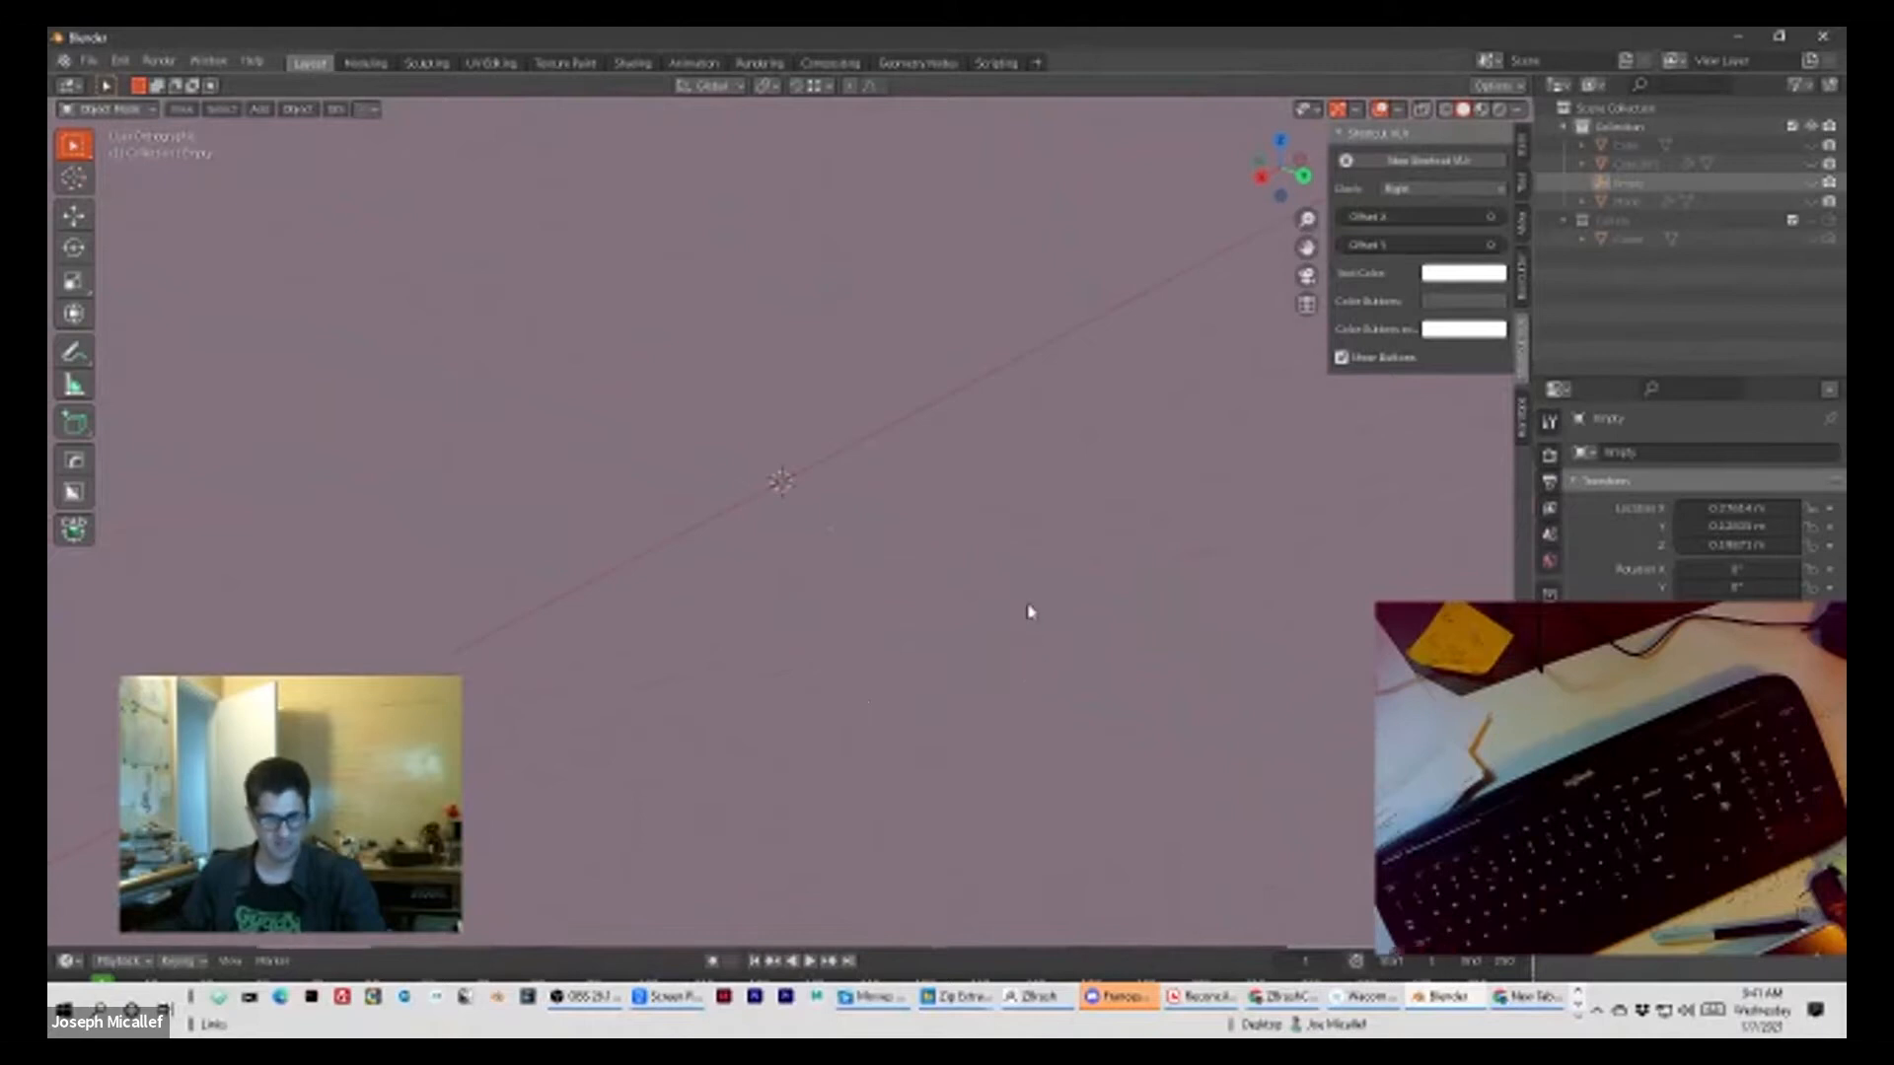
Step: Add a plane mesh at the 3D cursor in the empty scene
key(shift+a)
mouse_move(1038, 606)
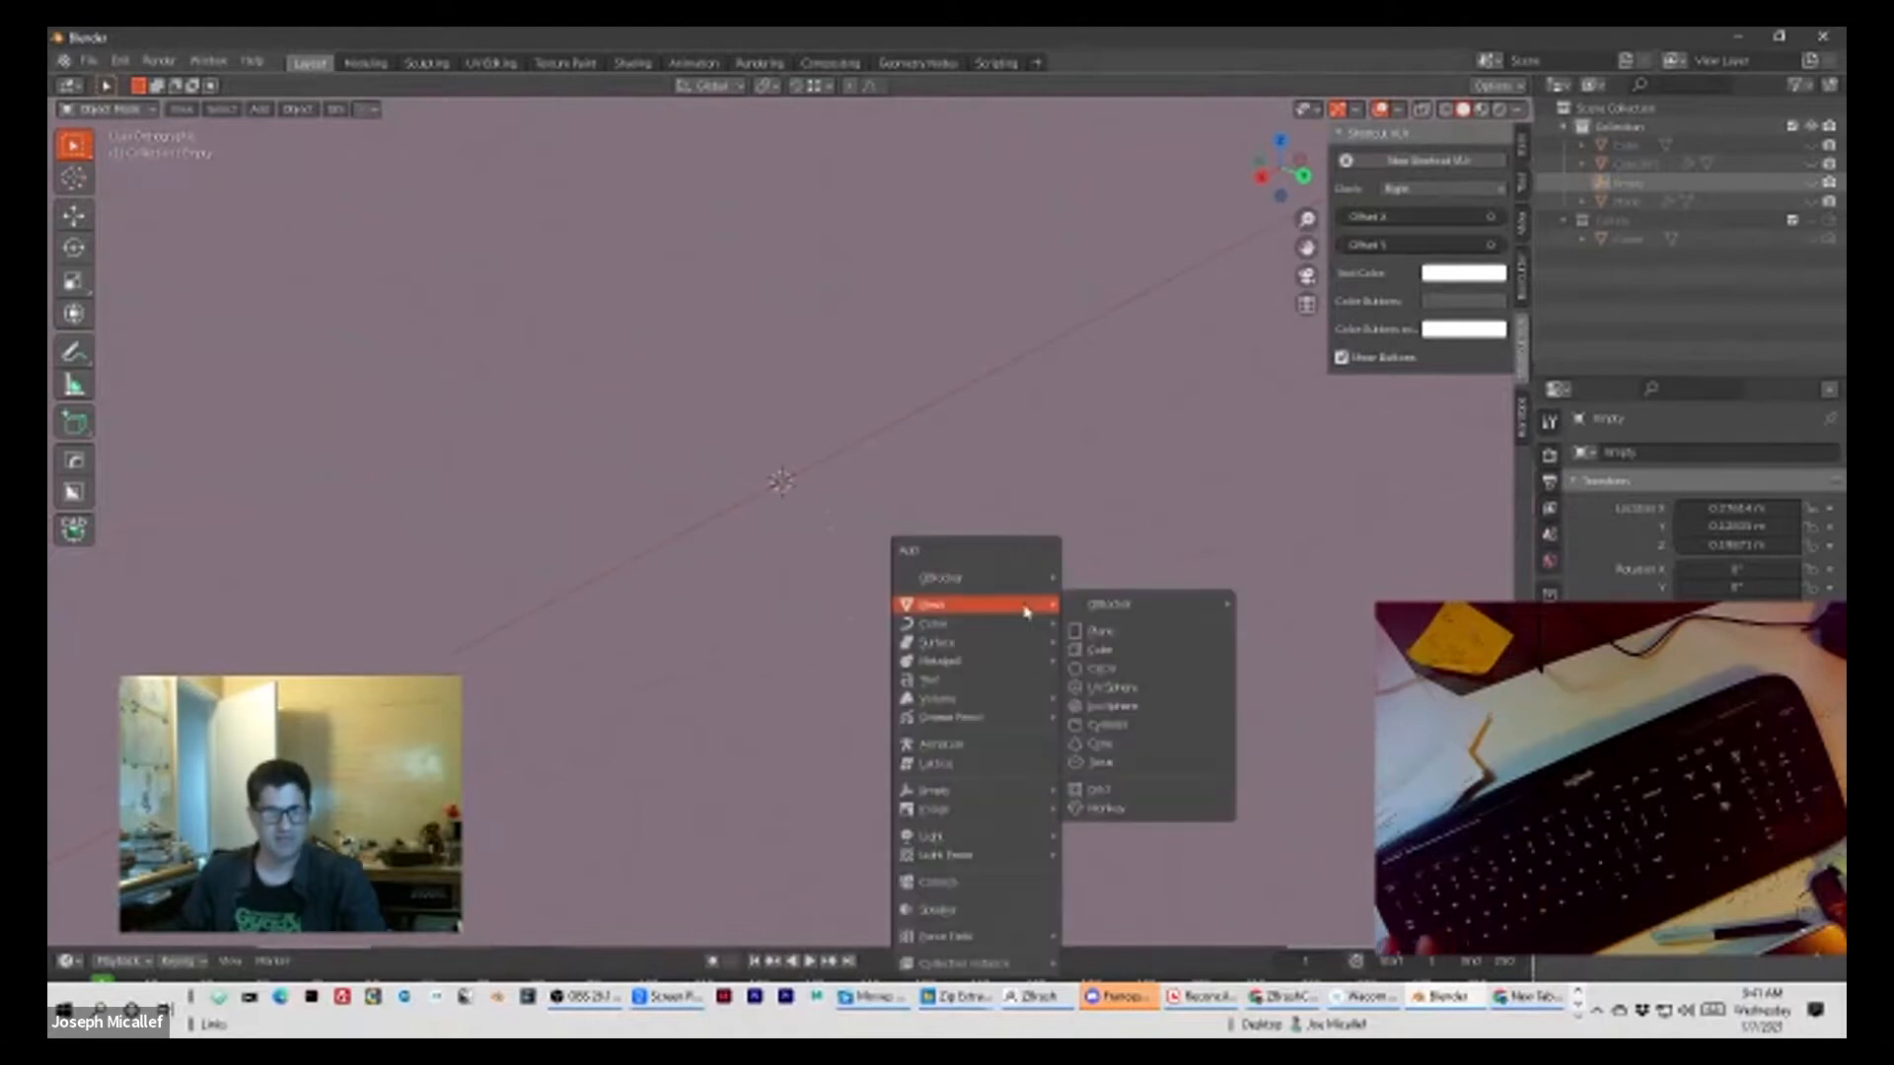
click(1103, 633)
scroll(892, 592, down, 2)
scroll(897, 592, up, 2)
right_click(894, 546)
middle_drag(1041, 484, 1015, 423)
scroll(1015, 516, down, 2)
scroll(973, 634, up, 8)
scroll(1180, 719, down, 9)
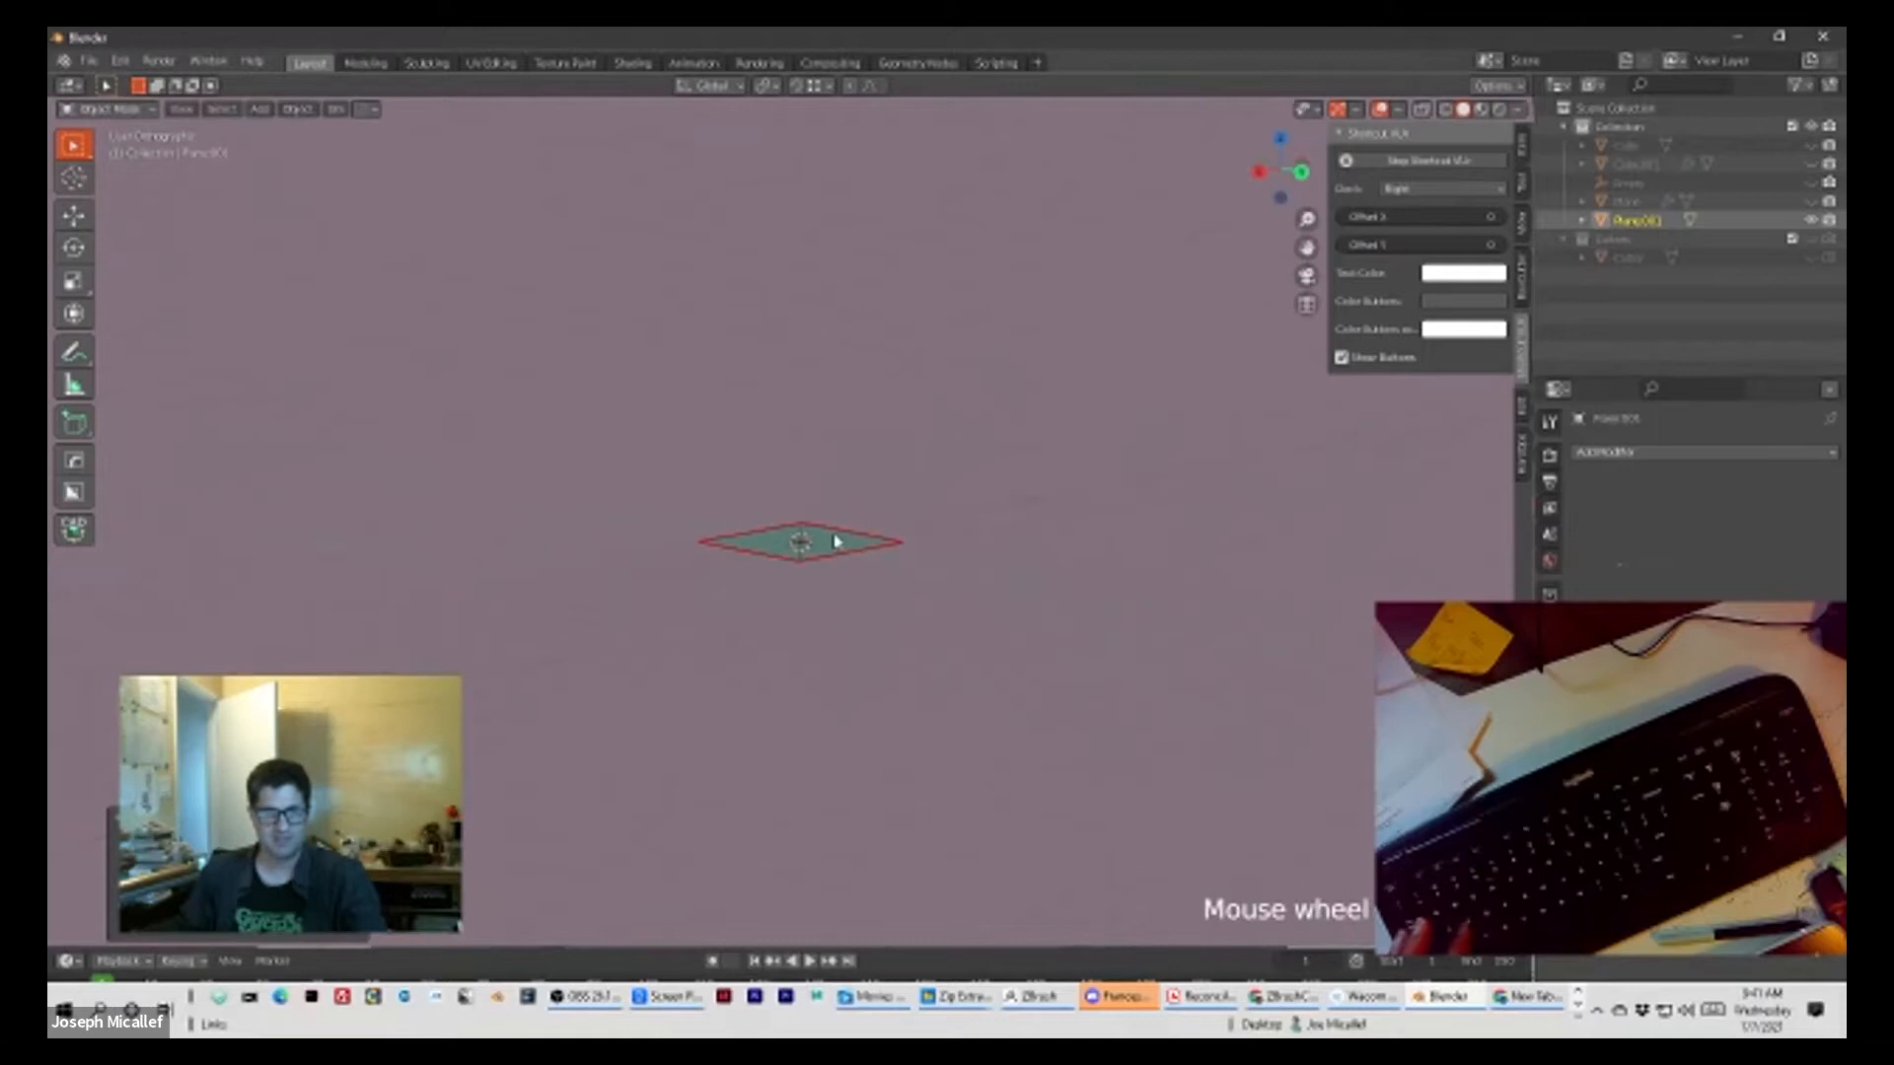
Step: Scale the plane up several times its size to form a ground surface and switch the view to perspective
key(s)
click(1283, 667)
key(KP_1)
mouse_move(1045, 645)
middle_down()
mouse_move(1103, 668)
mouse_move(1116, 651)
mouse_move(1071, 640)
middle_up()
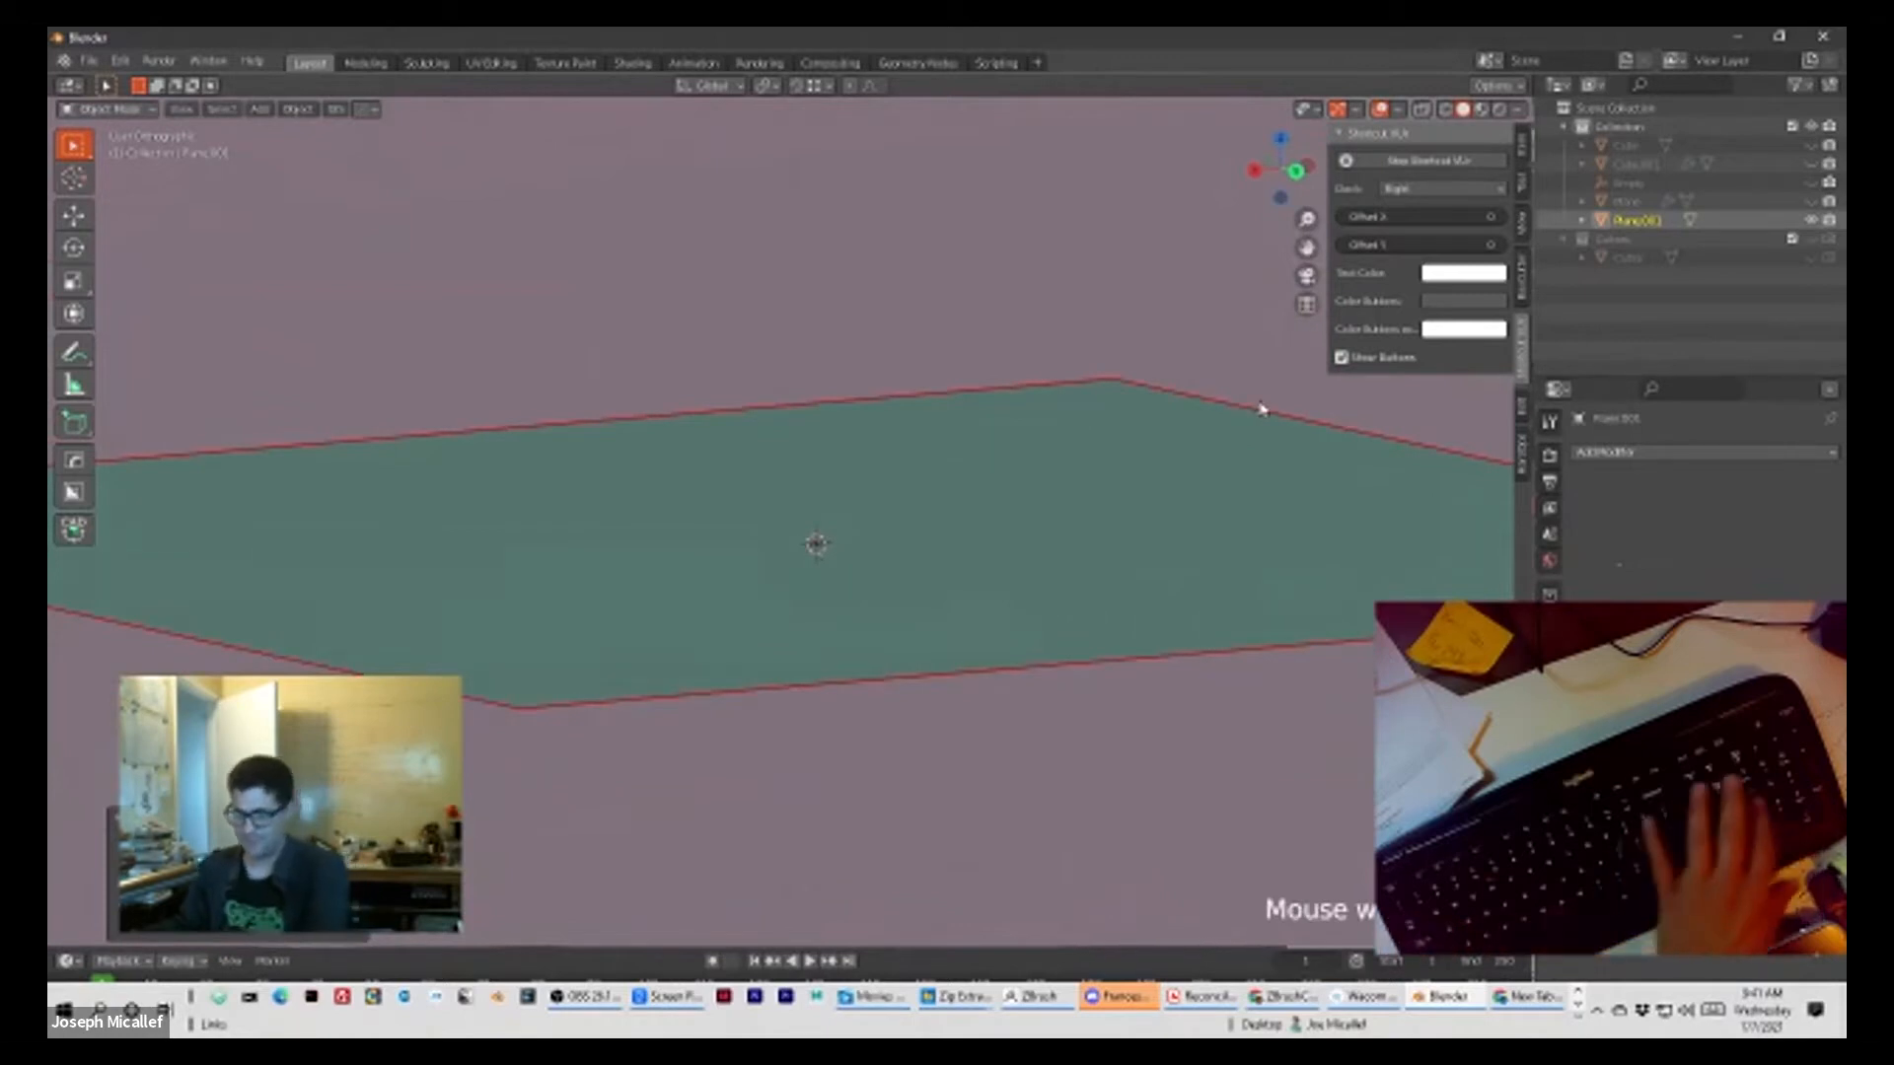
key(KP_5)
scroll(799, 432, down, 3)
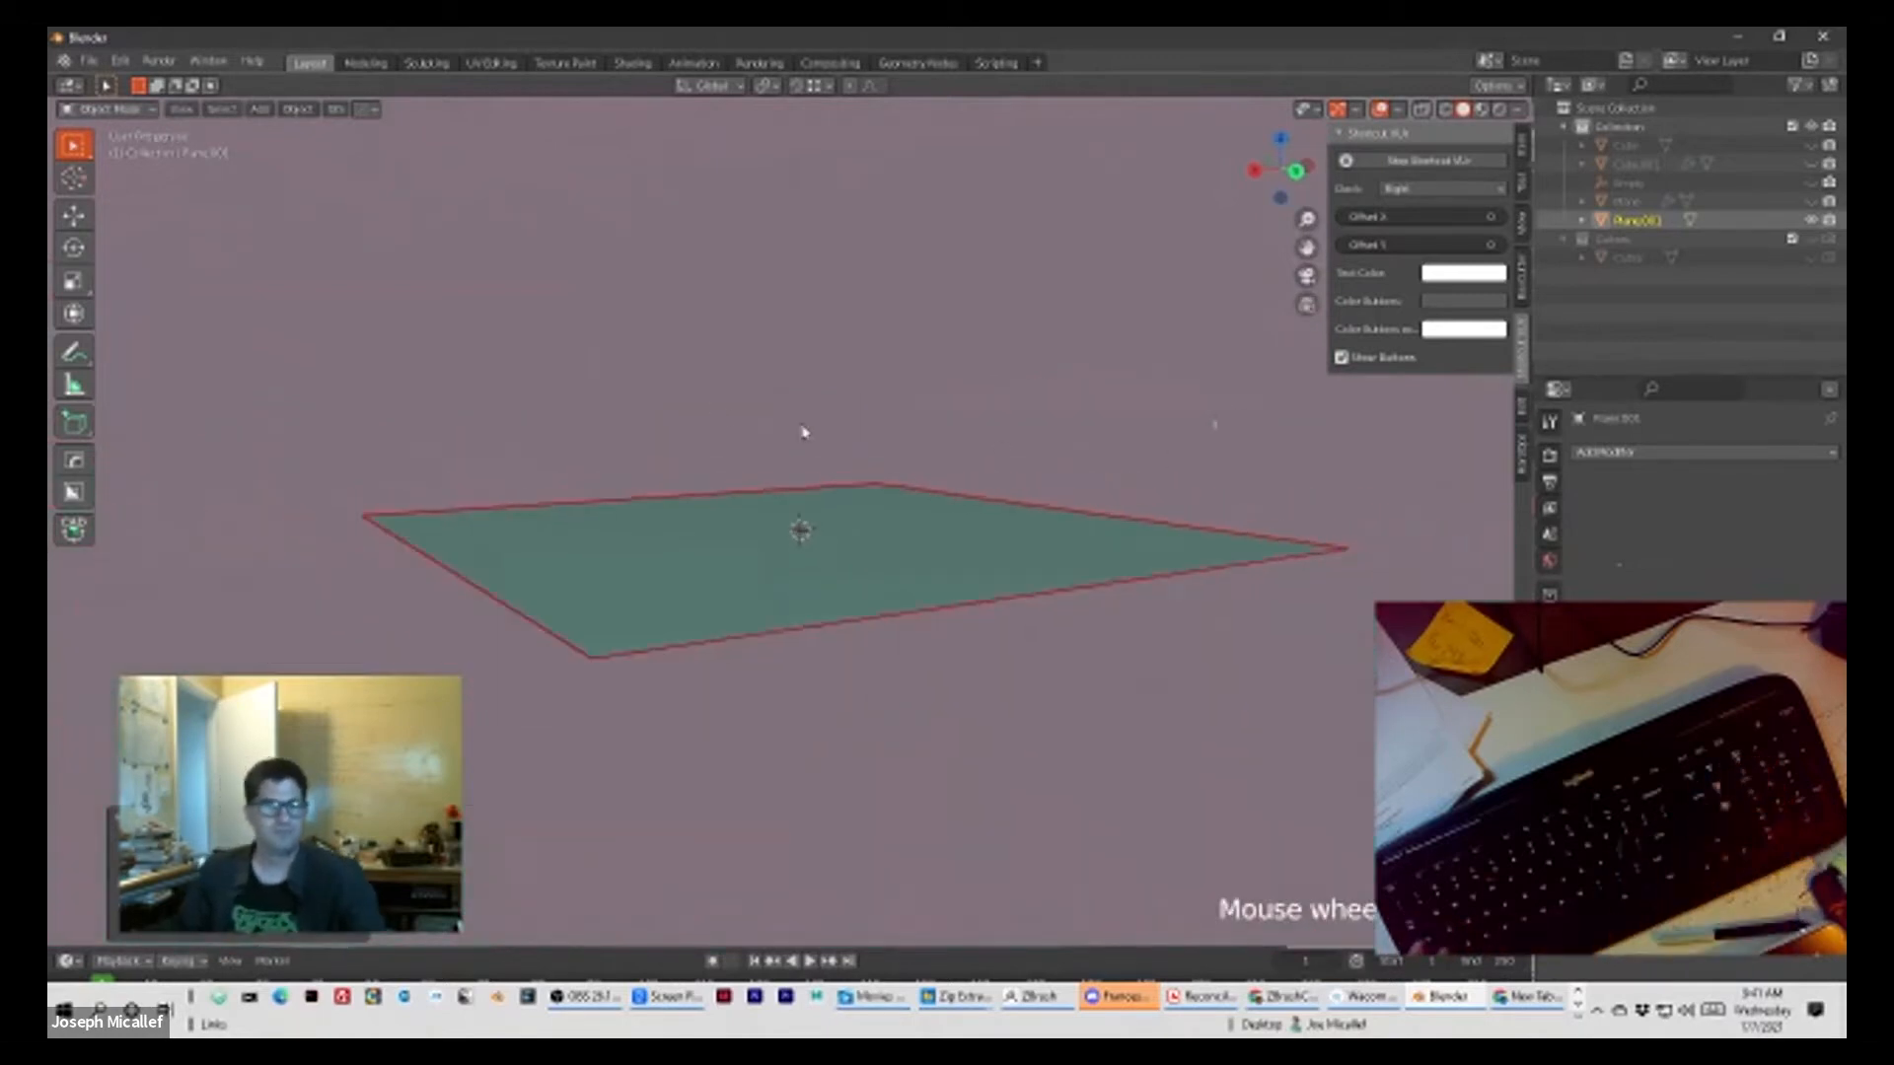
scroll(1131, 531, up, 2)
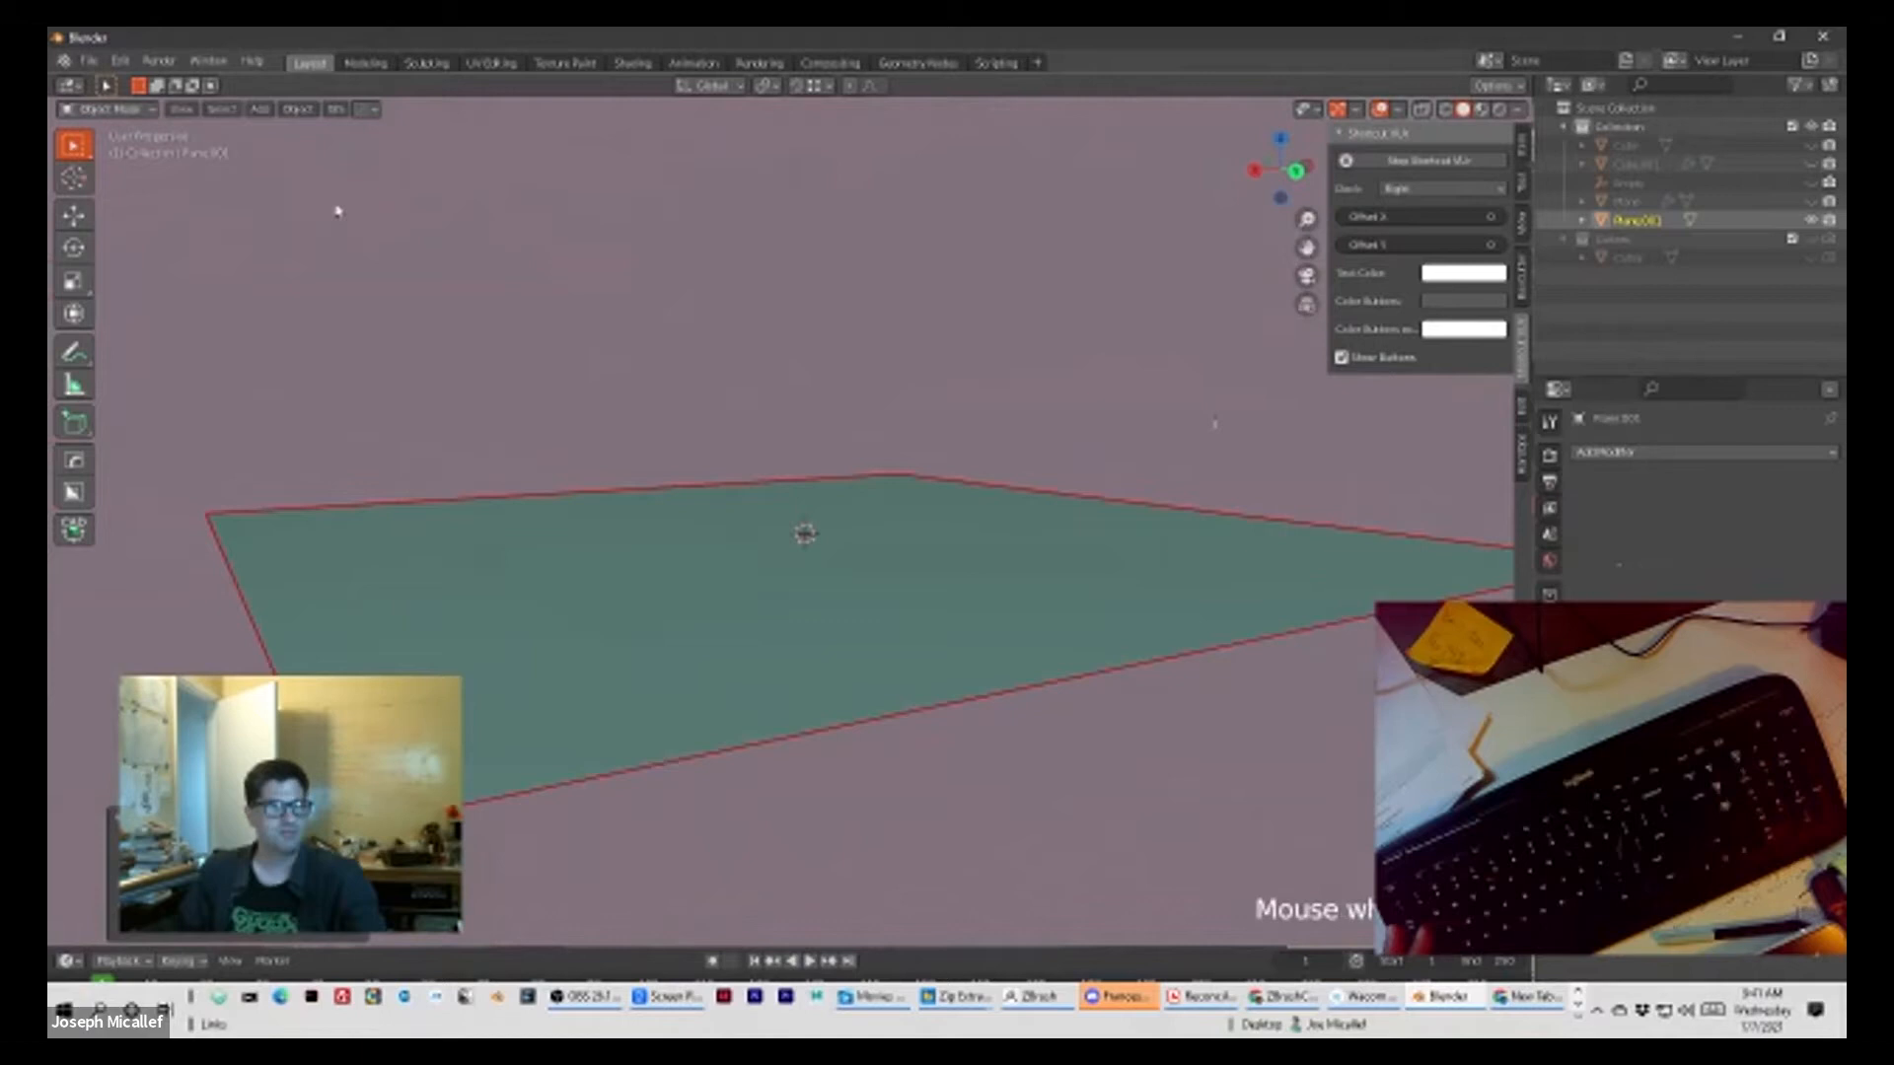
Step: Put the plane in Sculpt Mode and enable dynamic topology, accepting the vertex data warning
click(143, 111)
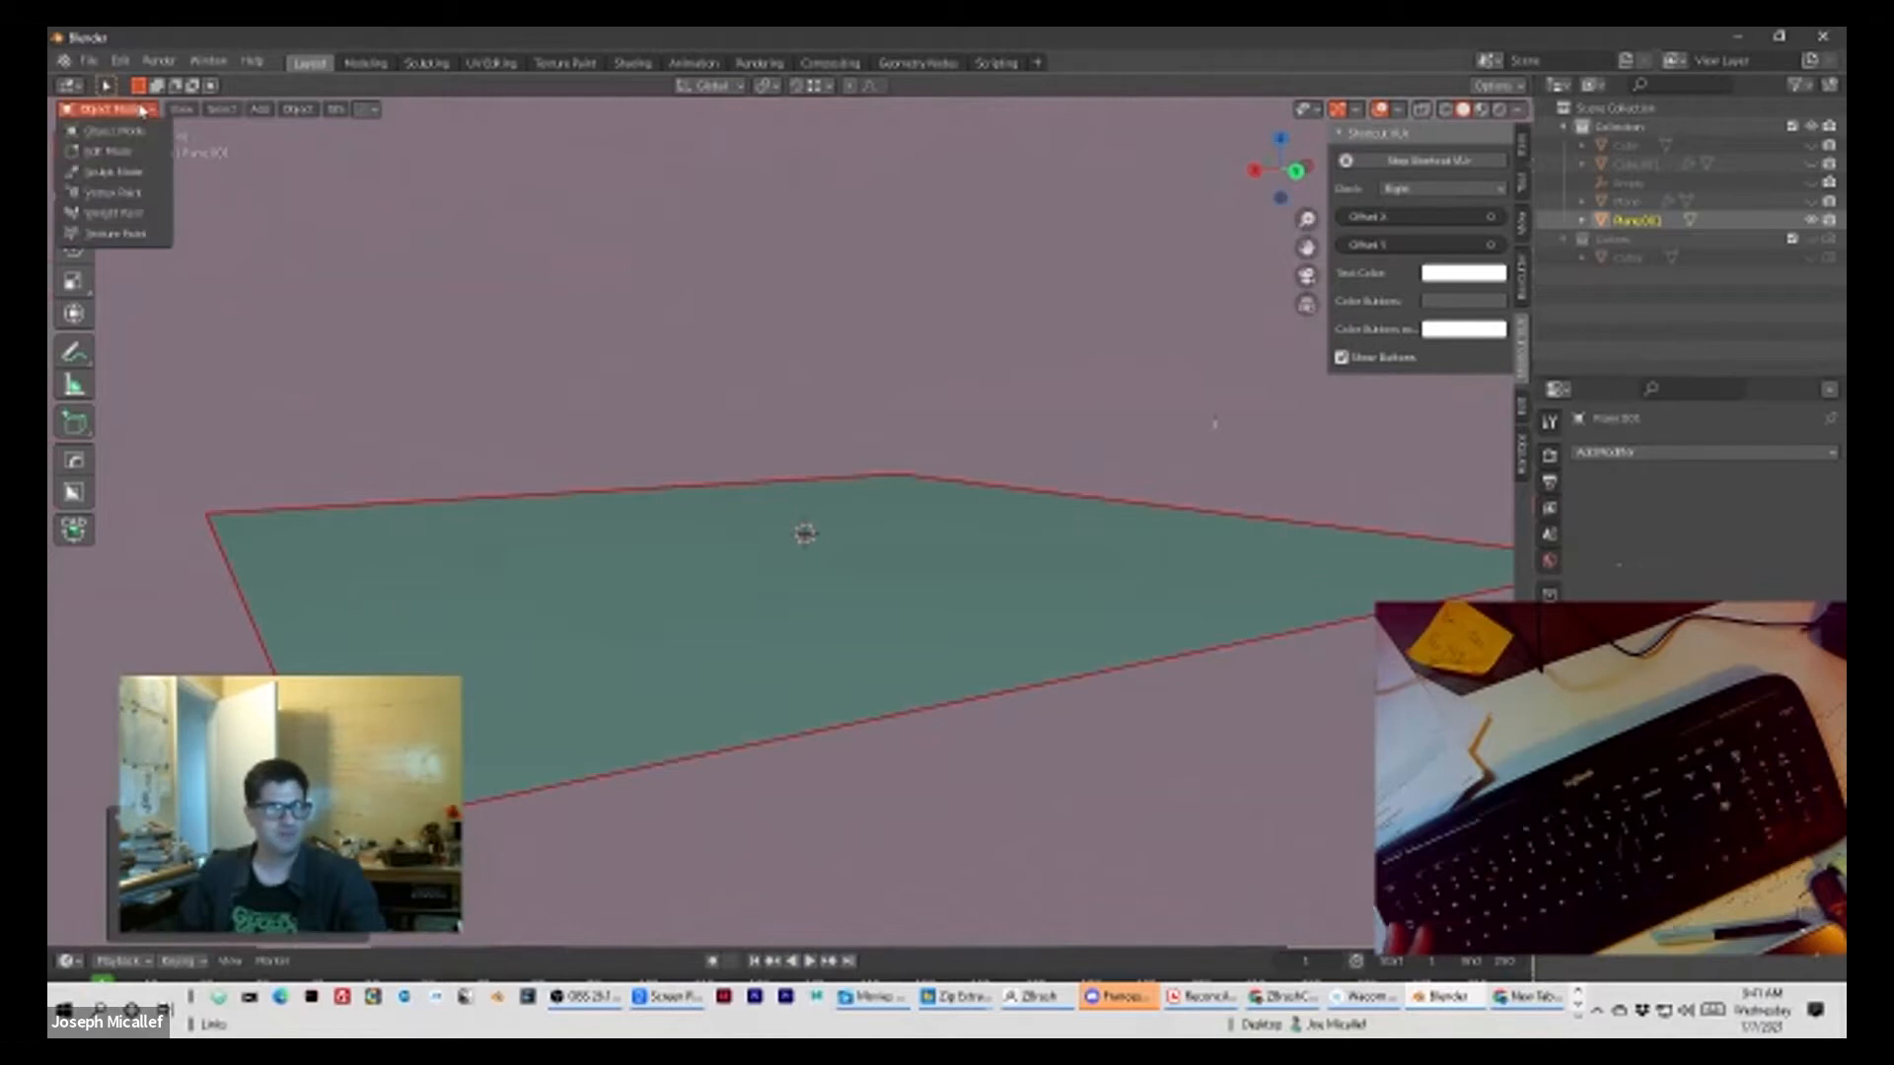
click(123, 175)
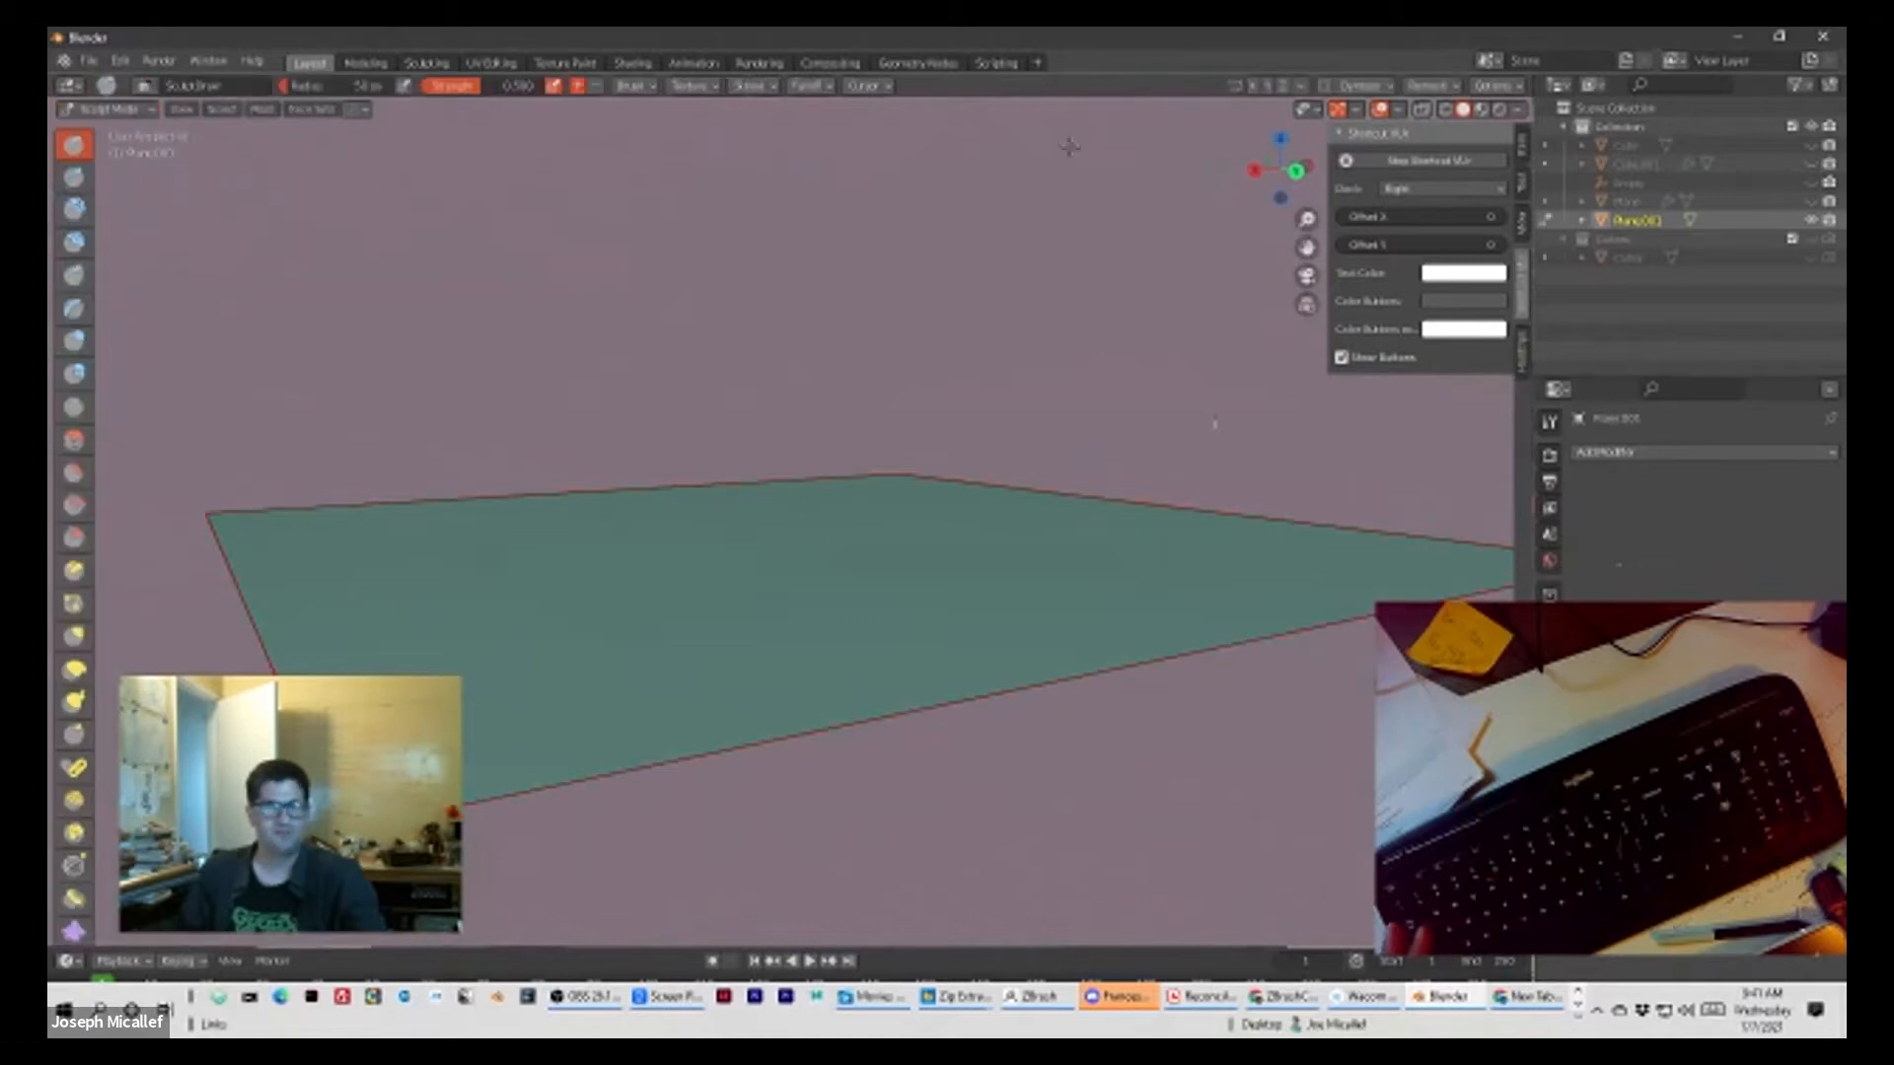
mouse_move(1122, 271)
middle_down()
mouse_move(1095, 297)
mouse_move(1114, 299)
middle_up()
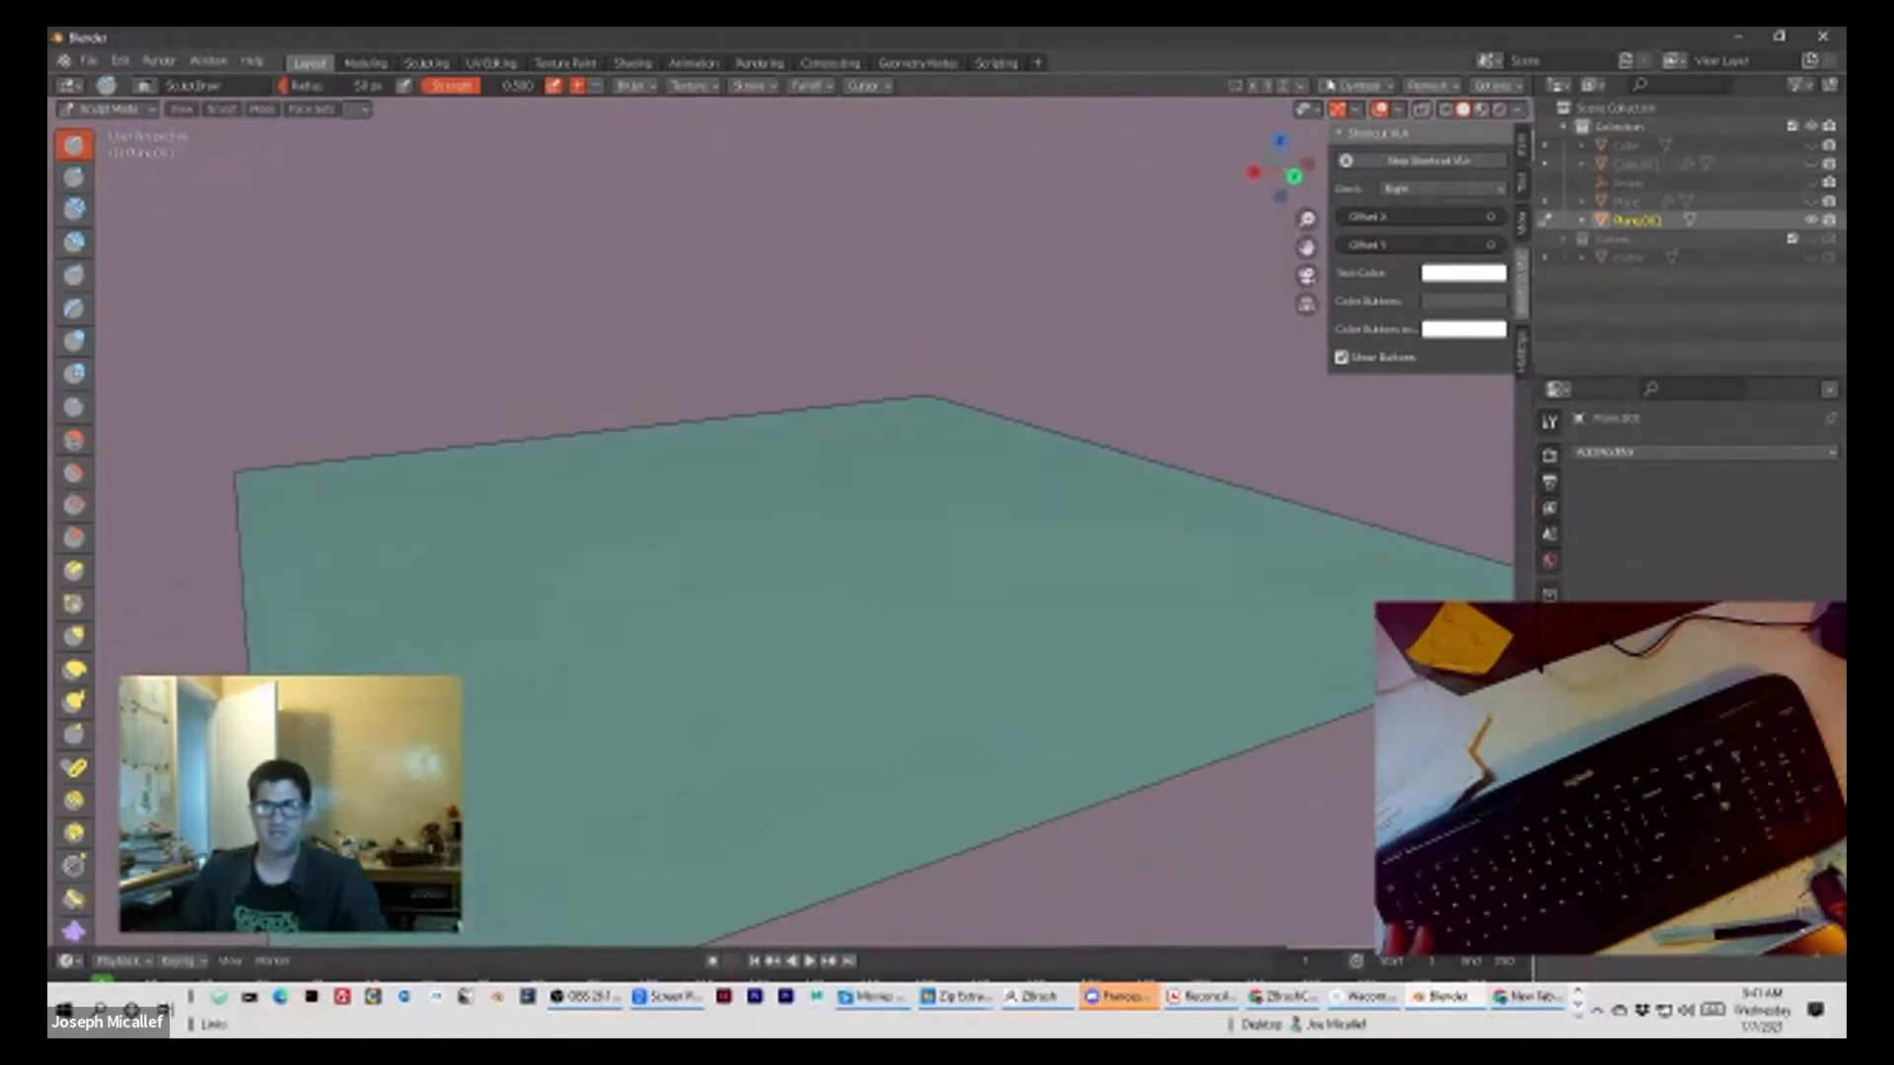
click(1325, 87)
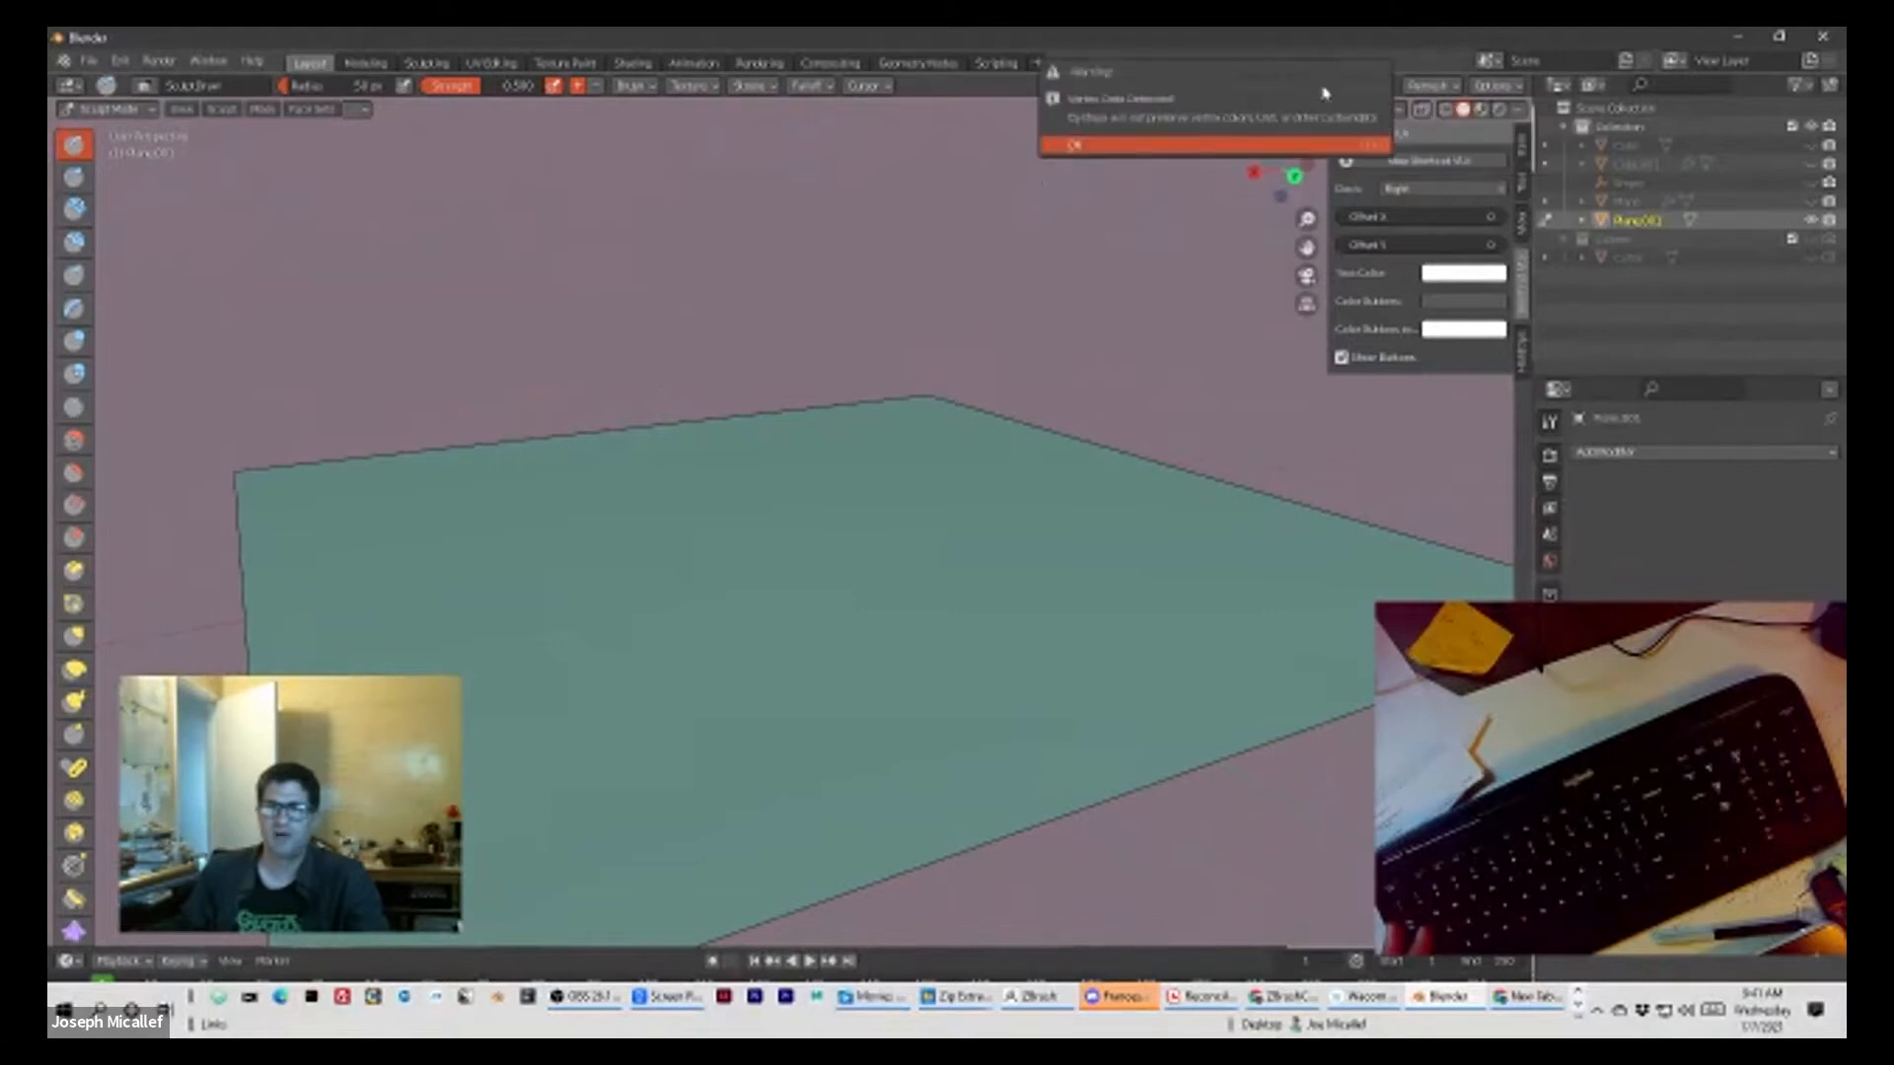
click(1165, 145)
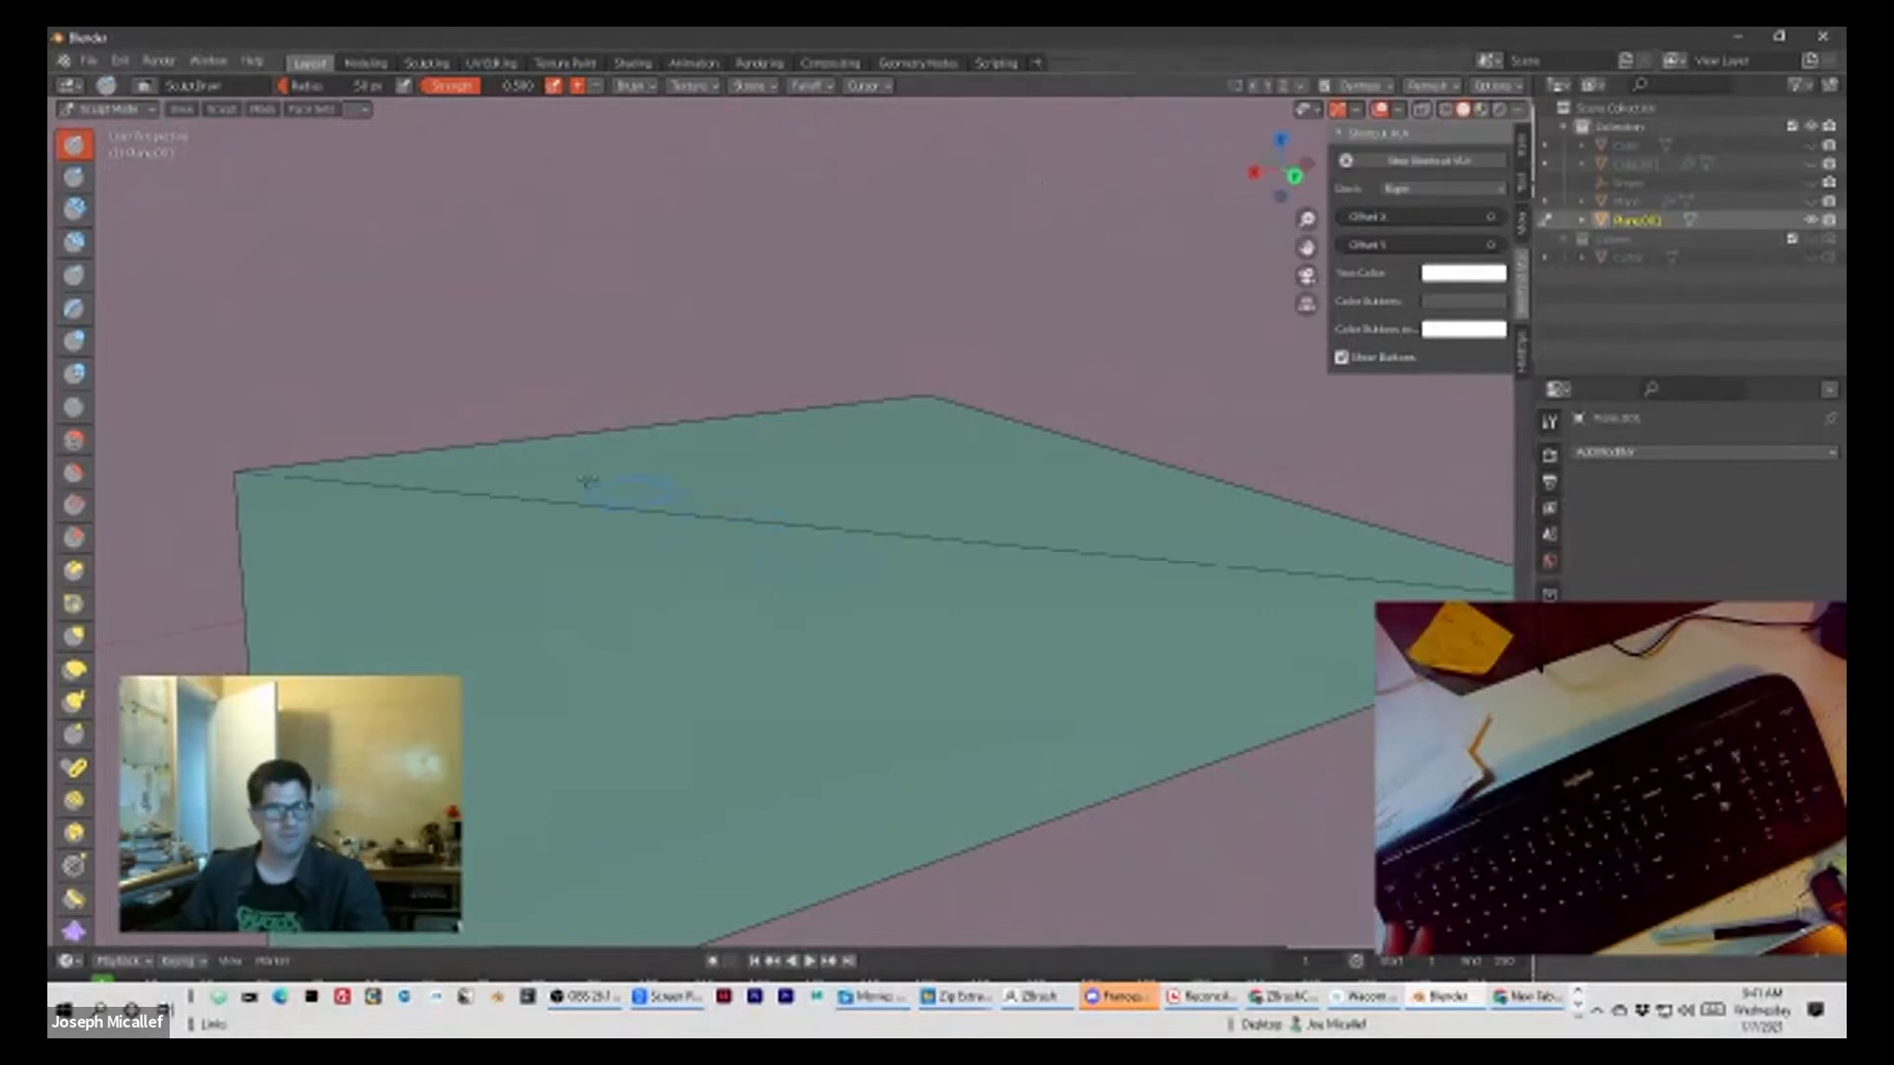
Step: Sculpt broad rounded mounds on the plane using the Inflate/Deflate brush with an enlarged radius
click(75, 342)
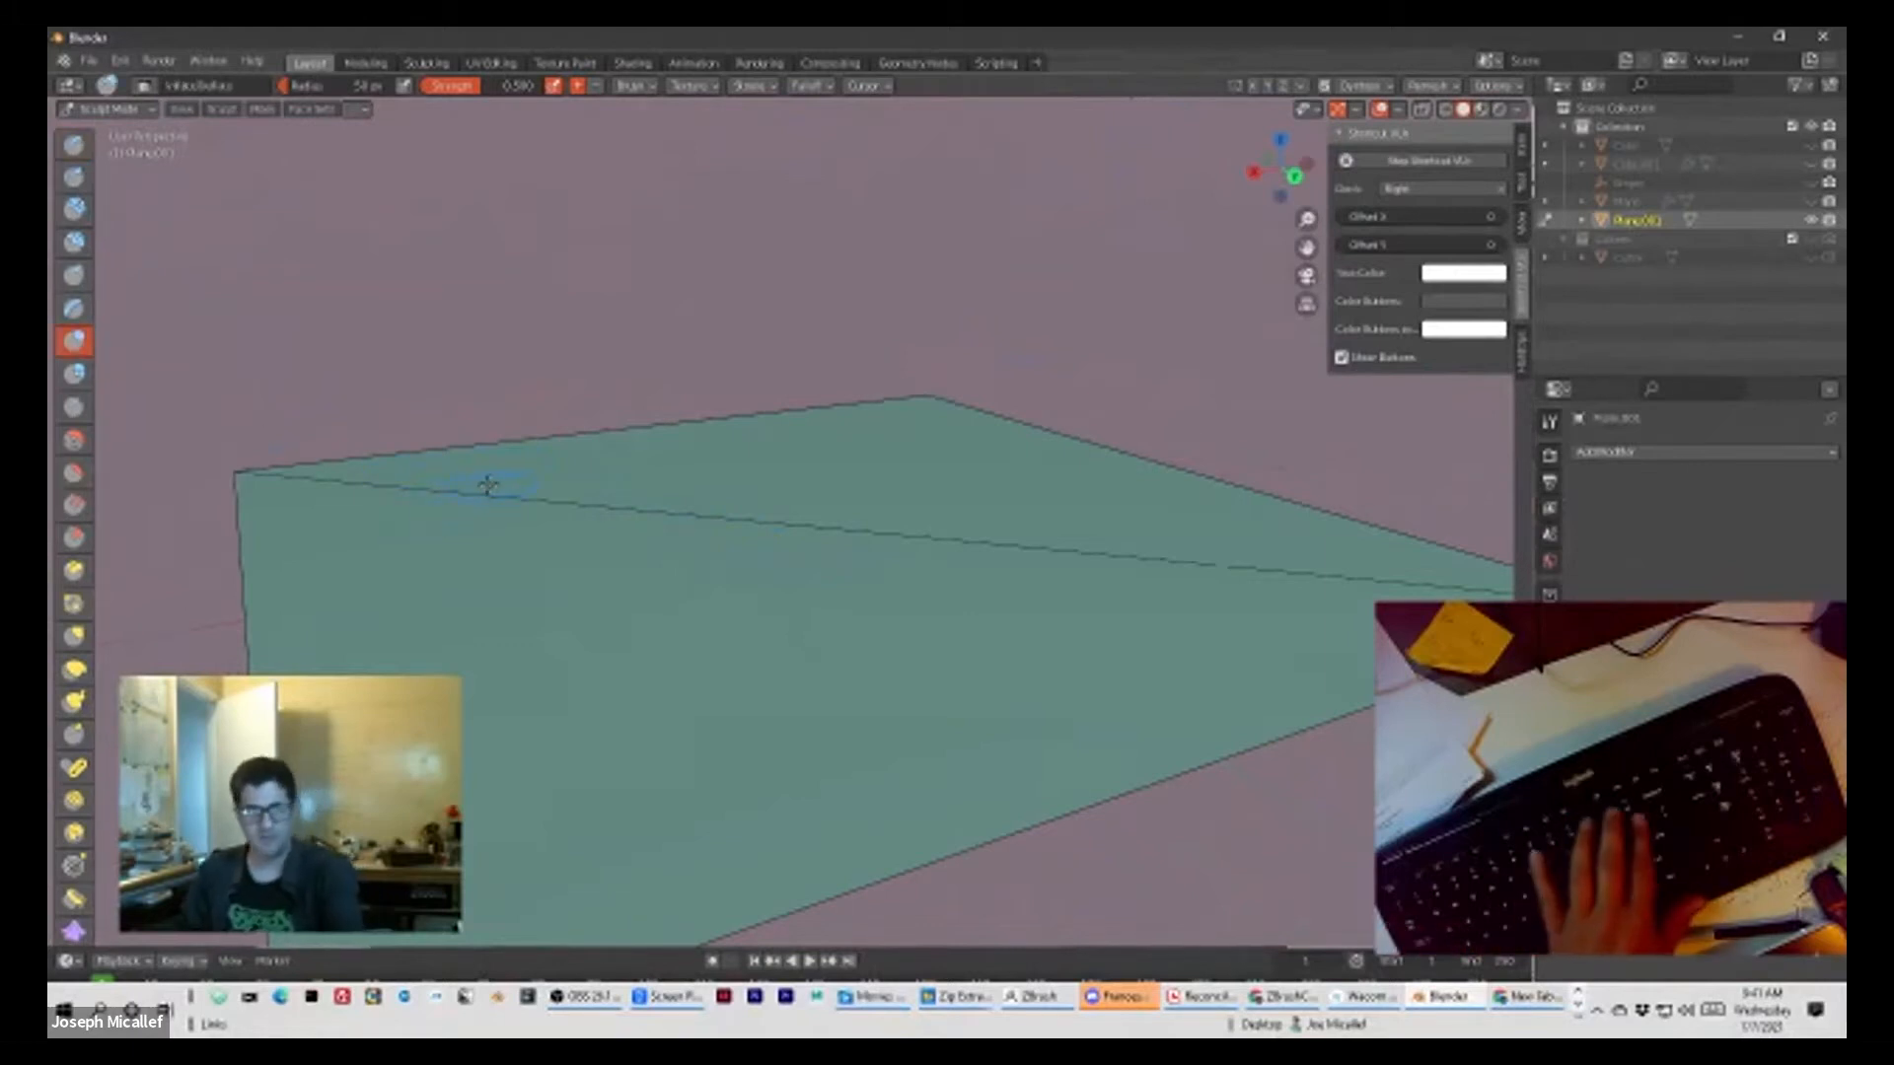
key(bracketright)
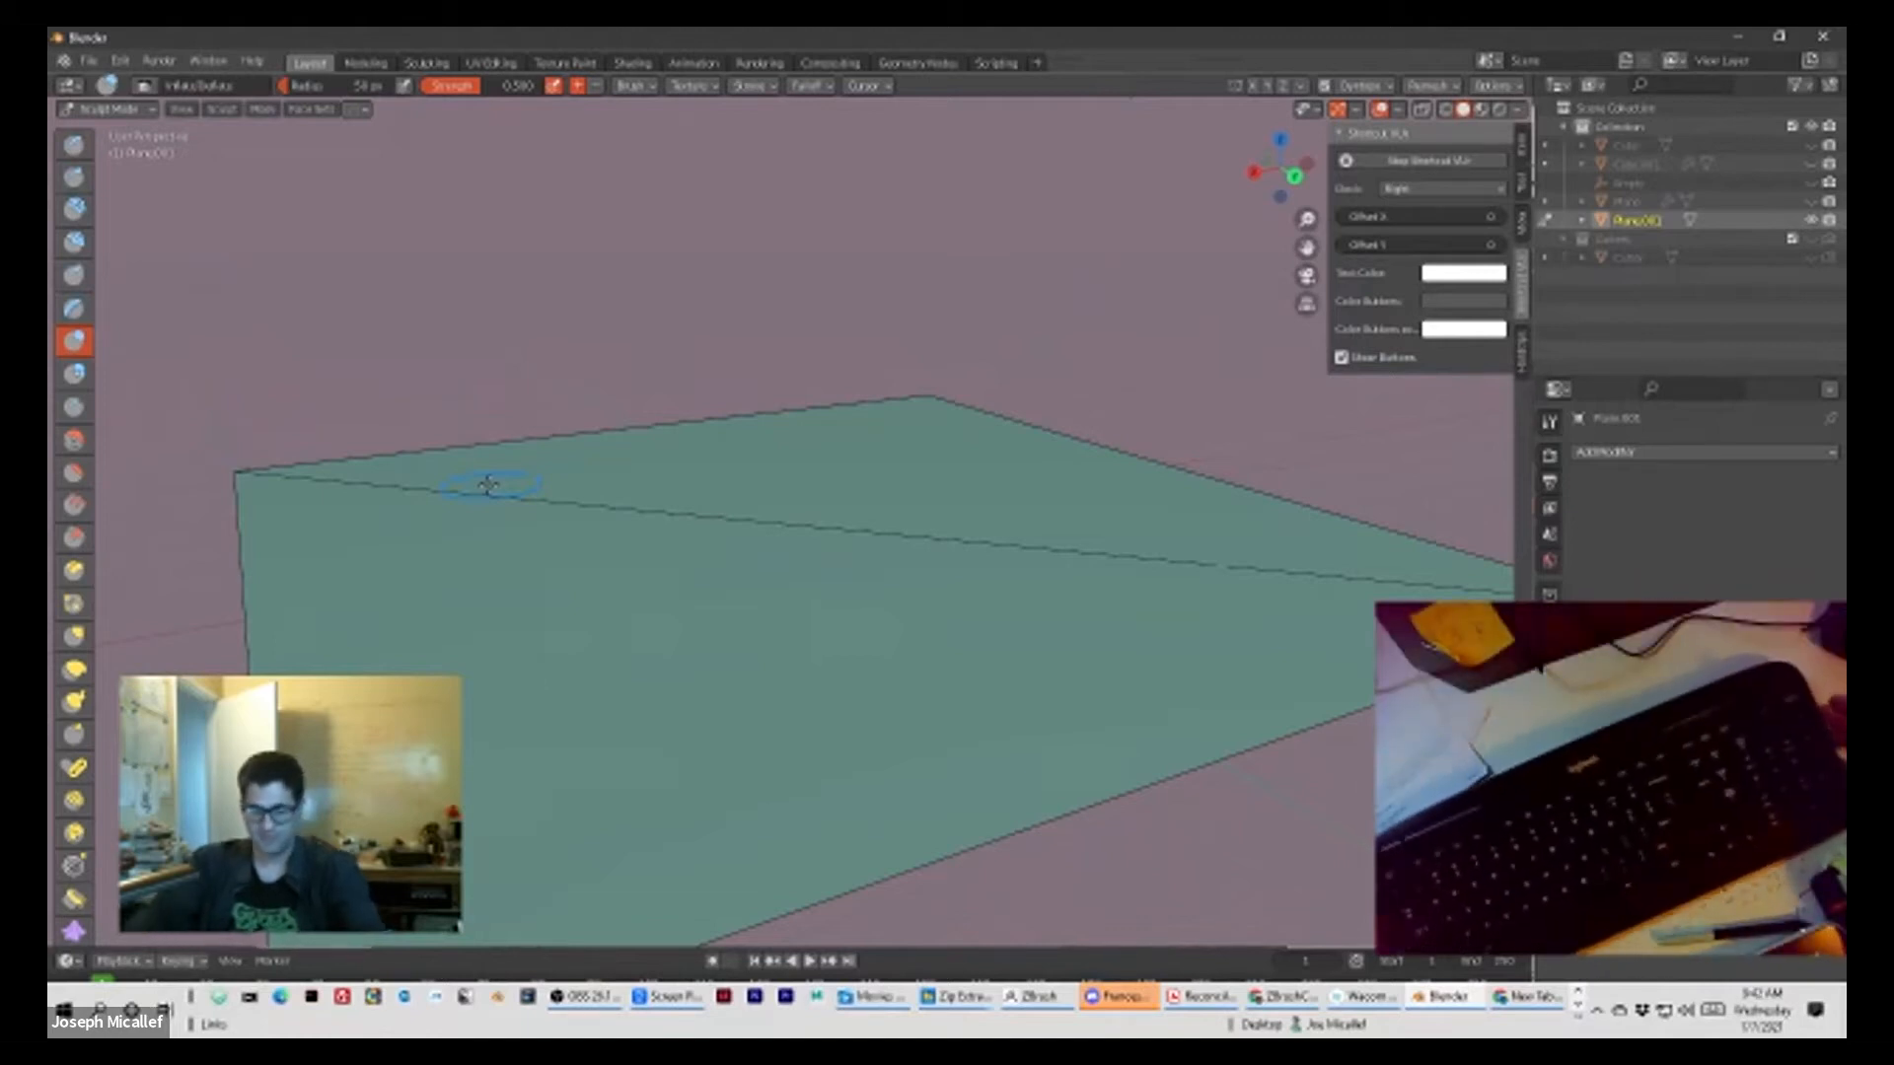
key(bracketright)
key(bracketright)
key(bracketright)
key(bracketright)
key(bracketright)
key(bracketright)
key(bracketright)
key(bracketright)
key(bracketright)
key(bracketright)
key(bracketright)
key(bracketright)
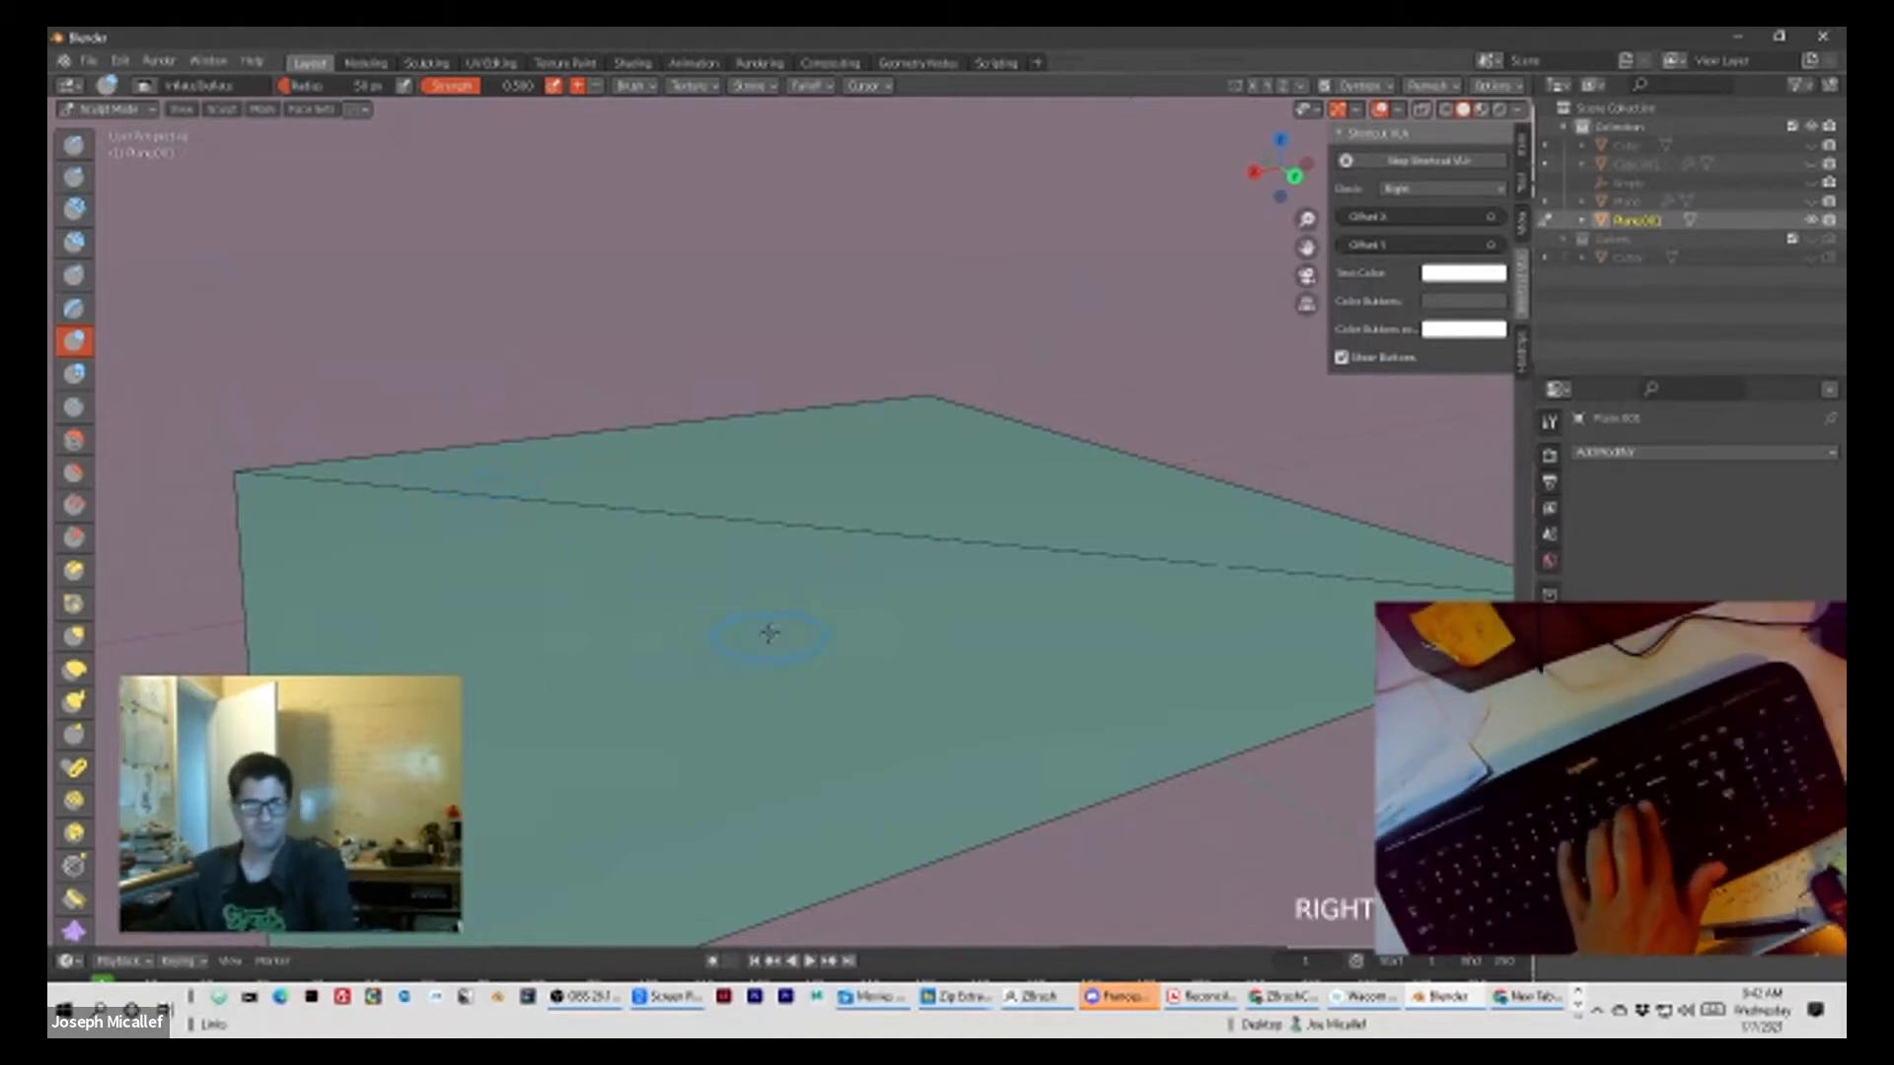
key(bracketright)
key(bracketright)
key(bracketright)
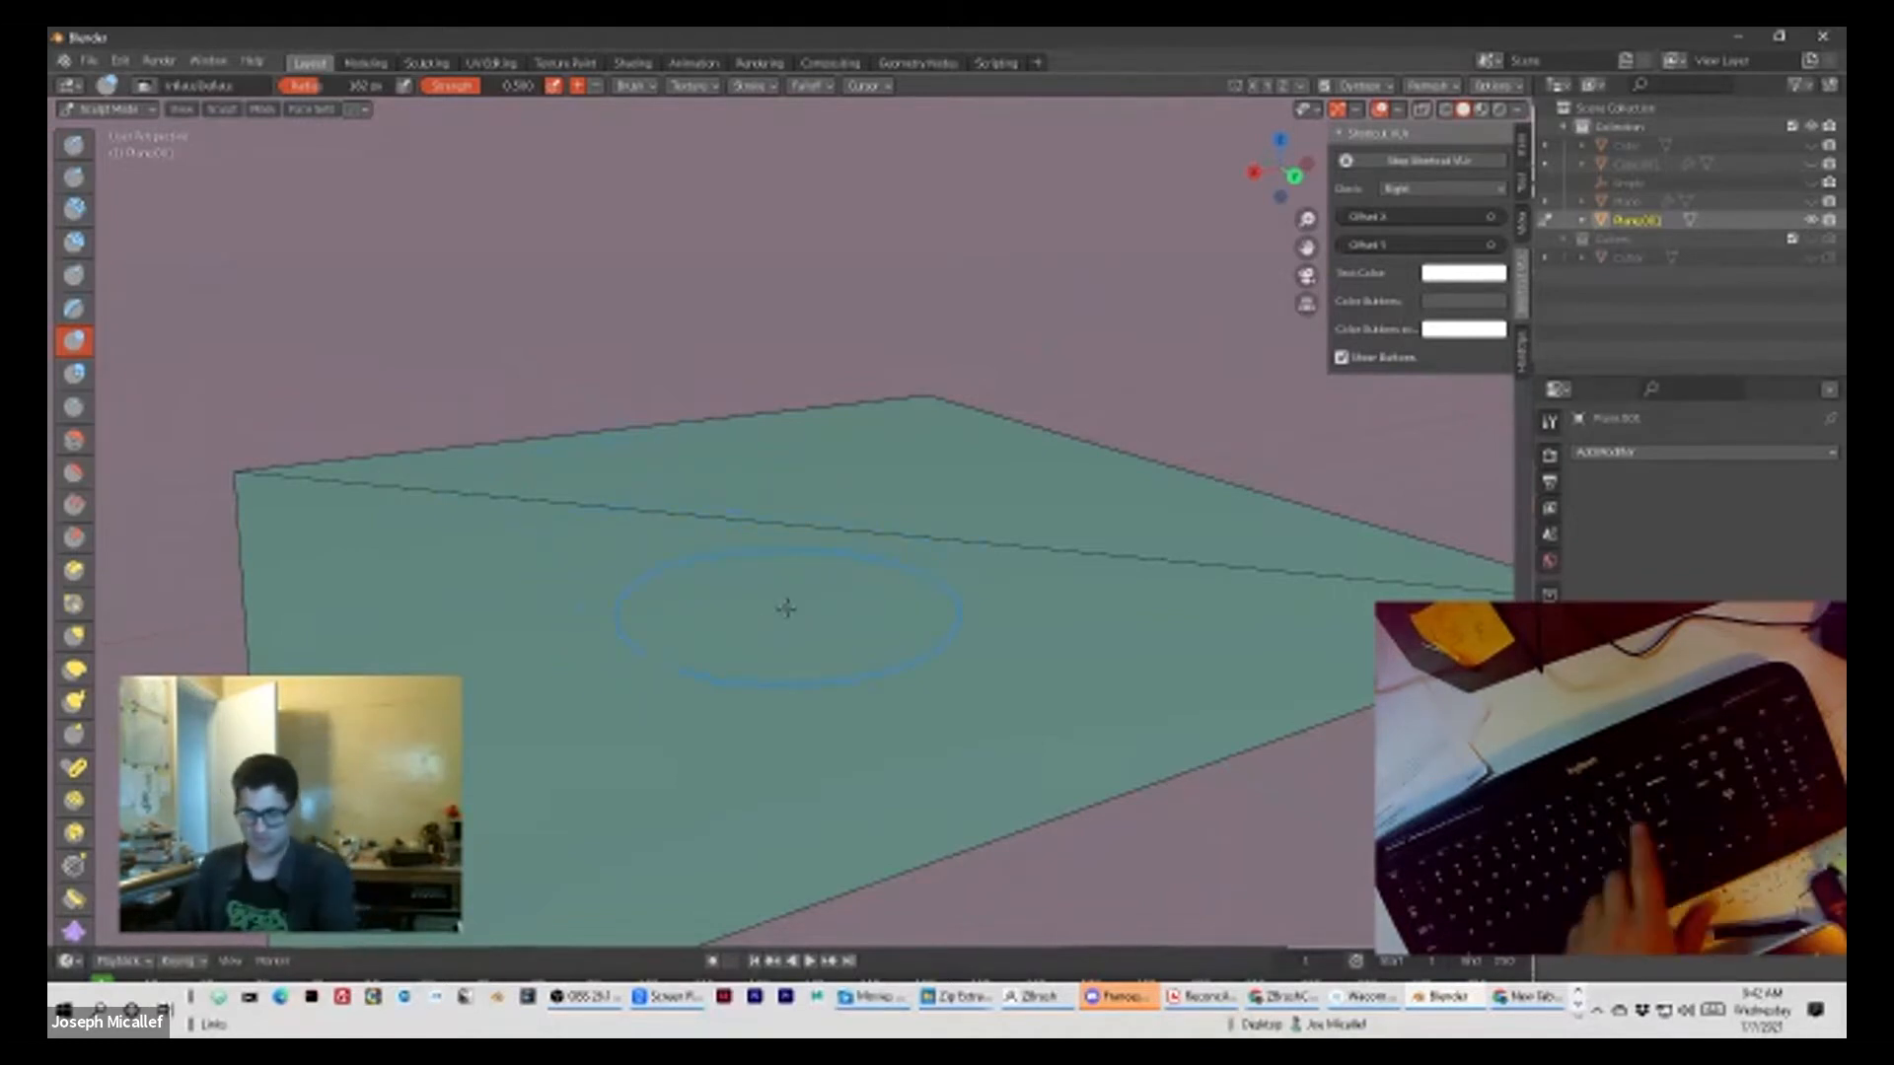
mouse_move(545, 686)
mouse_down()
mouse_move(513, 631)
mouse_move(592, 641)
mouse_move(533, 602)
mouse_move(612, 671)
mouse_move(592, 691)
mouse_move(621, 671)
mouse_move(607, 653)
mouse_move(552, 680)
mouse_up()
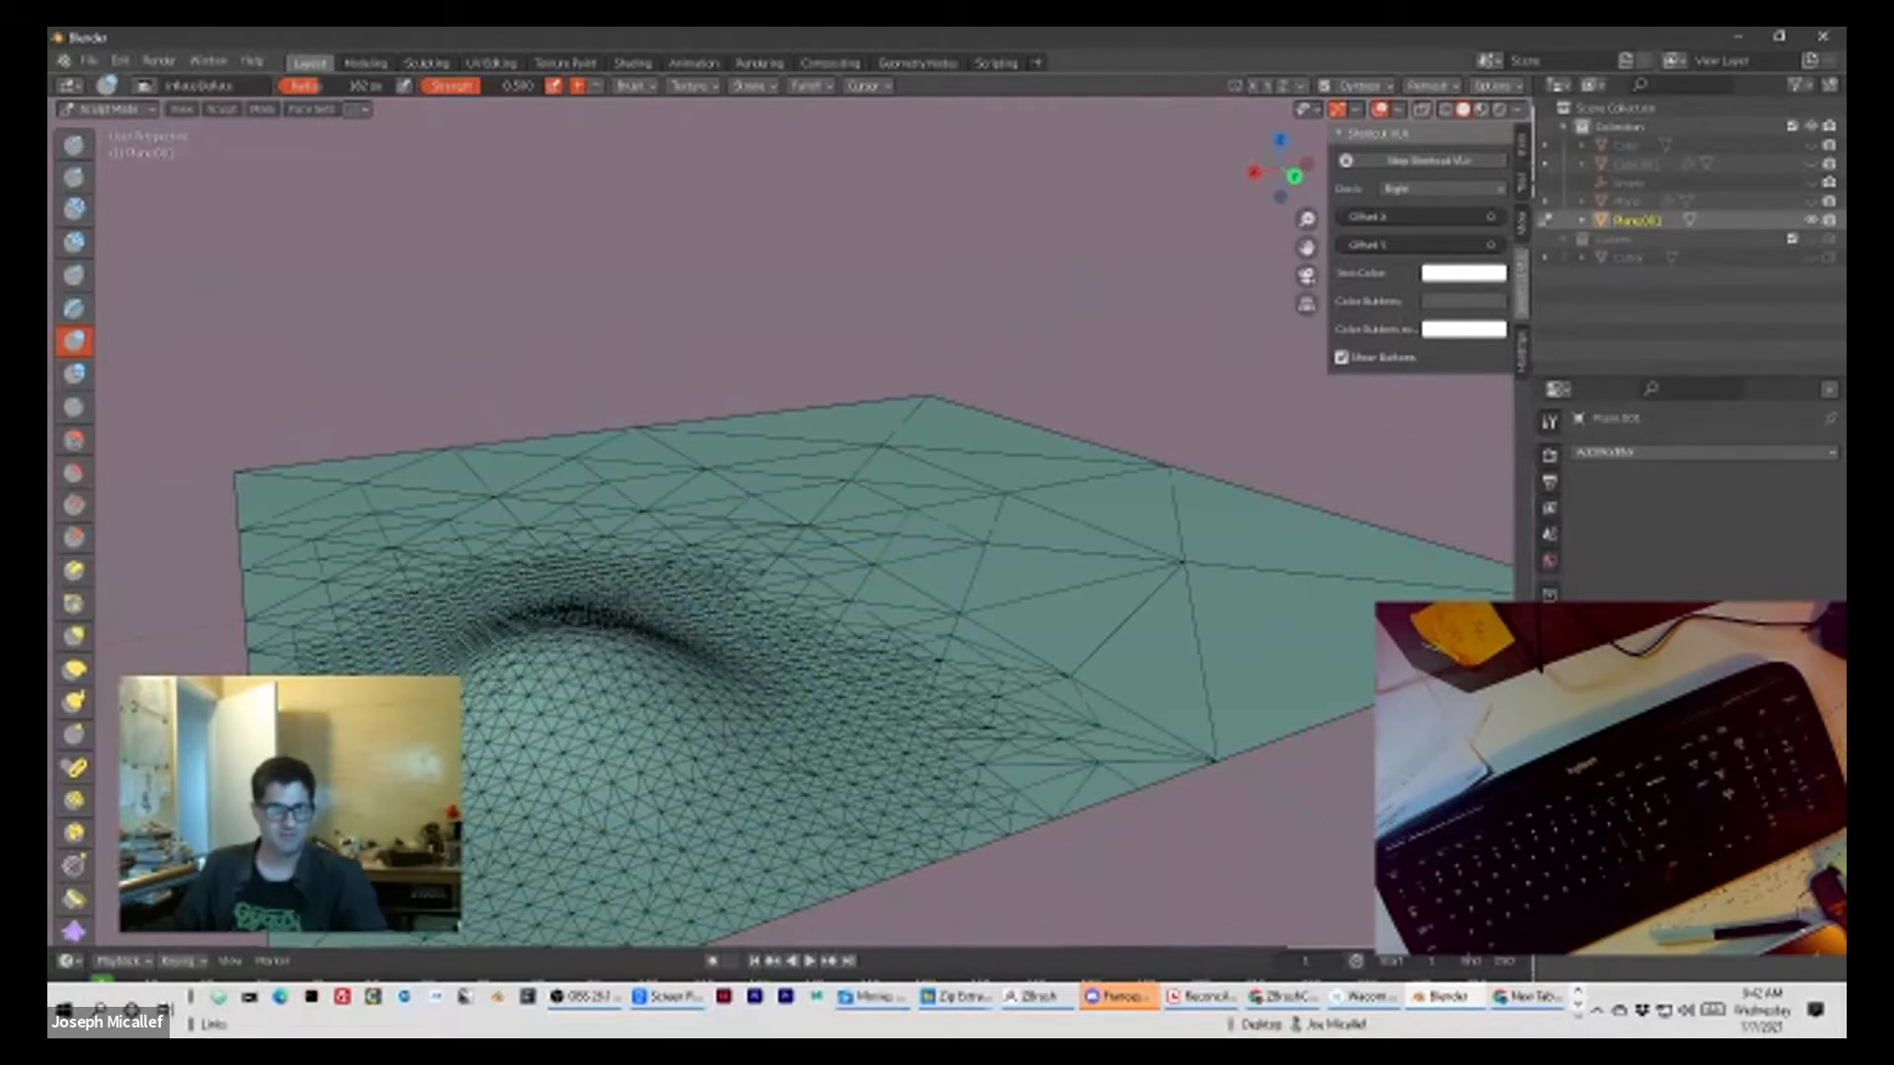
mouse_move(1059, 532)
mouse_down()
mouse_move(996, 582)
mouse_move(1055, 572)
mouse_move(1065, 602)
mouse_move(849, 670)
mouse_move(415, 494)
mouse_move(552, 523)
mouse_move(503, 533)
mouse_up()
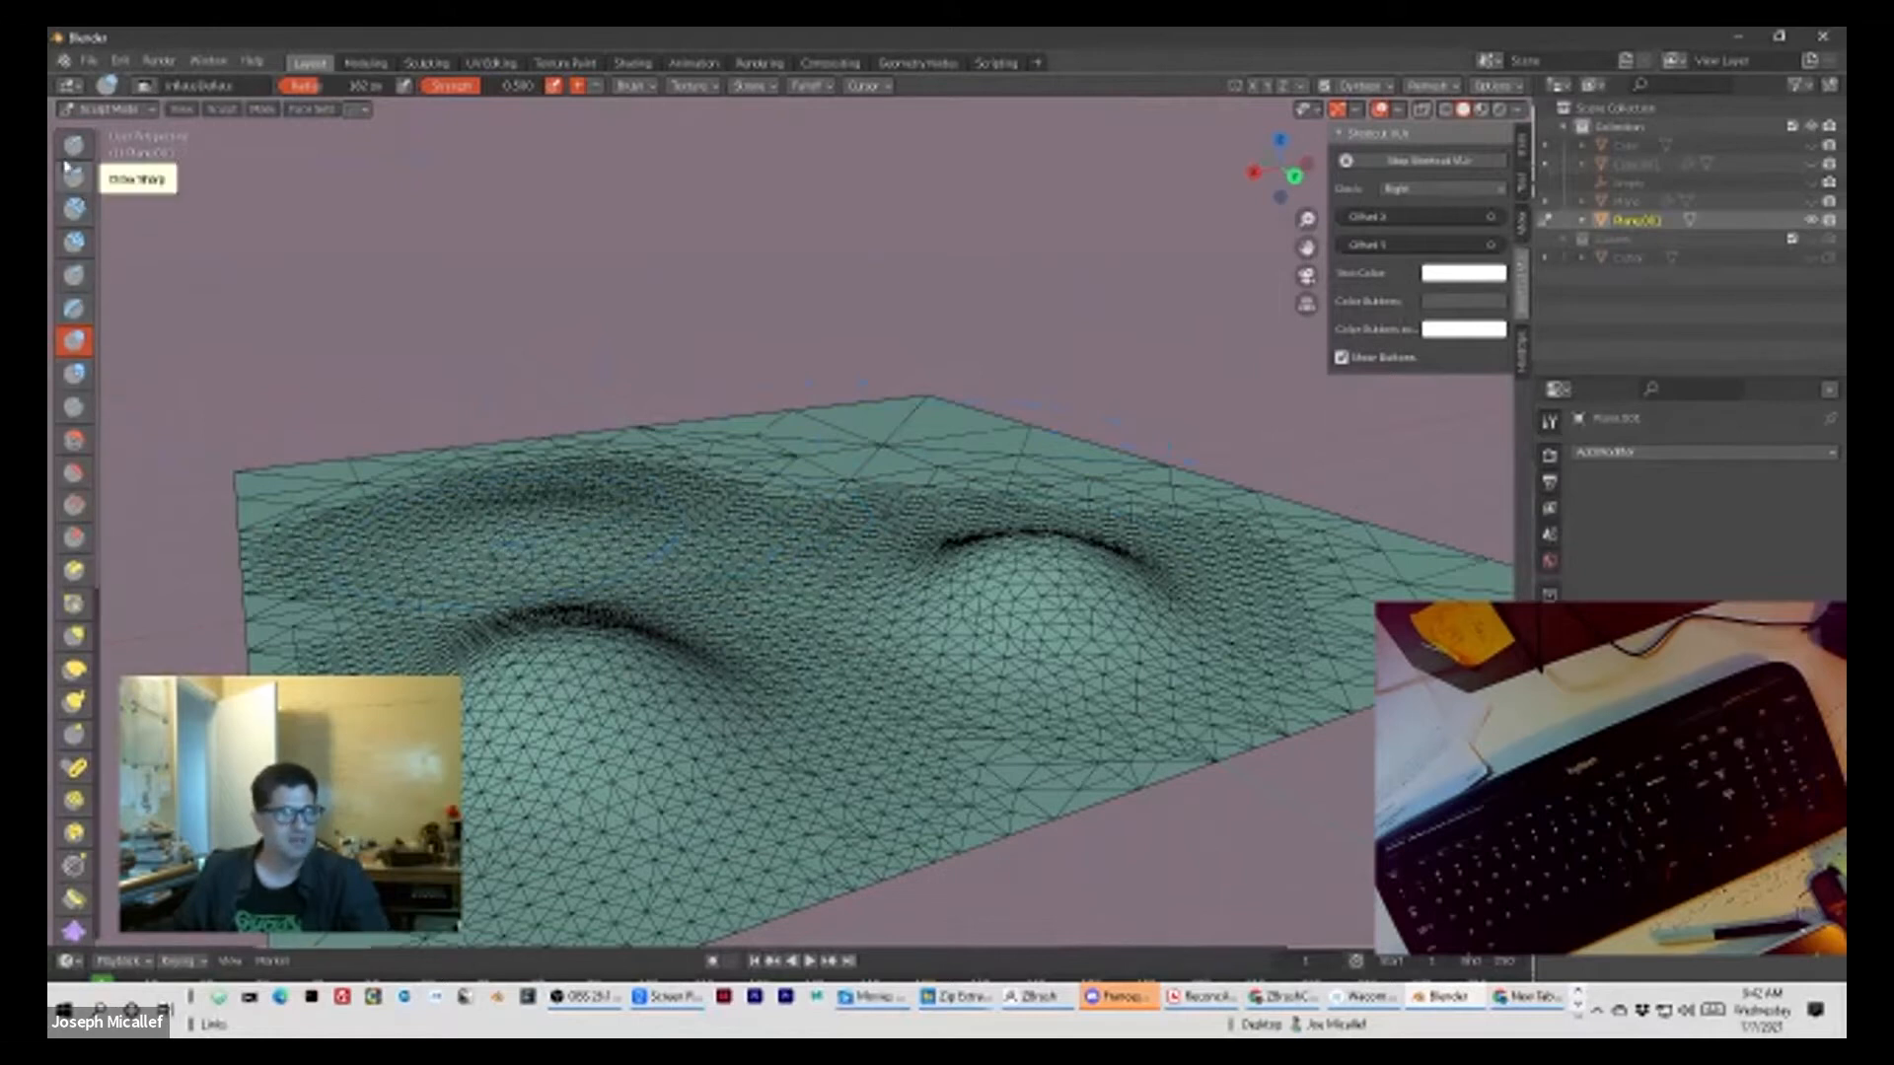
Step: Add smaller bulges on top of the front mound using the Blob brush with a reduced radius
click(74, 374)
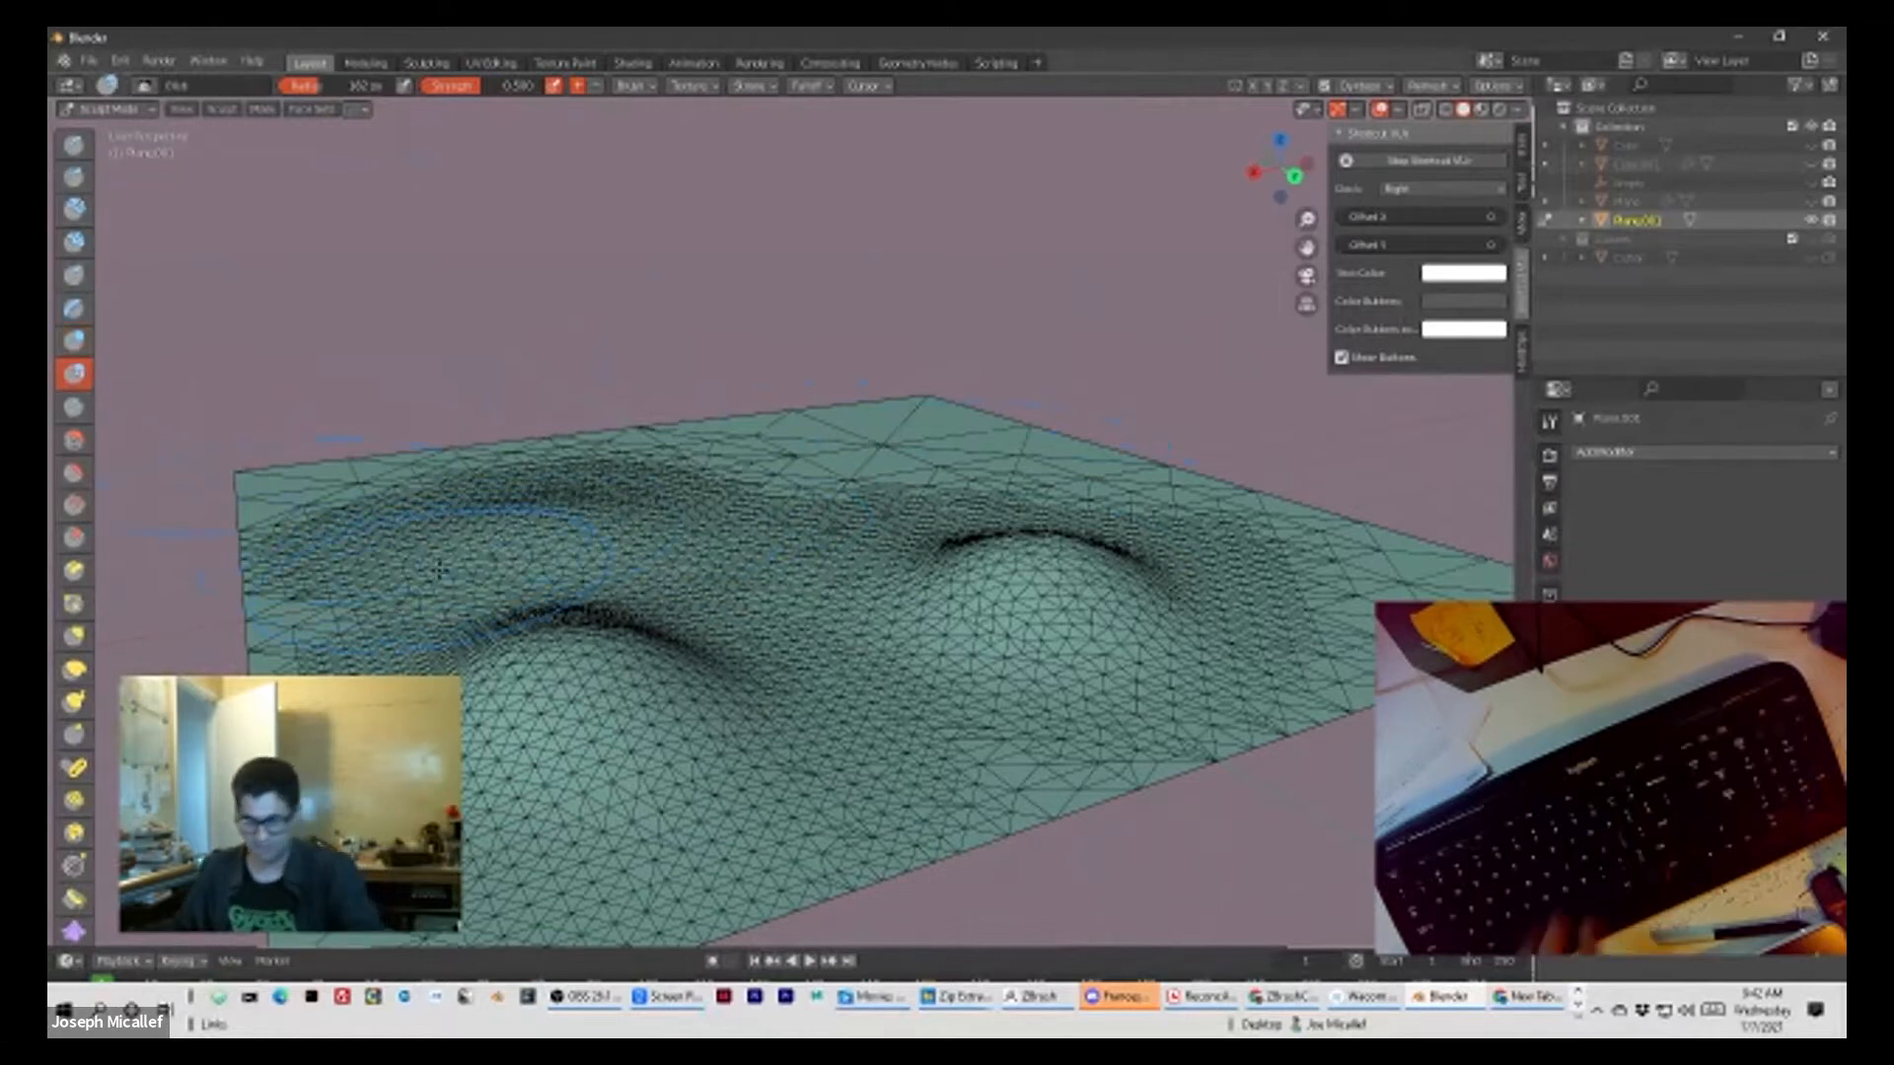
key(bracketleft)
key(bracketleft)
key(bracketleft)
key(bracketleft)
key(bracketleft)
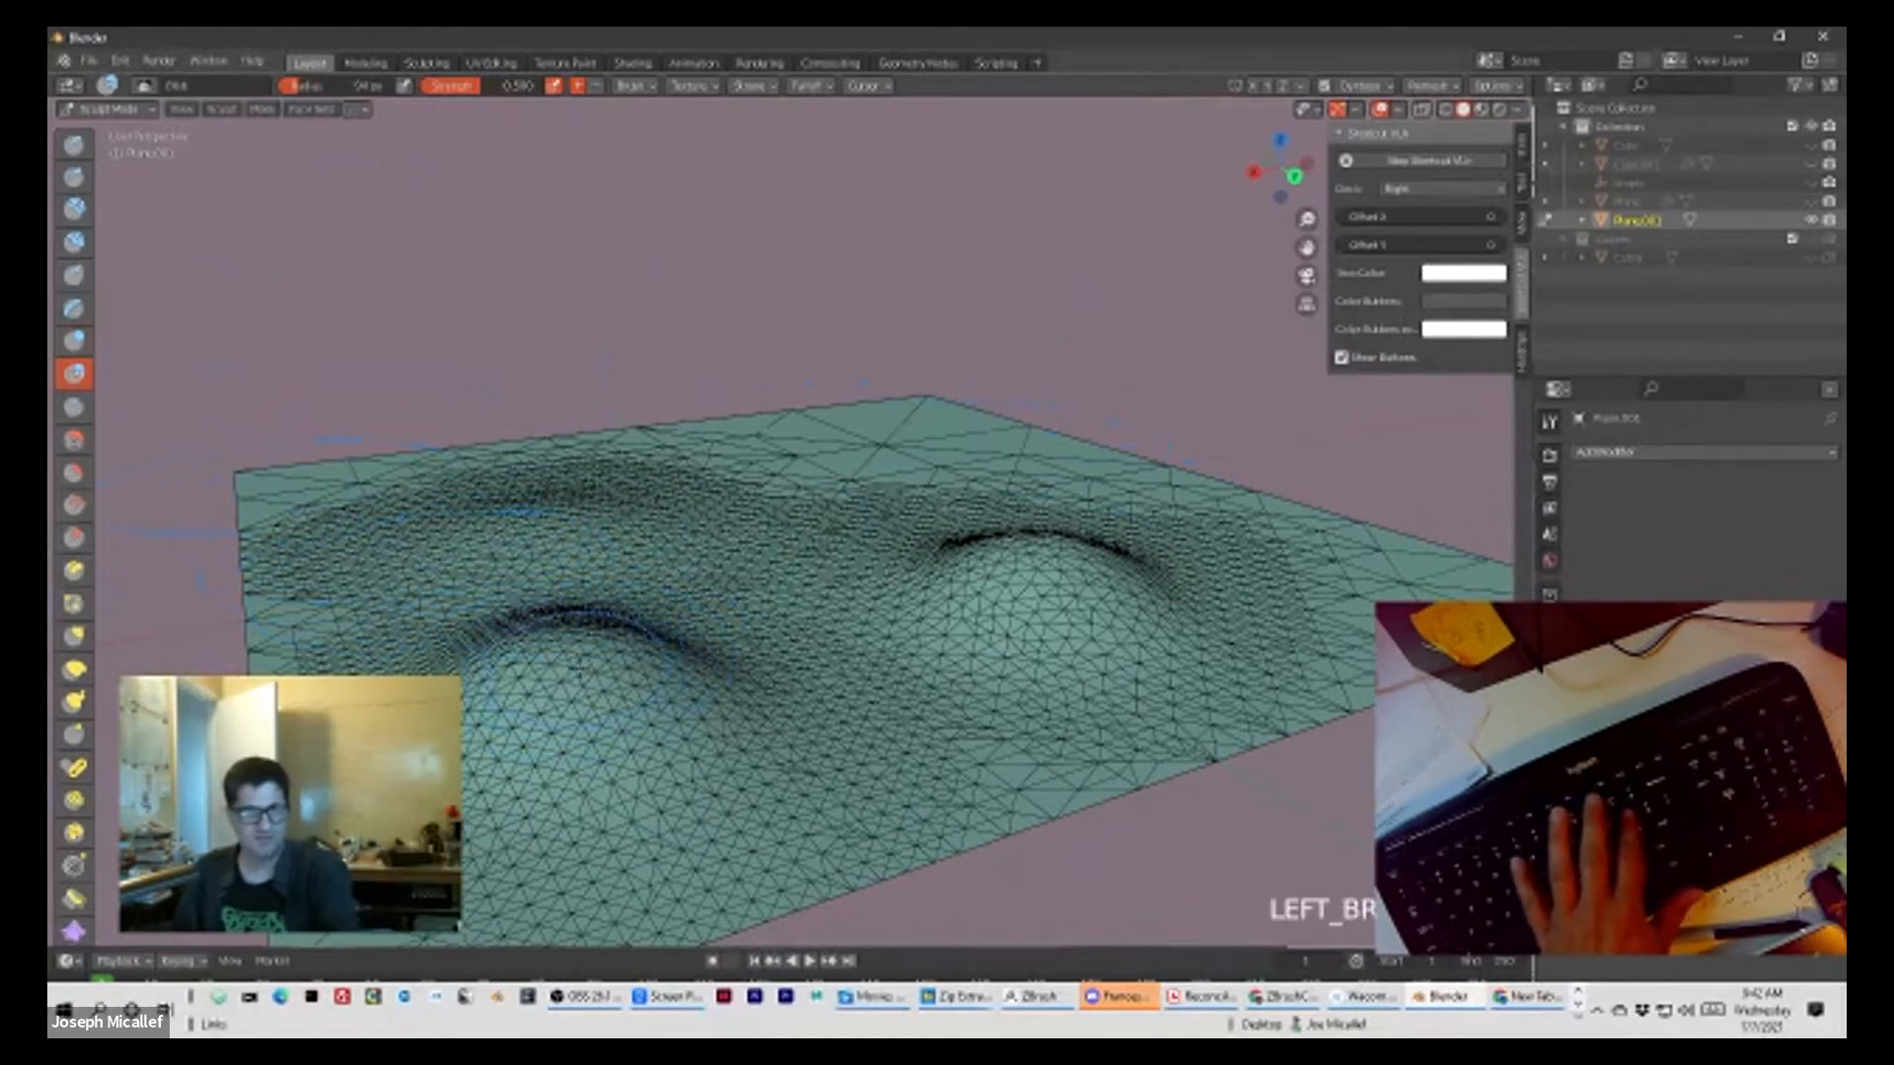
mouse_move(525, 646)
mouse_down()
mouse_move(567, 683)
mouse_move(522, 742)
mouse_move(631, 725)
mouse_move(565, 747)
mouse_up()
key(bracketleft)
key(bracketleft)
key(bracketleft)
key(bracketleft)
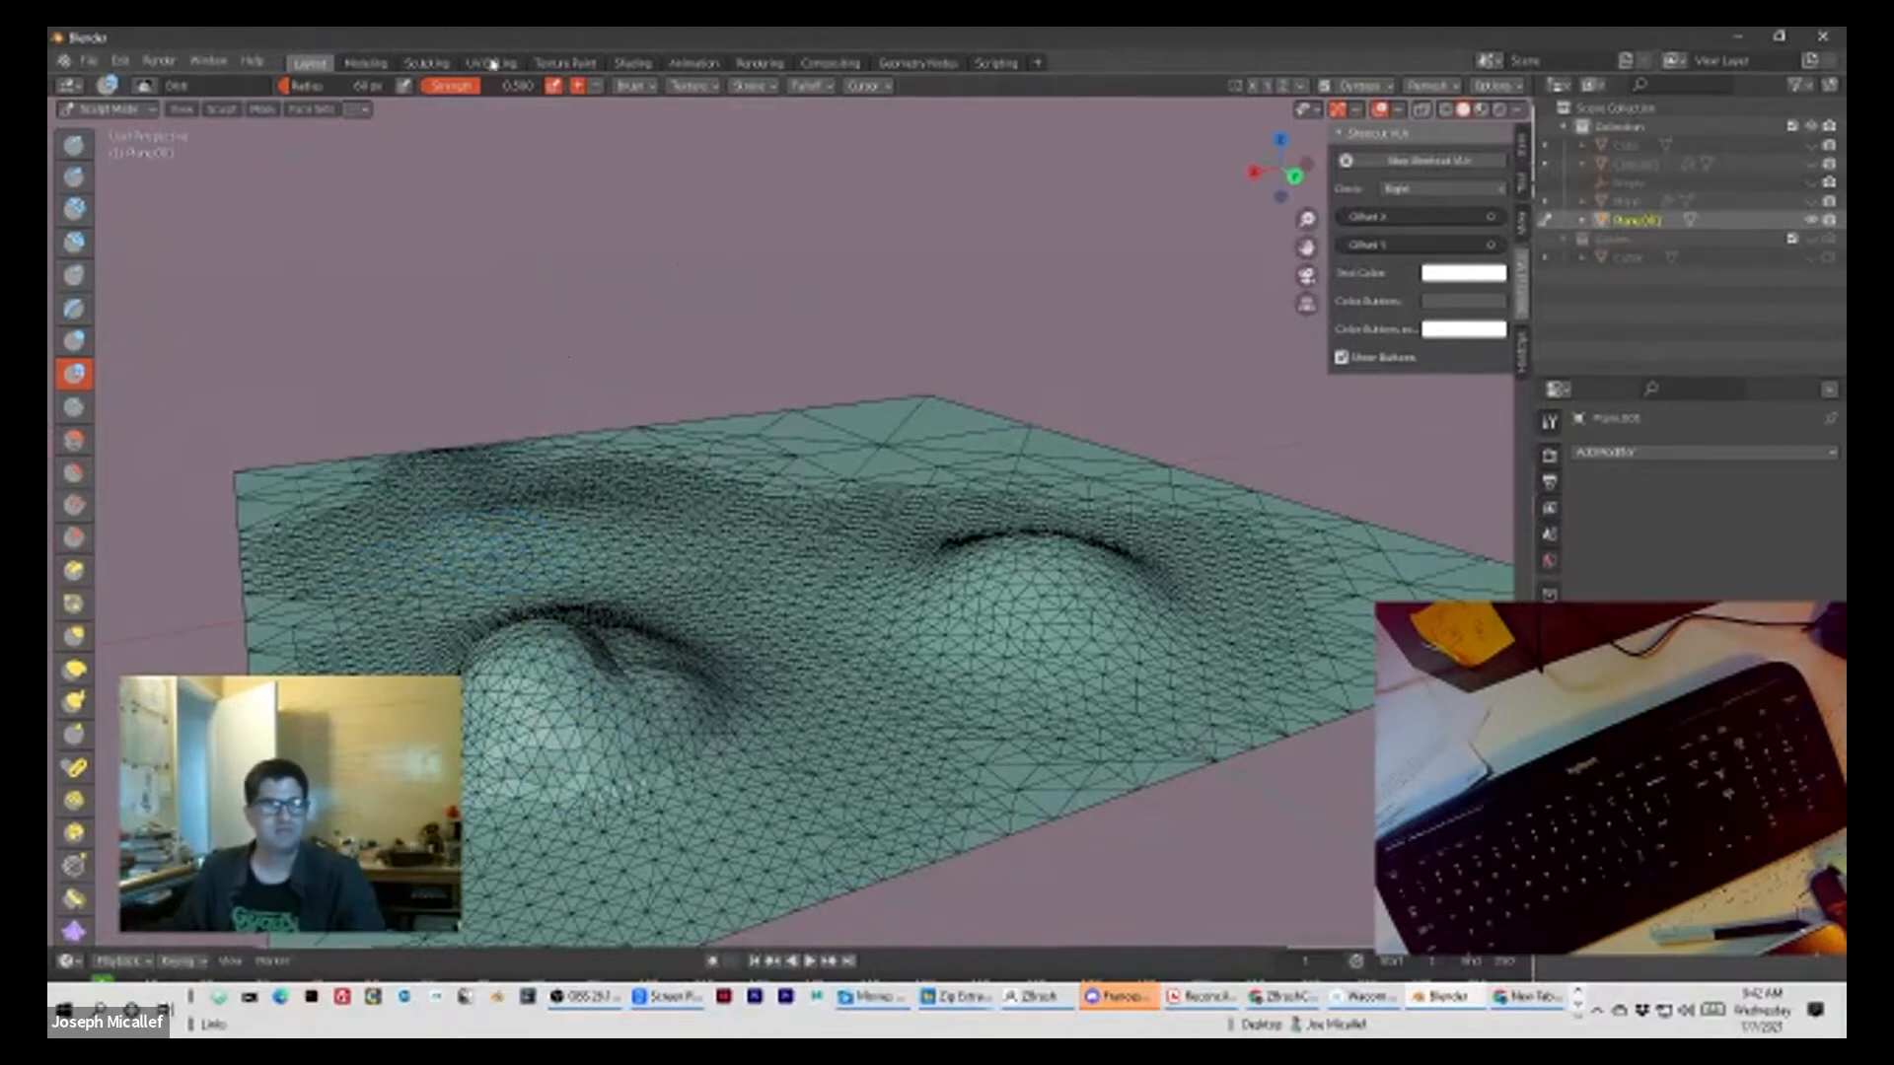
Step: Set the Blob brush strength to 1.000 and raise small bumps and protruding lumps across the plane
right_click(722, 304)
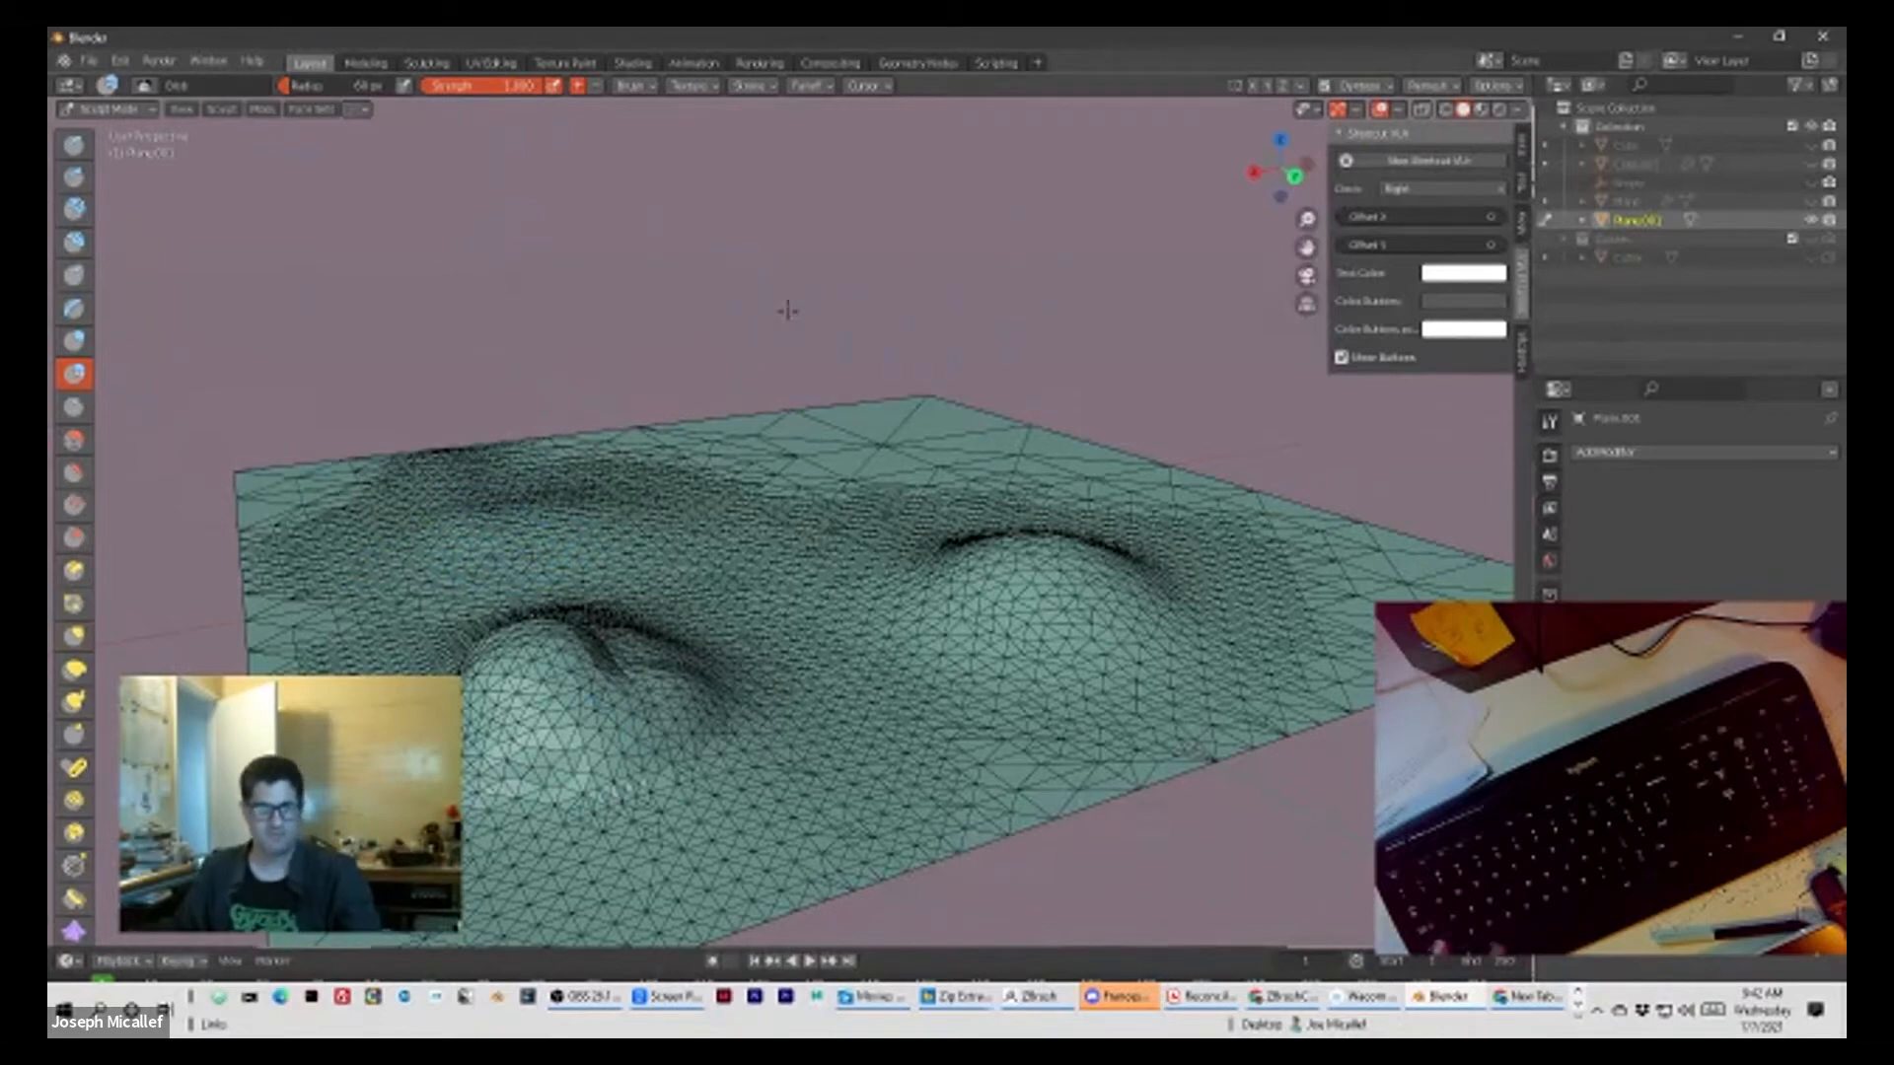
middle_drag(777, 269, 1026, 227)
click(815, 578)
drag(815, 555, 821, 525)
middle_drag(879, 352, 931, 385)
drag(1034, 603, 1100, 549)
middle_drag(1100, 548, 1199, 562)
mouse_move(430, 712)
mouse_down()
mouse_move(444, 695)
mouse_move(547, 754)
mouse_move(446, 764)
mouse_move(479, 754)
mouse_move(456, 712)
mouse_move(518, 775)
mouse_move(426, 639)
mouse_up()
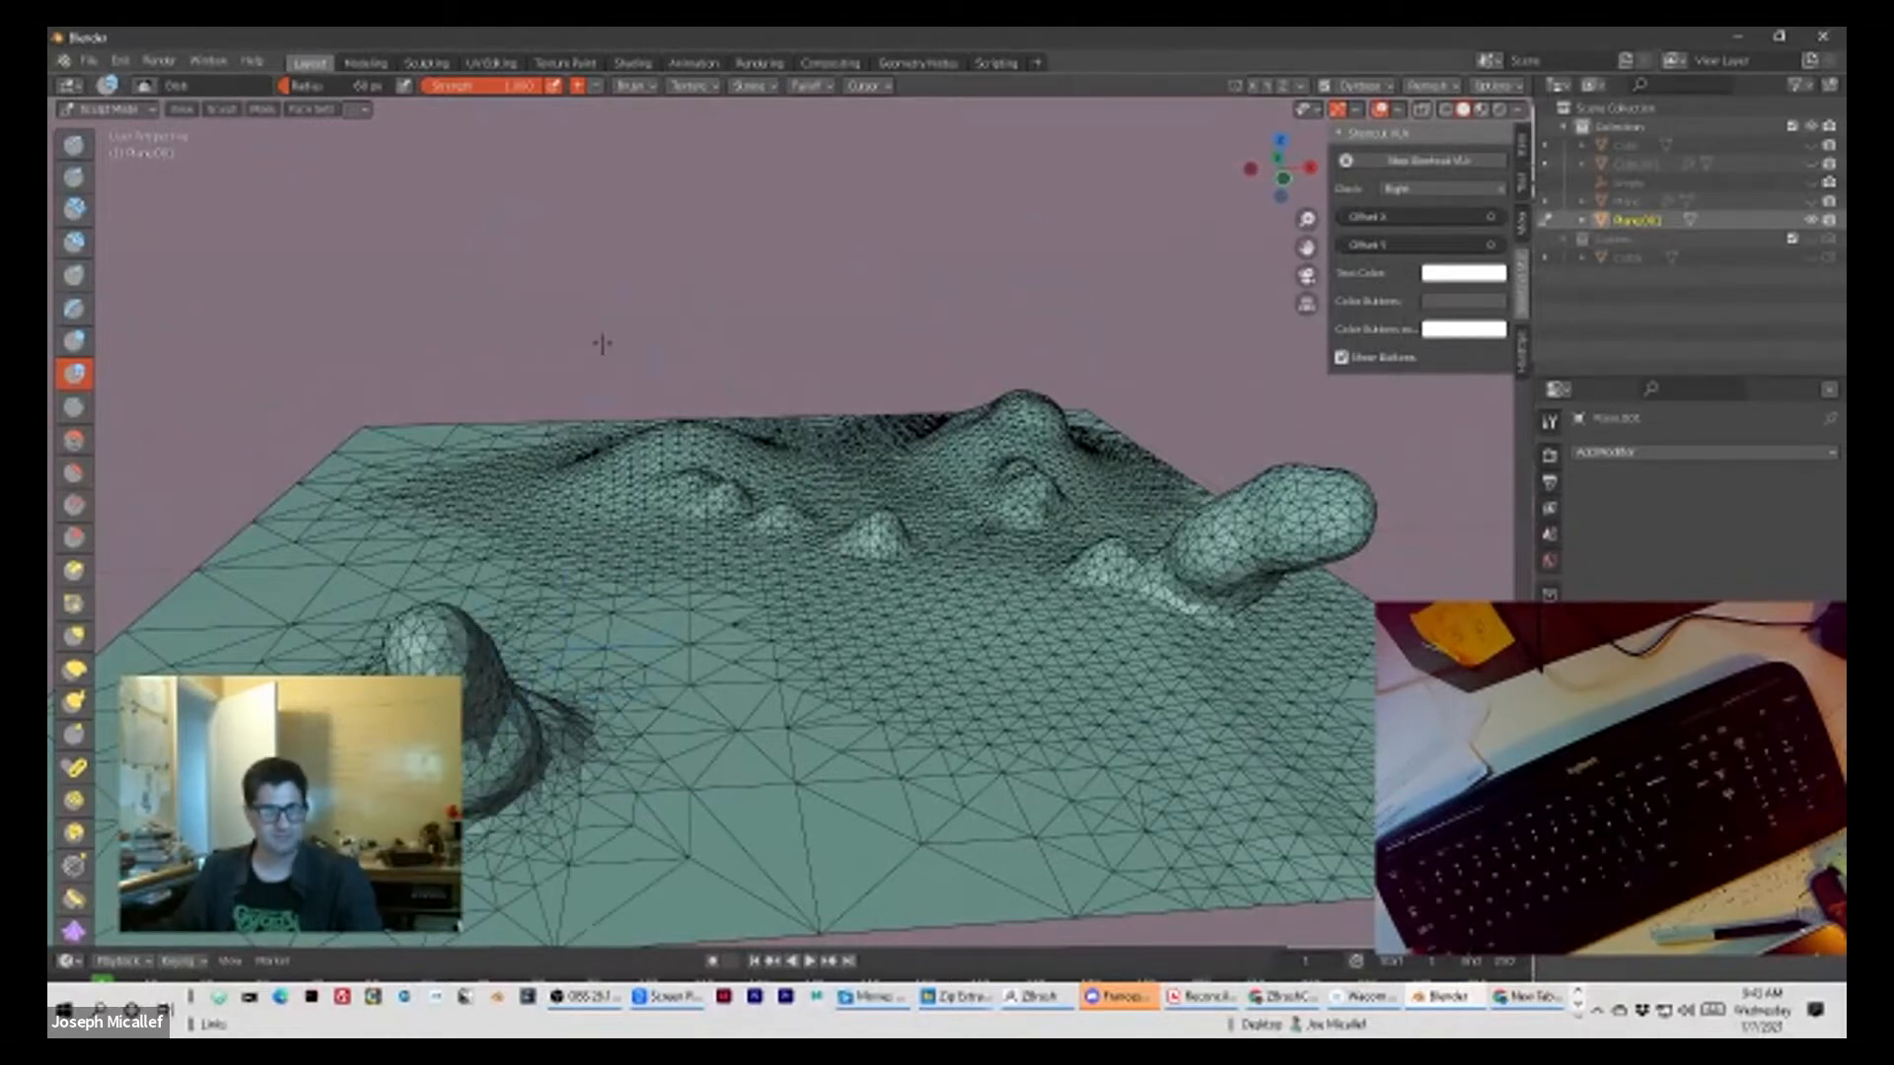
Step: Build up more tall, bulbous Blob forms on the other sides of the plane, plus a small bump near the corner
middle_drag(736, 335, 522, 494)
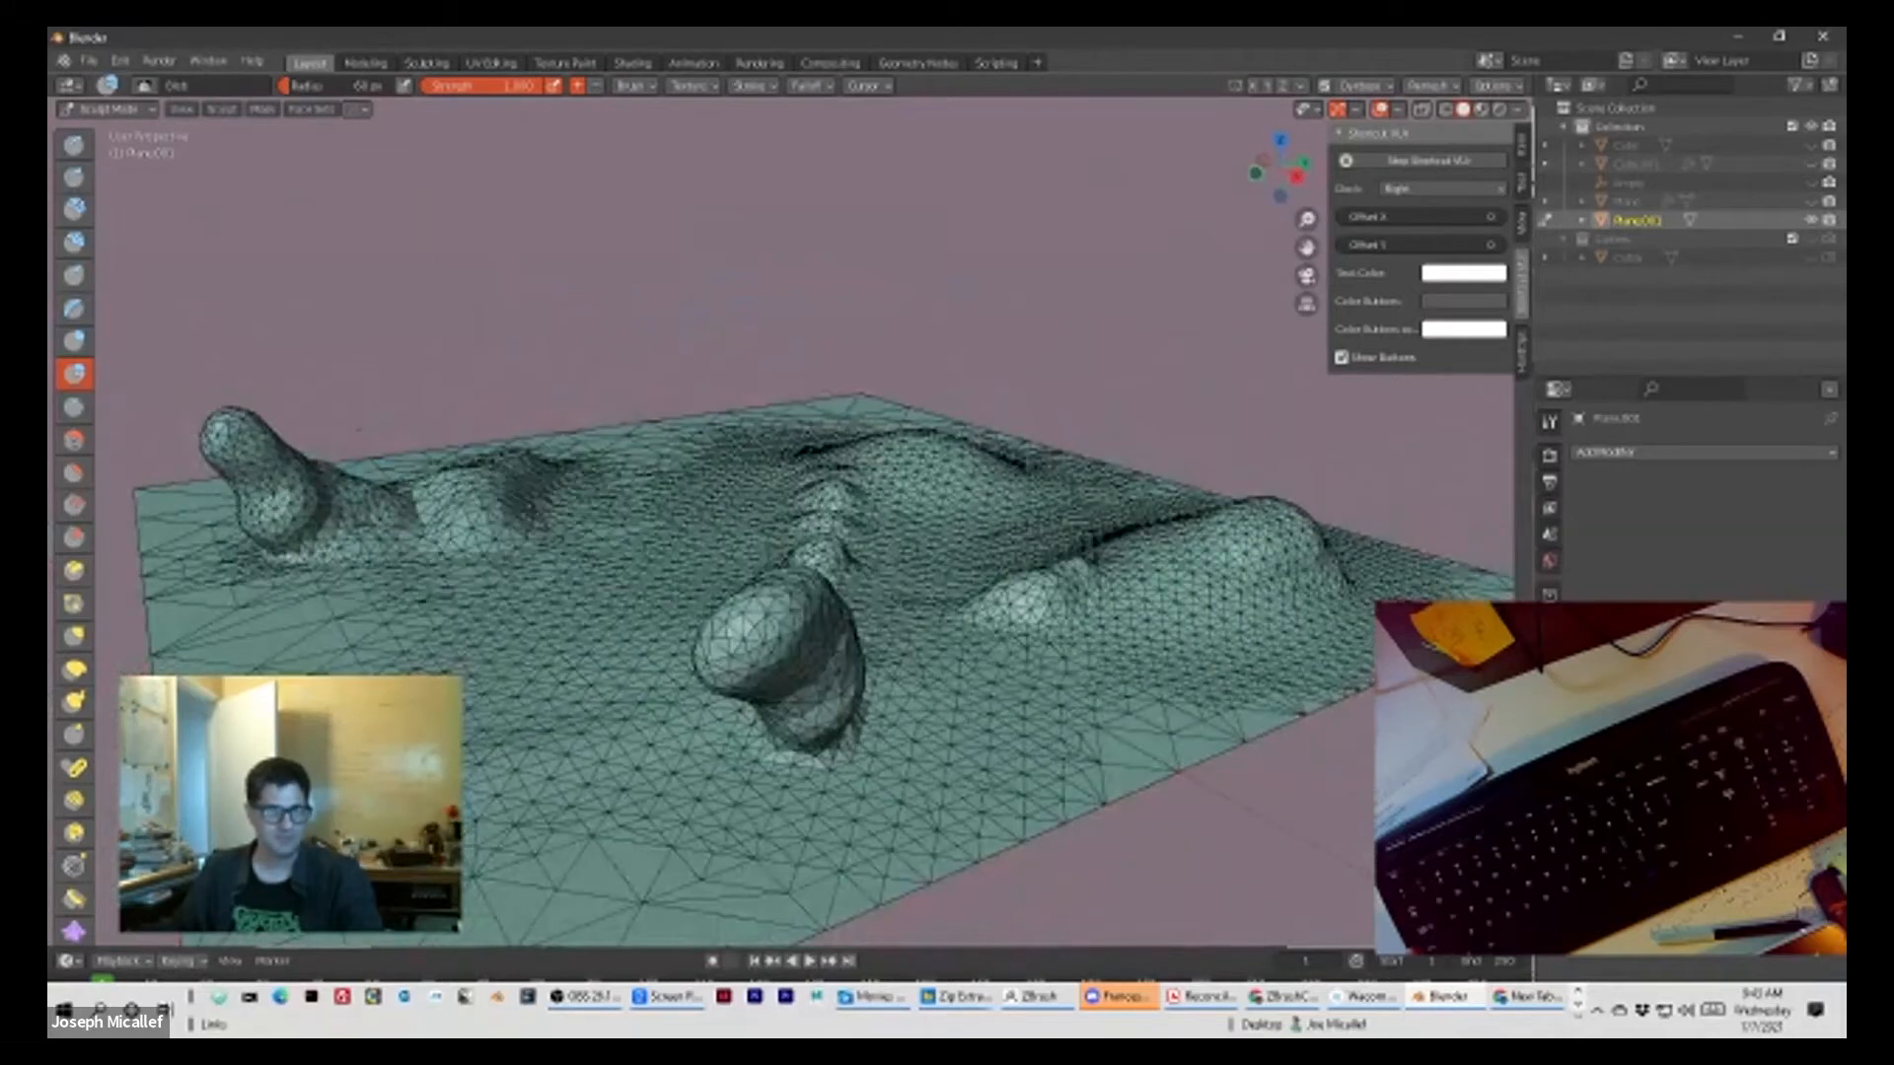
drag(464, 533, 528, 483)
middle_drag(589, 370, 632, 752)
drag(714, 642, 719, 641)
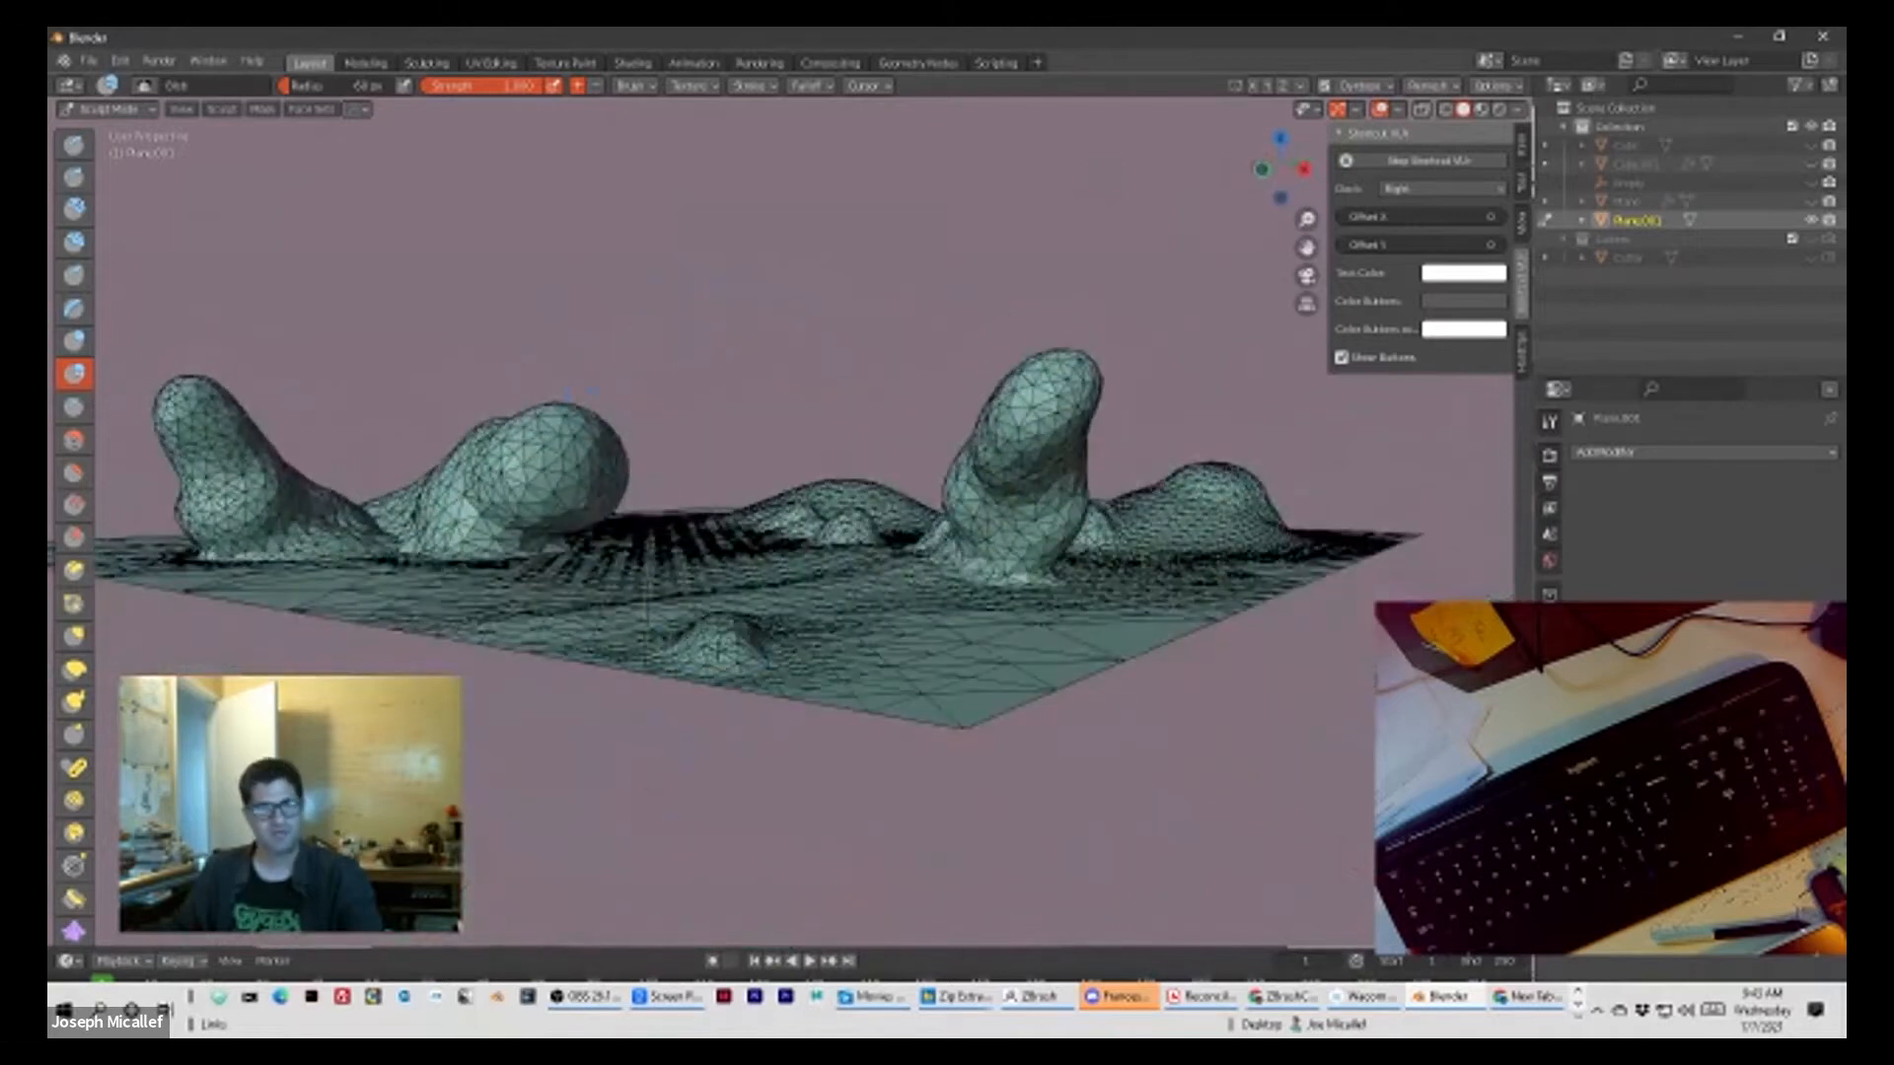
Step: Hide the wireframe overlay so that only the shaded surface of the sculpted terrain is displayed
scroll(701, 642, up, 3)
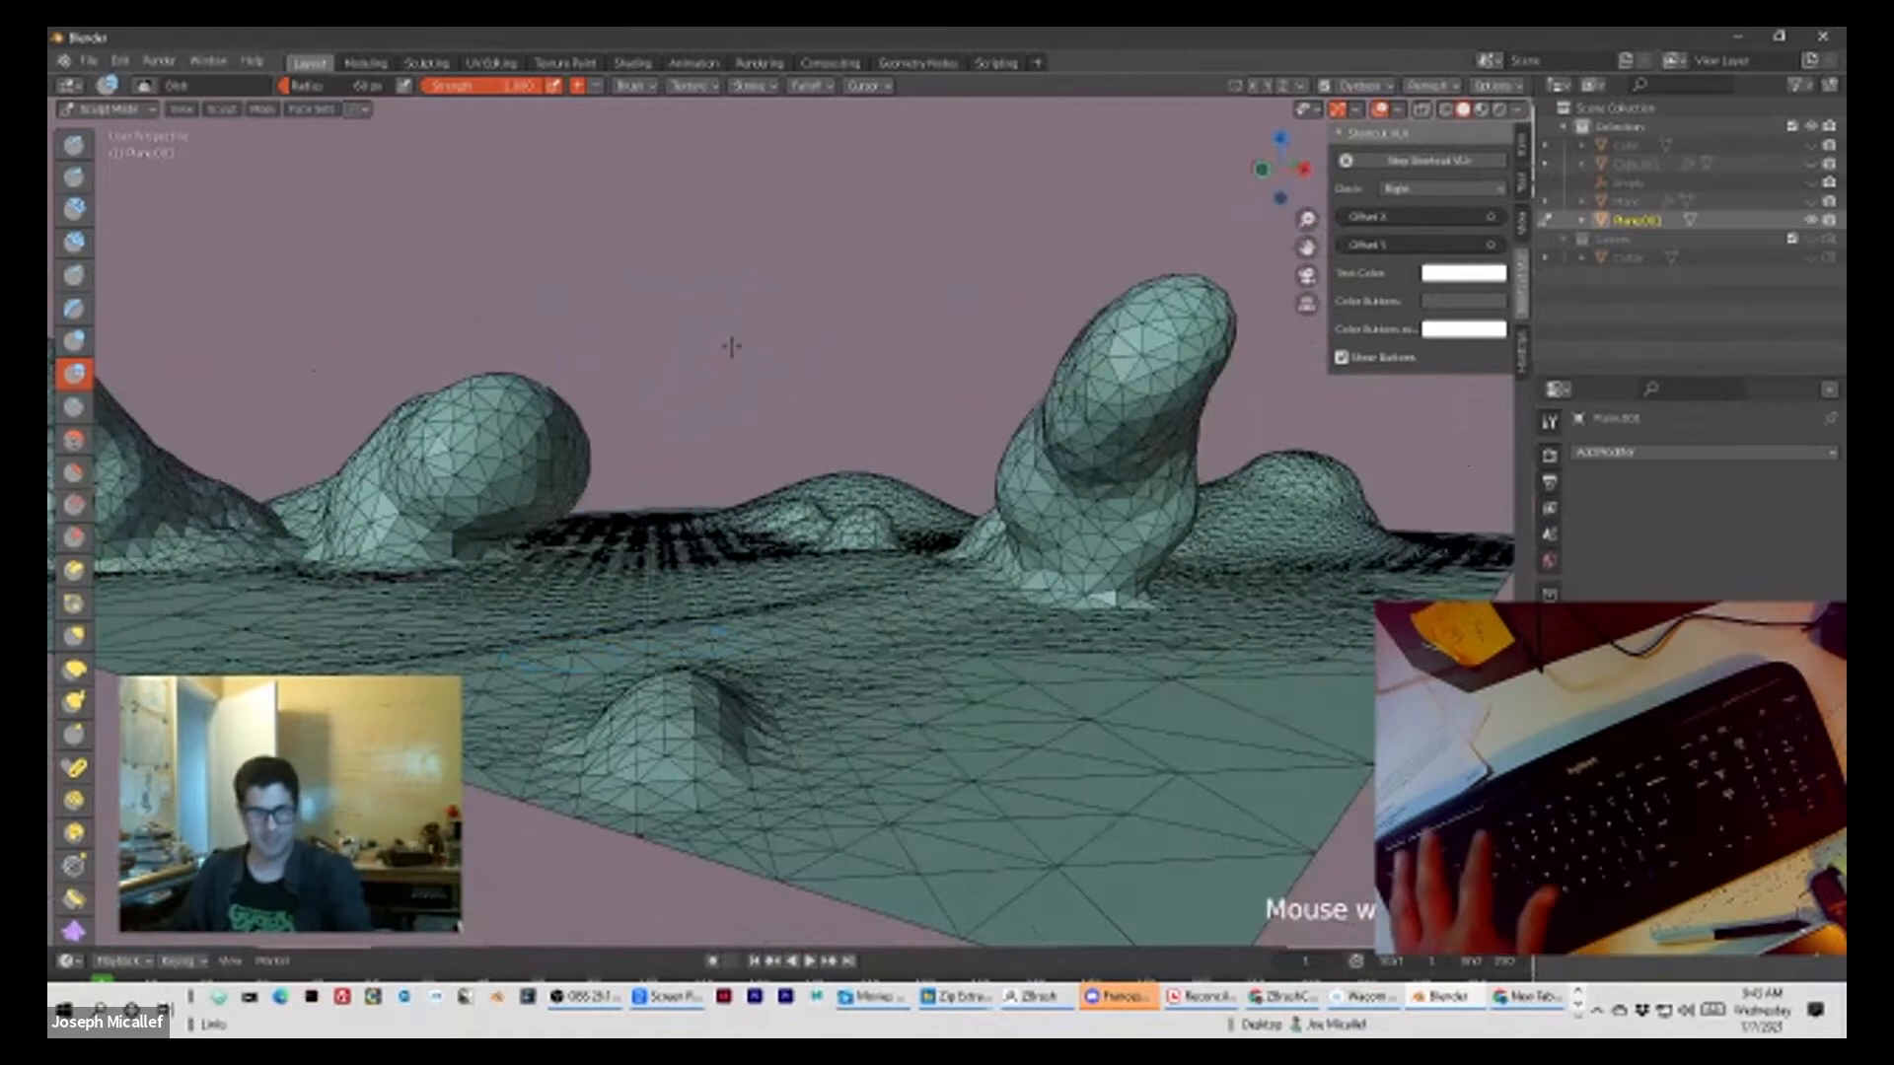
key(shift+f)
scroll(812, 396, down, 3)
scroll(809, 395, up, 3)
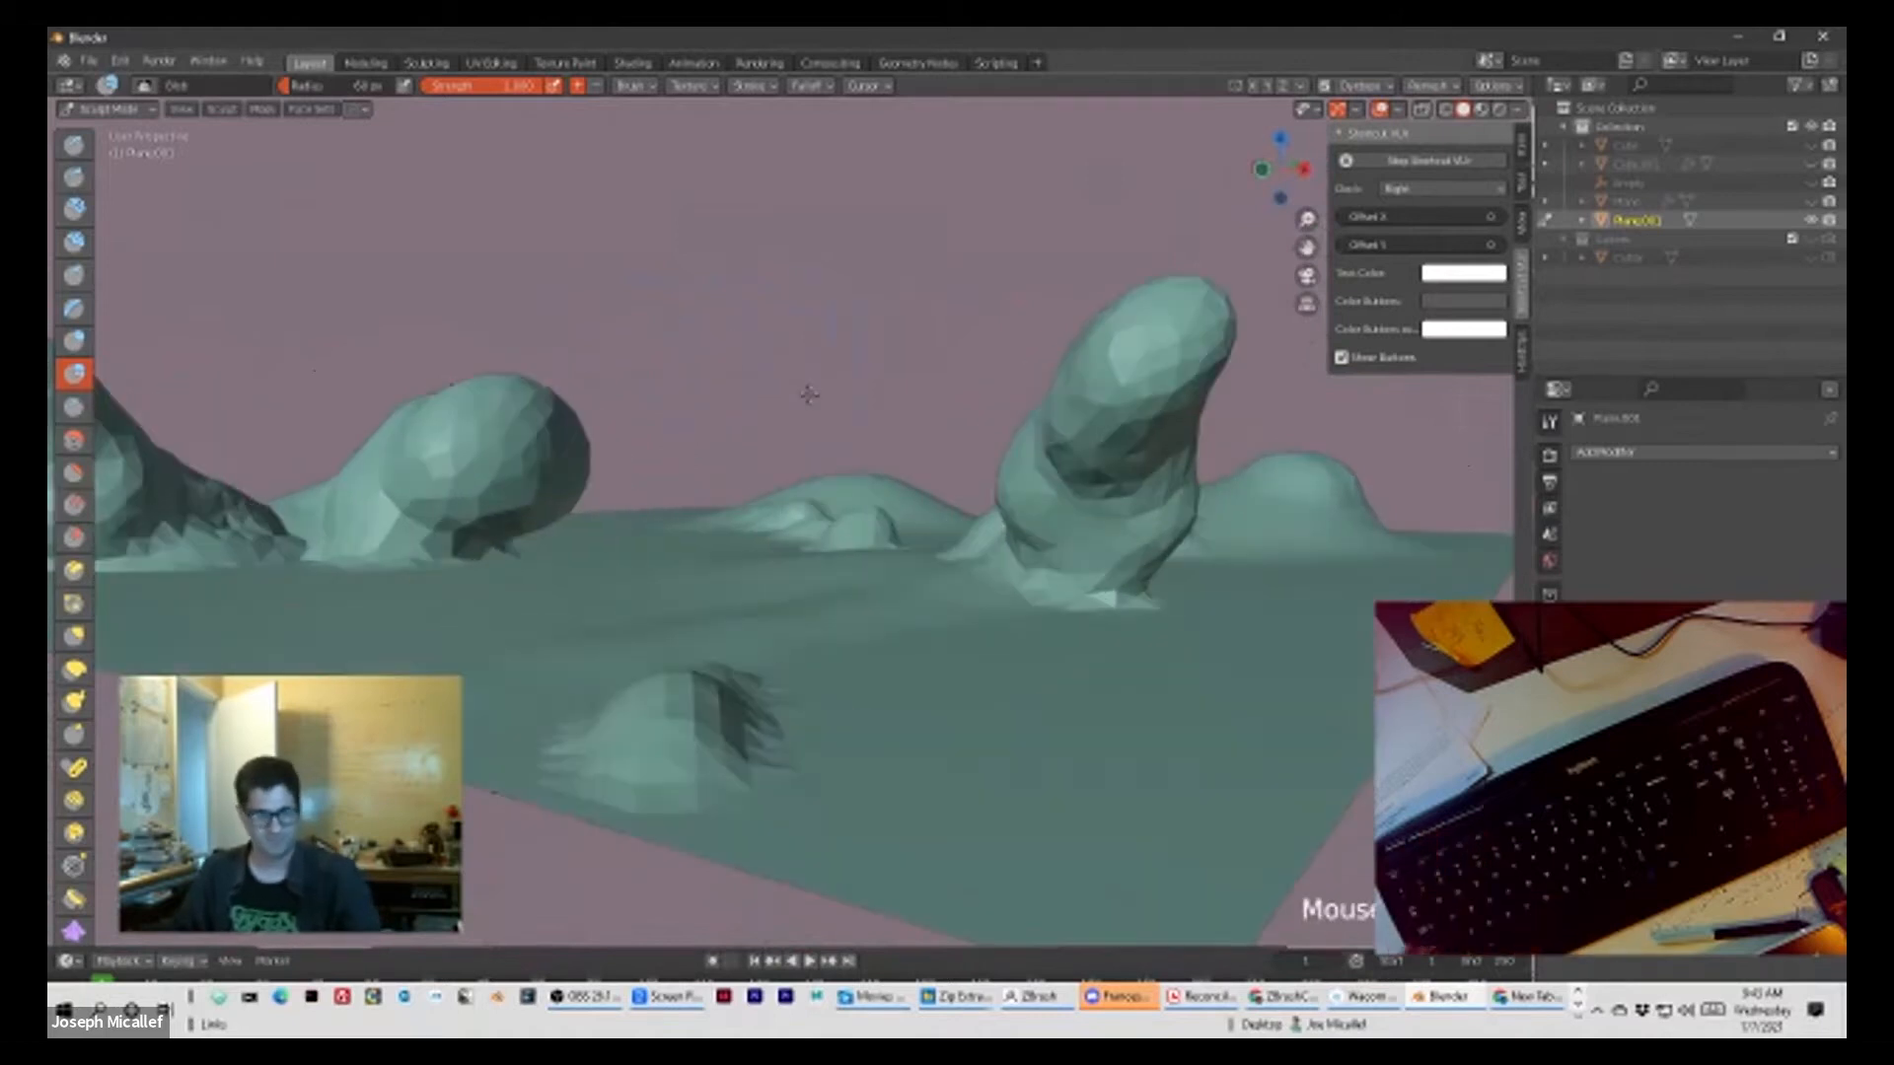
mouse_move(735, 426)
middle_down()
mouse_move(786, 431)
mouse_move(772, 440)
middle_up()
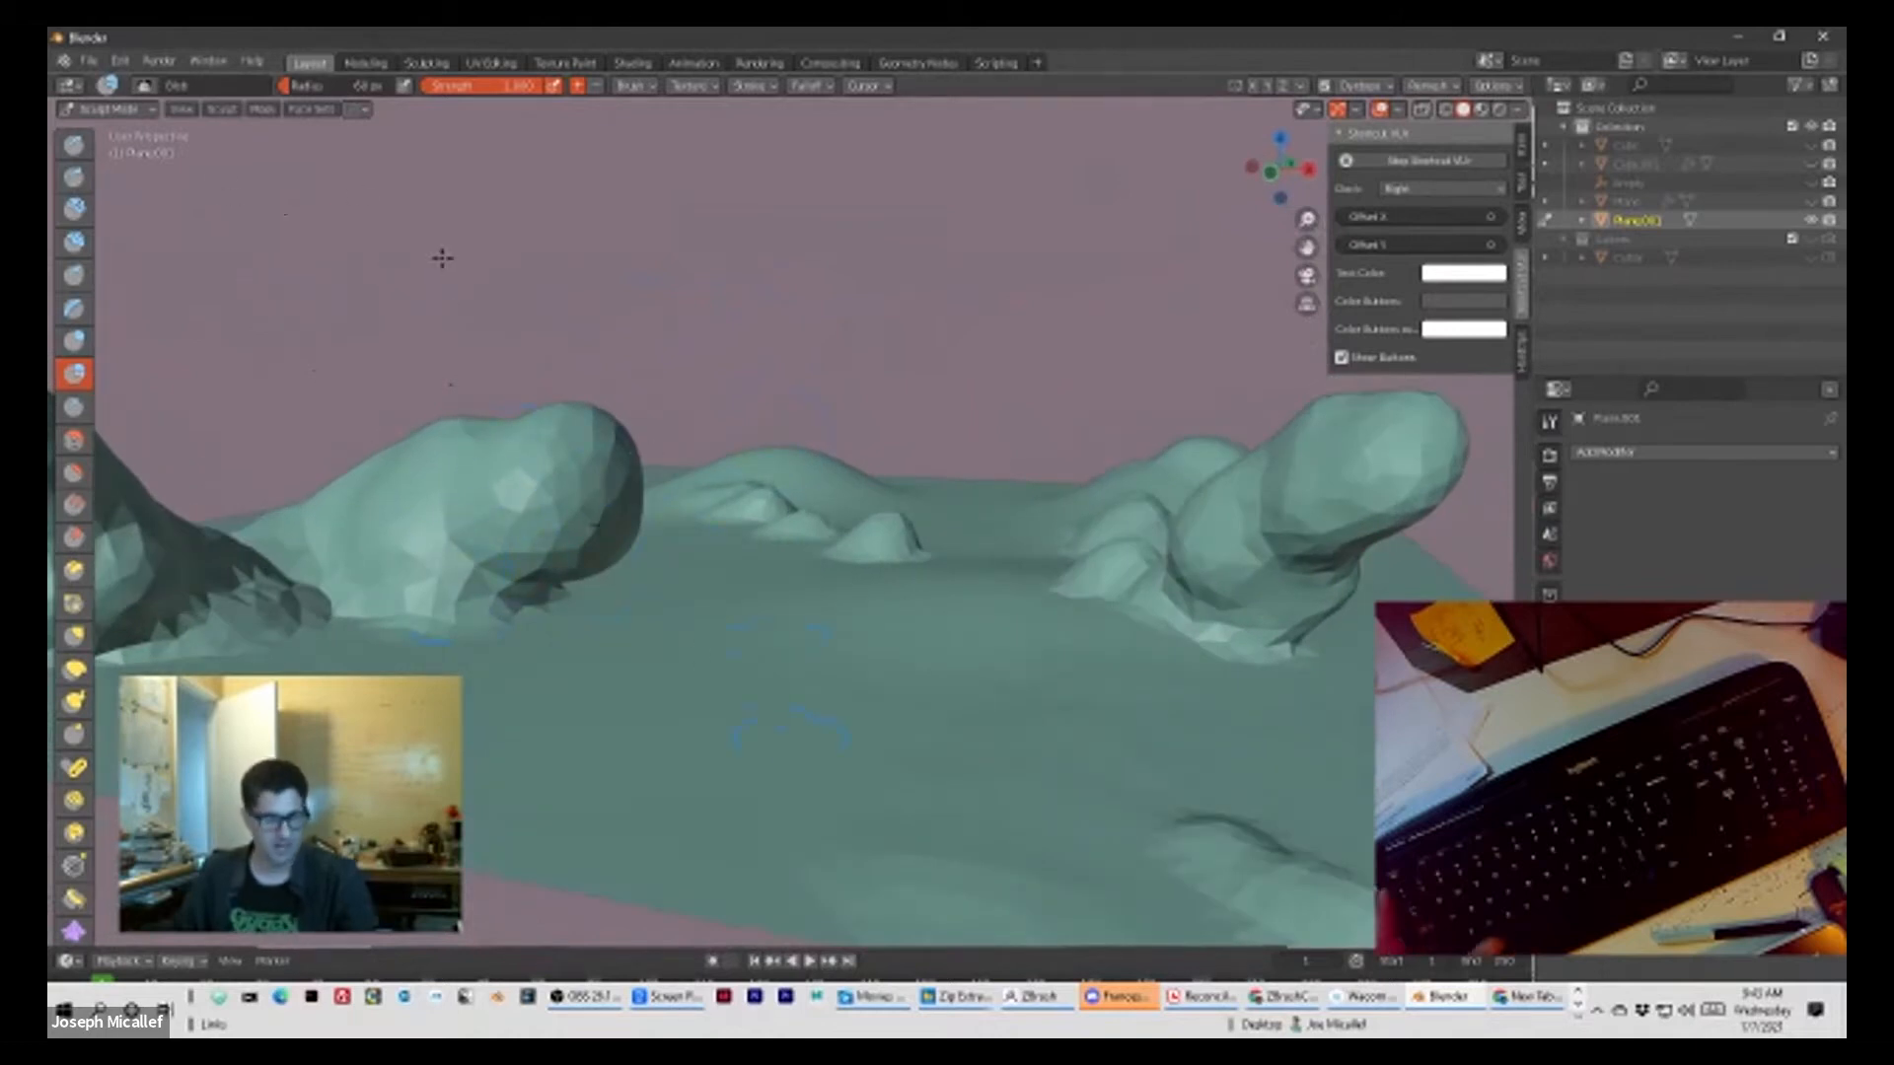
Step: Return the terrain to Object Mode and apply Shade Smooth
click(127, 111)
click(114, 131)
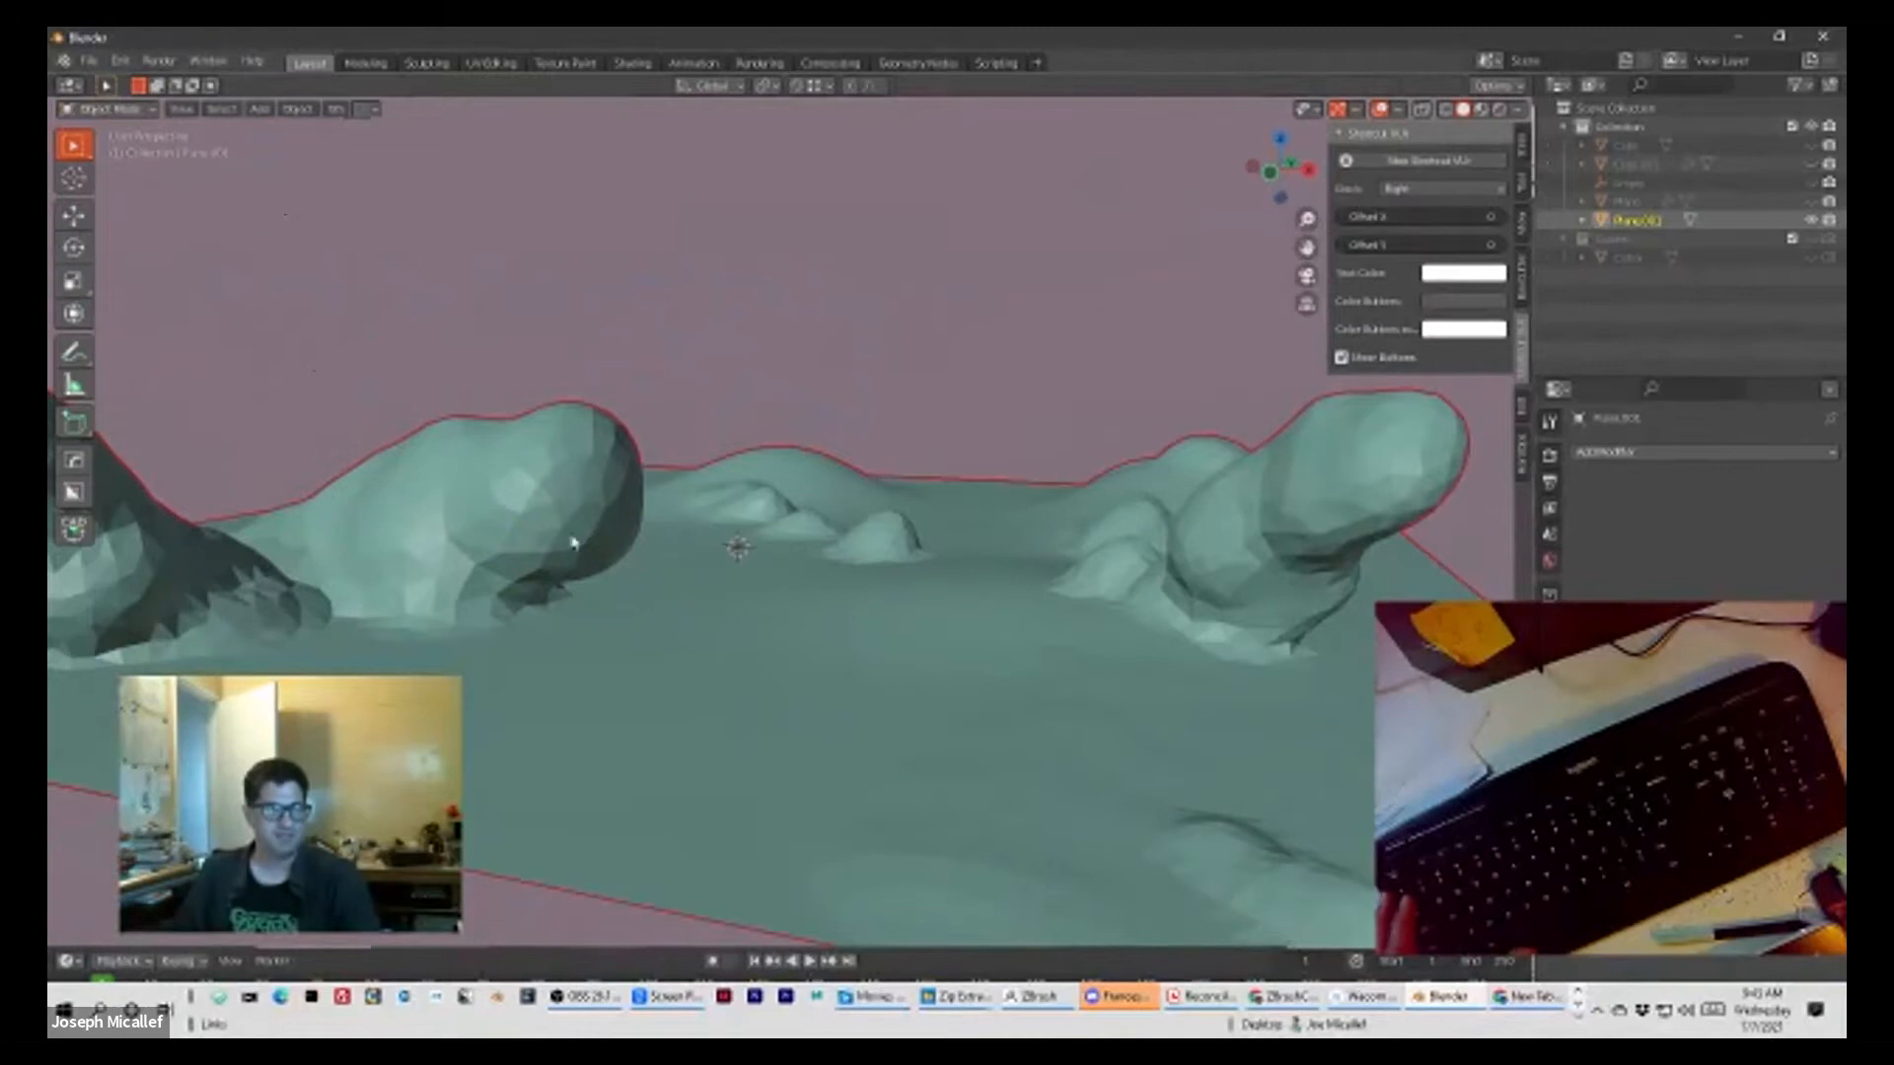
right_click(663, 571)
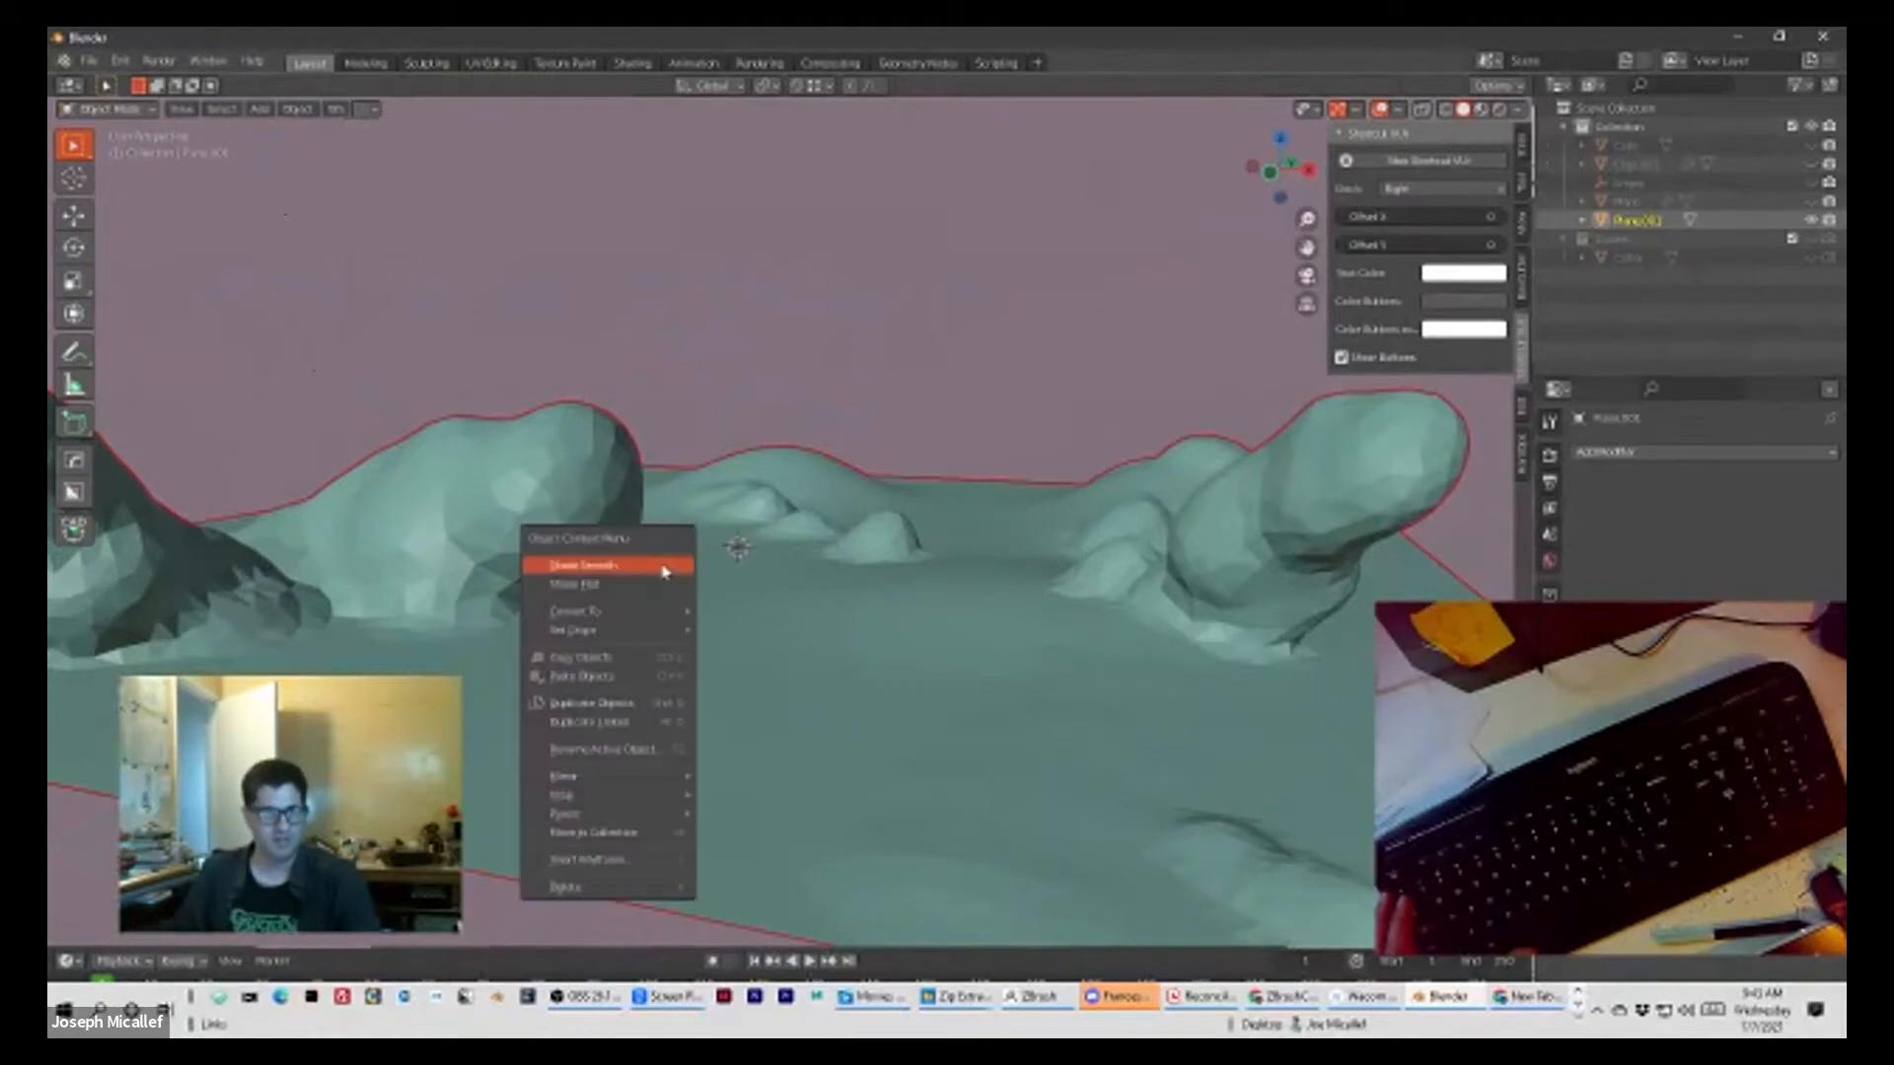
click(663, 571)
Step: Compare Shade Flat with Shade Smooth on the terrain, finishing with smooth shading
right_click(661, 572)
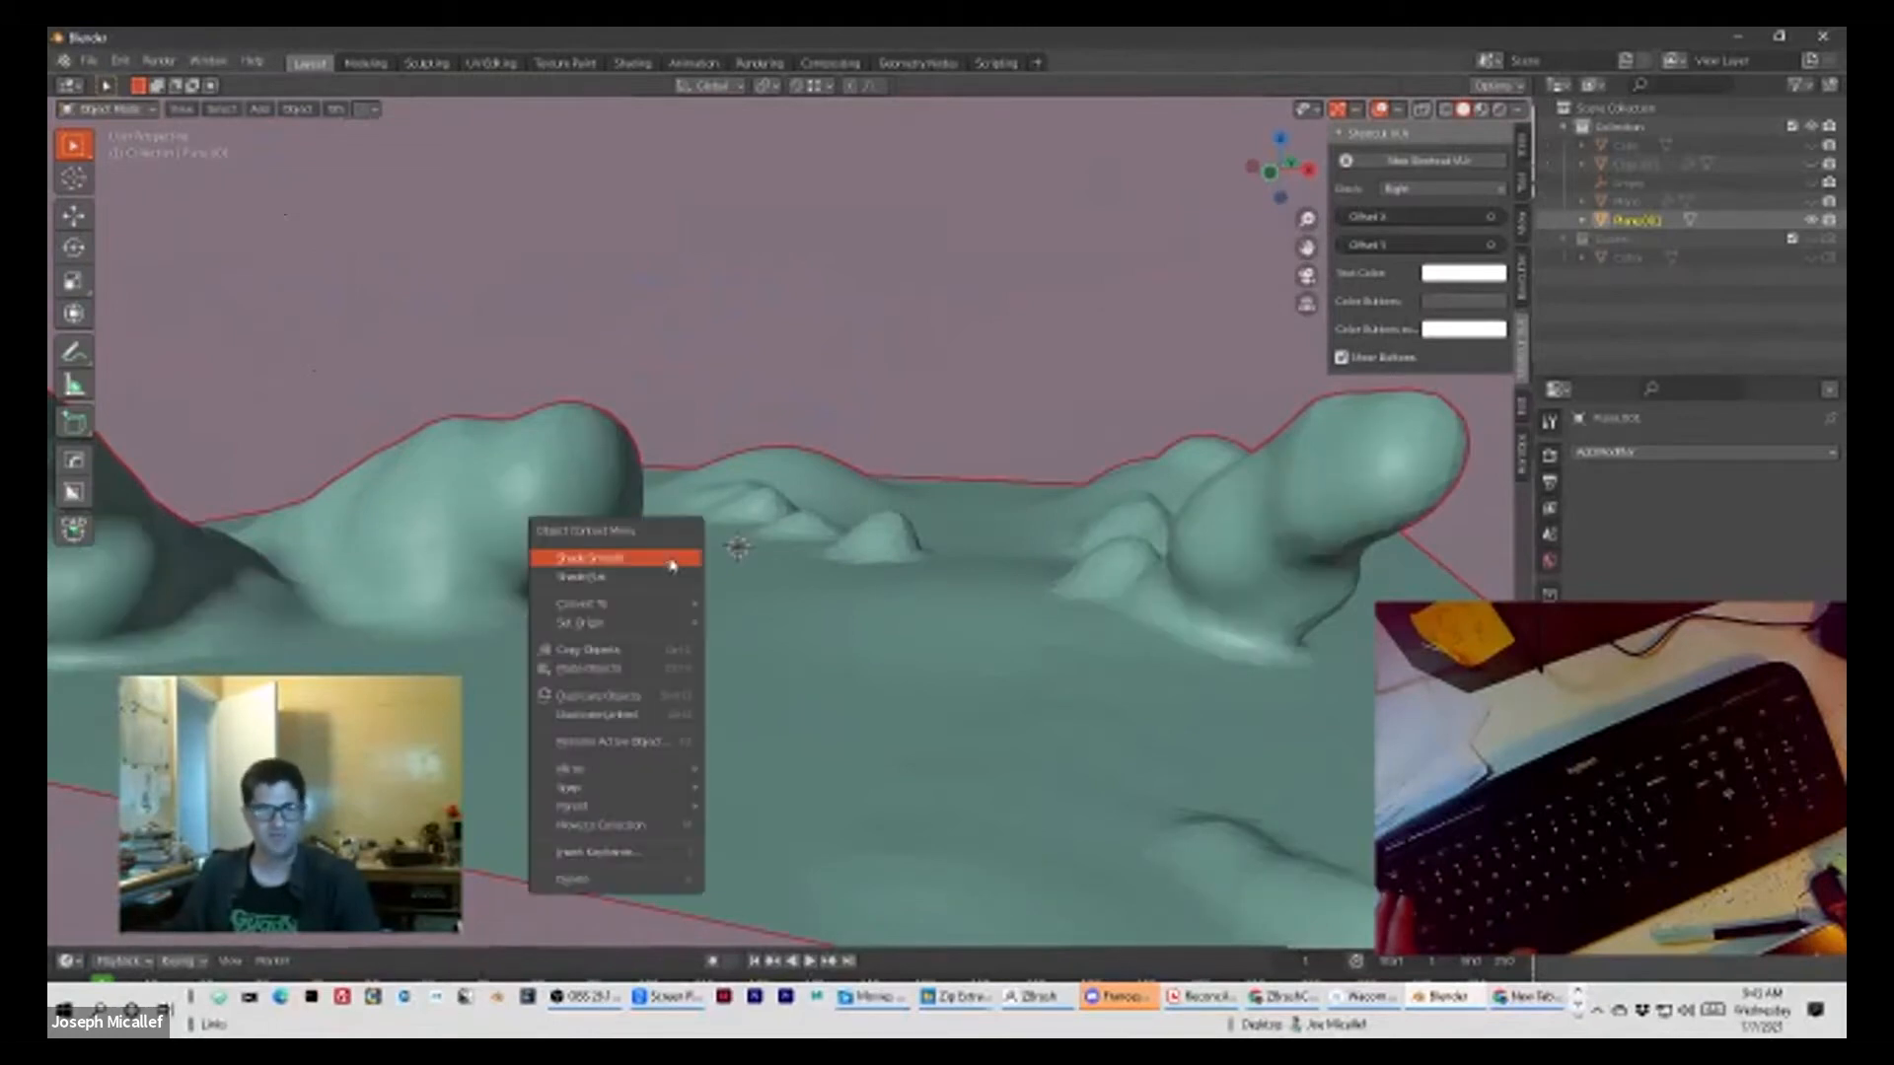
click(646, 581)
right_click(646, 586)
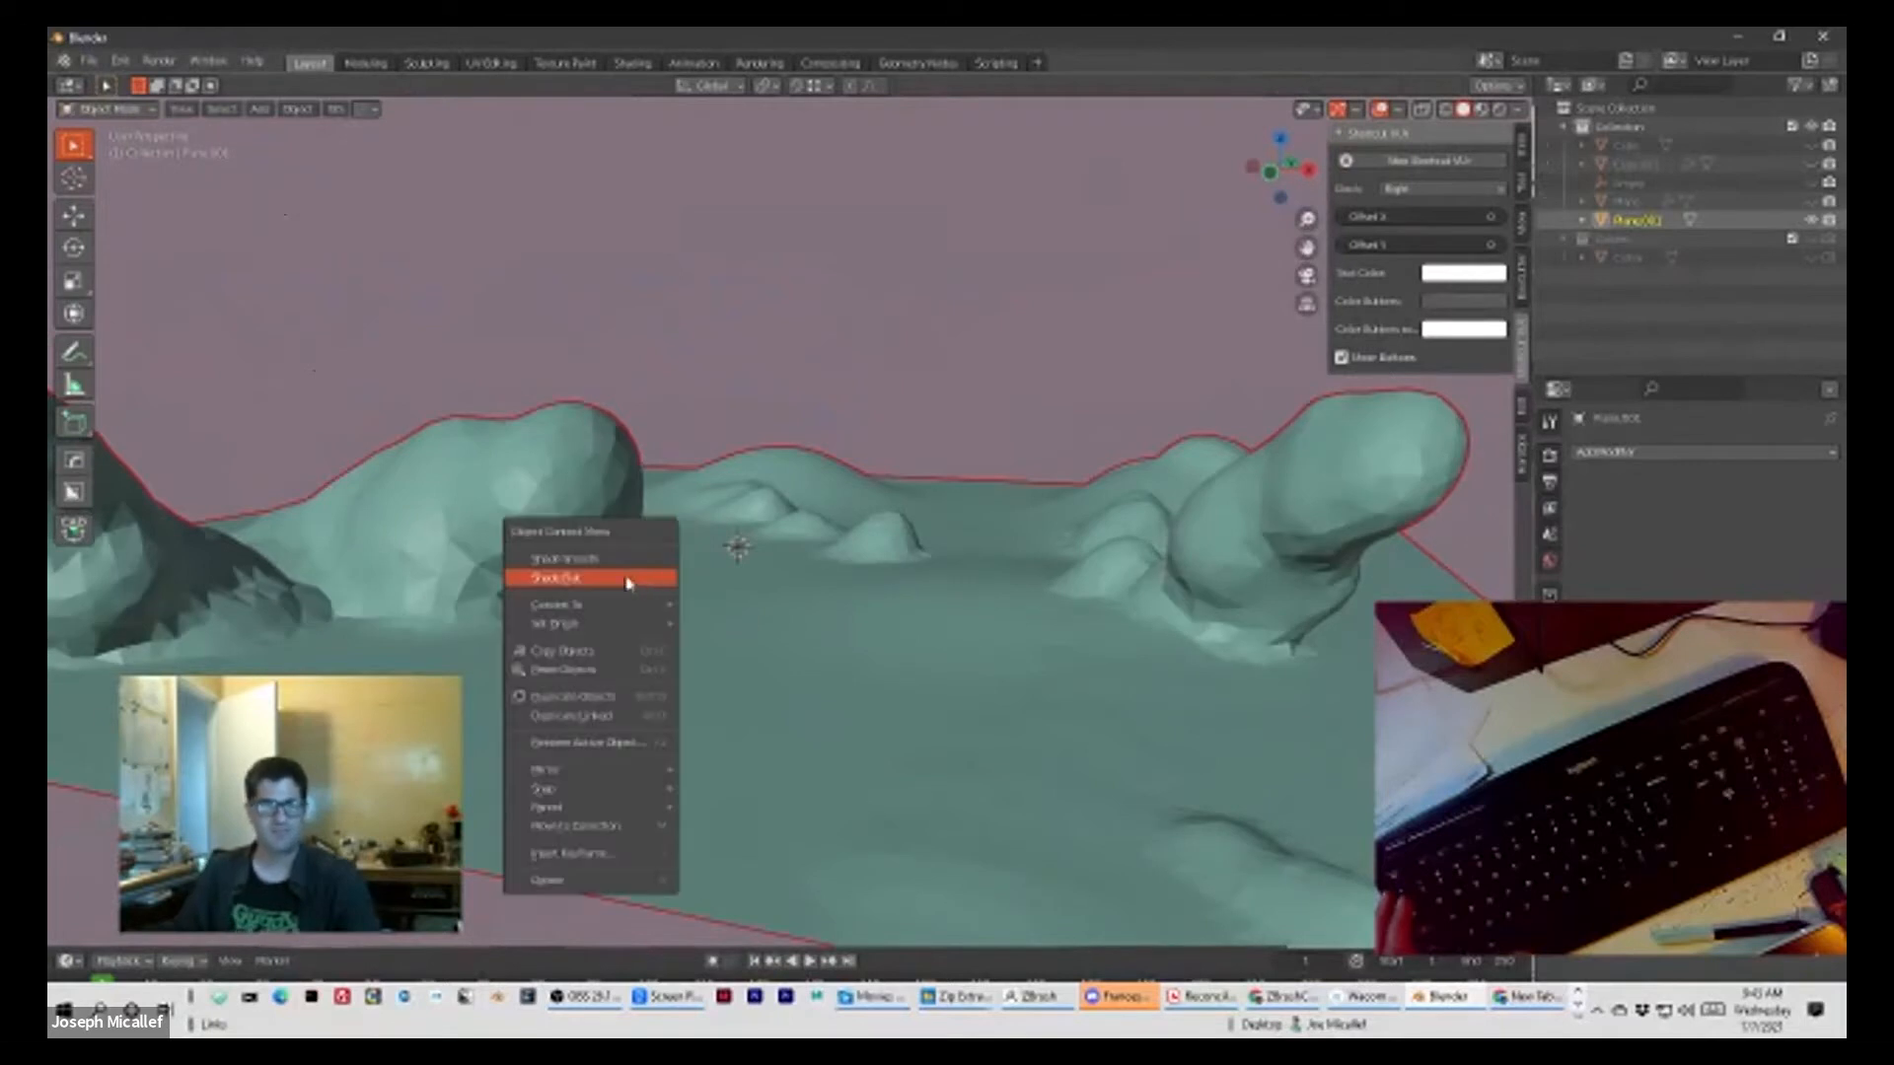
click(616, 558)
mouse_move(706, 588)
middle_down()
mouse_move(759, 617)
mouse_move(617, 596)
mouse_move(803, 642)
mouse_move(774, 664)
middle_up()
right_click(752, 666)
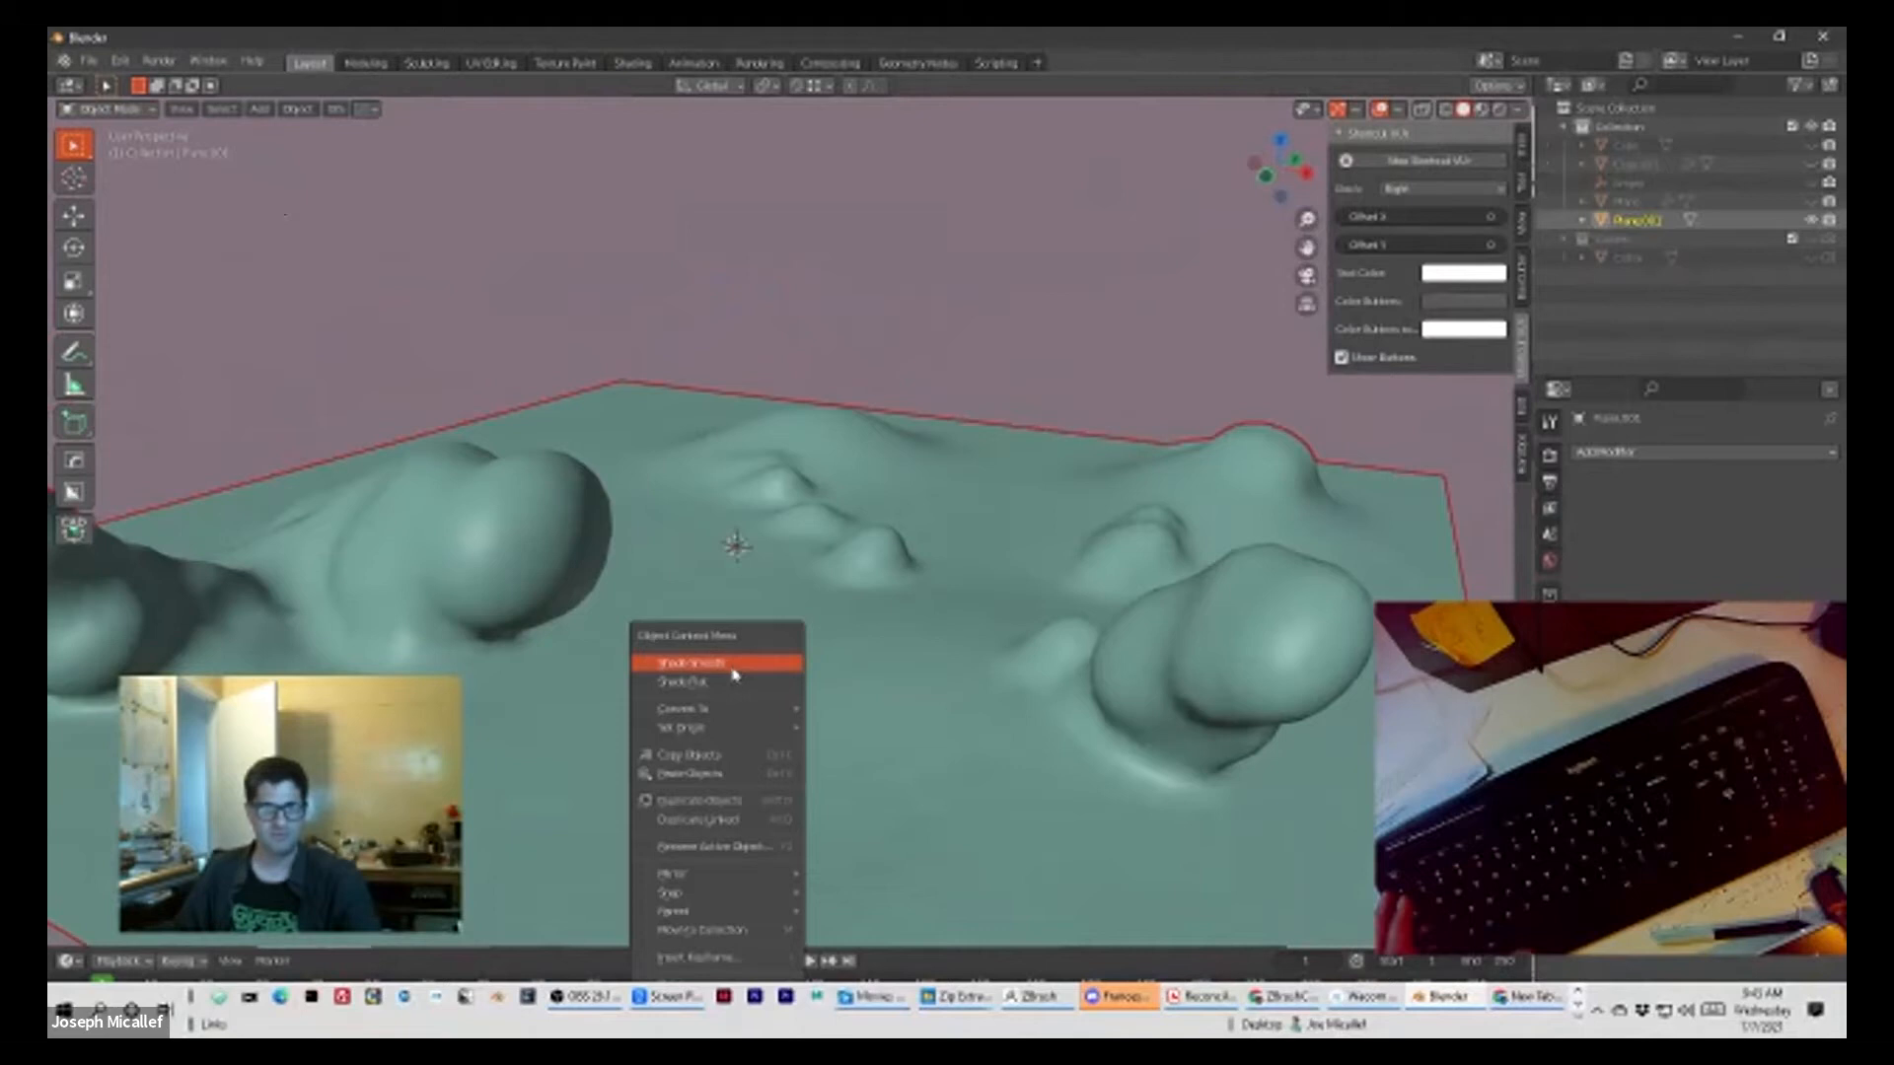
click(701, 670)
Step: Examine the smooth-shaded mounds and overhanging lumps up close from several angles
scroll(735, 574, down, 10)
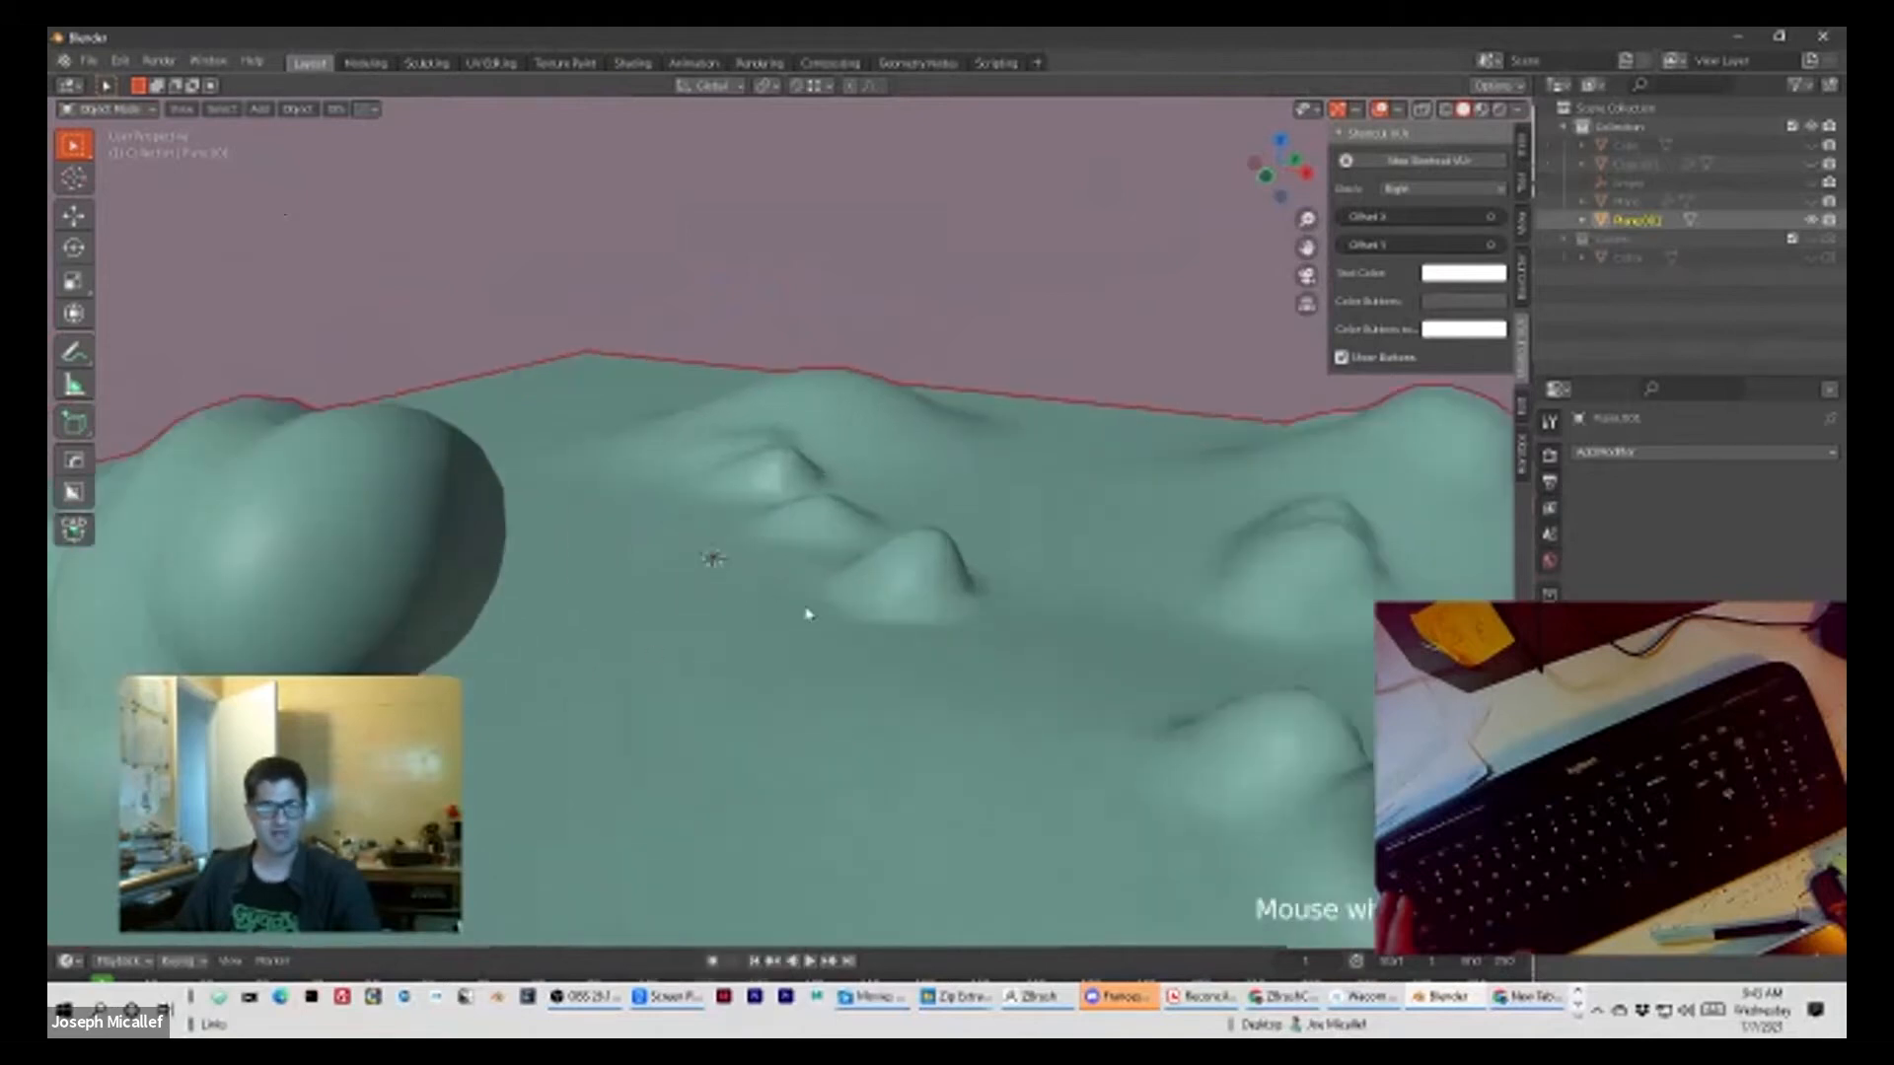
scroll(799, 583, down, 2)
scroll(799, 585, up, 5)
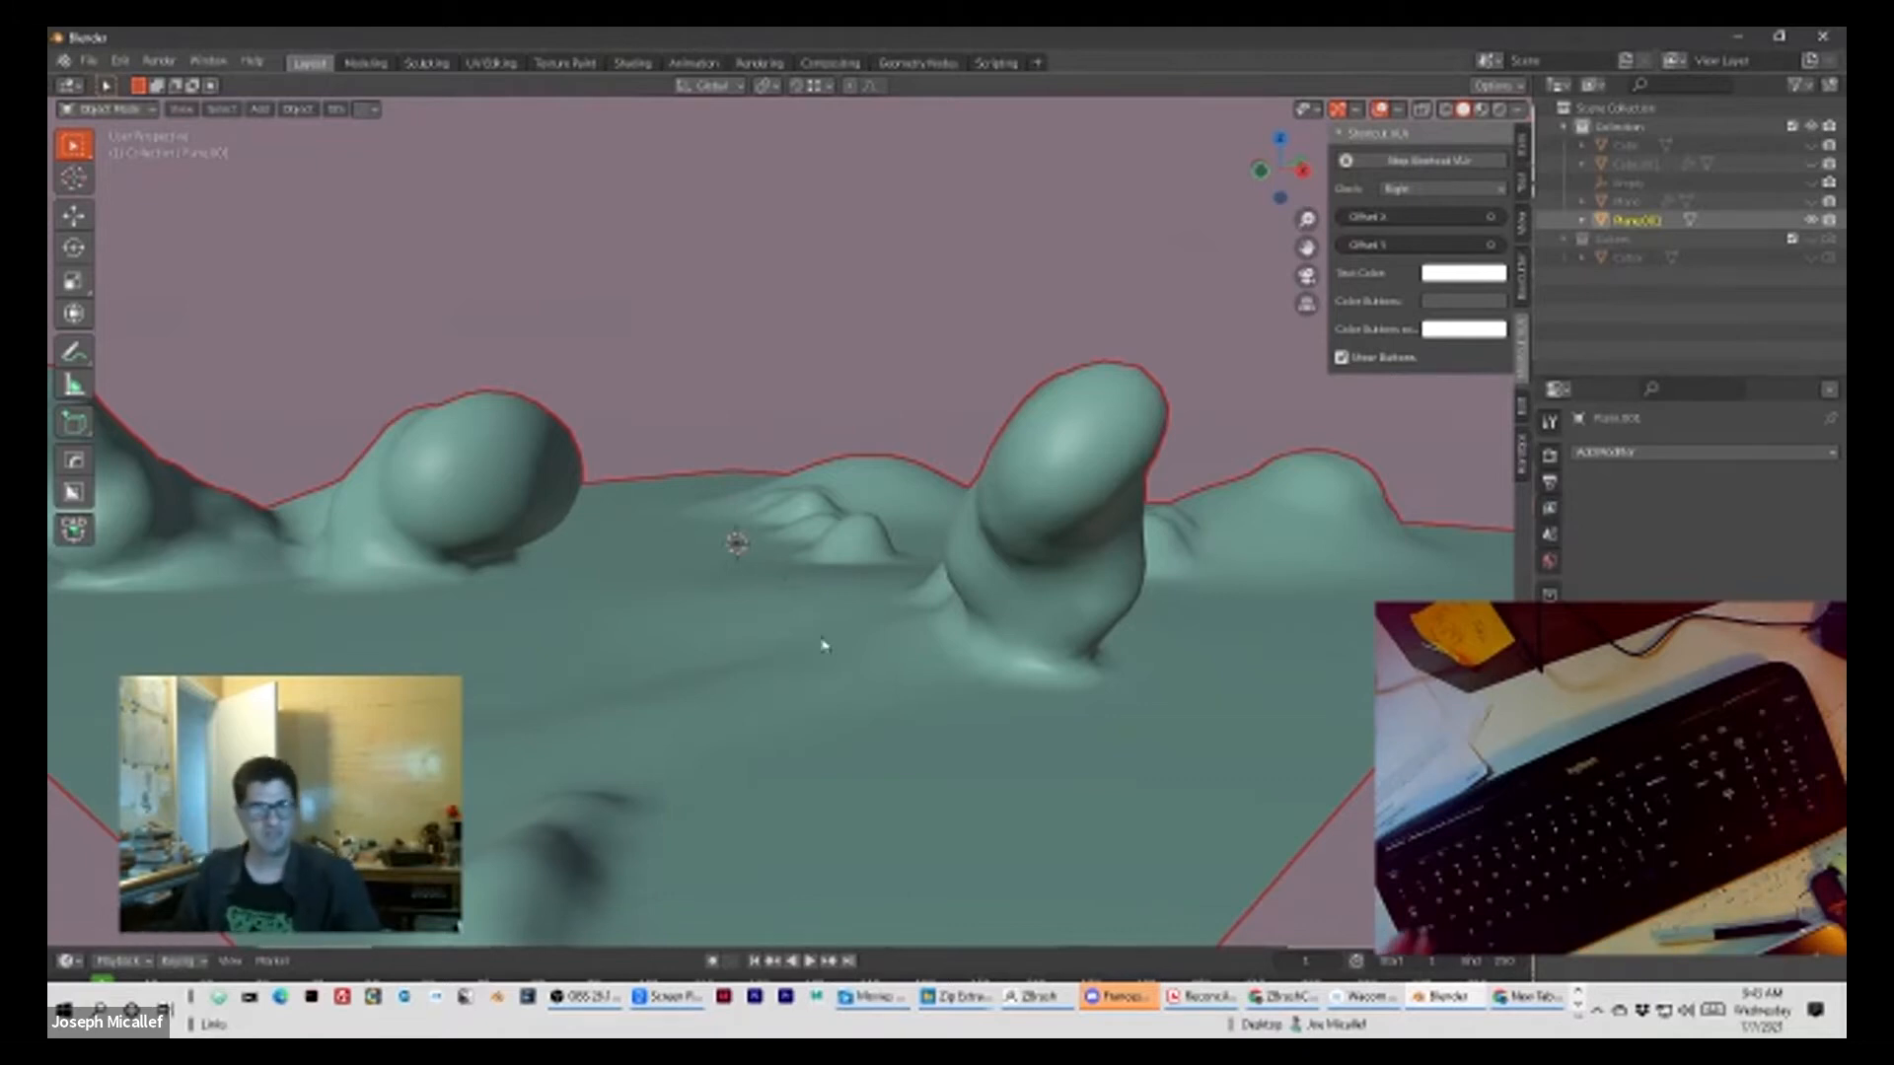
middle_drag(737, 545, 693, 575)
scroll(755, 554, up, 2)
scroll(641, 596, up, 3)
scroll(636, 601, up, 1)
scroll(634, 602, down, 1)
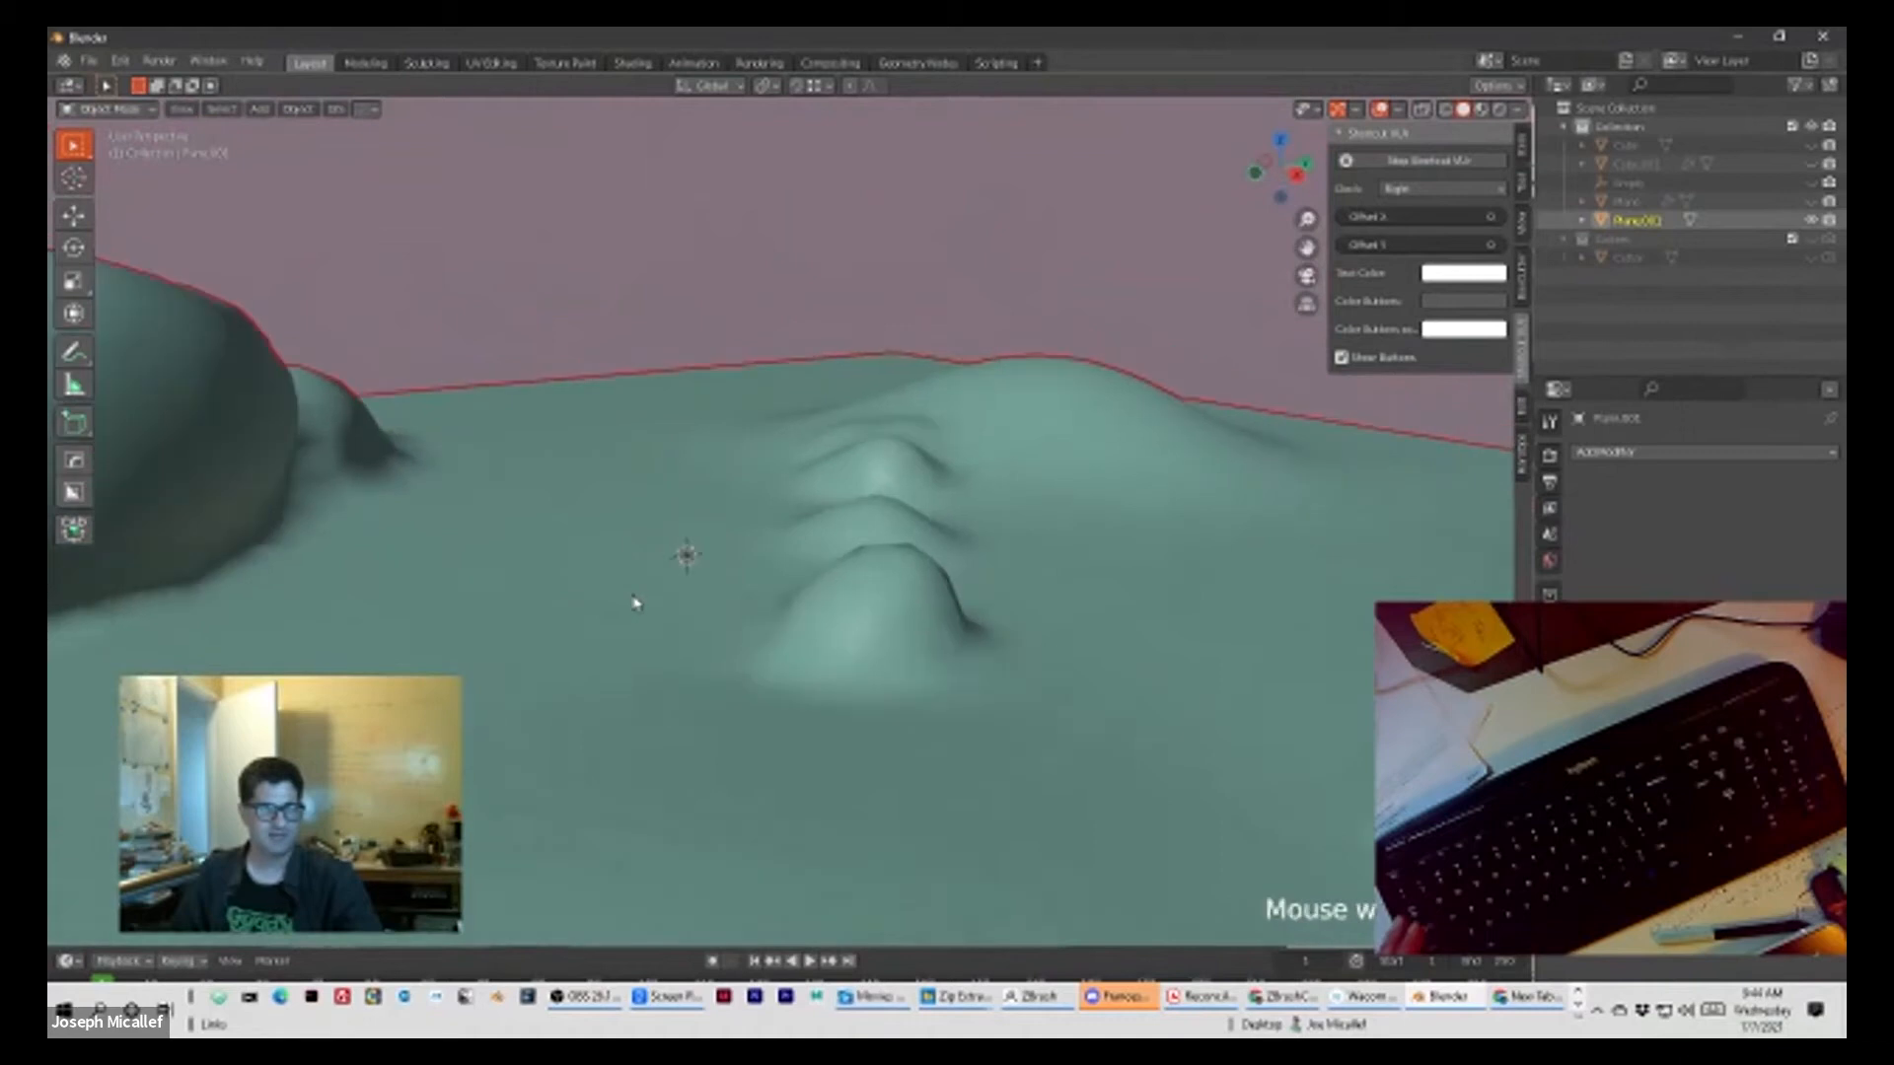
middle_drag(370, 596, 488, 596)
scroll(780, 620, down, 2)
mouse_move(795, 622)
middle_down()
mouse_move(400, 621)
mouse_move(888, 664)
mouse_move(814, 587)
mouse_move(790, 605)
middle_up()
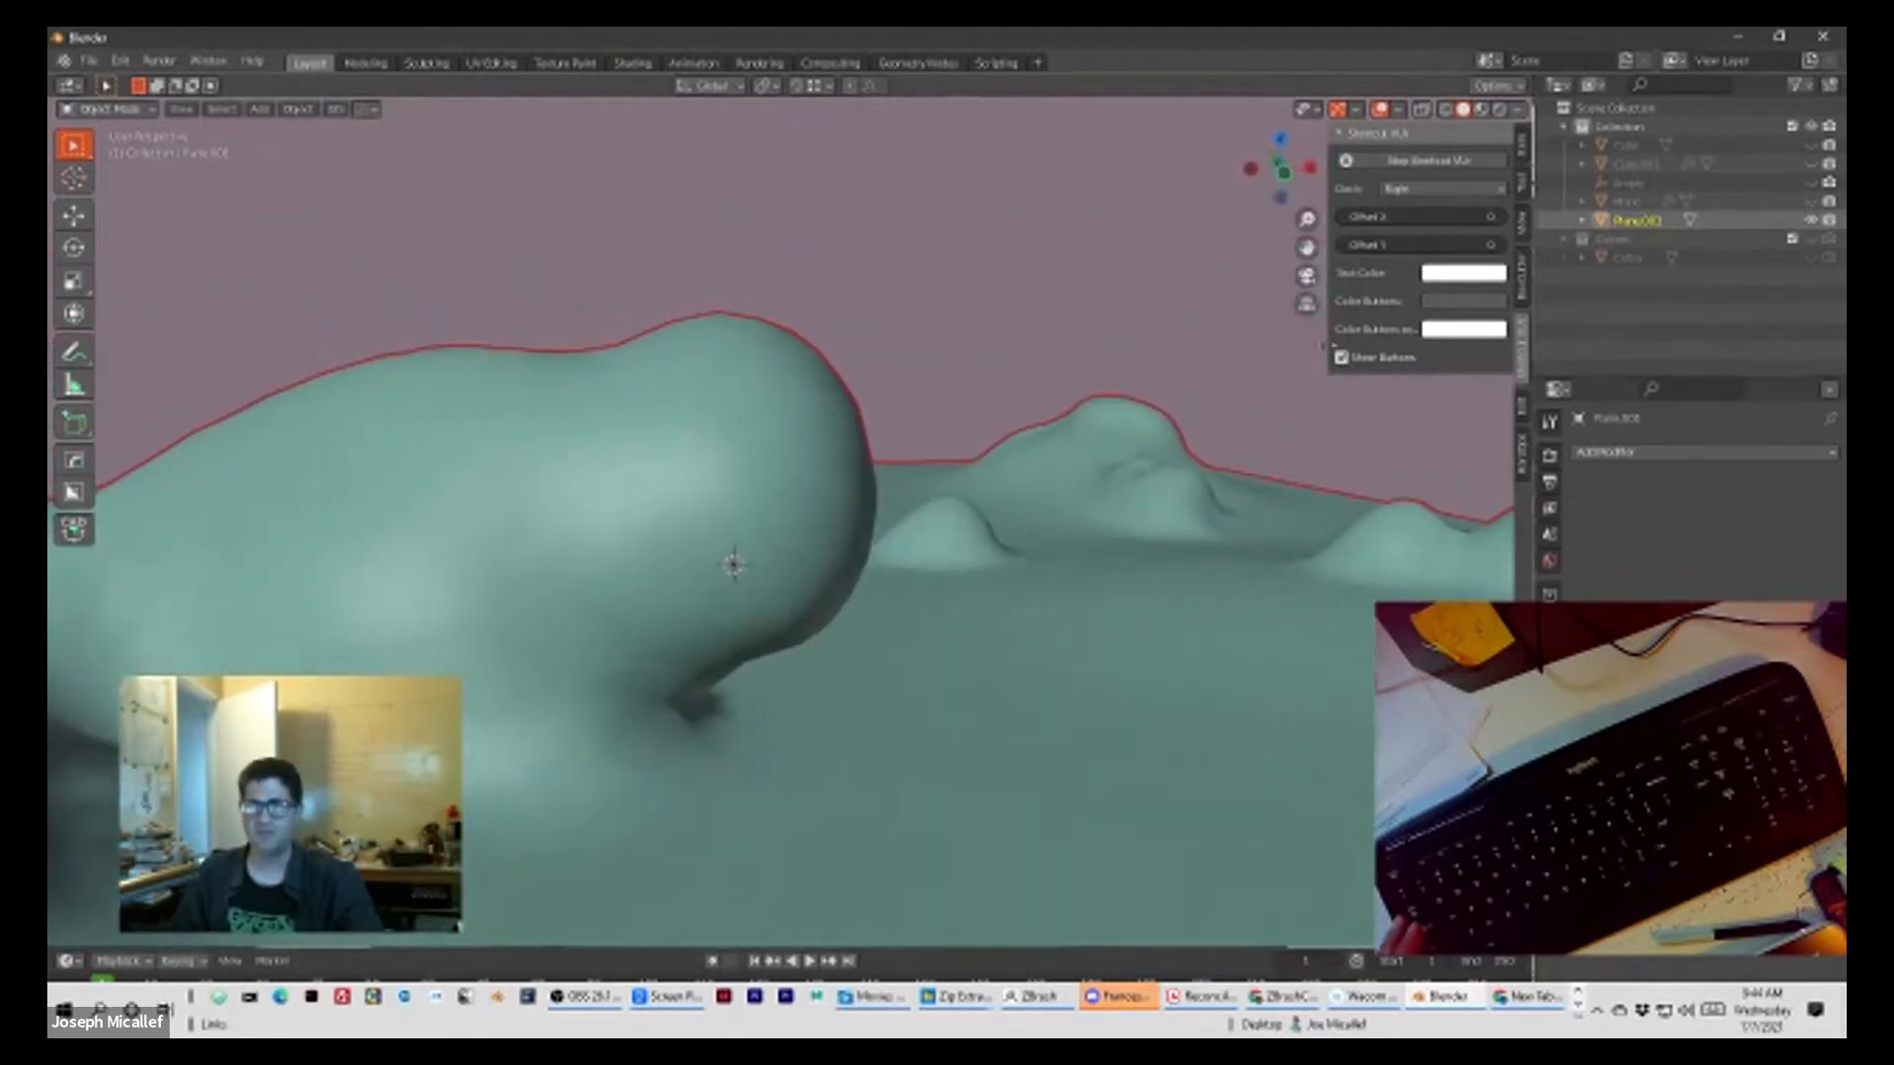
Step: Turn on Shadow and Cavity in the viewport shading options, with the cavity type set to Both
click(1520, 110)
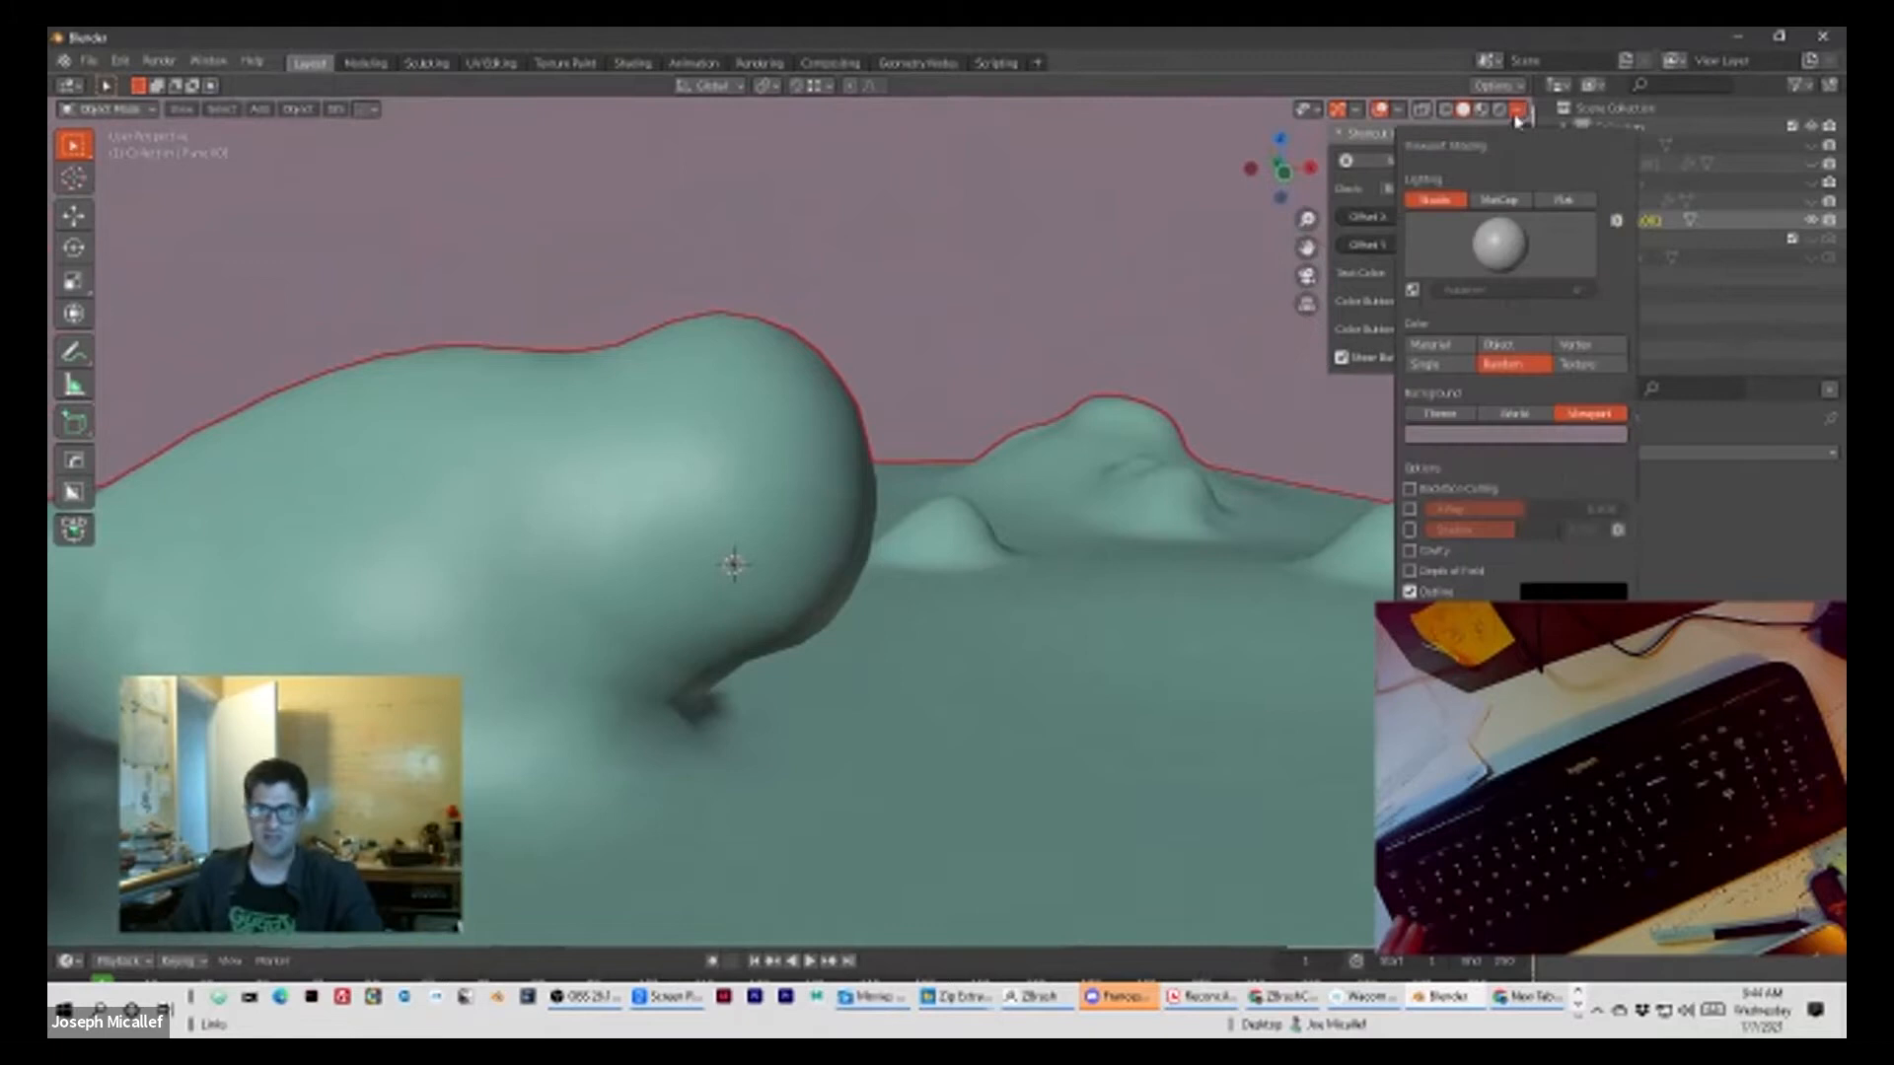
click(1411, 531)
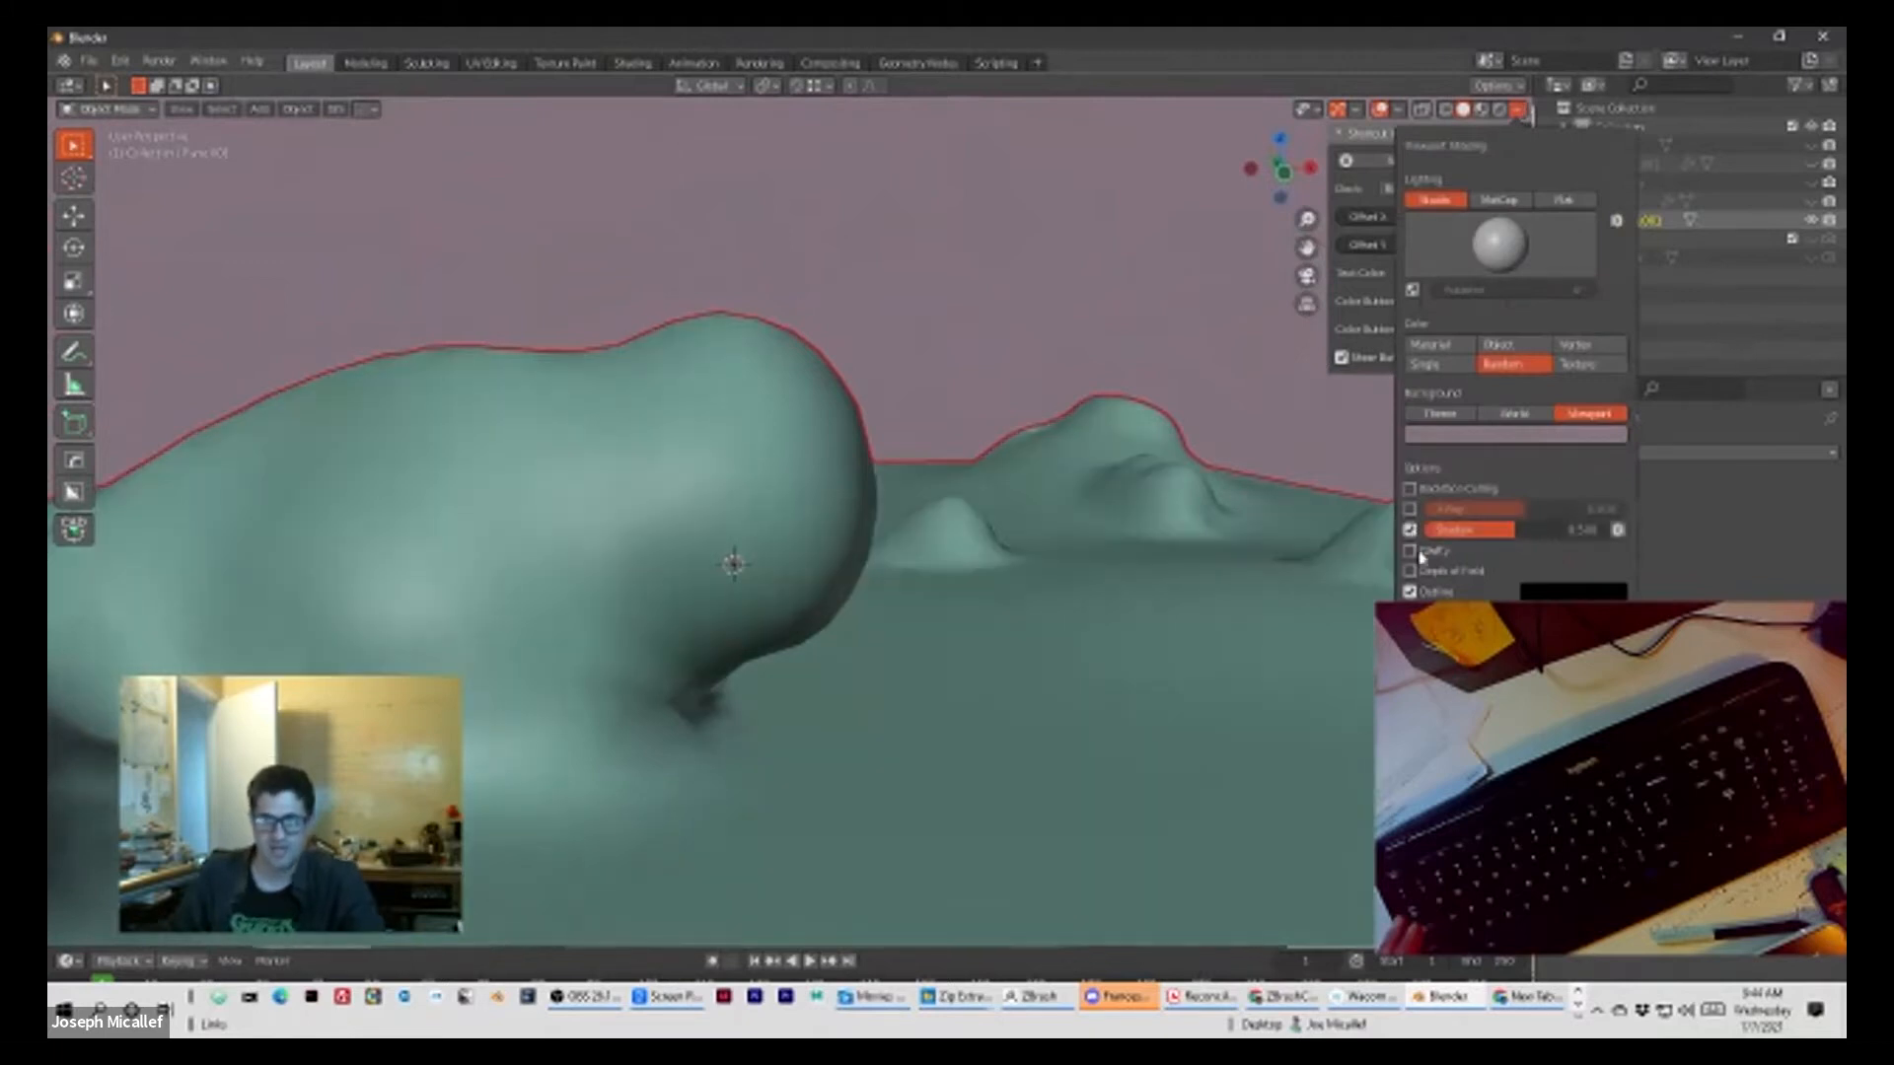
click(1411, 551)
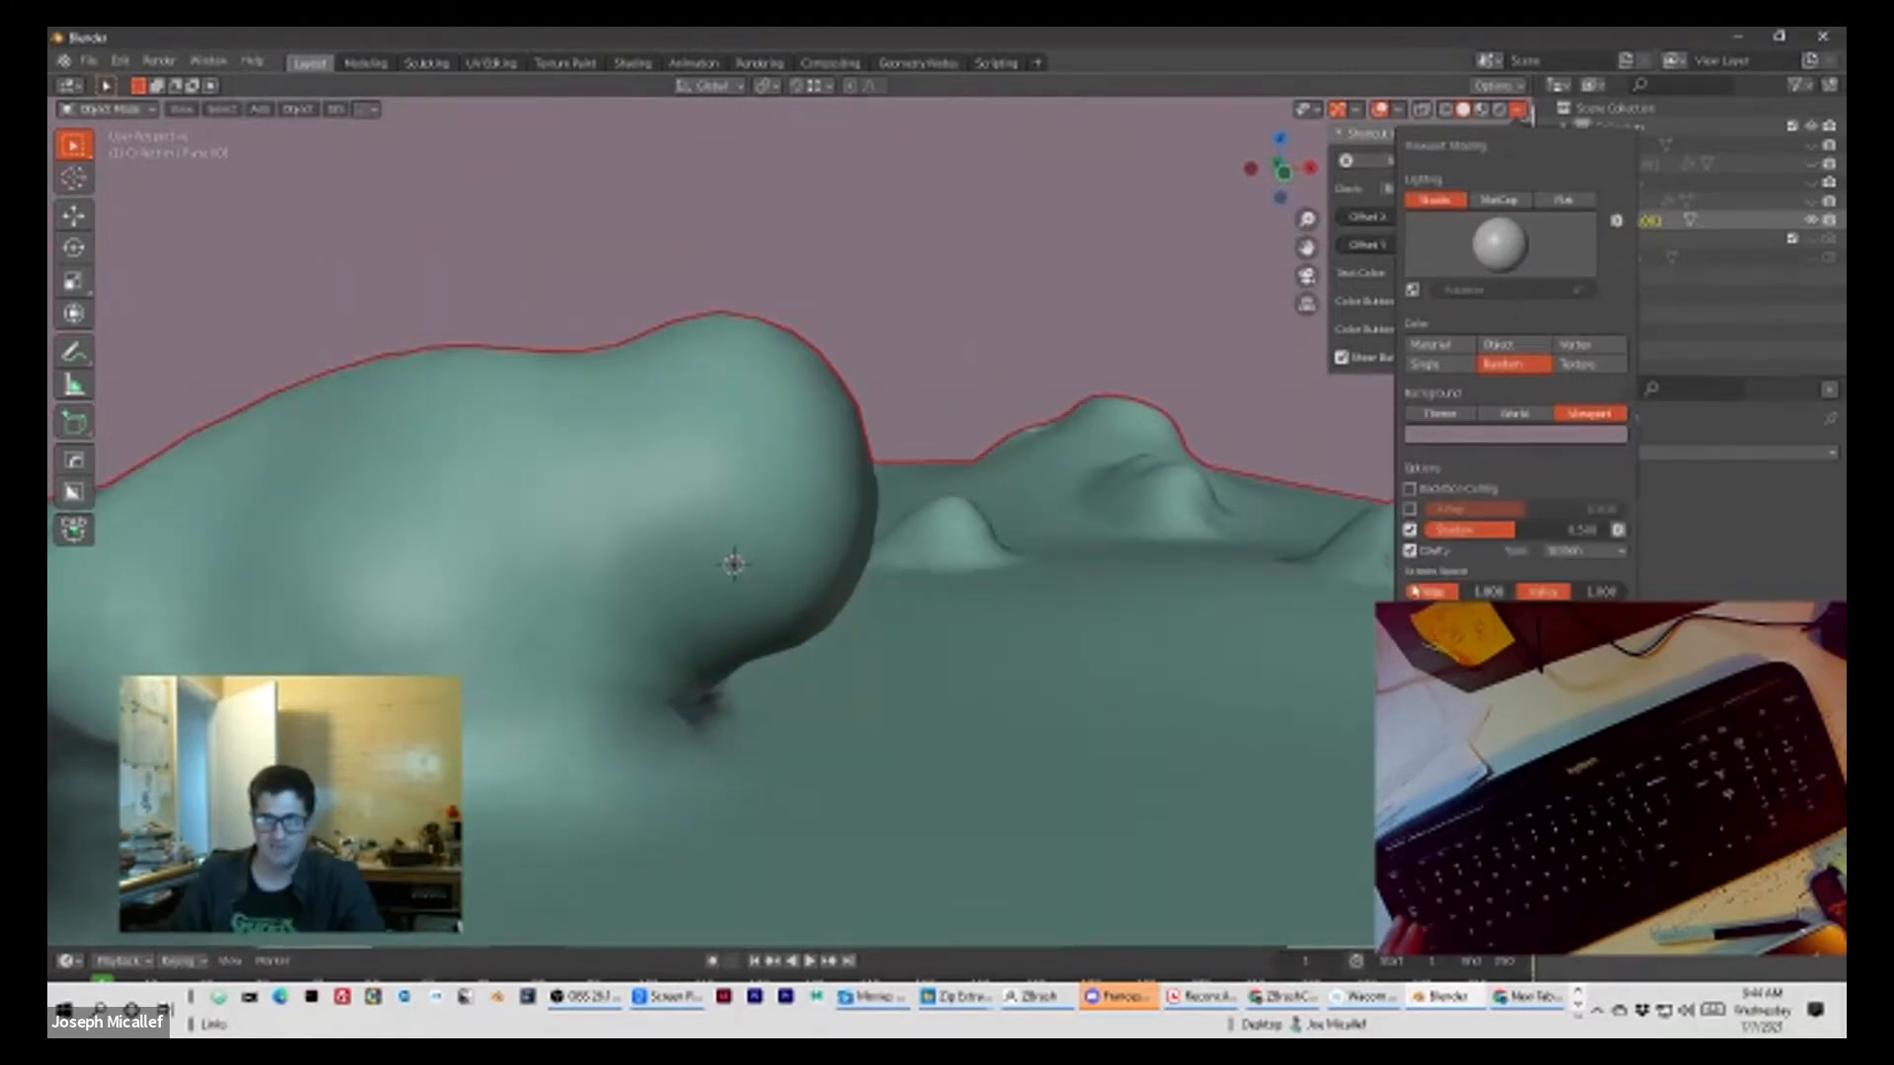
click(1566, 613)
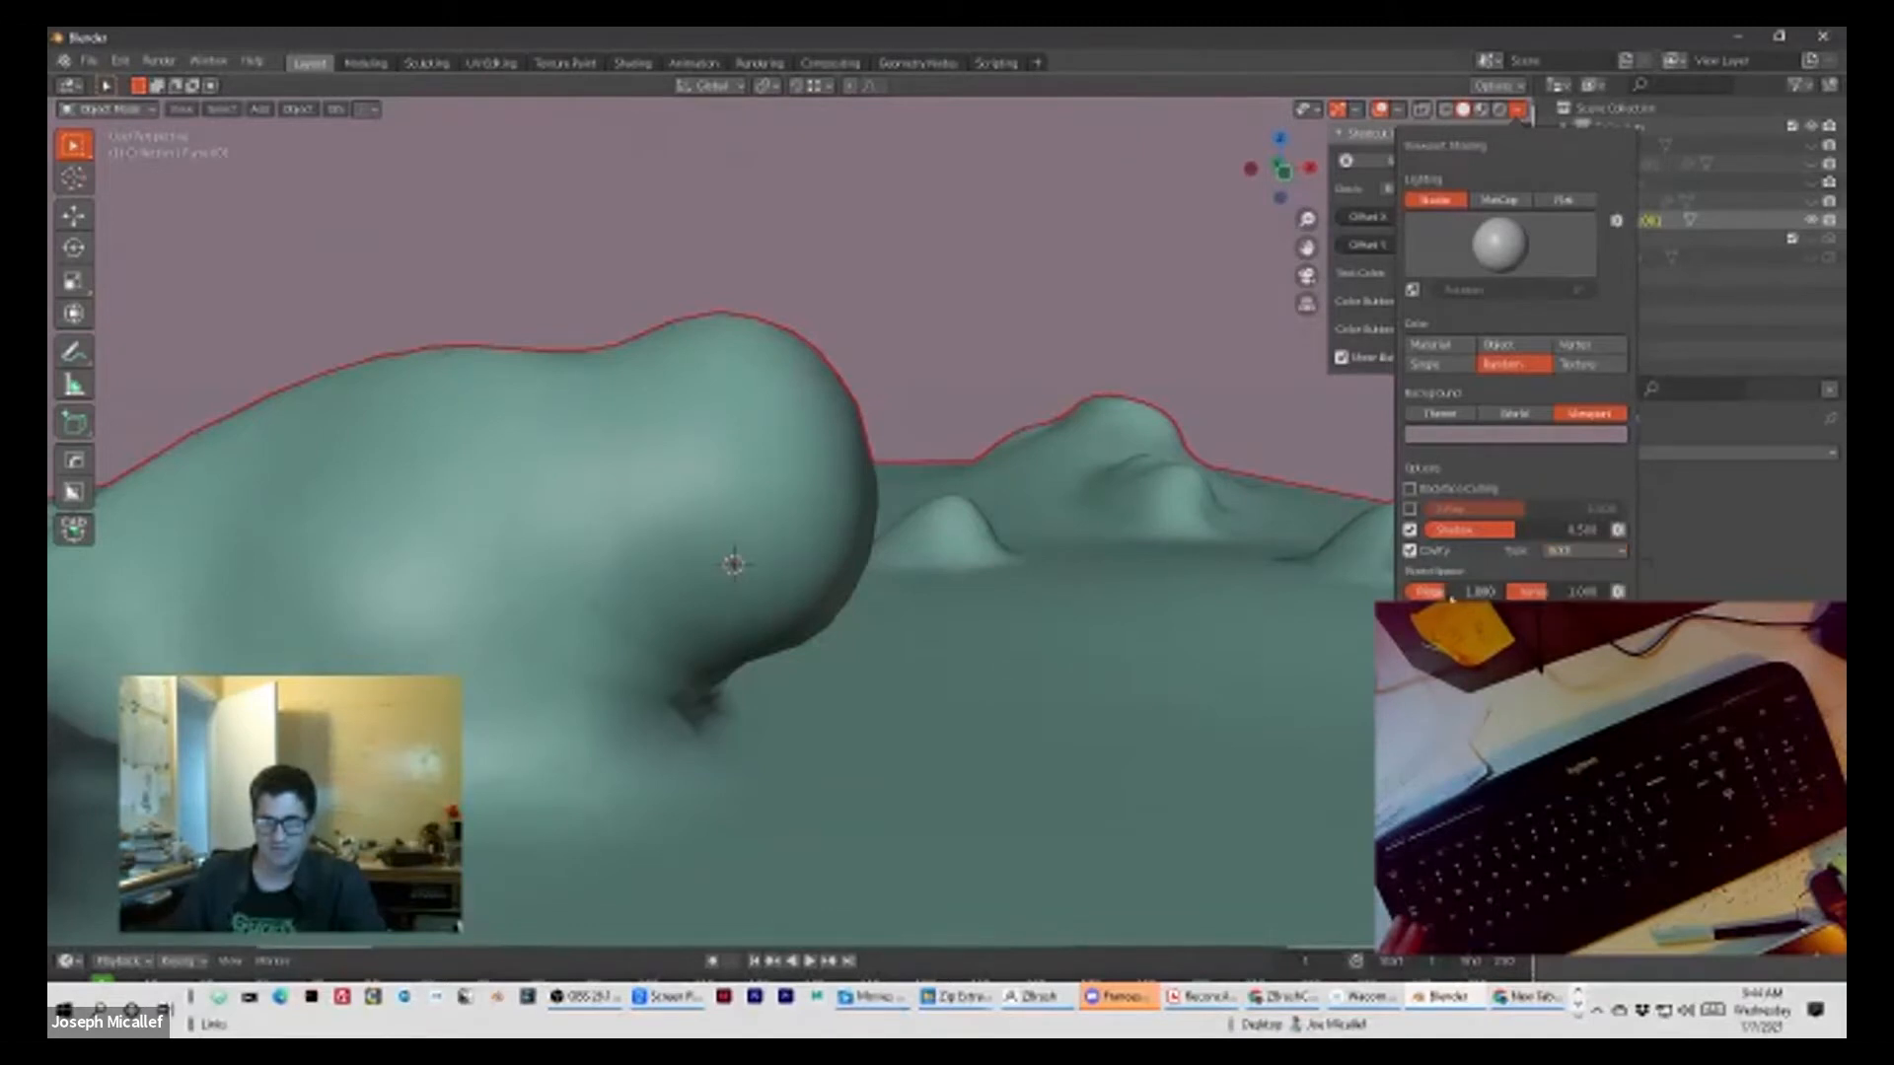
mouse_move(1243, 545)
middle_down()
mouse_move(1091, 533)
mouse_move(1058, 550)
middle_up()
scroll(1059, 550, up, 10)
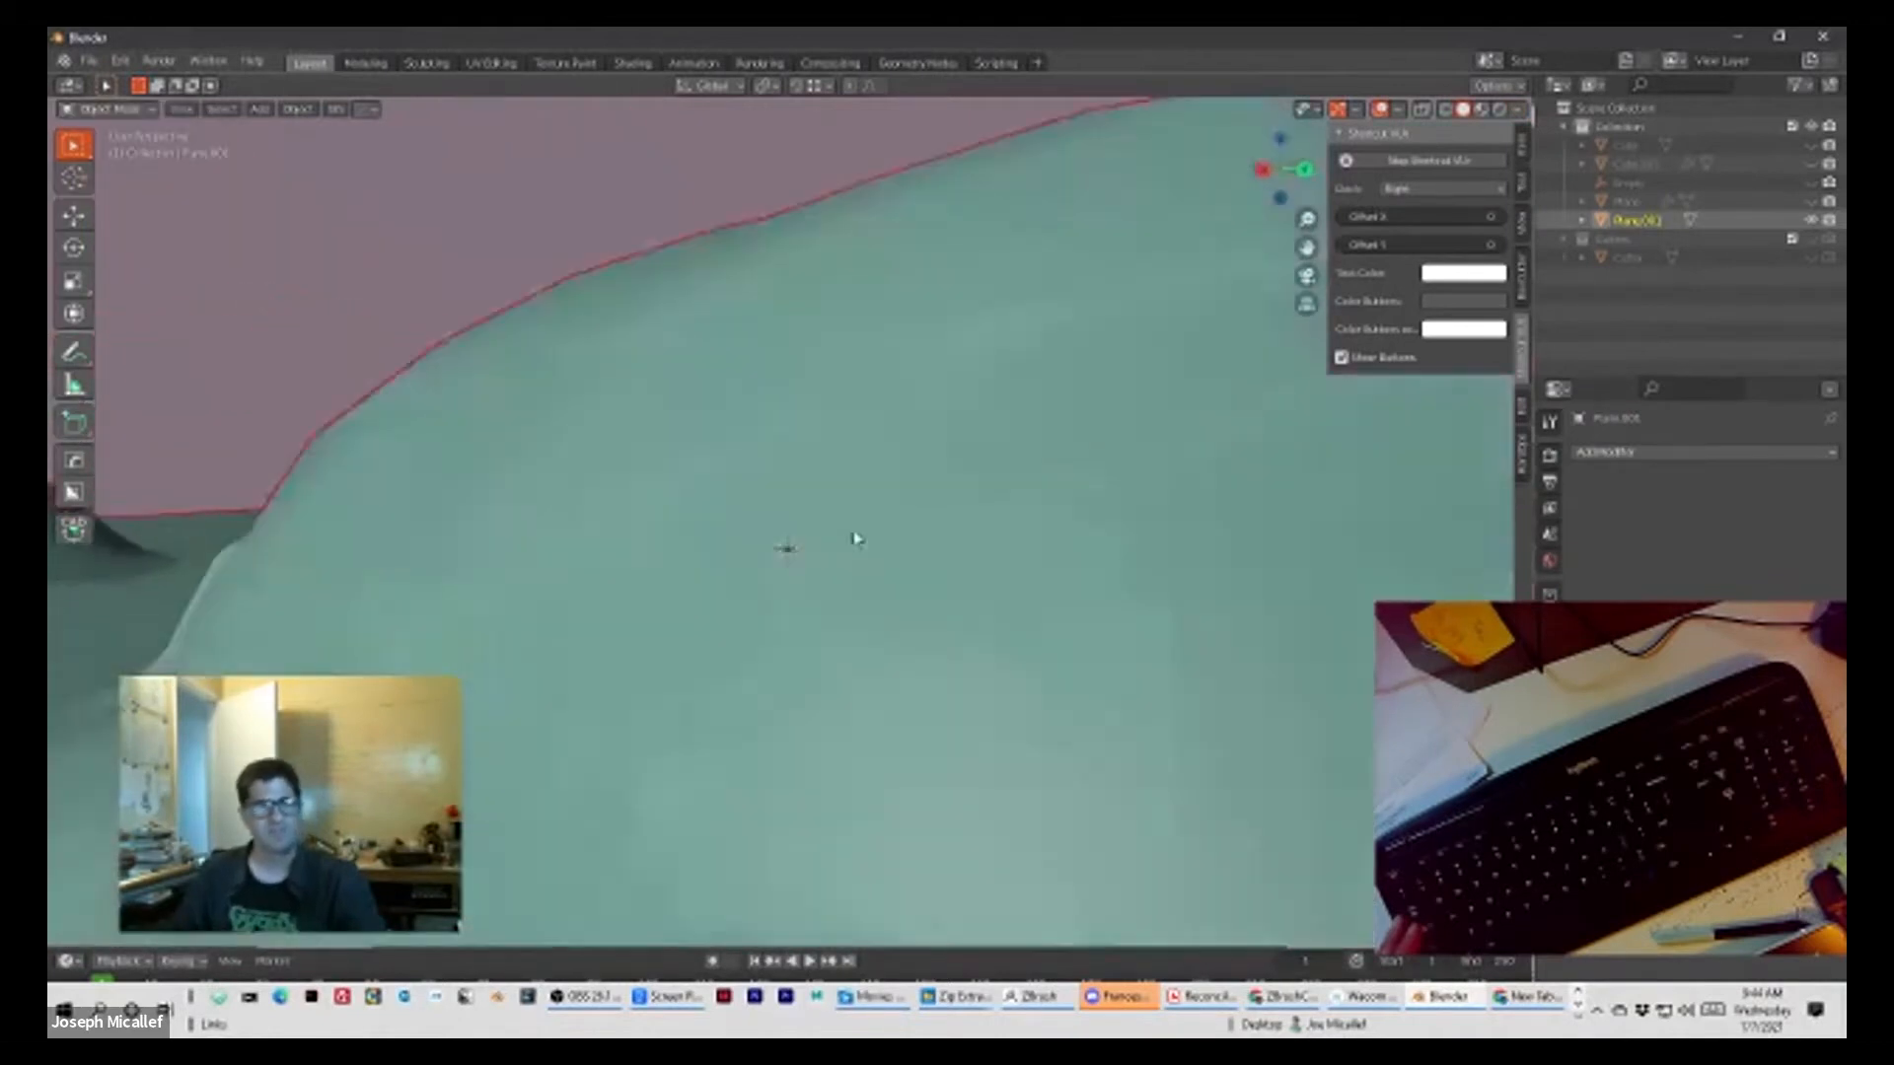
mouse_move(854, 538)
middle_down()
mouse_move(838, 572)
mouse_move(985, 566)
mouse_move(931, 656)
middle_up()
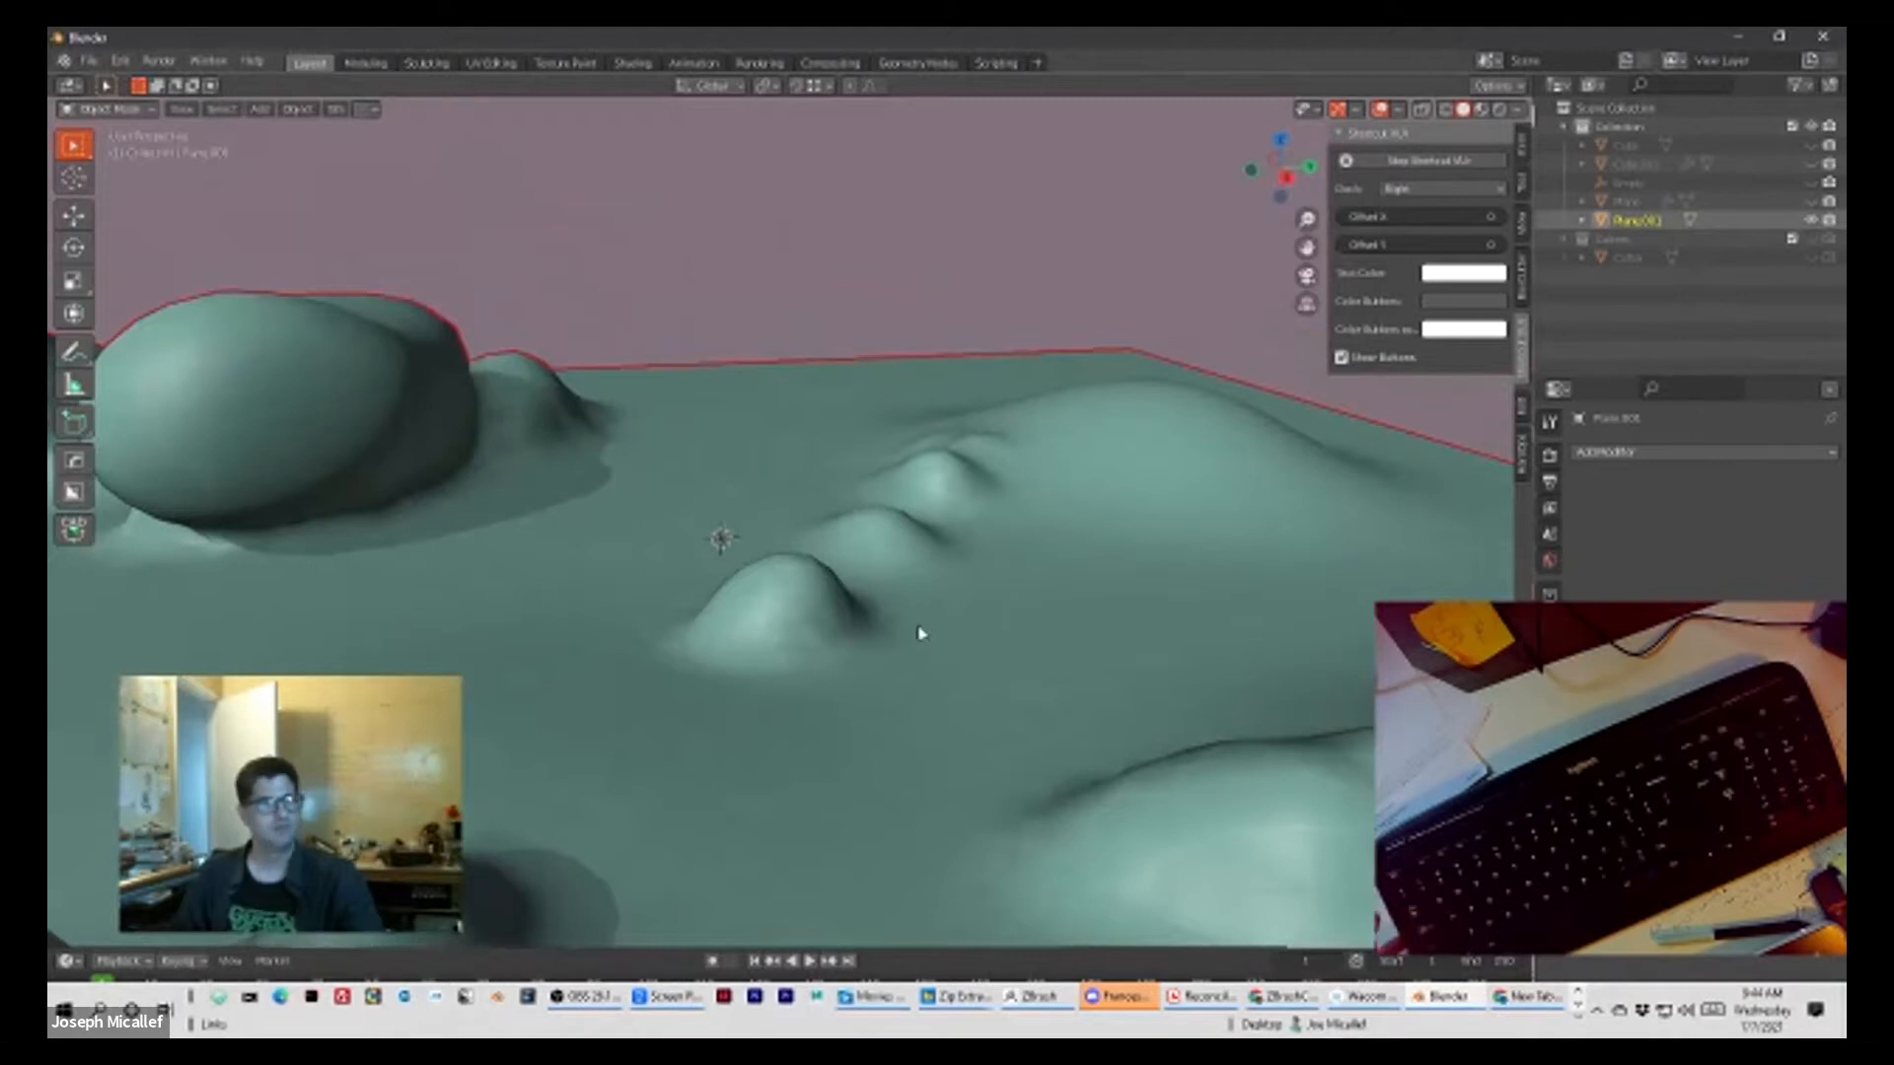
Step: Put the sculpted terrain into Edit Mode and inspect the triangulated mesh around the mounds
key(Tab)
scroll(919, 632, down, 6)
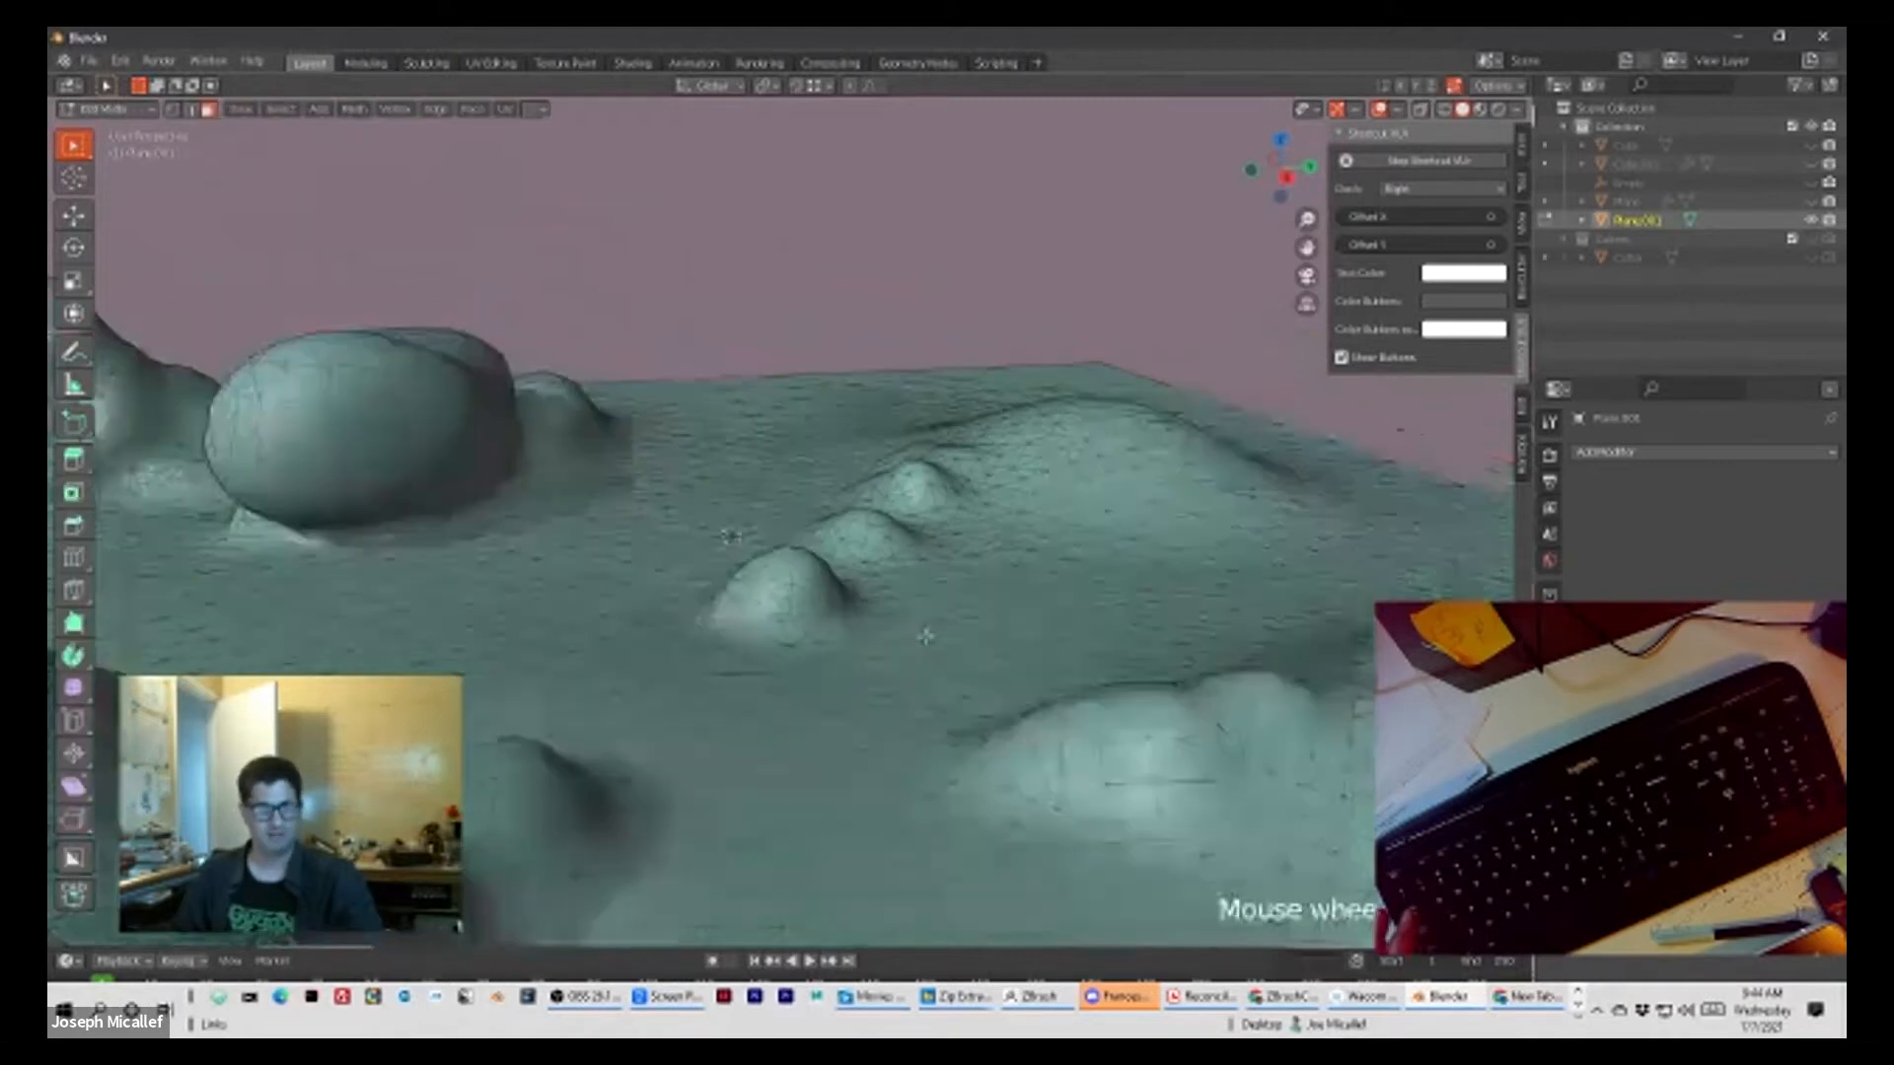
scroll(925, 634, up, 2)
scroll(925, 634, down, 2)
middle_drag(782, 651, 899, 650)
scroll(899, 650, up, 3)
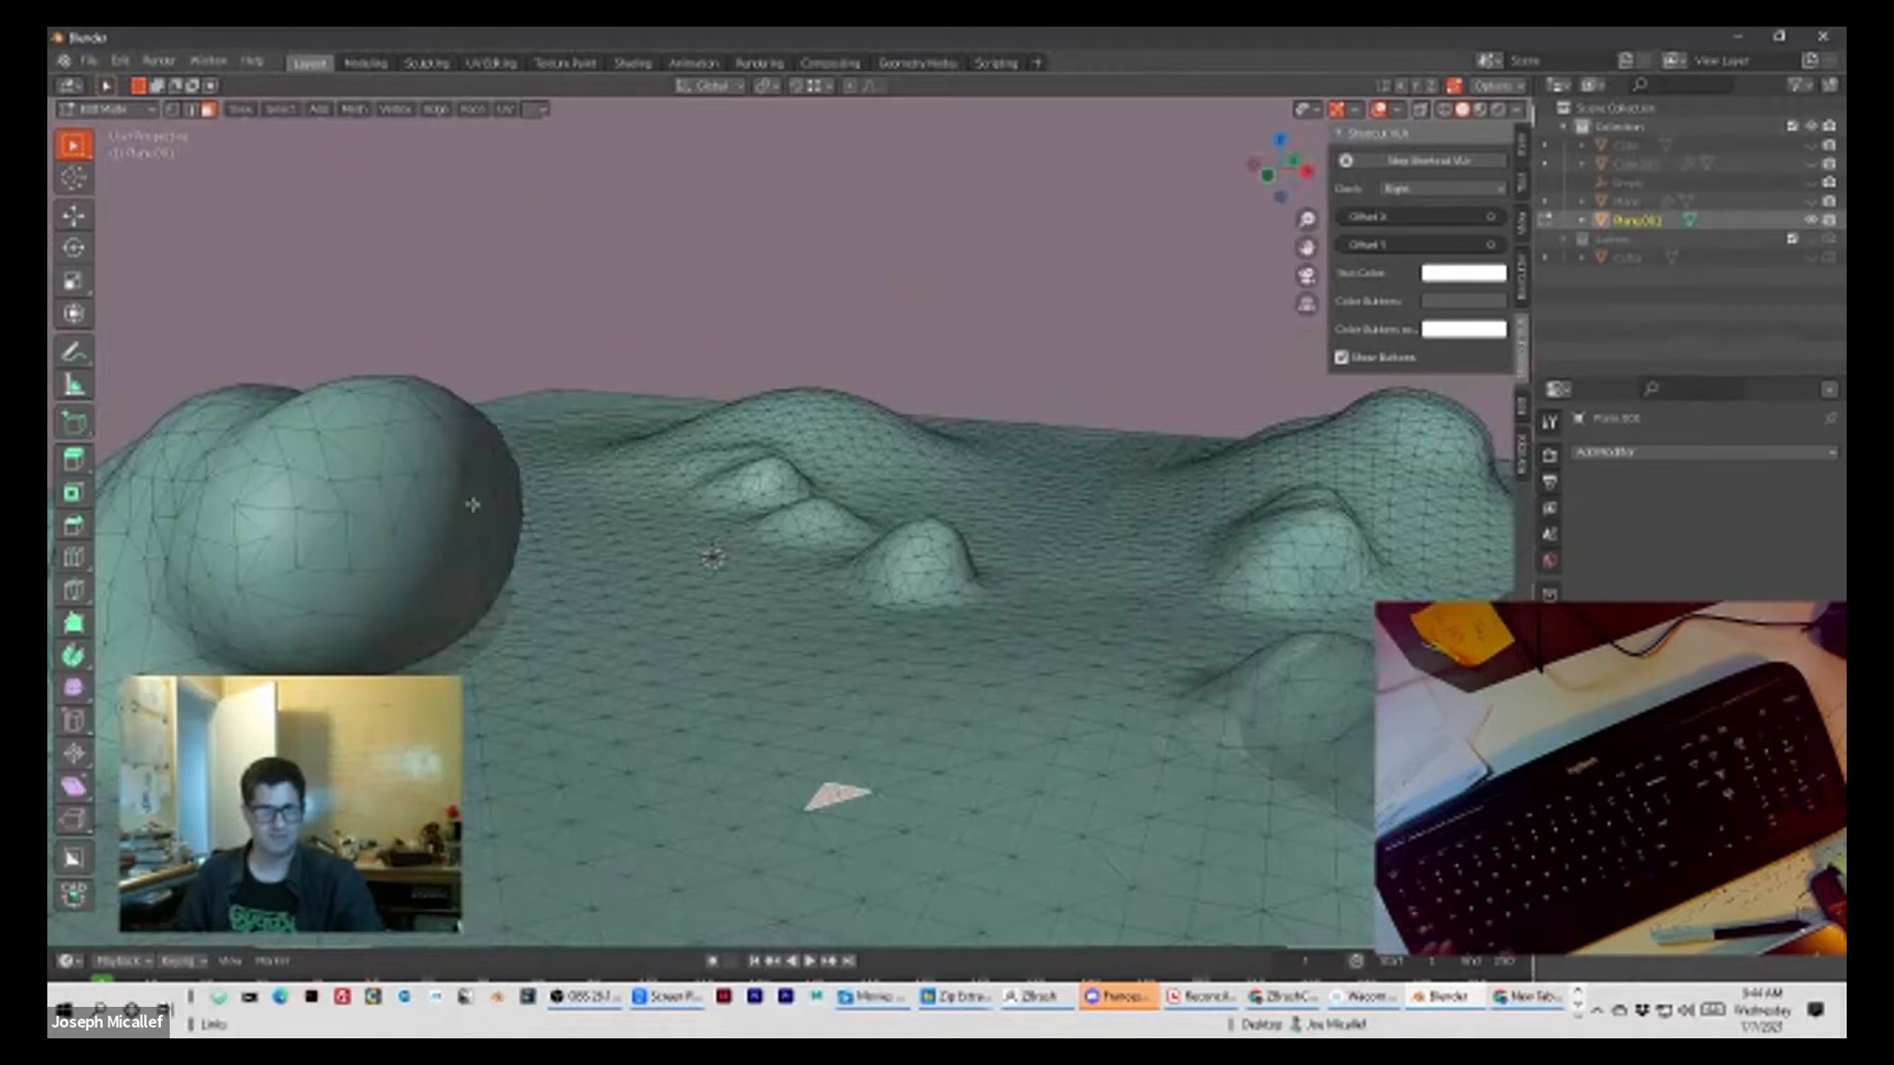
Step: Extrude a triangular face on top of the large rounded lump outward into a tall column
middle_drag(472, 504, 527, 541)
scroll(605, 647, up, 3)
middle_drag(757, 599, 760, 571)
click(587, 439)
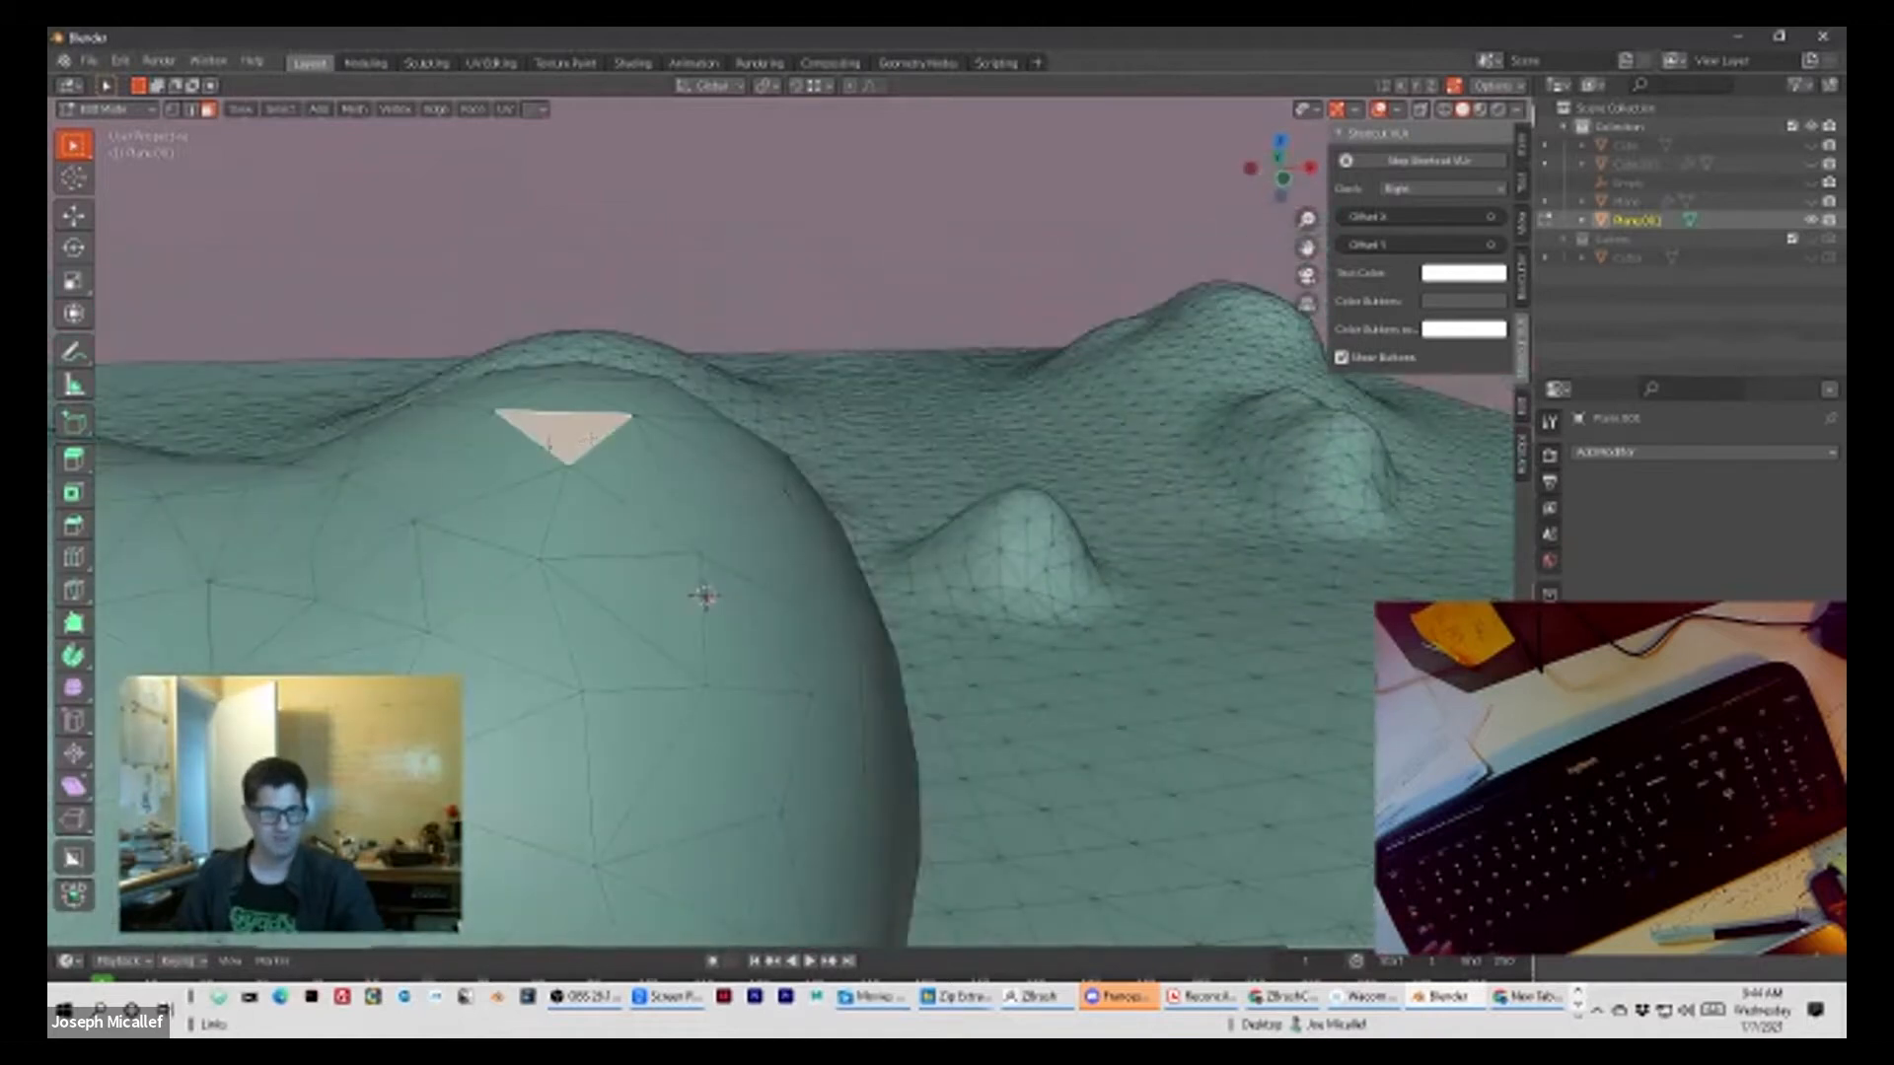
key(e)
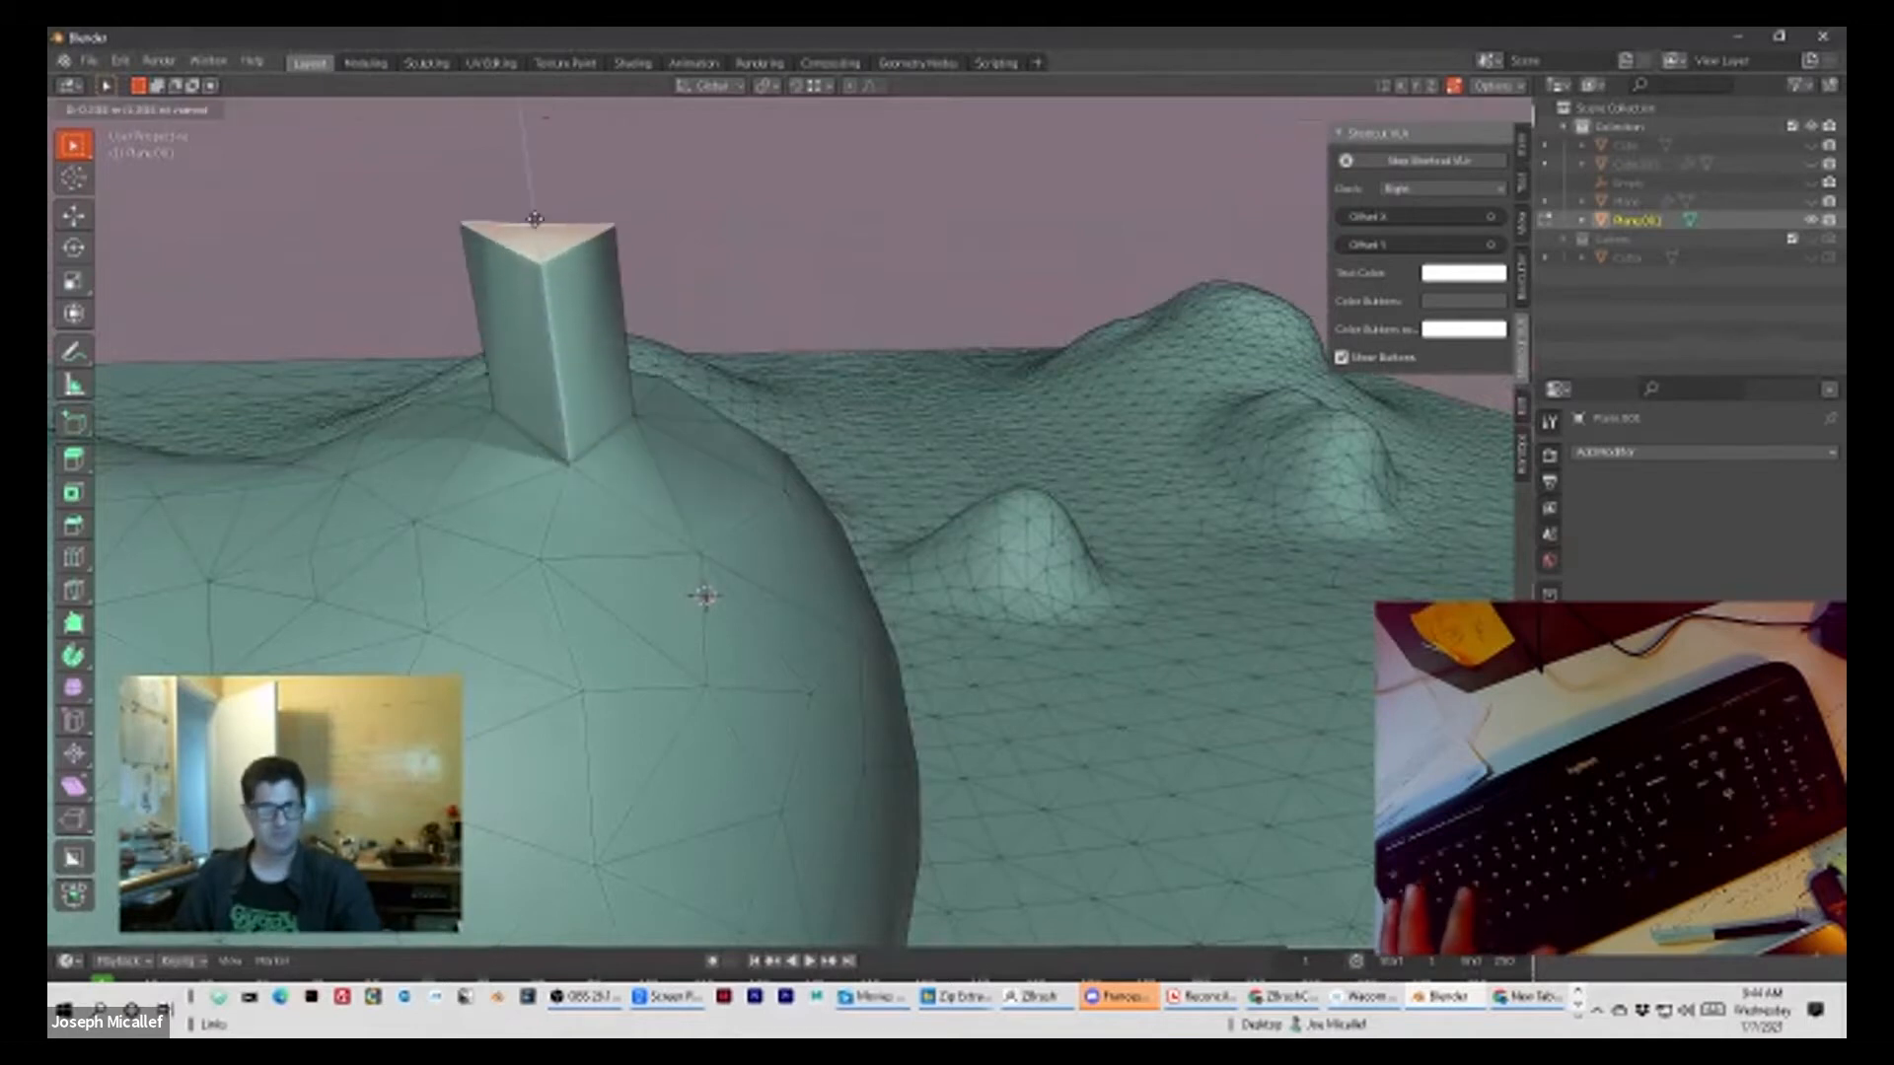
key(Return)
Step: Extrude two more triangular faces, one on each side of the first column, into slanted columns
click(709, 458)
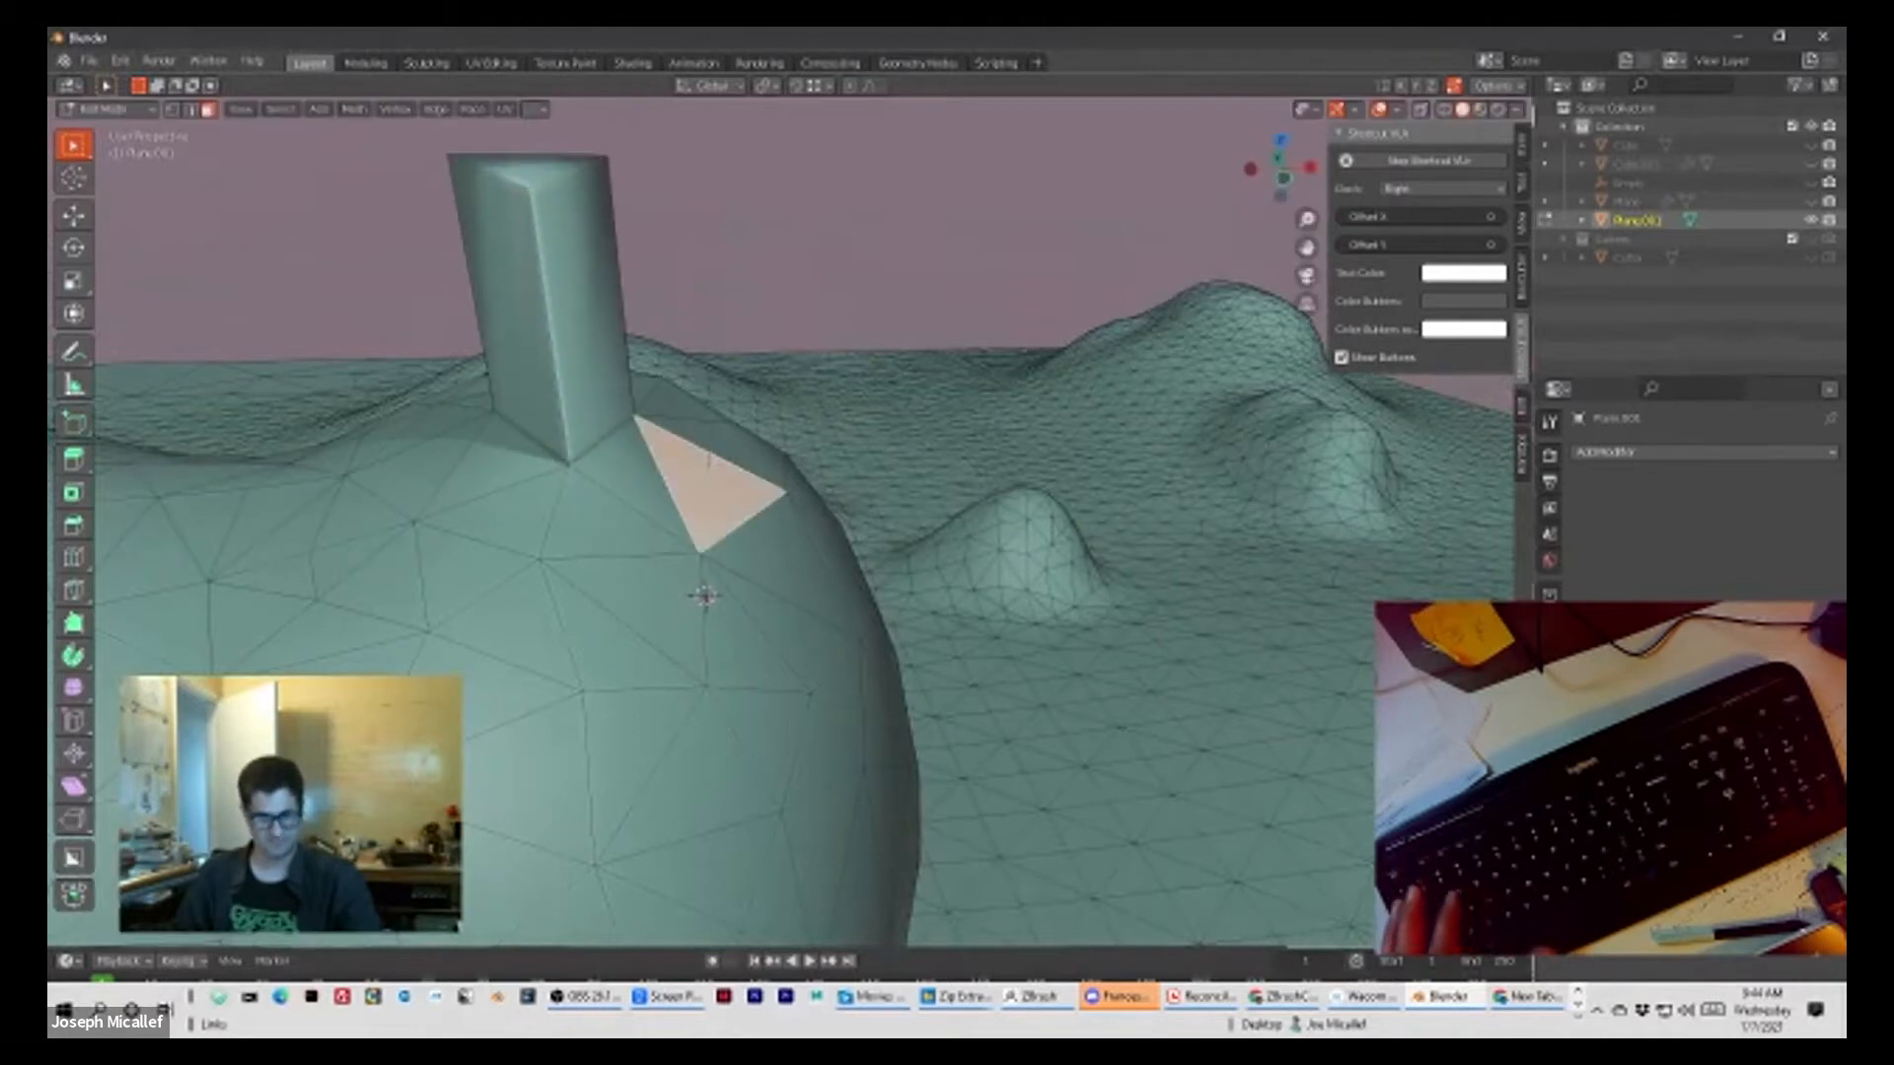
key(e)
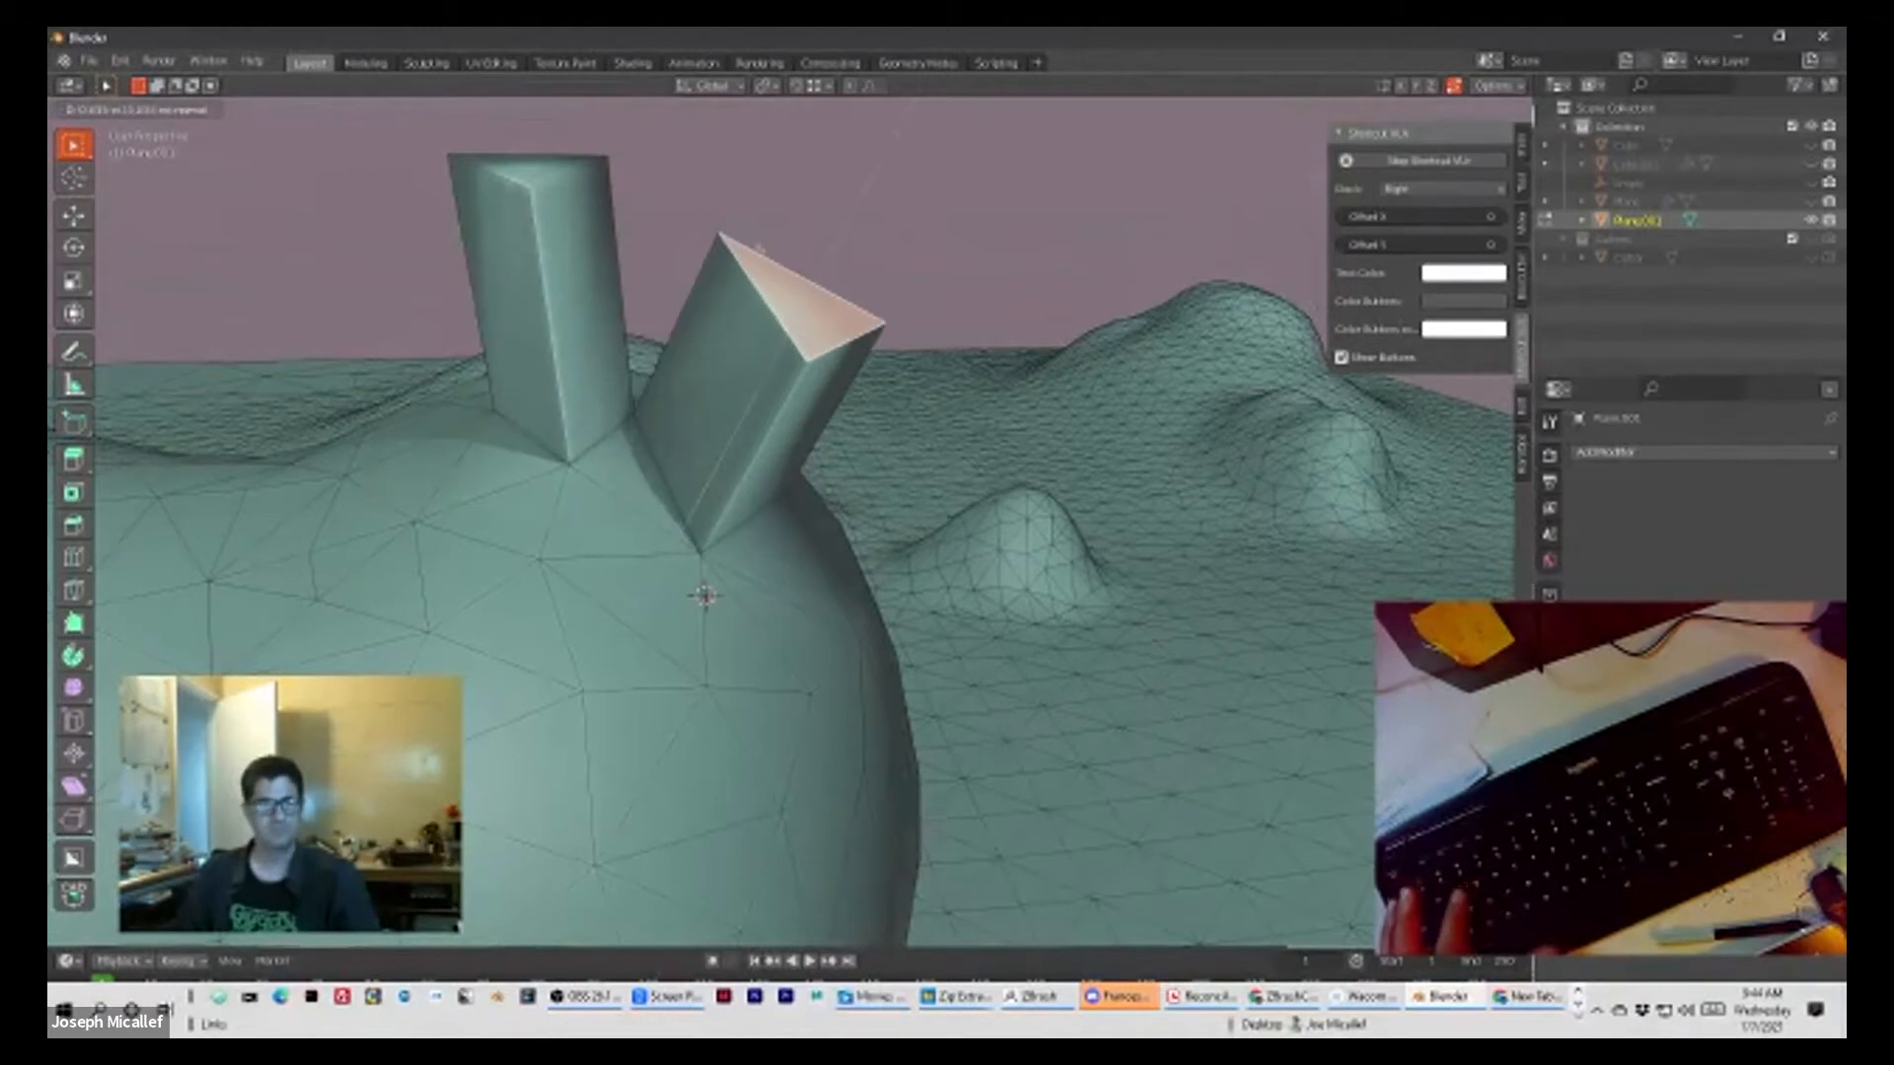
key(Return)
click(355, 513)
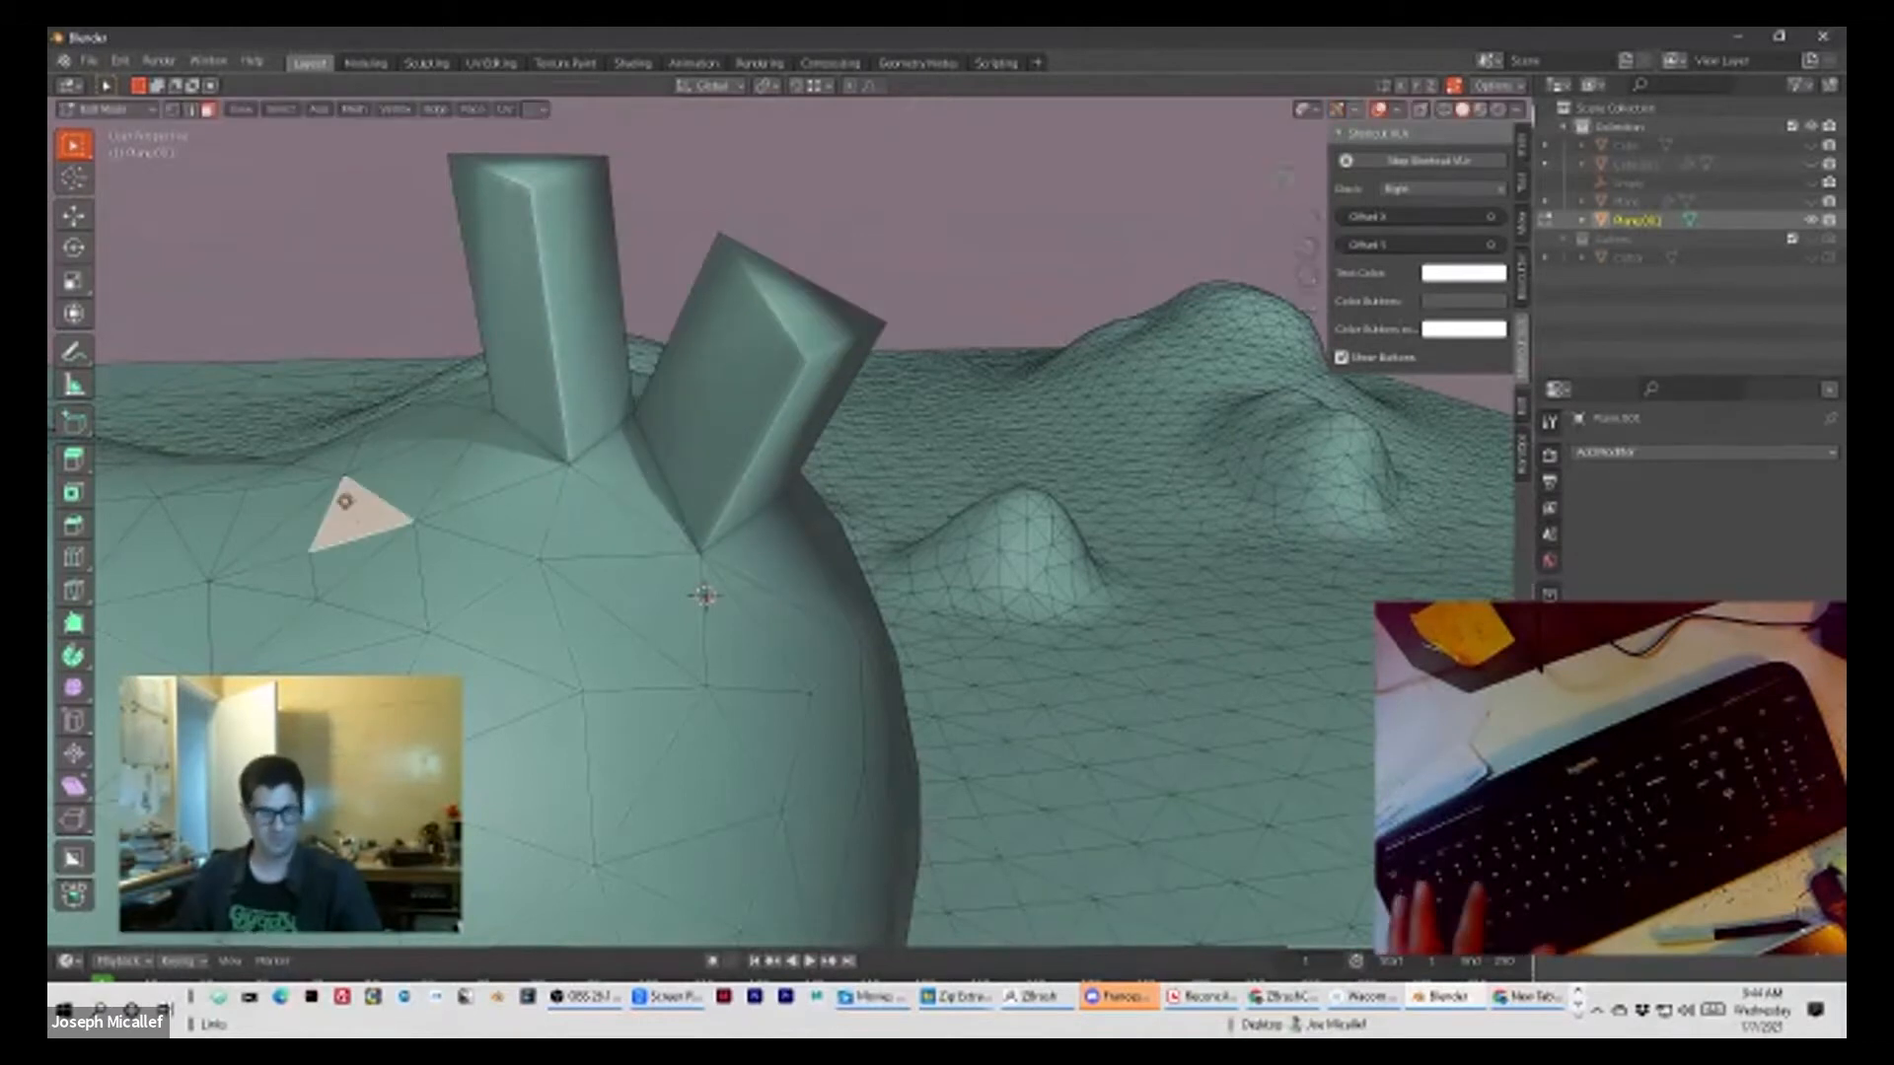
key(e)
key(Return)
middle_drag(540, 483, 286, 248)
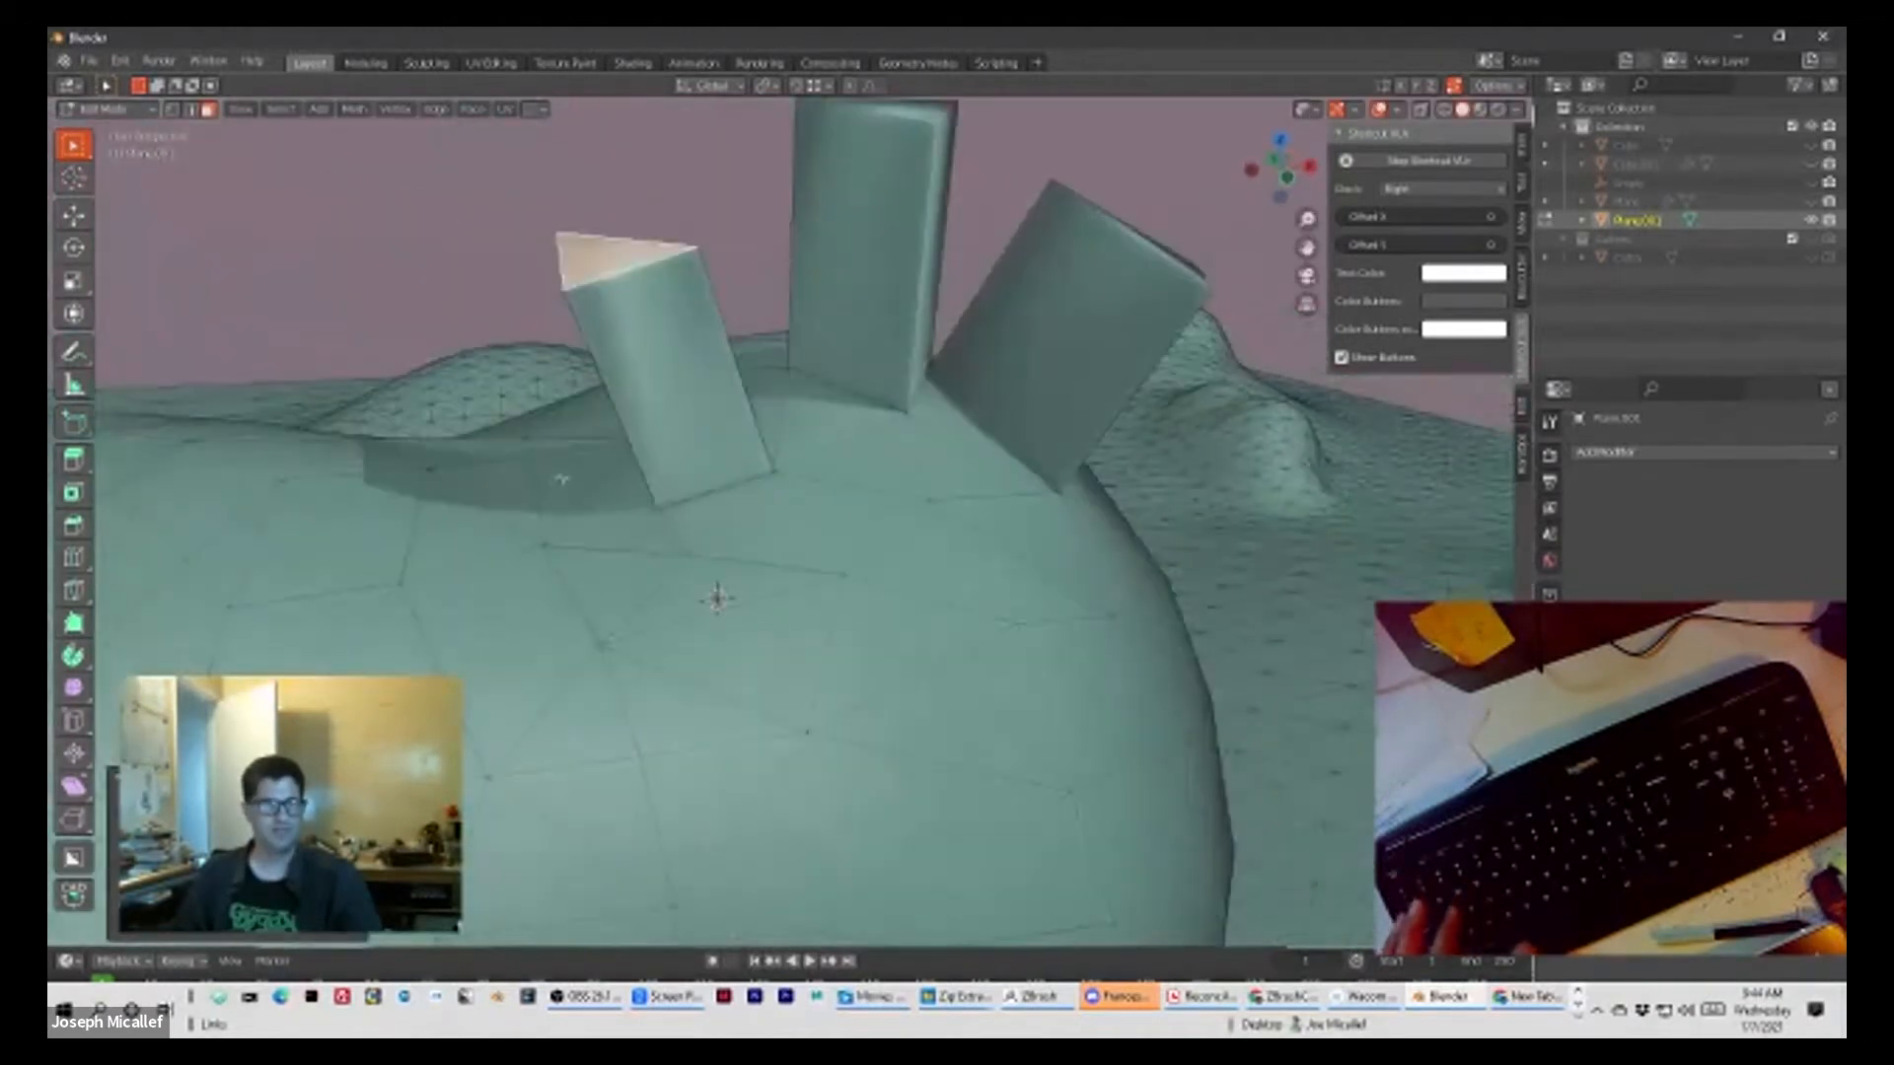
scroll(286, 248, down, 3)
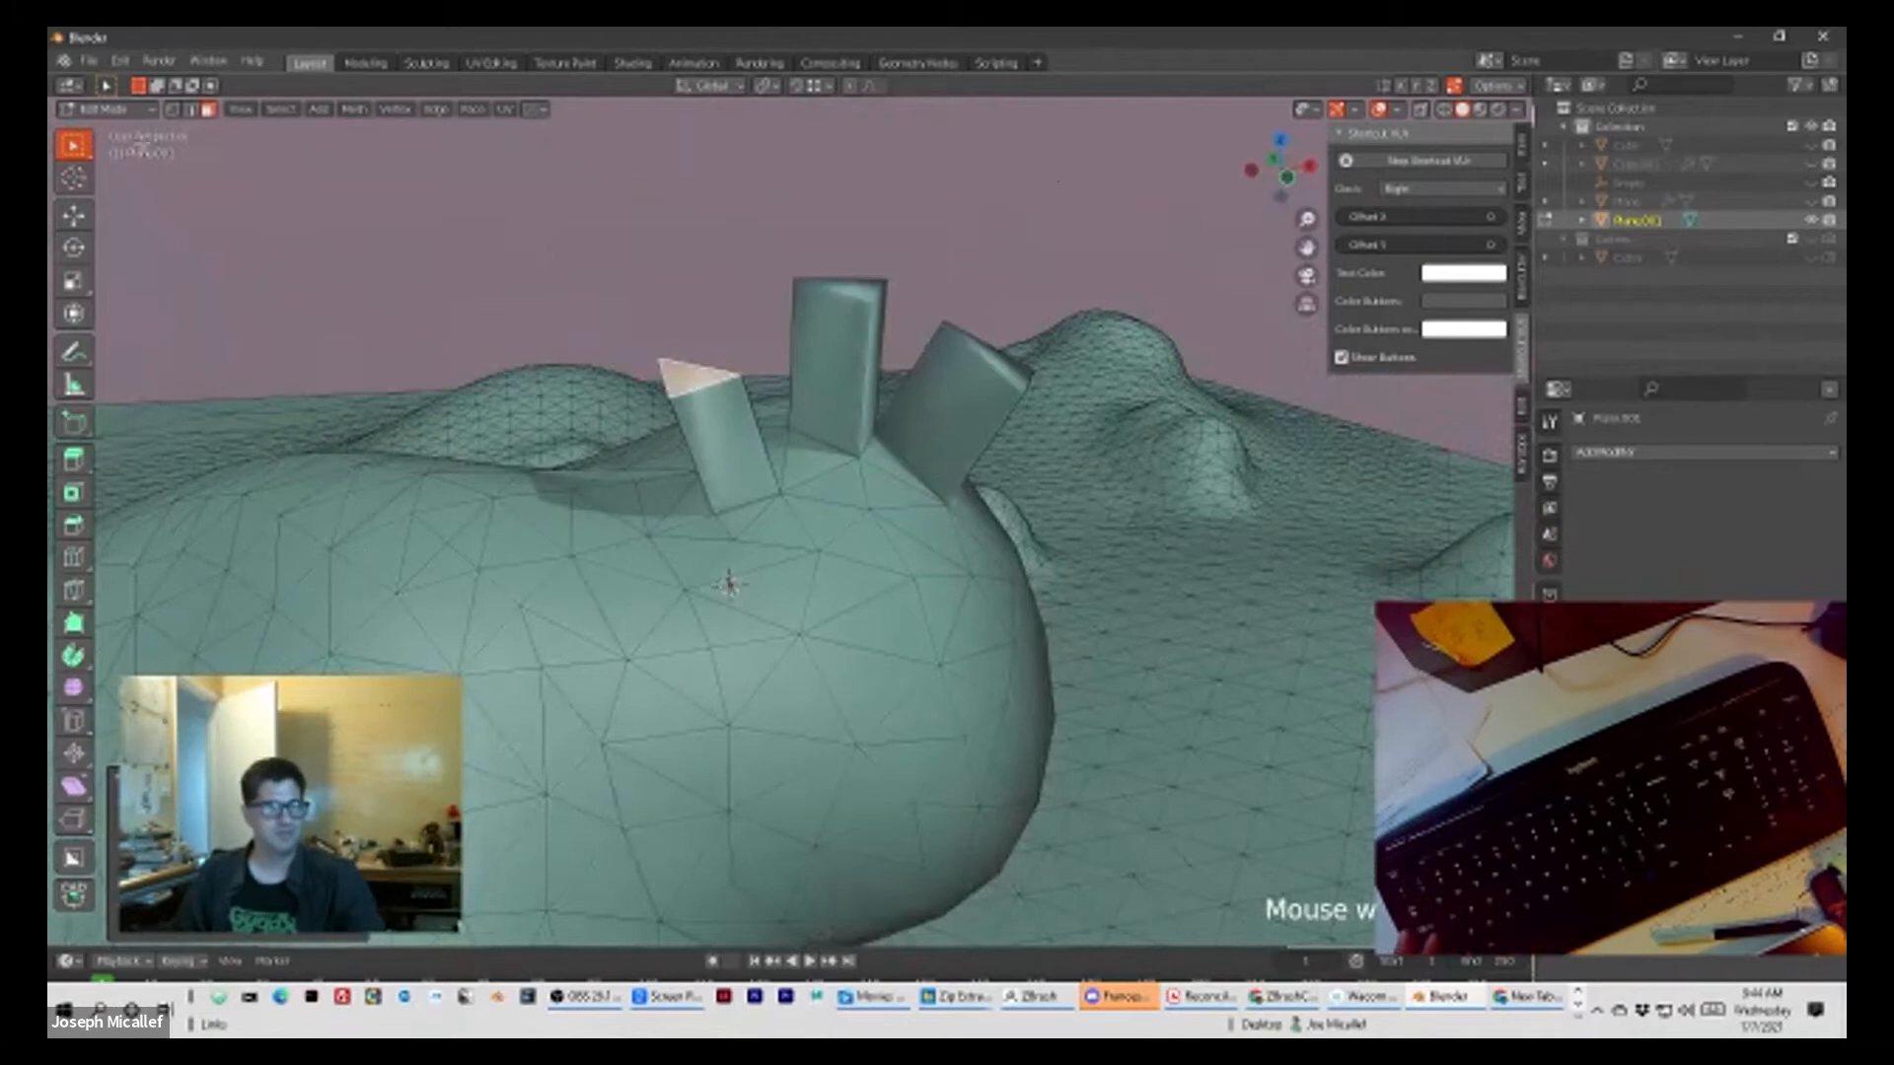
Step: Select all faces of the middle extruded column and separate the selection into its own object
click(837, 302)
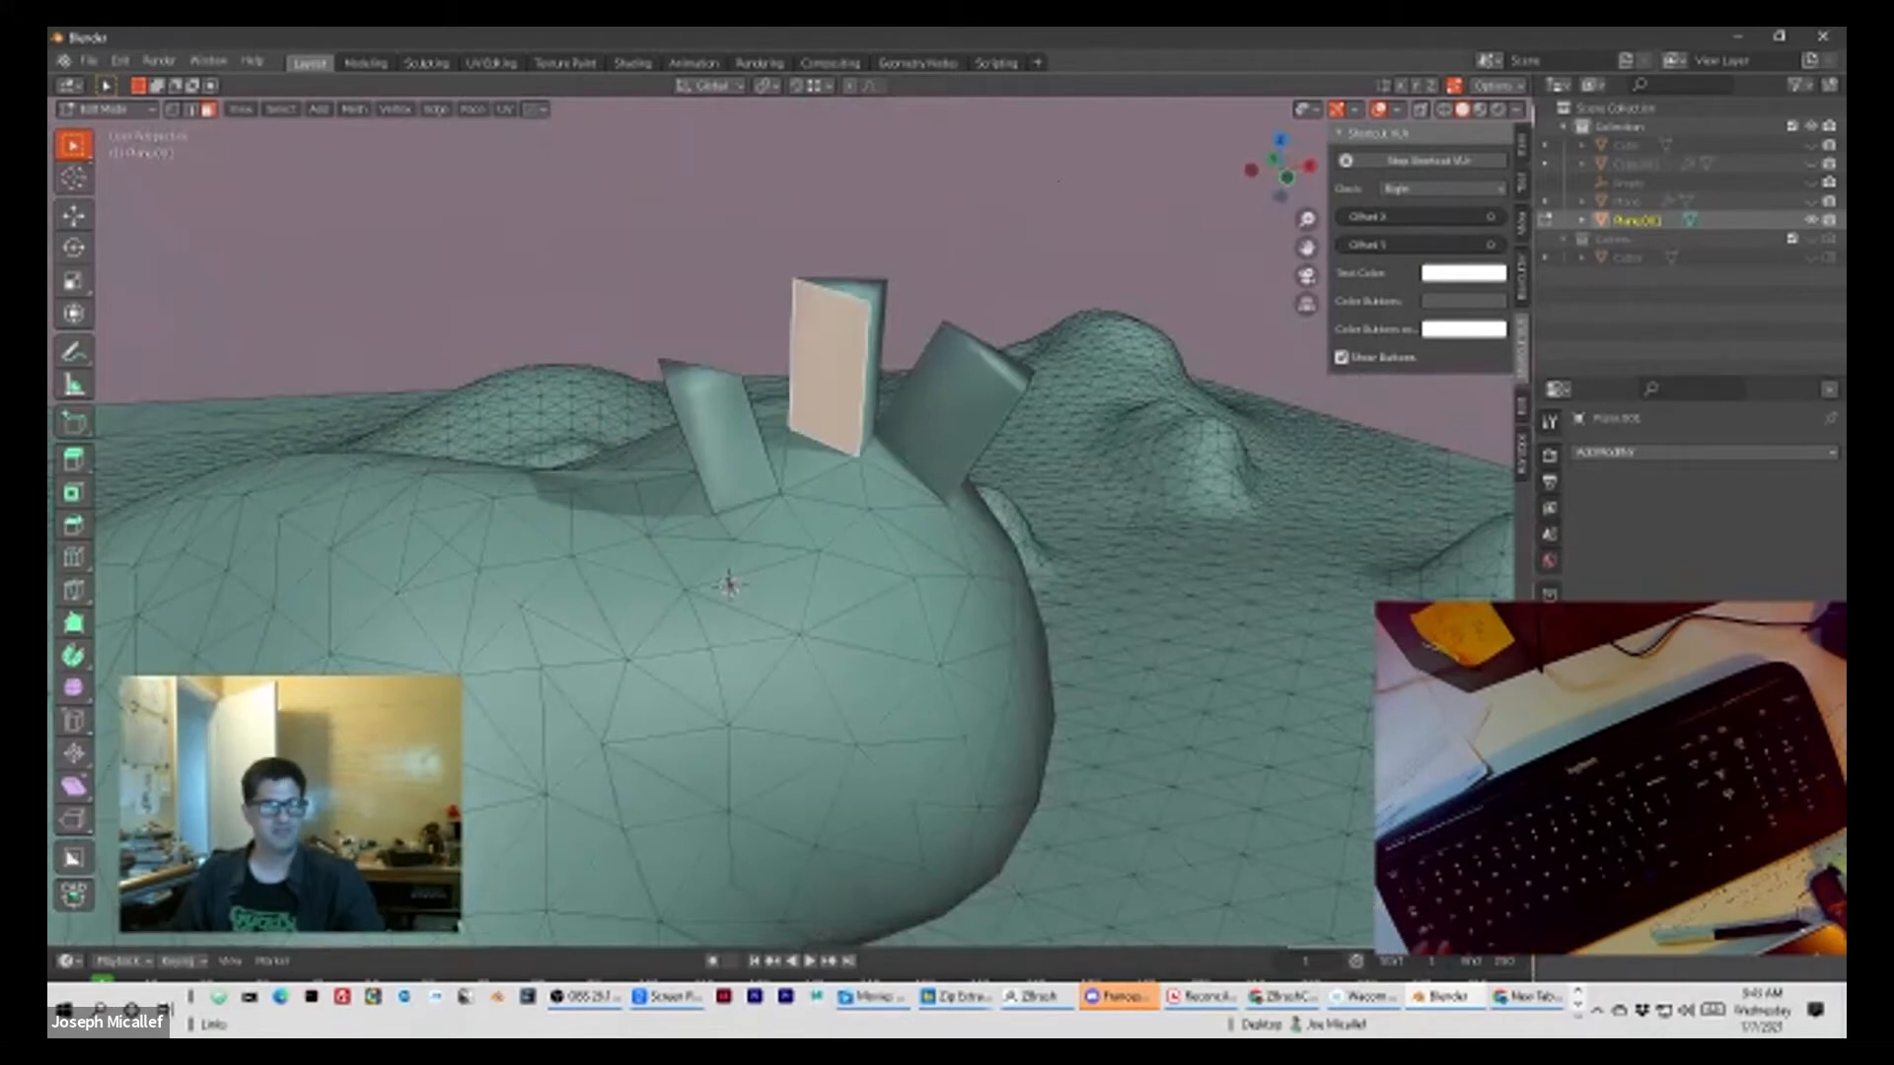
key(KP_3)
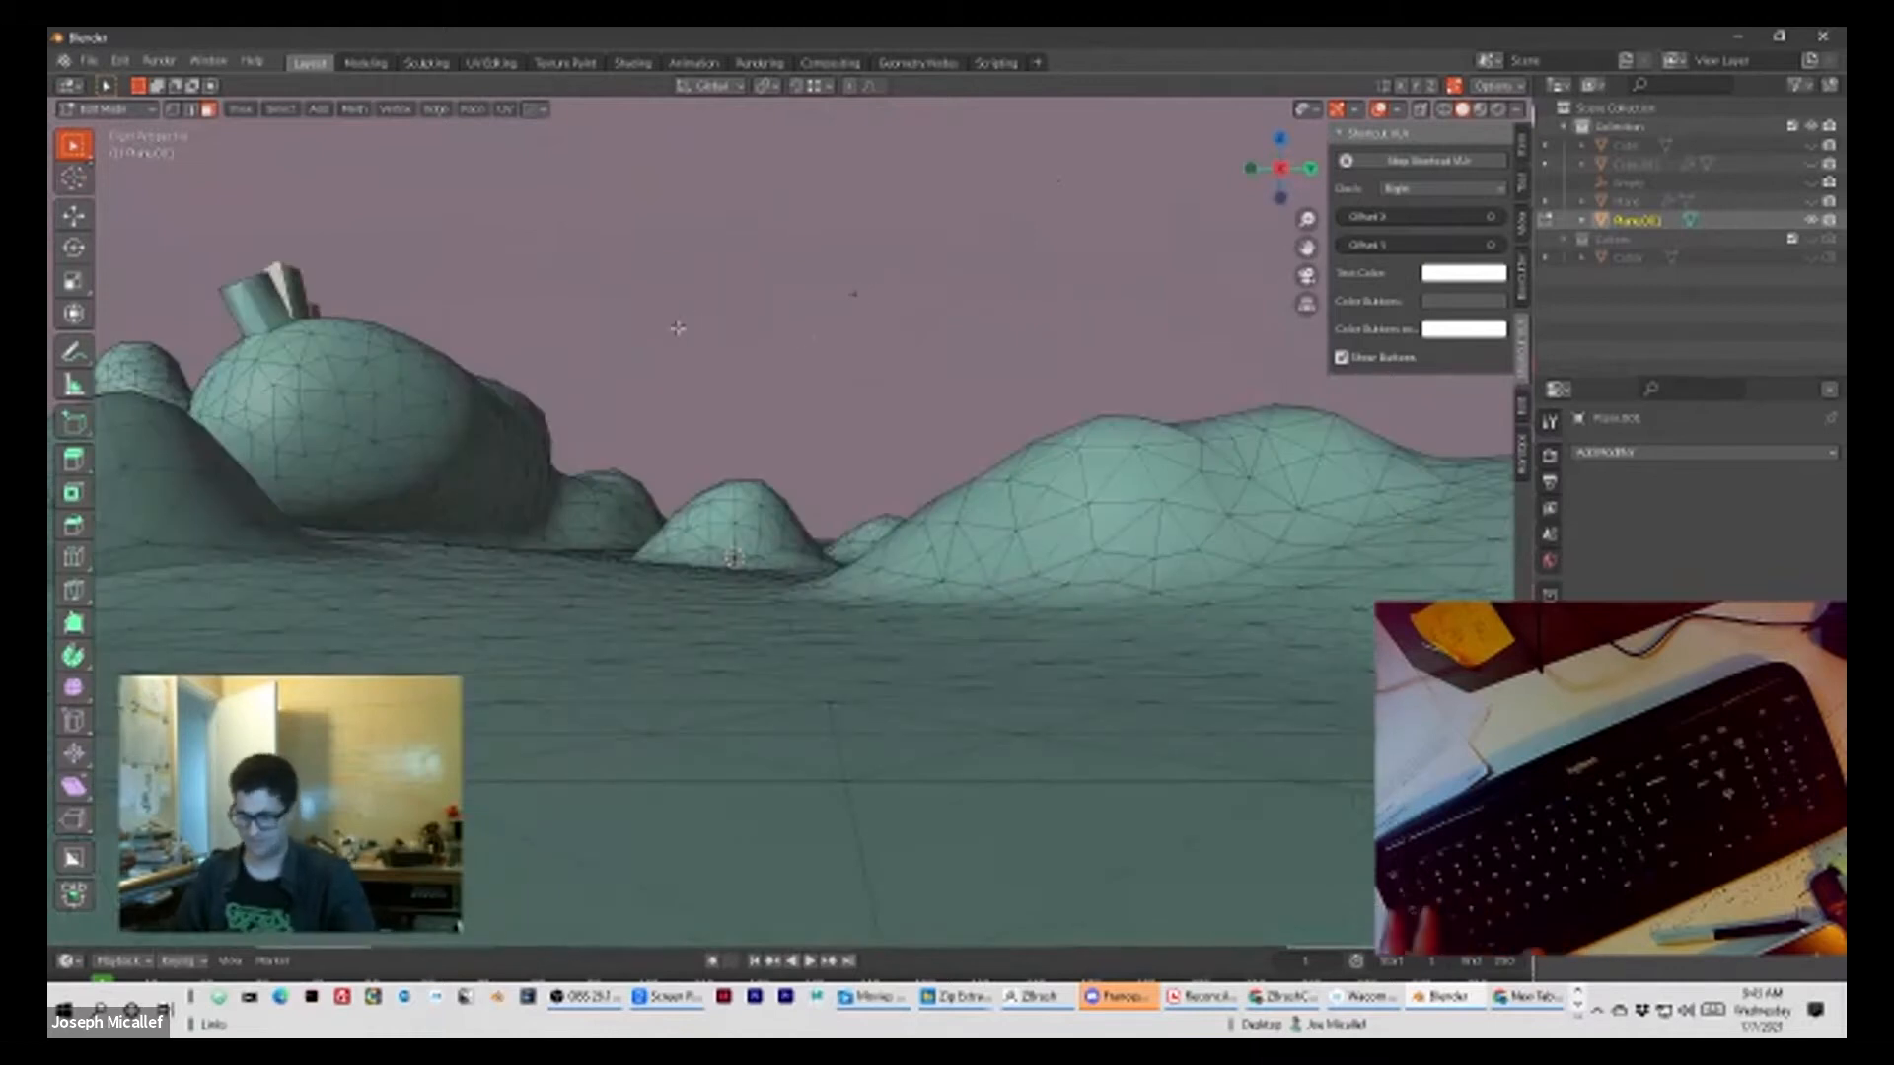
key(KP_Decimal)
middle_drag(677, 328, 734, 310)
middle_drag(944, 319, 858, 360)
click(838, 427)
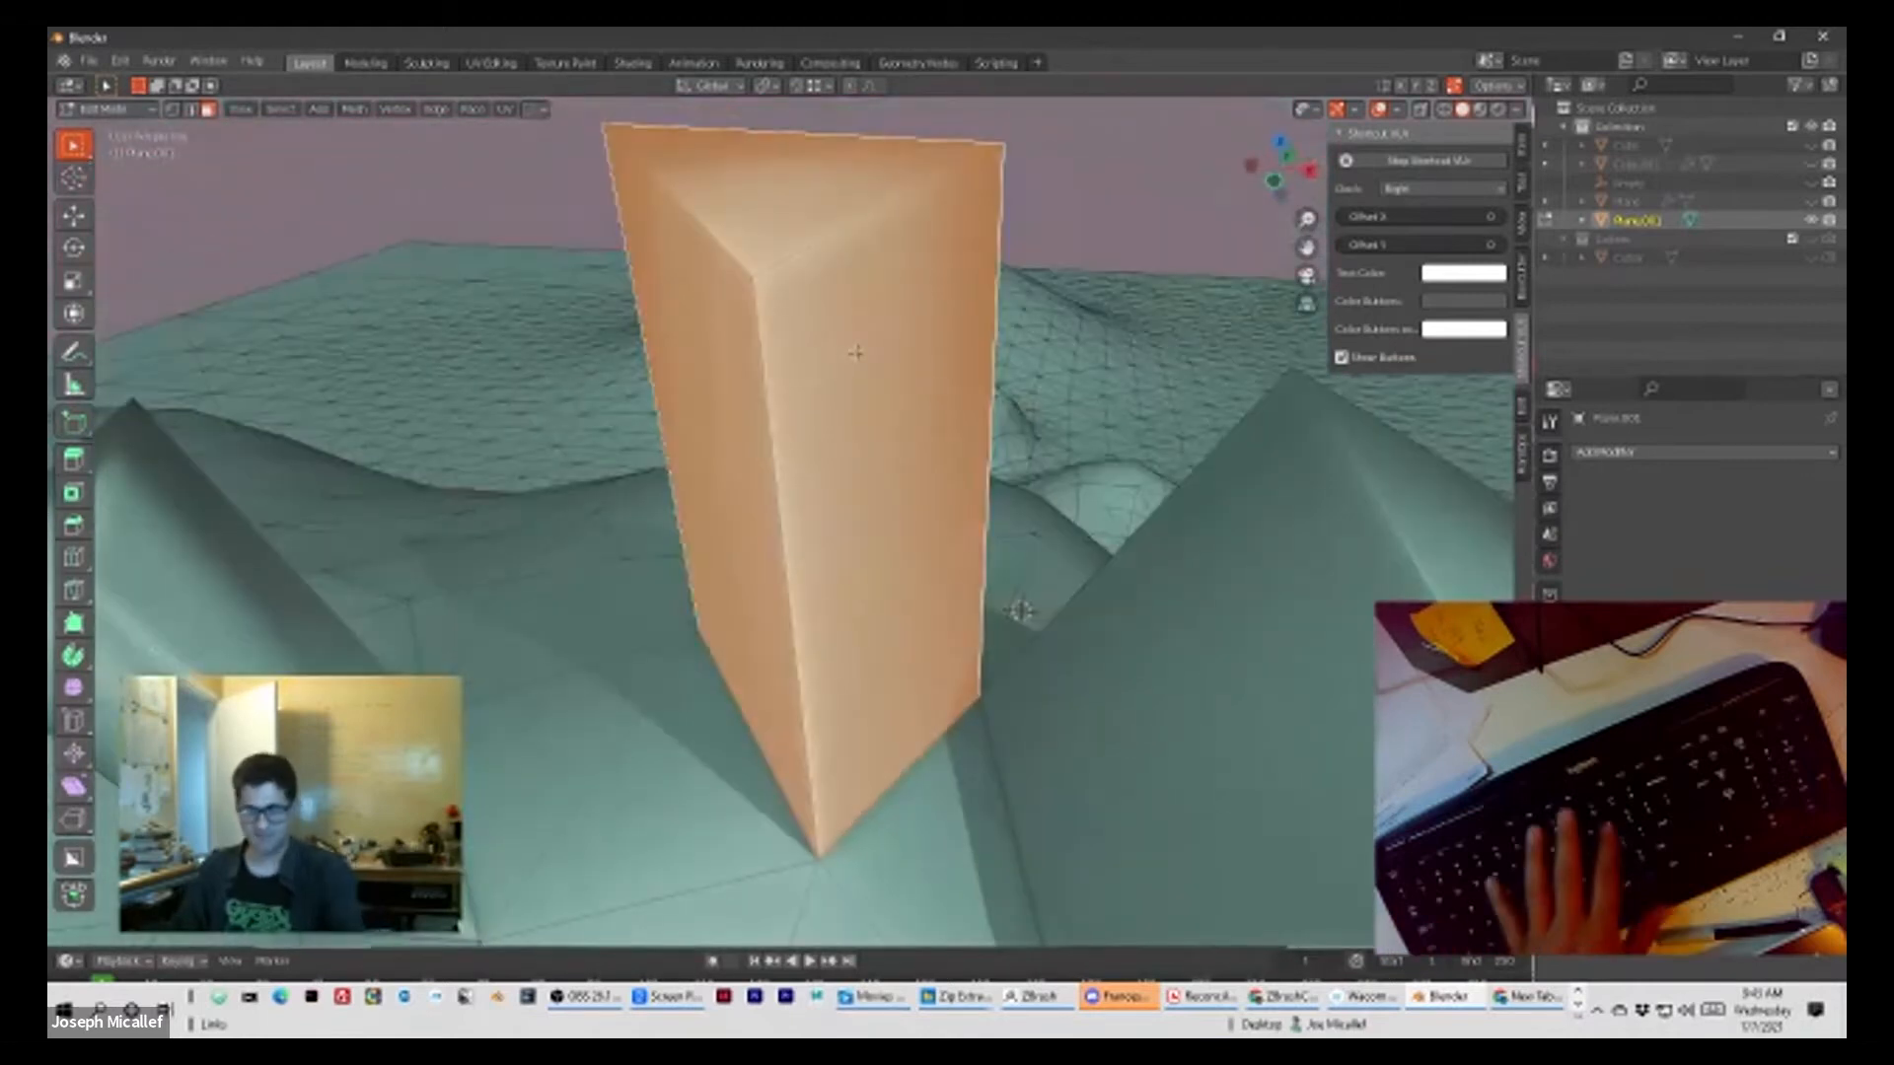
key(p)
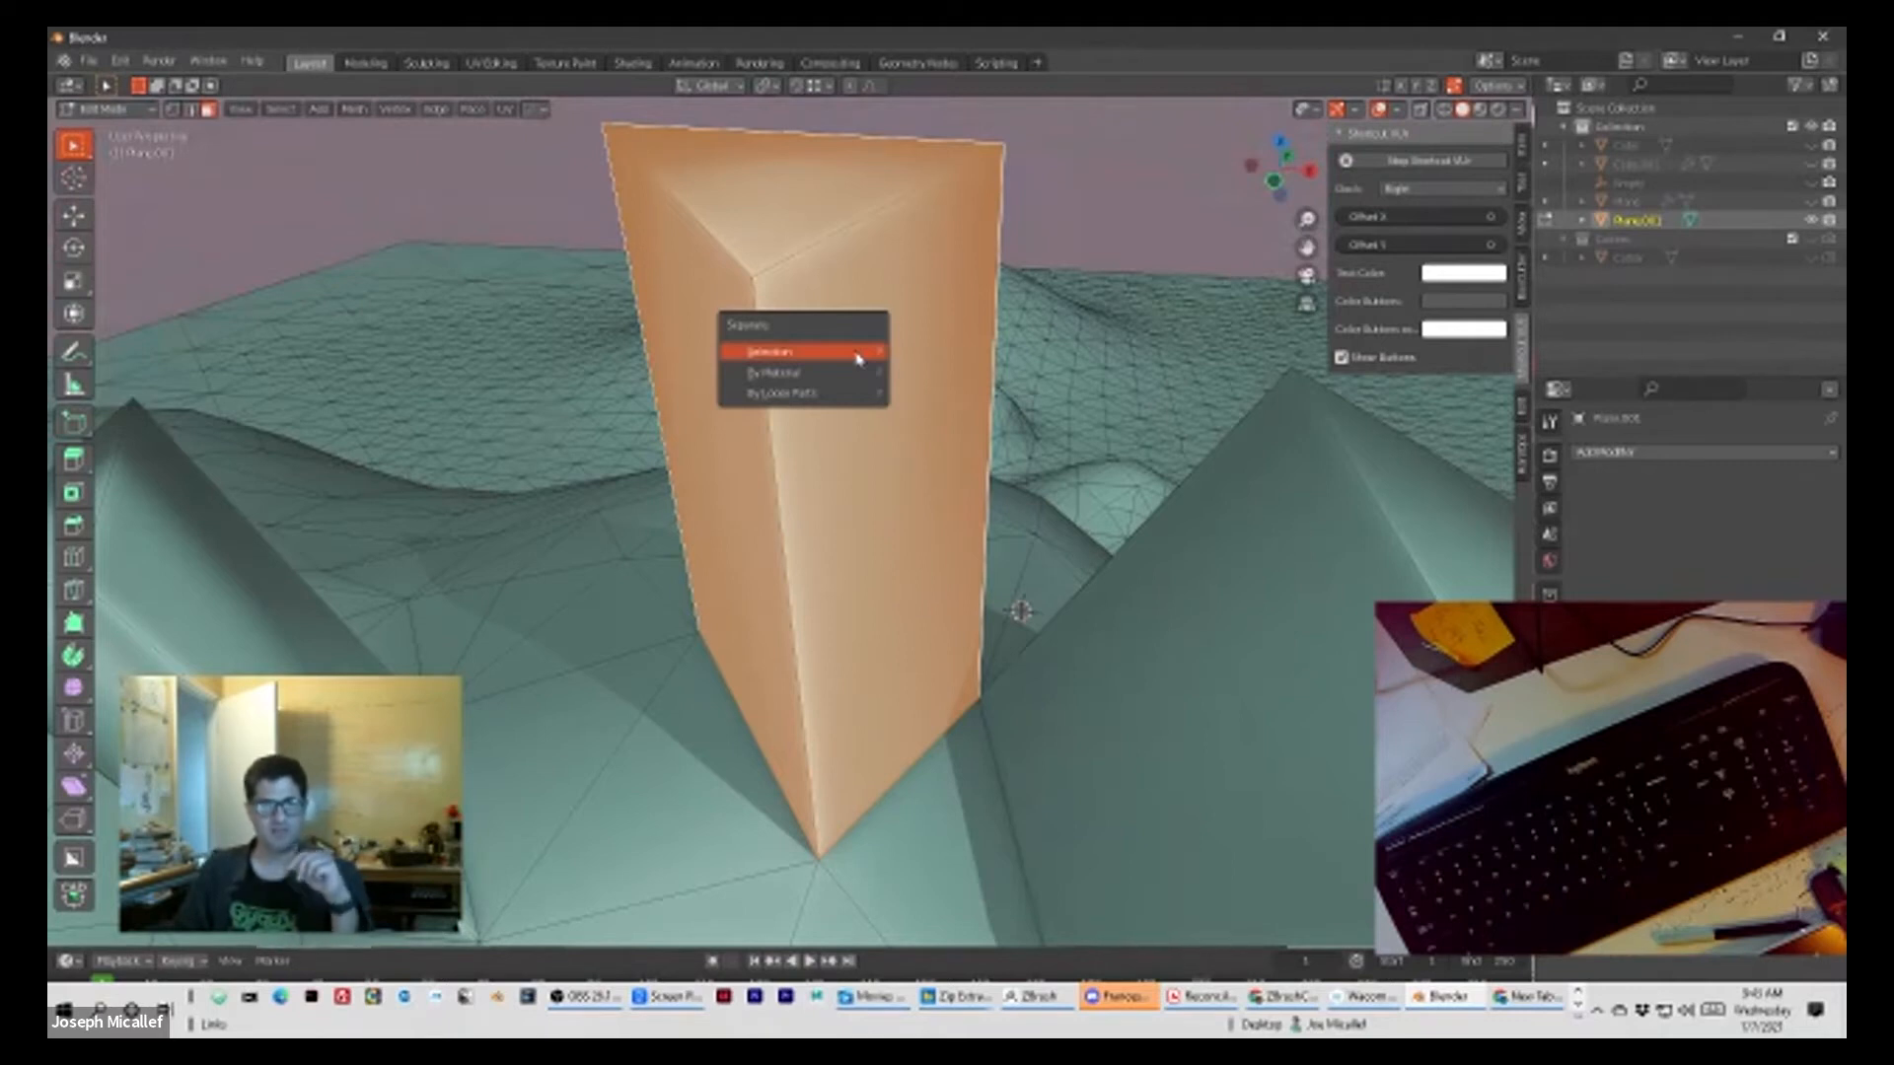
click(817, 353)
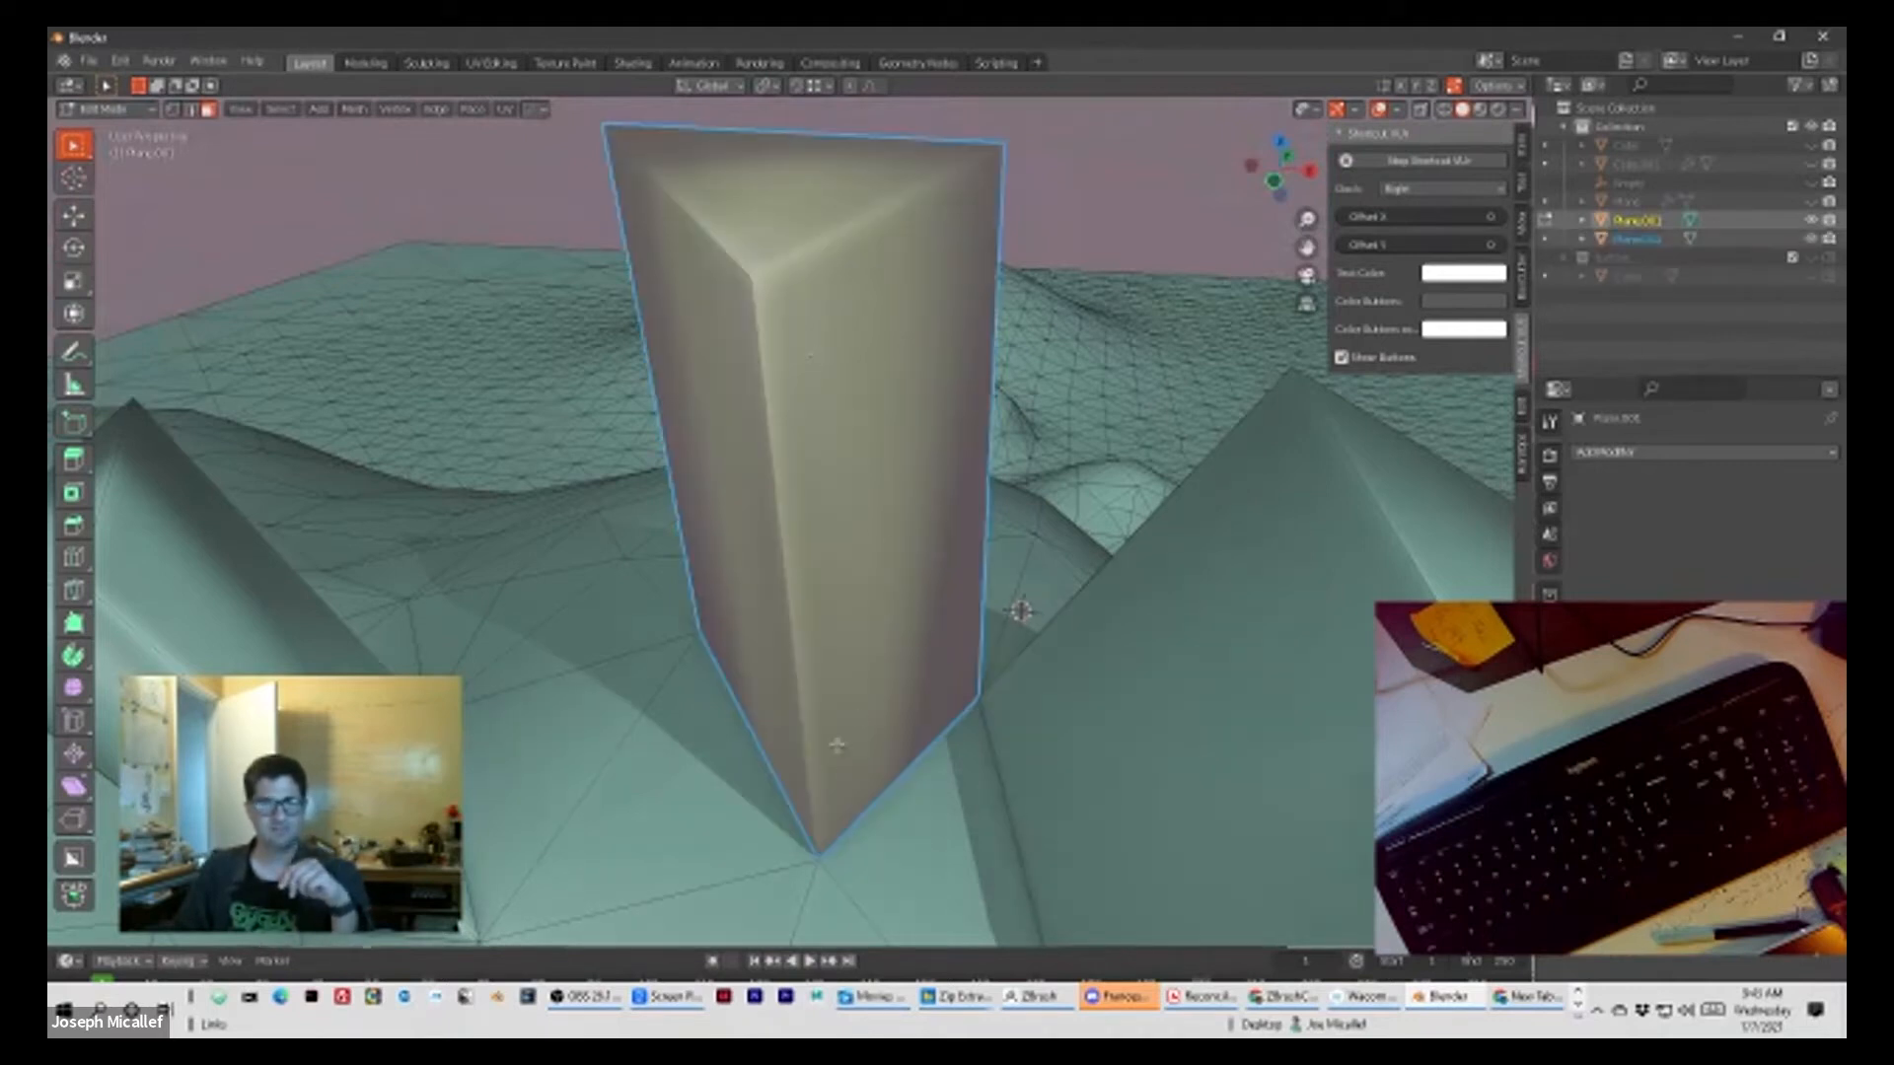
Step: Return to Object Mode and select the separated middle column as an object
click(734, 841)
click(845, 545)
scroll(804, 485, down, 8)
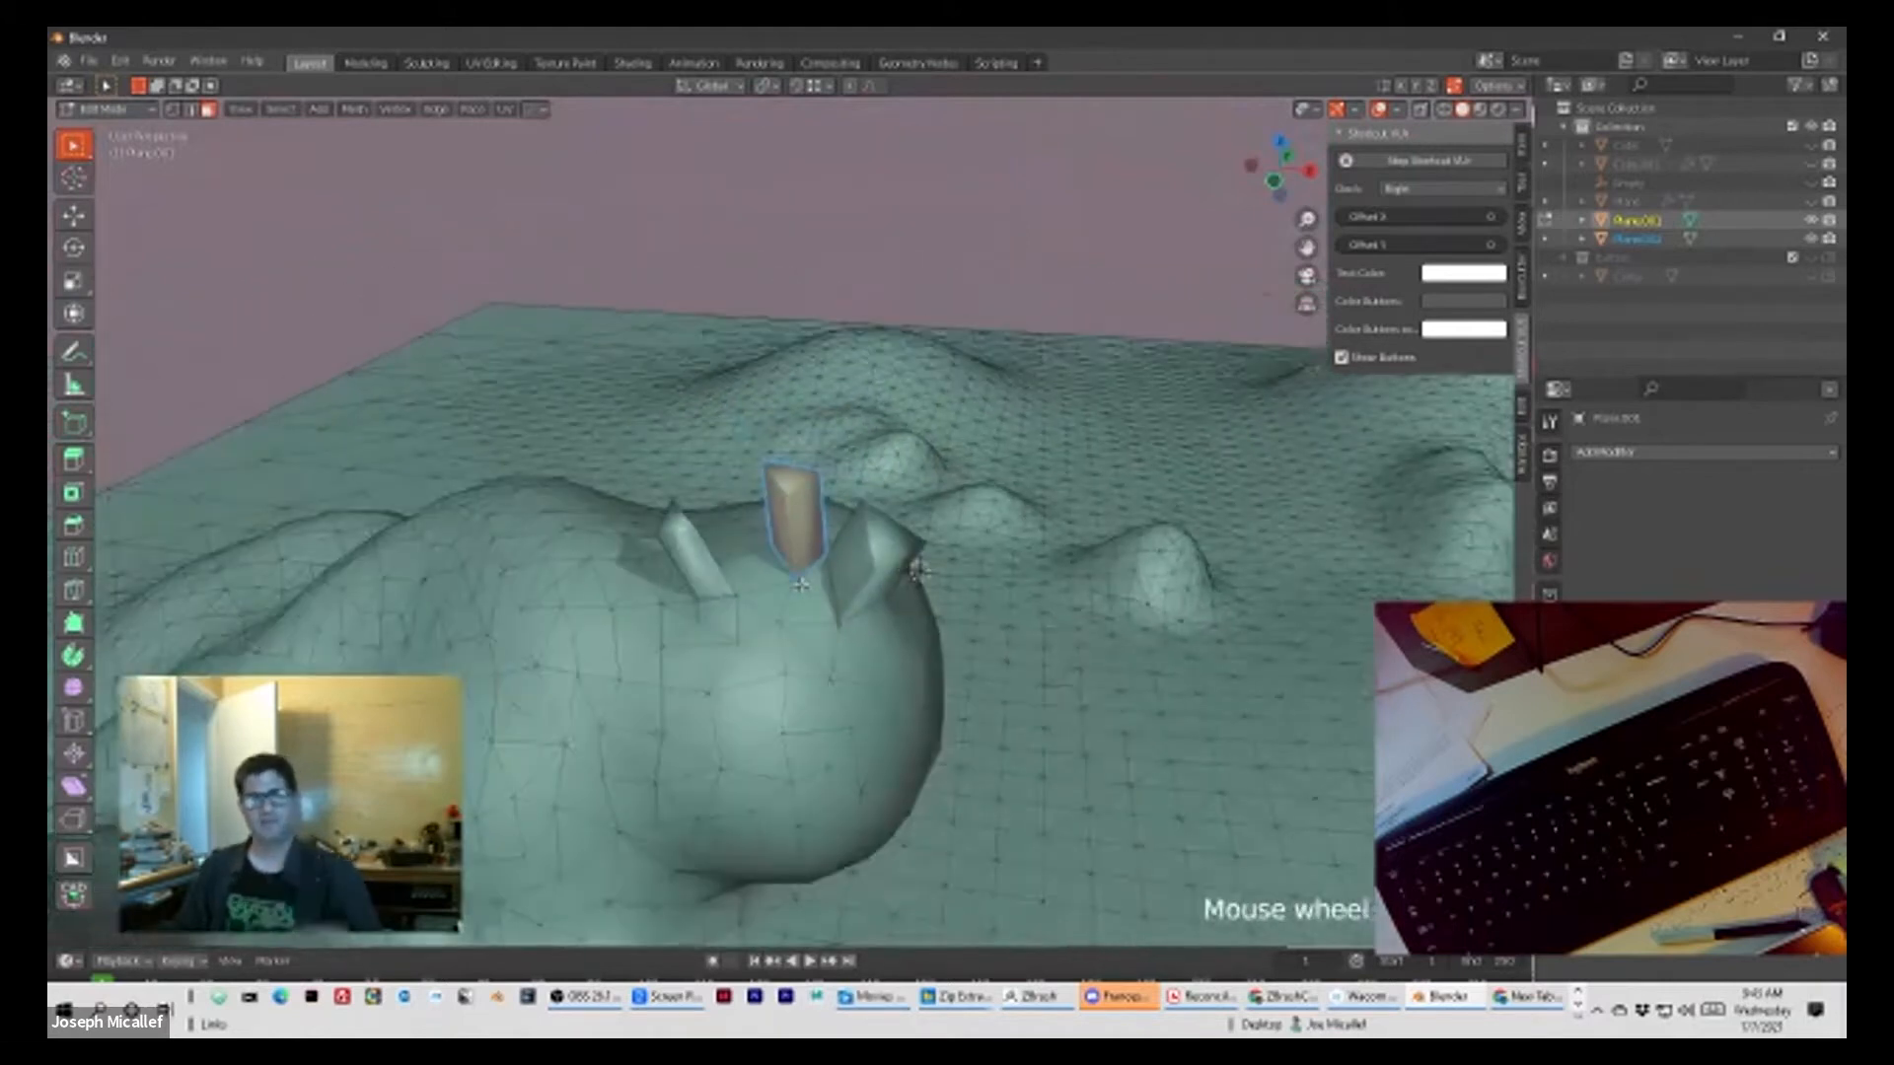
middle_drag(948, 580, 937, 750)
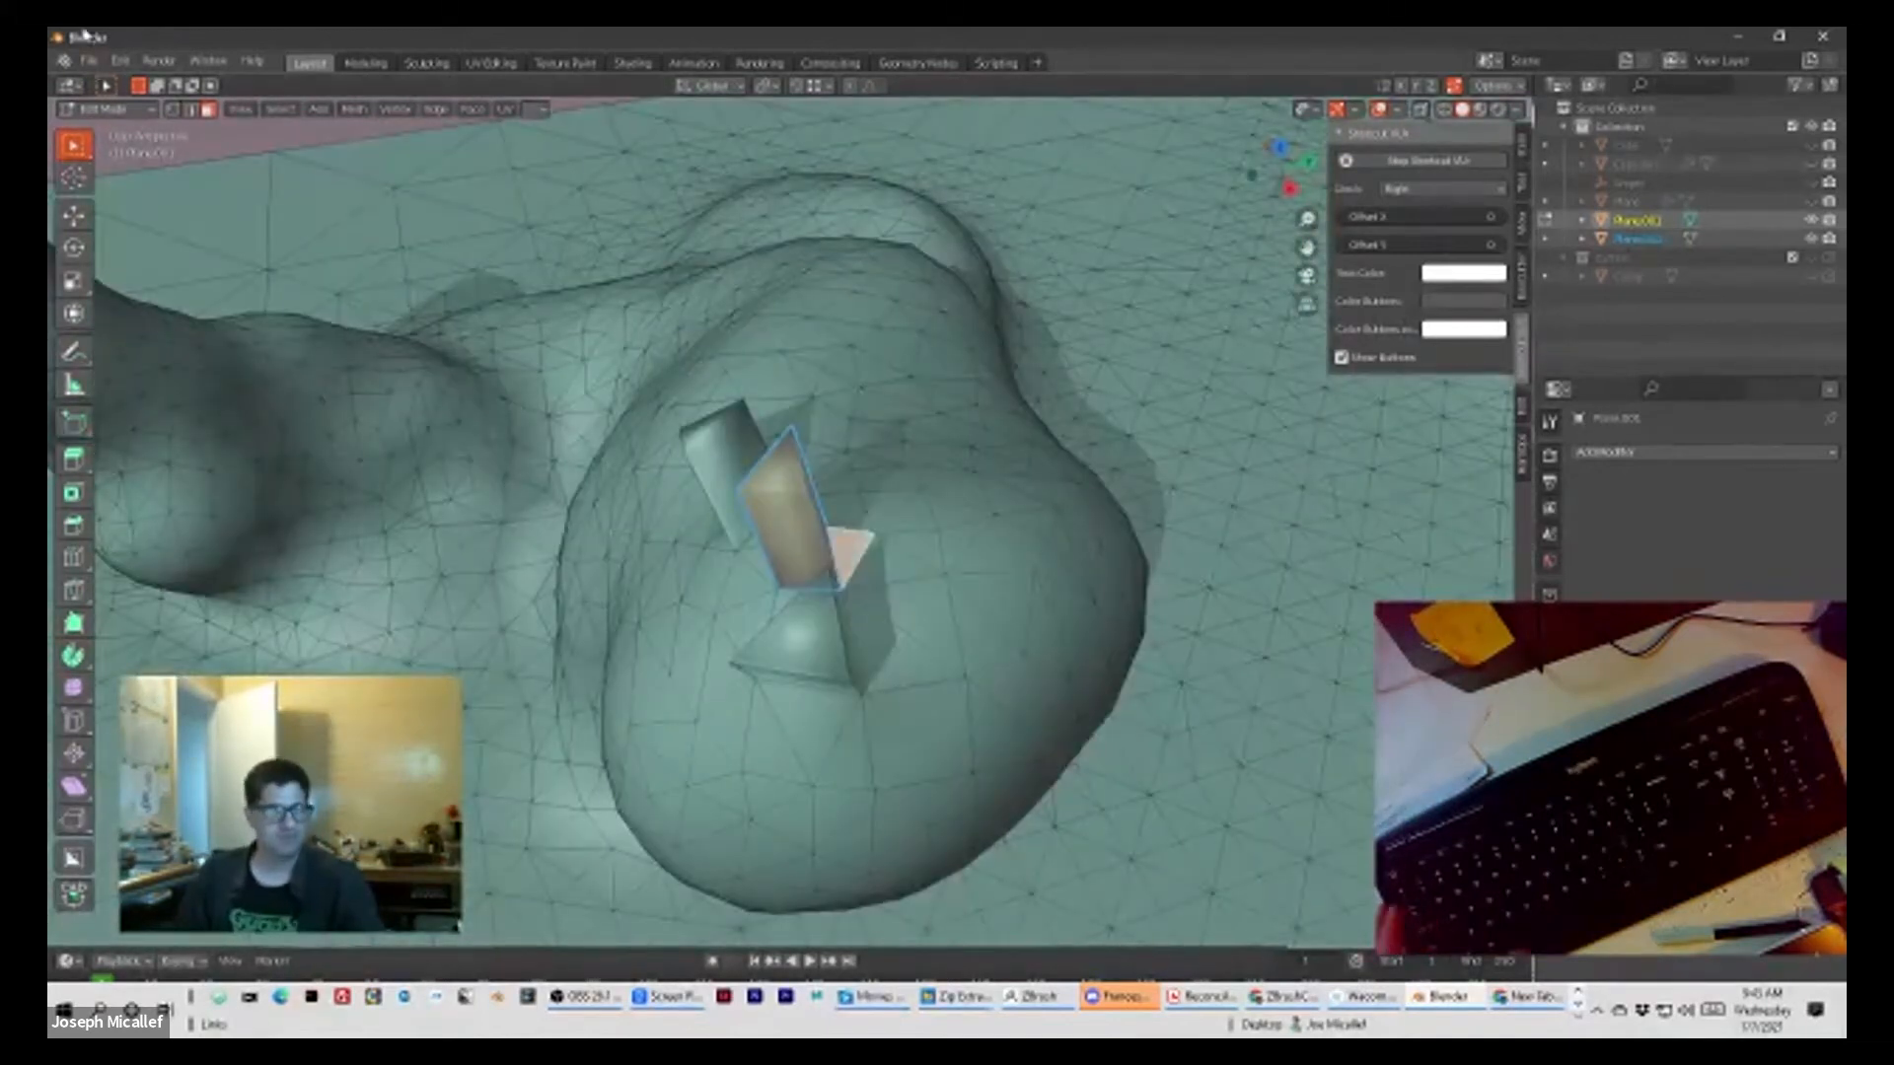
key(Tab)
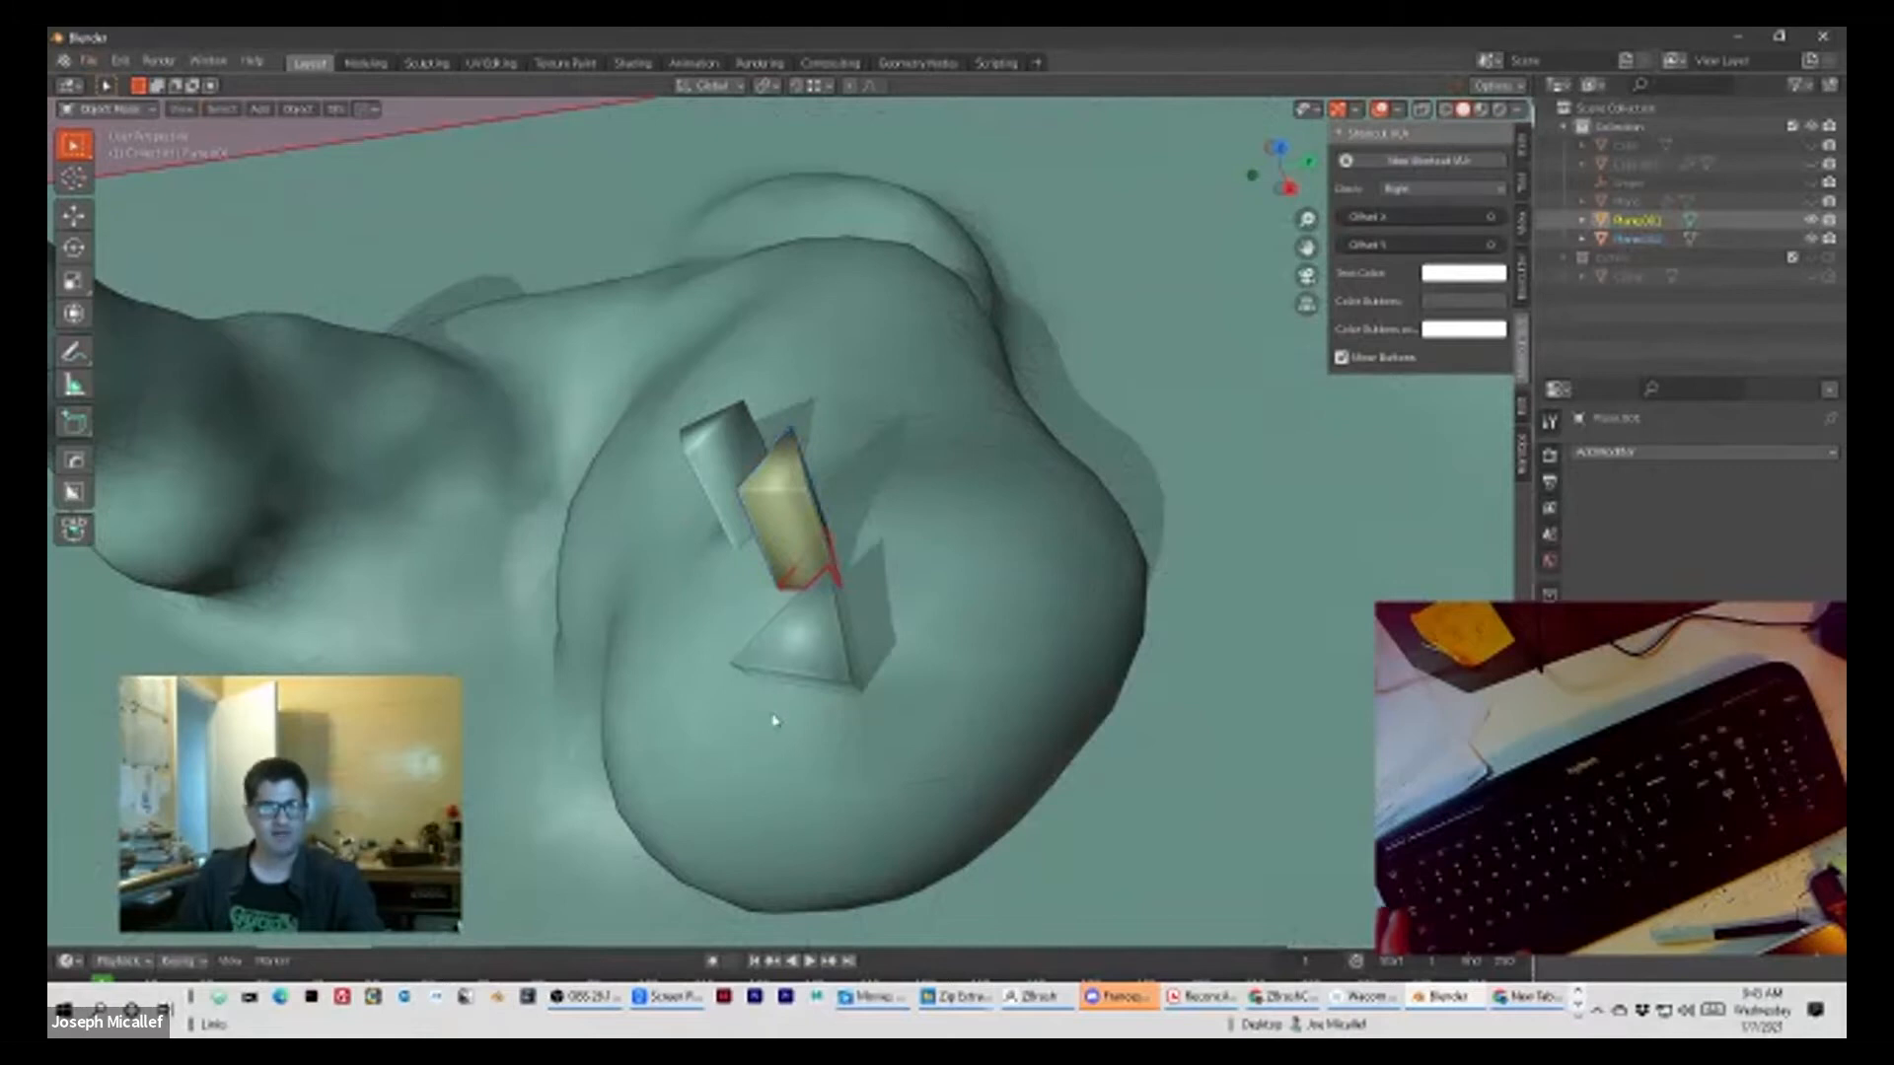
middle_drag(804, 741, 690, 583)
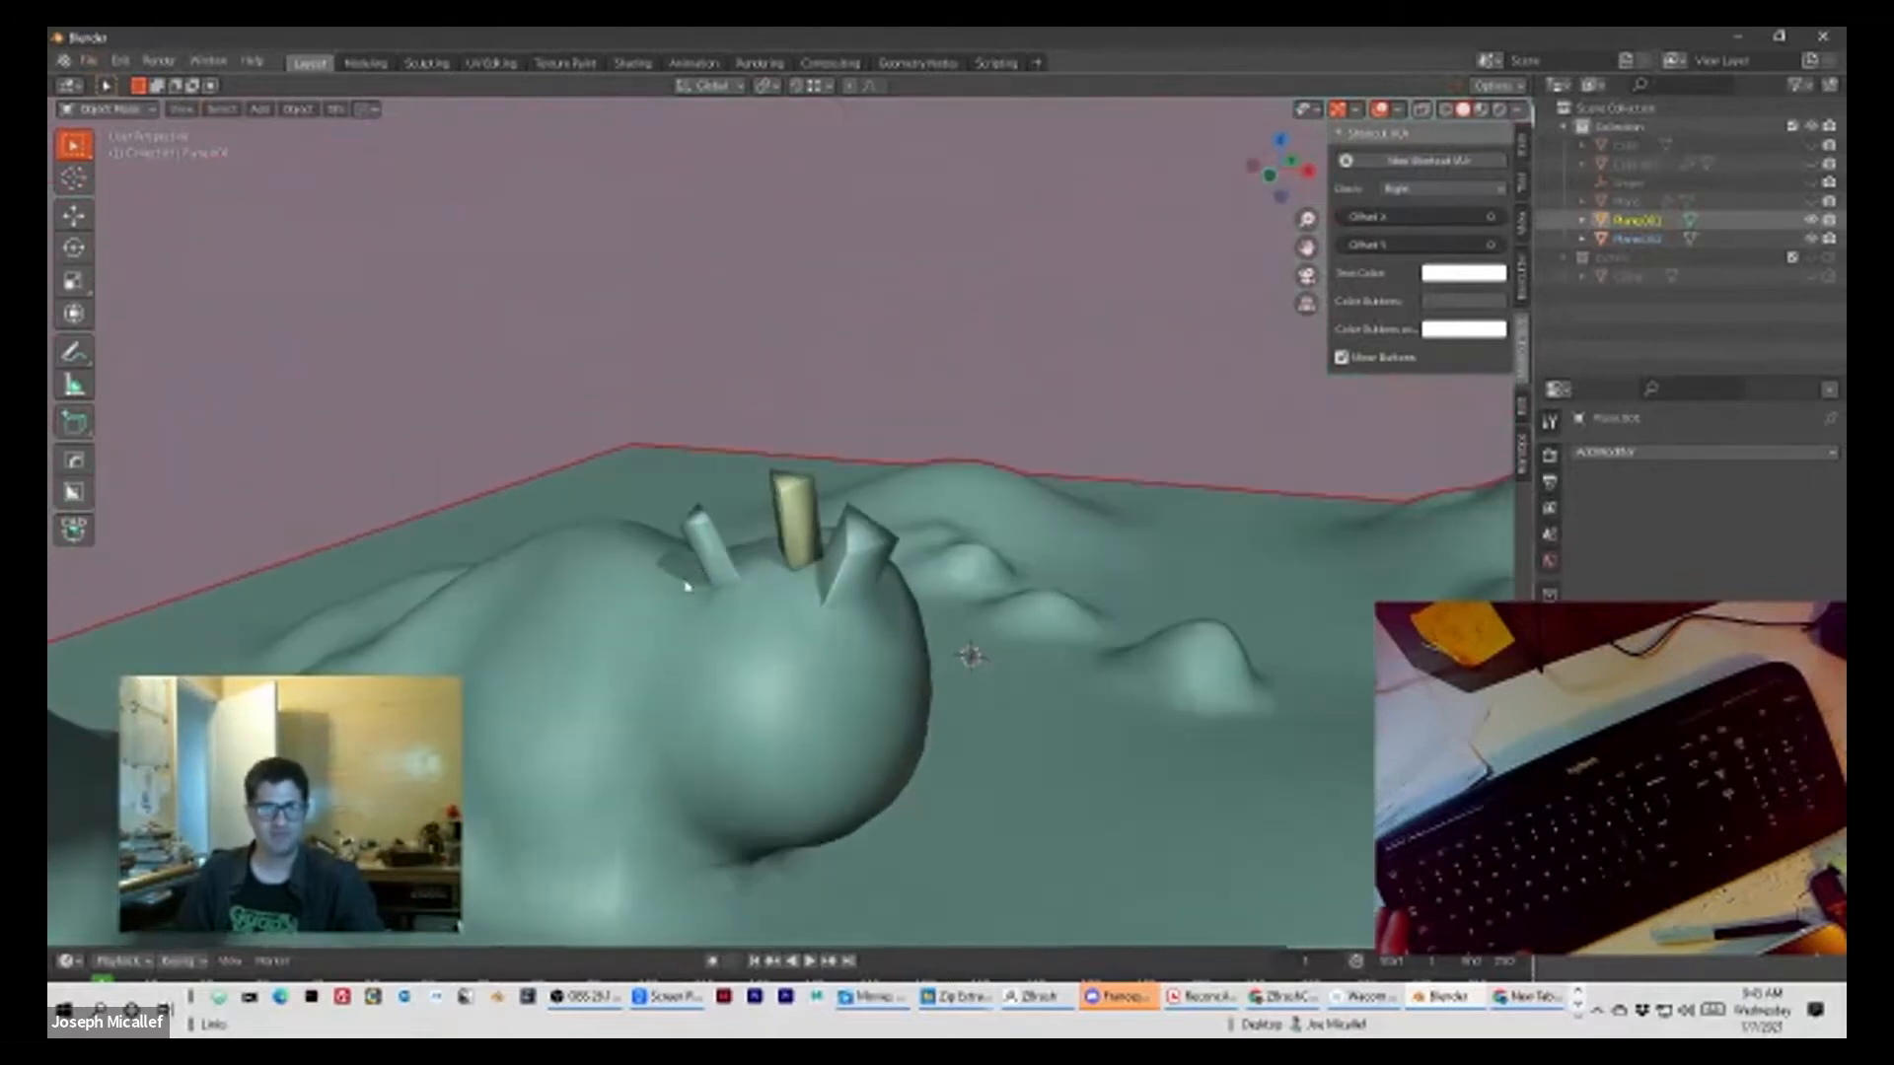
scroll(592, 582, up, 3)
click(755, 563)
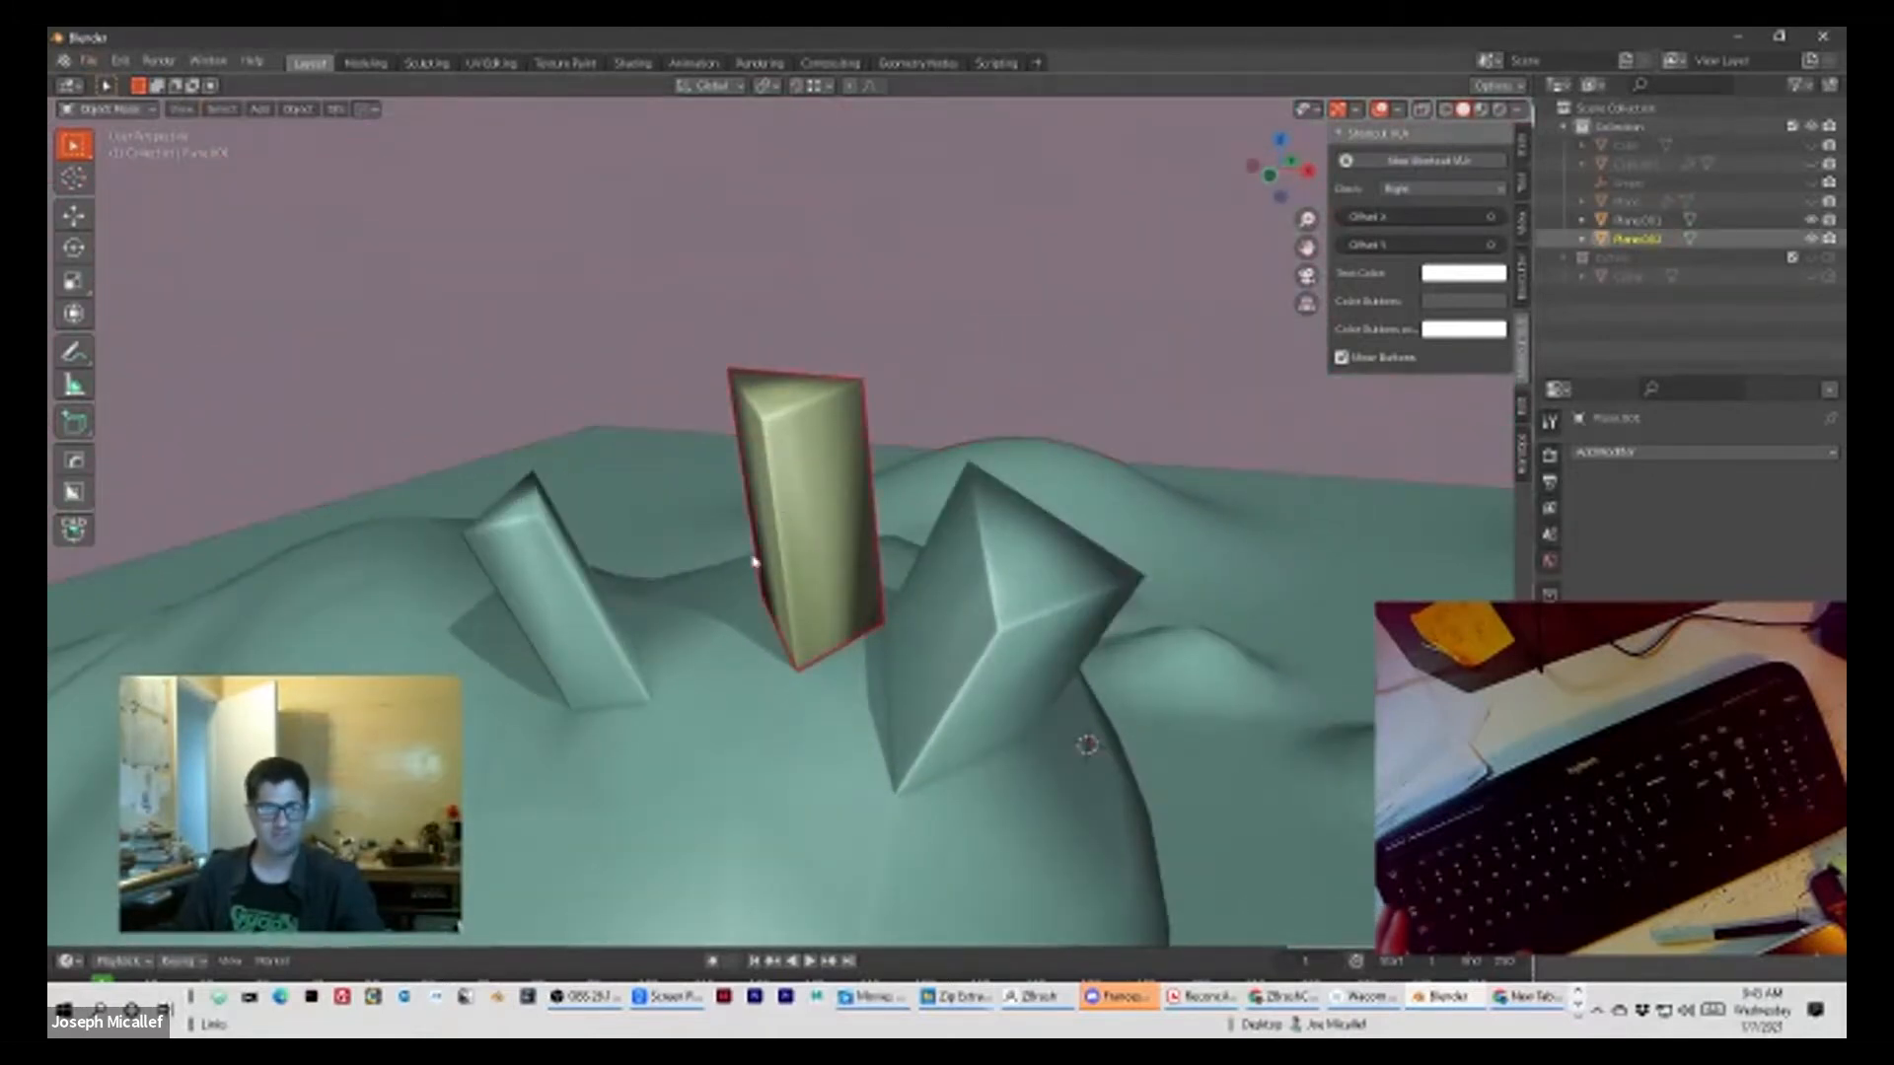
Step: Examine the separated column beside the two attached columns from several angles and distances
middle_drag(837, 672, 888, 668)
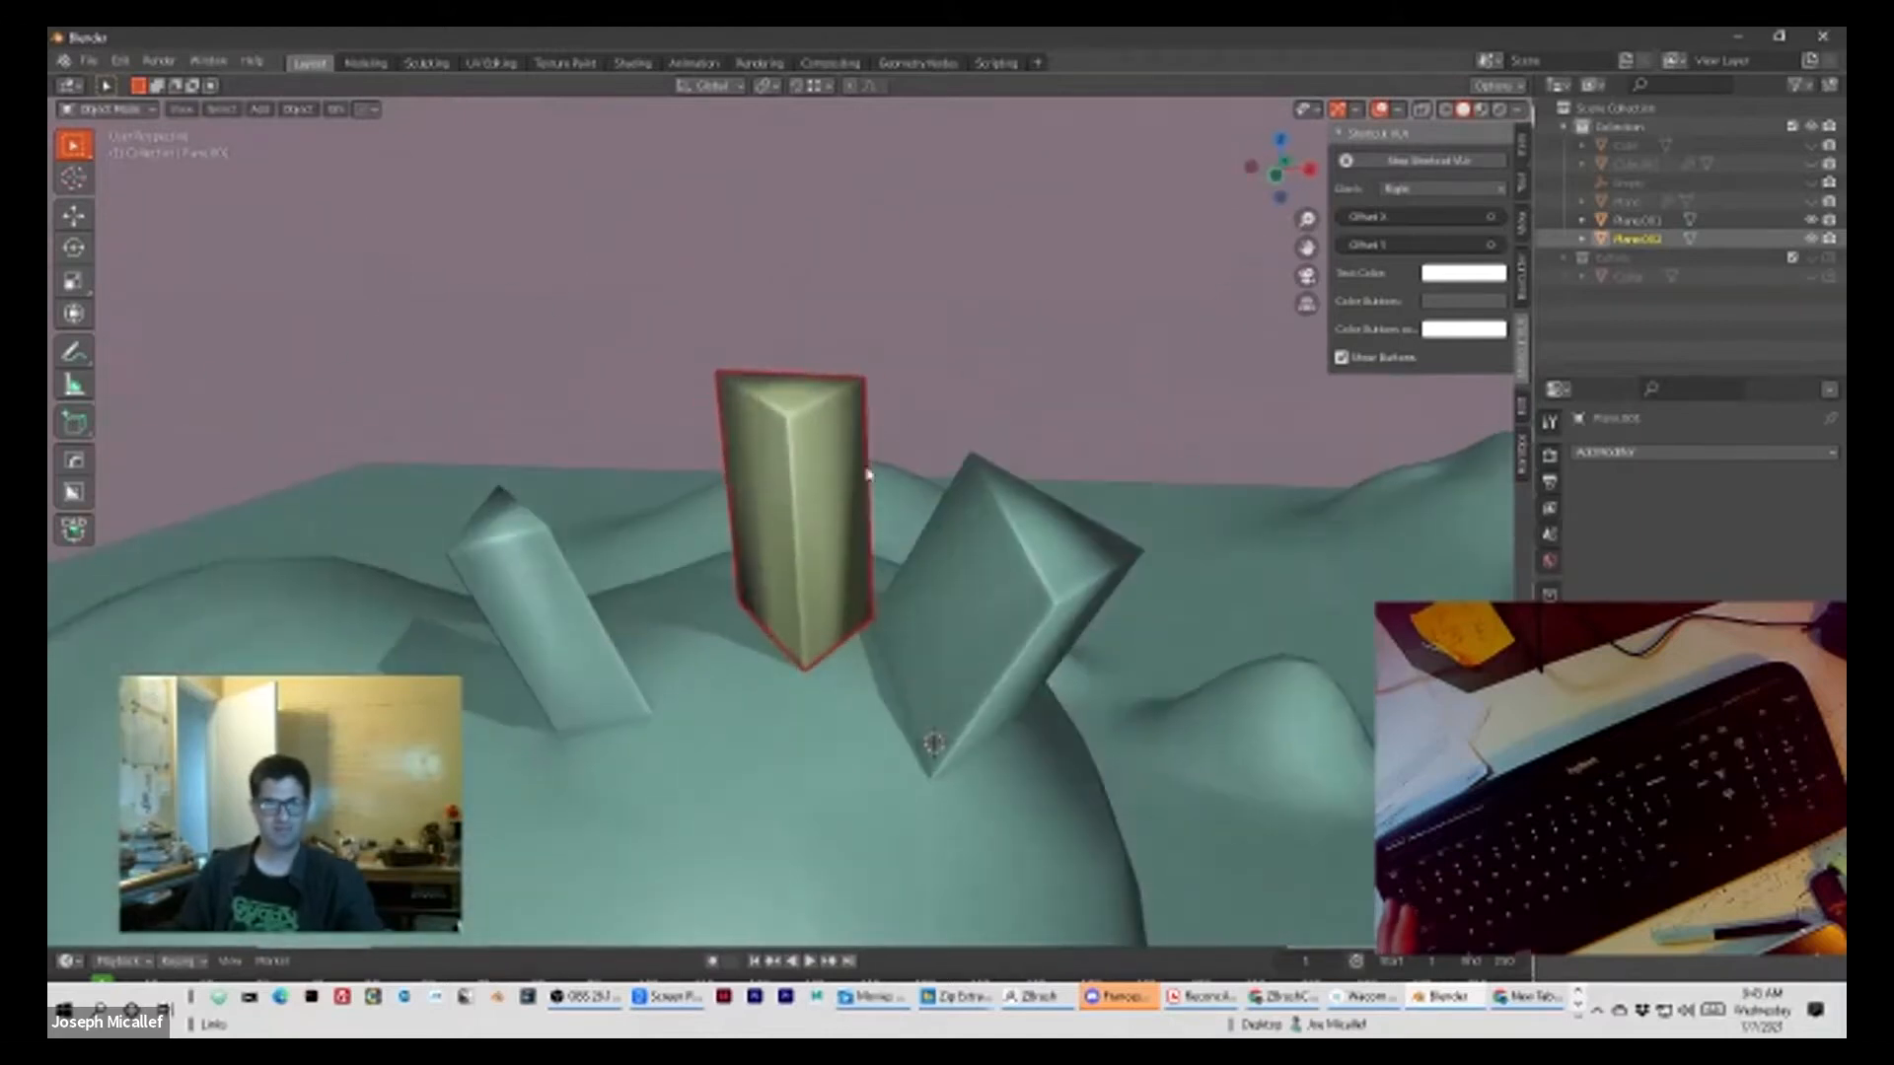
scroll(1002, 455, down, 8)
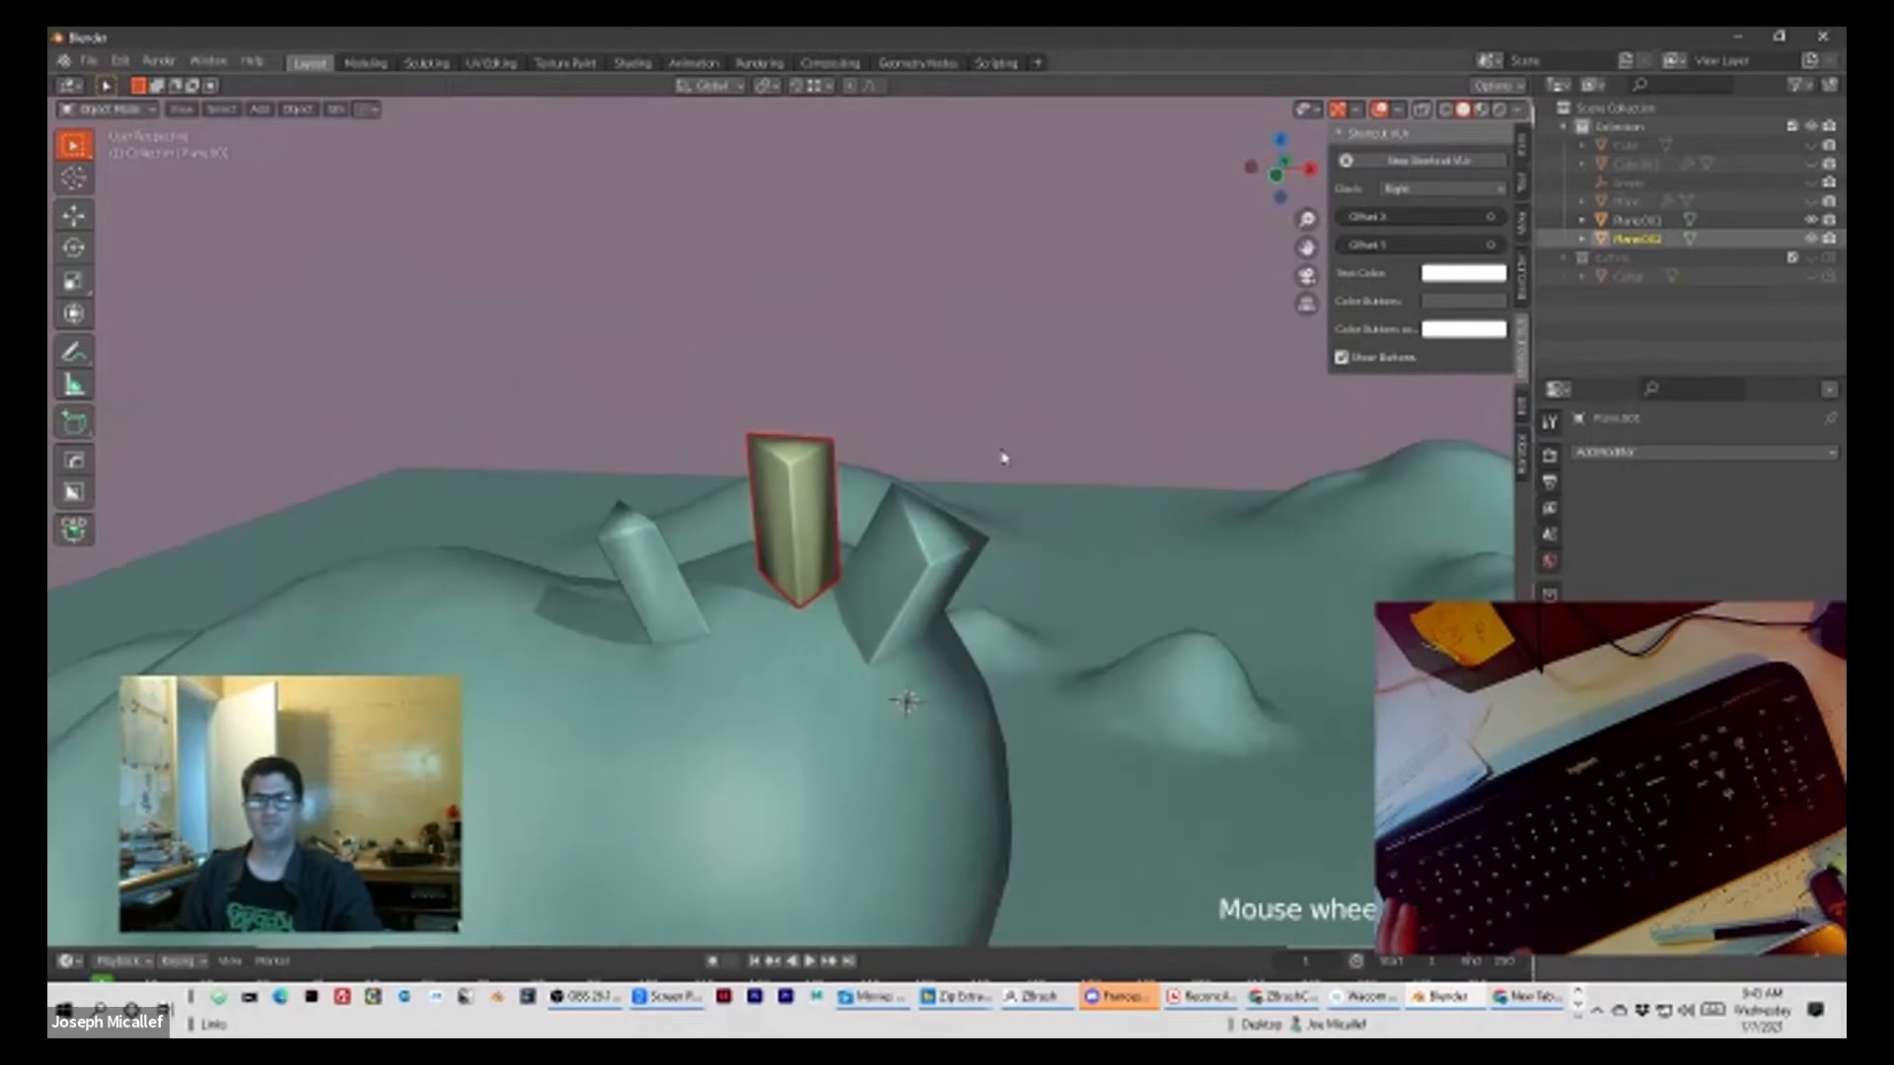
scroll(760, 642, up, 8)
scroll(789, 651, up, 4)
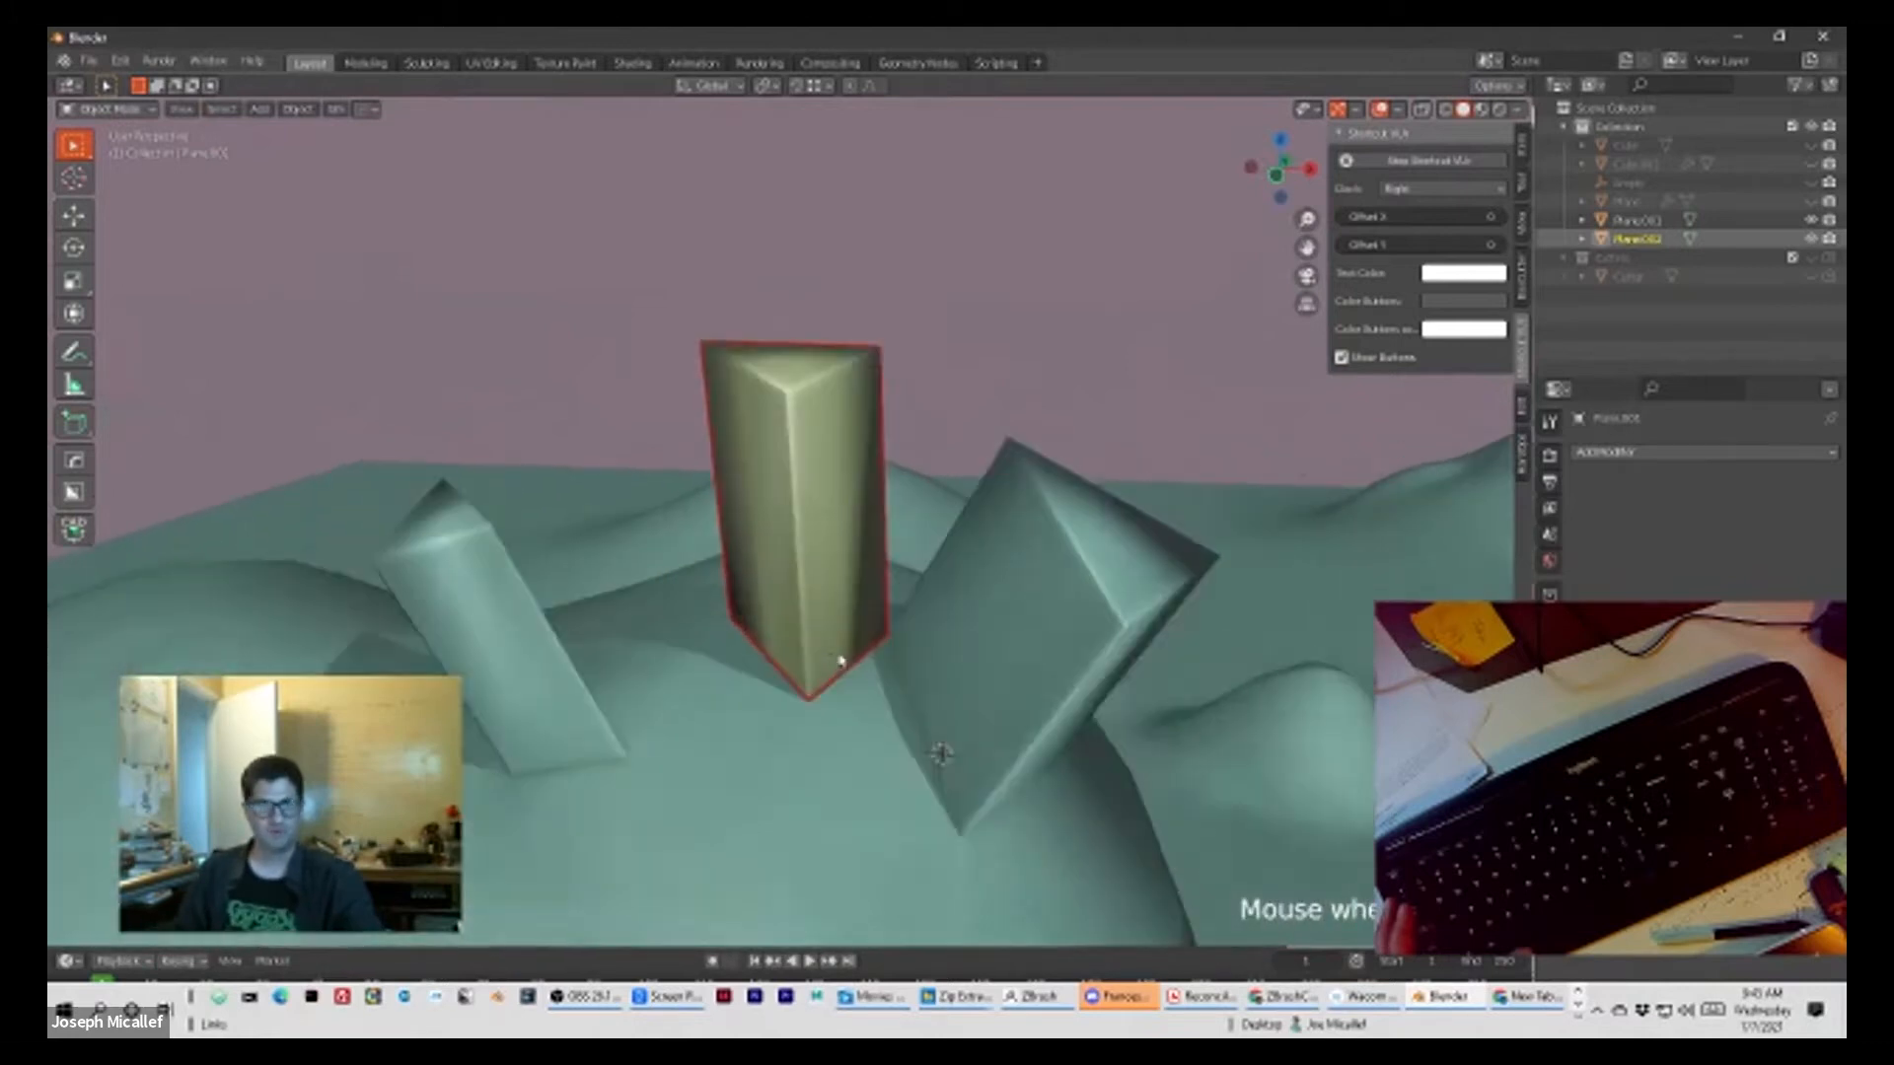
scroll(882, 655, down, 4)
middle_drag(884, 656, 1057, 757)
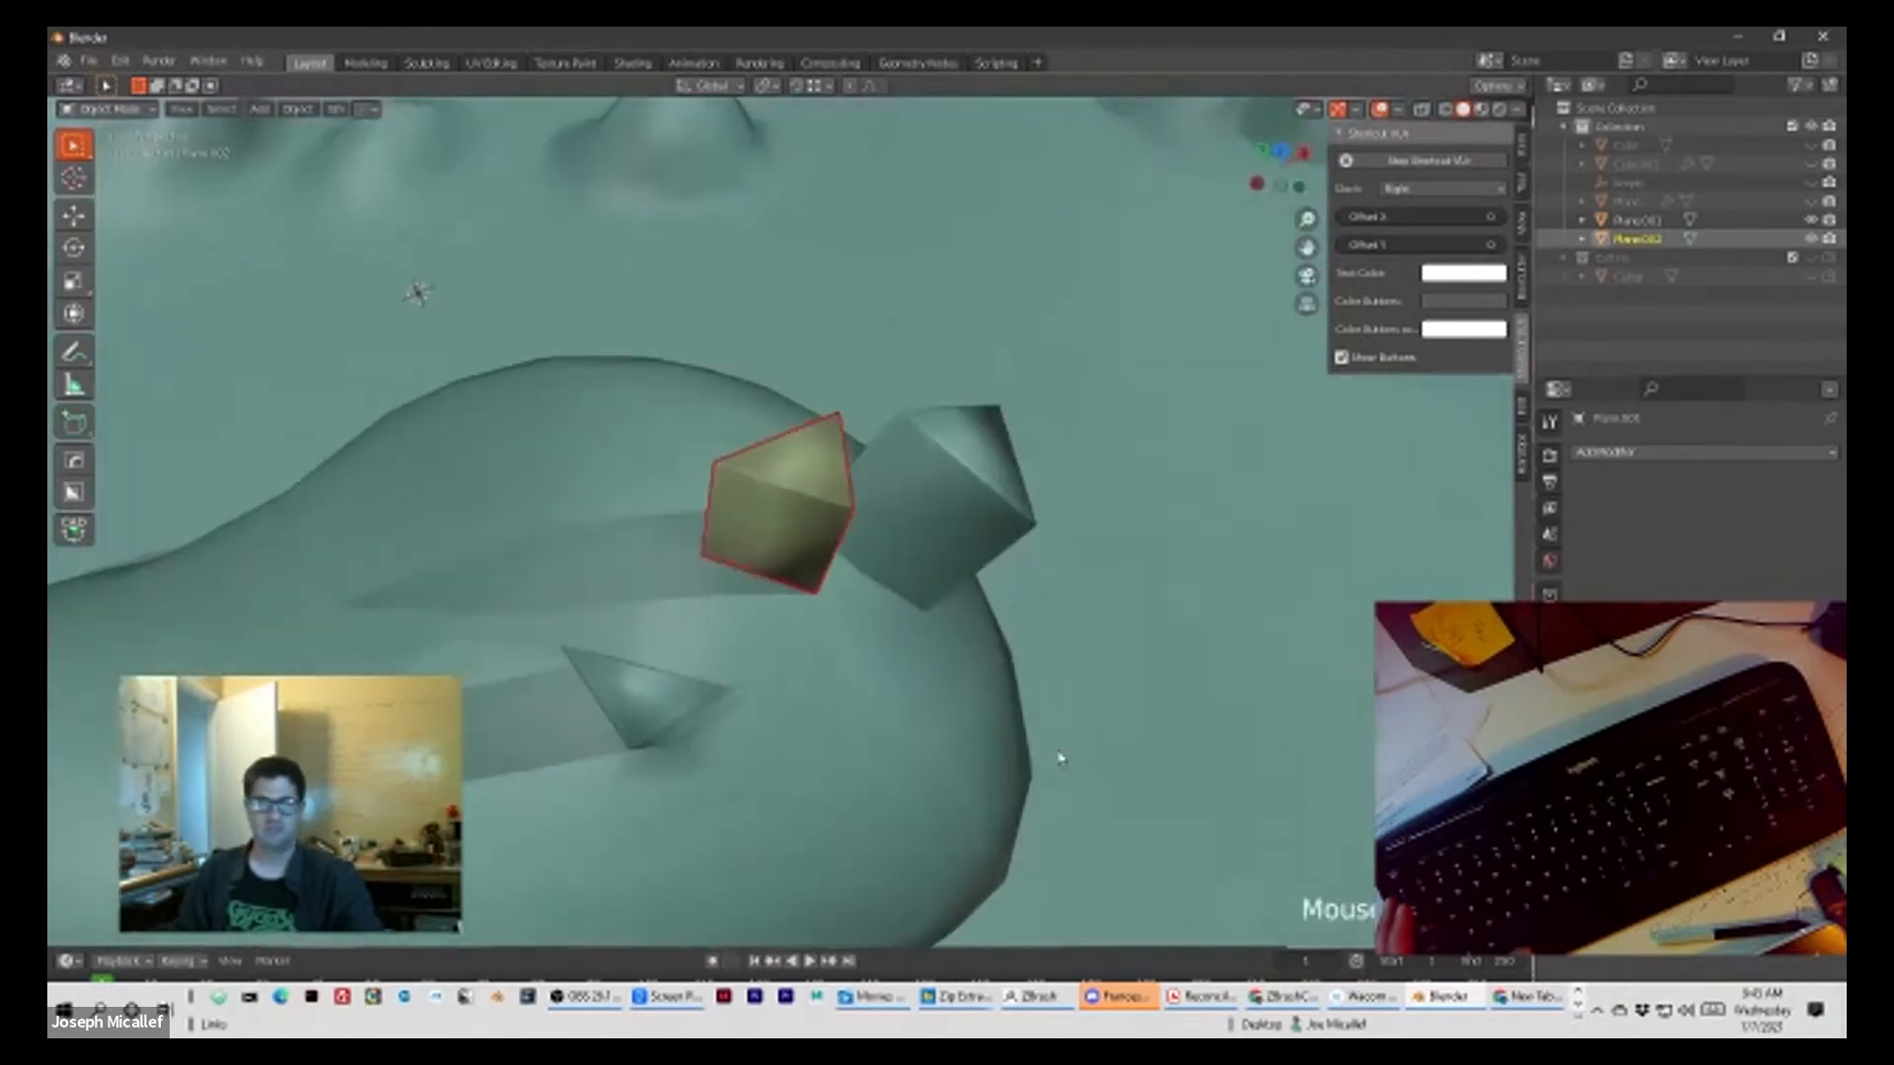
scroll(879, 694, up, 4)
middle_drag(846, 681, 909, 618)
scroll(908, 619, down, 5)
scroll(902, 618, down, 4)
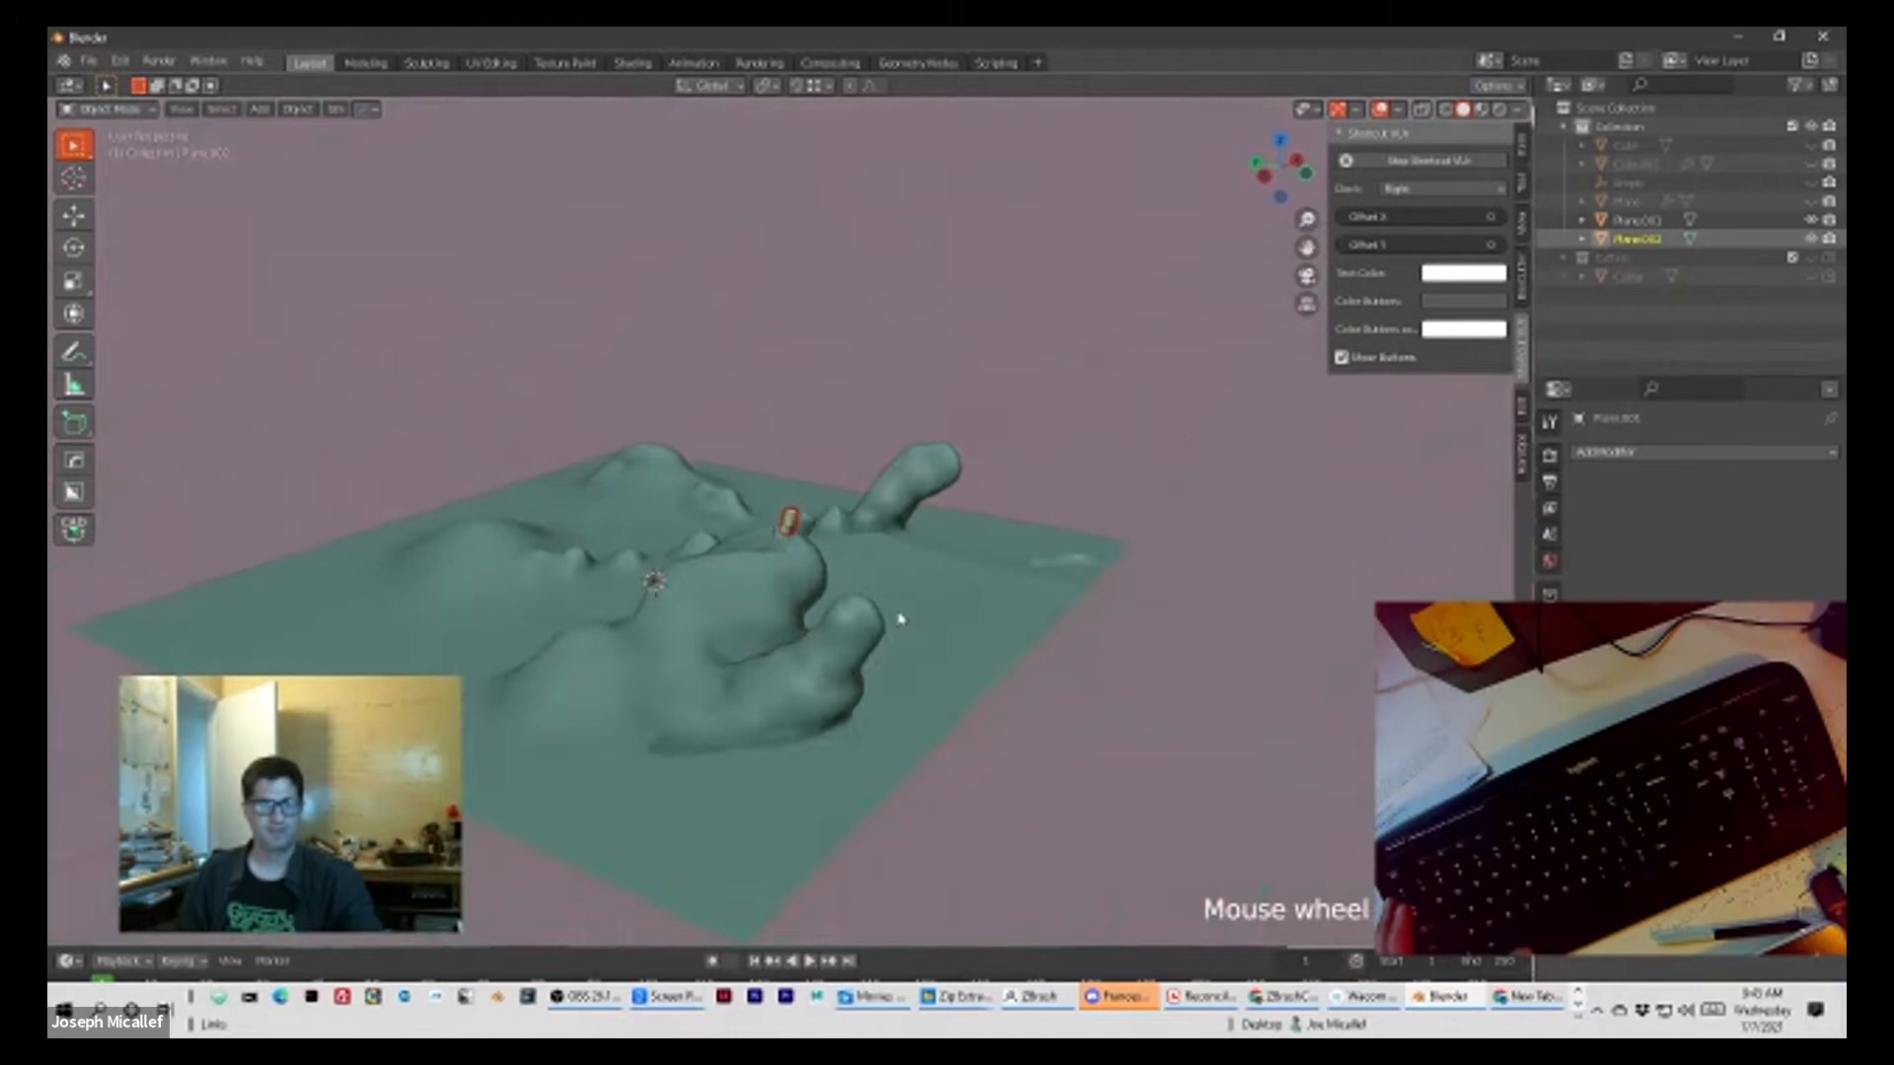
scroll(900, 619, up, 8)
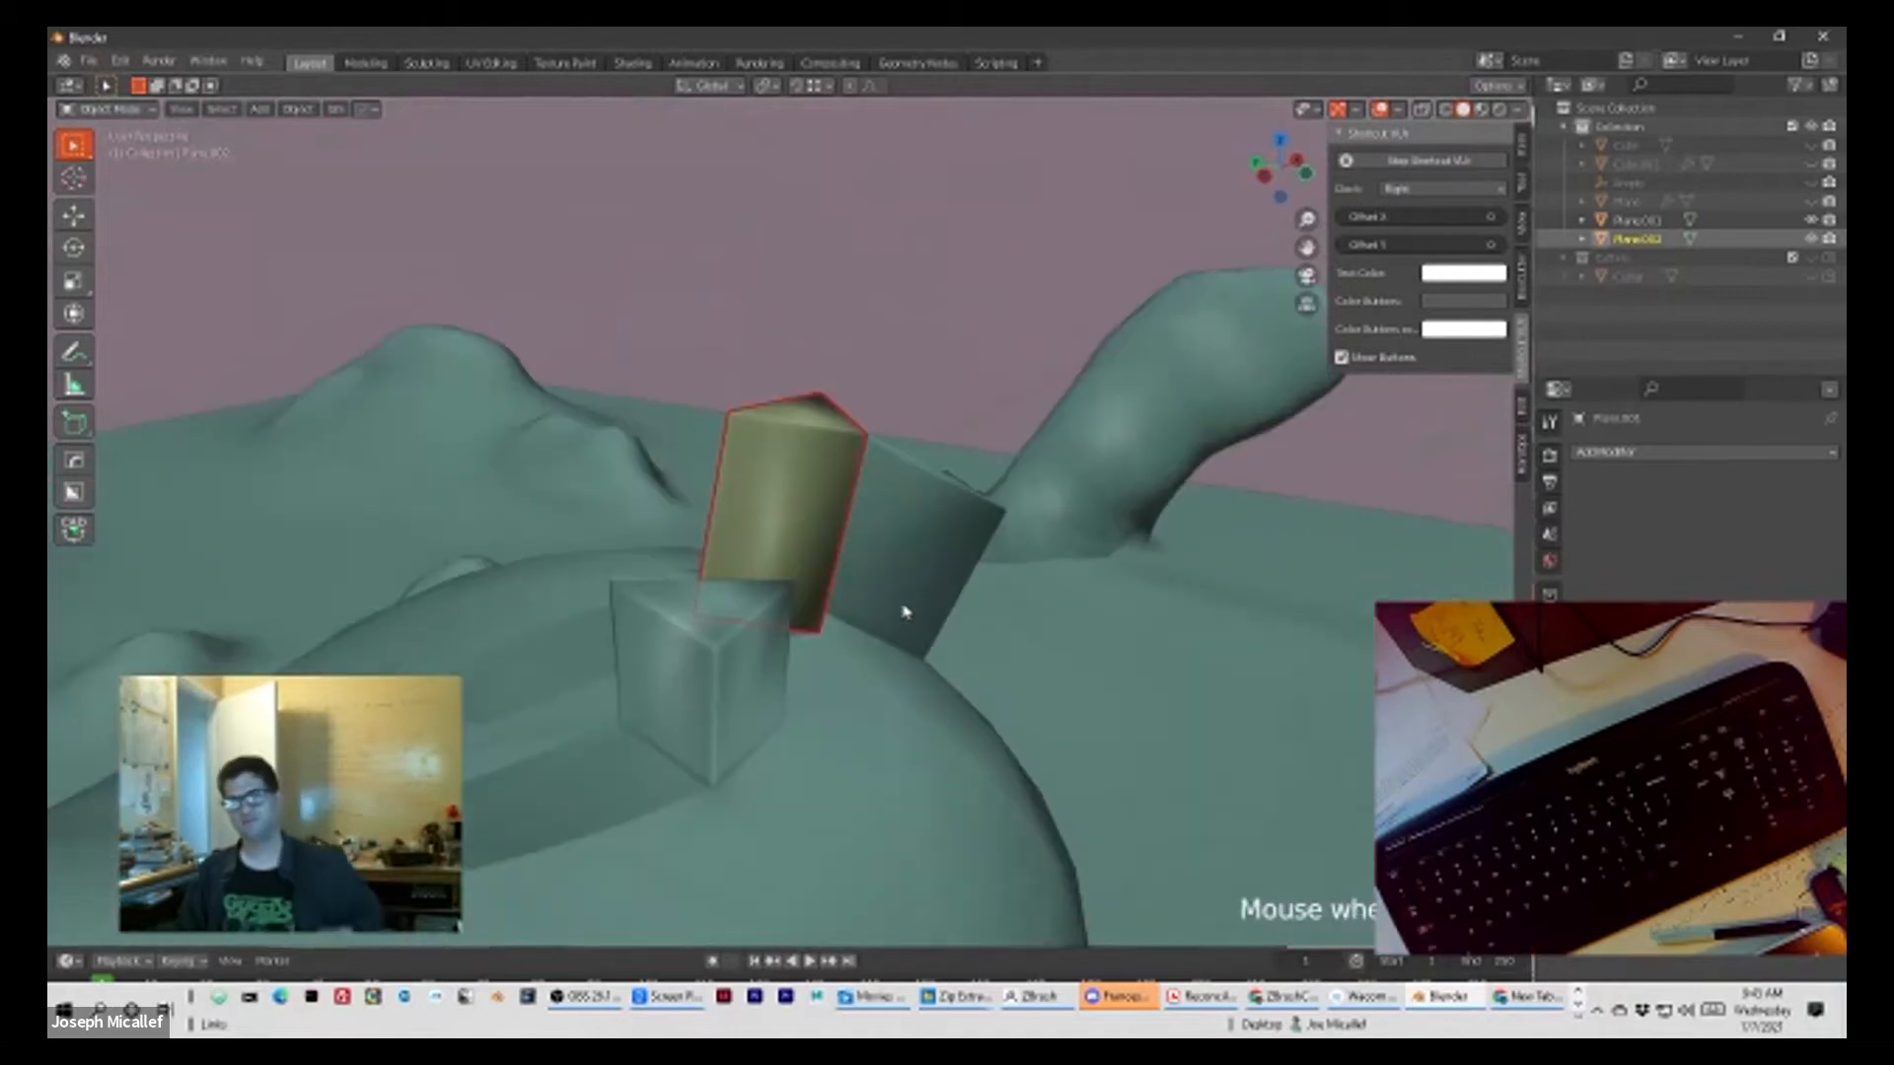
scroll(934, 603, down, 5)
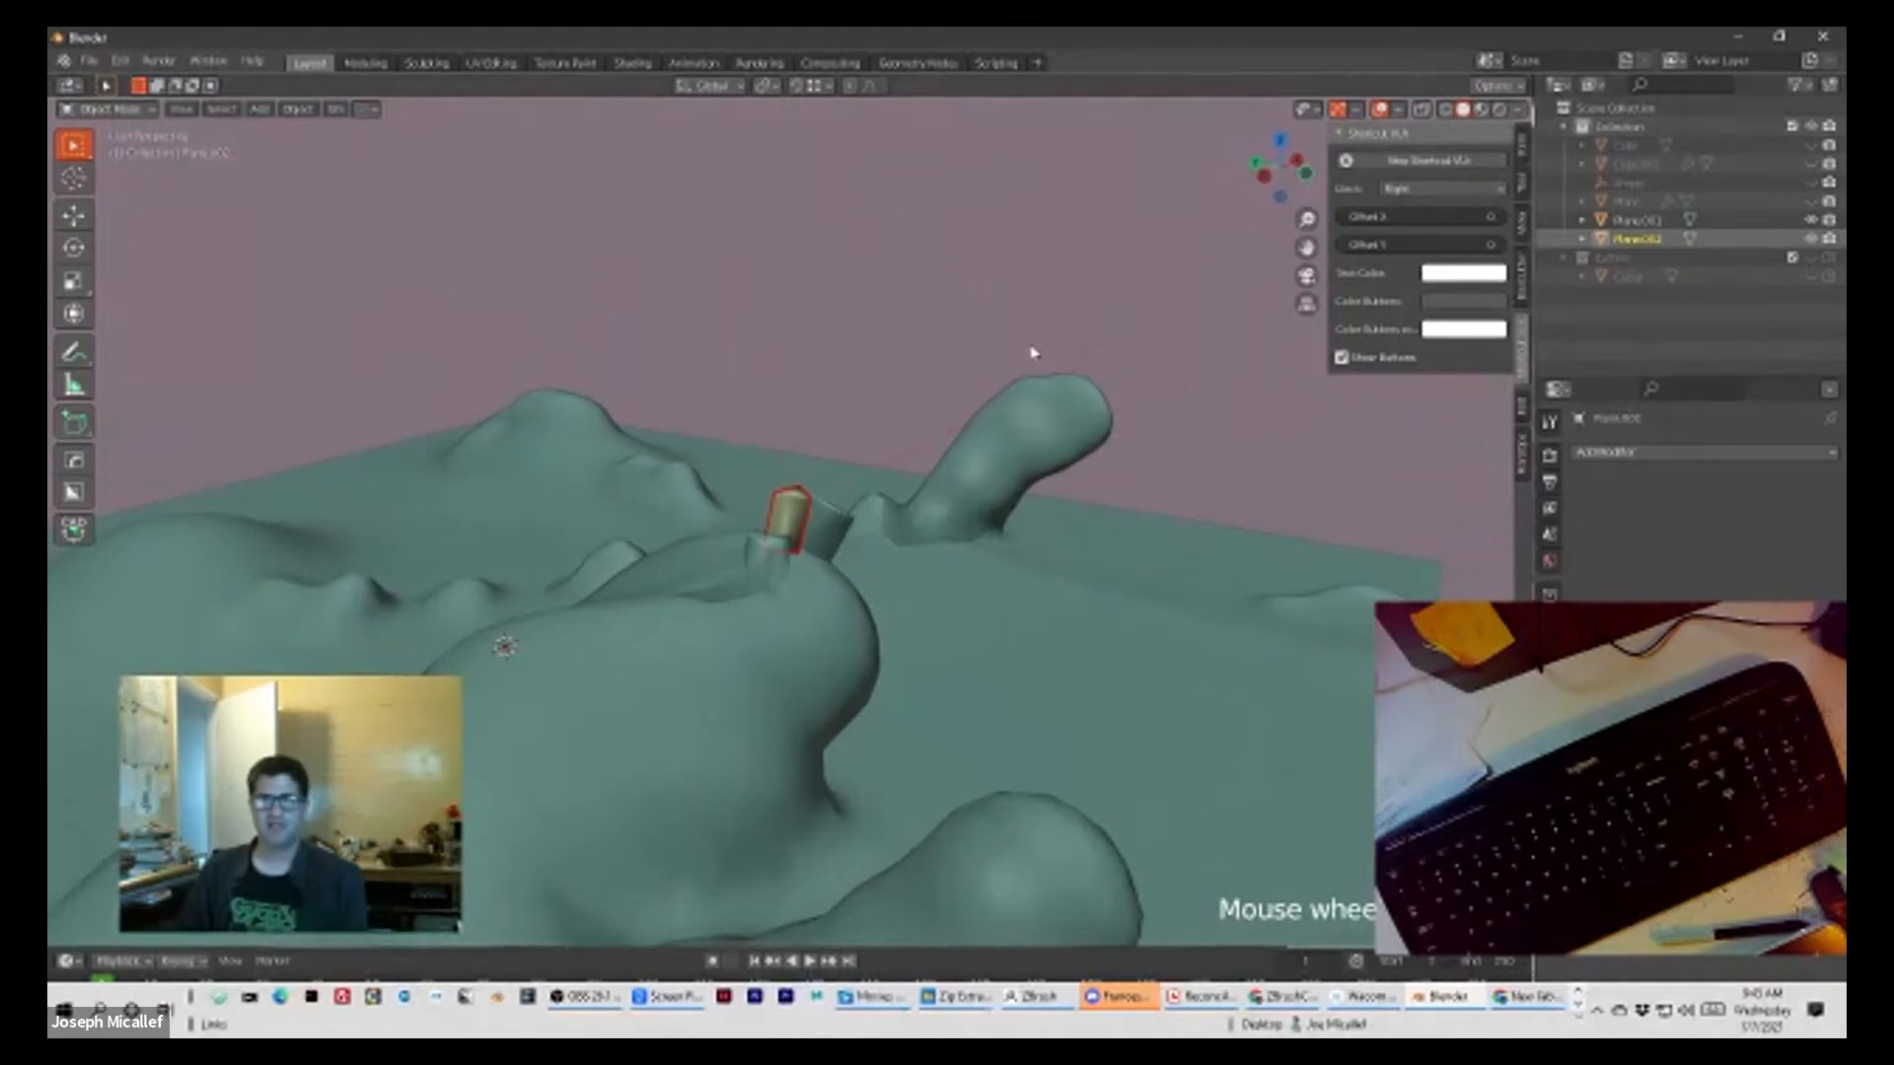
scroll(1035, 596, up, 2)
middle_drag(1035, 596, 883, 501)
scroll(972, 520, up, 6)
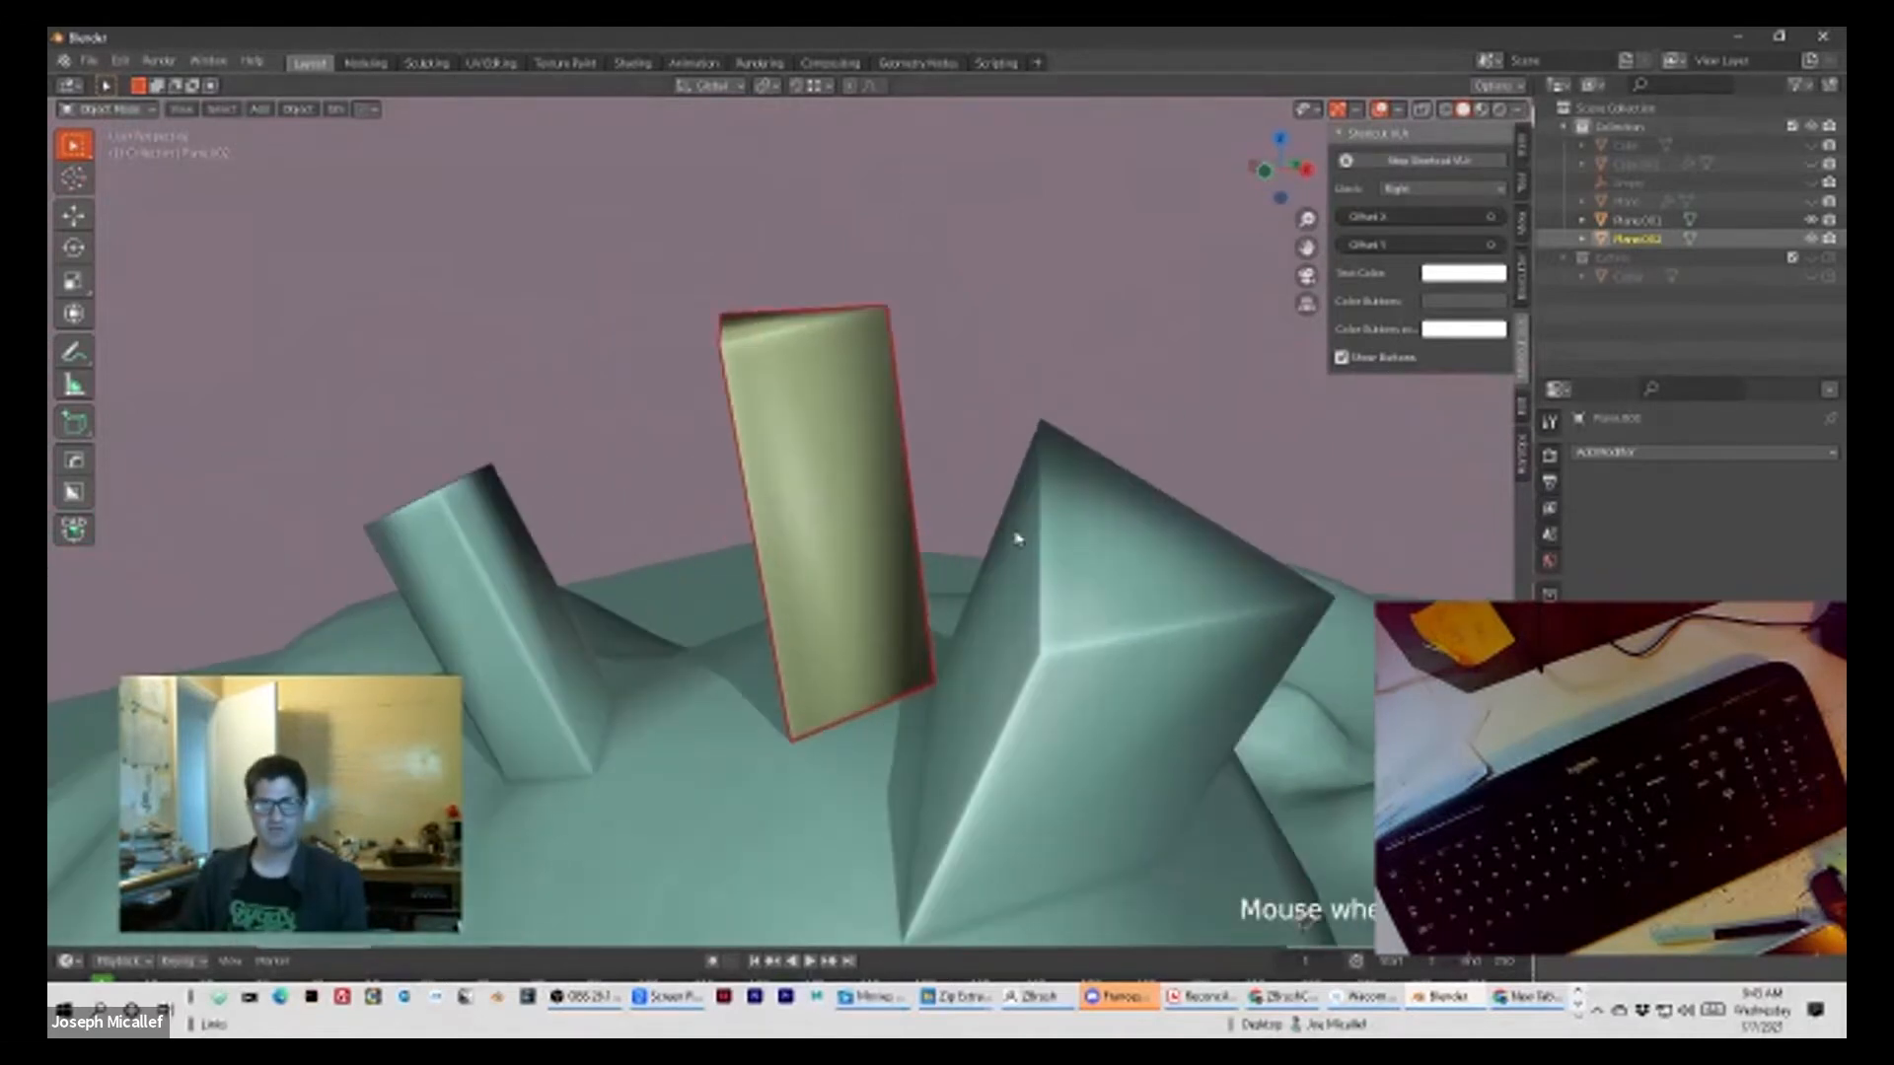
middle_drag(951, 323, 1032, 461)
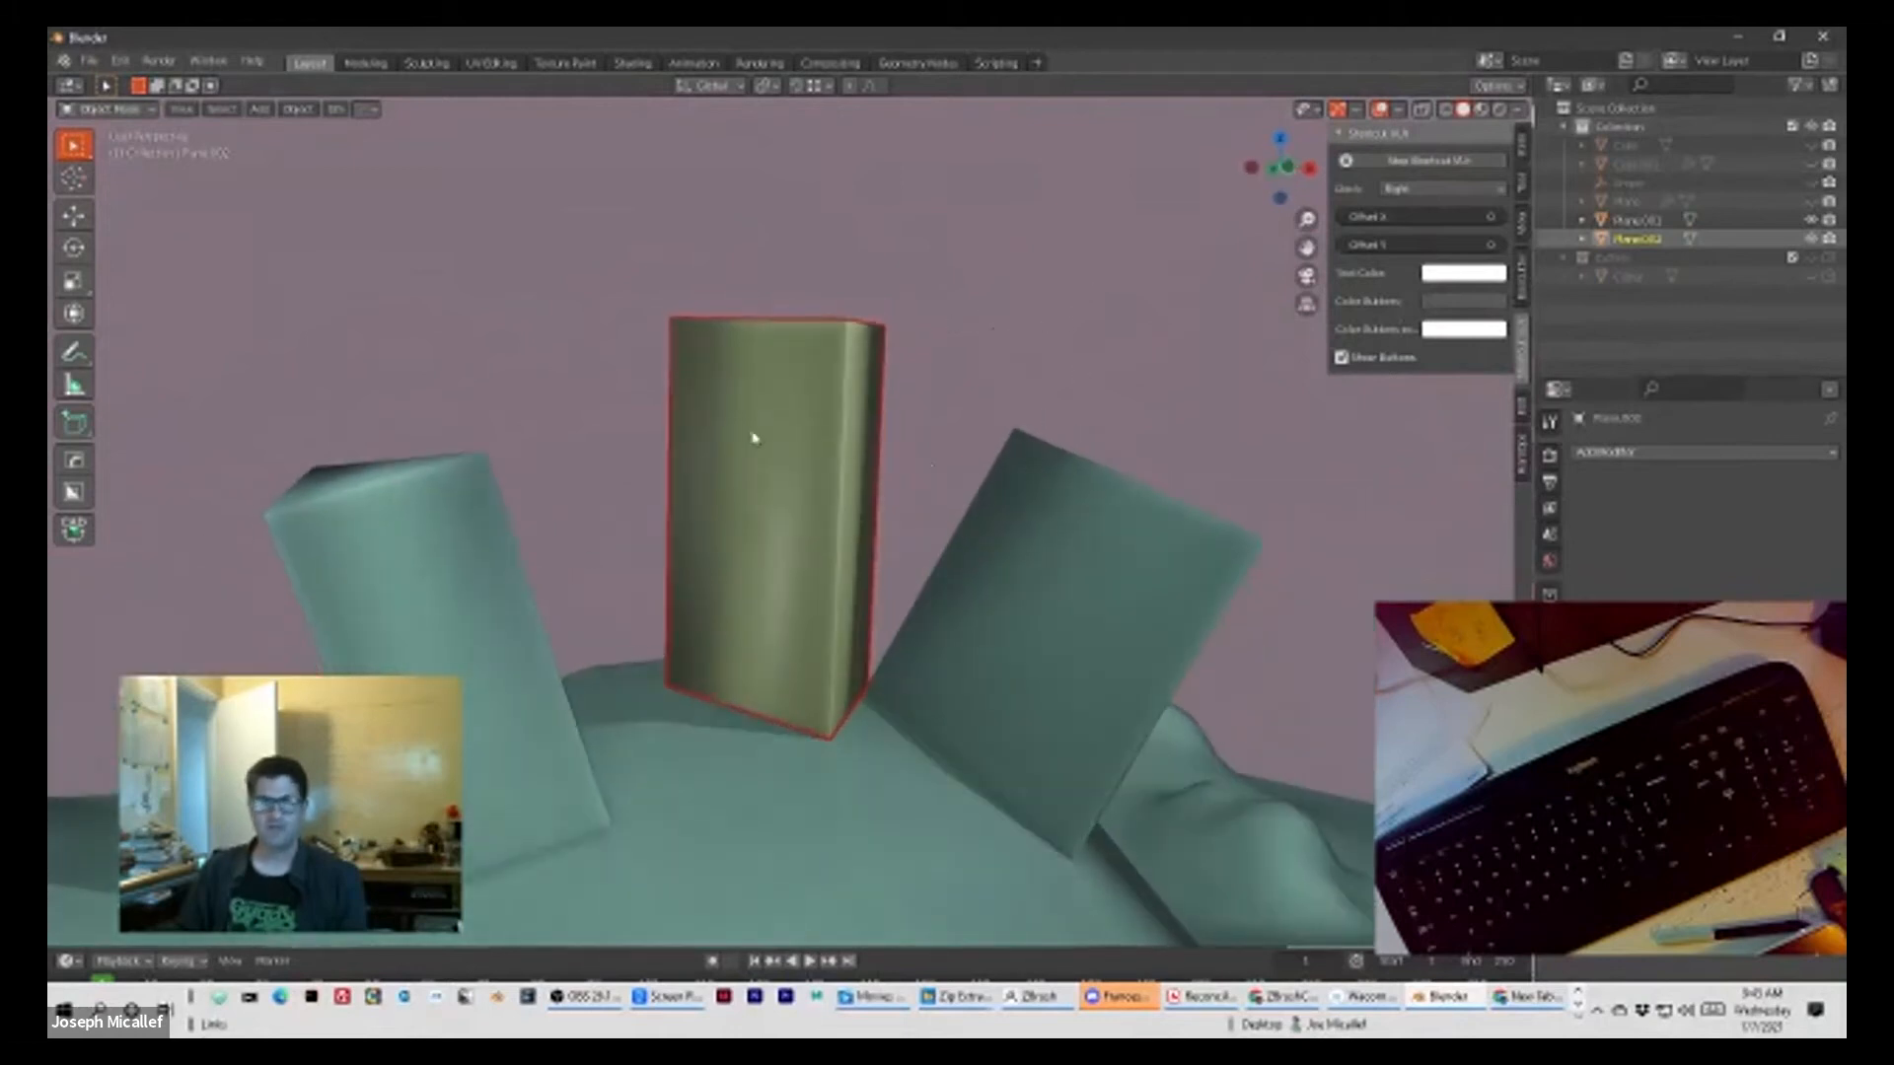
scroll(982, 449, down, 6)
scroll(964, 459, up, 6)
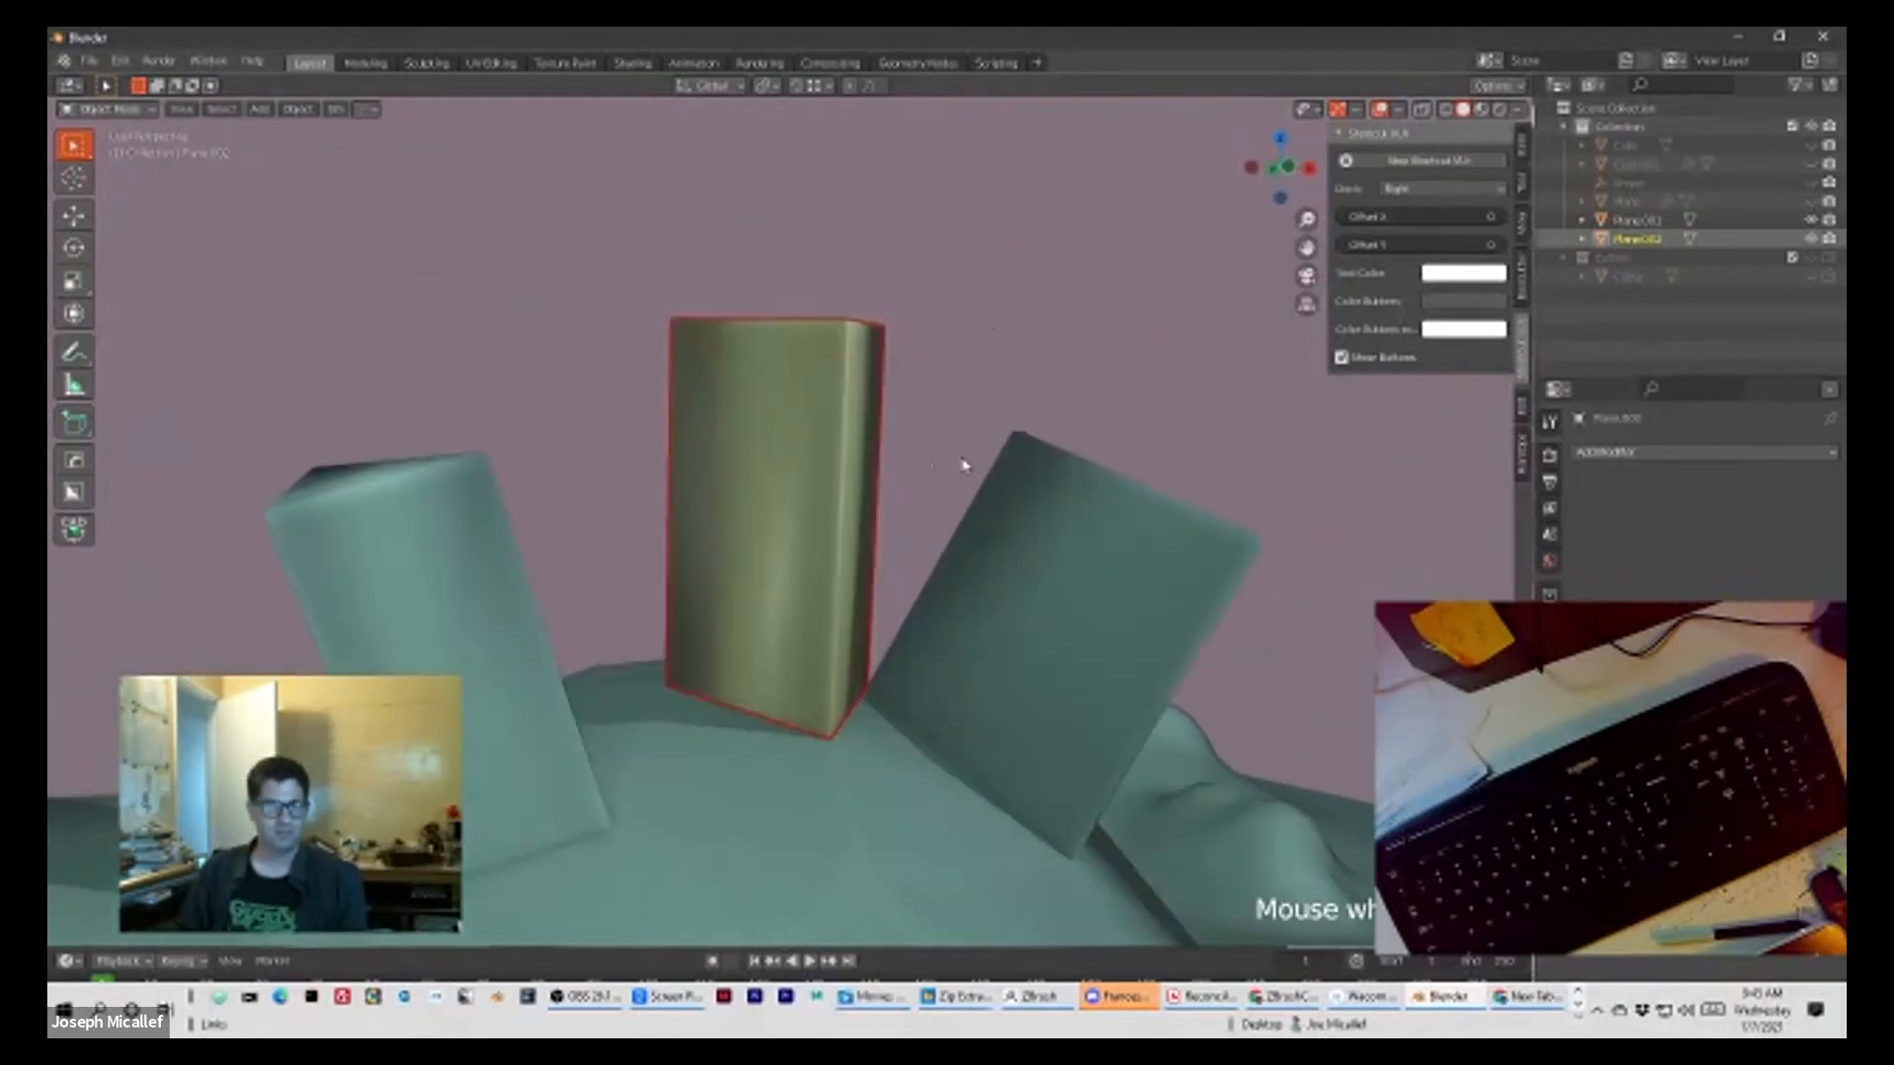
Step: Compare the landscape and the separated column by selecting each in turn and viewing them from different distances
middle_drag(727, 592, 778, 619)
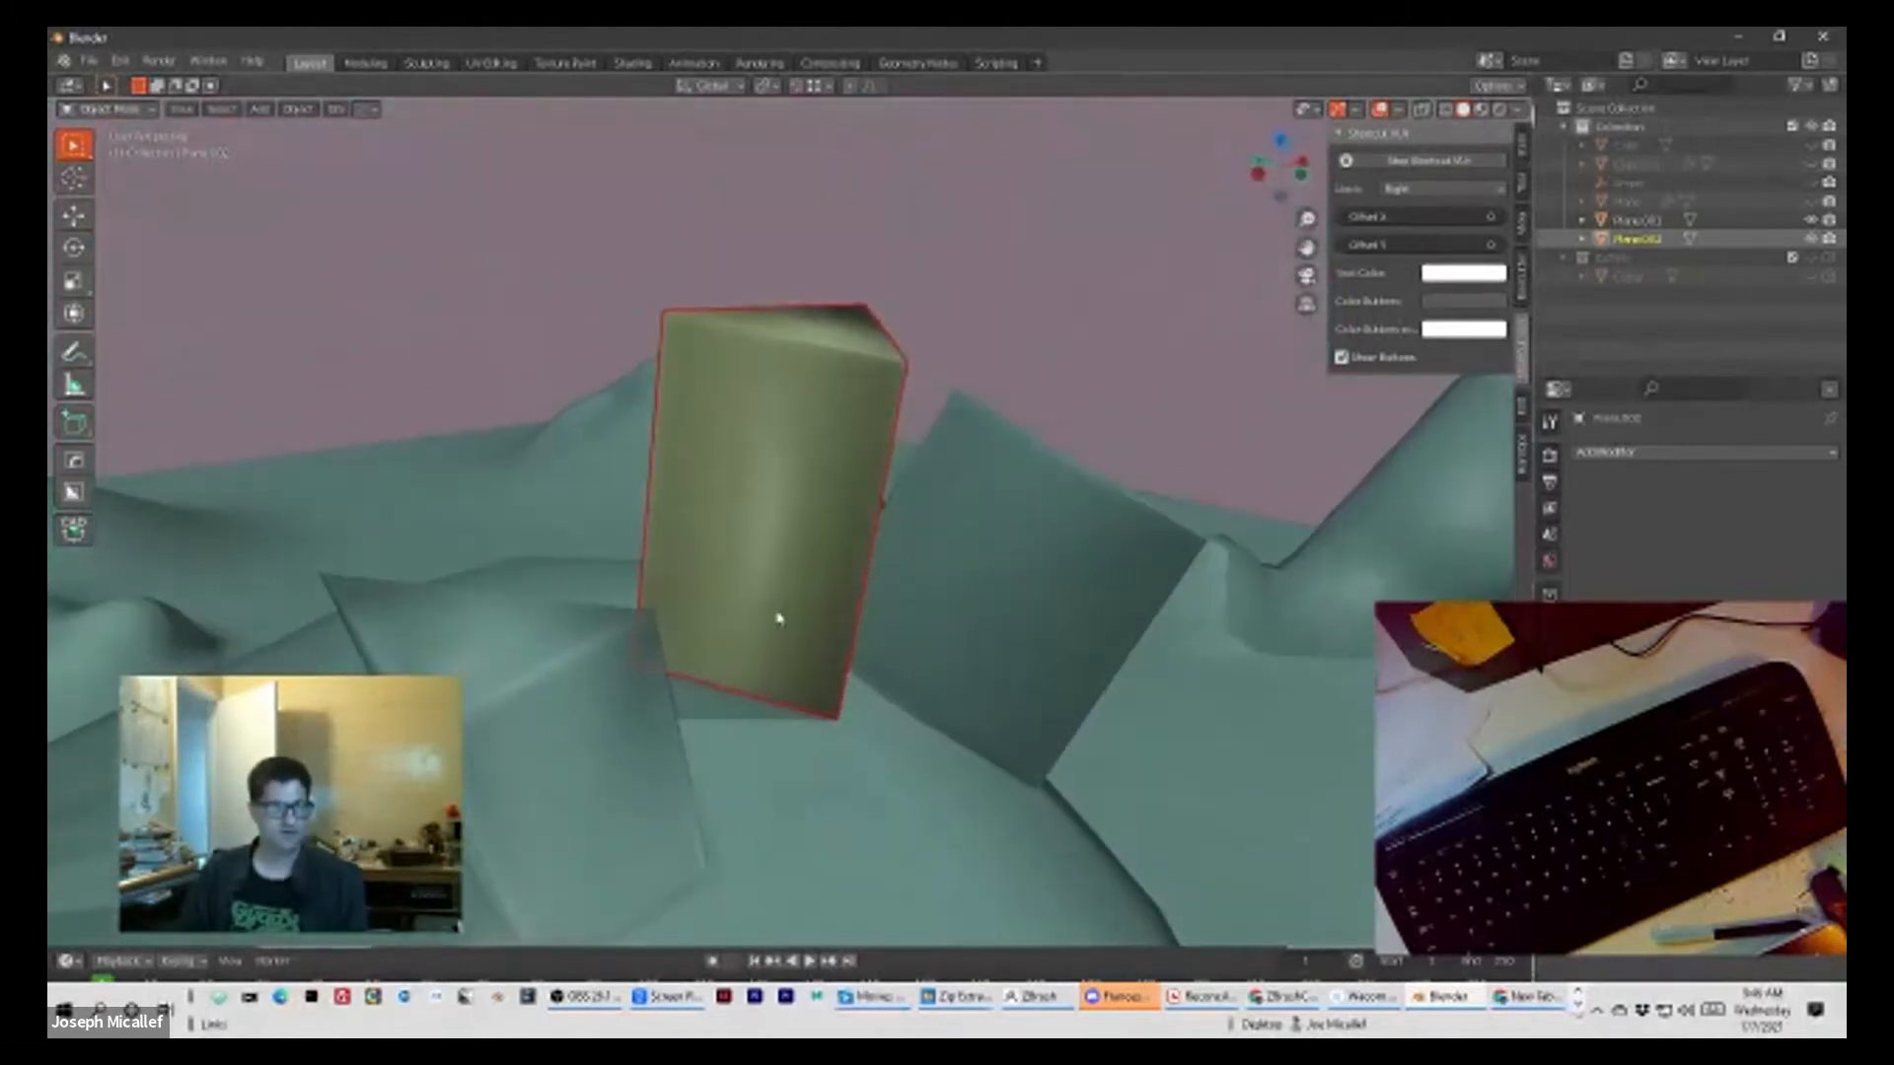
scroll(807, 546, up, 2)
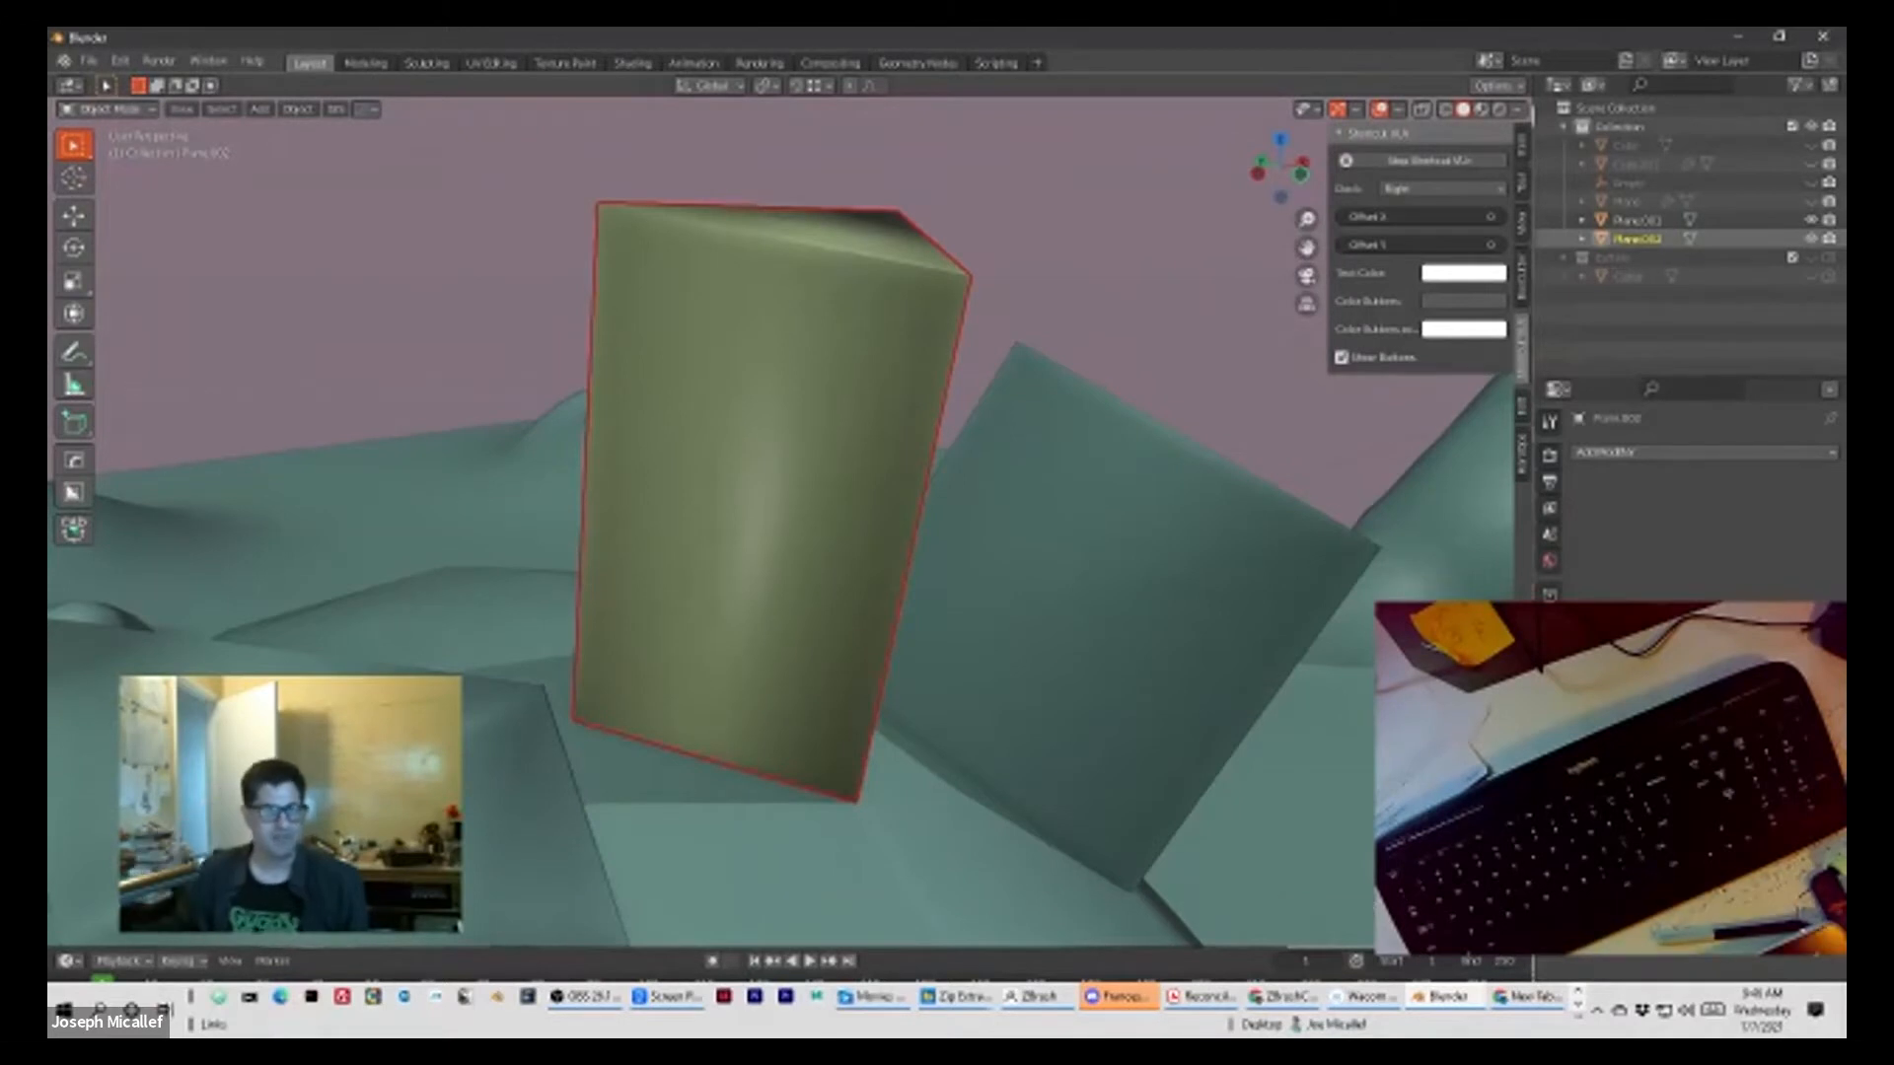
click(533, 754)
scroll(532, 754, down, 1)
click(772, 395)
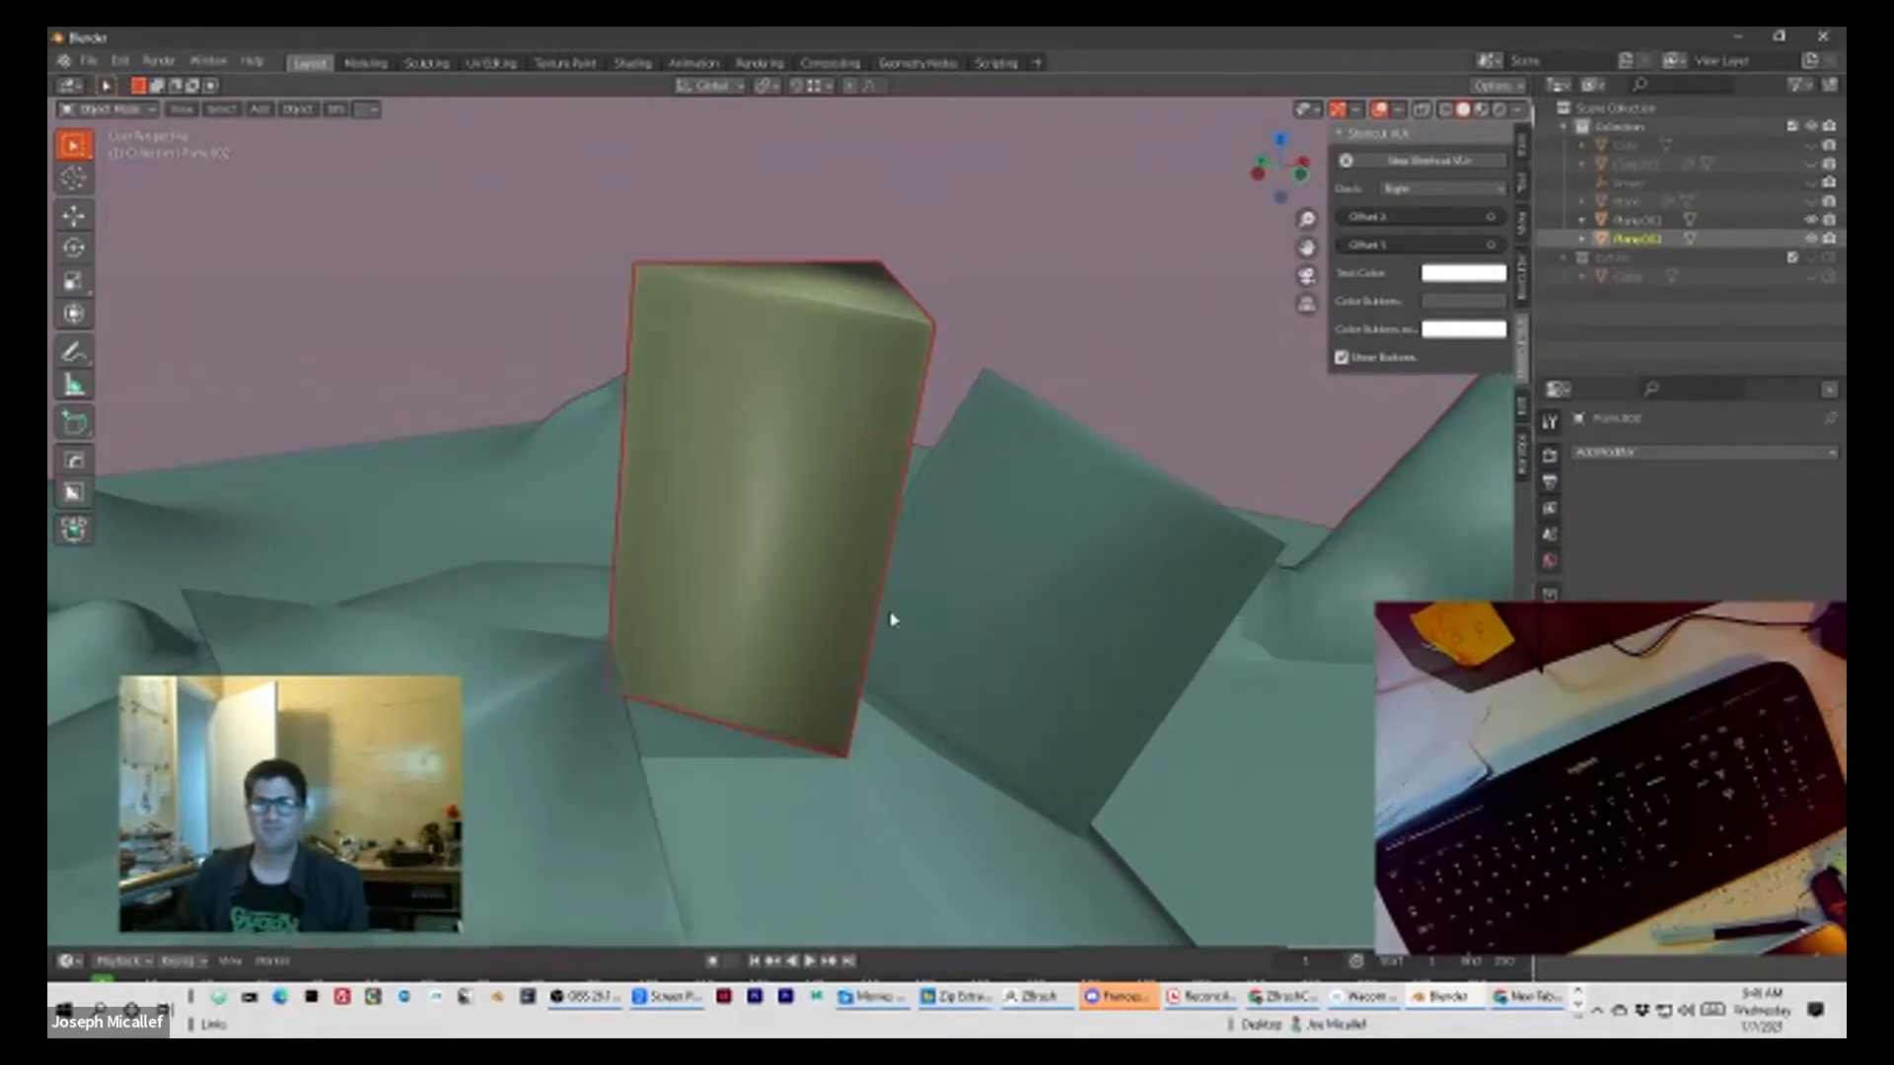
click(584, 777)
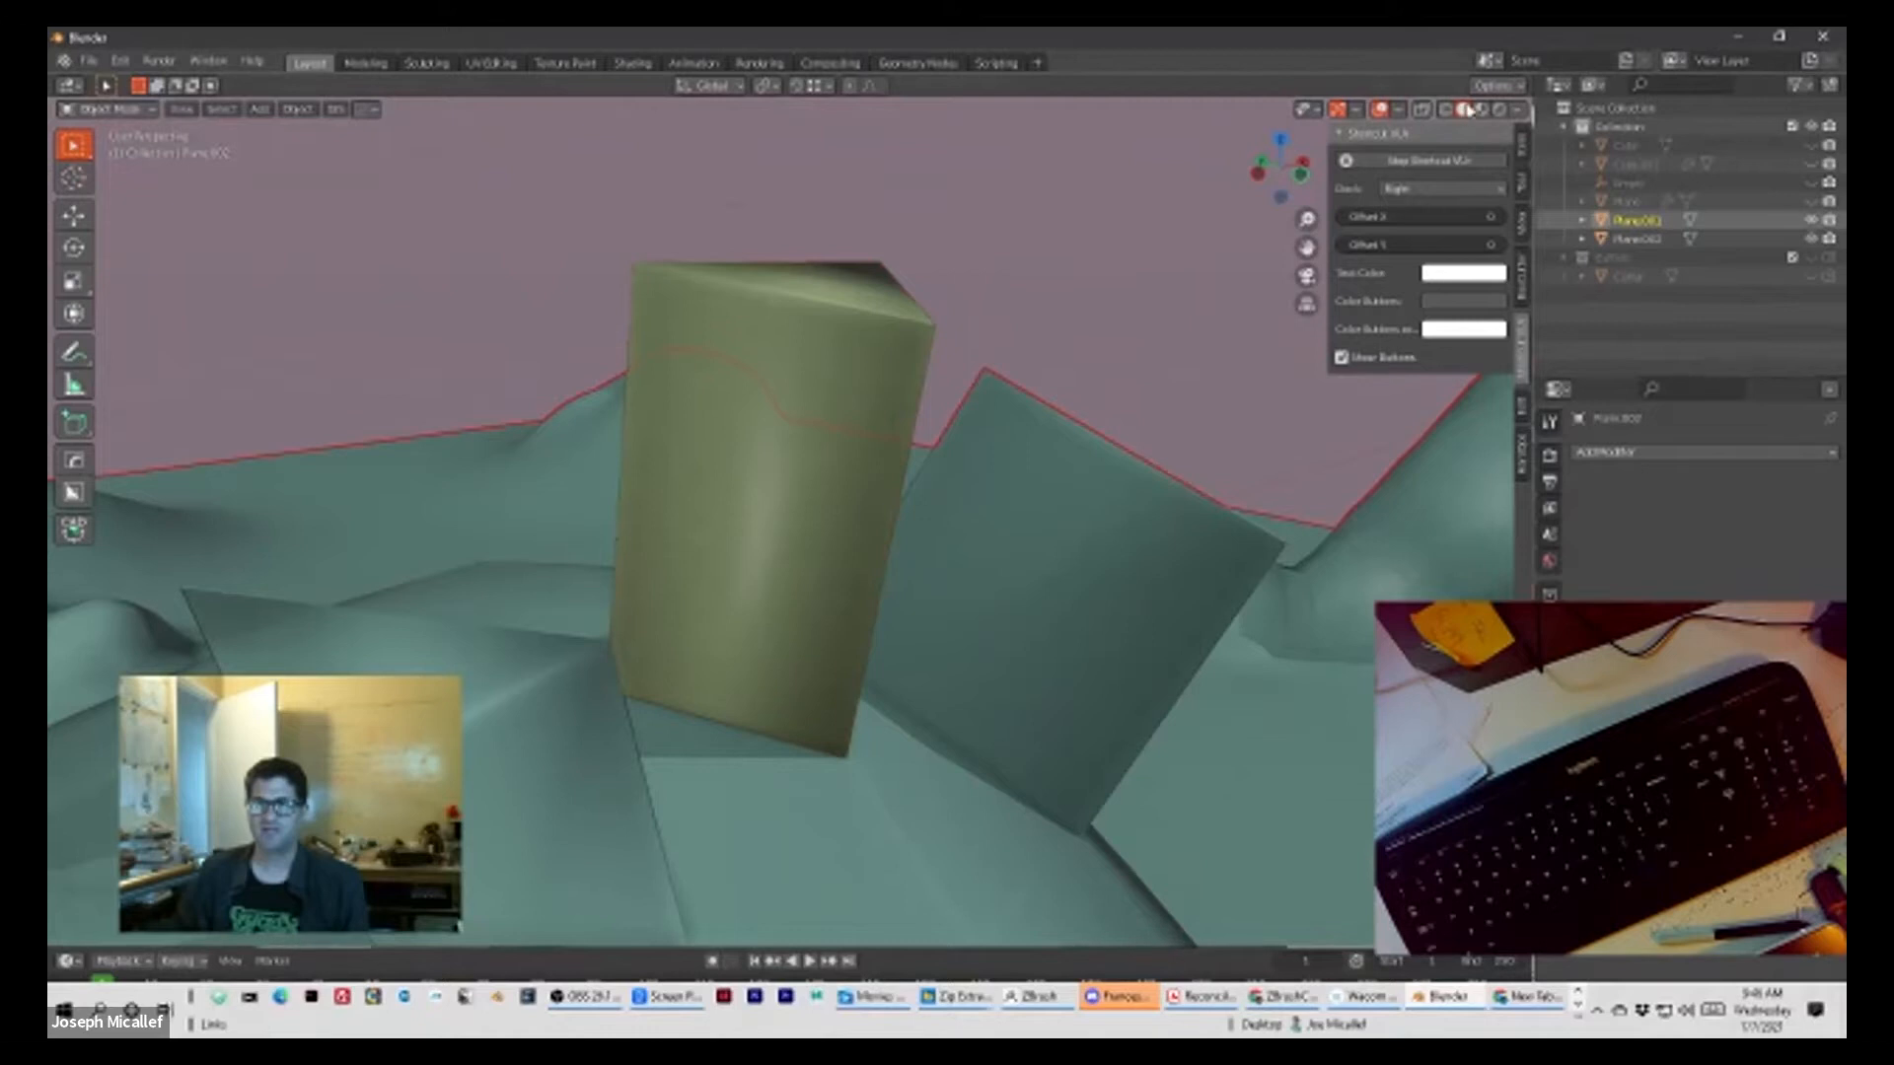
click(1518, 110)
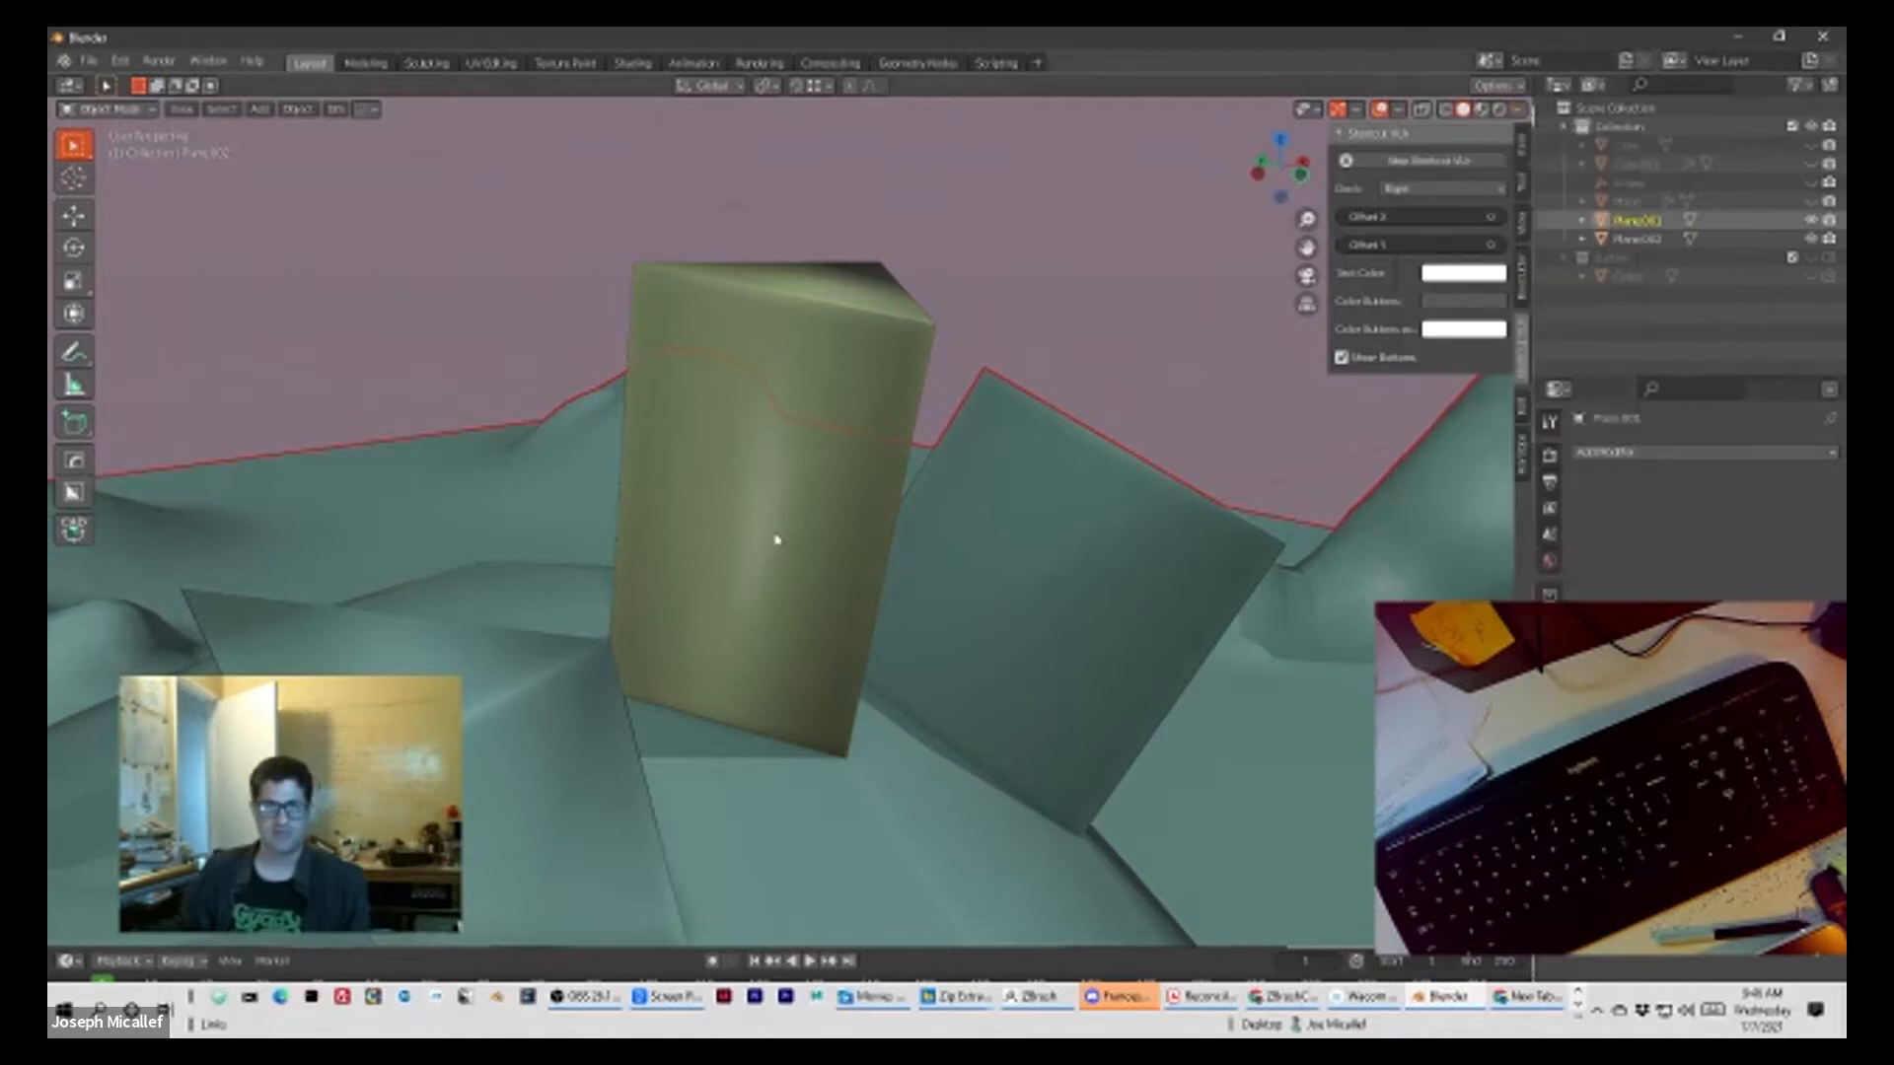
click(813, 437)
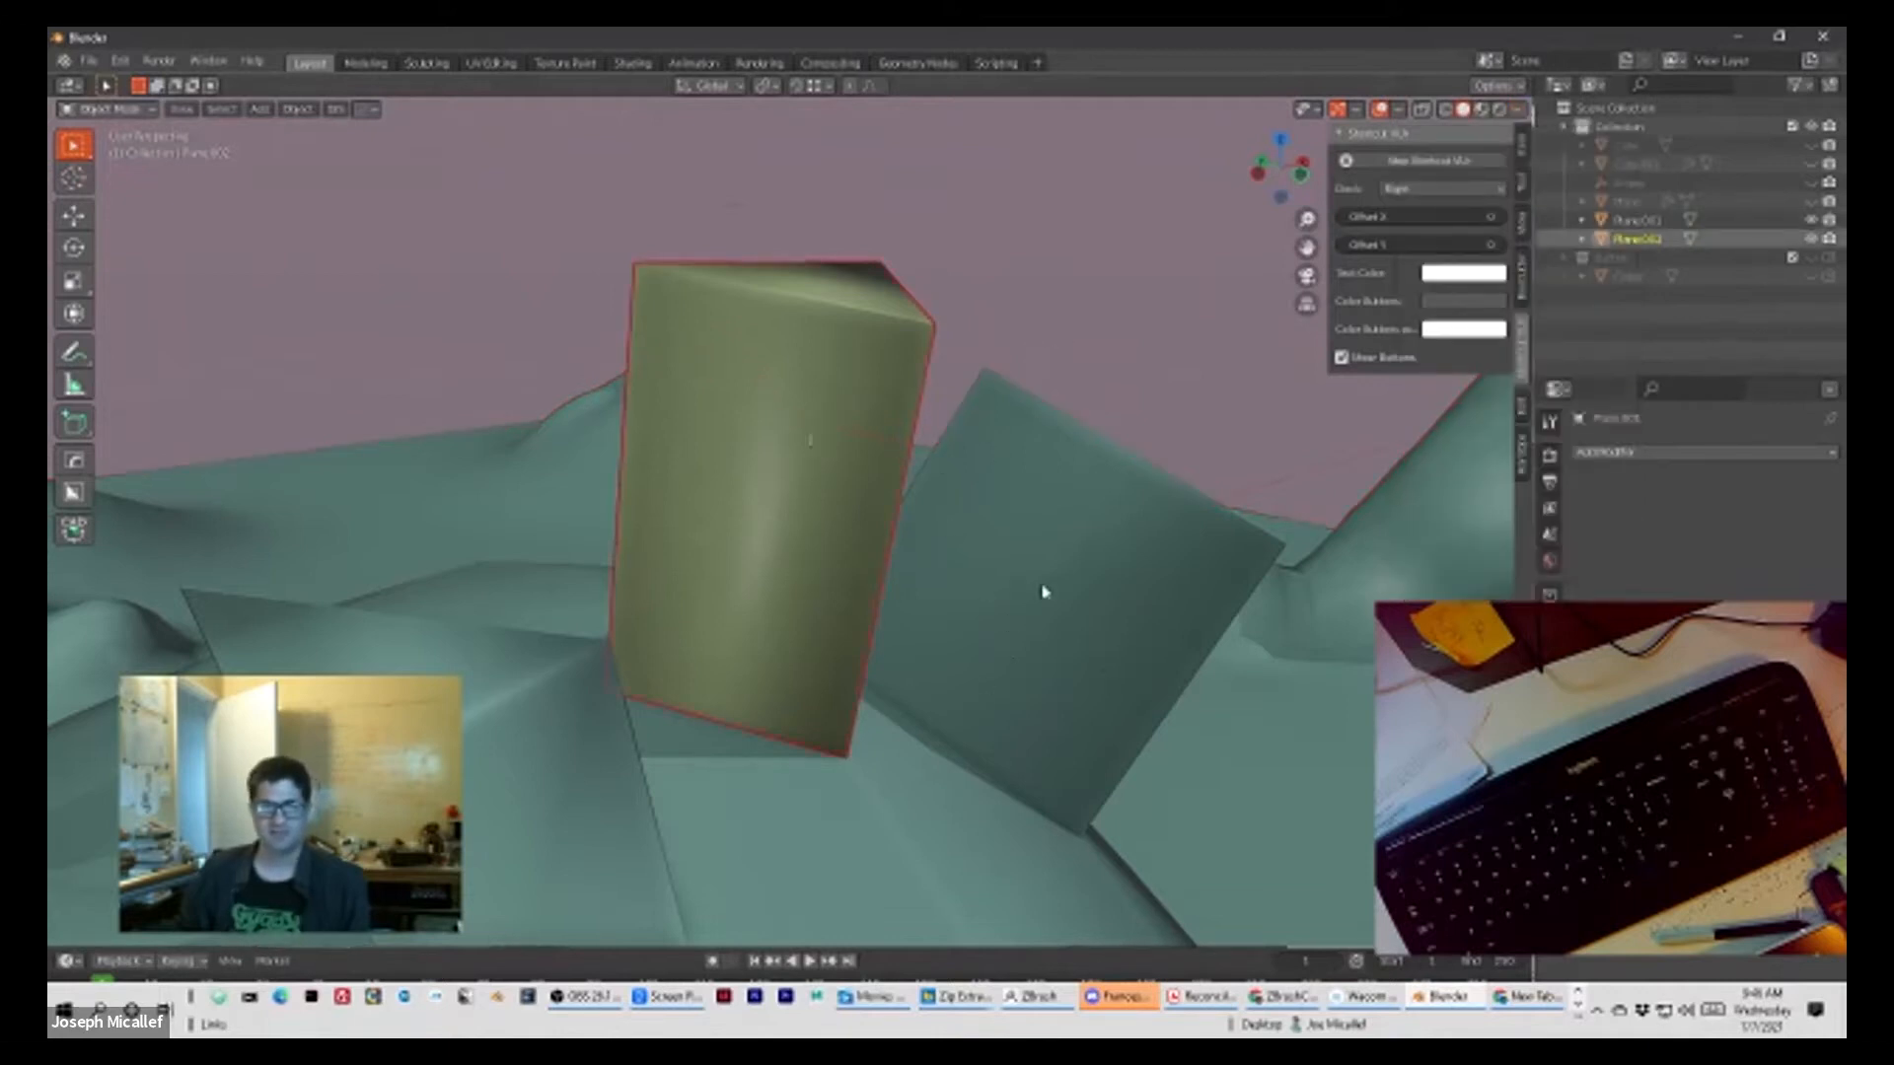
scroll(973, 576, down, 8)
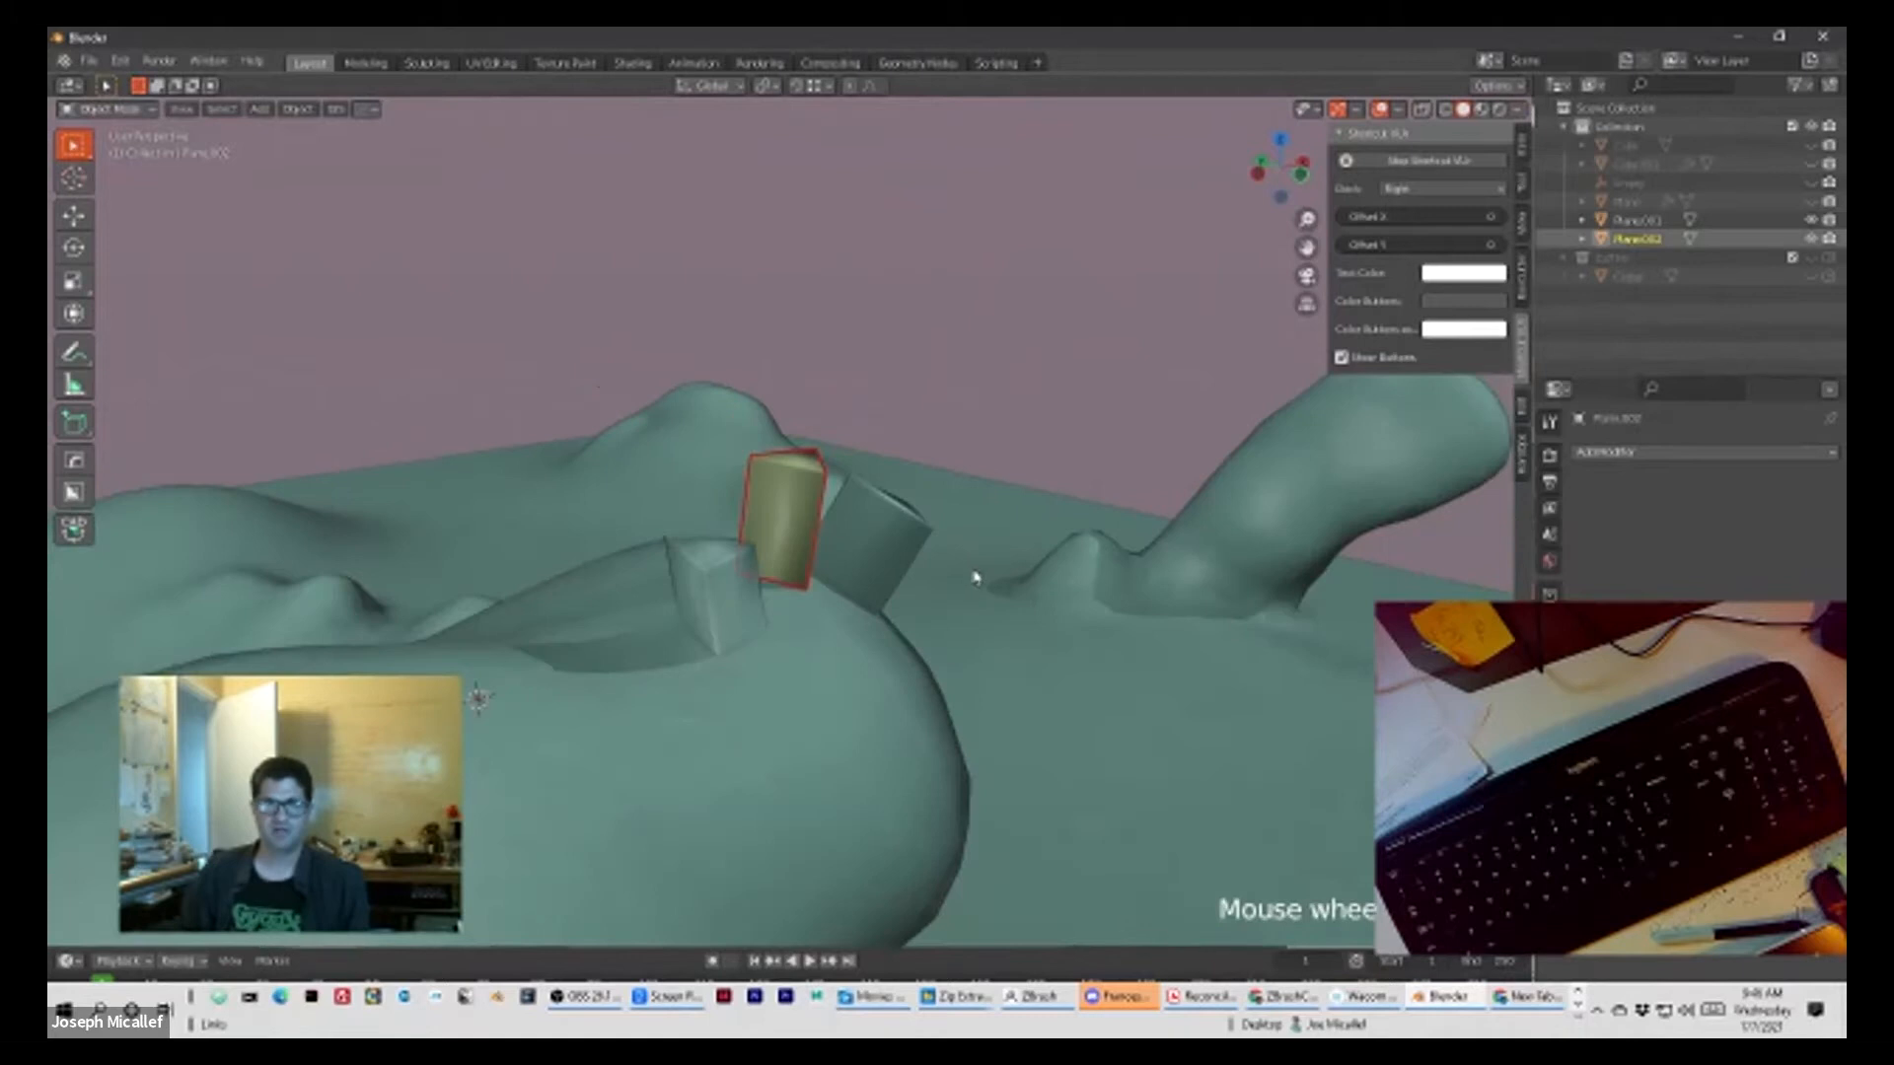
scroll(972, 576, up, 2)
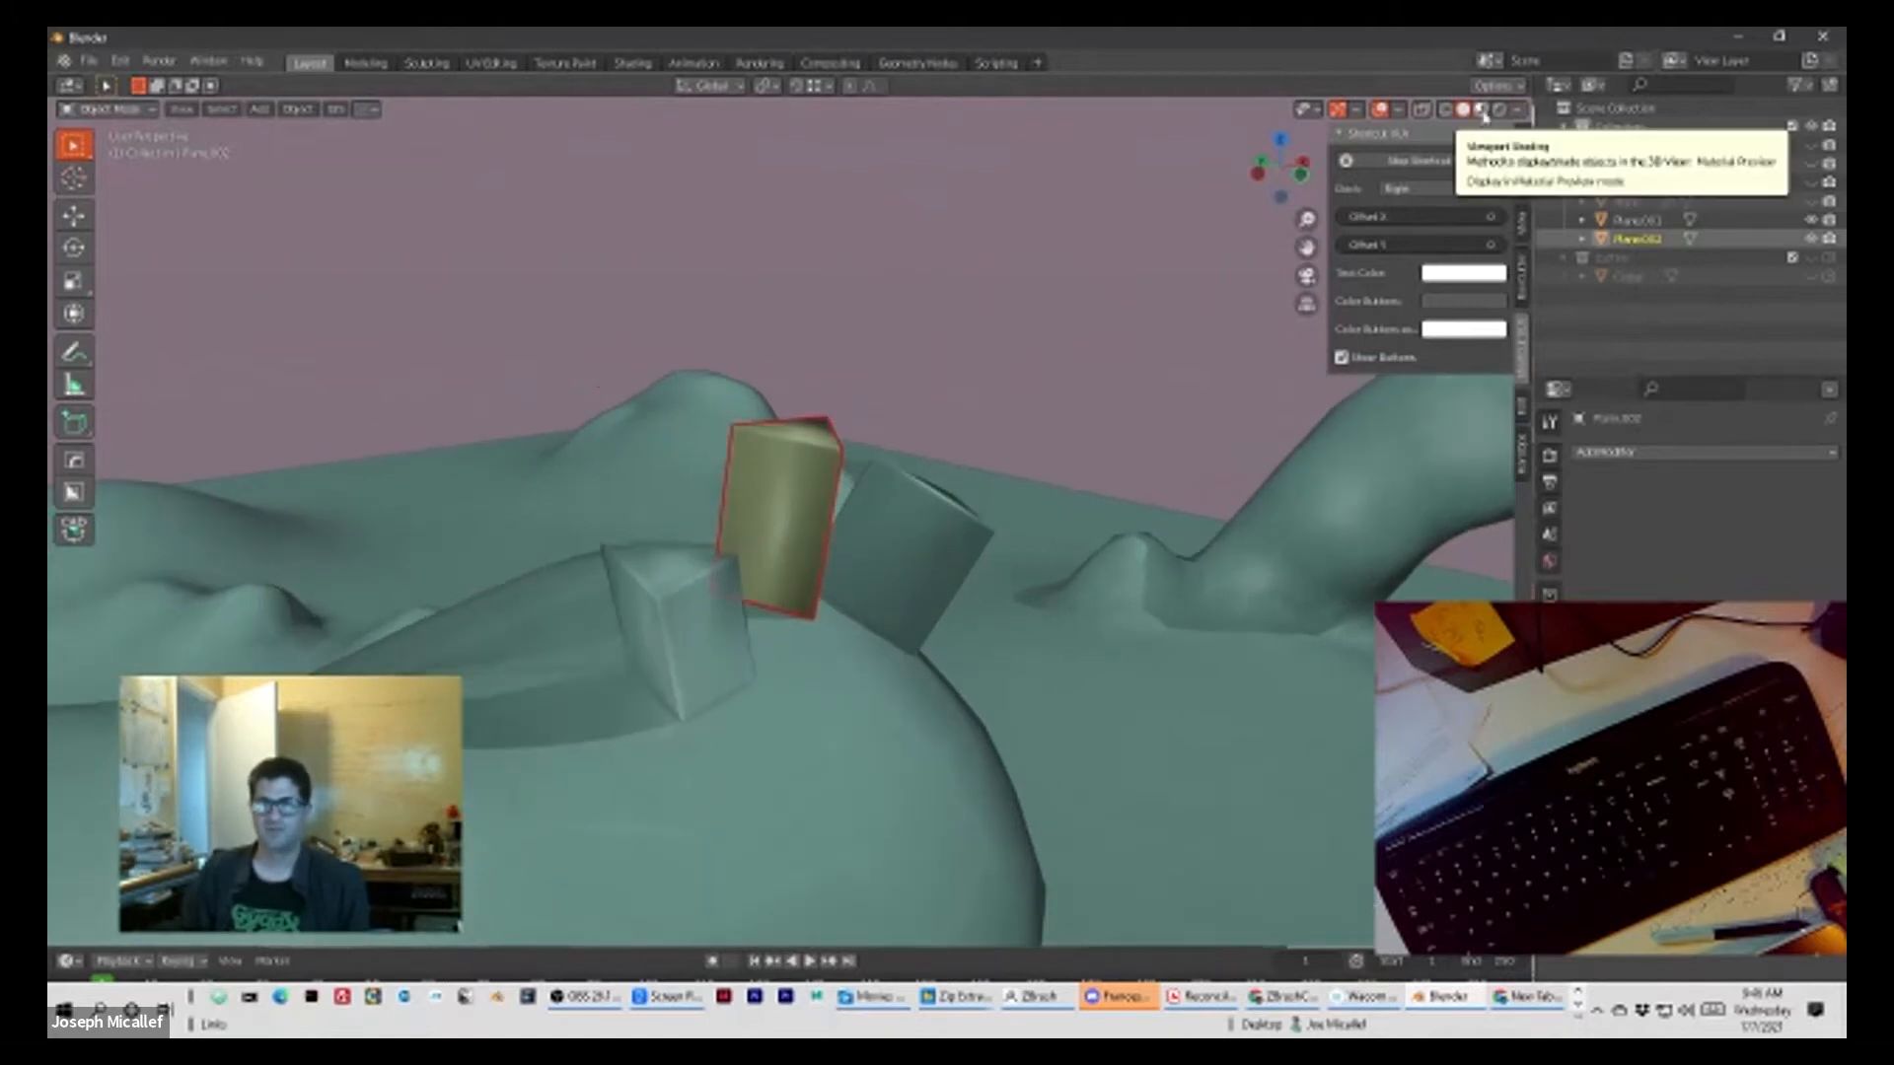
Step: Preview the scene in Material Preview shading and return to Solid shading
click(1482, 110)
scroll(786, 538, down, 2)
middle_drag(947, 505, 896, 479)
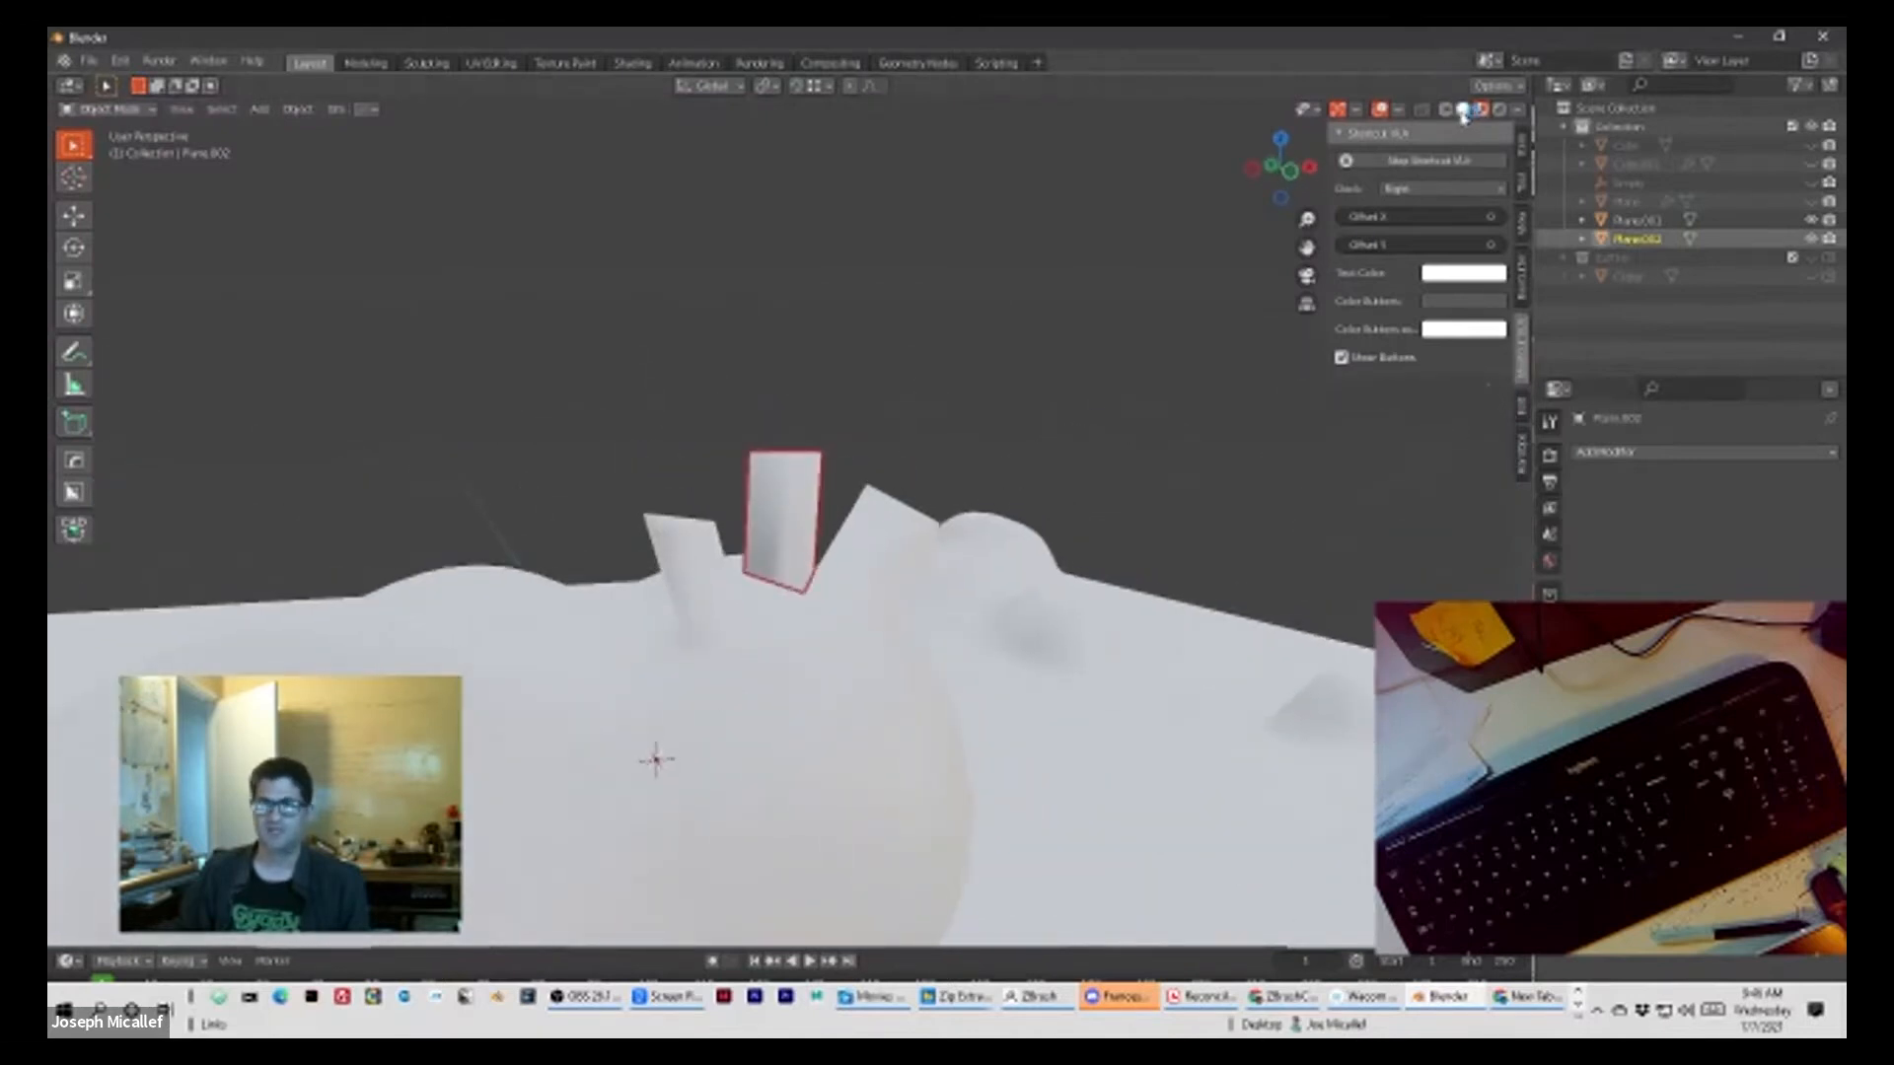
click(1463, 113)
scroll(844, 598, up, 3)
mouse_move(882, 612)
middle_down()
mouse_move(503, 564)
mouse_move(956, 545)
mouse_move(934, 604)
mouse_move(866, 562)
middle_up()
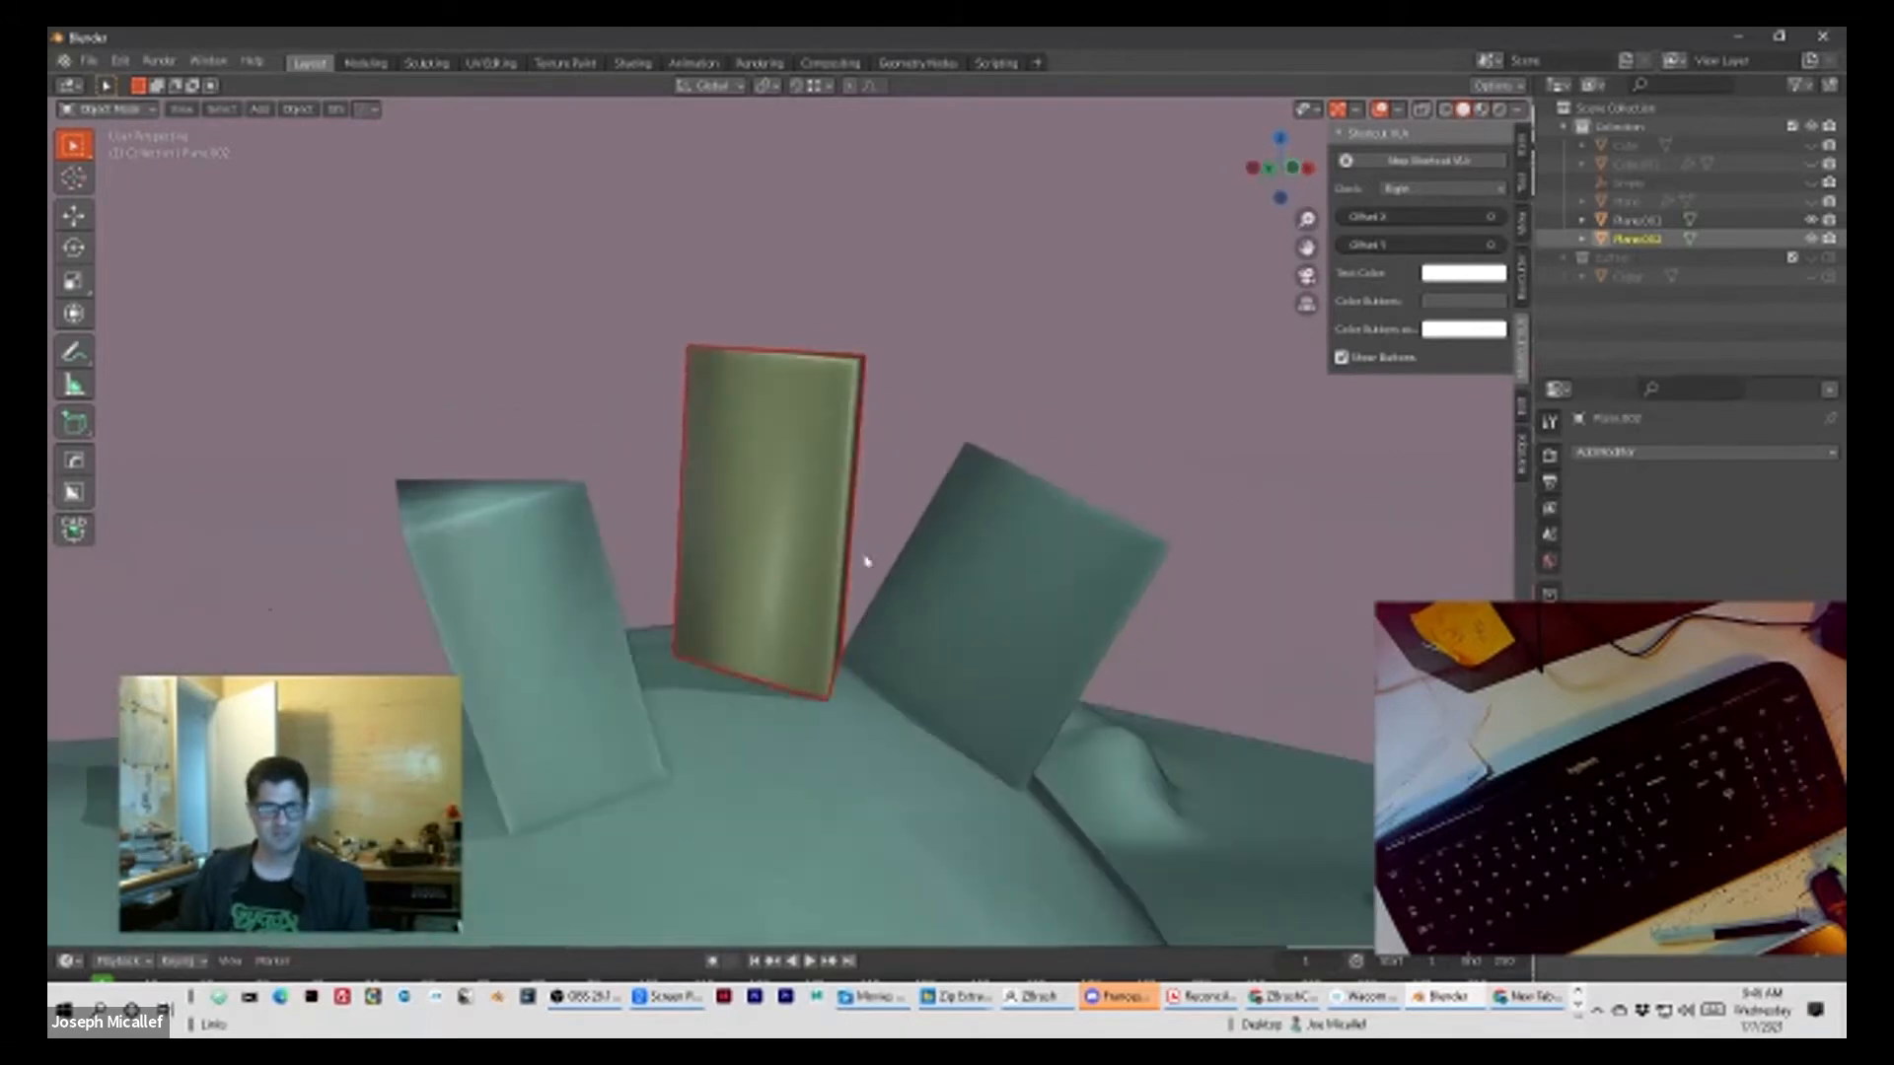
Step: Enter Edit Mode on the separated column and add a horizontal loop cut near its upper end
key(Tab)
middle_drag(801, 493, 868, 416)
scroll(827, 423, up, 2)
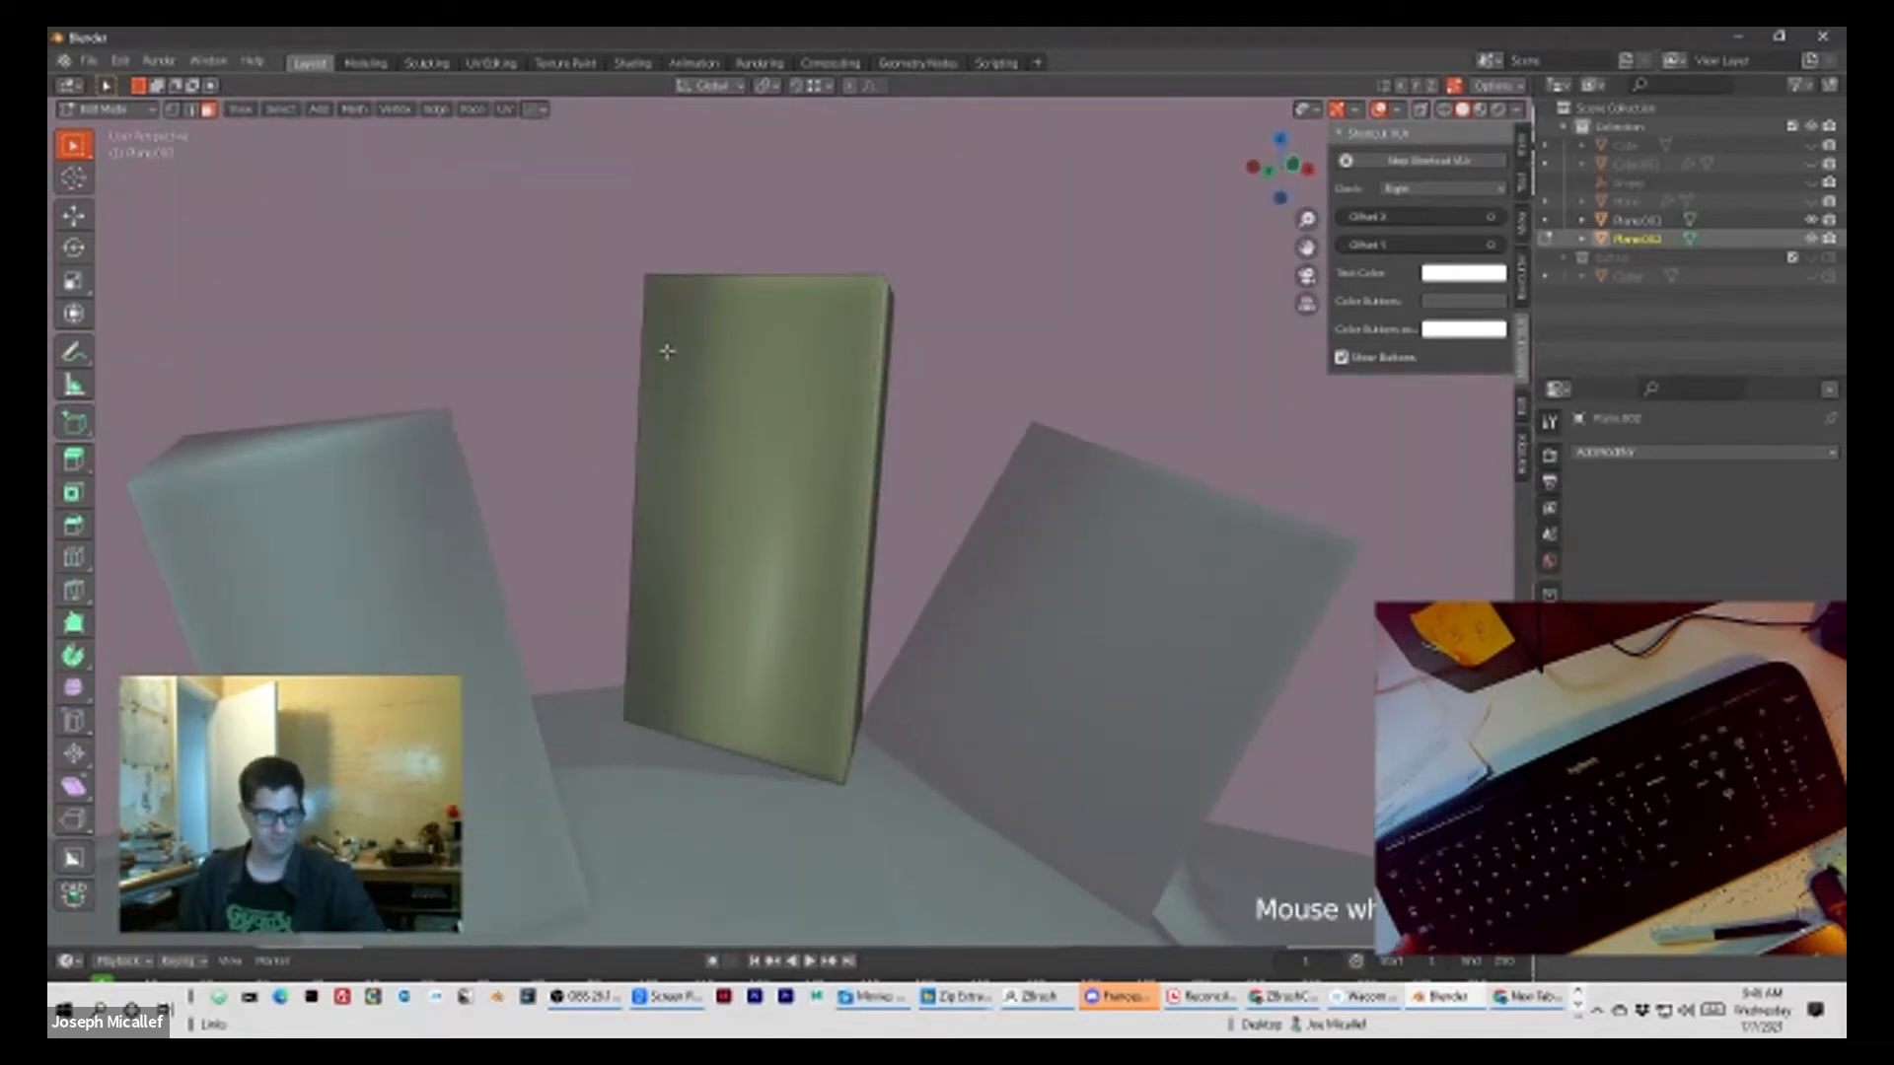
key(ctrl+r)
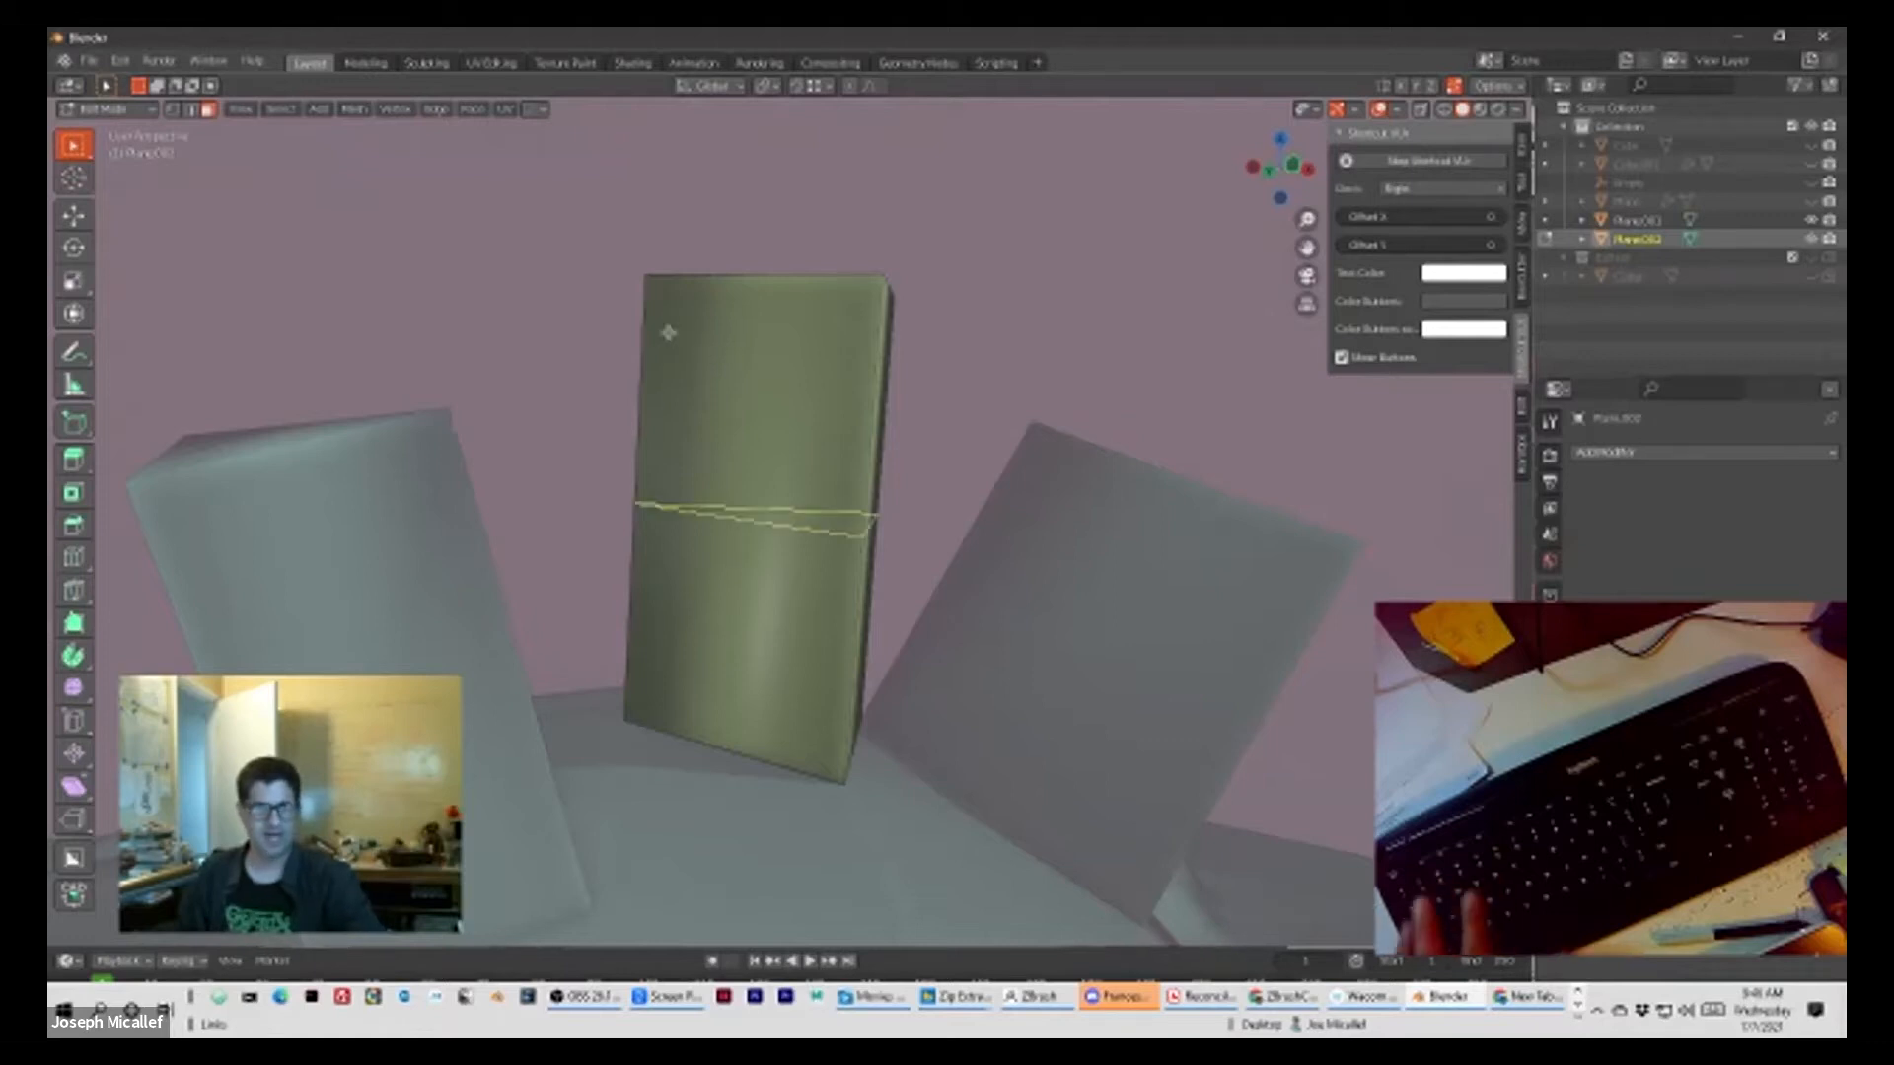
click(654, 388)
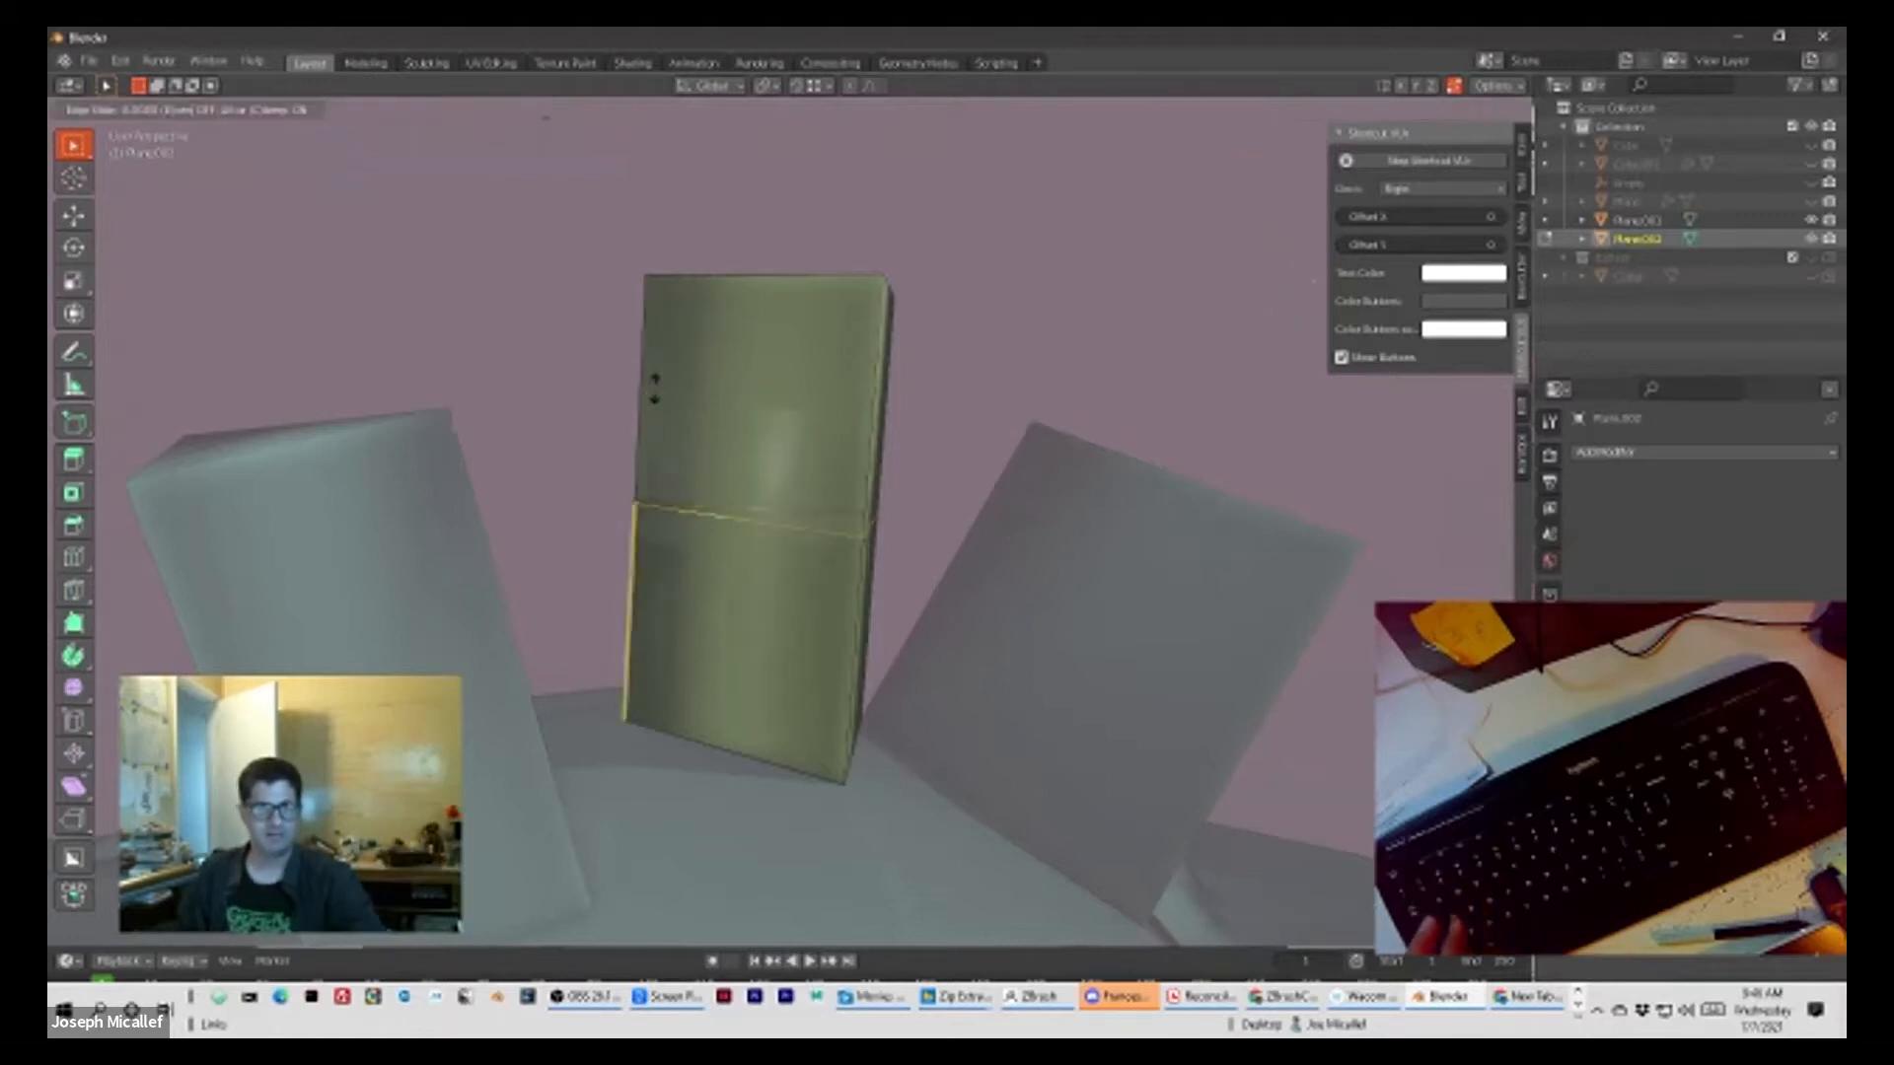
click(676, 224)
middle_drag(680, 237, 729, 333)
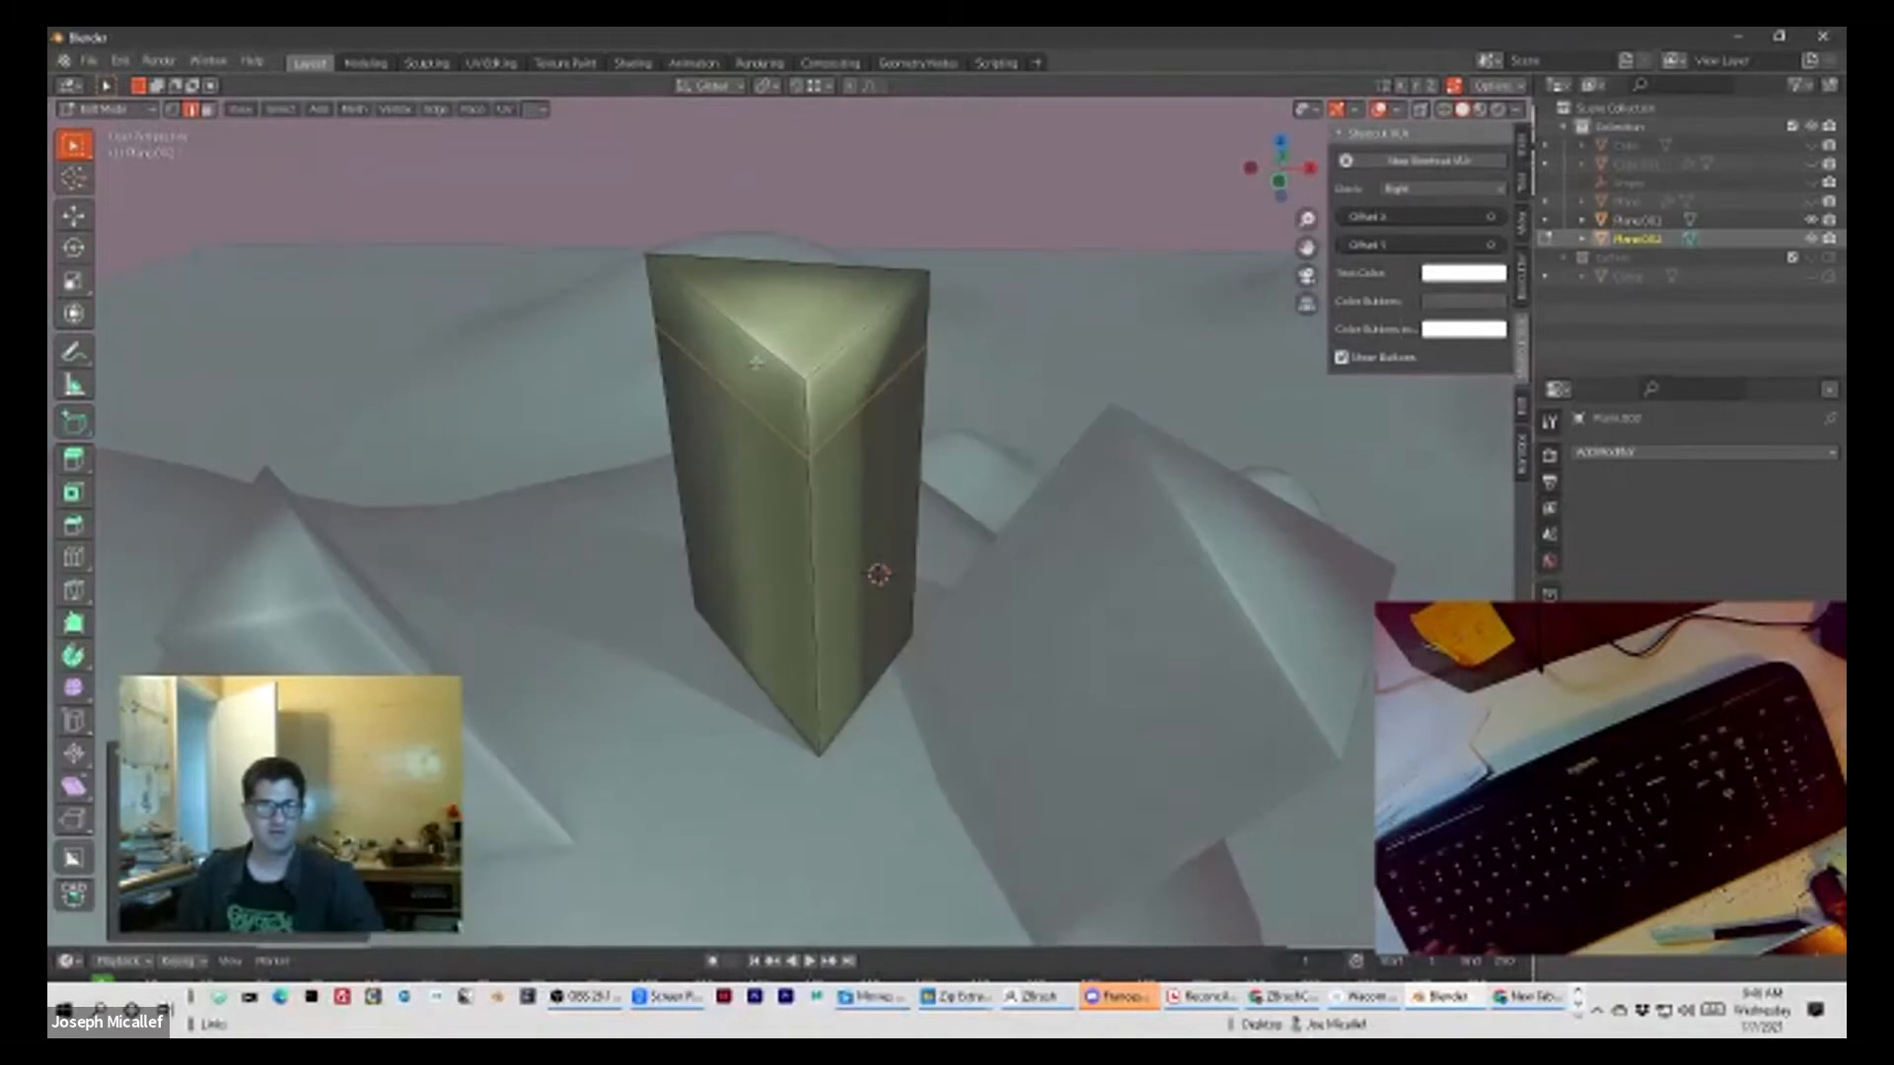
right_click(729, 332)
key(Escape)
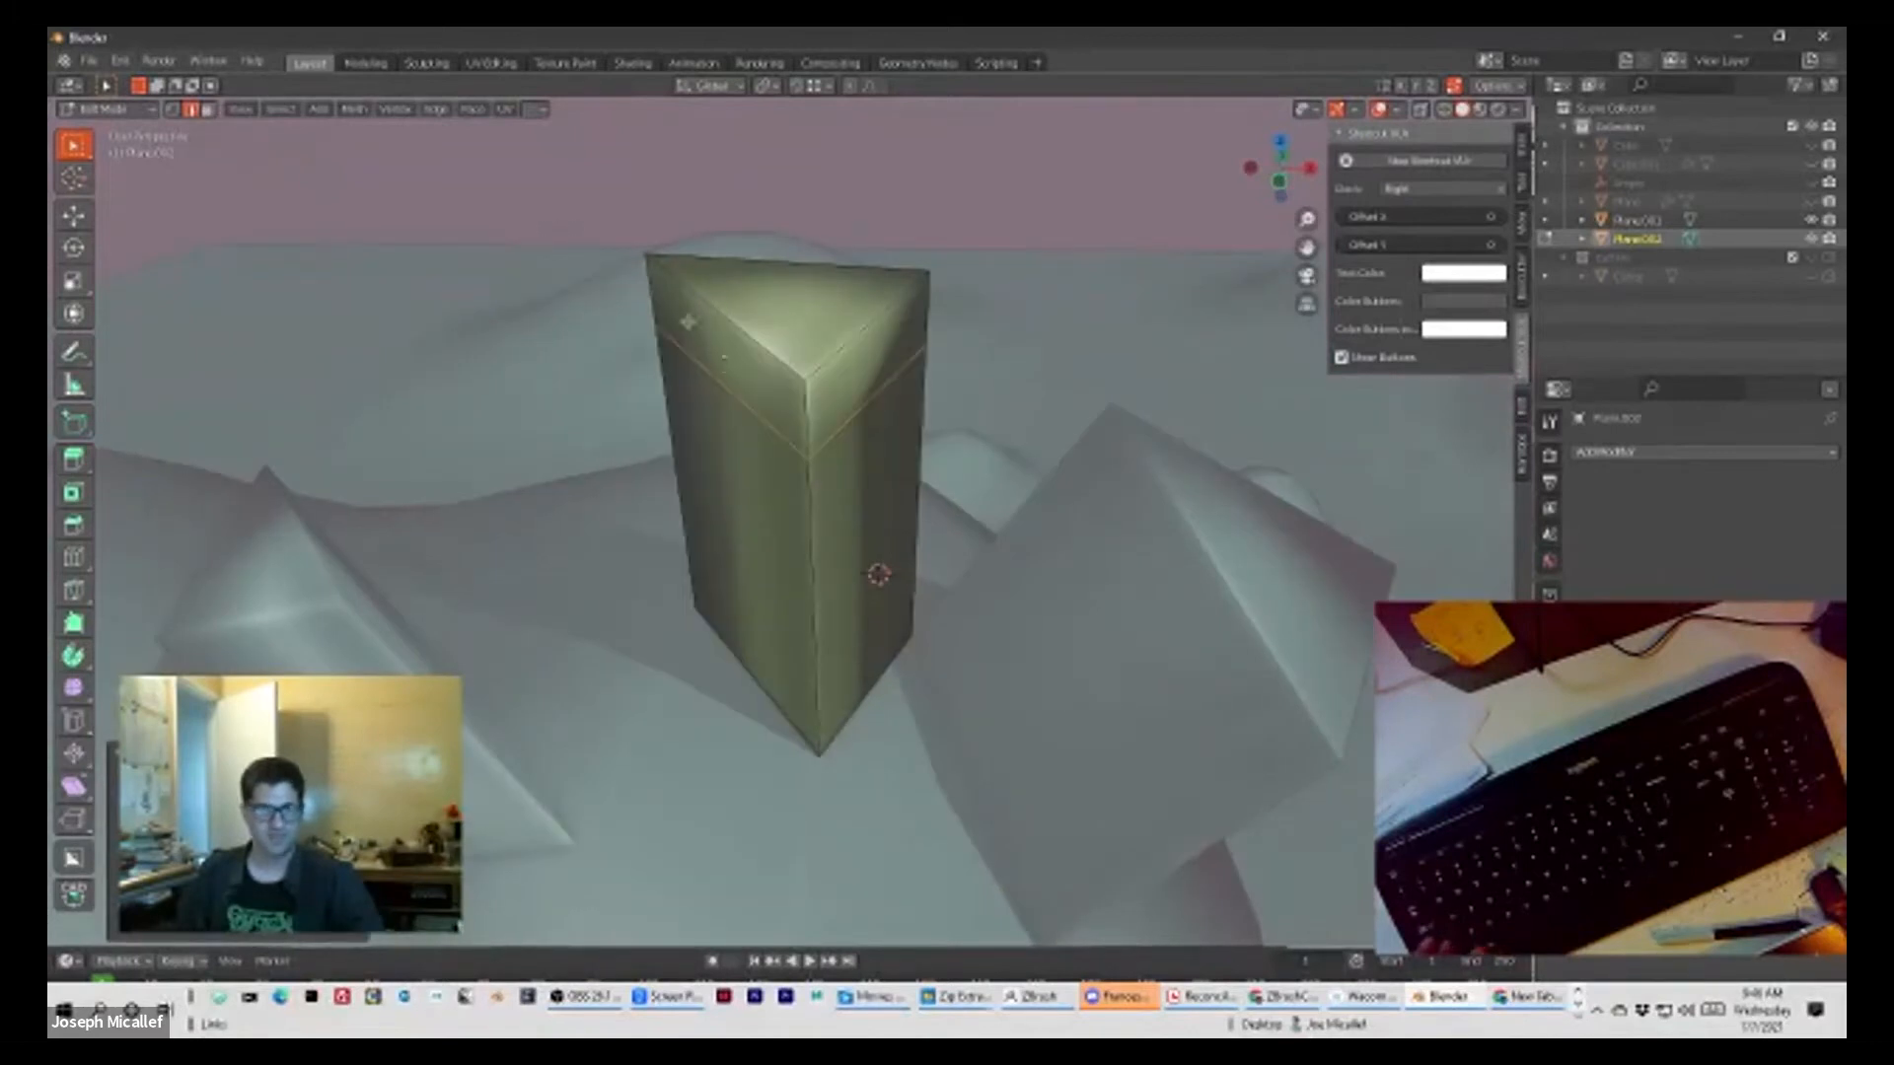
Step: Switch to face selection and inspect the band of faces above the column's loop cut
middle_drag(688, 322, 835, 367)
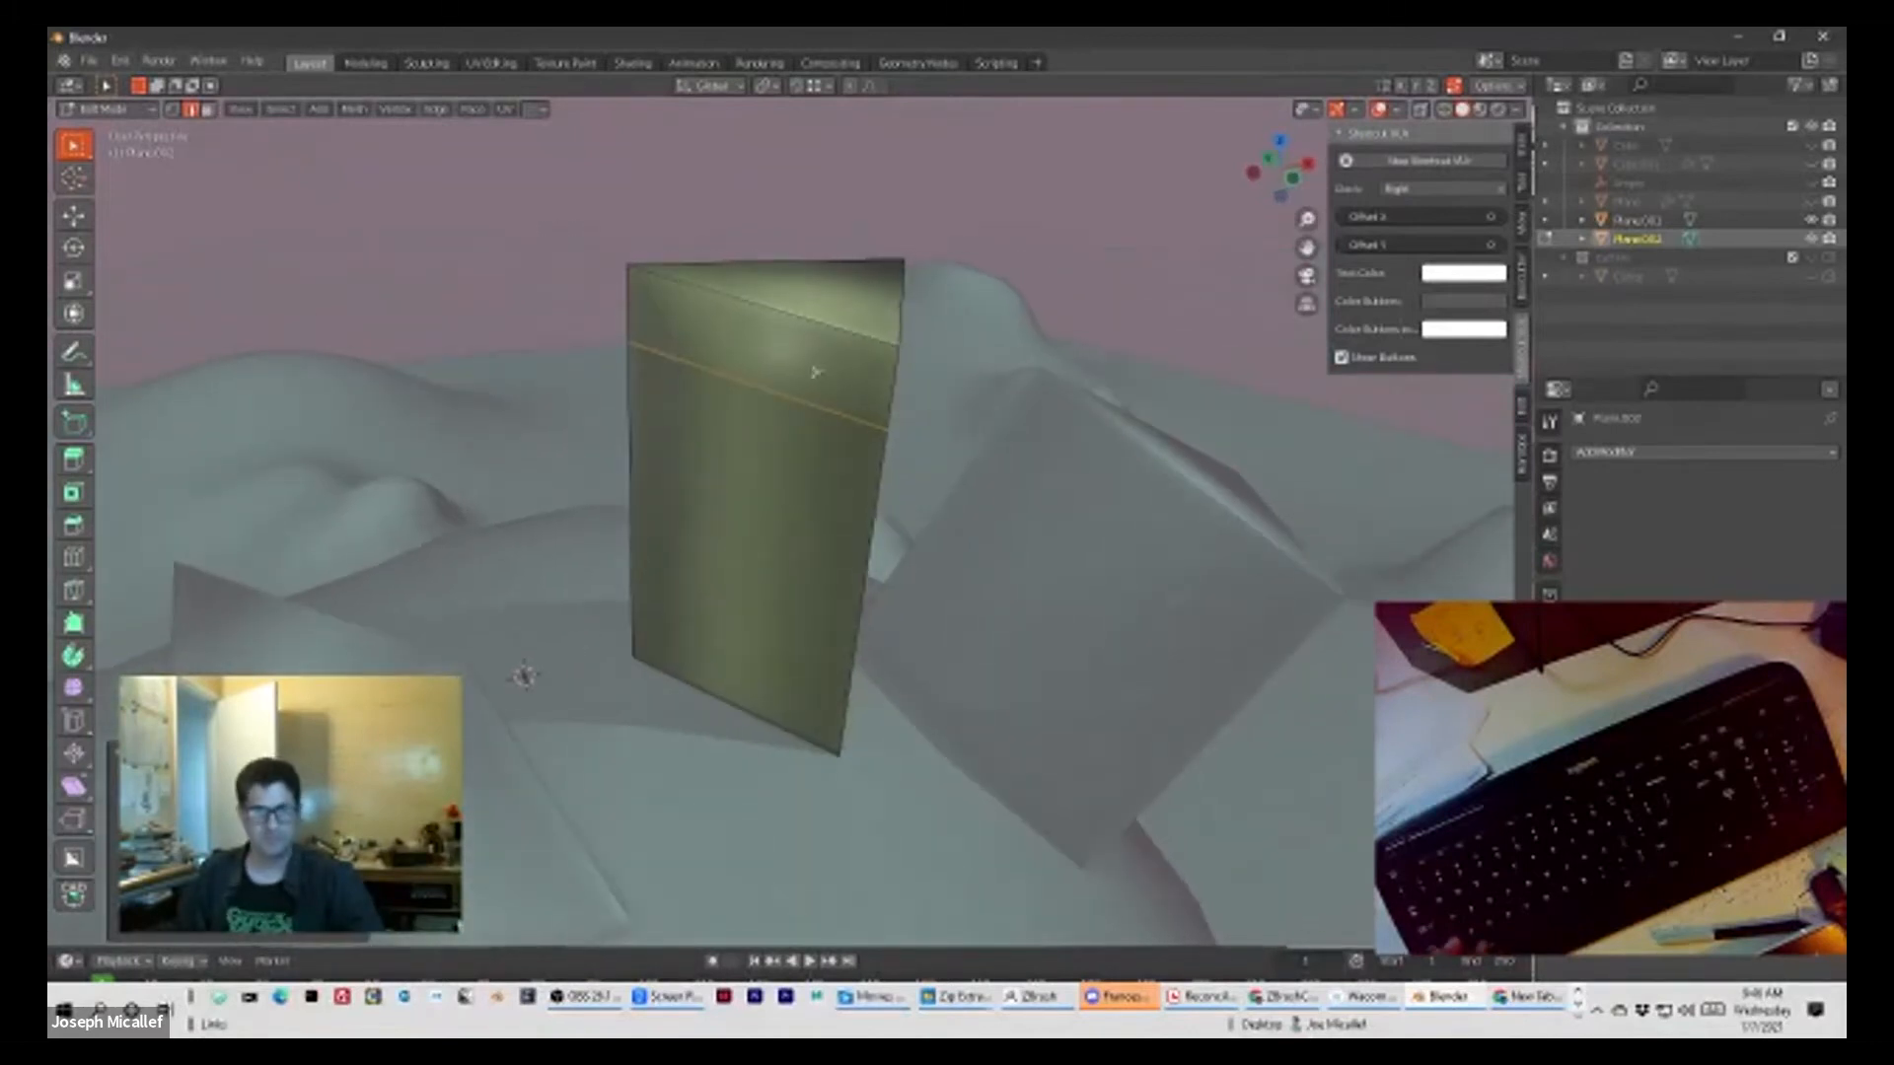
key(3)
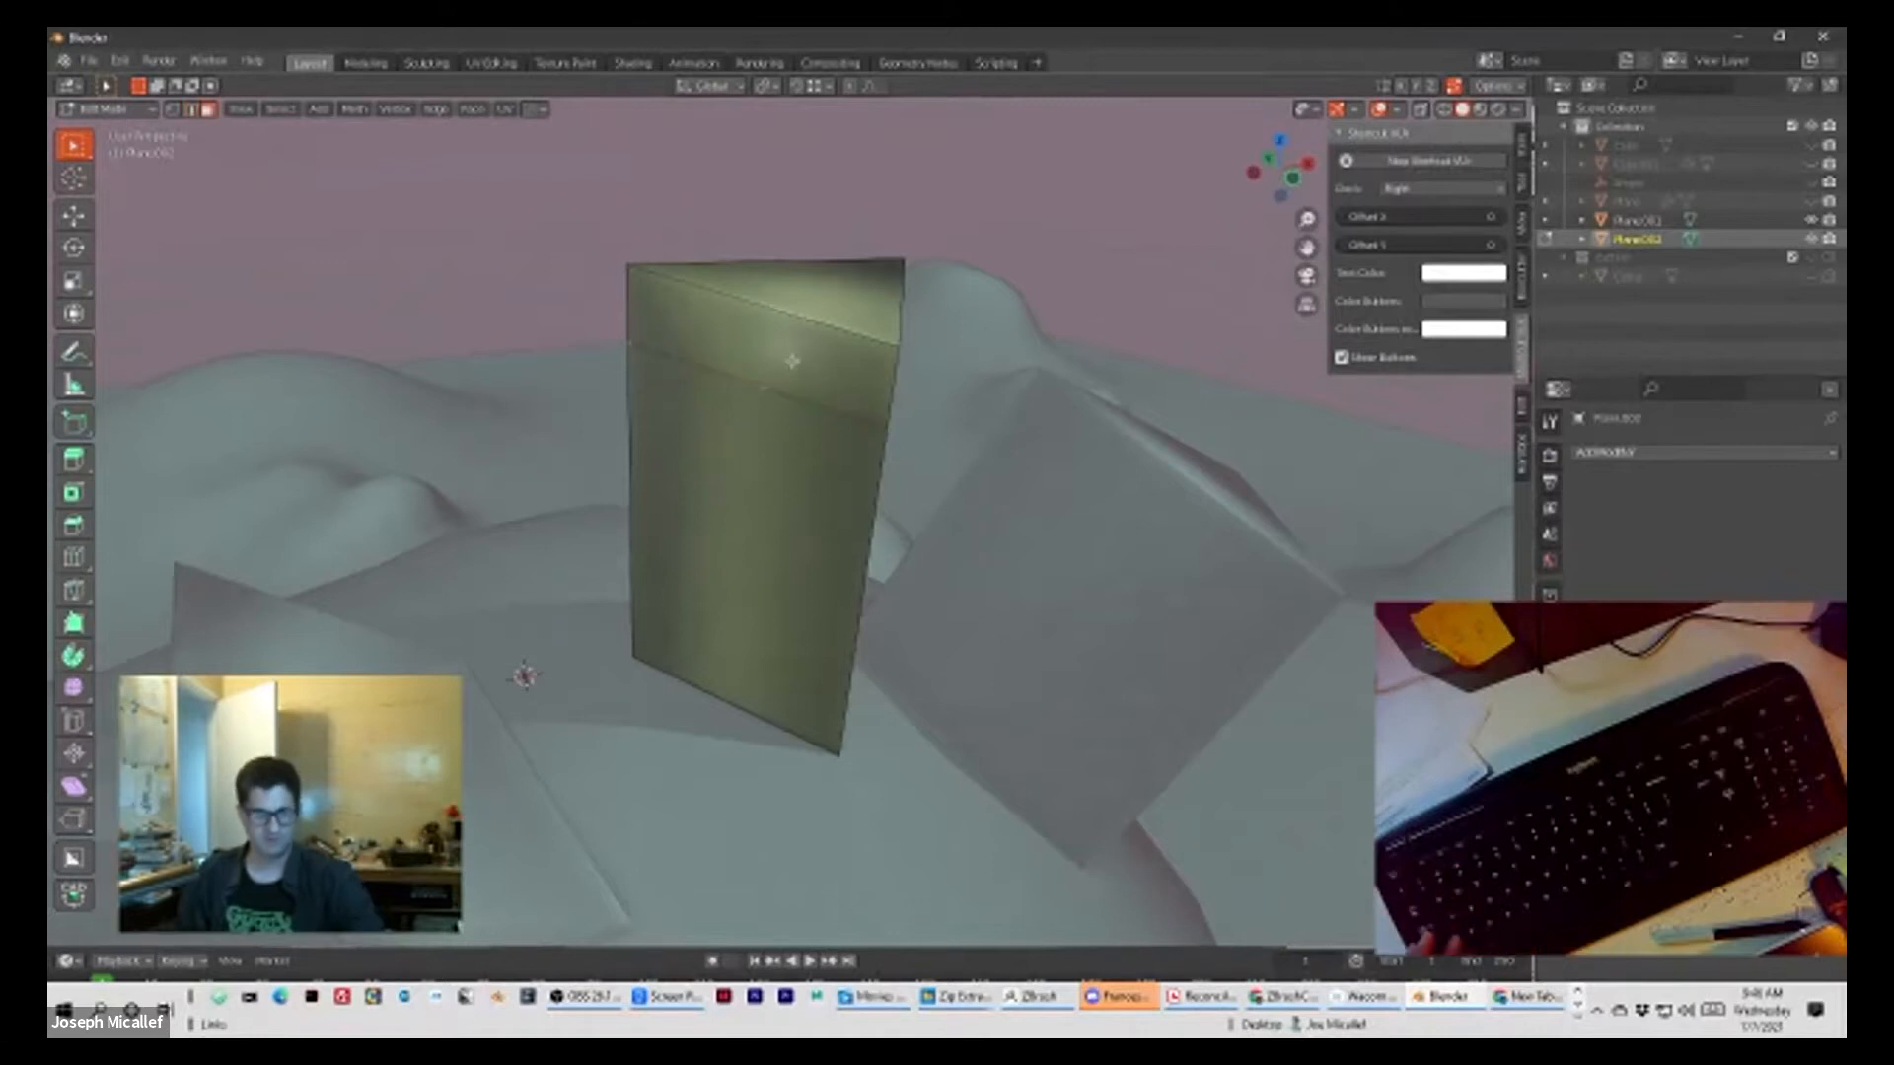
middle_drag(865, 240, 641, 385)
scroll(748, 343, up, 2)
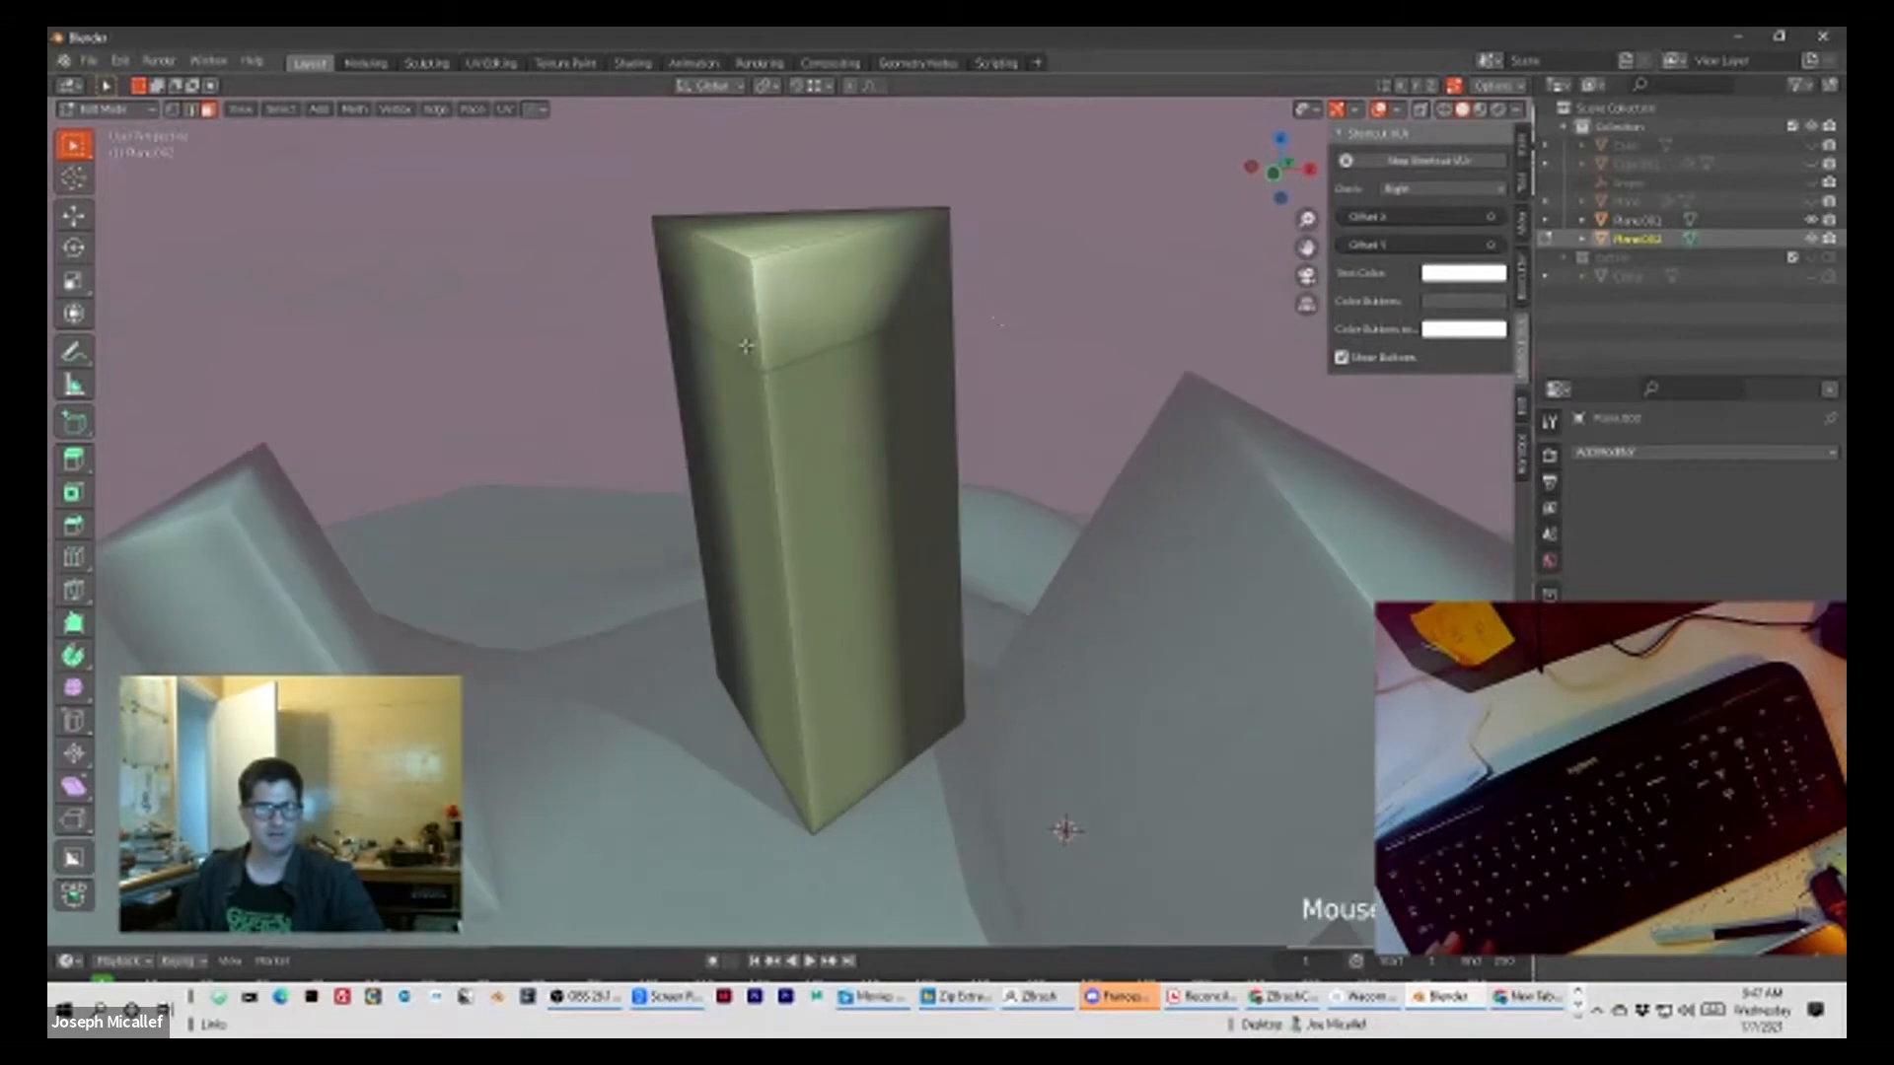
scroll(842, 307, down, 2)
scroll(843, 305, down, 1)
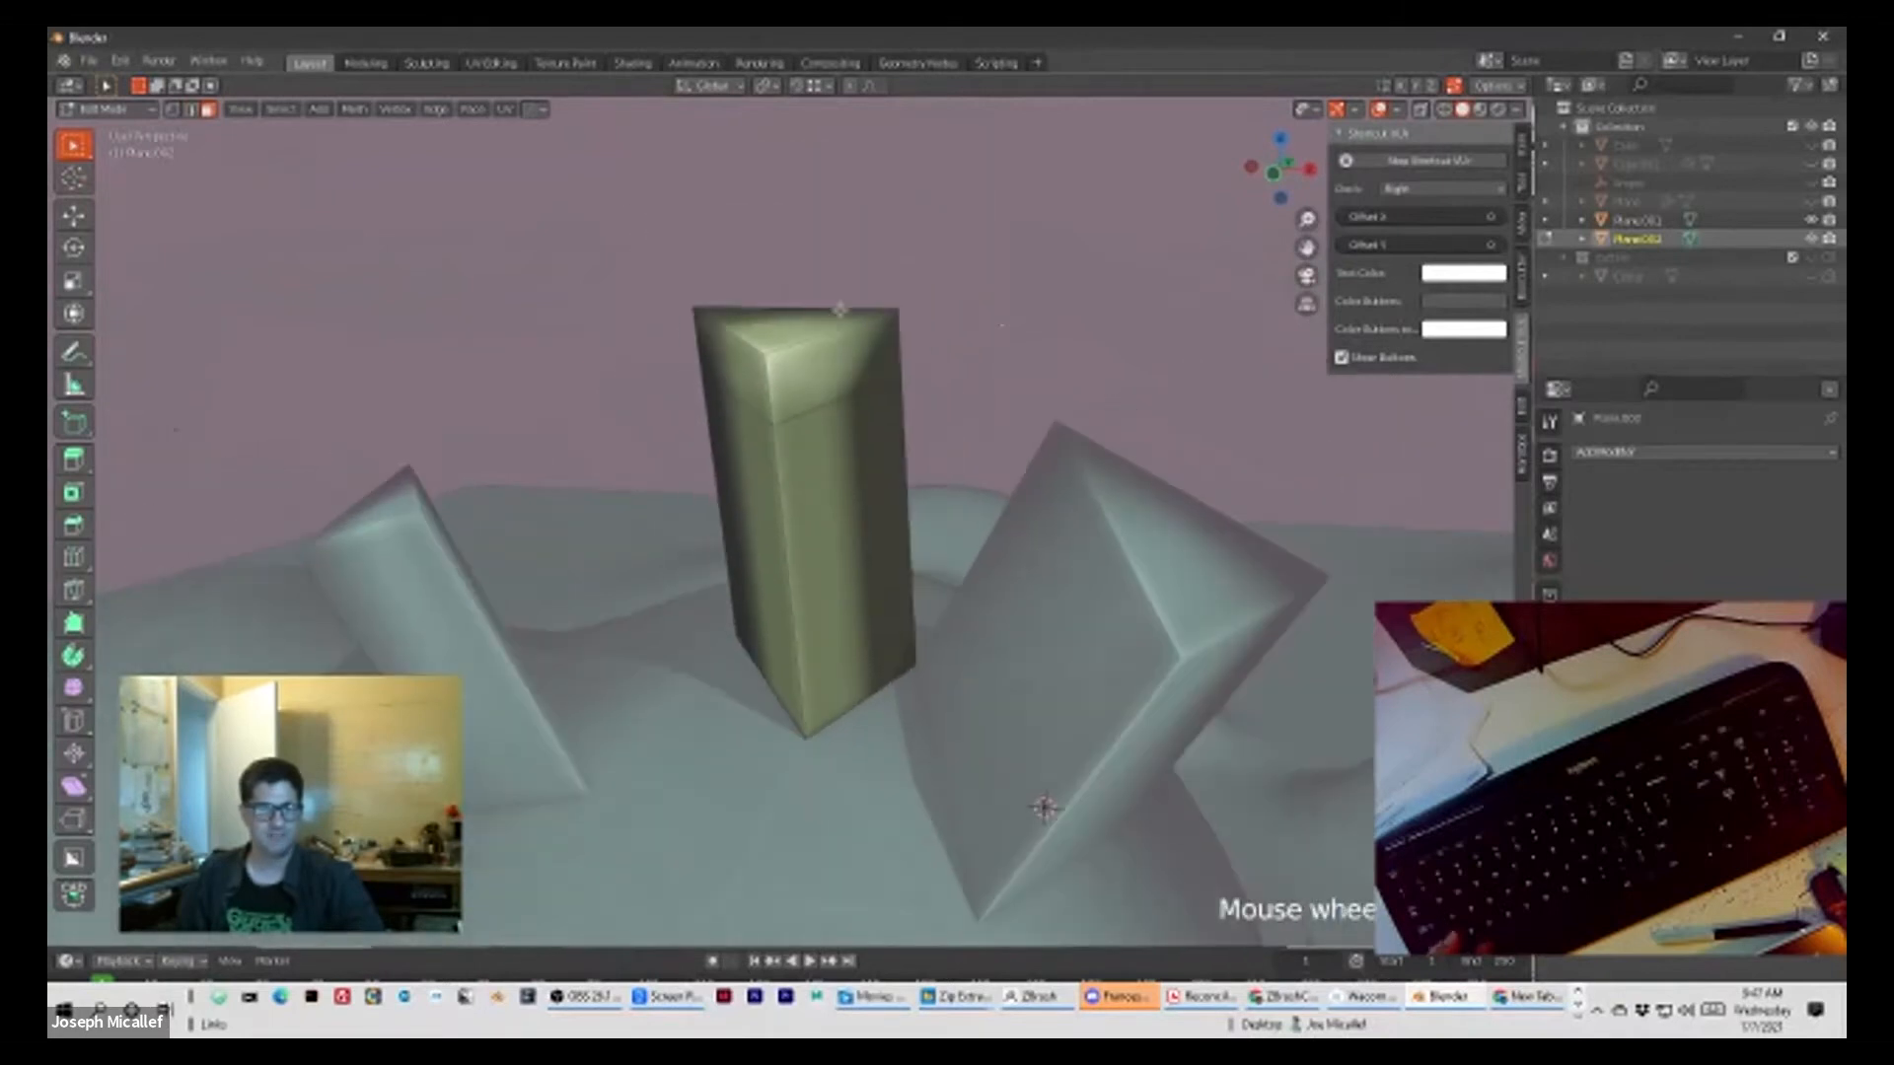
click(820, 366)
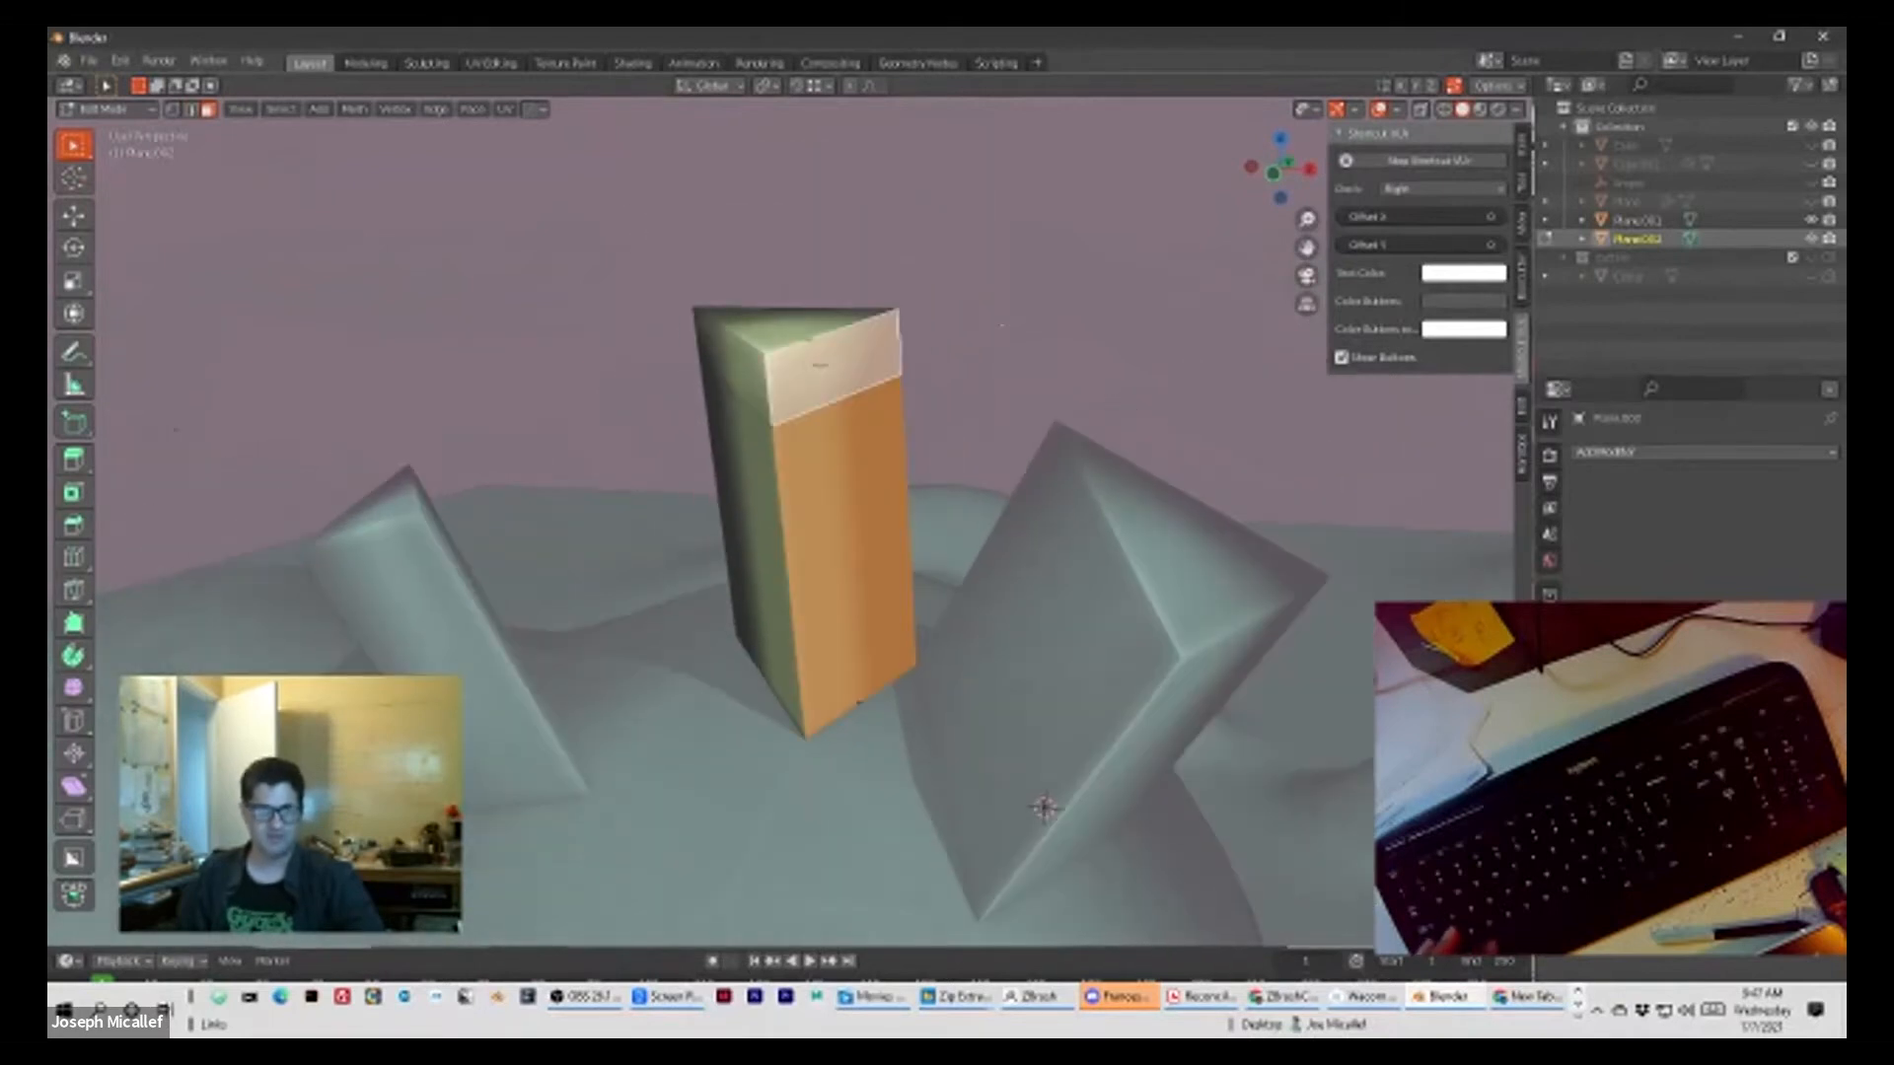
middle_drag(942, 362, 855, 430)
click(904, 257)
middle_drag(867, 303, 936, 264)
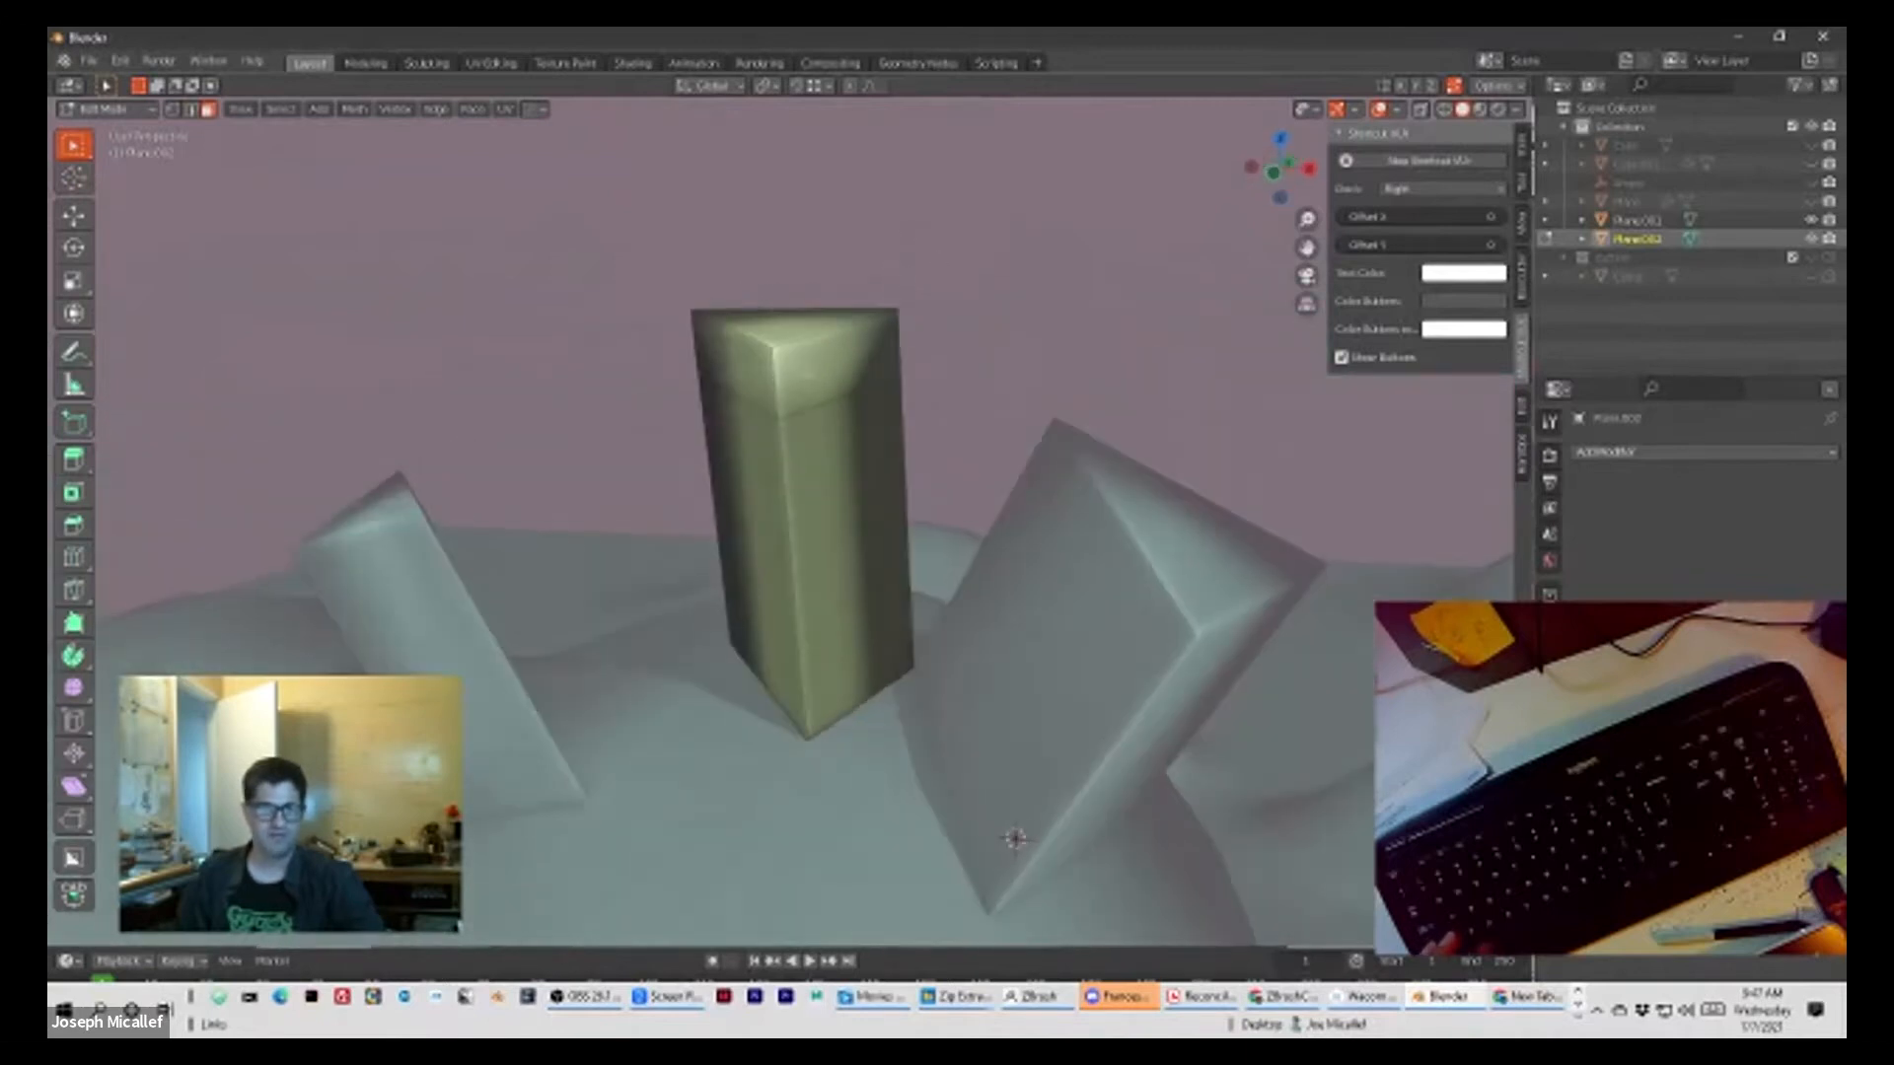
Step: Select the ring of faces above the loop cut and try to extrude it
alt+click(772, 375)
middle_drag(773, 375, 631, 441)
key(e)
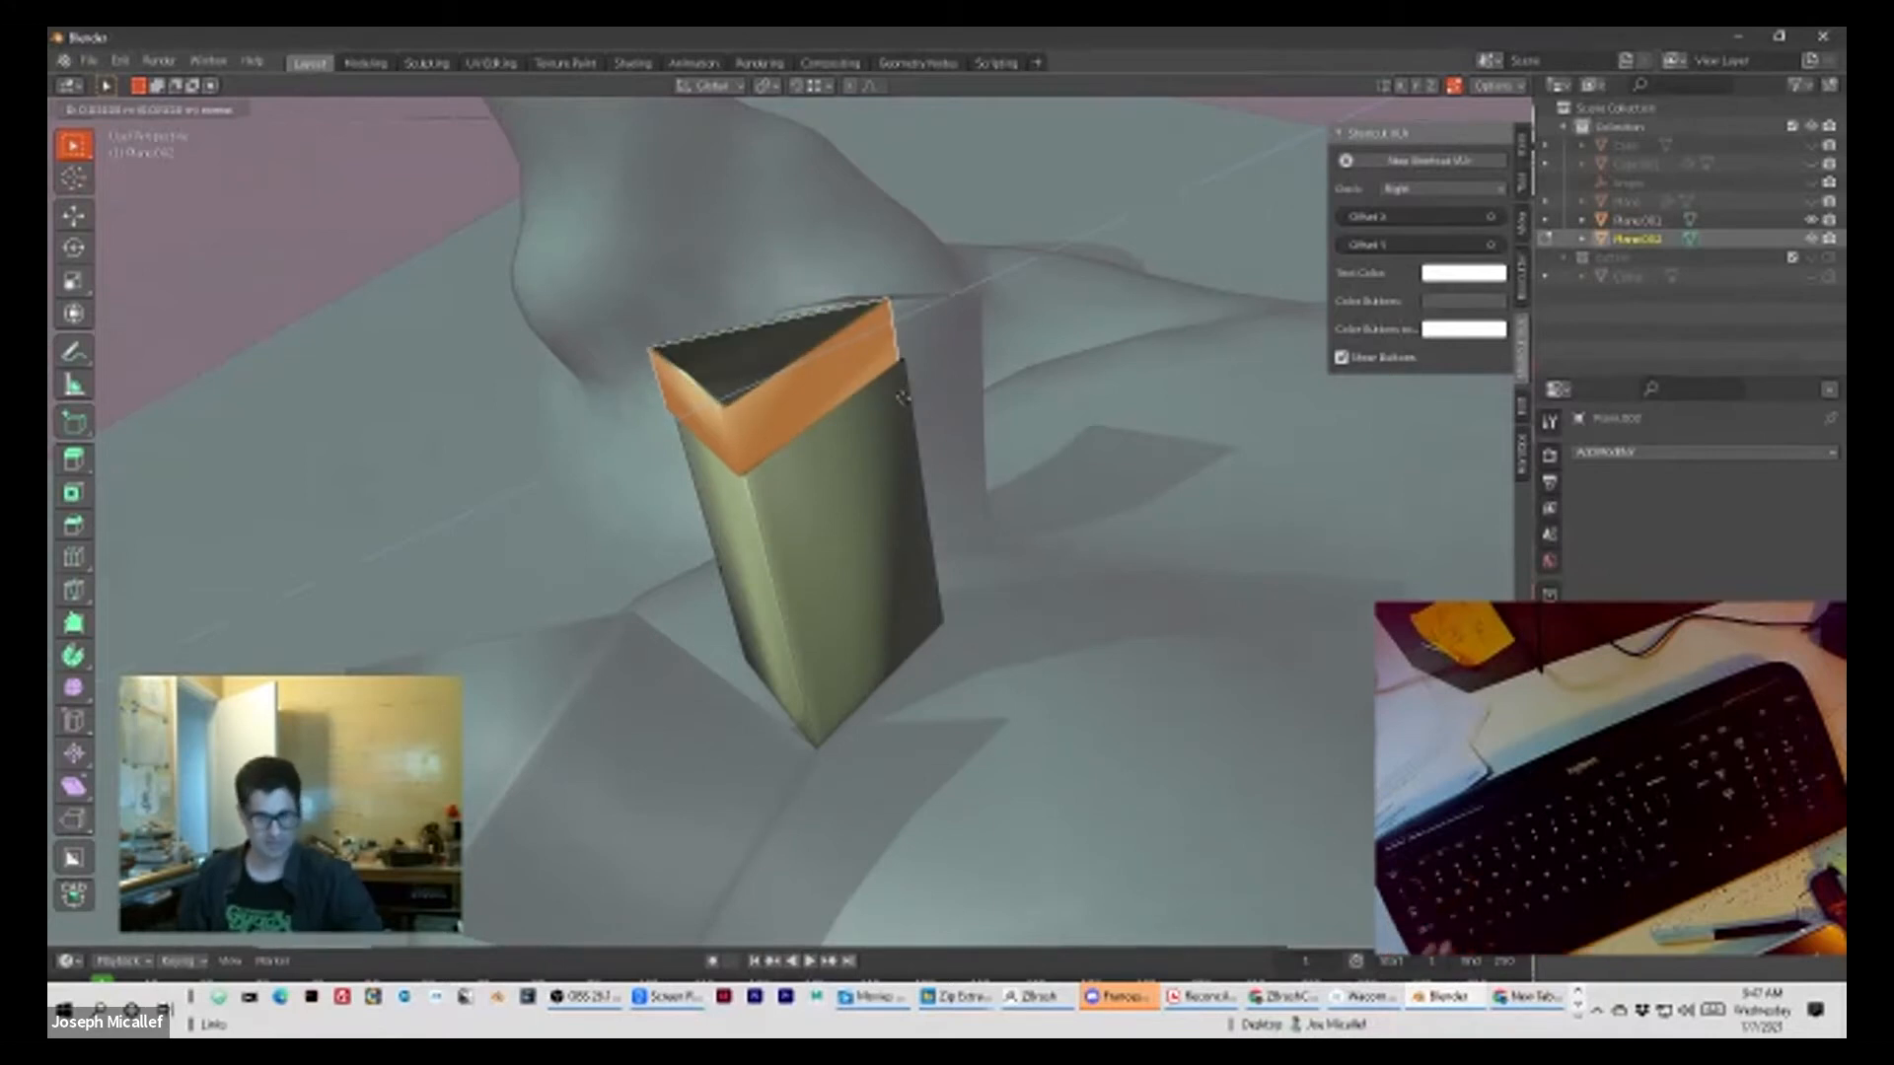
click(901, 398)
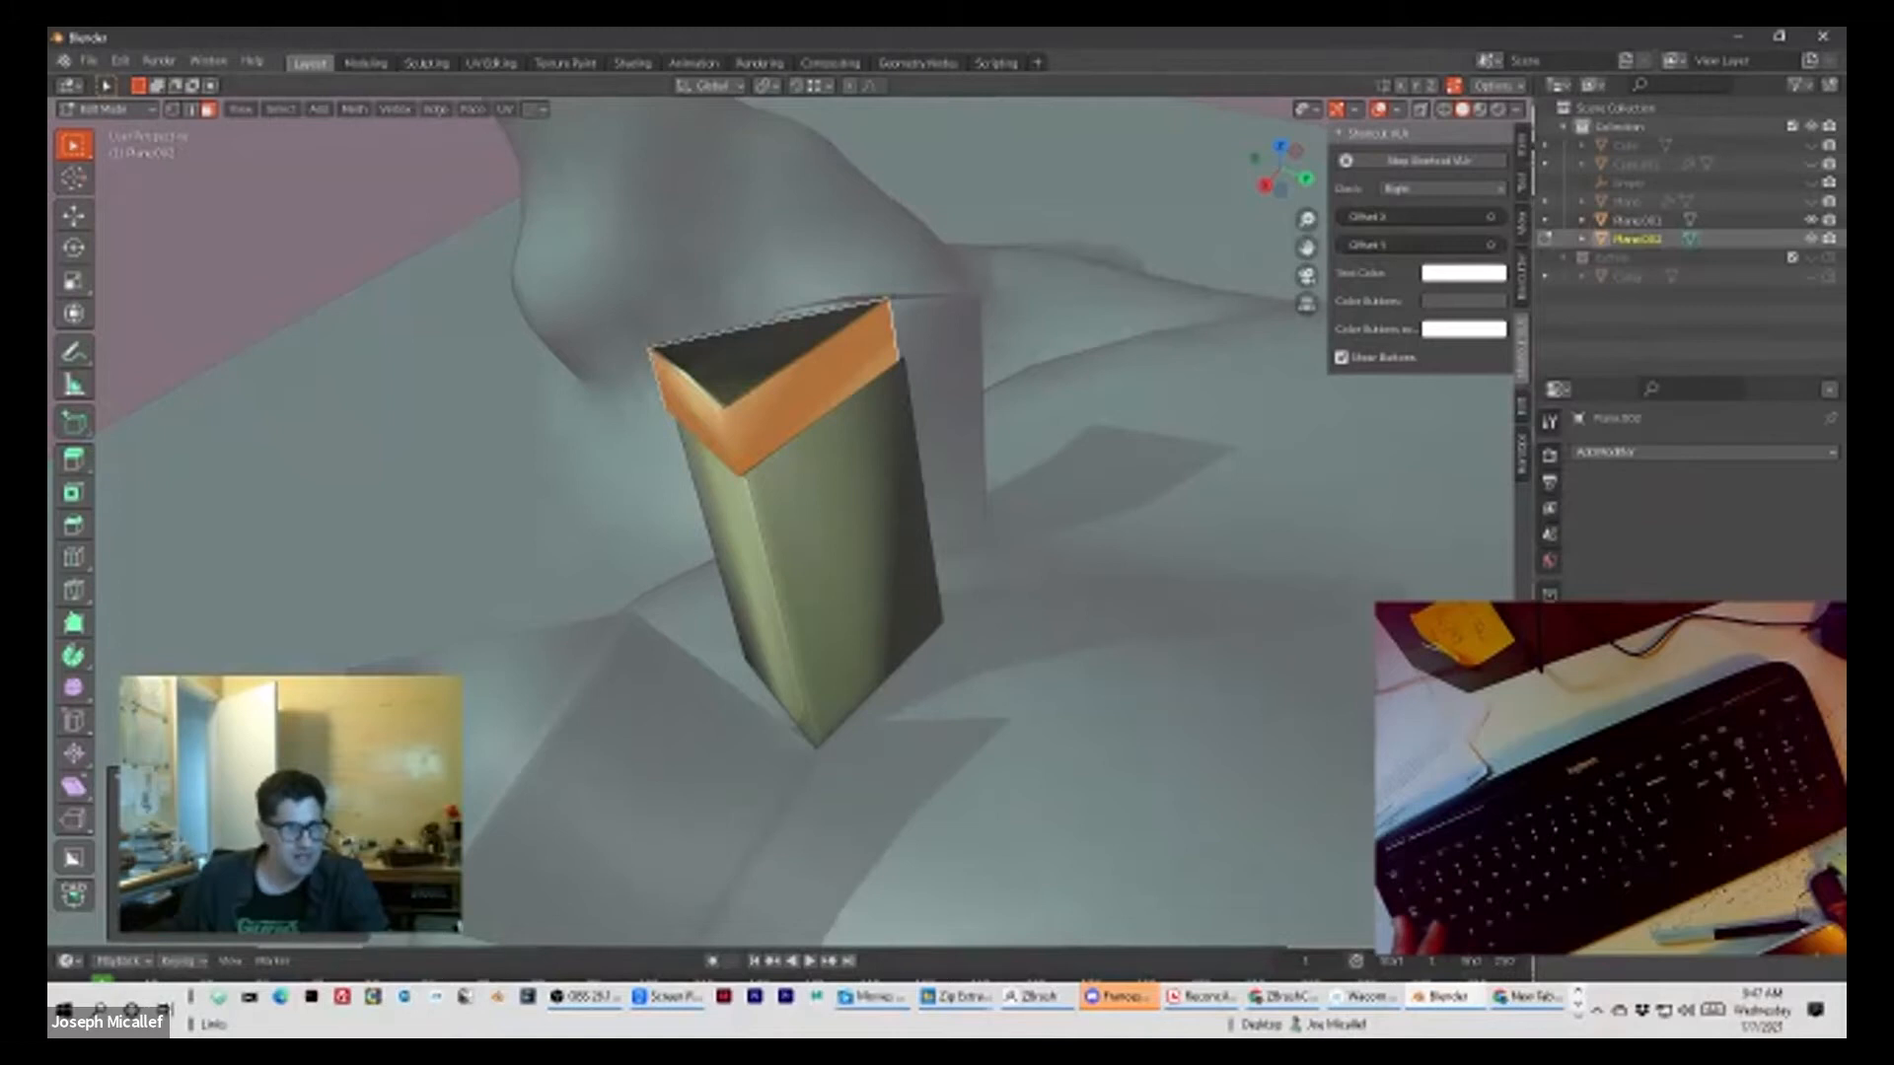
Step: Undo the extrusion changes on the column's upper ring of faces
key(ctrl+z)
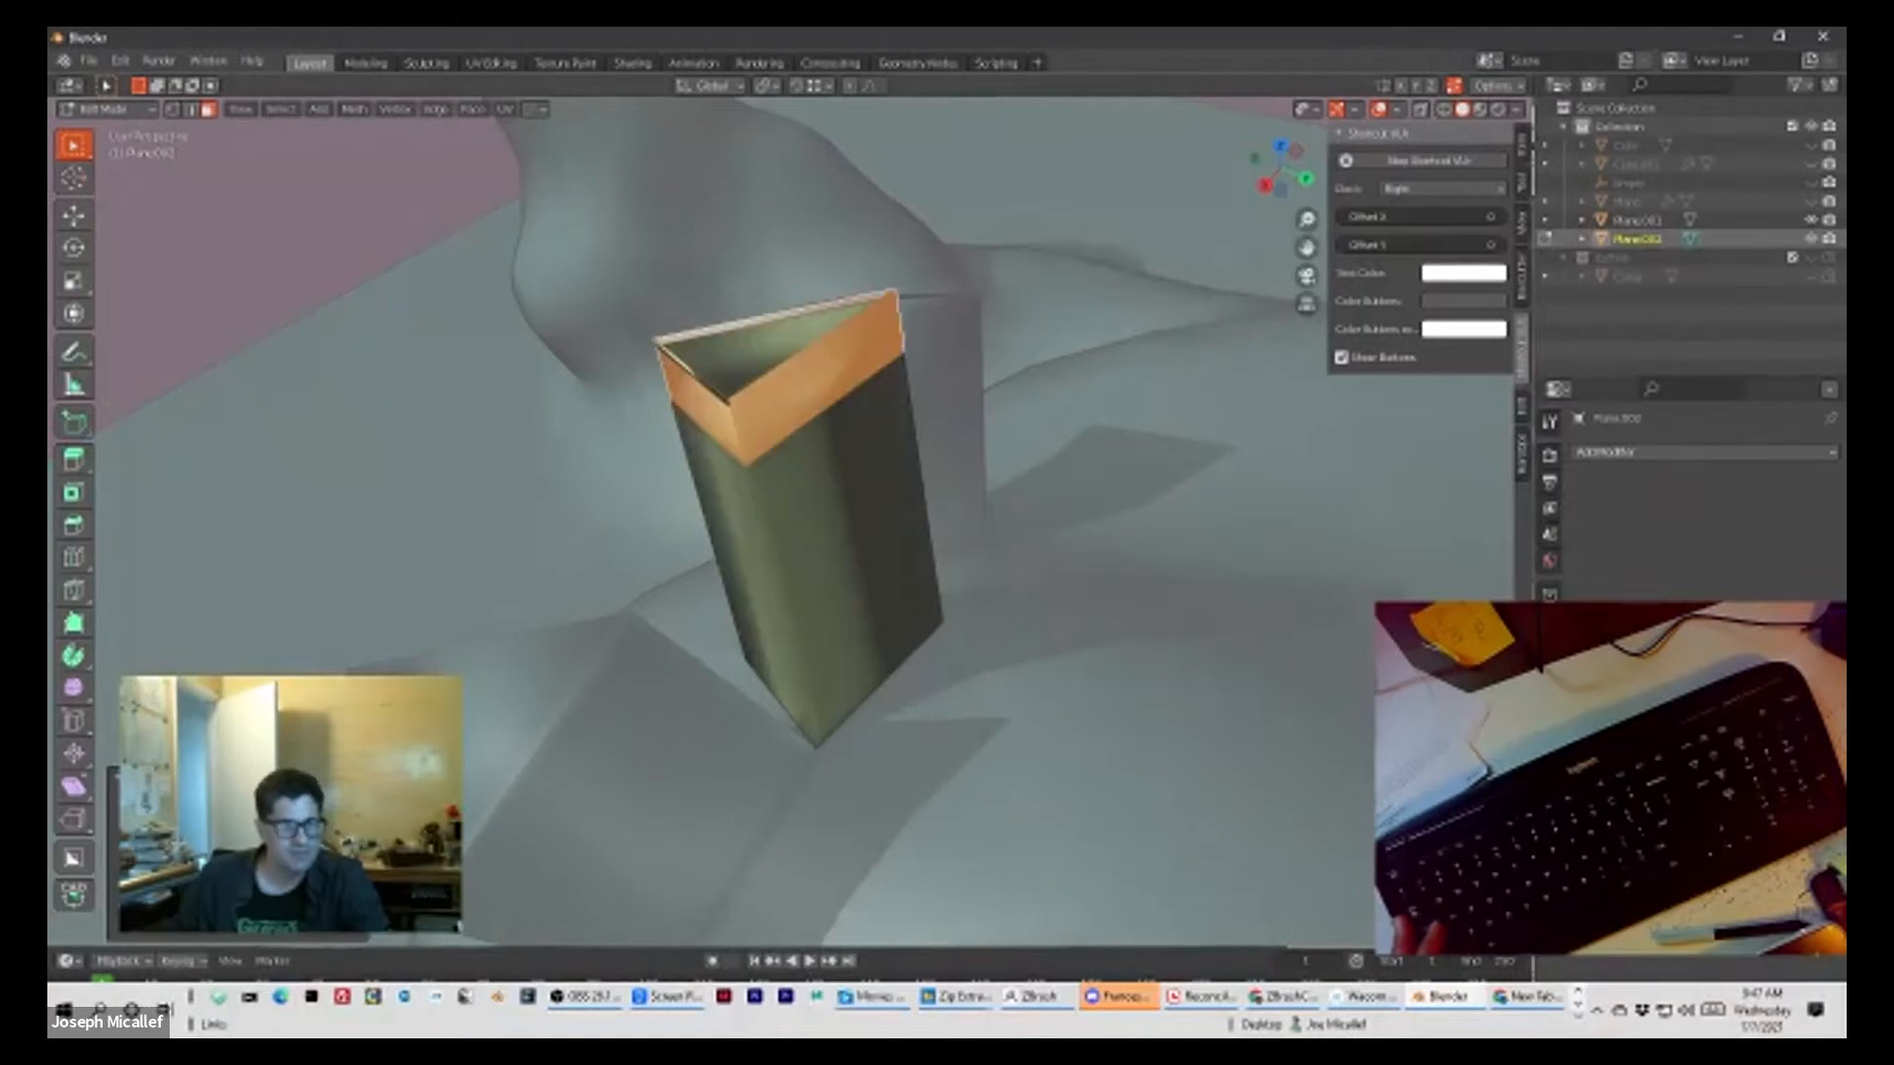
key(ctrl+z)
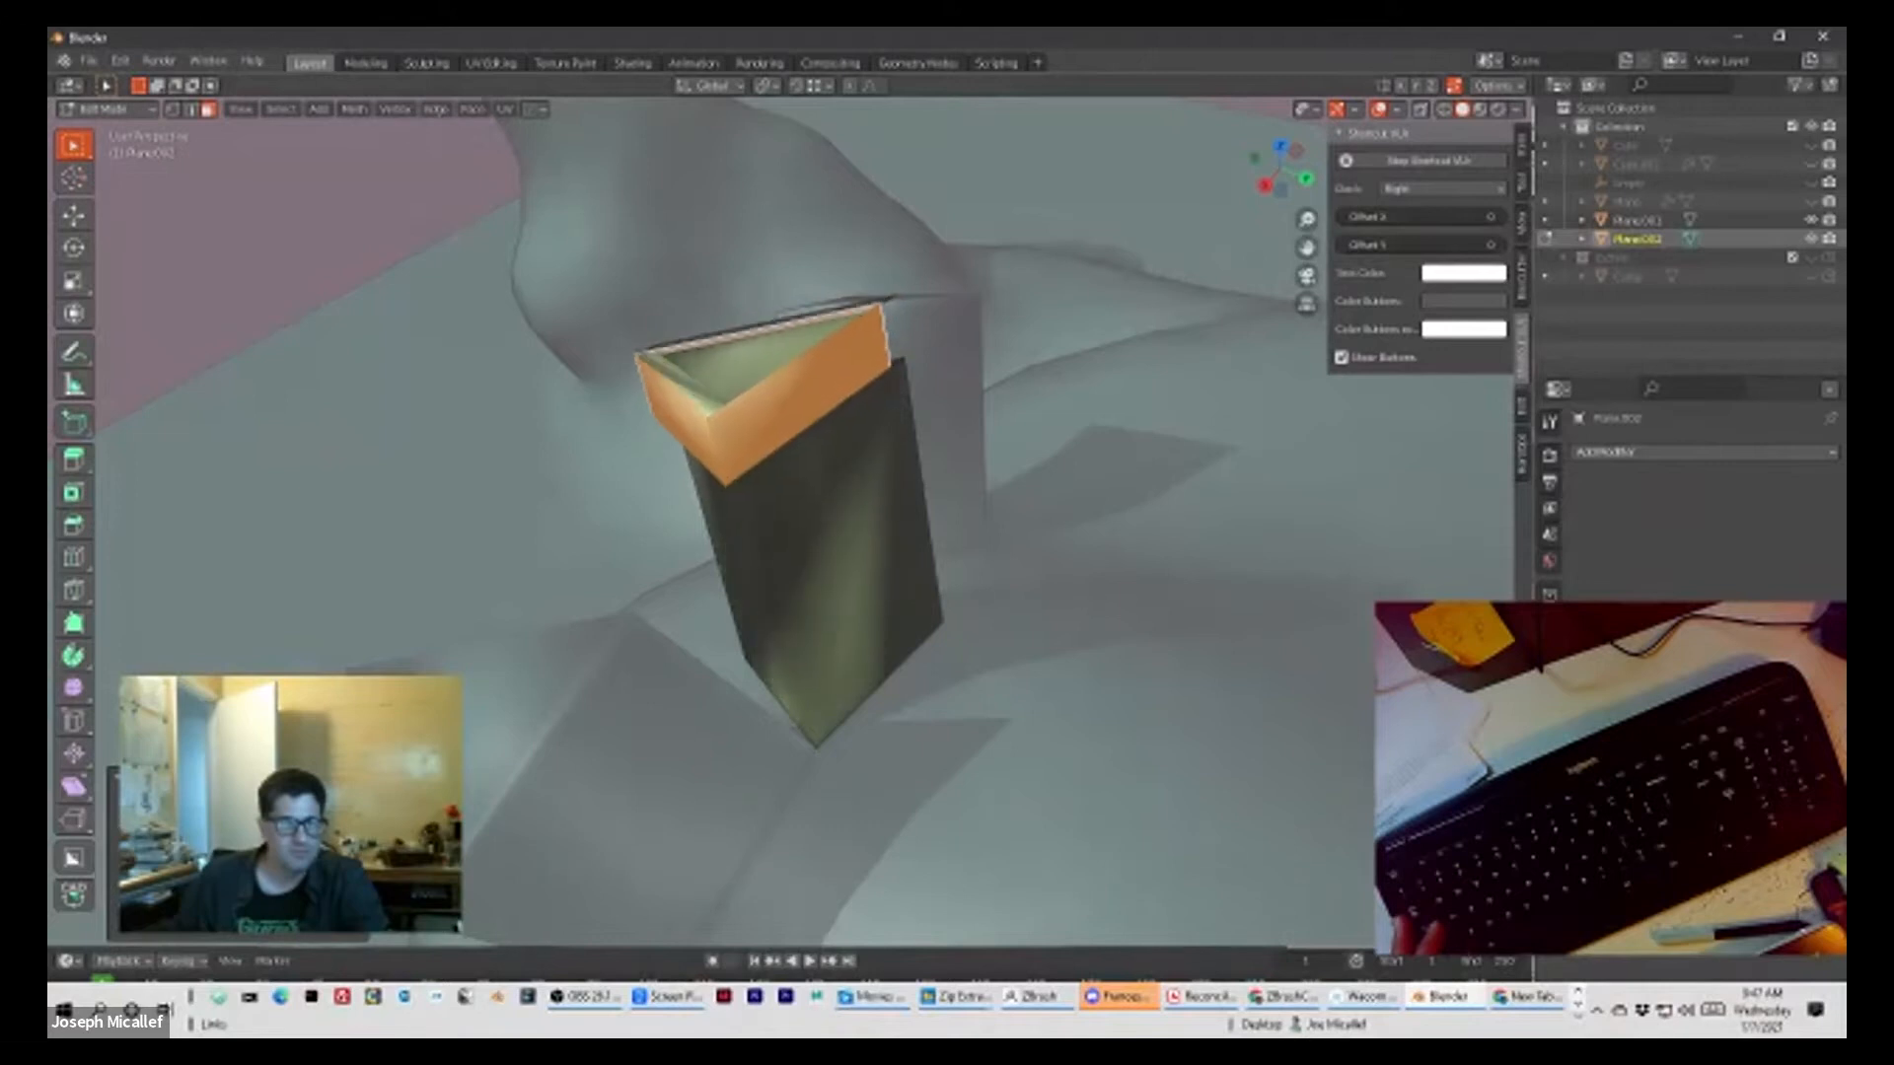
key(ctrl+z)
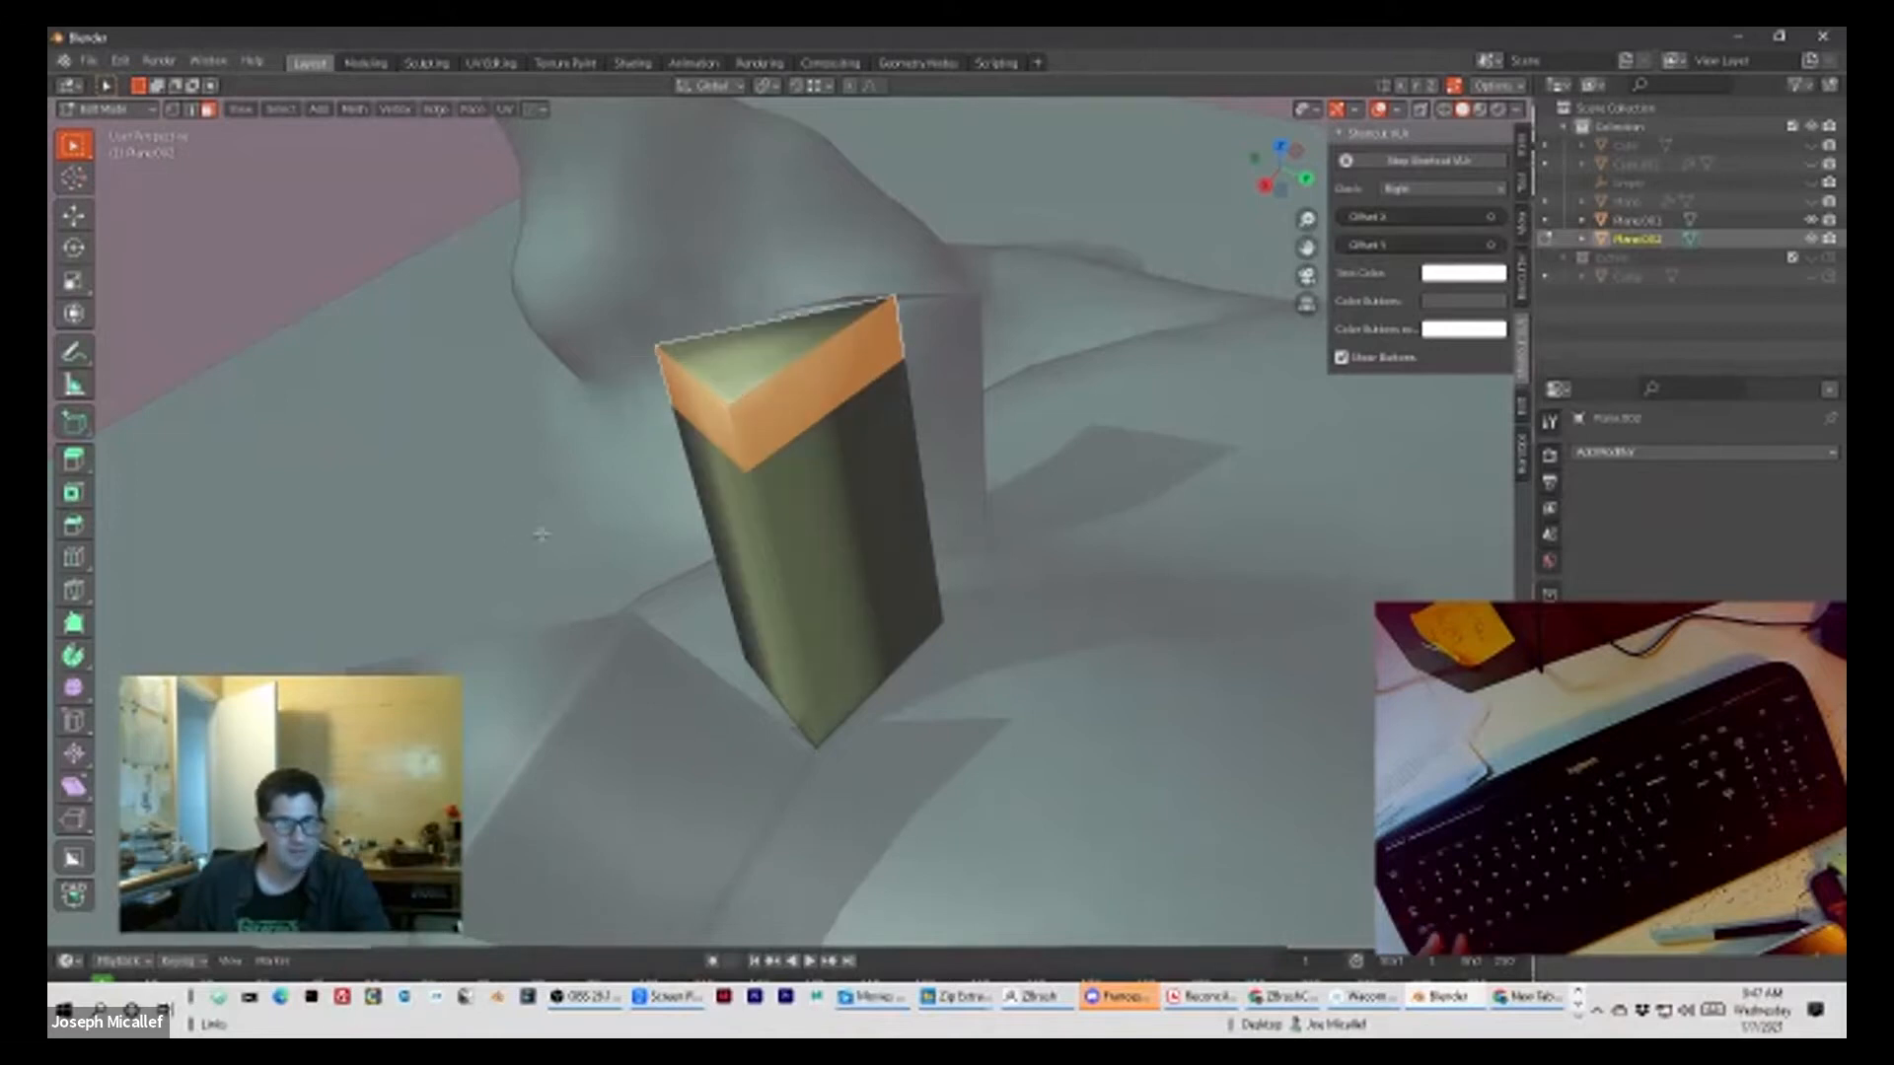
key(ctrl+z)
Step: Reselect the ring of faces above the loop cut and try extruding it several more times
click(757, 421)
click(732, 442)
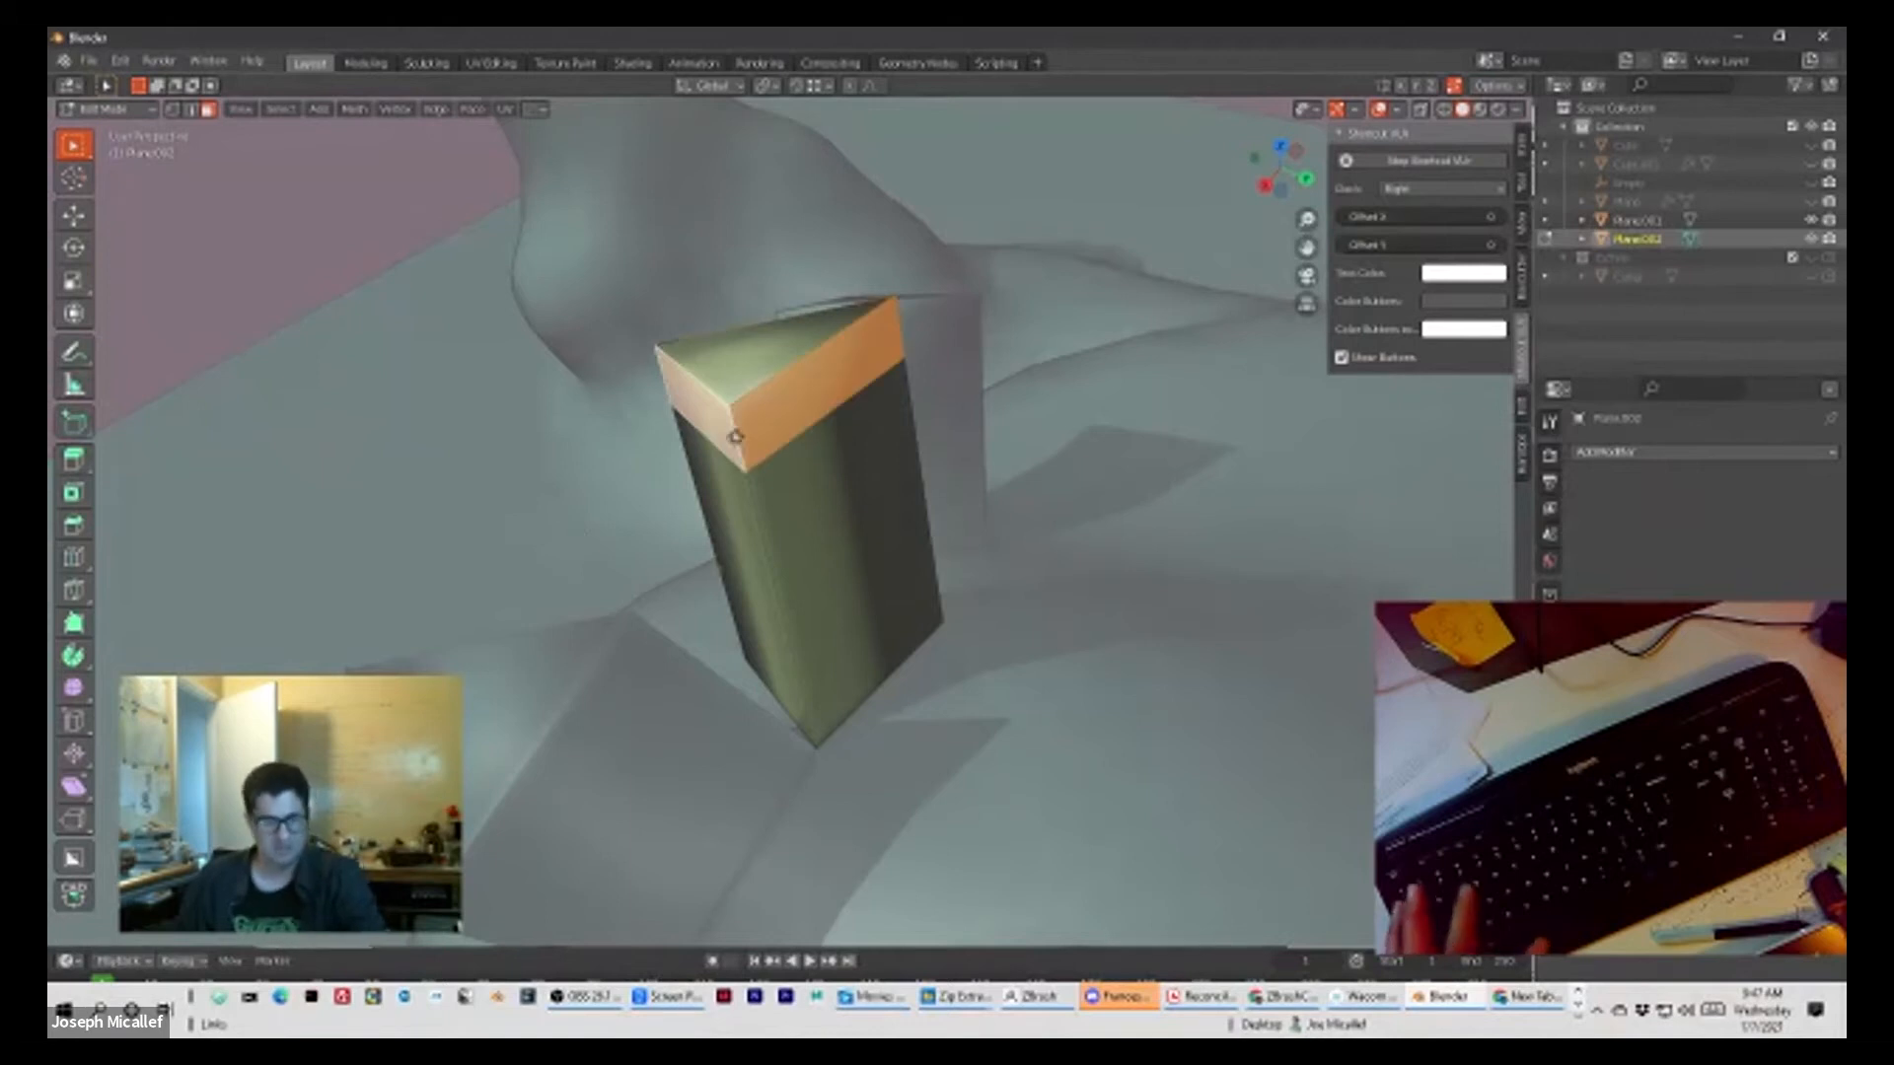
key(e)
key(Escape)
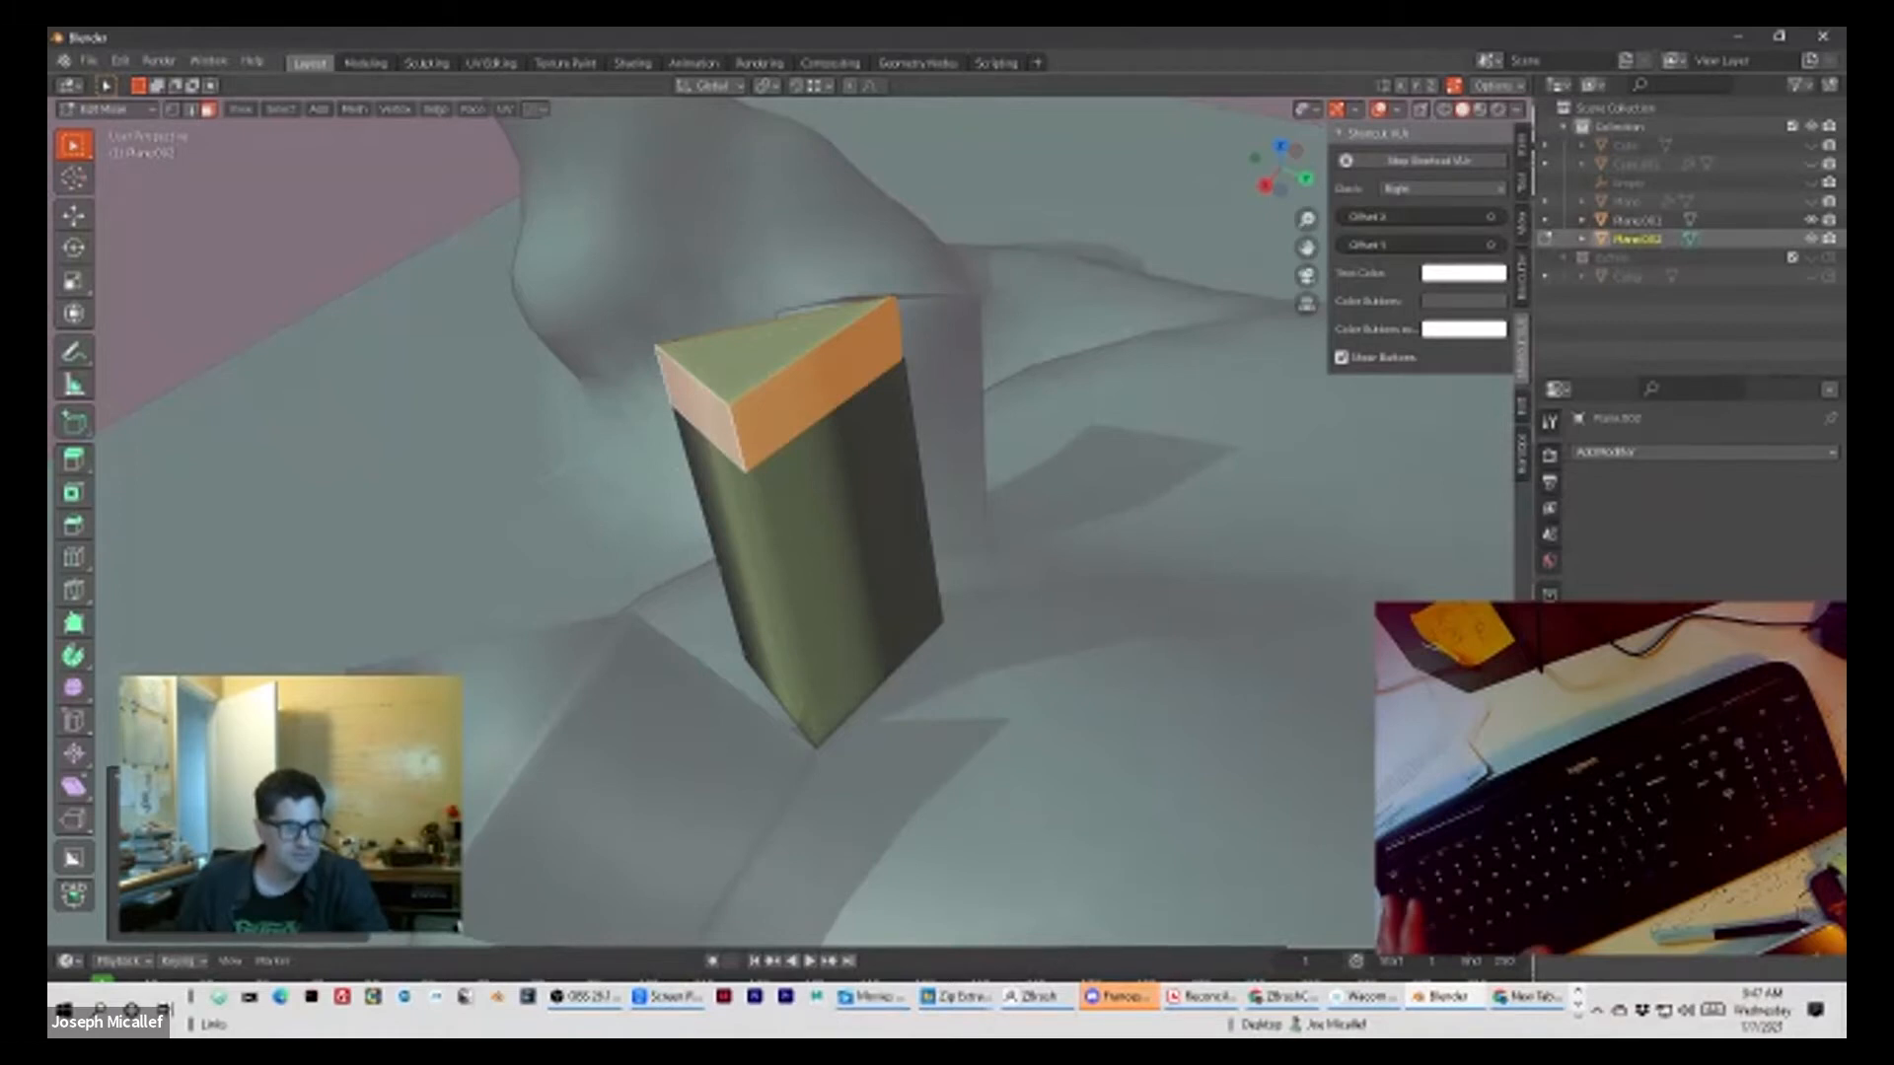
key(e)
key(ctrl+z)
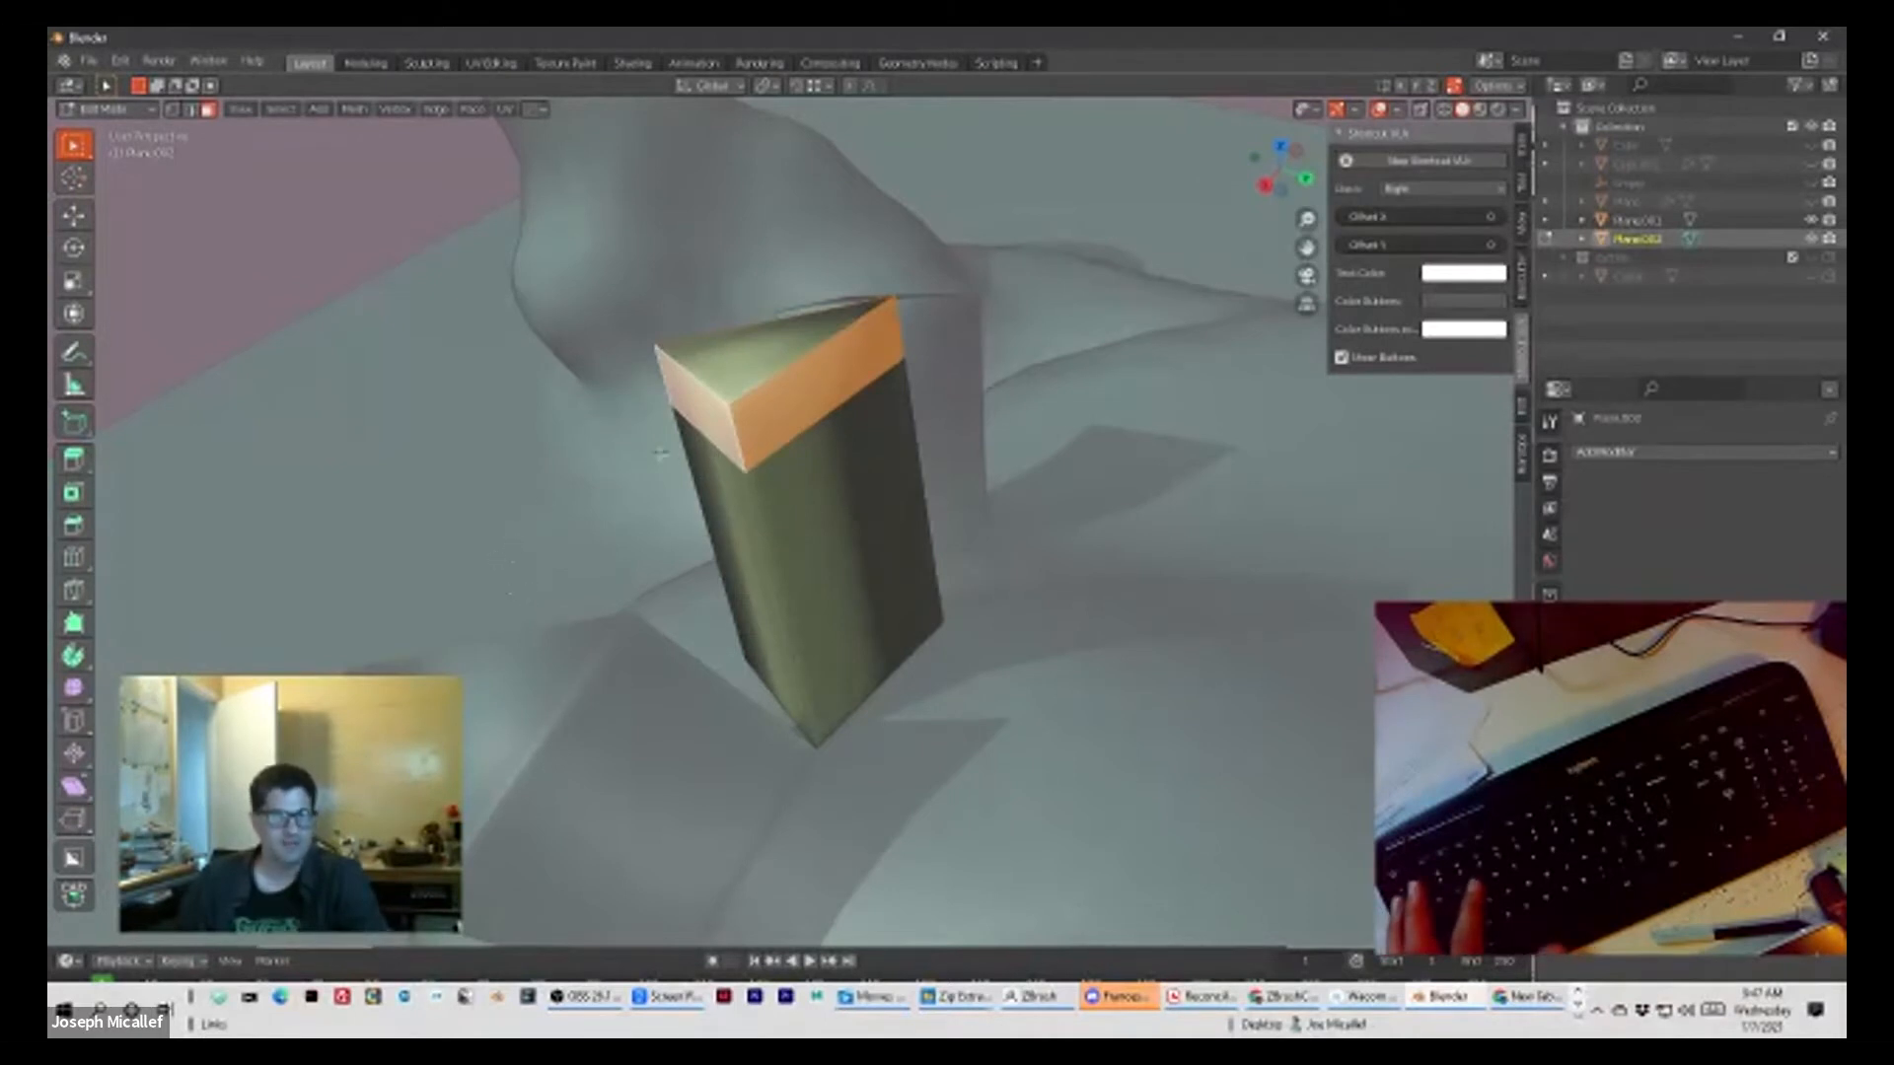
key(e)
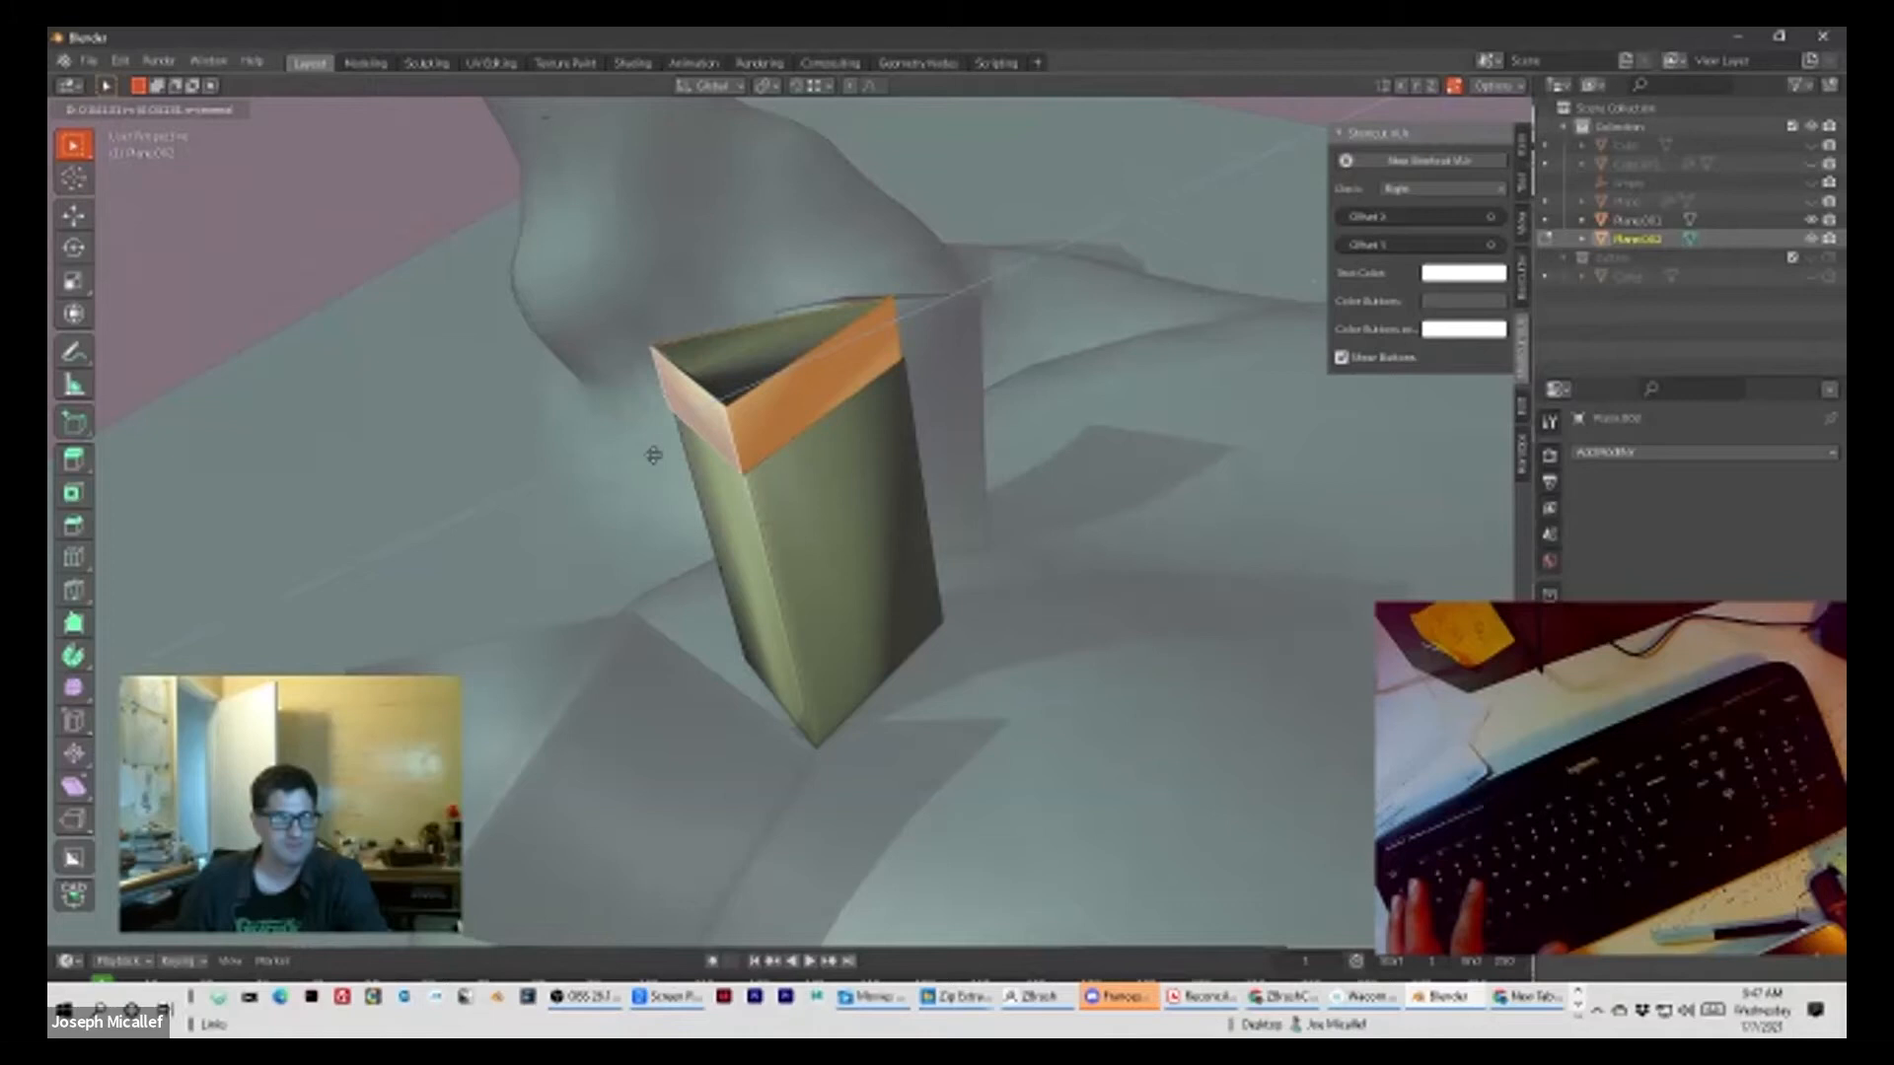
key(Escape)
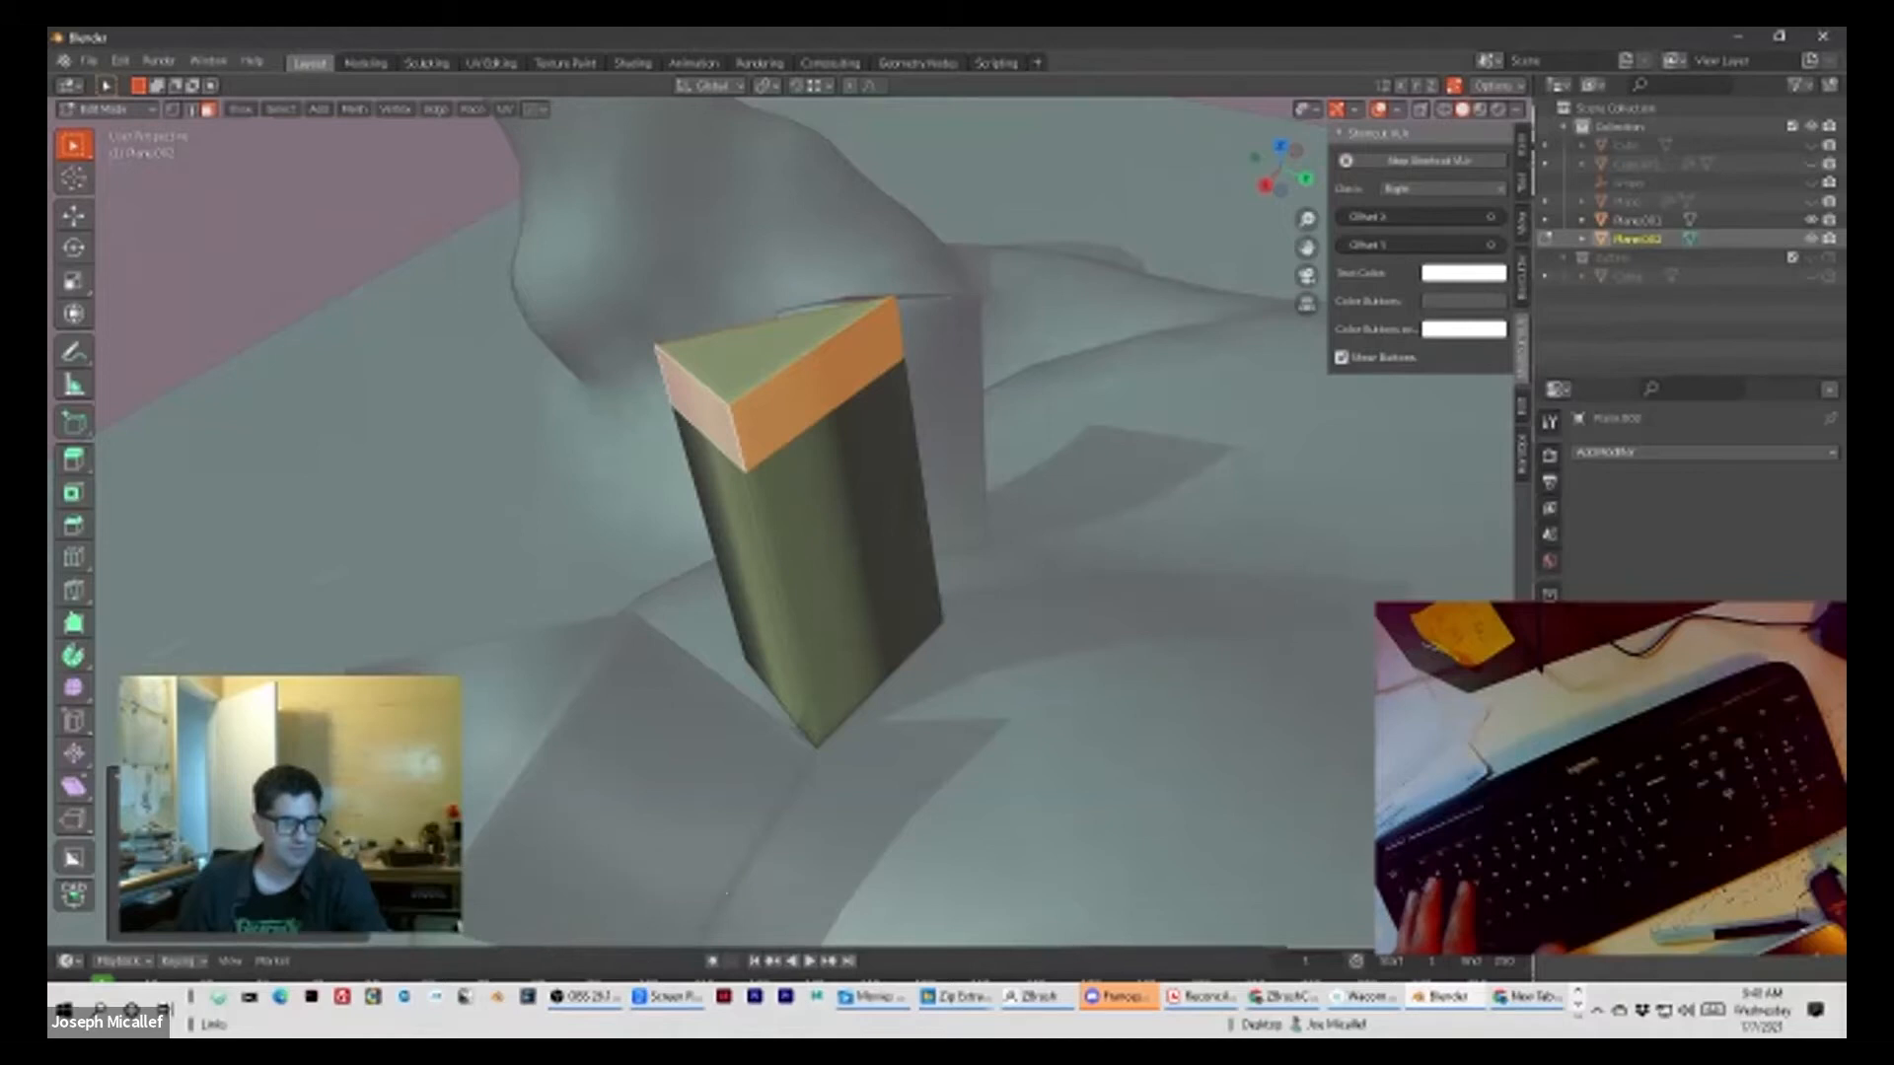
Step: Try to fill the column's open top from the selected ring and undo the recent extrusion changes
key(f)
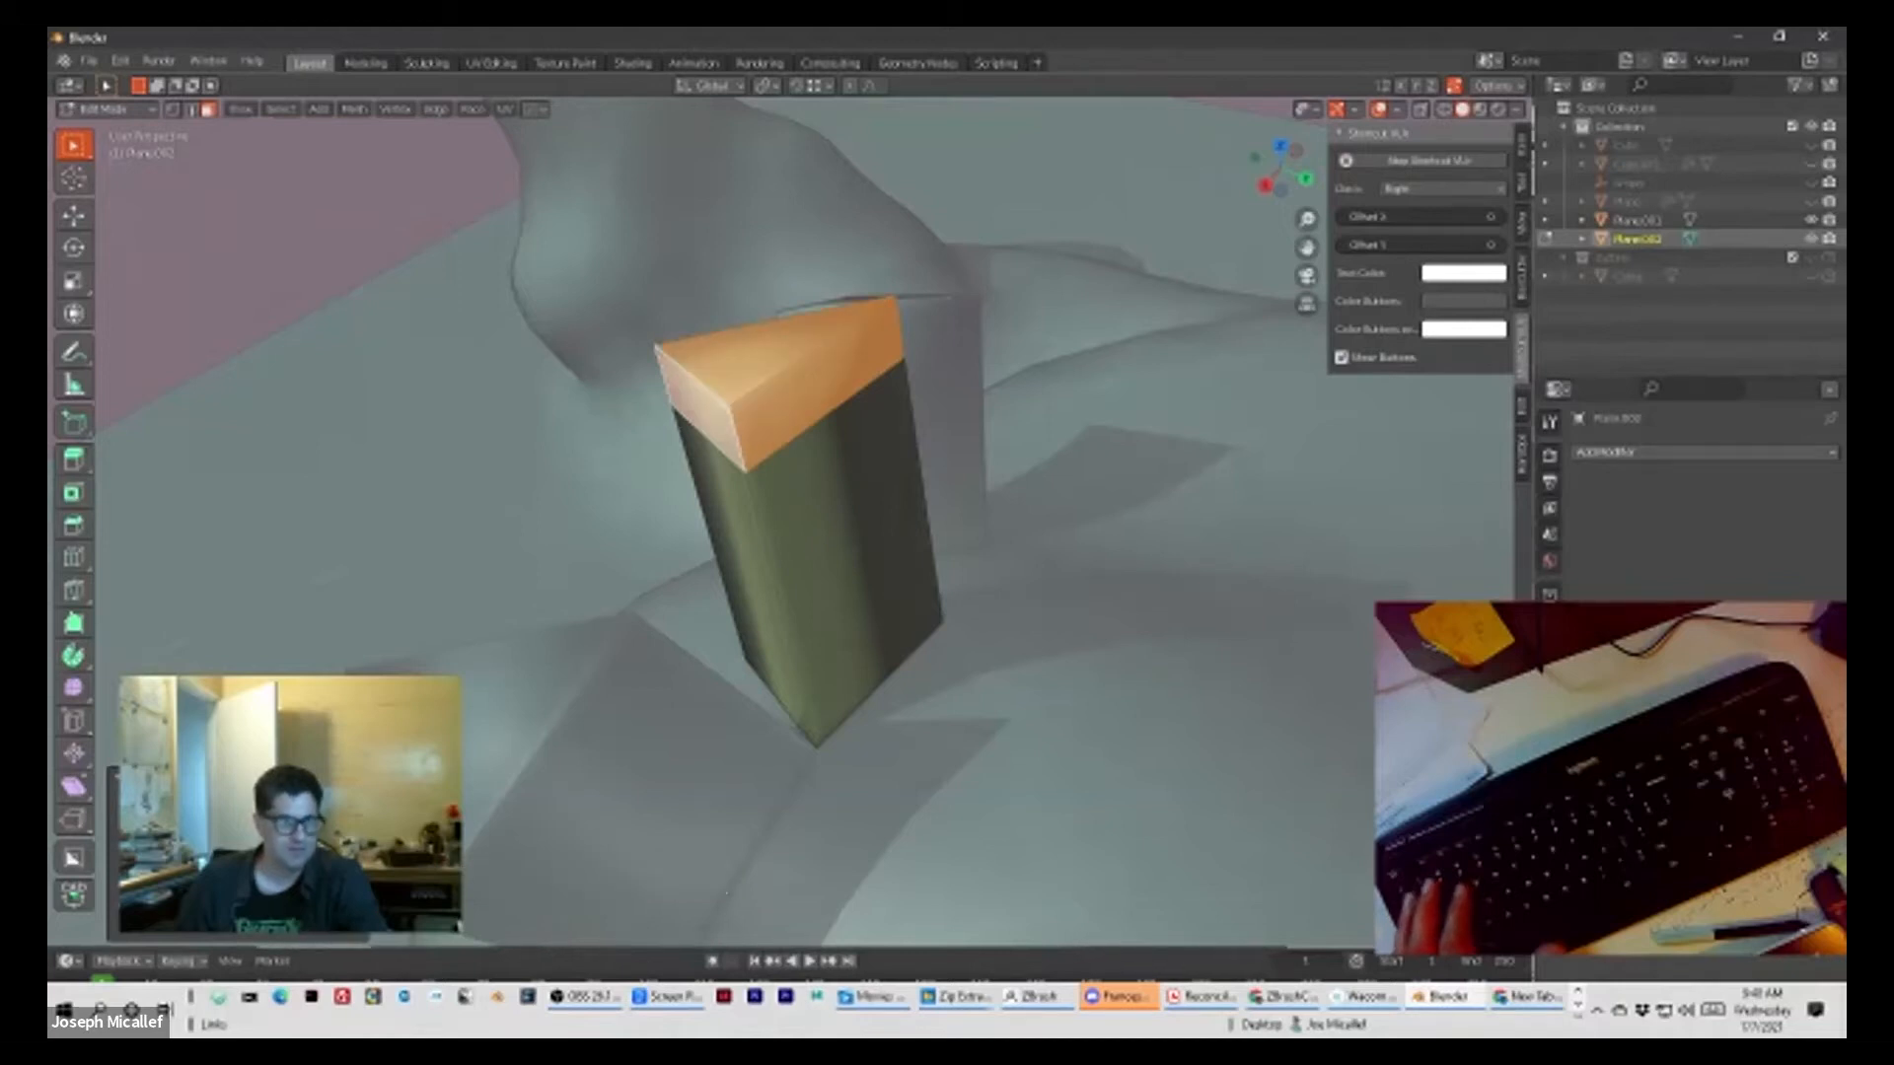
key(ctrl+z)
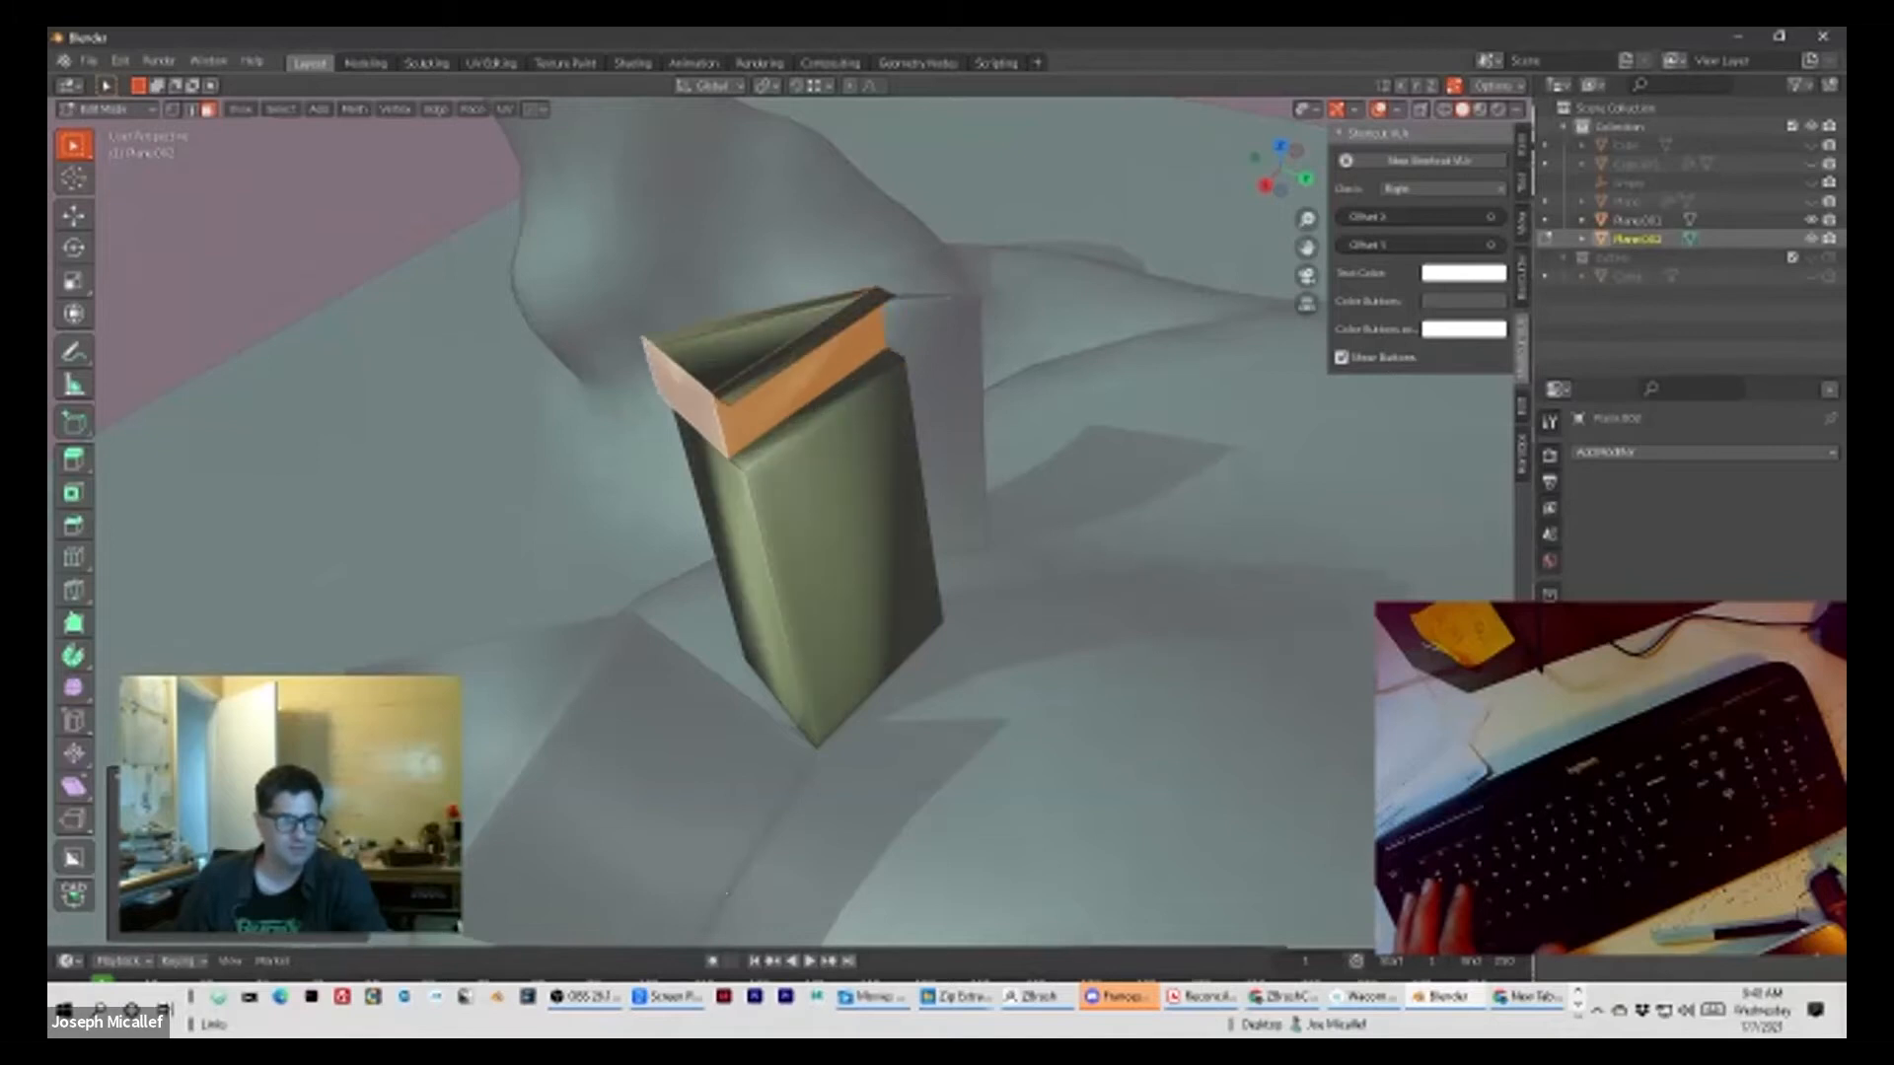
key(ctrl+z)
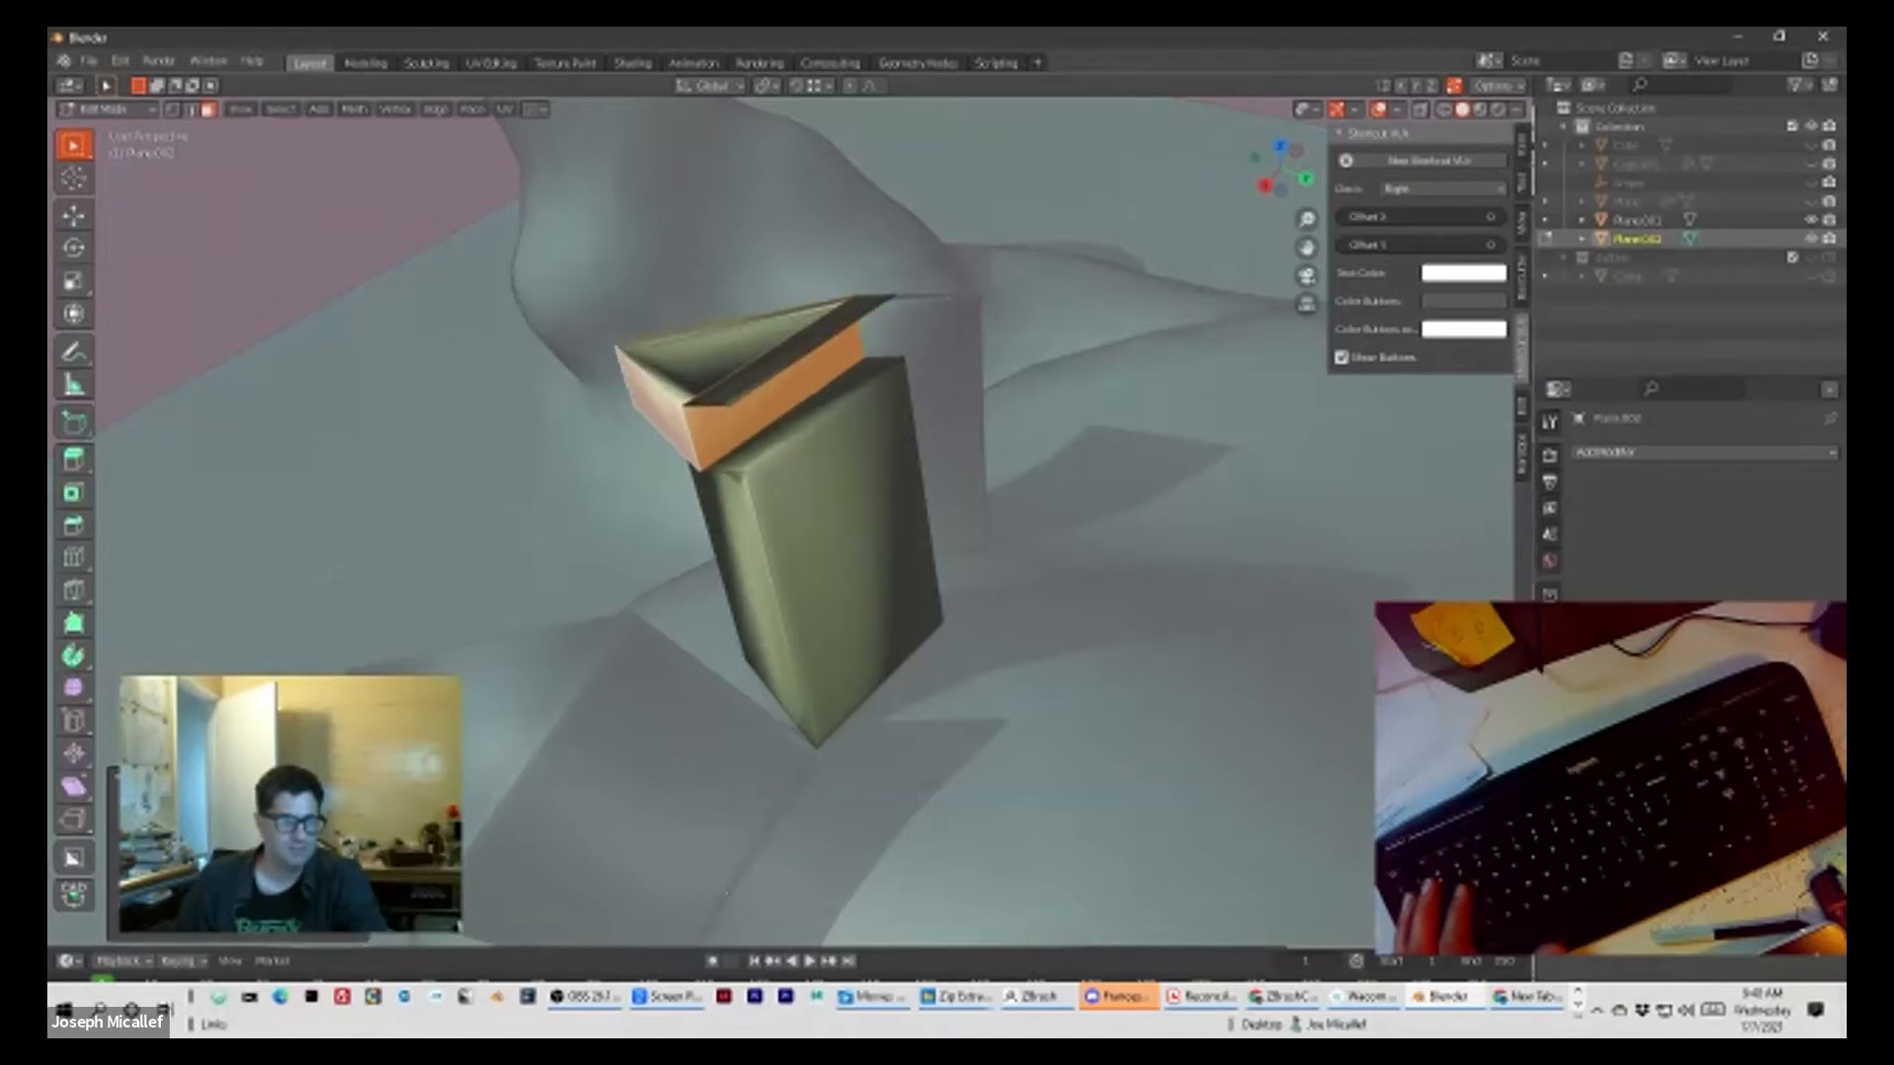
key(ctrl+z)
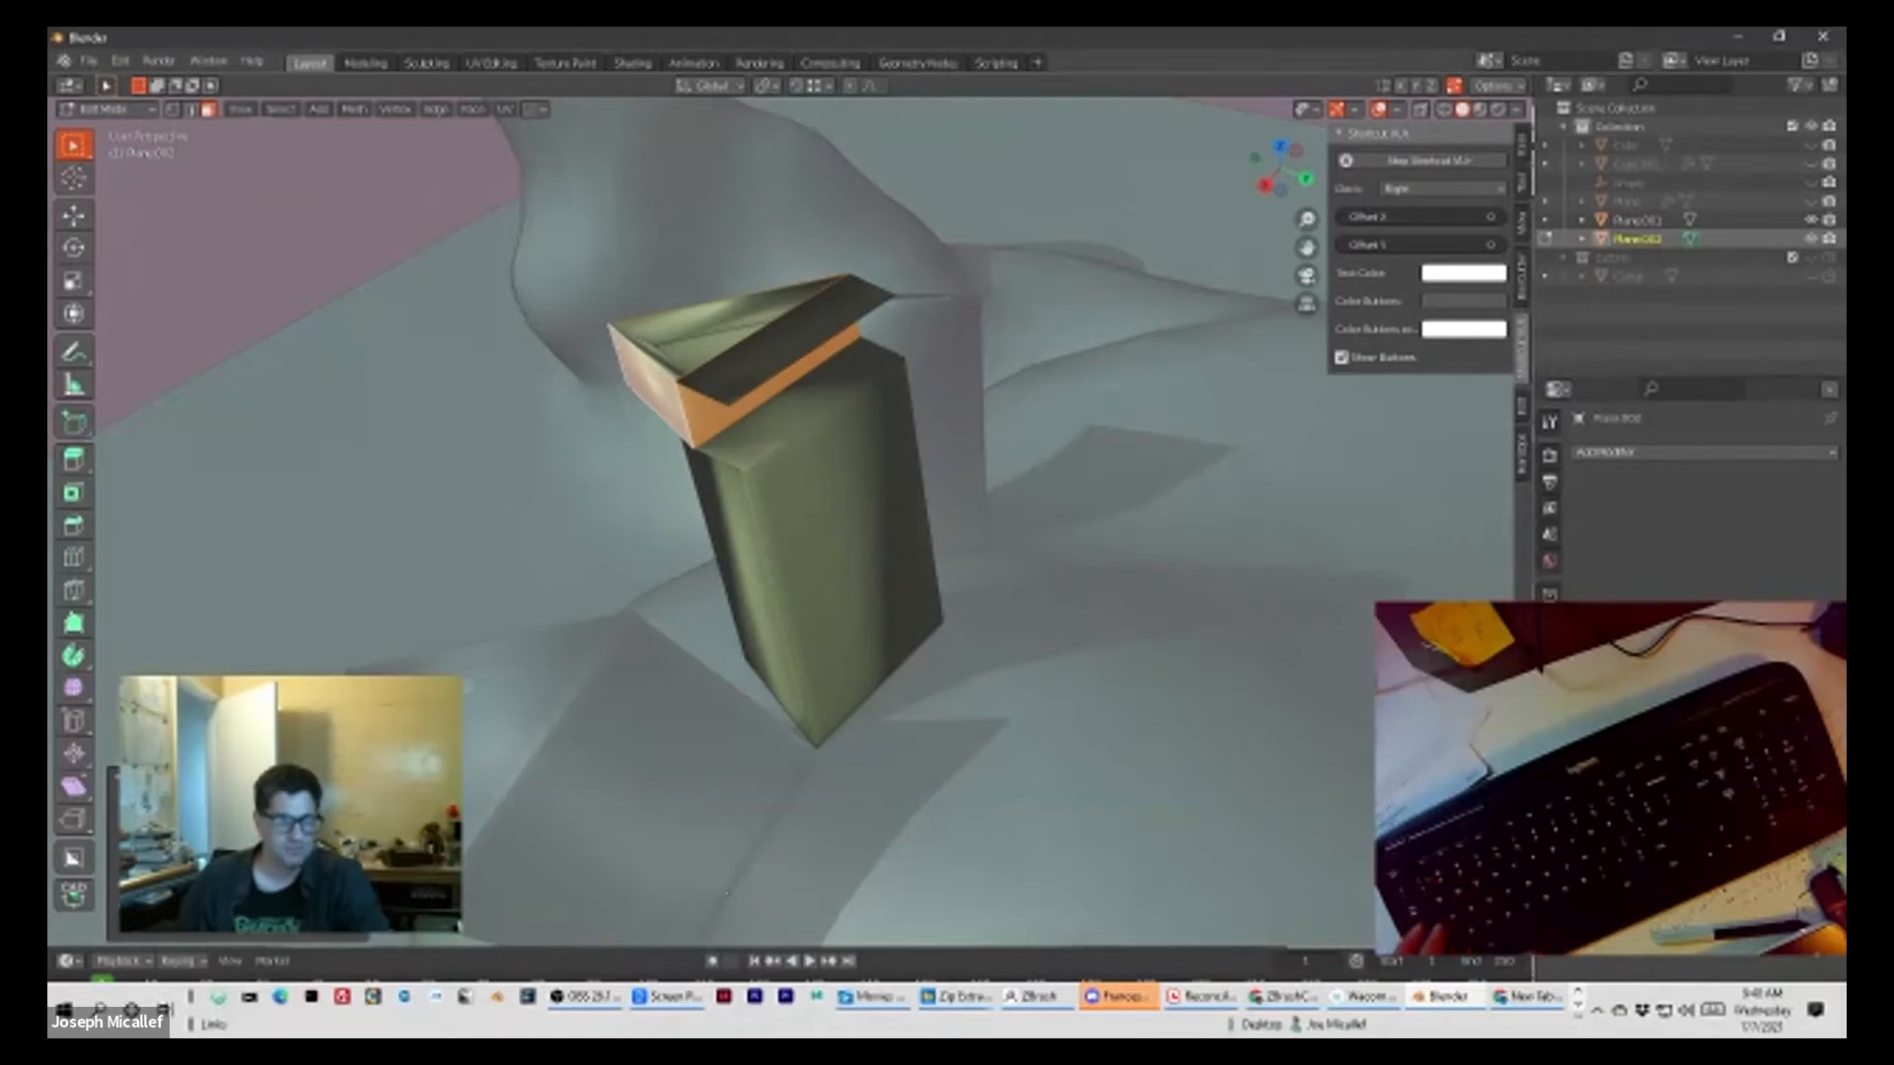
Step: Return the viewport to solid shading and step back through the history to the selected ring above the loop cut
key(z)
key(z)
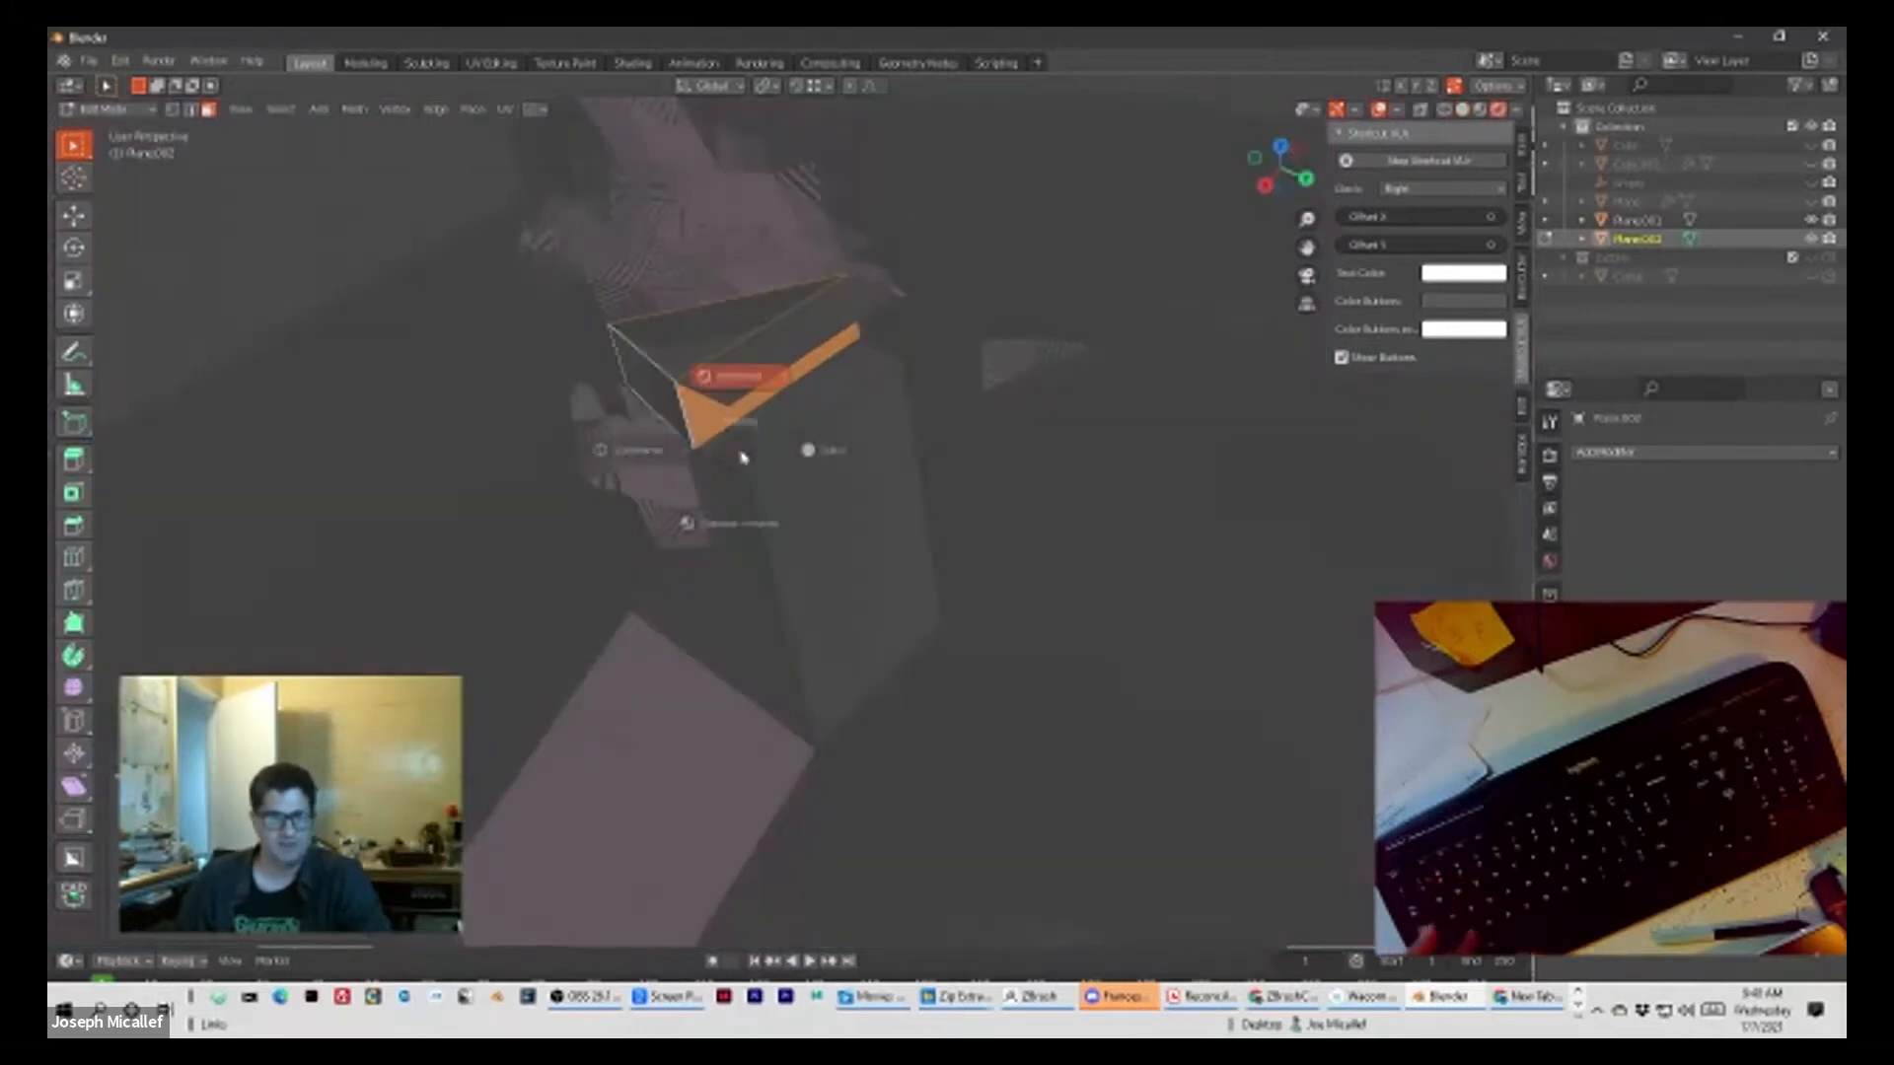
click(875, 452)
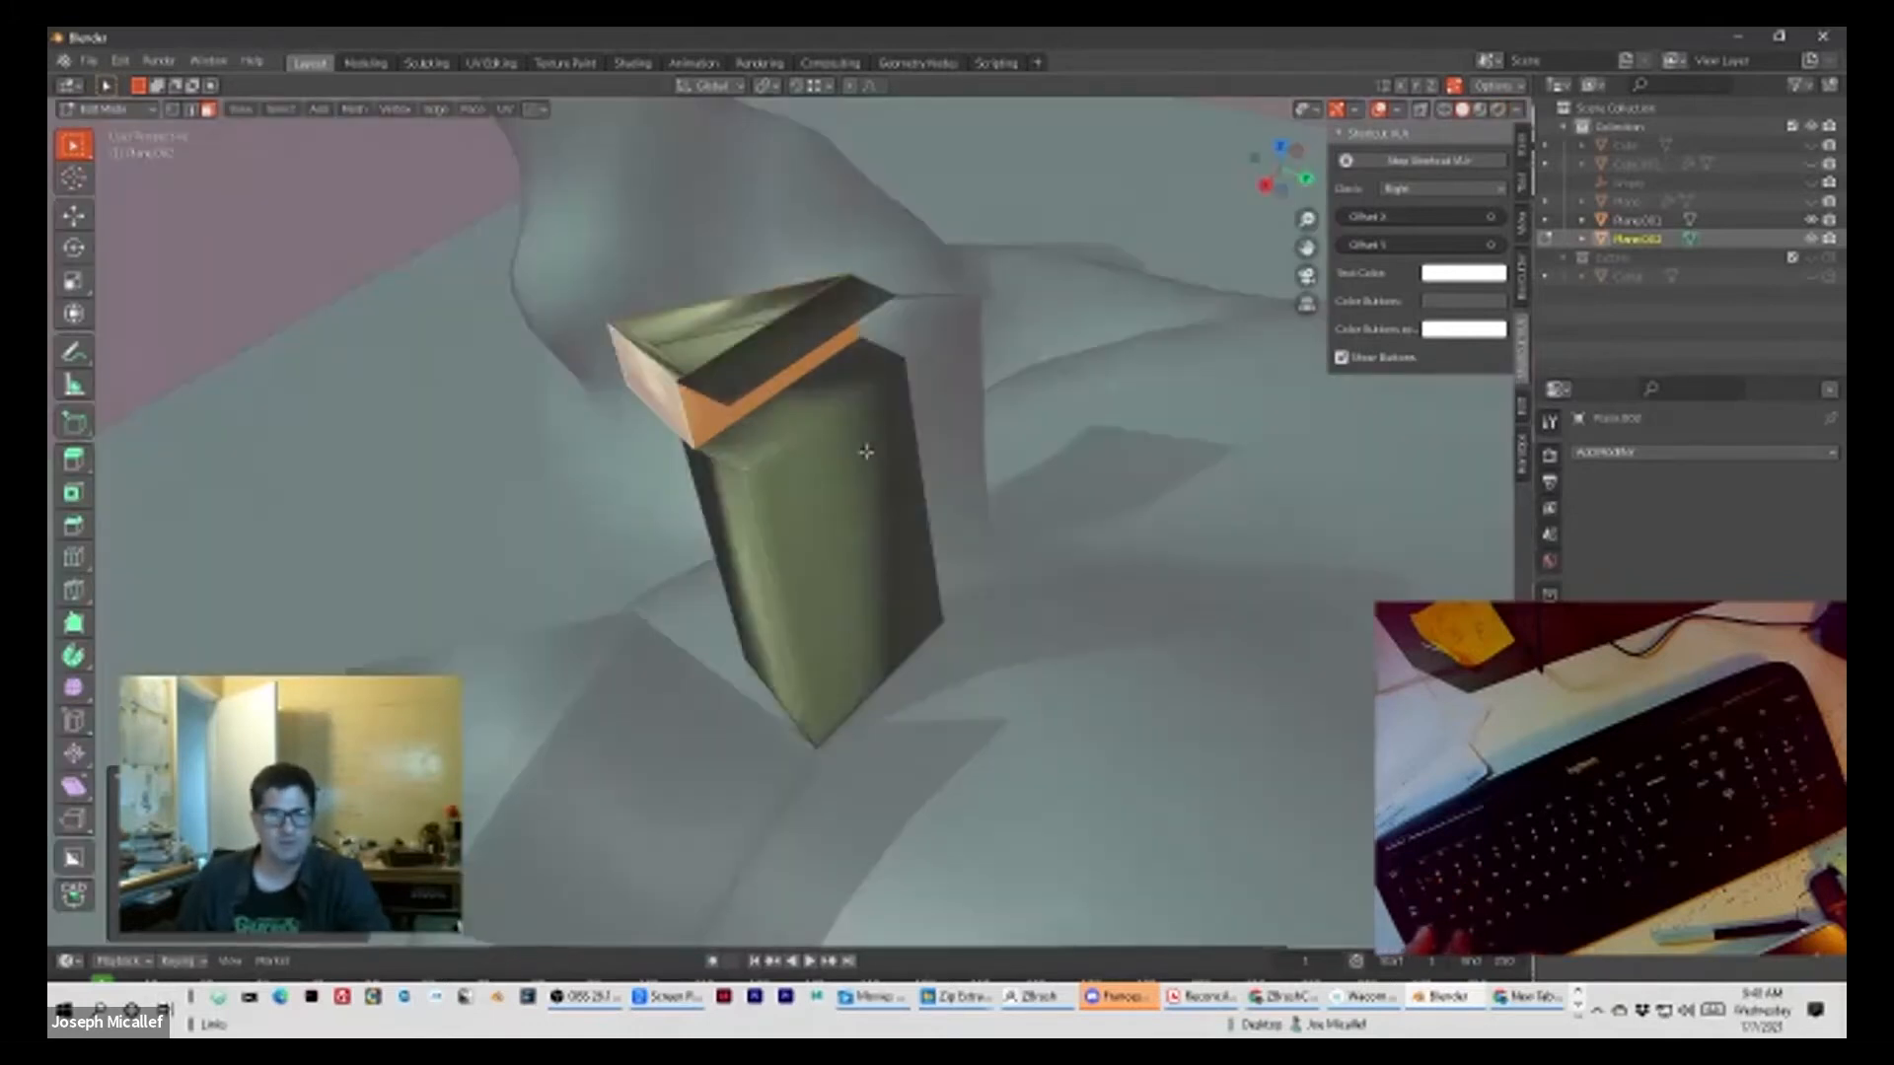
key(ctrl+z)
key(ctrl+z)
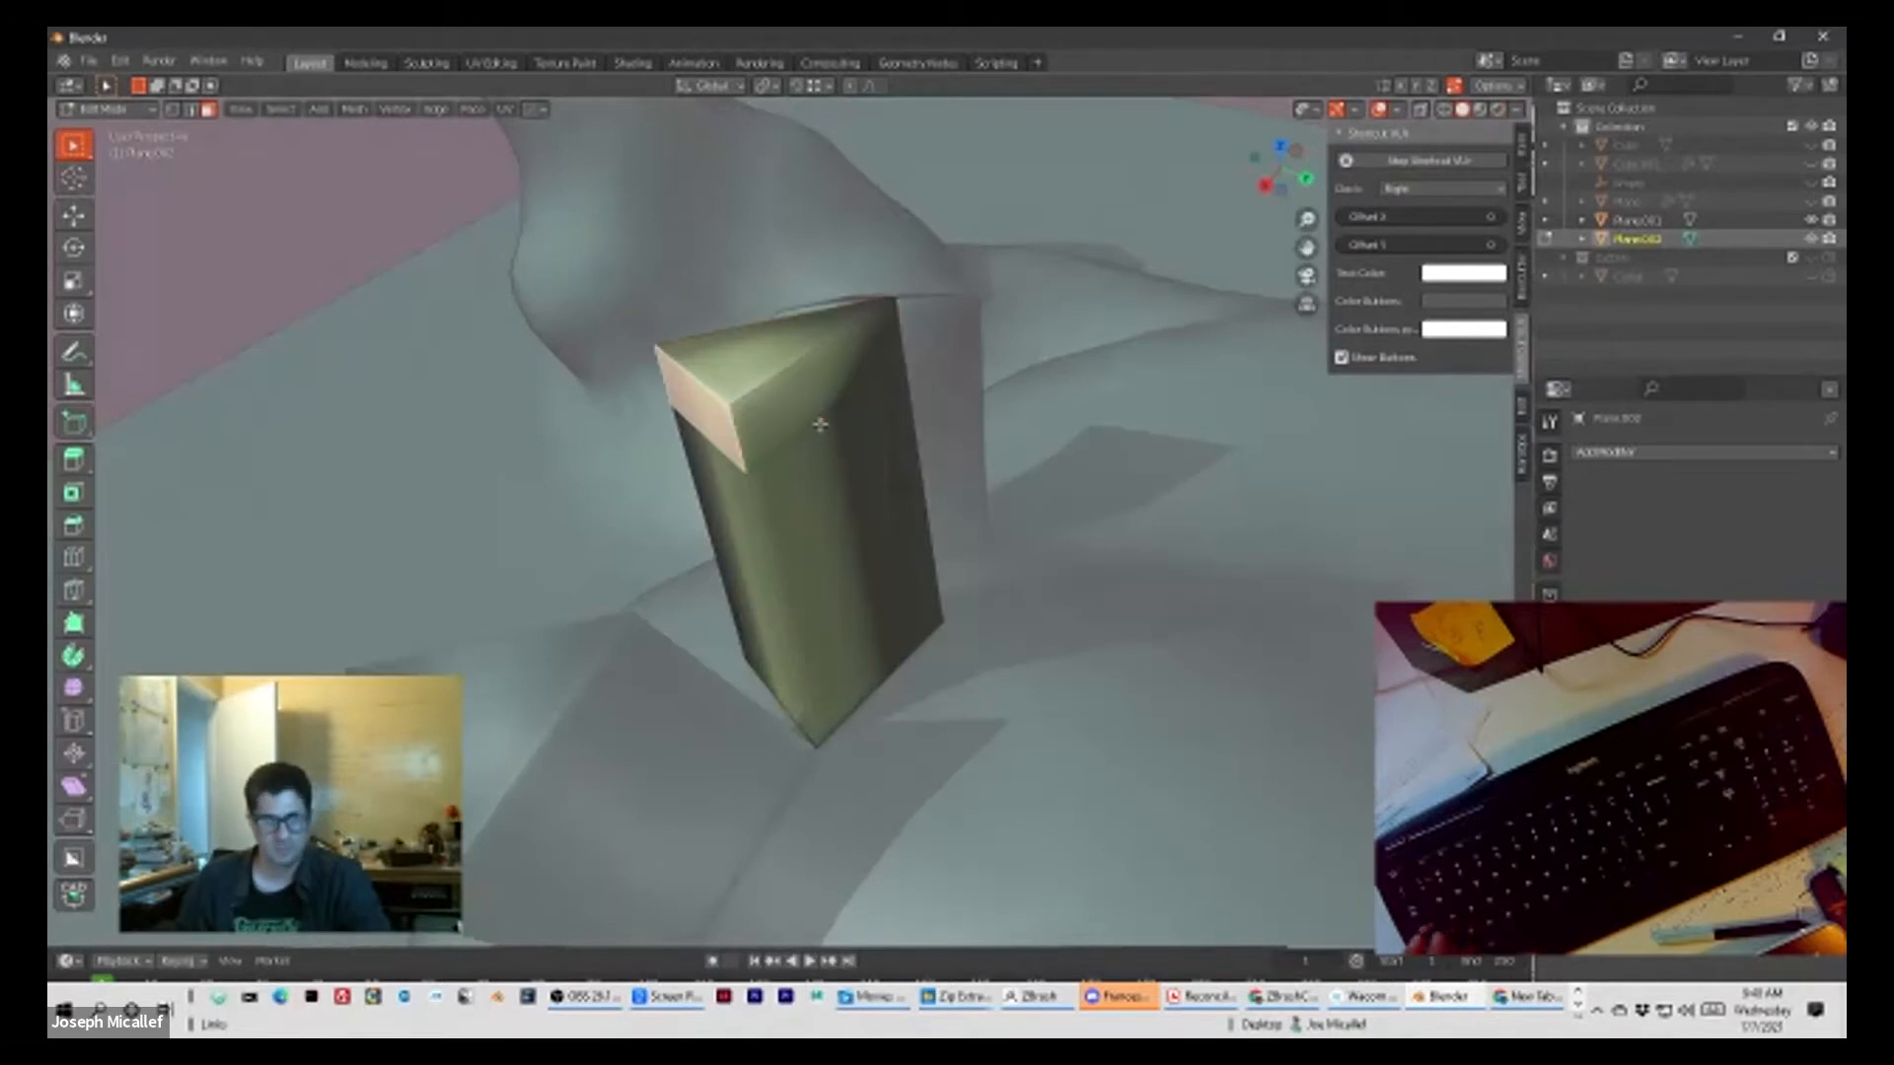
key(ctrl+shift+z)
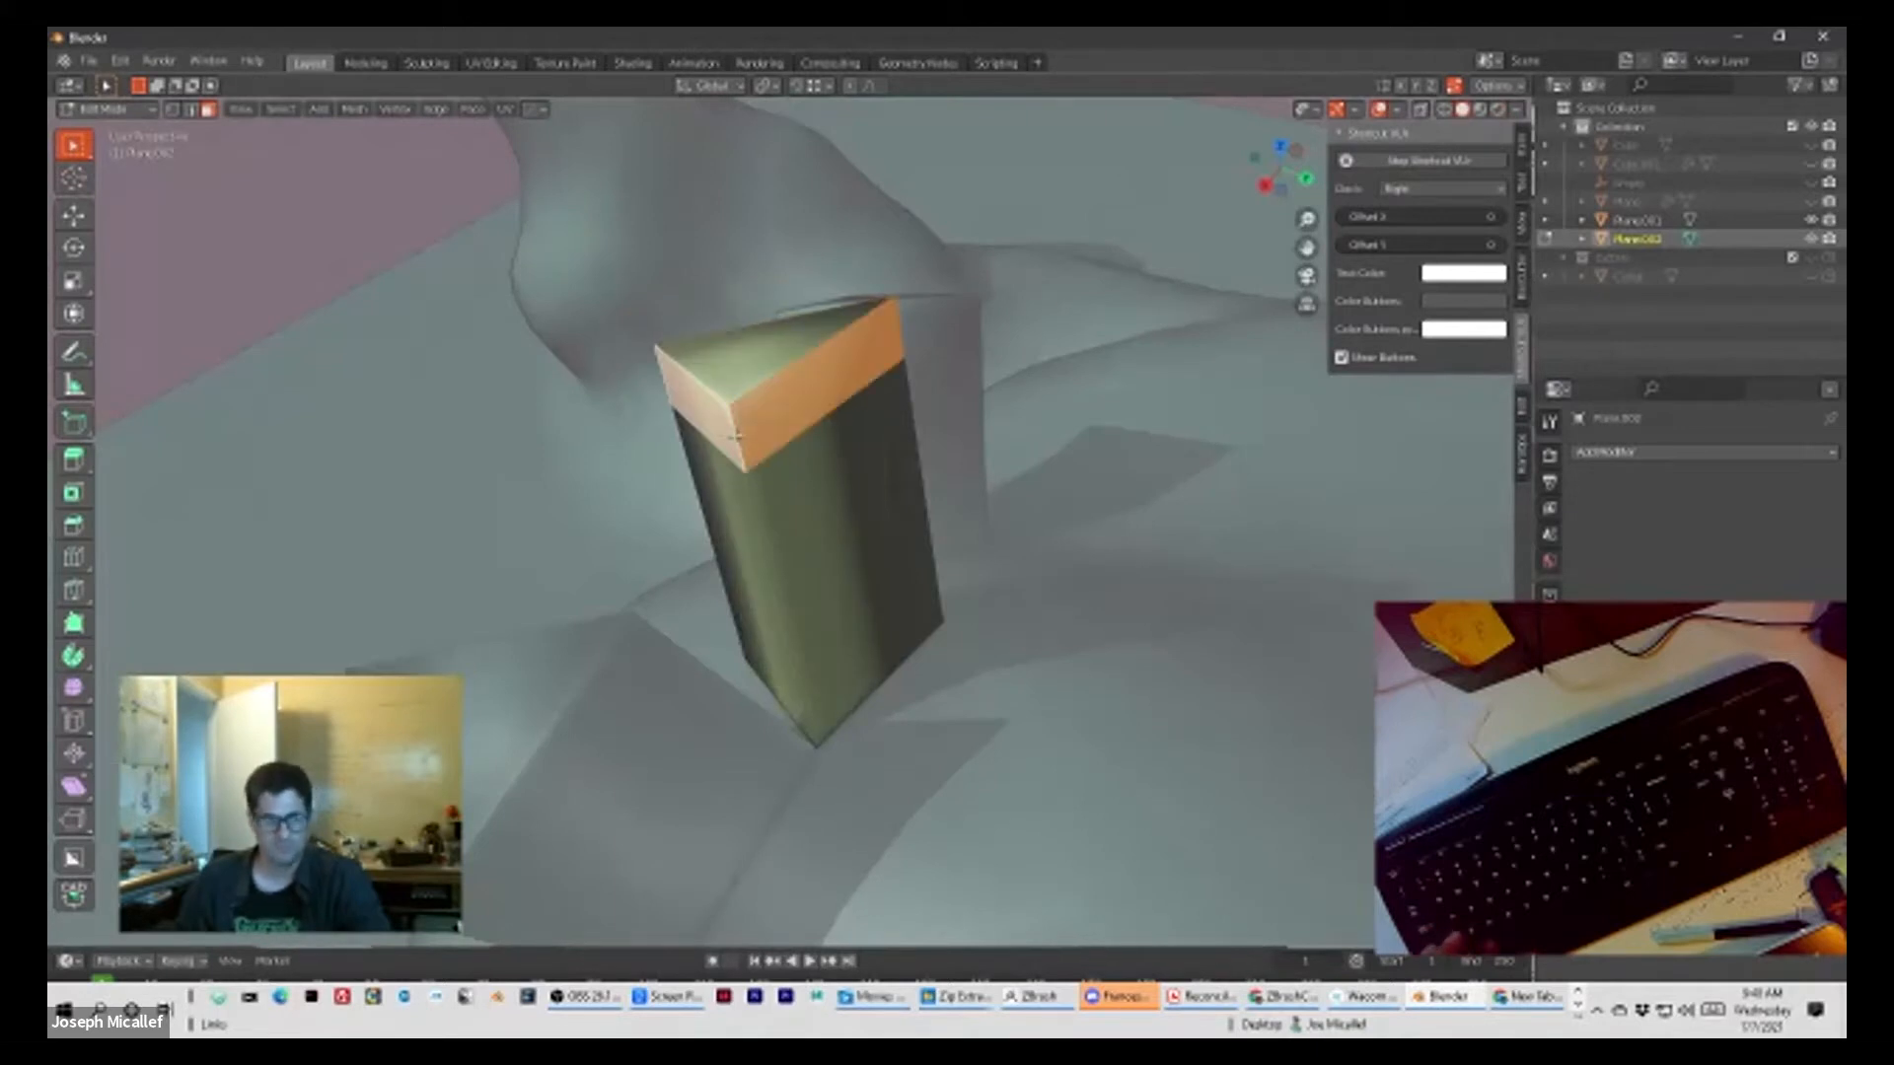
Step: Scale the column's upper ring down slightly, extrude it in place and try enlarging the extrusion
key(s)
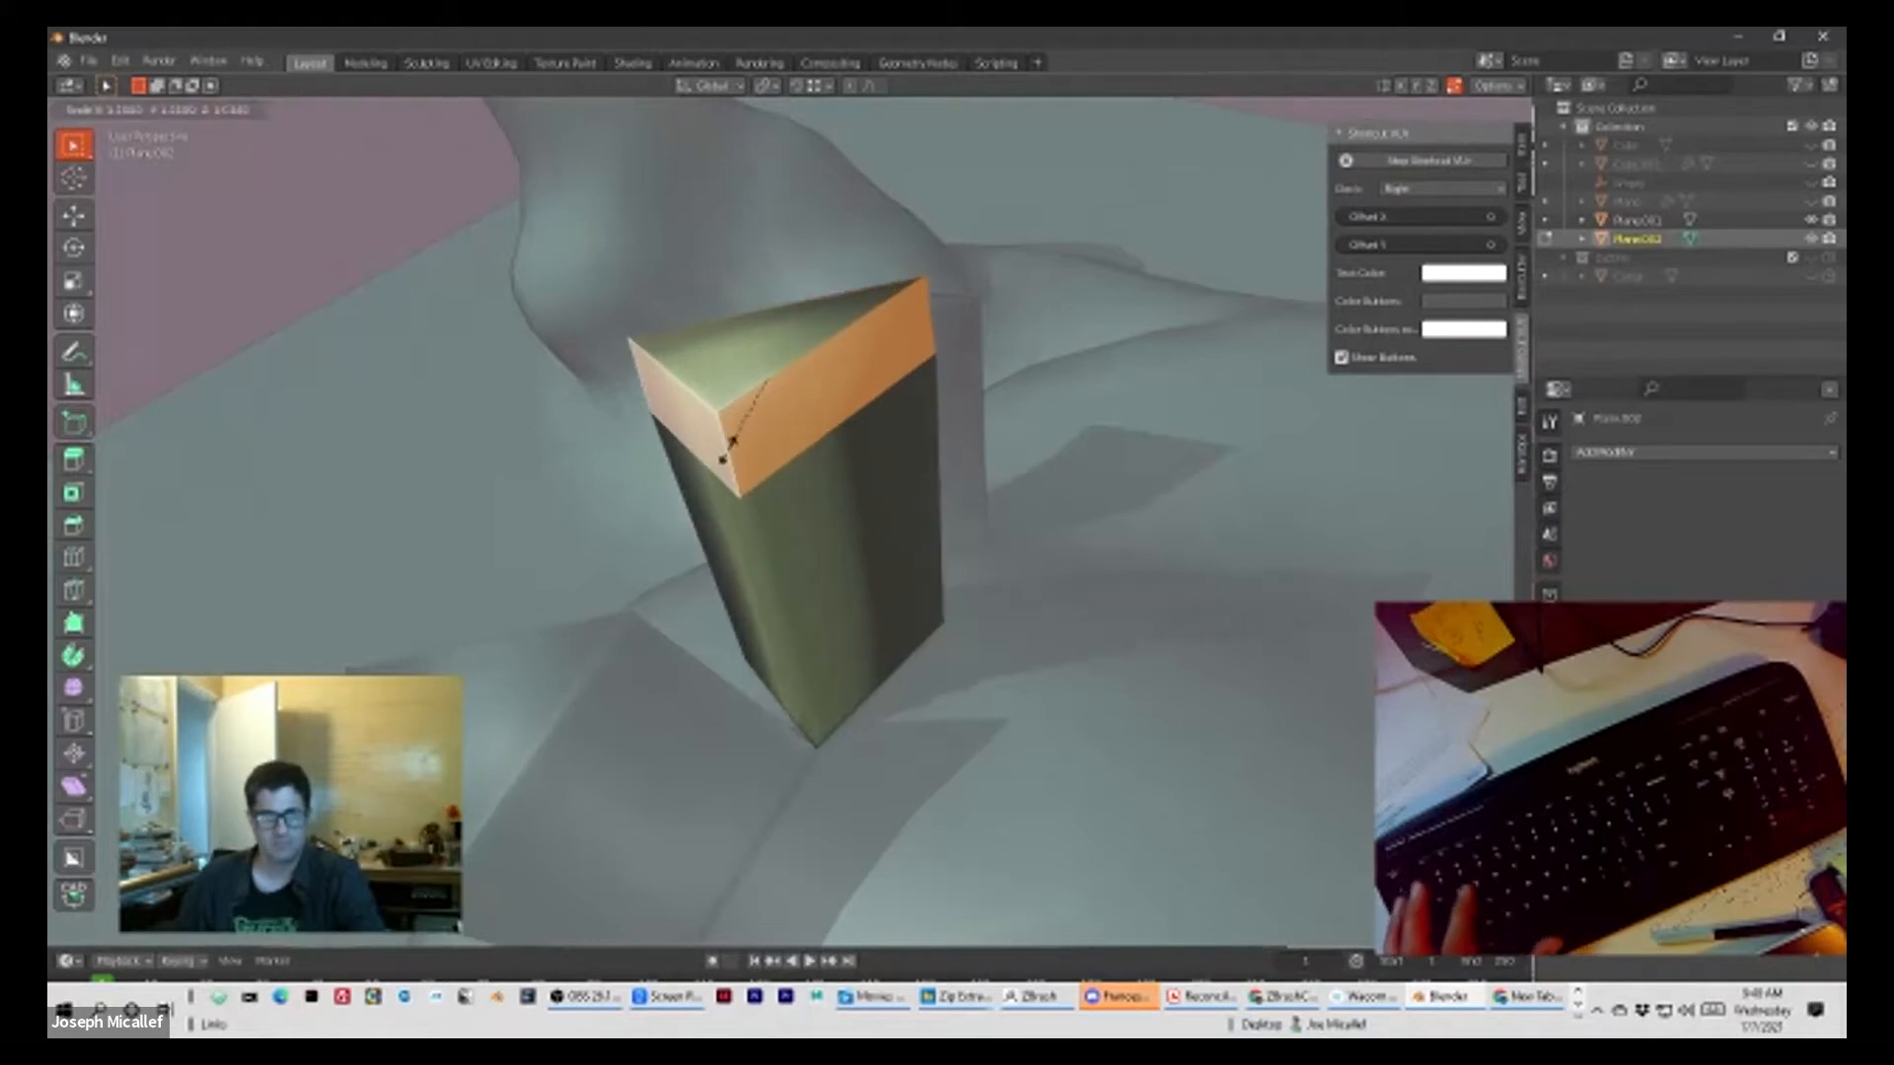
click(768, 380)
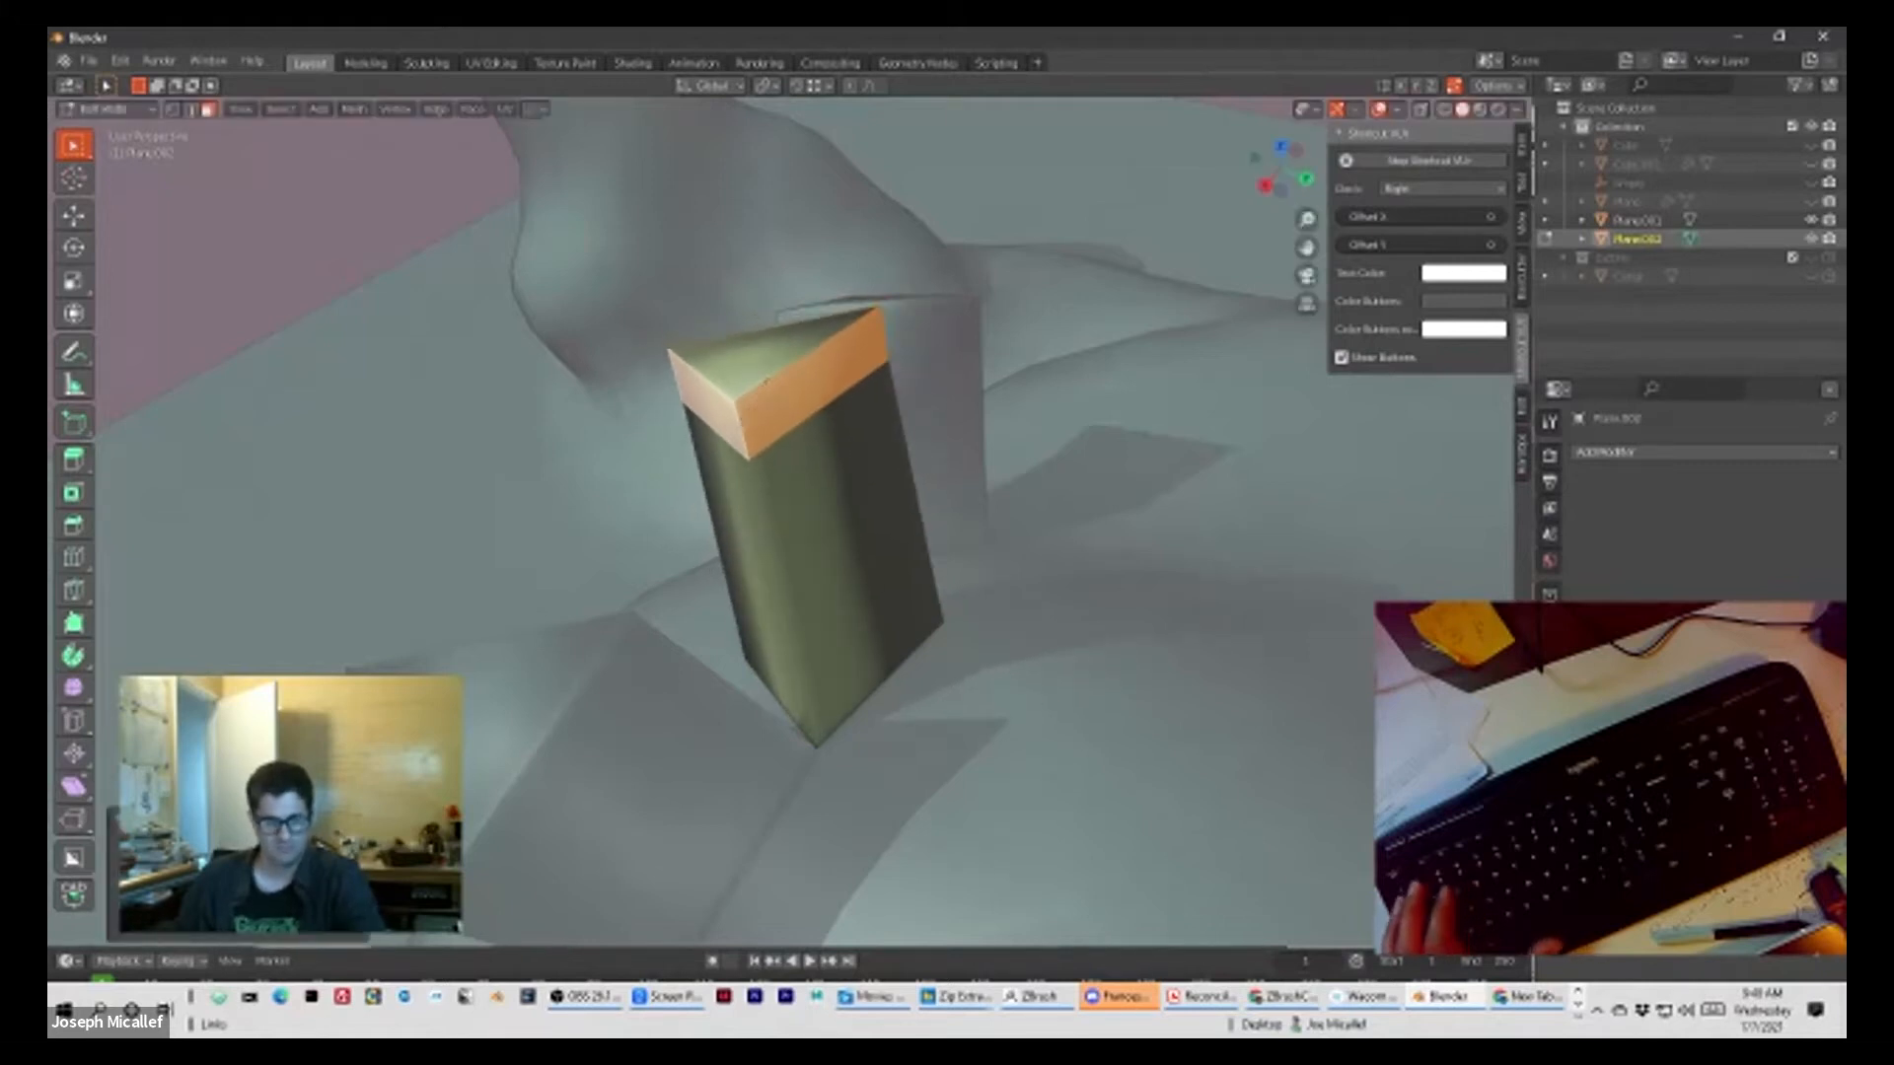
key(e)
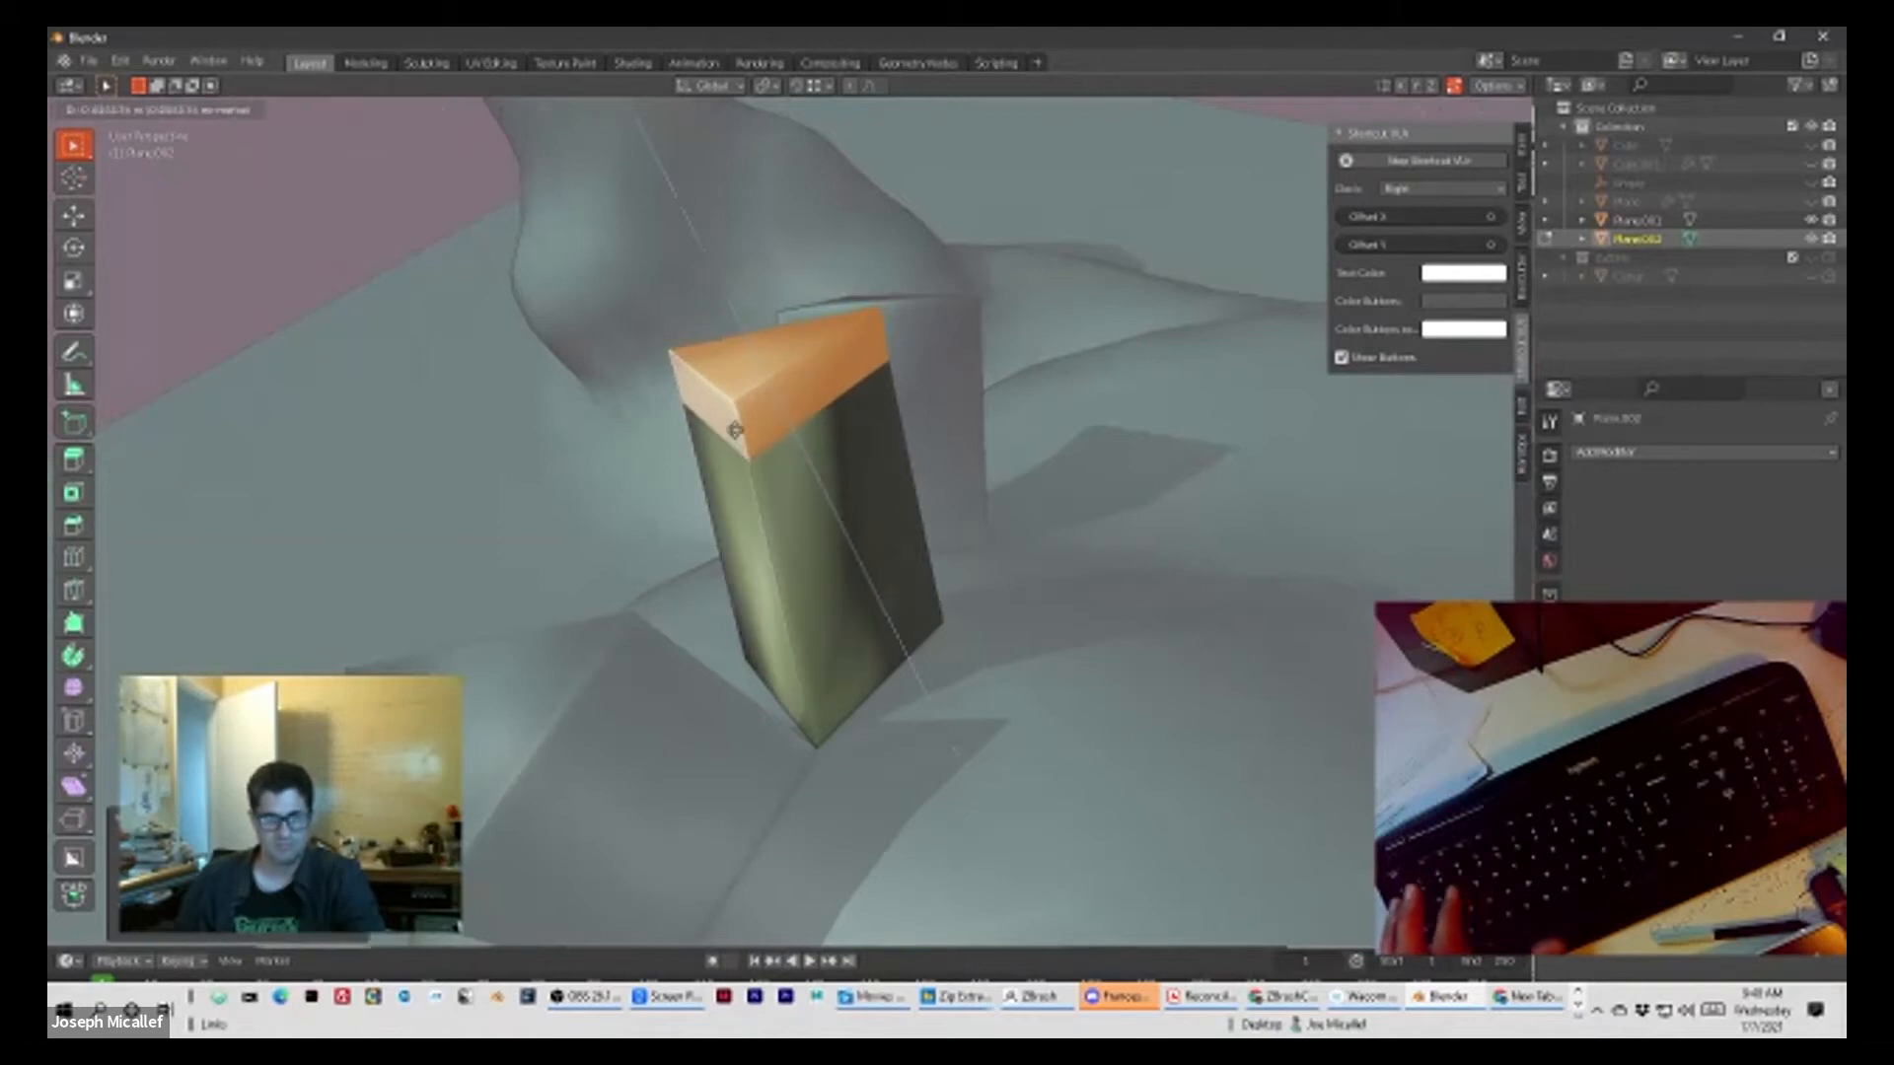
click(735, 431)
key(s)
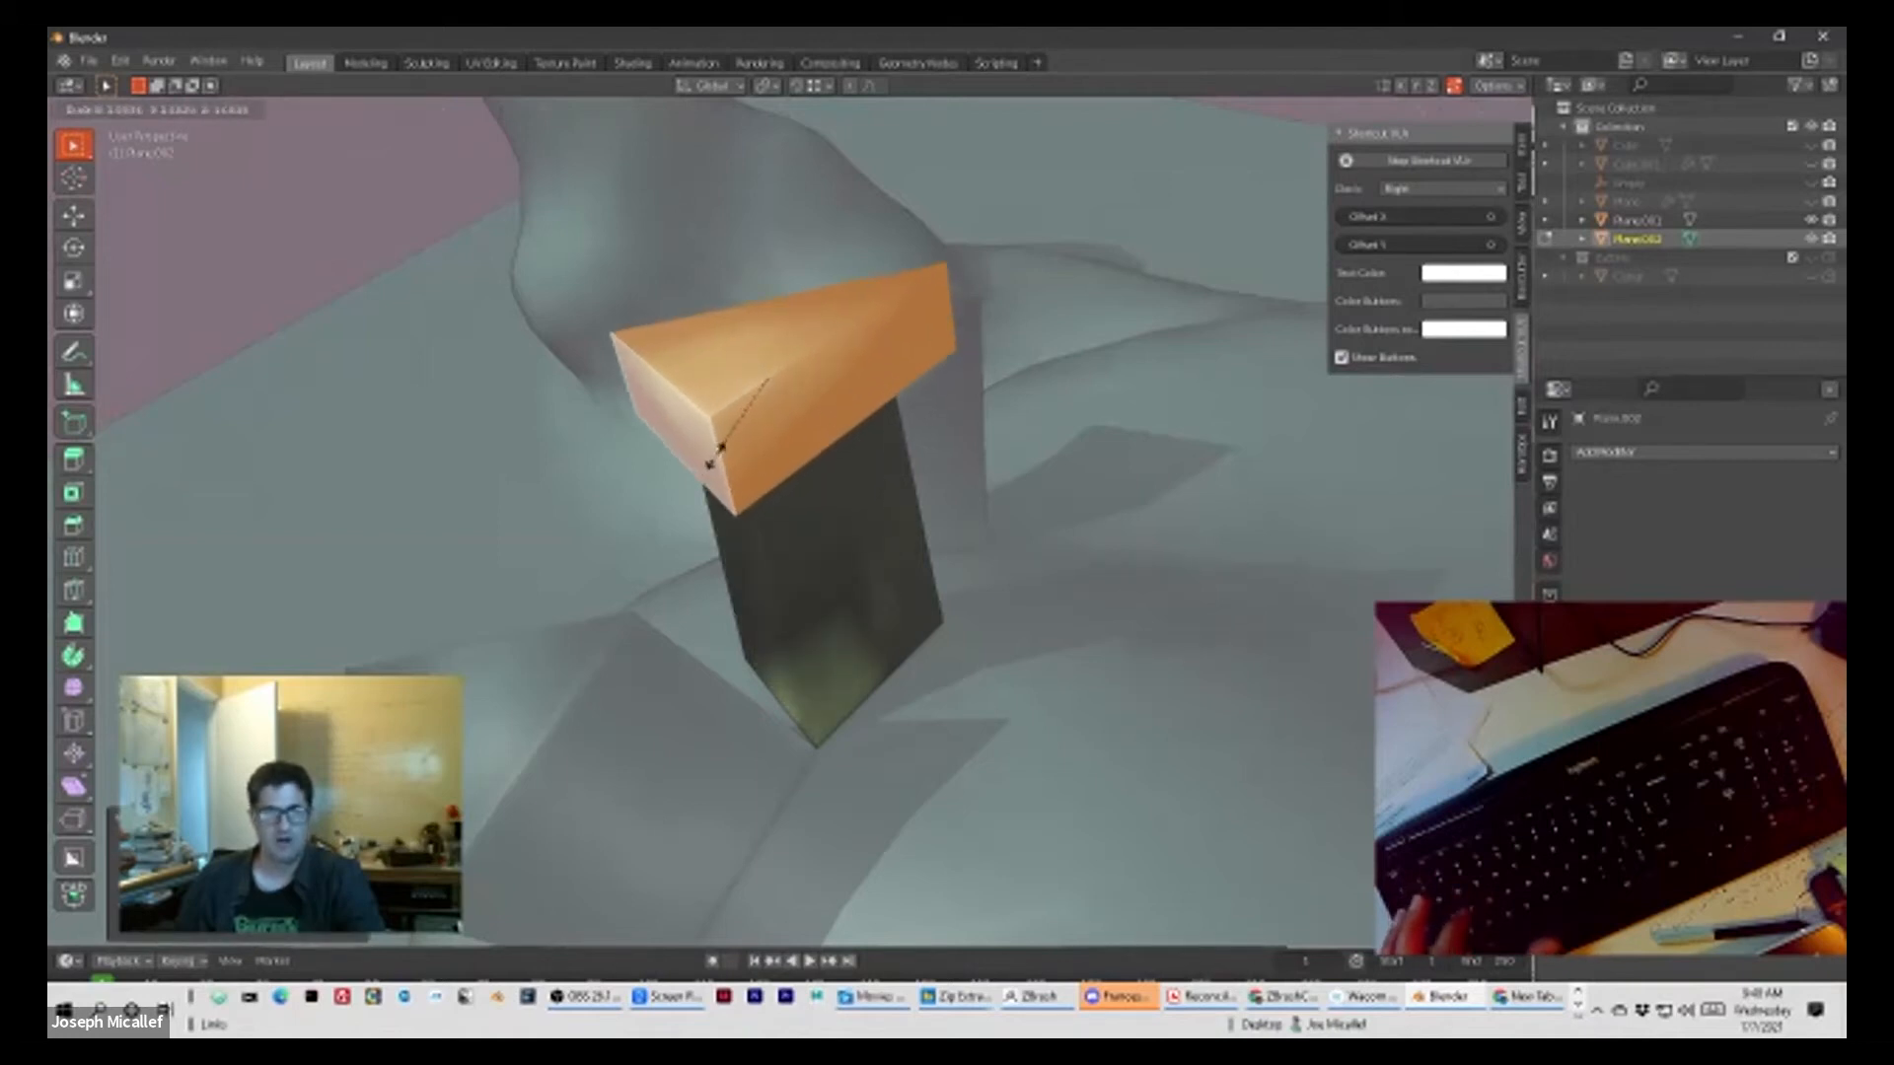
click(730, 451)
Step: Shrink the column's selected top section a little more to taper the upper end
middle_drag(730, 452, 775, 499)
middle_drag(734, 422, 765, 488)
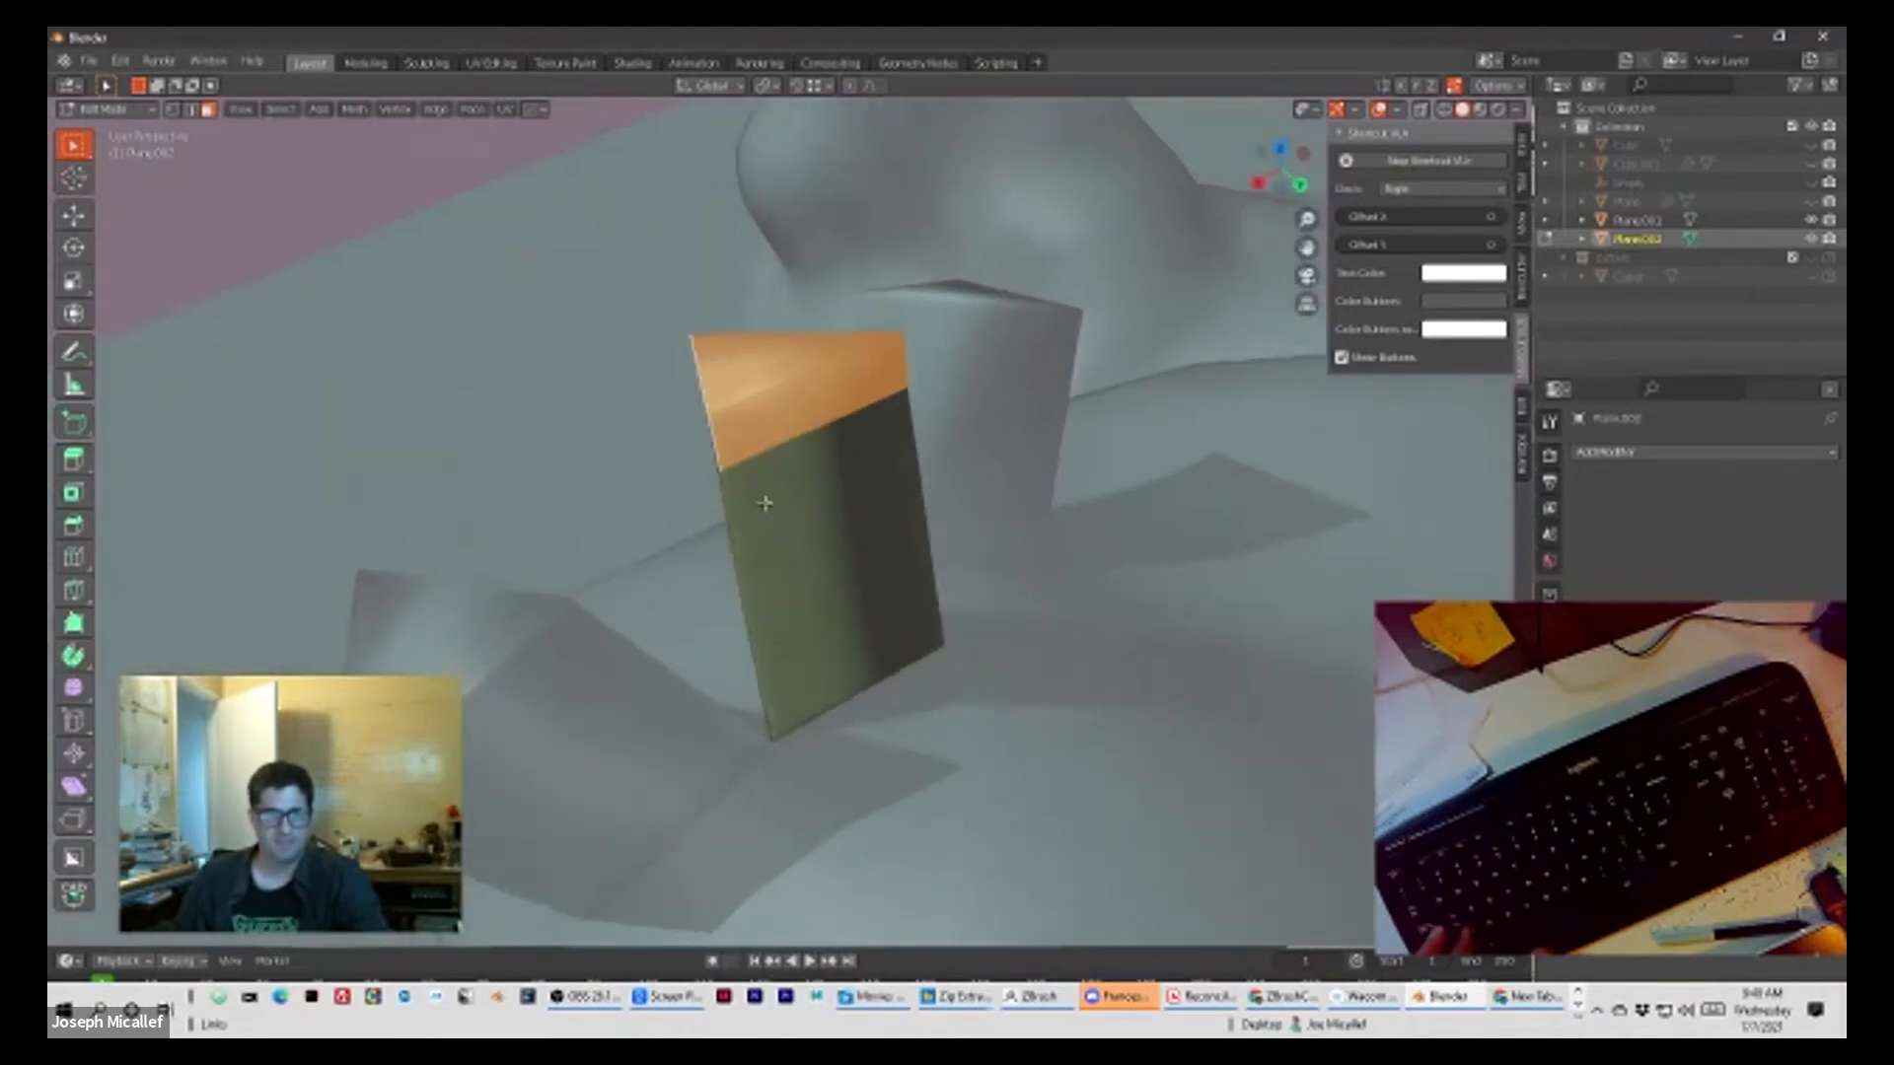
scroll(767, 491, up, 2)
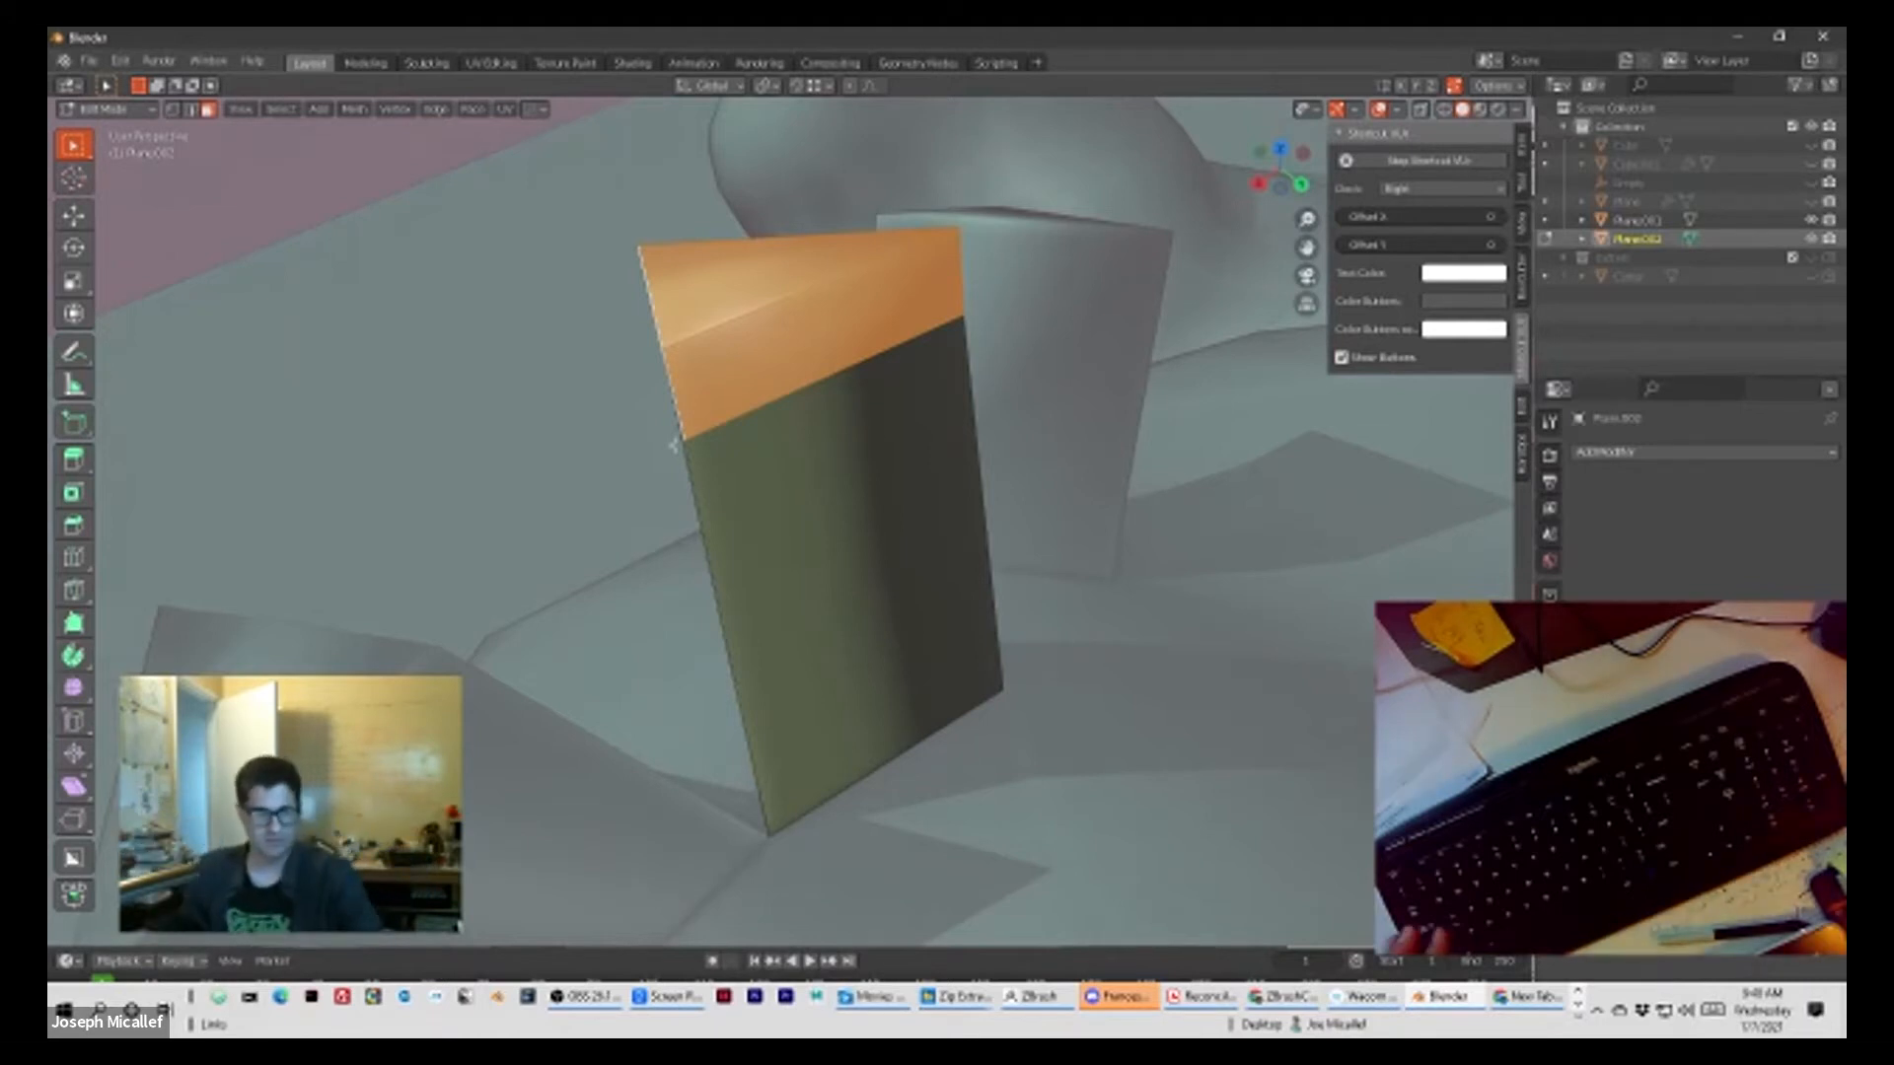
middle_drag(816, 373, 848, 330)
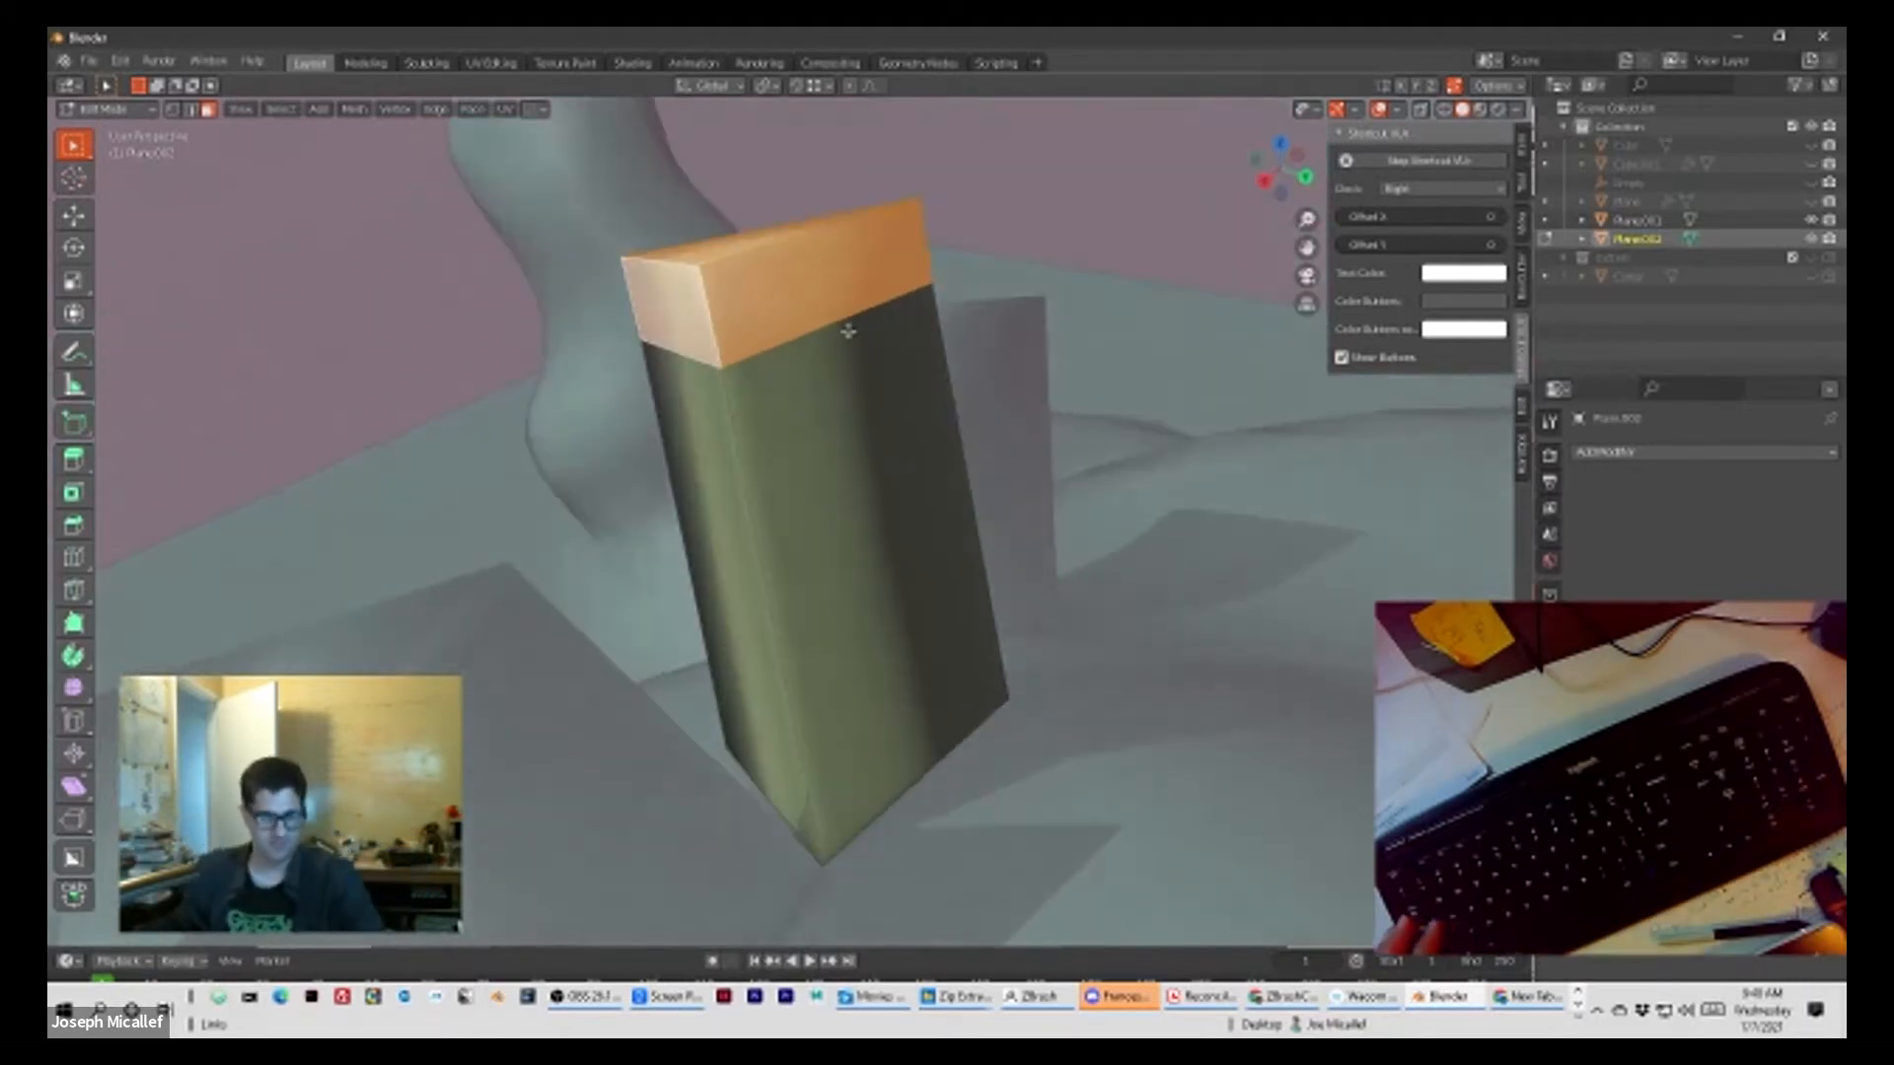
key(s)
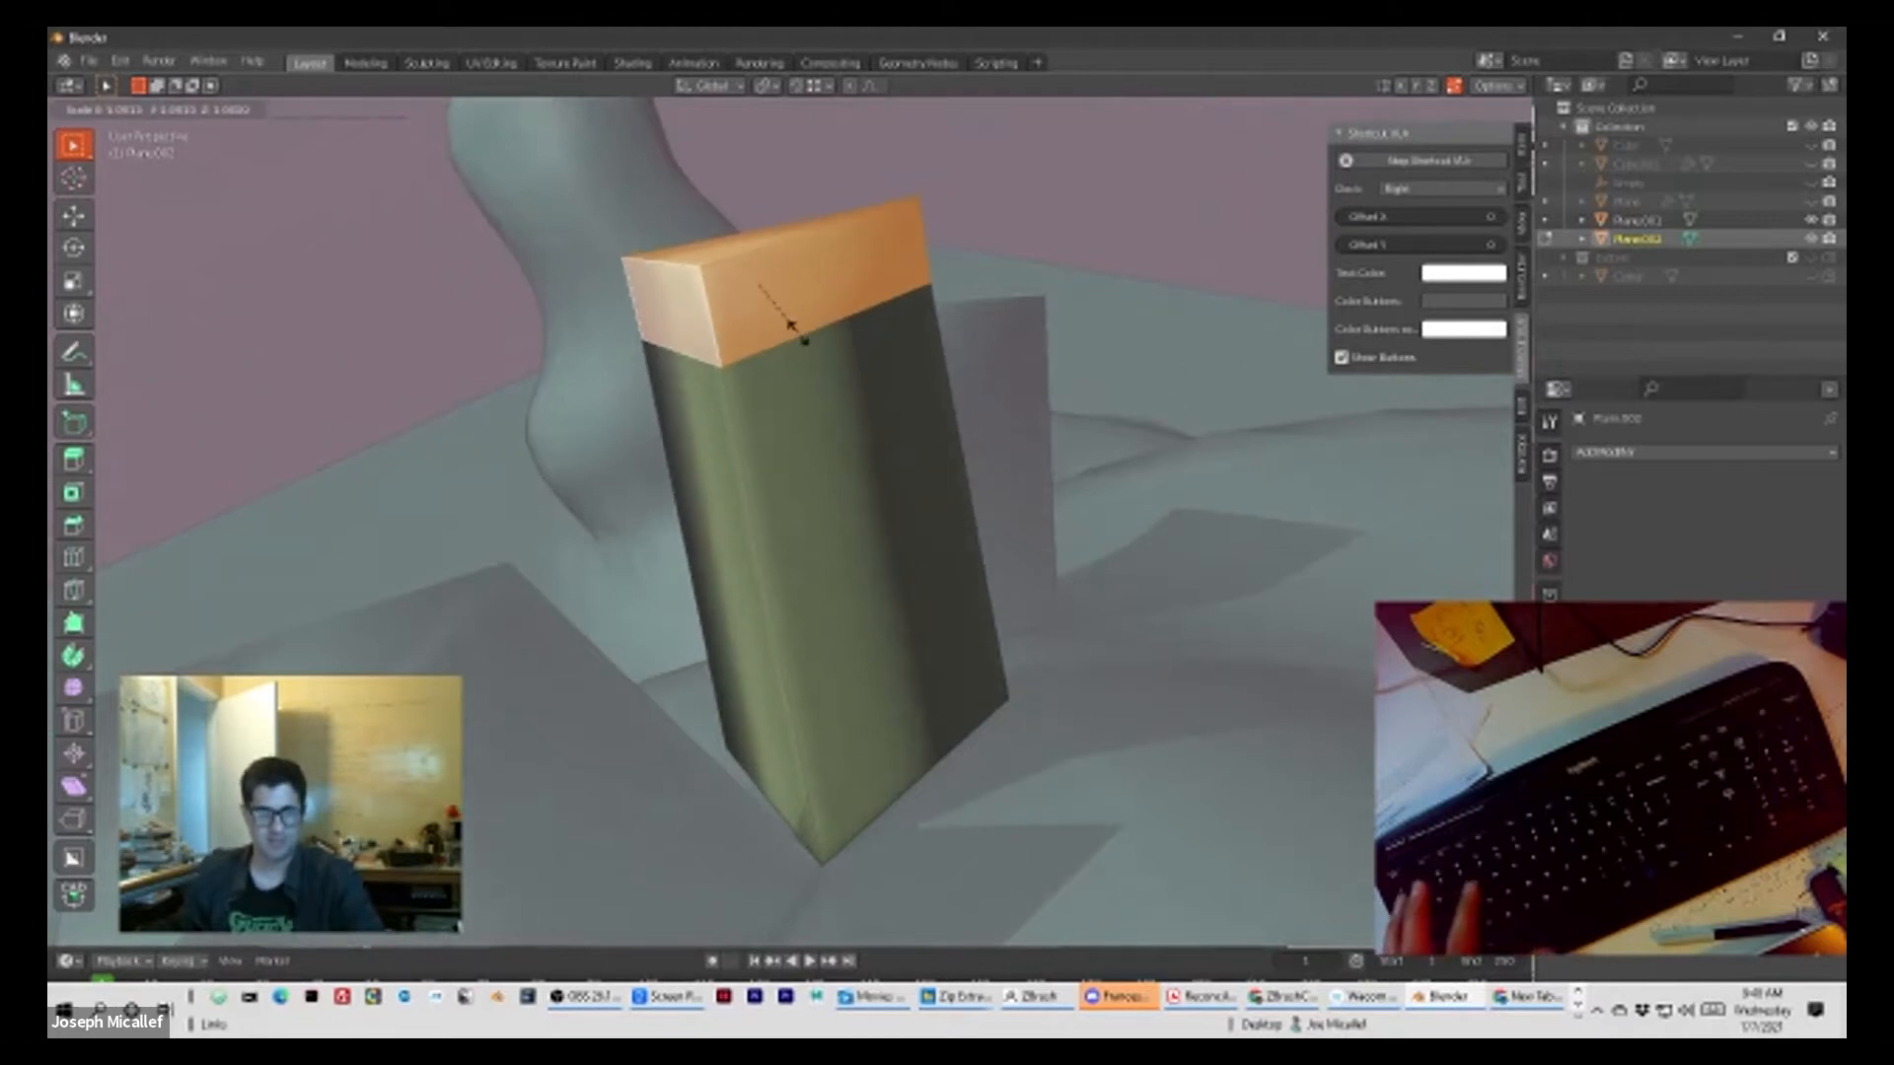
click(799, 321)
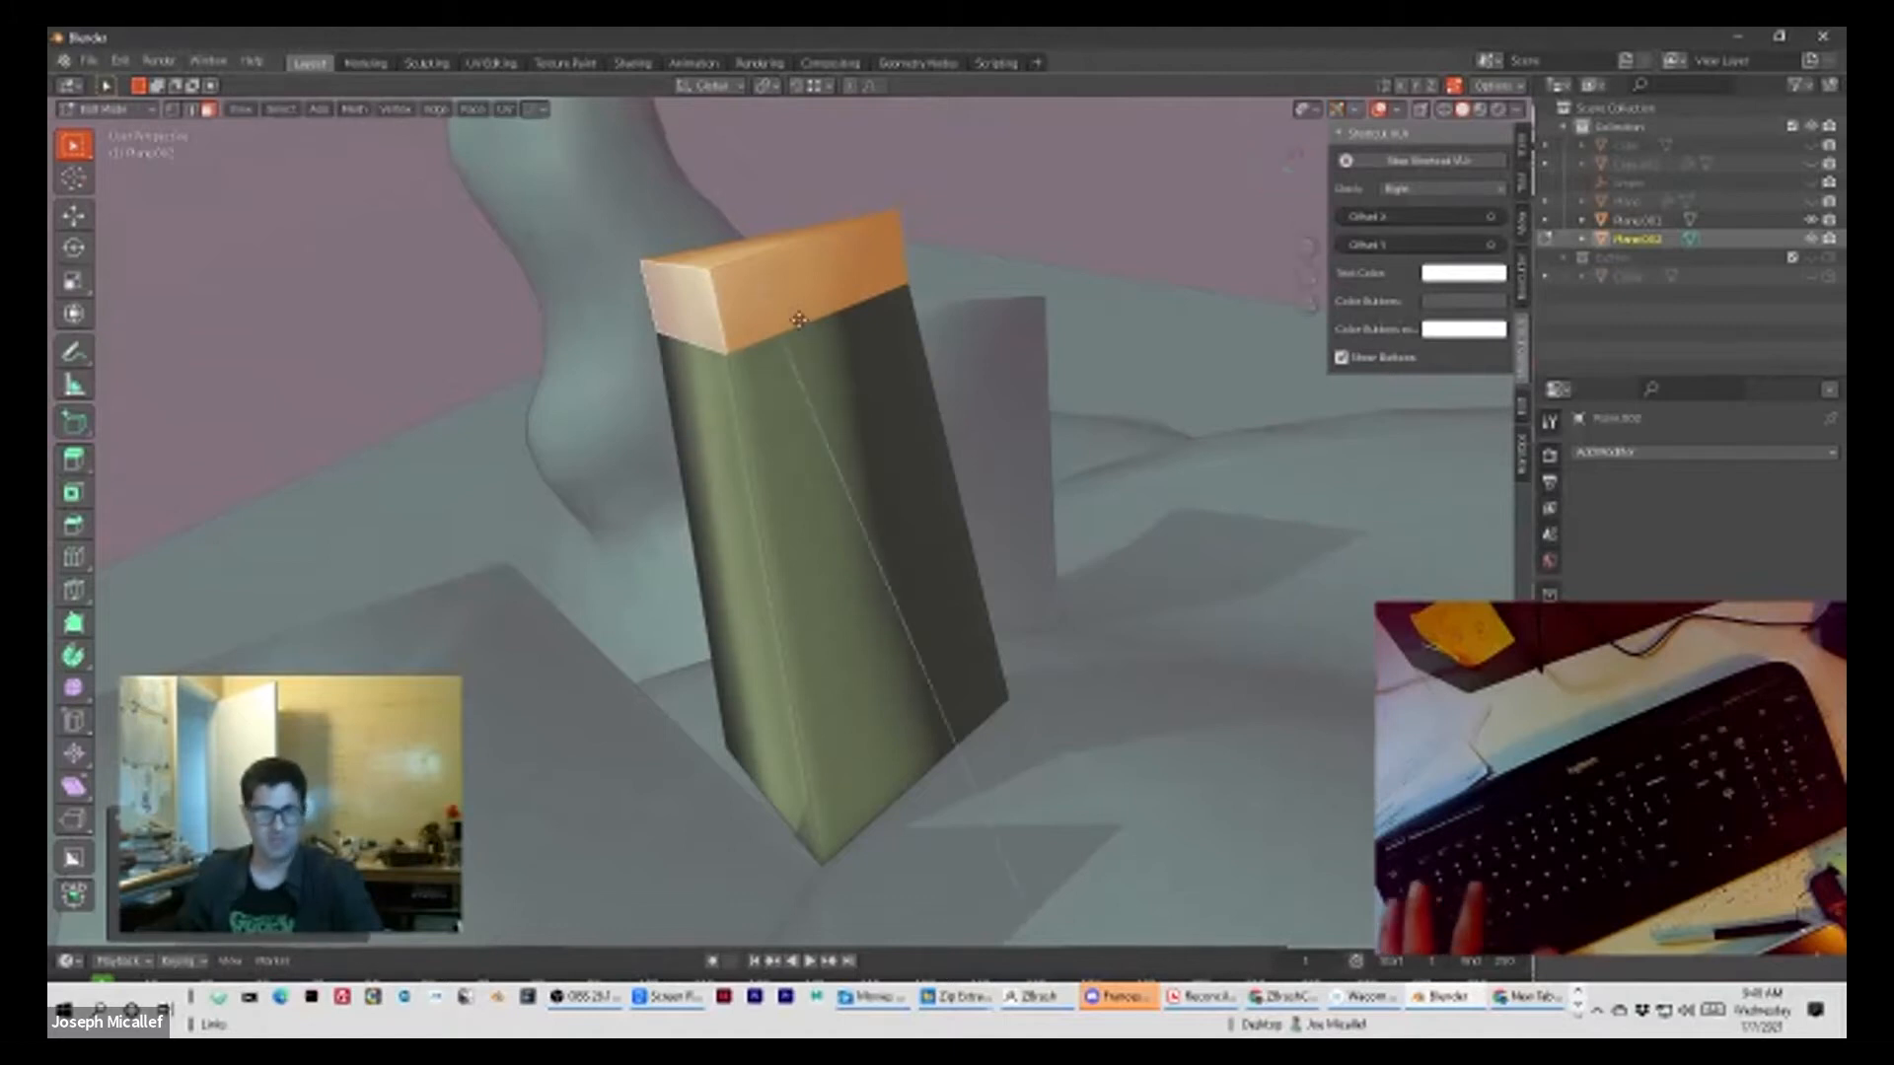
Step: Extrude the top section in place and scale it up into a wide cap overhanging the column
key(e)
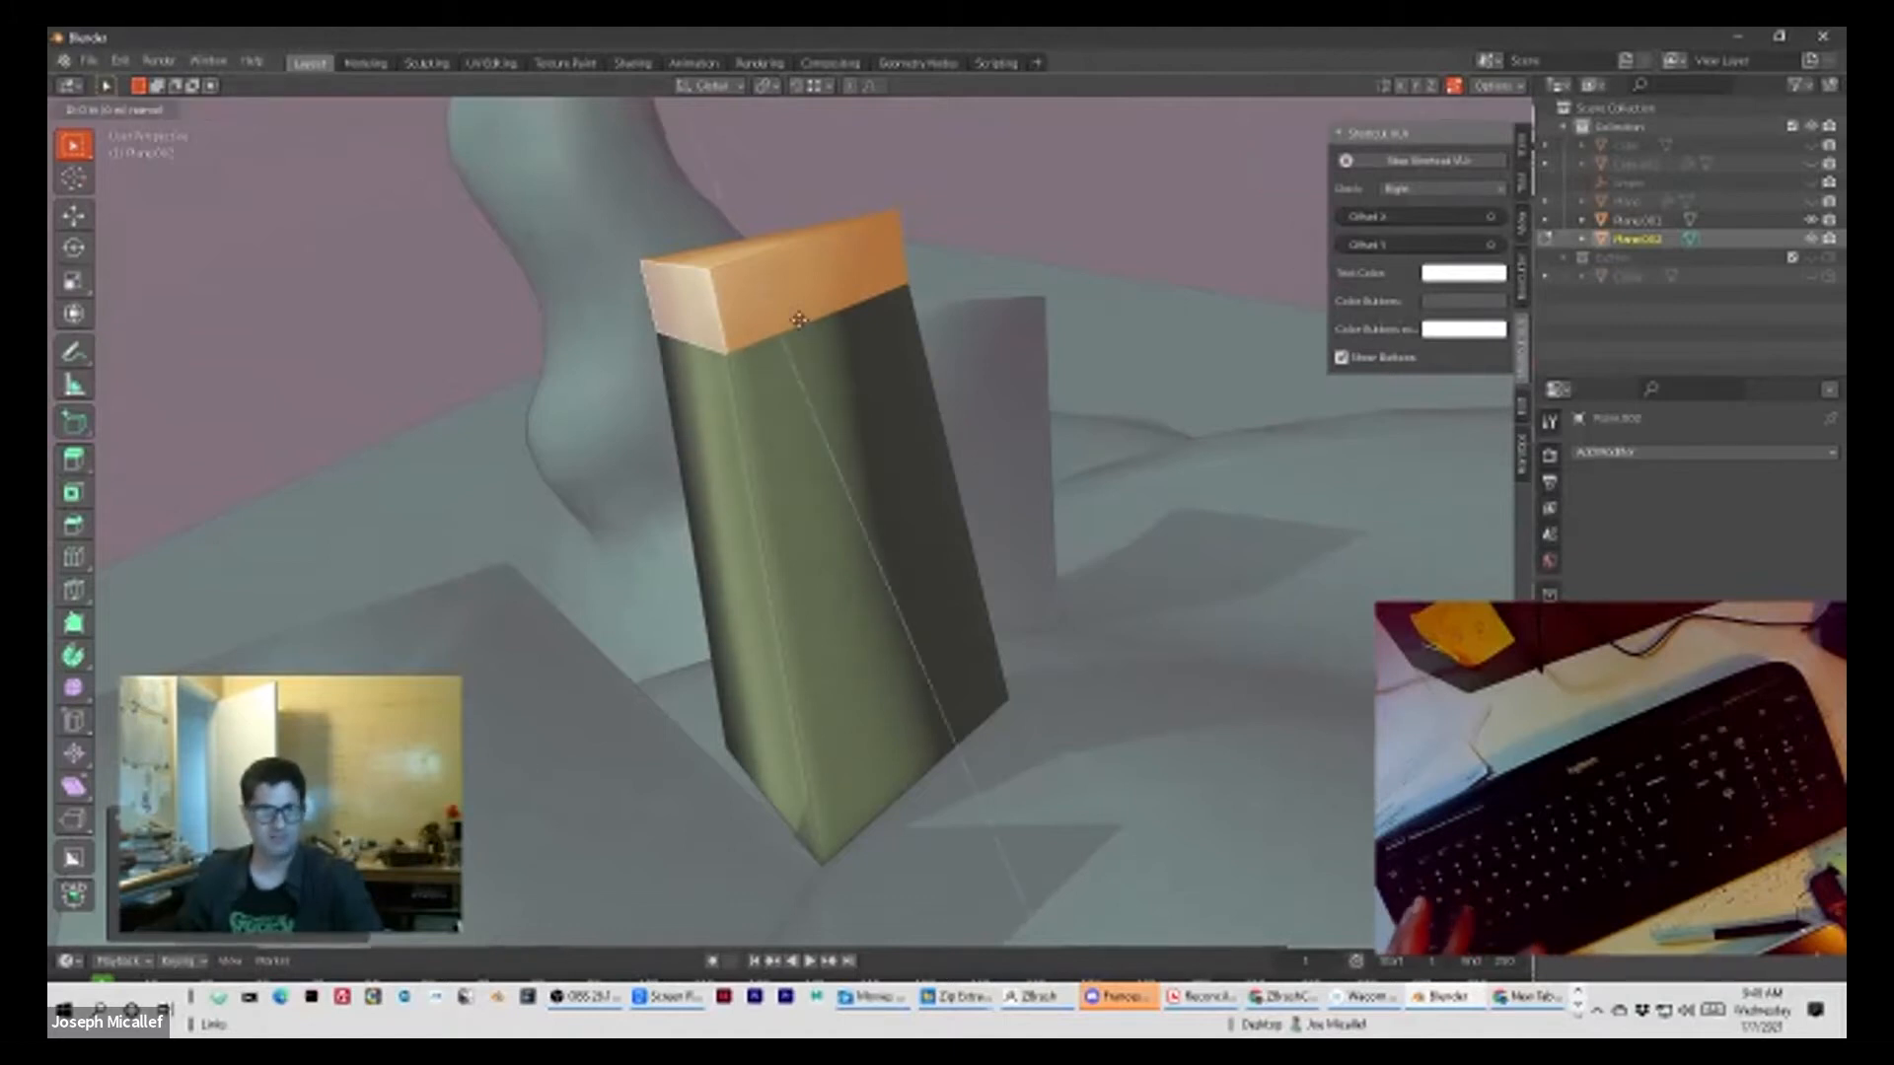
click(799, 321)
key(s)
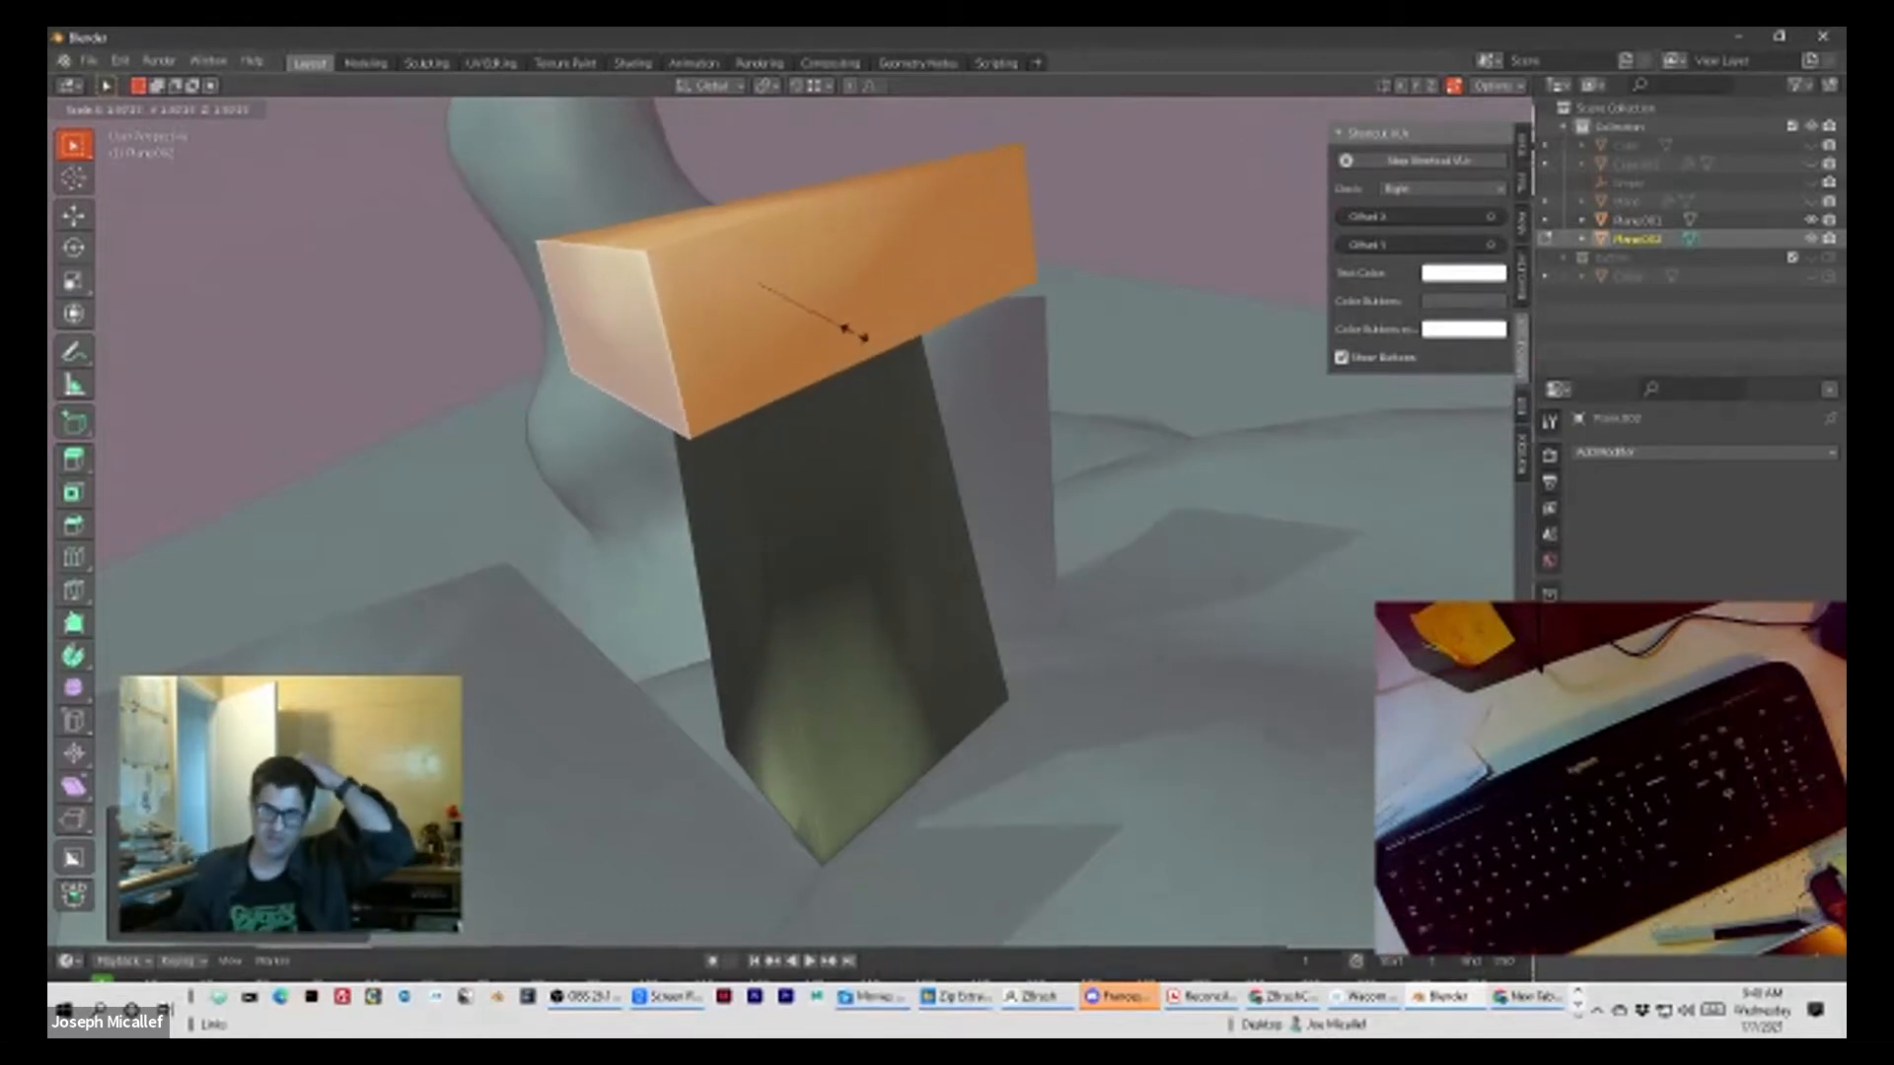
click(863, 337)
middle_drag(863, 337, 776, 290)
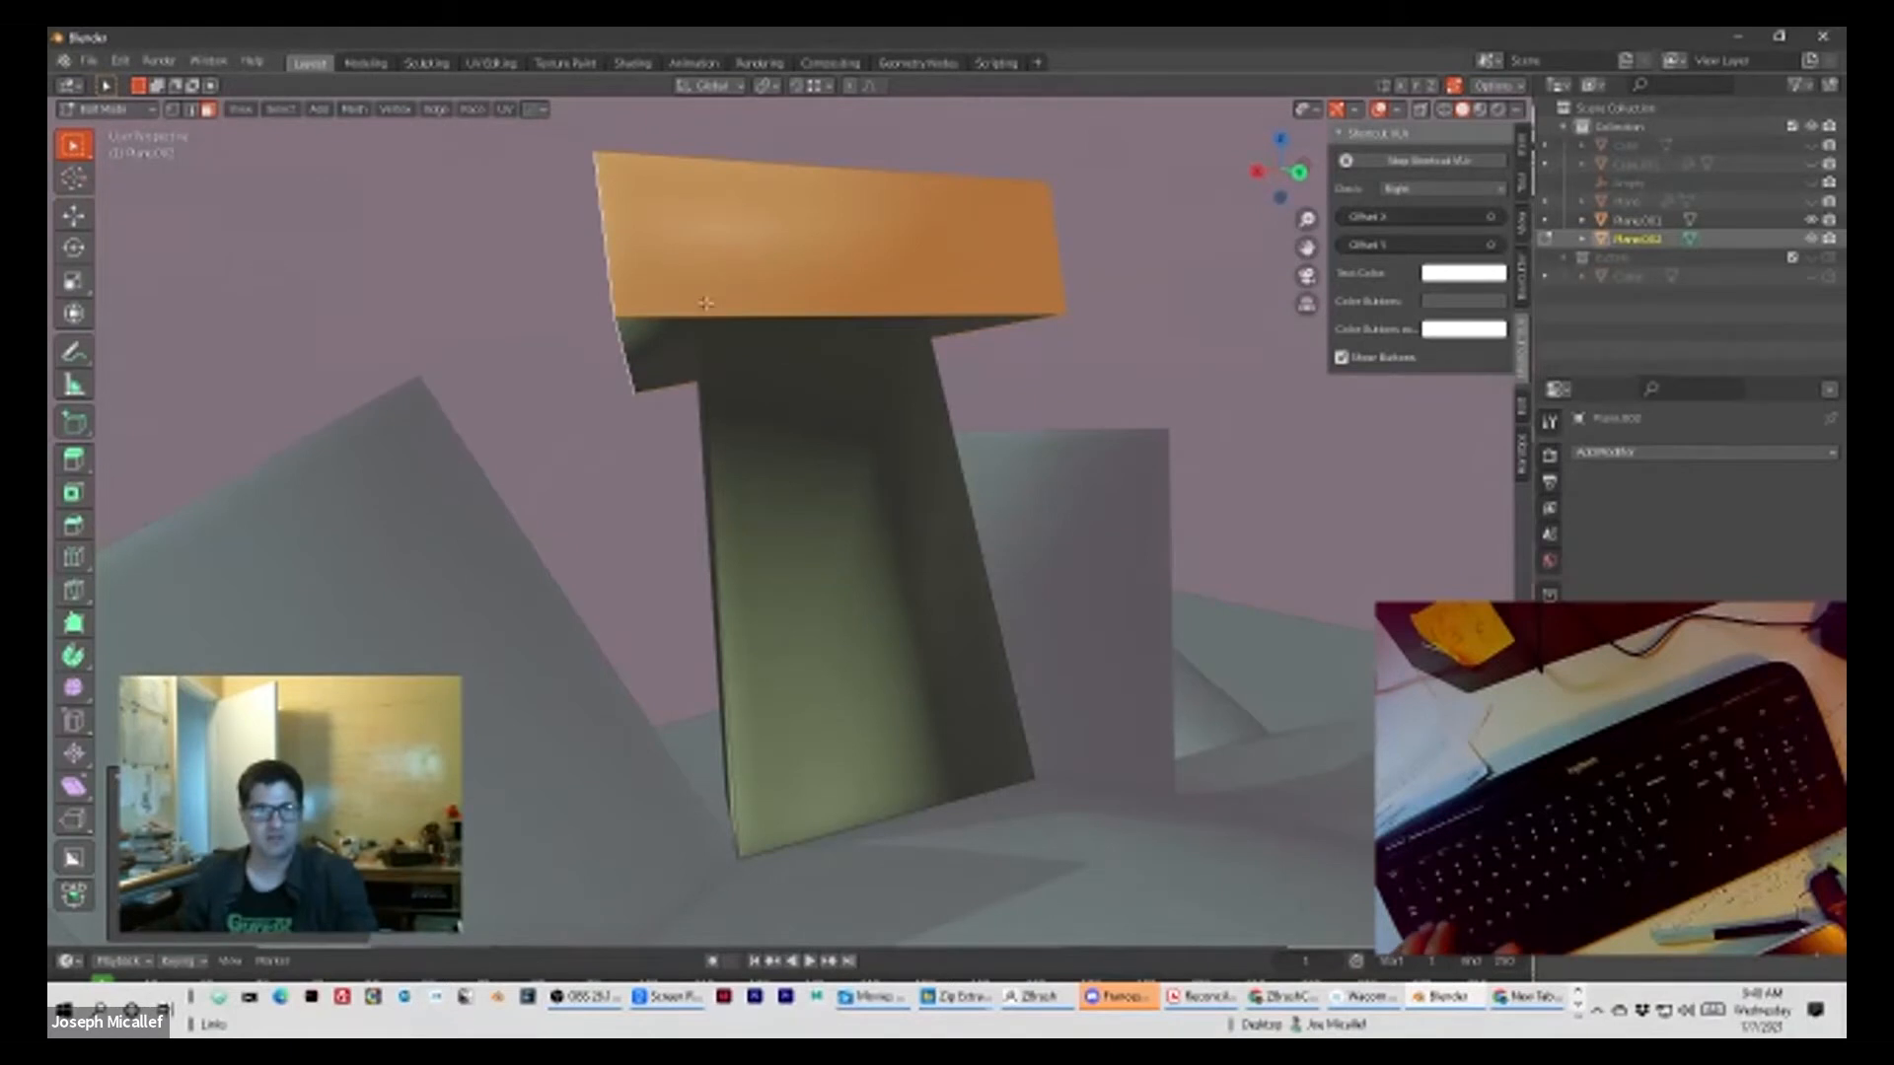
Step: Flatten the overhanging cap slightly along the Z axis and raise it along Z
key(s)
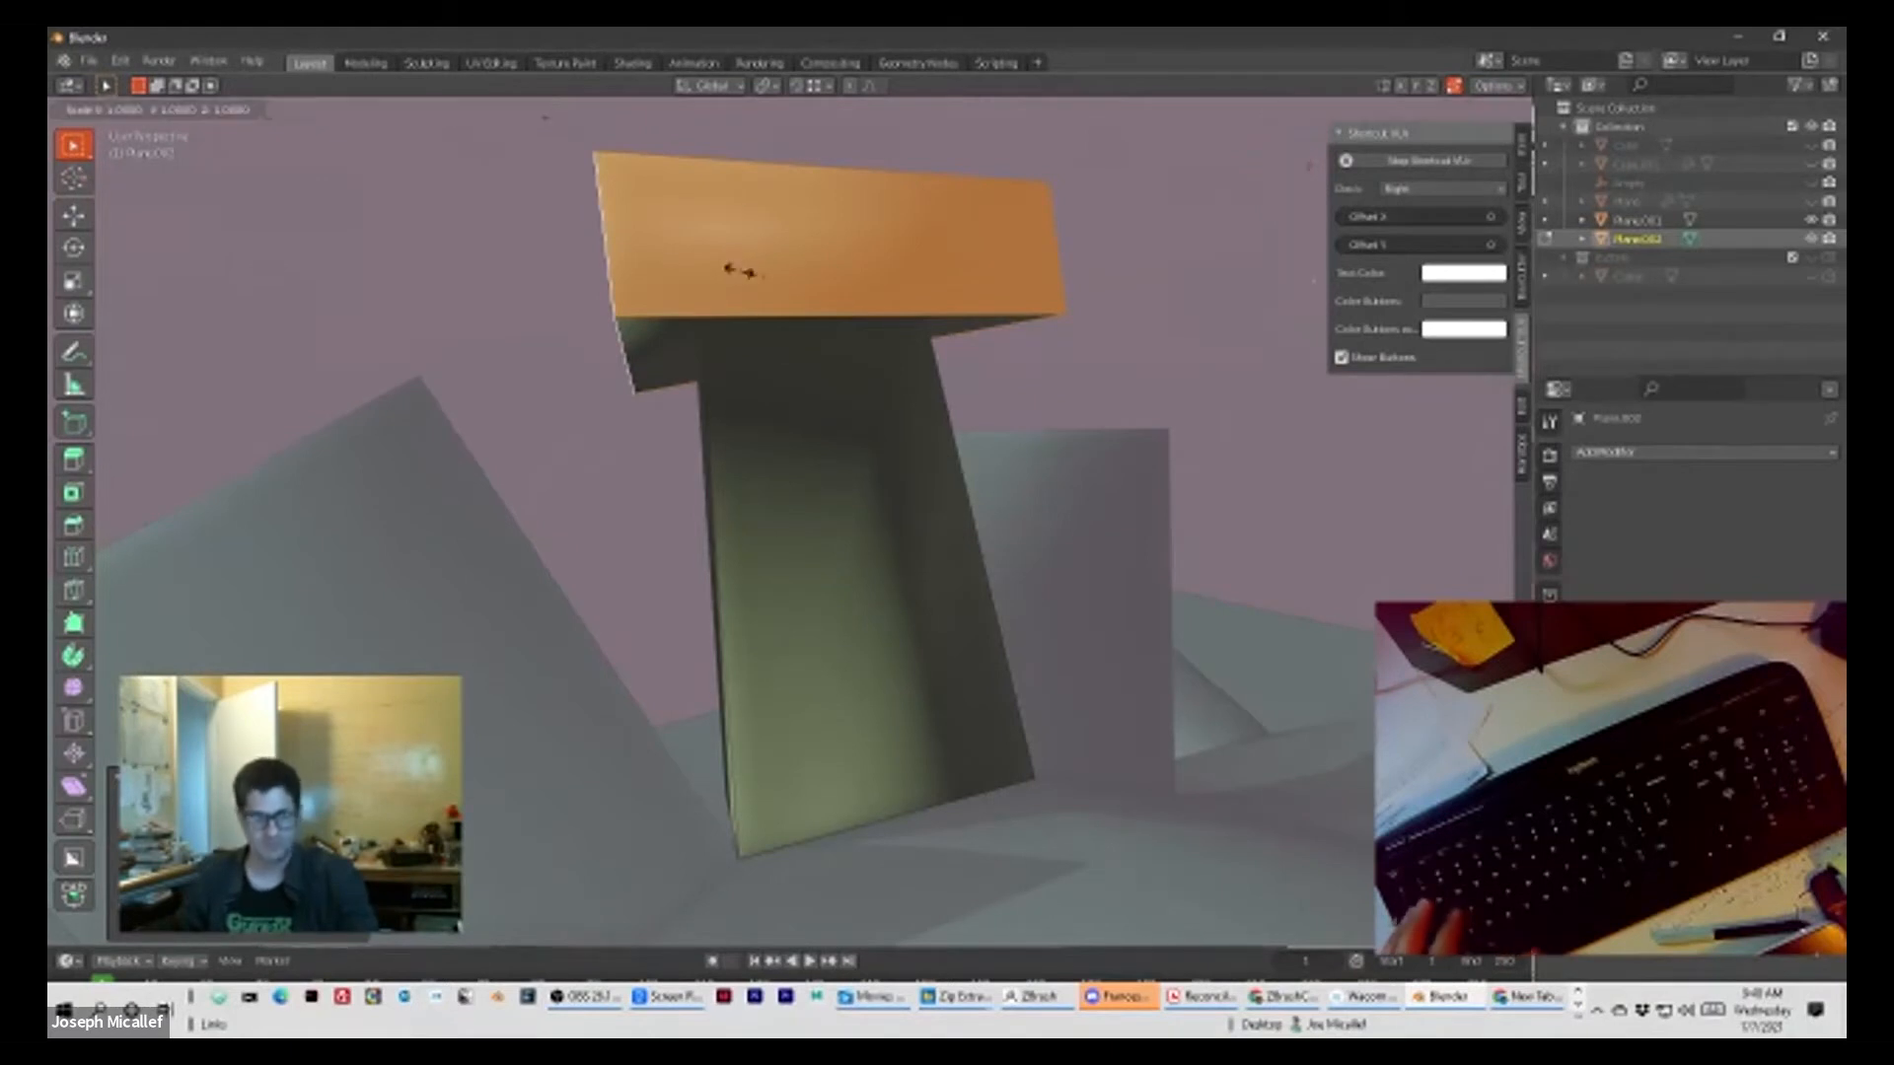
key(z)
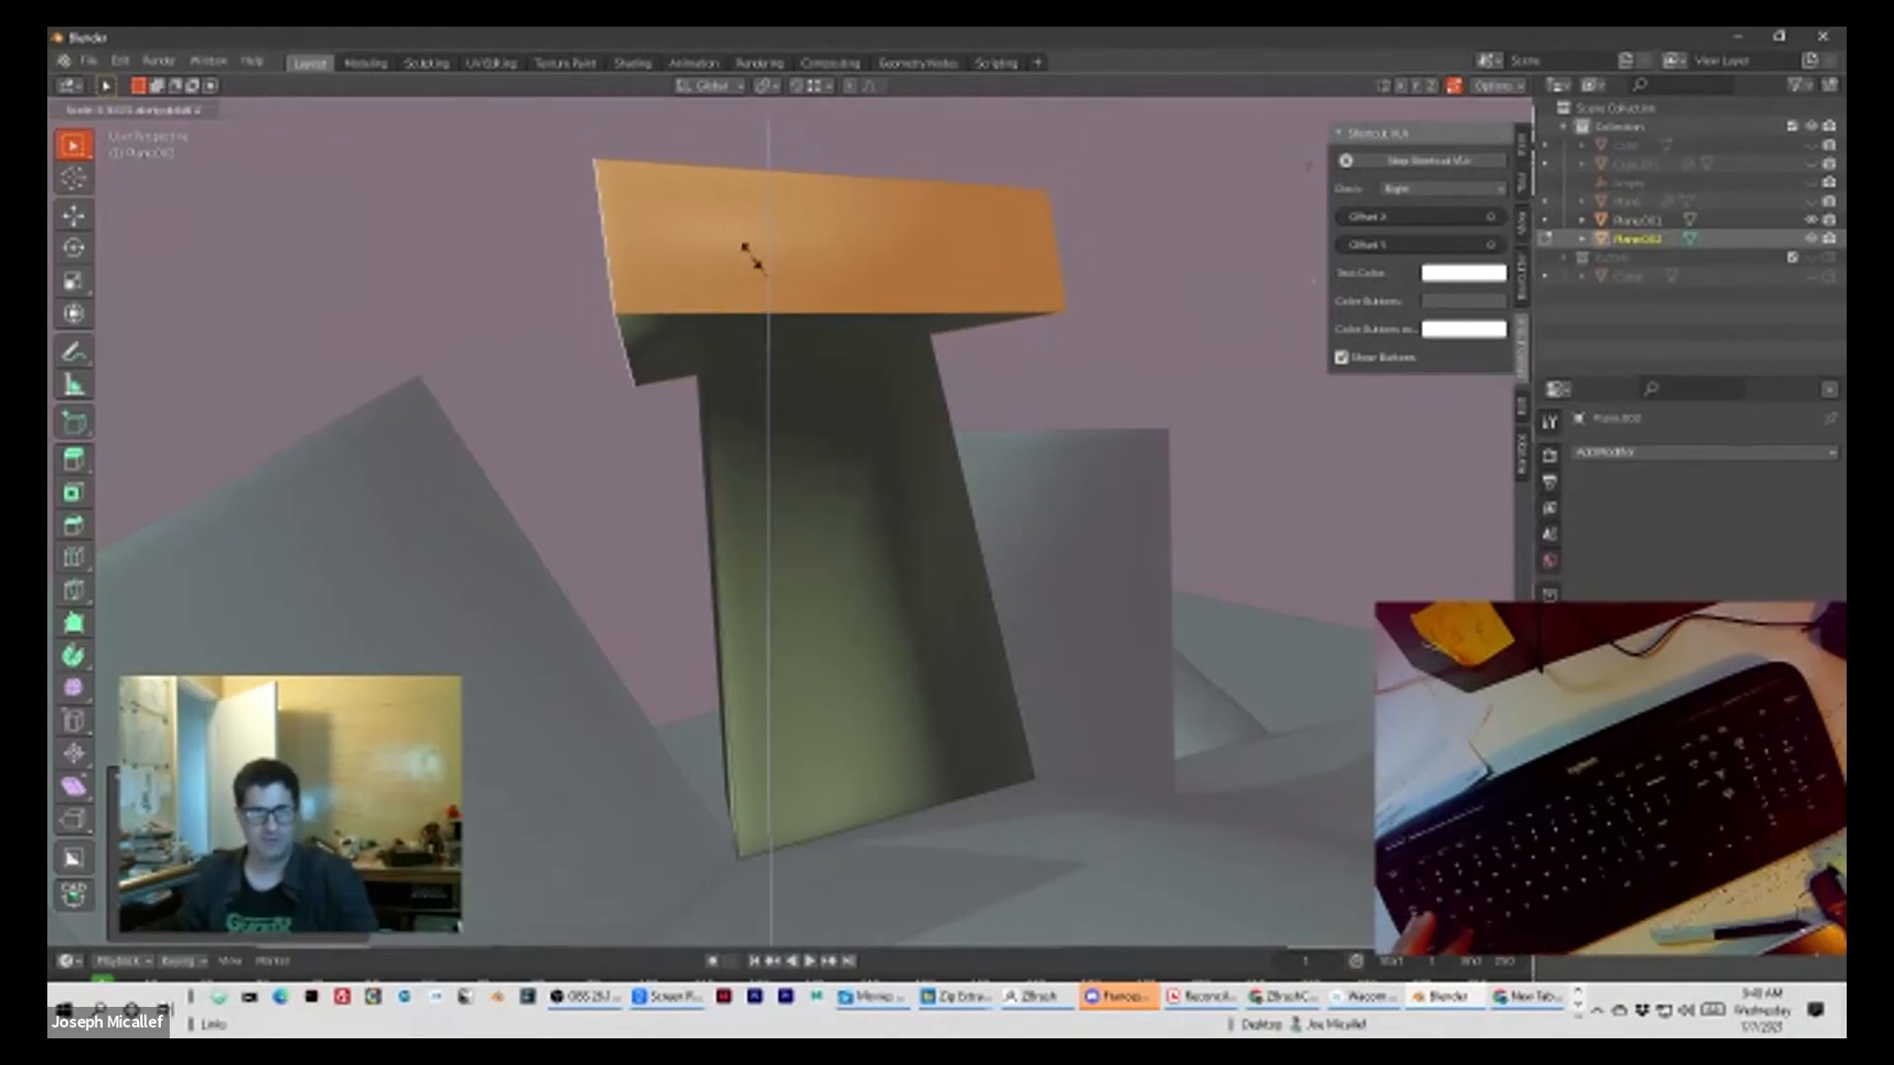
click(754, 249)
key(g)
key(z)
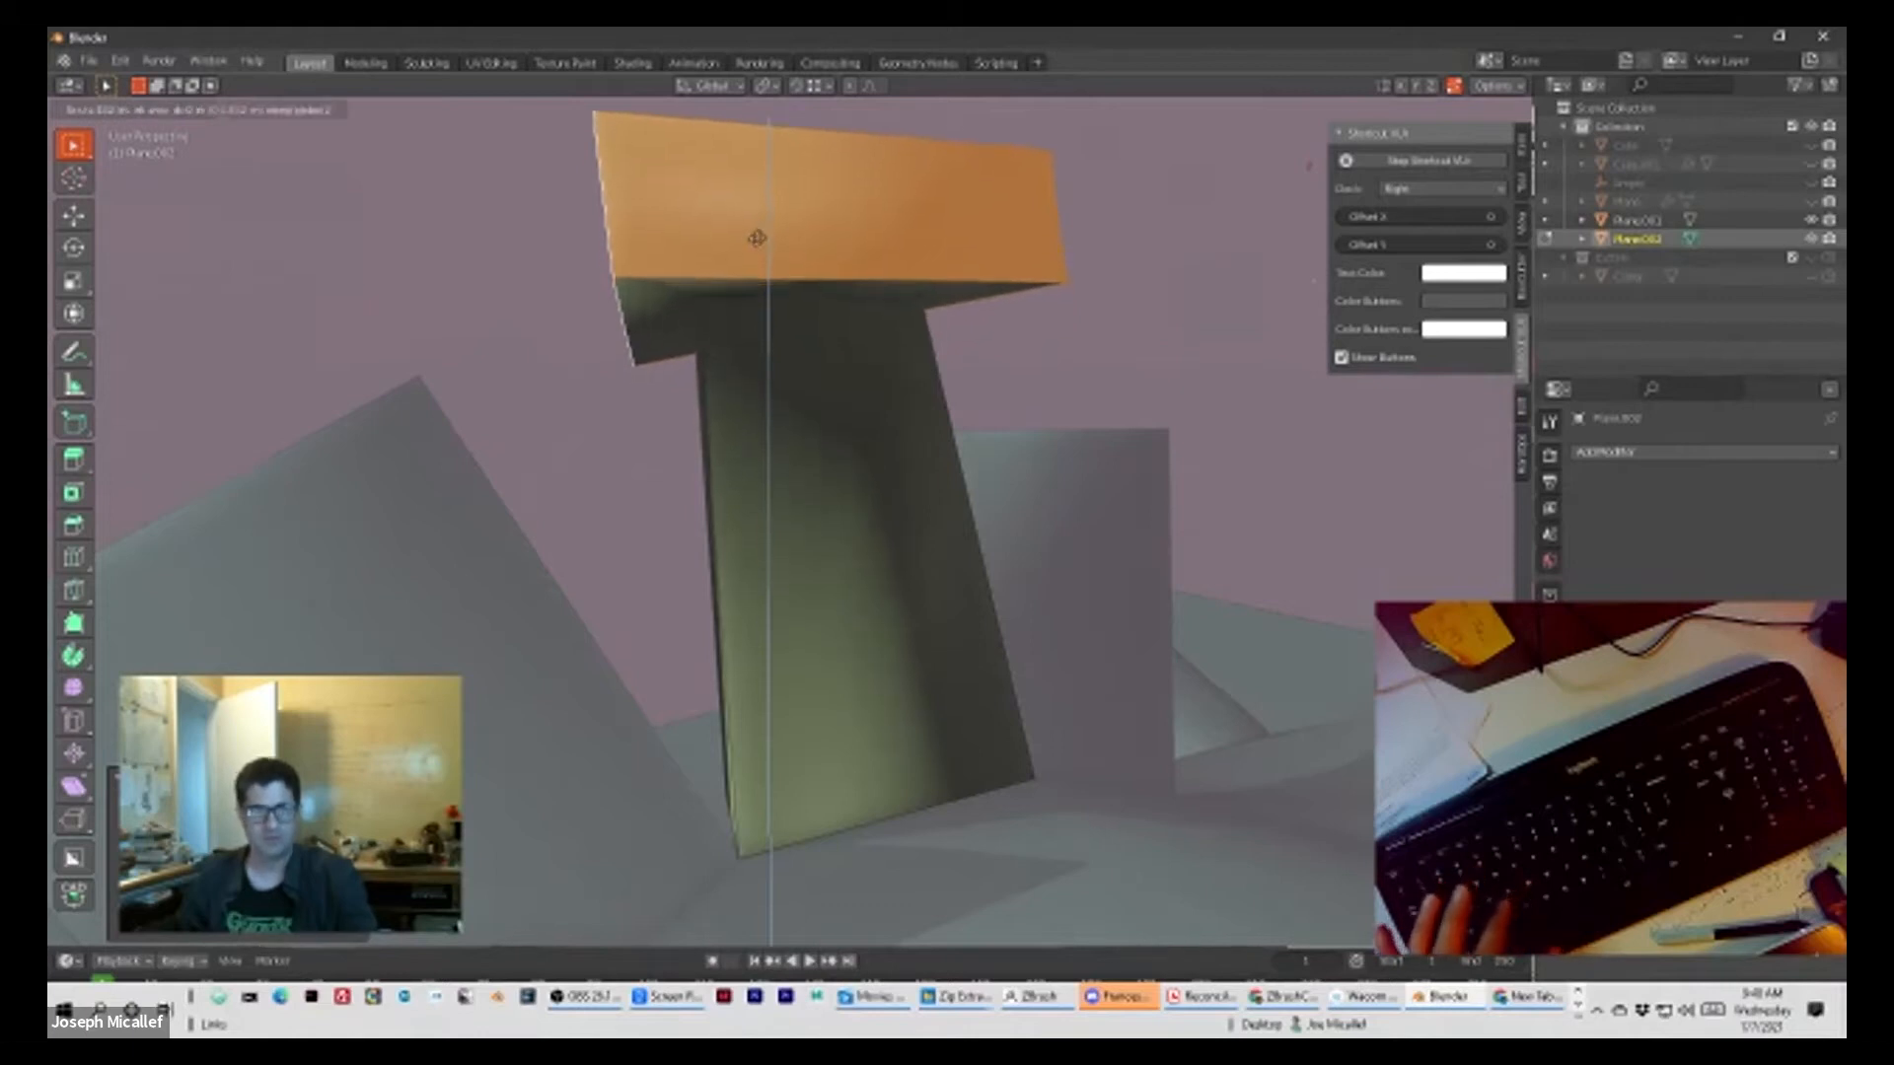
click(757, 238)
Step: Scale the cap down uniformly, cancel the move of a new extrusion, and fine-tune the cap slightly larger
key(s)
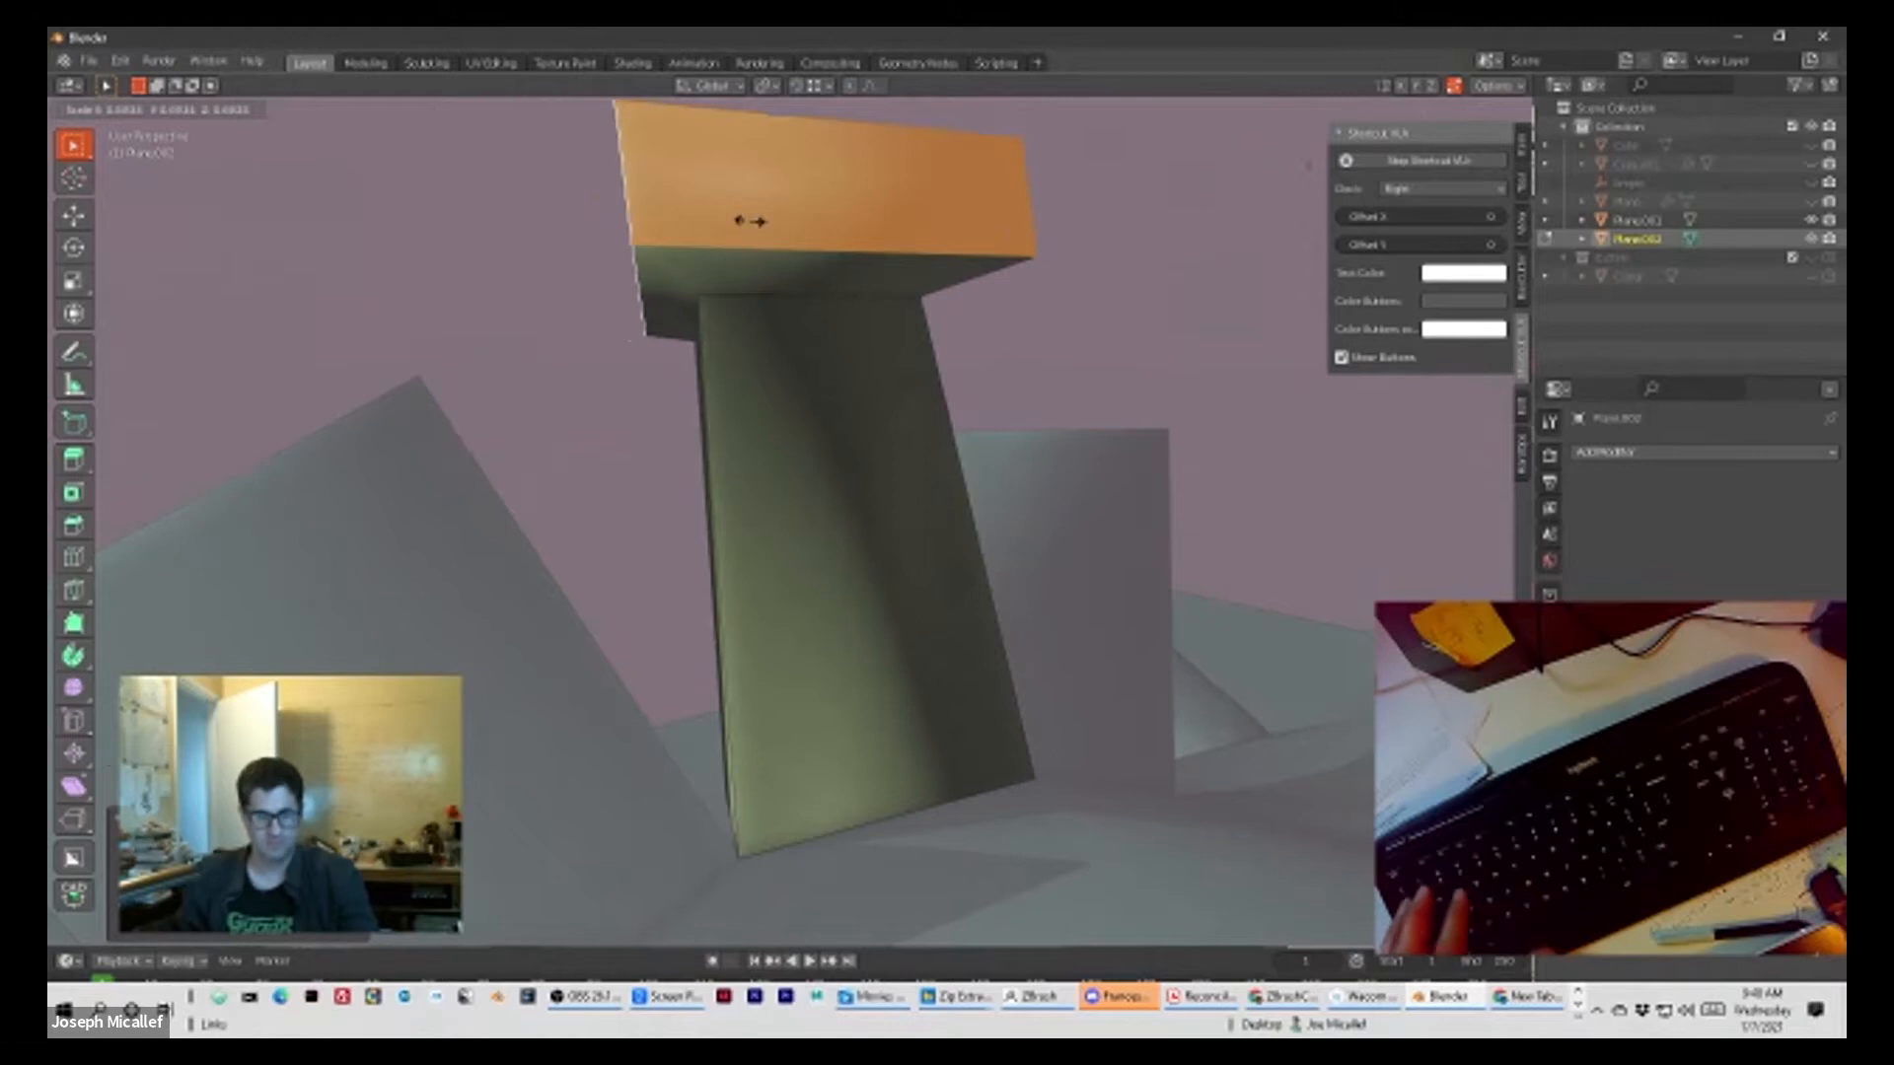
click(750, 221)
key(ctrl+r)
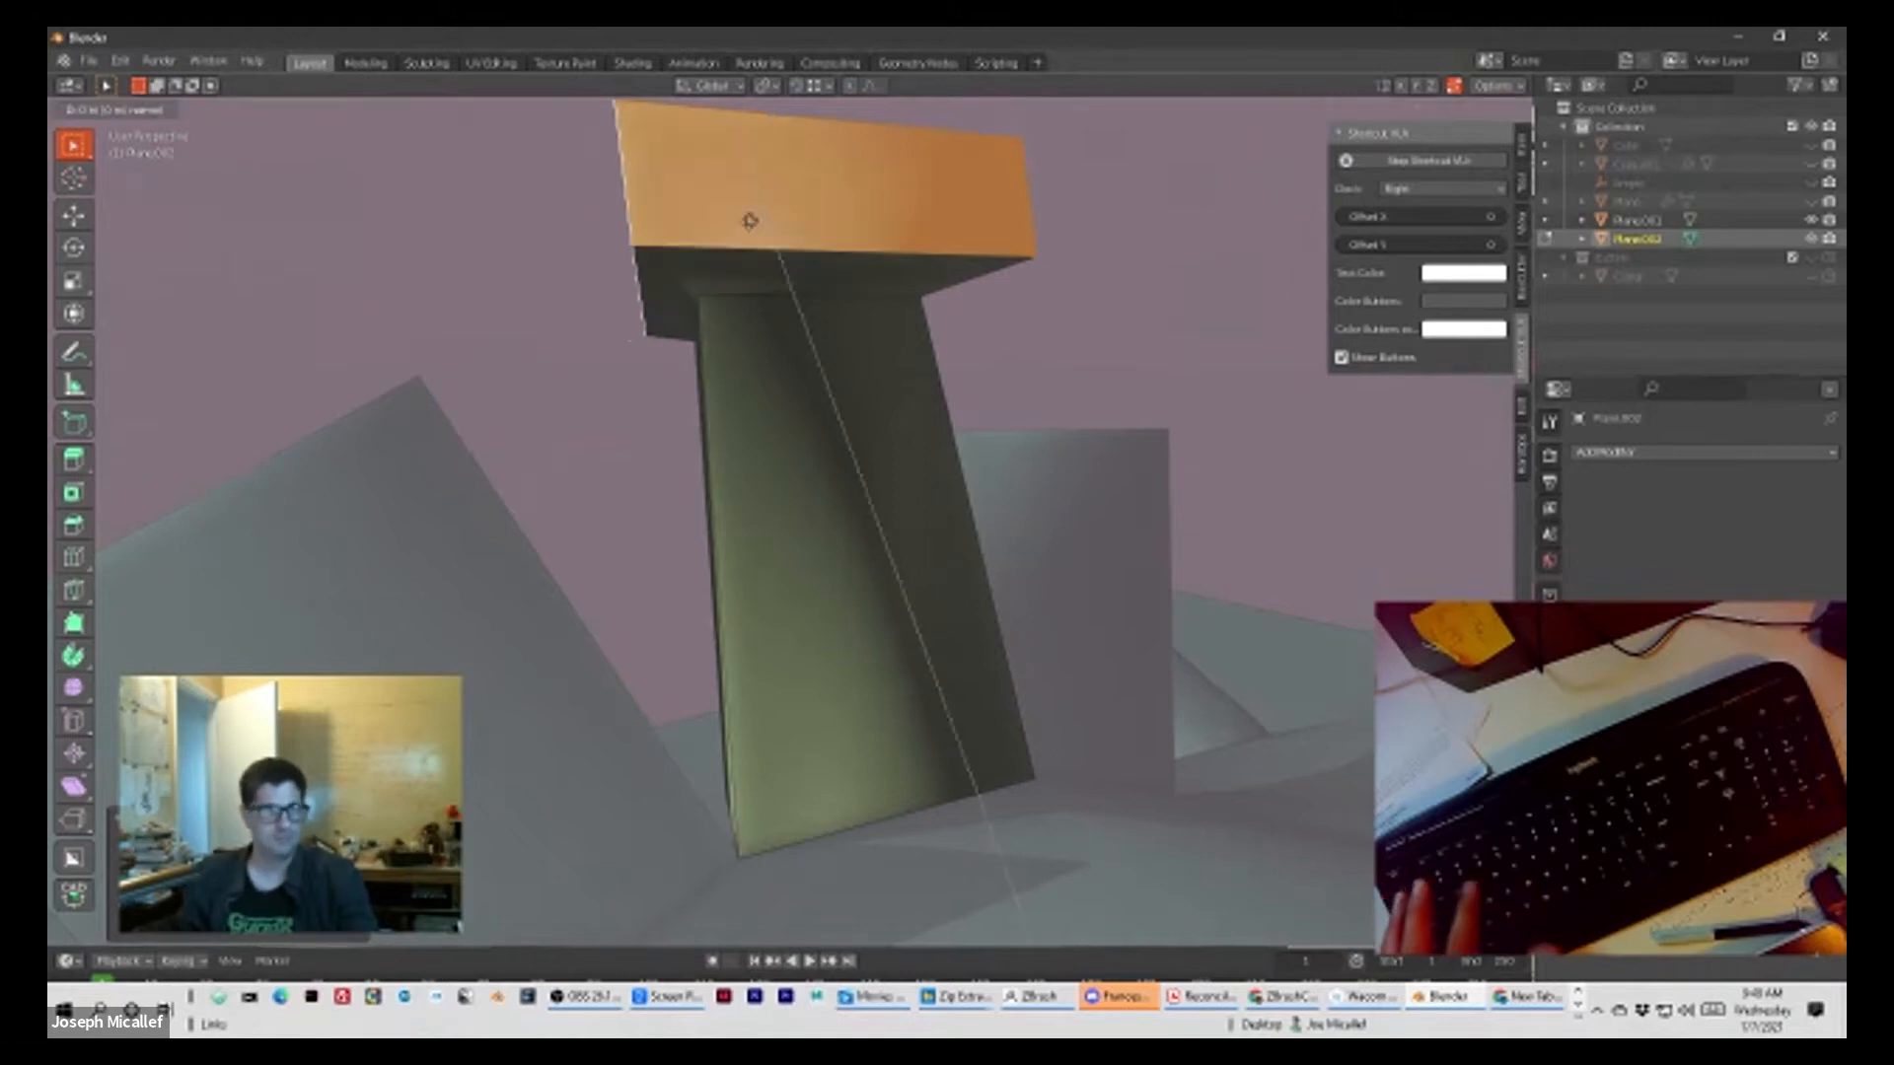
key(Escape)
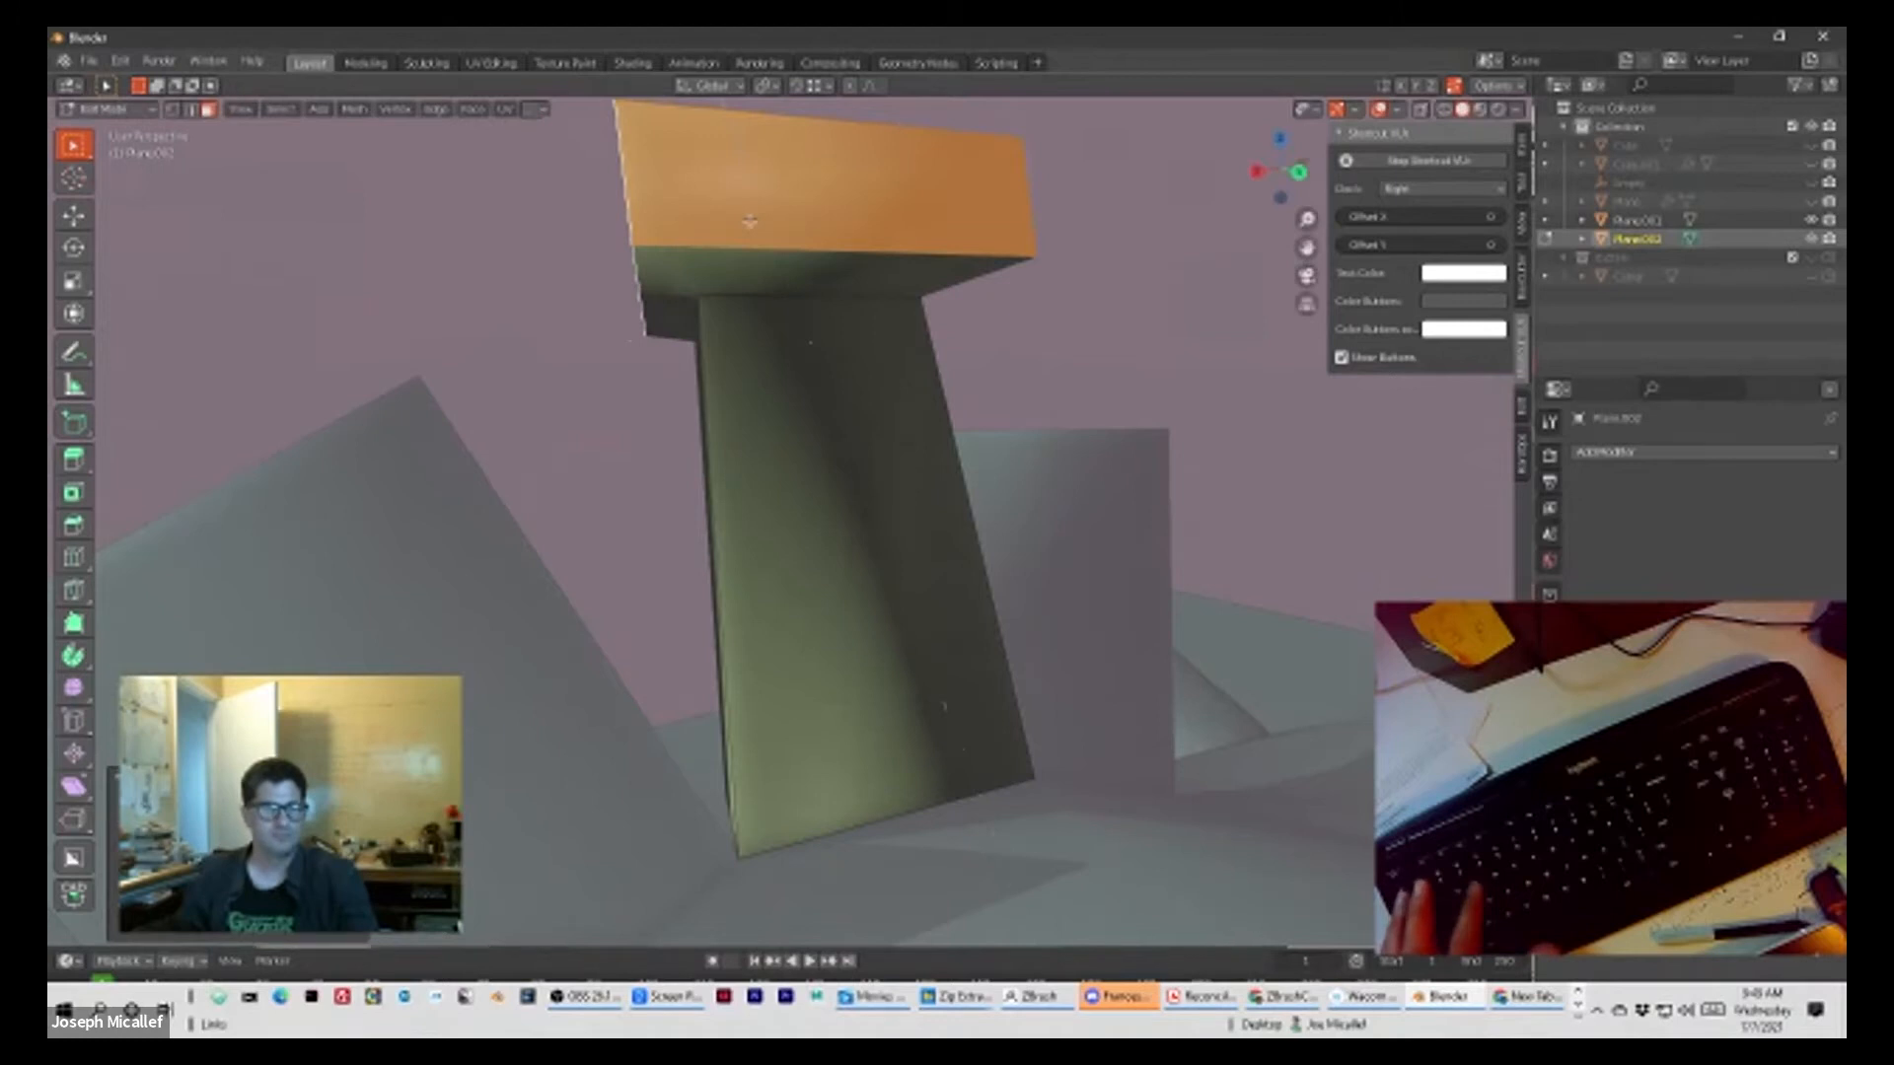
key(s)
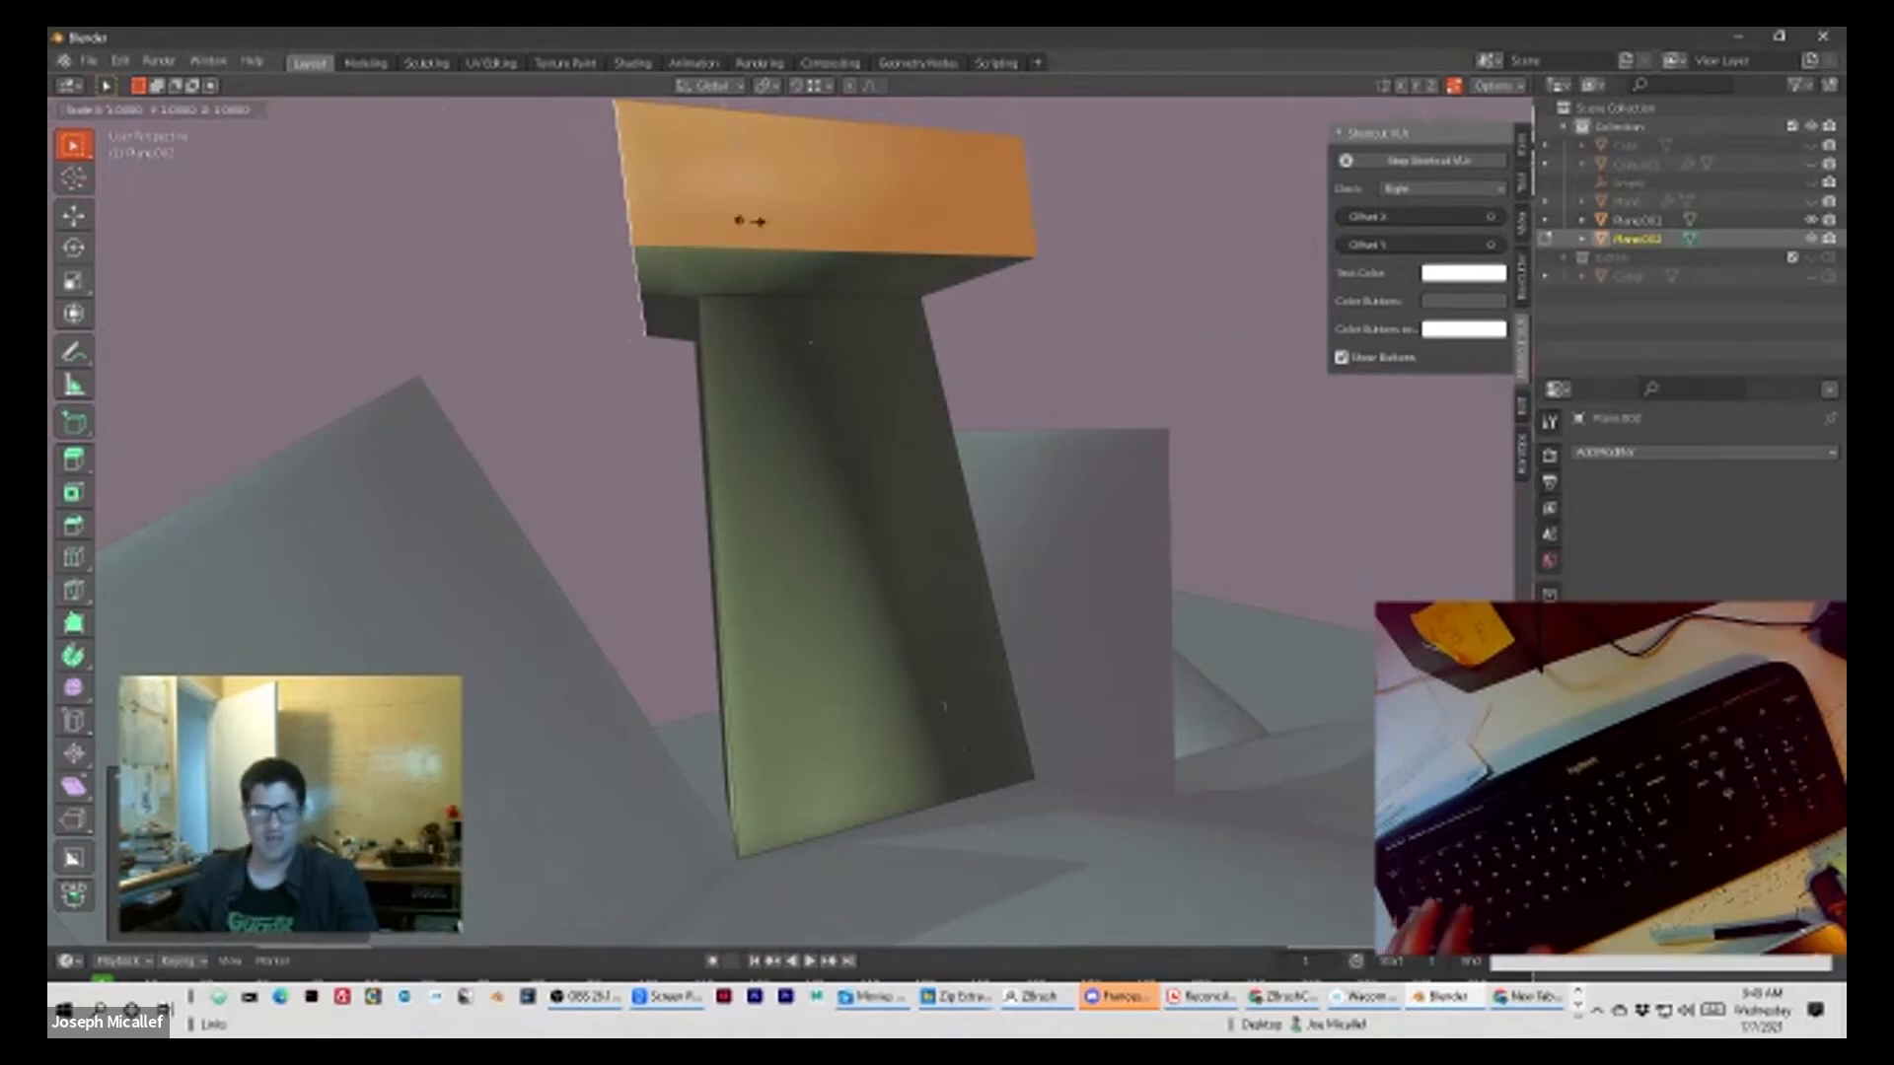
click(749, 227)
key(s)
click(750, 228)
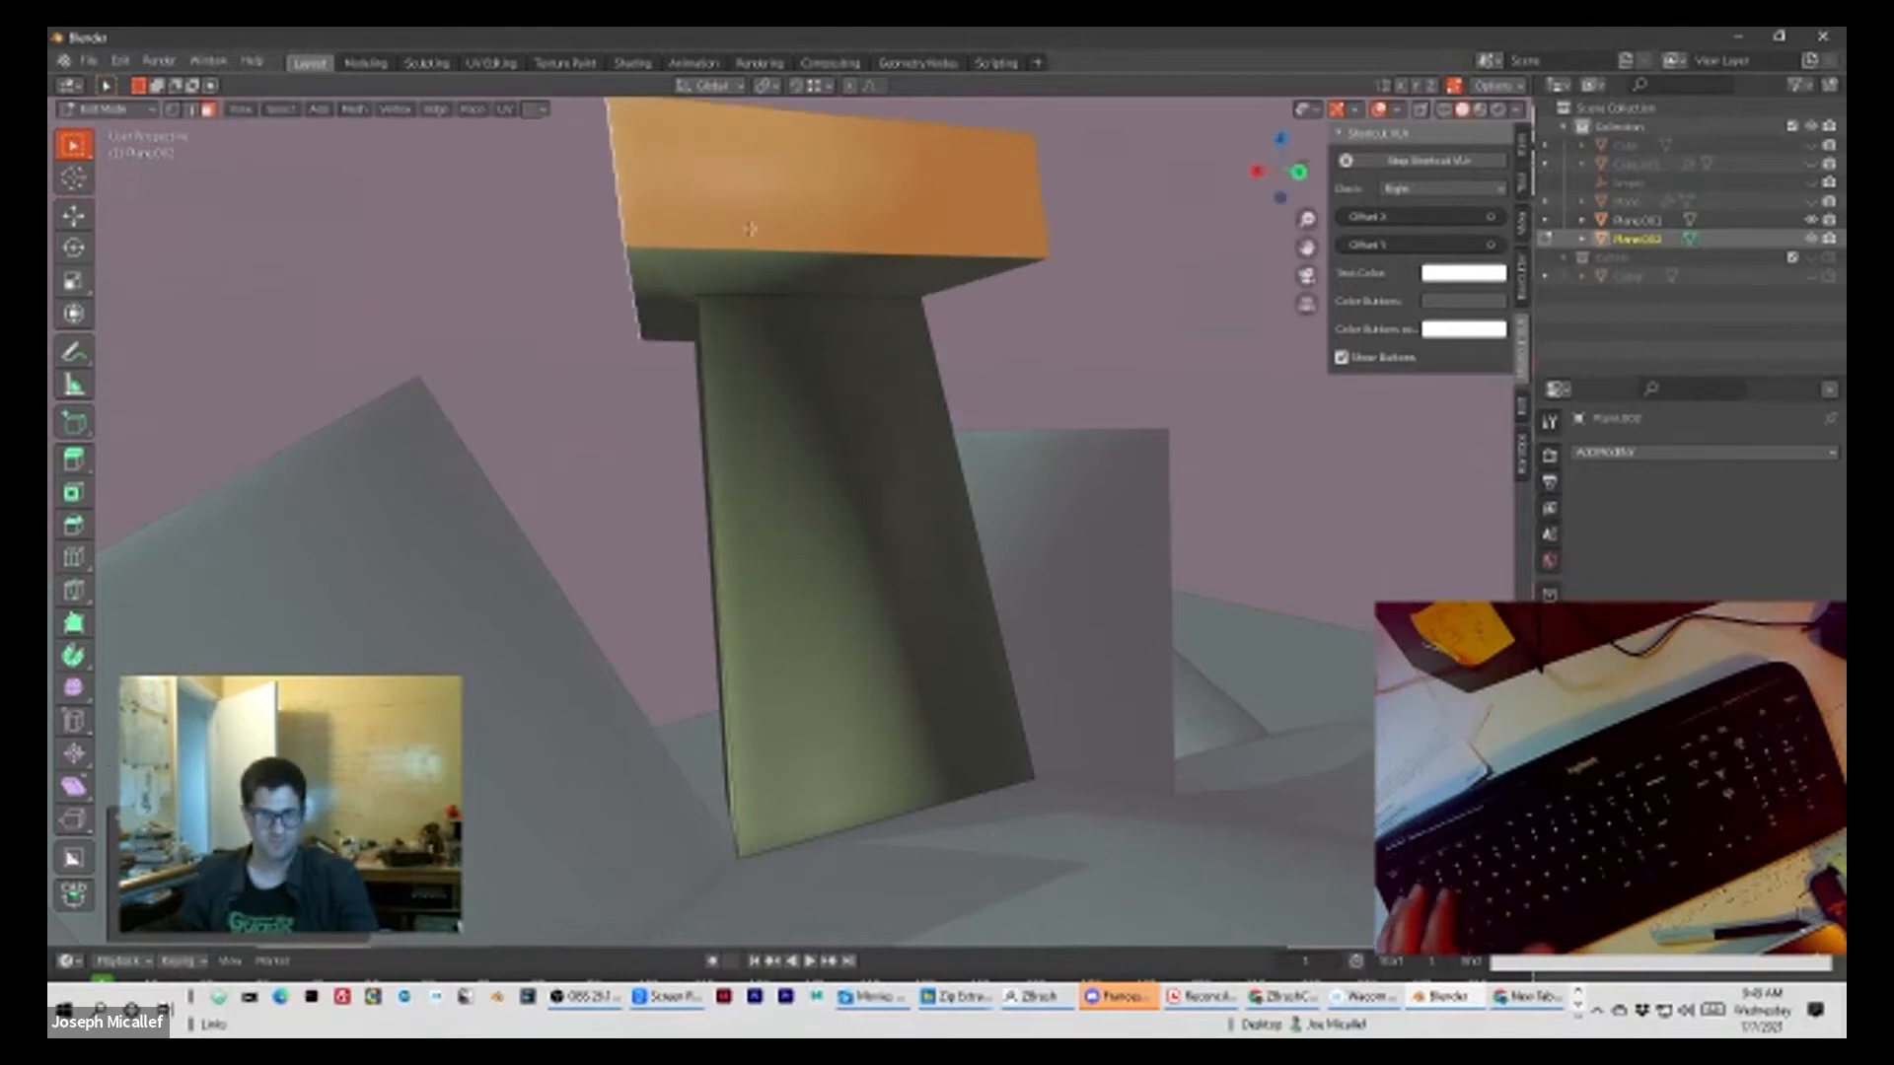
Step: Extrude the cap faces in place and scale them down to narrow the overhang
key(e)
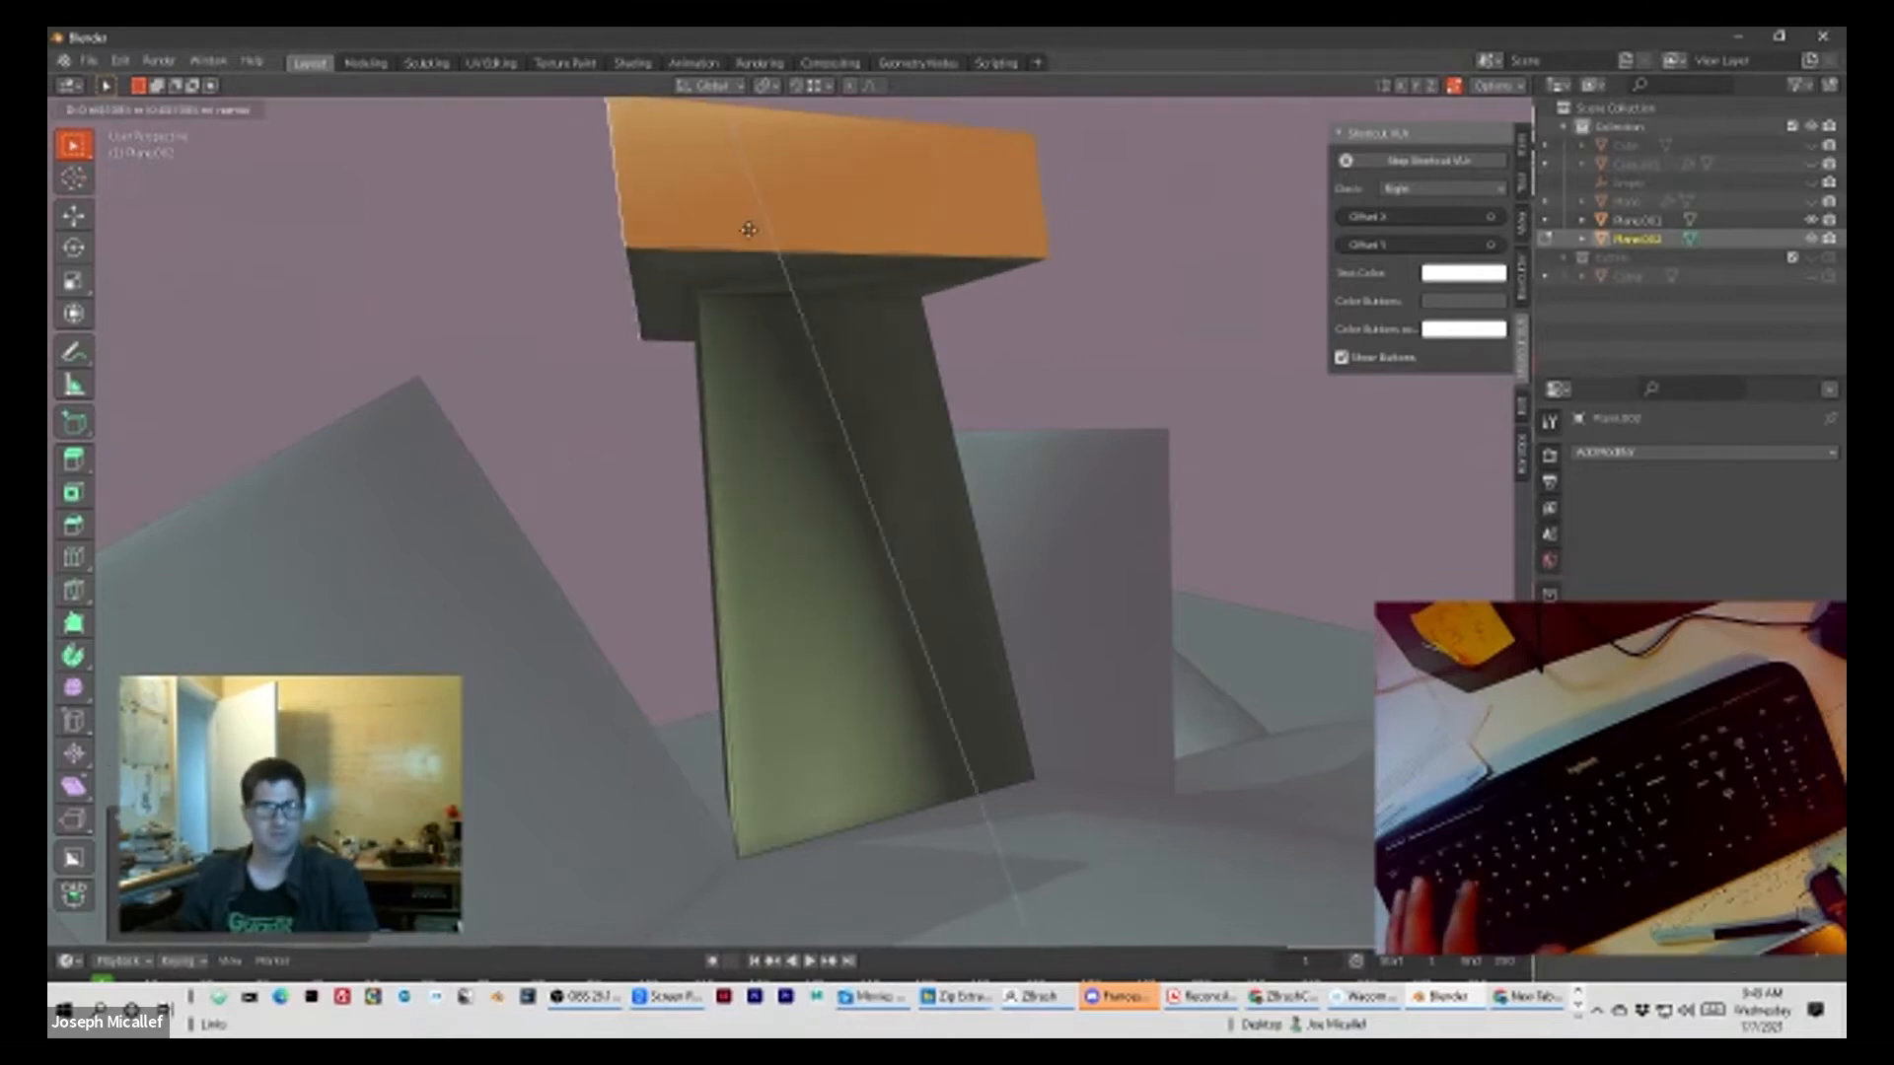
click(749, 229)
key(s)
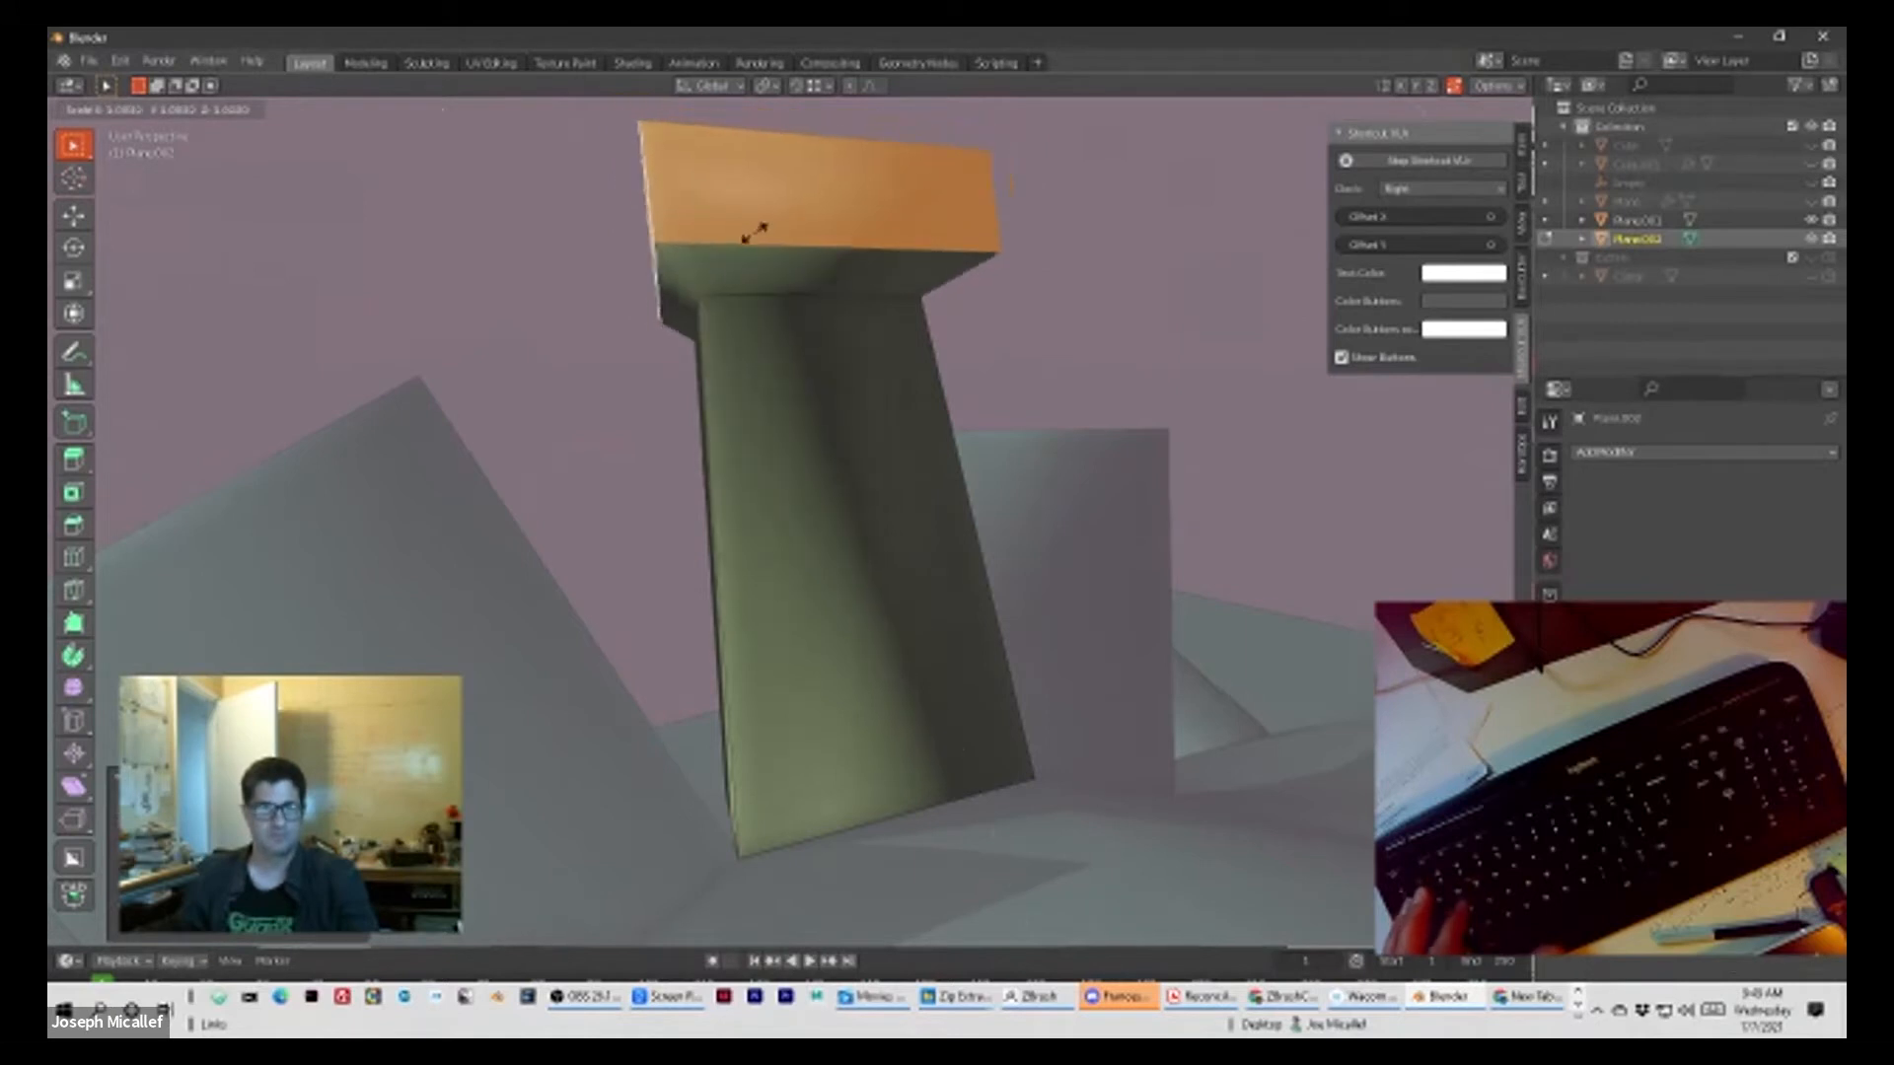
click(753, 232)
Step: Extrude the cap slightly upward and scale it up into a broad block above the flared neck
key(e)
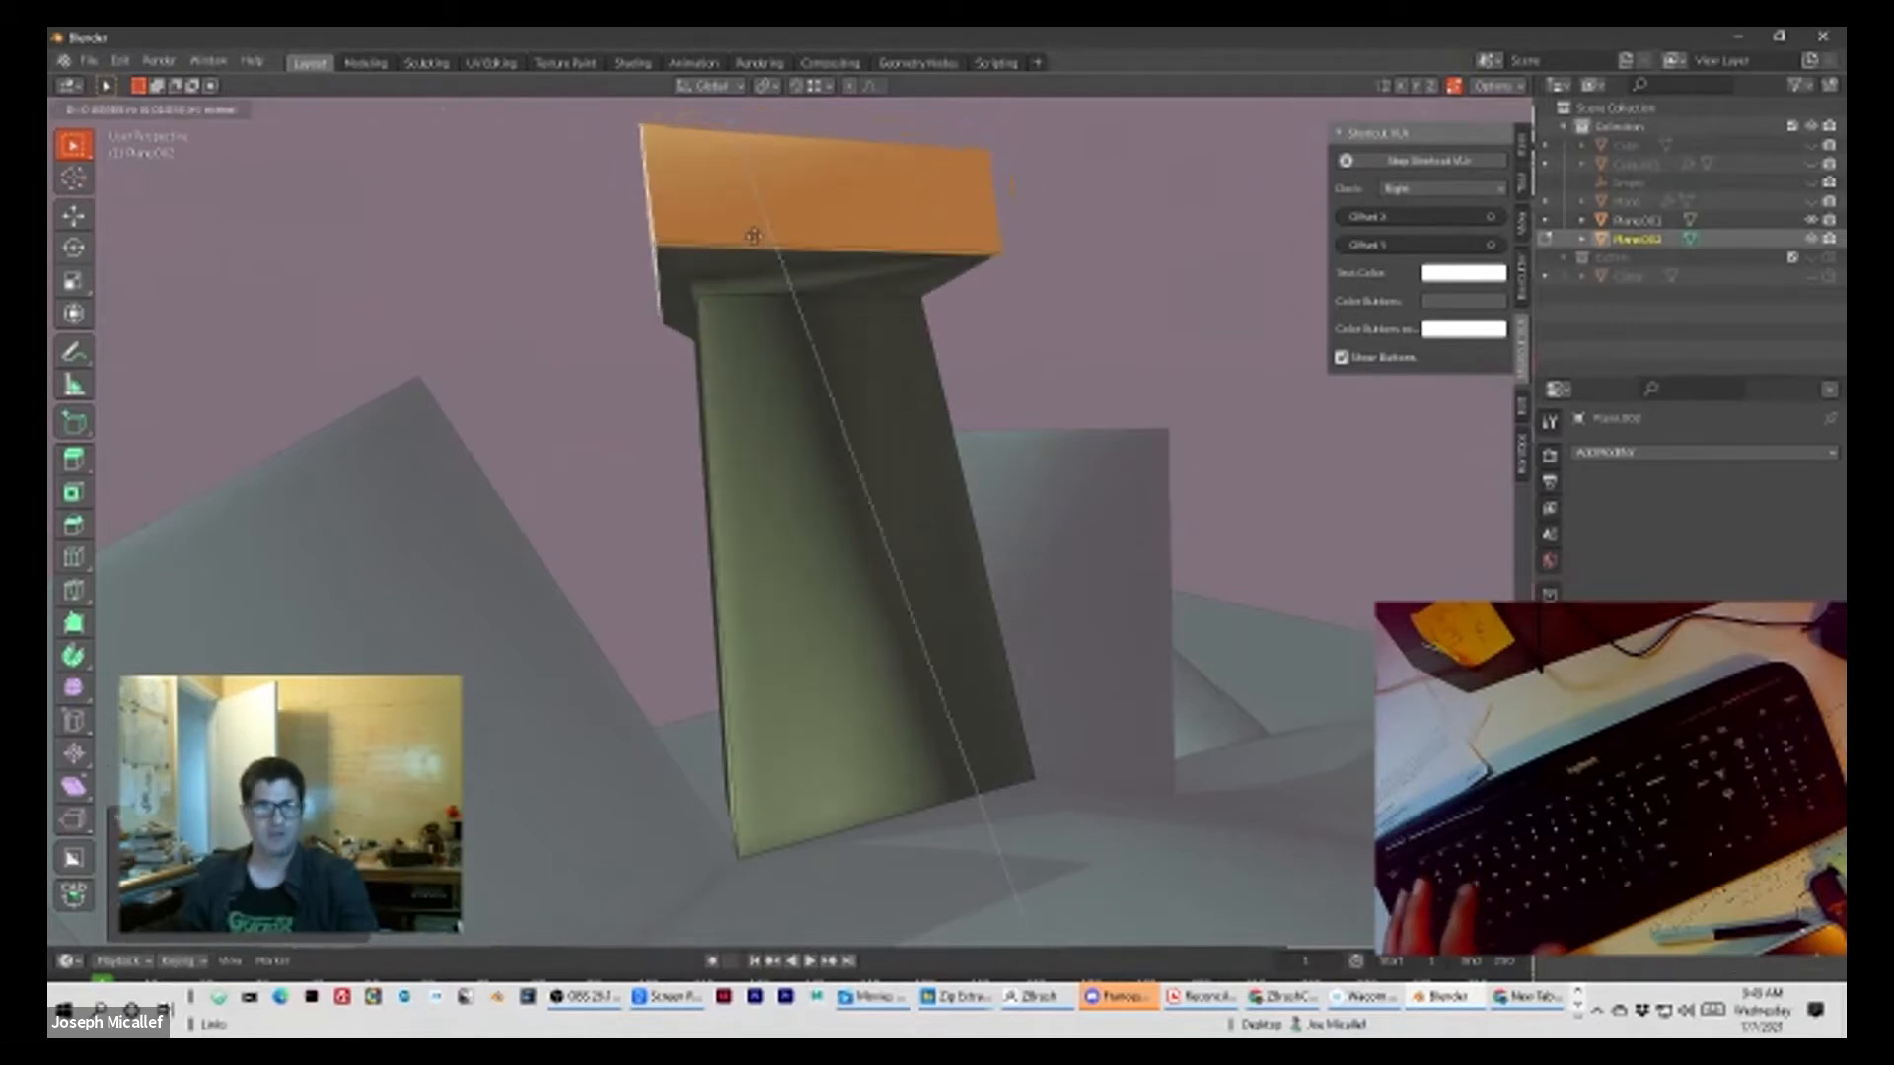
click(754, 216)
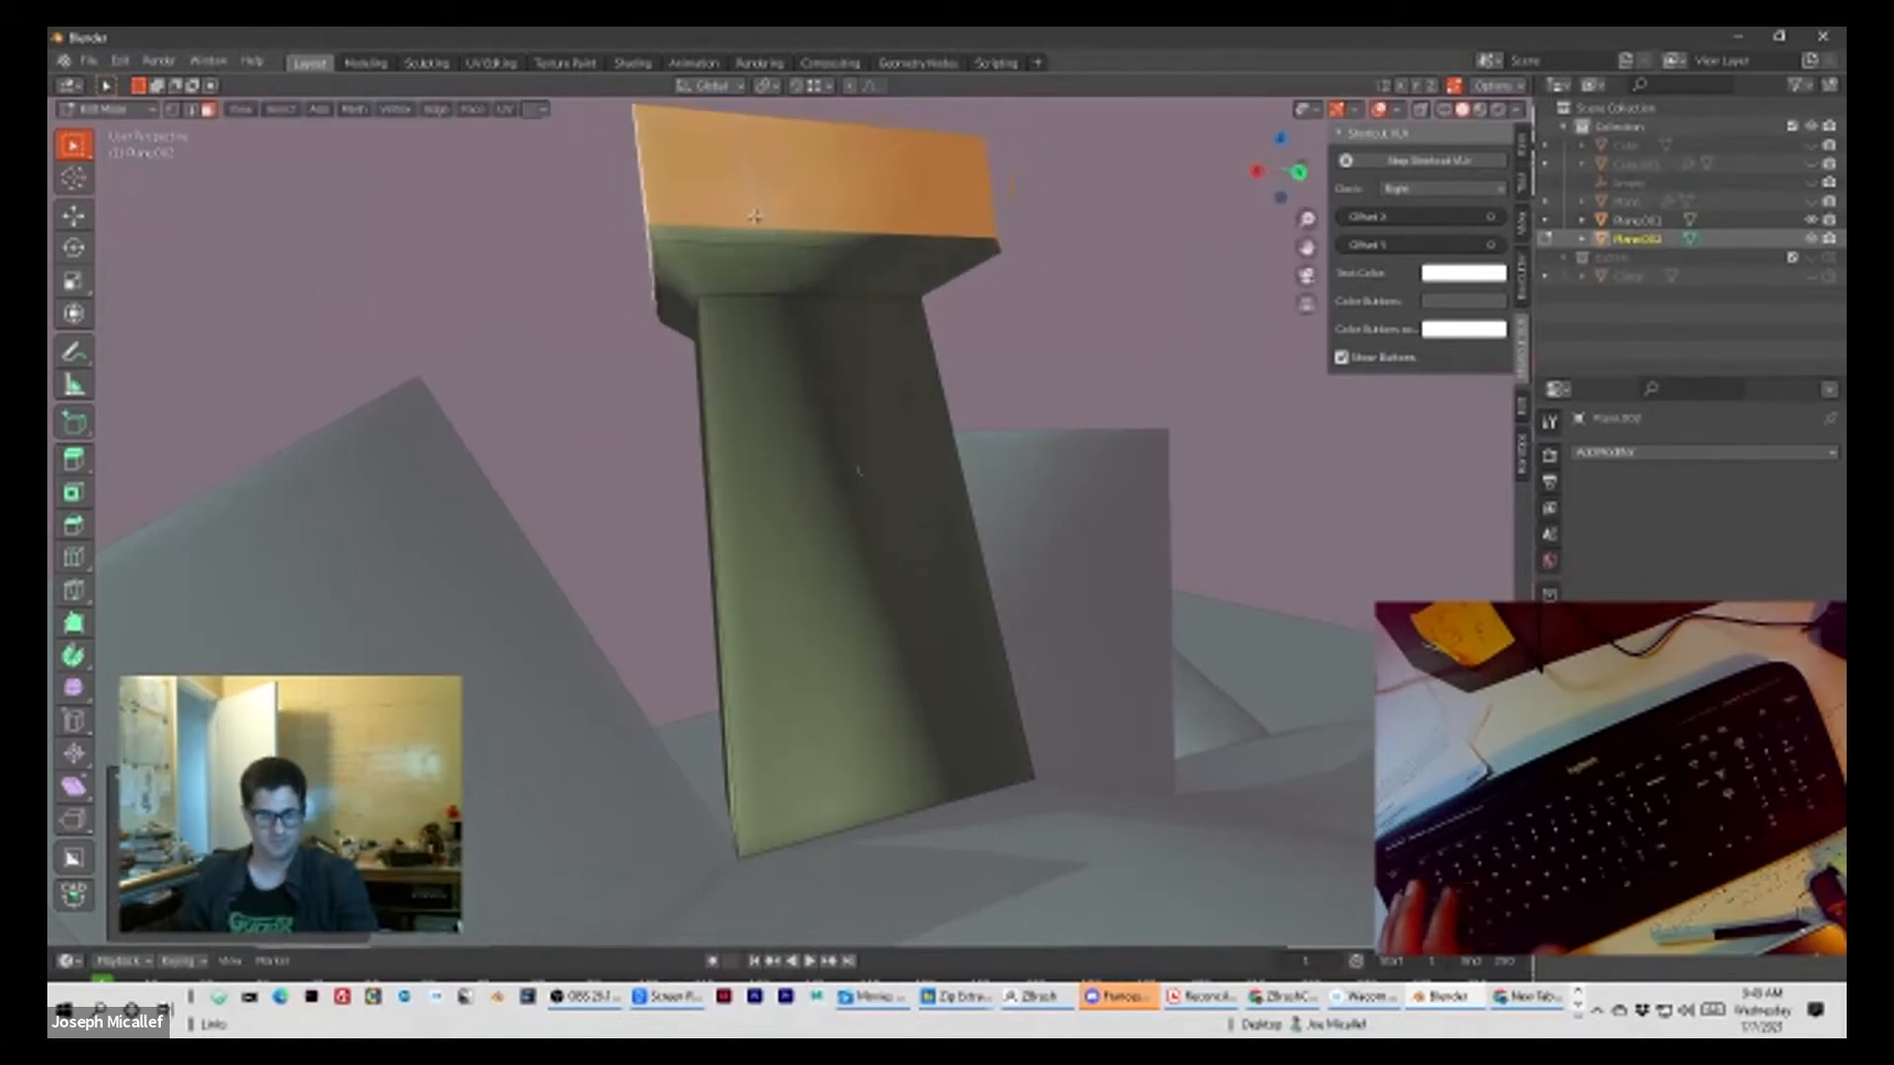
key(s)
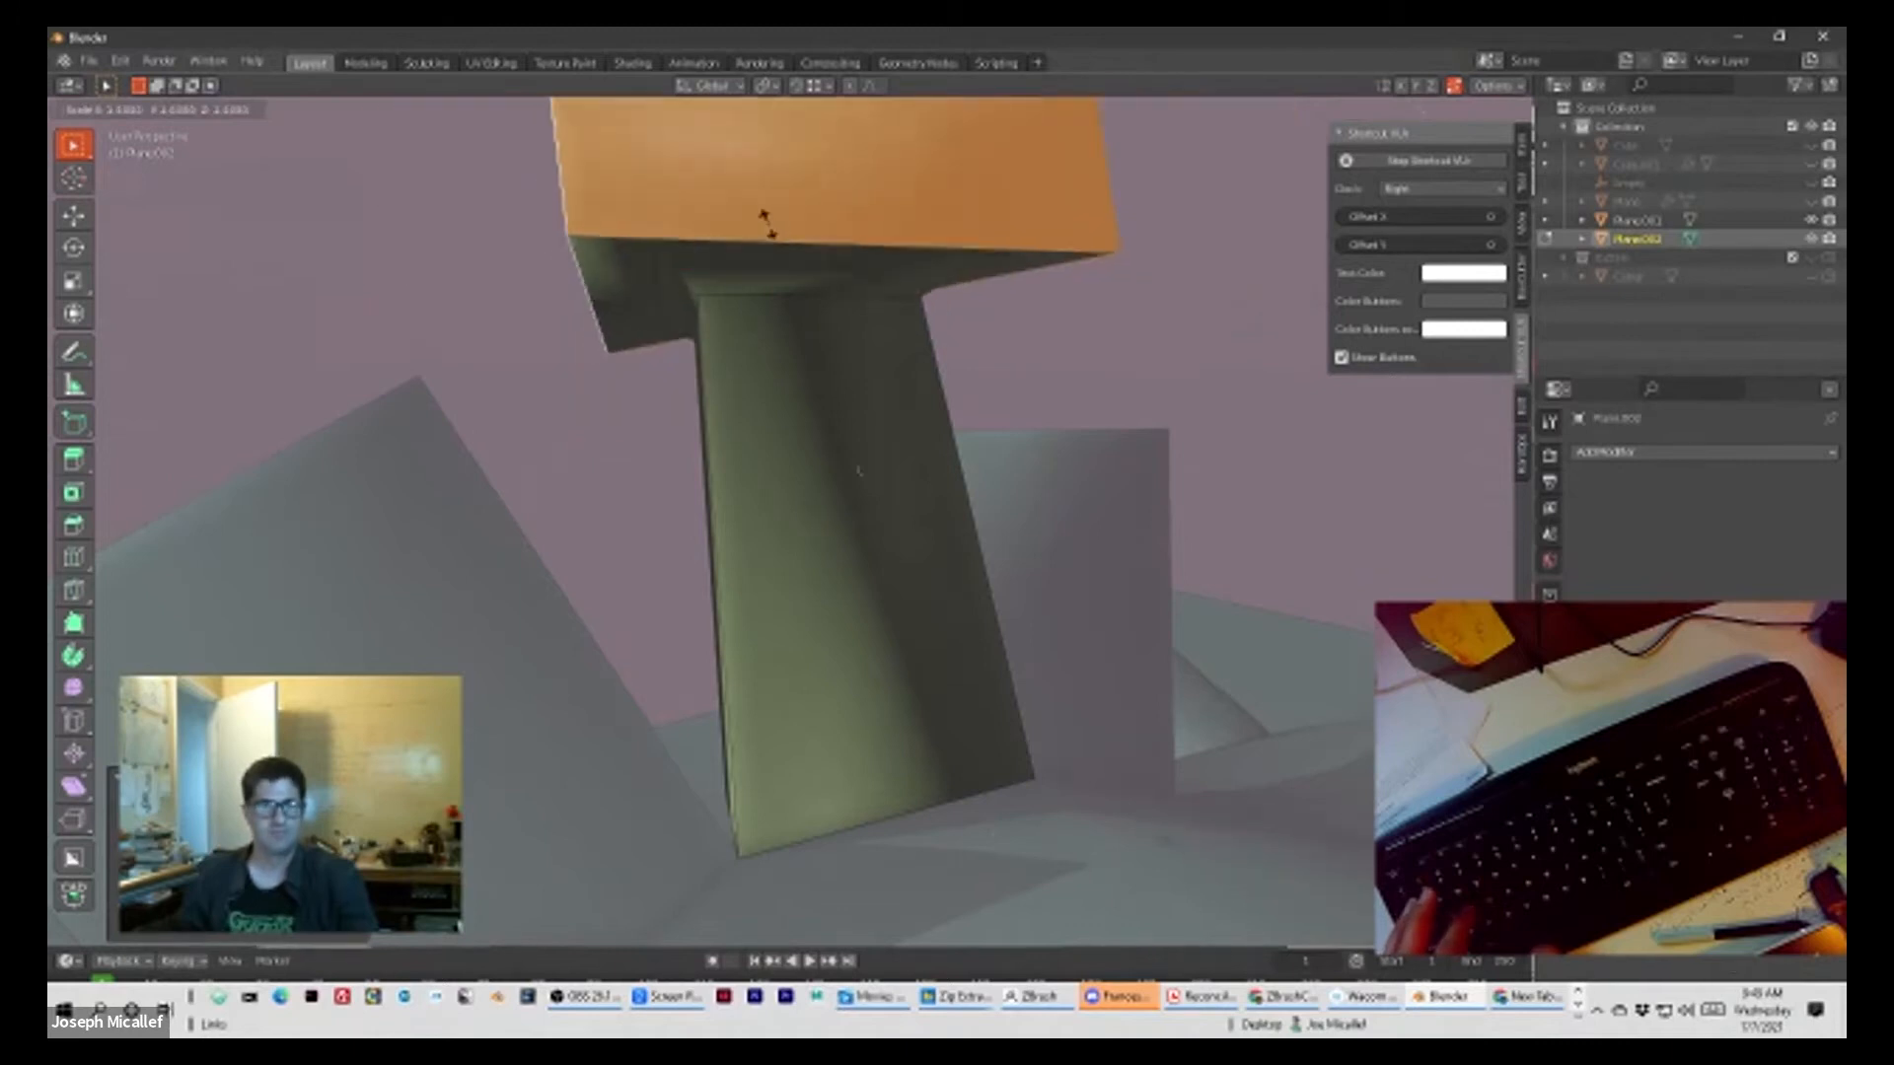
click(770, 229)
Step: Select the whole pillar mesh, including the block cap, and subdivide it once
scroll(768, 231, down, 4)
middle_drag(766, 233, 774, 190)
scroll(774, 189, up, 3)
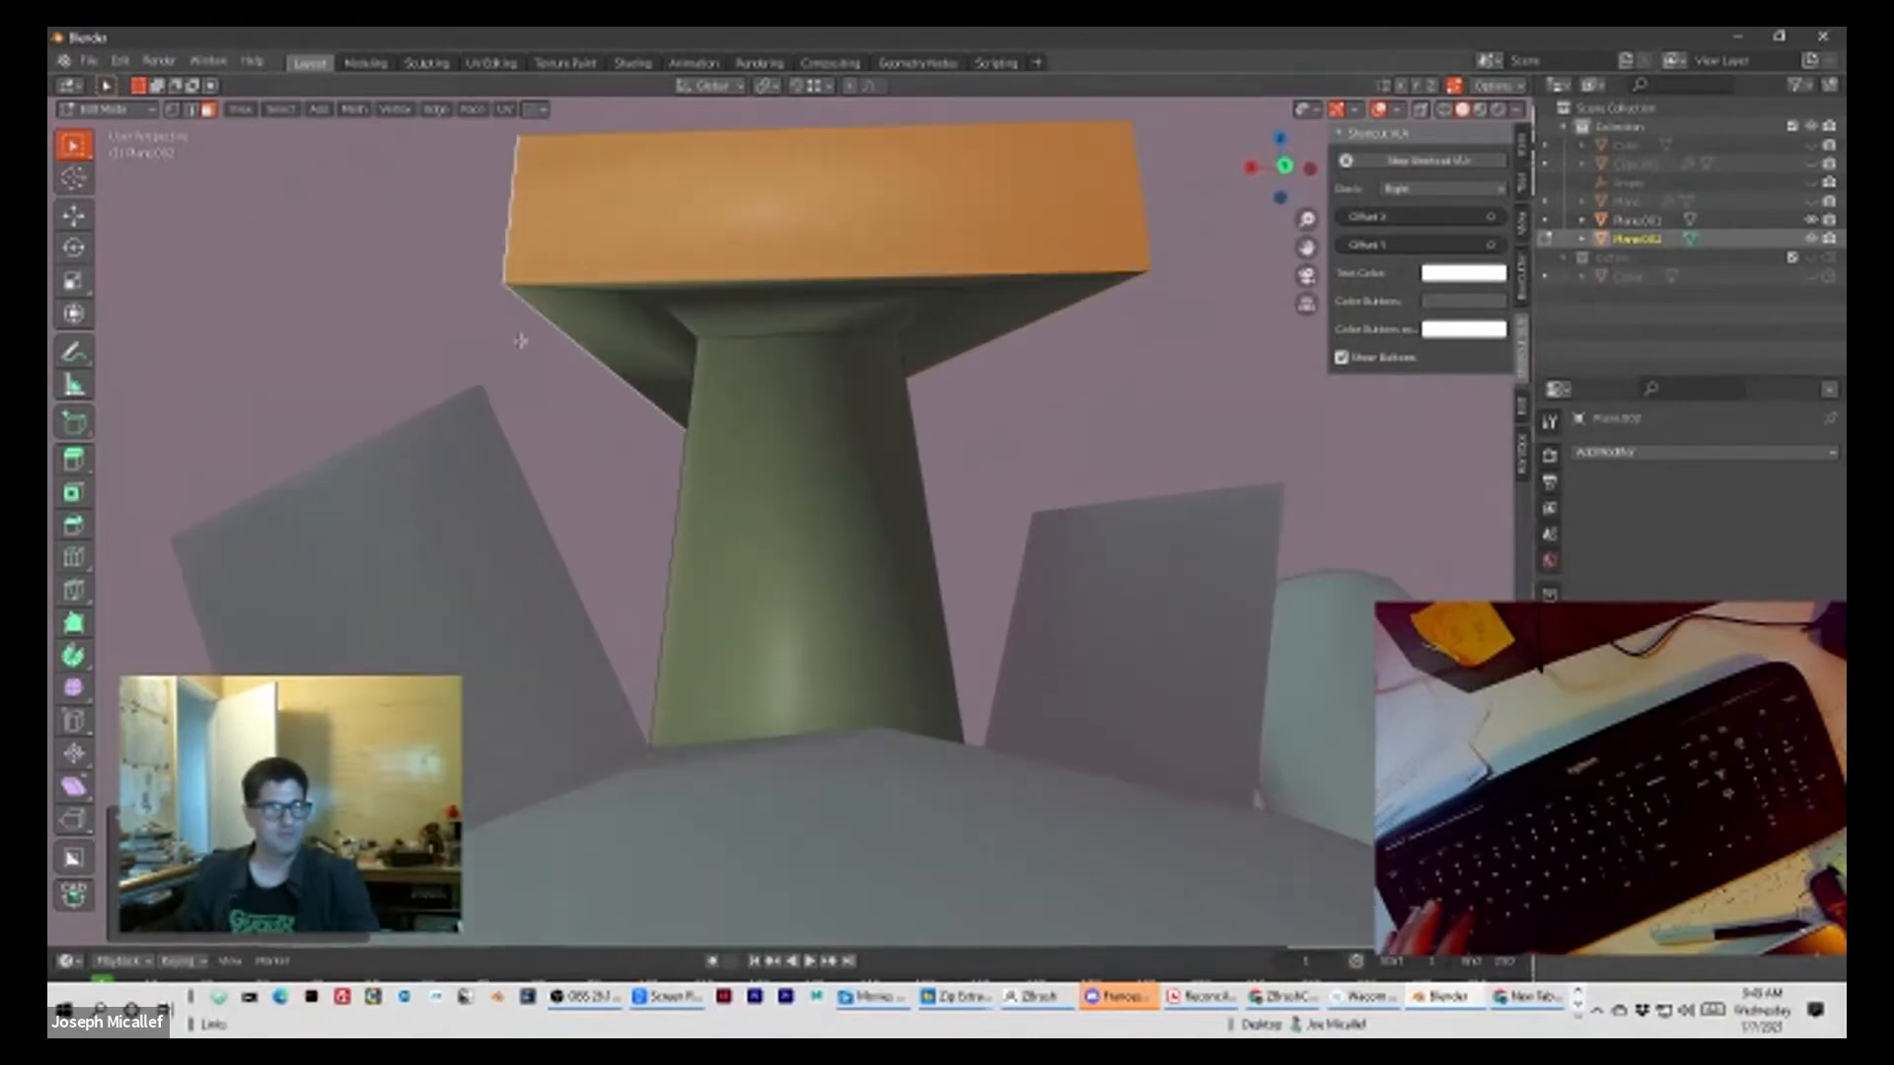
click(771, 452)
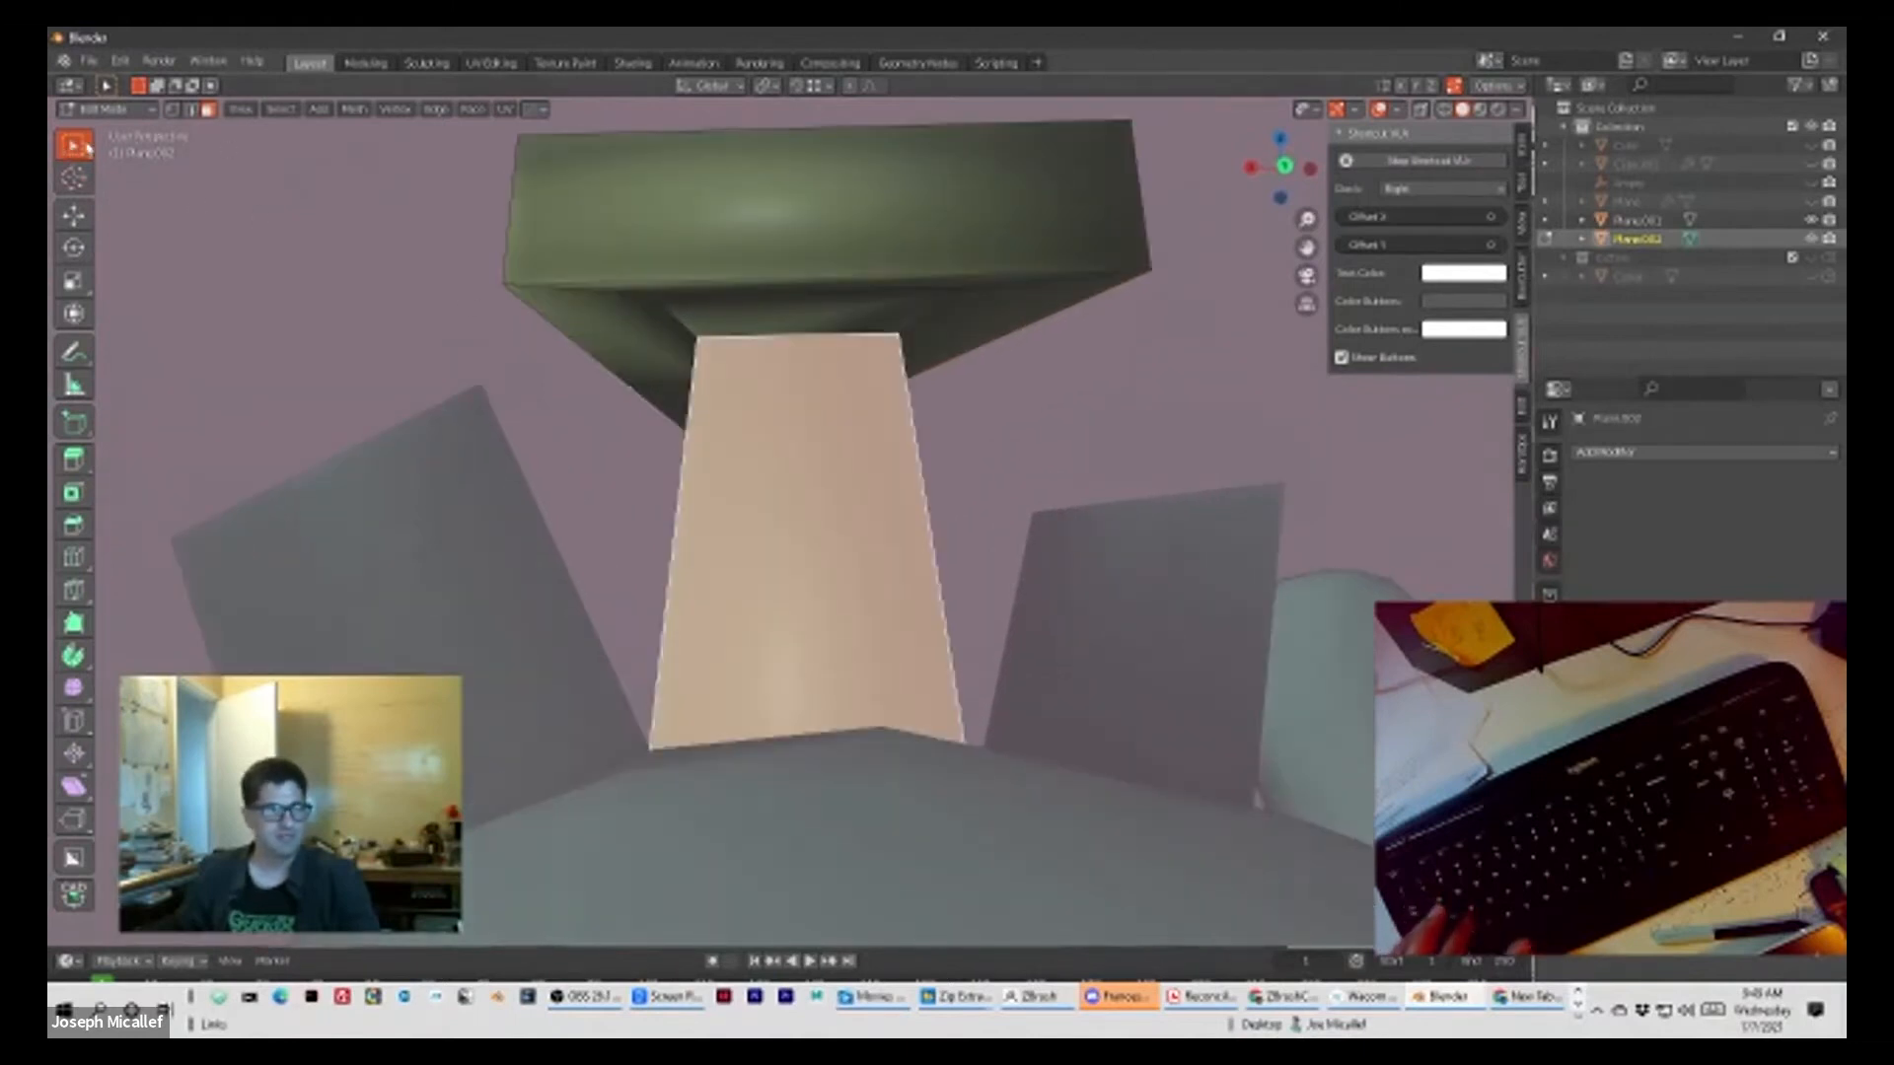
click(688, 274)
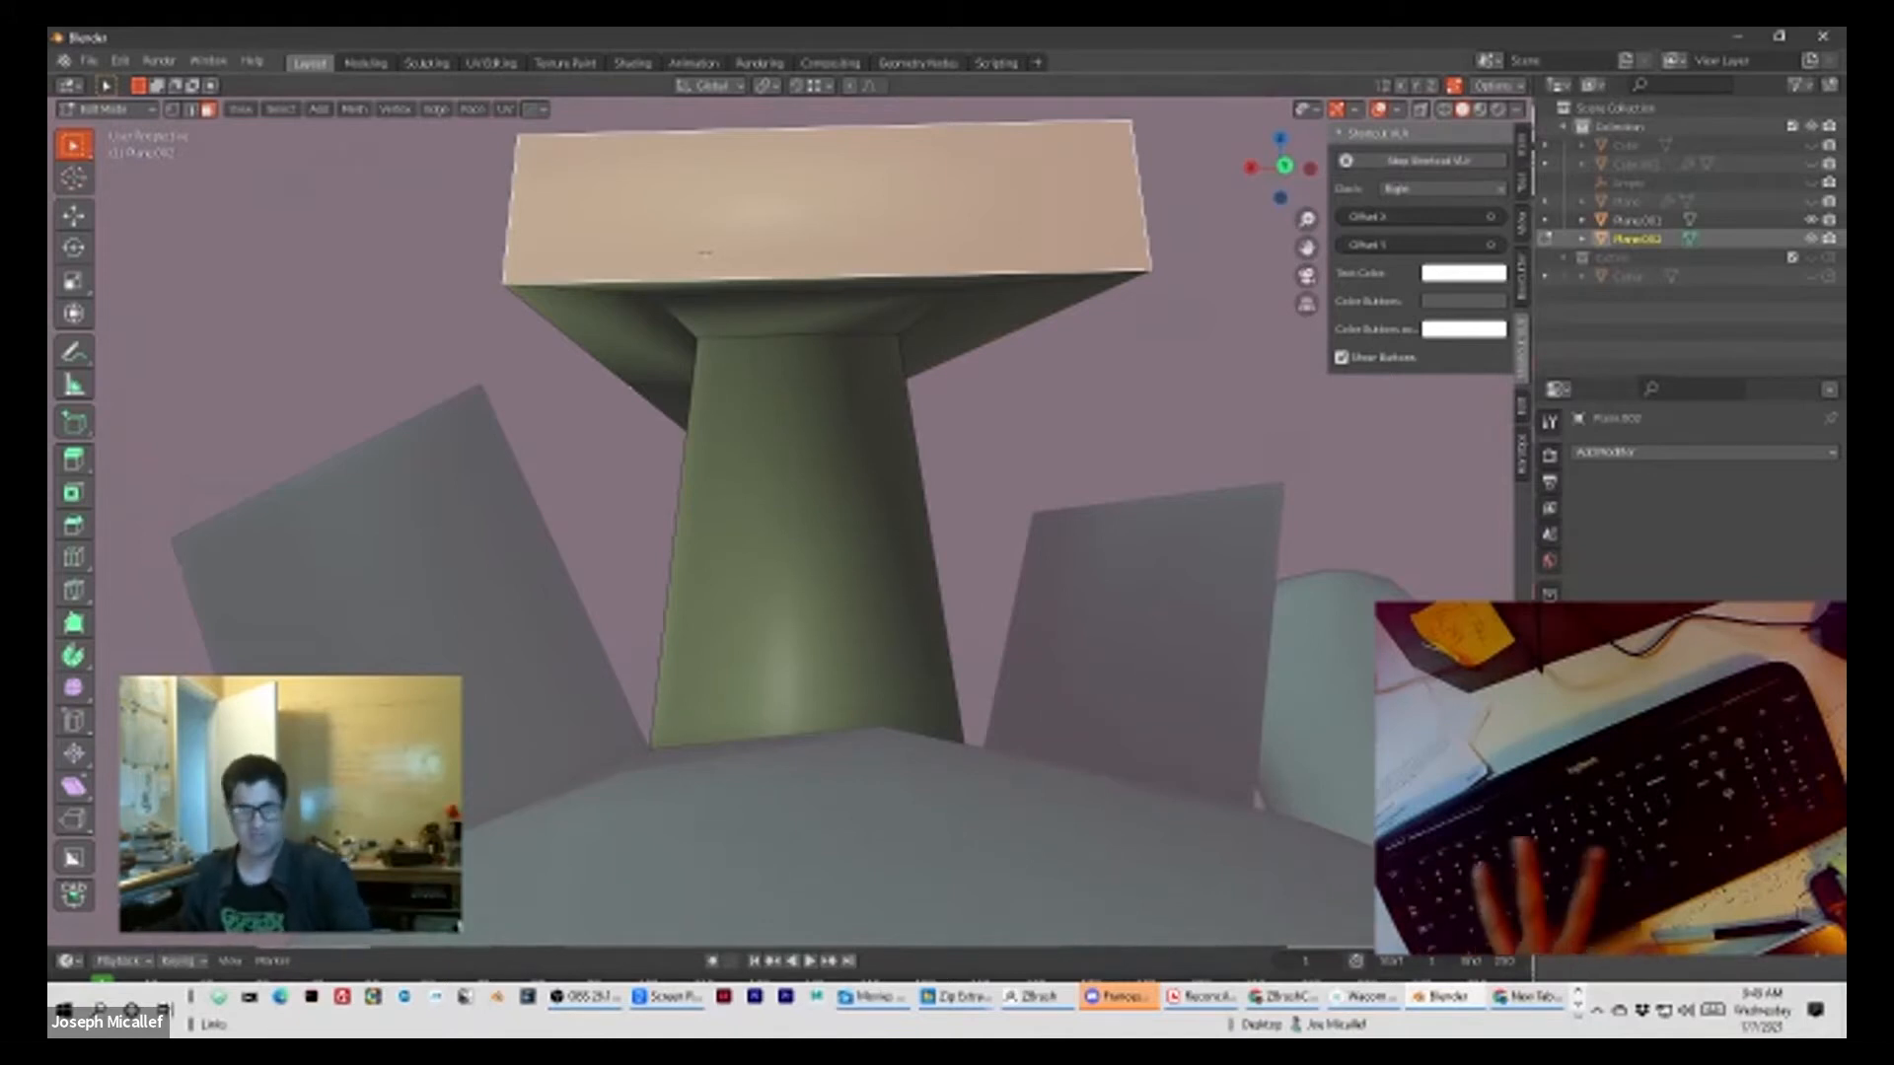
key(a)
middle_drag(807, 265, 480, 129)
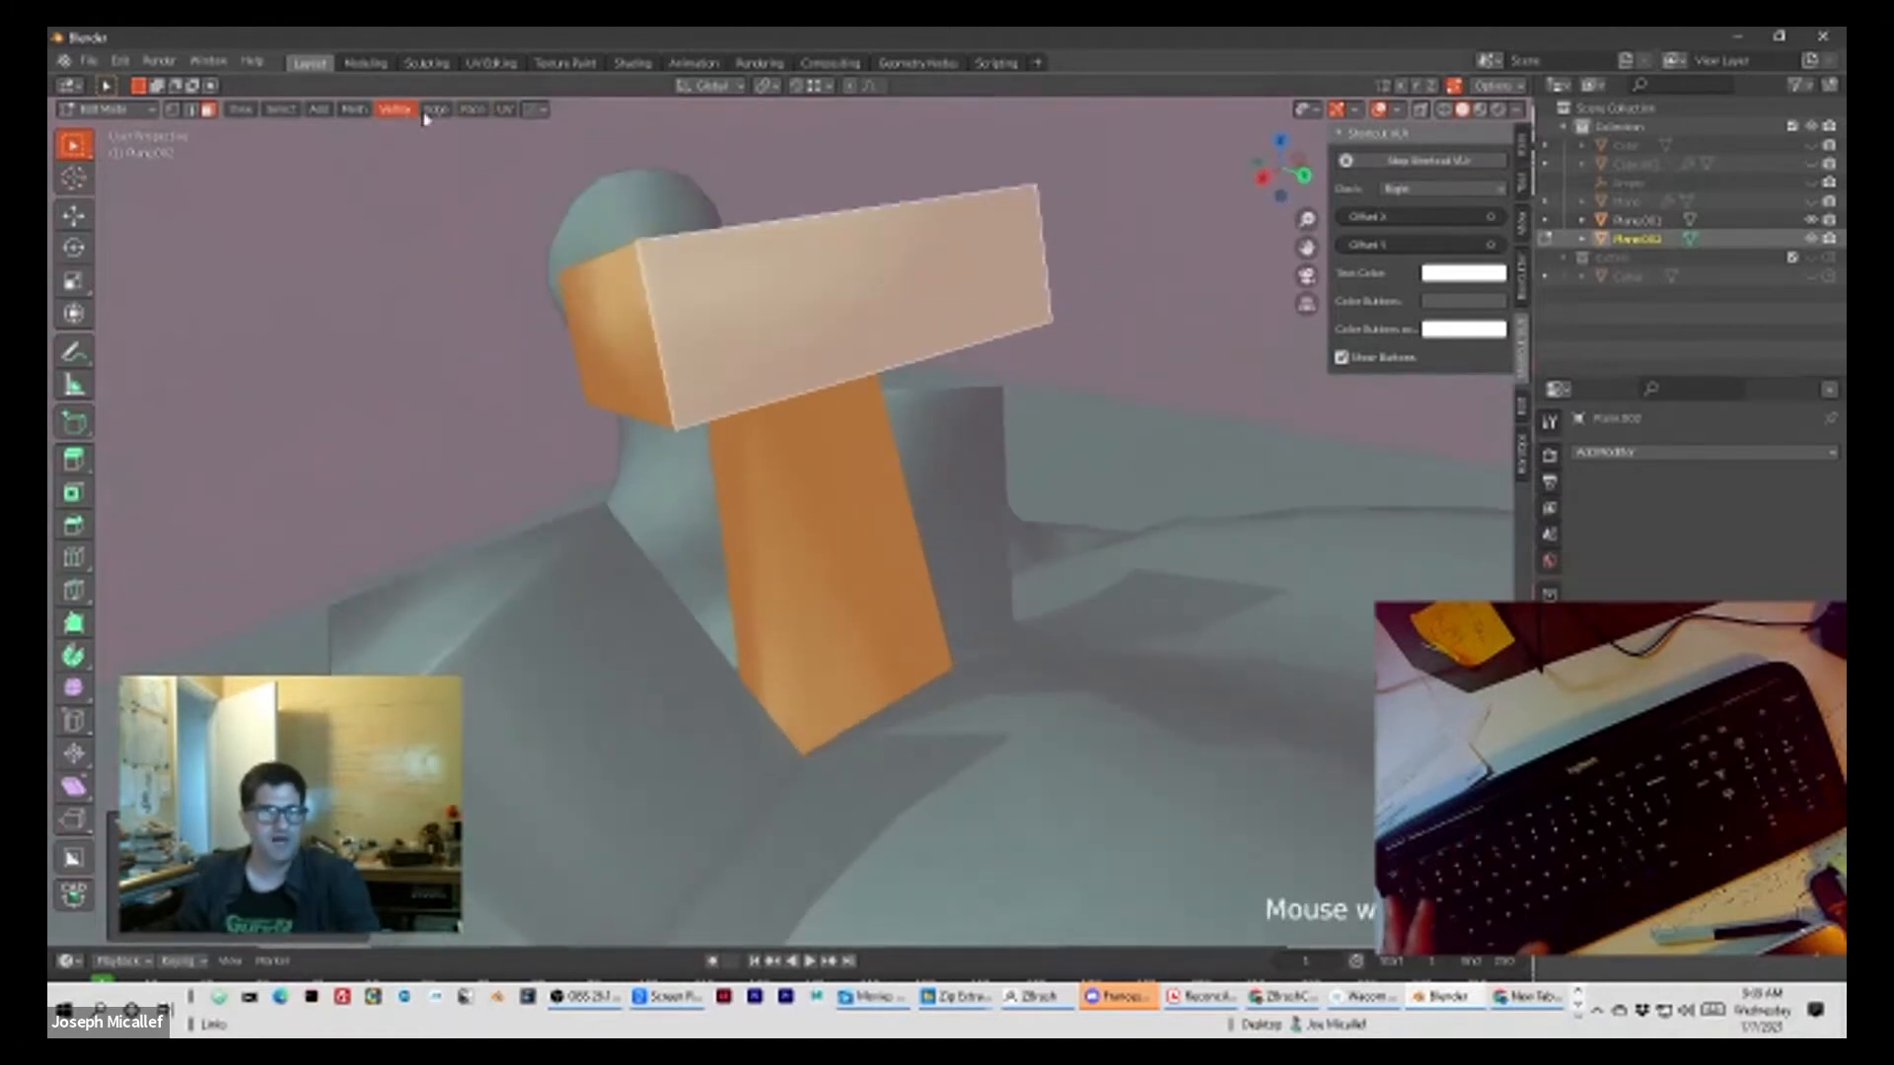
click(356, 110)
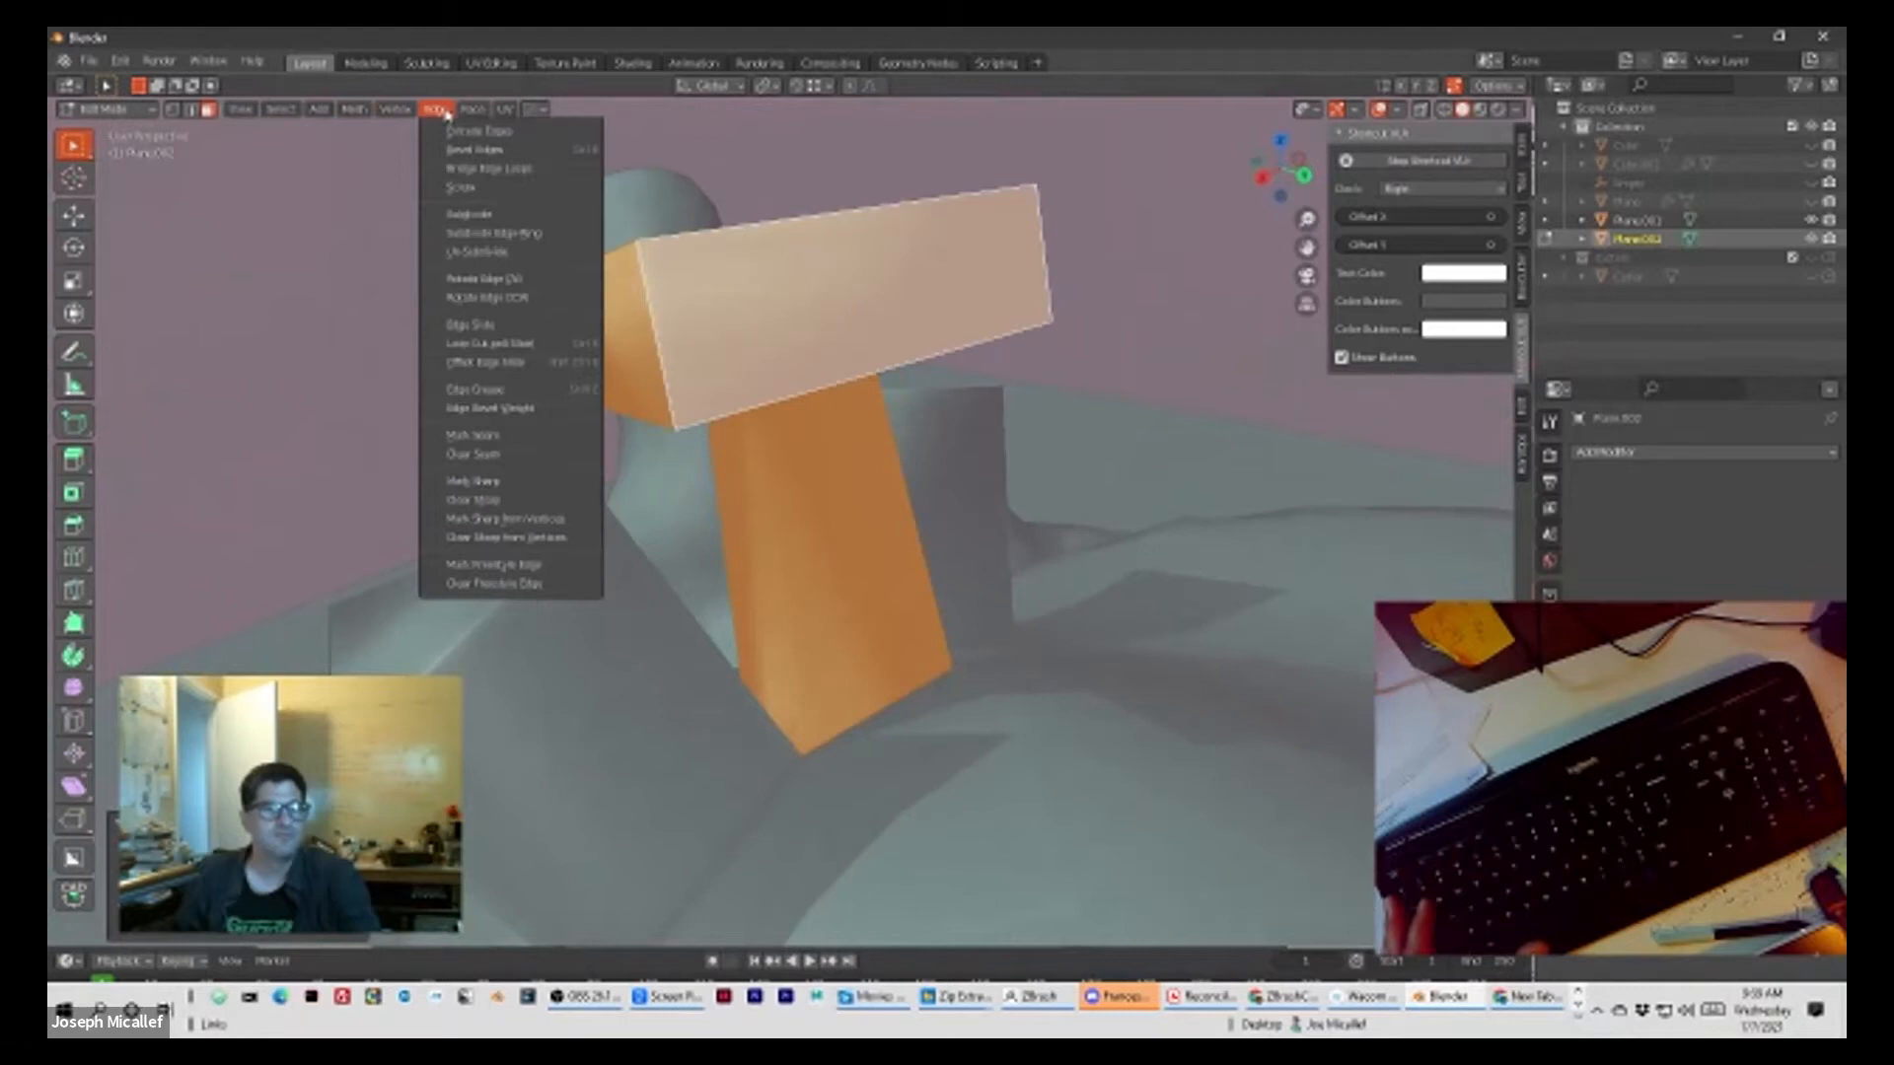
mouse_move(469, 111)
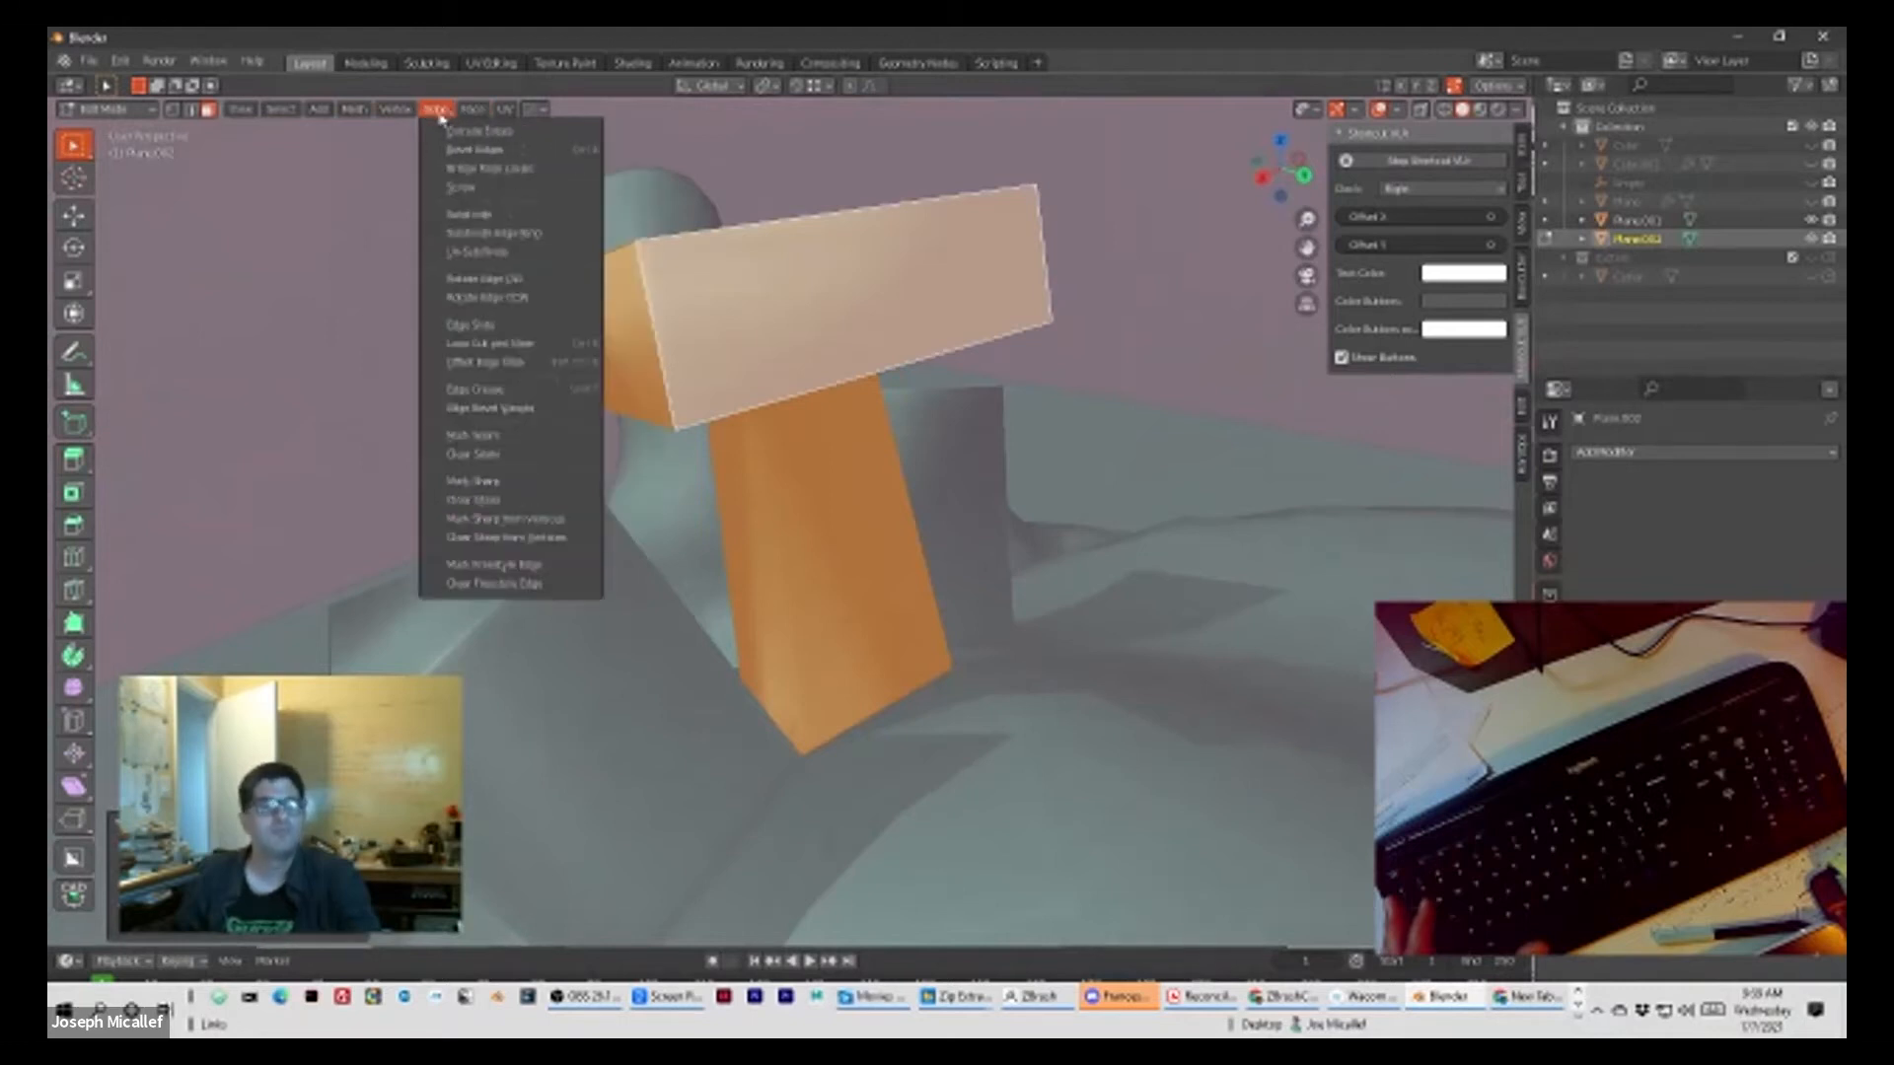
click(474, 212)
middle_drag(560, 210, 511, 197)
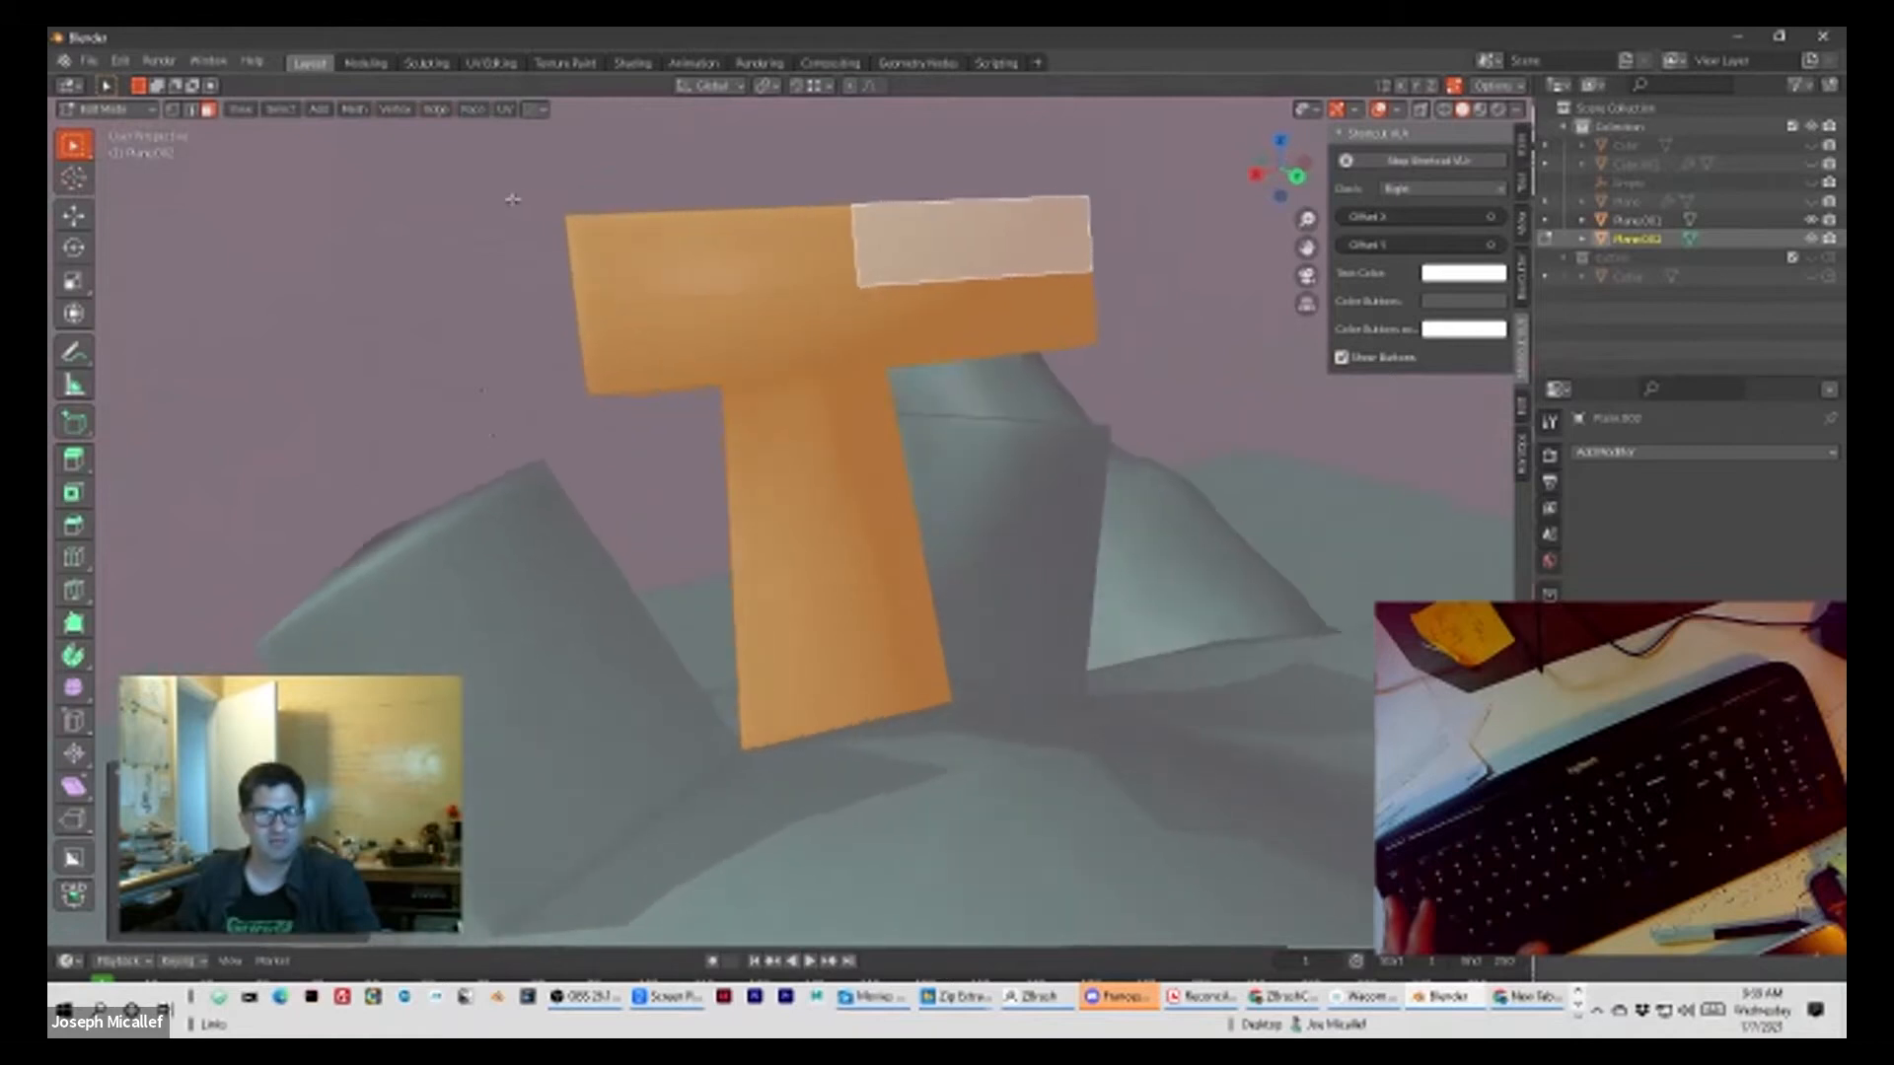
Step: Switch the fully selected pillar to Sculpt Mode and show the wireframe over the meshes
click(615, 243)
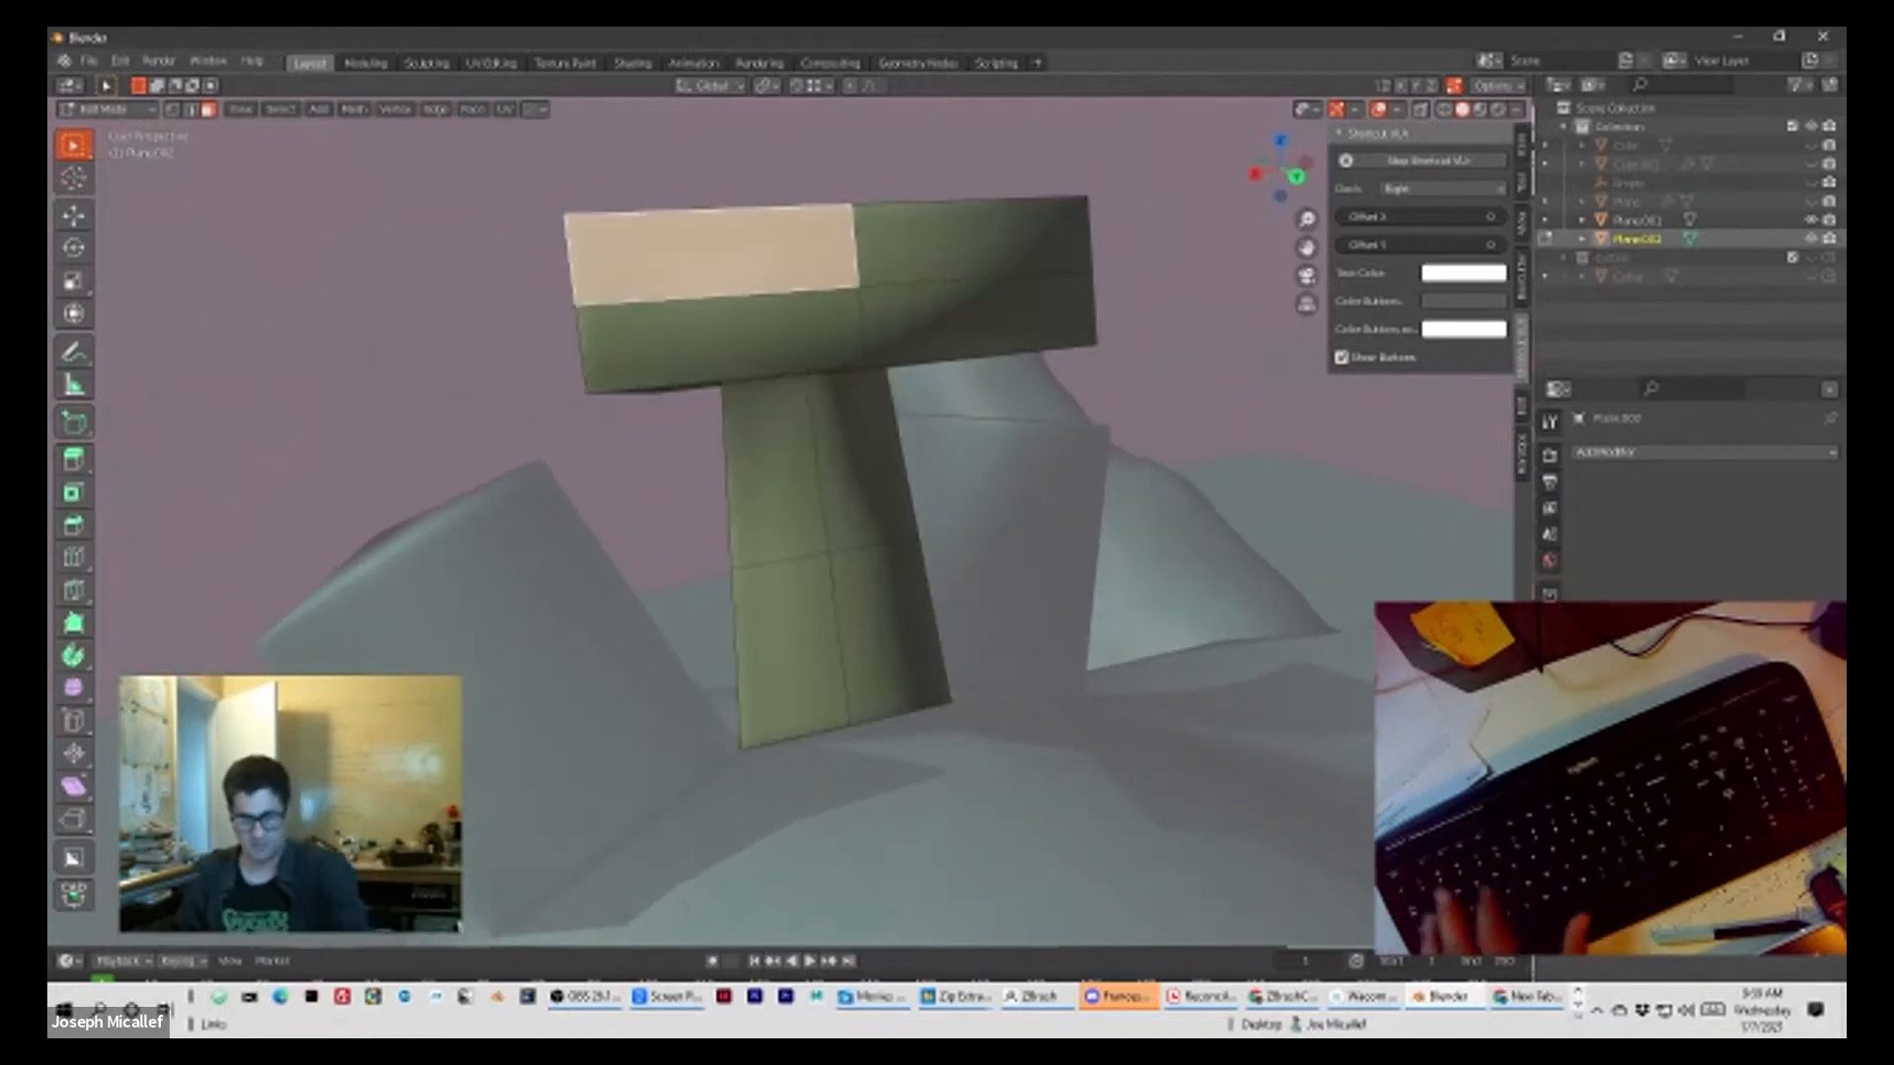
key(a)
click(128, 111)
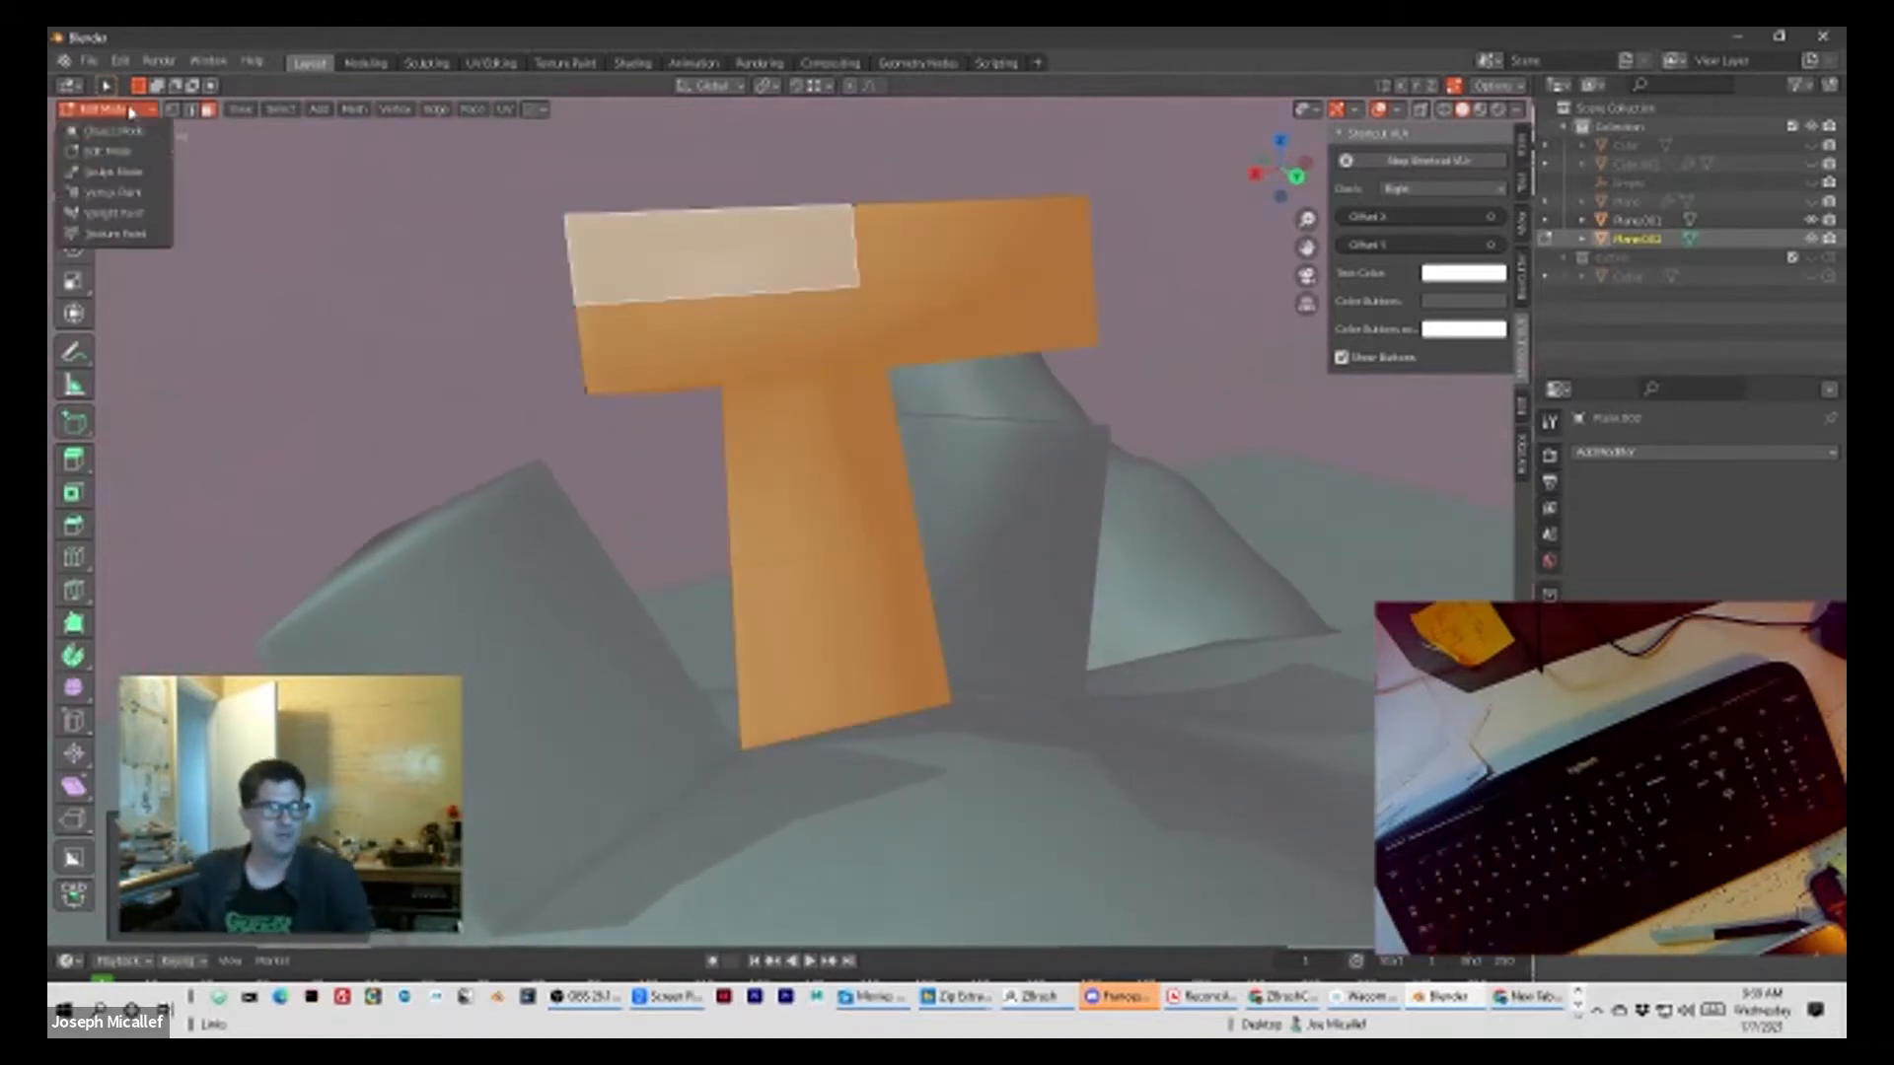
click(129, 173)
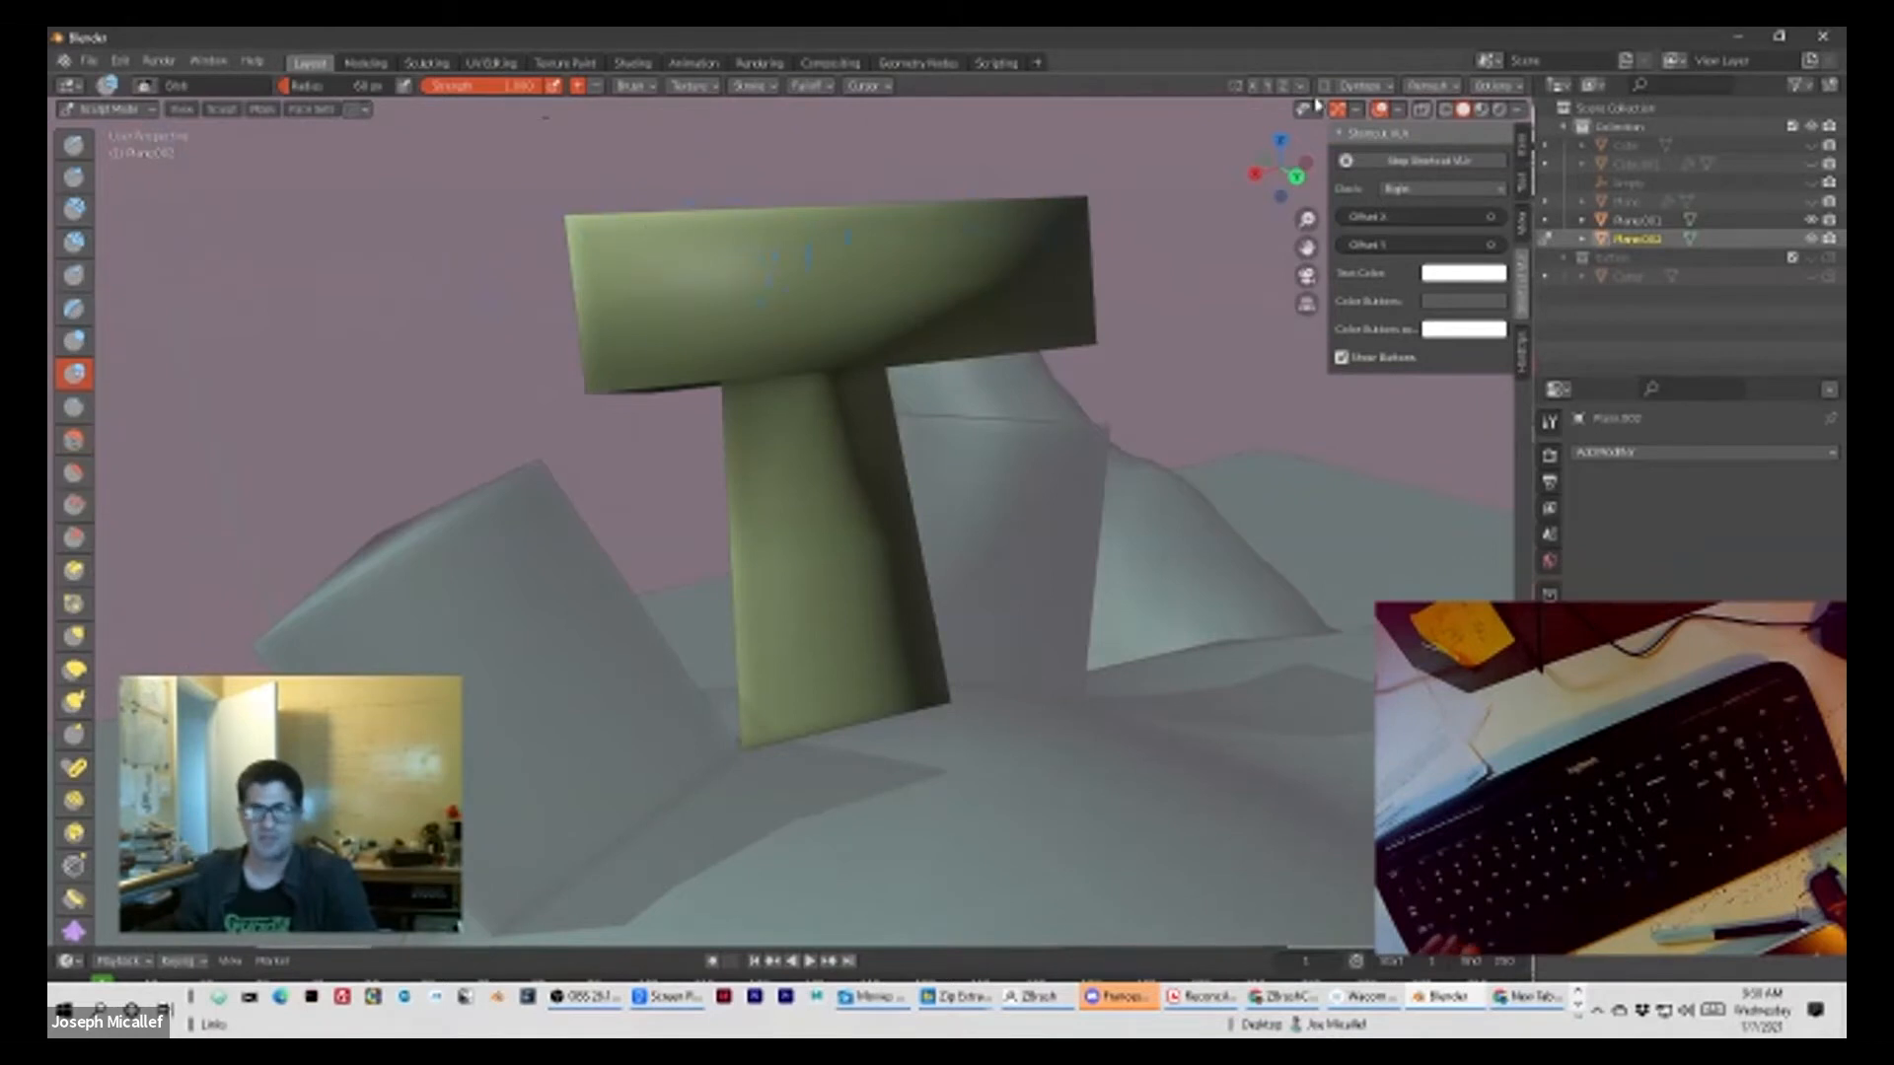
click(1394, 112)
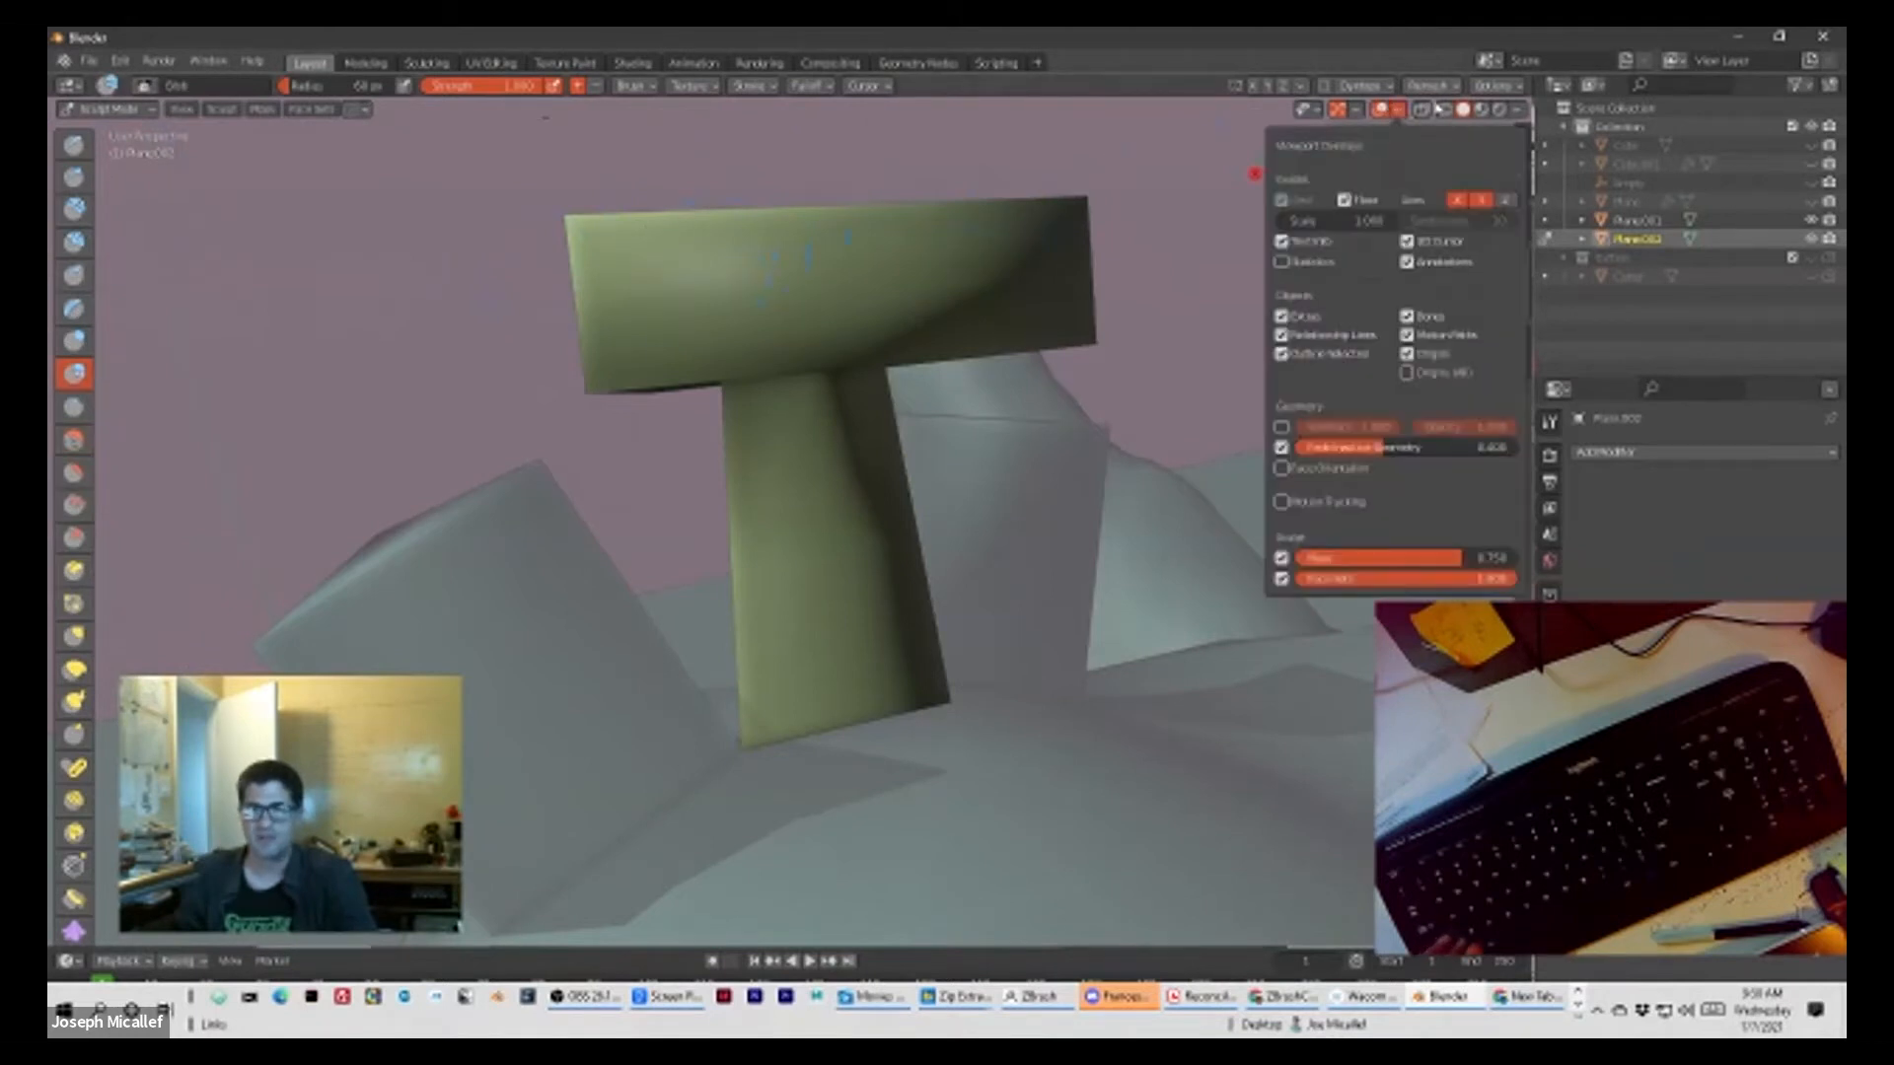
click(1424, 109)
click(1424, 110)
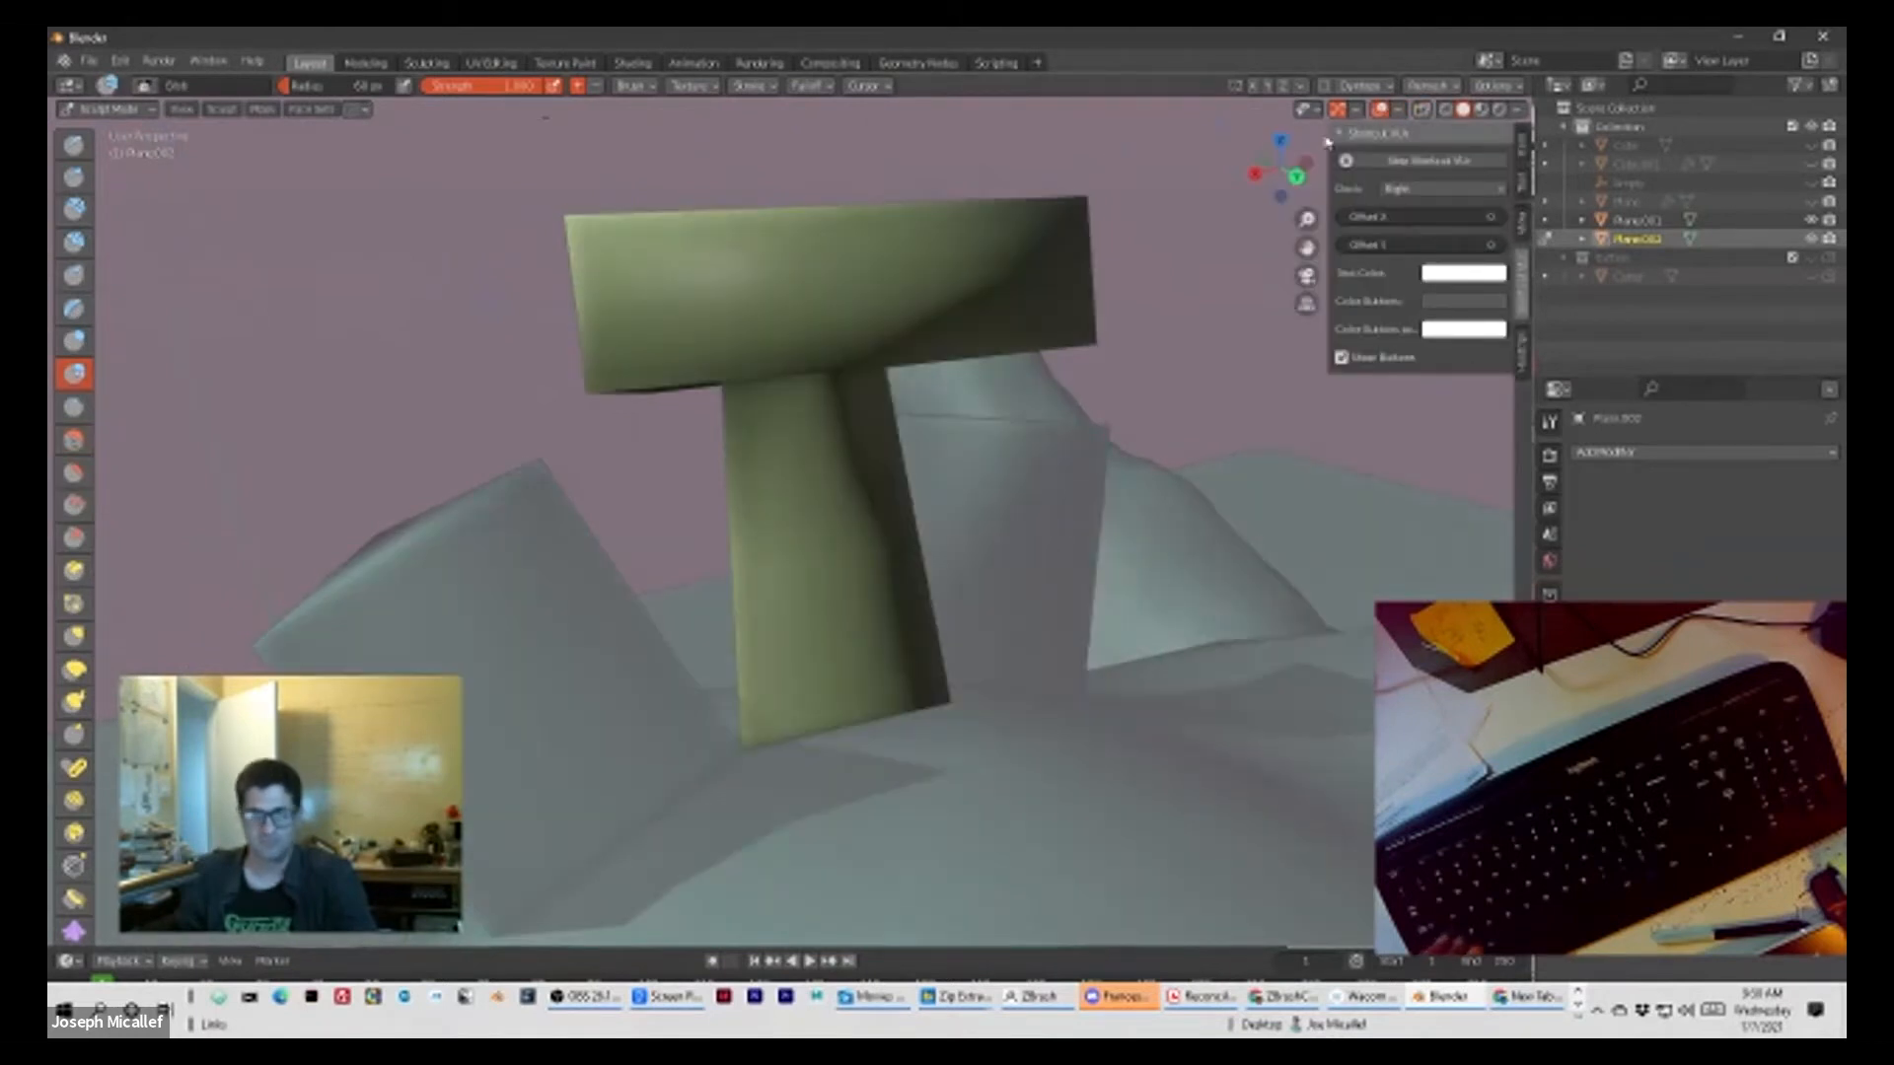
key(shift+alt+z)
middle_drag(808, 253, 871, 309)
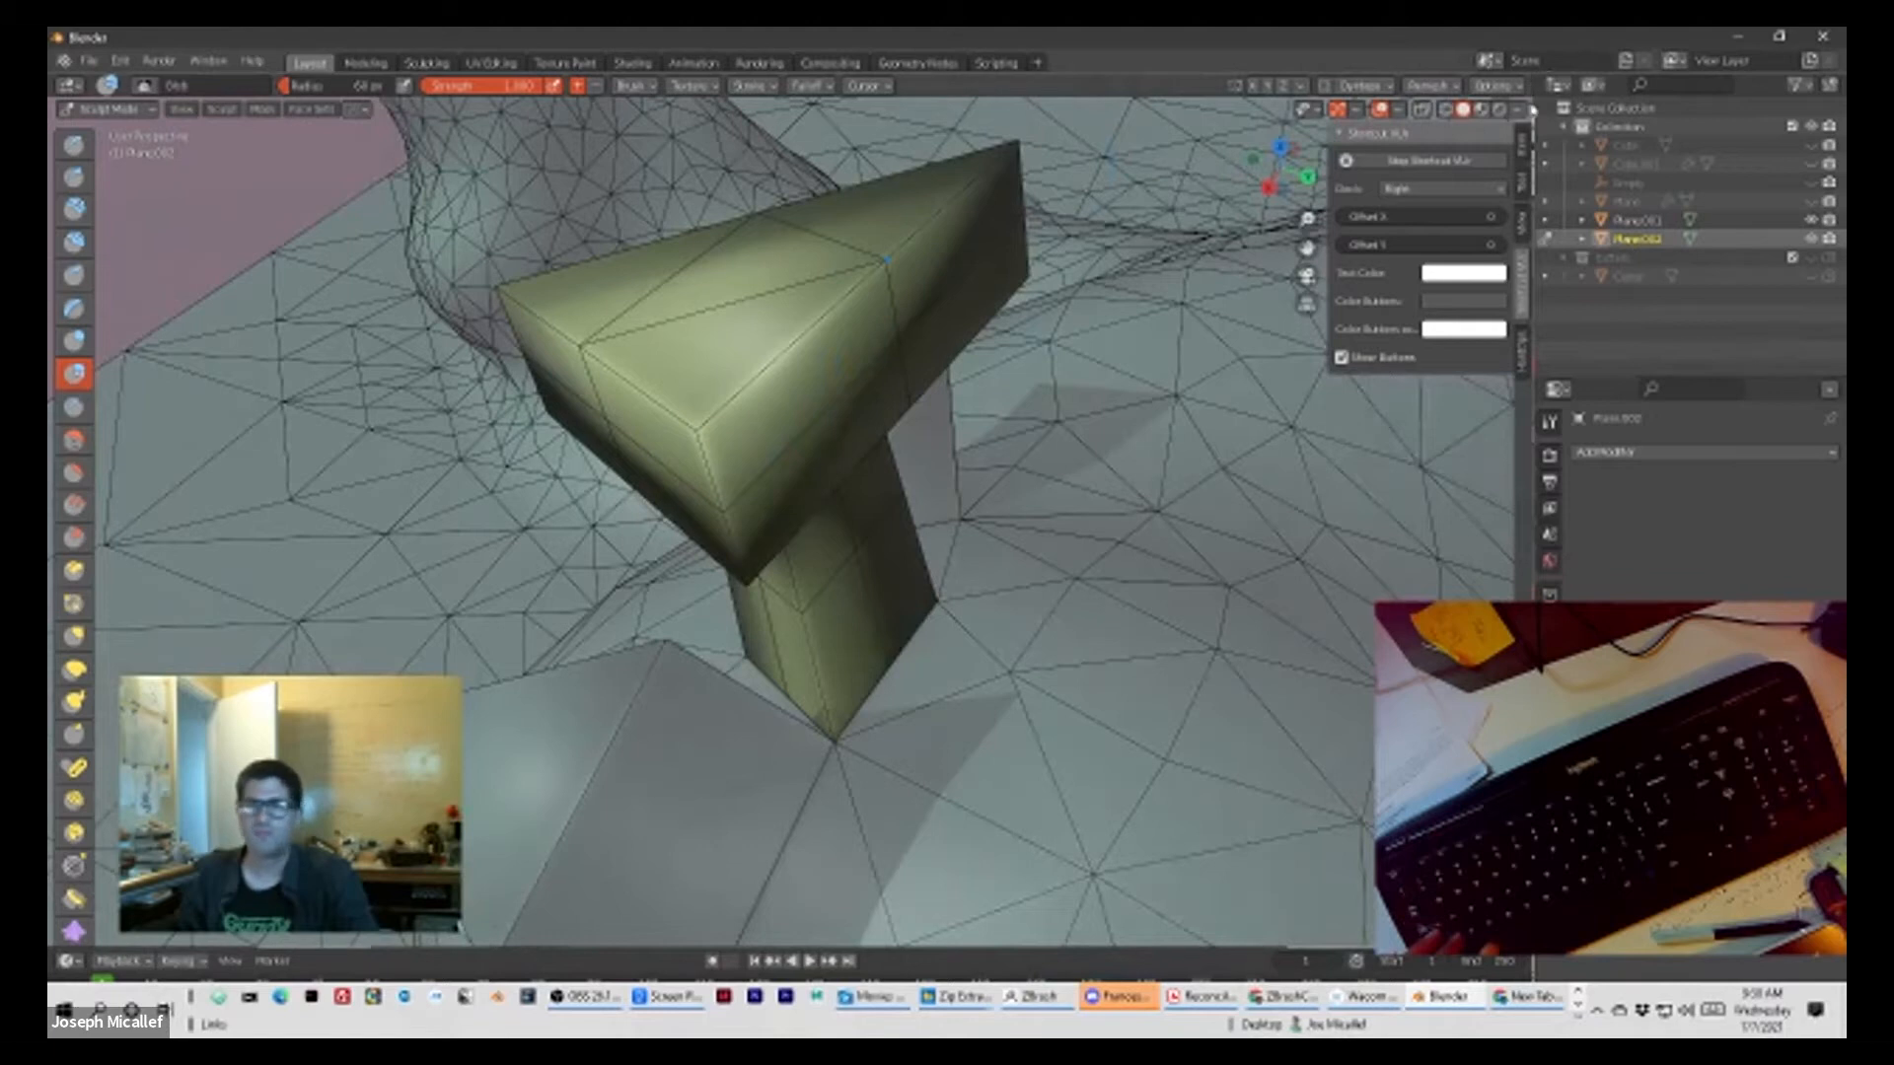
Step: Enable dynamic topology for the pillar and make a first Blob brush stroke on the cap's front corner
click(1322, 88)
click(1302, 145)
drag(679, 398, 748, 367)
Step: Enlarge the Blob brush and sculpt the angular cap and its neck into a rounded bulb from all sides
key(bracketright)
key(bracketright)
key(bracketright)
key(bracketright)
key(bracketright)
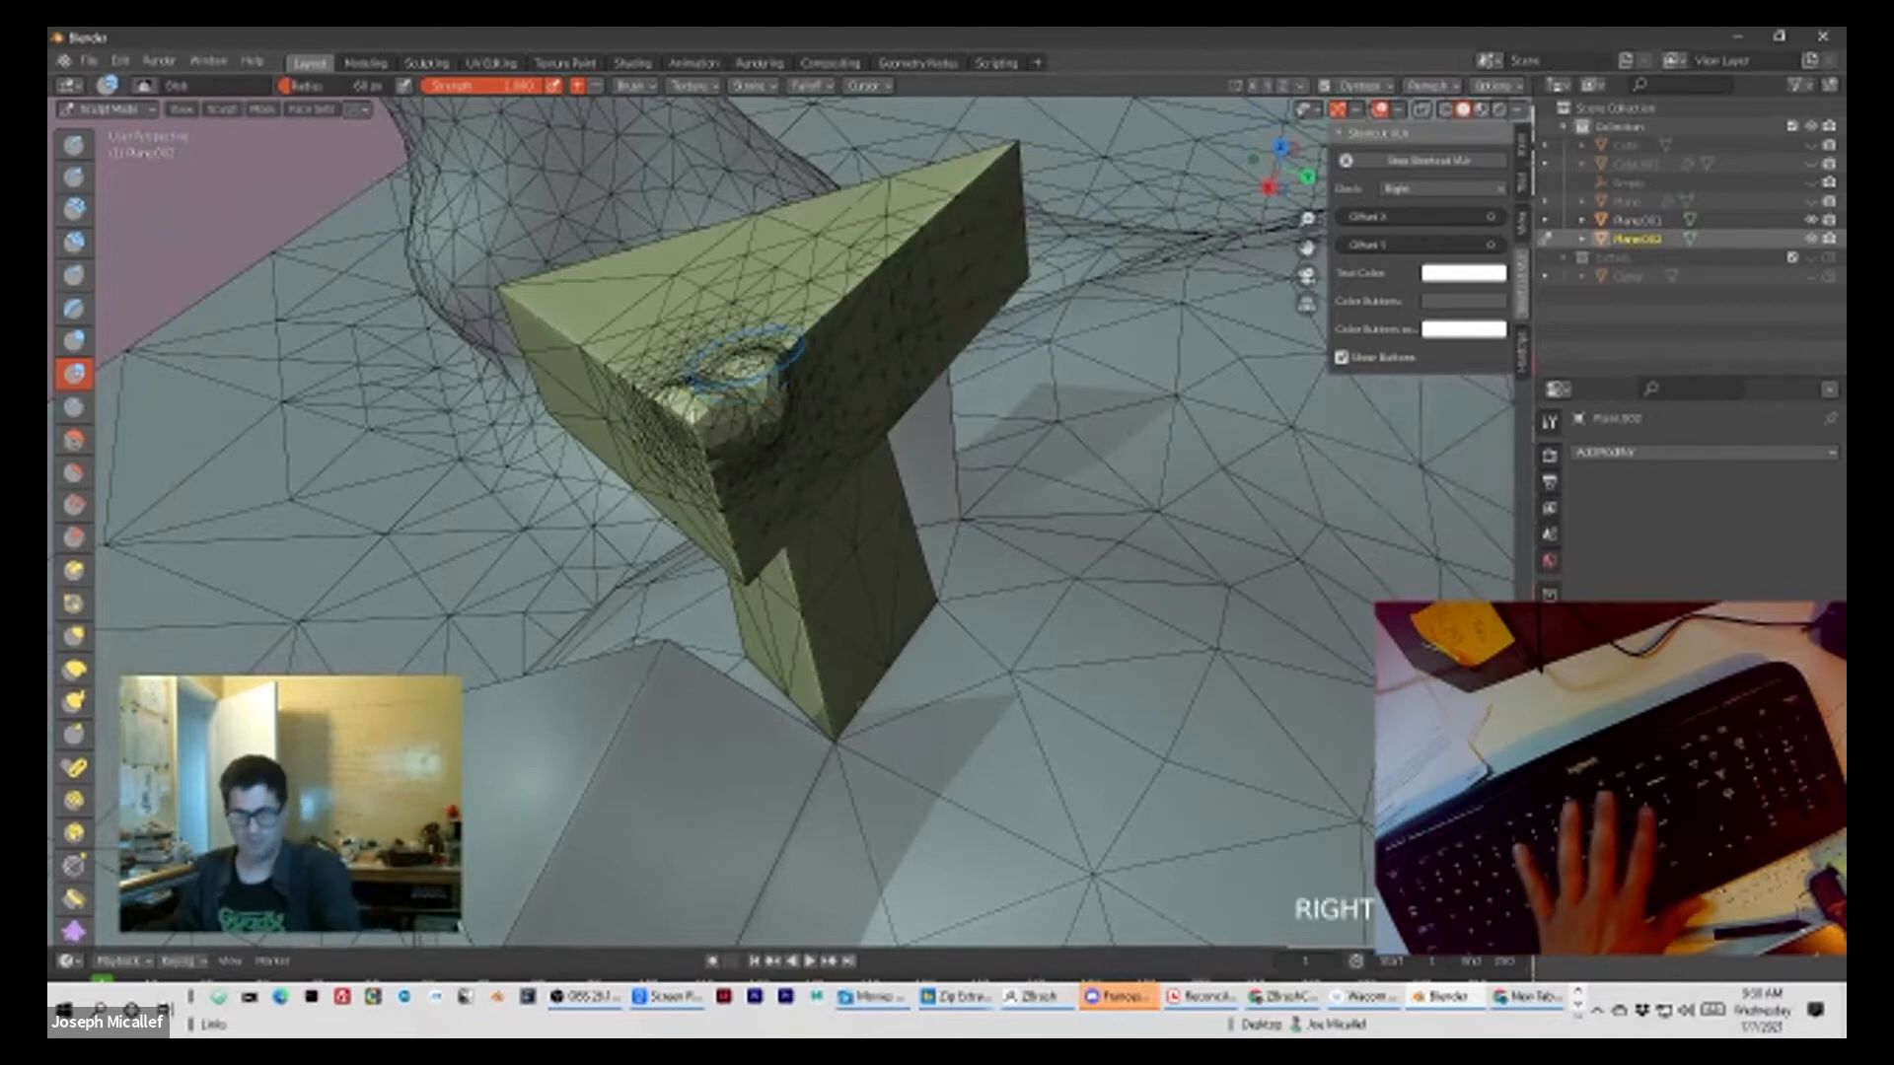
key(bracketright)
key(bracketright)
key(bracketright)
key(bracketright)
key(bracketright)
shift+drag(735, 389, 924, 250)
middle_drag(924, 250, 851, 473)
shift+drag(850, 473, 927, 398)
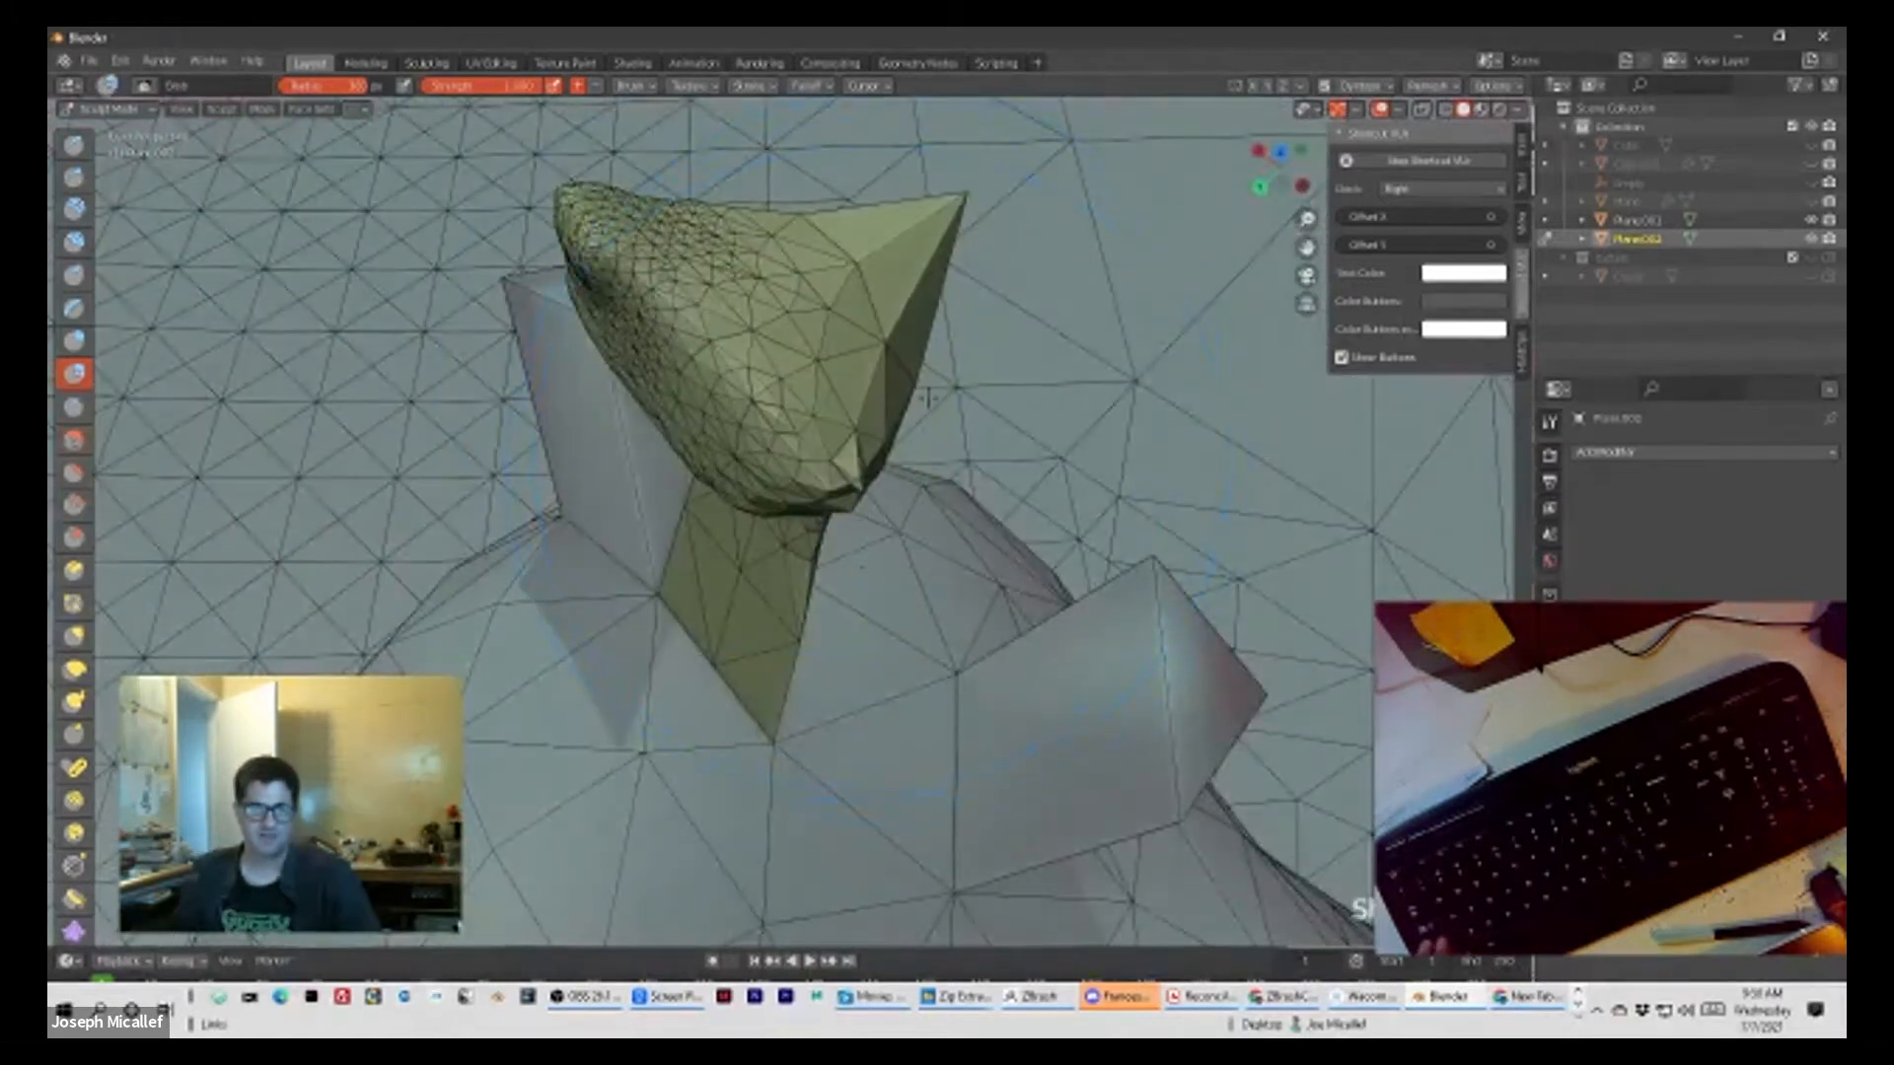
middle_drag(1036, 297, 921, 326)
mouse_move(922, 326)
shift+mouse_down()
mouse_move(960, 385)
mouse_move(953, 369)
shift+mouse_up()
middle_drag(953, 369, 224, 213)
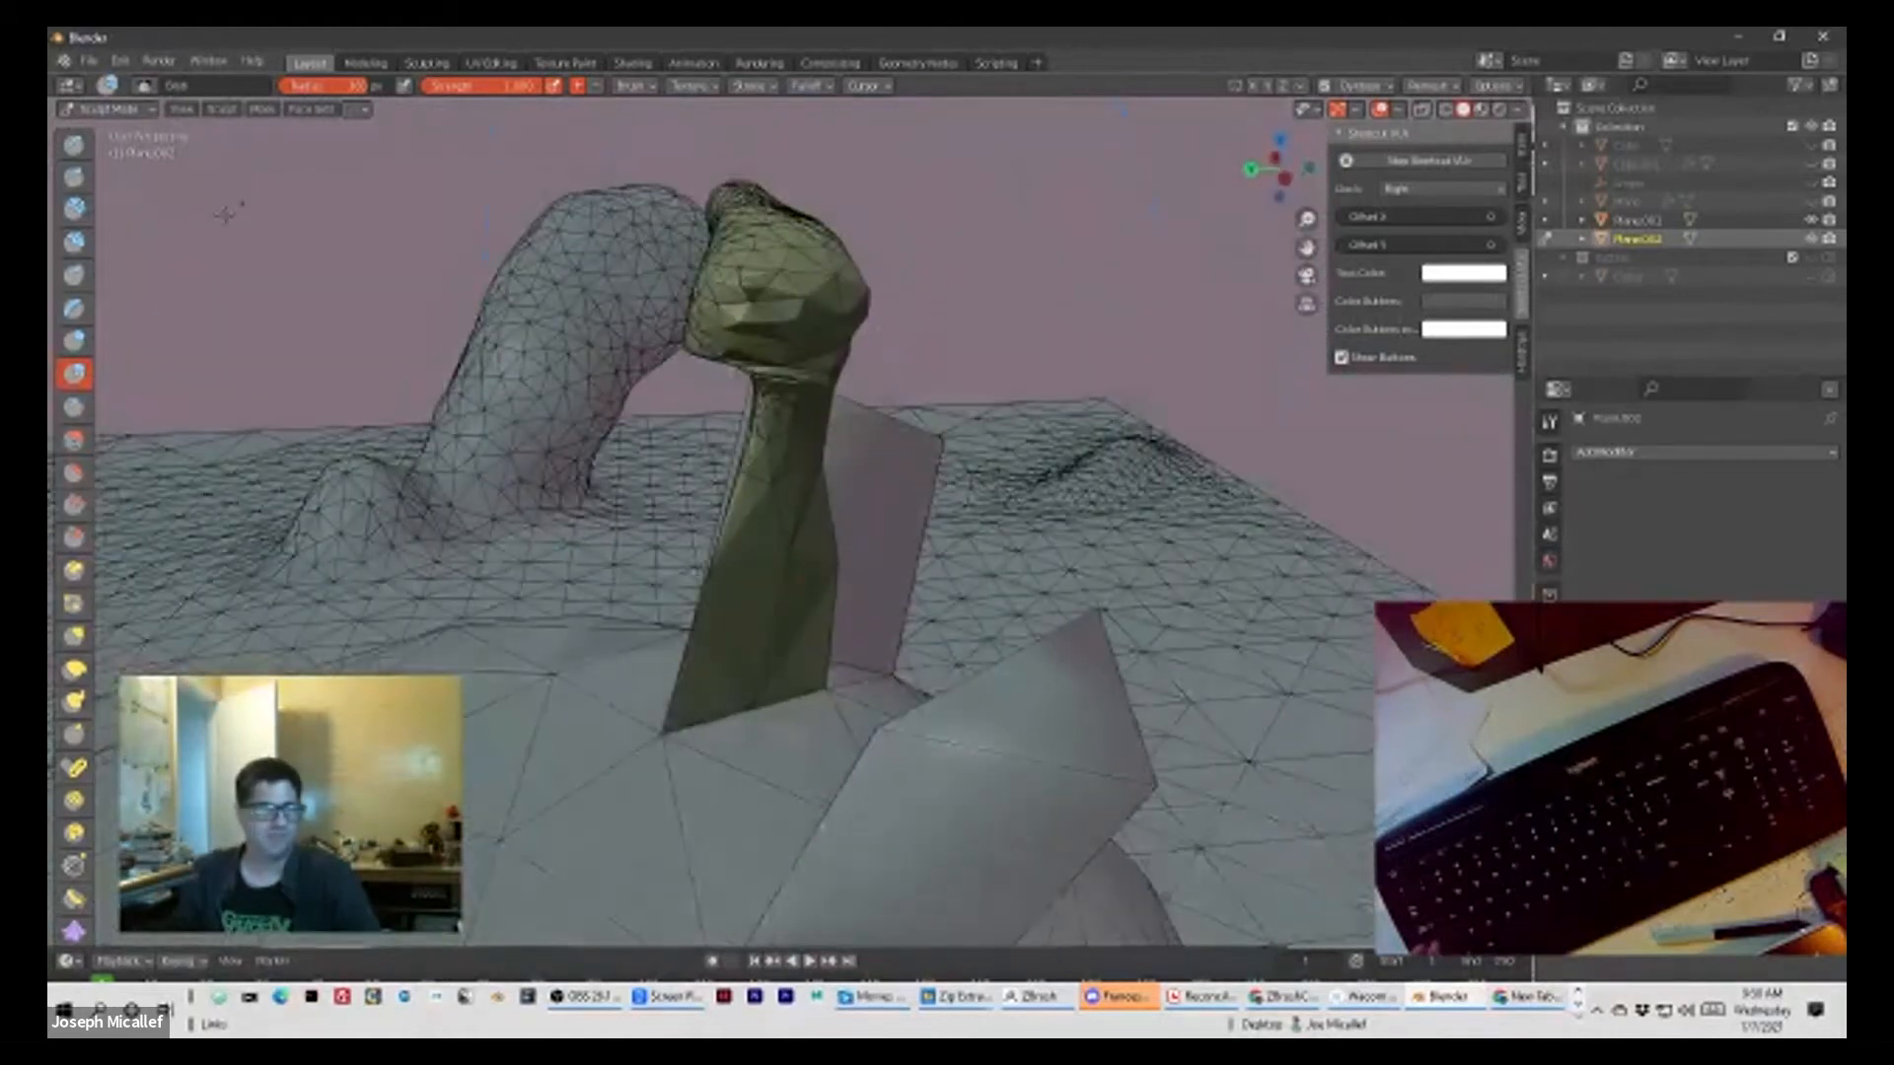
Step: Choose the Inflate/Deflate brush, reduce its radius and swell the faceted cap into a smoother form
click(76, 341)
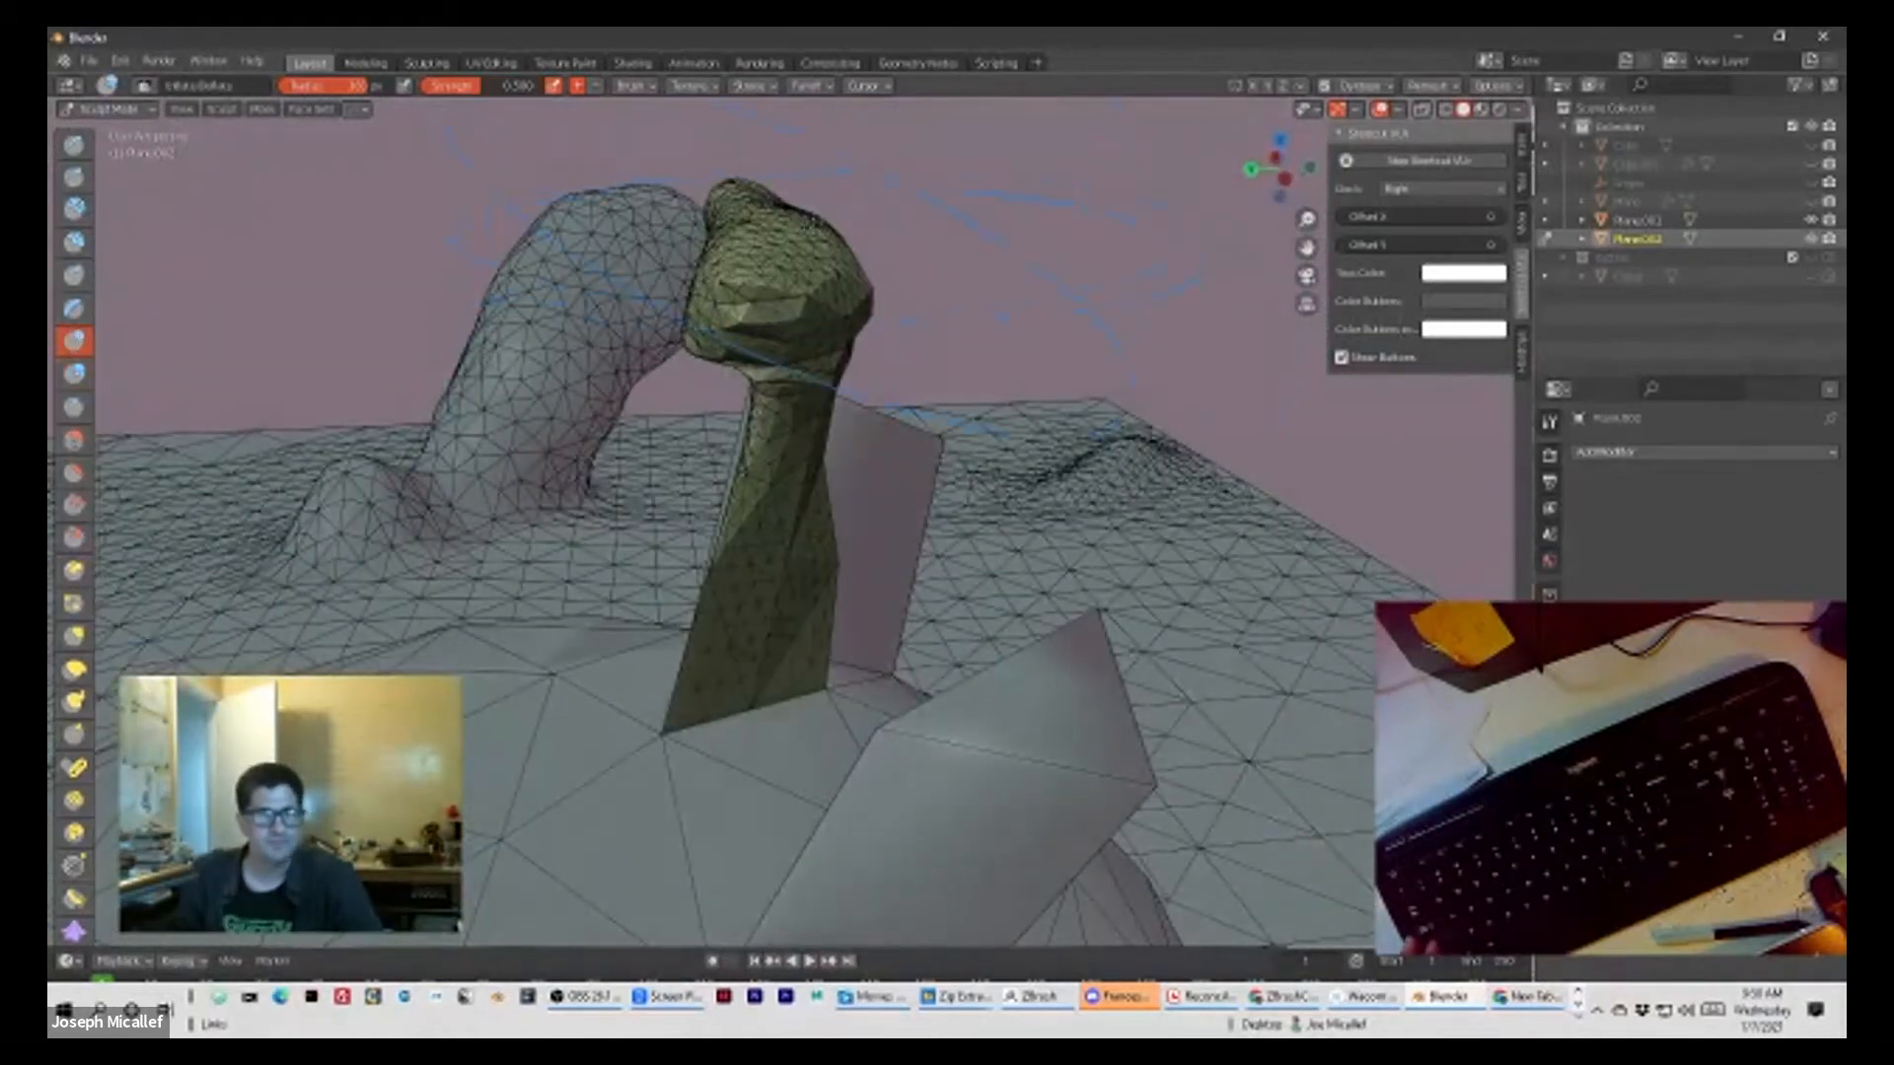
key(bracketleft)
key(bracketleft)
key(bracketleft)
key(bracketleft)
key(bracketleft)
key(bracketleft)
mouse_move(784, 264)
mouse_down()
mouse_move(745, 291)
mouse_move(760, 311)
mouse_move(755, 296)
mouse_up()
middle_drag(1073, 293, 1029, 308)
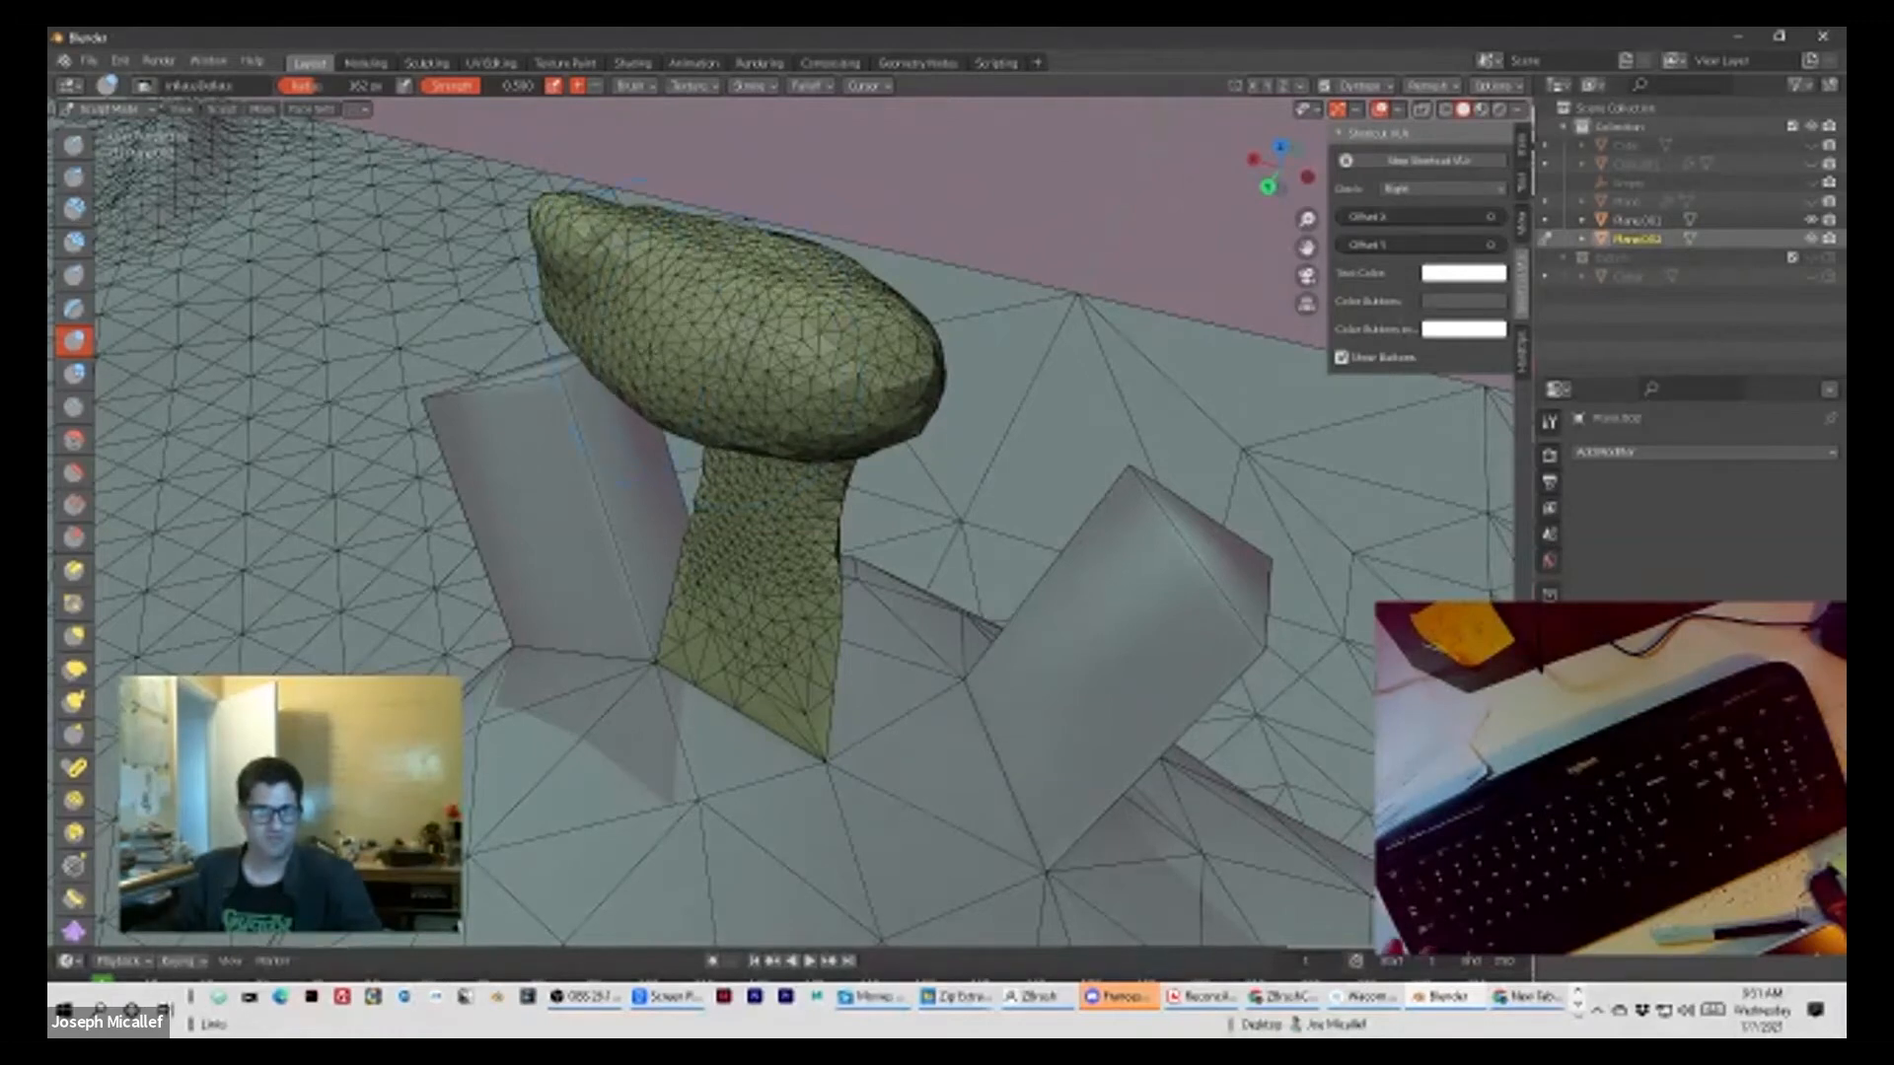
Step: Inflate the rest of the cap and the stem all around into a rounded mushroom shape
drag(630, 341, 578, 288)
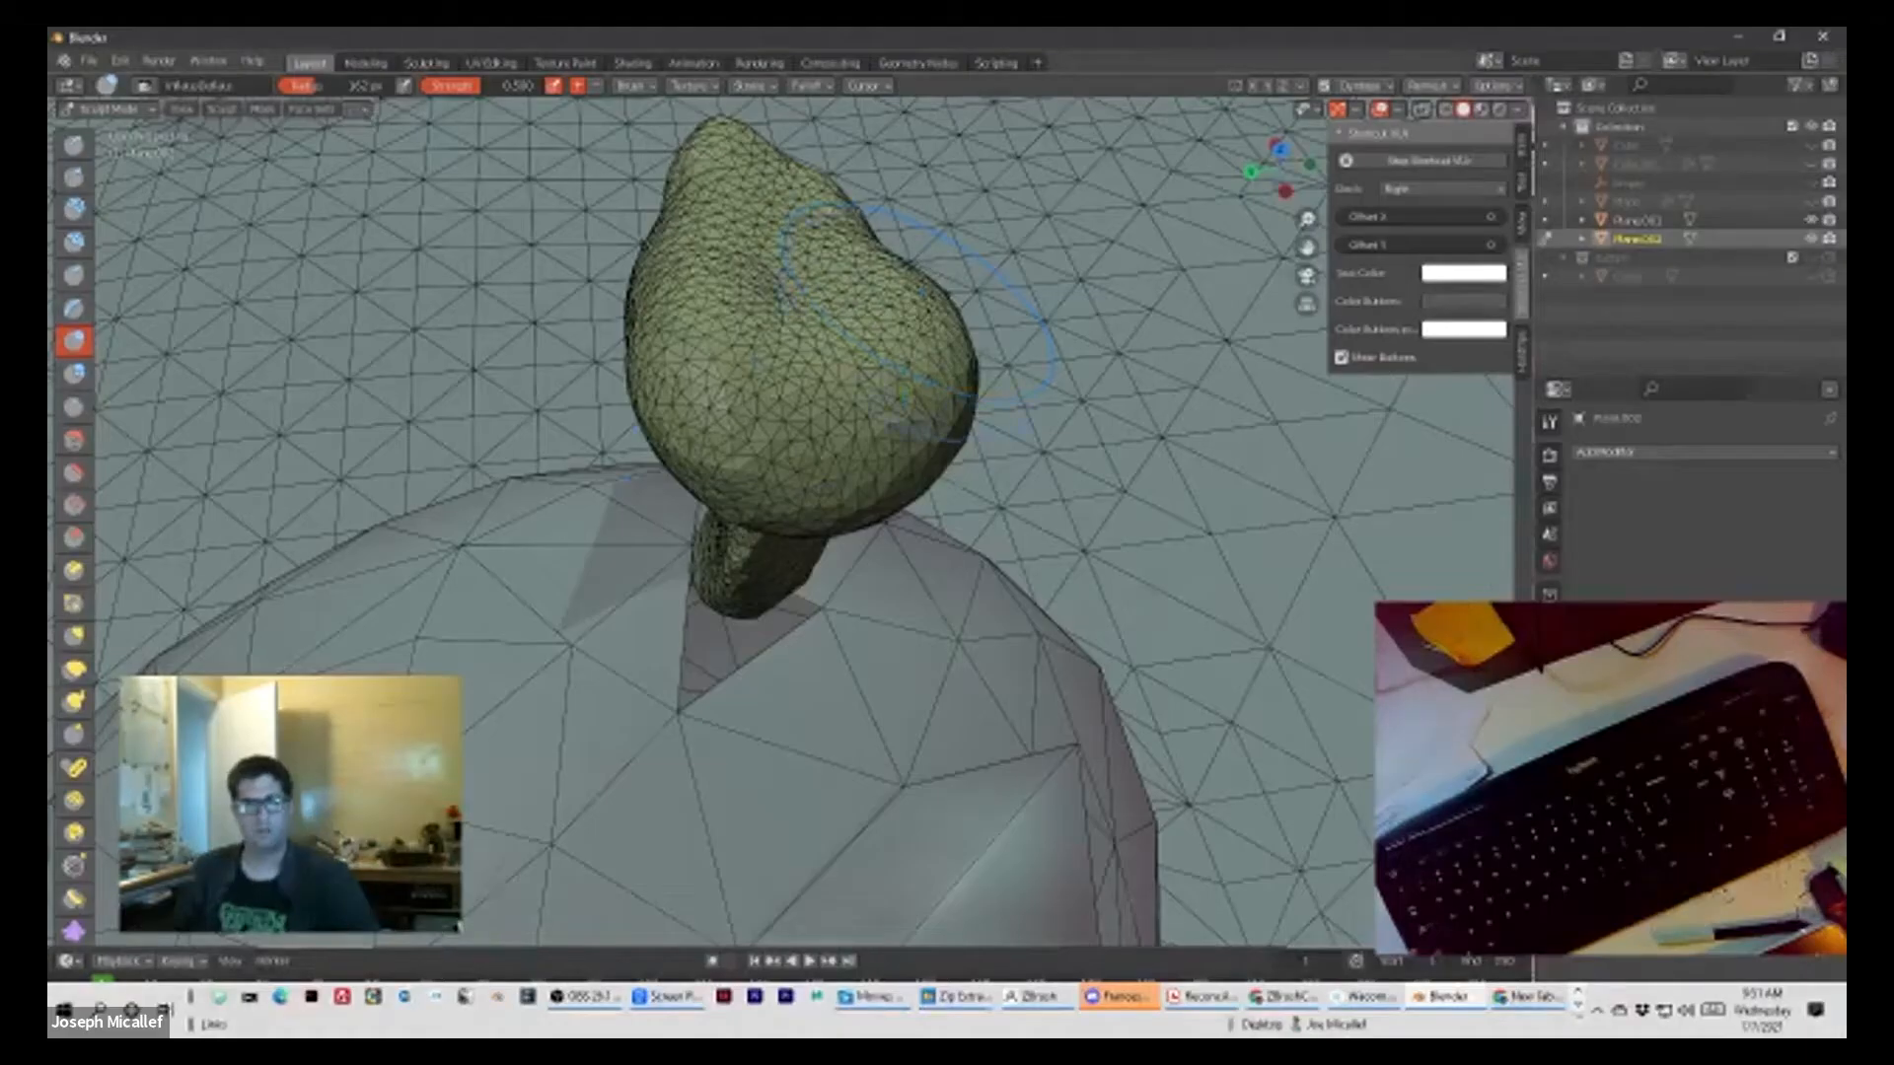
scroll(780, 522, down, 3)
scroll(779, 523, up, 5)
mouse_move(868, 456)
middle_down()
mouse_move(735, 293)
mouse_move(822, 396)
middle_up()
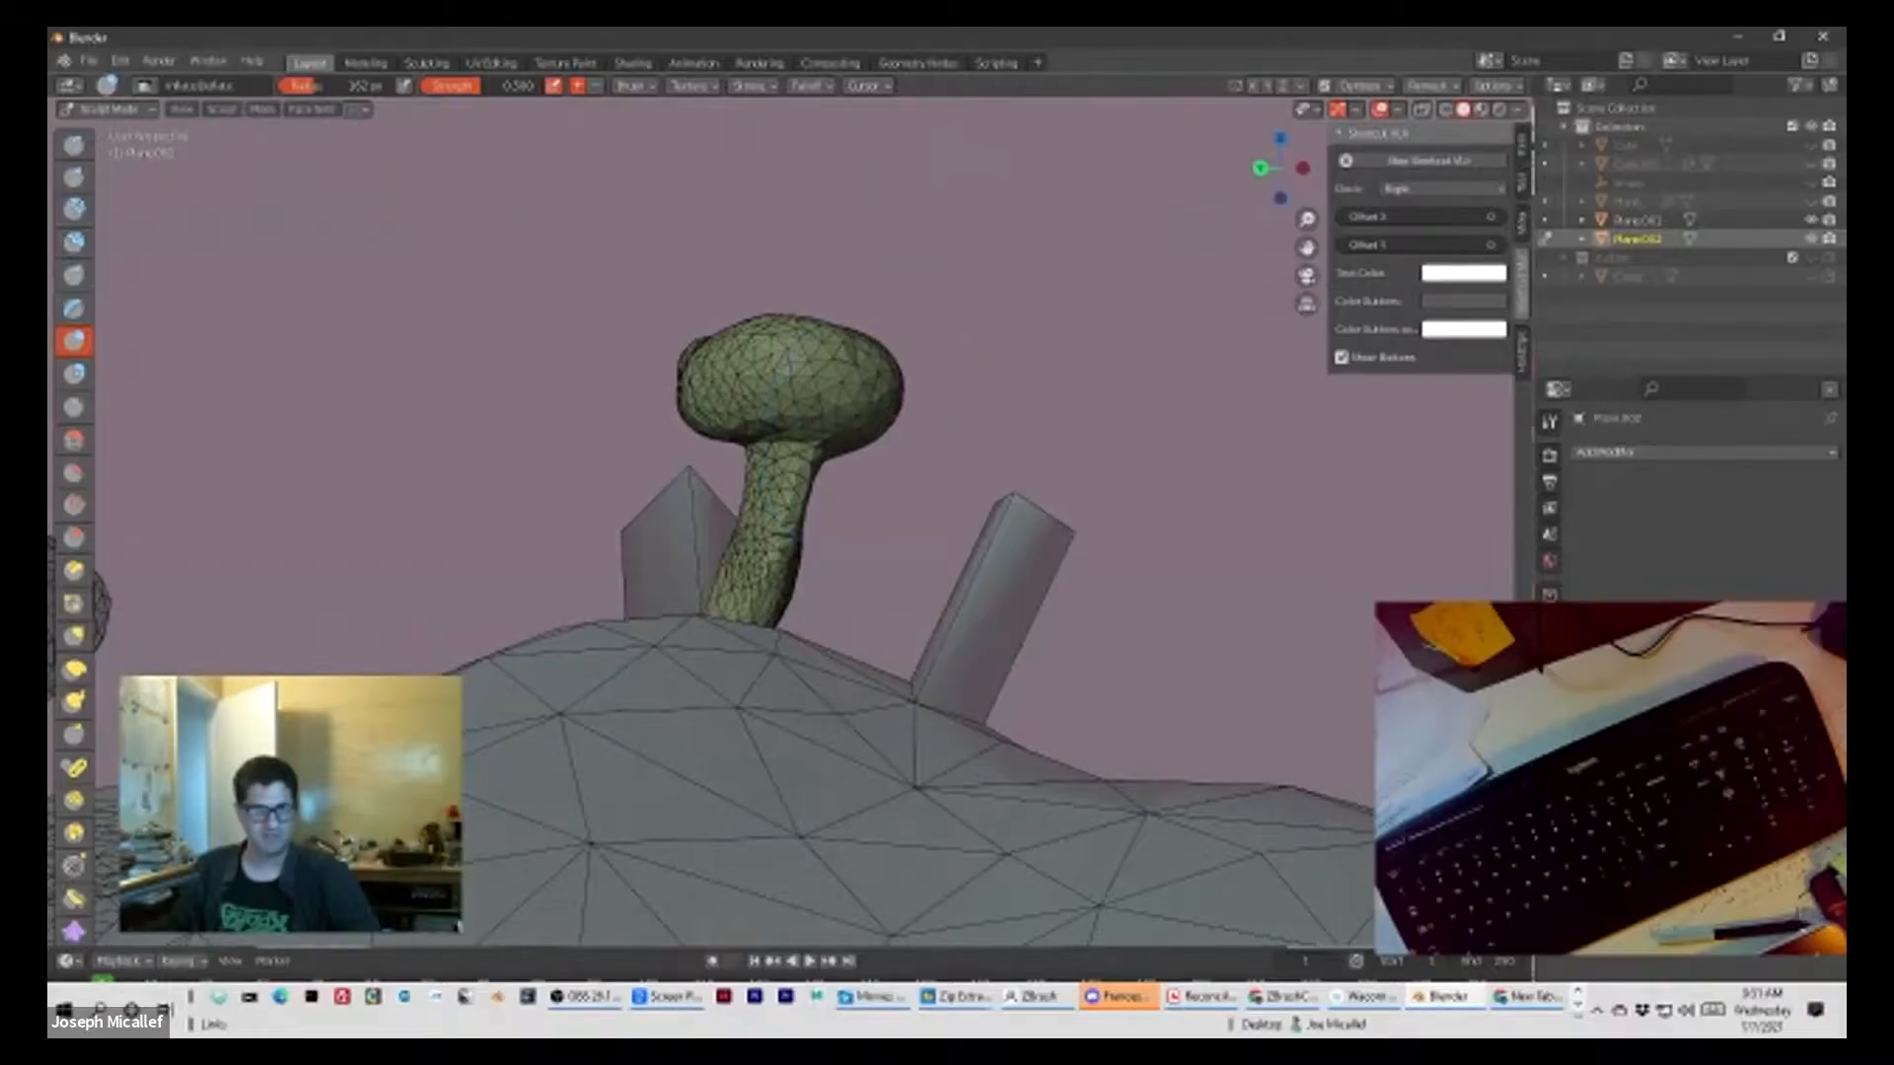
middle_drag(797, 537, 673, 538)
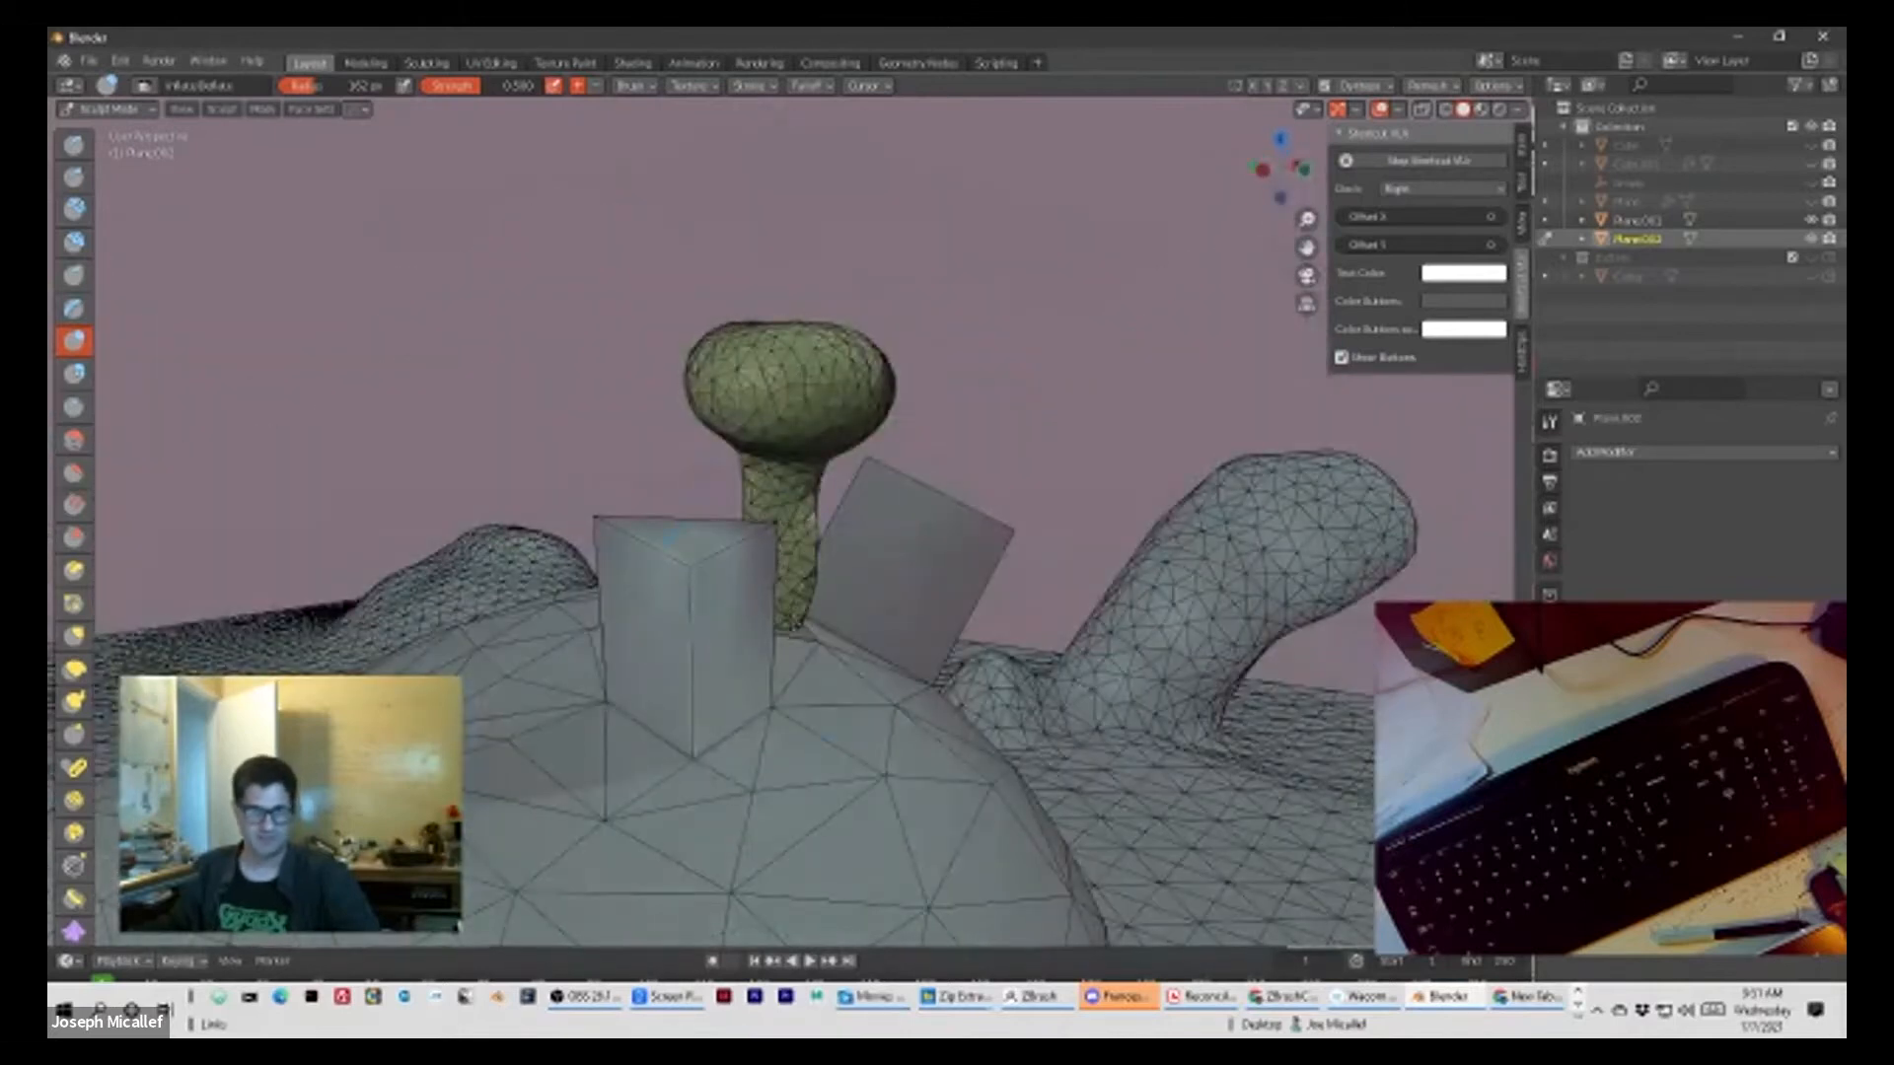
mouse_move(825, 600)
mouse_down()
mouse_move(809, 614)
mouse_move(804, 584)
mouse_move(808, 617)
mouse_move(817, 592)
mouse_up()
mouse_move(1017, 354)
middle_down()
mouse_move(1015, 322)
mouse_move(465, 329)
middle_up()
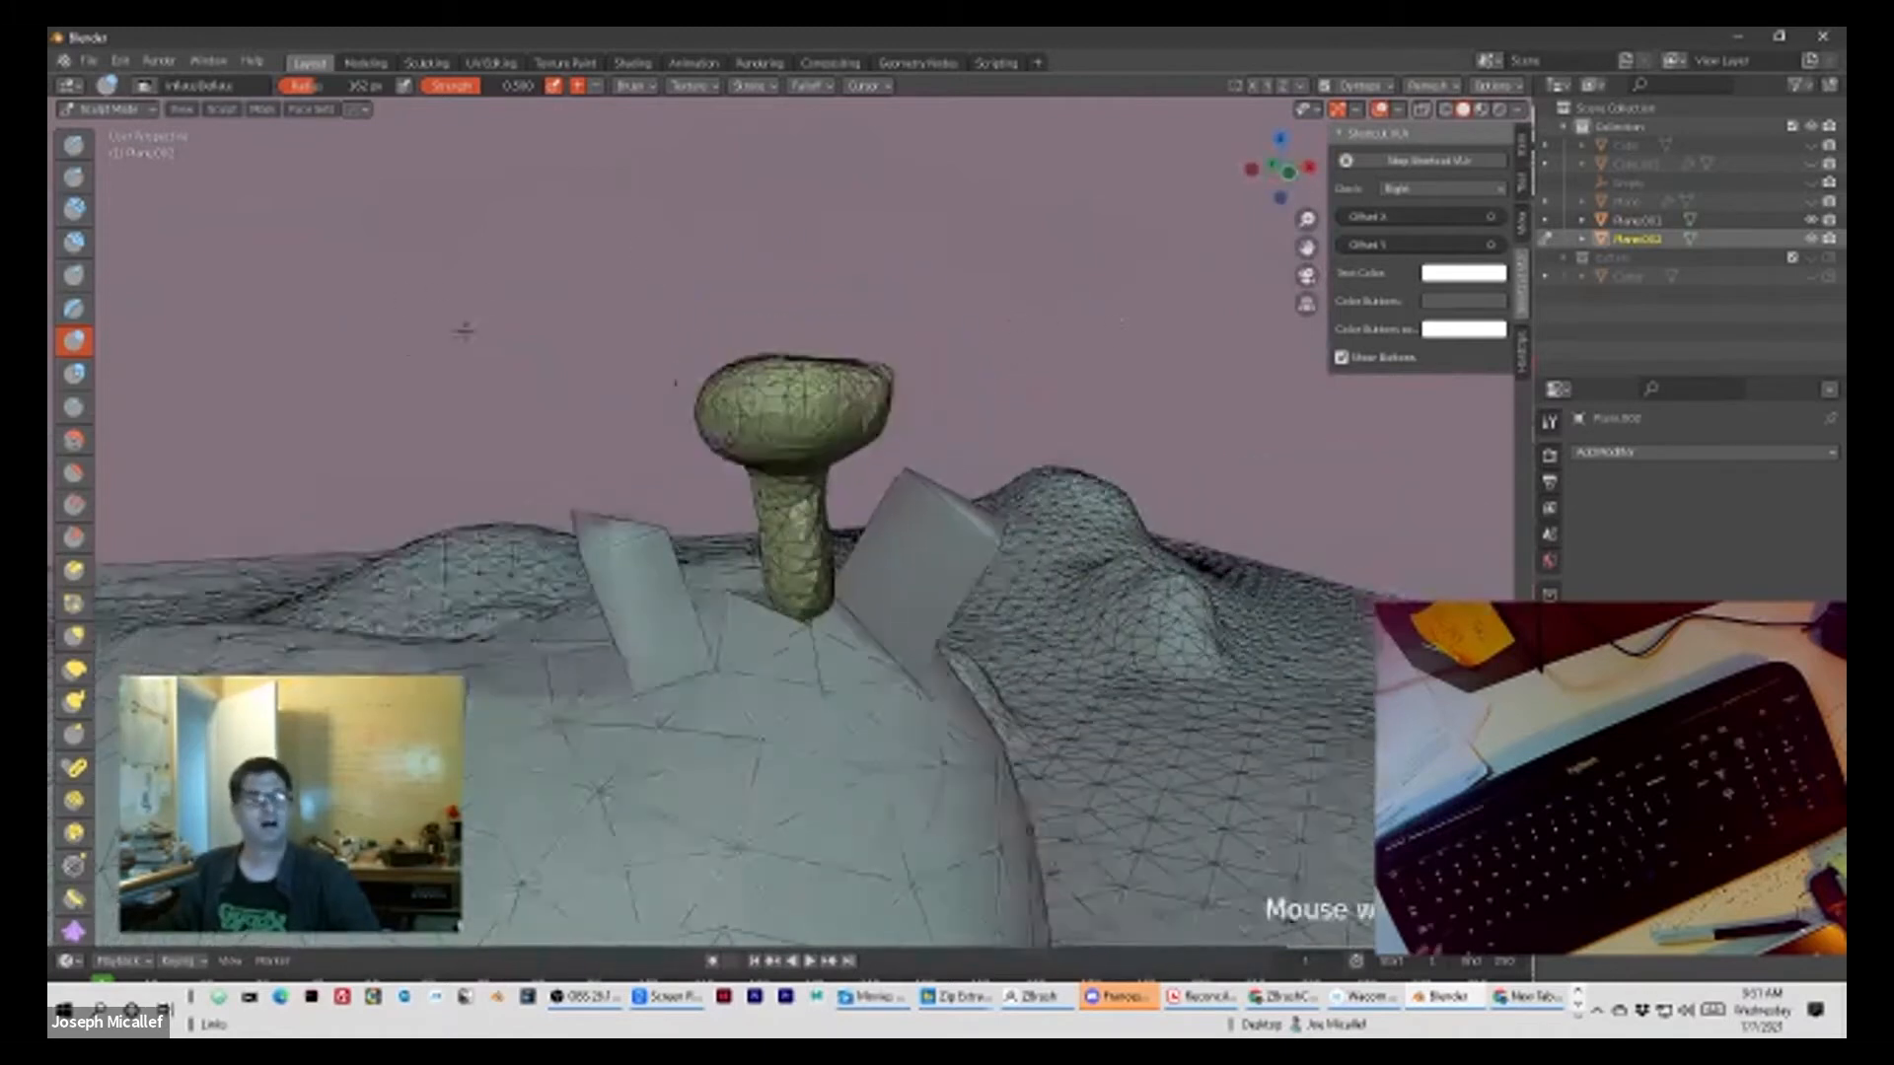
Step: Return to Object Mode, select the landscape mesh and enter Edit Mode on it
click(107, 108)
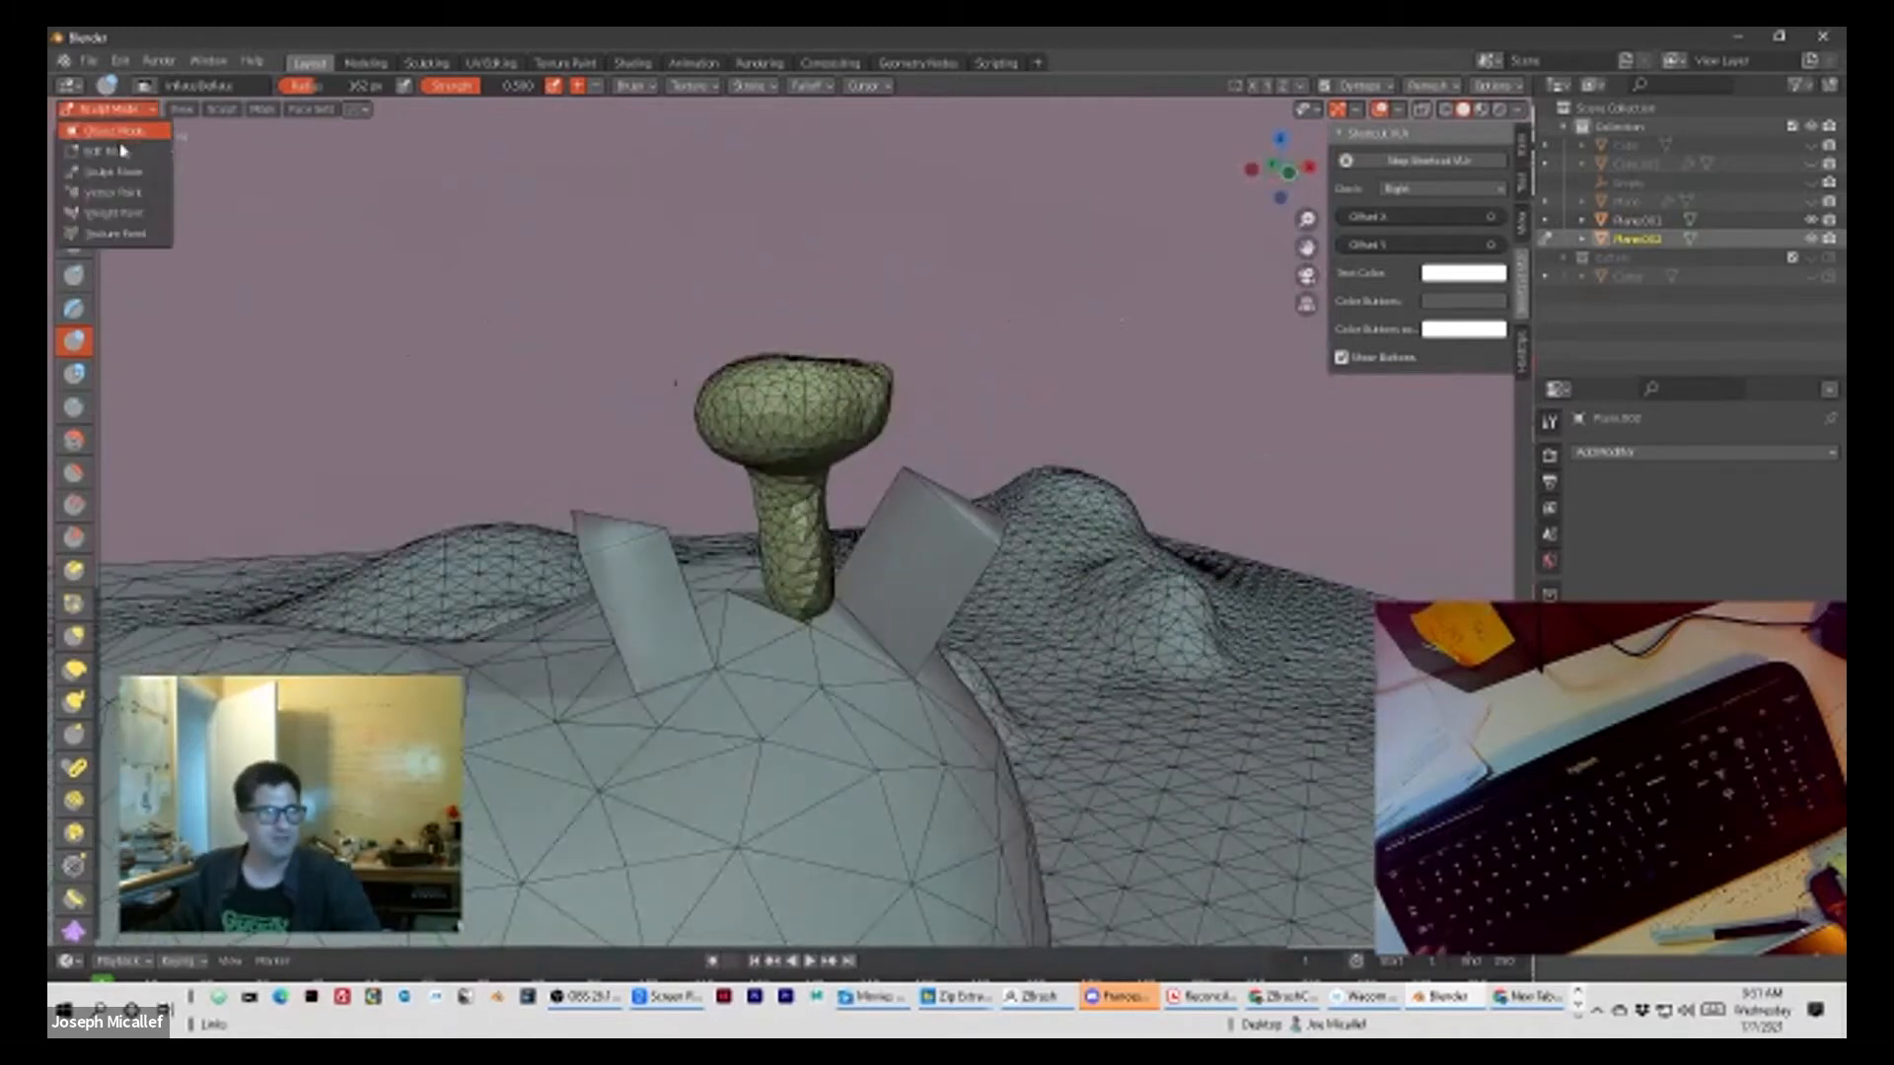
click(108, 130)
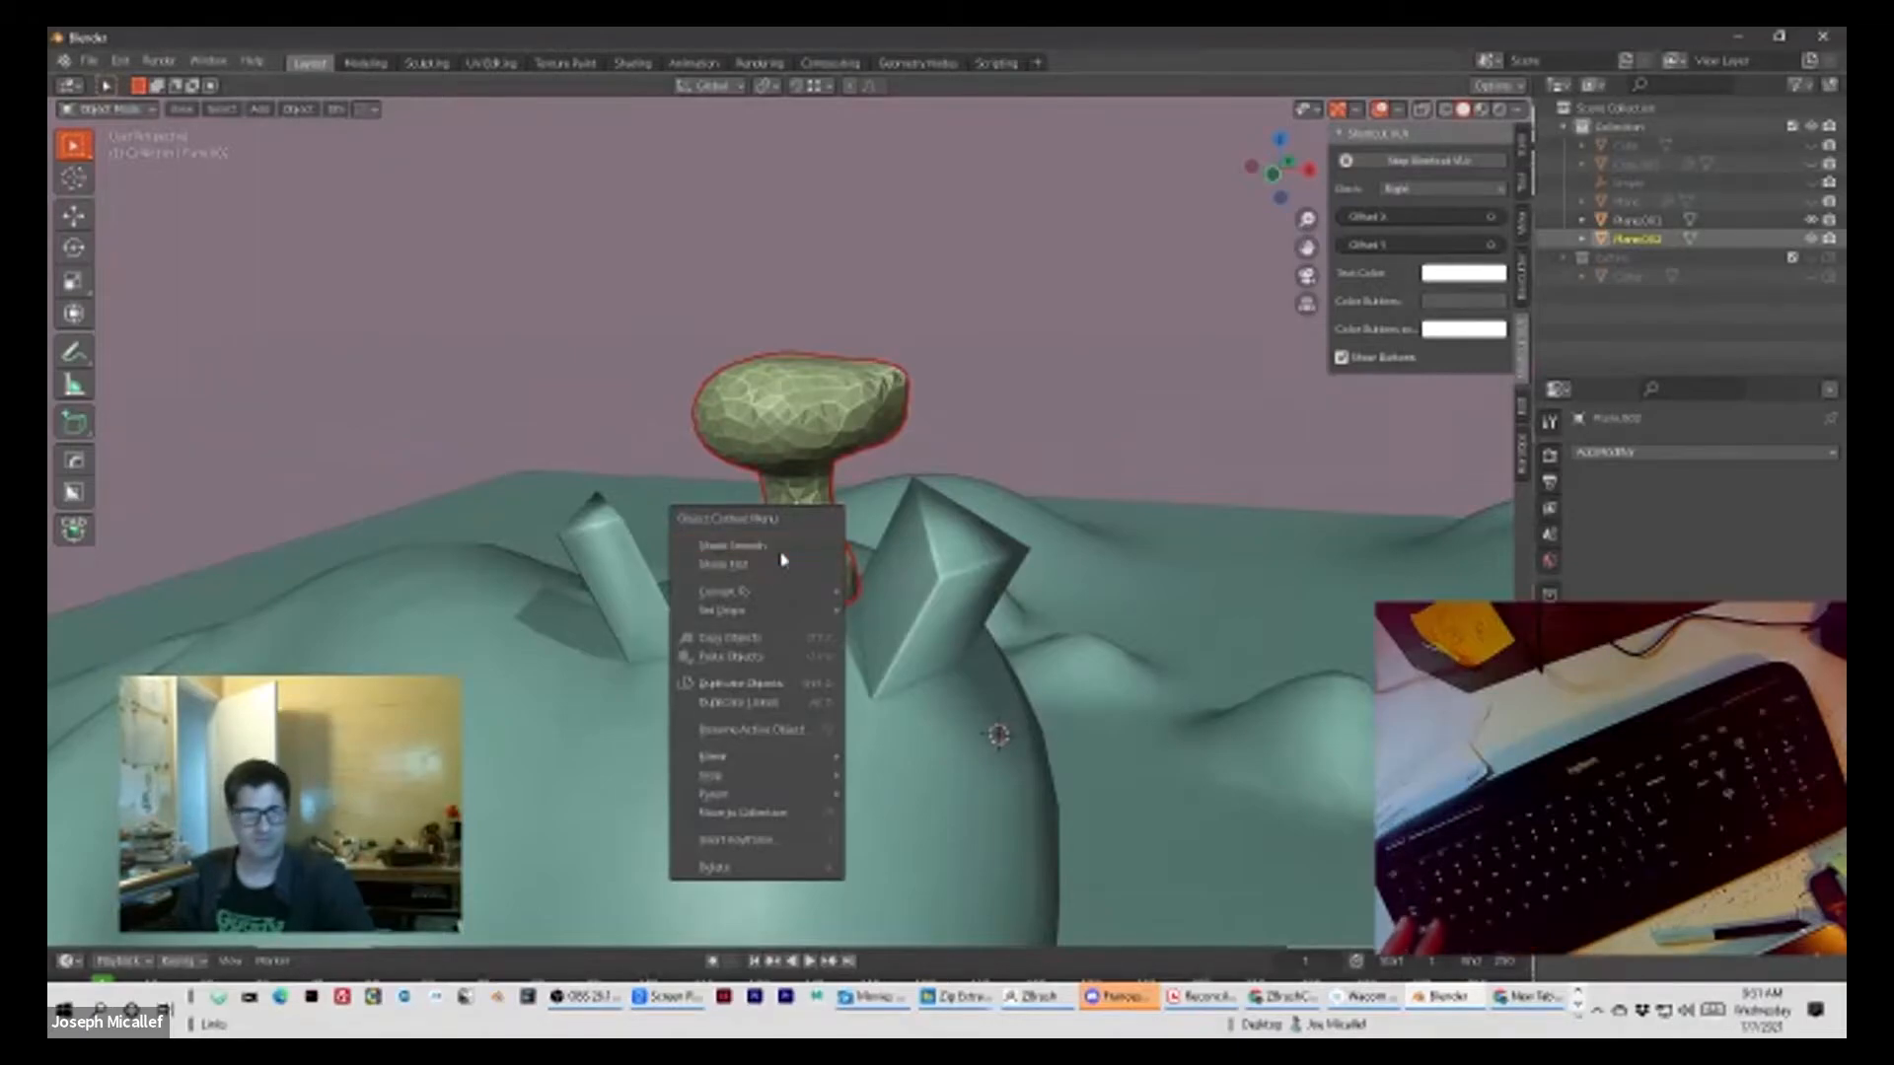
click(784, 549)
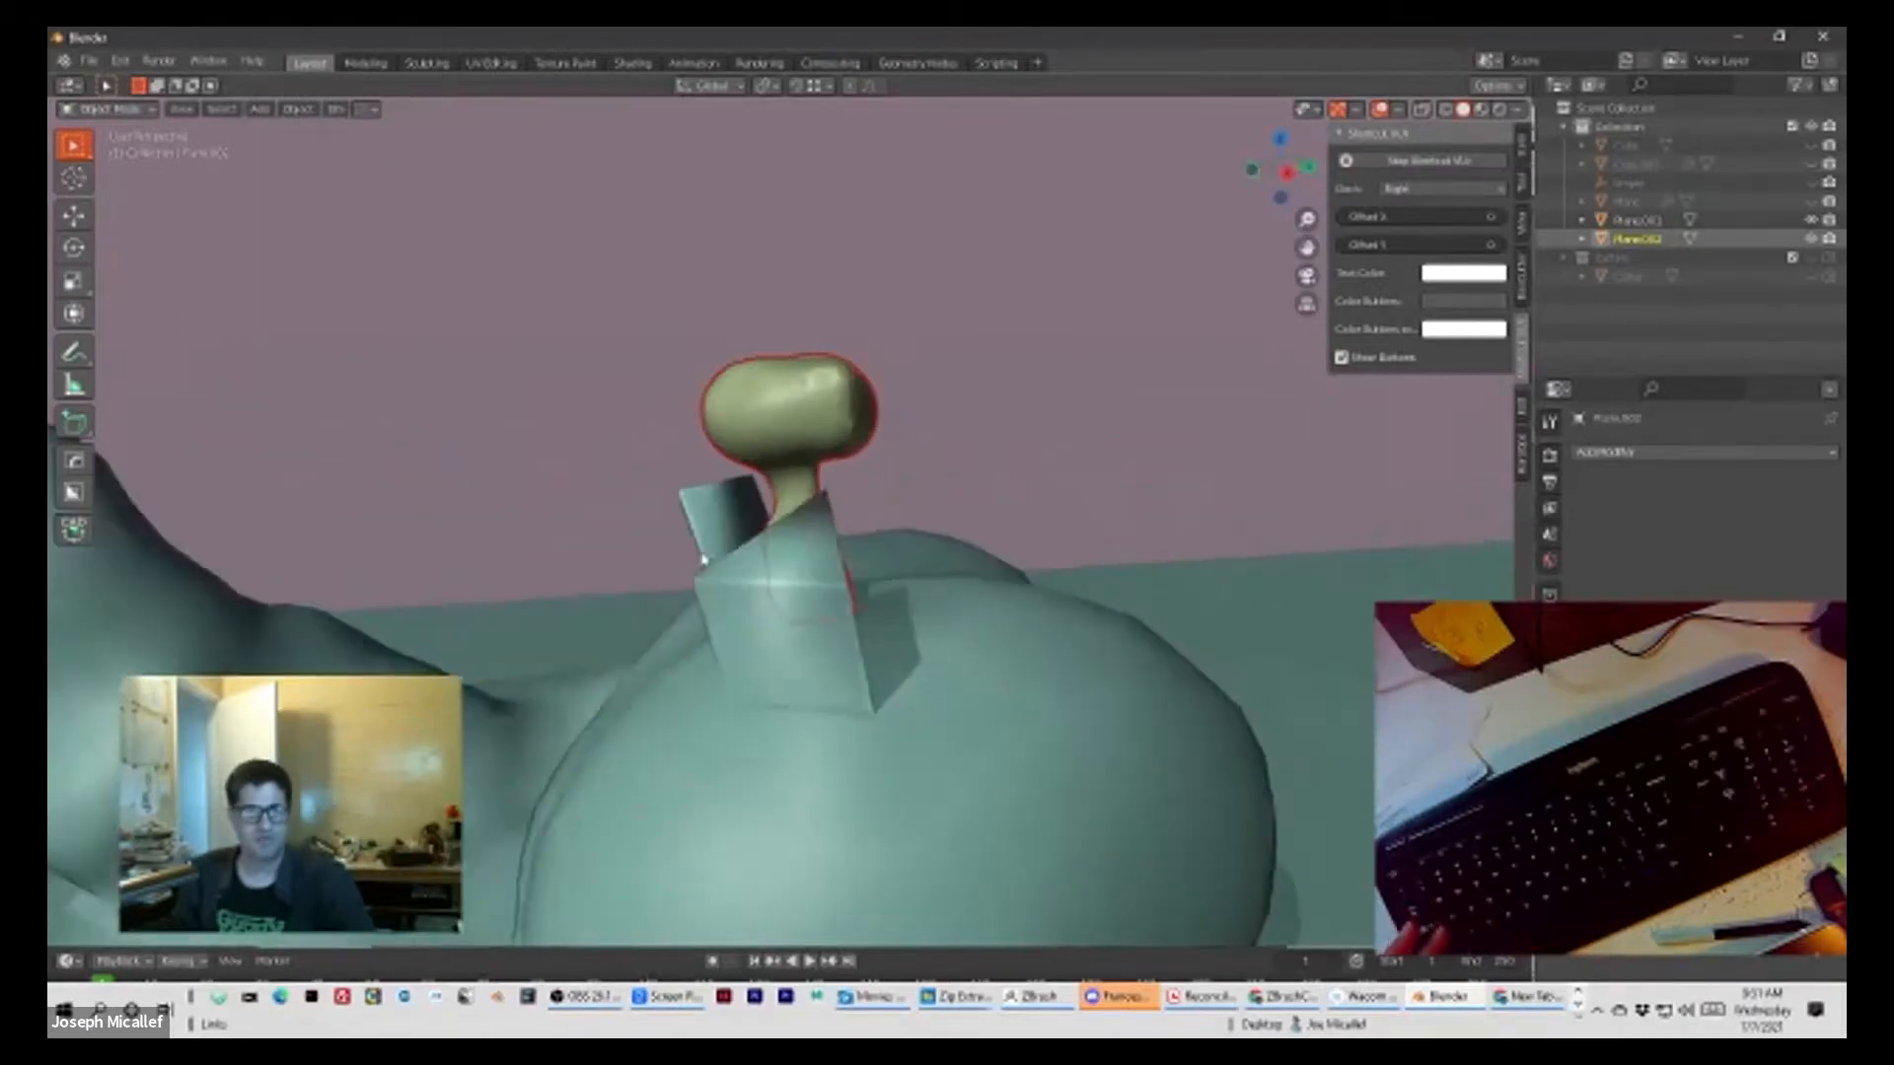
middle_drag(703, 559, 465, 601)
scroll(765, 786, down, 1)
shift+click(851, 797)
middle_drag(849, 778, 1039, 711)
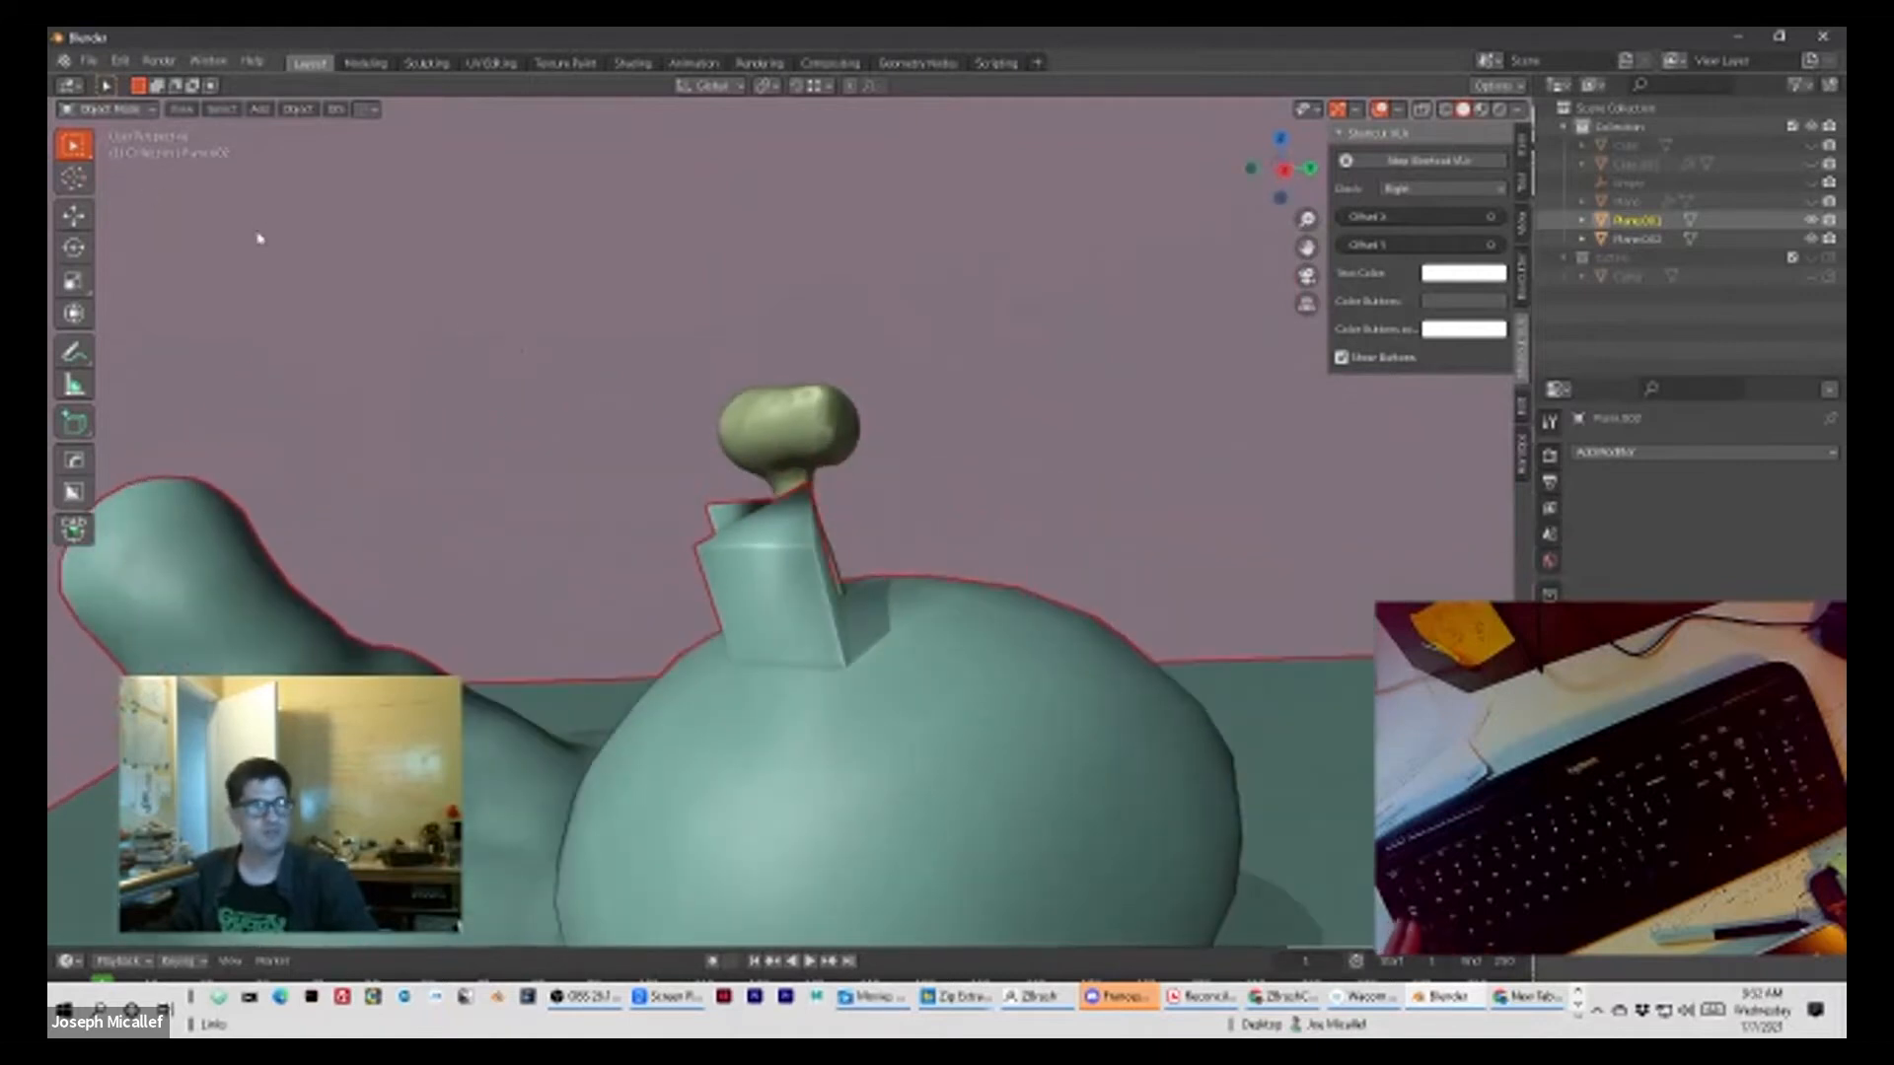
key(Tab)
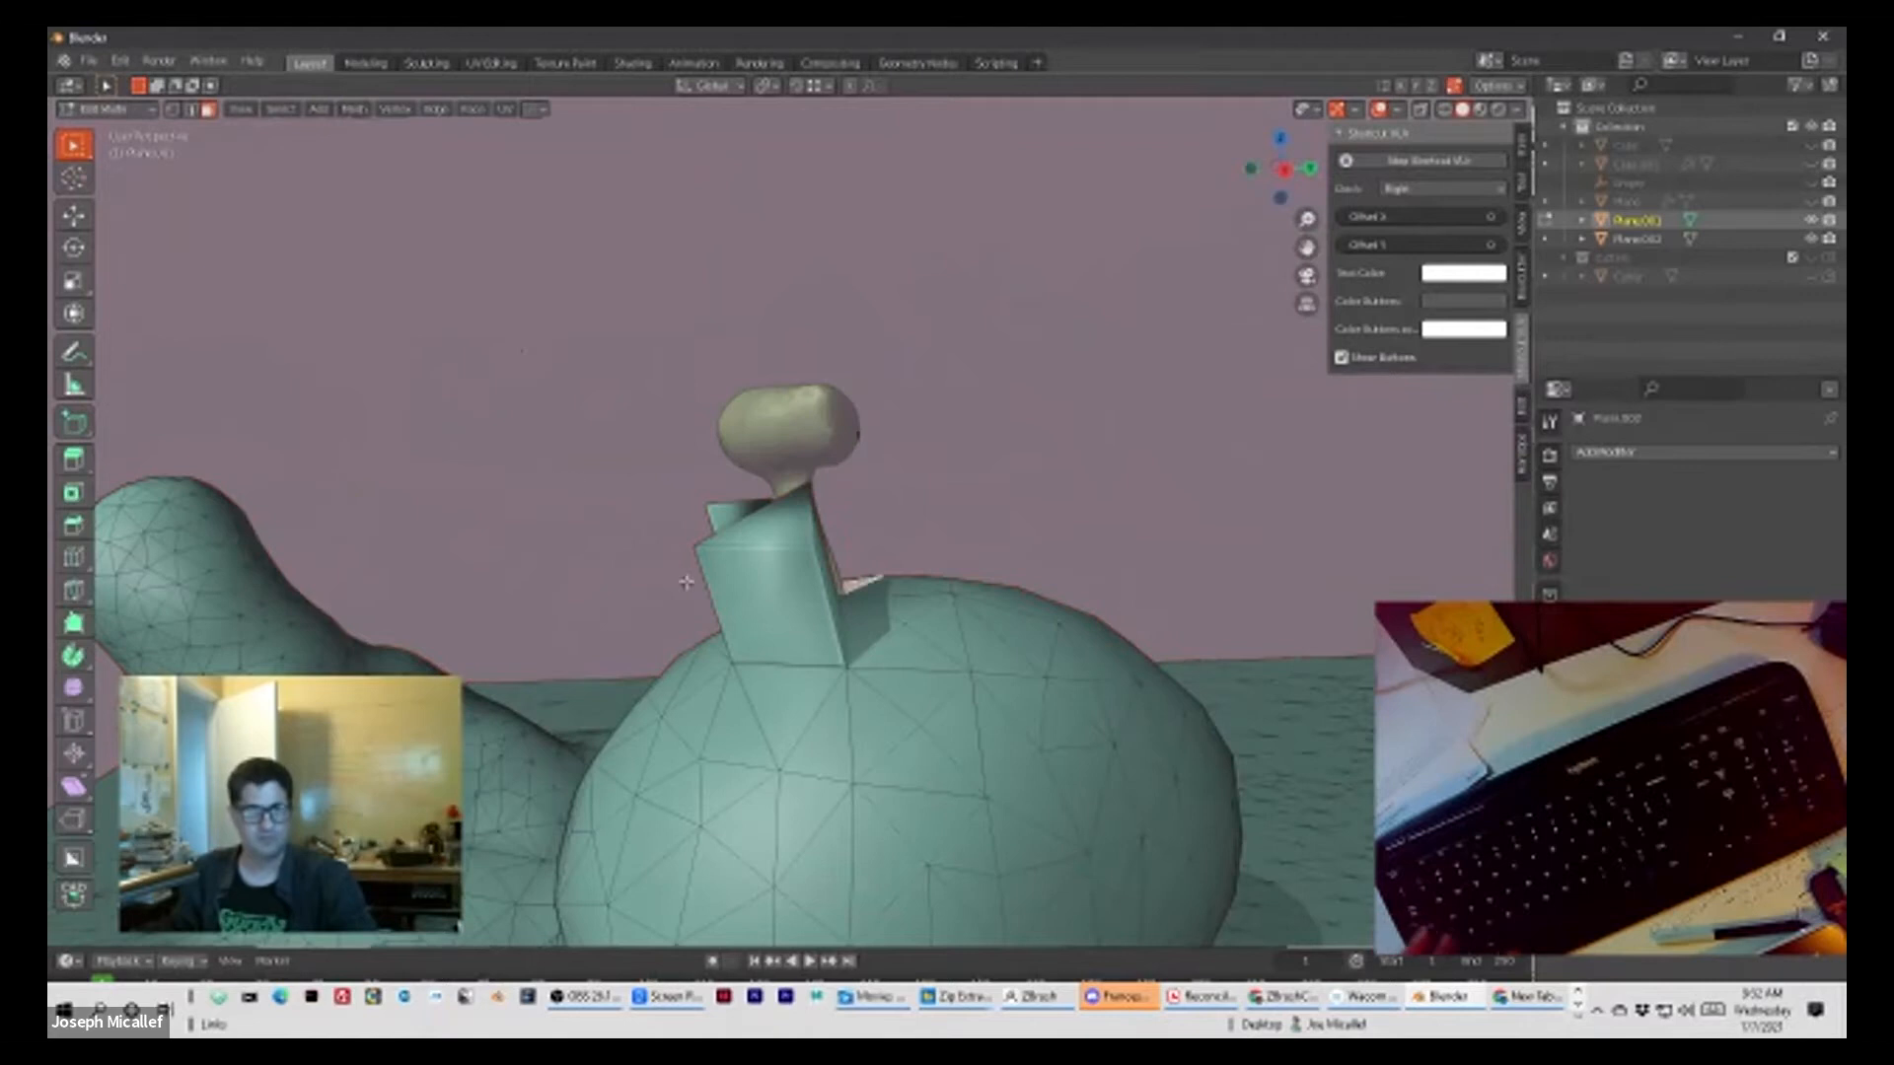
Step: Extrude more faces on the hill around the mushroom into slanted columns
click(771, 583)
middle_drag(860, 531, 912, 542)
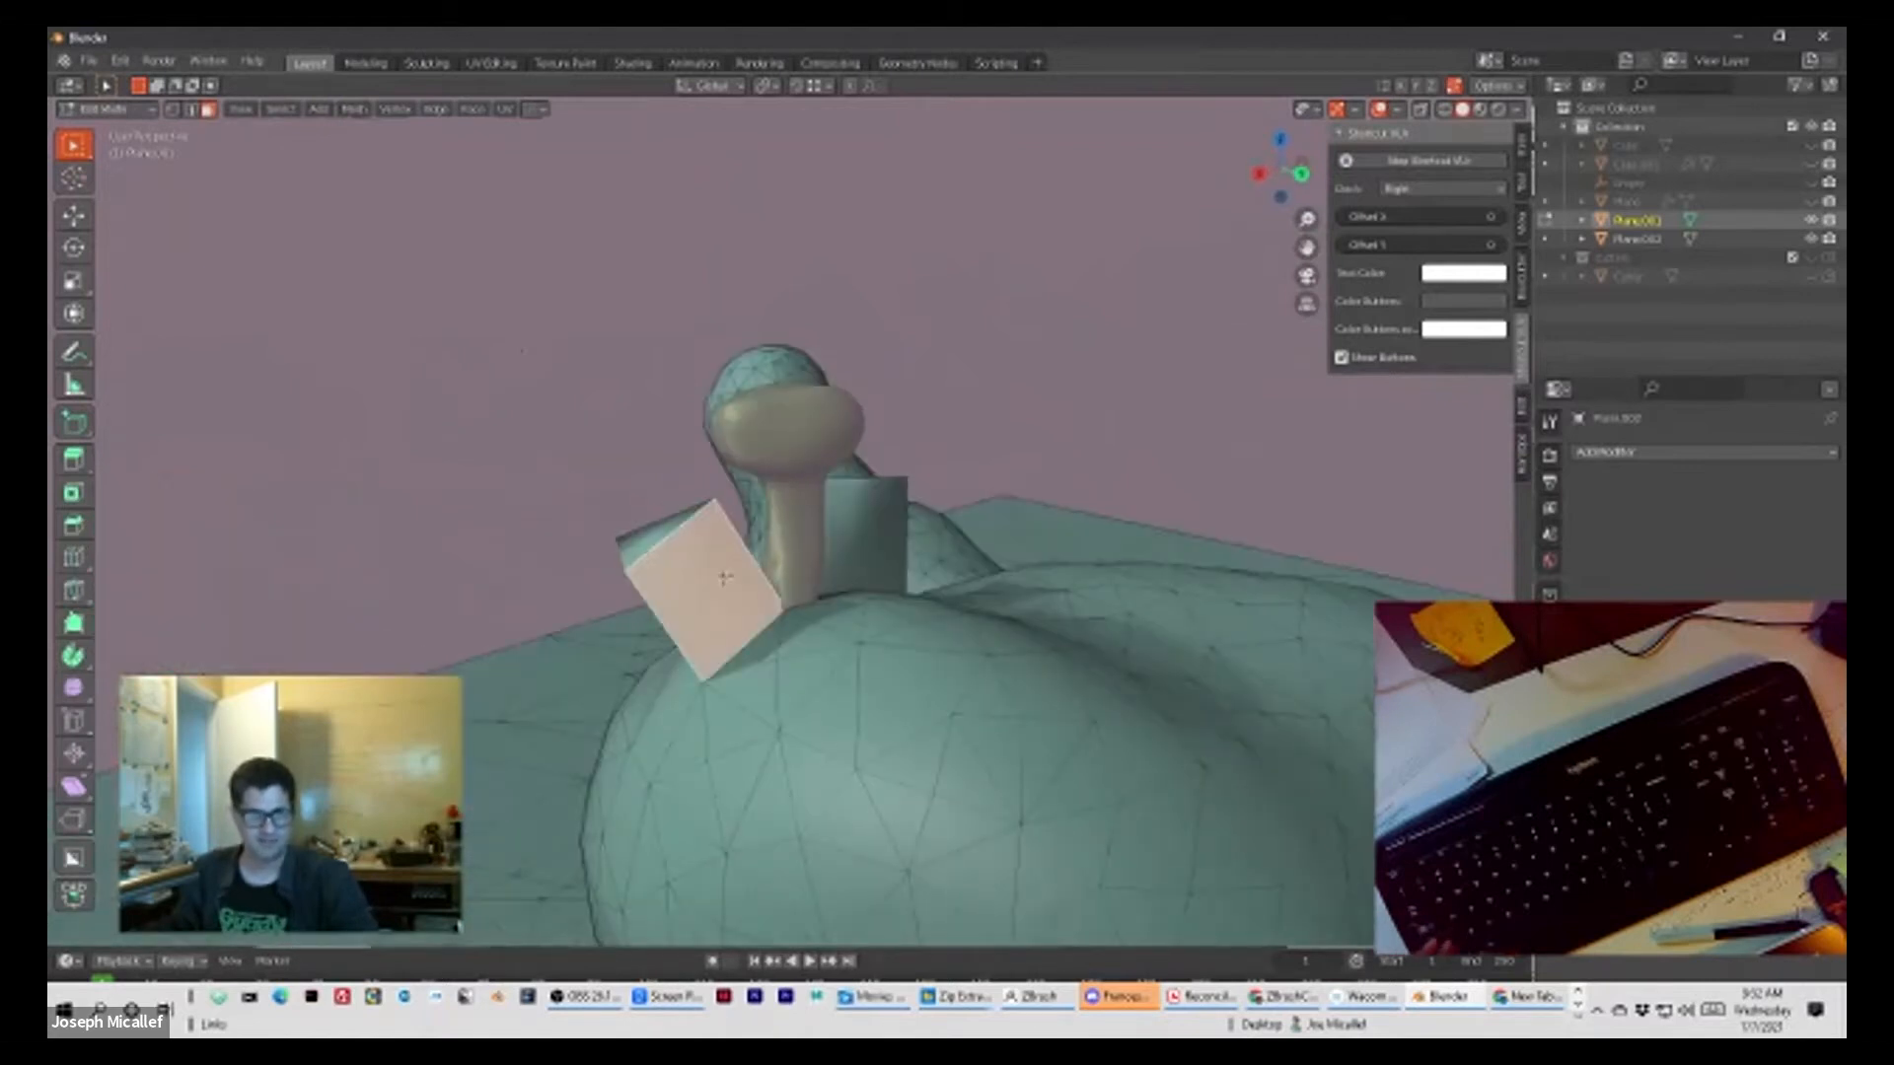
middle_drag(533, 541, 651, 544)
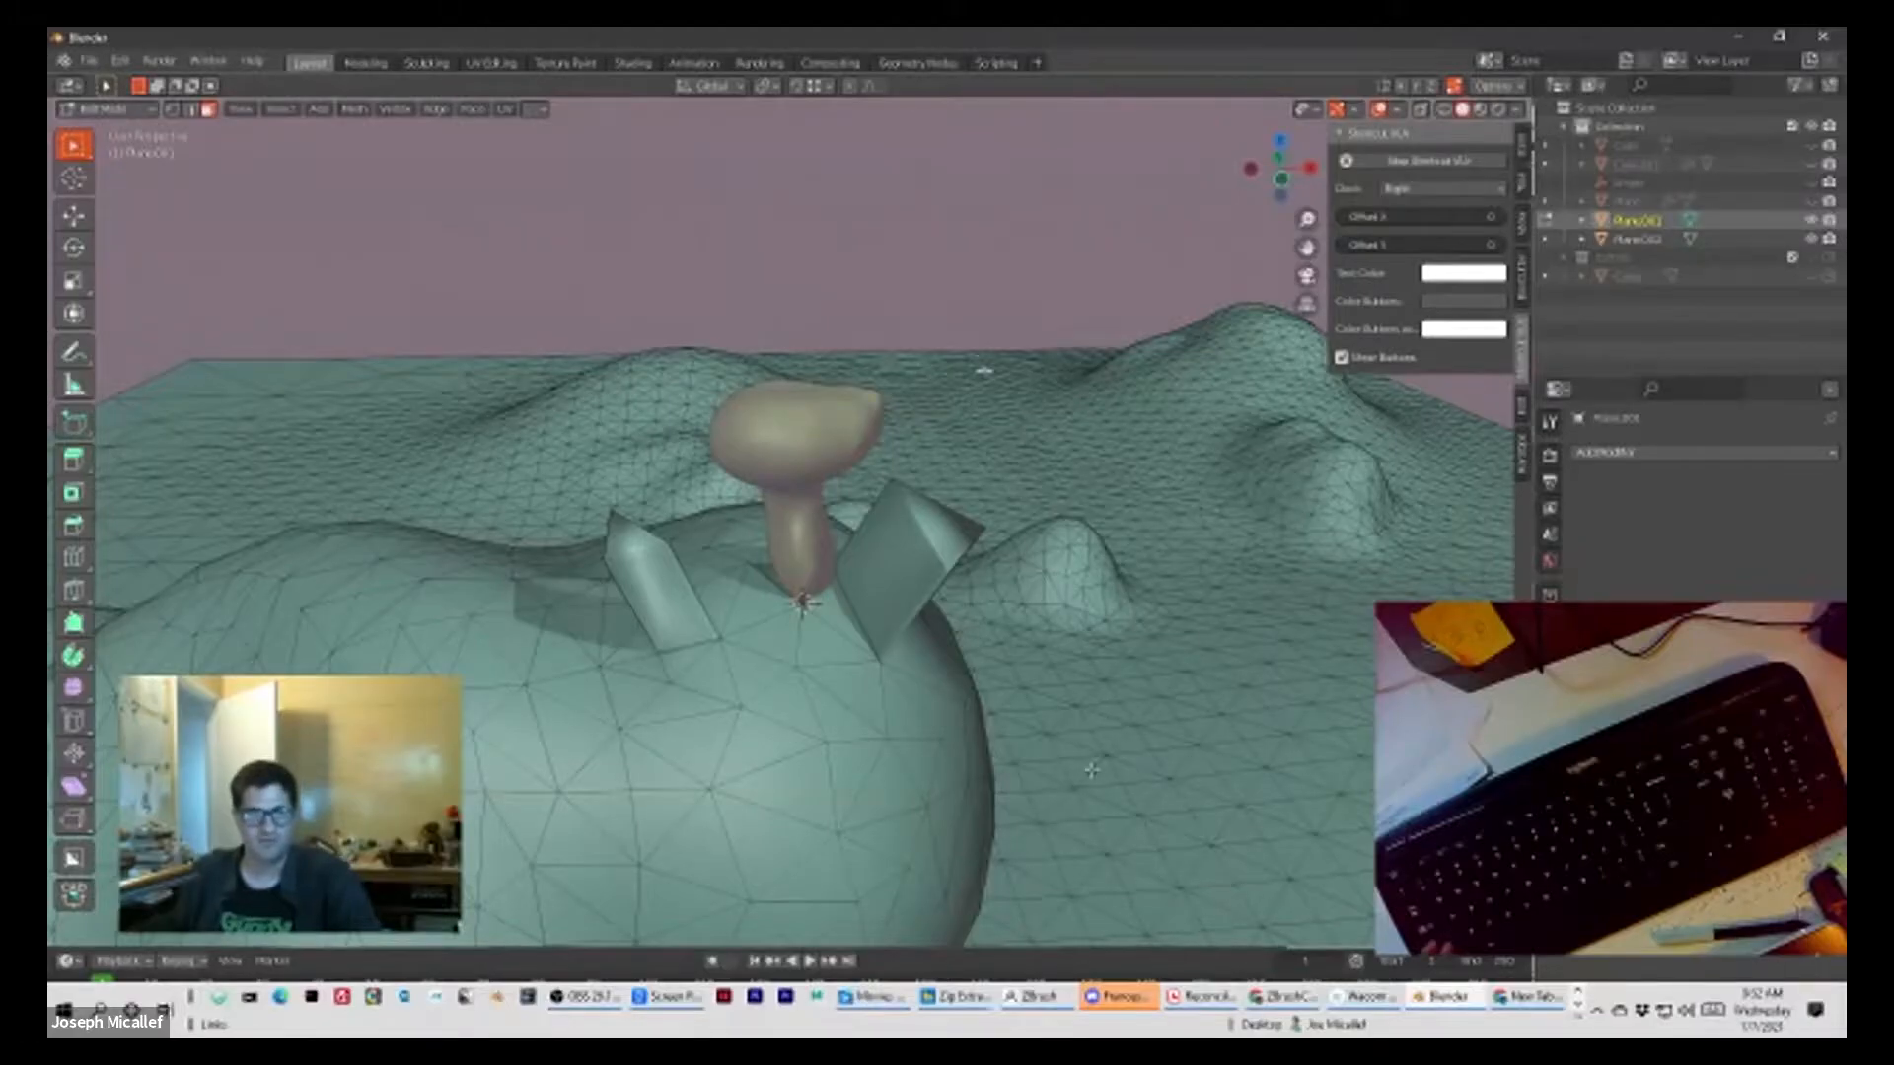
middle_drag(1134, 819, 245, 346)
middle_drag(691, 493, 690, 414)
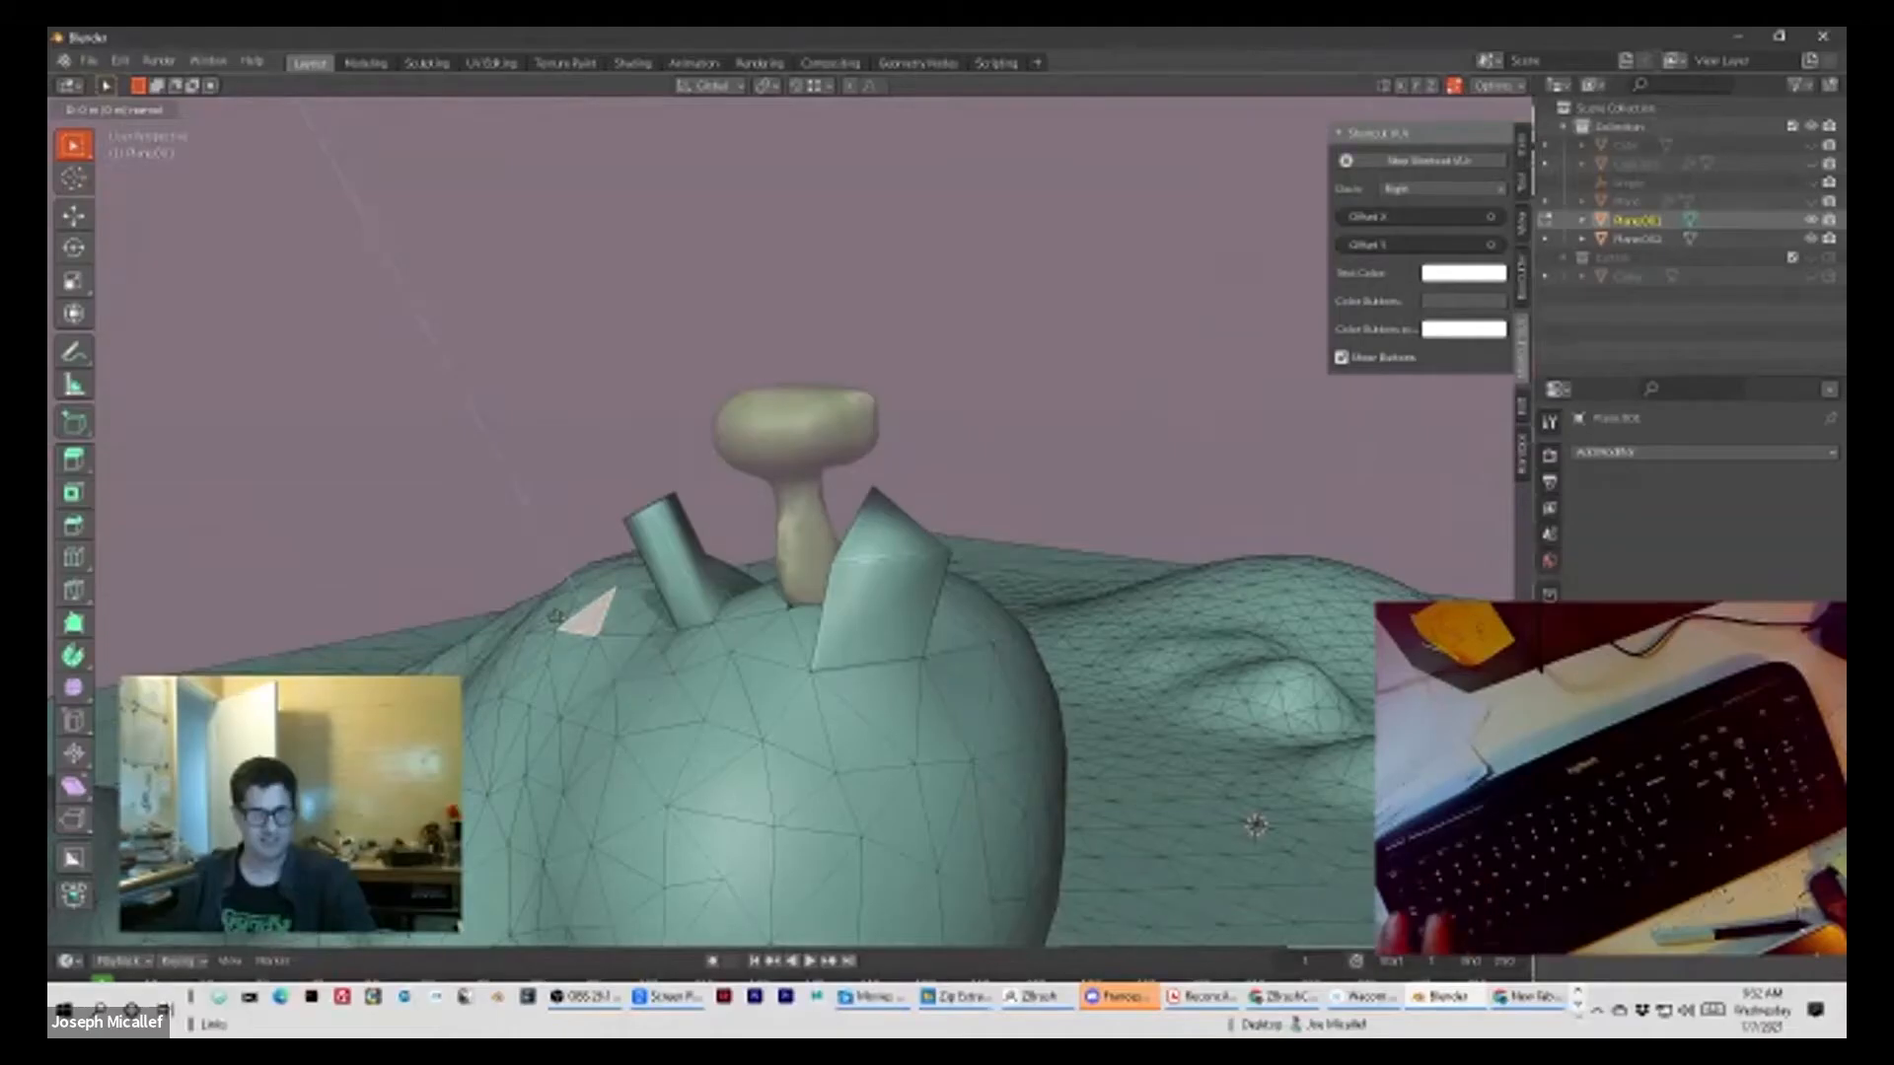
middle_drag(691, 591, 1205, 727)
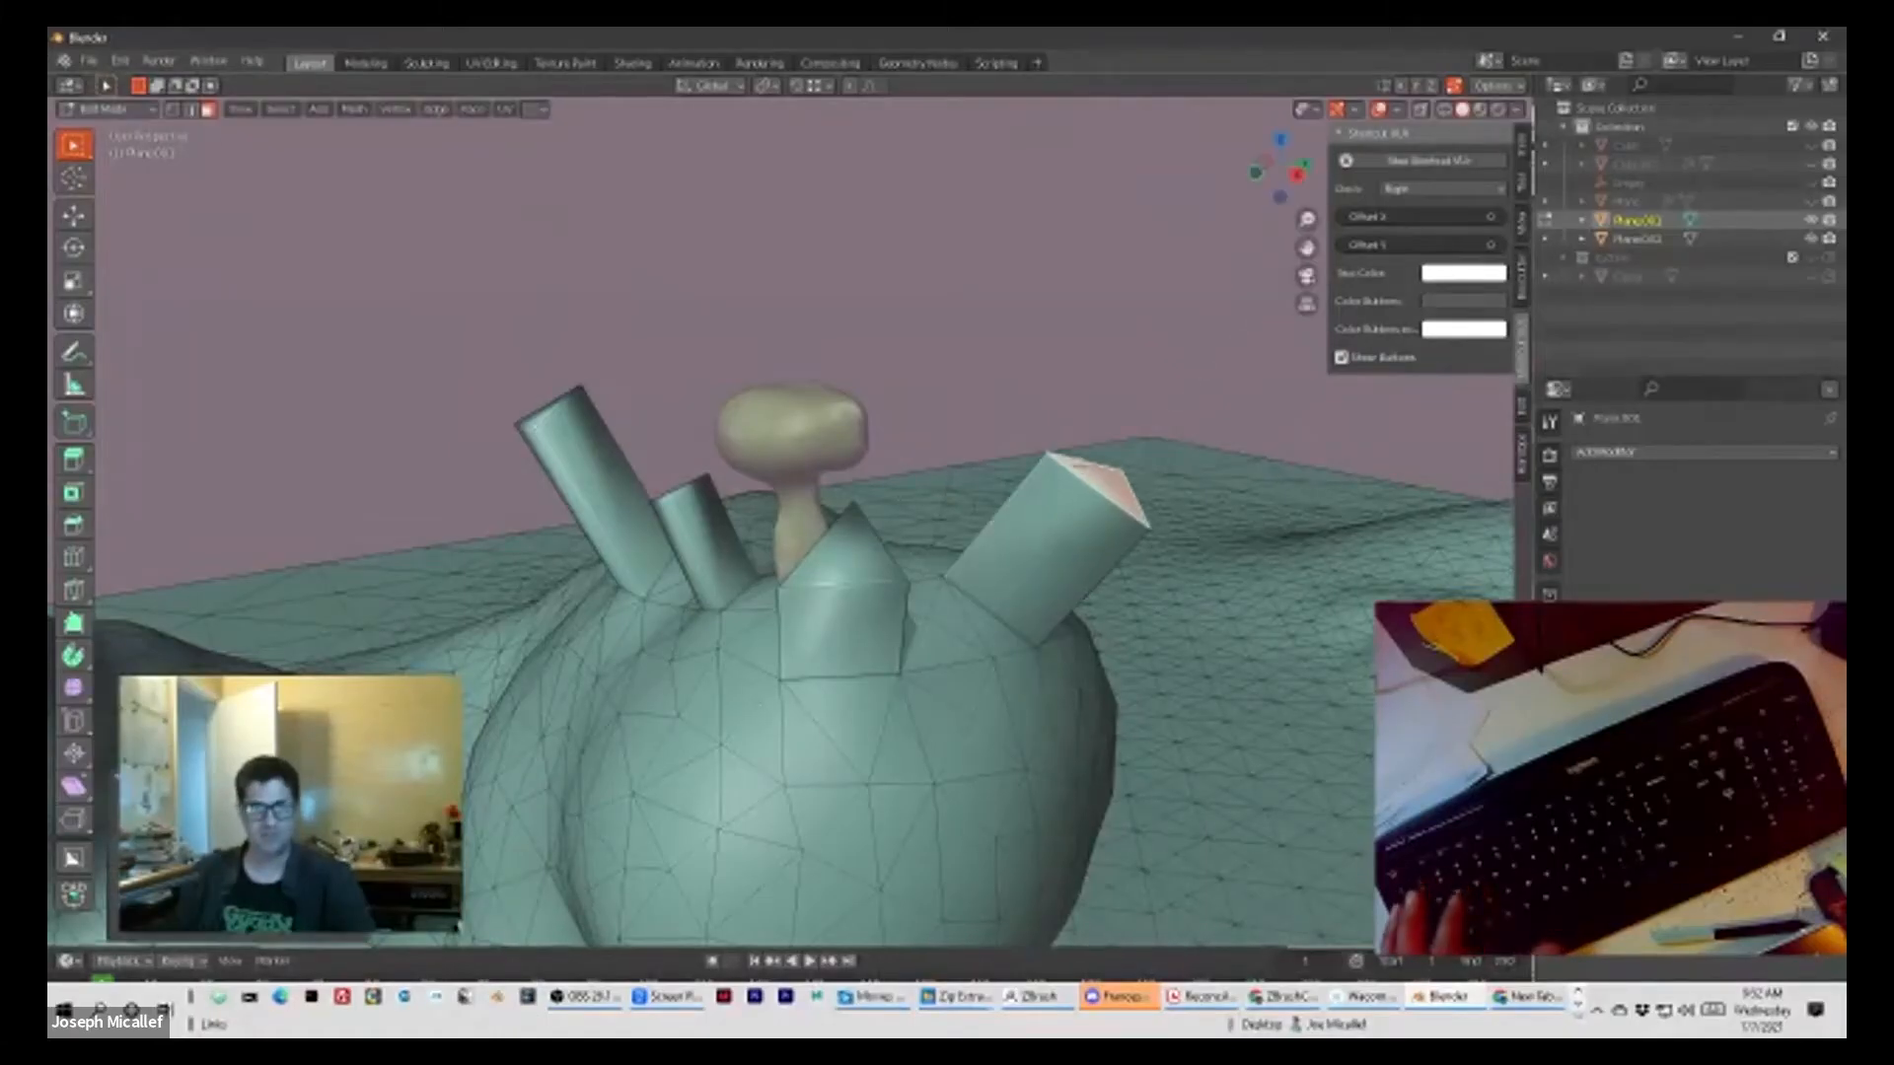
middle_drag(749, 532, 730, 421)
scroll(730, 421, up, 5)
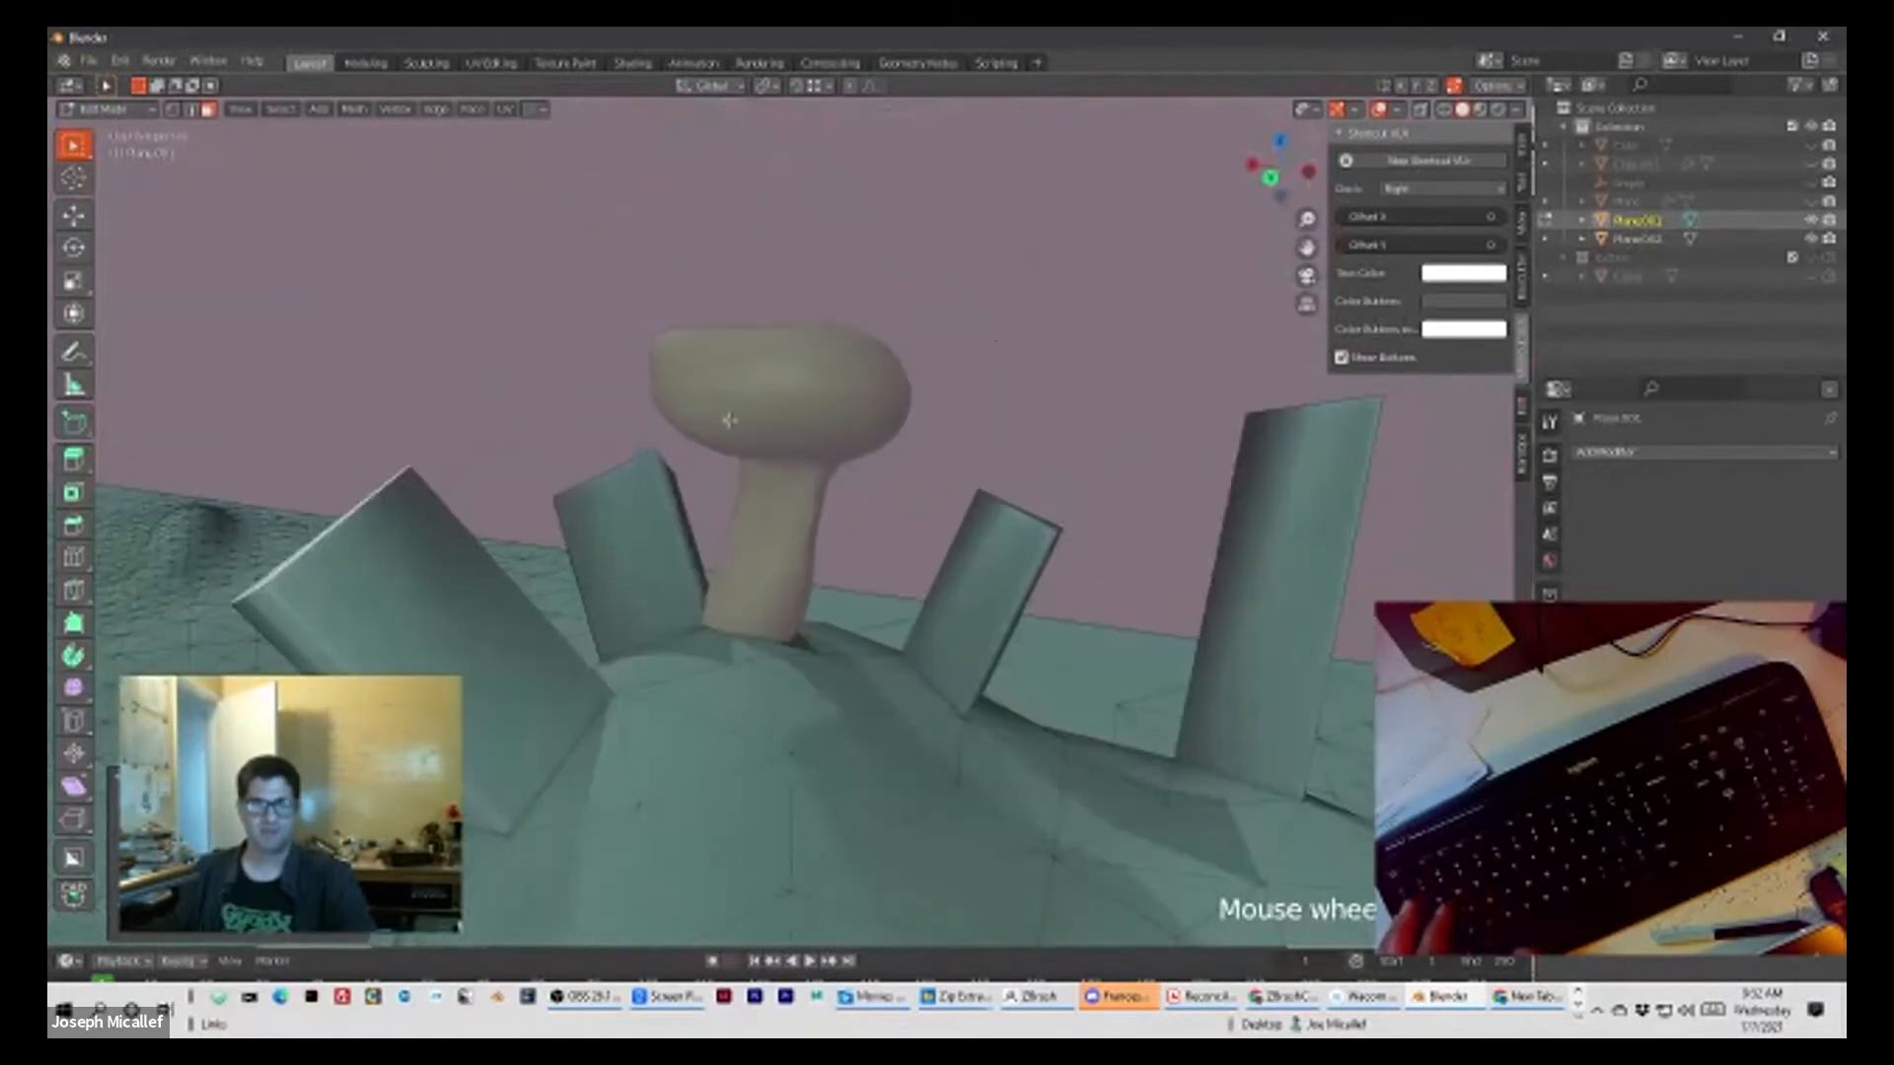
Step: Select a cluster of adjacent triangular faces near the landscape plane's outer corner and extrude them upward into a tall block
click(434, 600)
scroll(434, 600, down, 6)
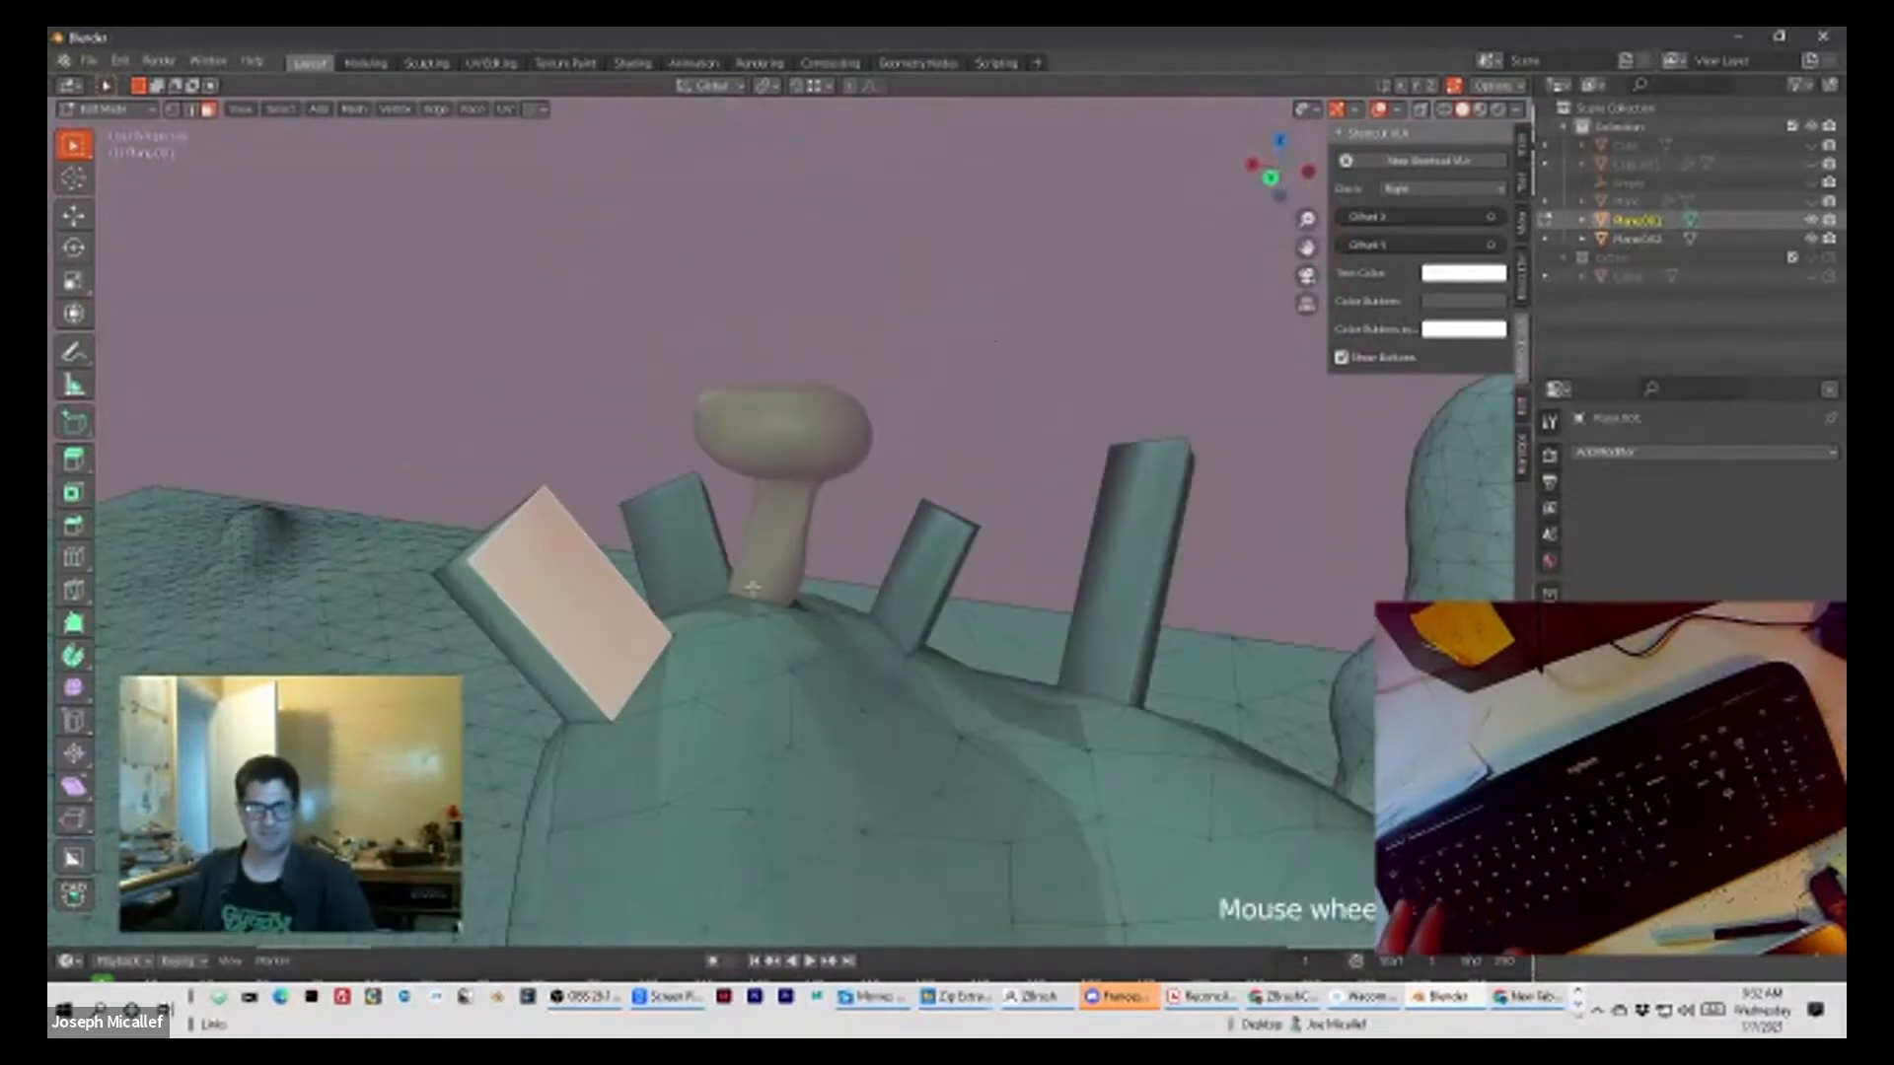
scroll(713, 590, down, 5)
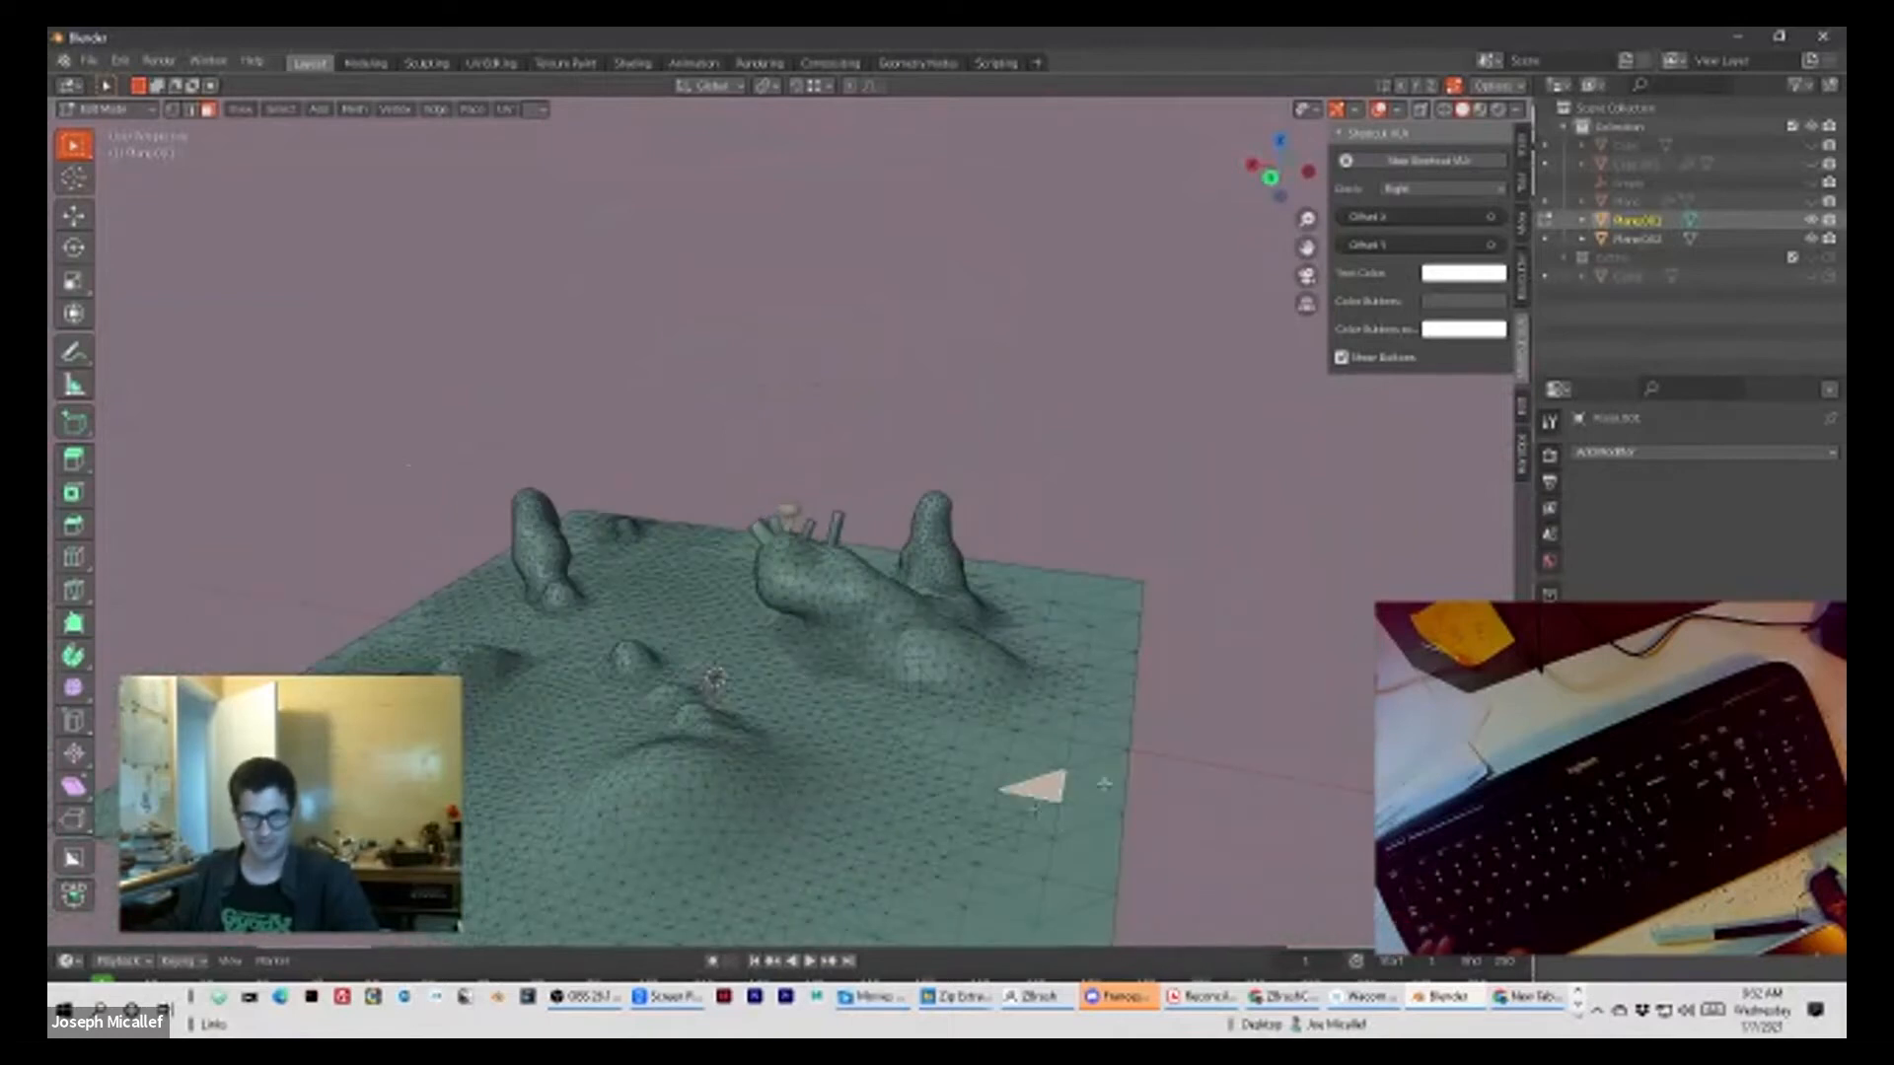
click(1035, 760)
shift+click(1027, 776)
shift+click(1038, 790)
shift+click(1057, 753)
middle_drag(1057, 756, 760, 719)
scroll(755, 719, up, 3)
shift+middle_drag(603, 735, 786, 599)
scroll(786, 599, up, 3)
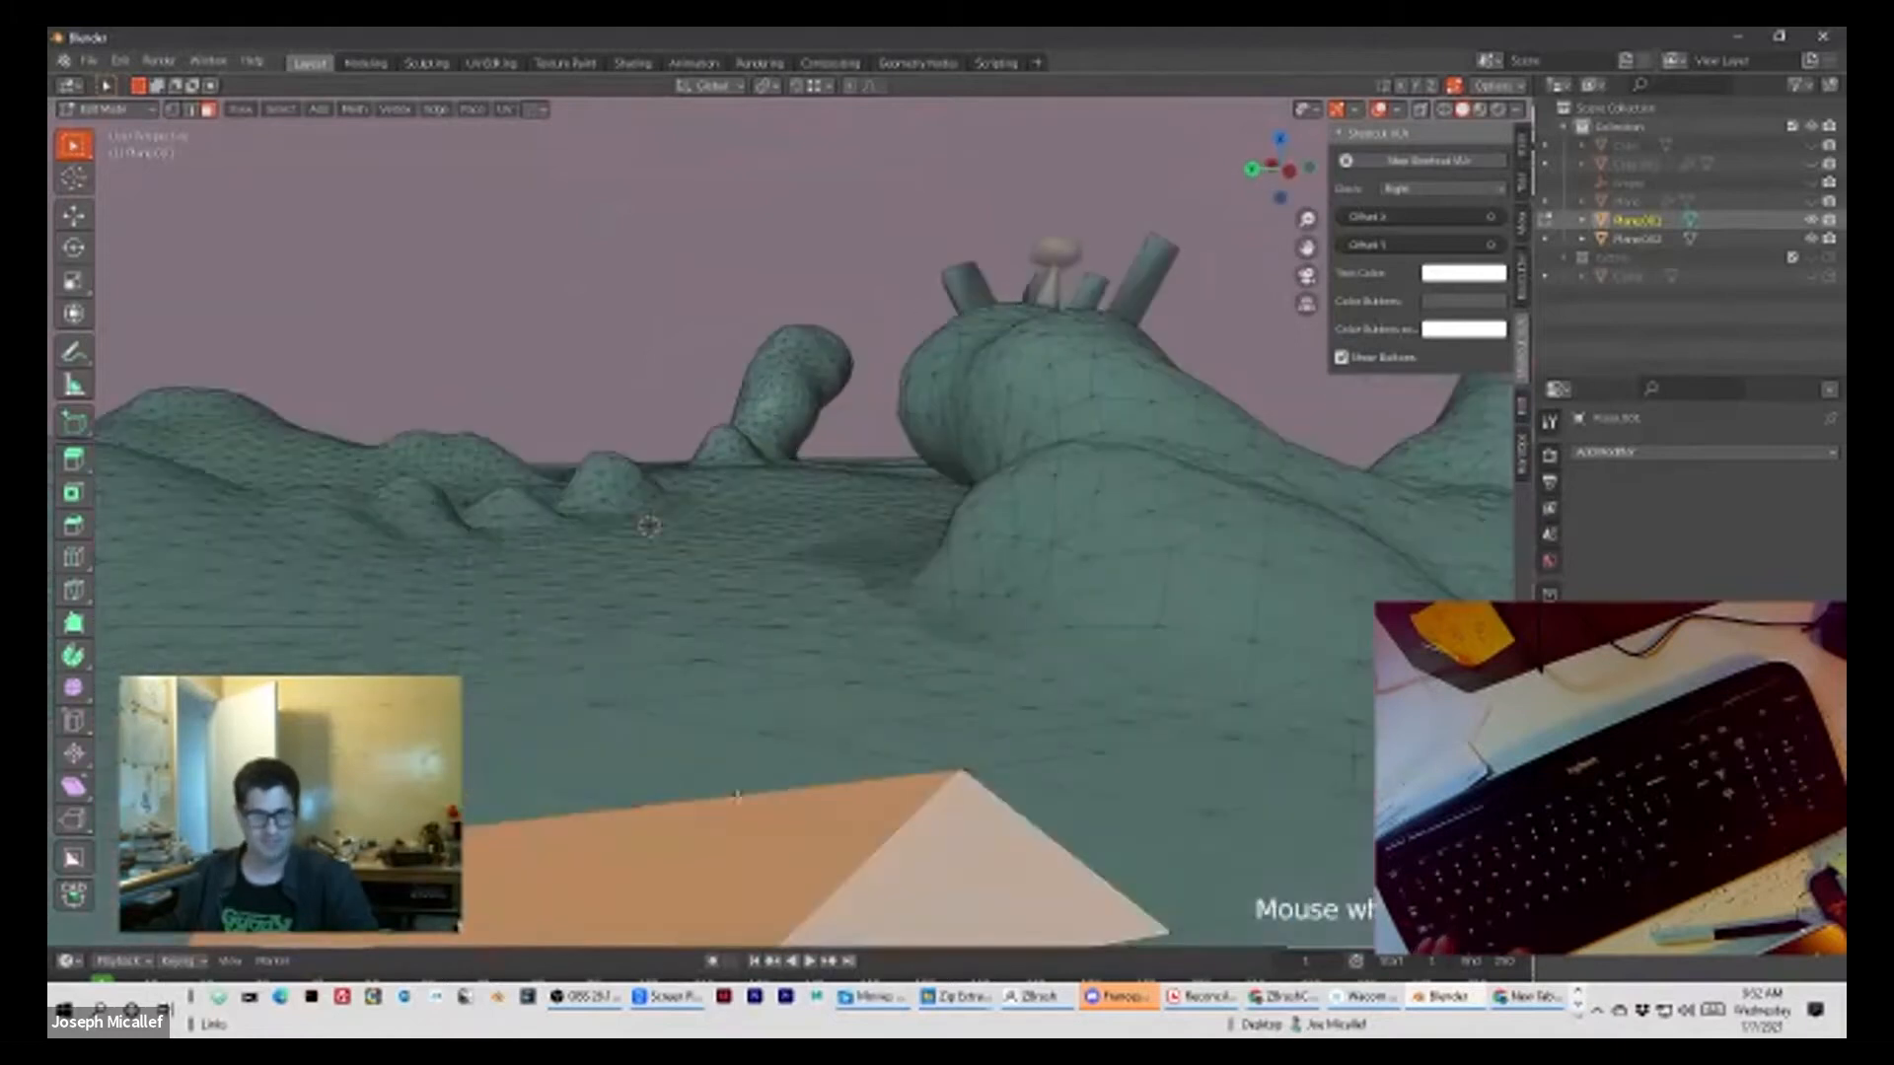
scroll(740, 784, down, 1)
key(e)
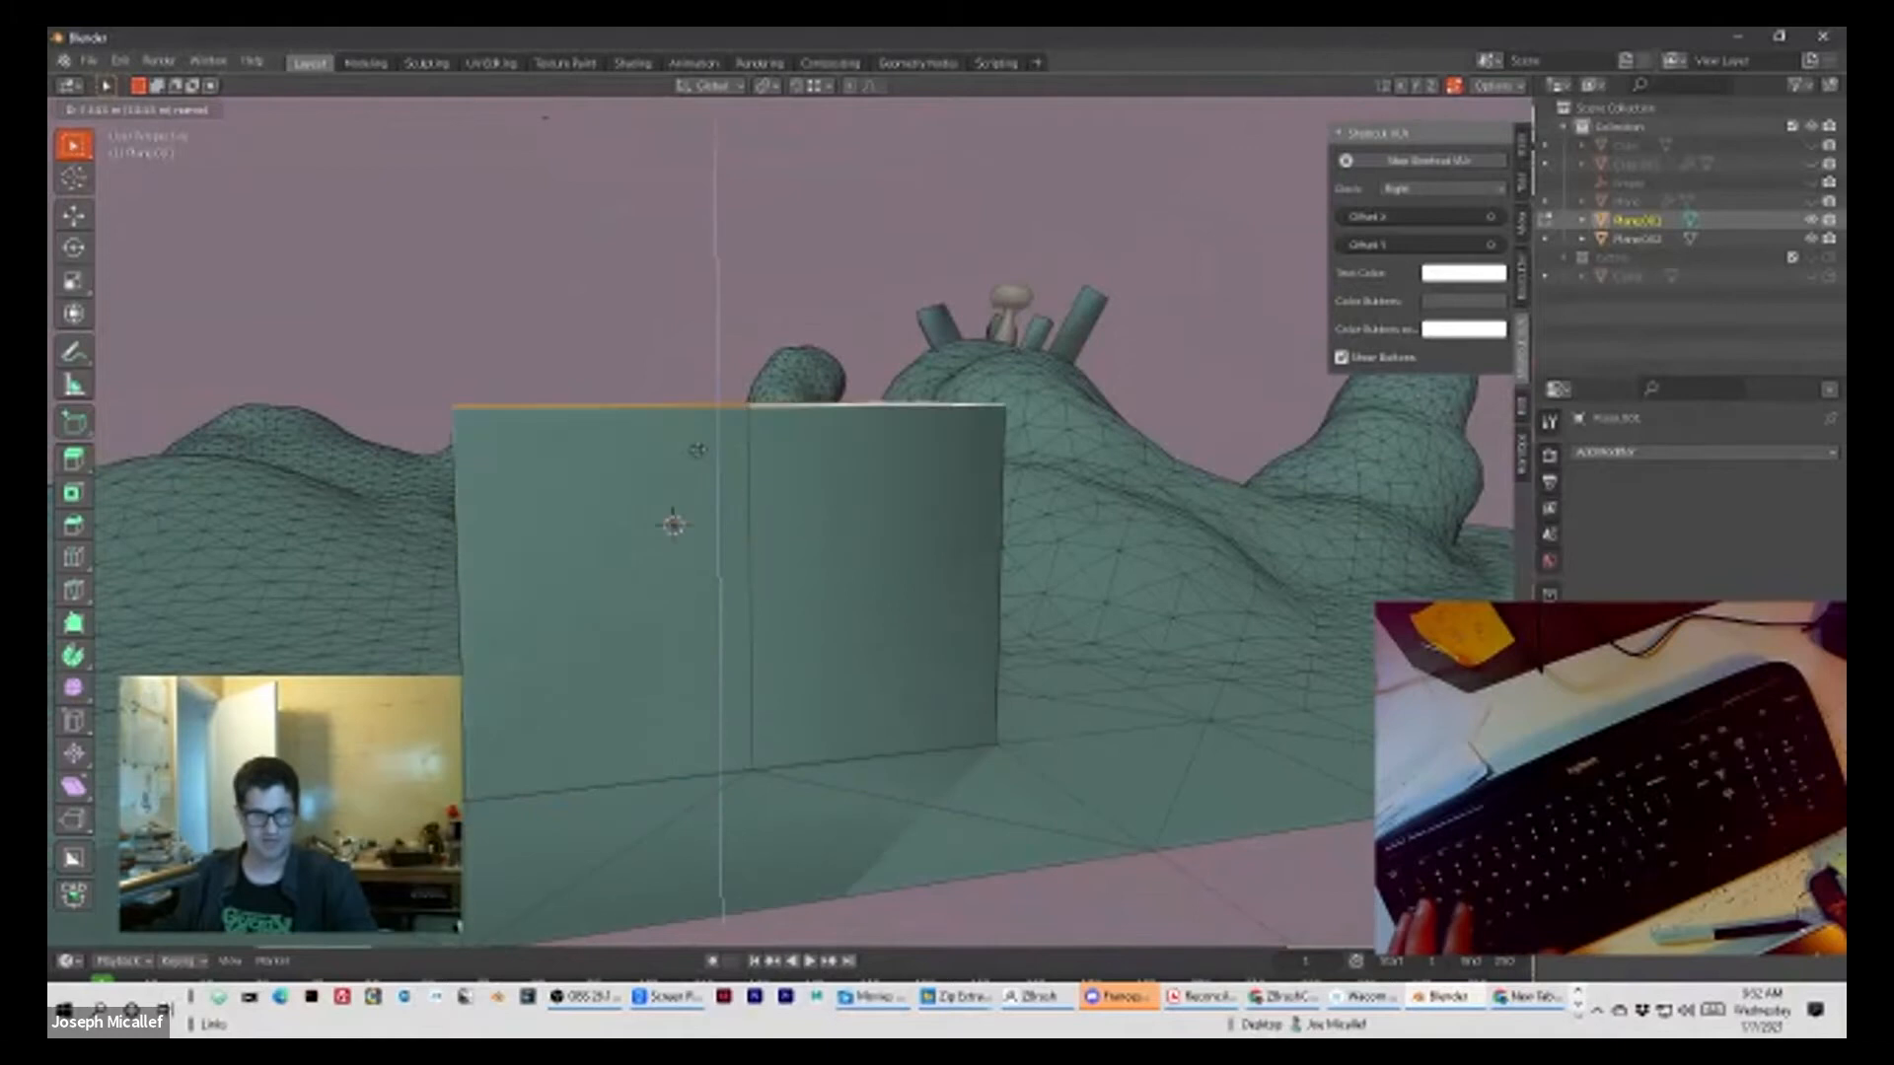
click(651, 156)
scroll(1079, 396, down, 6)
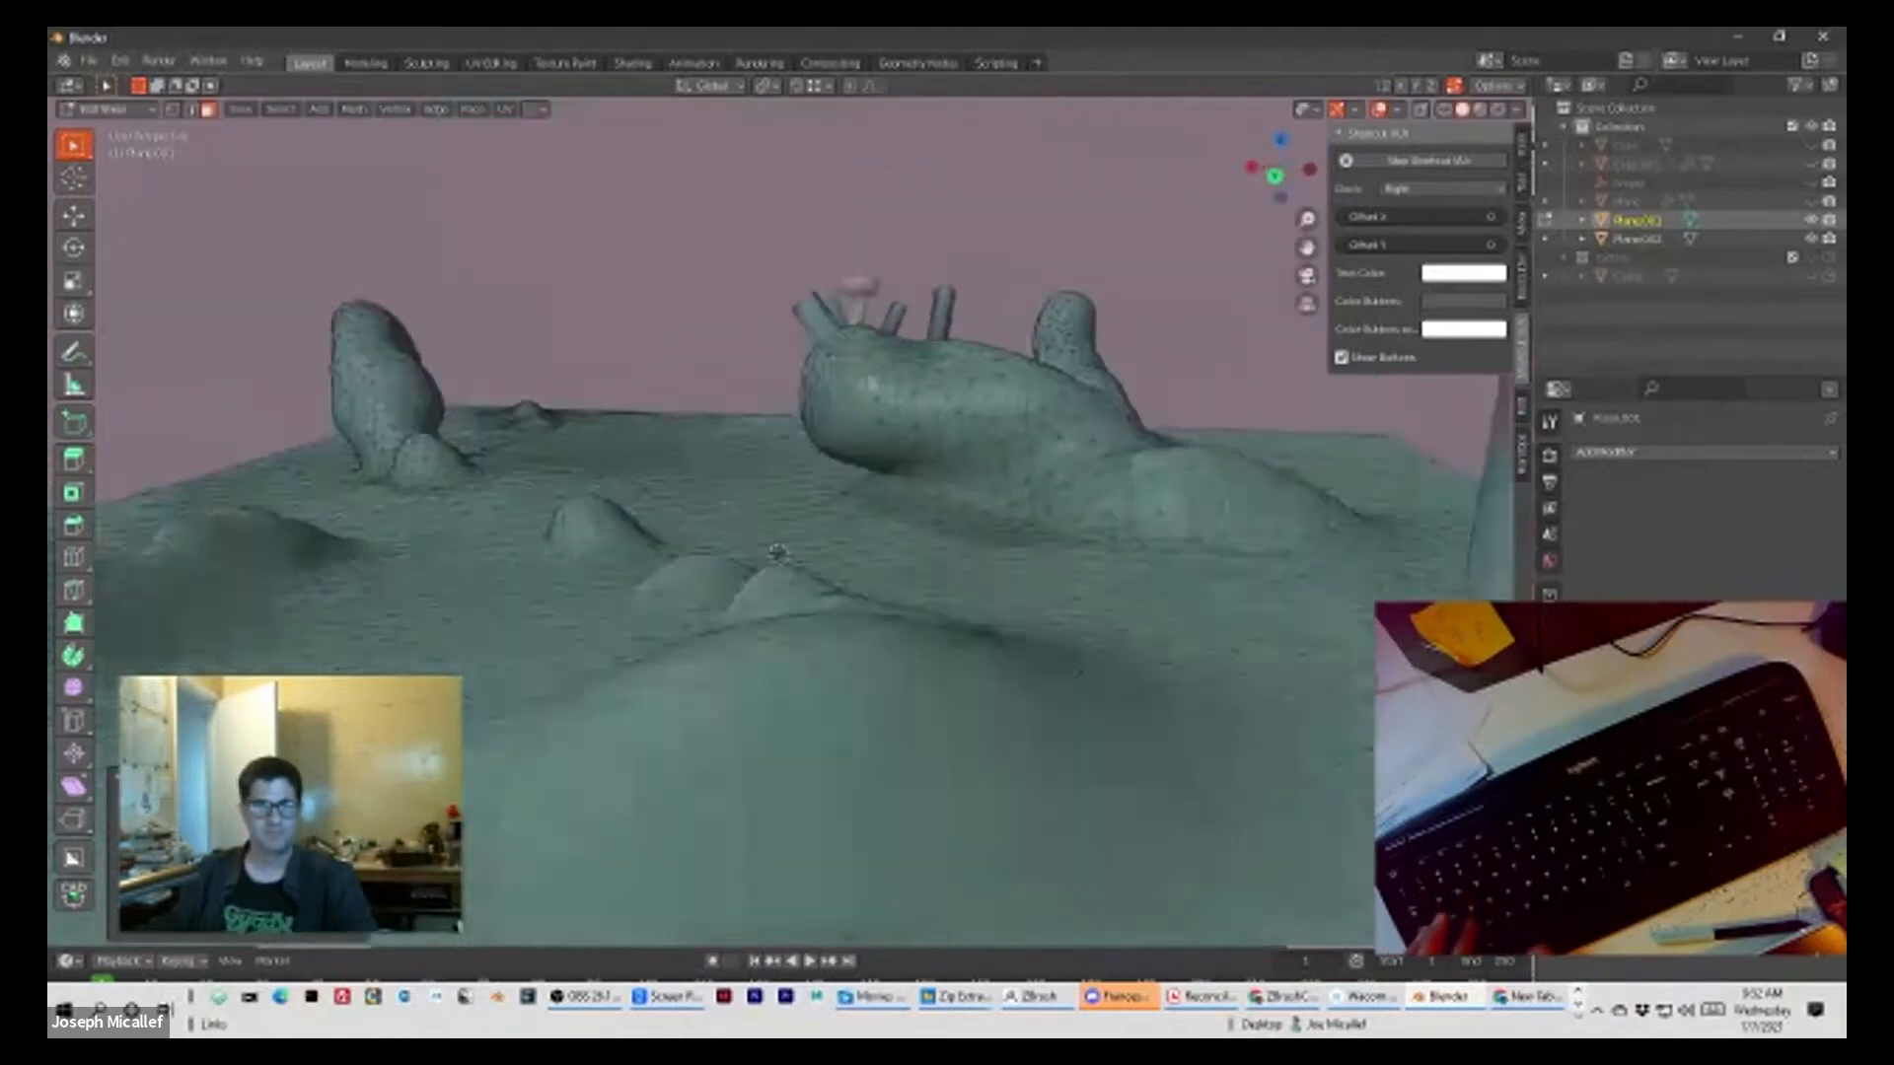
Step: Select all faces of the tall block in X-ray view and separate the selection from the landscape into its own object
shift+middle_drag(1079, 396, 754, 409)
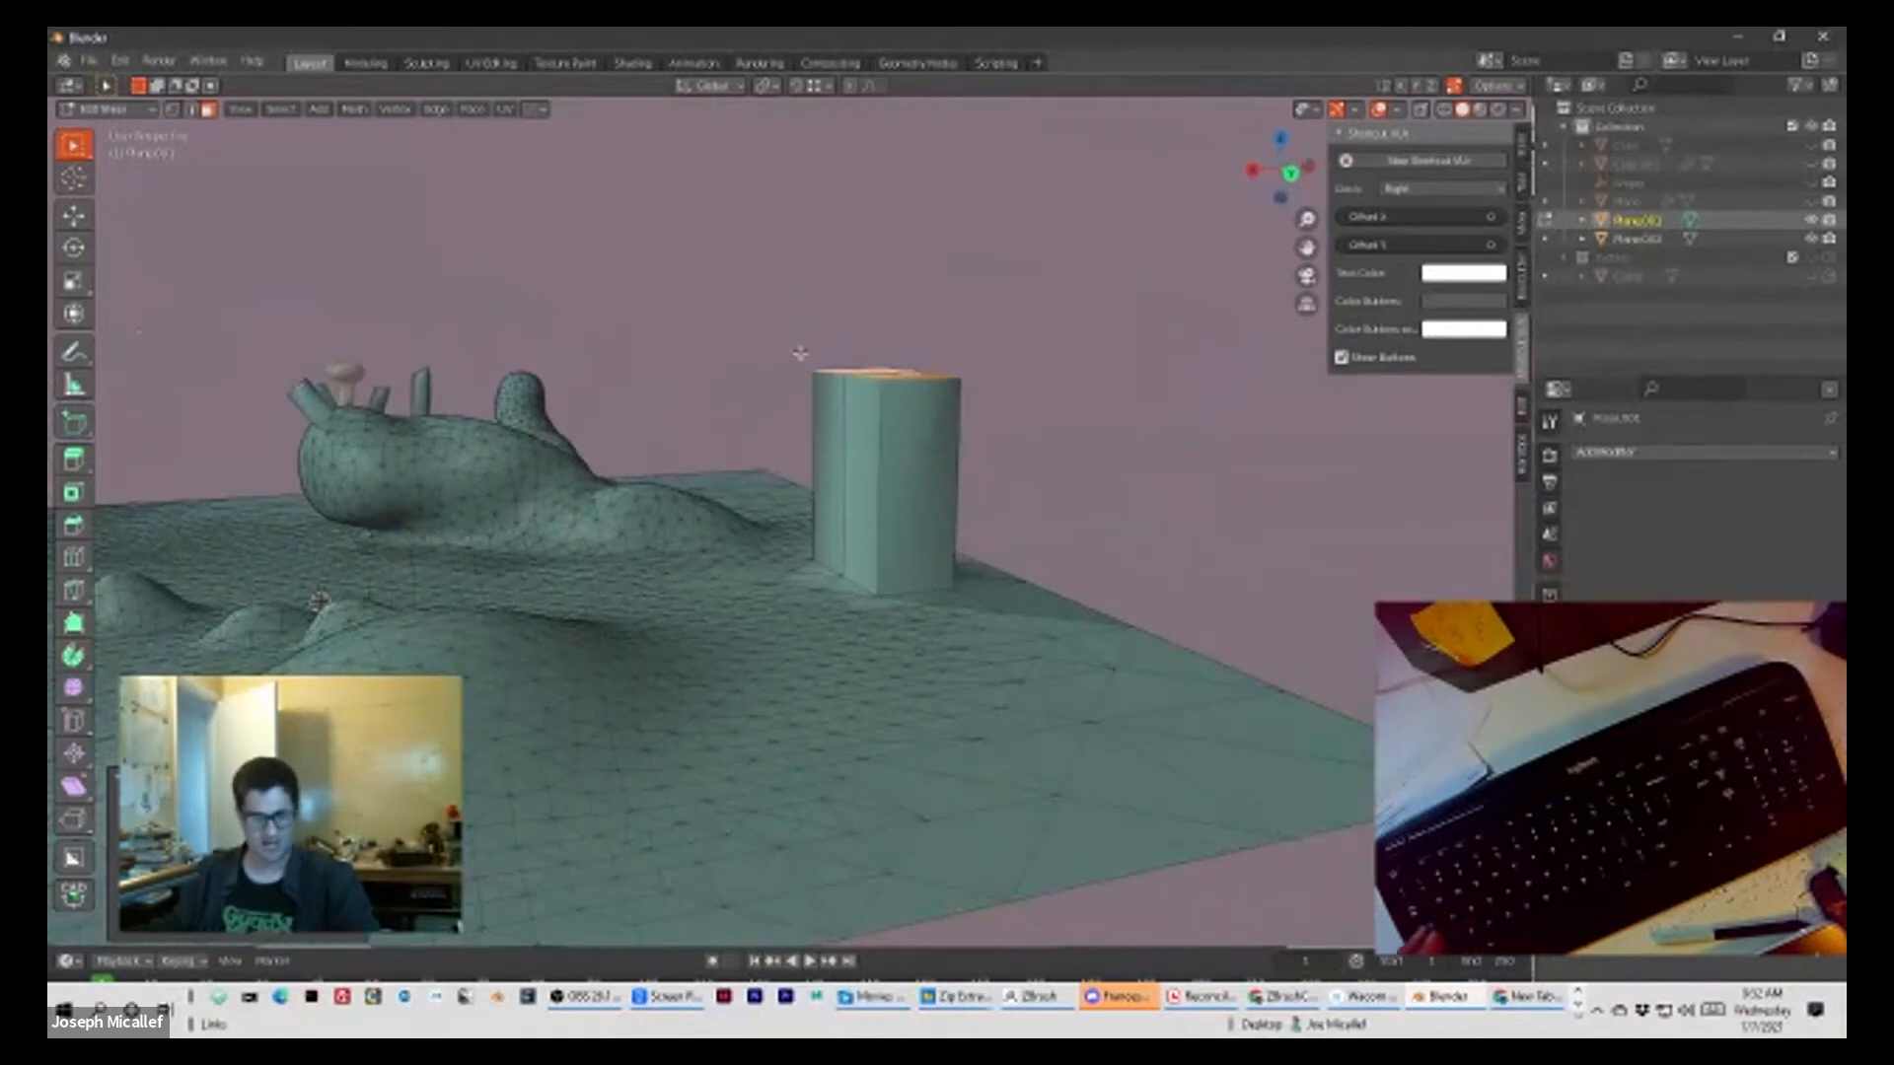
key(alt+z)
drag(788, 338, 974, 487)
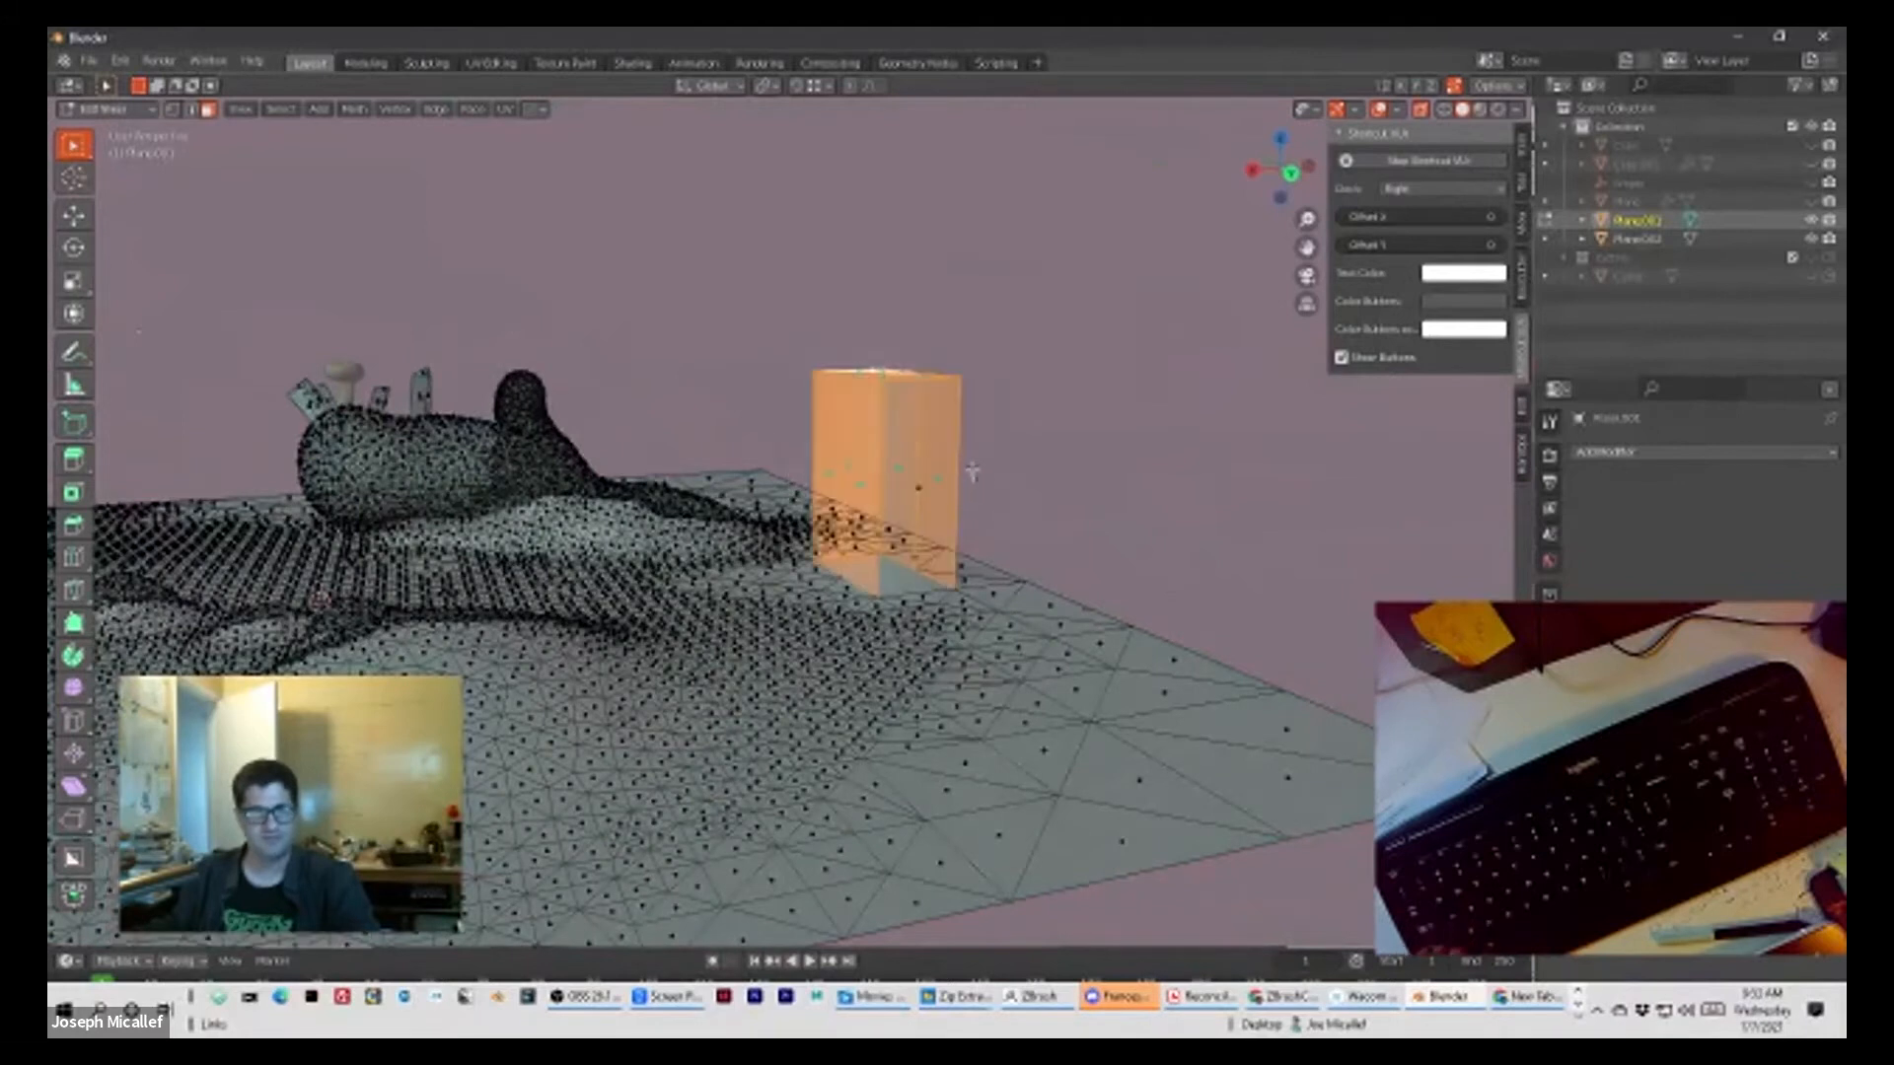
middle_drag(972, 473, 827, 448)
shift+click(827, 453)
middle_drag(940, 455, 1109, 568)
scroll(953, 409, up, 2)
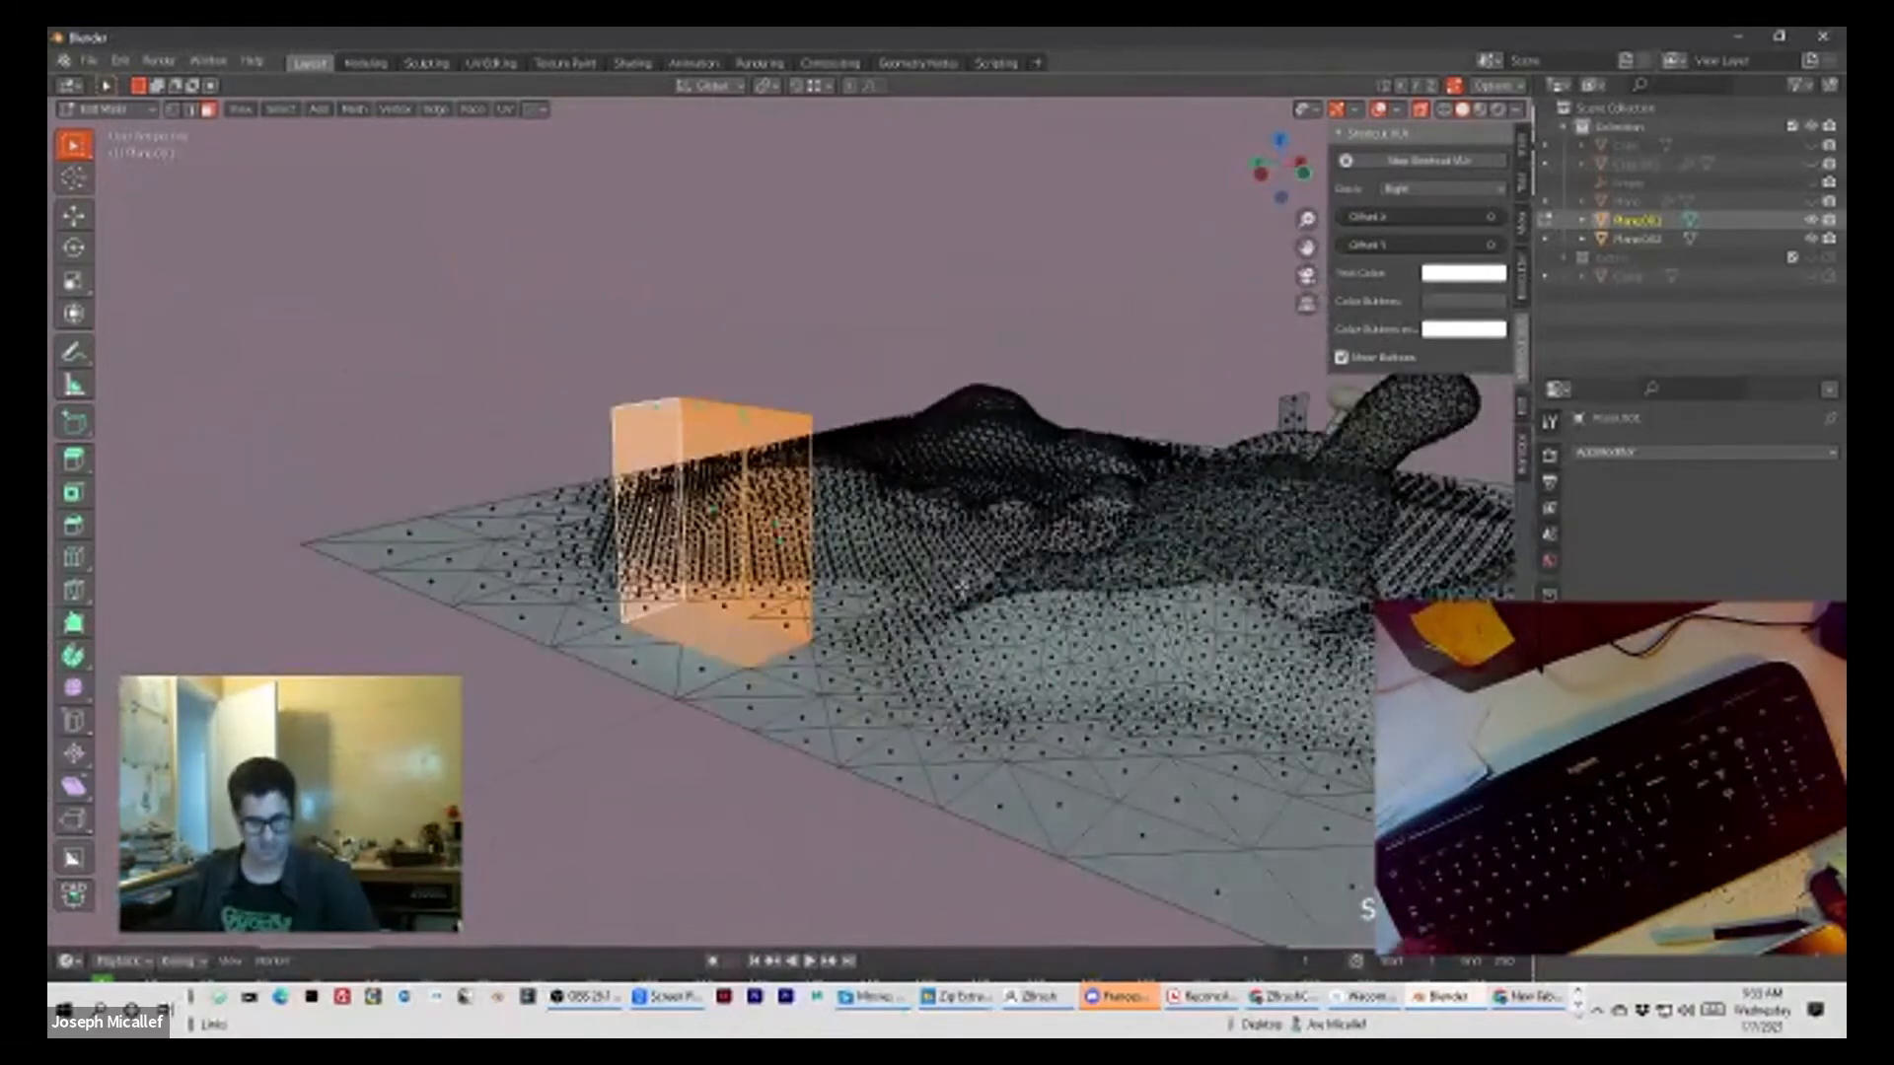
key(alt+z)
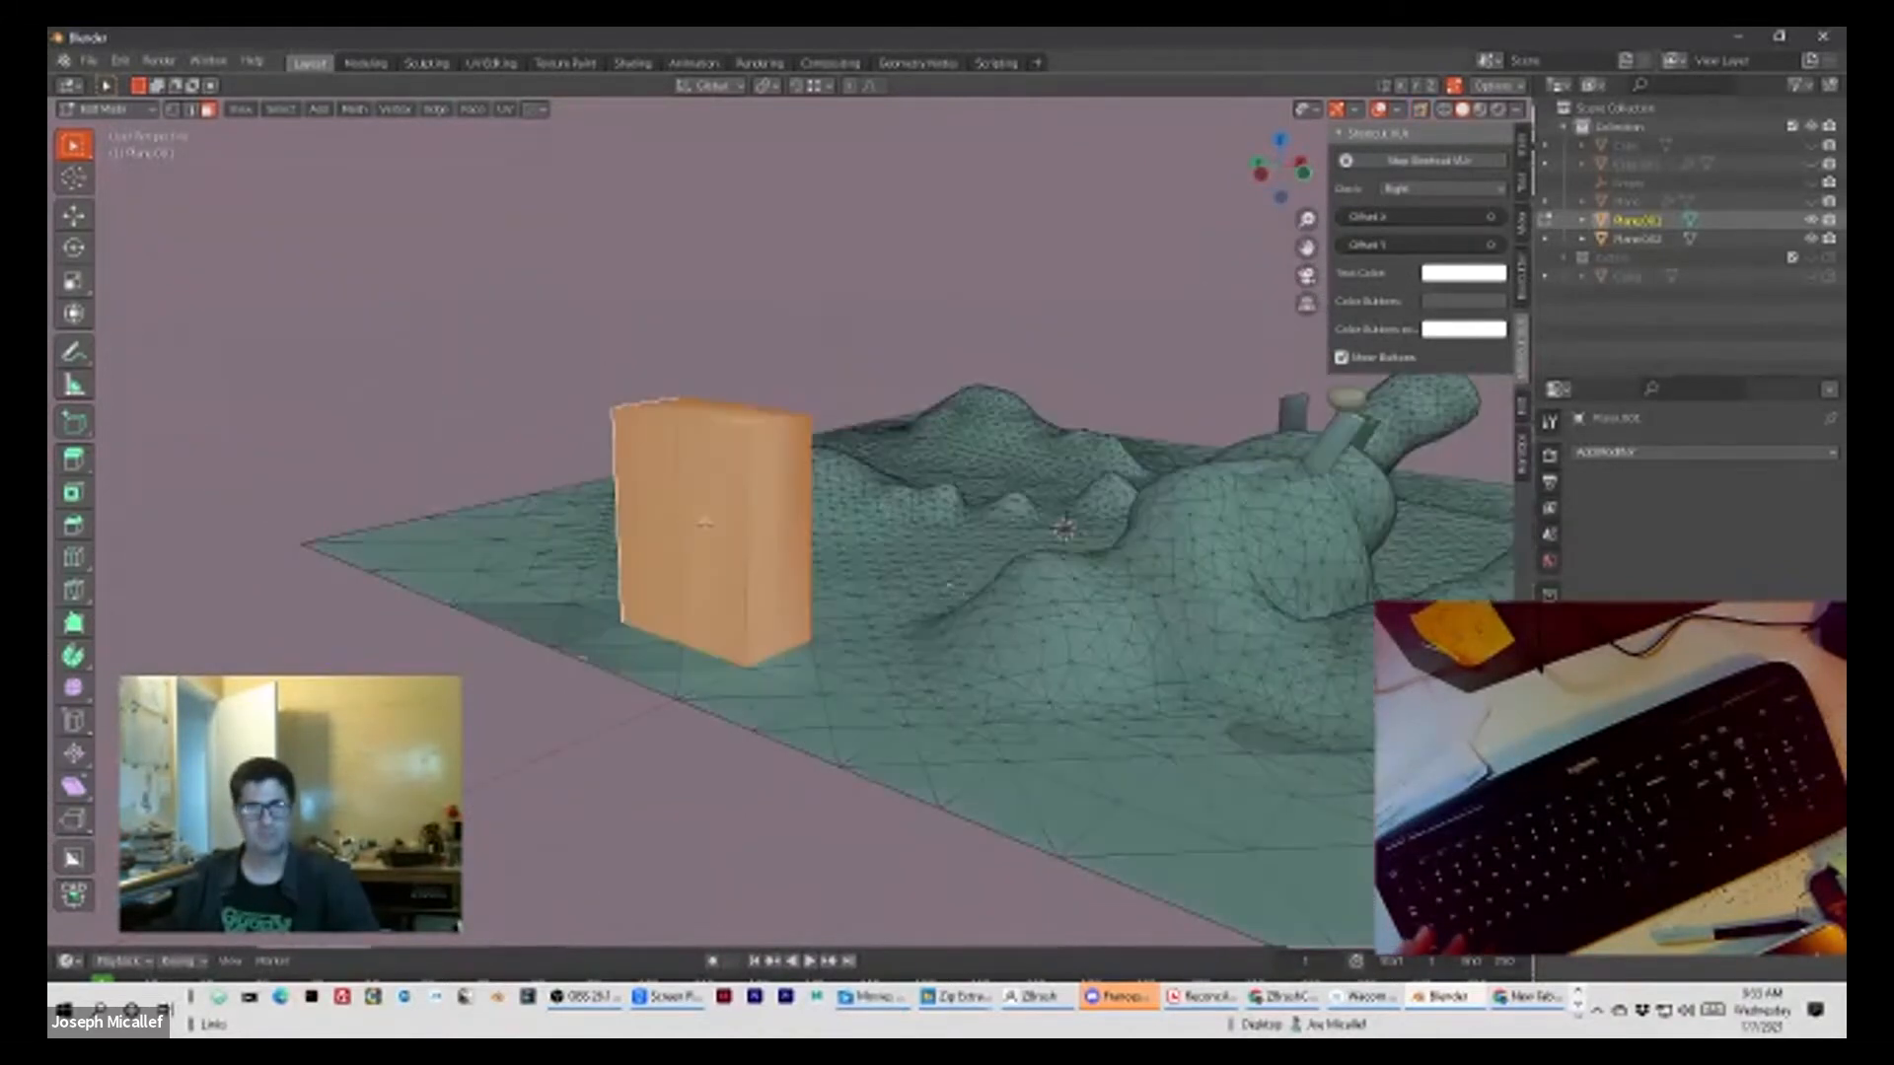
middle_drag(962, 584, 809, 501)
key(p)
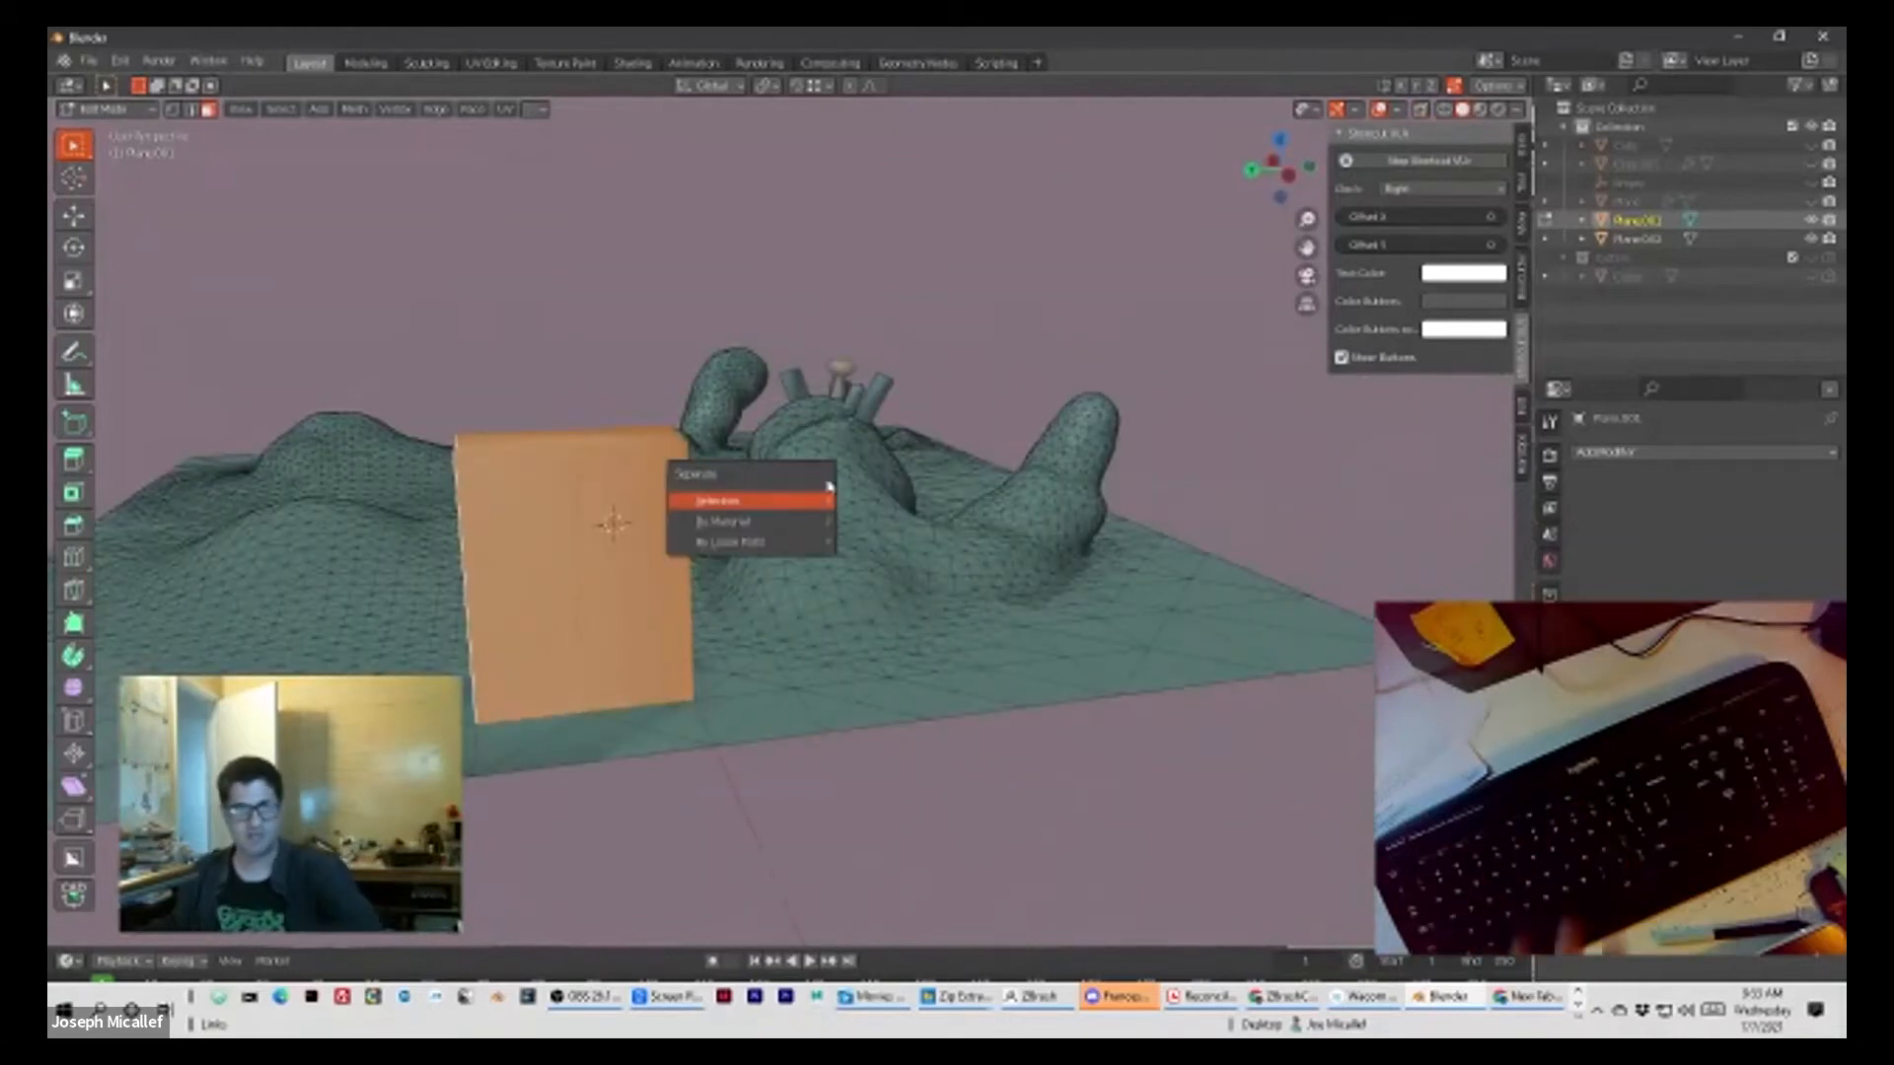
click(747, 504)
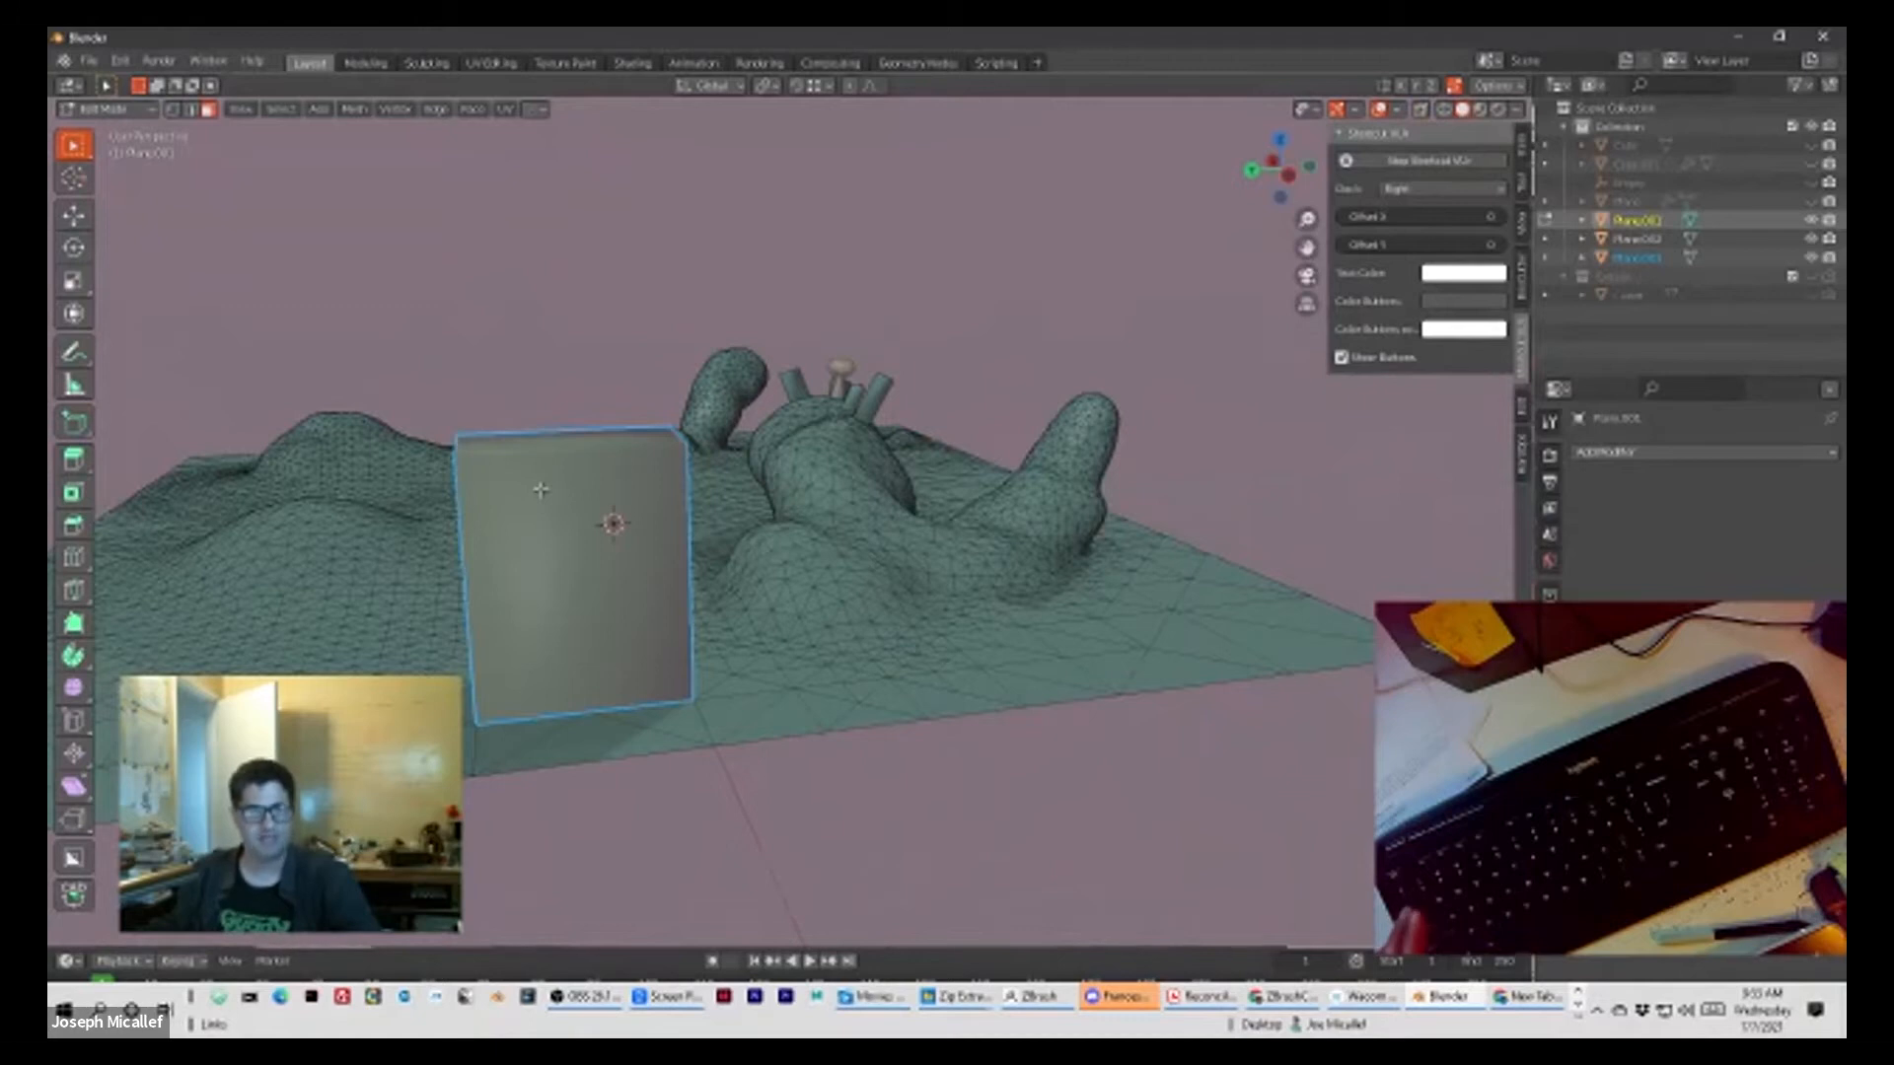
Step: Return to Object Mode and select only the separated block
key(Tab)
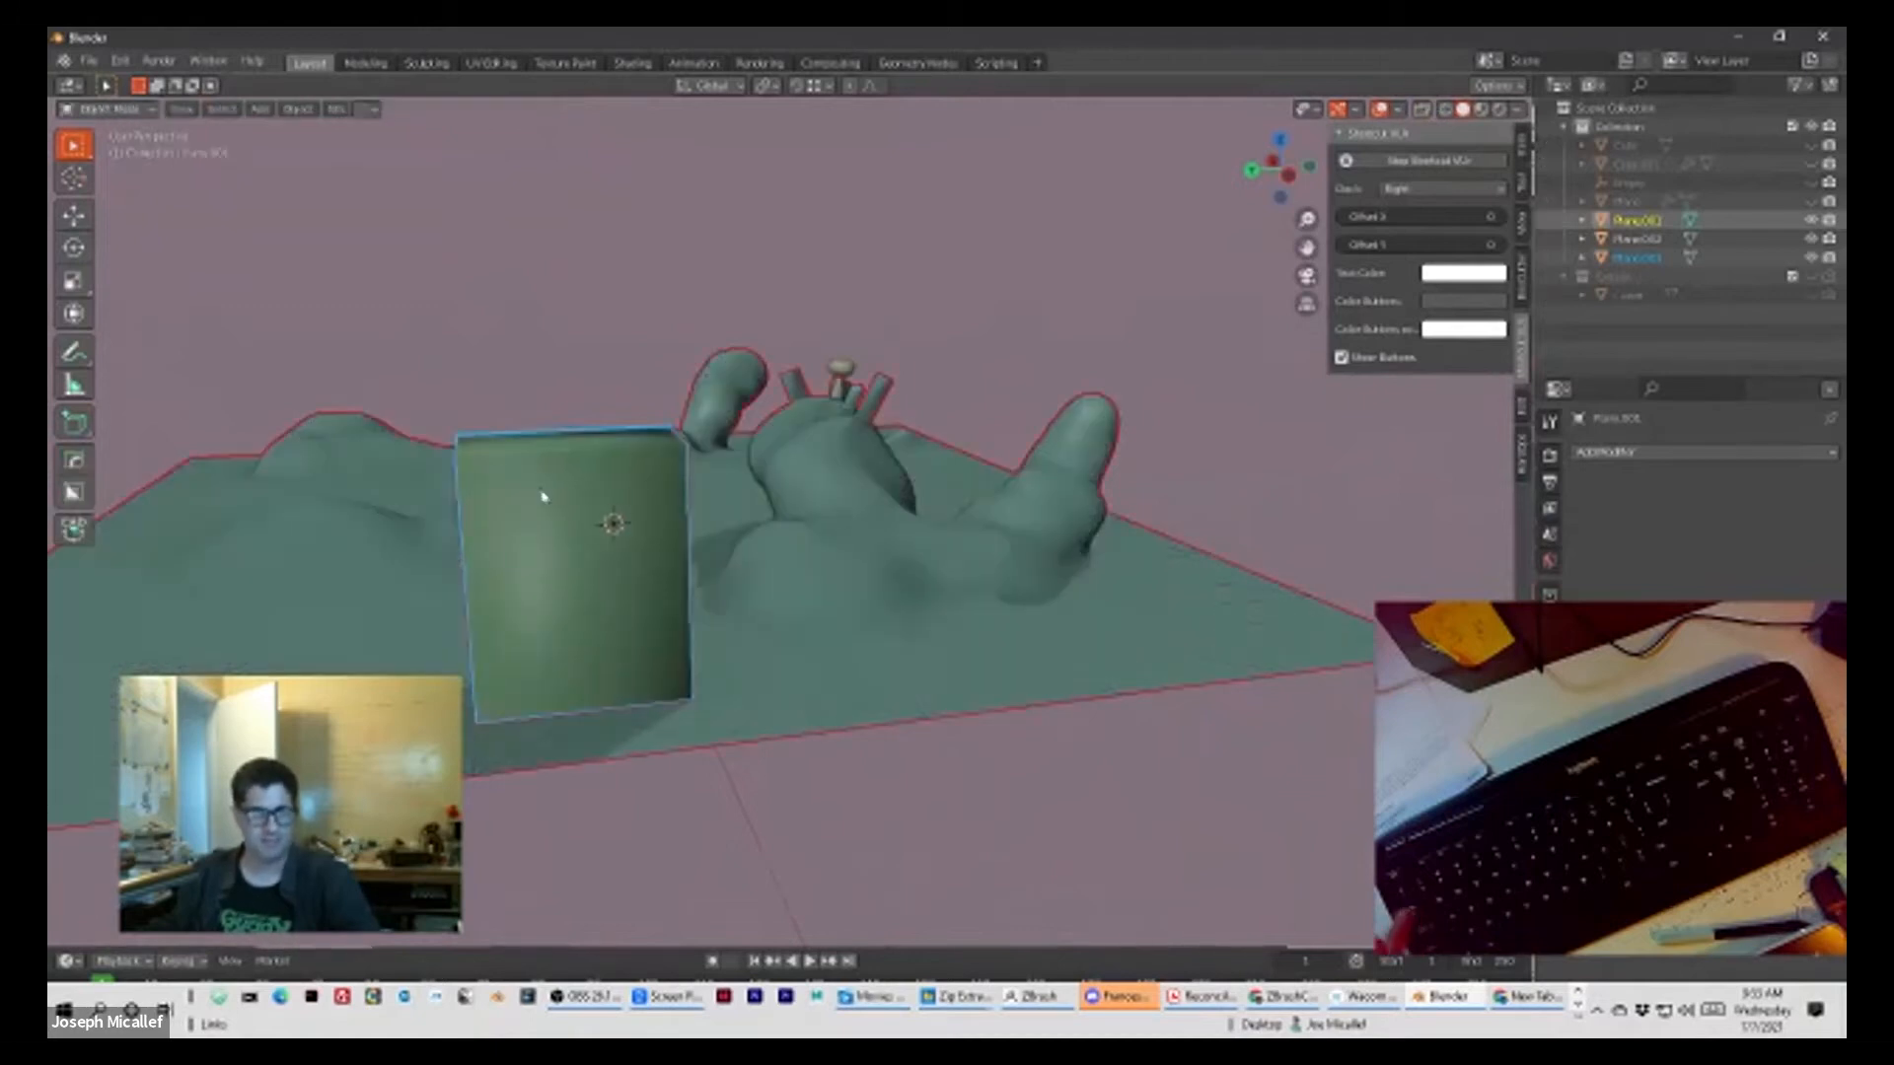
click(524, 347)
middle_drag(524, 346, 725, 405)
click(626, 632)
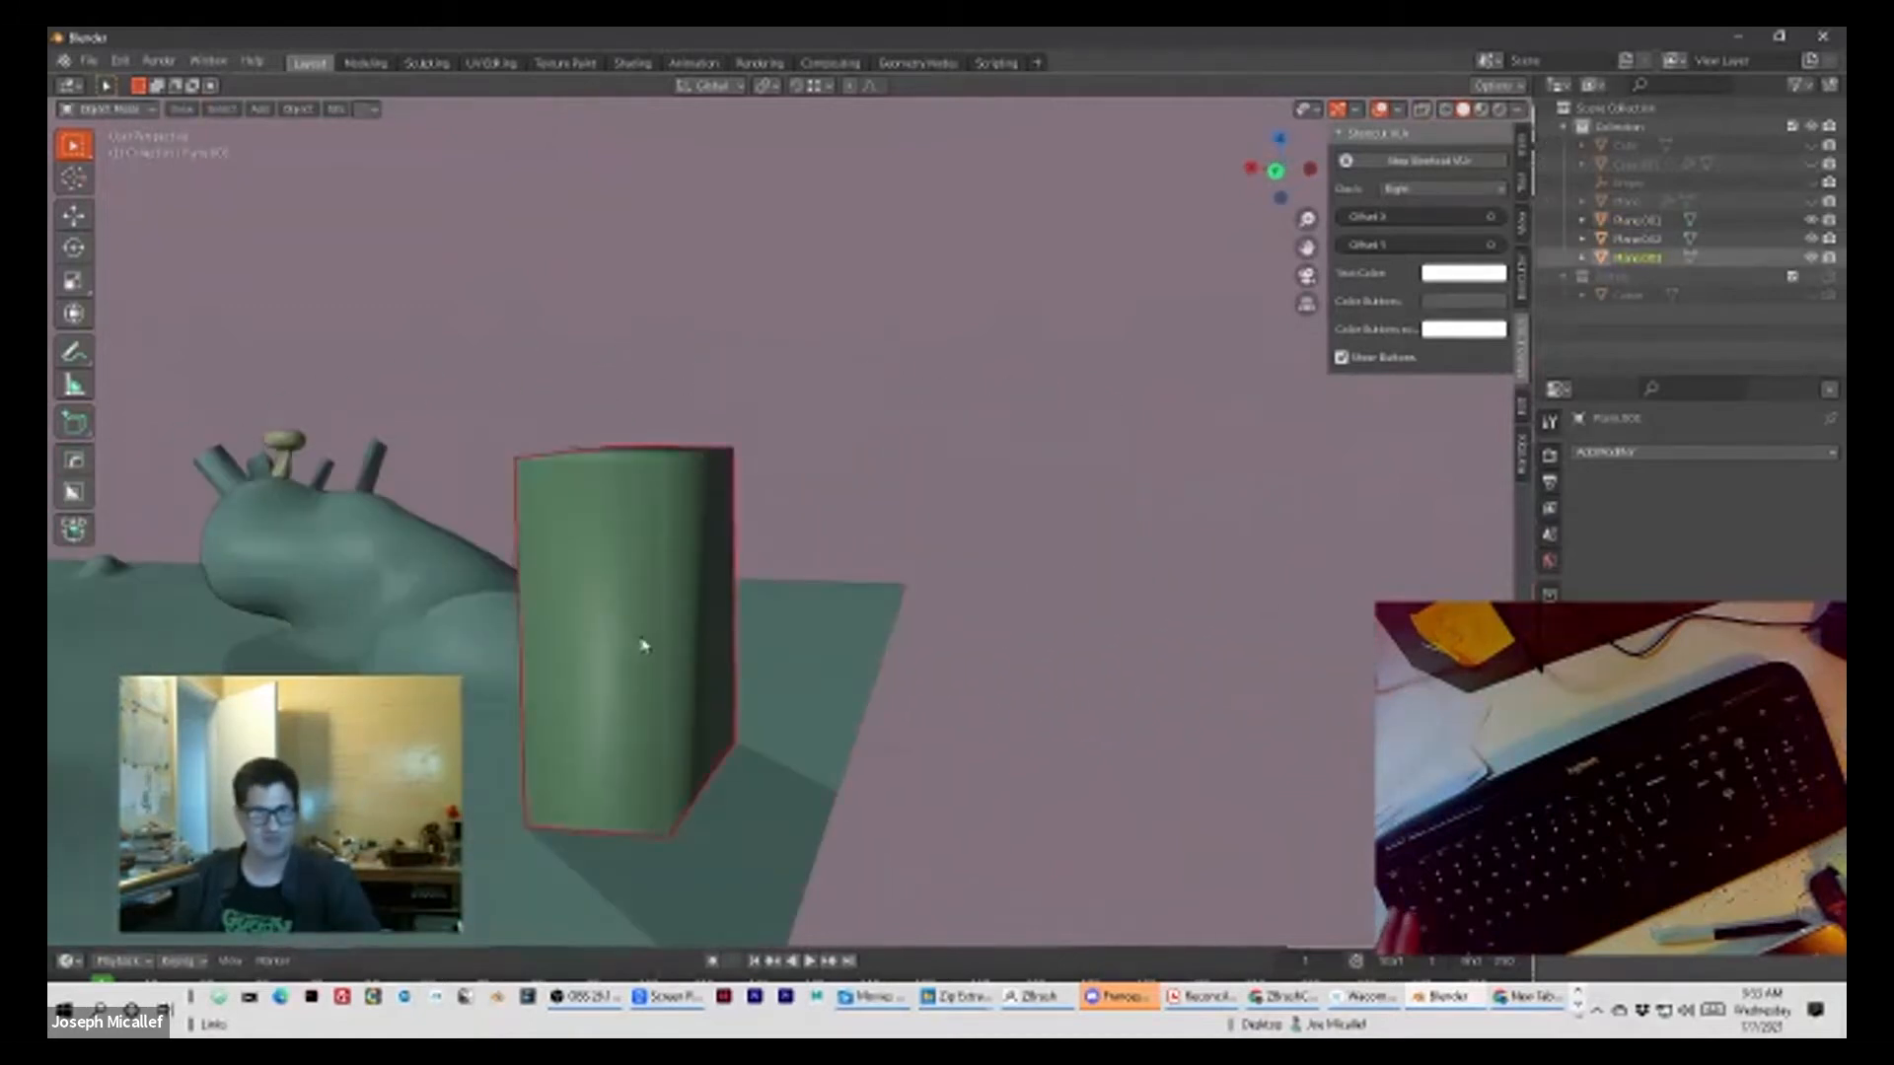
Step: Examine the separated block and its position on the landscape from several sides and distances
scroll(636, 646, down, 1)
scroll(590, 629, down, 2)
middle_drag(634, 613, 869, 621)
scroll(869, 620, up, 2)
middle_drag(964, 660, 630, 690)
scroll(631, 691, up, 2)
middle_drag(512, 586, 618, 572)
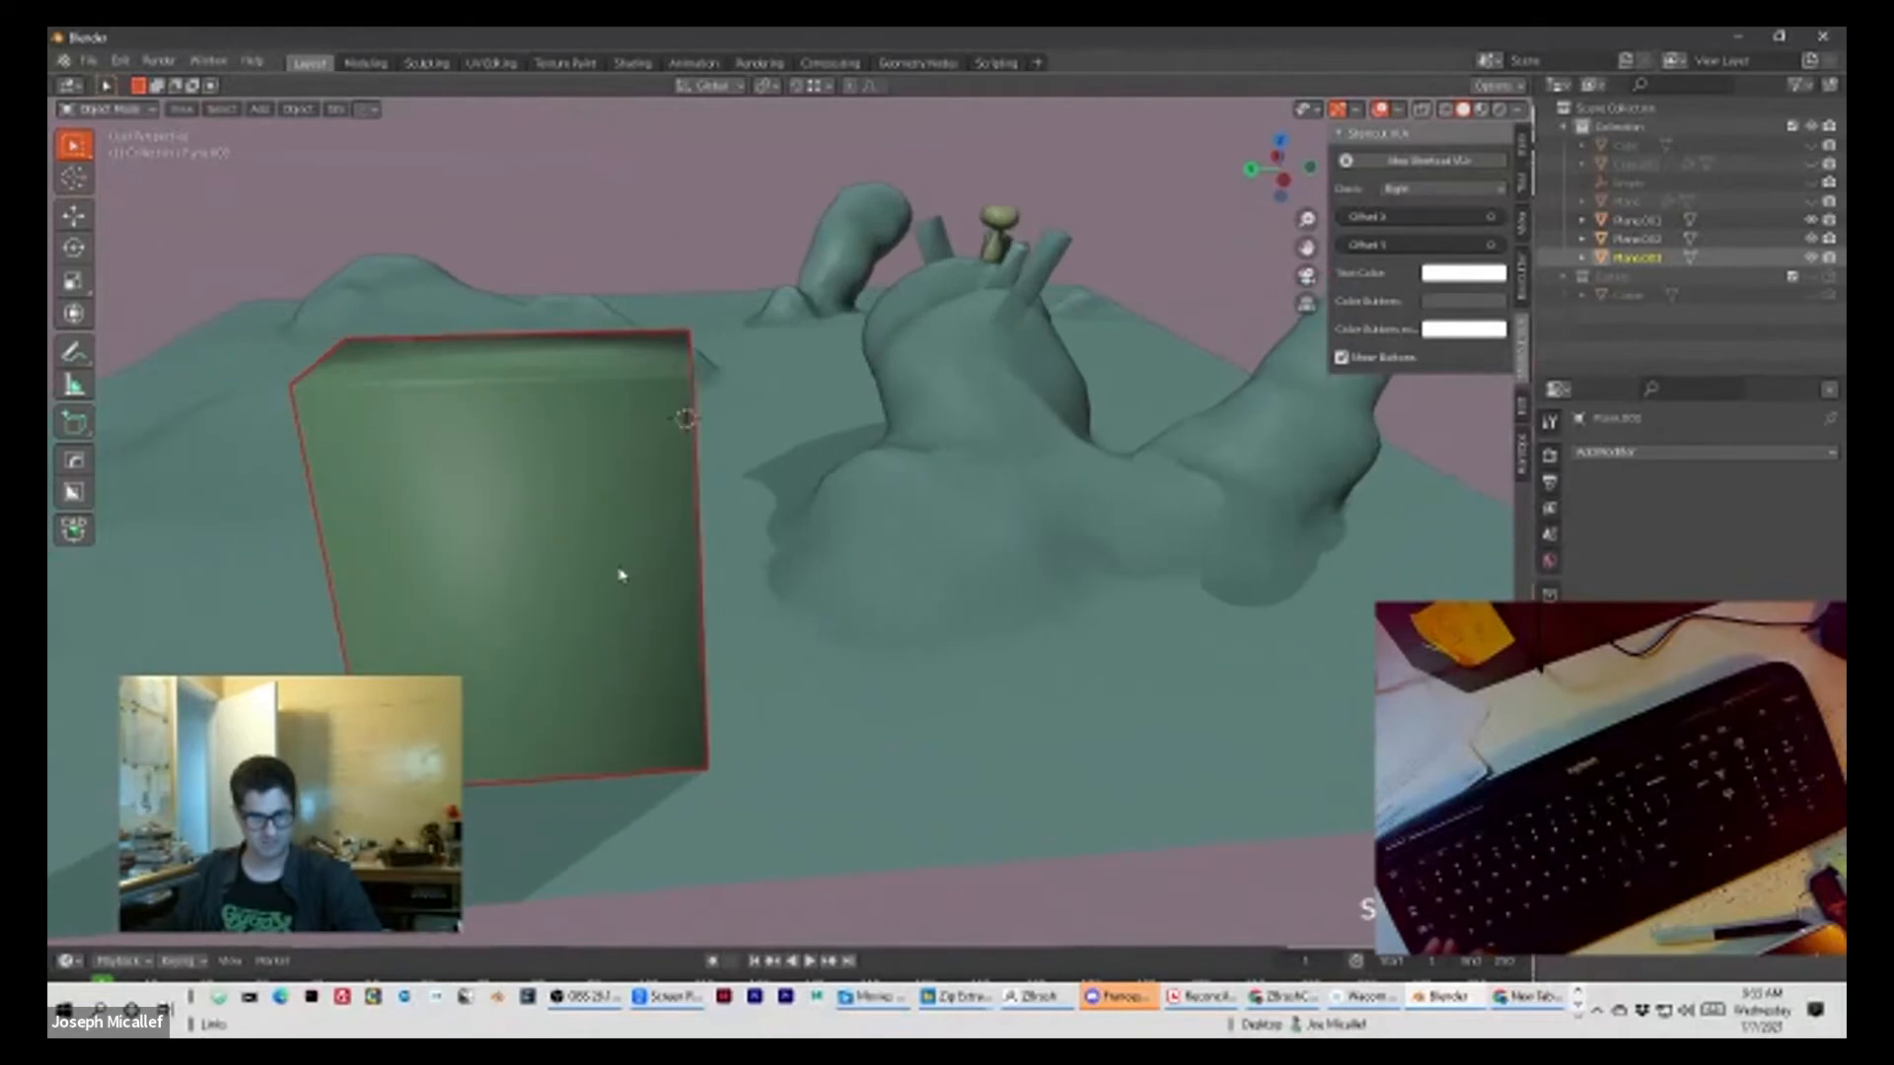
shift+middle_drag(454, 662, 566, 669)
scroll(566, 669, down, 2)
scroll(766, 638, down, 1)
mouse_move(766, 639)
middle_down()
mouse_move(448, 579)
mouse_move(474, 625)
mouse_move(775, 620)
middle_up()
mouse_move(629, 670)
middle_down()
mouse_move(700, 605)
mouse_move(625, 648)
middle_up()
scroll(641, 652, down, 2)
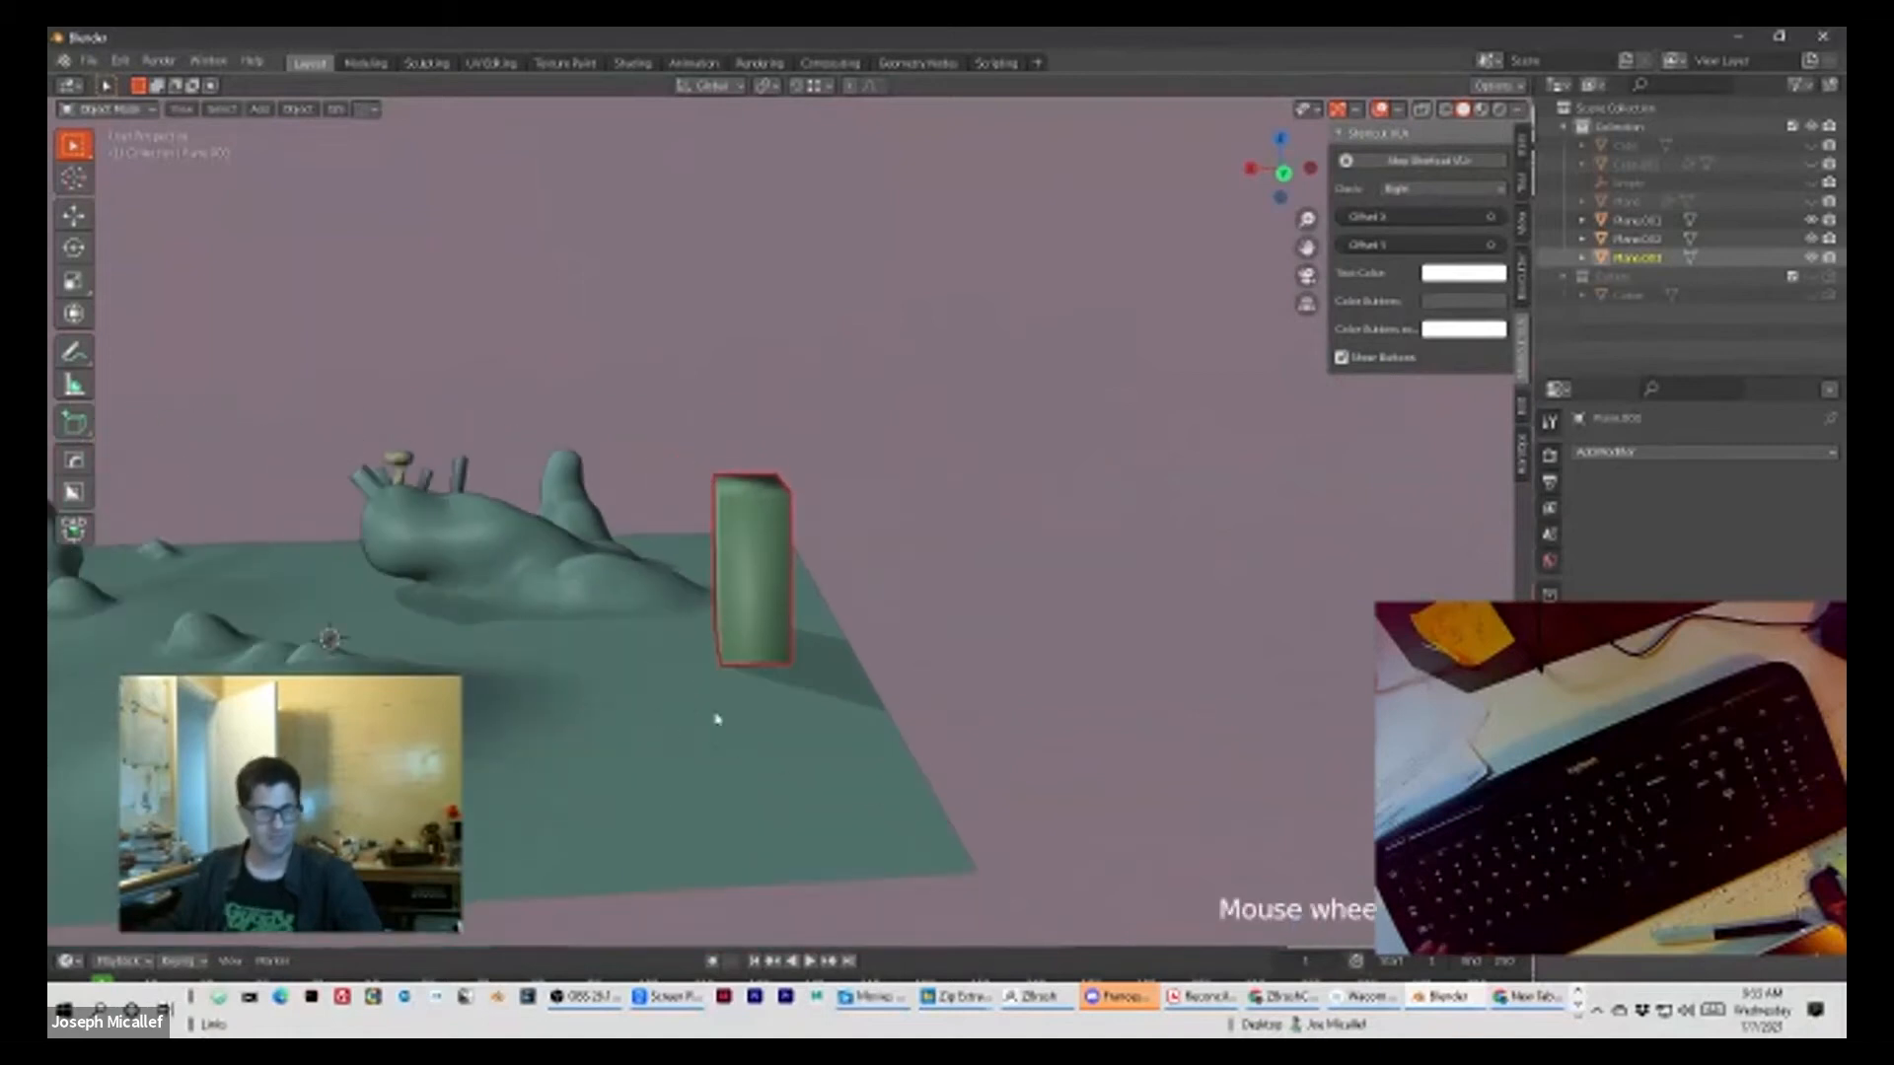
middle_drag(766, 720, 776, 647)
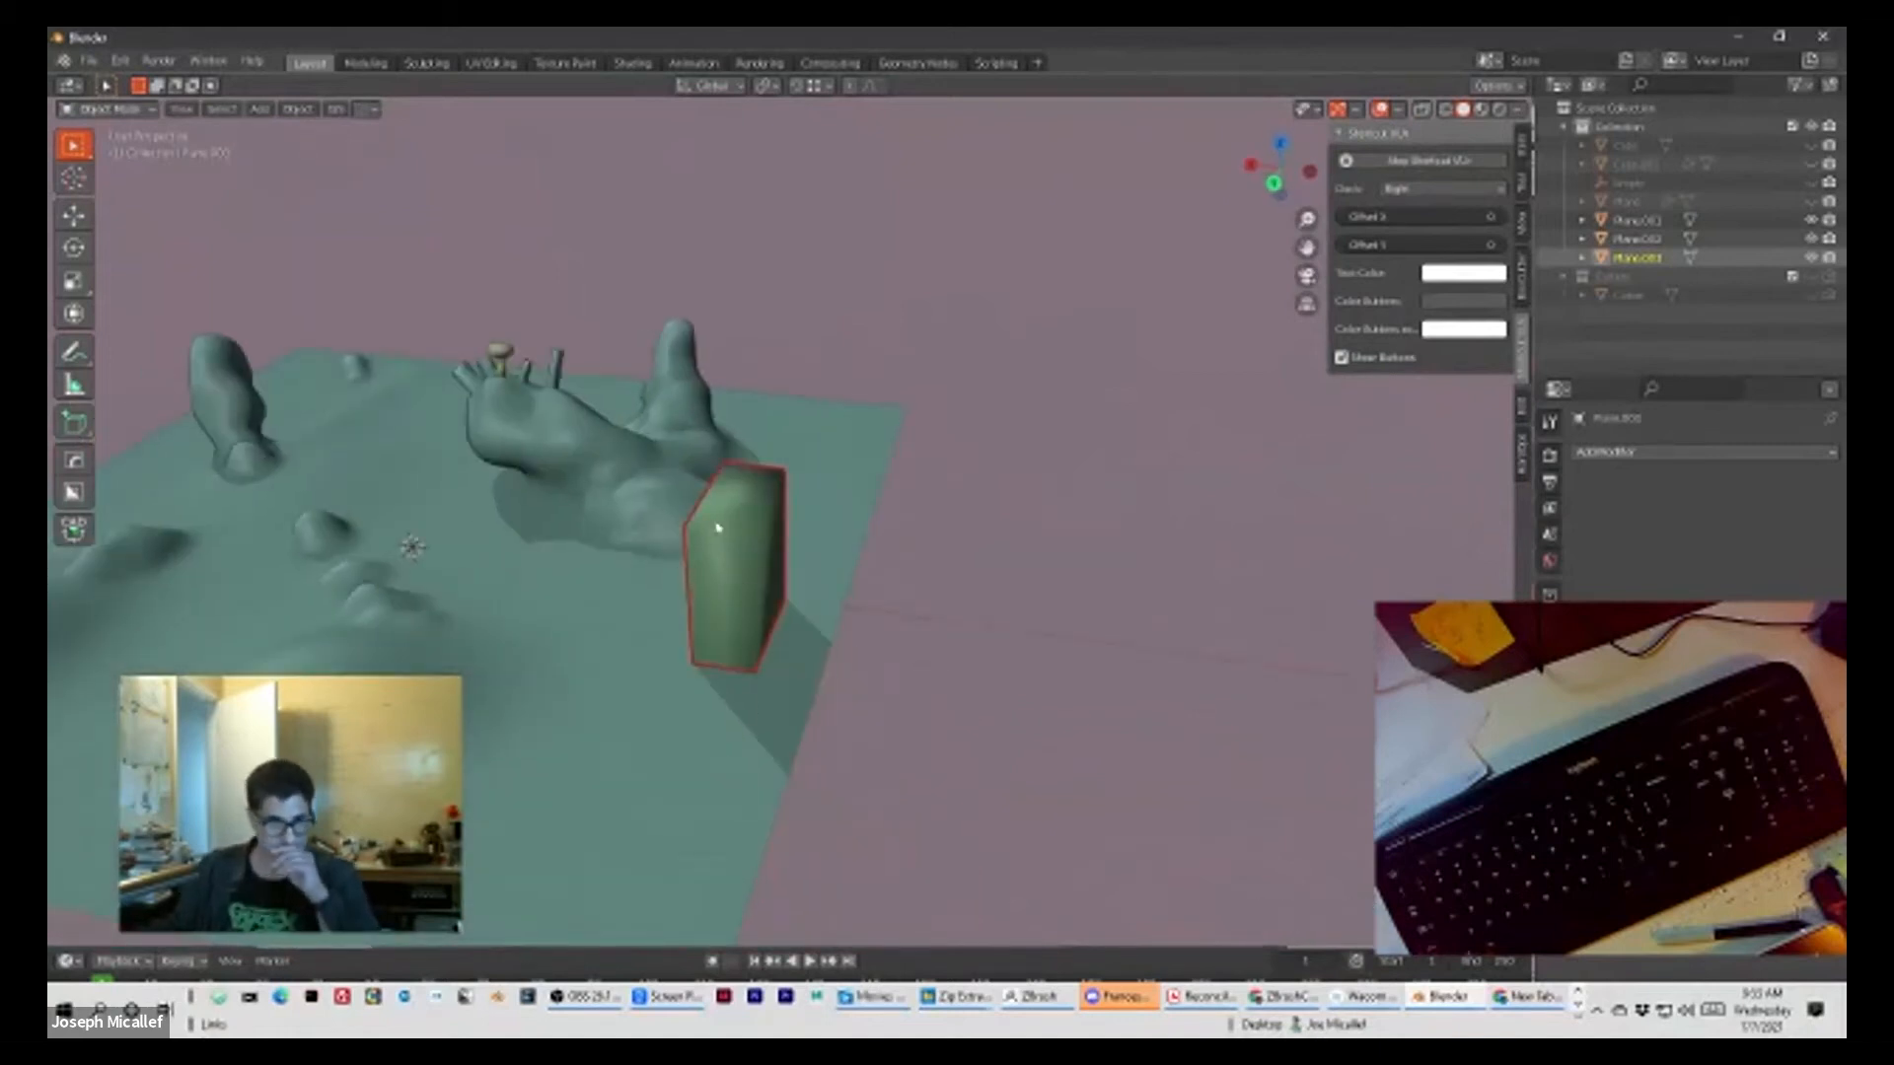
scroll(727, 554, up, 4)
scroll(698, 609, down, 5)
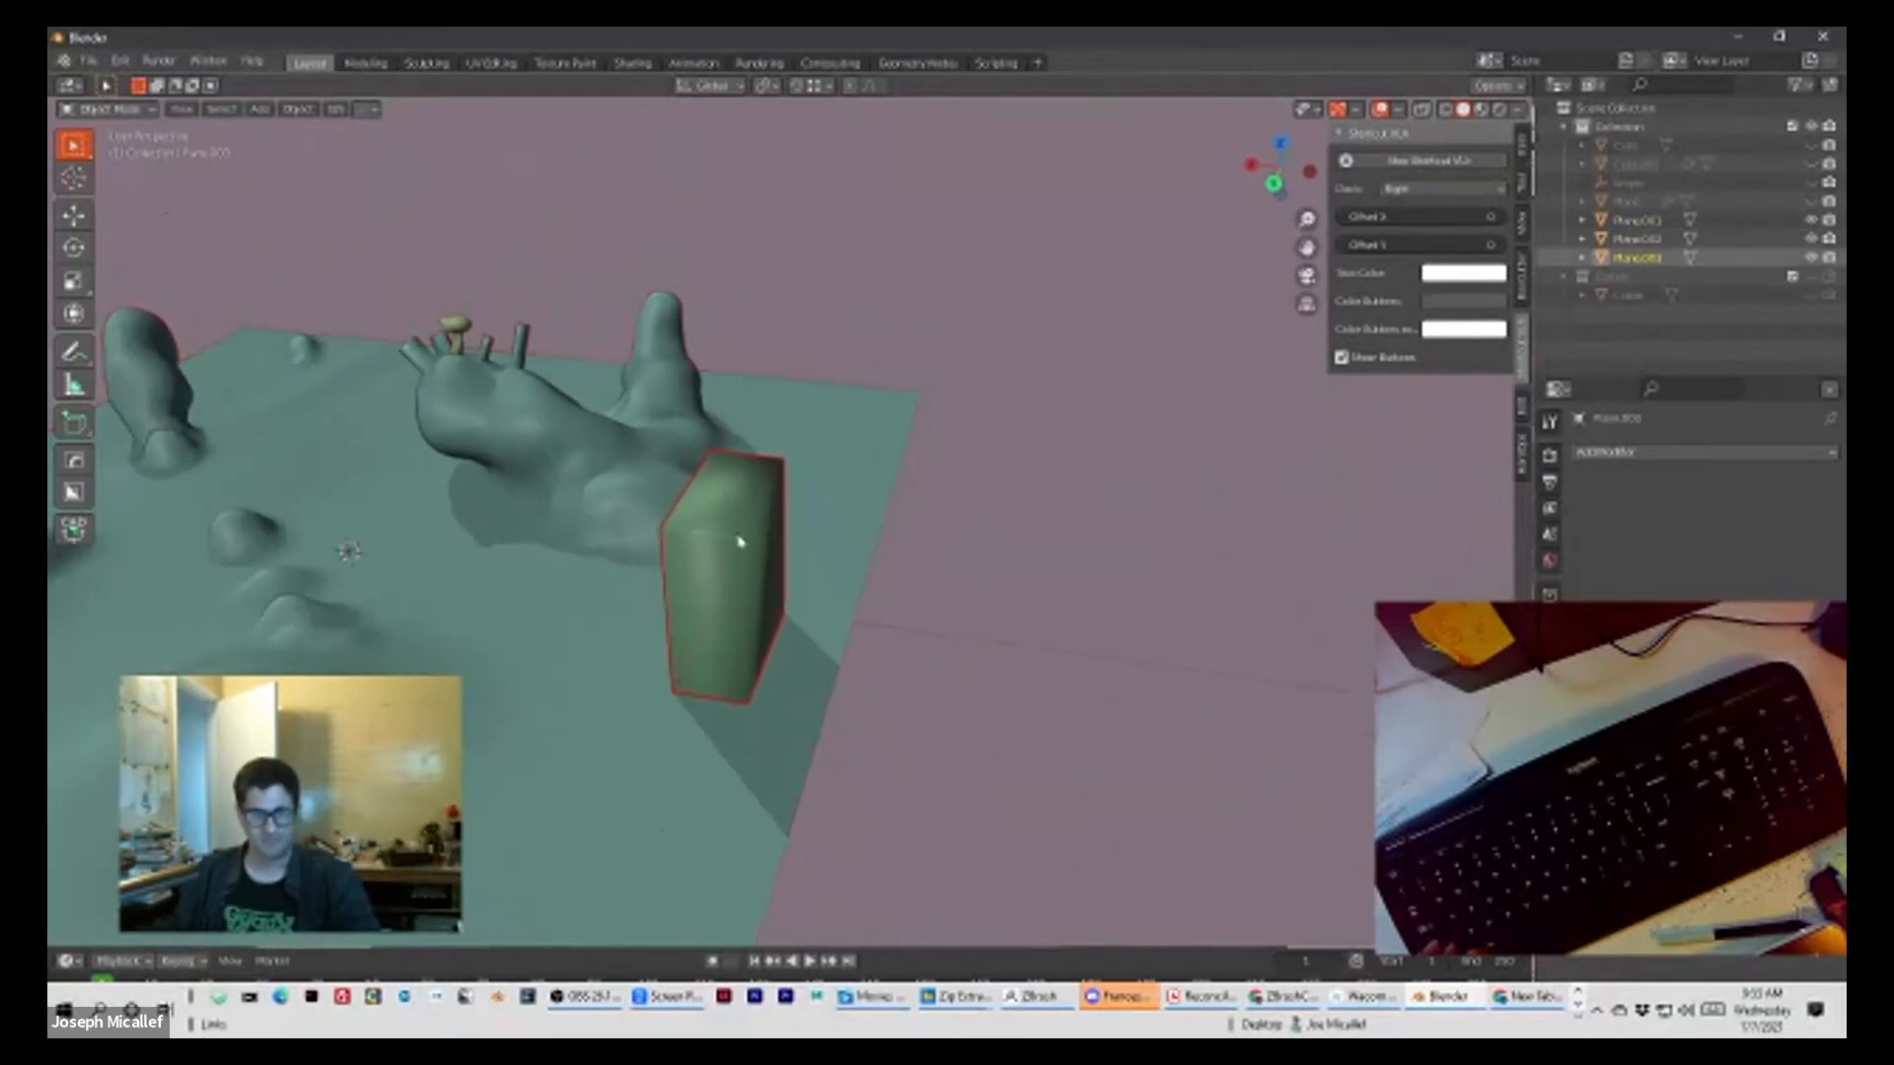
Step: Display the wireframe over the shaded objects, reselect the block and enter Edit Mode on it
key(shift+z)
click(967, 628)
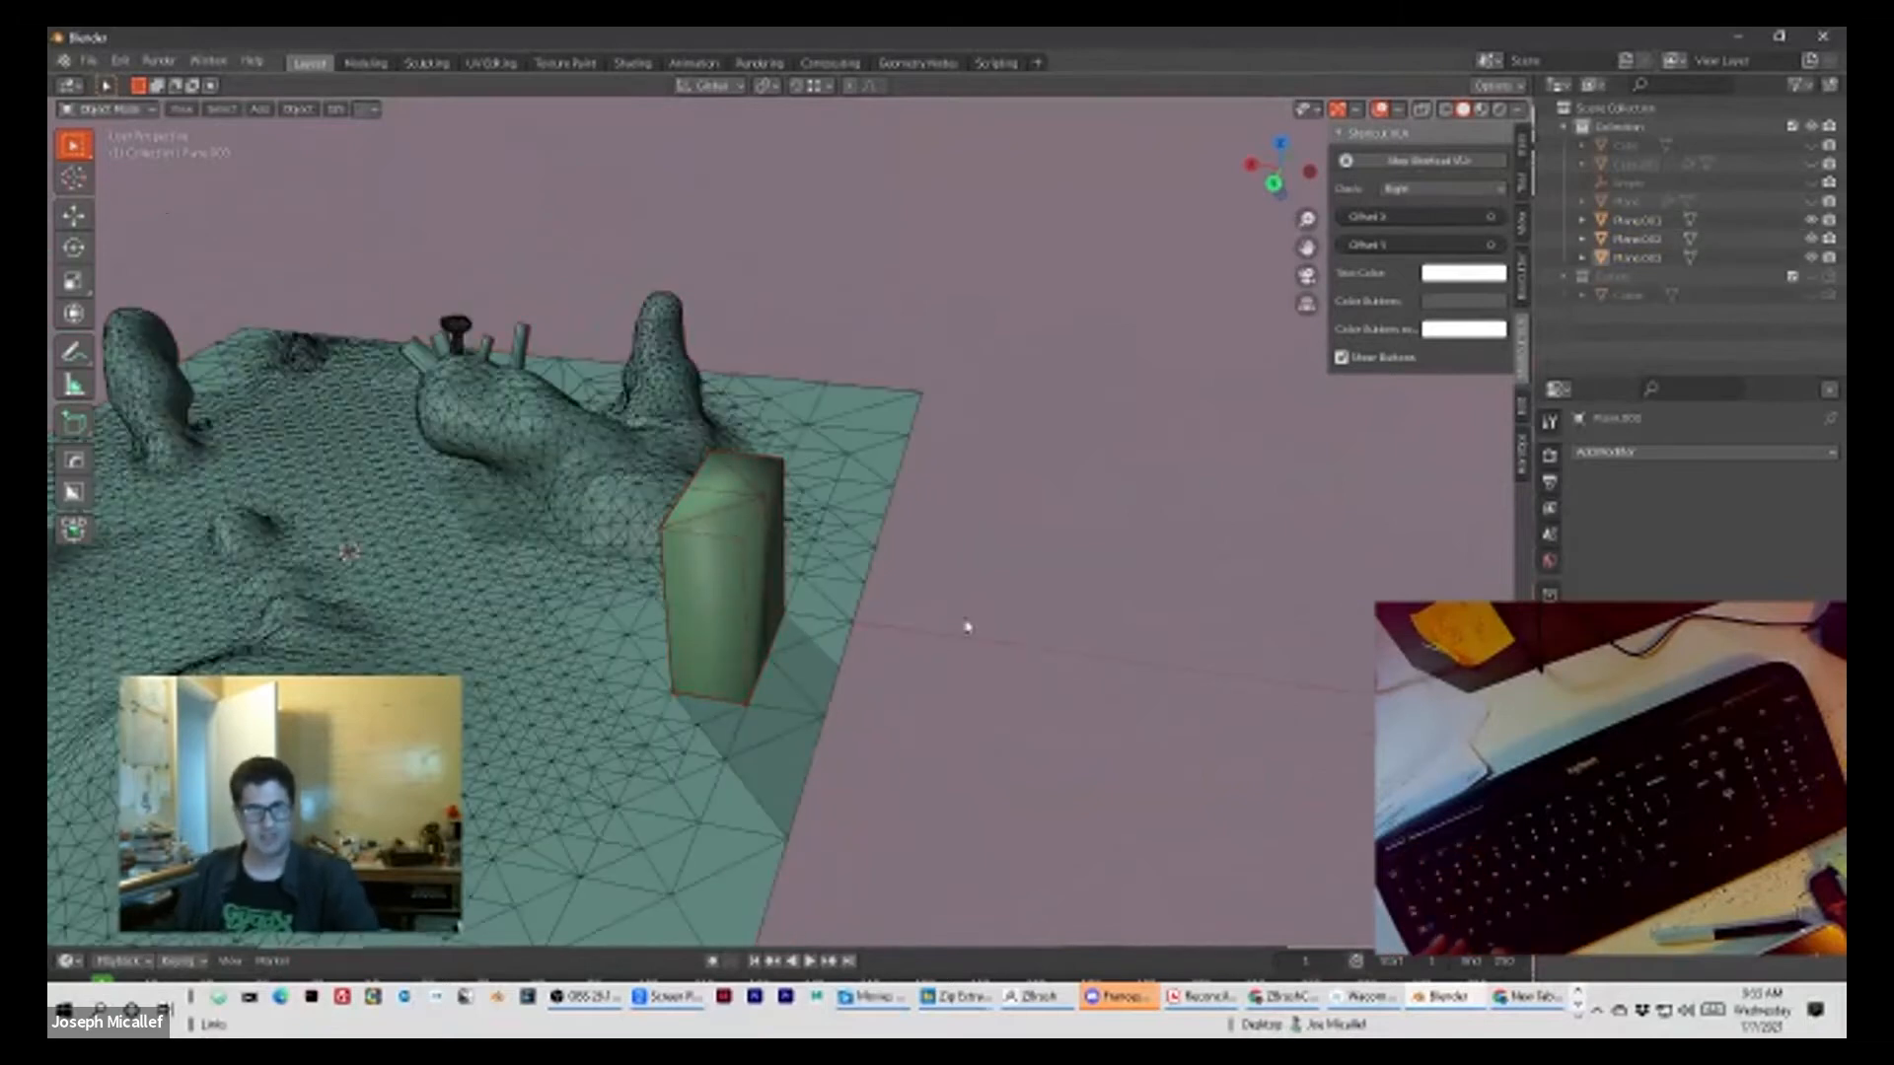
click(681, 583)
middle_drag(701, 575, 778, 572)
key(Tab)
scroll(774, 575, up, 4)
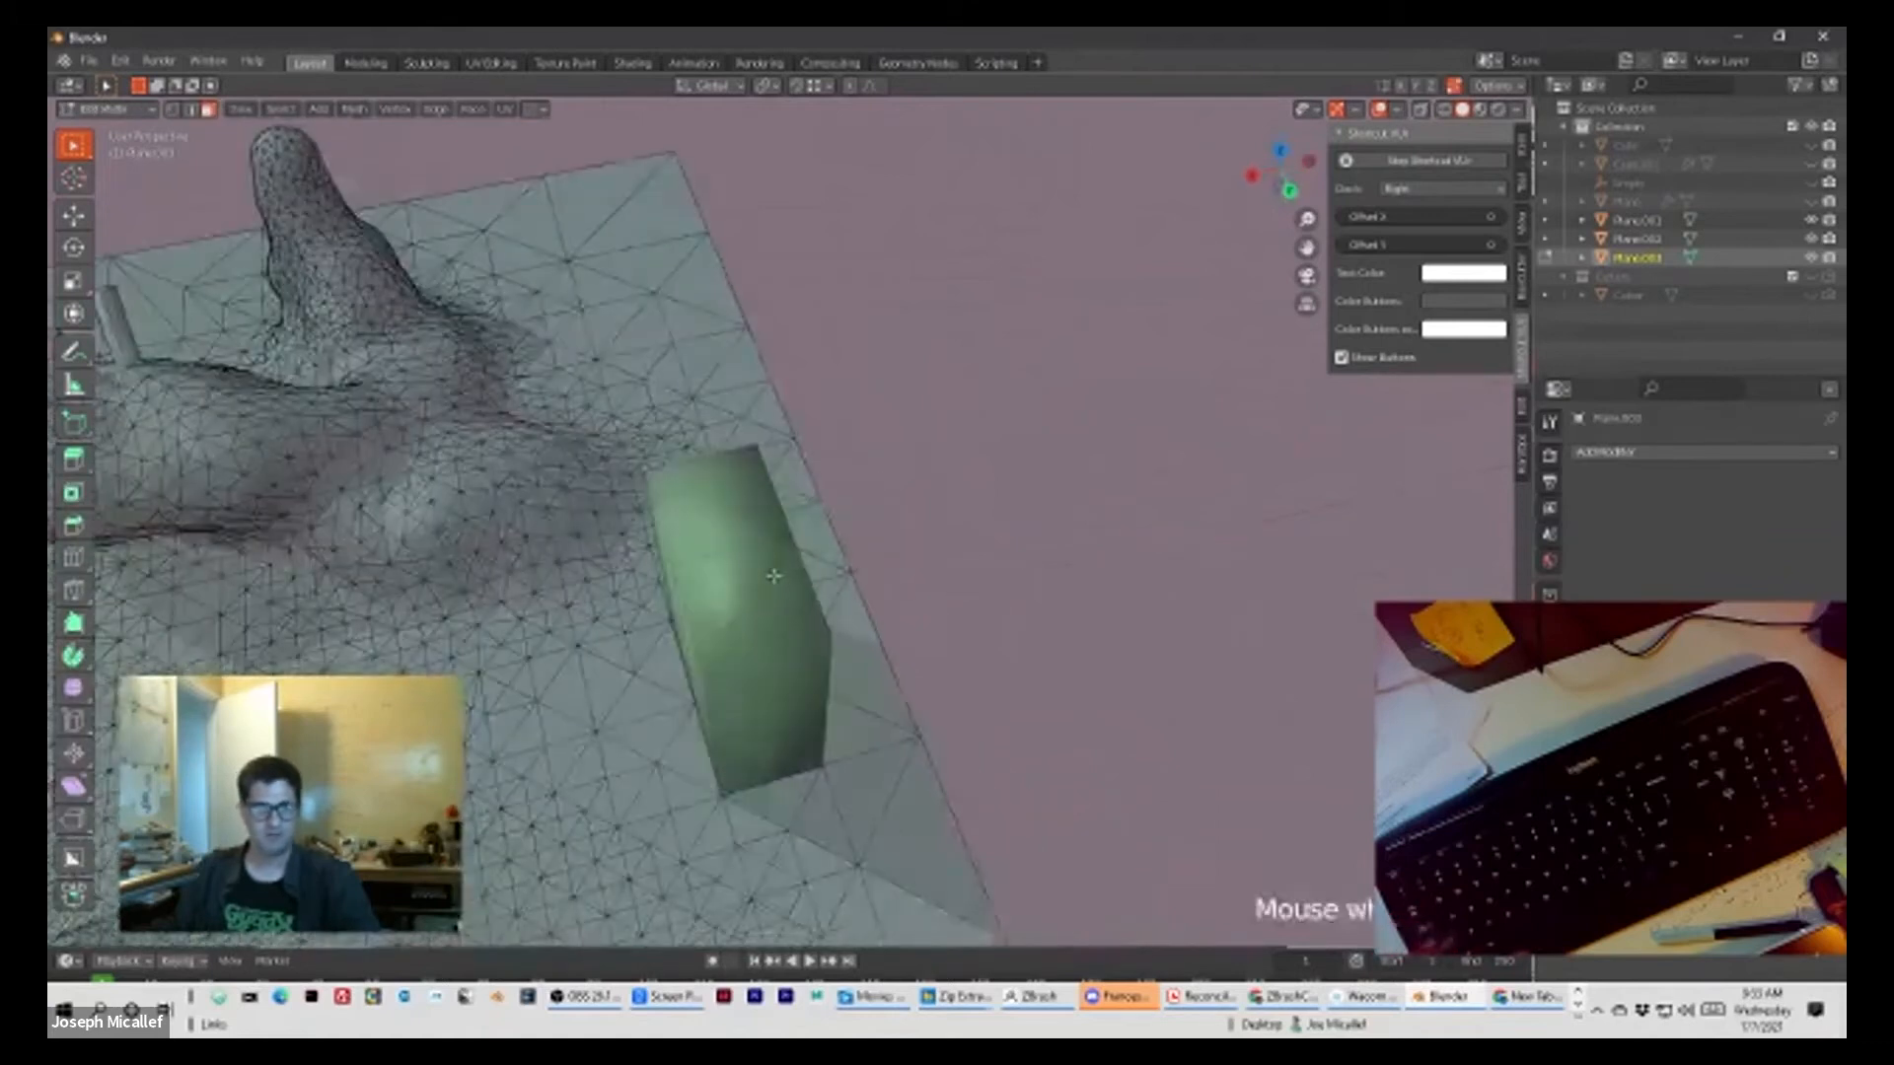
Step: Dissolve the diagonal edges across the top of the block
click(732, 633)
key(x)
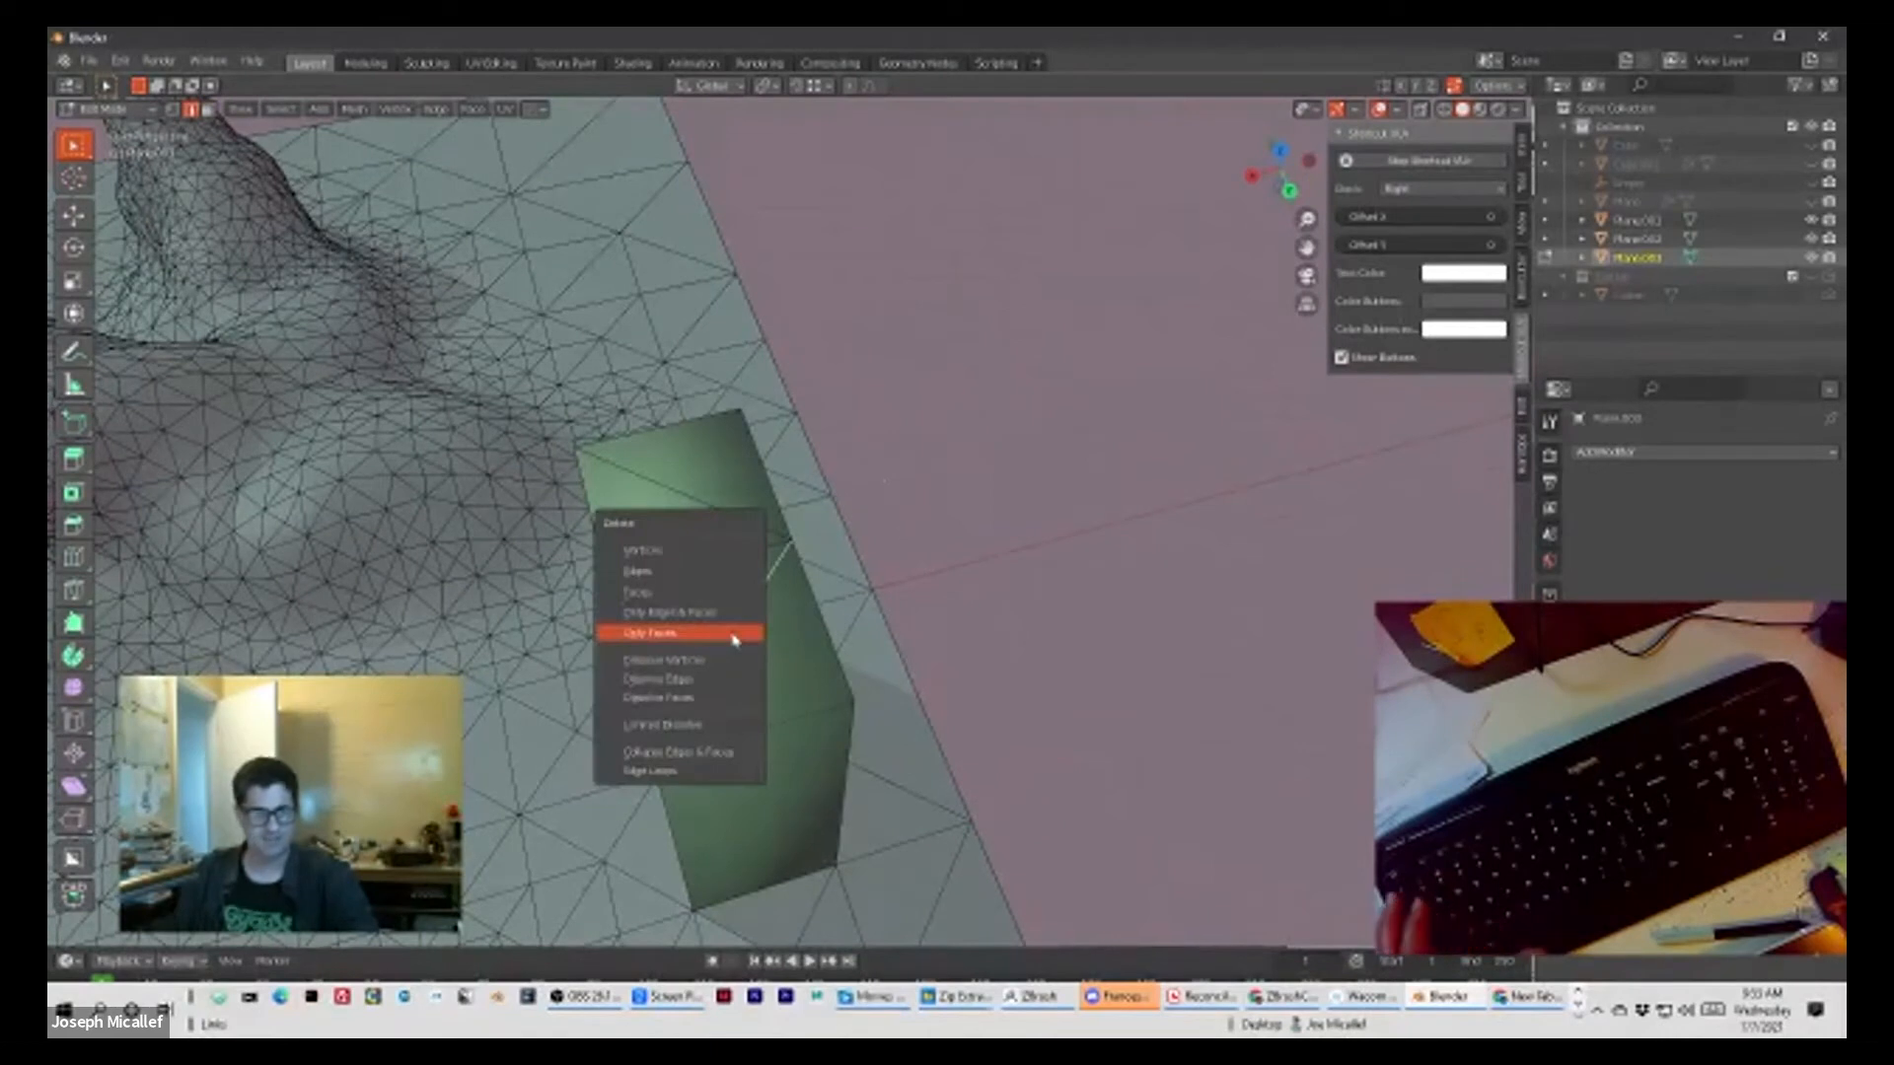
click(709, 678)
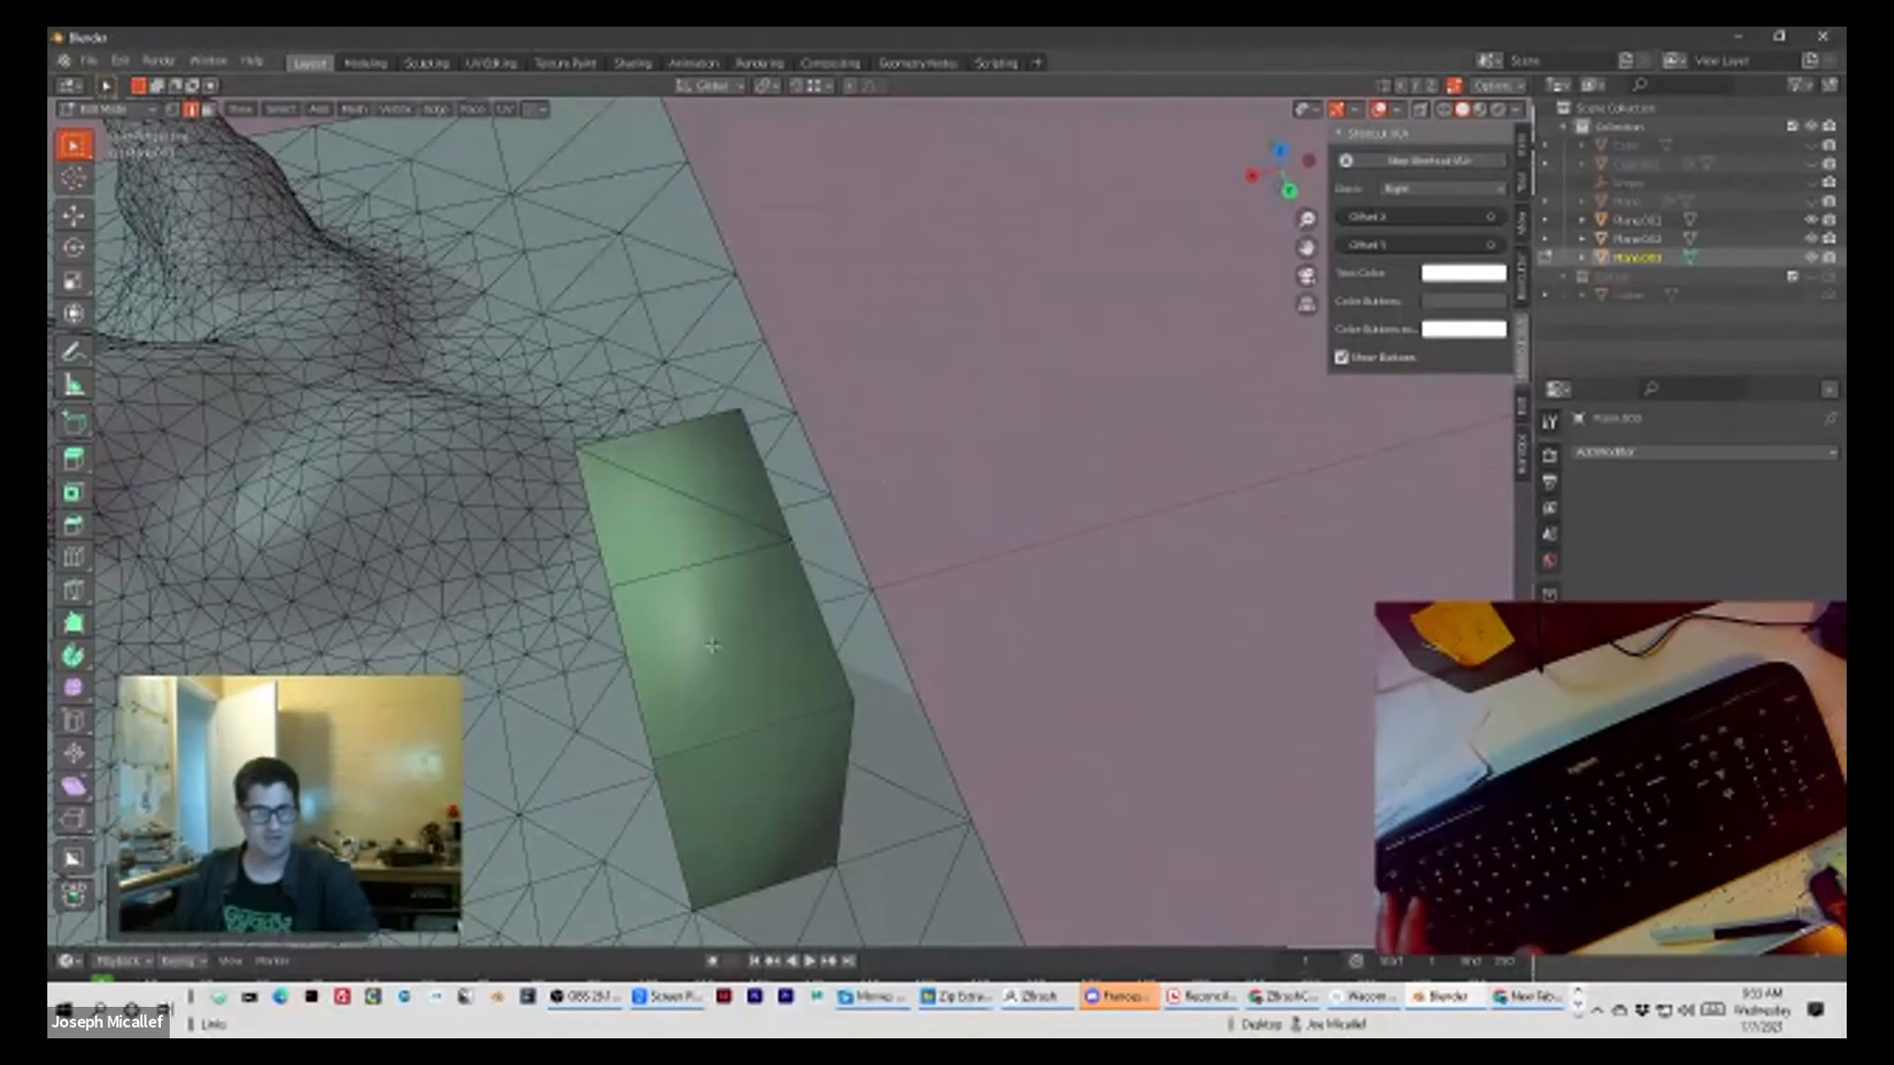
click(701, 502)
key(x)
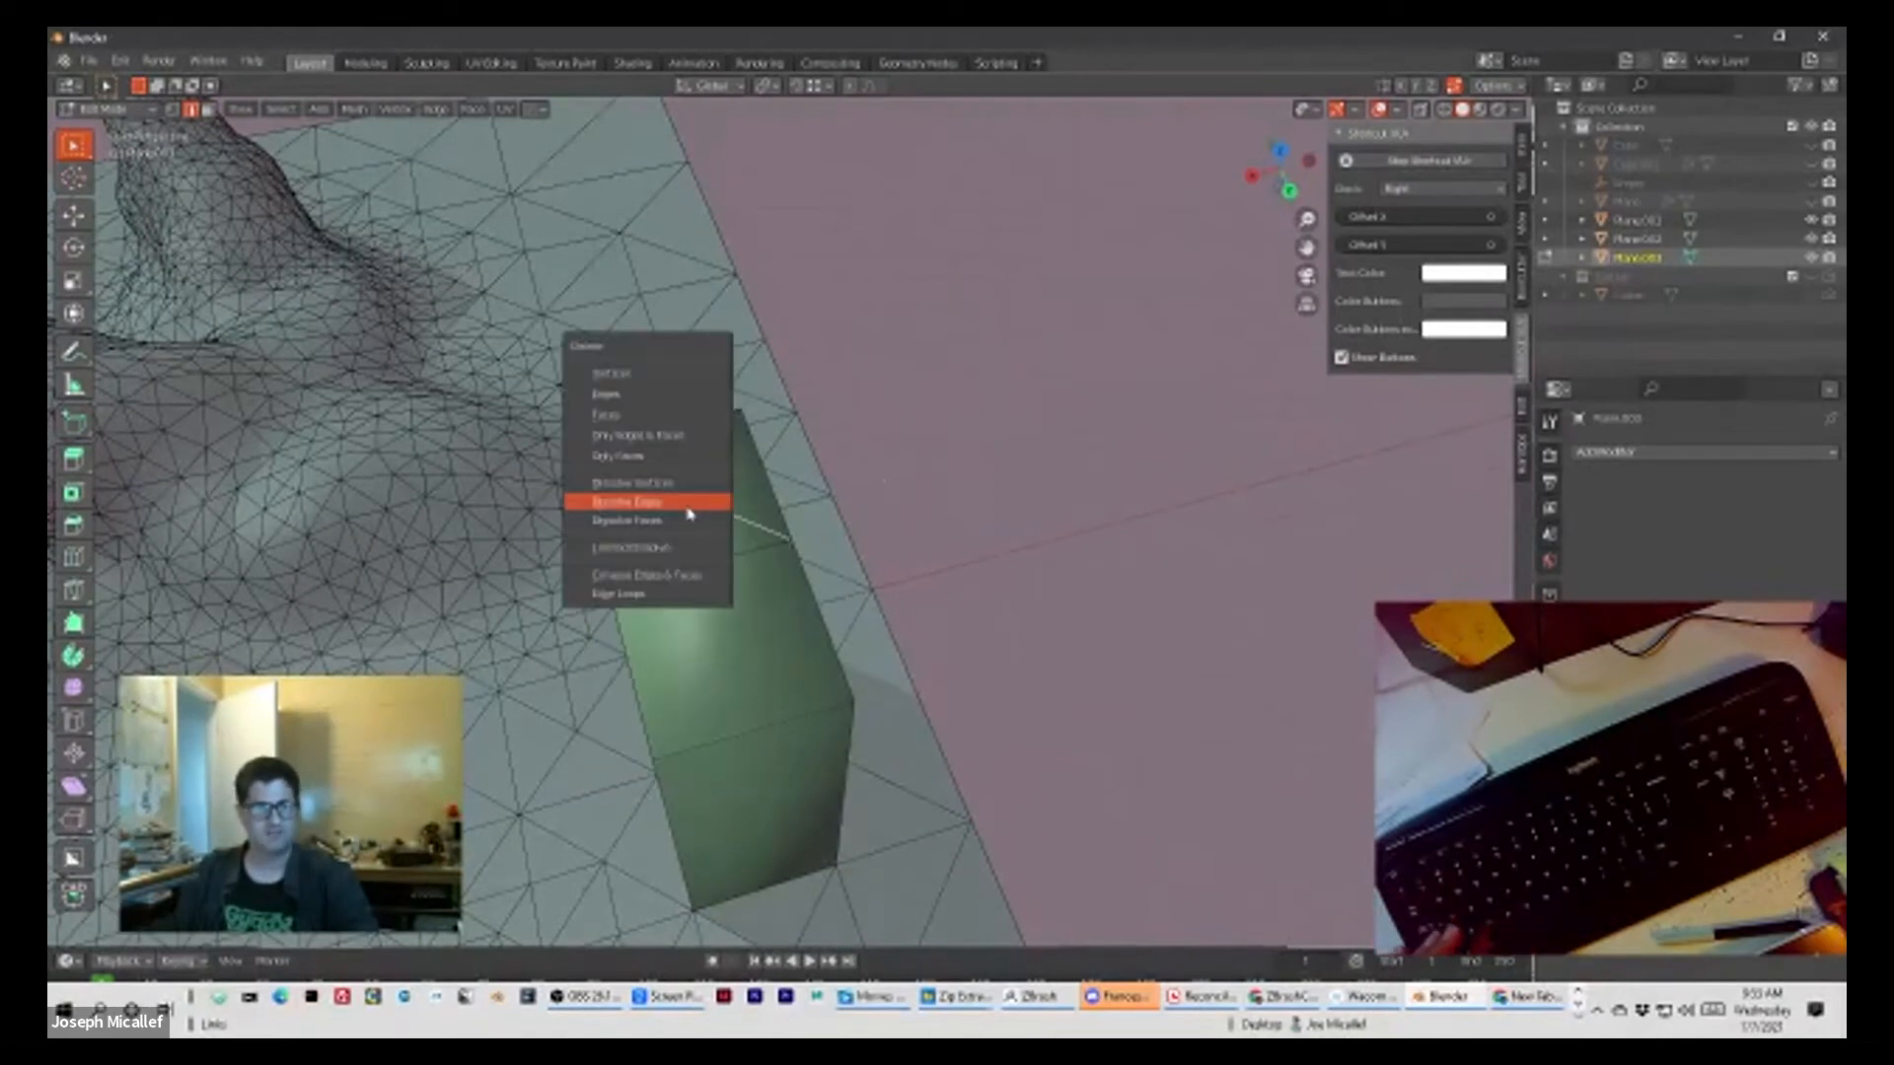
click(689, 510)
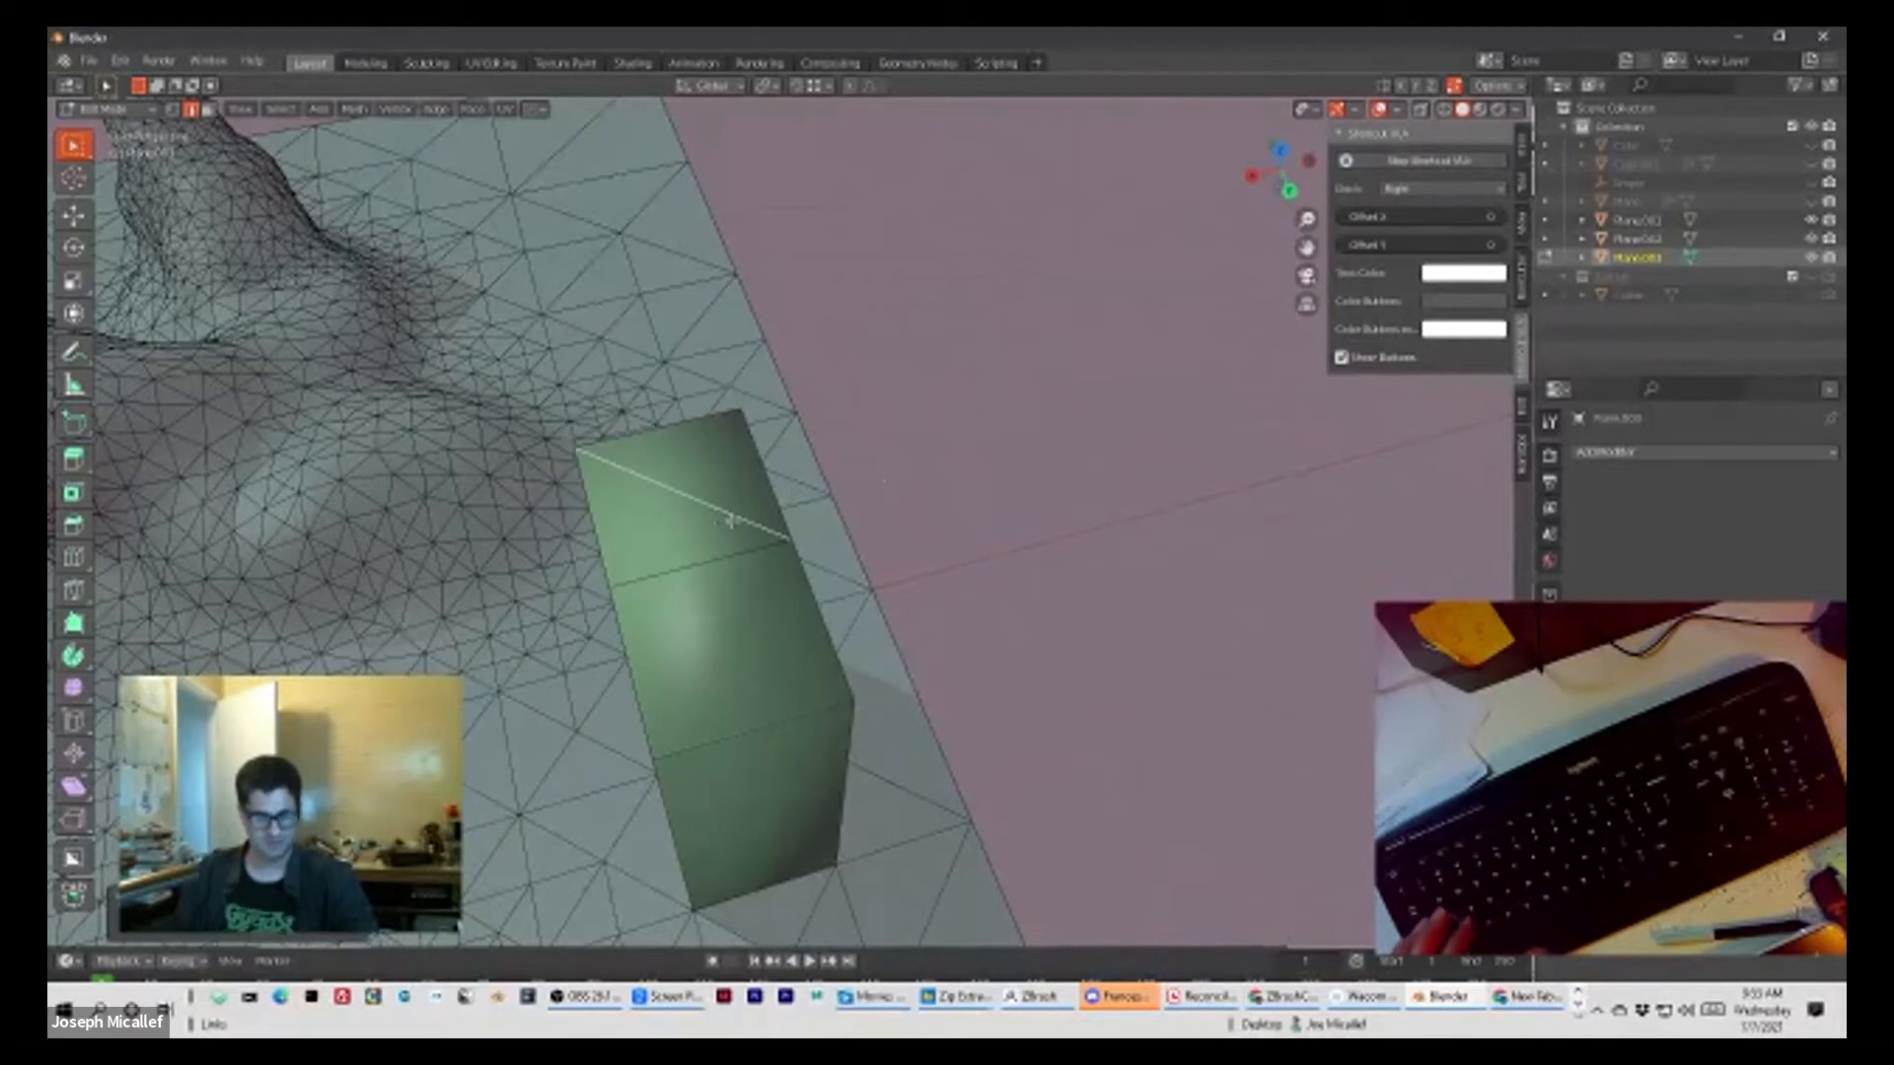
key(x)
click(689, 499)
middle_drag(719, 524, 769, 475)
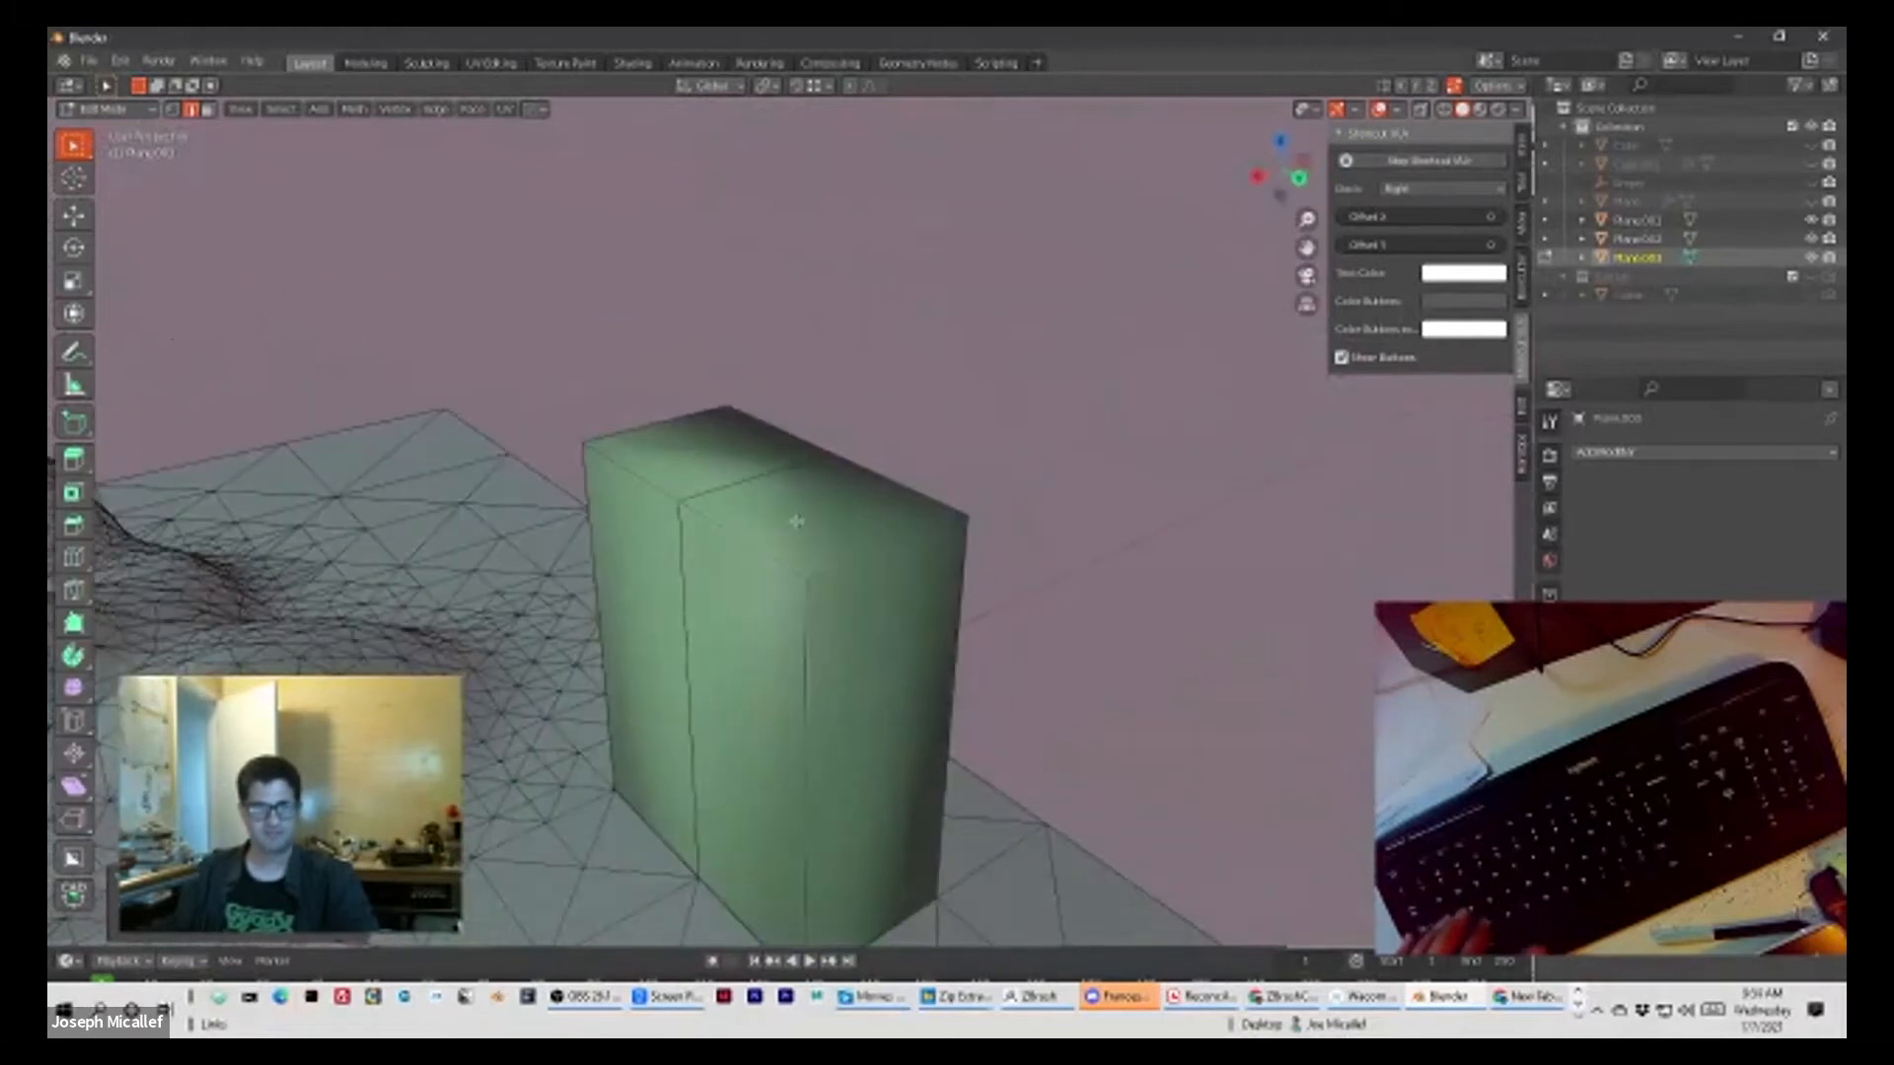
Step: Return to Object Mode and reselect the block
key(Tab)
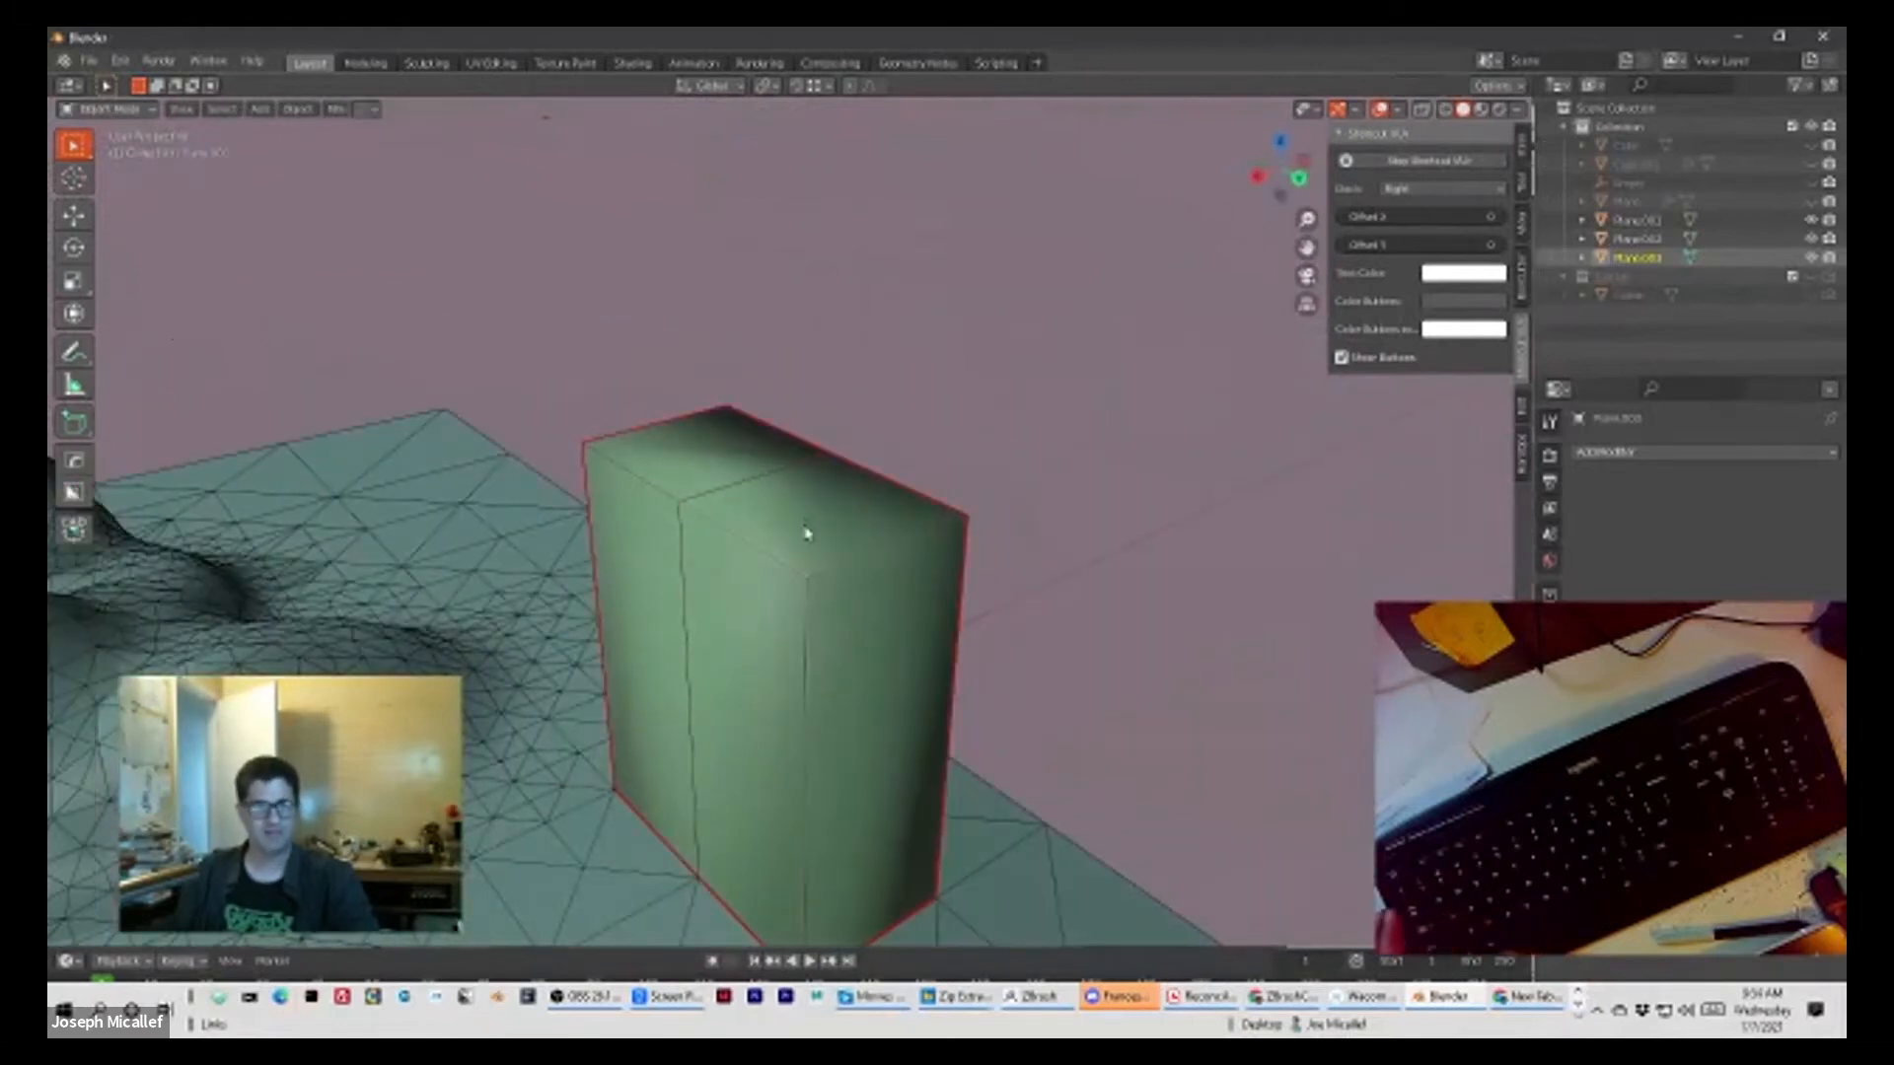
scroll(964, 507, down, 3)
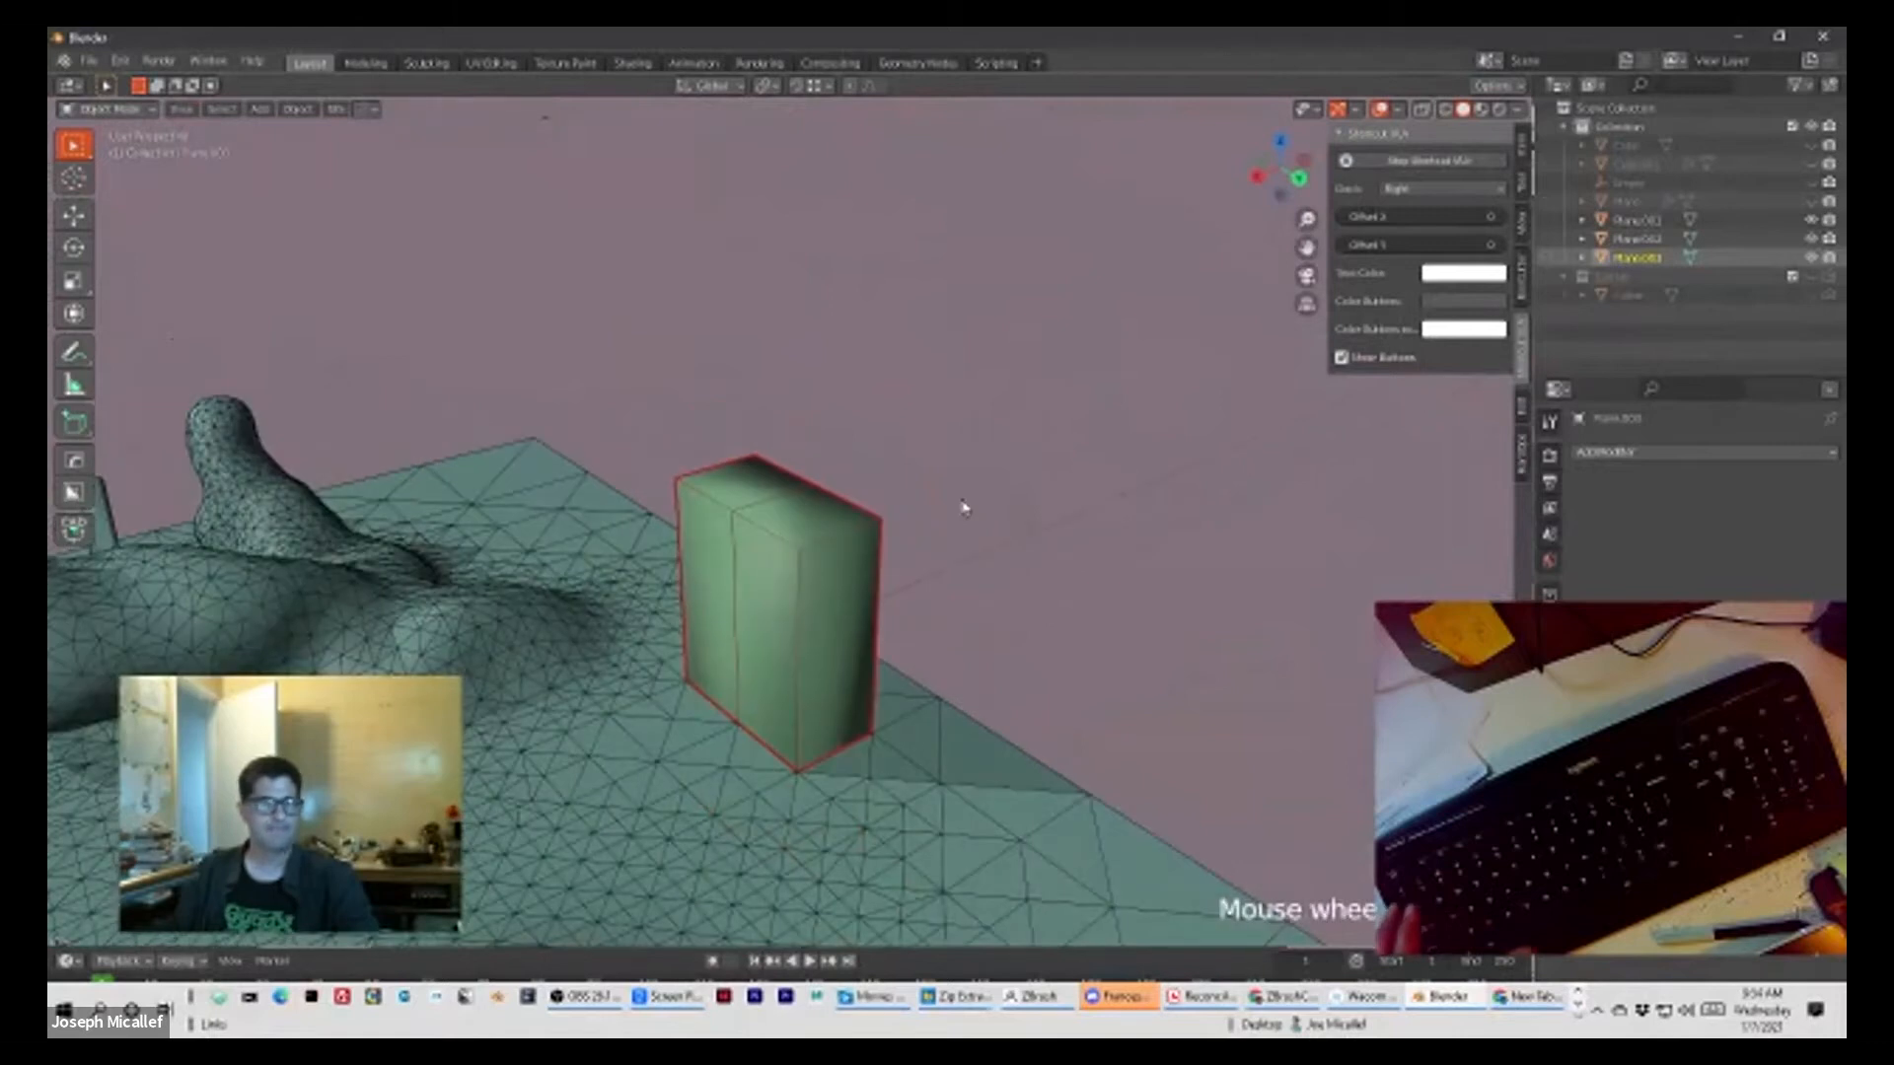
scroll(964, 508, down, 4)
middle_drag(961, 511, 737, 525)
scroll(742, 536, up, 4)
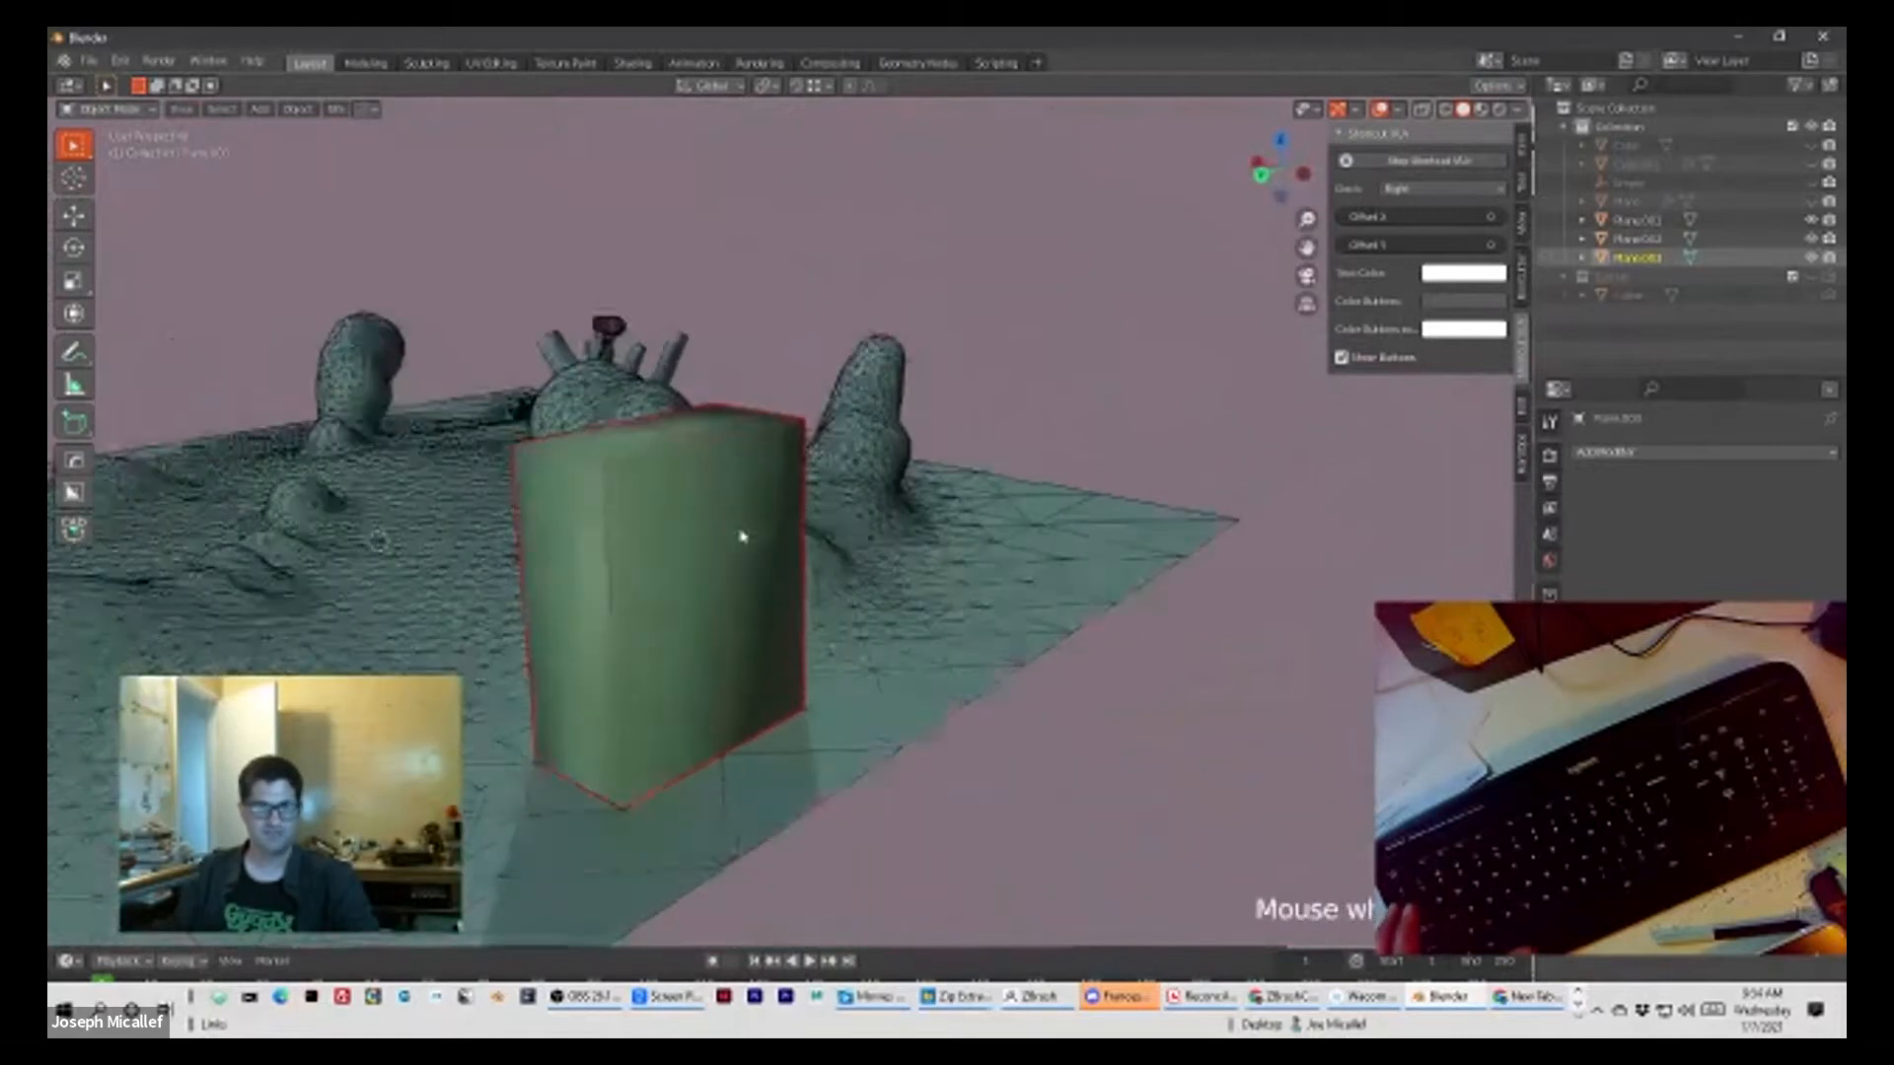
click(721, 547)
click(1065, 778)
click(664, 579)
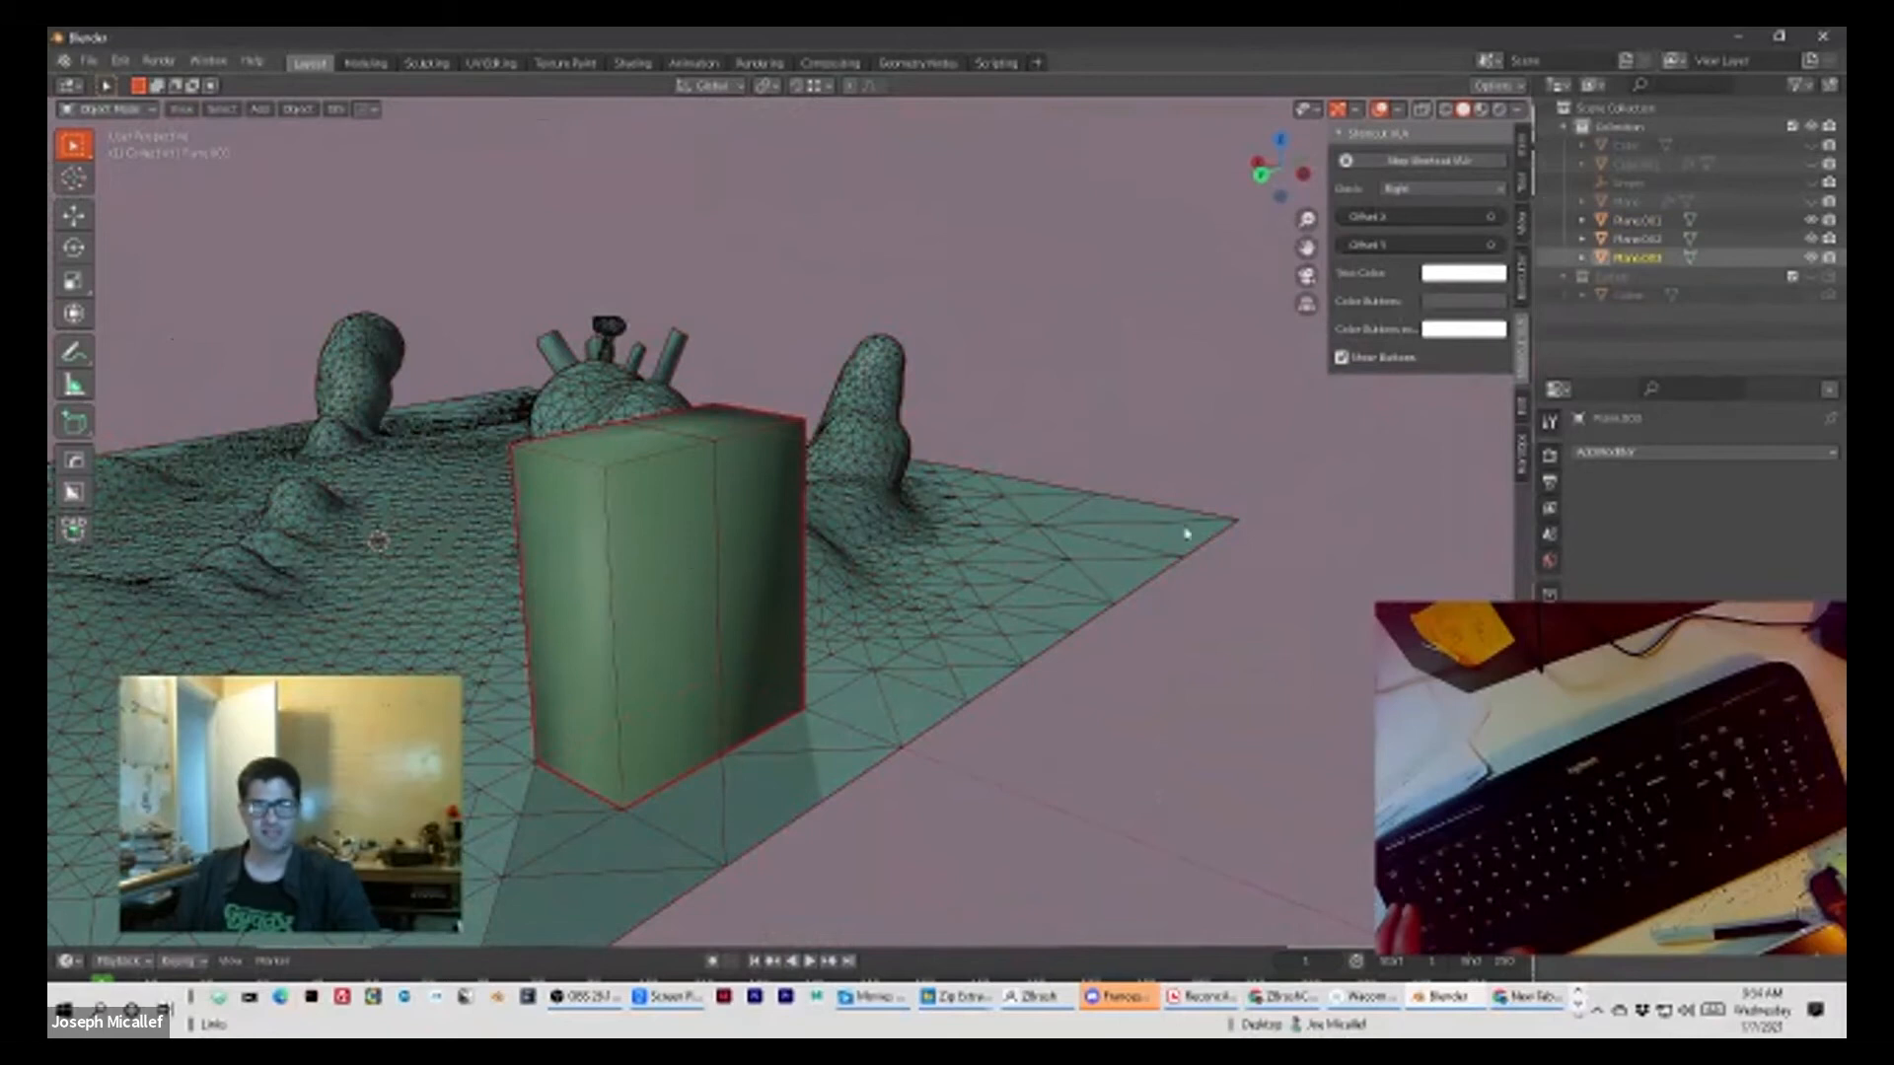
Step: Add a Wireframe modifier to the block and set its thickness to 0.021 m
click(1640, 454)
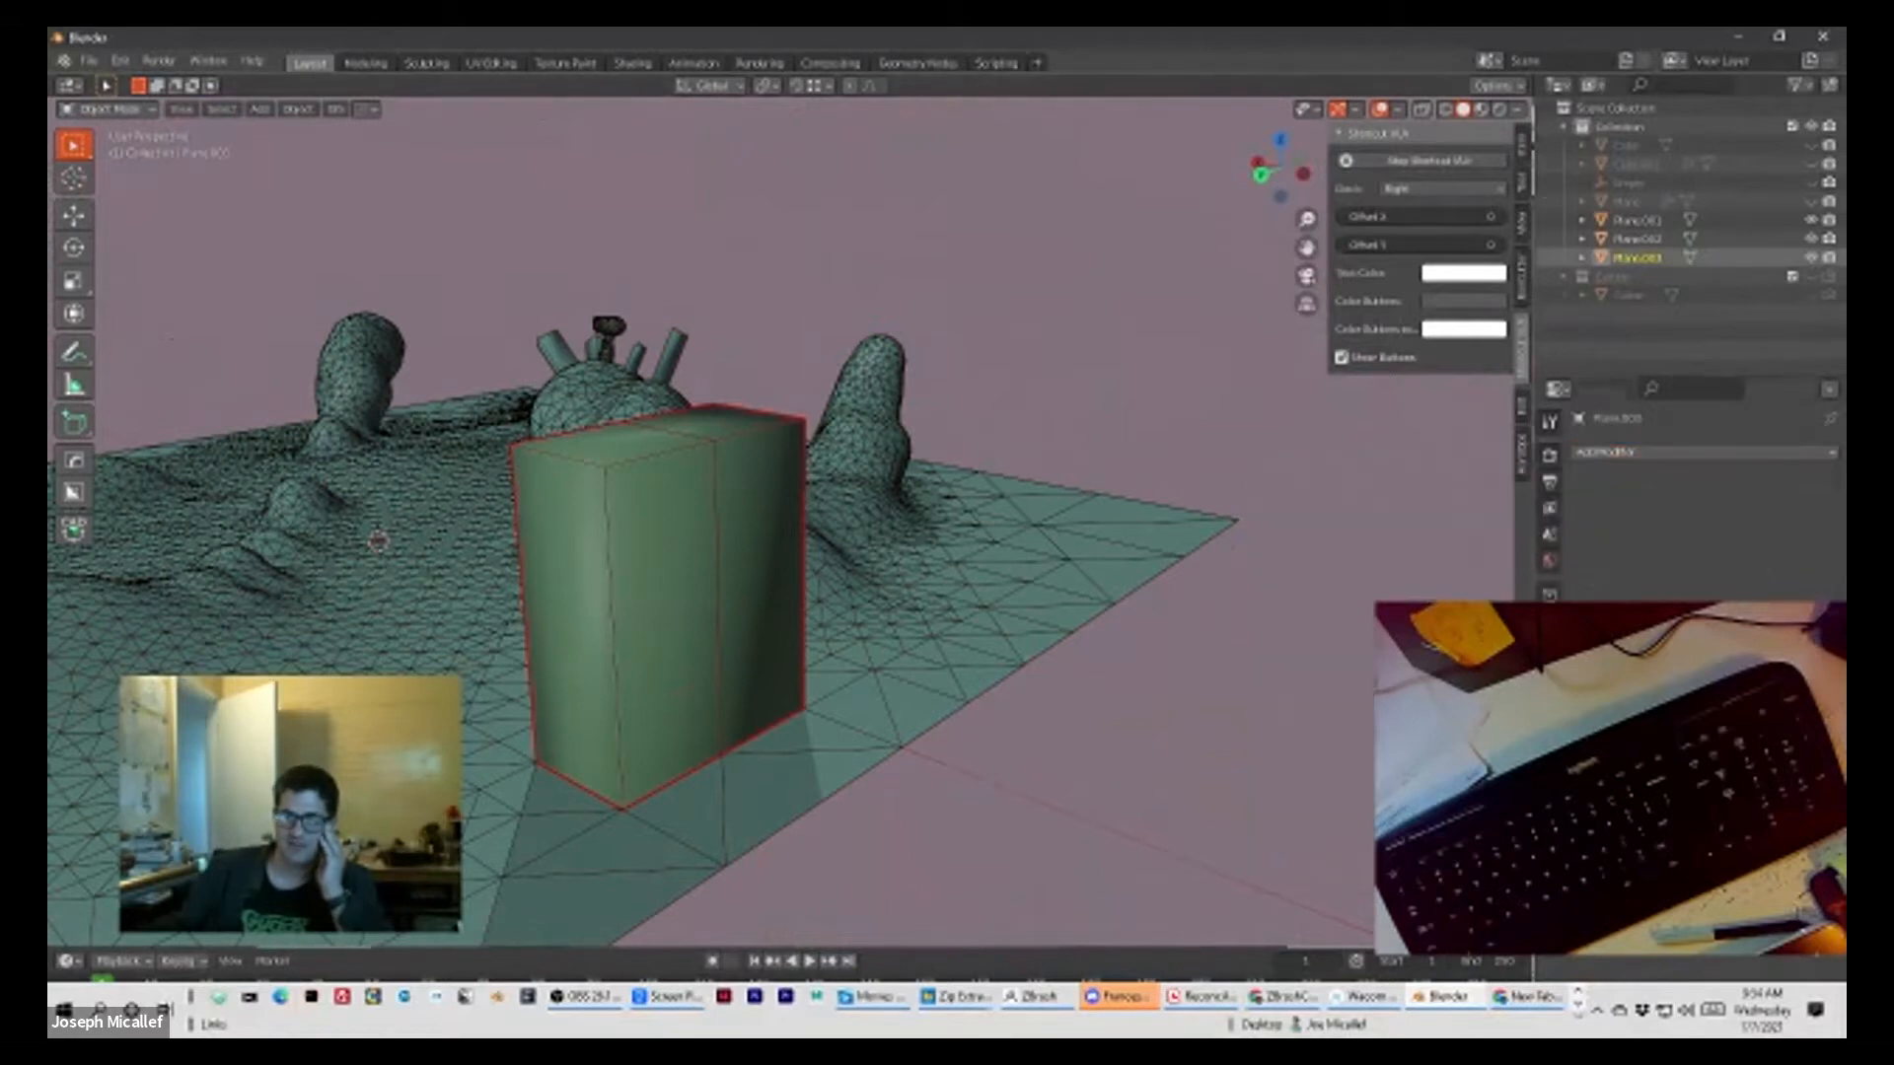
click(1626, 452)
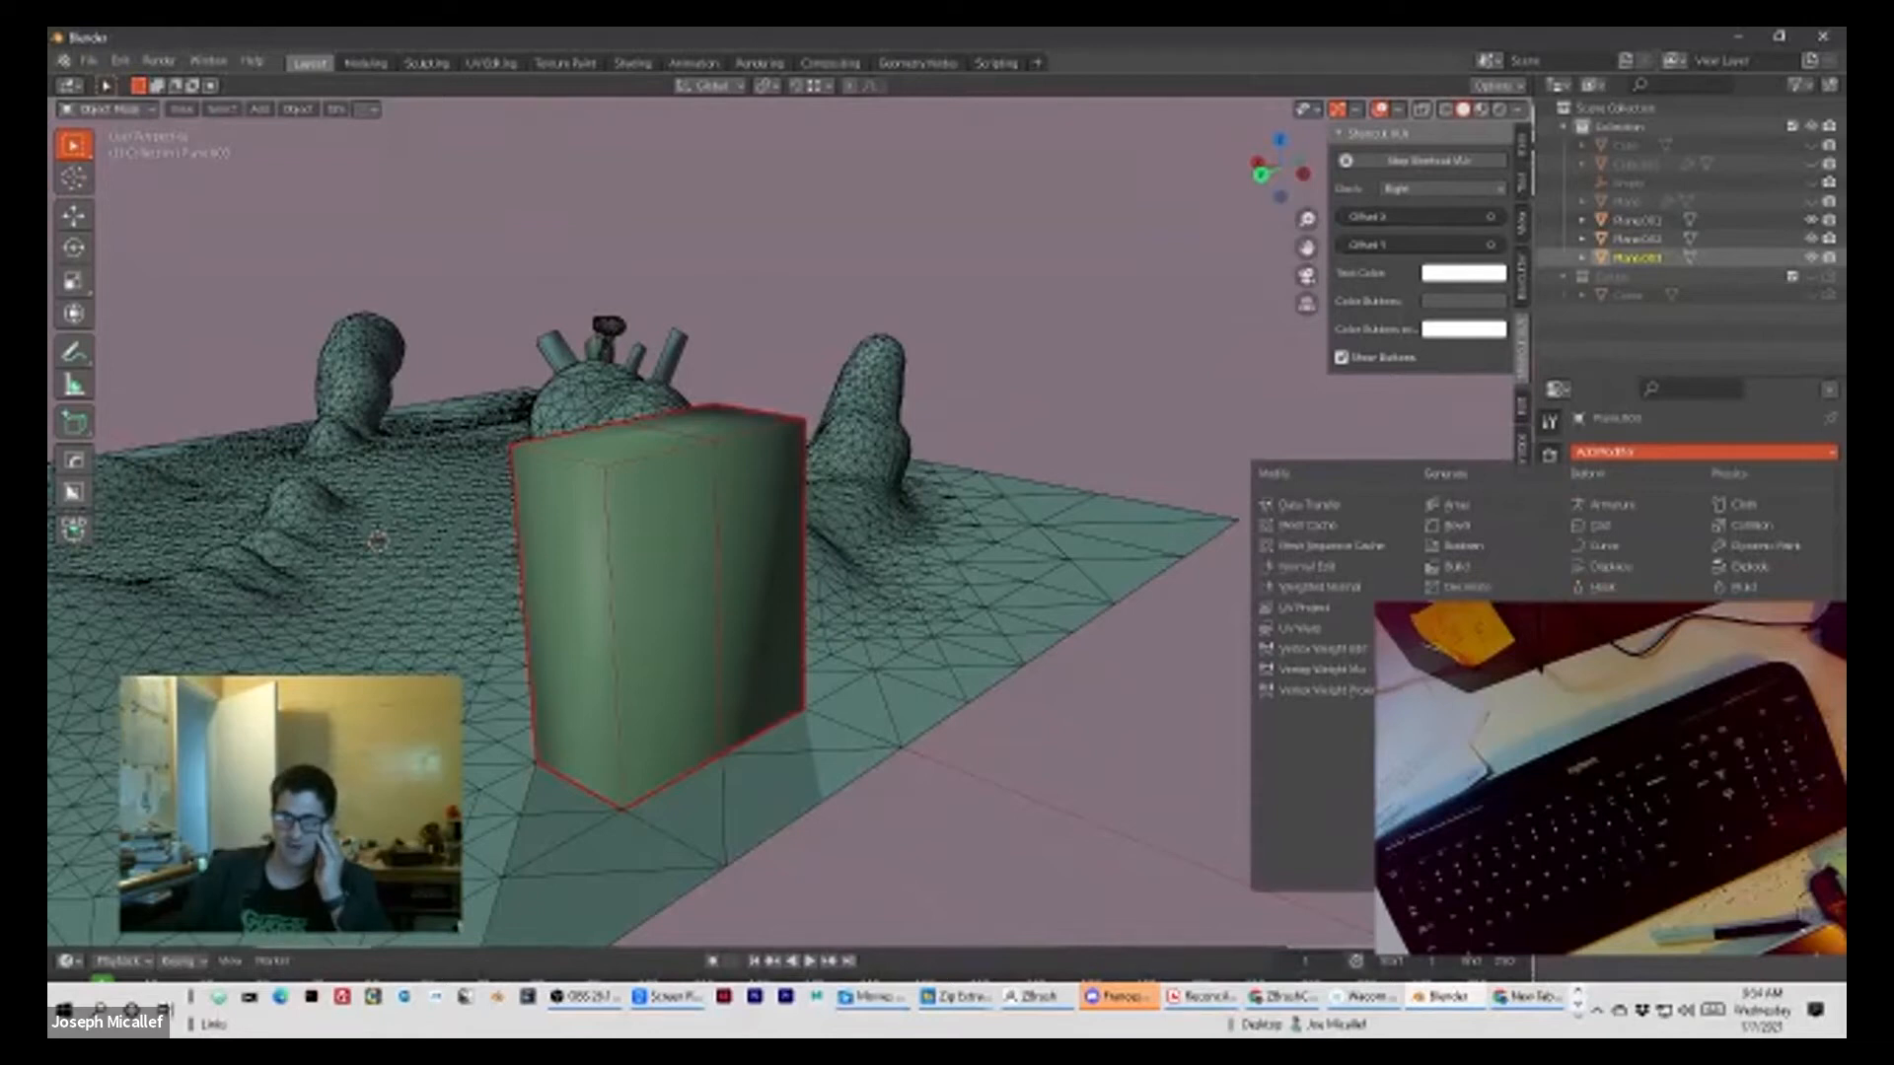
click(1460, 877)
middle_drag(995, 651, 1151, 635)
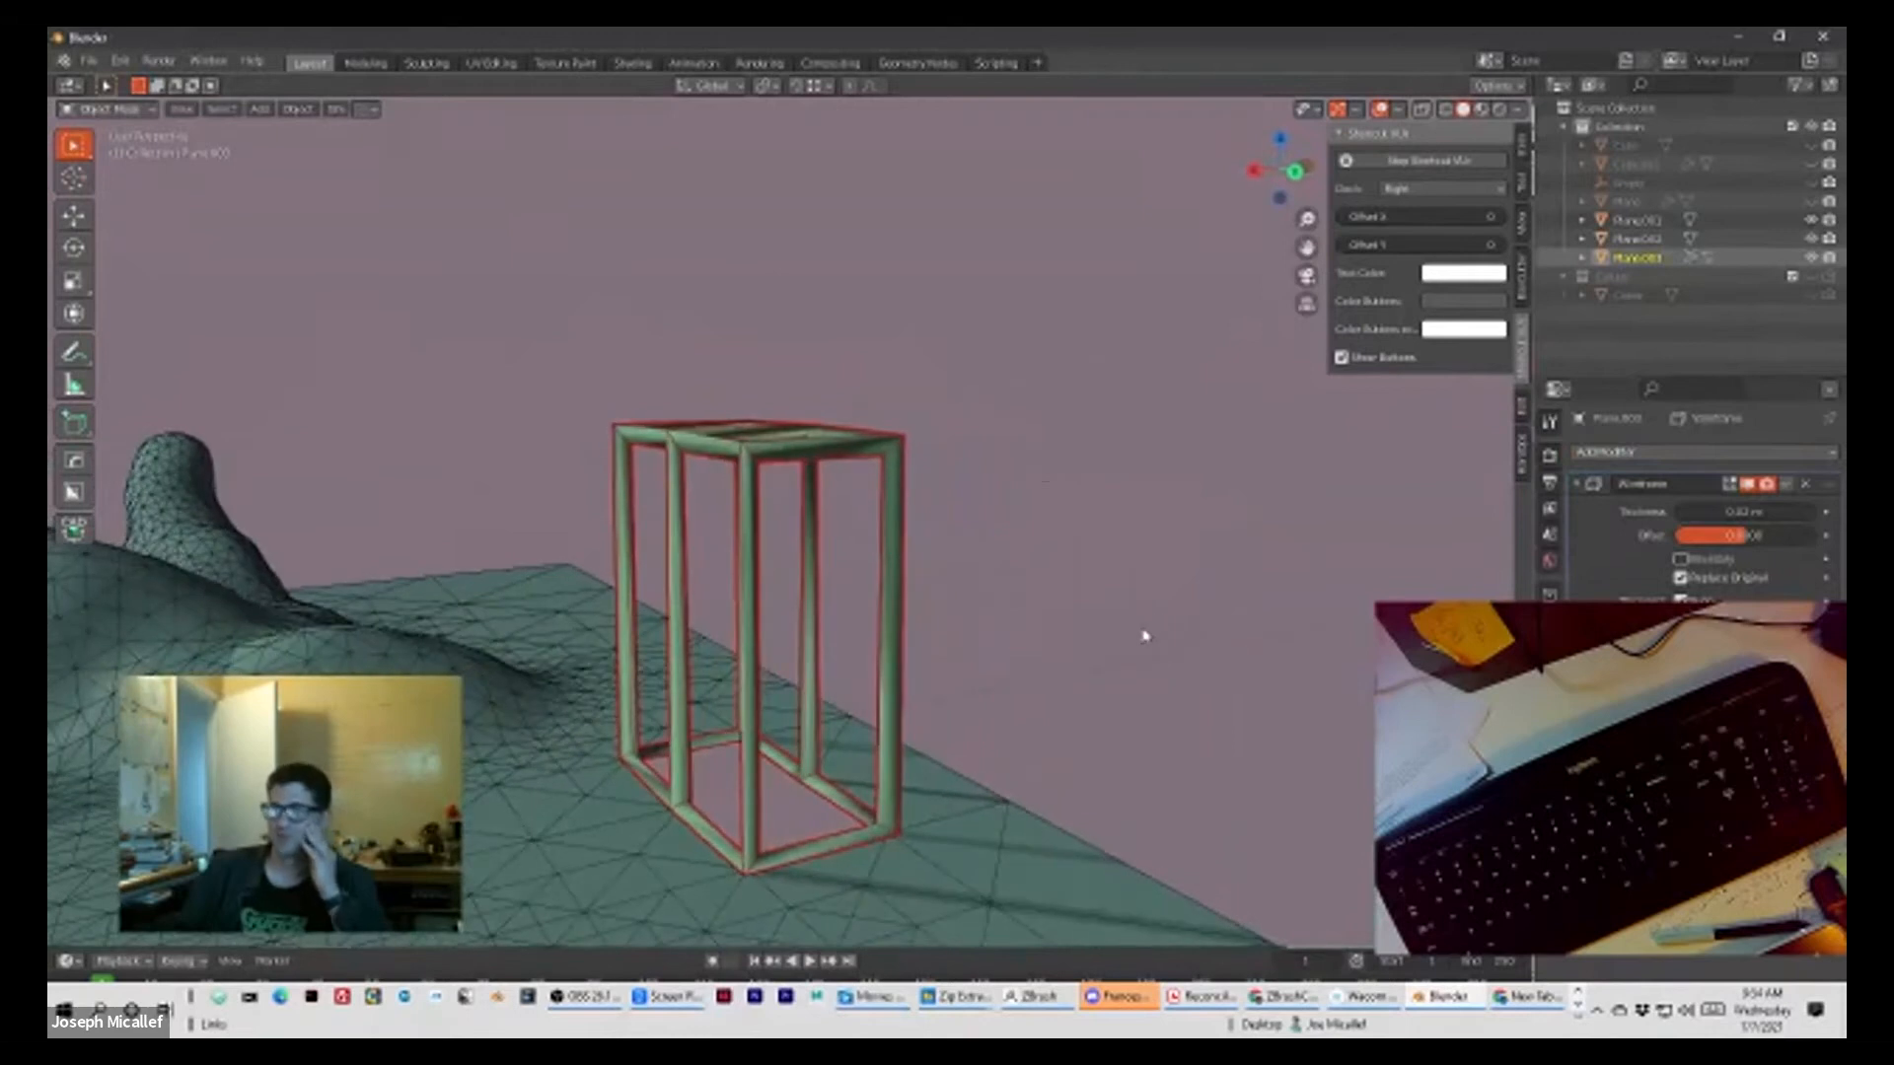
scroll(1103, 668, up, 2)
scroll(1104, 664, down, 5)
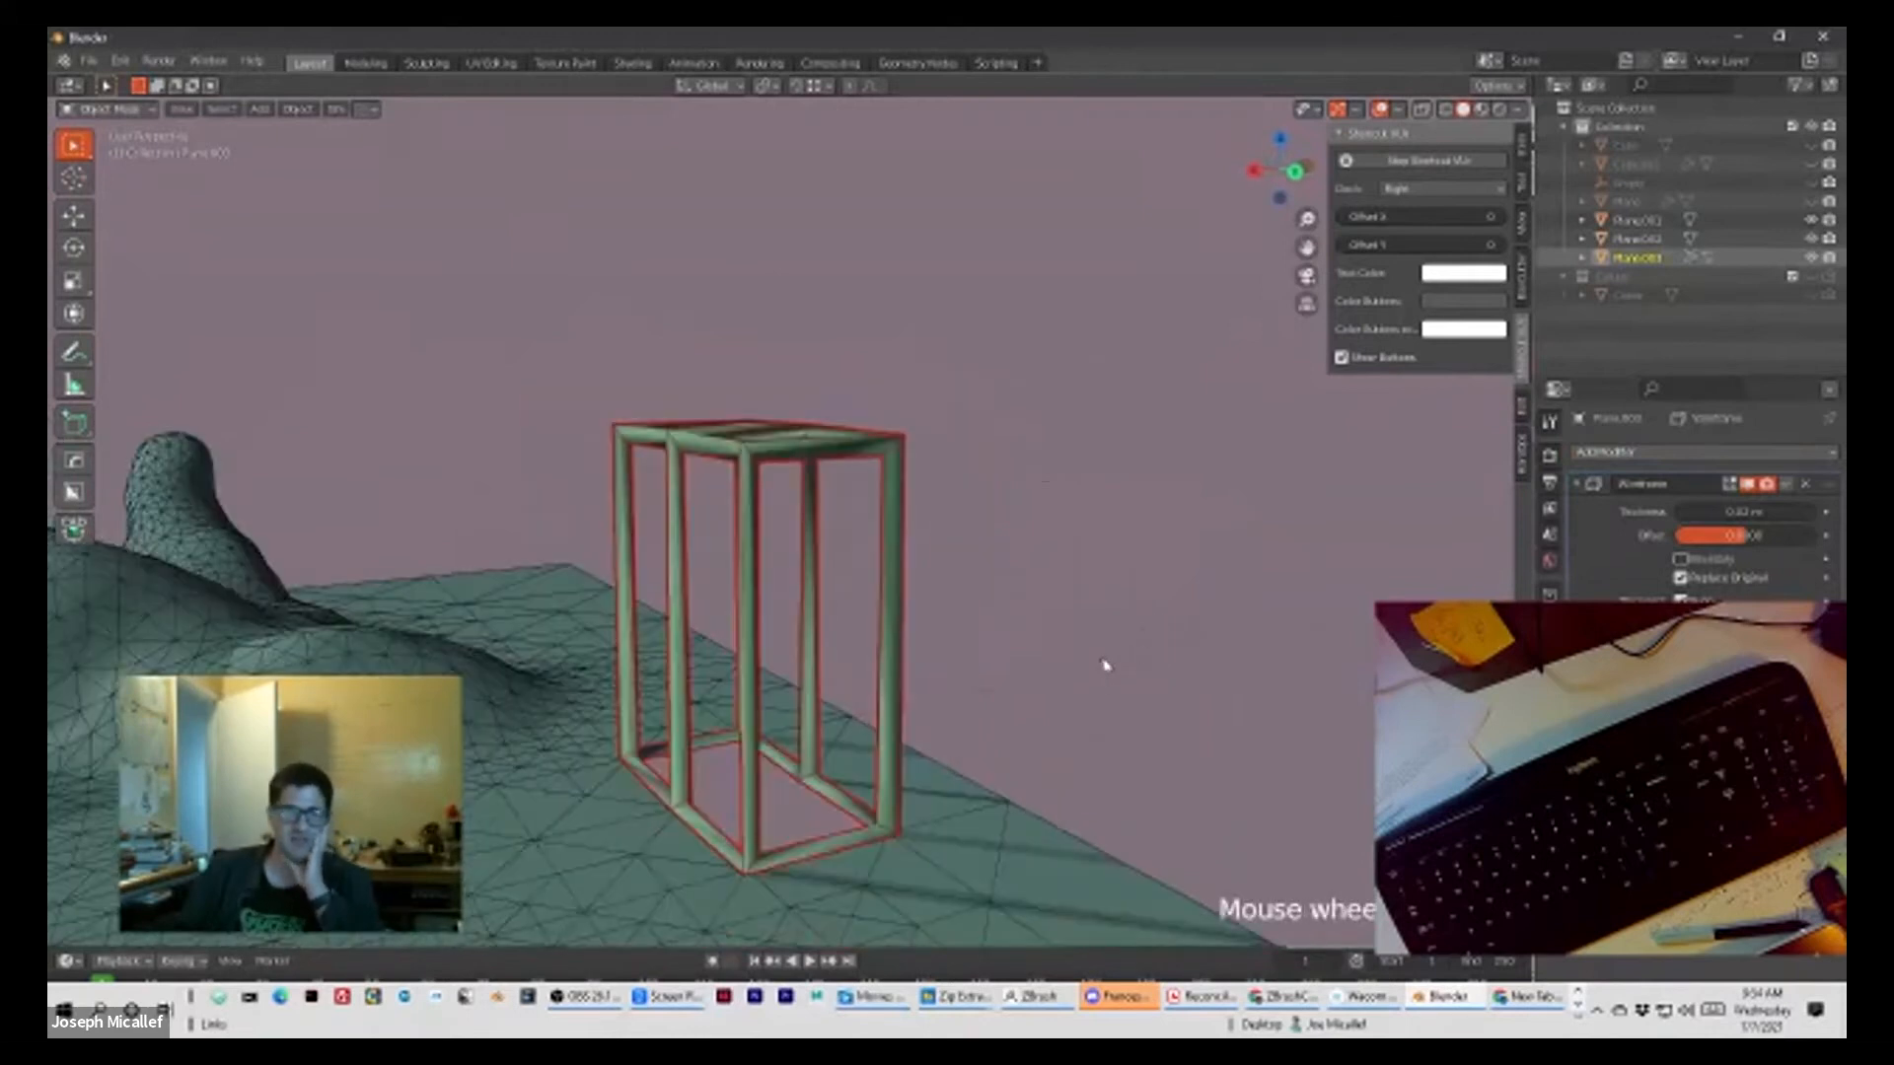
scroll(1105, 662, up, 3)
scroll(1108, 662, up, 1)
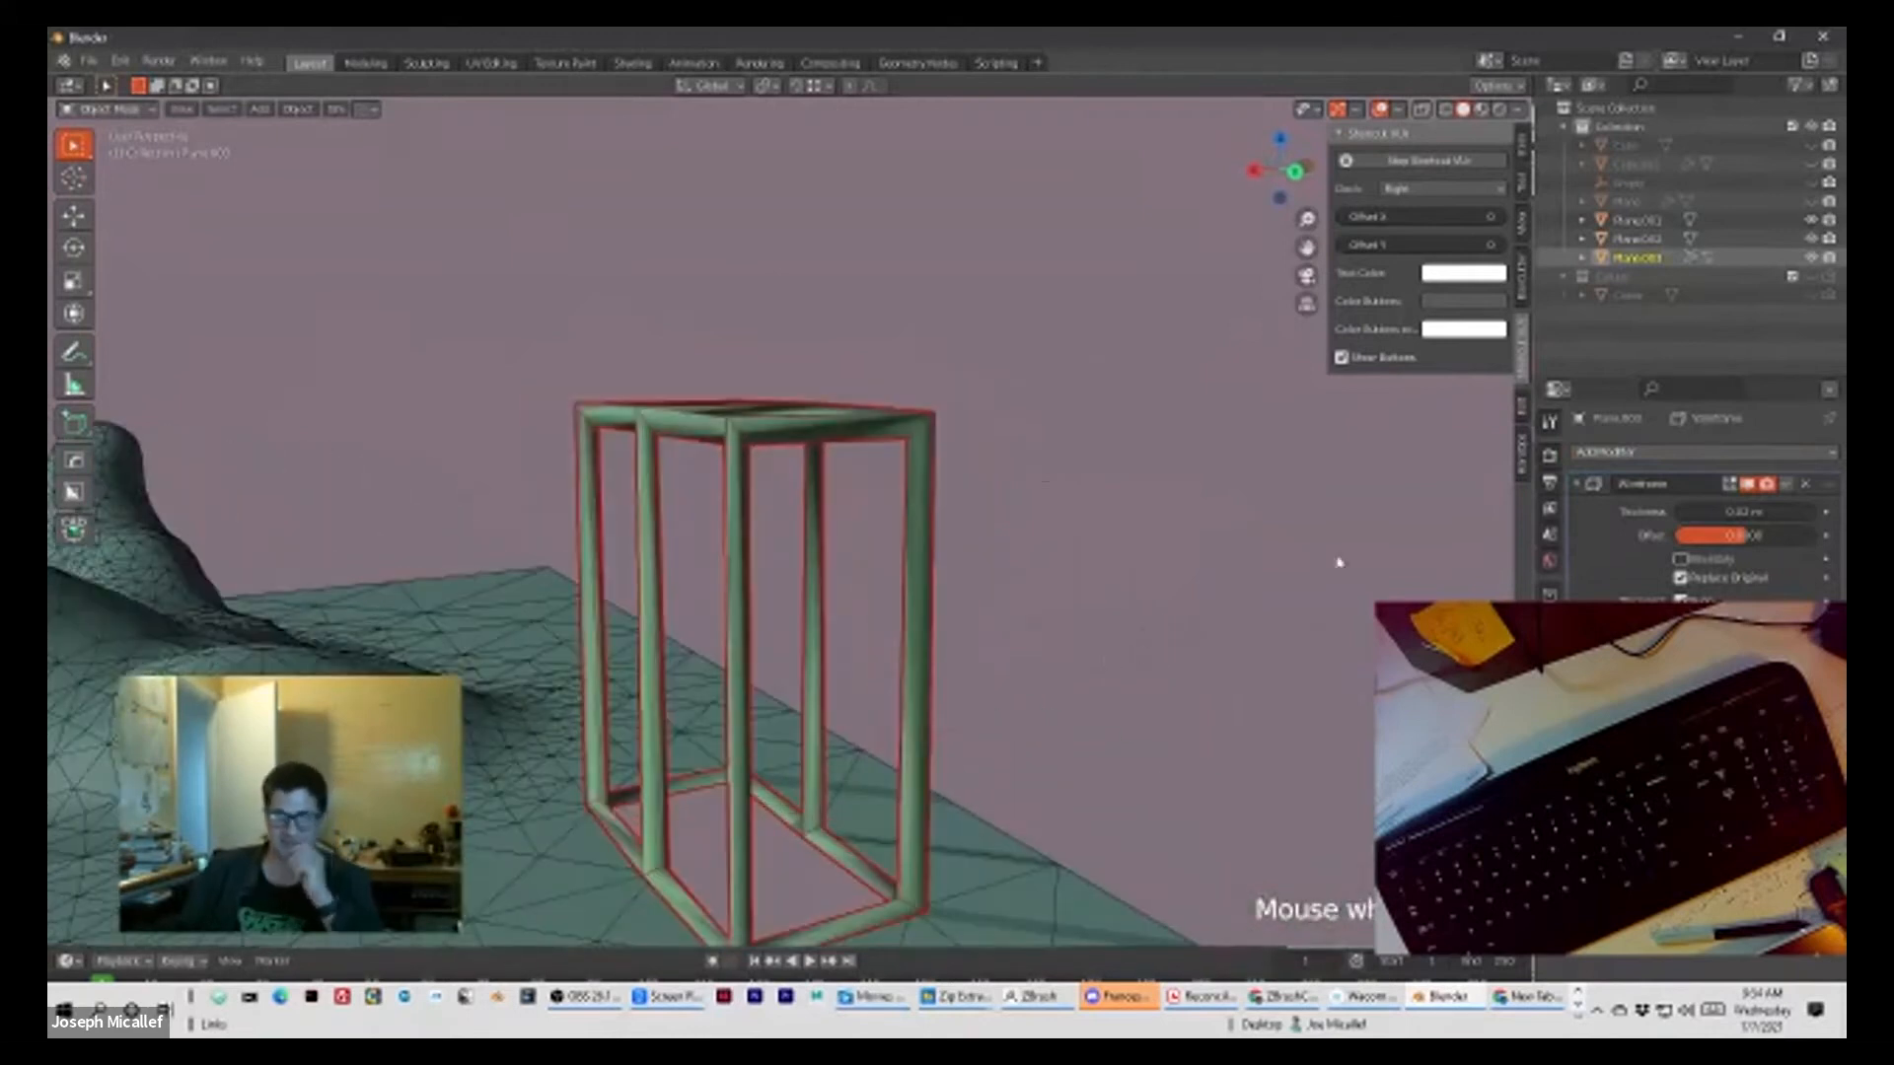
scroll(999, 650, down, 1)
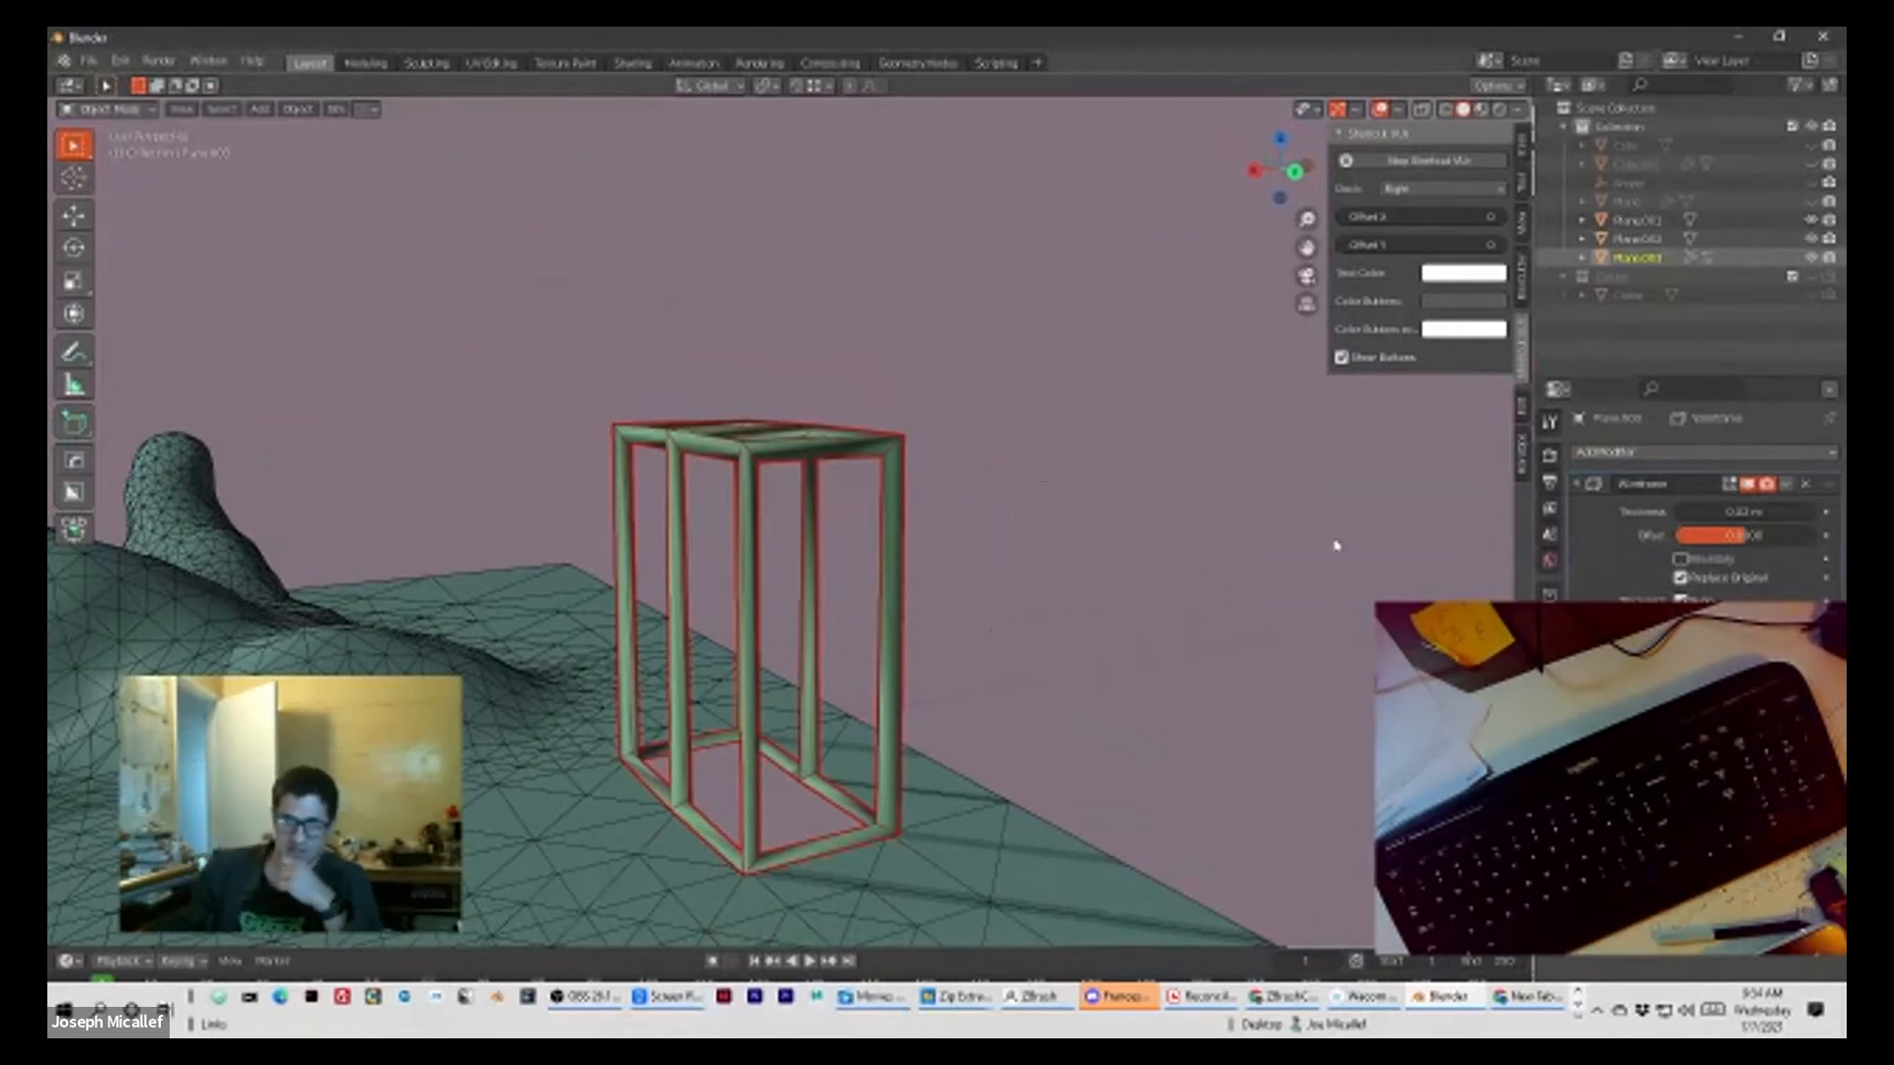
mouse_move(1702, 511)
mouse_down()
mouse_move(1766, 511)
mouse_move(1706, 511)
mouse_up()
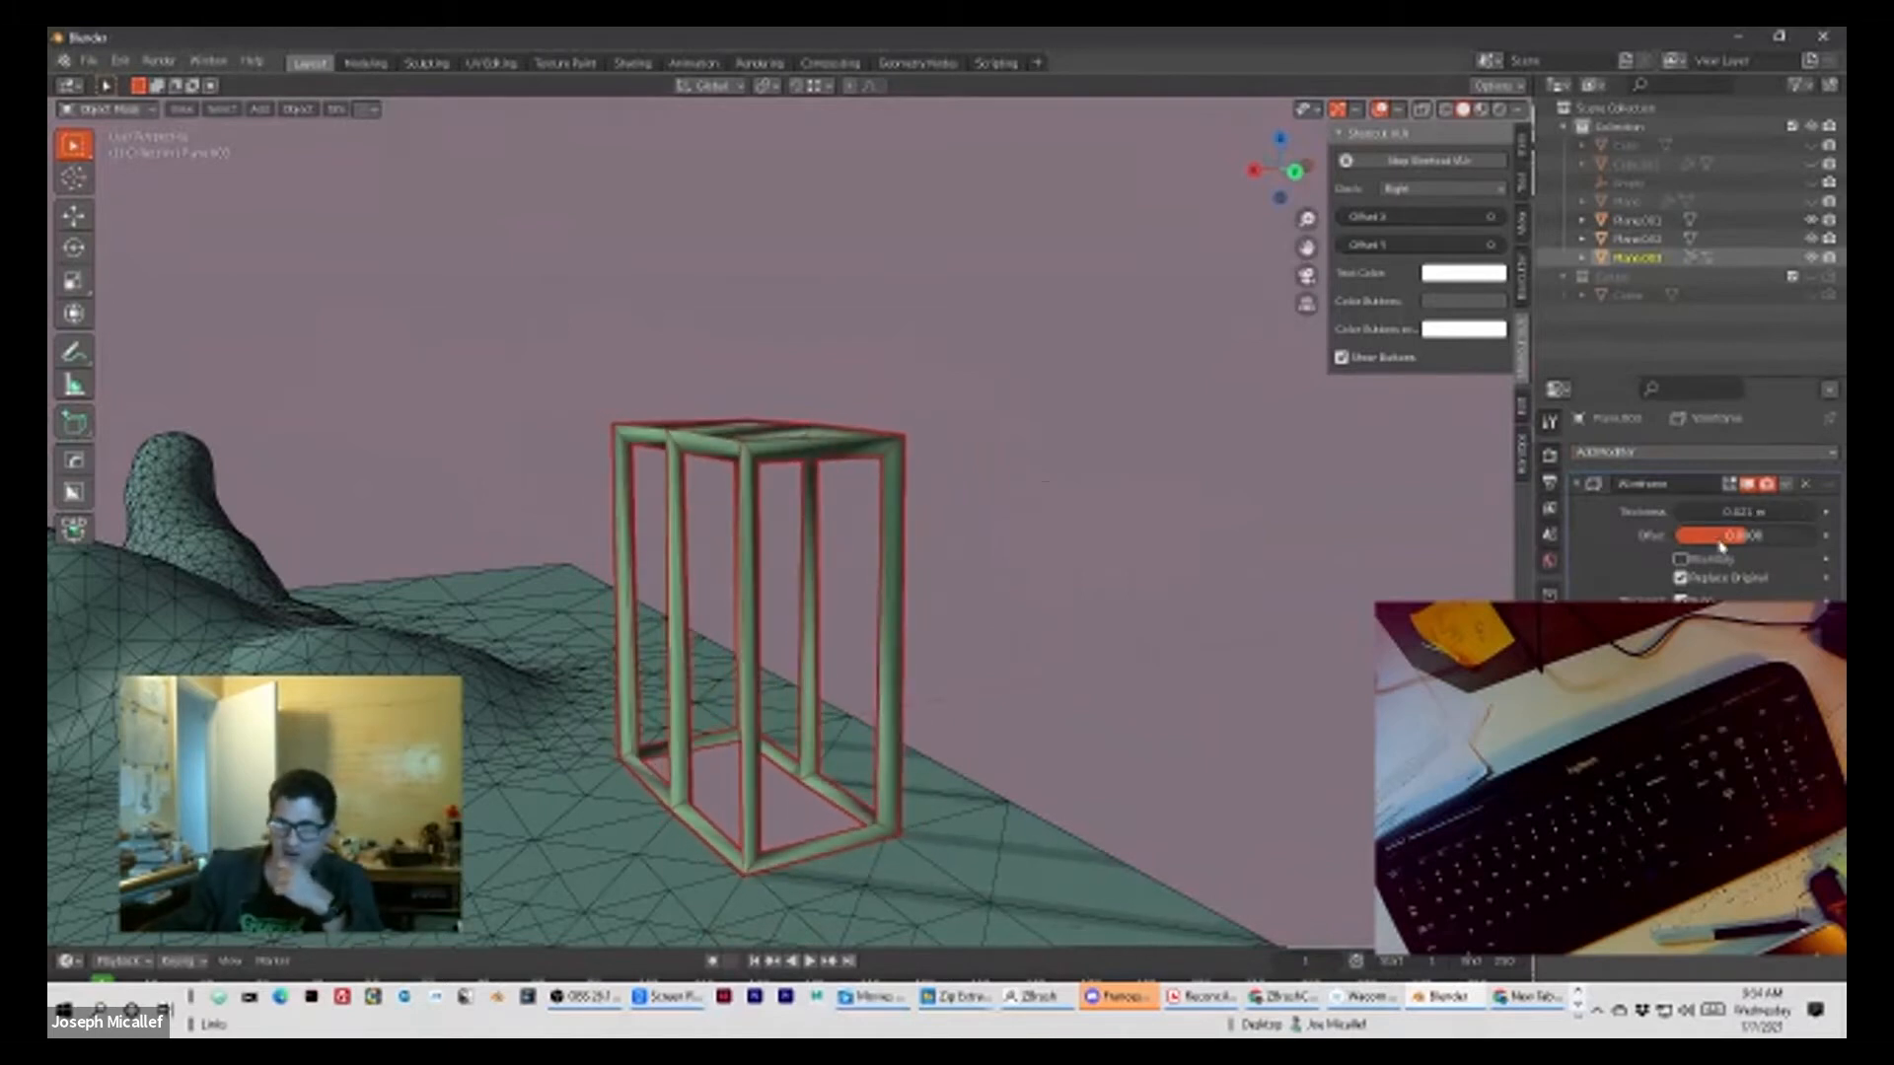
middle_drag(975, 475, 1053, 492)
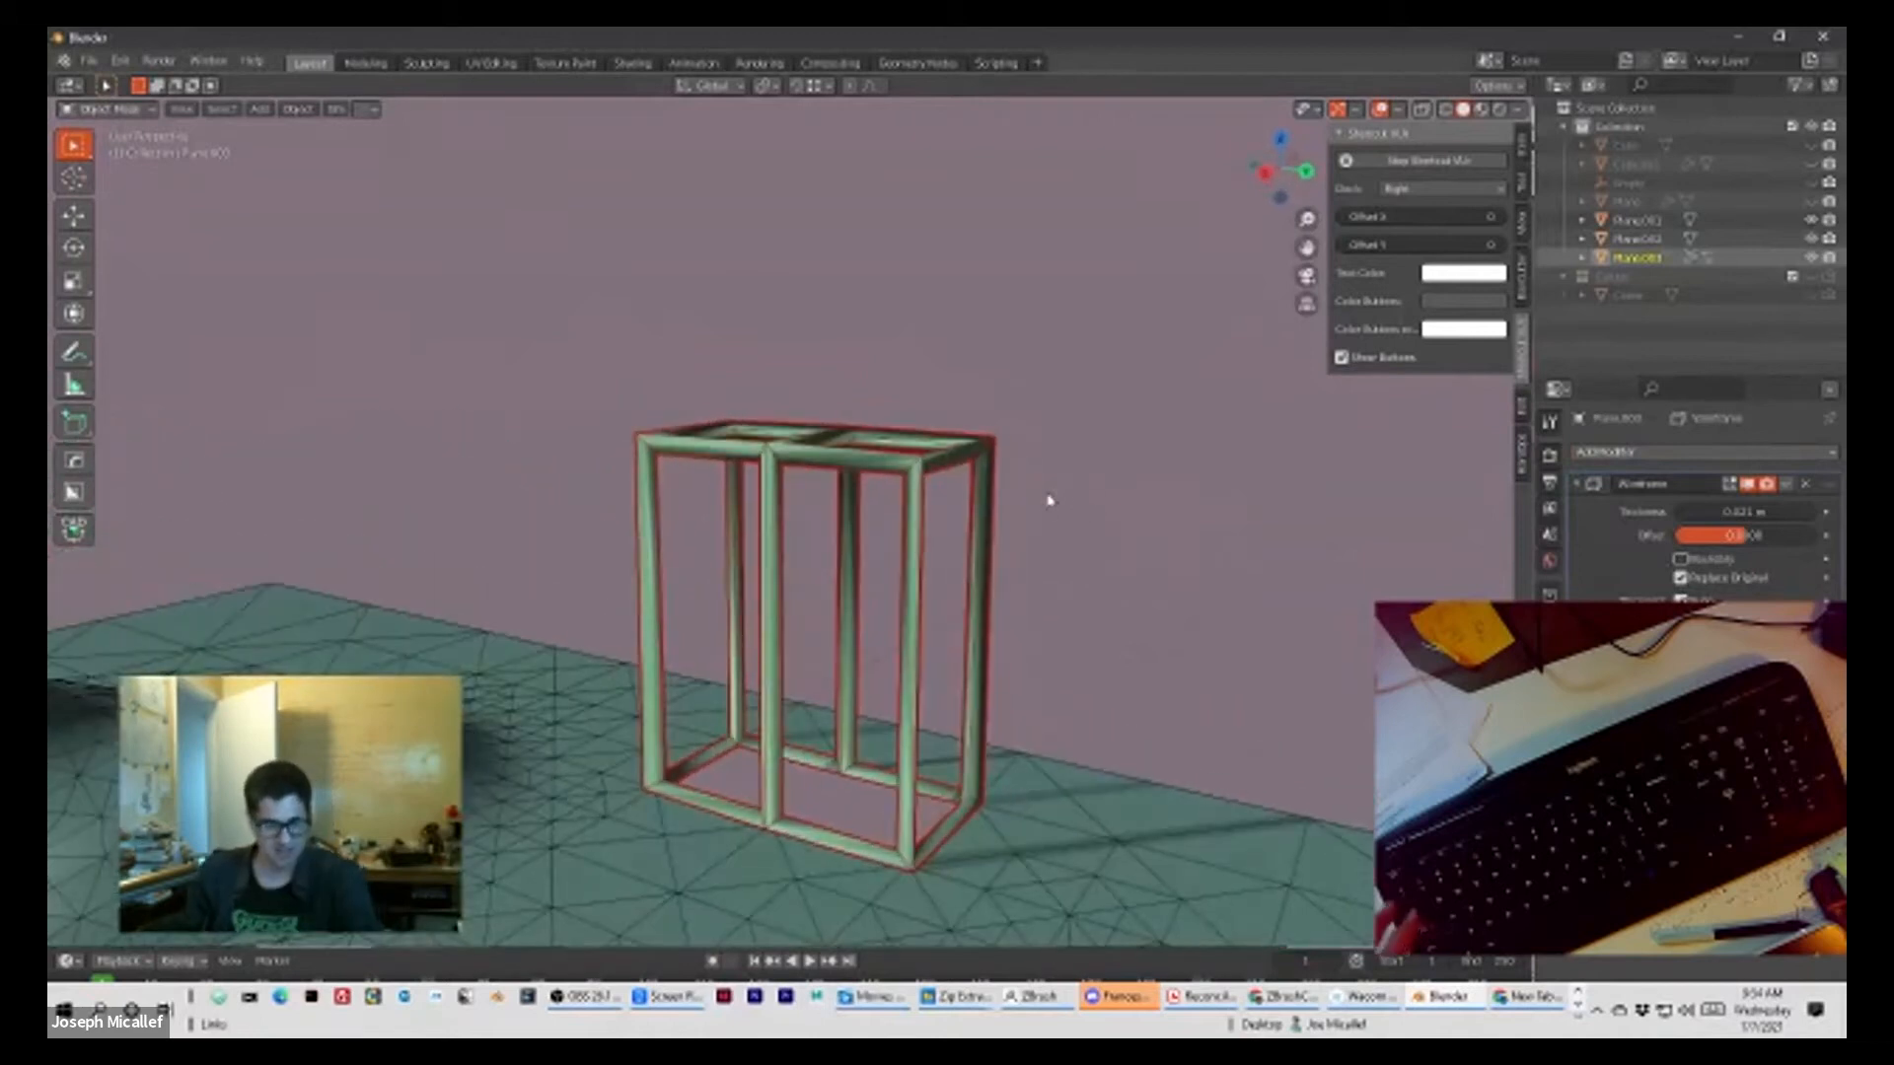
Step: Try smoothing the wireframe block with a Subdivision modifier at level 1, then level 2
key(ctrl+1)
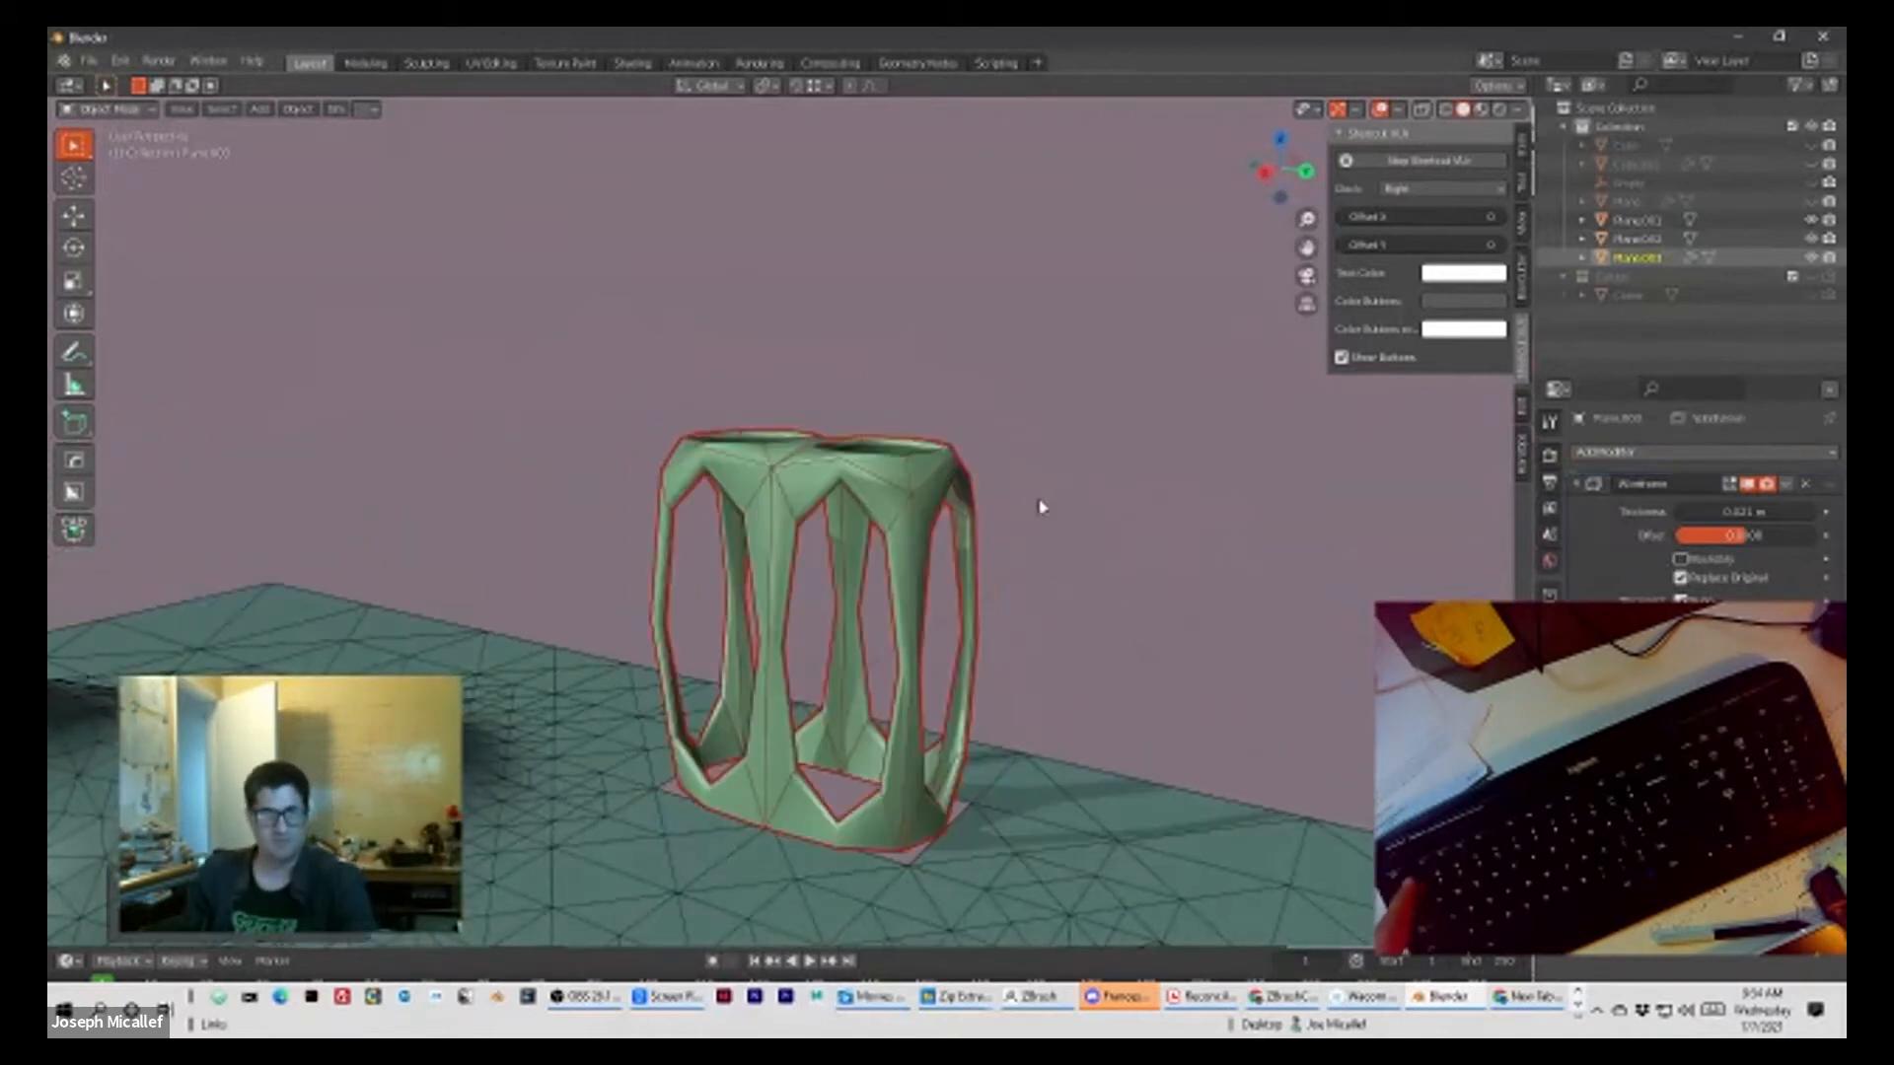
key(ctrl+2)
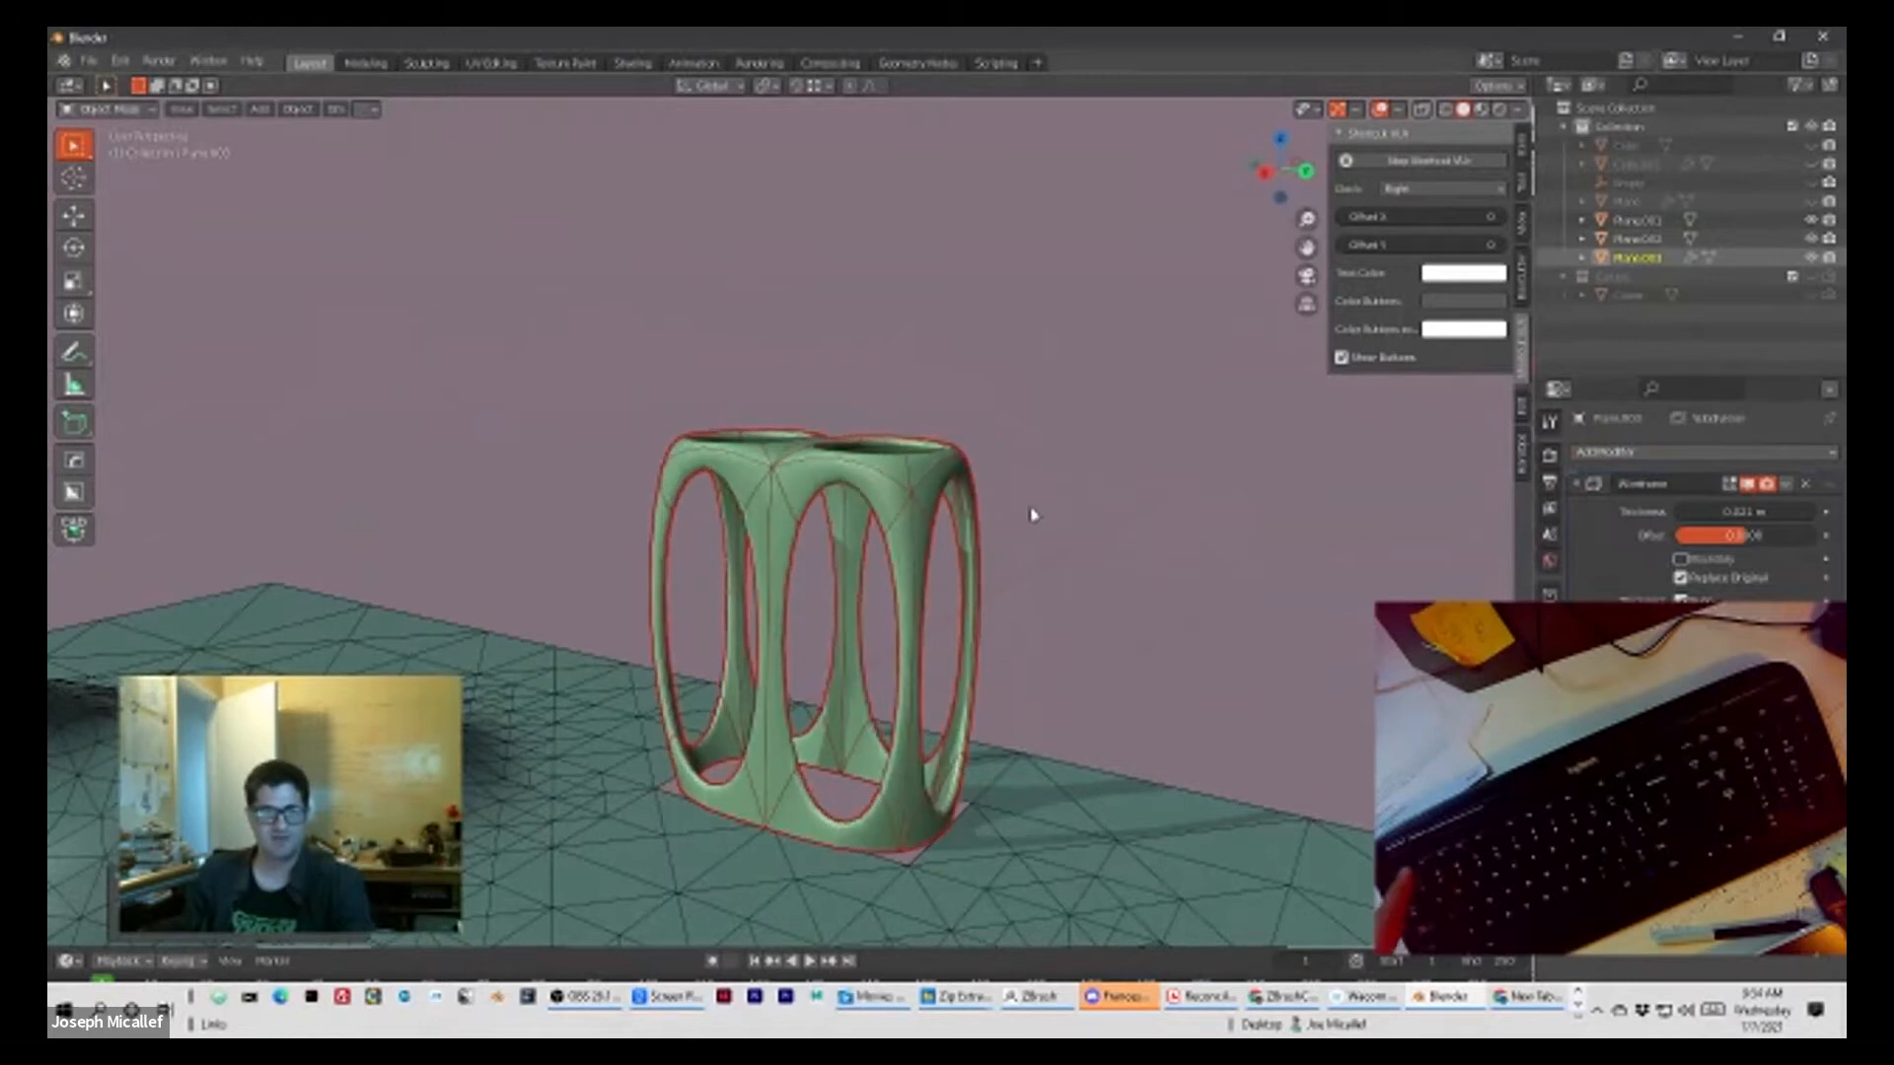
click(1134, 546)
mouse_move(1133, 545)
middle_down()
mouse_move(1015, 563)
mouse_move(719, 516)
mouse_move(966, 591)
mouse_move(1009, 577)
middle_up()
Step: Undo the subdivision smoothing on the wireframe block
key(ctrl+z)
key(ctrl+z)
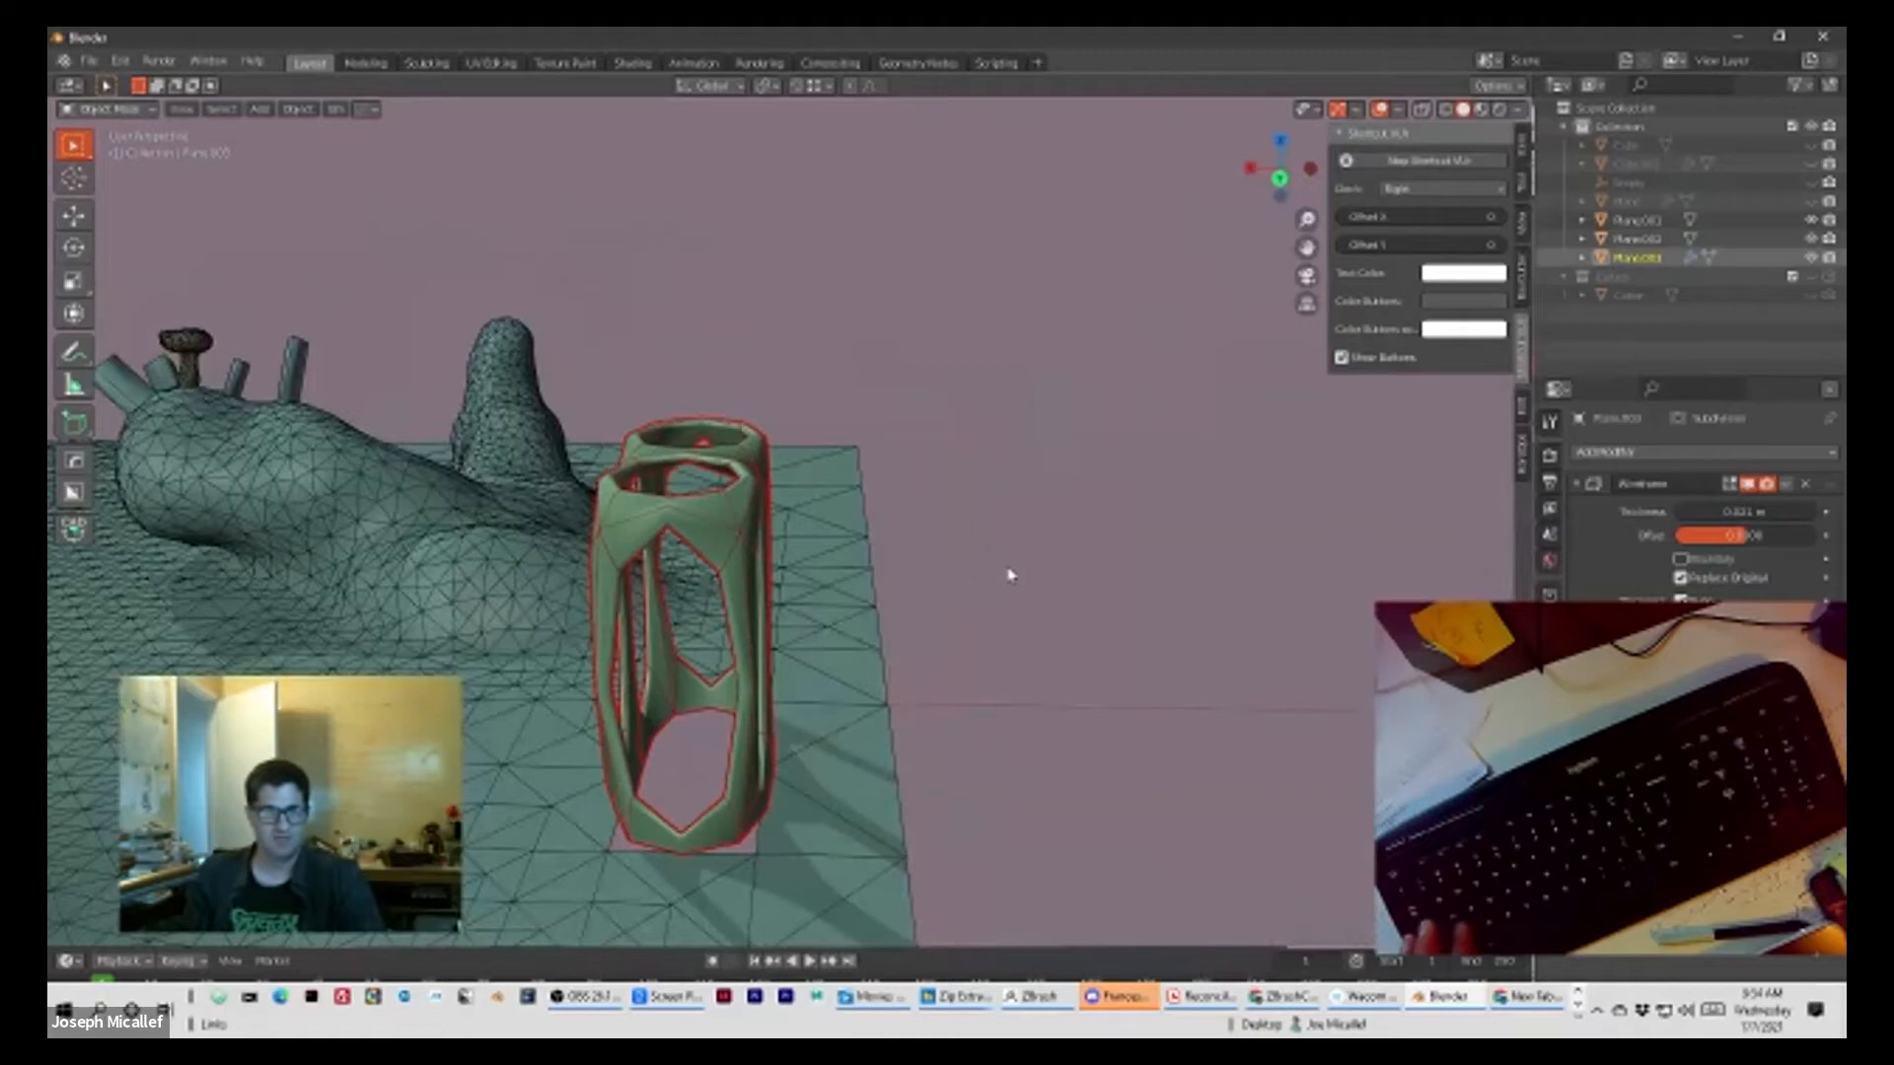
key(ctrl+z)
scroll(996, 572, up, 5)
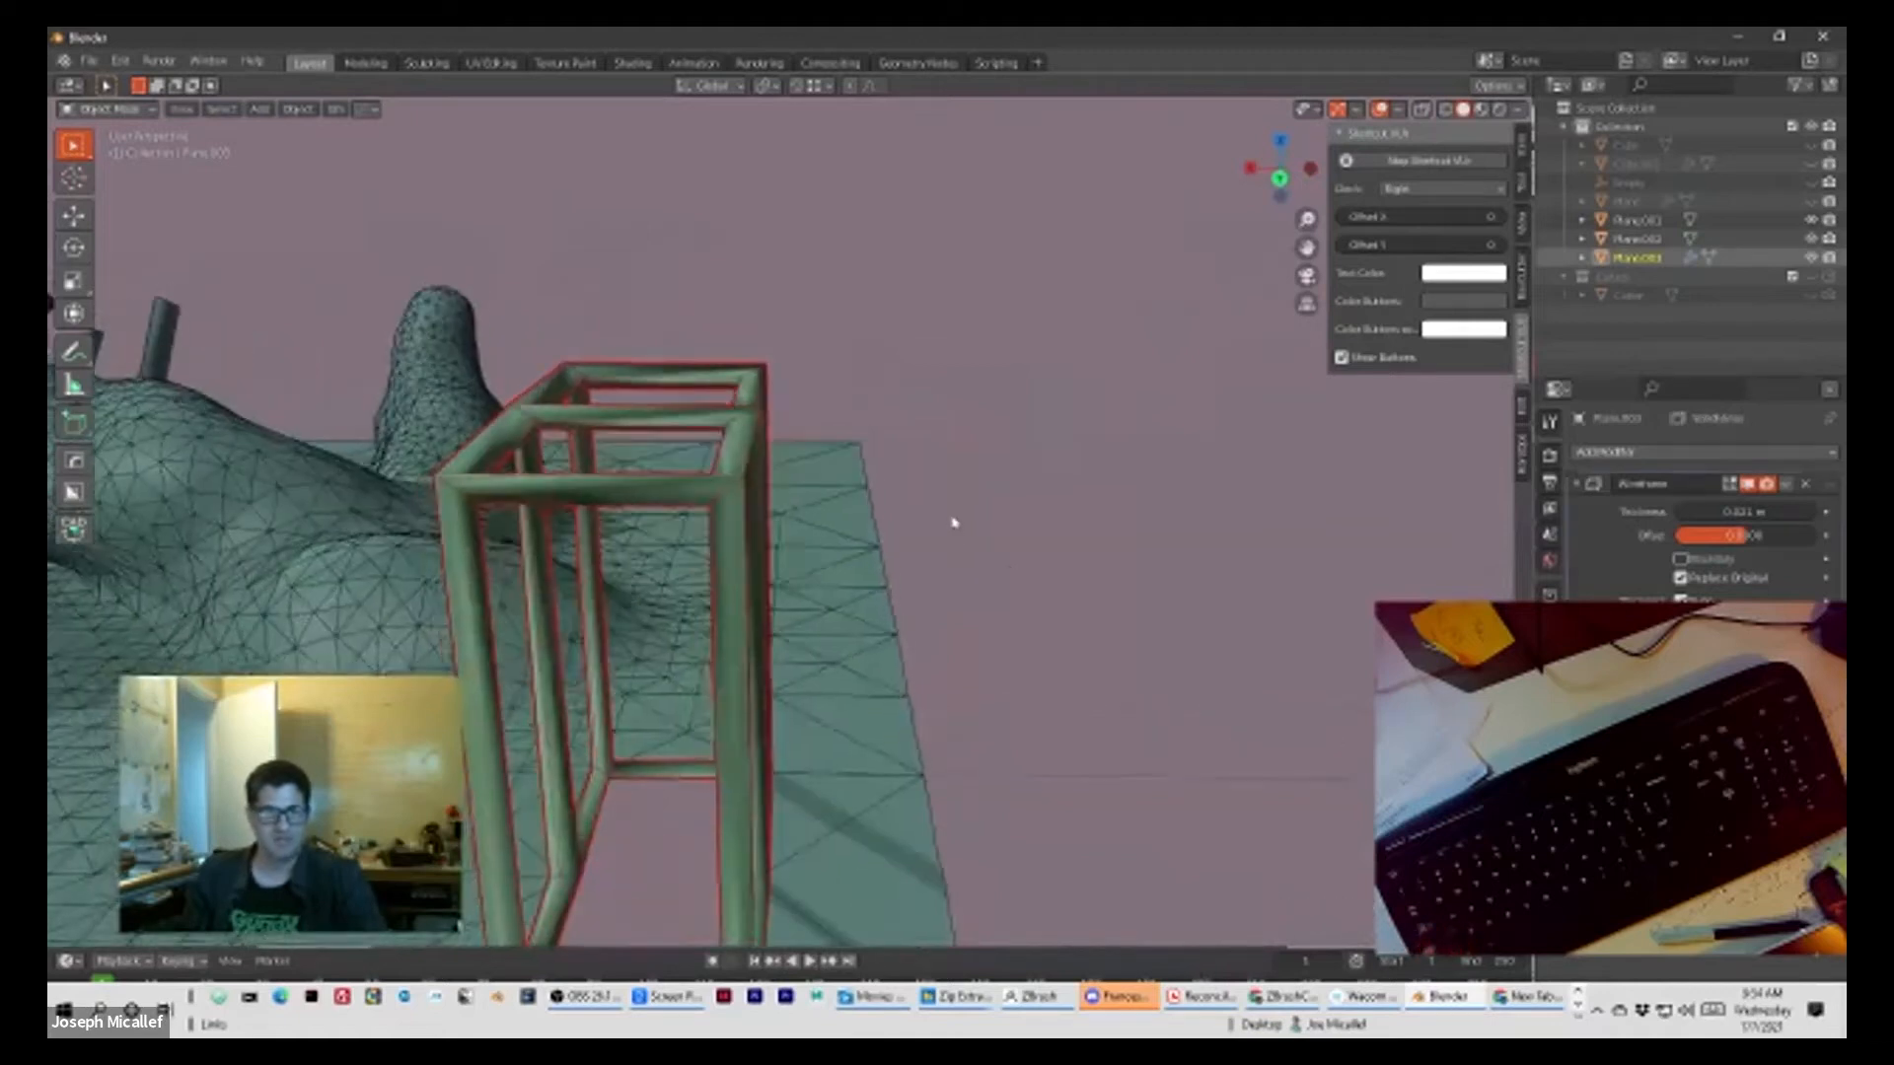
Step: Inspect the wireframe block from several angles and compare it with its original solid mesh in Edit Mode
middle_drag(1014, 470, 1014, 482)
click(1047, 464)
click(772, 306)
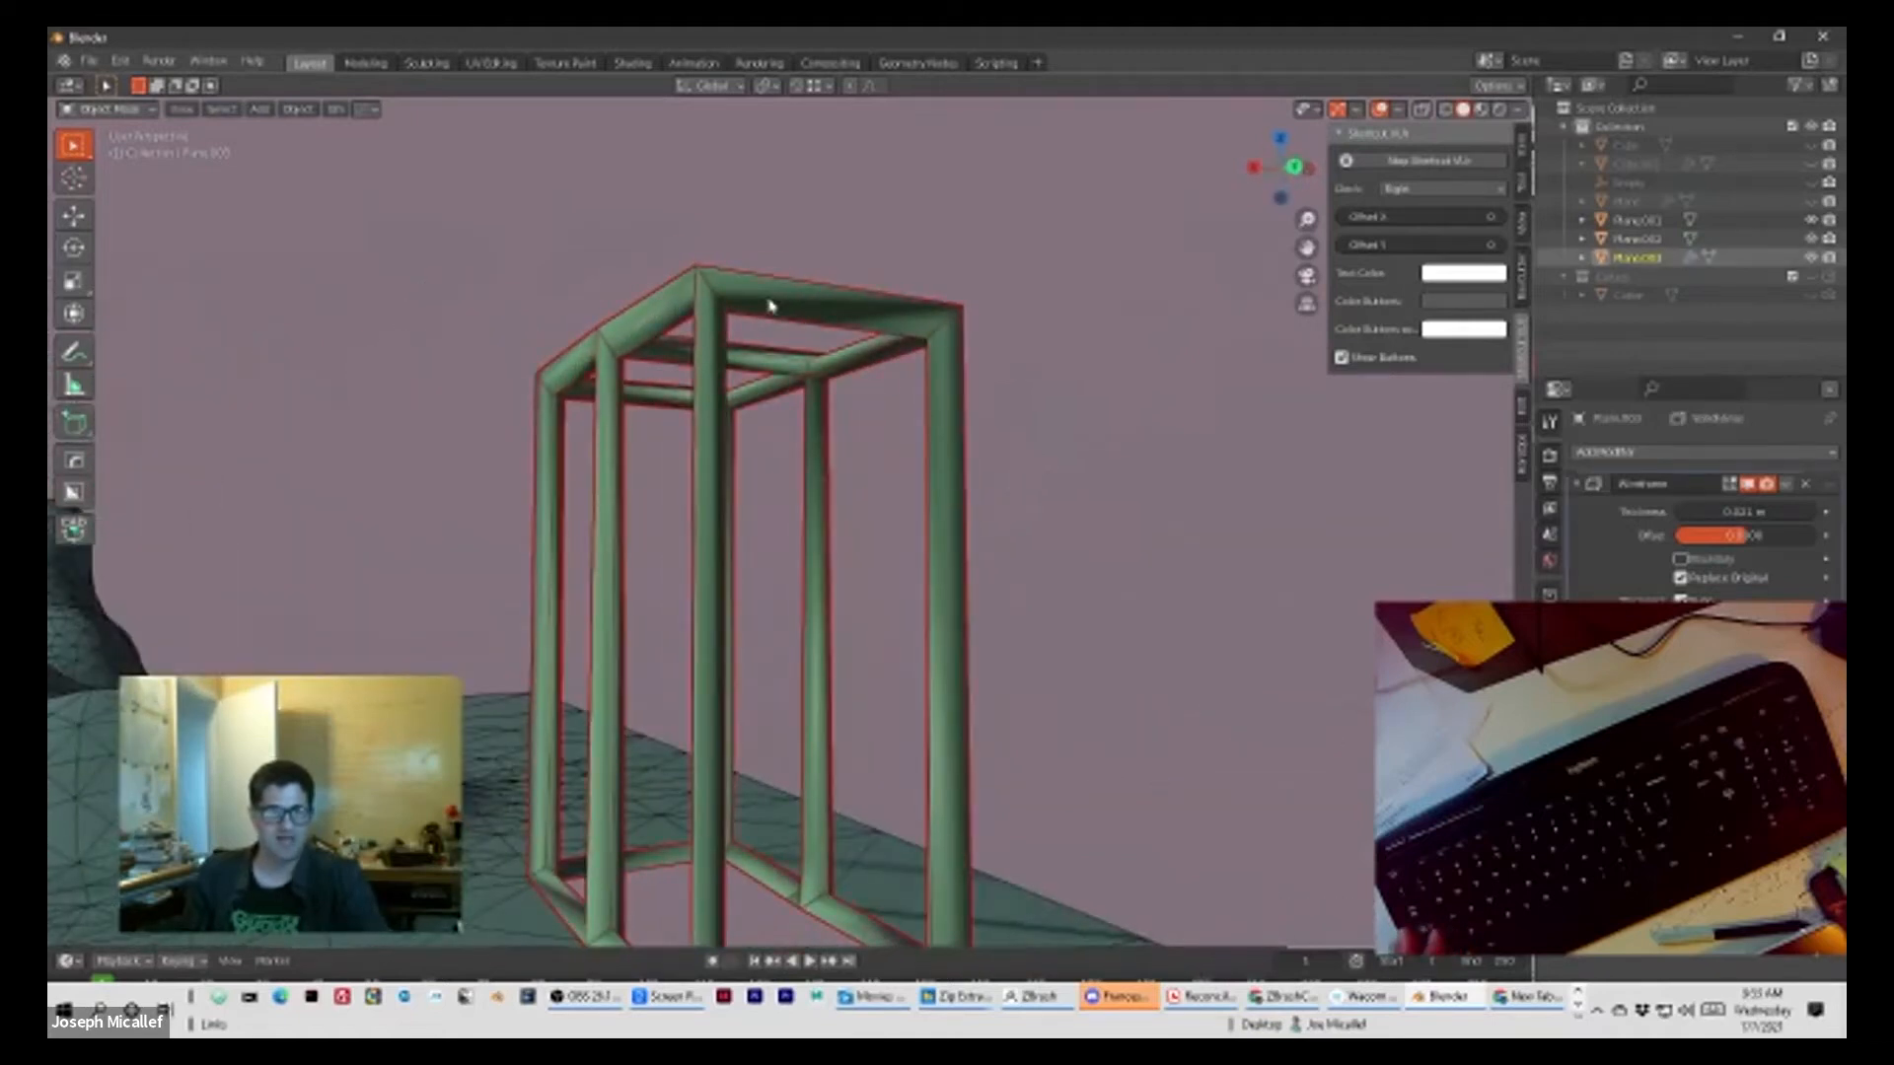
scroll(903, 563, down, 3)
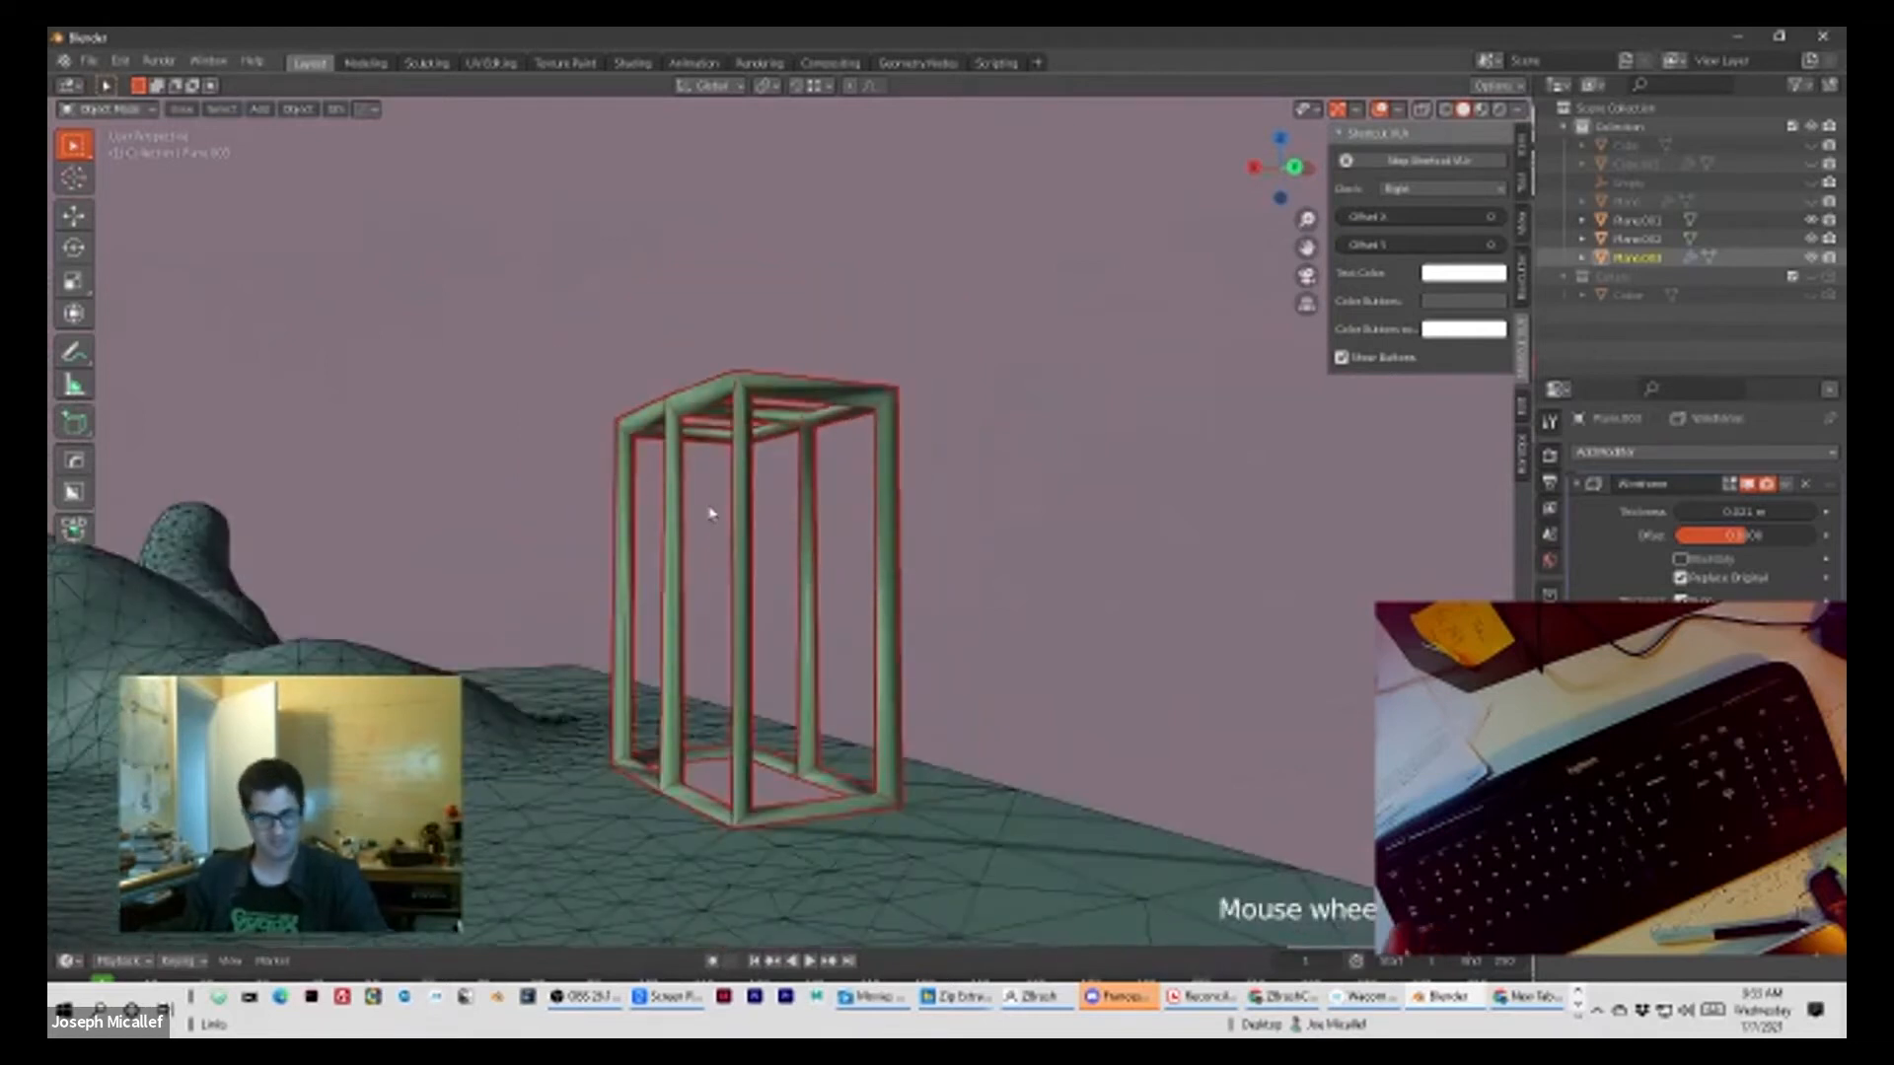
key(Tab)
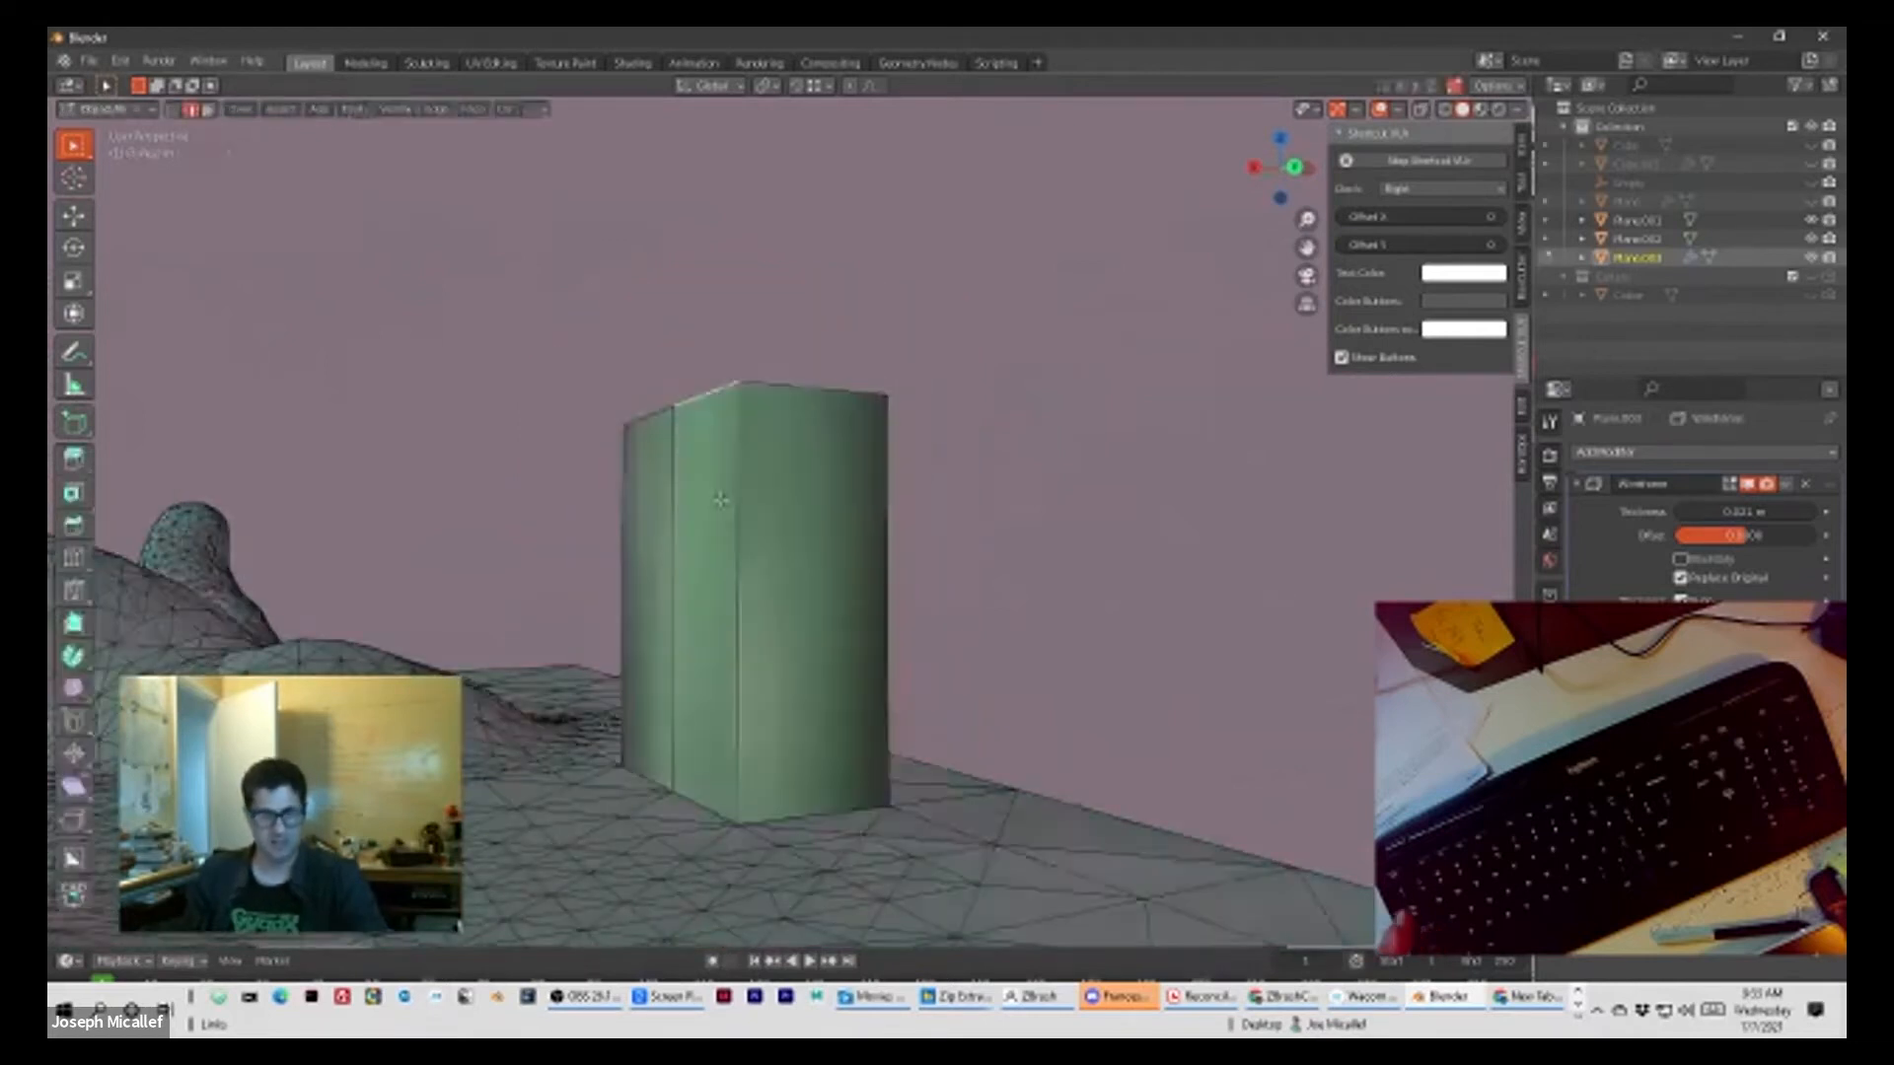
key(Tab)
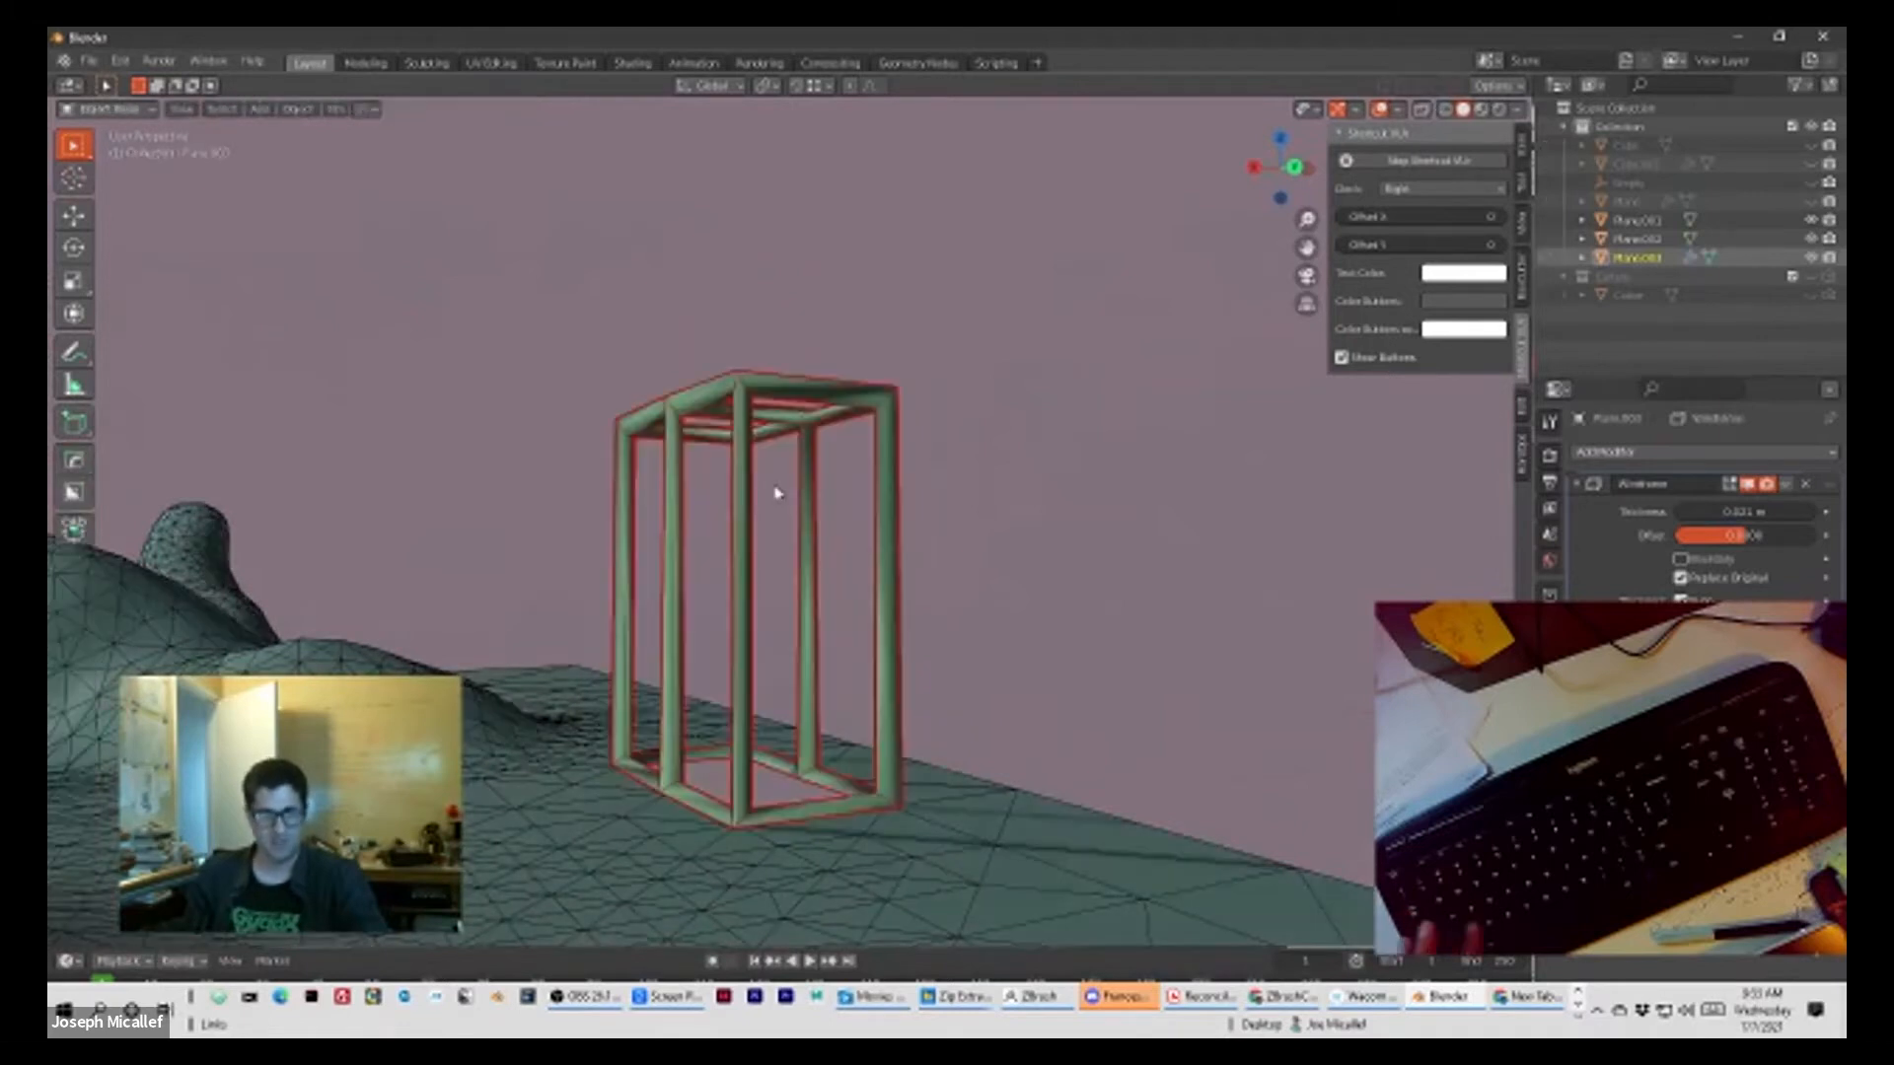
middle_drag(970, 480, 986, 503)
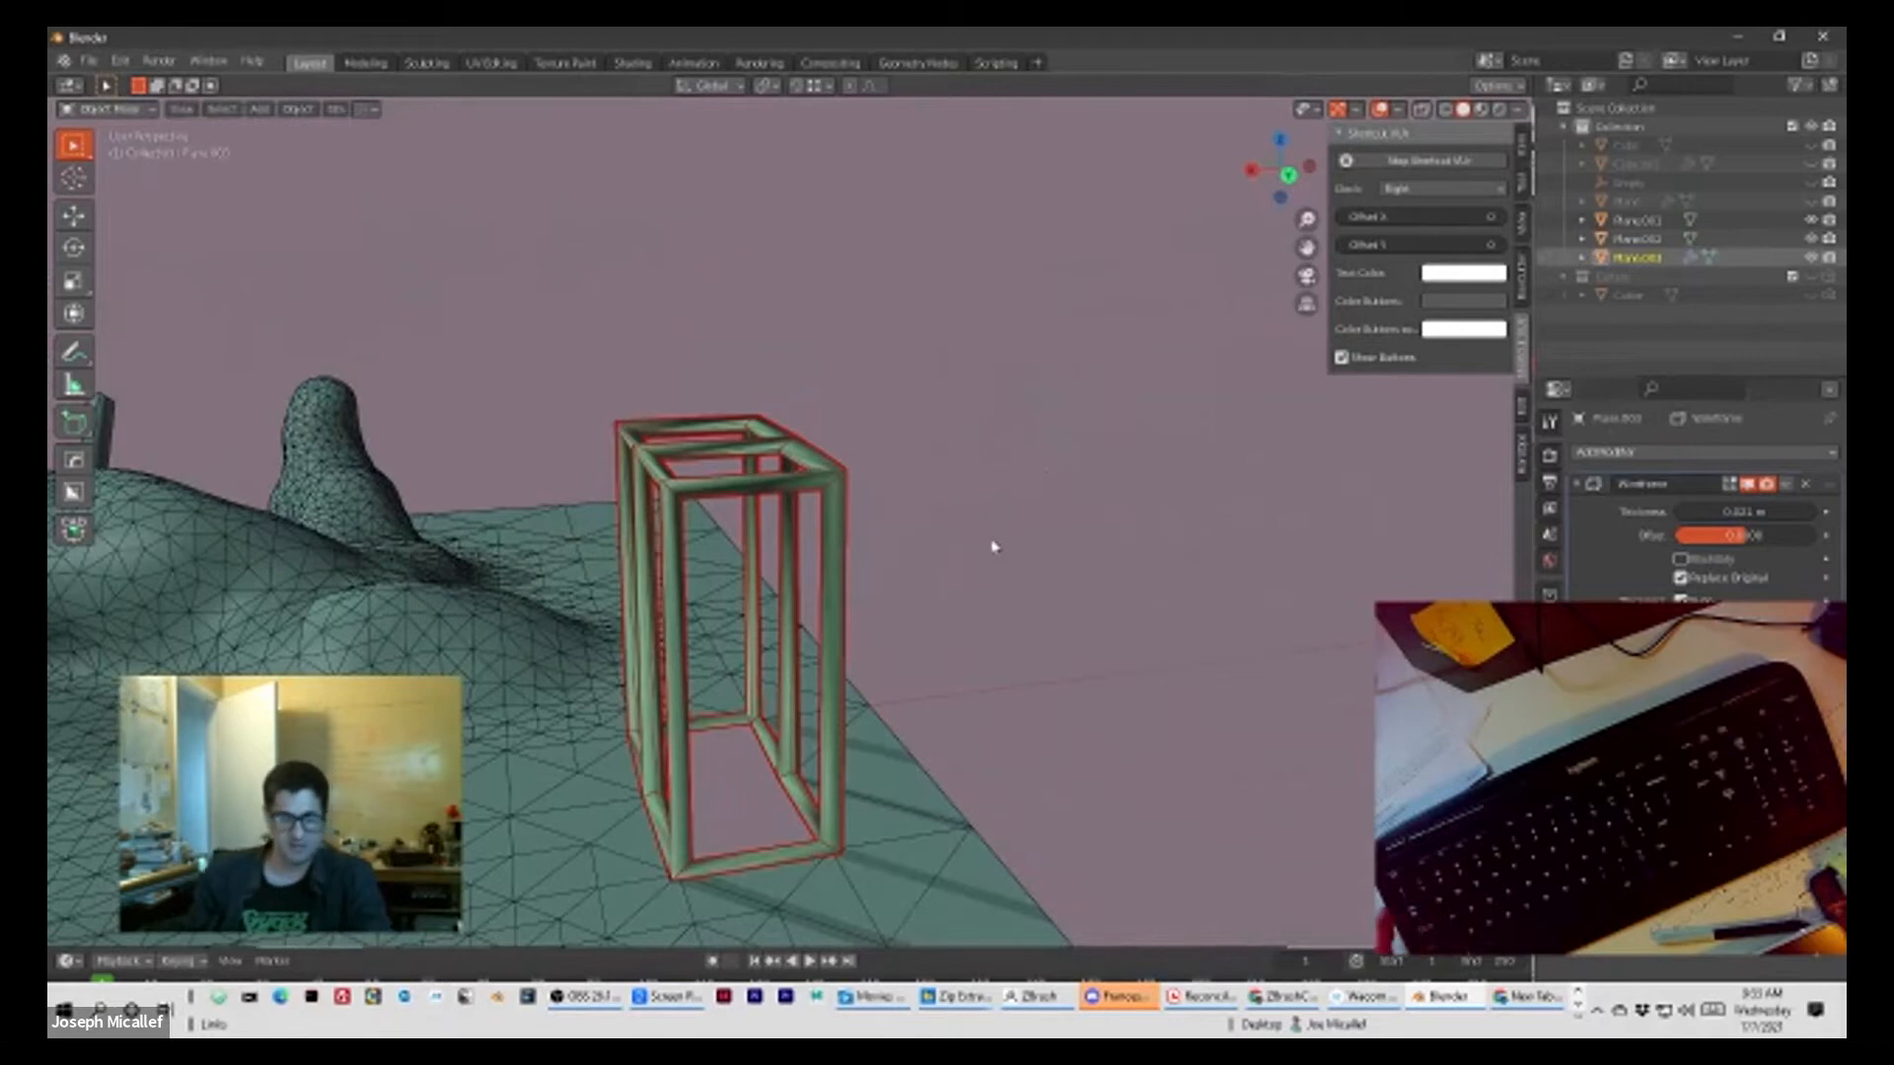
key(Tab)
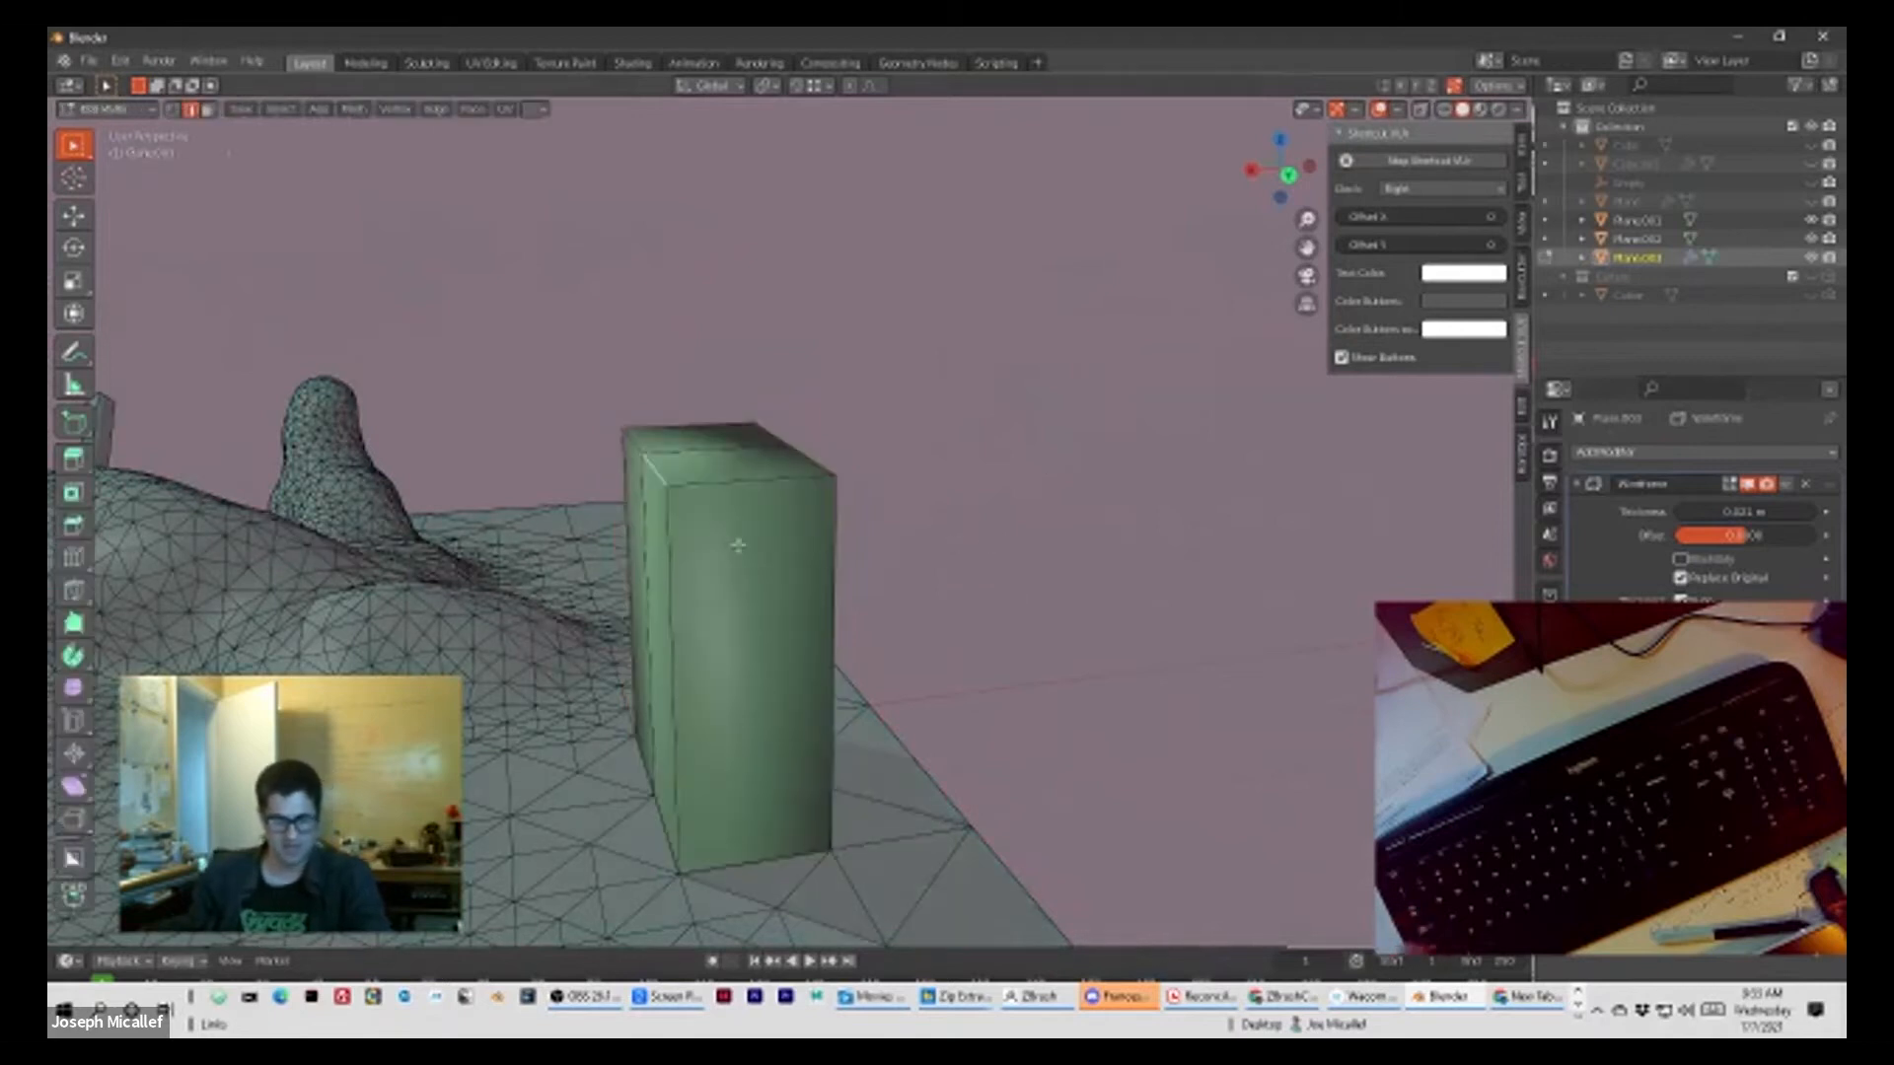
key(Tab)
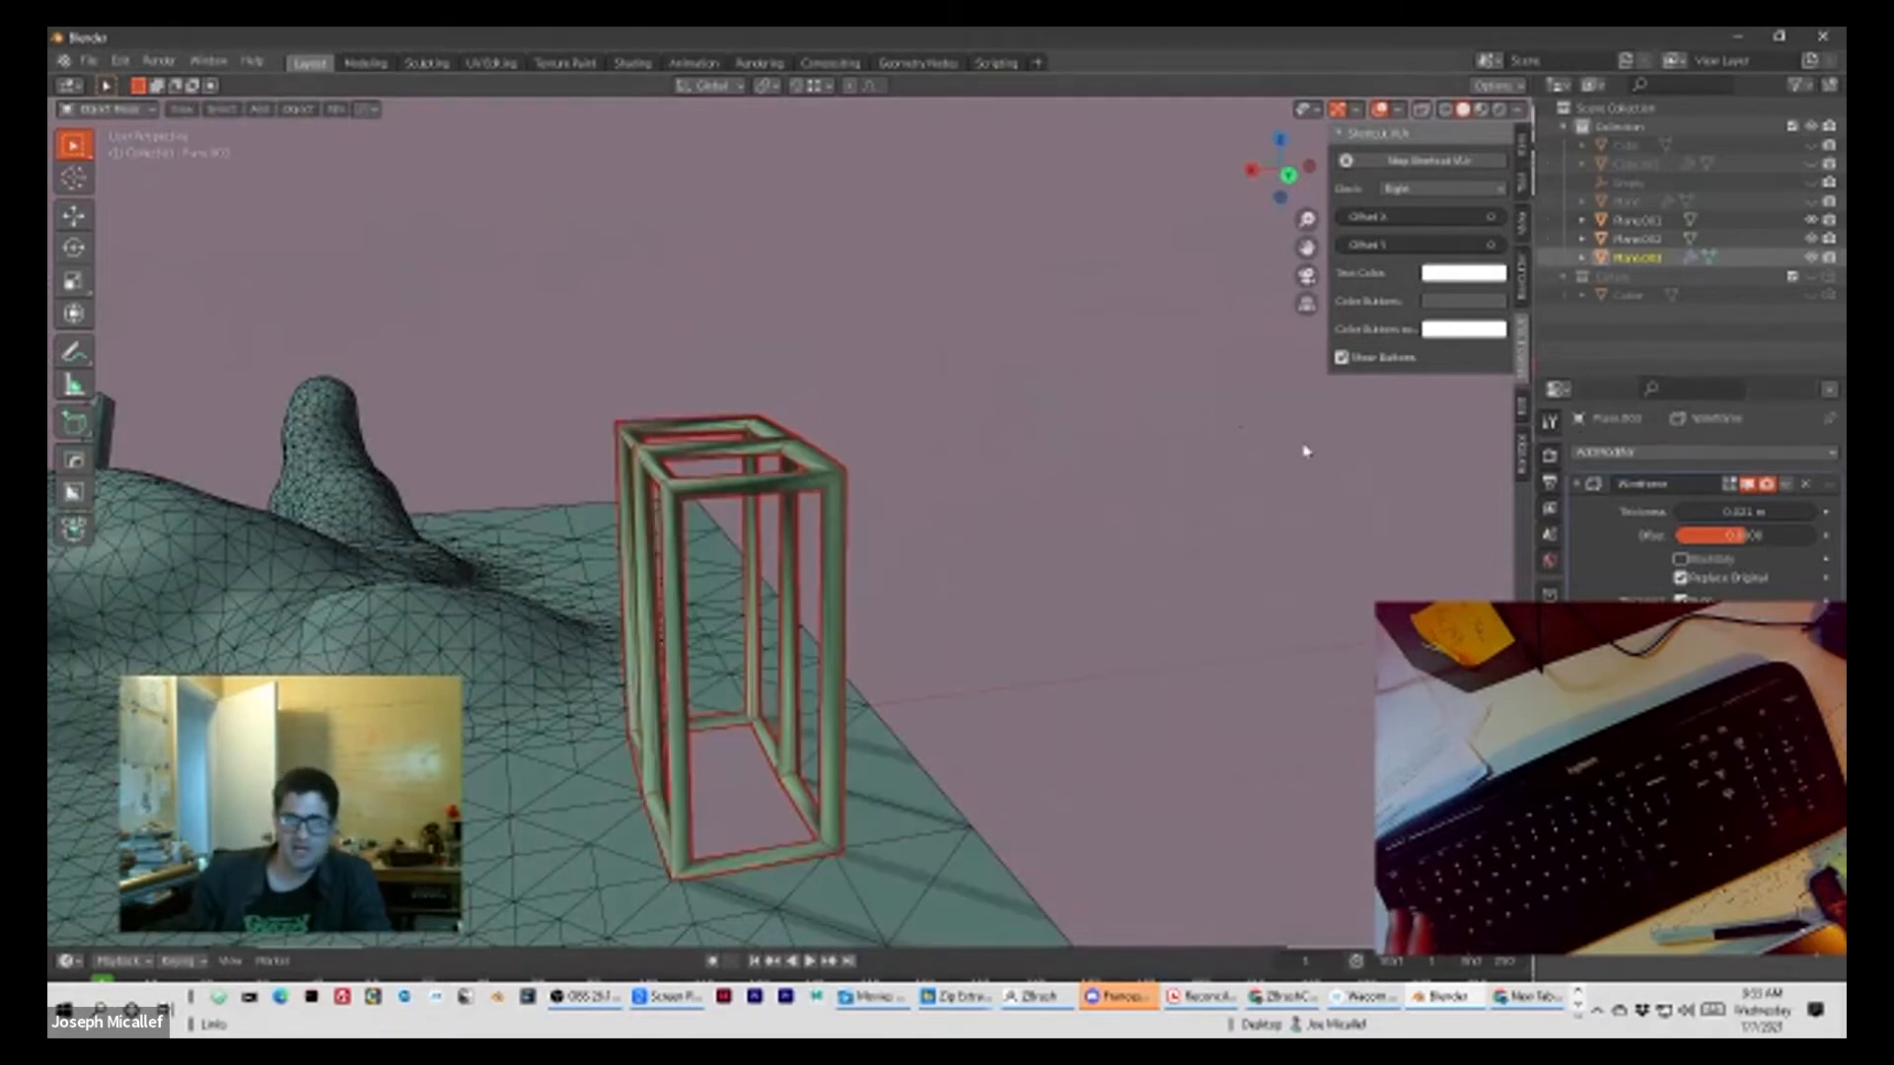
mouse_move(851, 545)
middle_down()
mouse_move(921, 513)
mouse_move(867, 520)
middle_up()
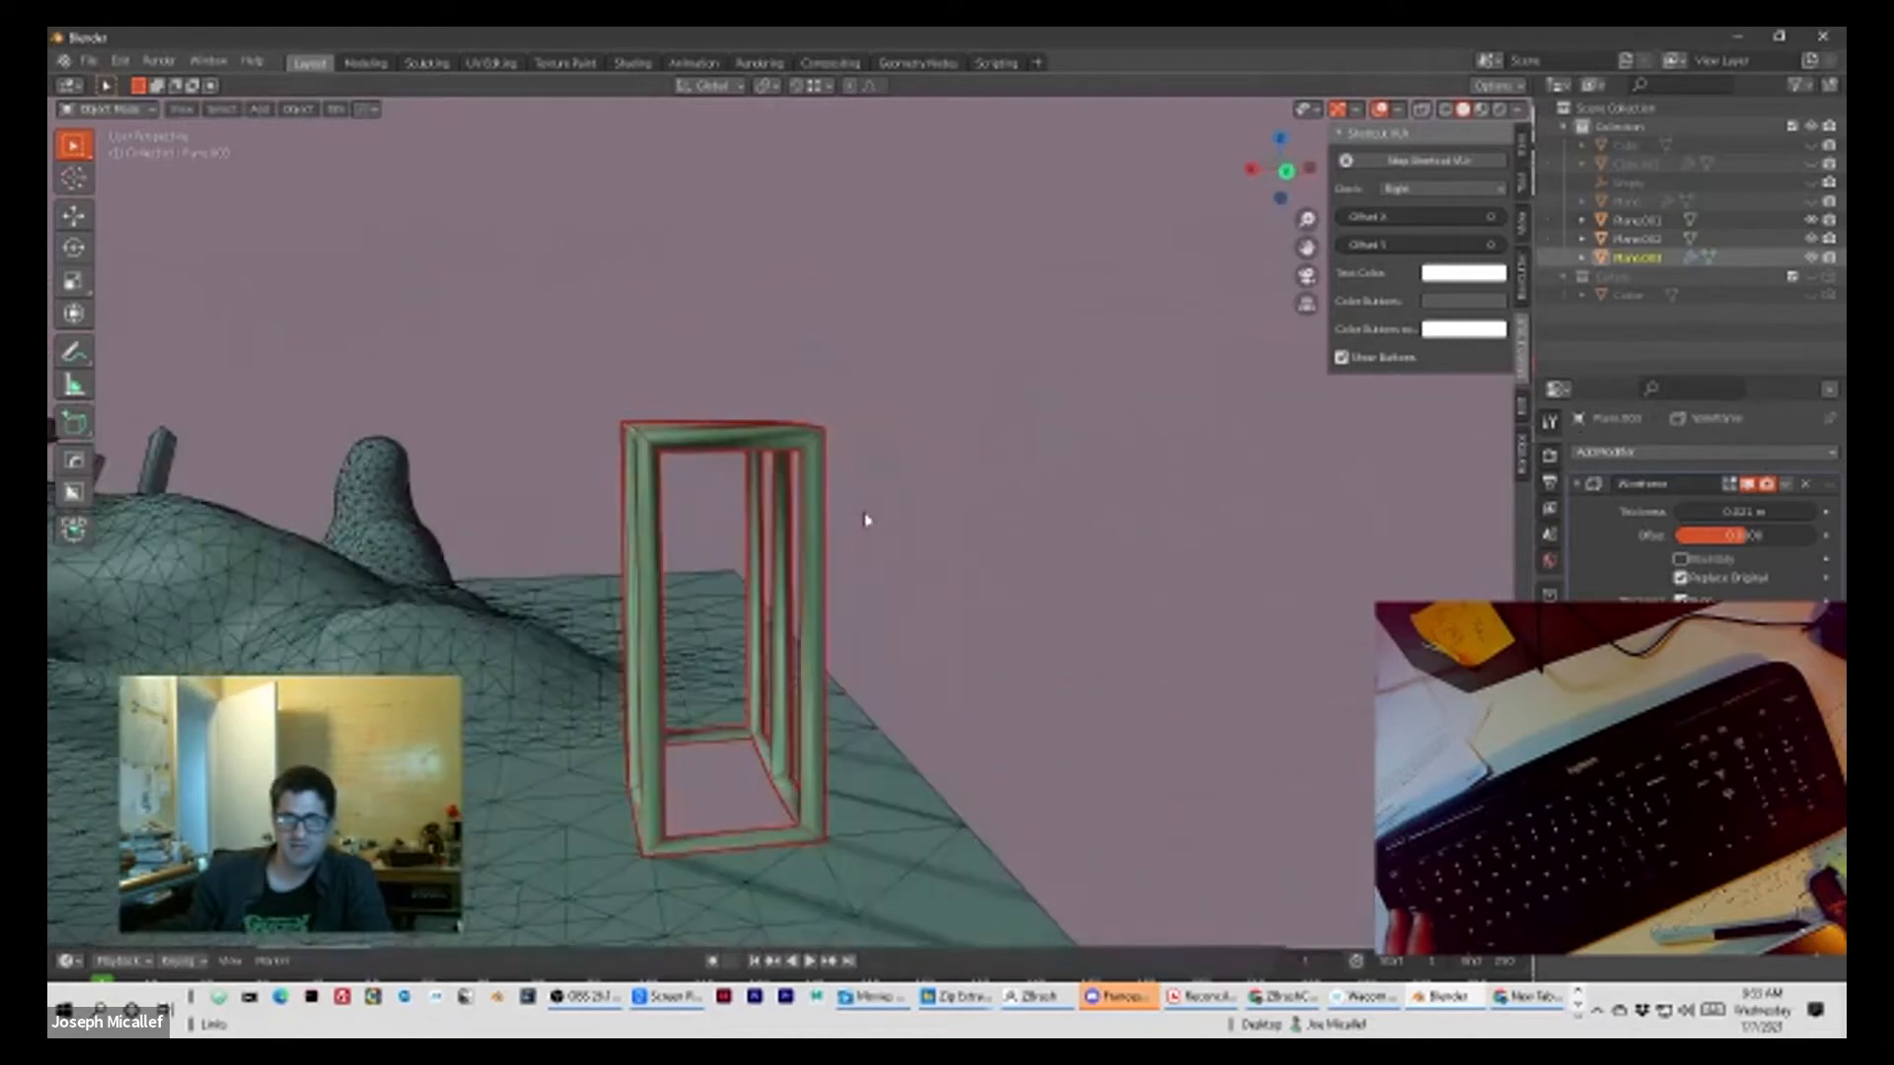
Step: Apply the Wireframe modifier to the block and enter Edit Mode on the resulting frame mesh
click(1789, 484)
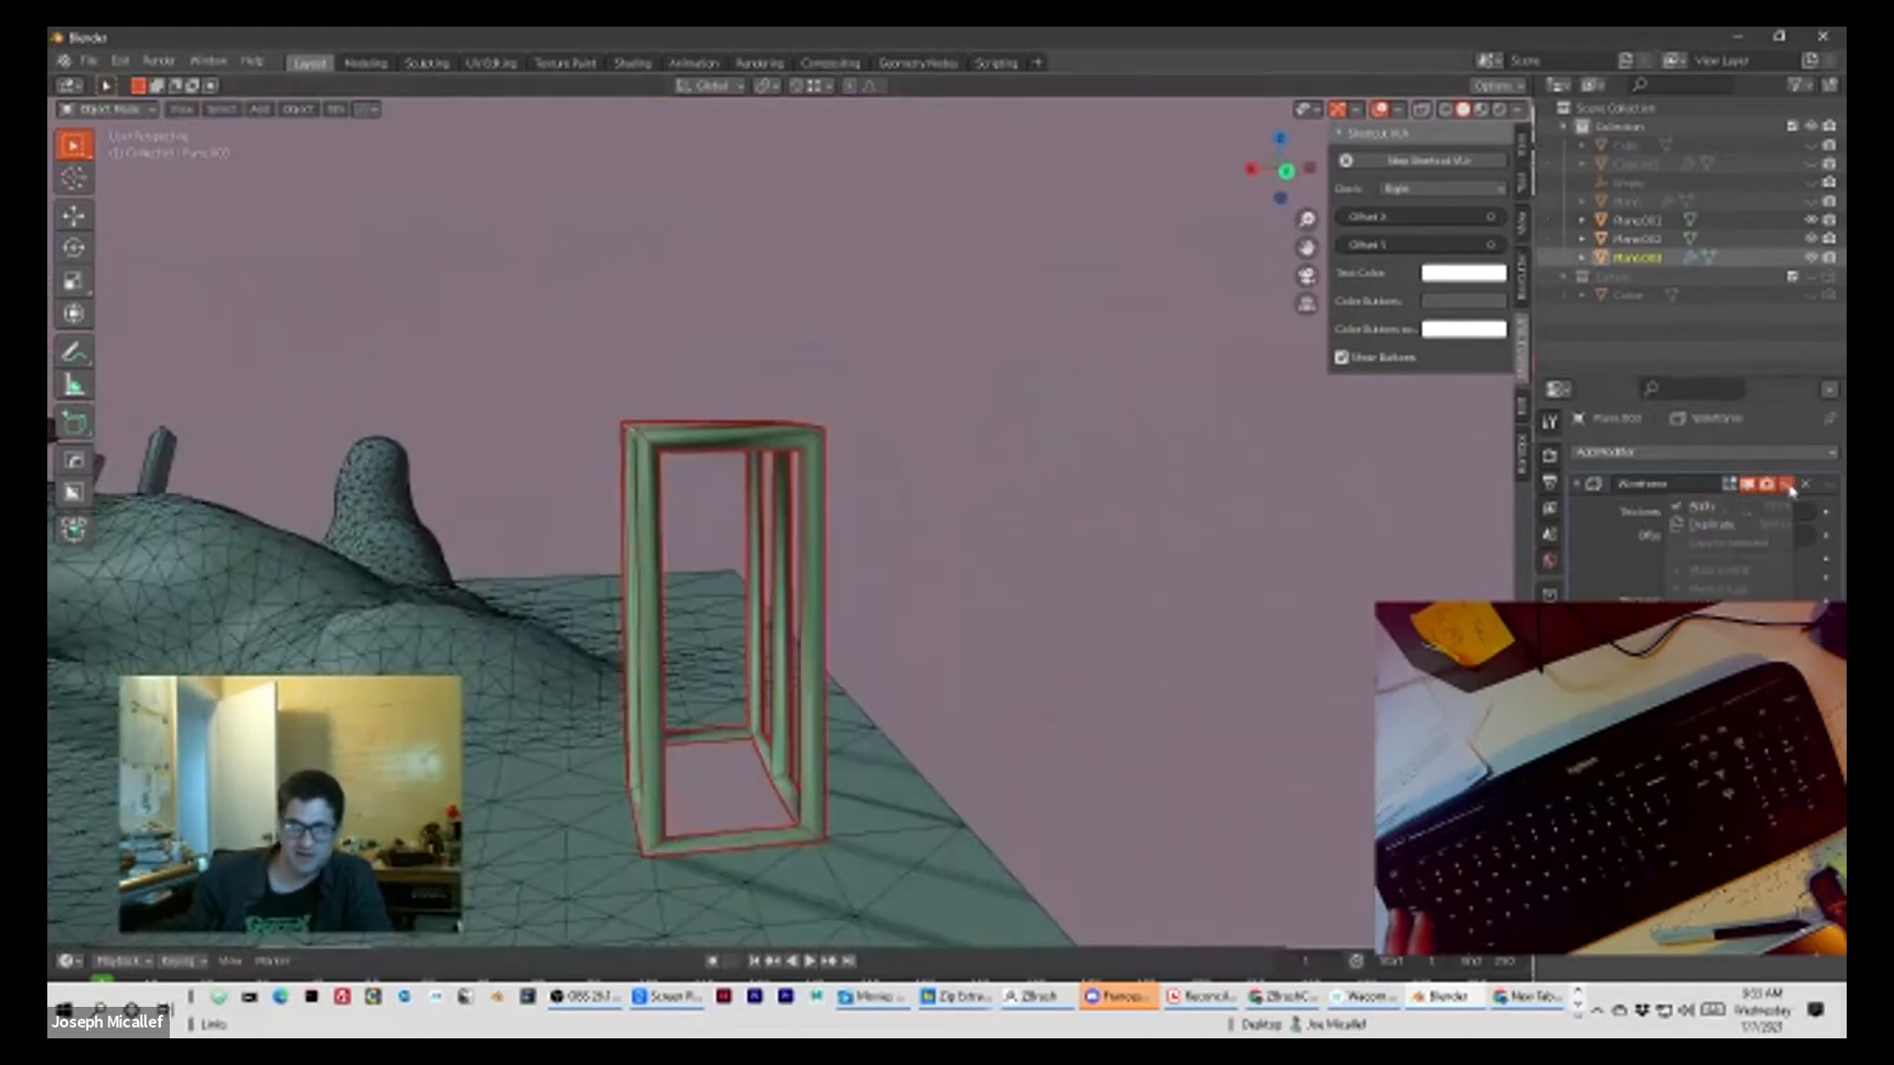
click(1710, 510)
mouse_move(827, 536)
middle_down()
mouse_move(923, 513)
mouse_move(753, 499)
mouse_move(850, 529)
middle_up()
key(Tab)
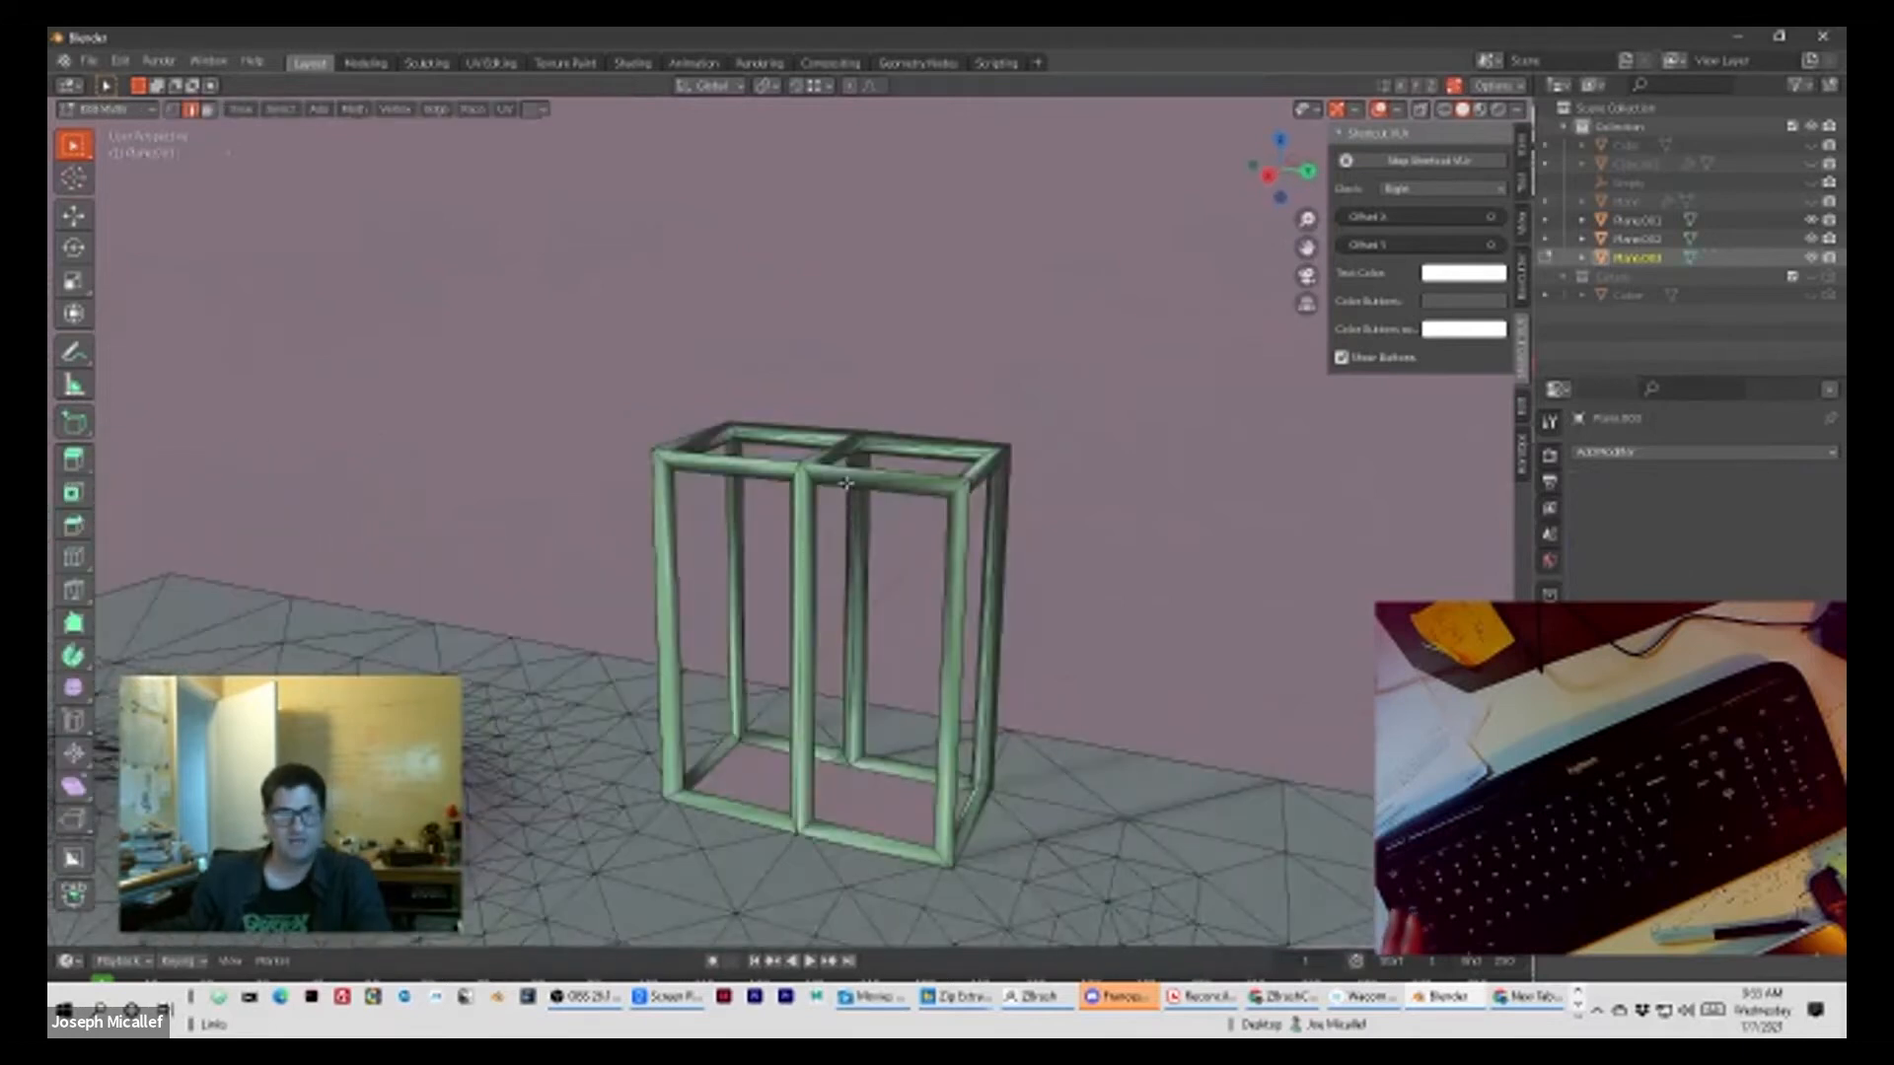
Step: Select the entire frame mesh and apply Poke Faces to it twice
scroll(846, 481, down, 4)
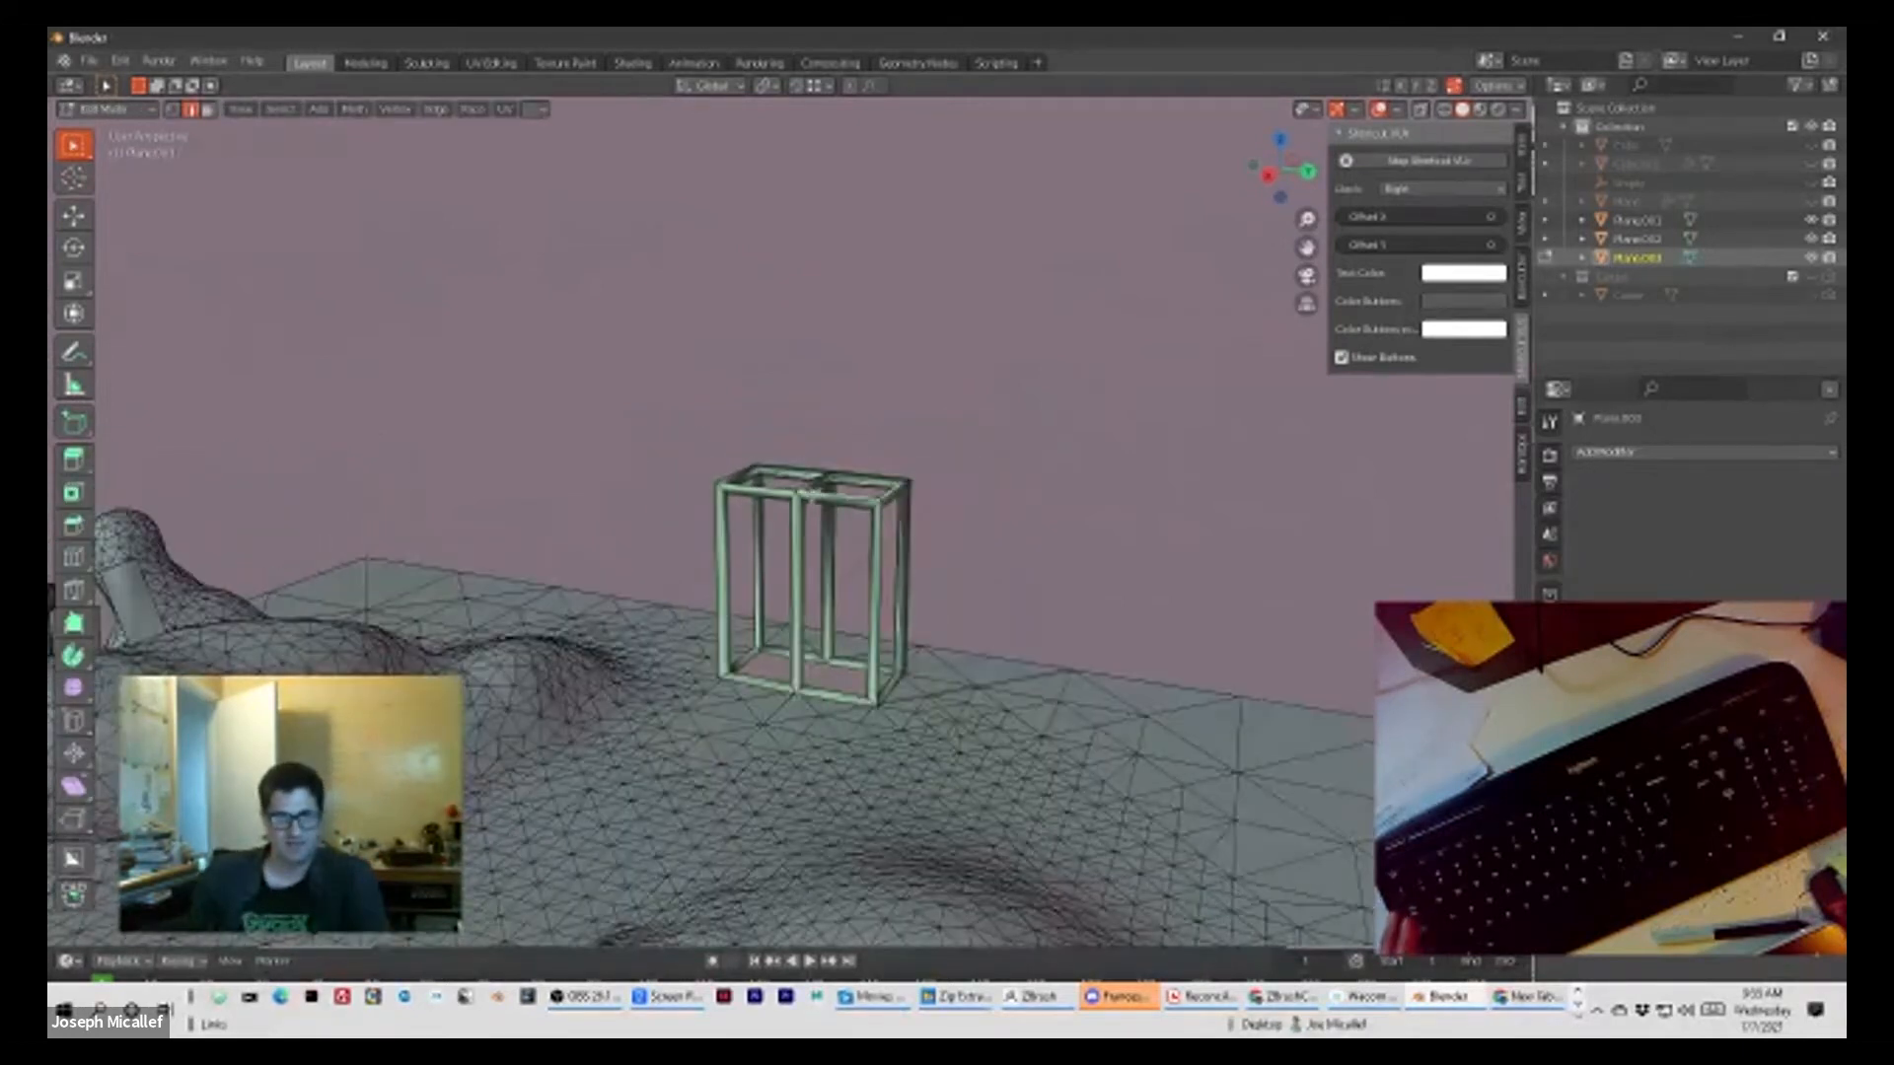
key(a)
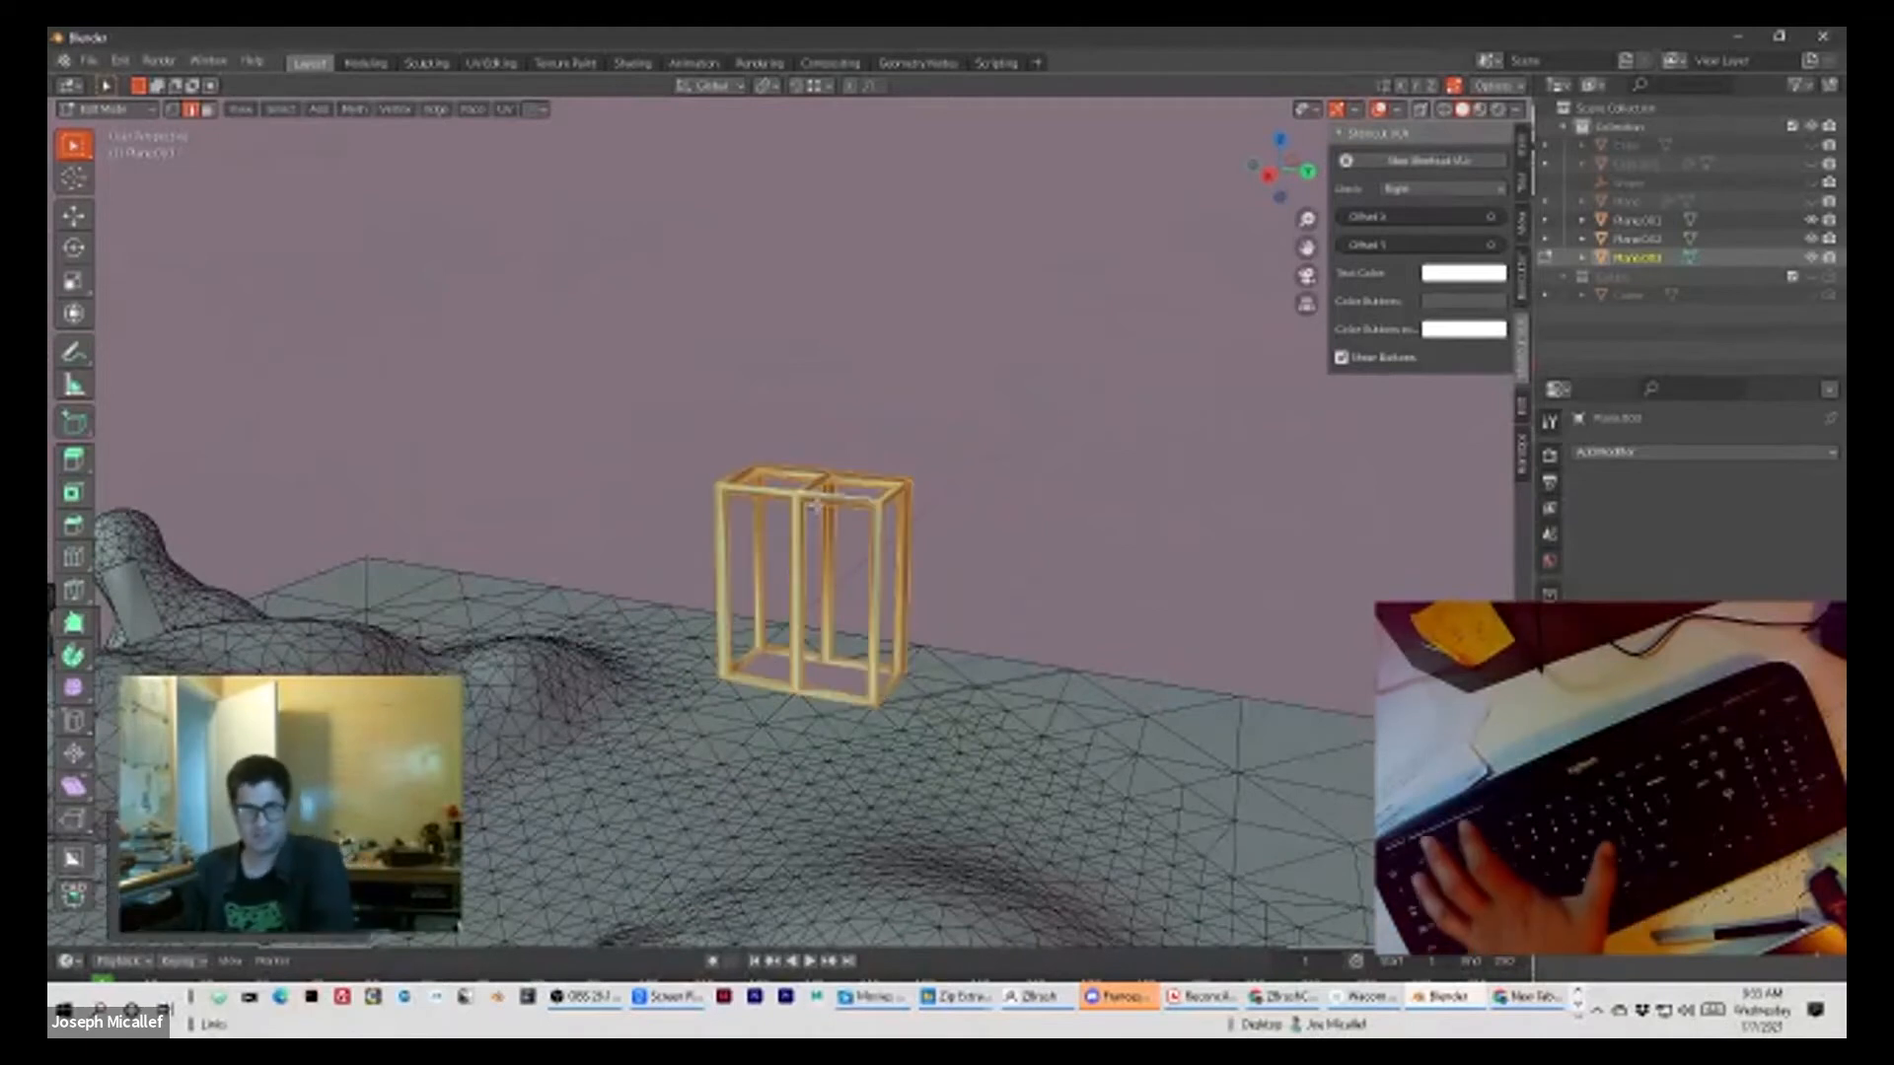
click(473, 115)
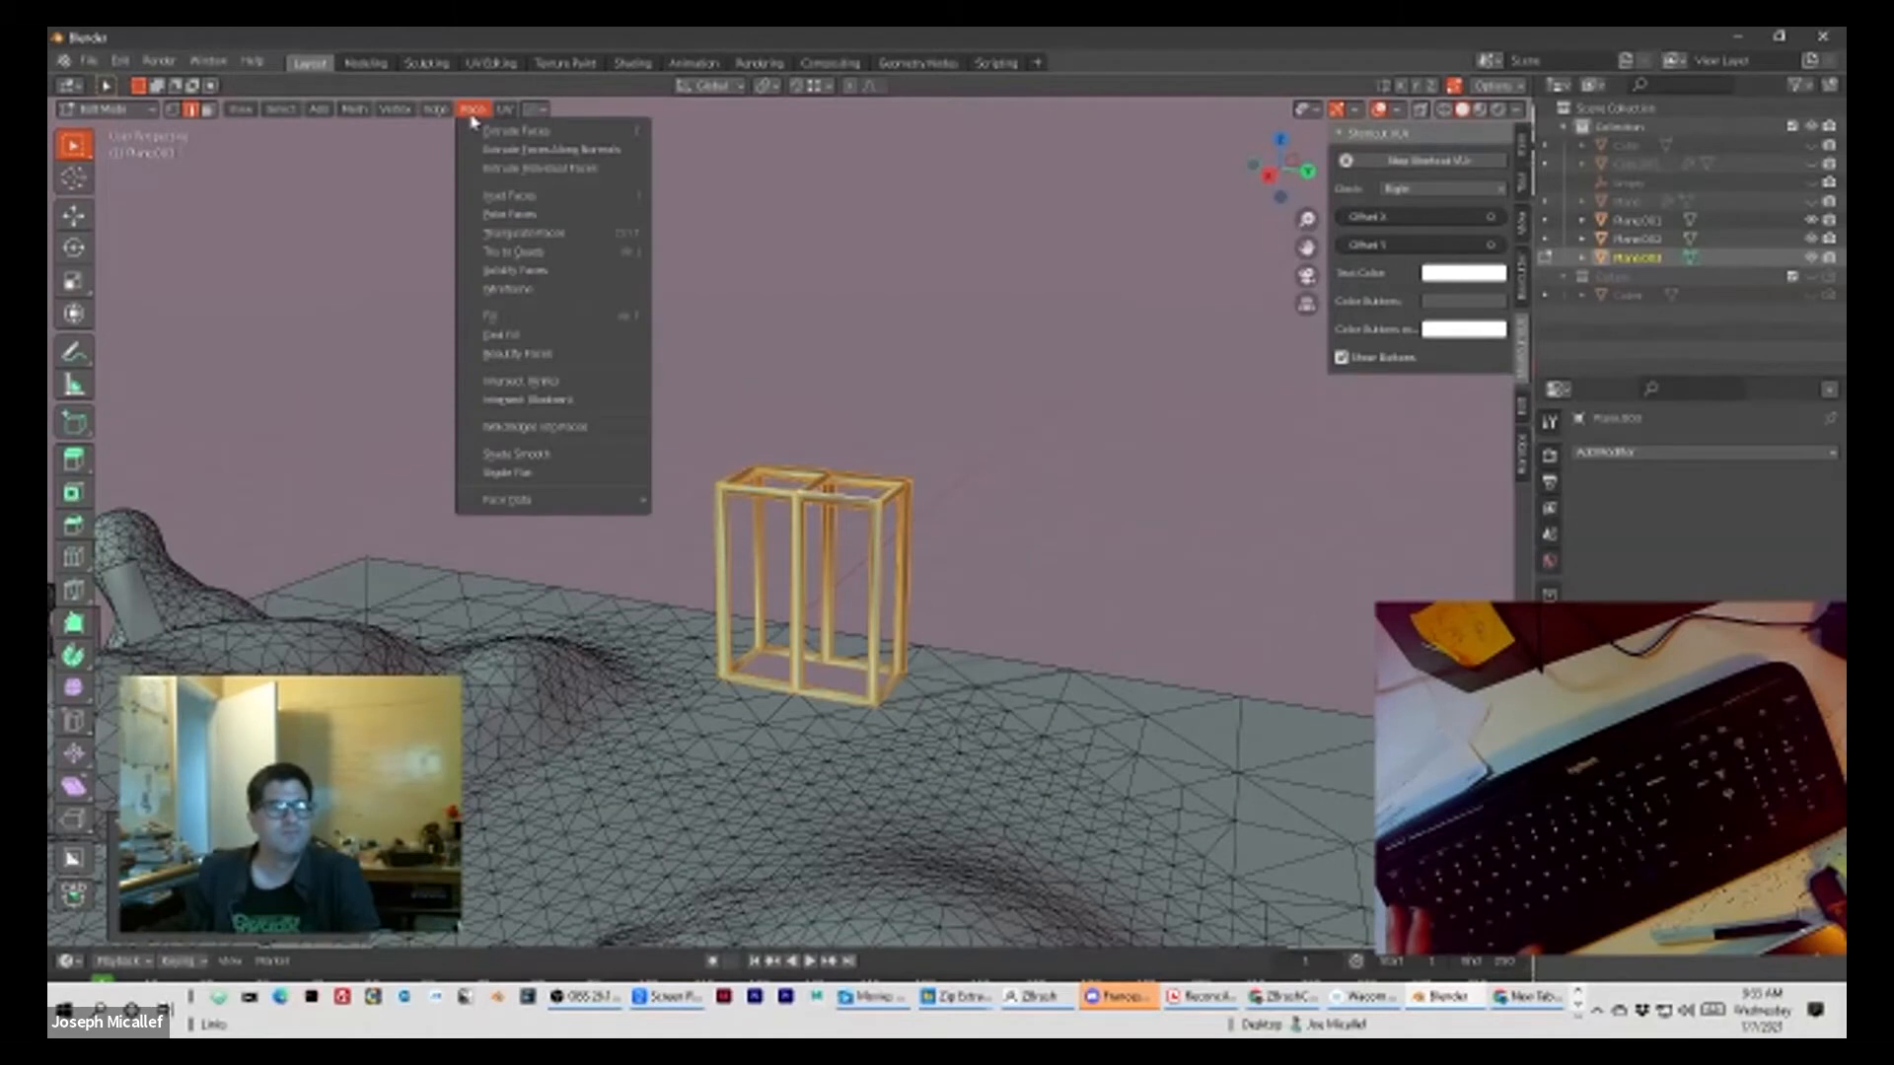
click(478, 213)
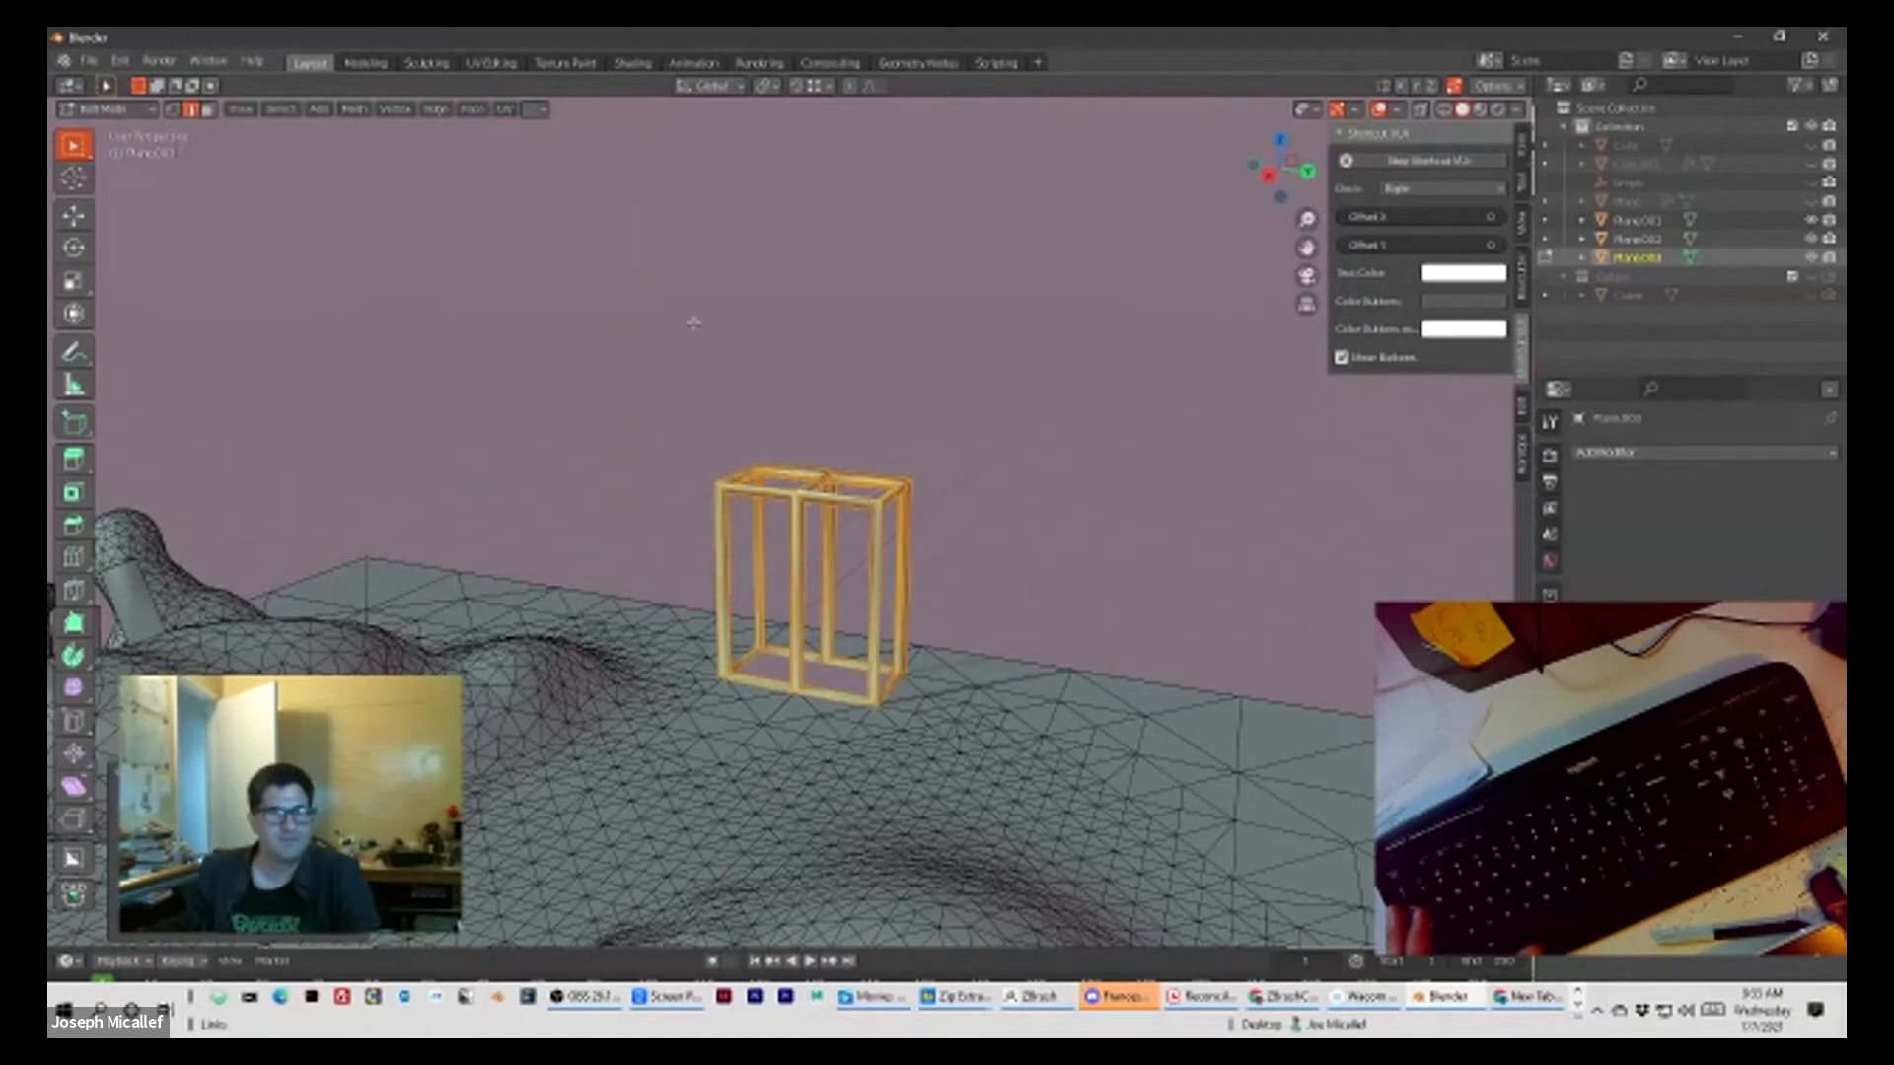
scroll(695, 326, up, 3)
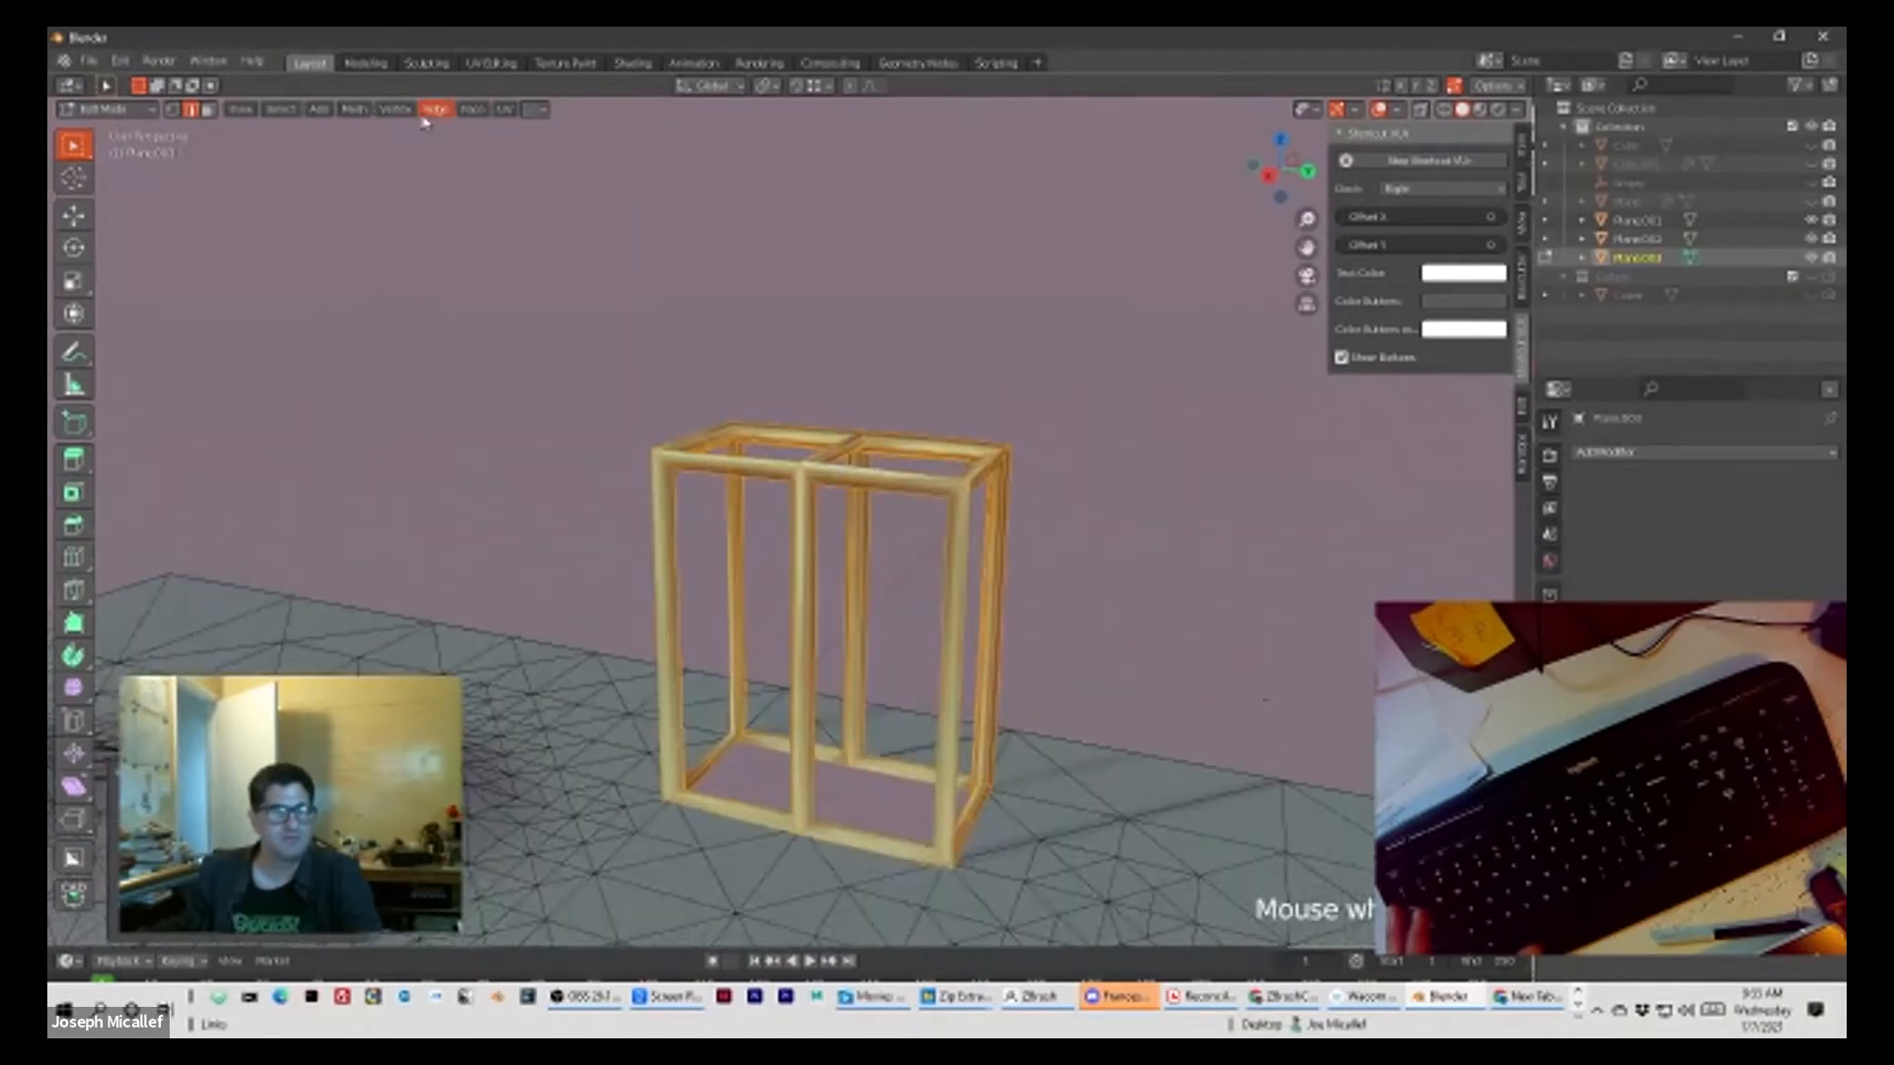
scroll(449, 115, up, 1)
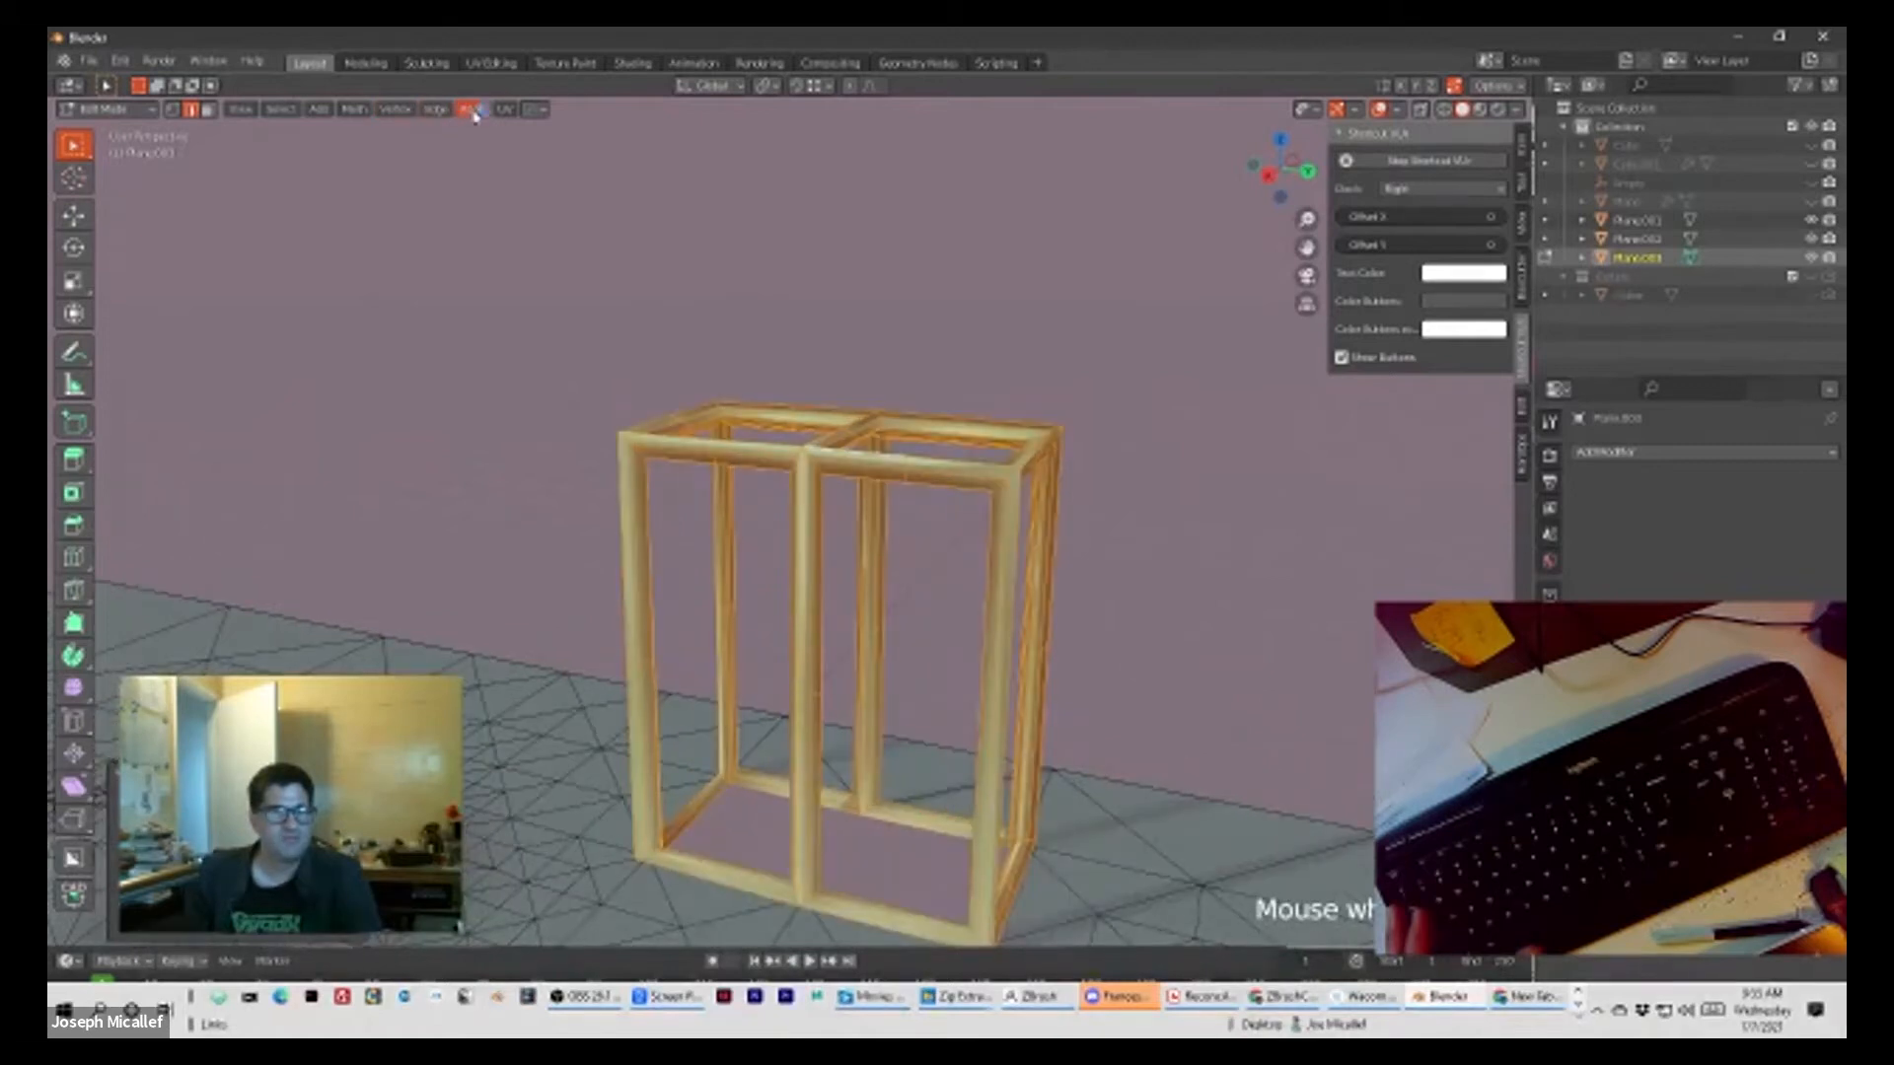
click(473, 110)
click(490, 219)
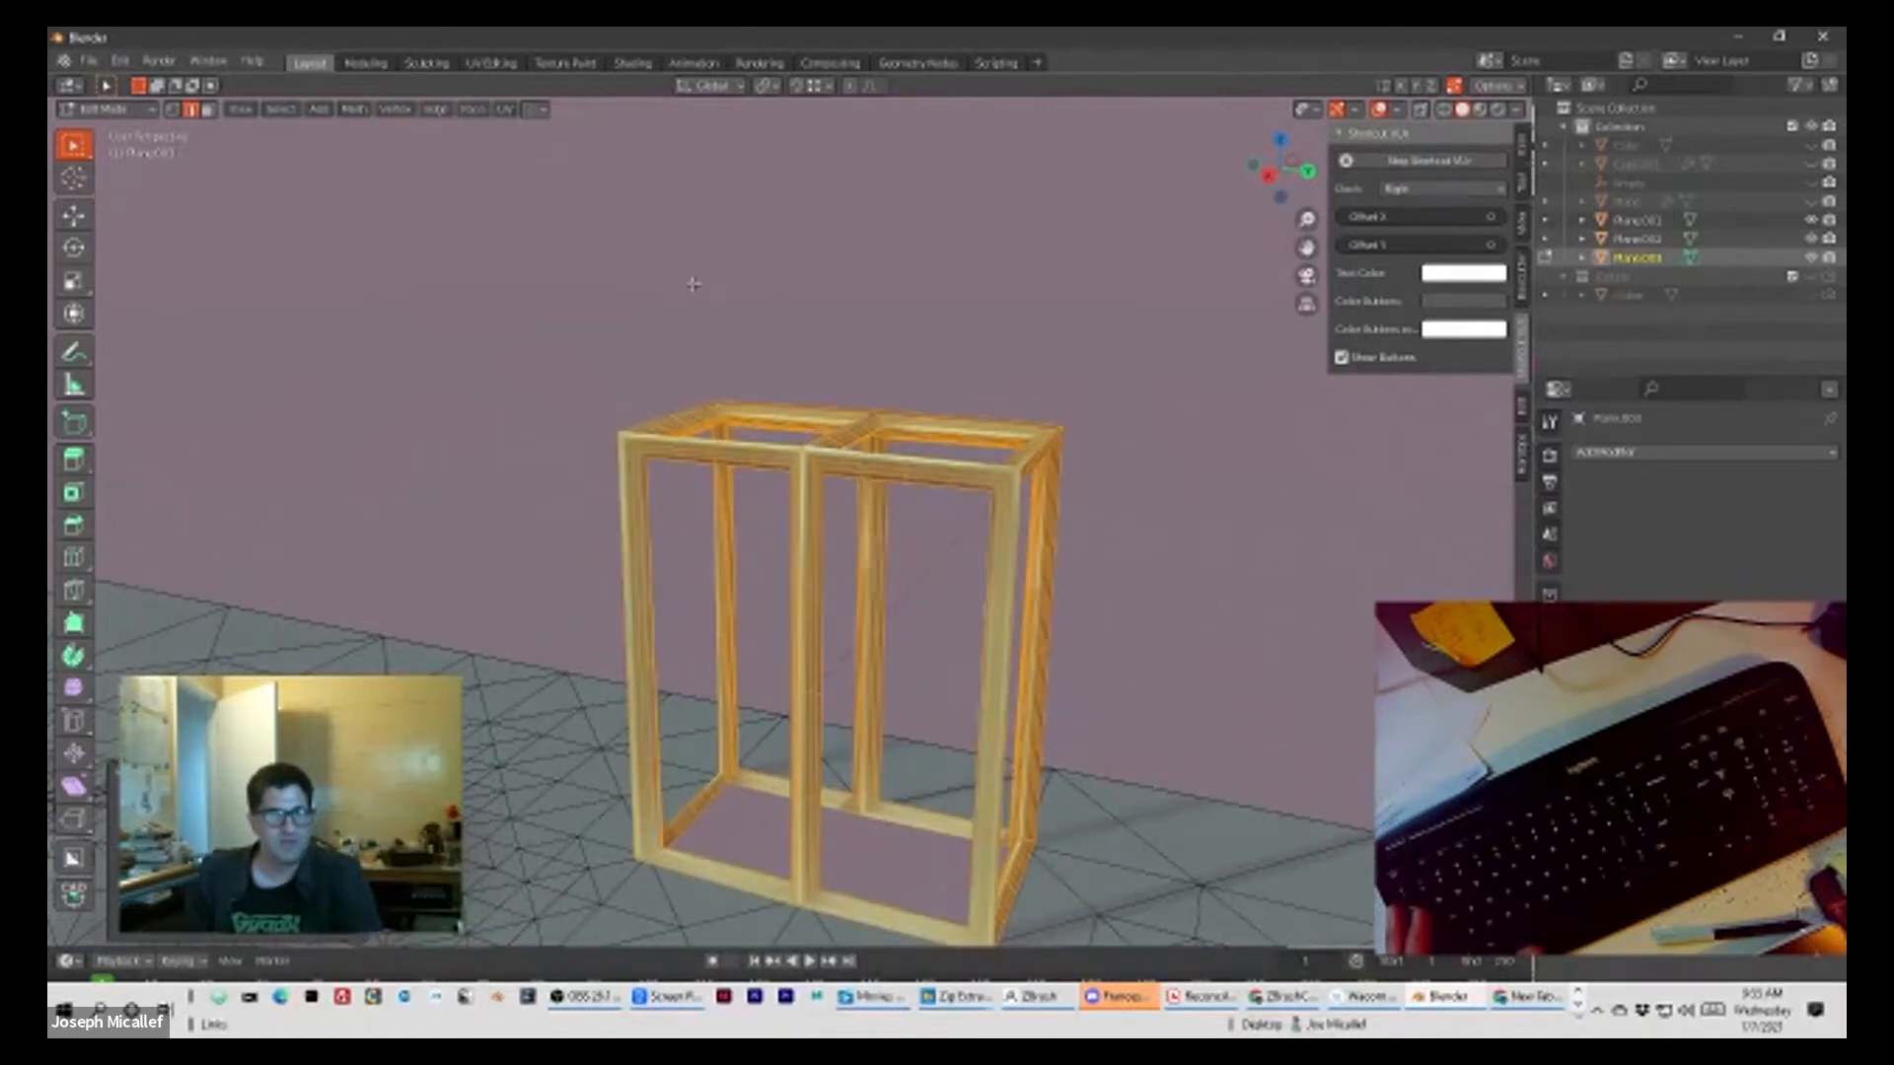
Step: Deselect the frame's mesh, return to Object Mode and add a Subdivision modifier at level 1
key(alt+a)
scroll(895, 410, down, 3)
mouse_move(968, 333)
middle_down()
mouse_move(900, 304)
mouse_move(952, 335)
middle_up()
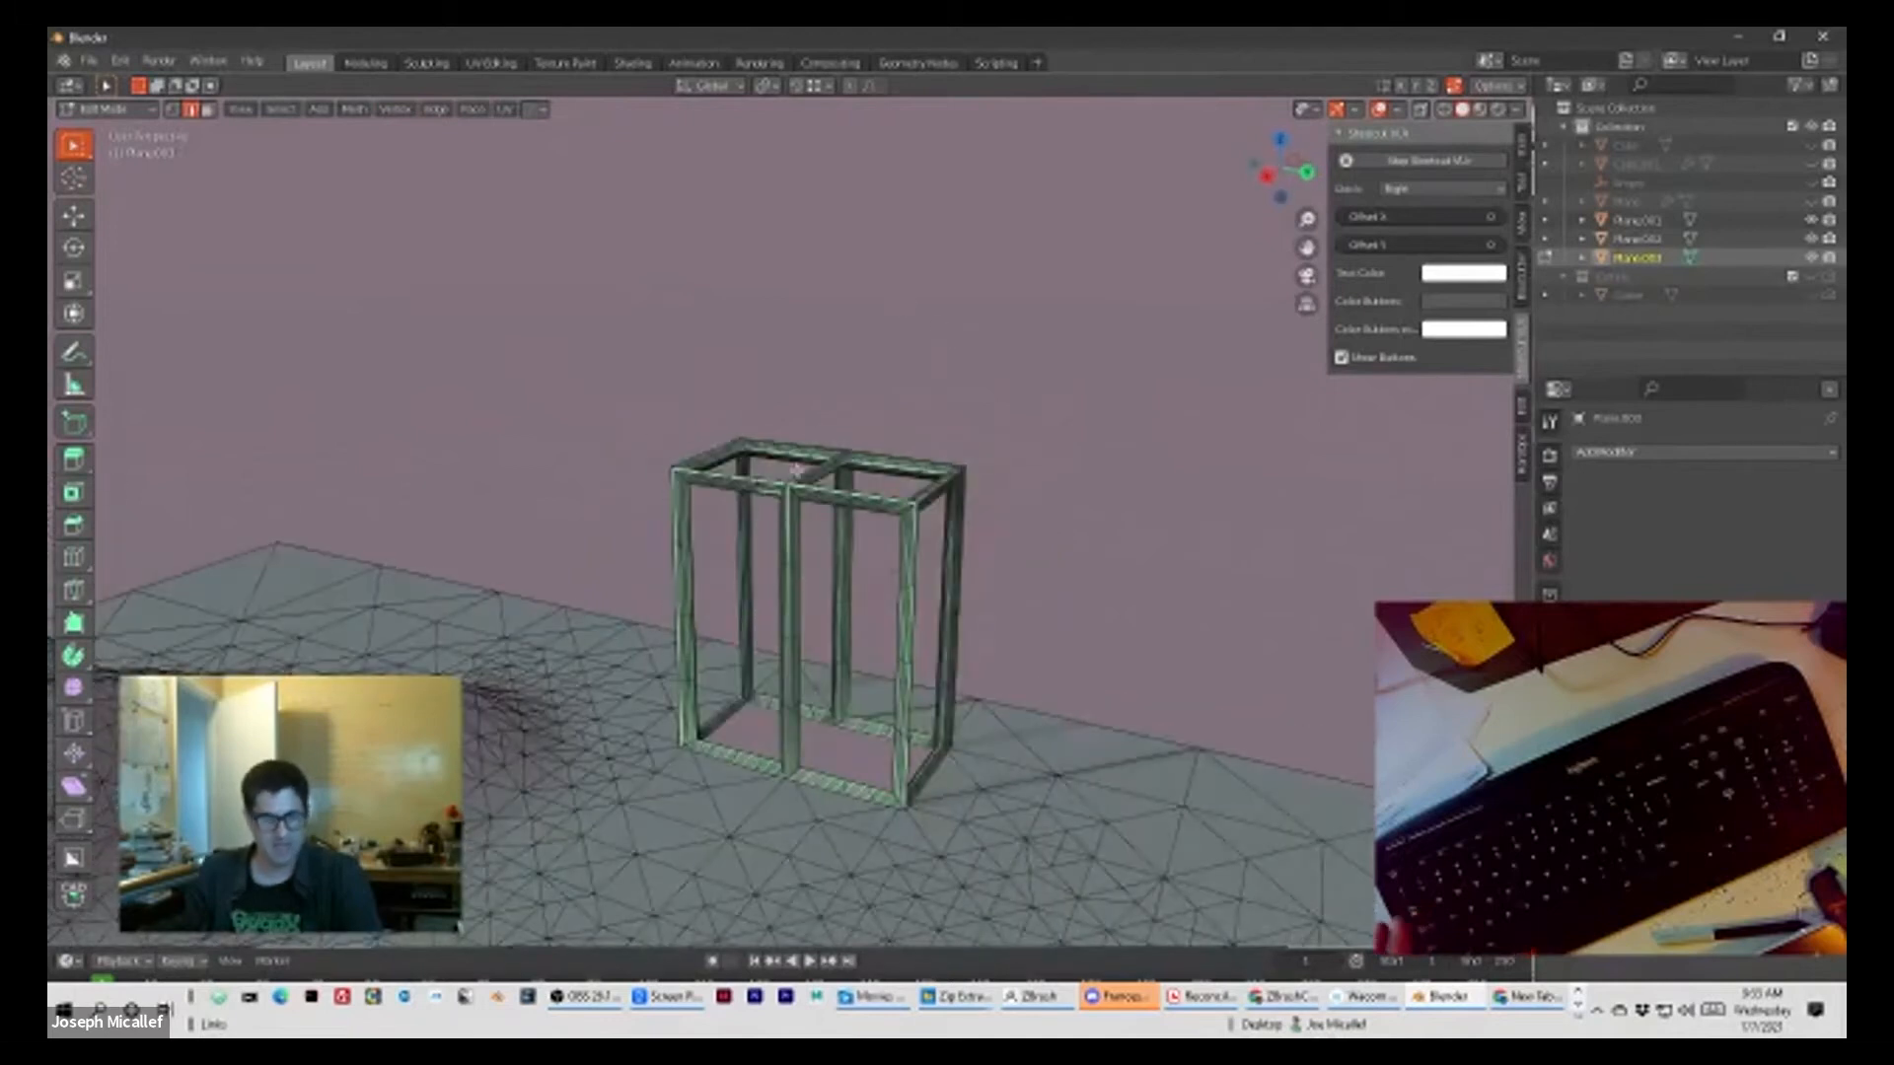
key(Tab)
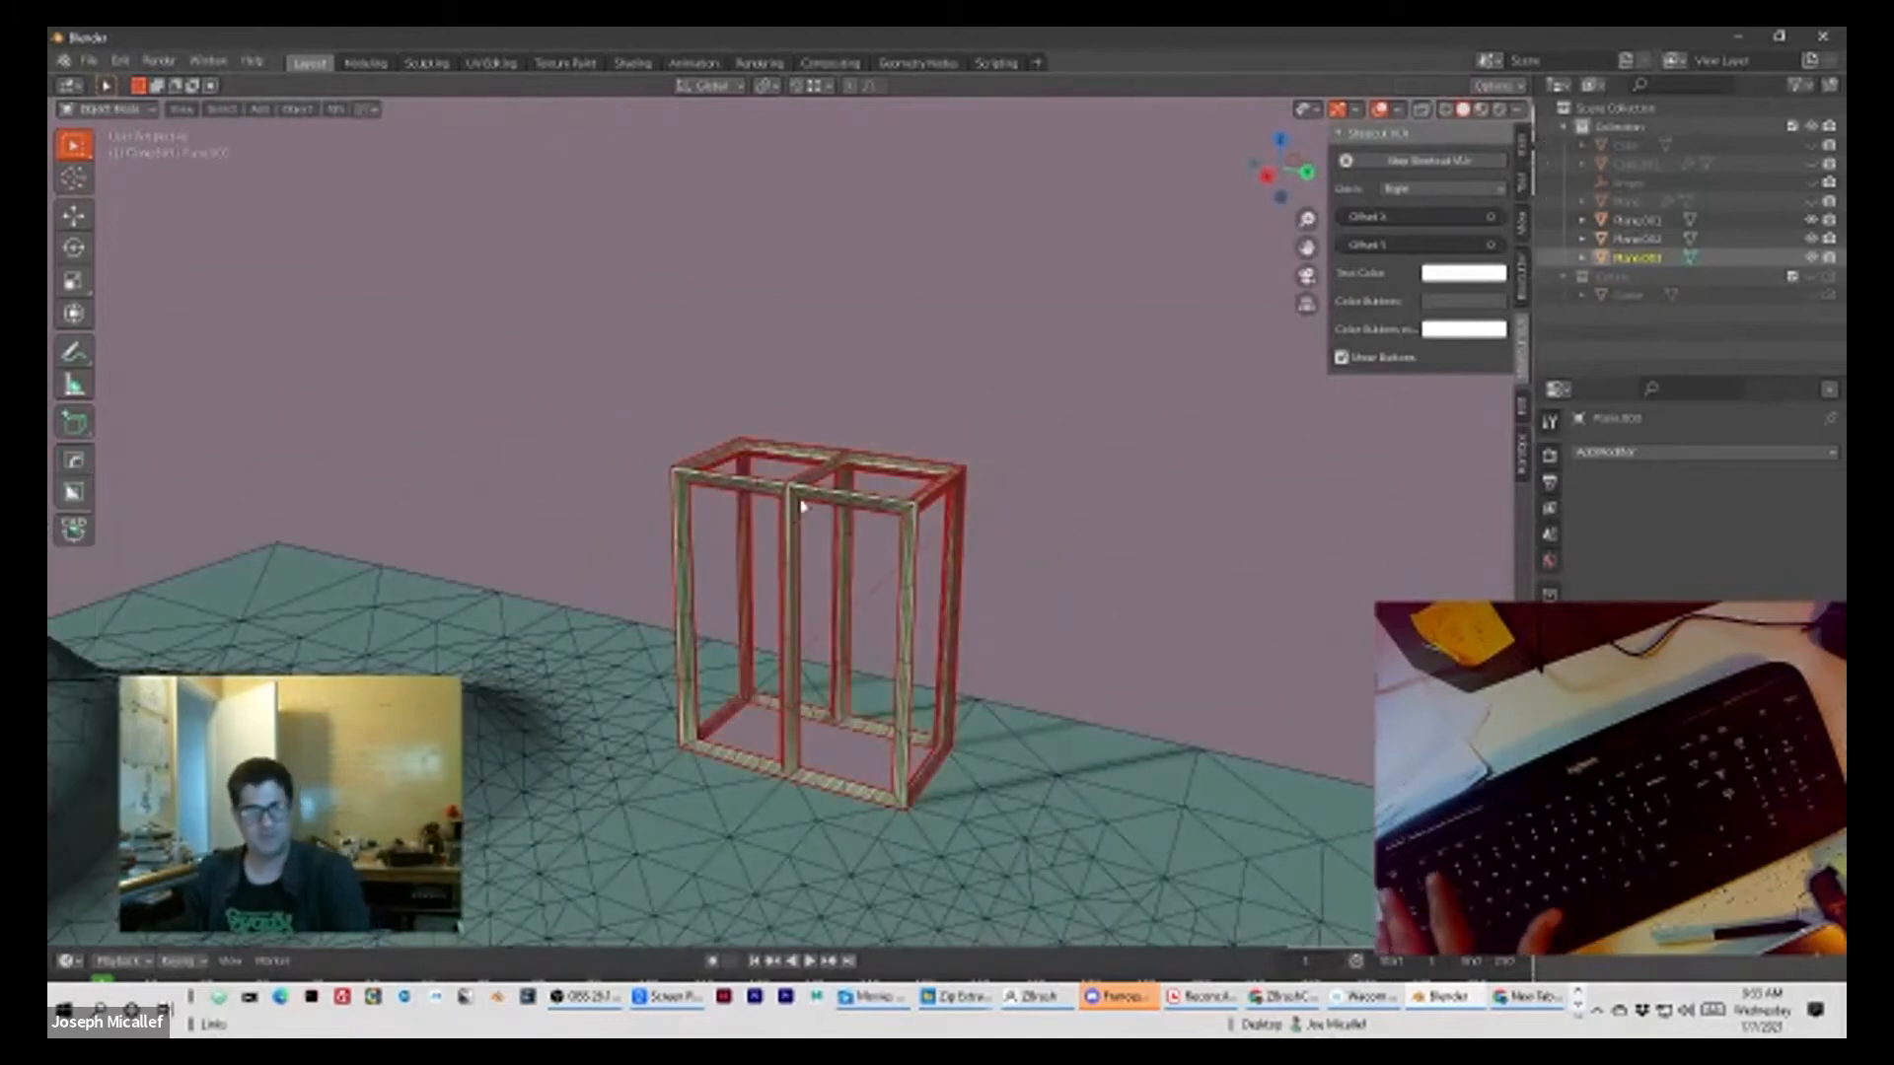
key(ctrl+1)
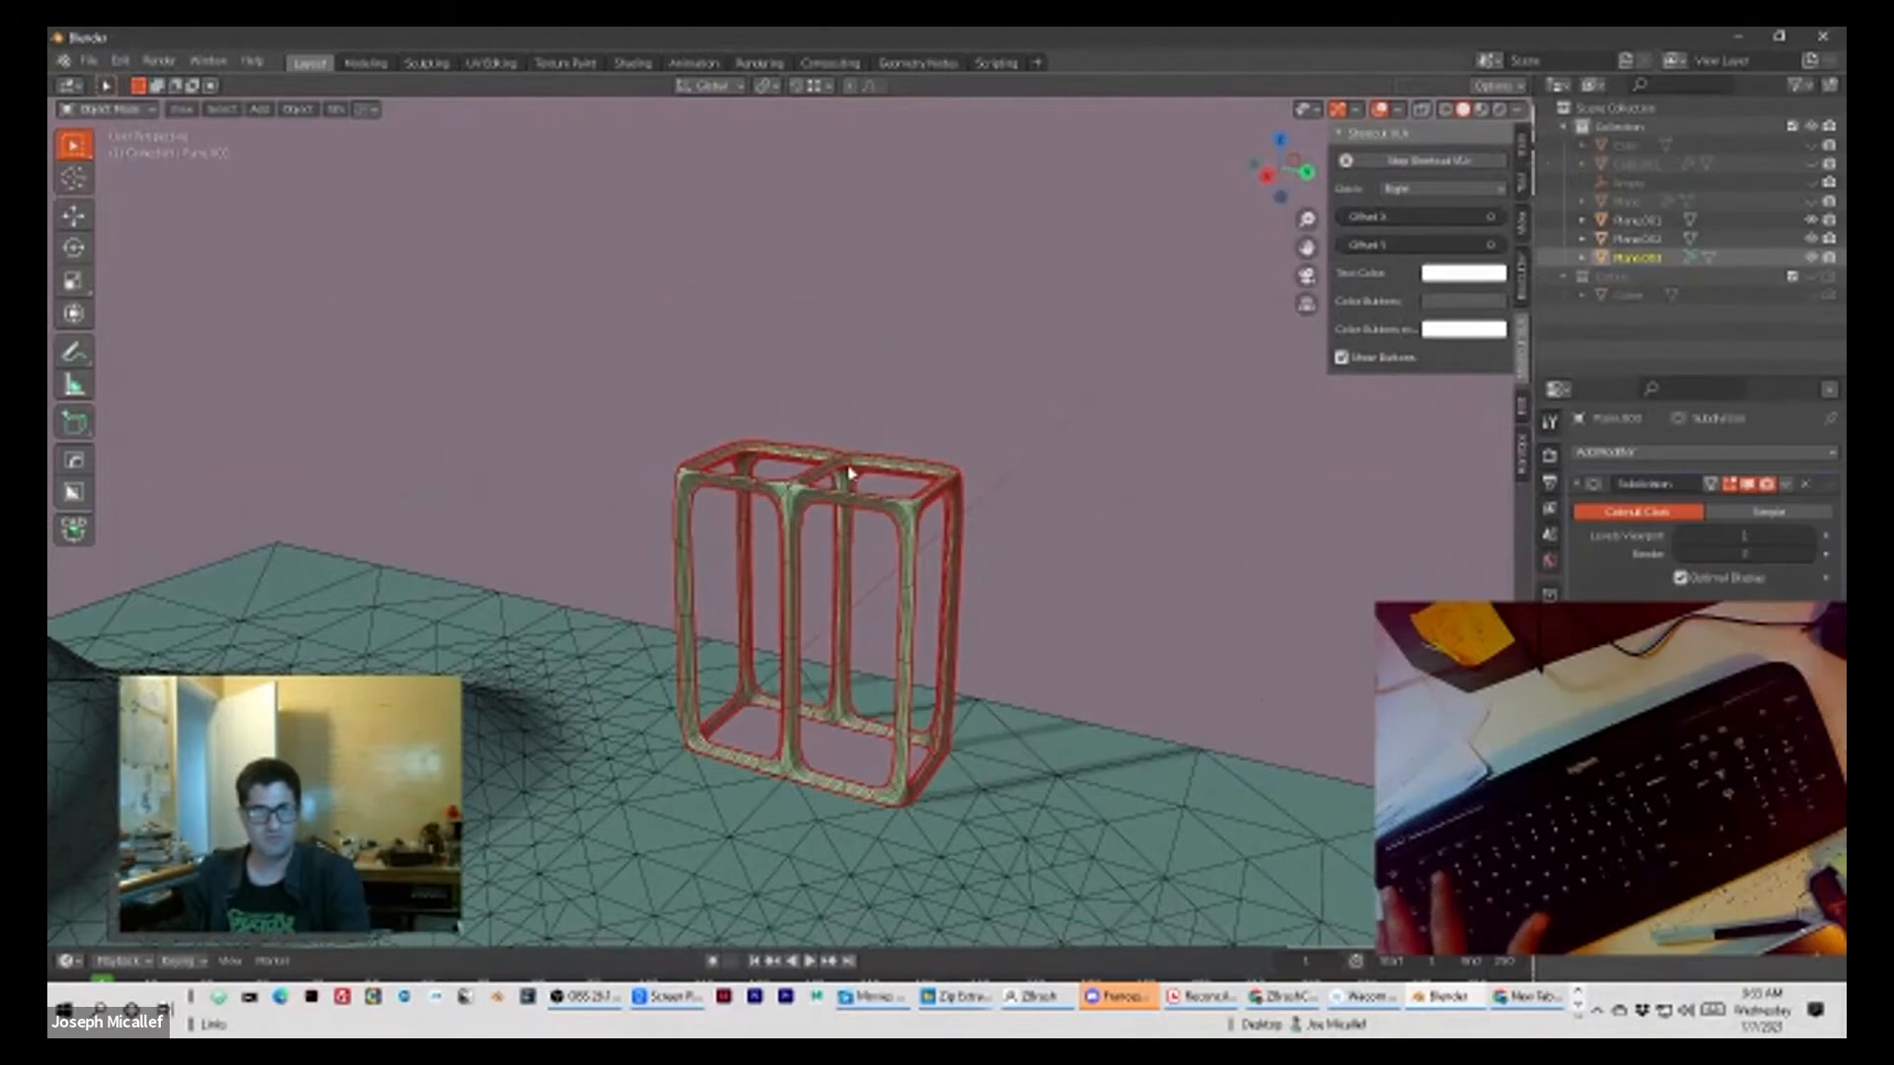
Step: Deselect the frame and hide the wireframe overlay to view the smoothed frame within the landscape
click(926, 432)
key(shift+alt+z)
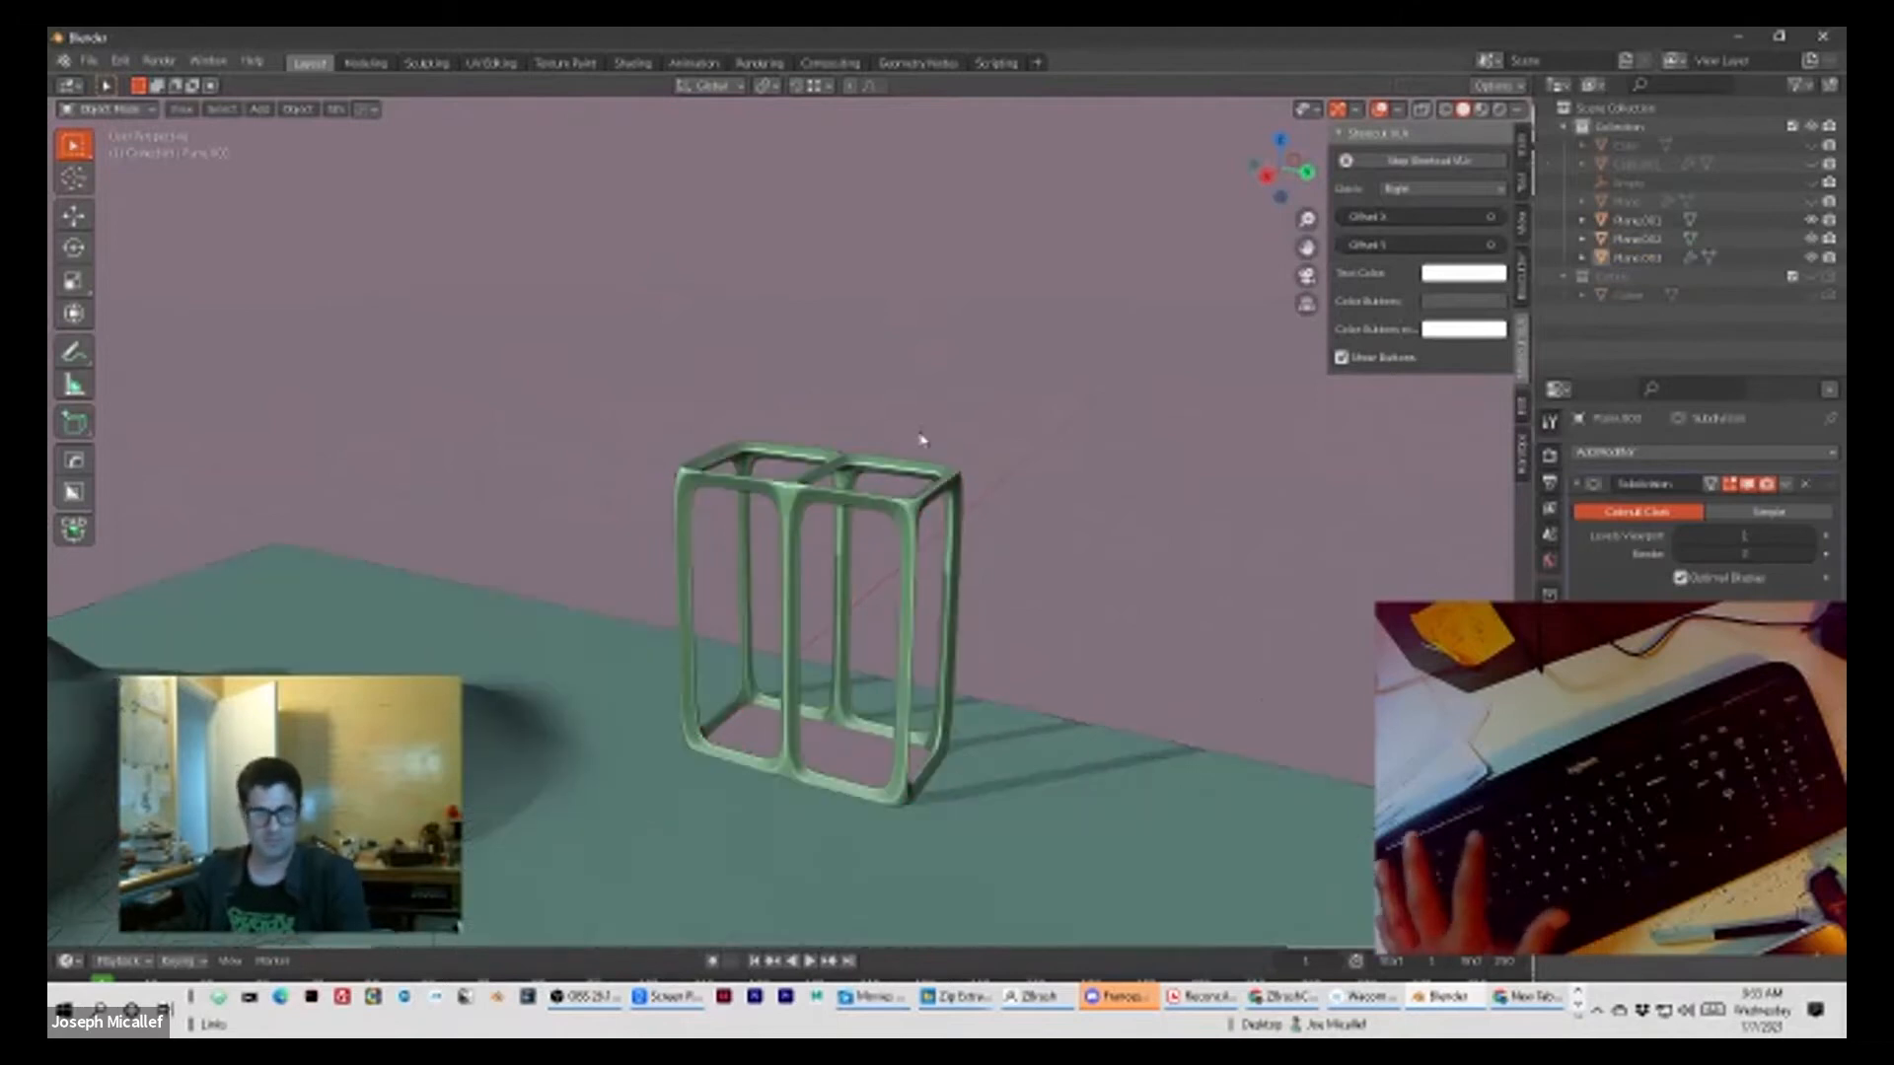
mouse_move(967, 464)
middle_down()
mouse_move(947, 411)
mouse_move(607, 439)
mouse_move(414, 553)
mouse_move(860, 526)
middle_up()
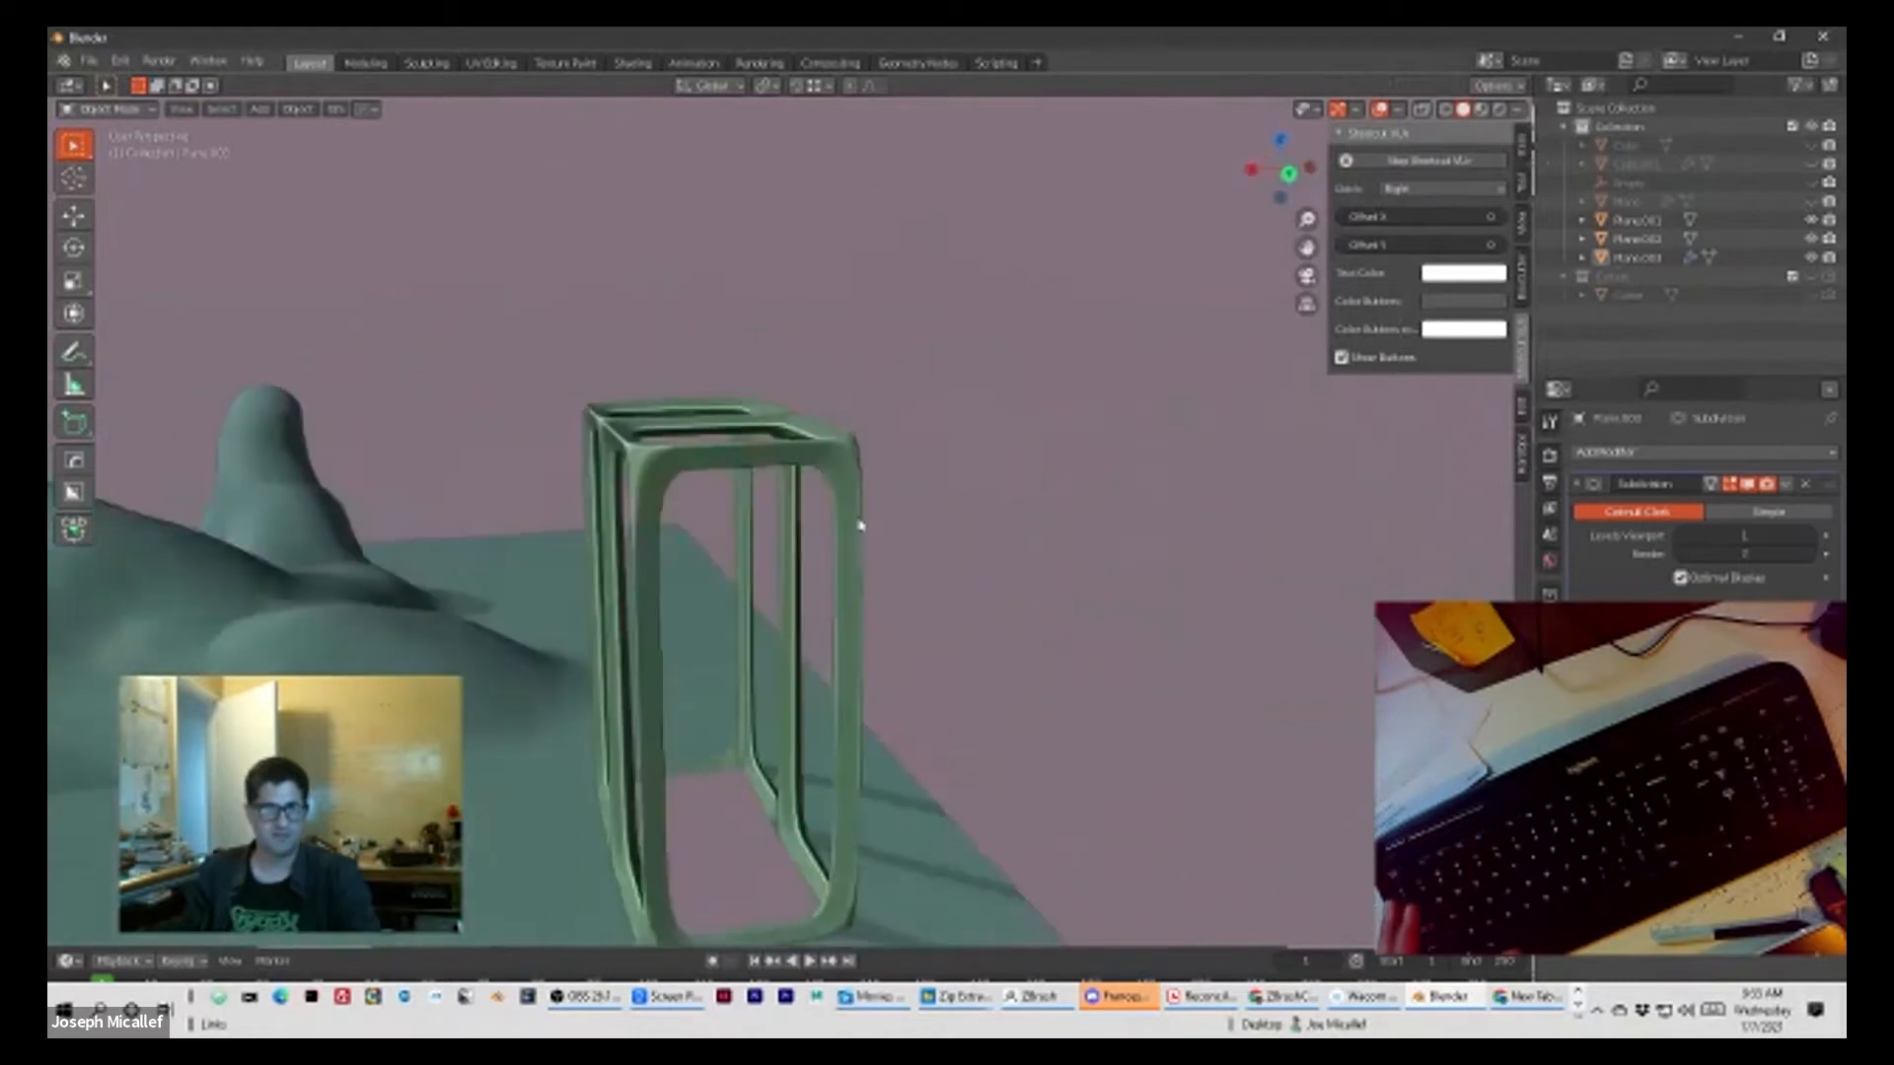
scroll(991, 538, down, 6)
scroll(965, 540, down, 3)
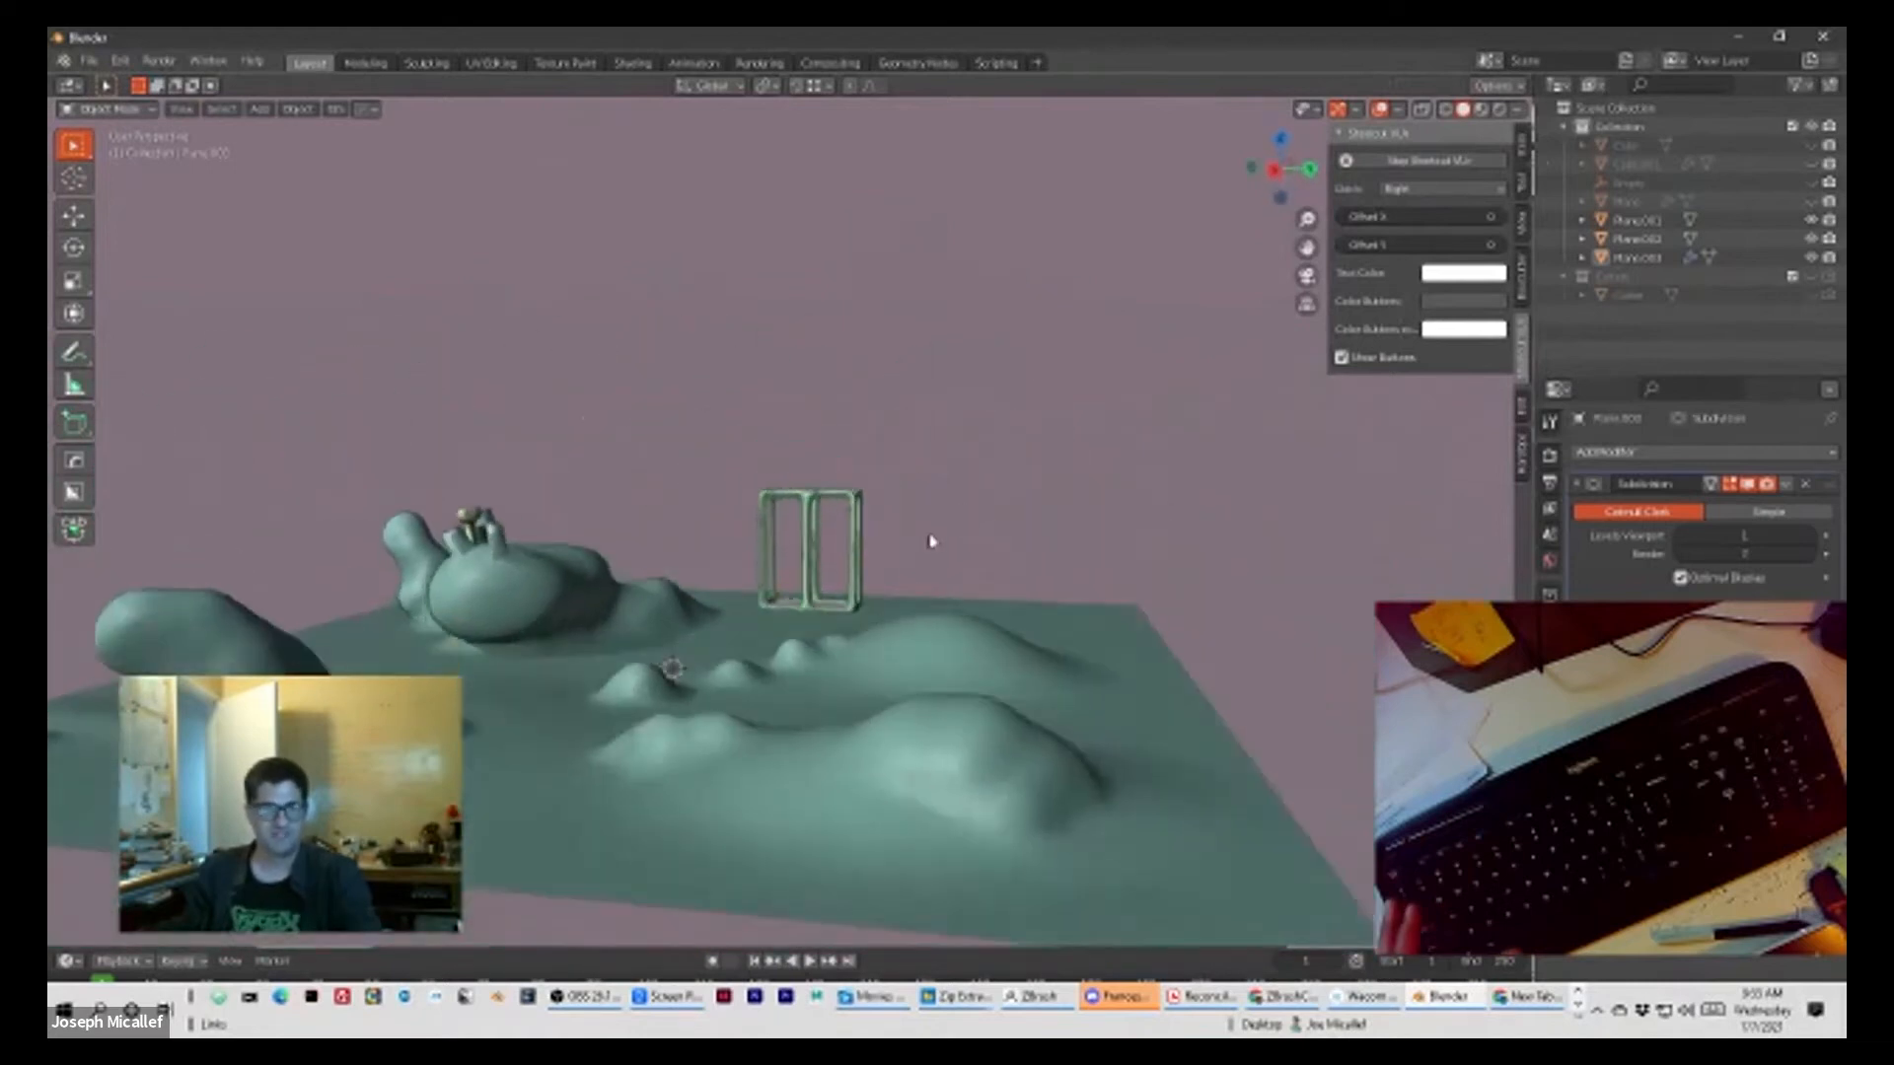
scroll(884, 566, up, 6)
Step: Duplicate the landscape plane and move the copy along the X axis until it adjoins the original's edge behind the frame
click(936, 784)
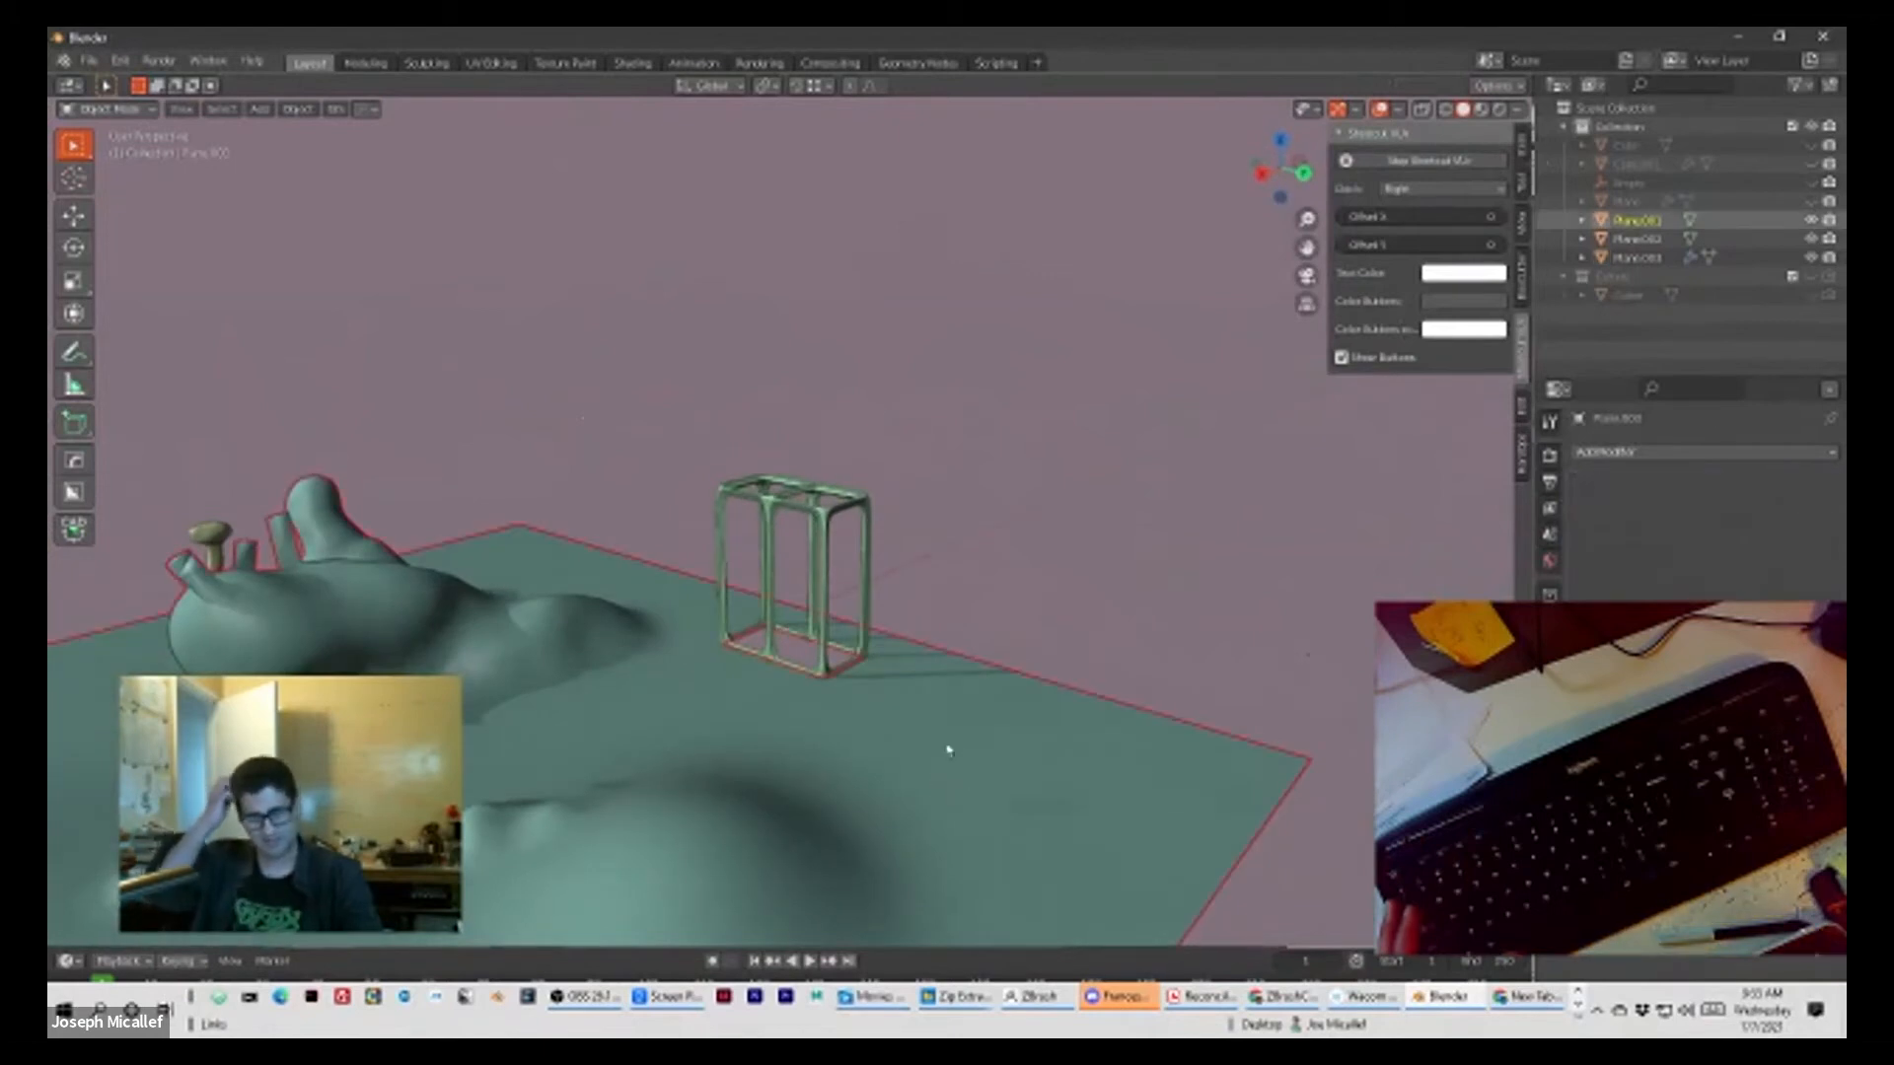
mouse_move(612, 430)
middle_down()
mouse_move(727, 550)
mouse_move(861, 628)
middle_up()
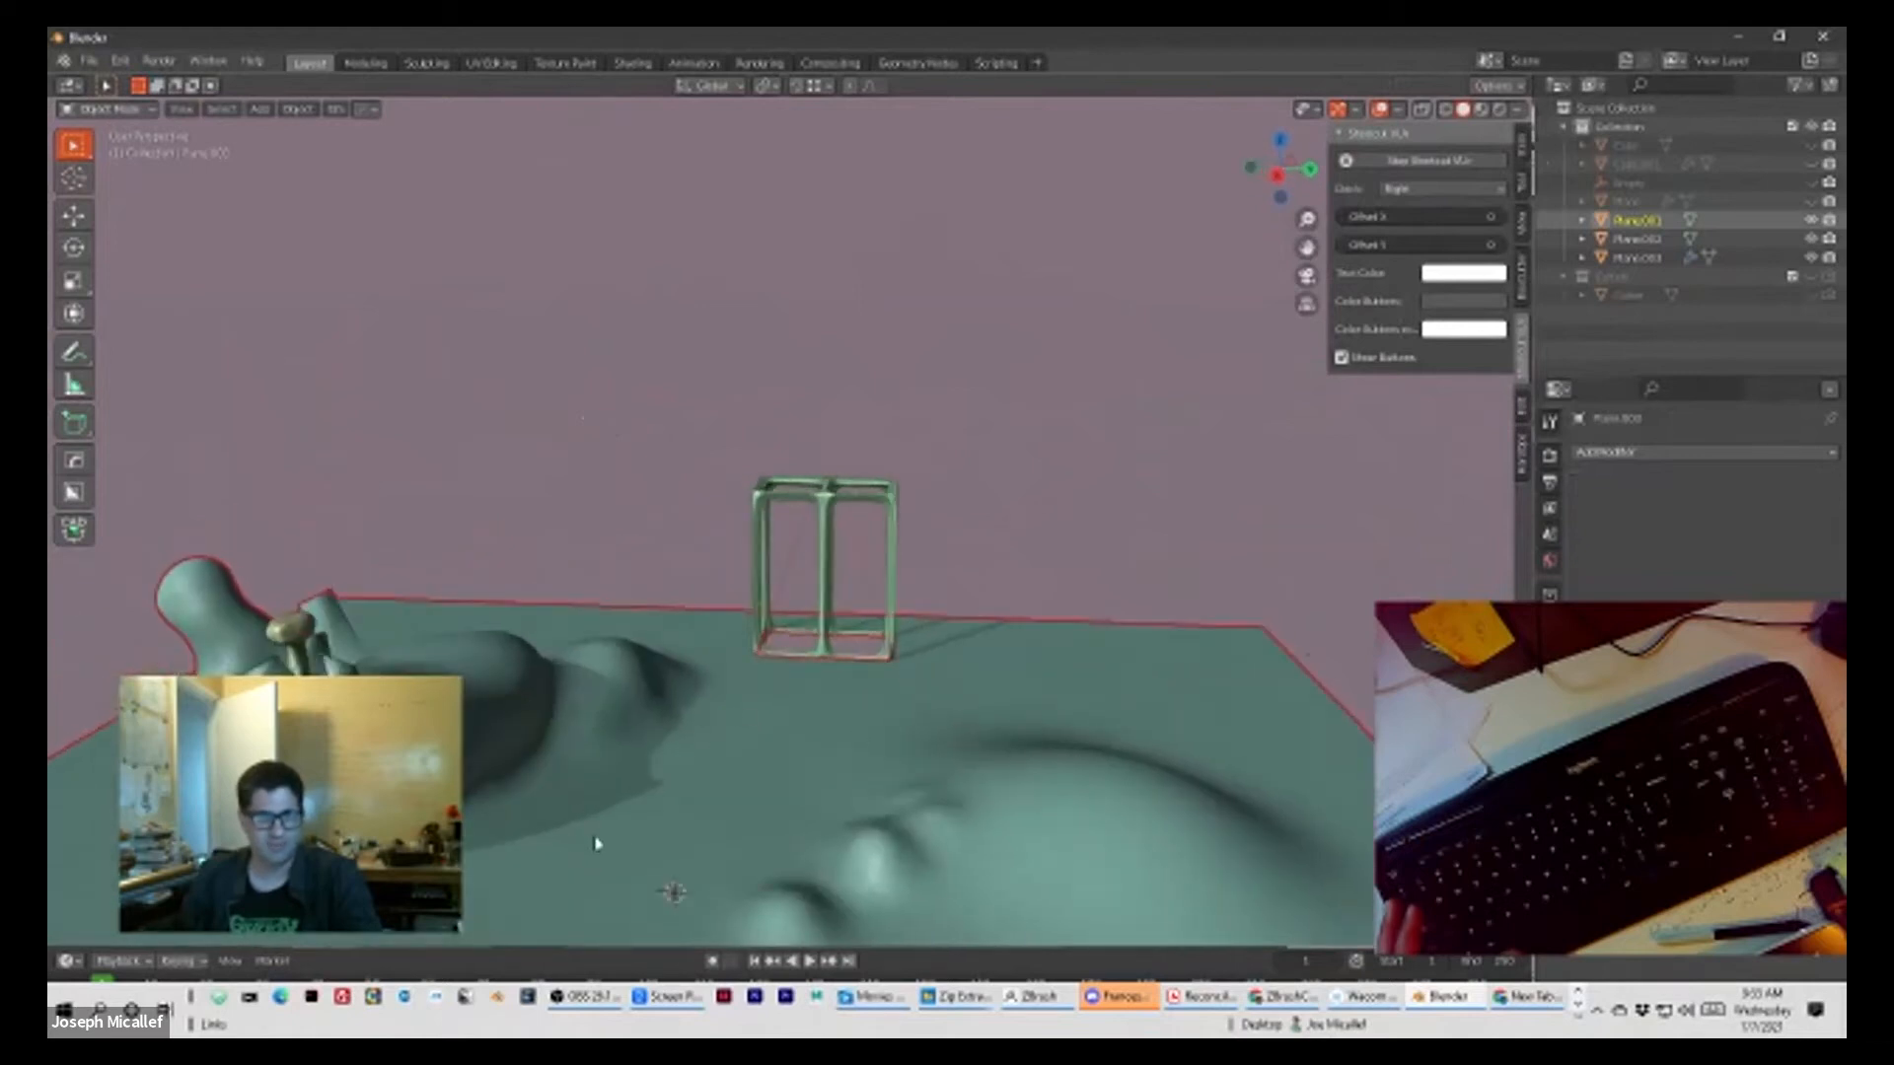
scroll(779, 533, down, 5)
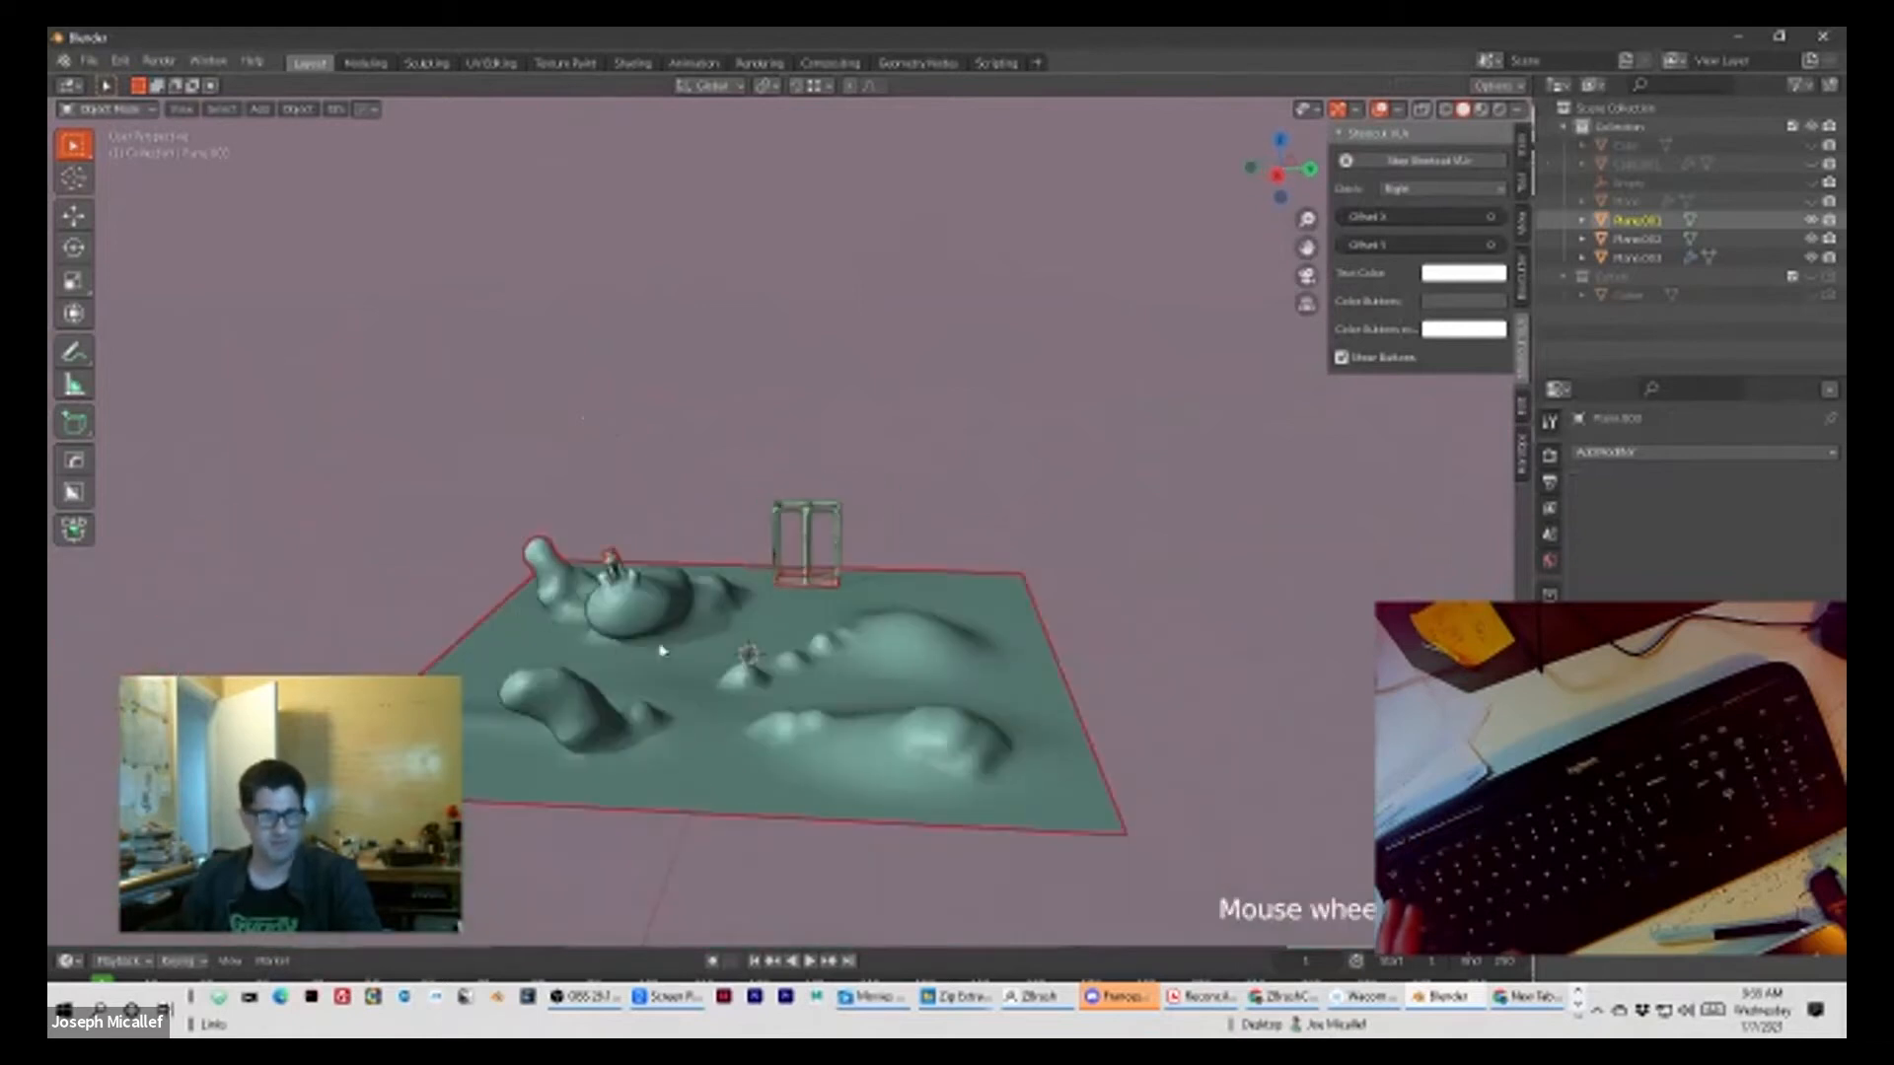
scroll(691, 767, up, 2)
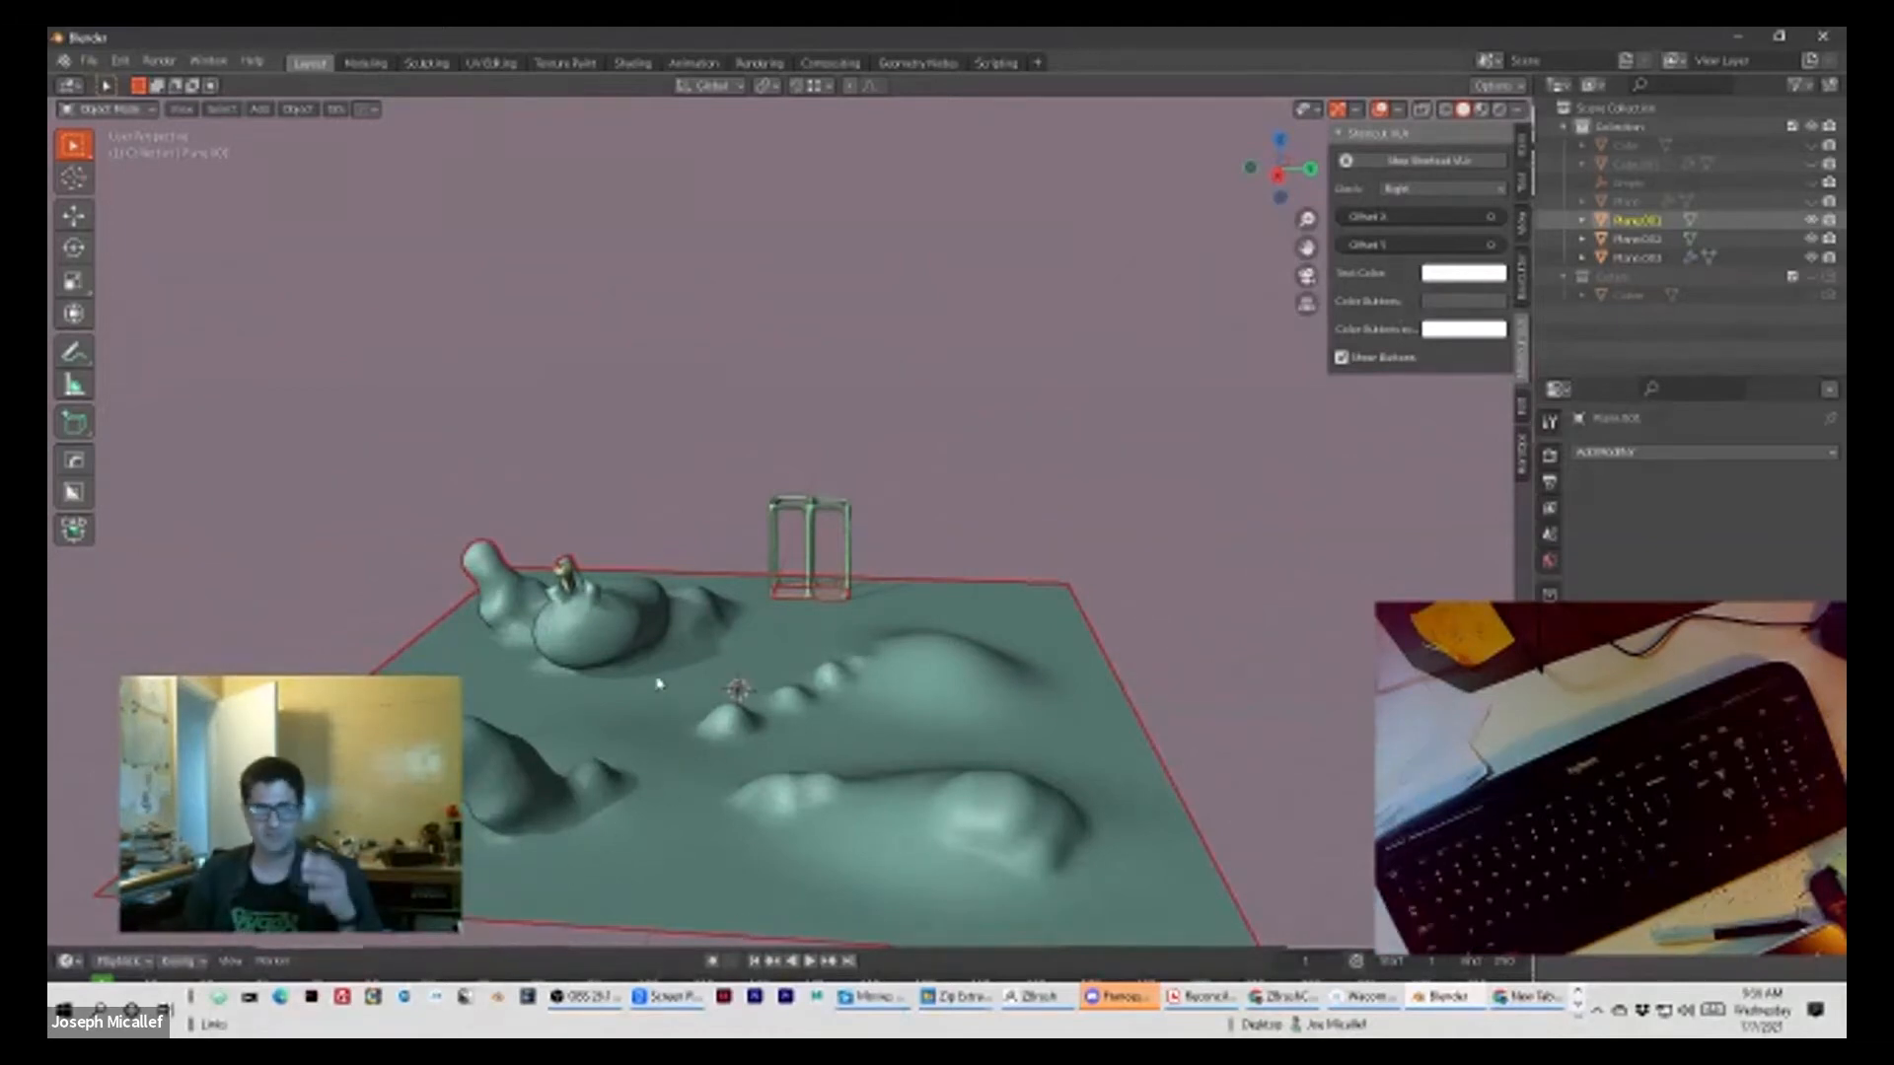
scroll(659, 712, down, 5)
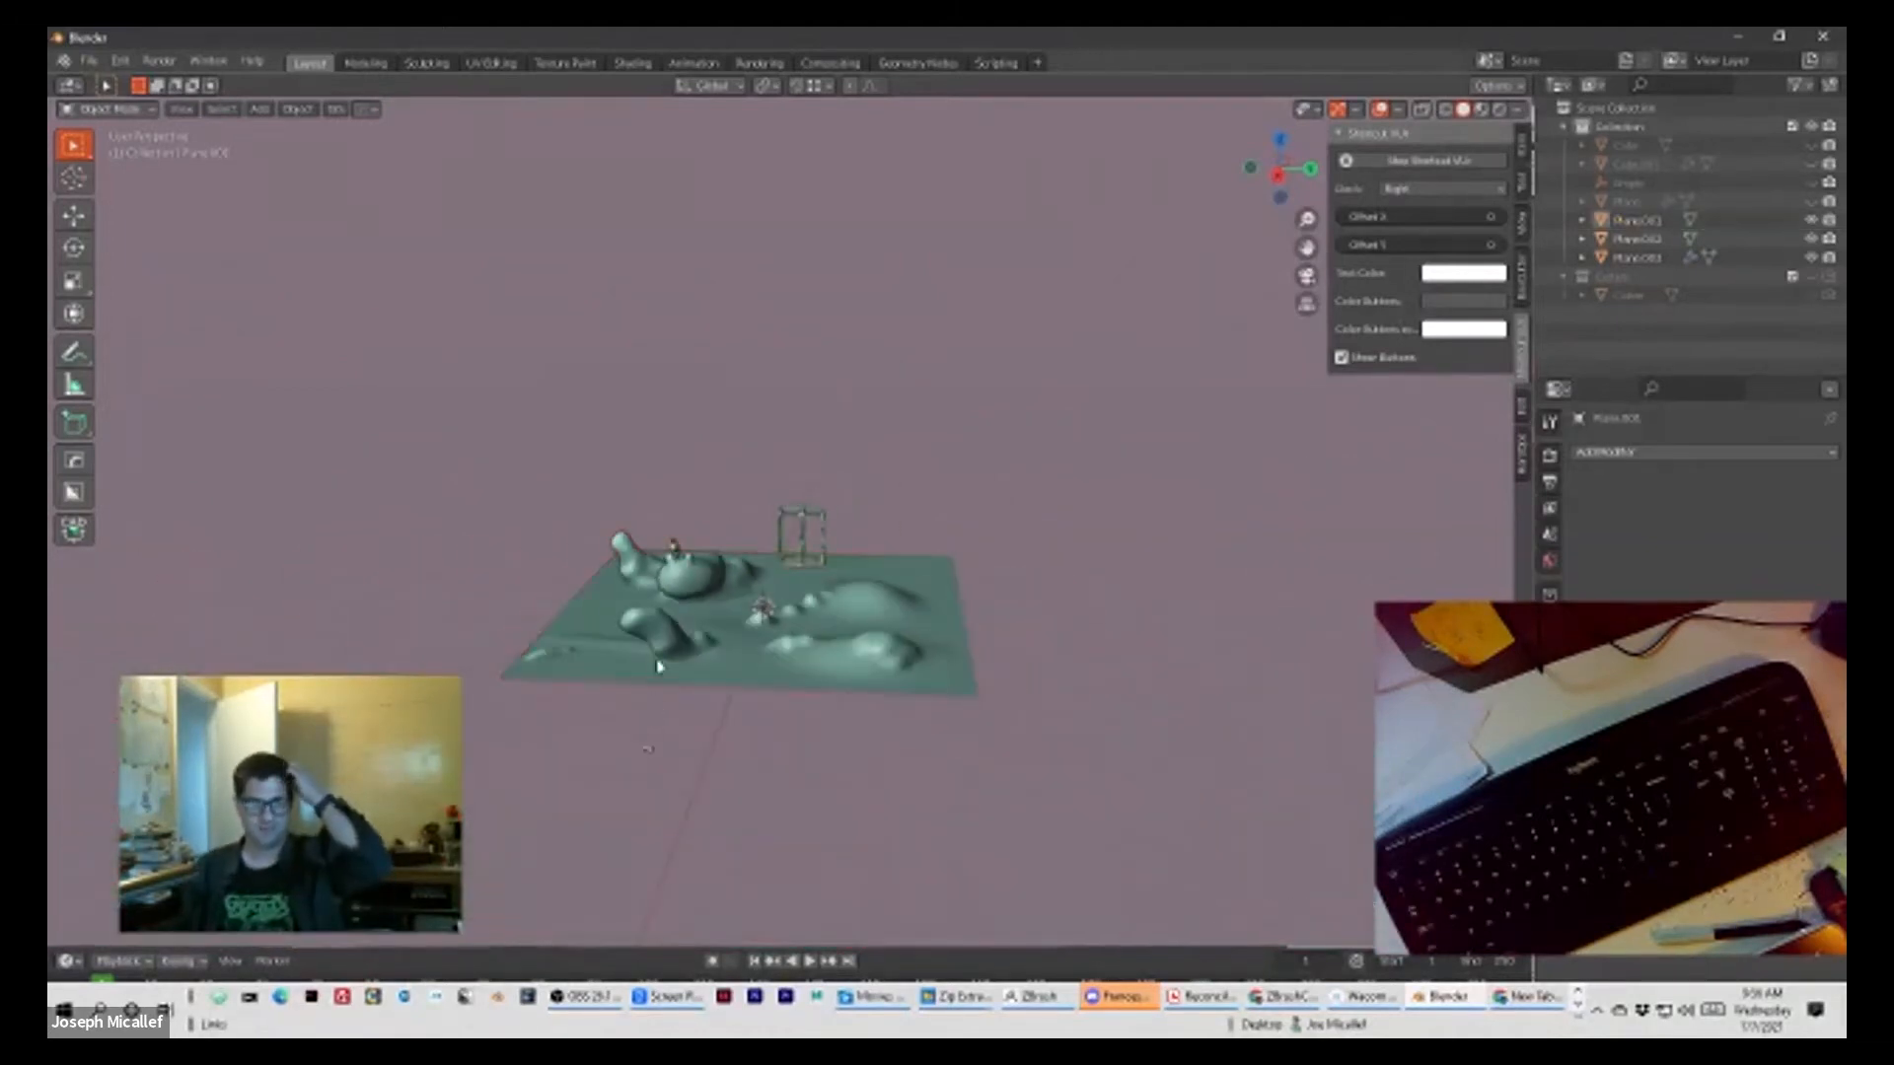
middle_drag(729, 683, 700, 771)
middle_drag(728, 709, 744, 762)
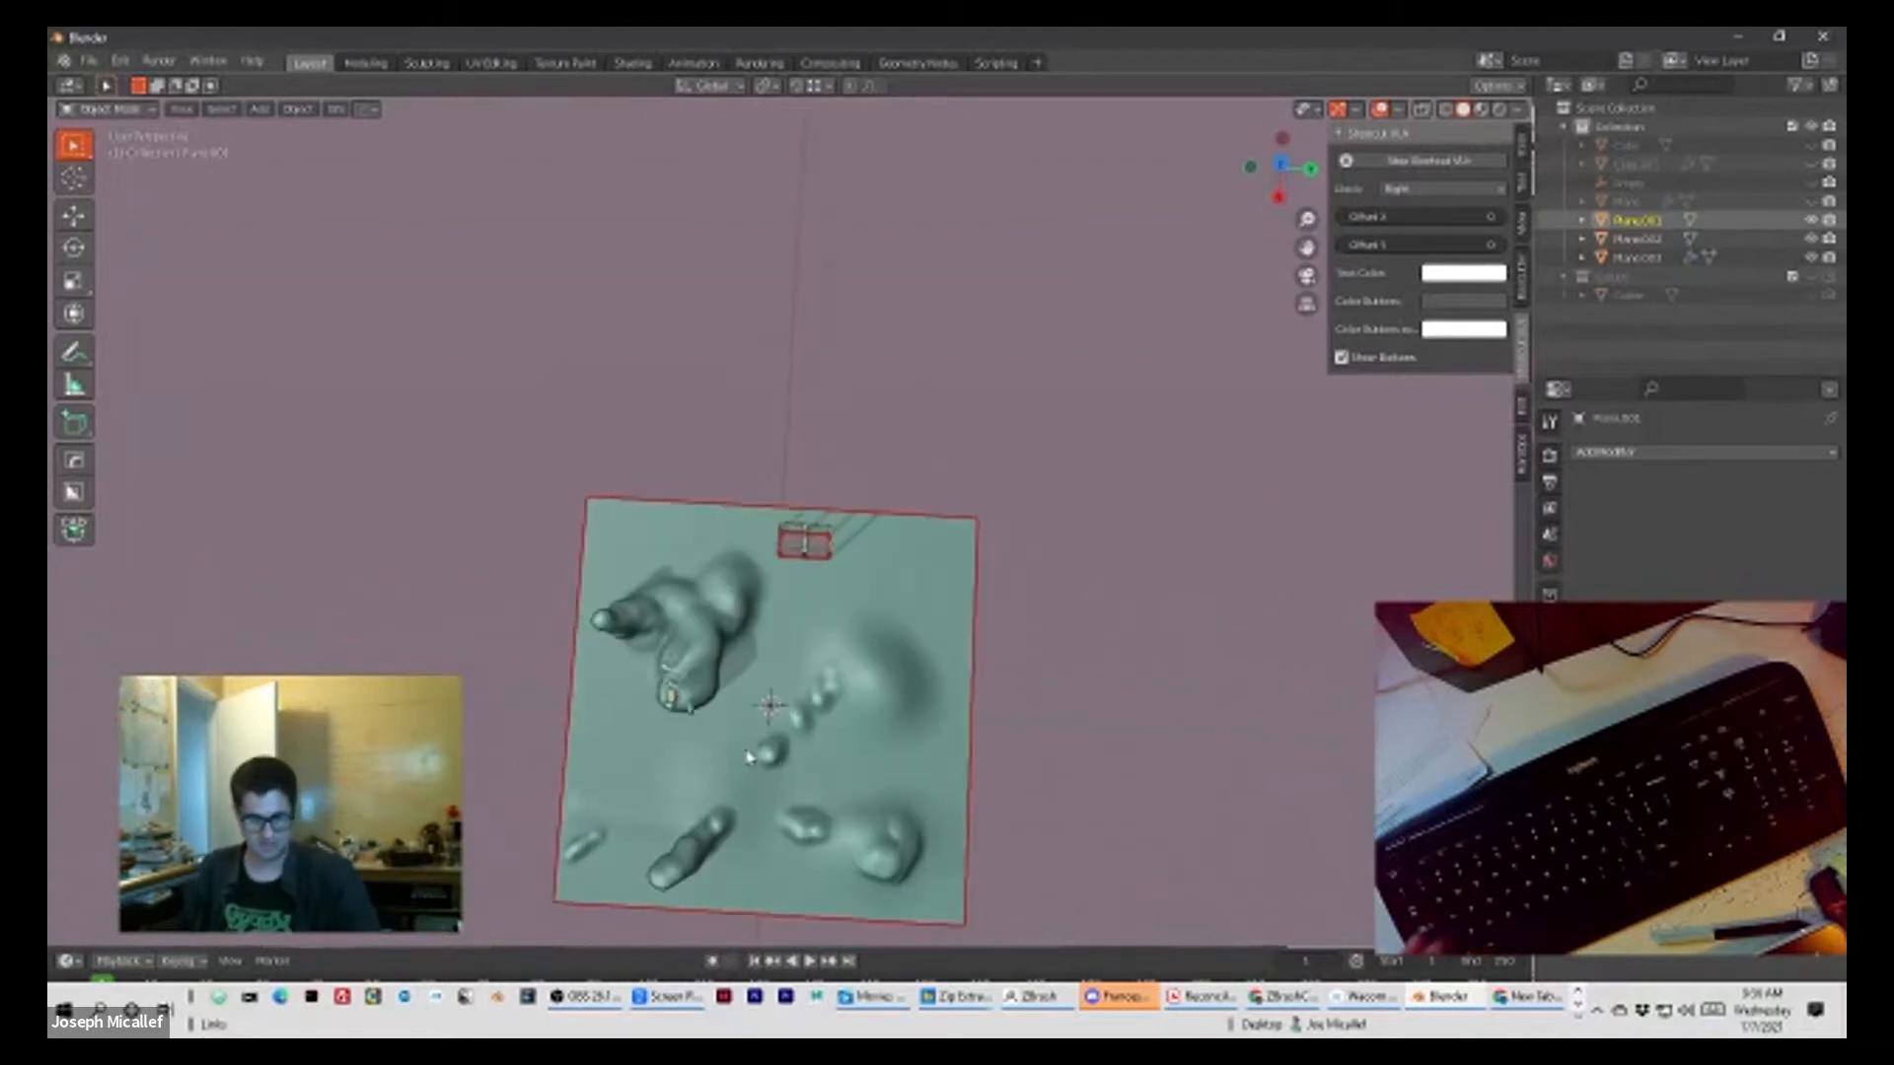
key(shift+d)
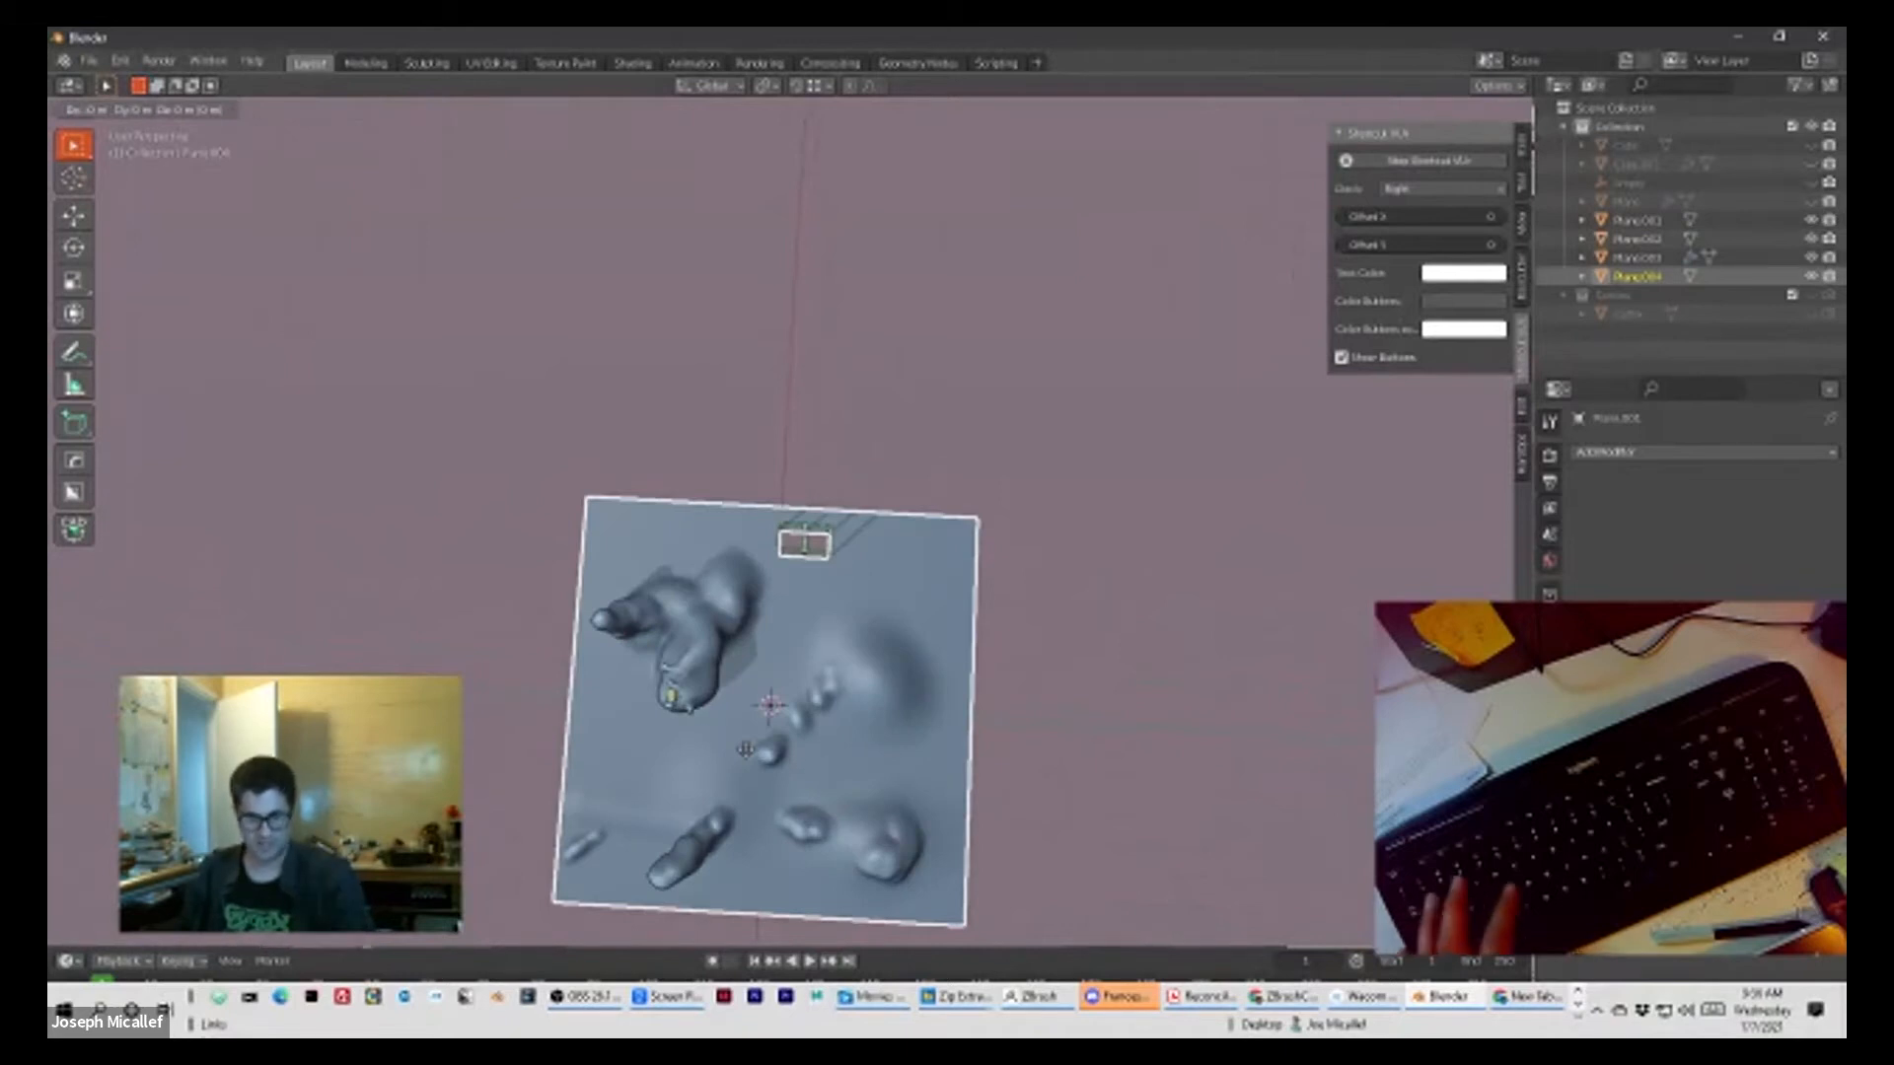
key(x)
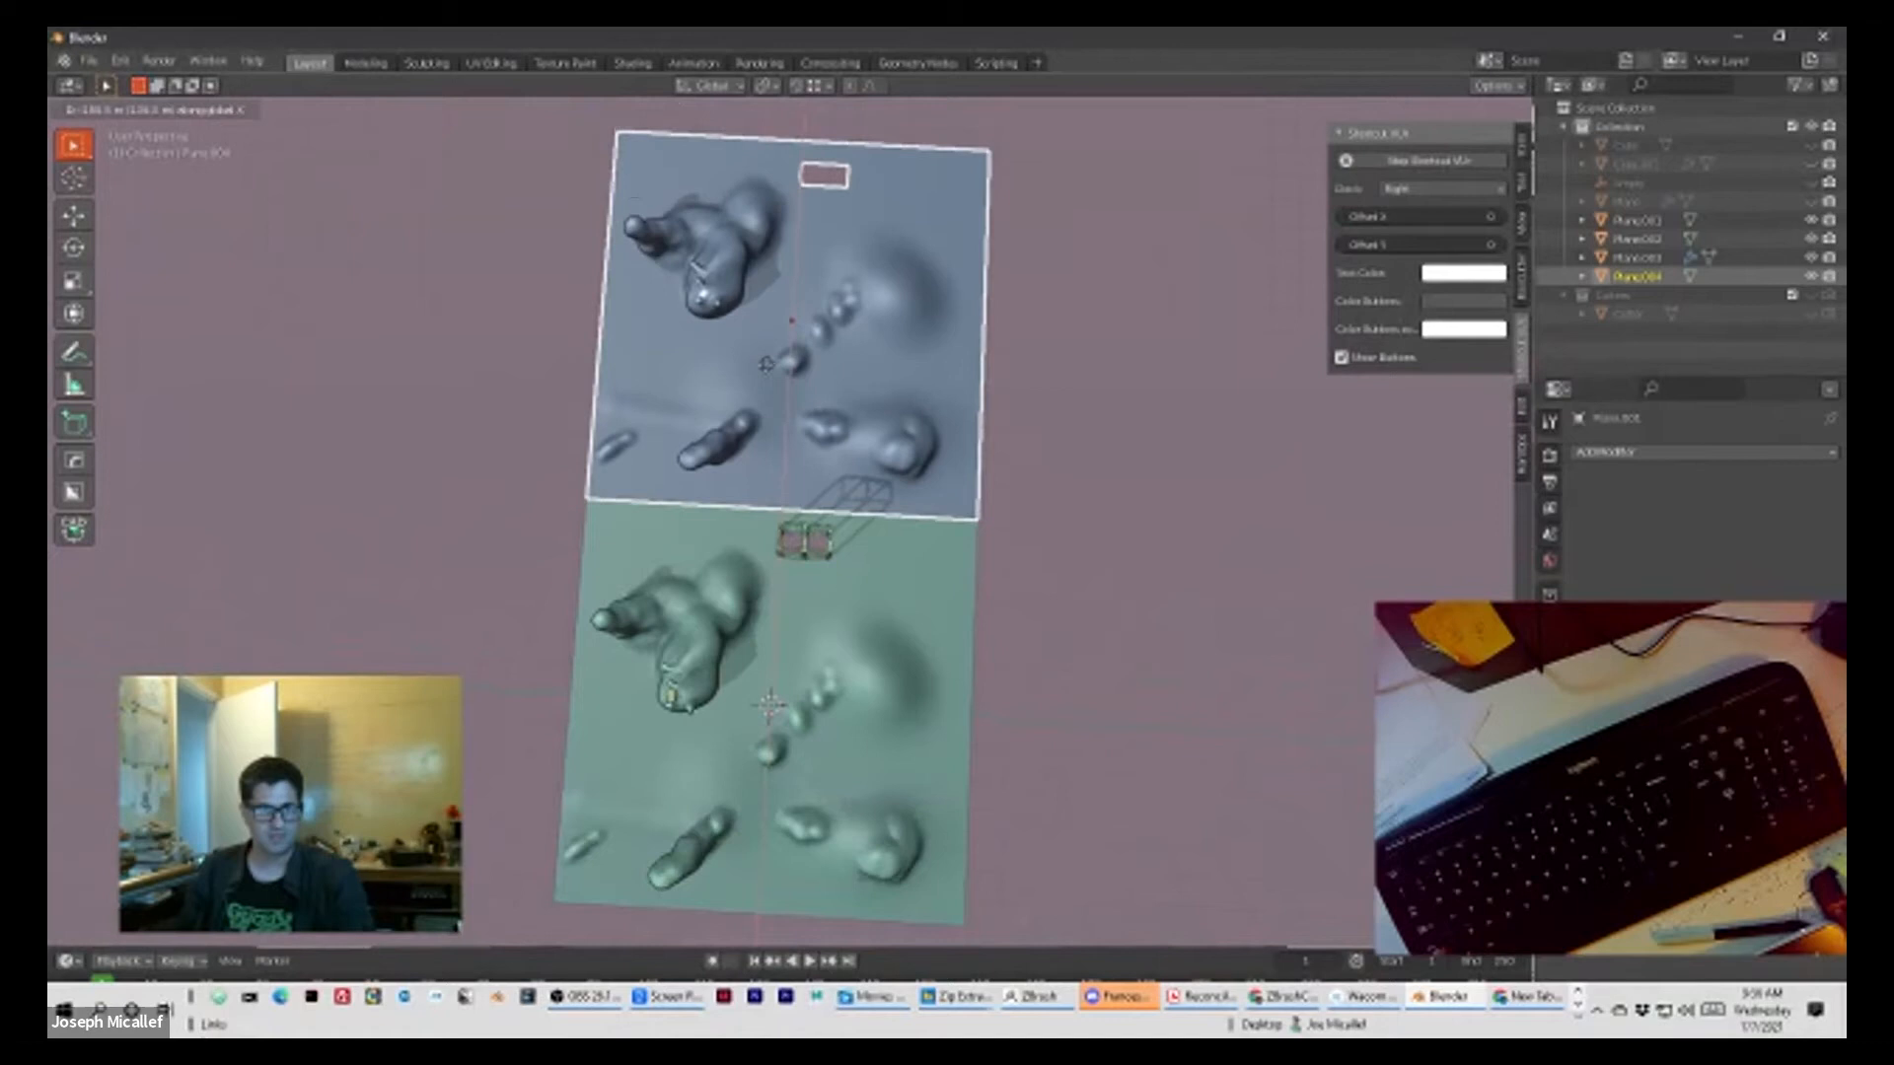
click(952, 538)
click(977, 575)
middle_drag(1023, 643, 895, 455)
scroll(825, 458, up, 2)
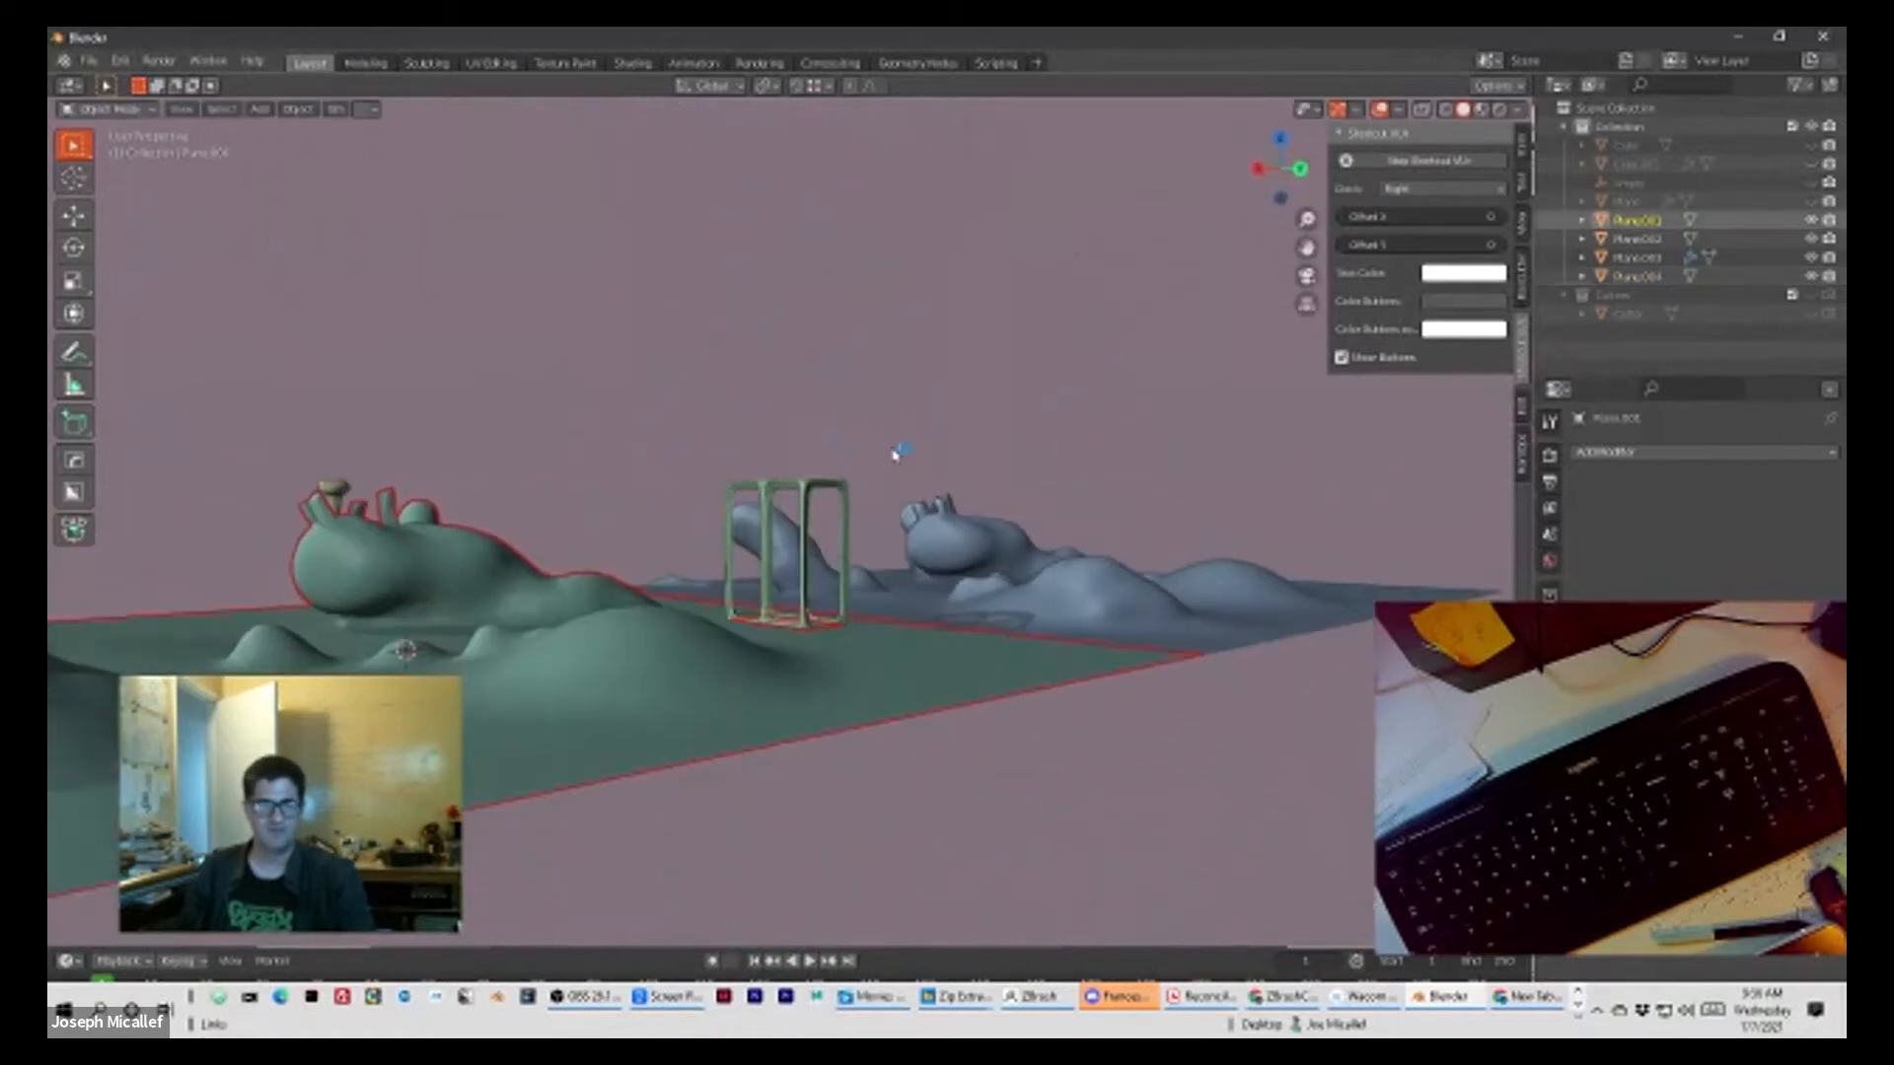
Step: Select the duplicated landscape plane and set its Z rotation to 90°
click(1011, 576)
middle_drag(1053, 533, 1000, 616)
key(r)
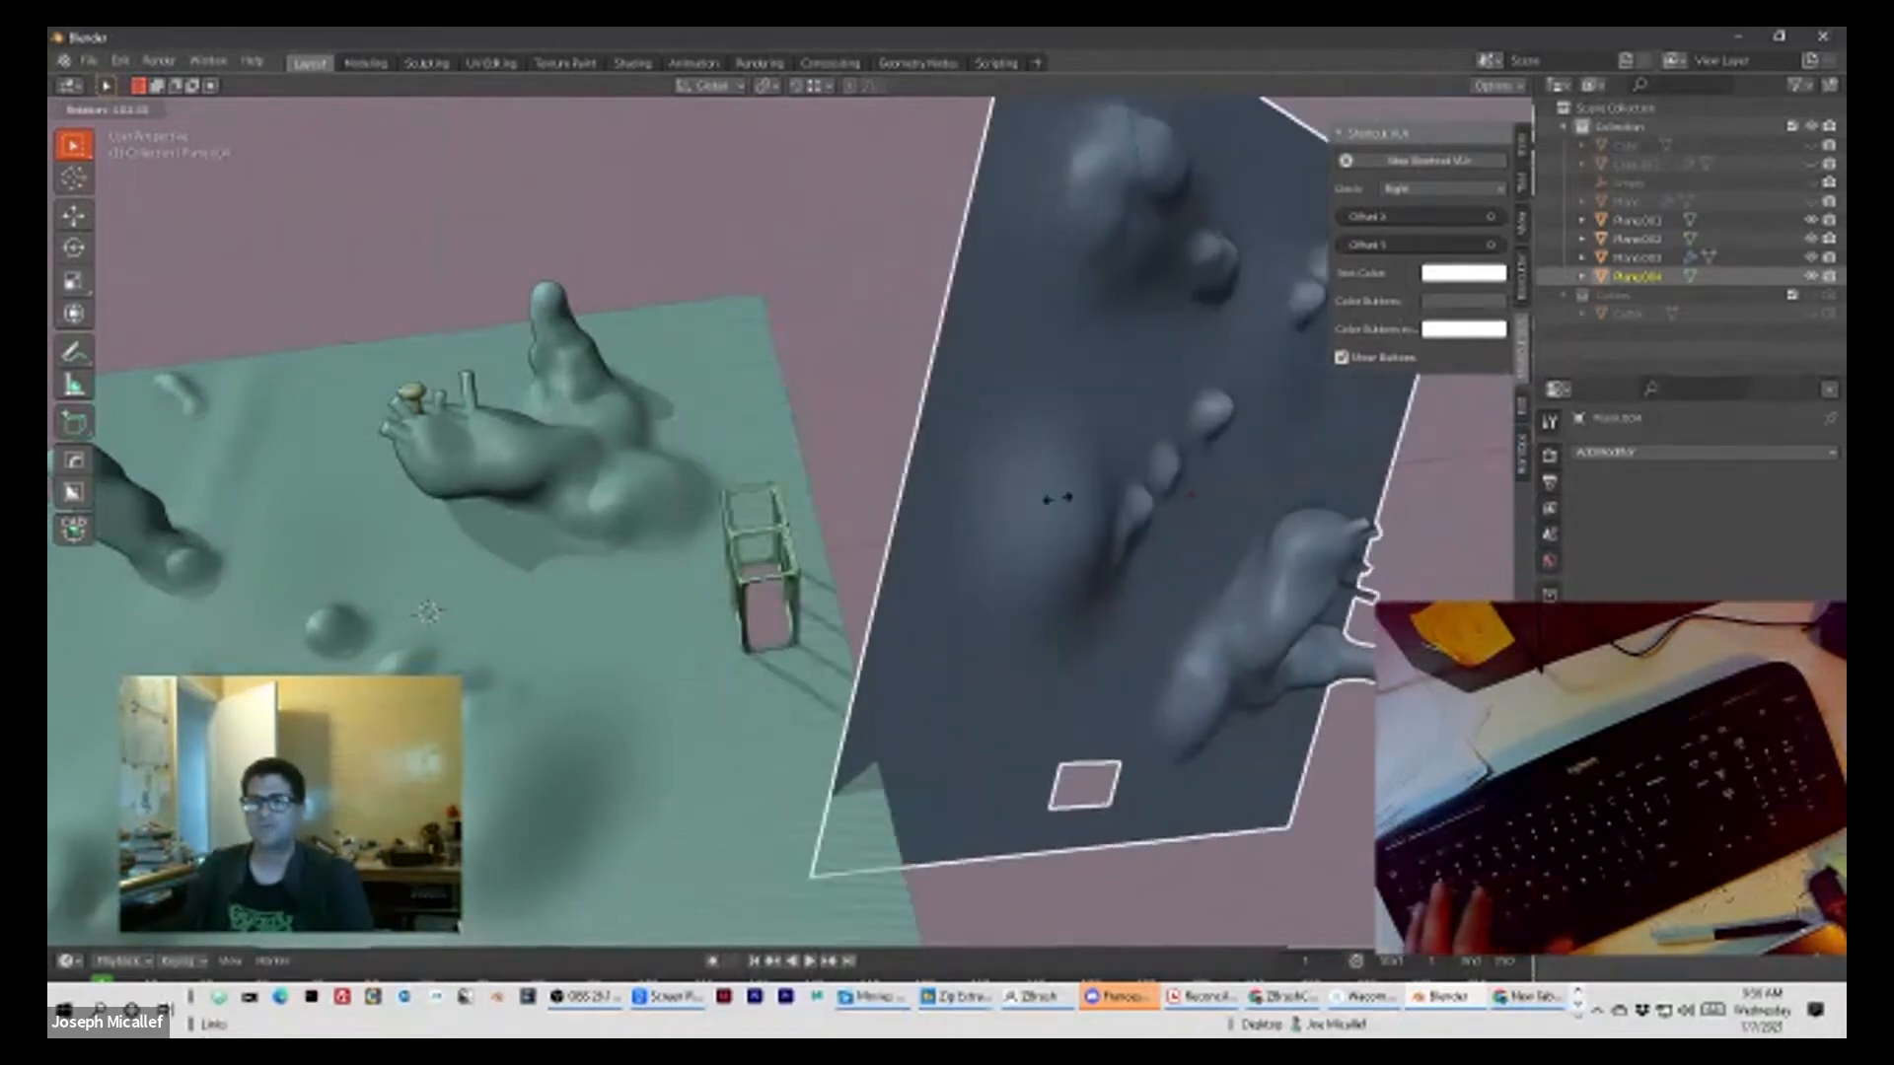
key(Escape)
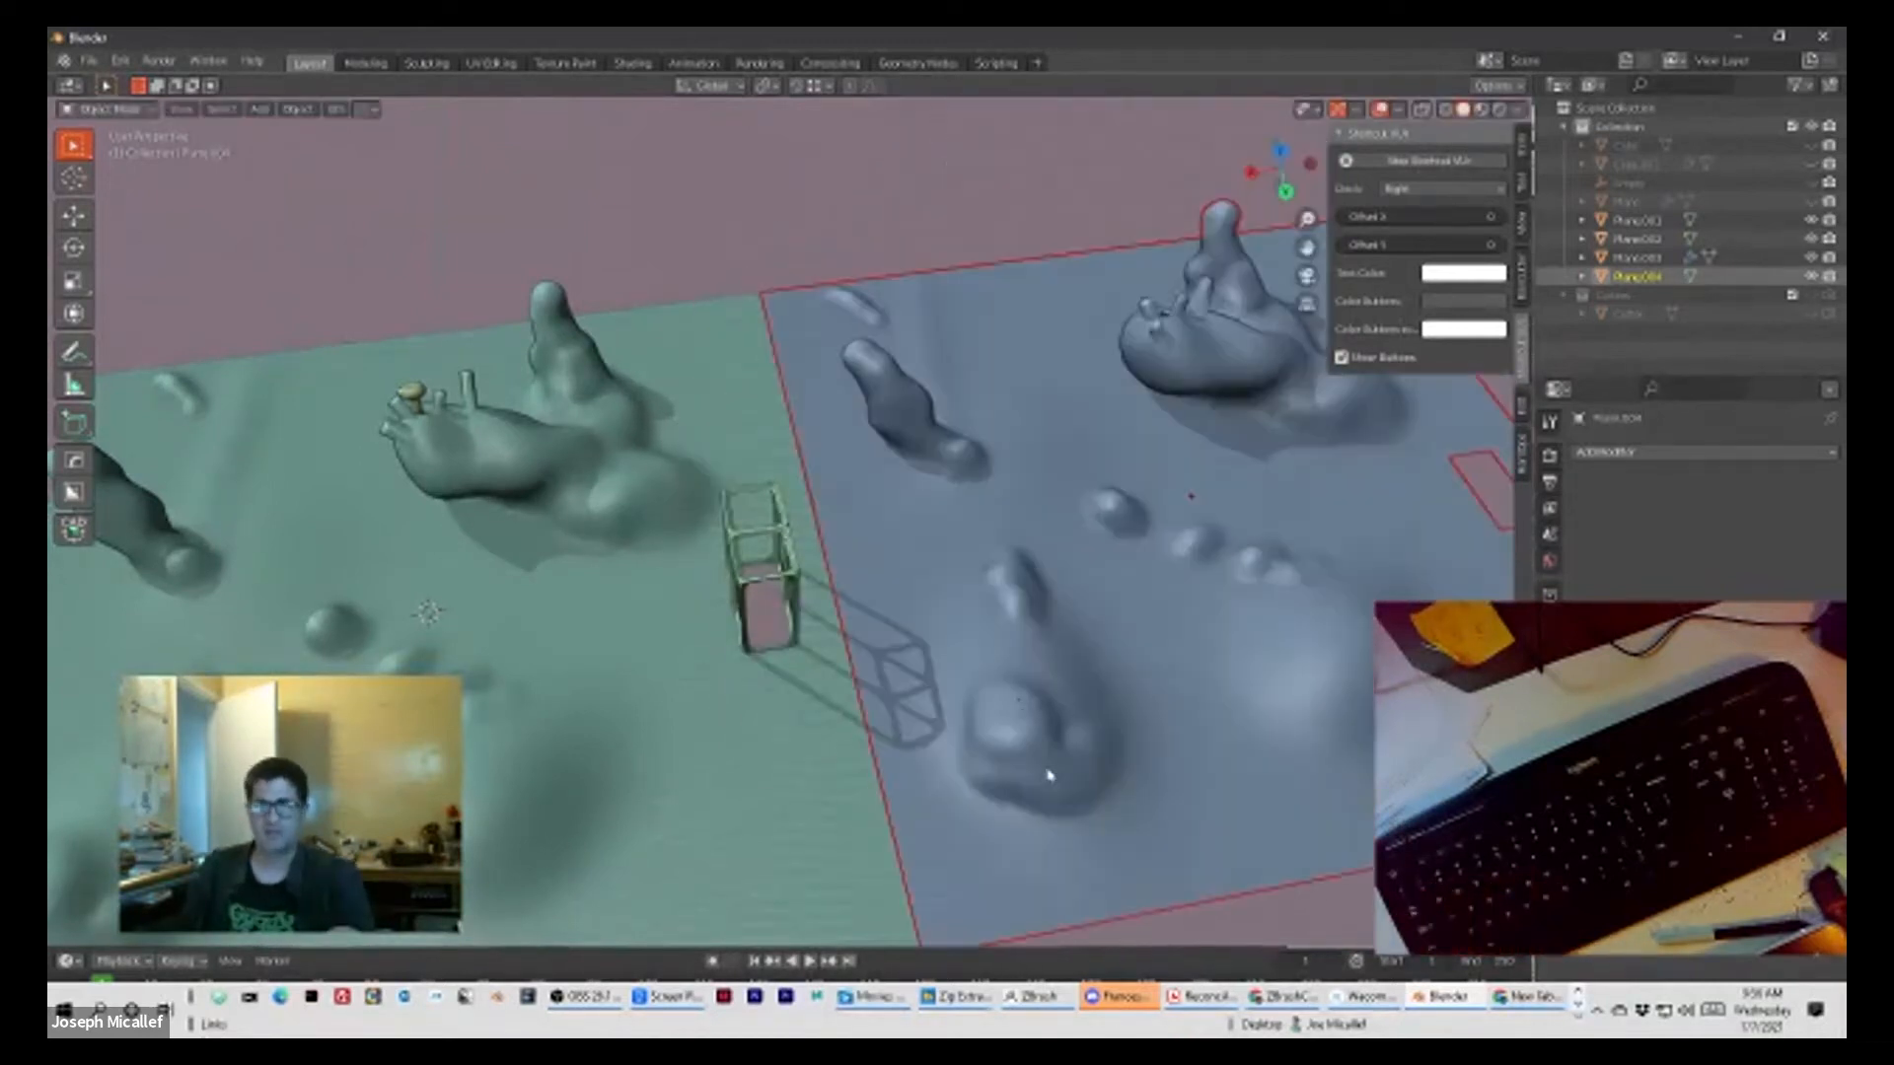
click(1524, 153)
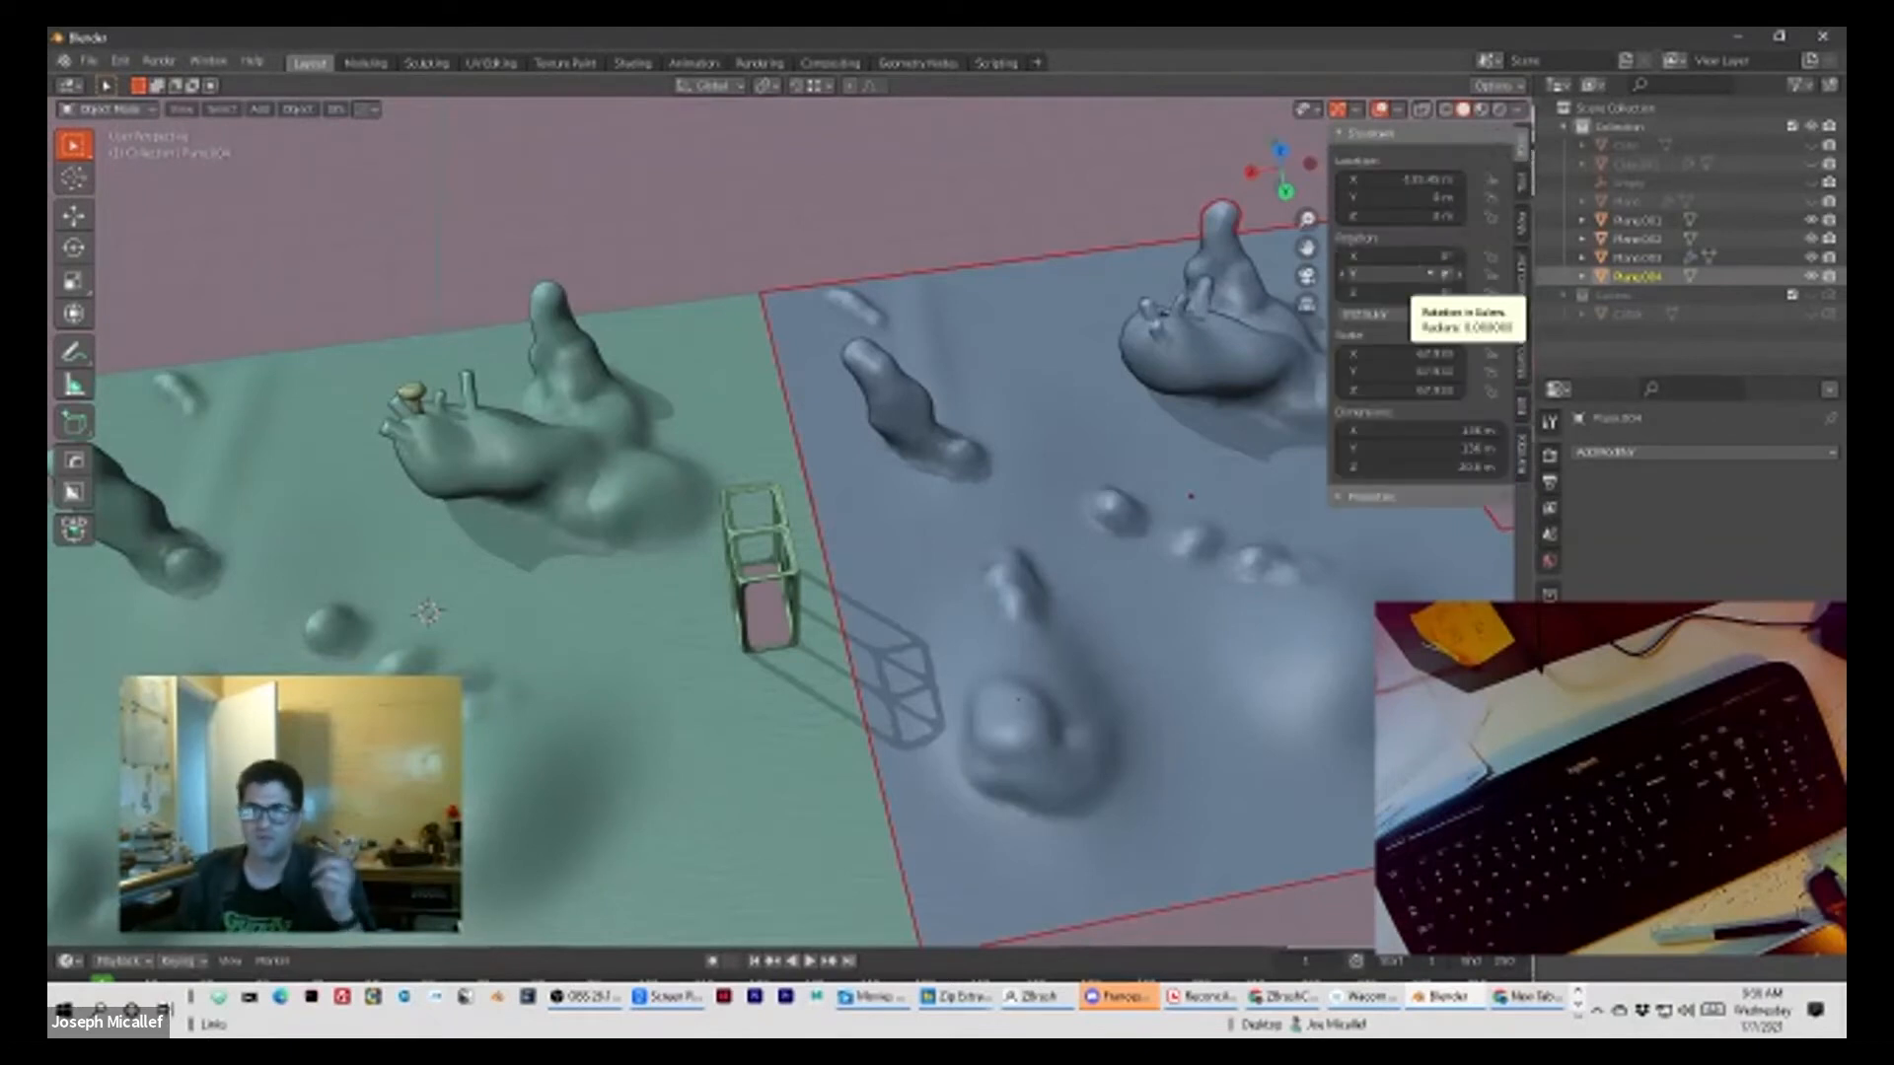
text(90)
key(Return)
Step: Examine the rotated landscape copy and the frame structure from several angles and distances
middle_drag(1048, 449, 1131, 504)
scroll(1141, 605, up, 8)
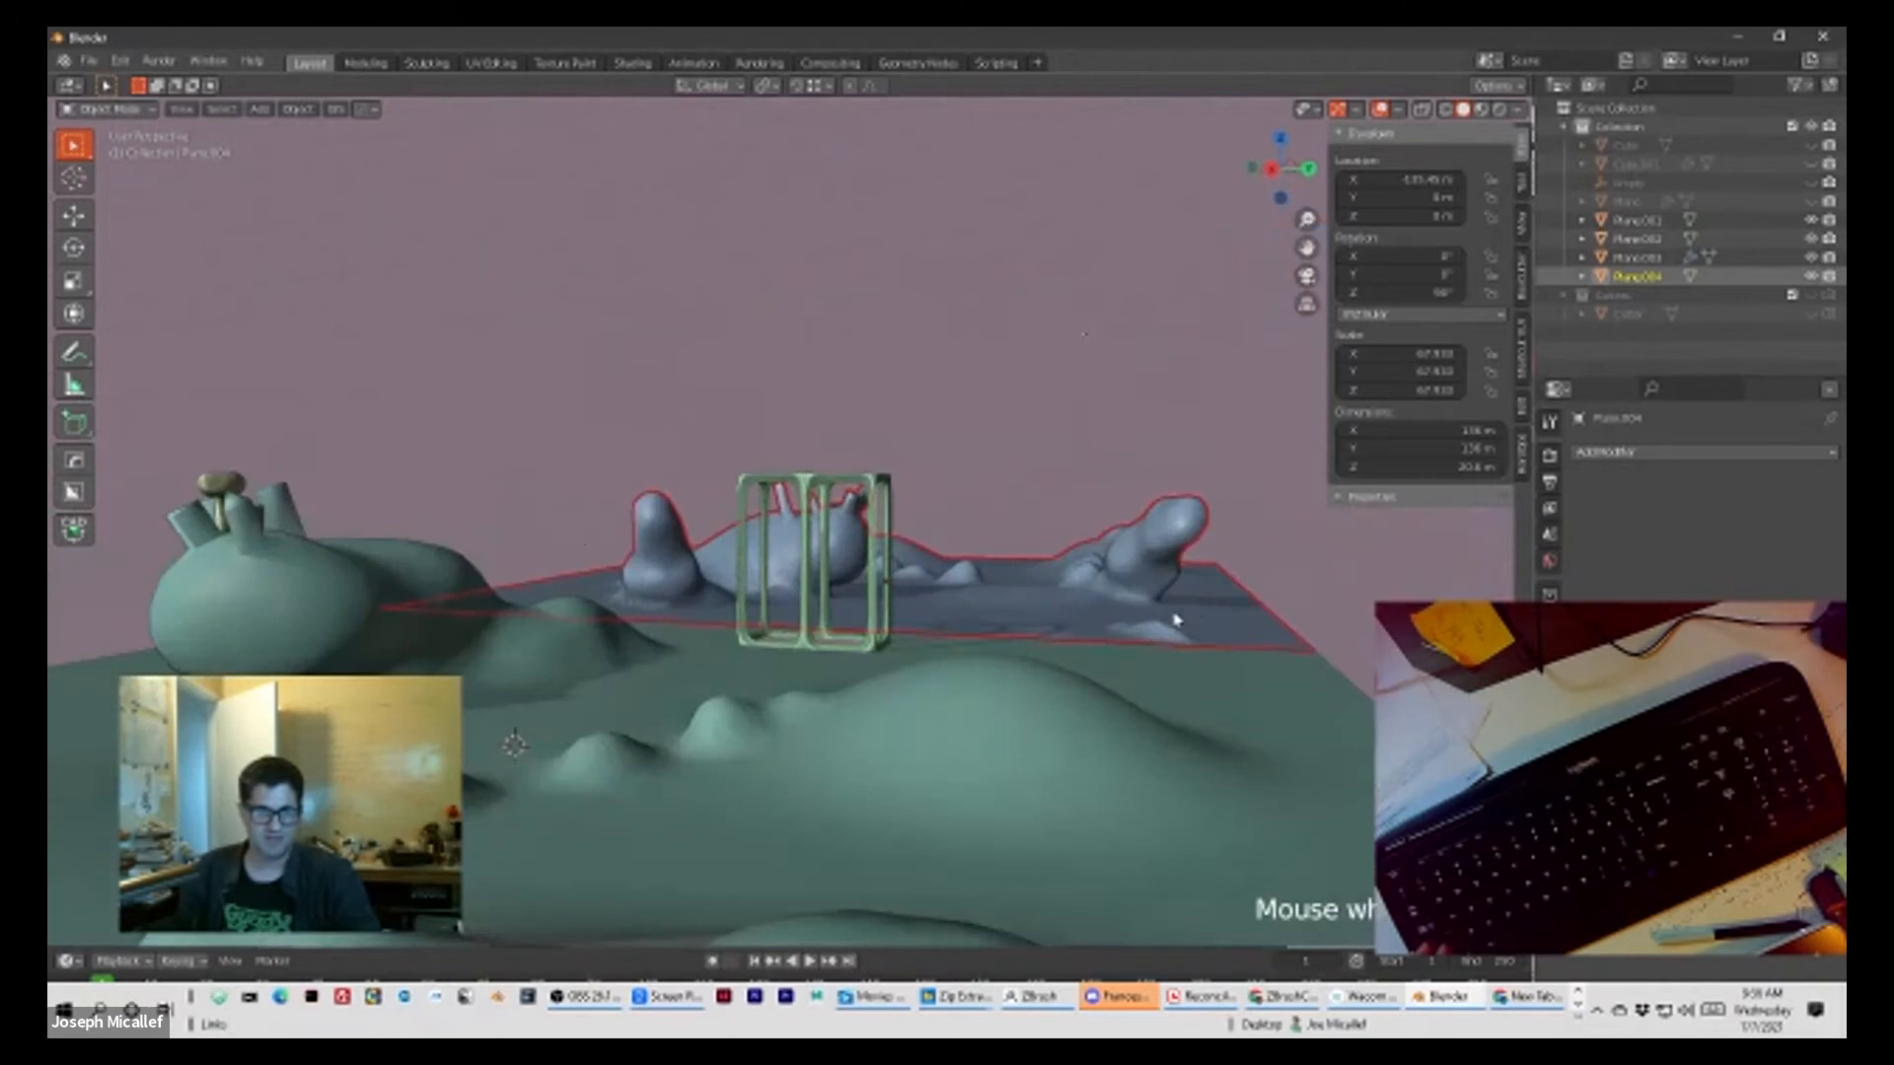
middle_drag(1129, 628, 1122, 681)
scroll(1108, 647, up, 2)
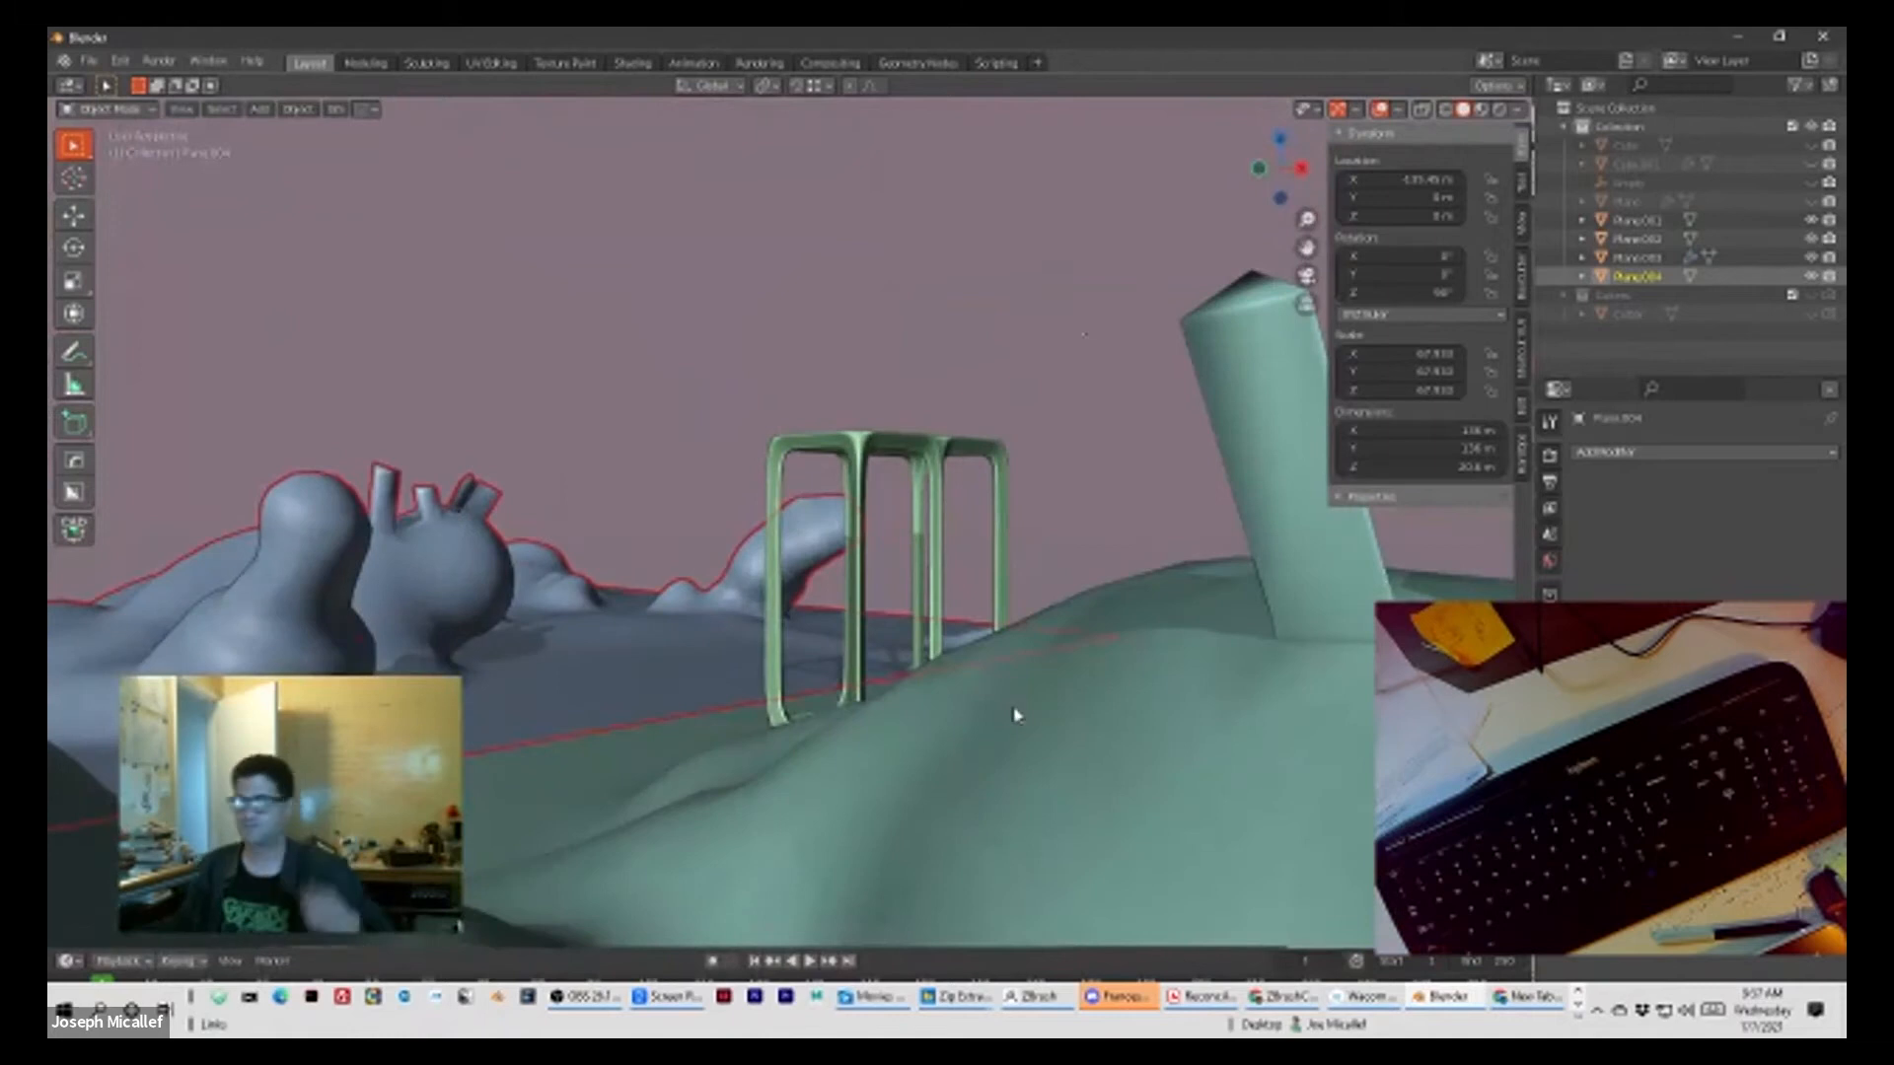
scroll(878, 710, down, 5)
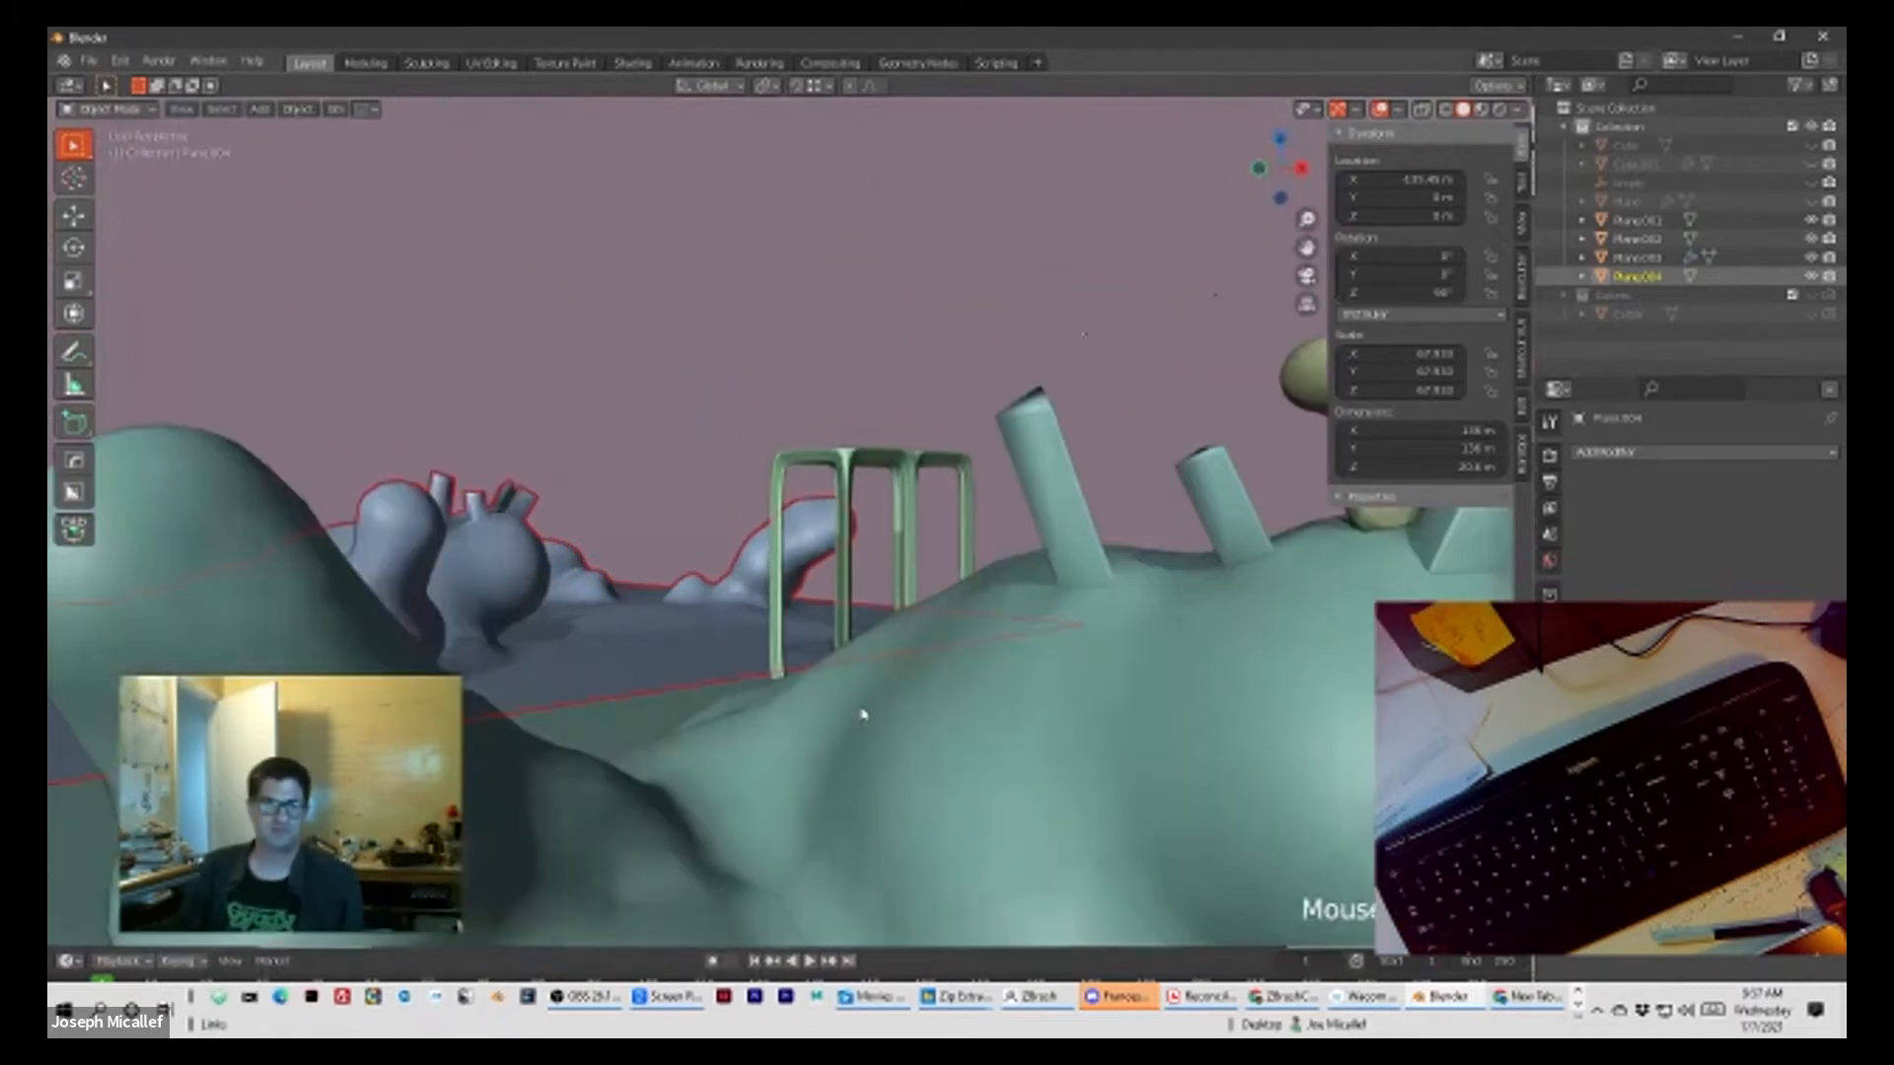
middle_drag(855, 721, 584, 710)
scroll(584, 711, up, 4)
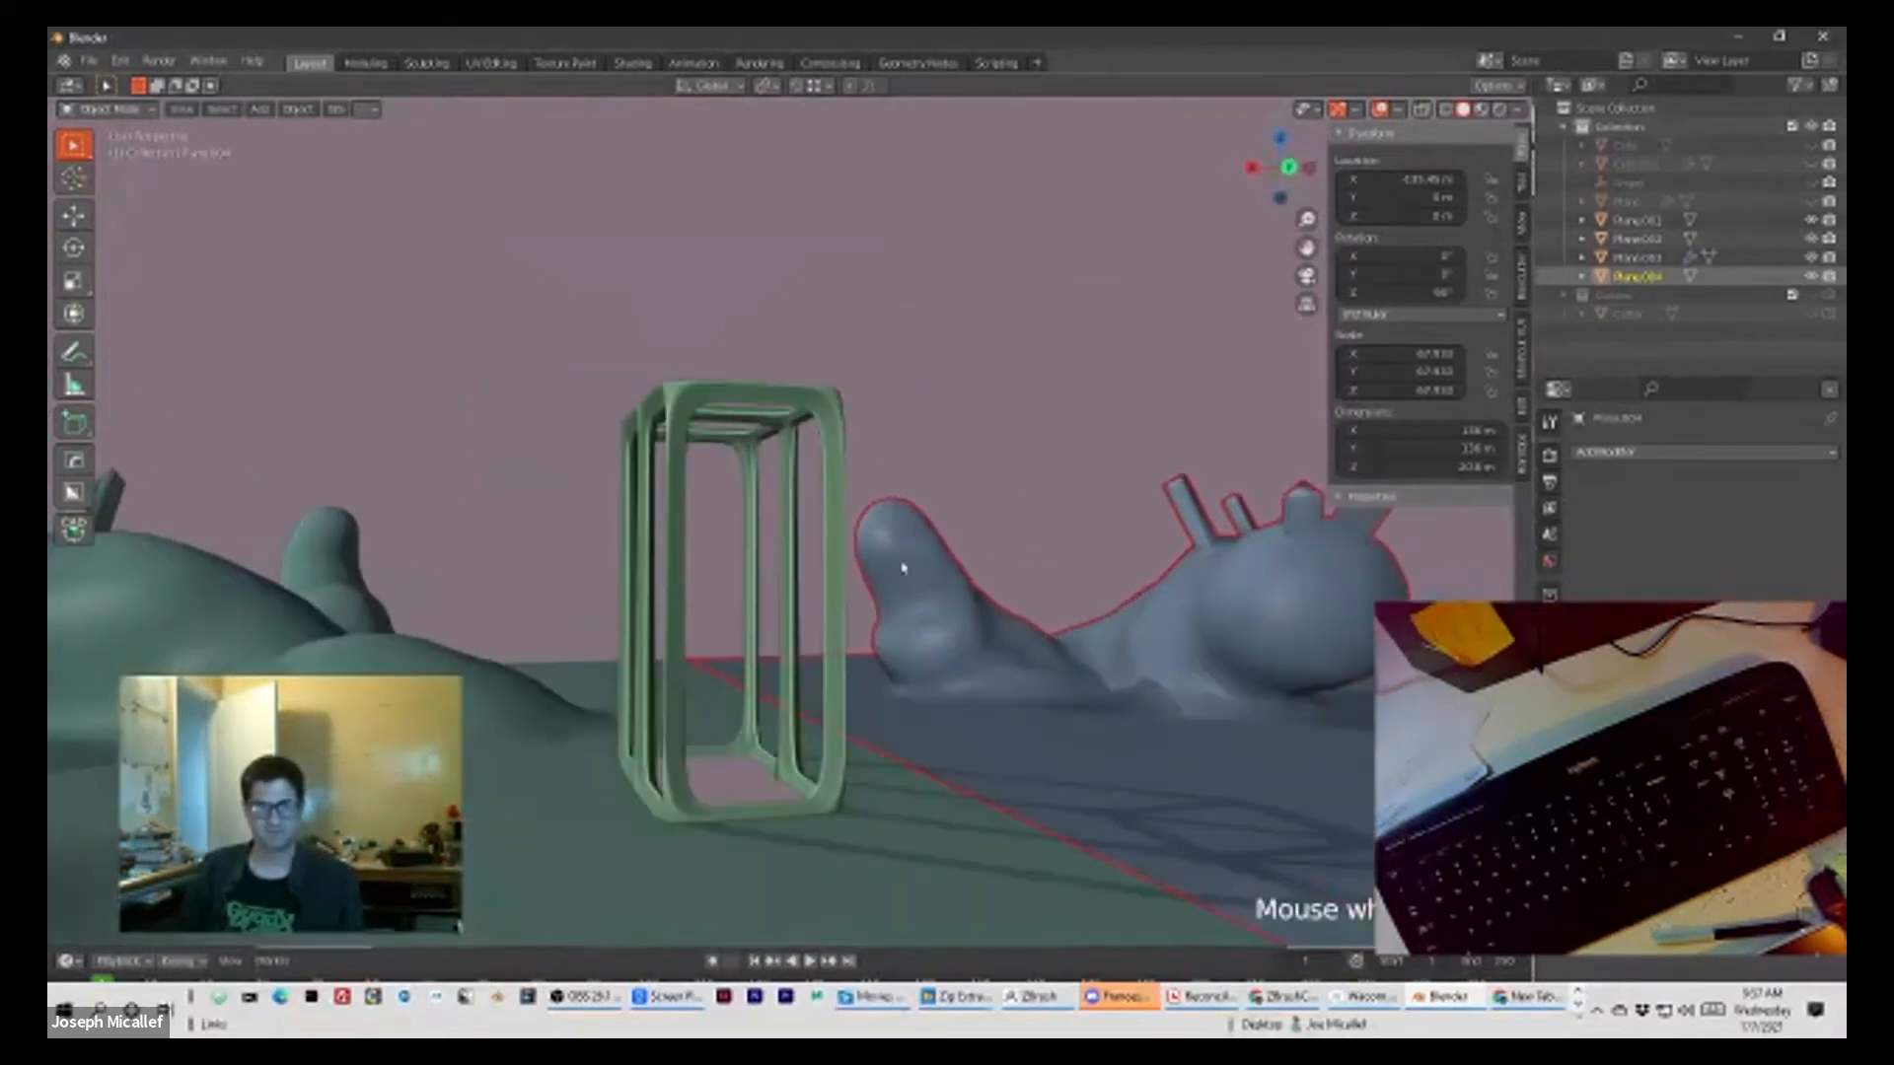
scroll(1154, 669, down, 3)
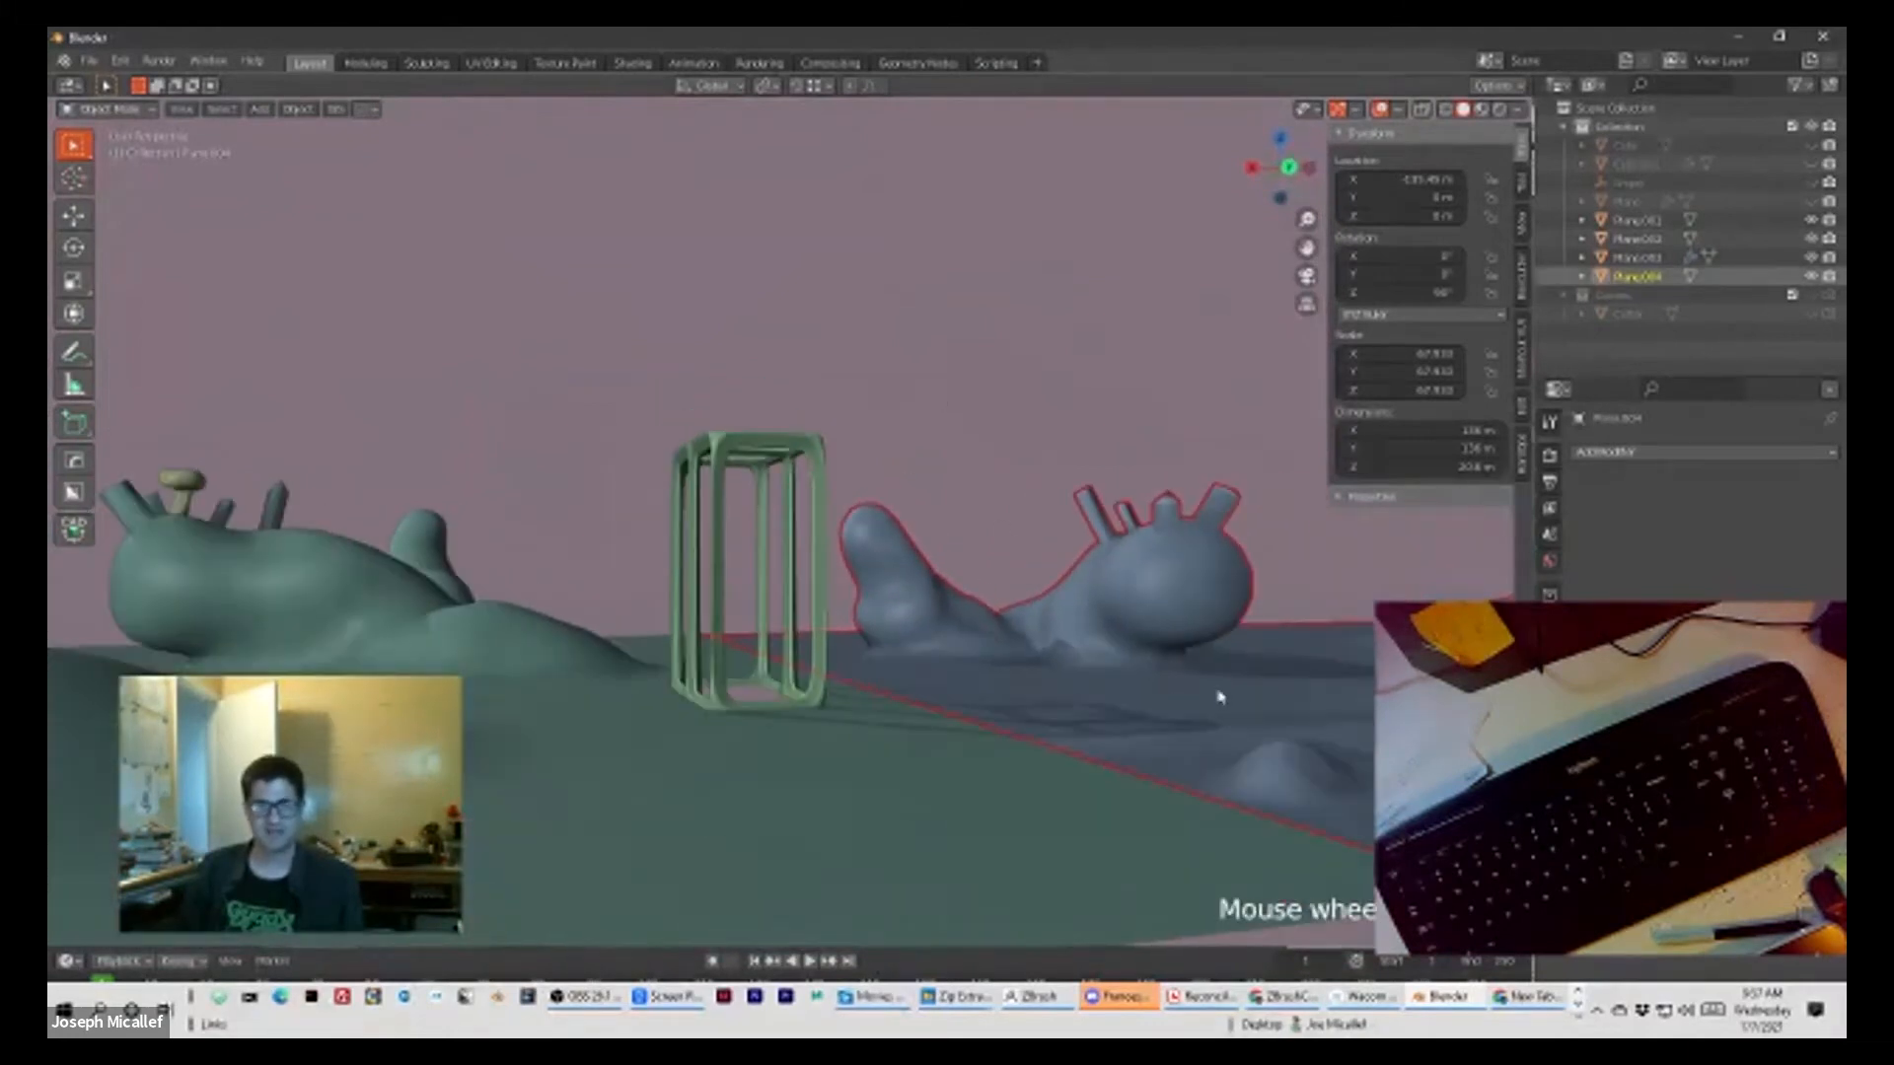
middle_drag(994, 499, 926, 545)
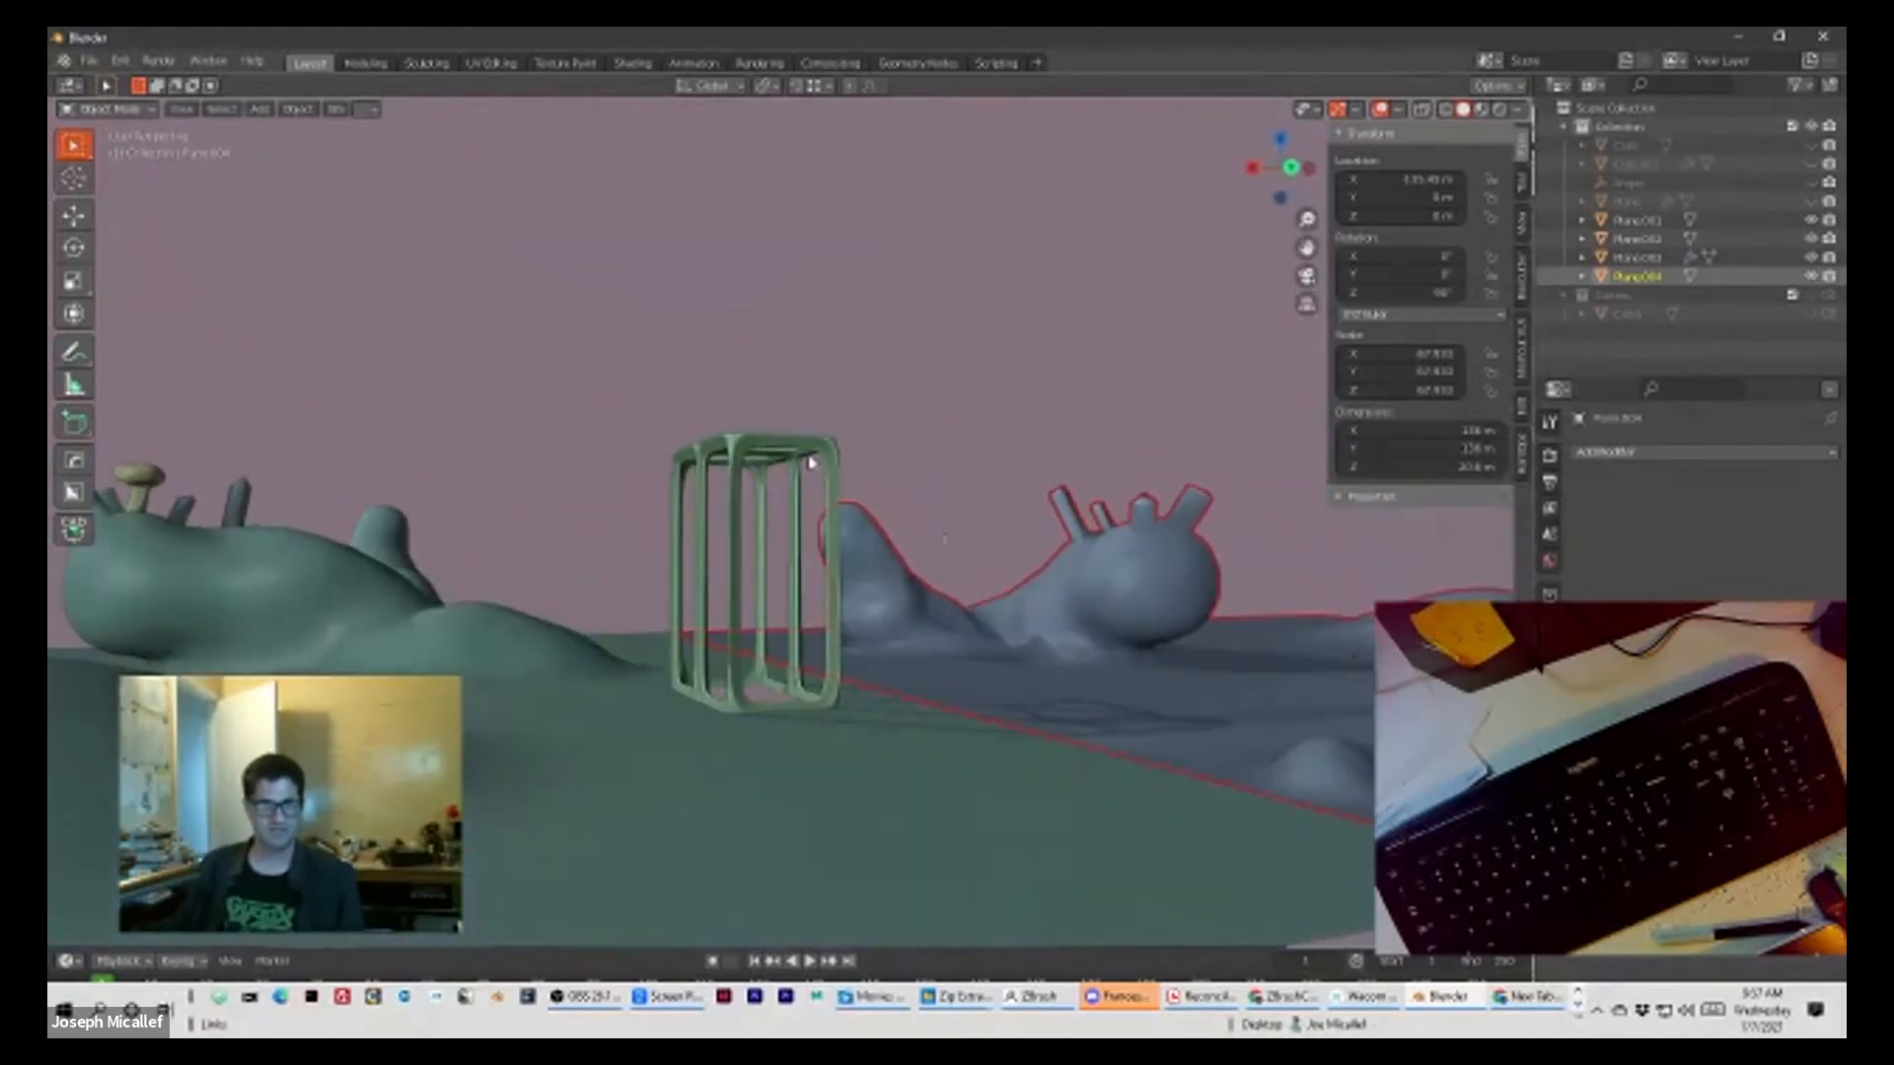
click(807, 445)
click(1052, 672)
click(919, 853)
click(1083, 664)
Step: Save the scene to the Desktop as landscape.blend
click(89, 61)
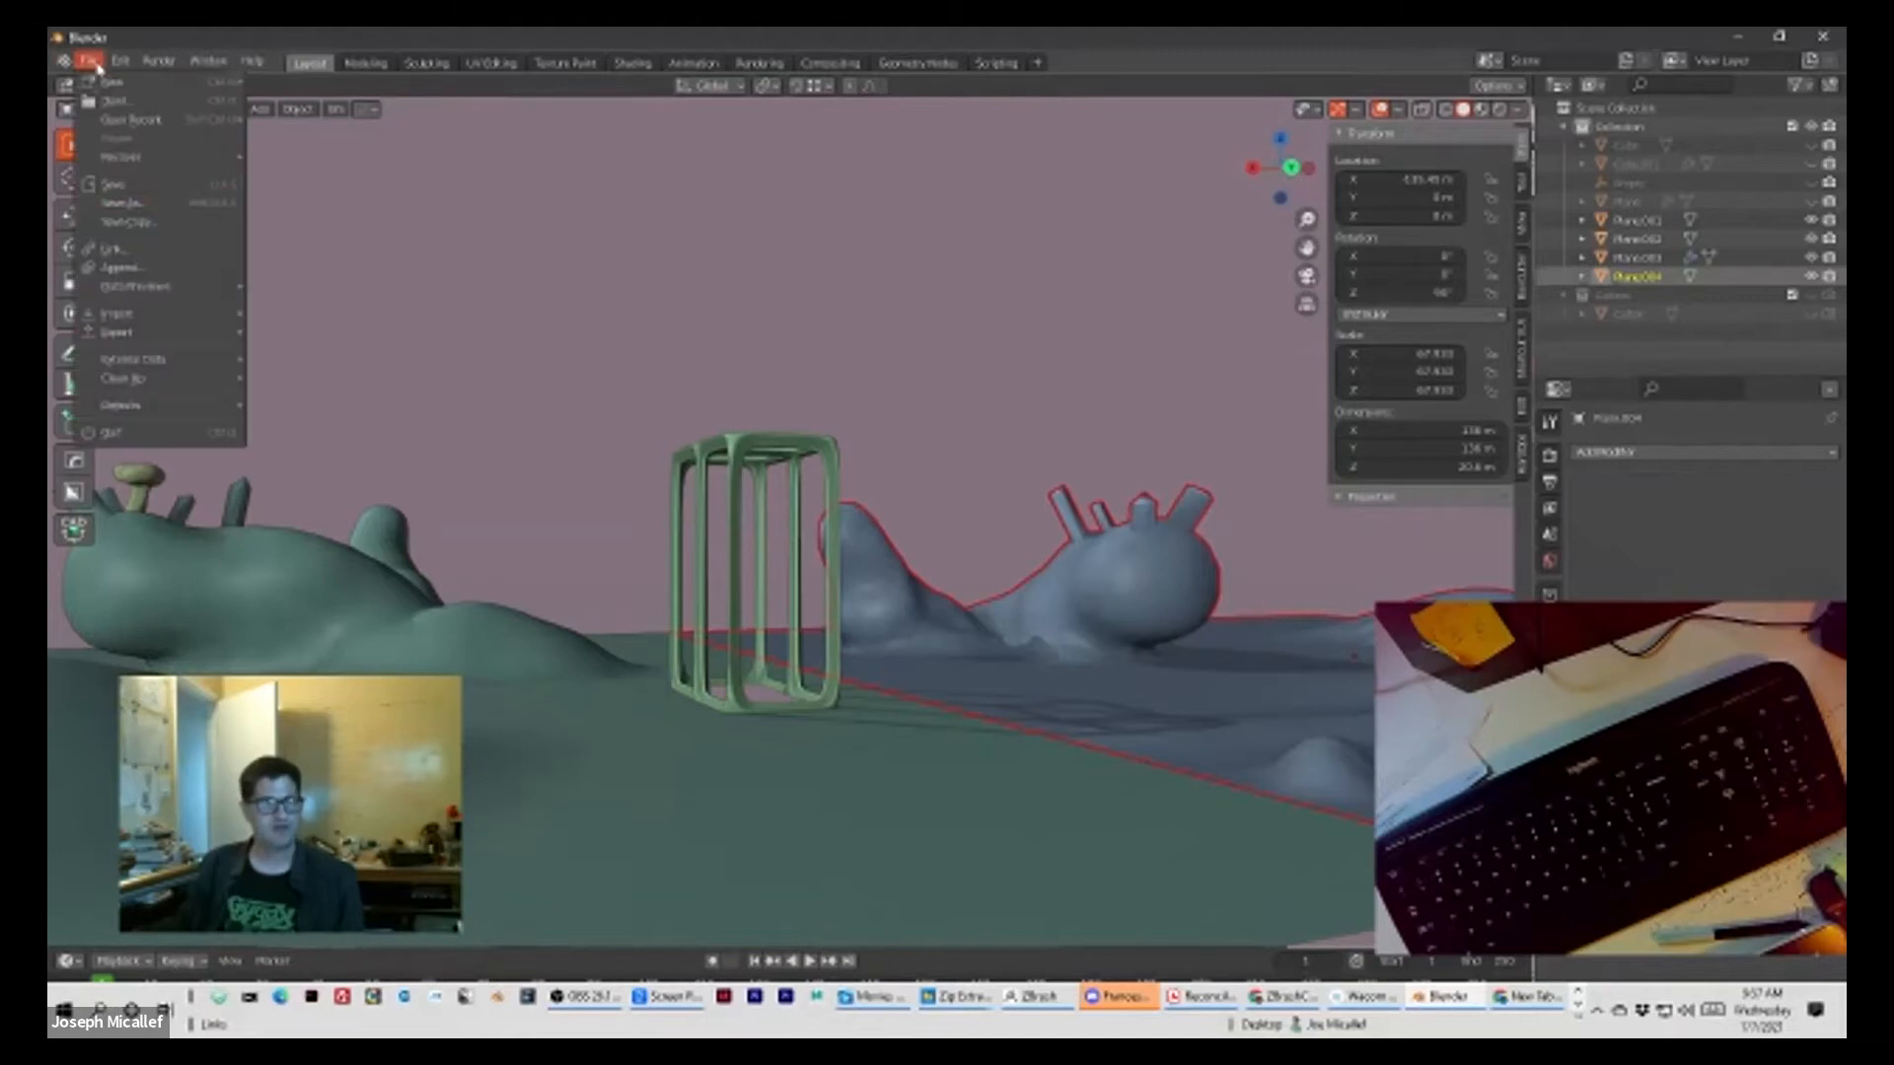
click(180, 211)
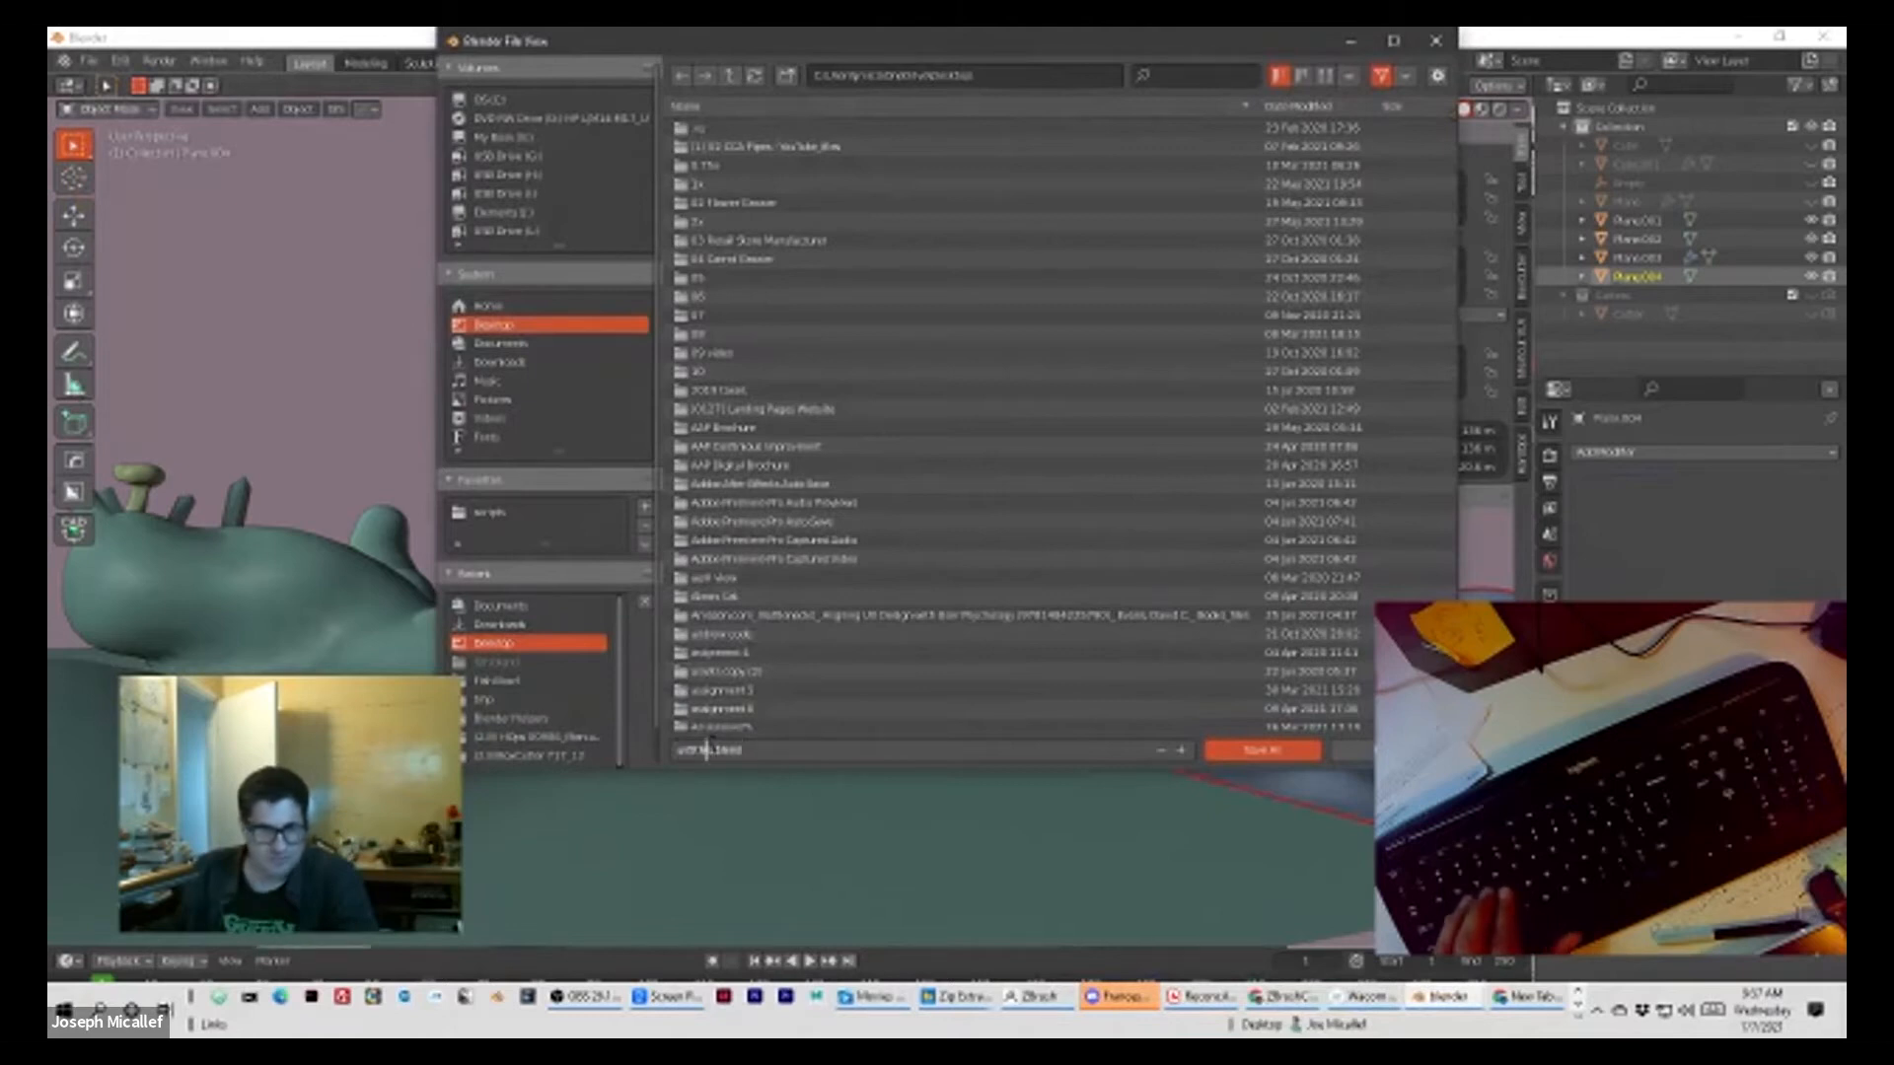
key(BackSpace)
text(drag)
text(scape)
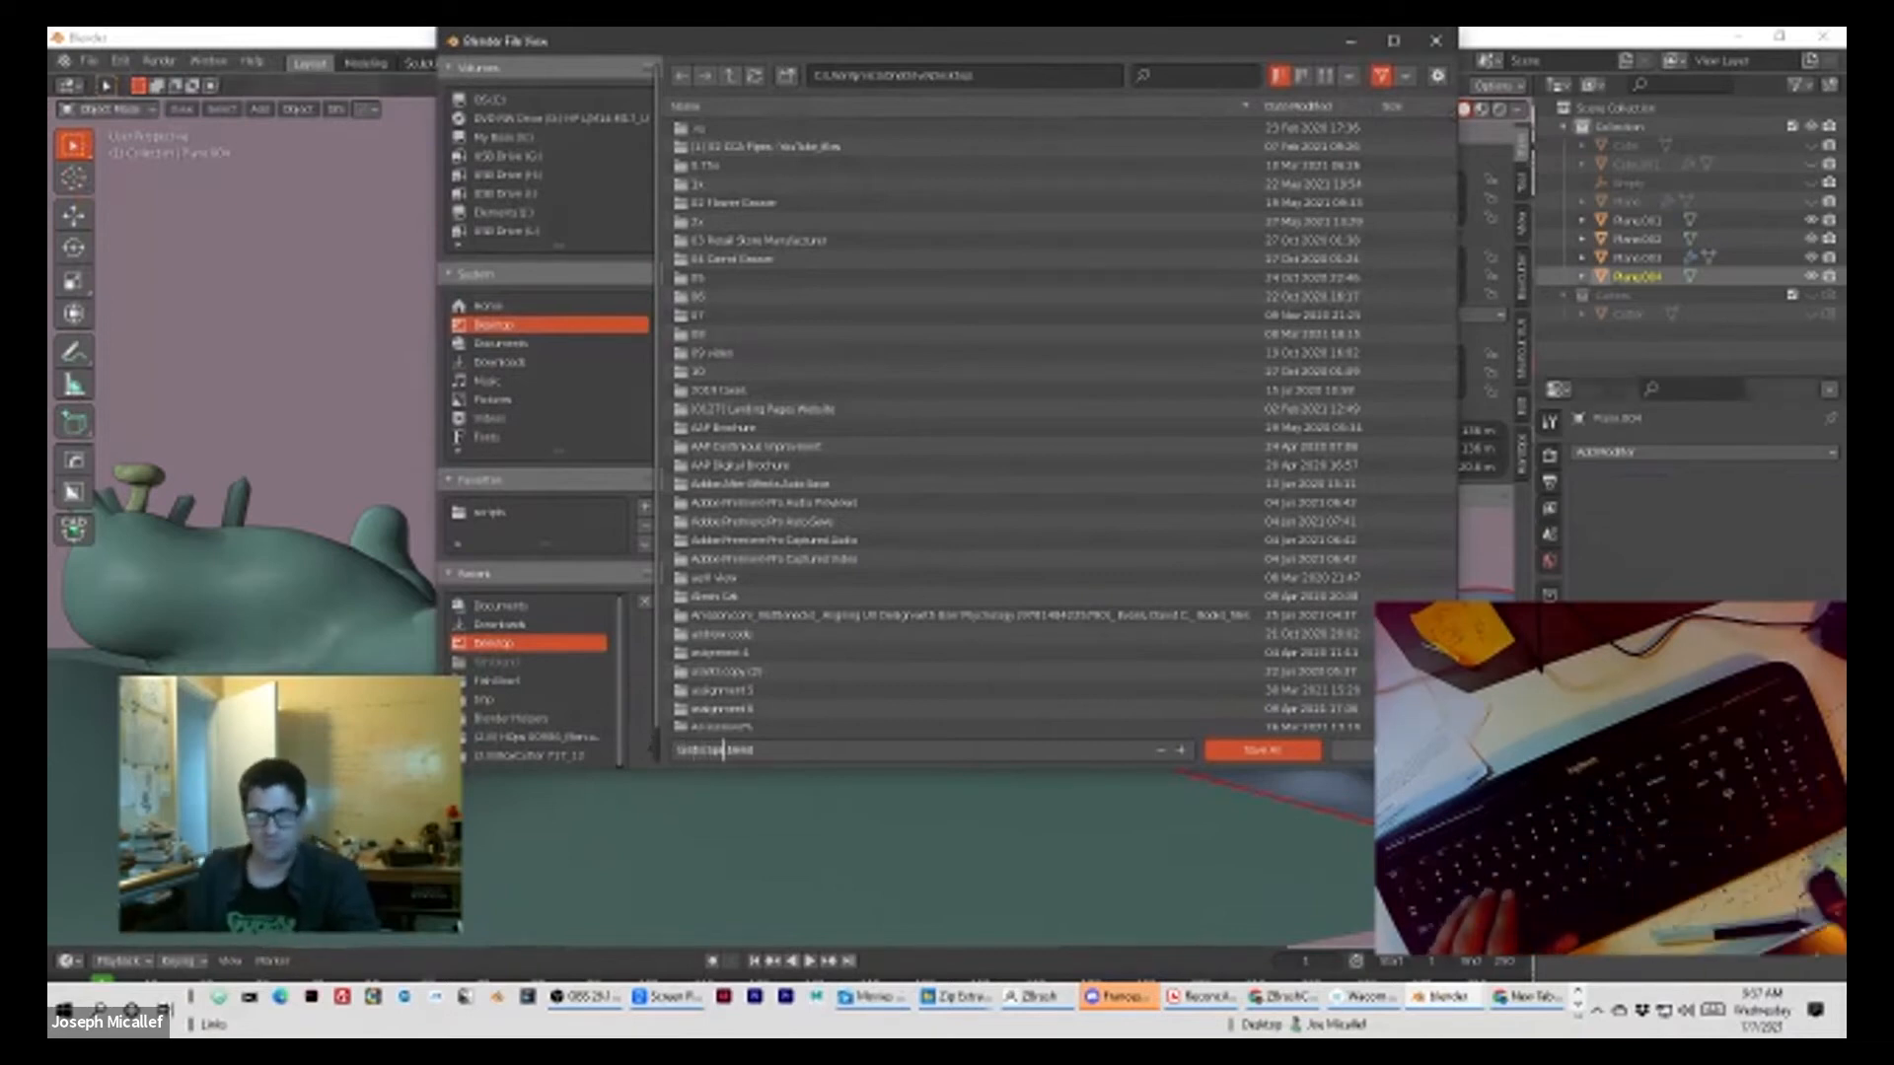
click(1263, 749)
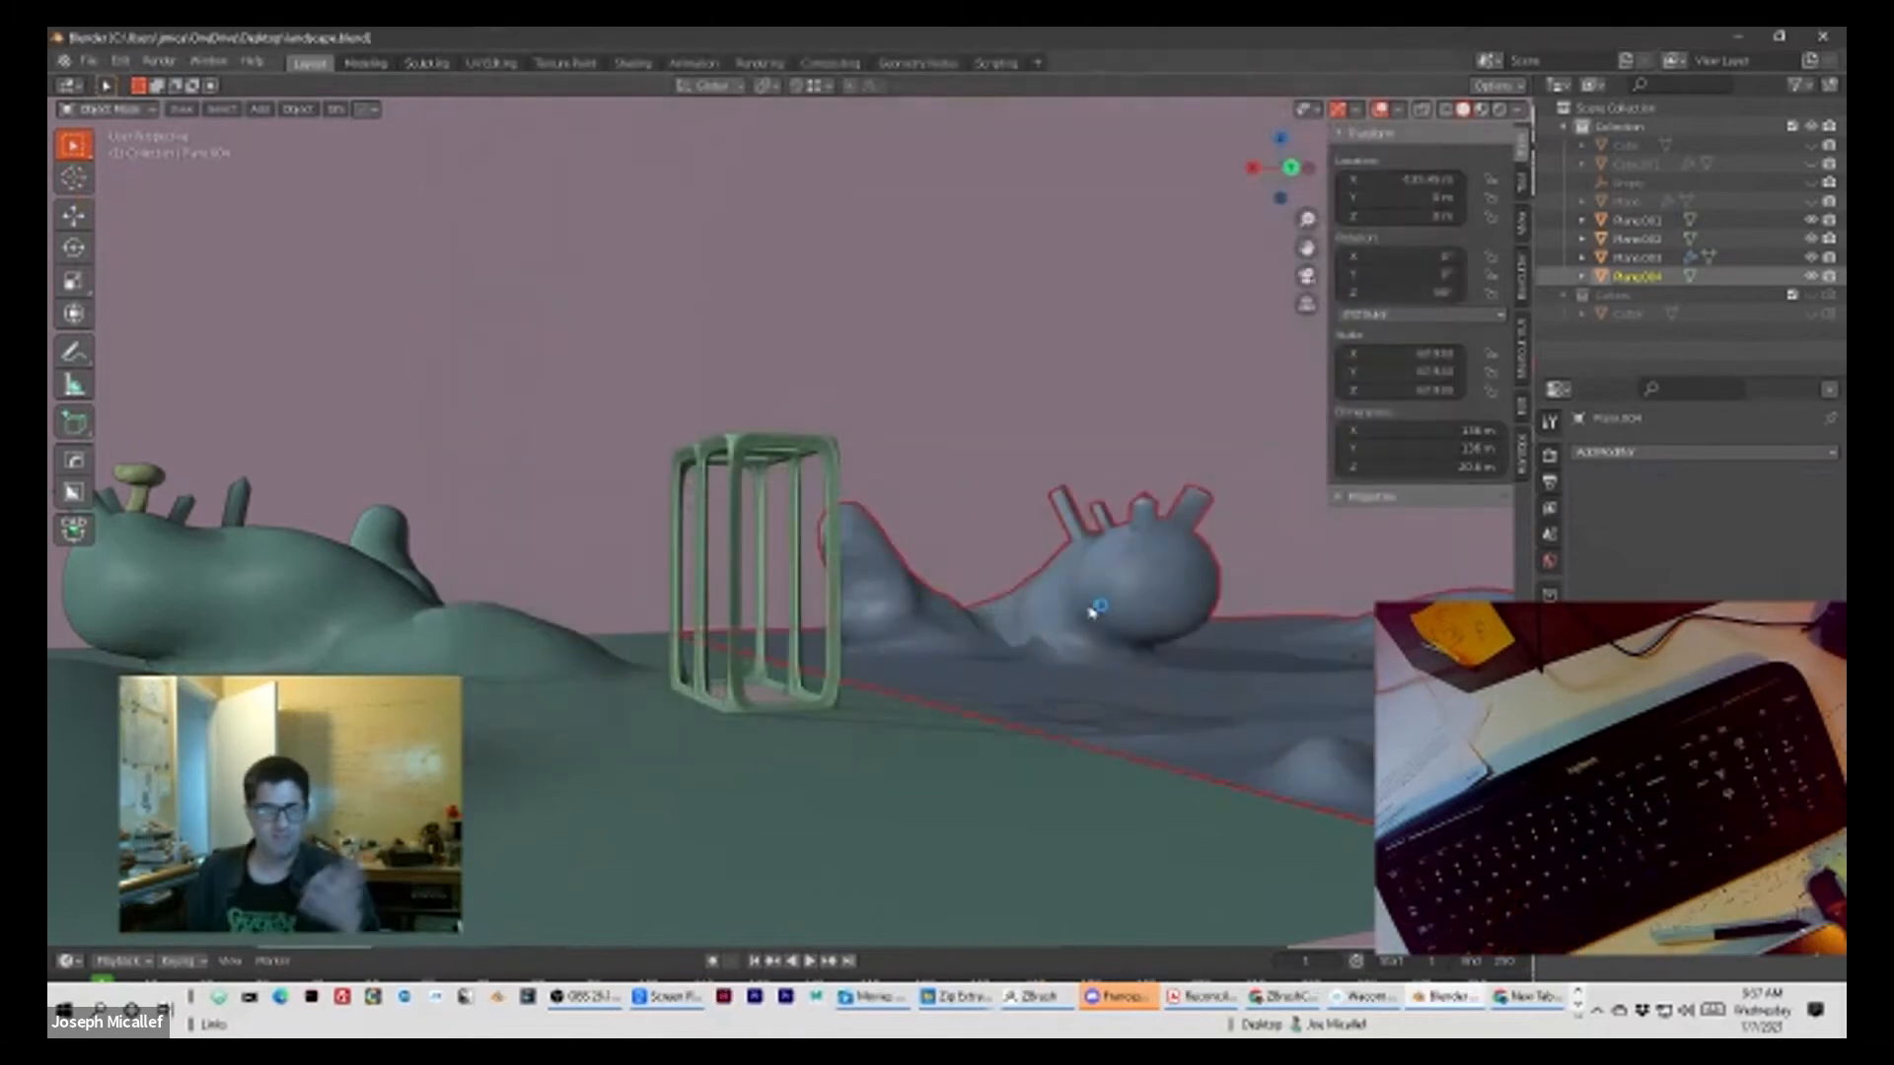
Step: Inspect the seam between the two landscape planes and the surroundings of the frame, with the copy deselected and reselected
click(1011, 498)
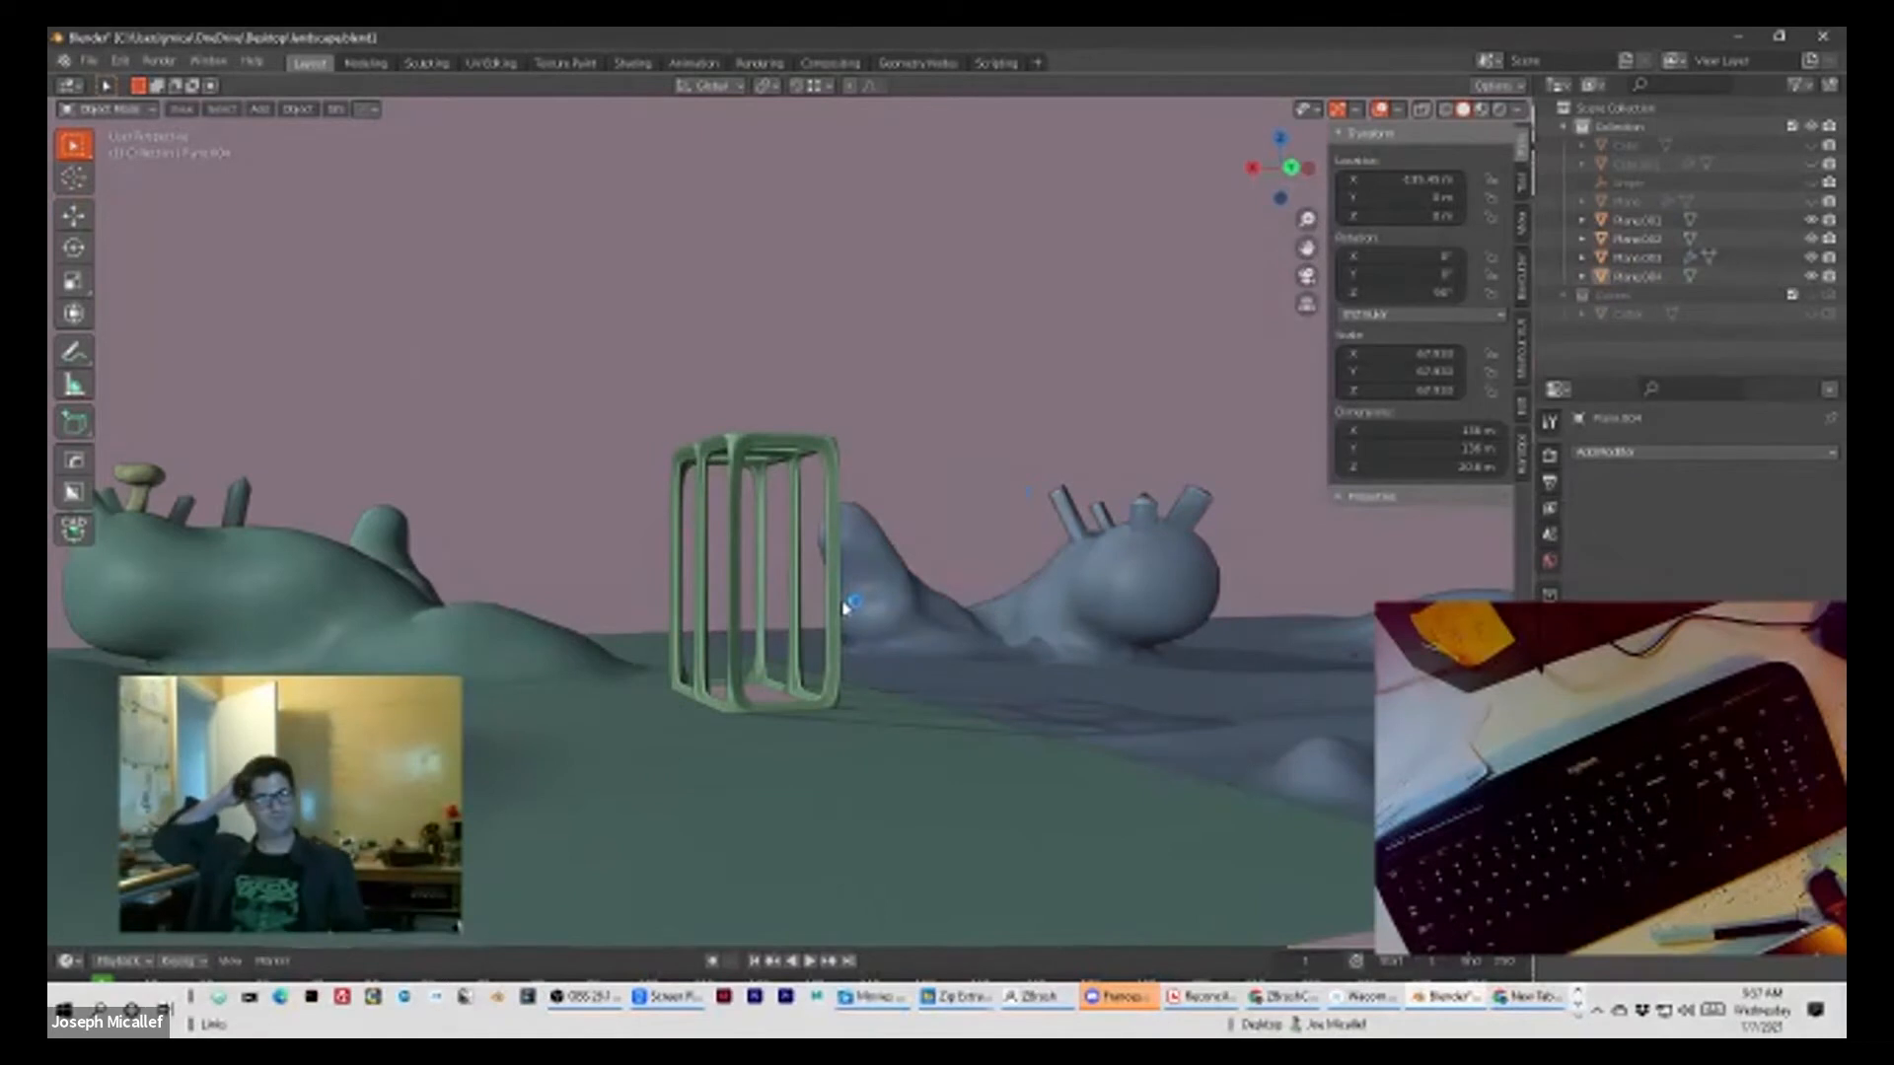
middle_drag(858, 681, 1298, 659)
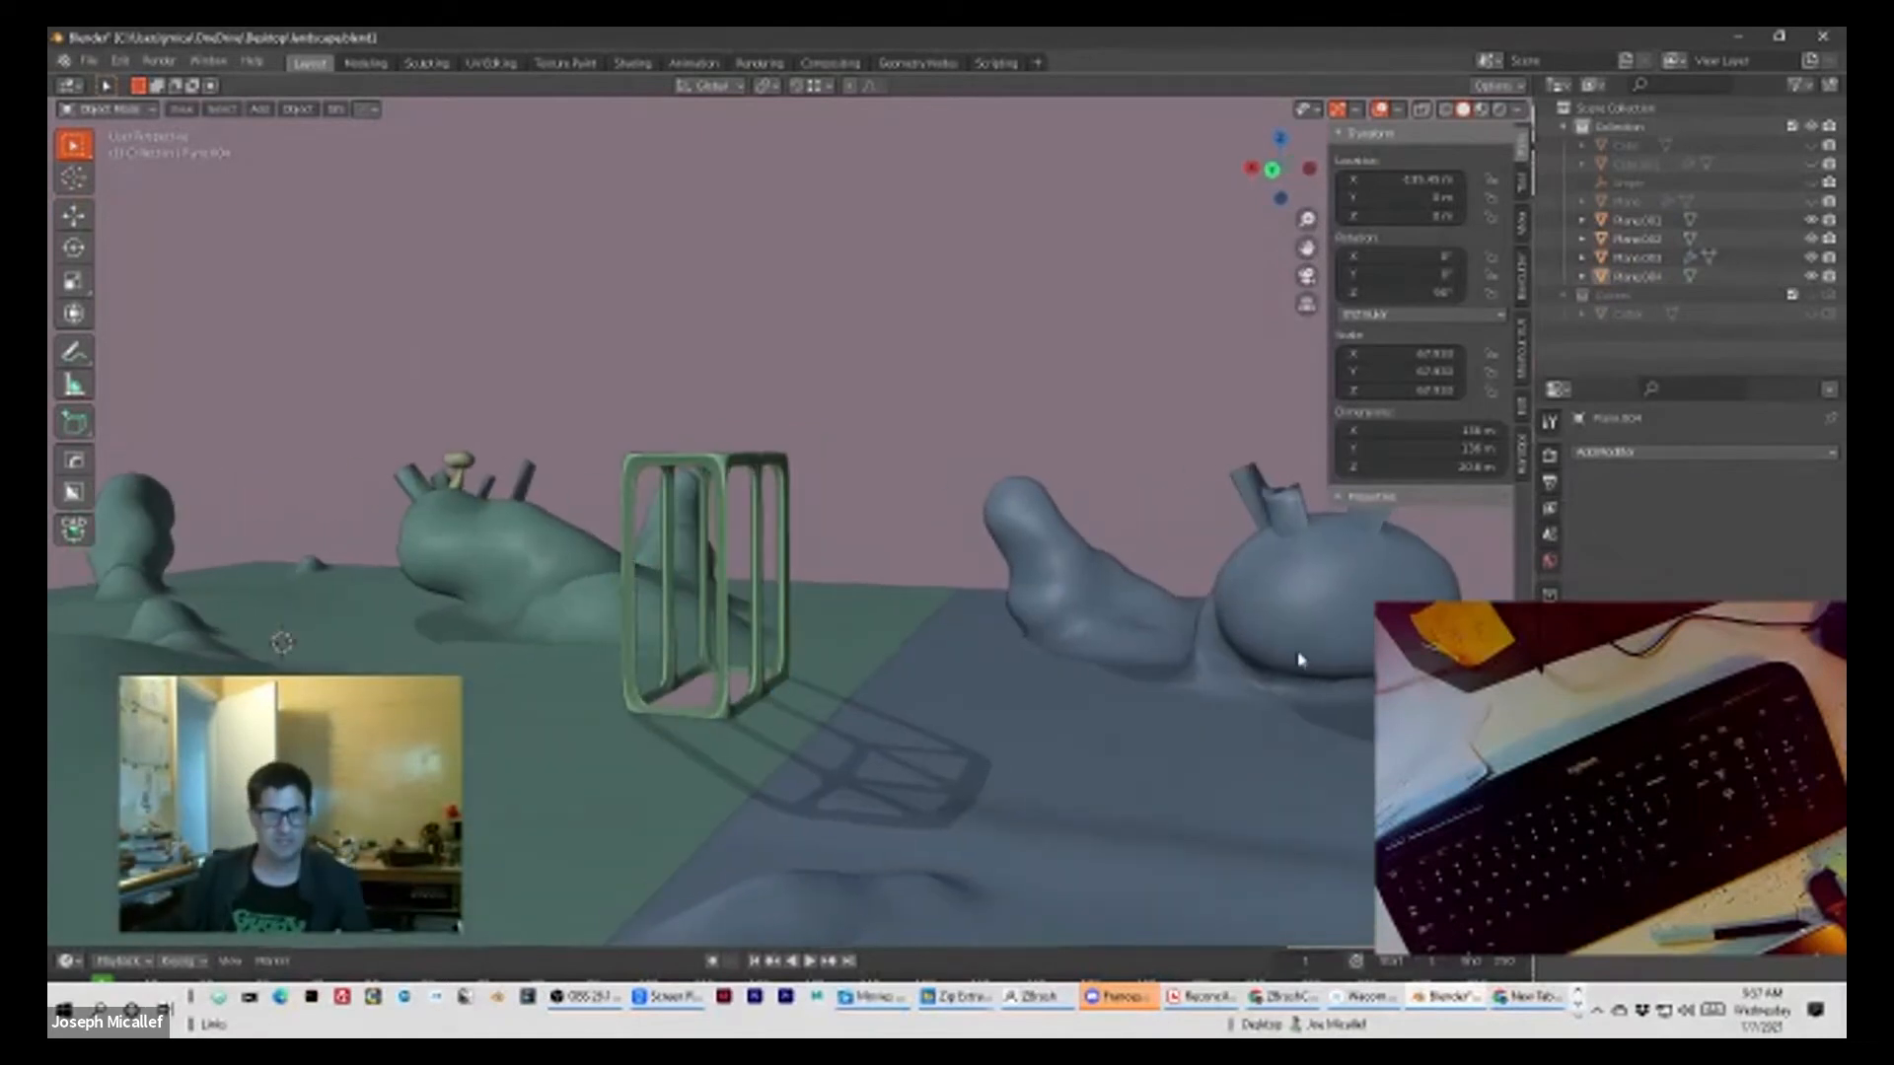
click(1298, 659)
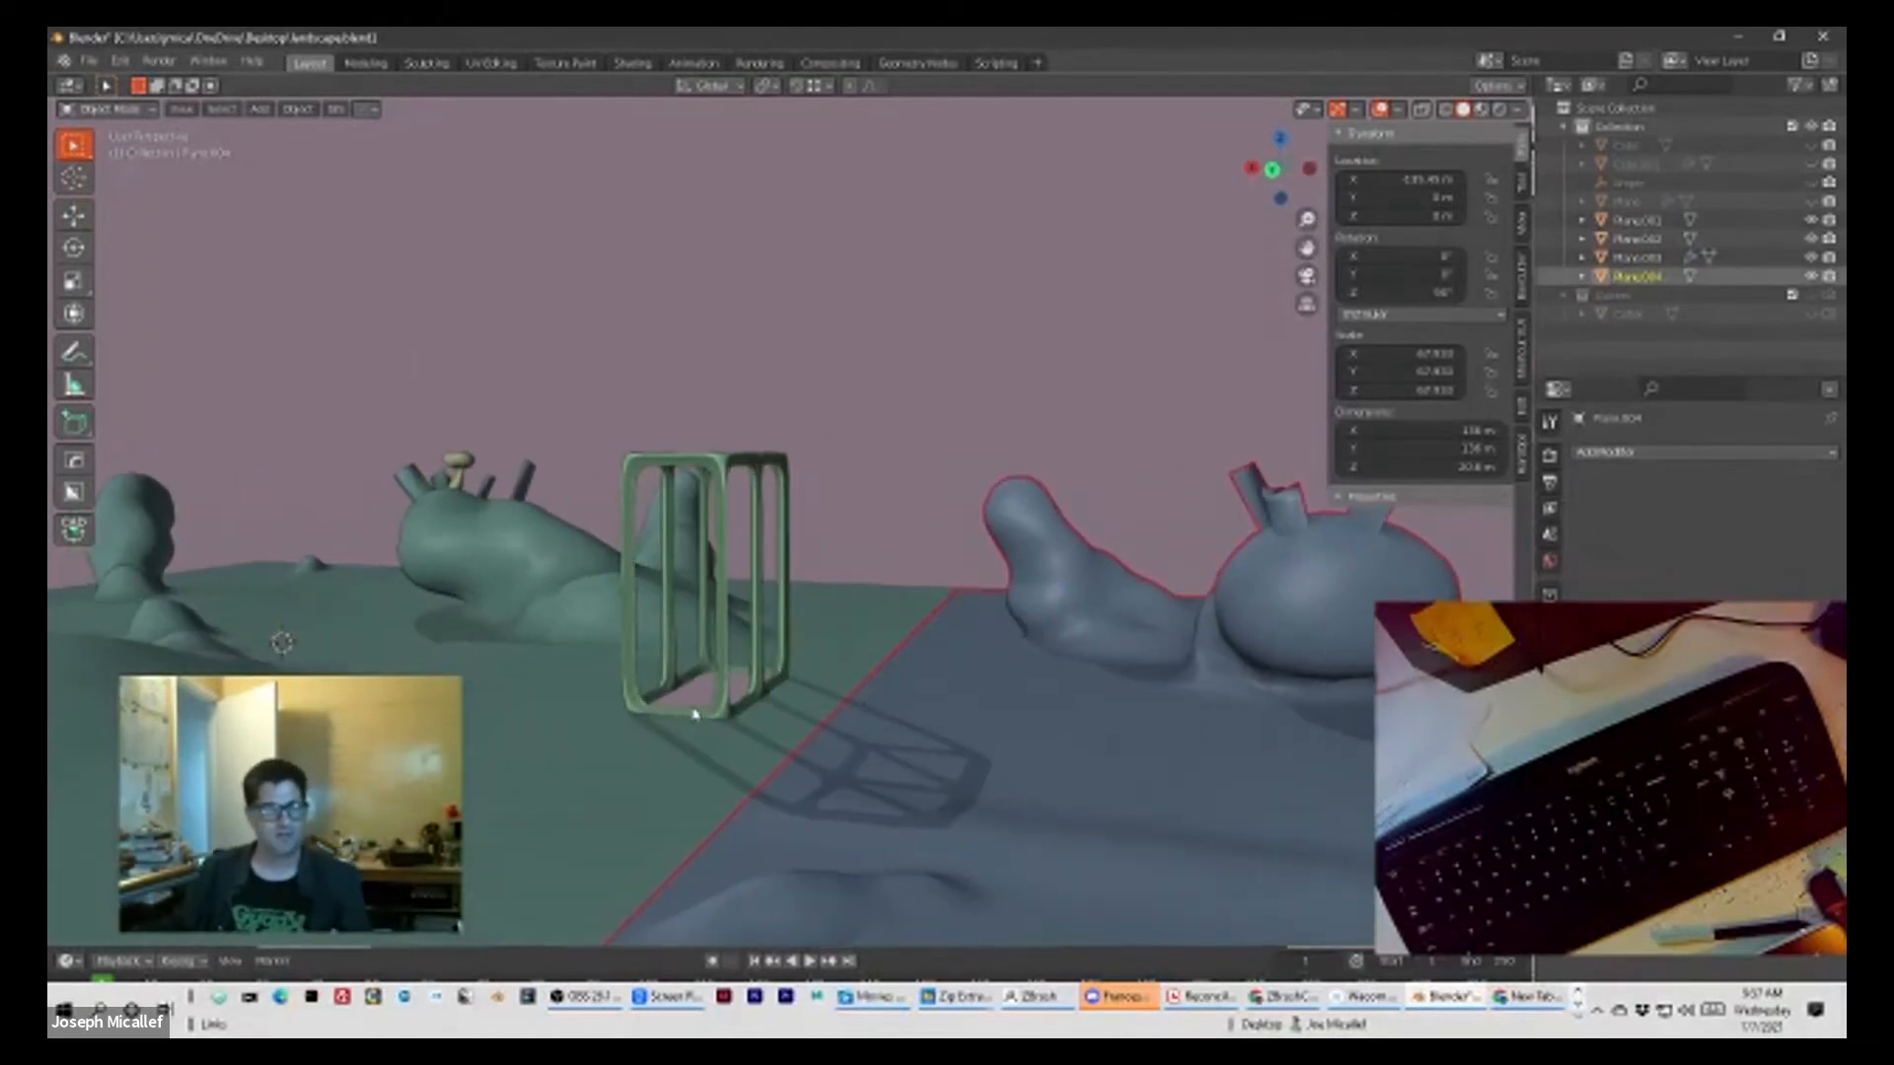
mouse_move(432, 637)
middle_down()
mouse_move(740, 592)
mouse_move(730, 619)
mouse_move(885, 631)
mouse_move(842, 623)
mouse_move(841, 641)
mouse_move(918, 654)
middle_up()
middle_drag(638, 642, 464, 656)
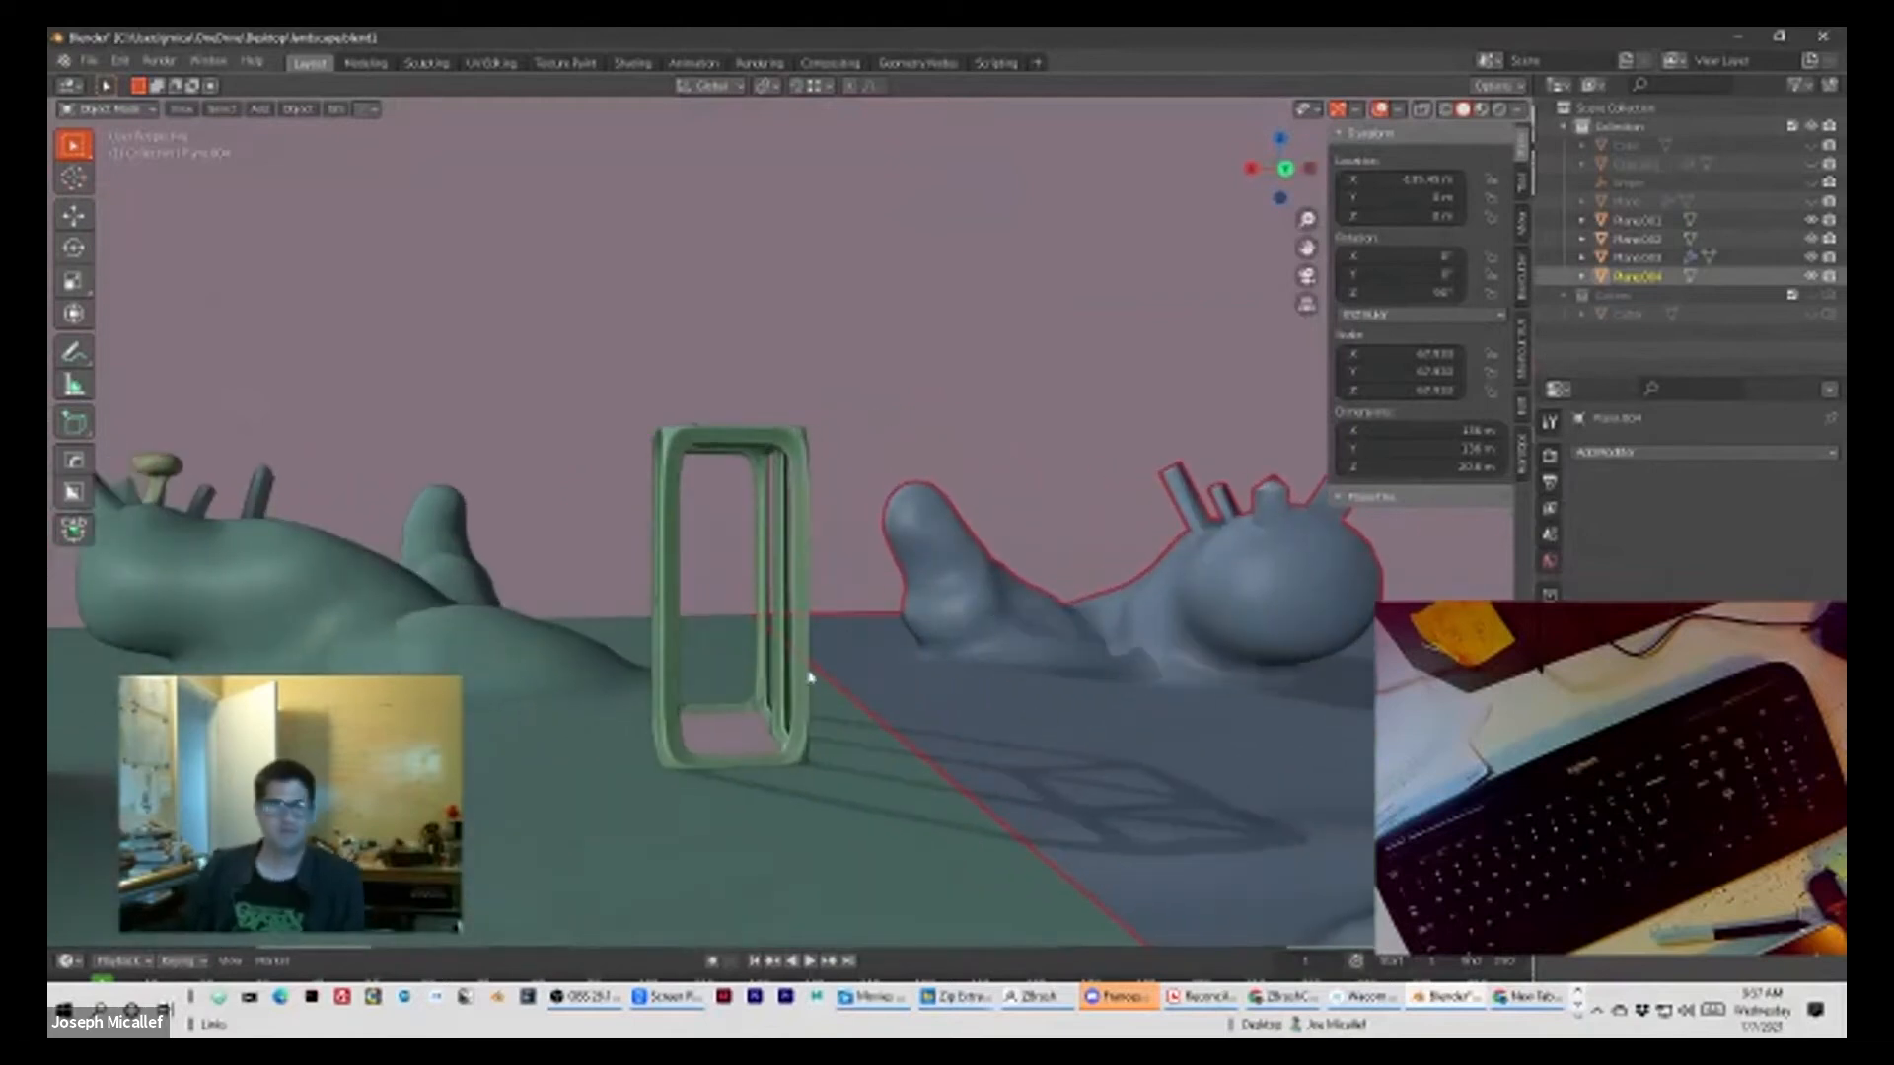
mouse_move(824, 684)
middle_down()
mouse_move(735, 689)
mouse_move(921, 642)
mouse_move(968, 668)
mouse_move(1162, 689)
middle_up()
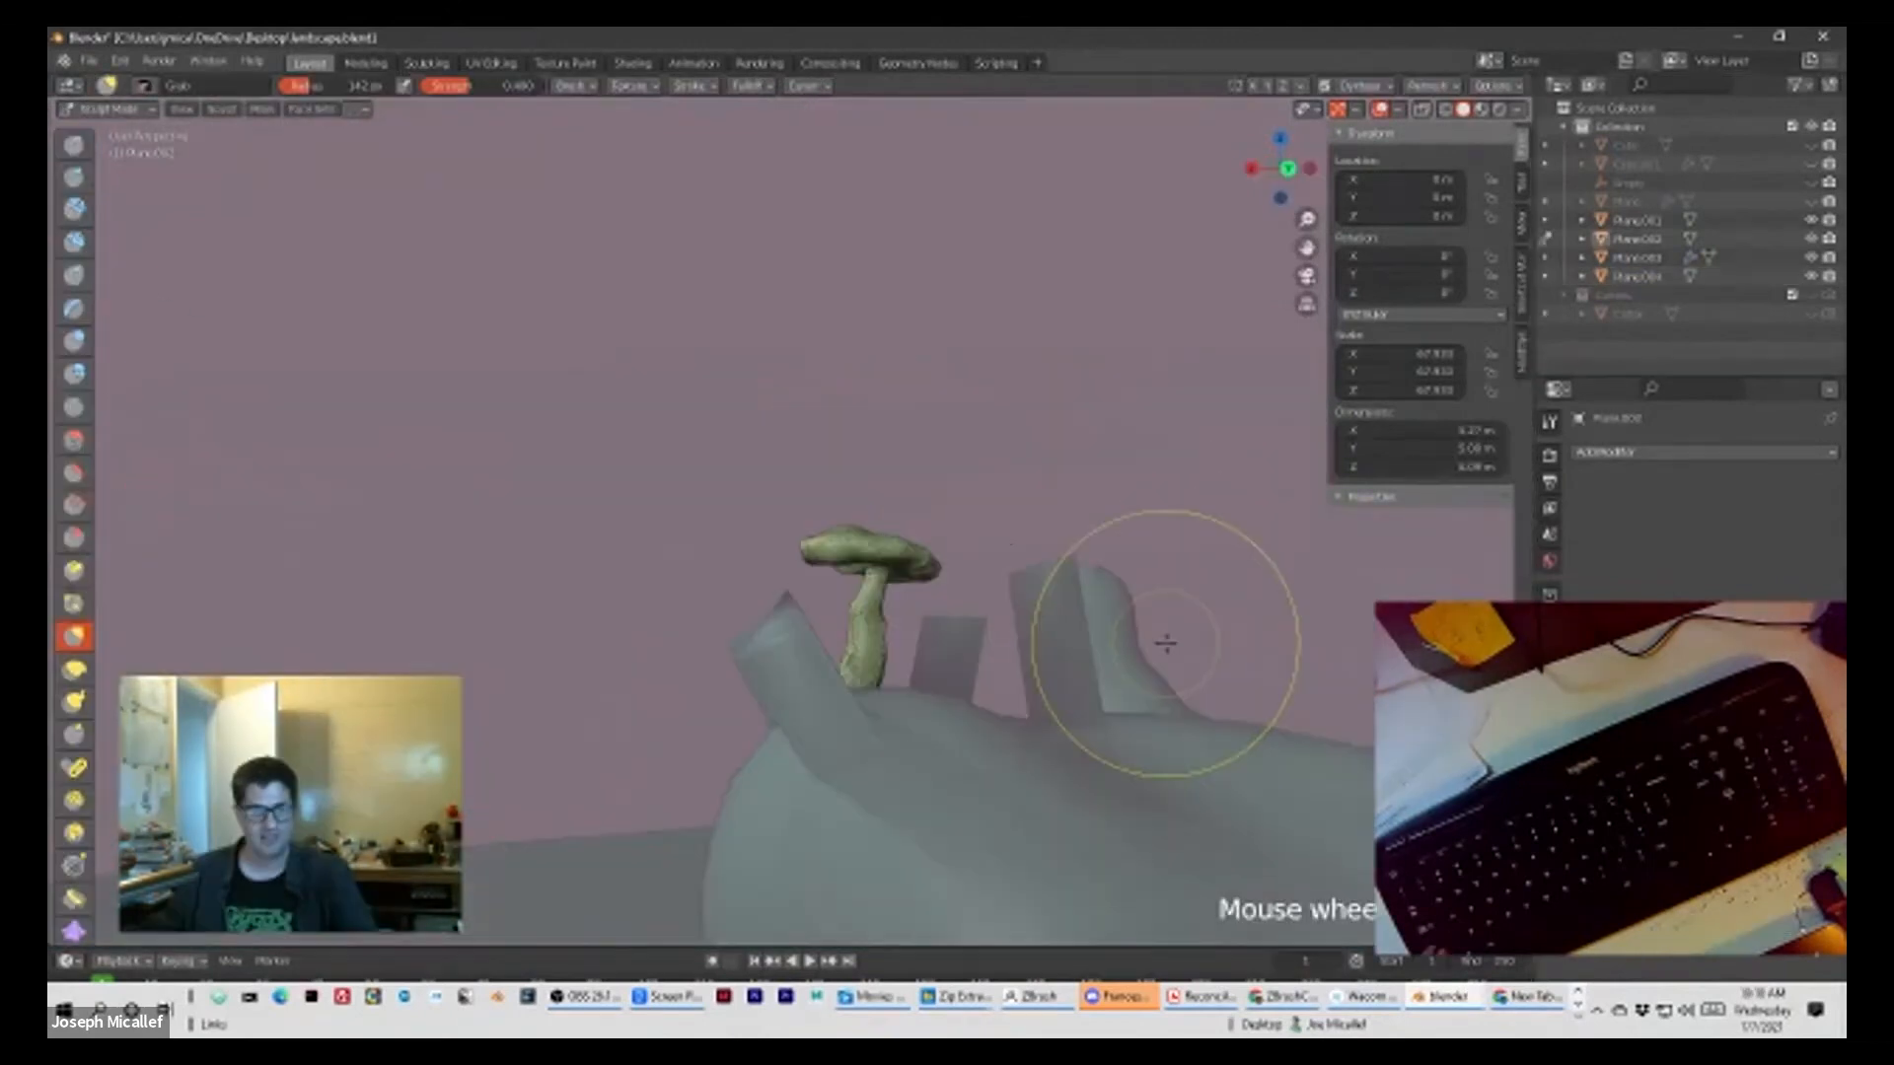
mouse_move(1167, 643)
middle_down()
mouse_move(649, 637)
mouse_move(700, 632)
middle_up()
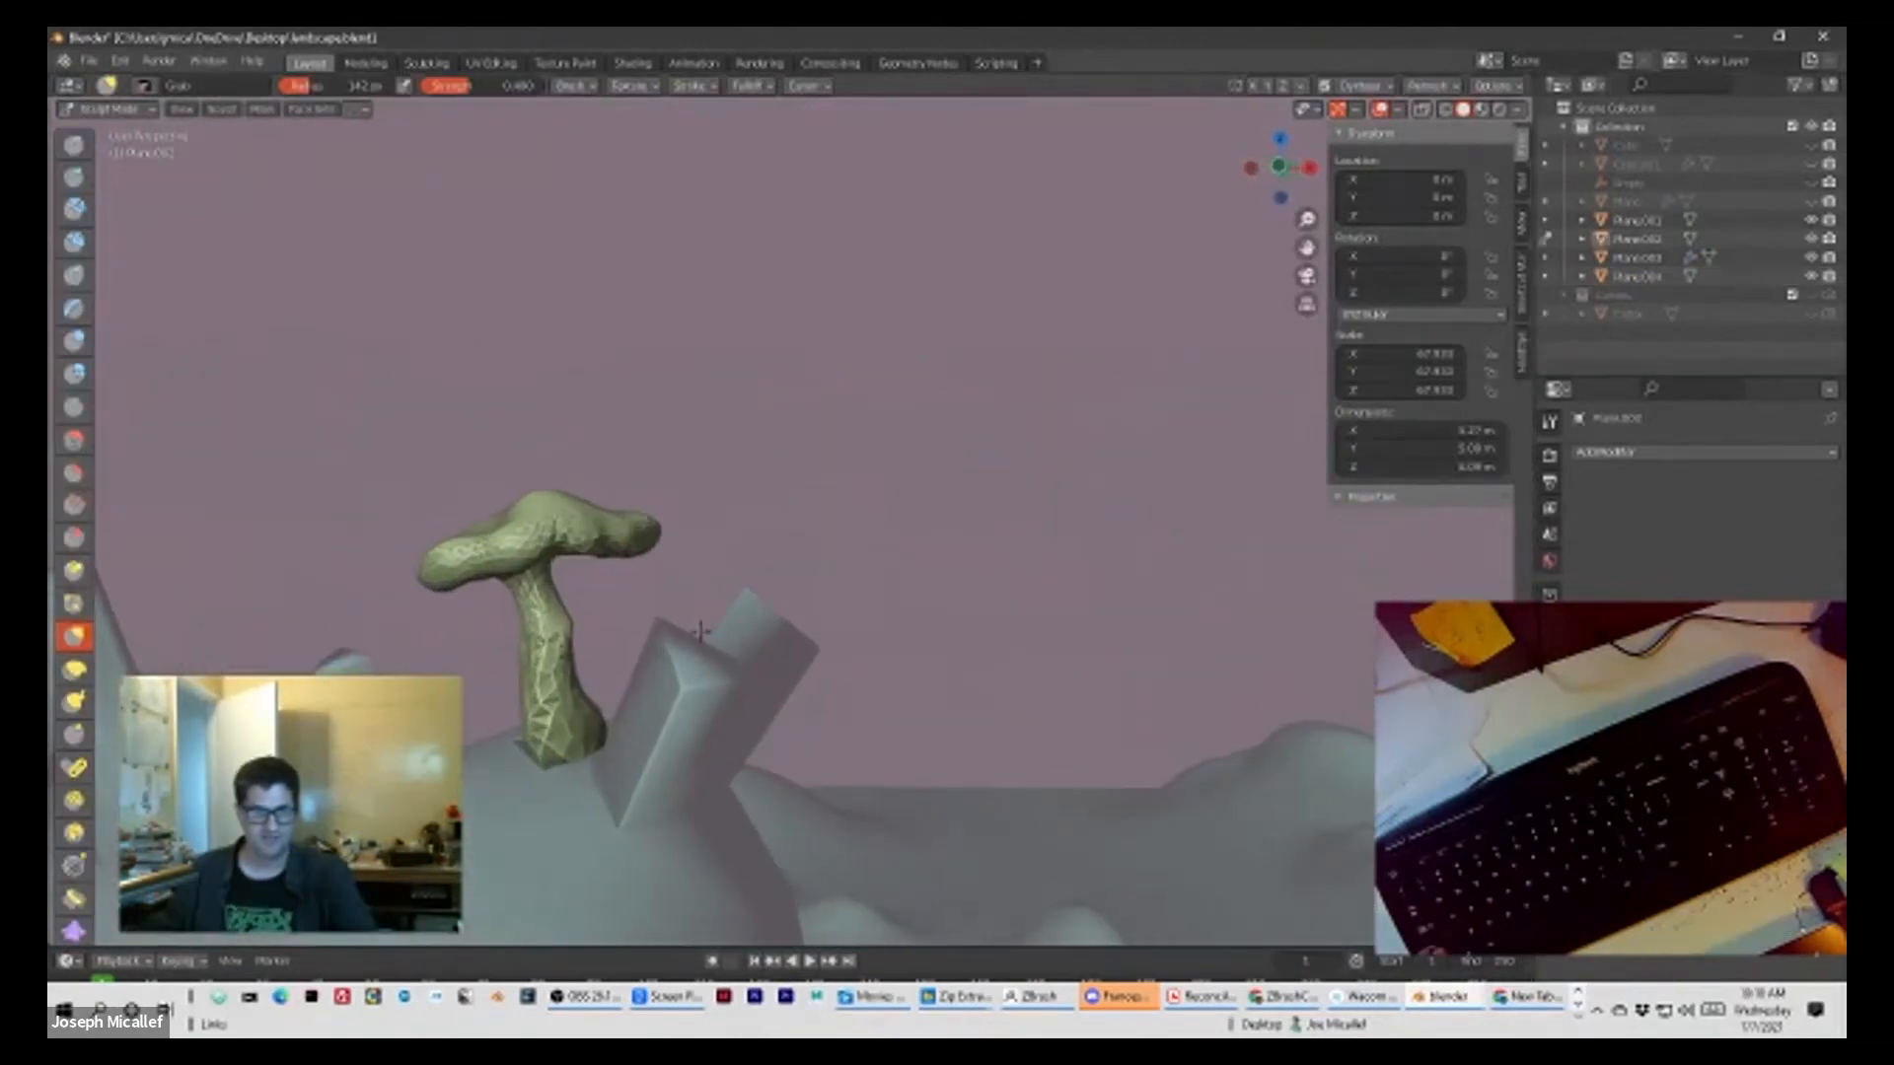
Step: Examine the sculpted mushroom's faceted cap and stem up close and within the surrounding landscape
scroll(964, 605, down, 2)
scroll(964, 605, up, 6)
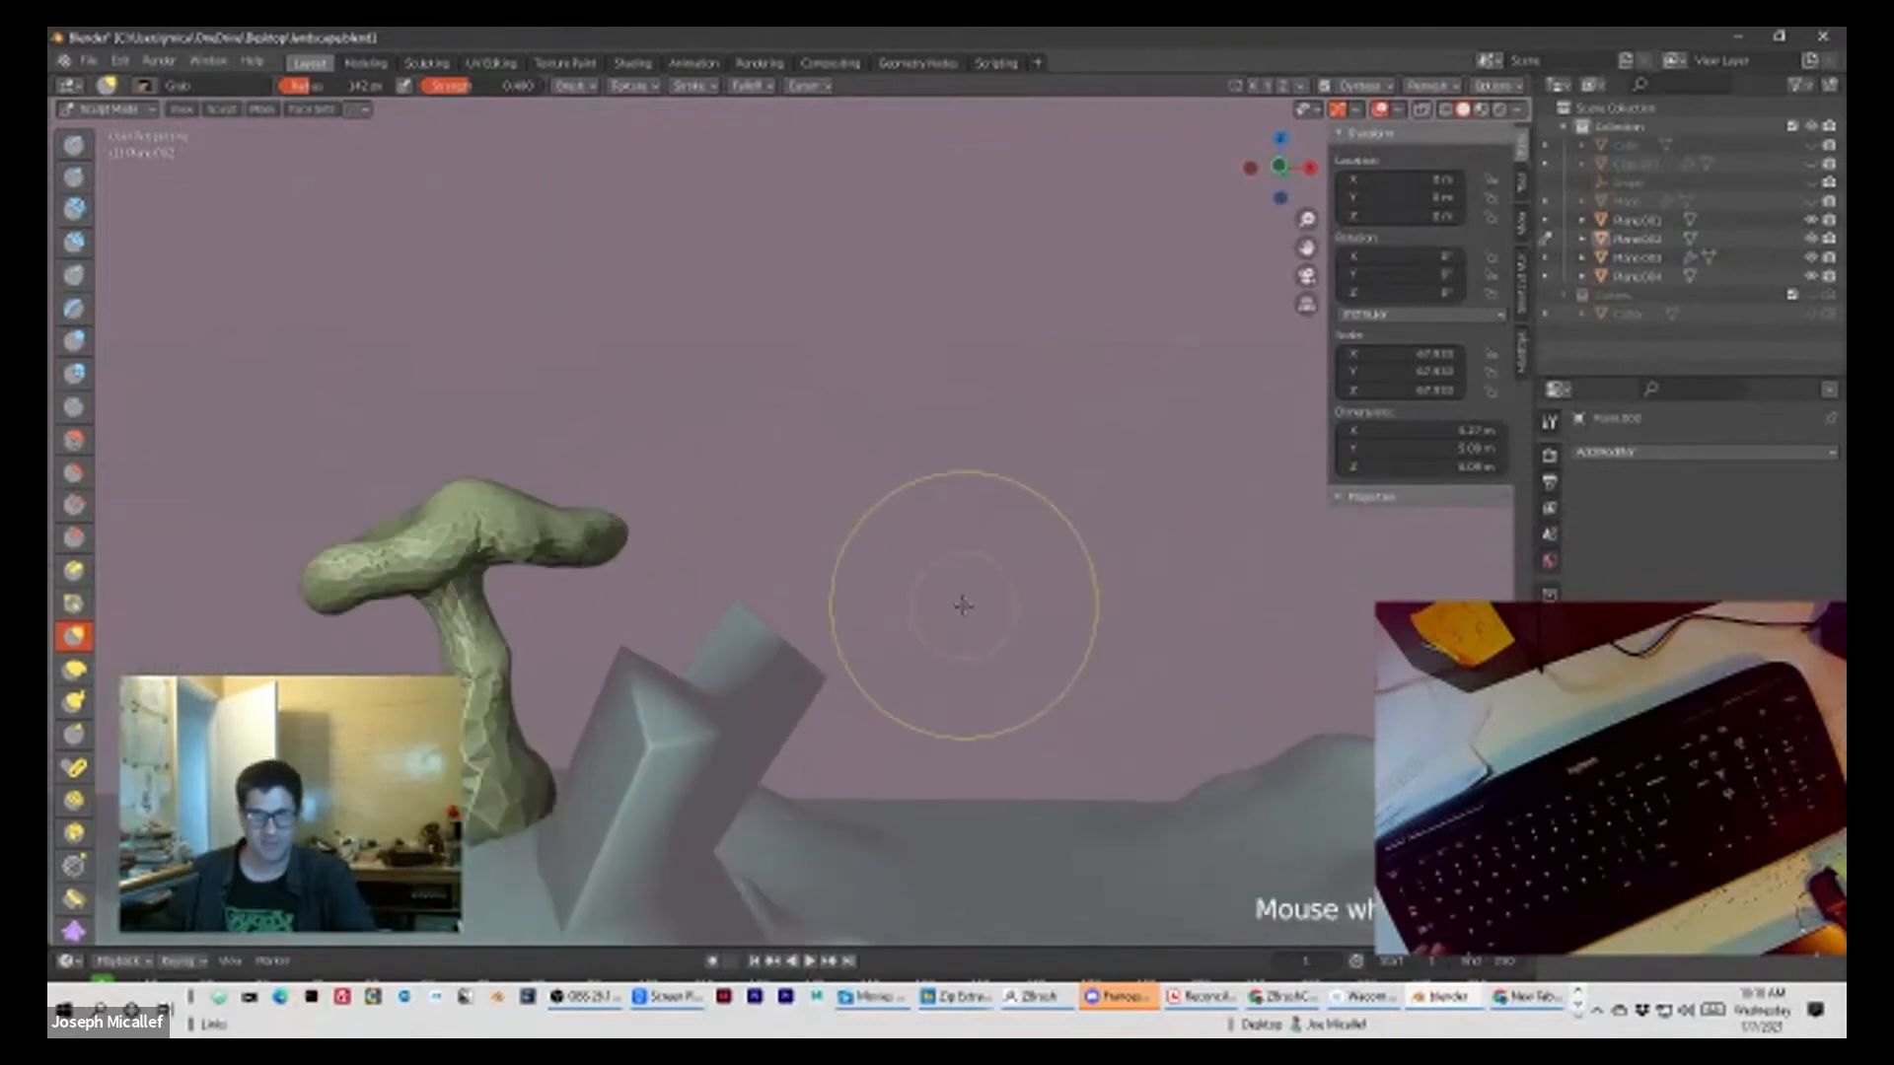
shift+middle_drag(982, 536, 1076, 457)
middle_drag(633, 416, 724, 468)
scroll(945, 491, down, 8)
scroll(945, 491, up, 3)
scroll(762, 559, down, 2)
scroll(763, 560, down, 2)
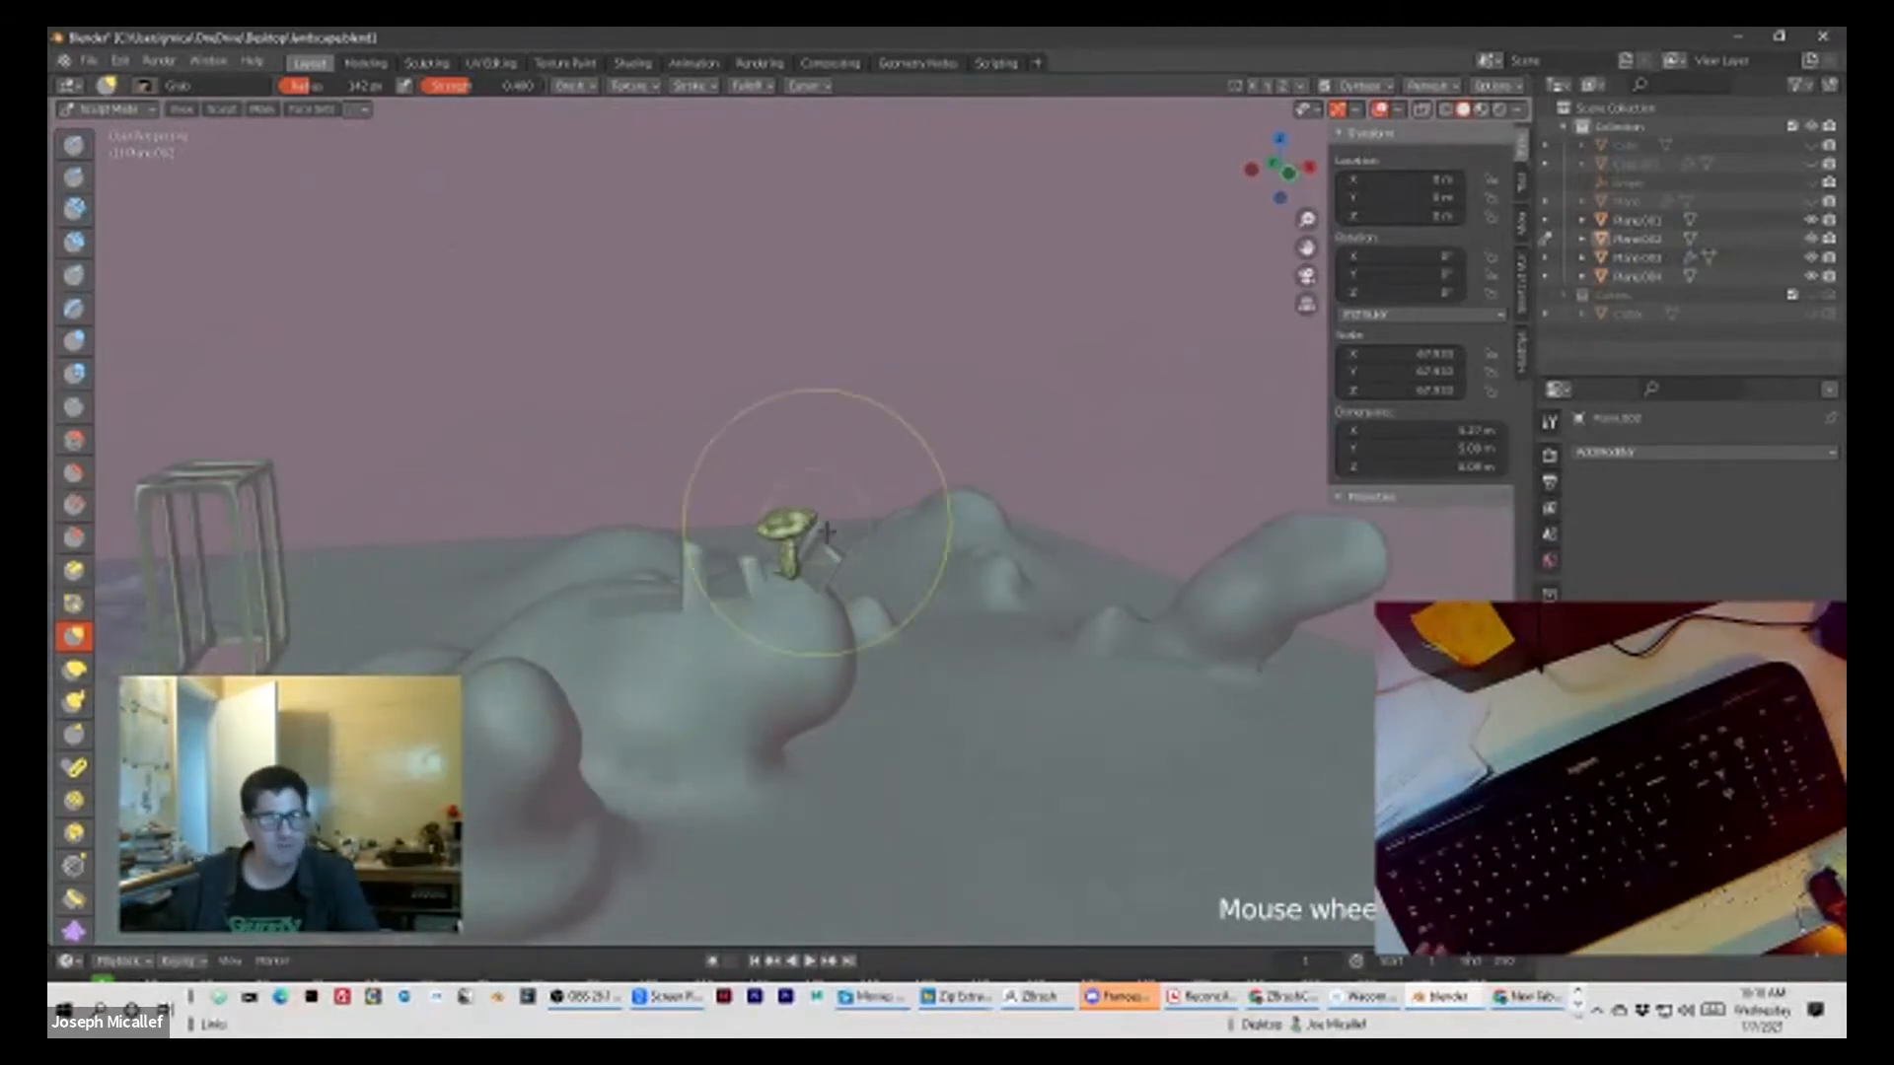
scroll(827, 533, up, 5)
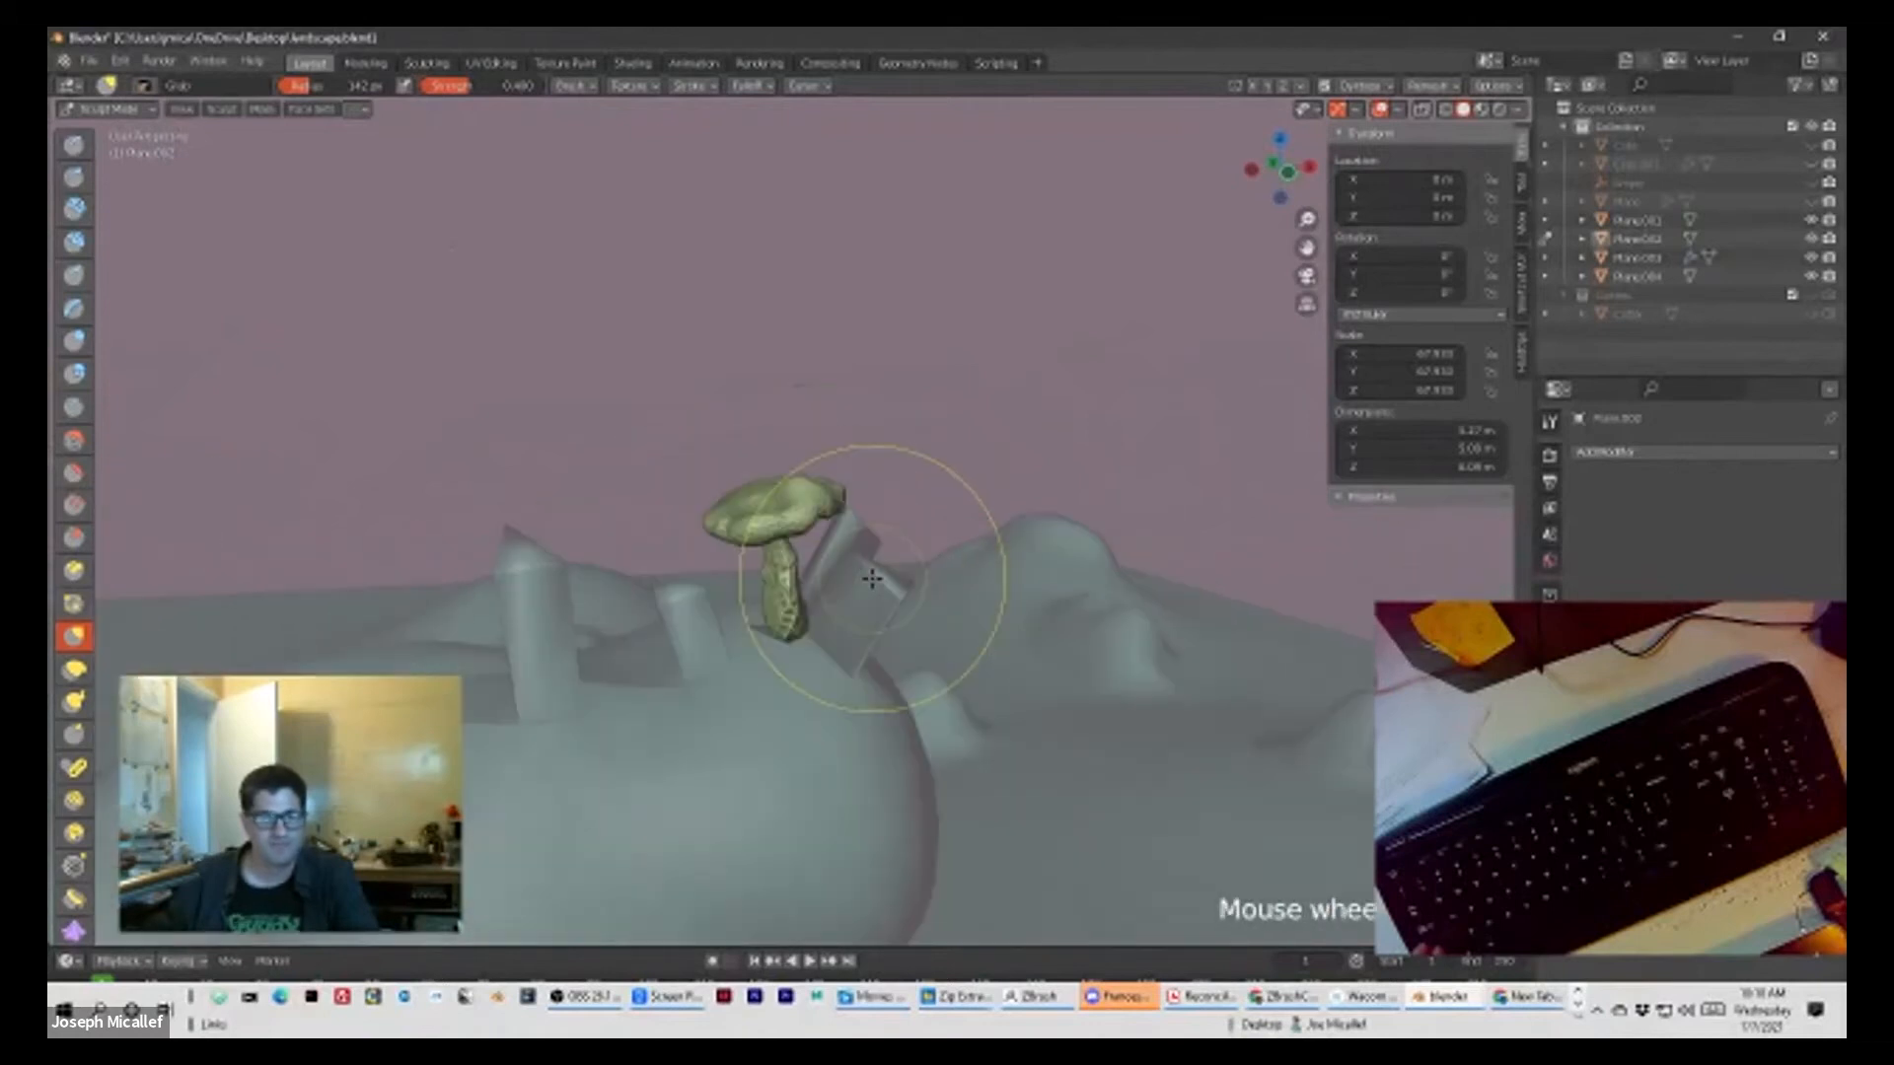
scroll(872, 578, up, 3)
scroll(888, 553, down, 2)
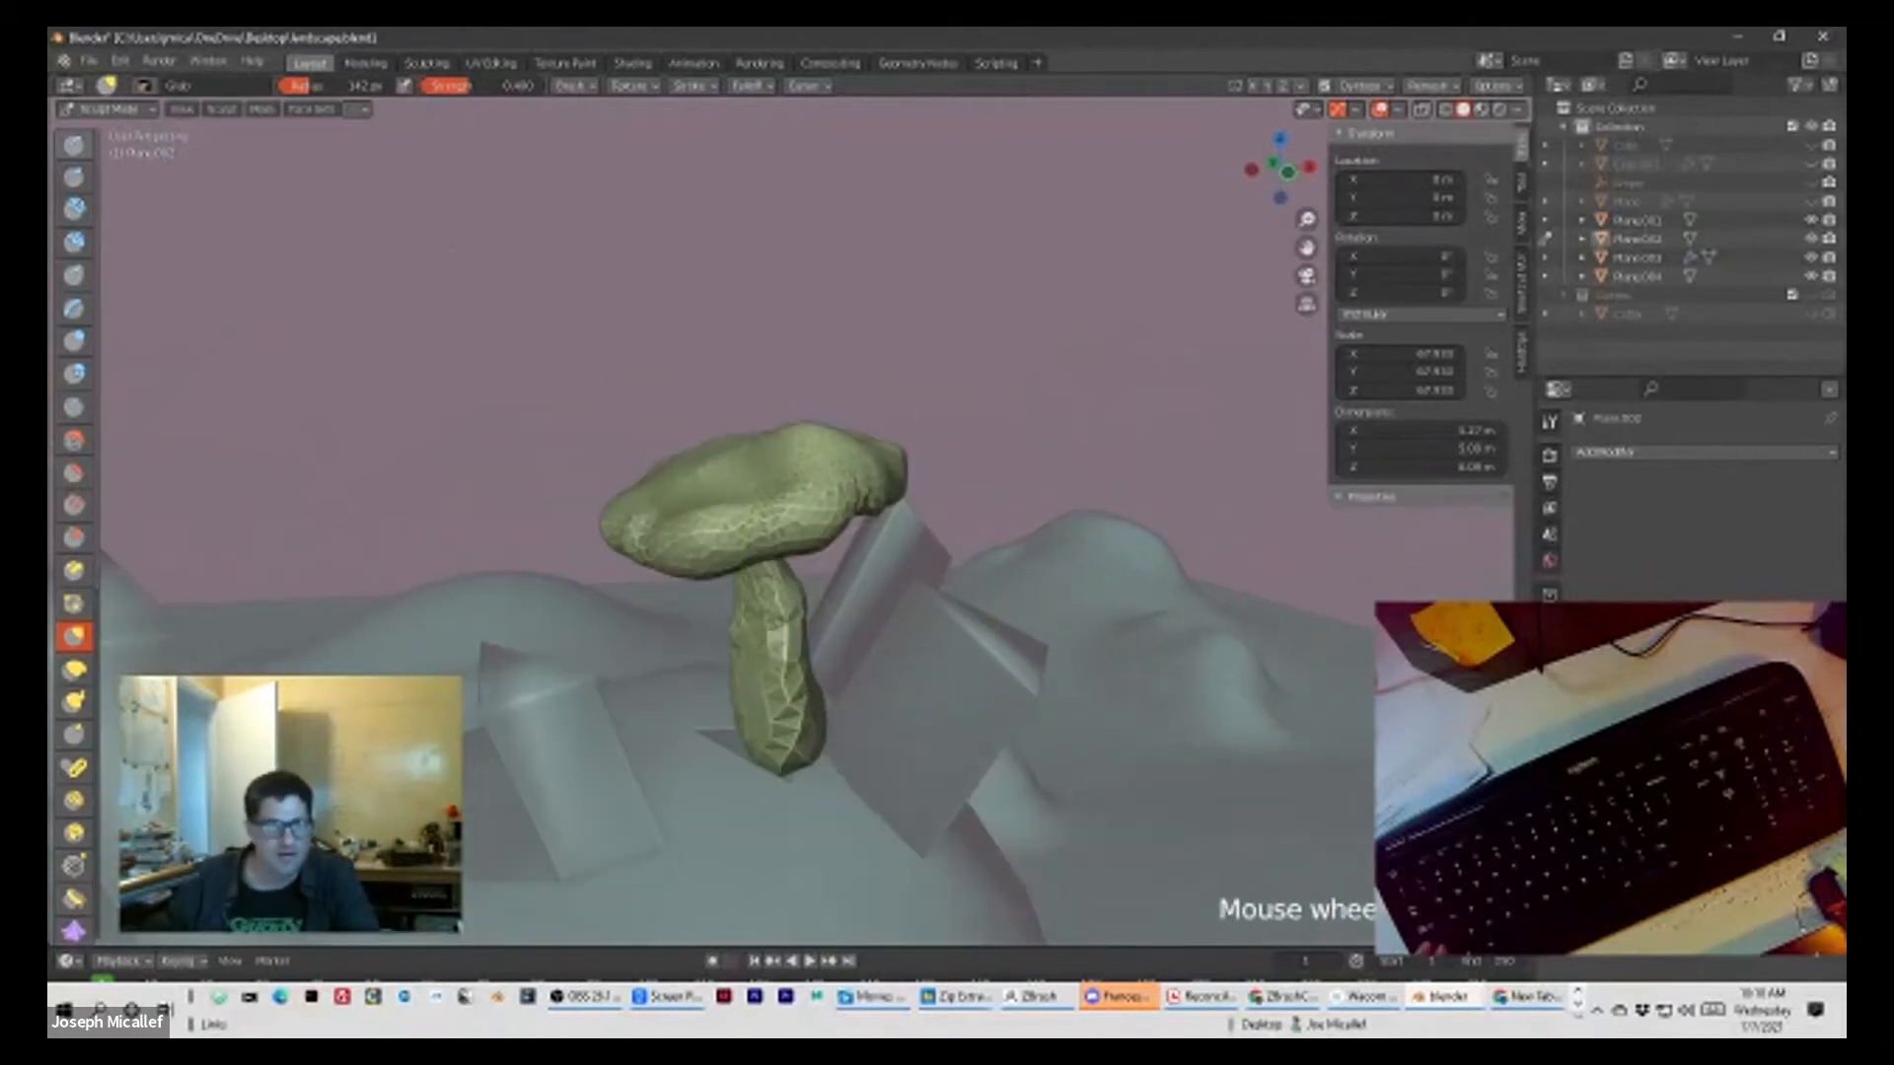
Step: Switch from Sculpt Mode to Object Mode and select the mushroom
click(103, 110)
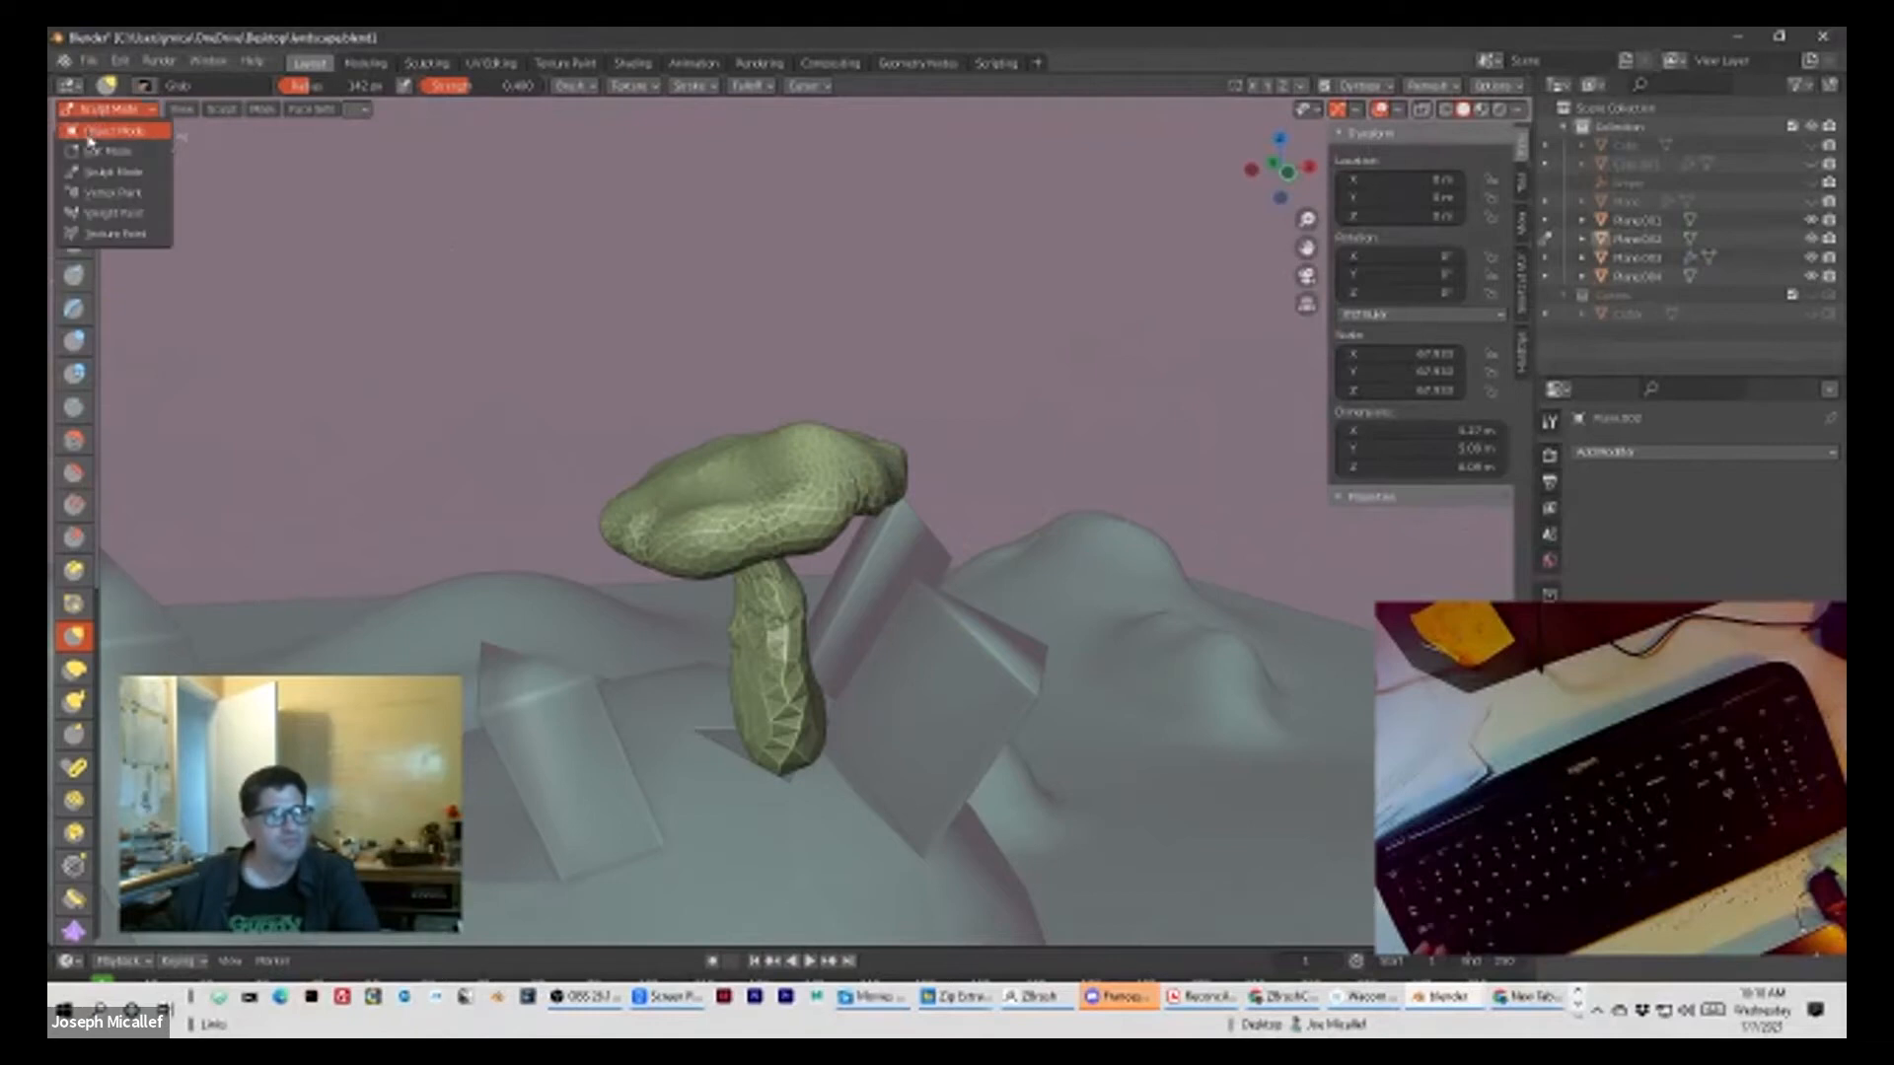
click(113, 127)
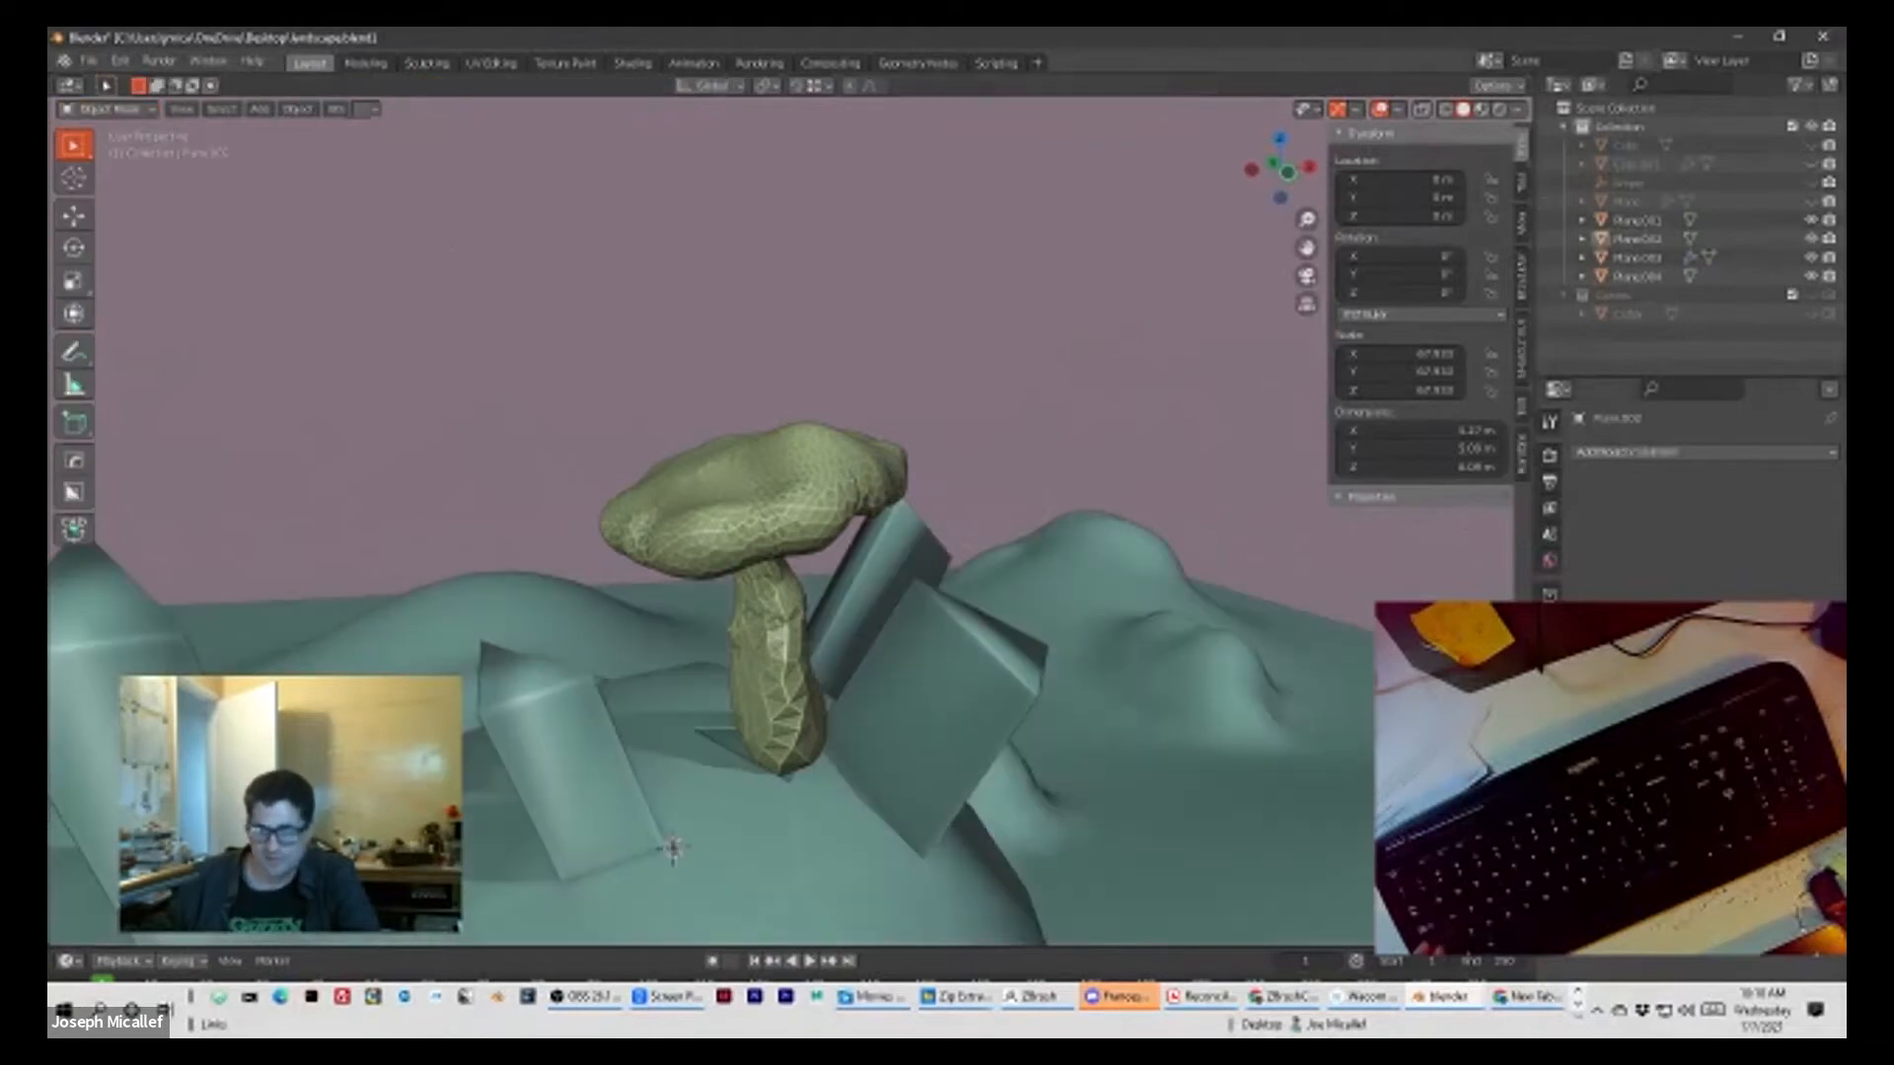
click(775, 508)
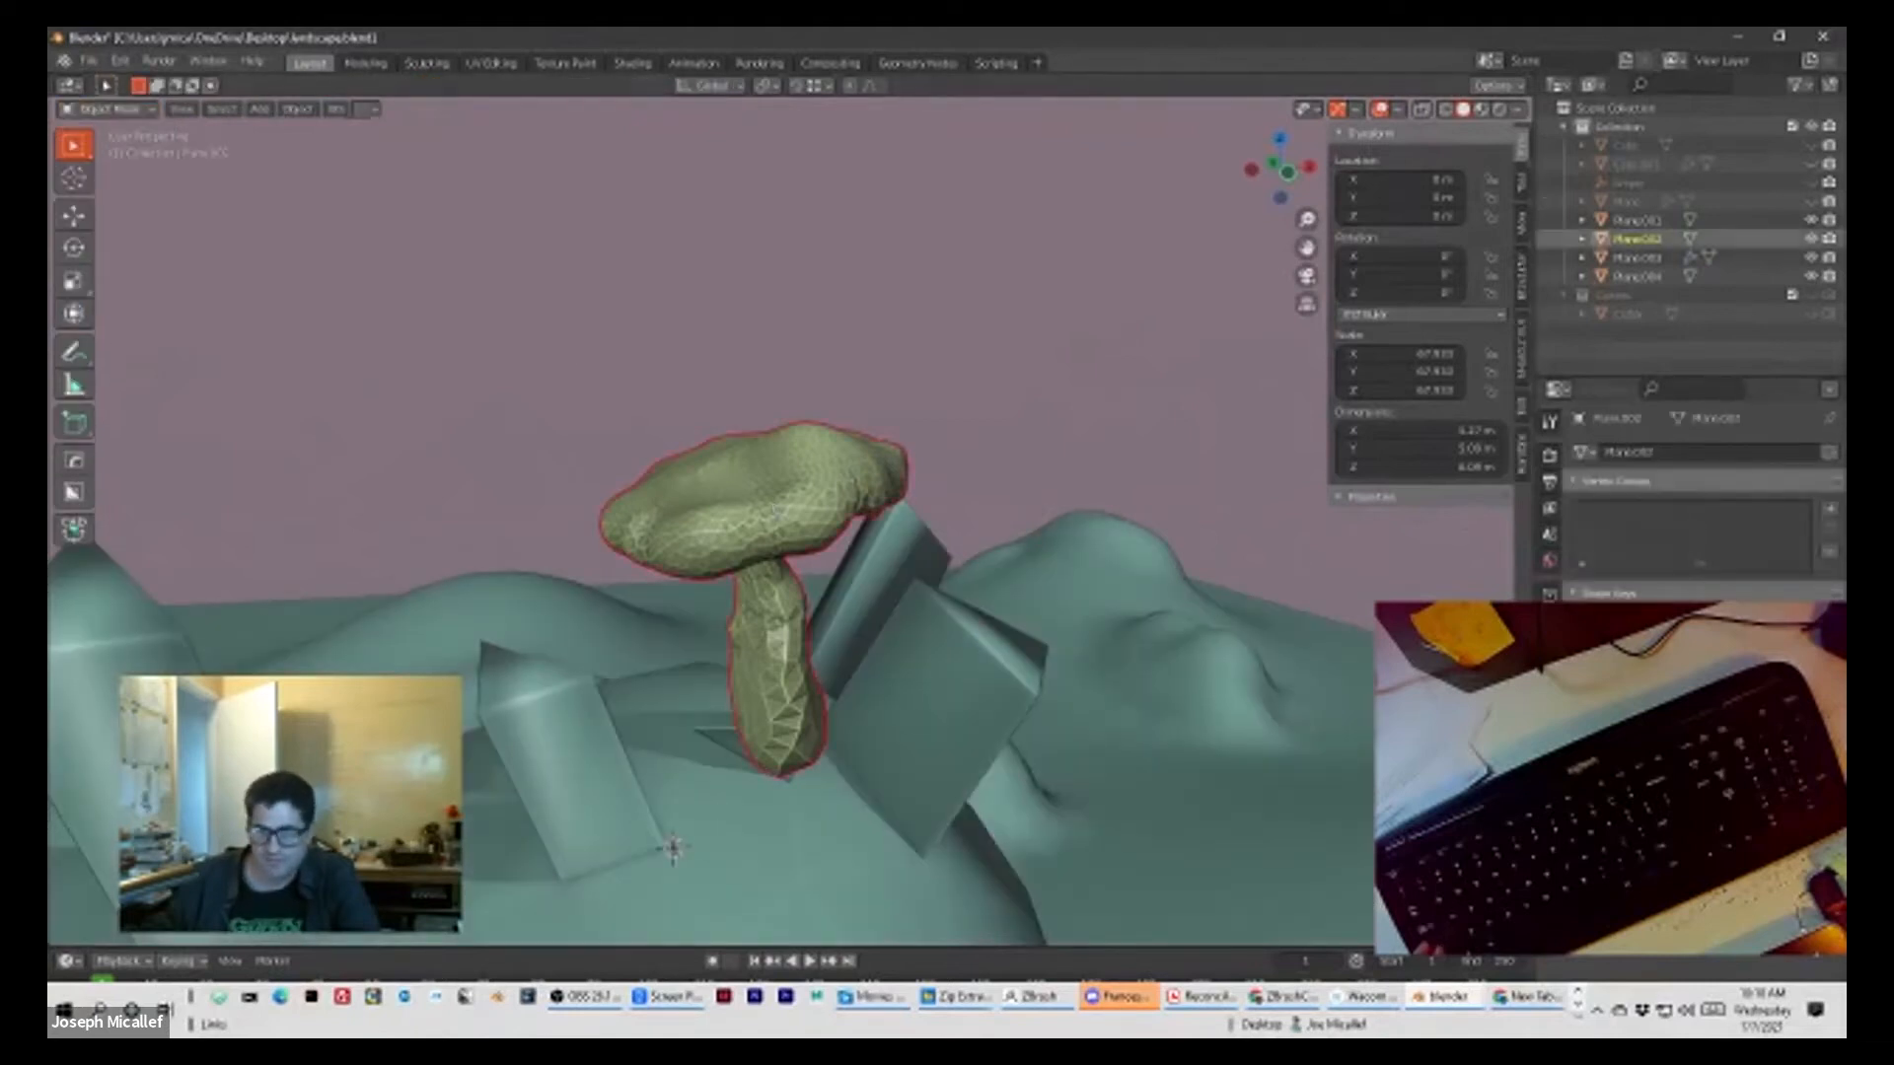
Step: Show the wireframe overlay on the scene to inspect the selected mushroom's mesh density
scroll(1692, 493, down, 3)
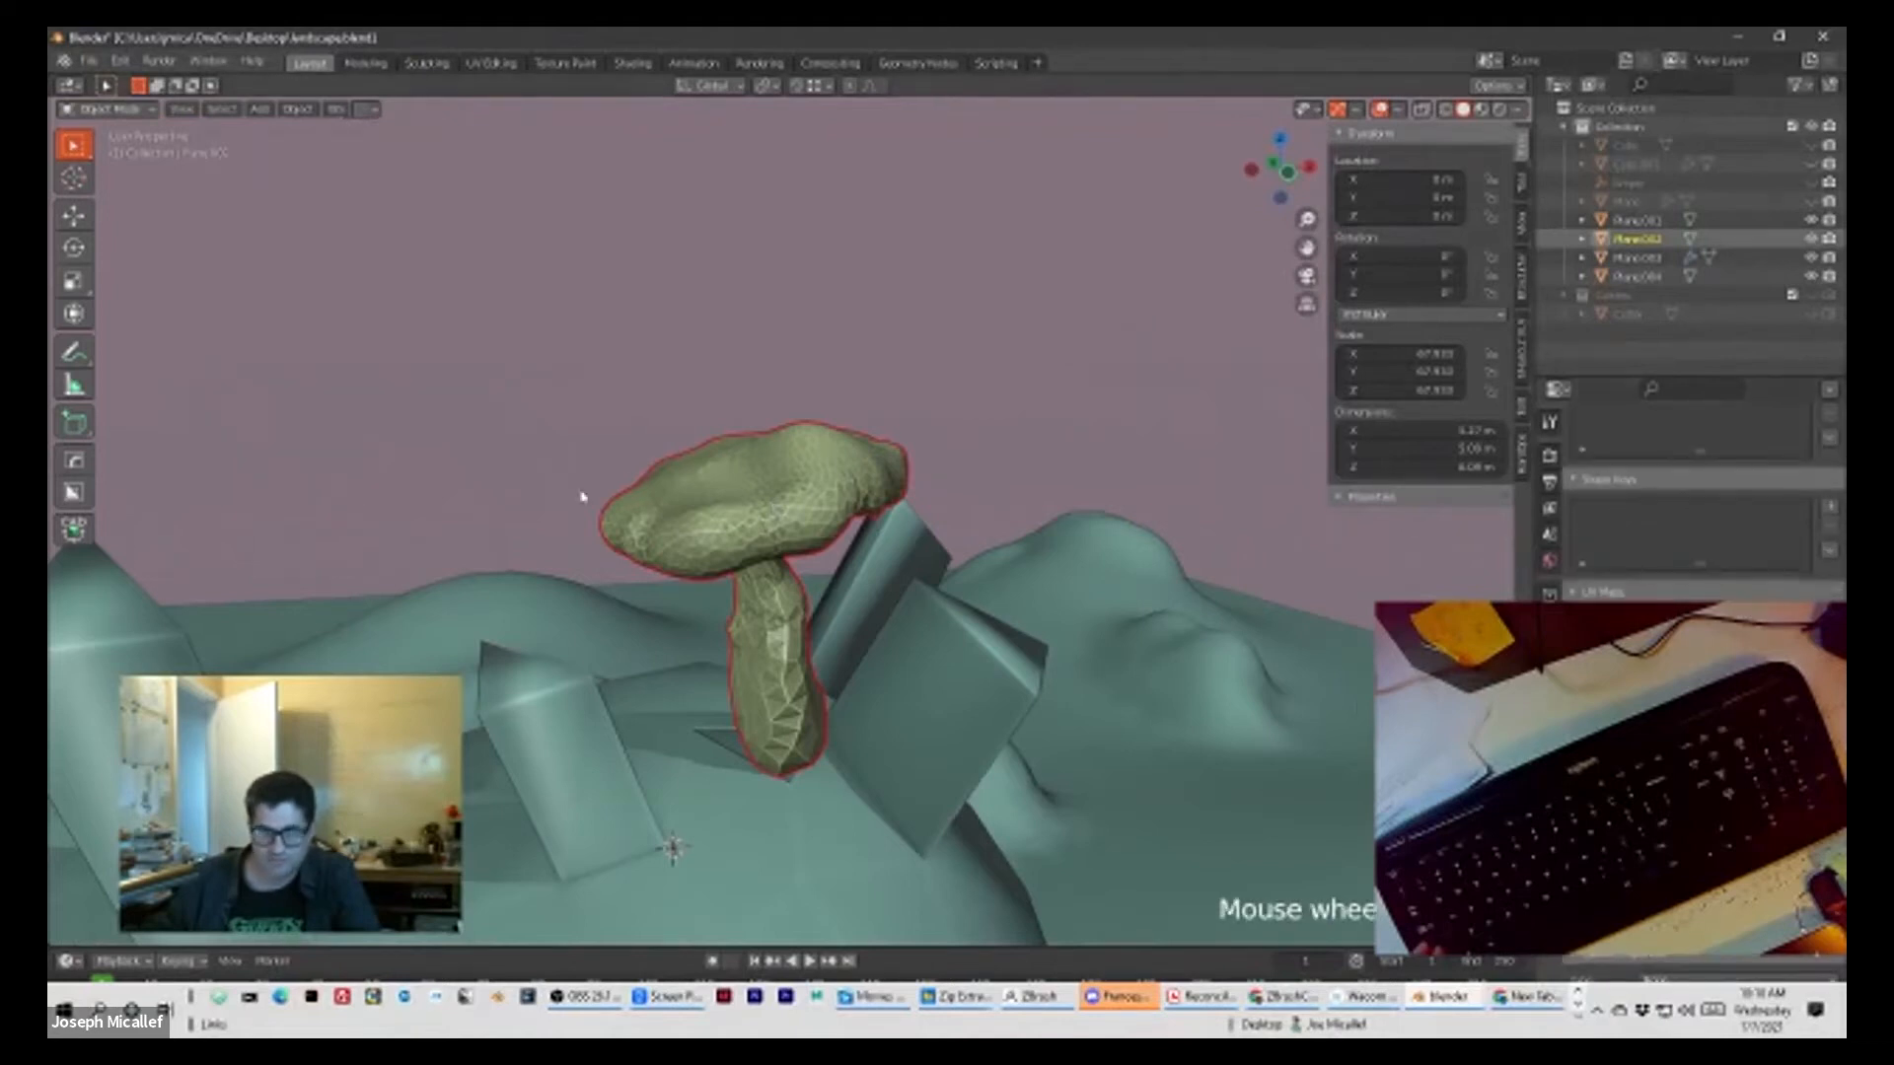
scroll(592, 498, up, 8)
scroll(901, 563, down, 4)
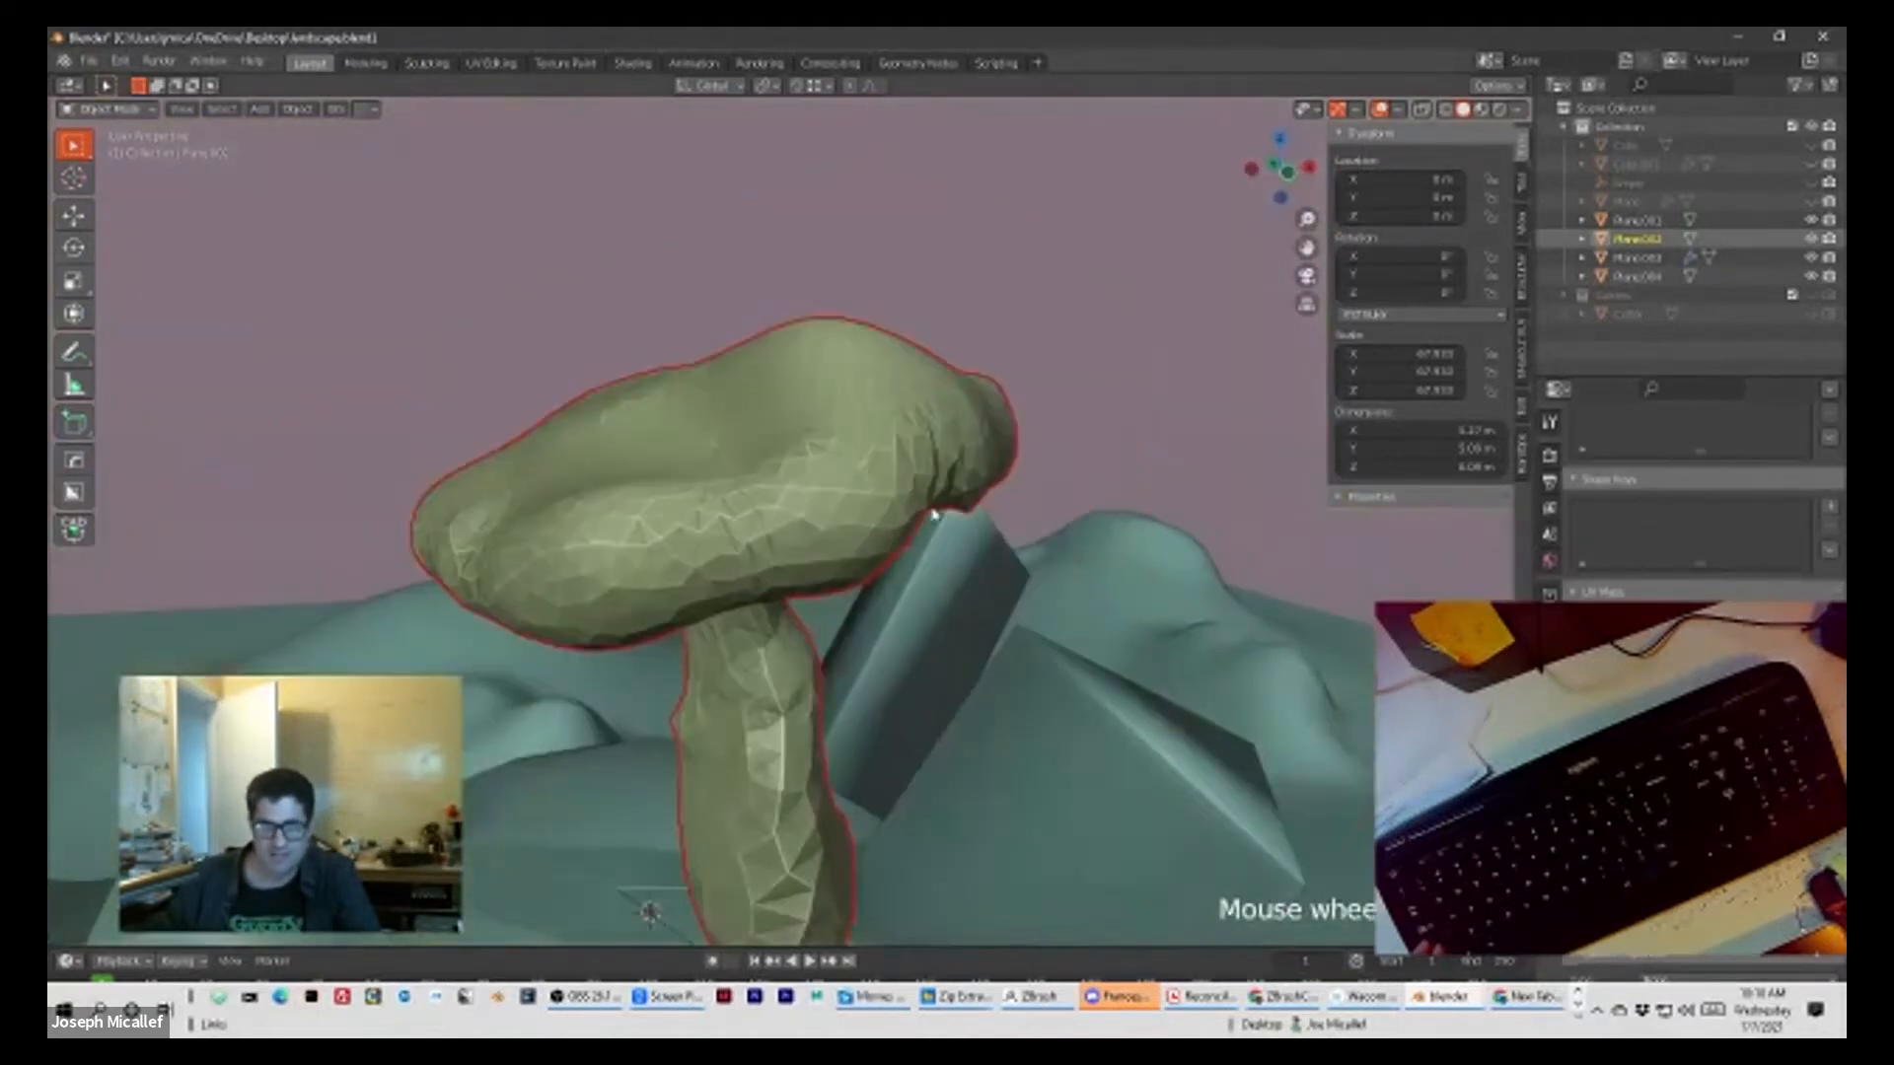
key(shift+f)
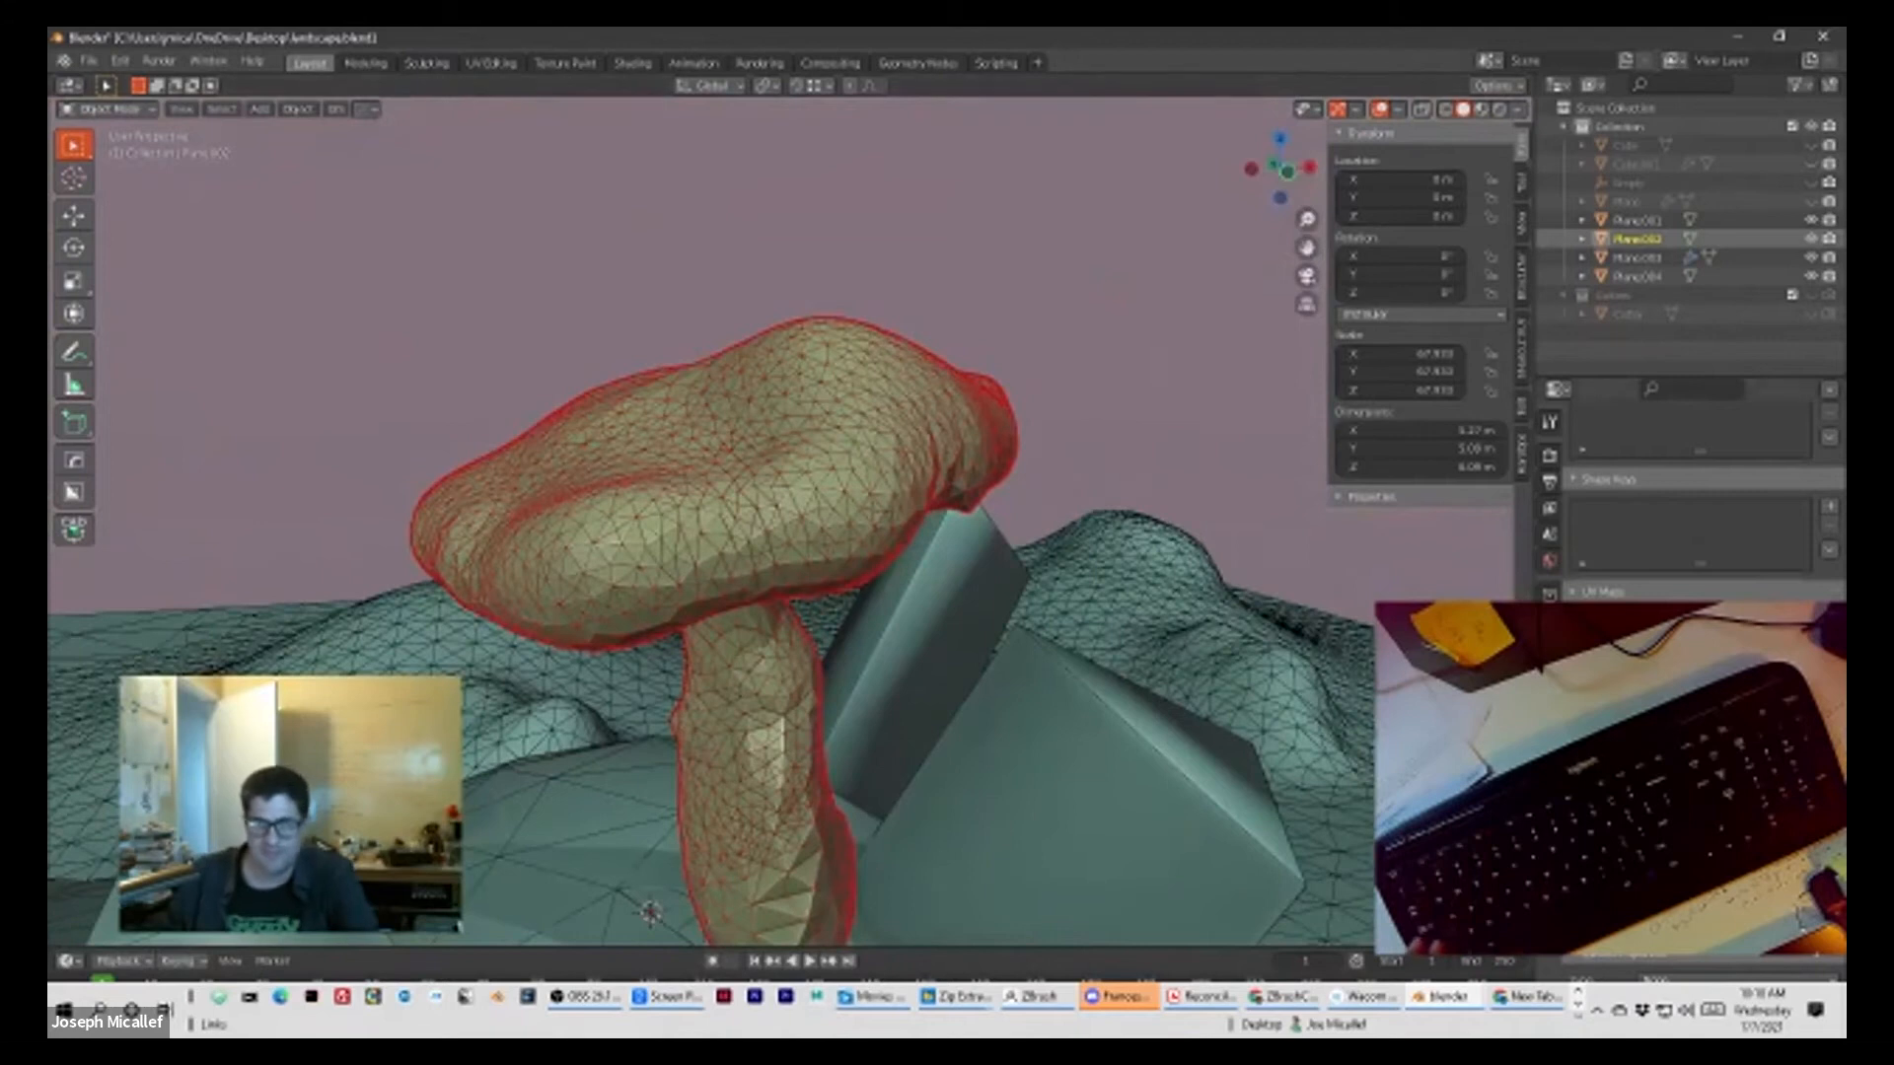
scroll(1692, 494, up, 3)
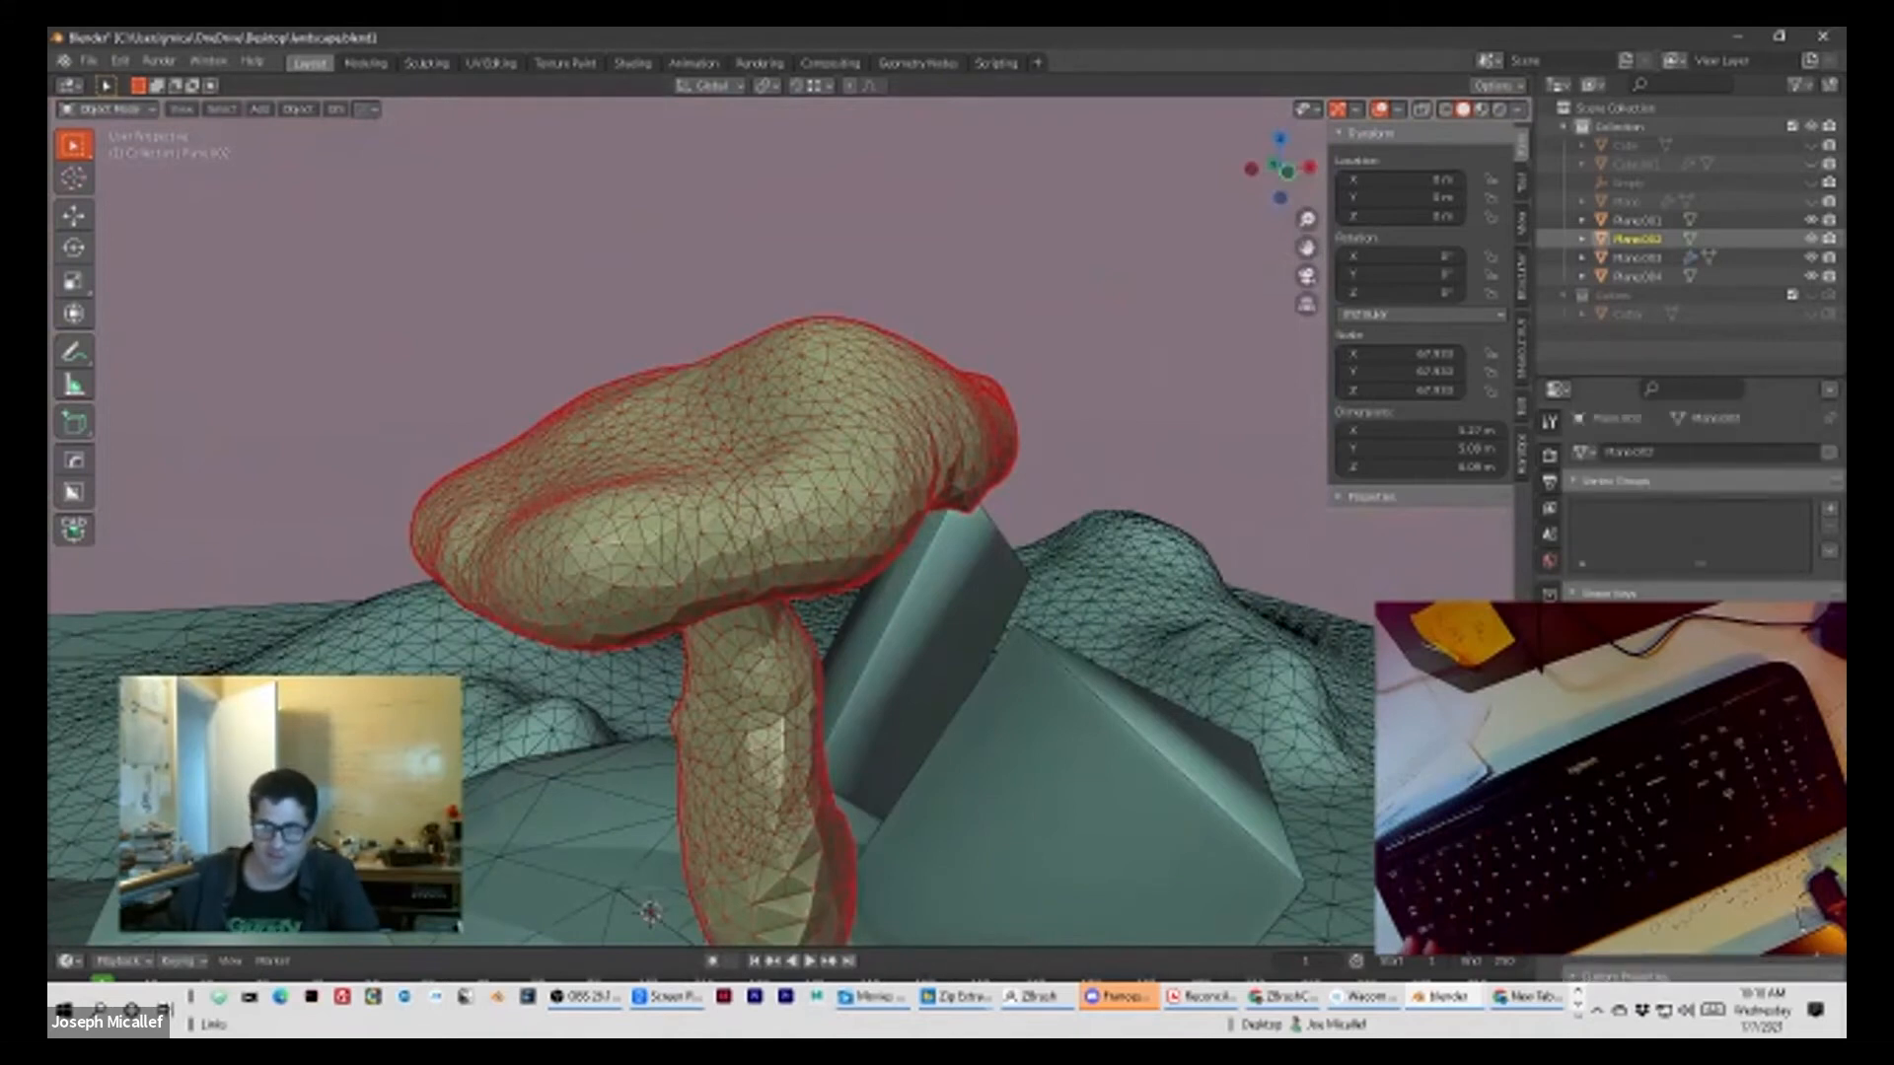
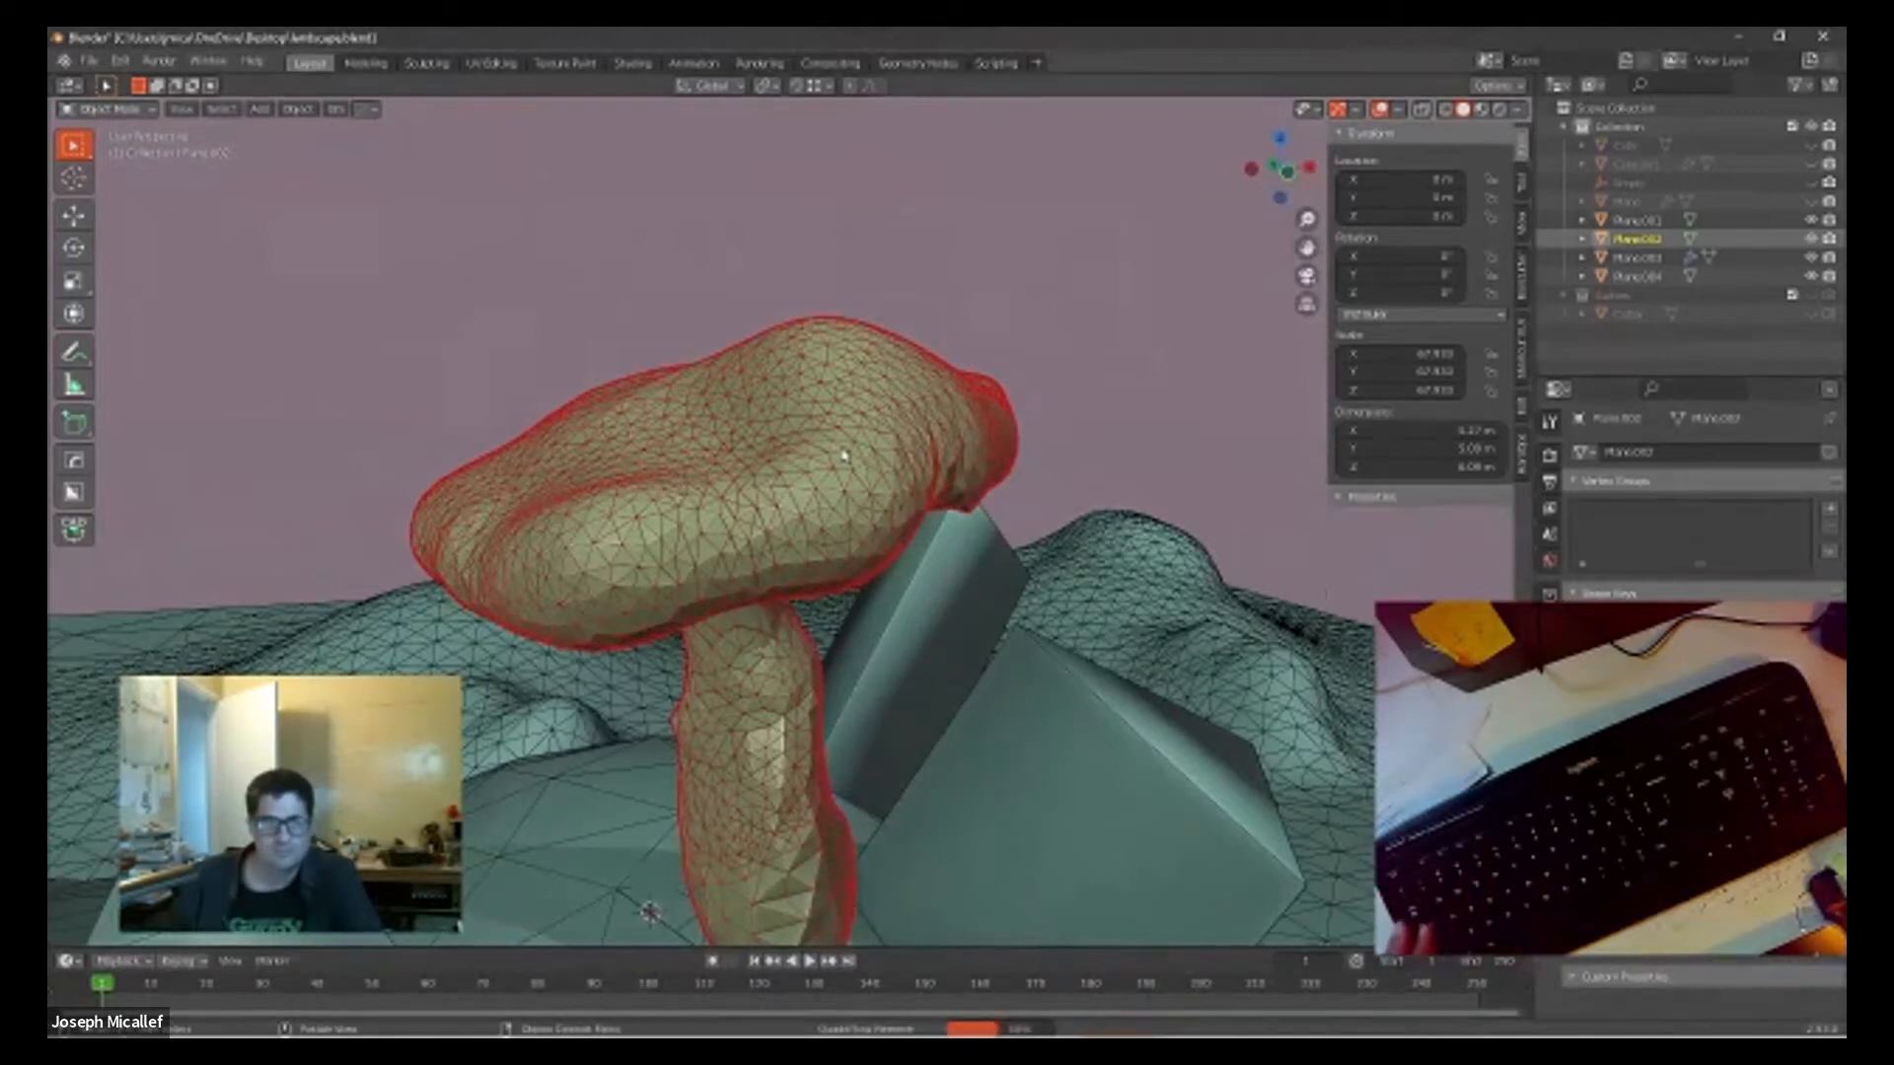
Step: Select the remeshed mushroom, check its new mesh and hide the scene's wireframe overlay
middle_drag(1016, 439, 905, 381)
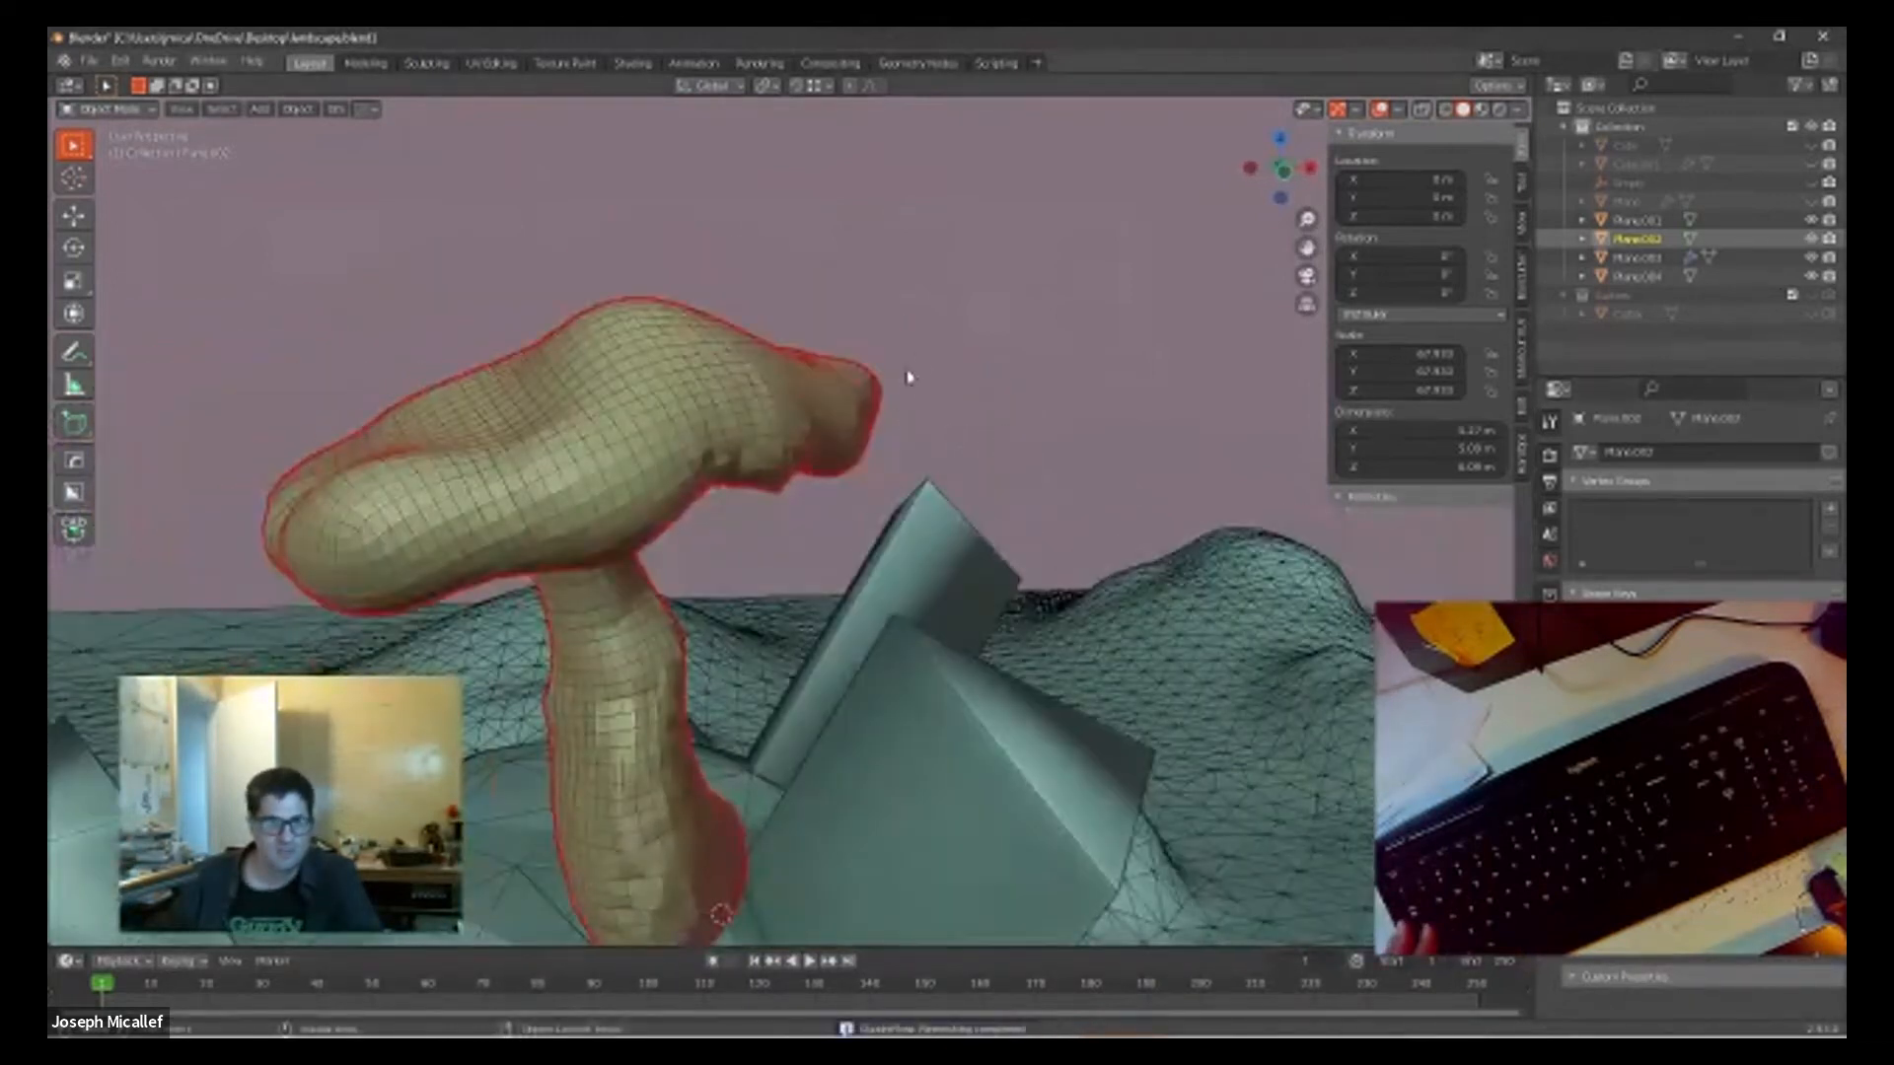
click(631, 460)
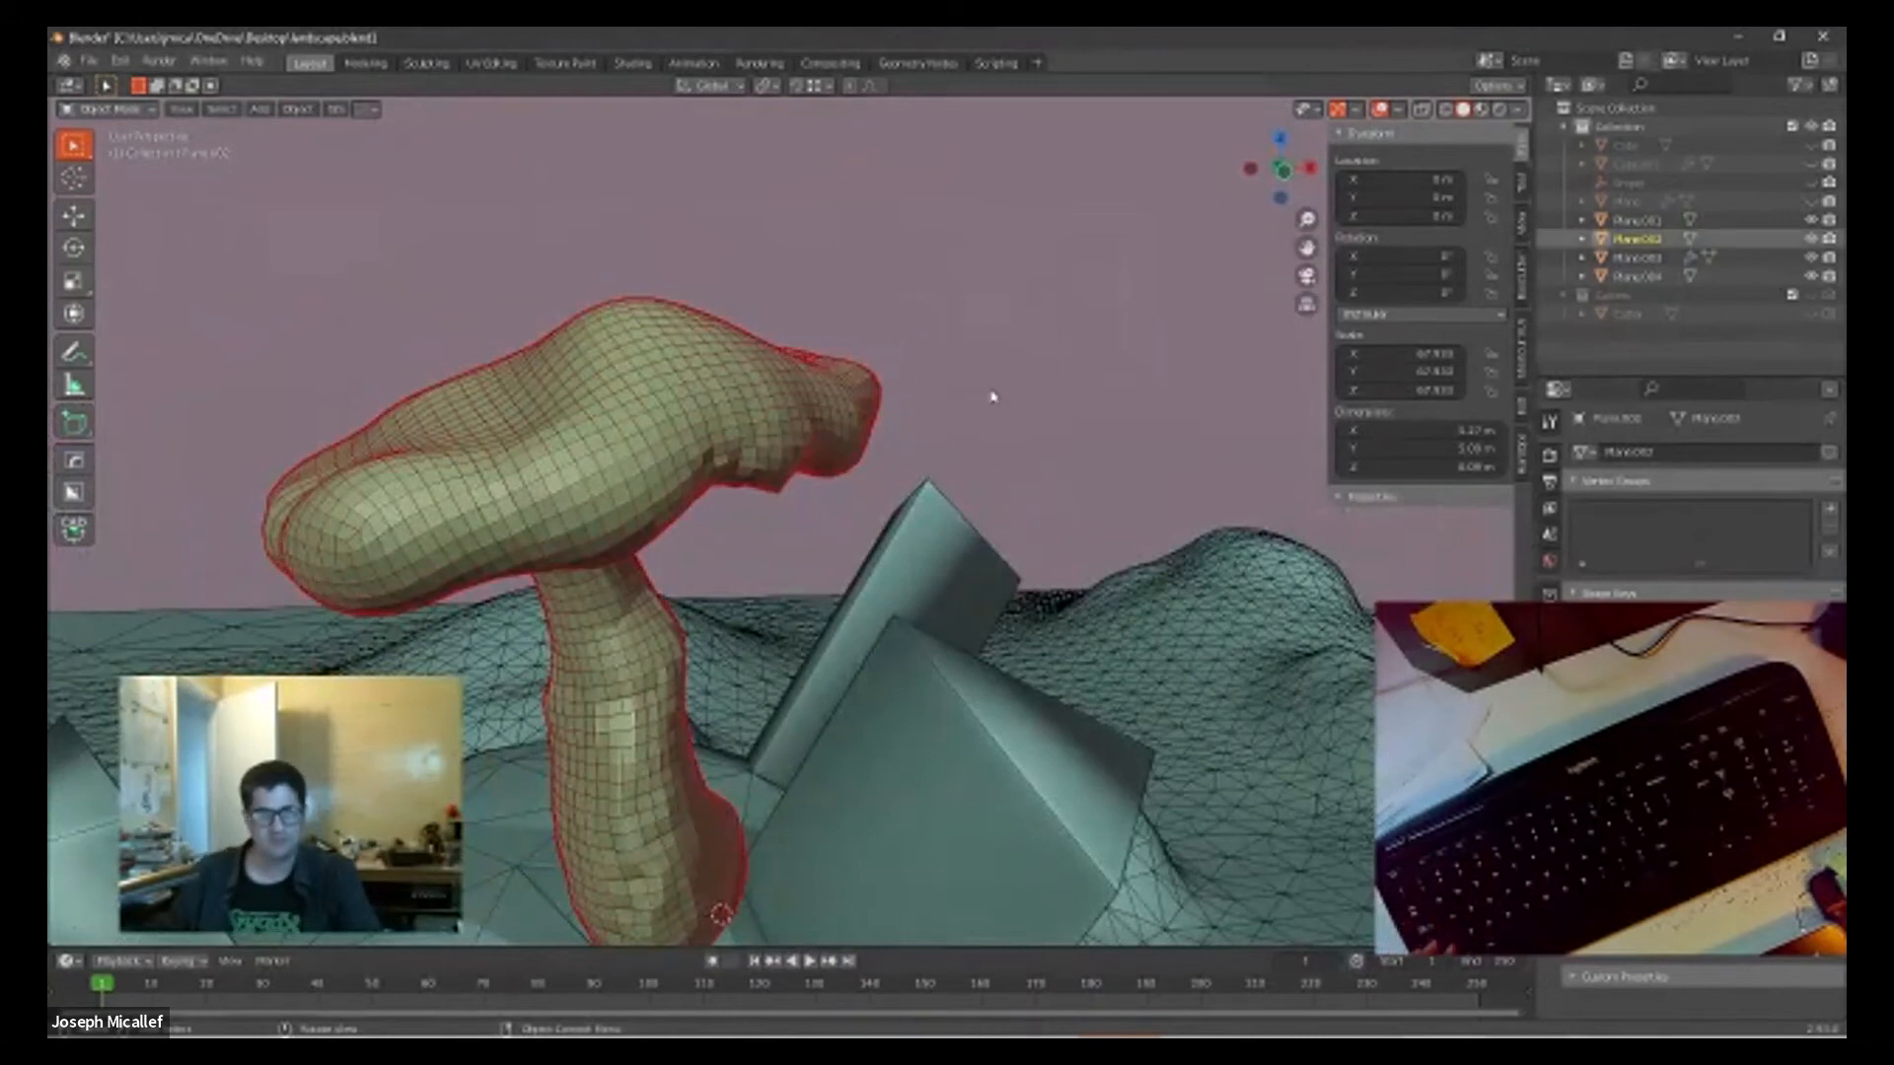
scroll(914, 398, down, 4)
scroll(871, 418, up, 3)
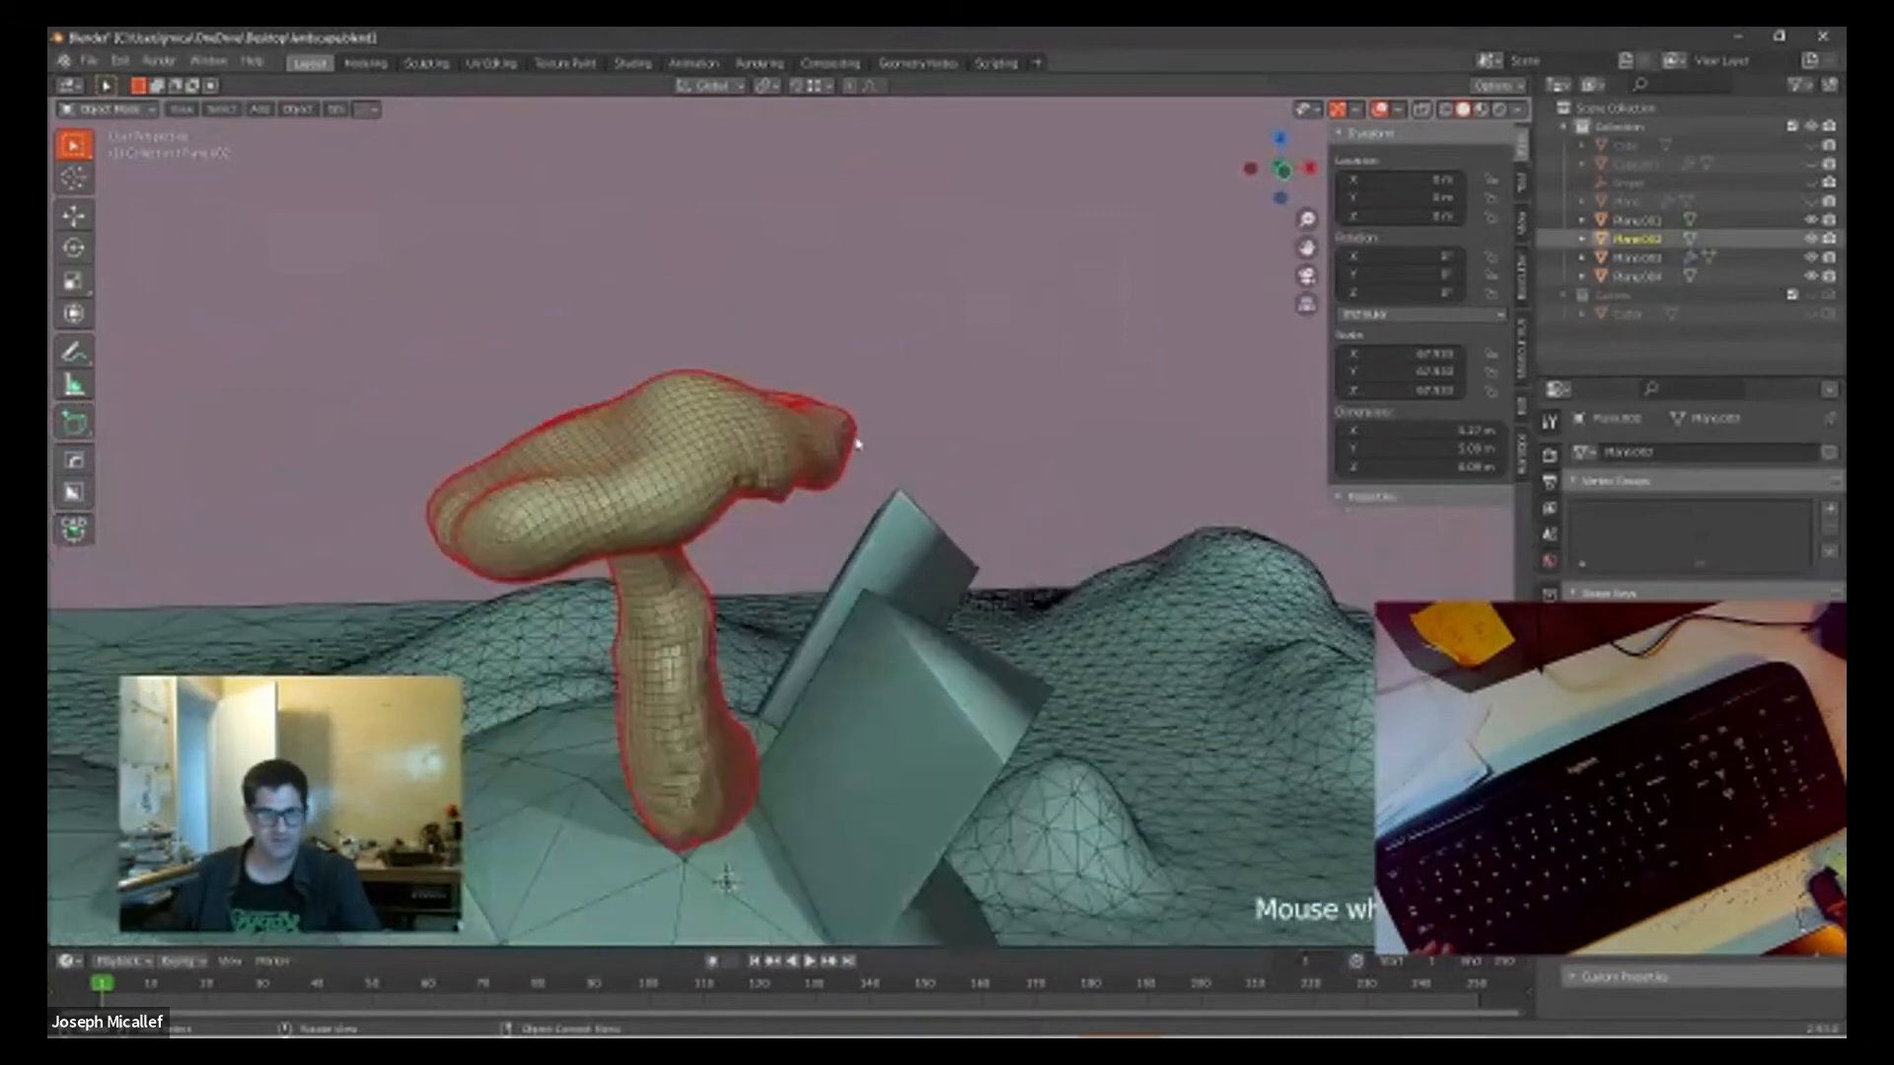
middle_drag(944, 425, 952, 422)
key(shift+w)
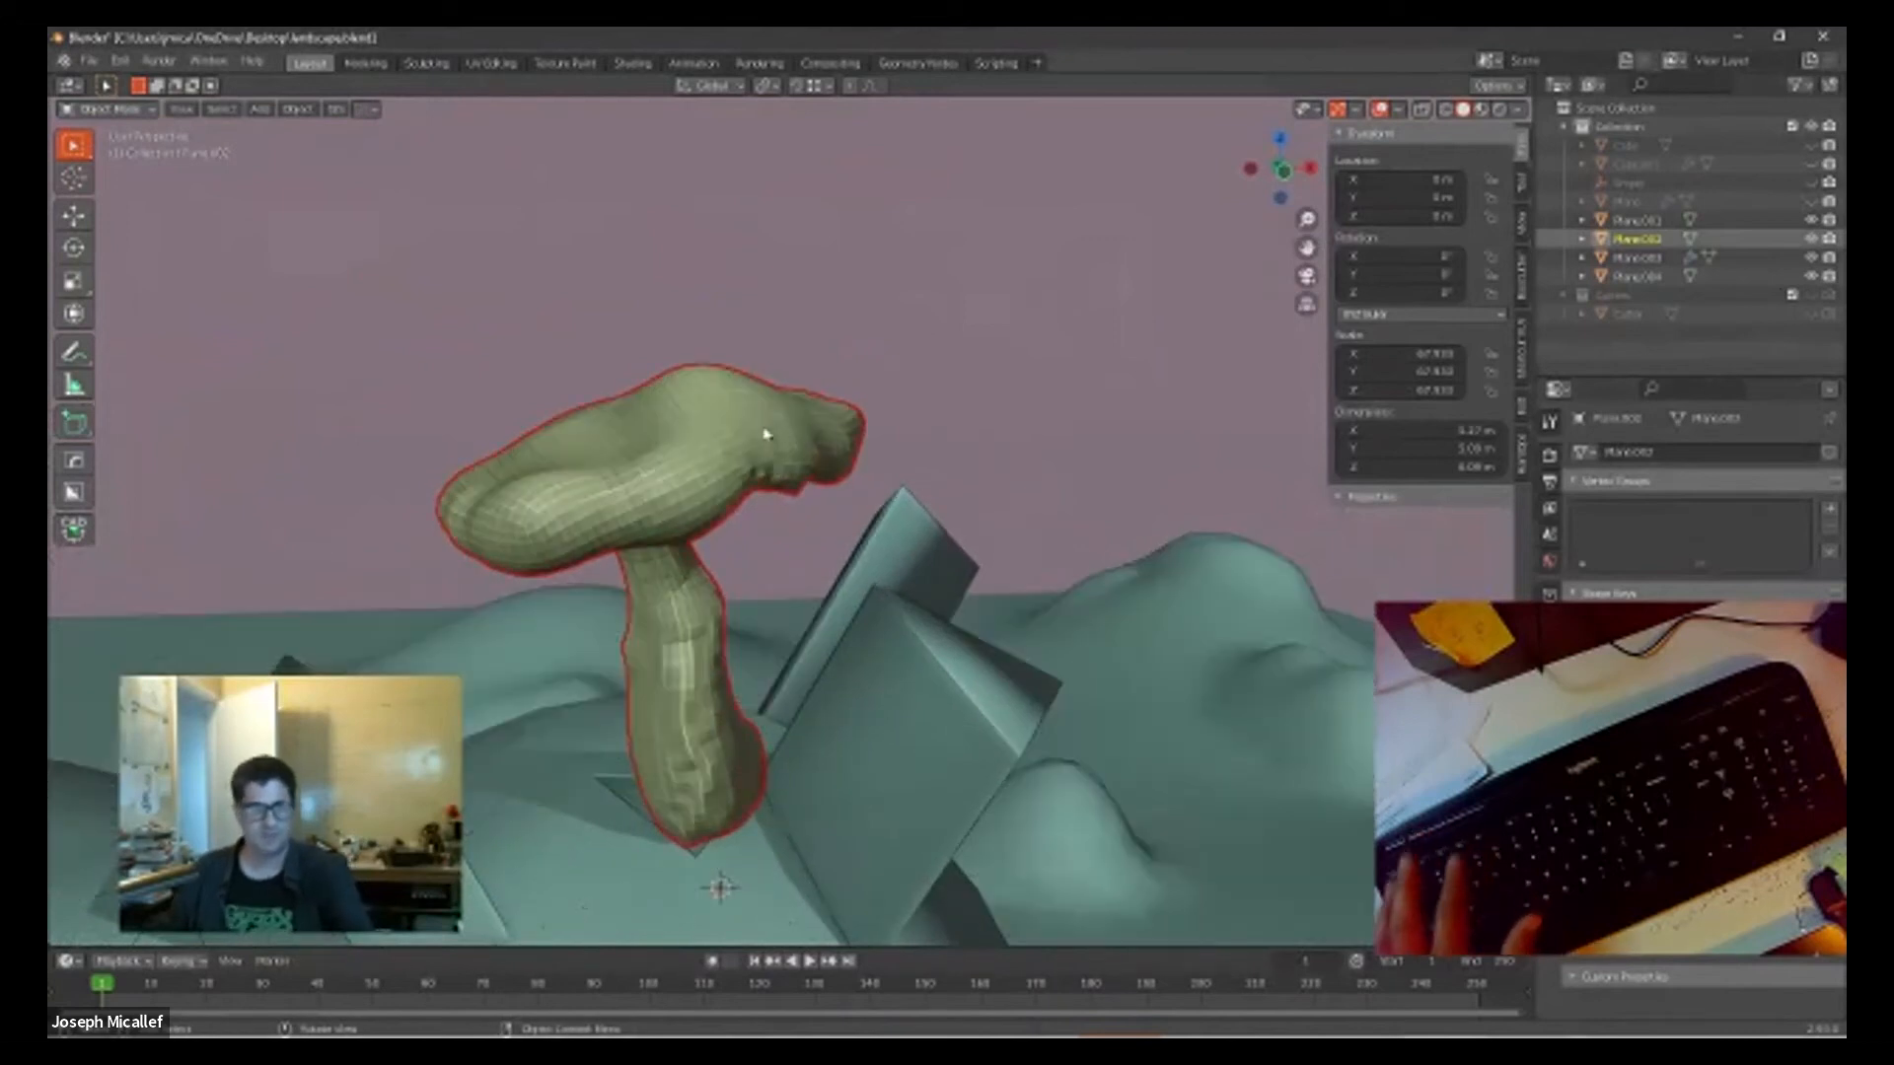
Step: Apply smooth shading to the mushroom, then deselect it and check its surface up close
right_click(691, 449)
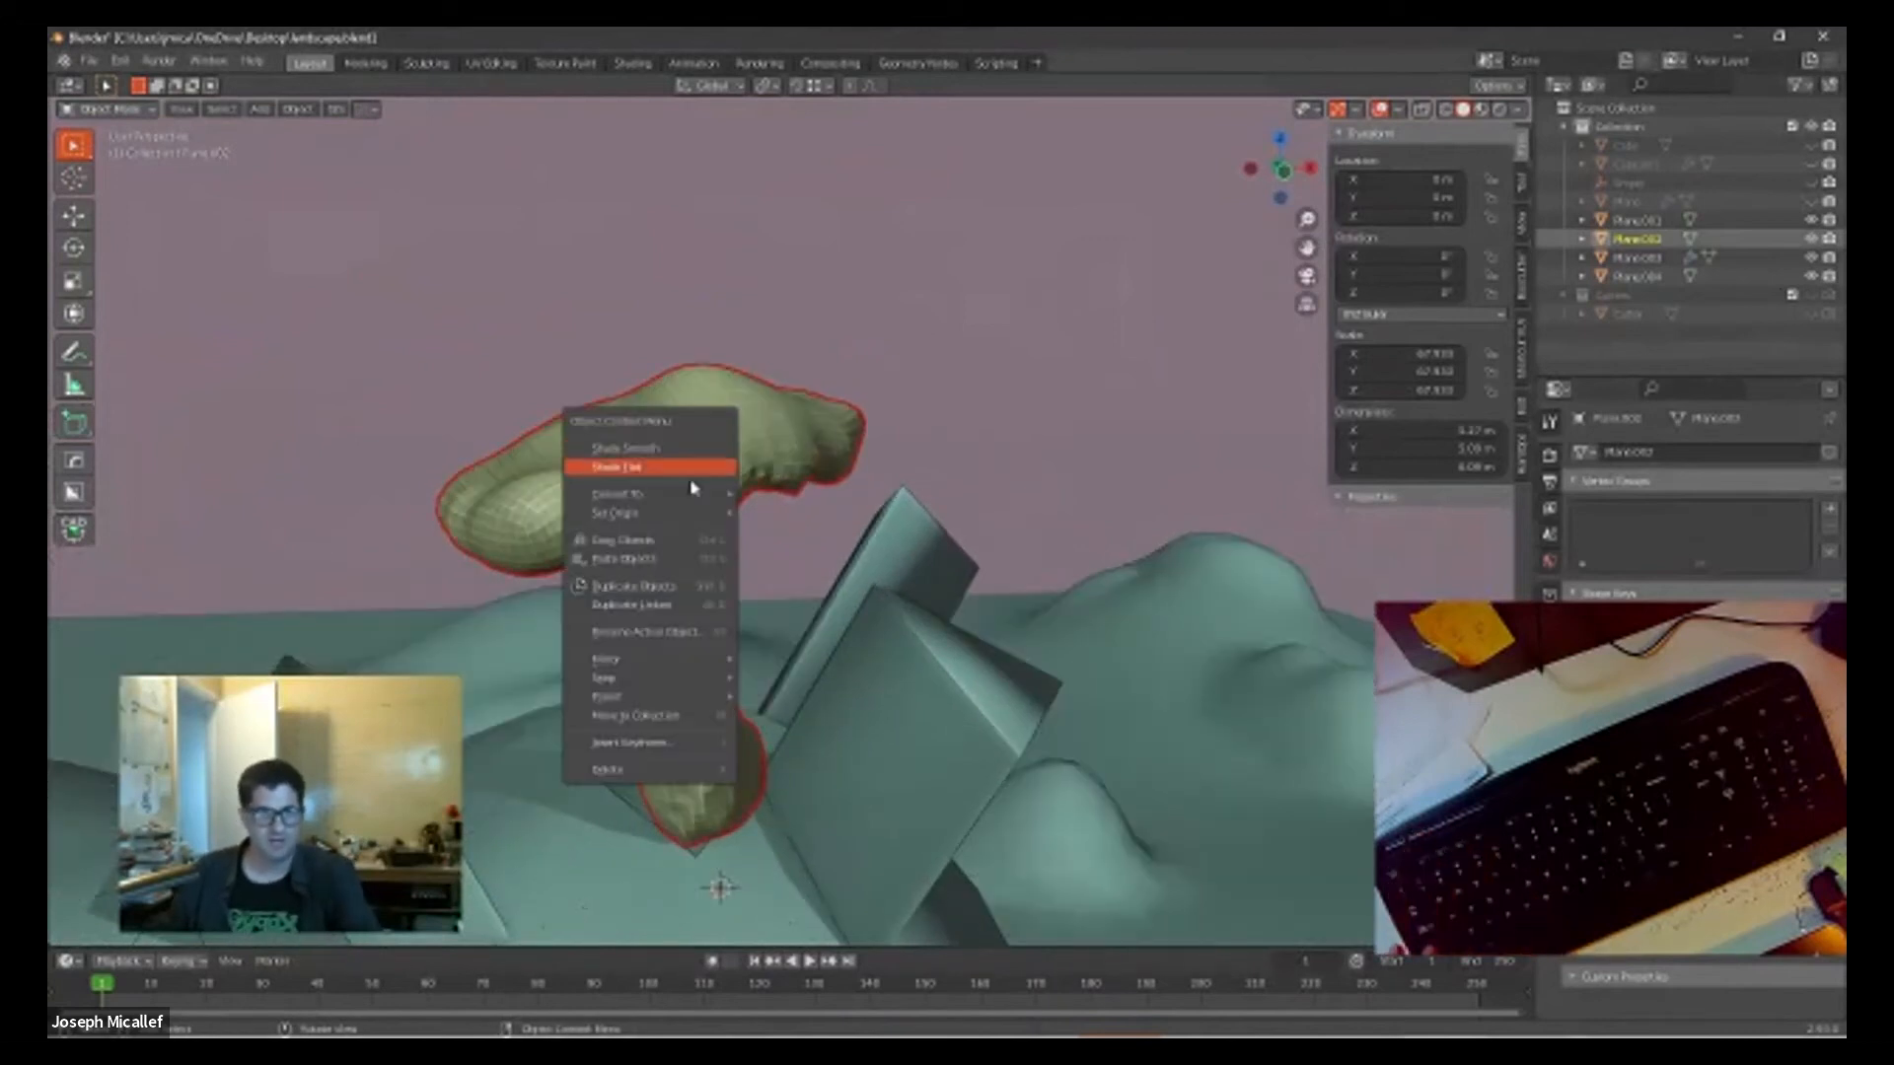
click(689, 471)
right_click(653, 479)
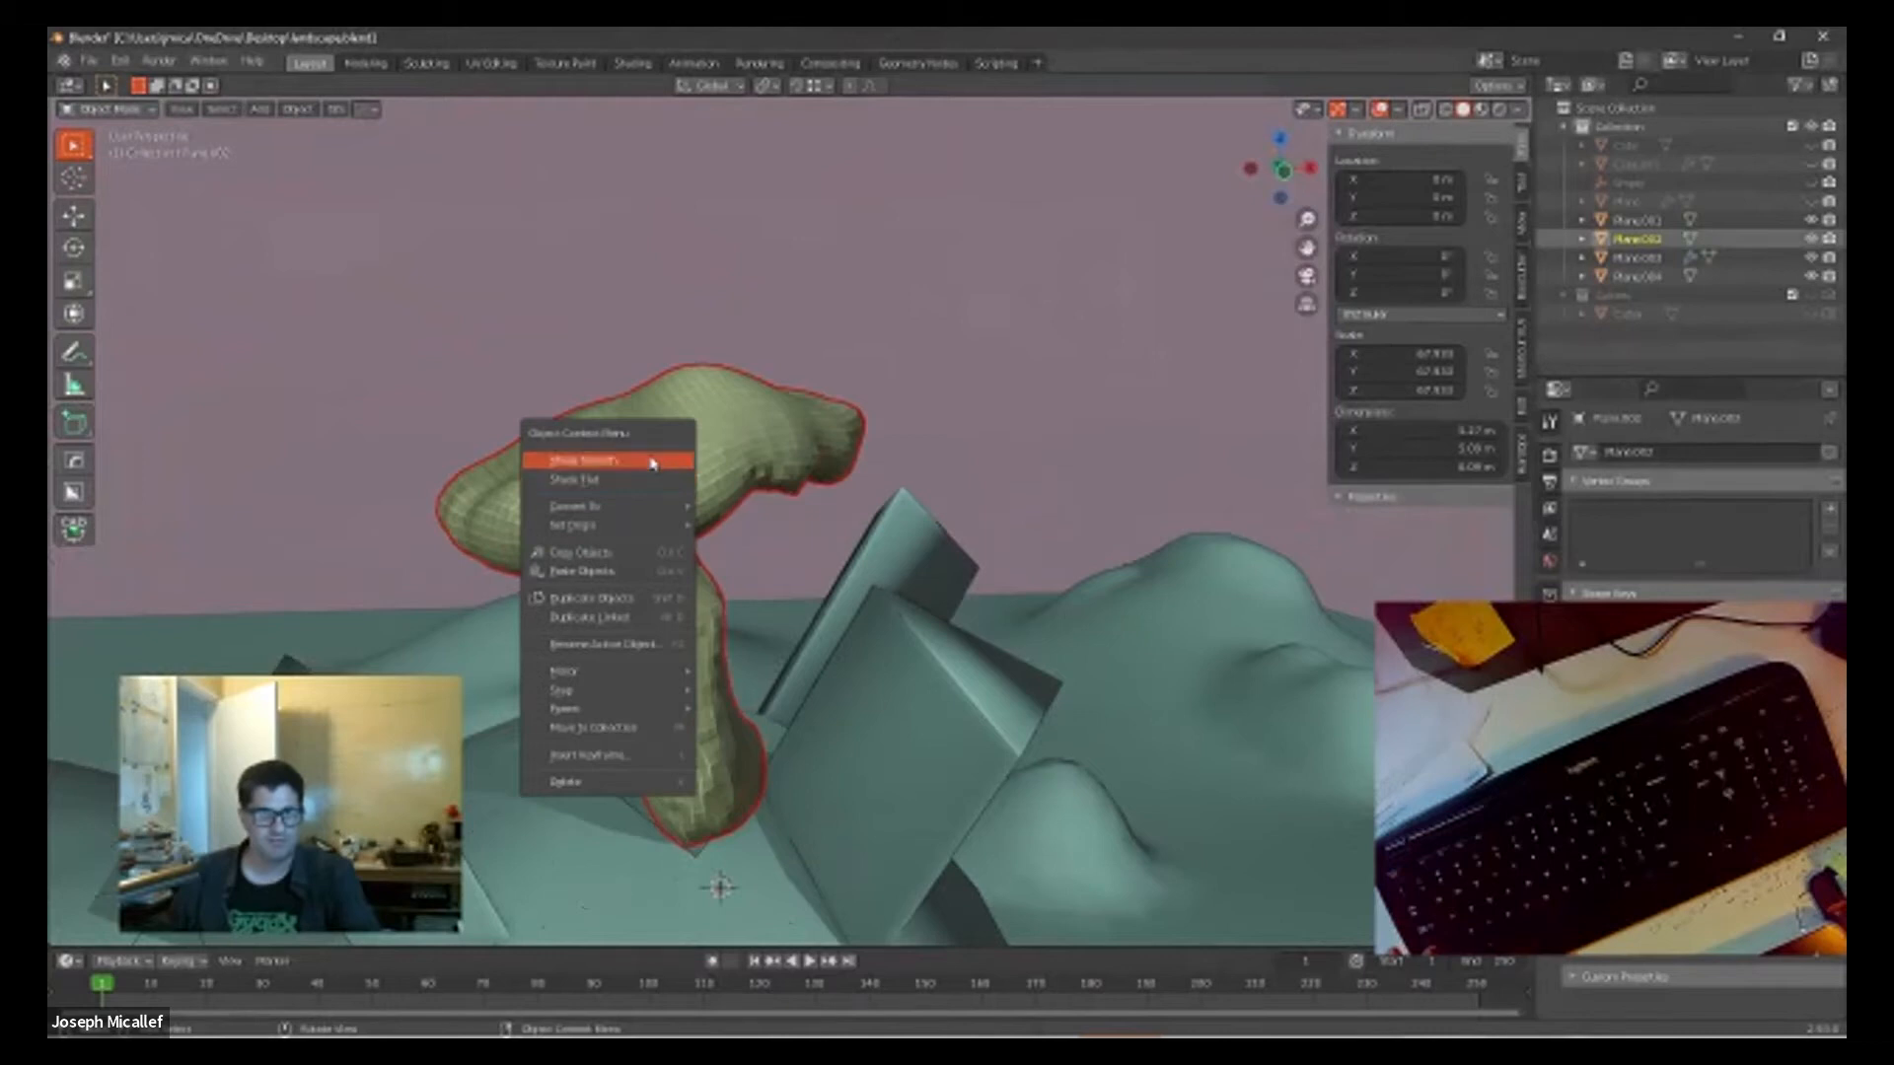
click(650, 462)
click(949, 391)
mouse_move(975, 431)
middle_down()
mouse_move(1062, 423)
mouse_move(942, 431)
middle_up()
scroll(621, 612, up, 5)
scroll(622, 621, down, 5)
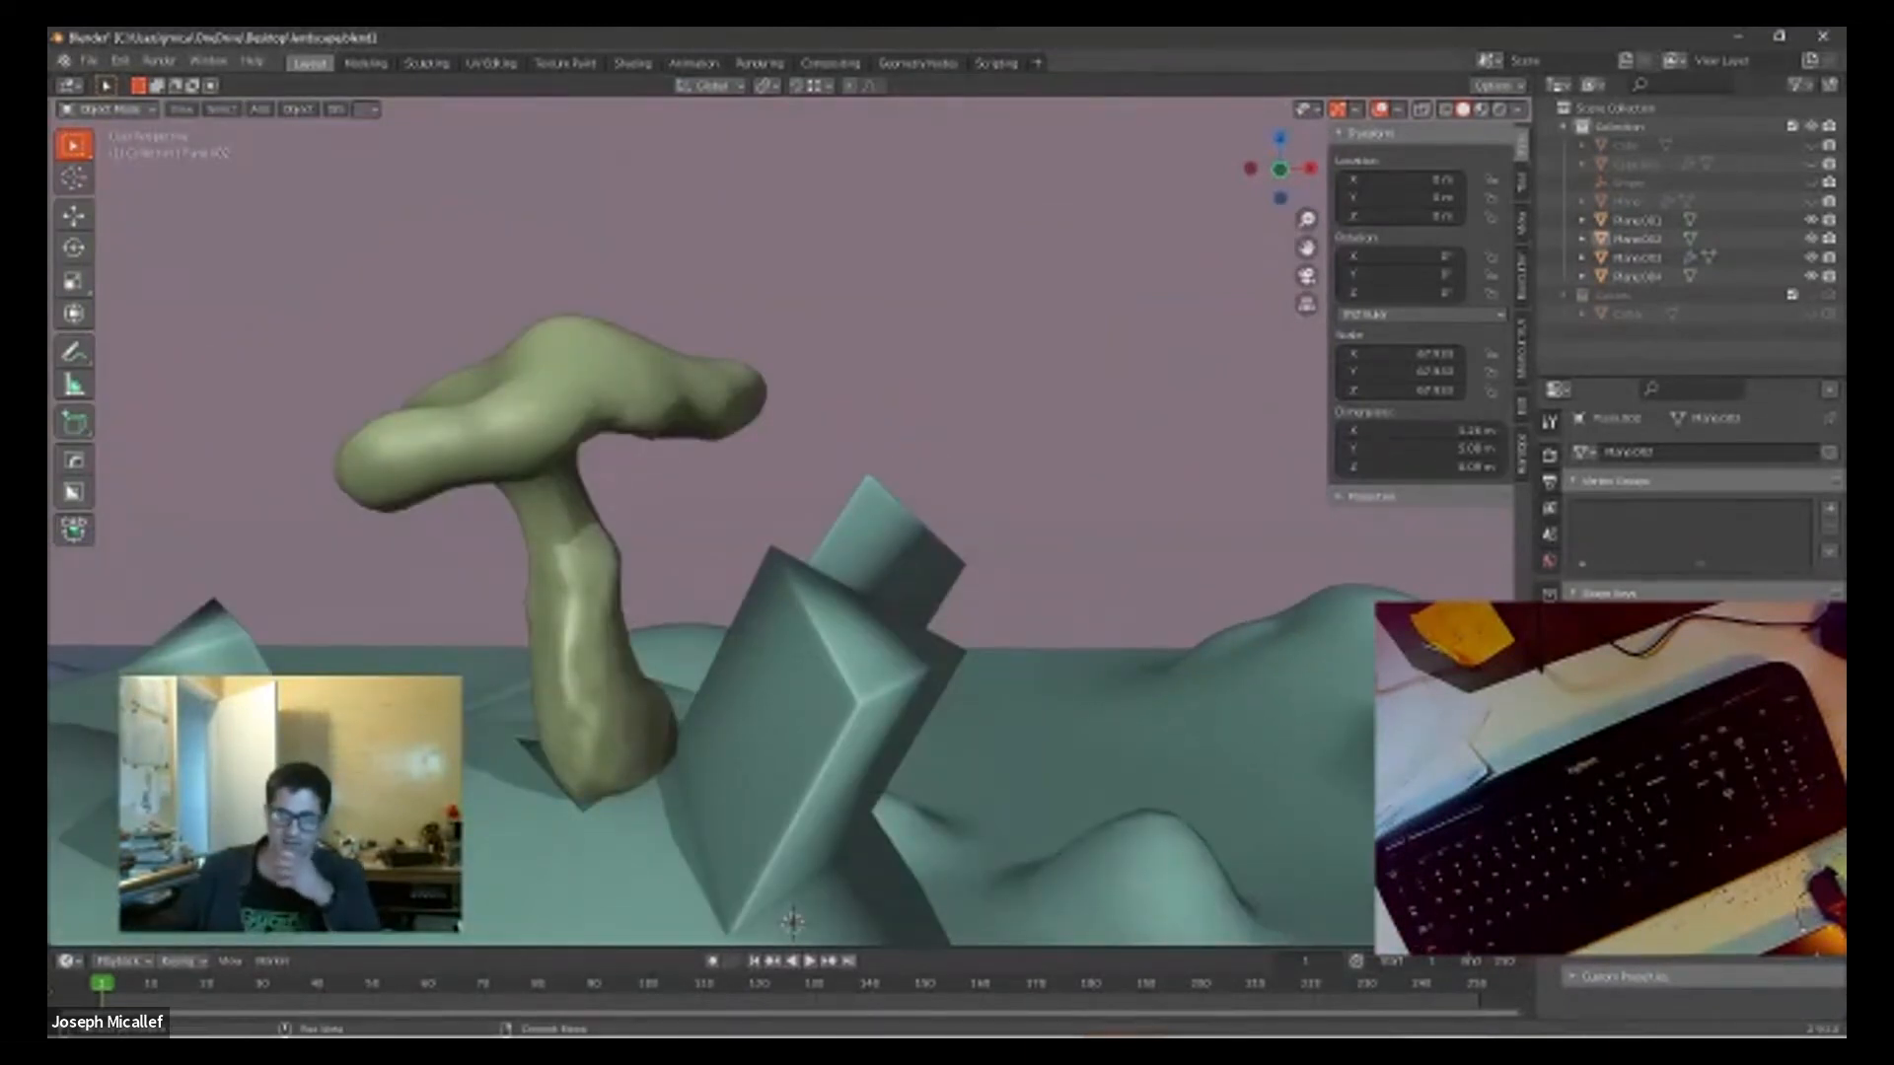
scroll(731, 549, down, 4)
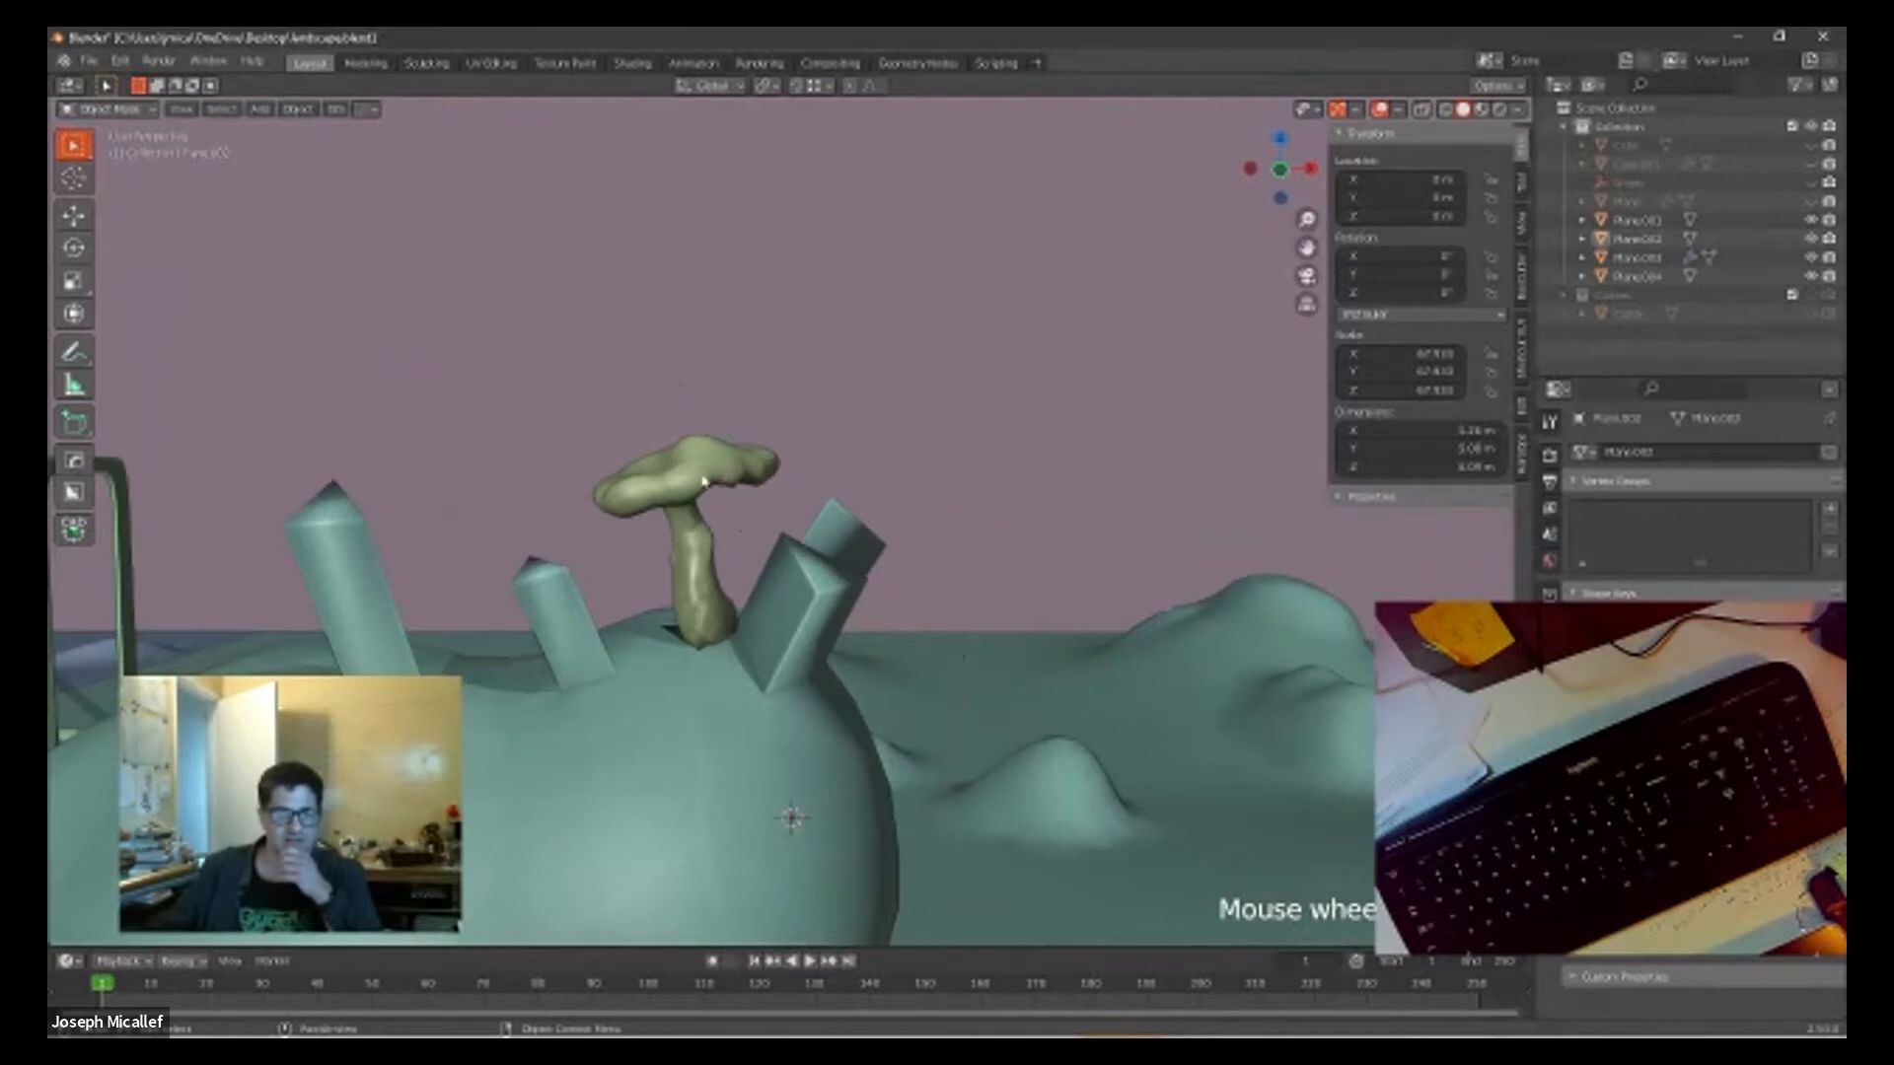
Step: Select the mushroom, view its cap and stem from several sides and switch it to Sculpt Mode
click(703, 481)
middle_drag(914, 473, 579, 528)
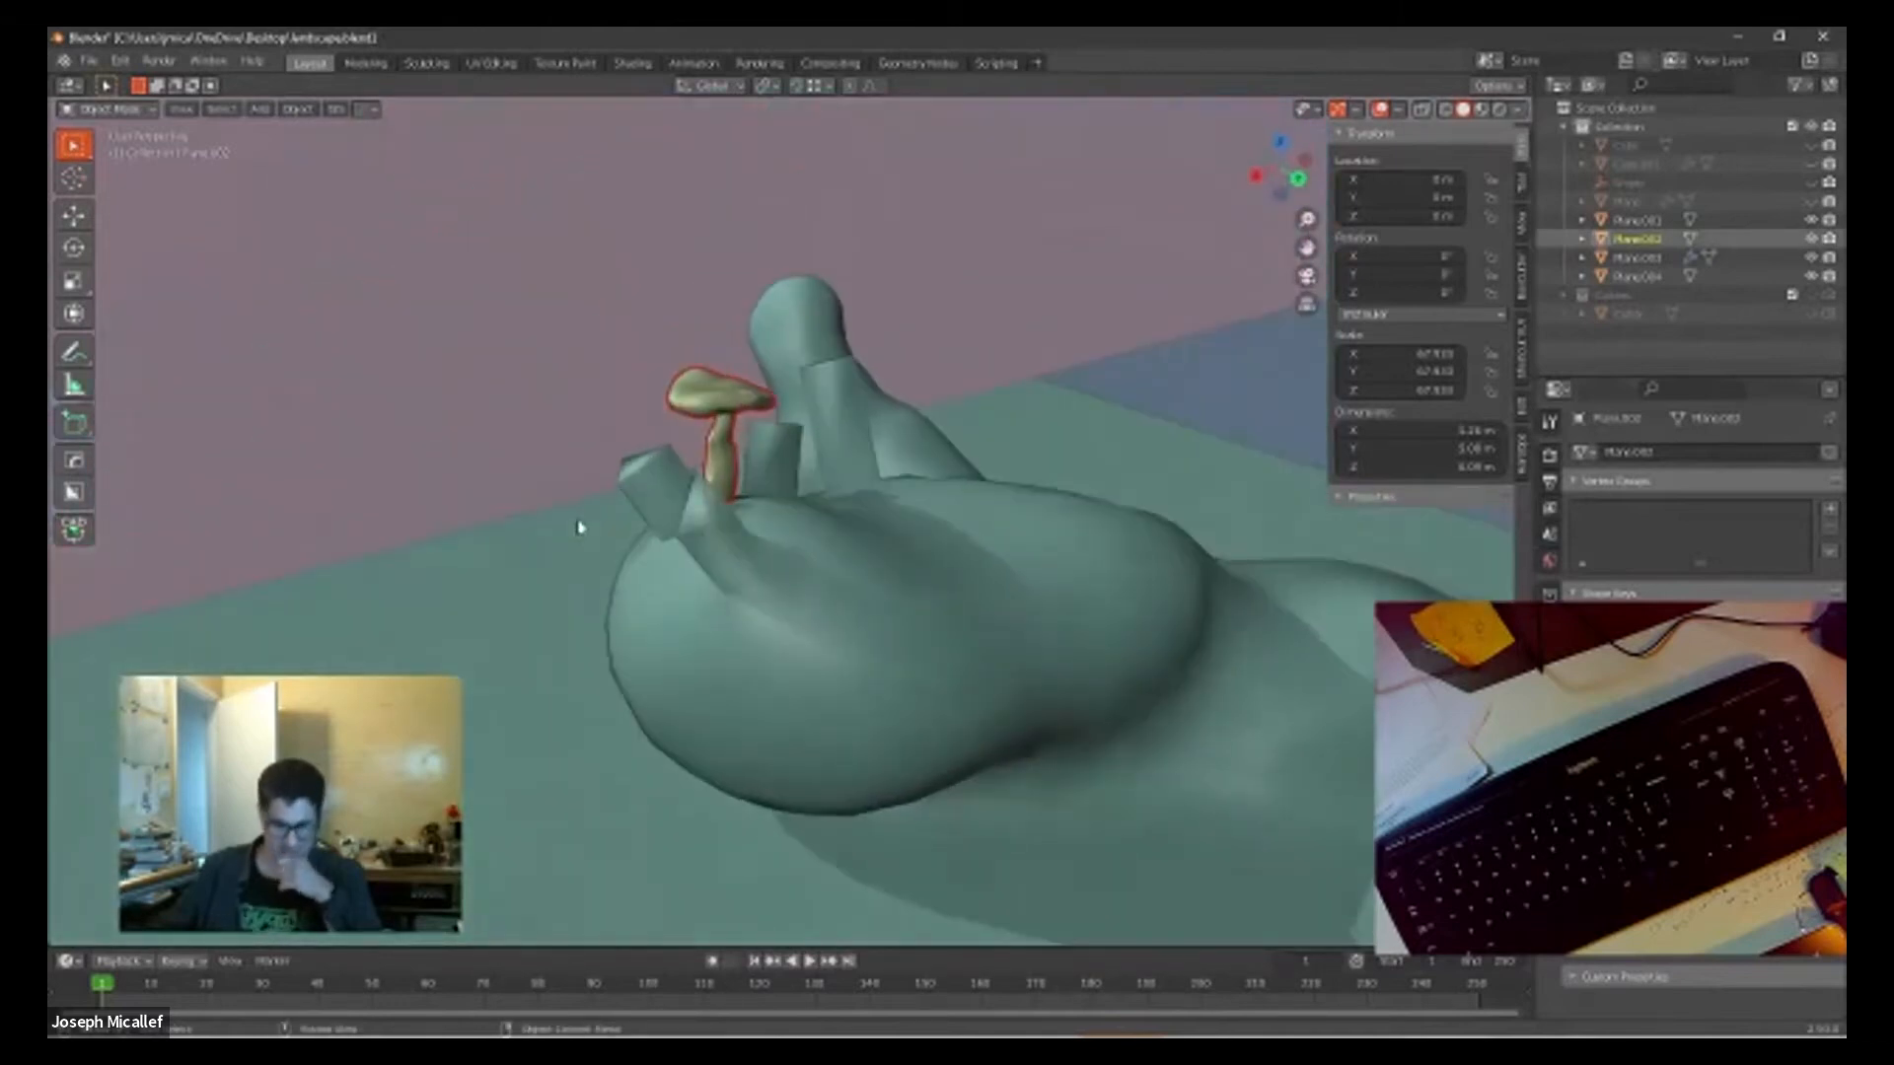
scroll(674, 446, up, 5)
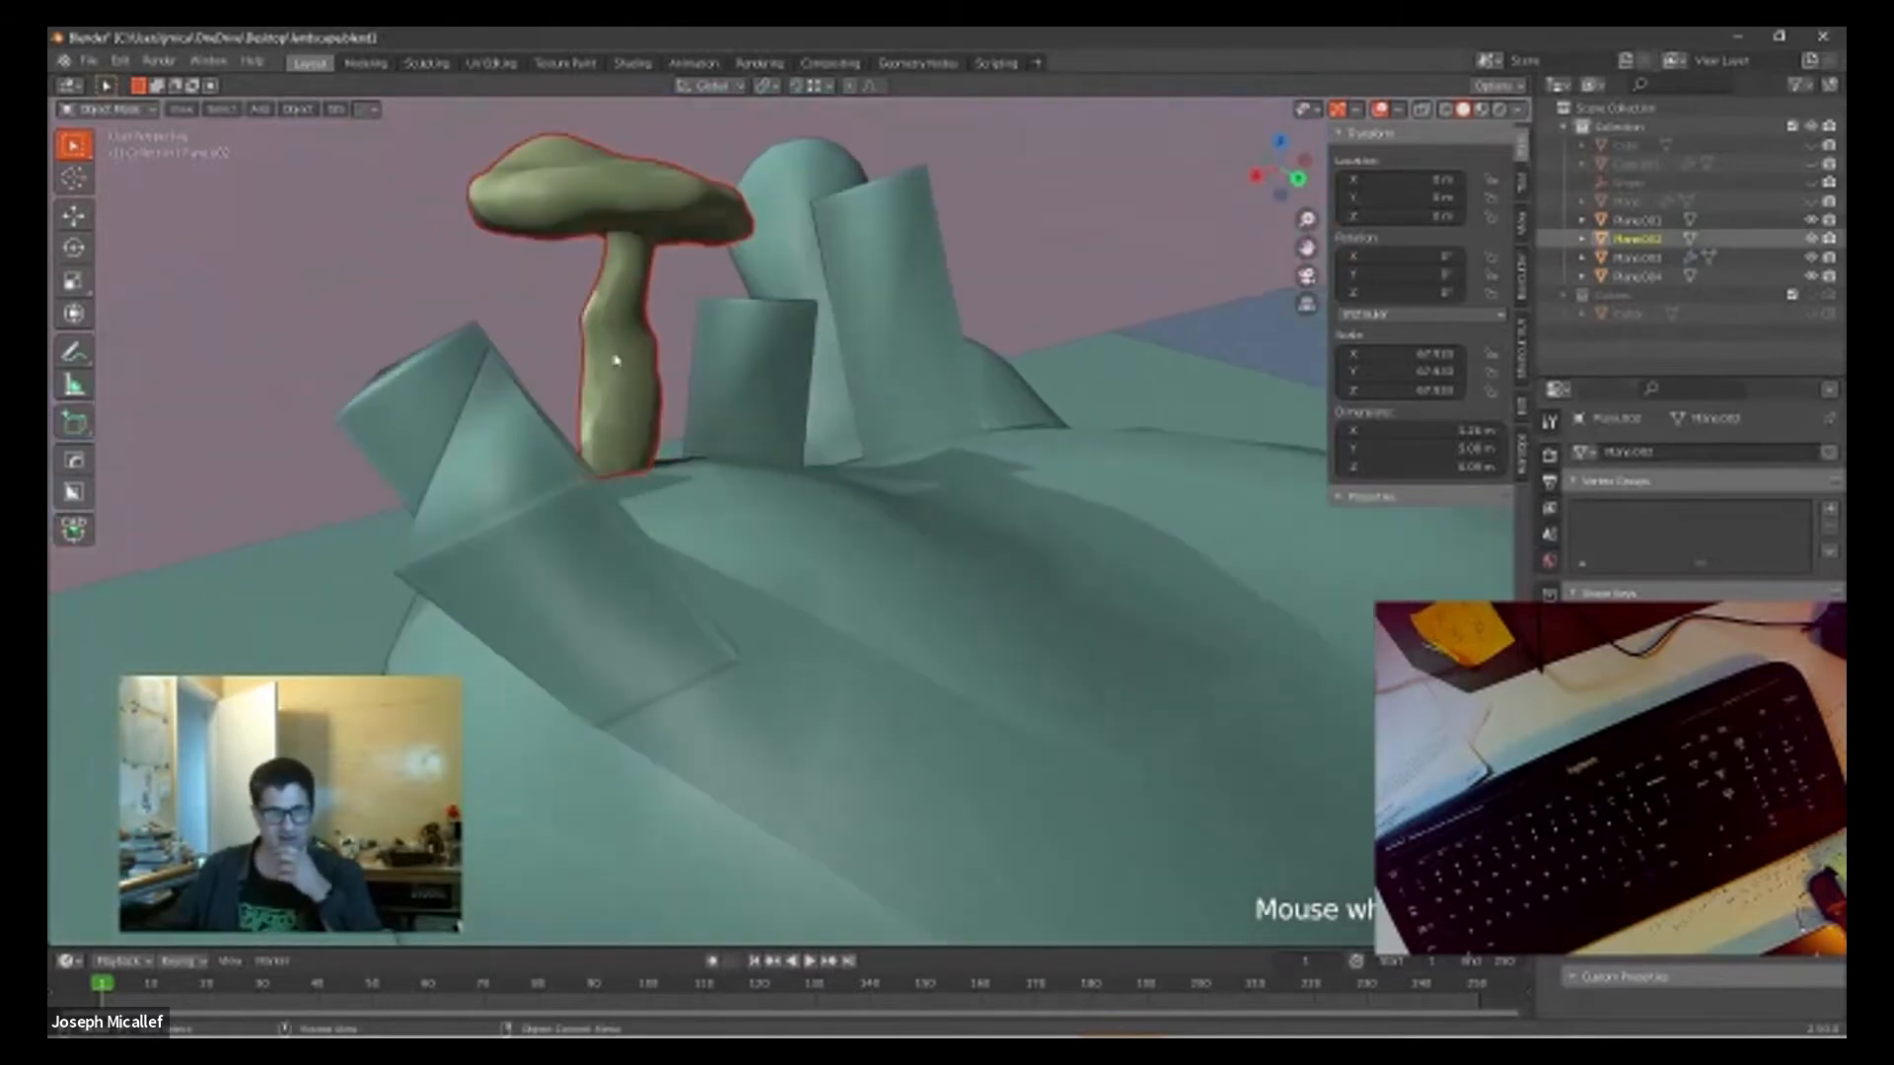
middle_drag(652, 366, 828, 335)
scroll(625, 393, down, 2)
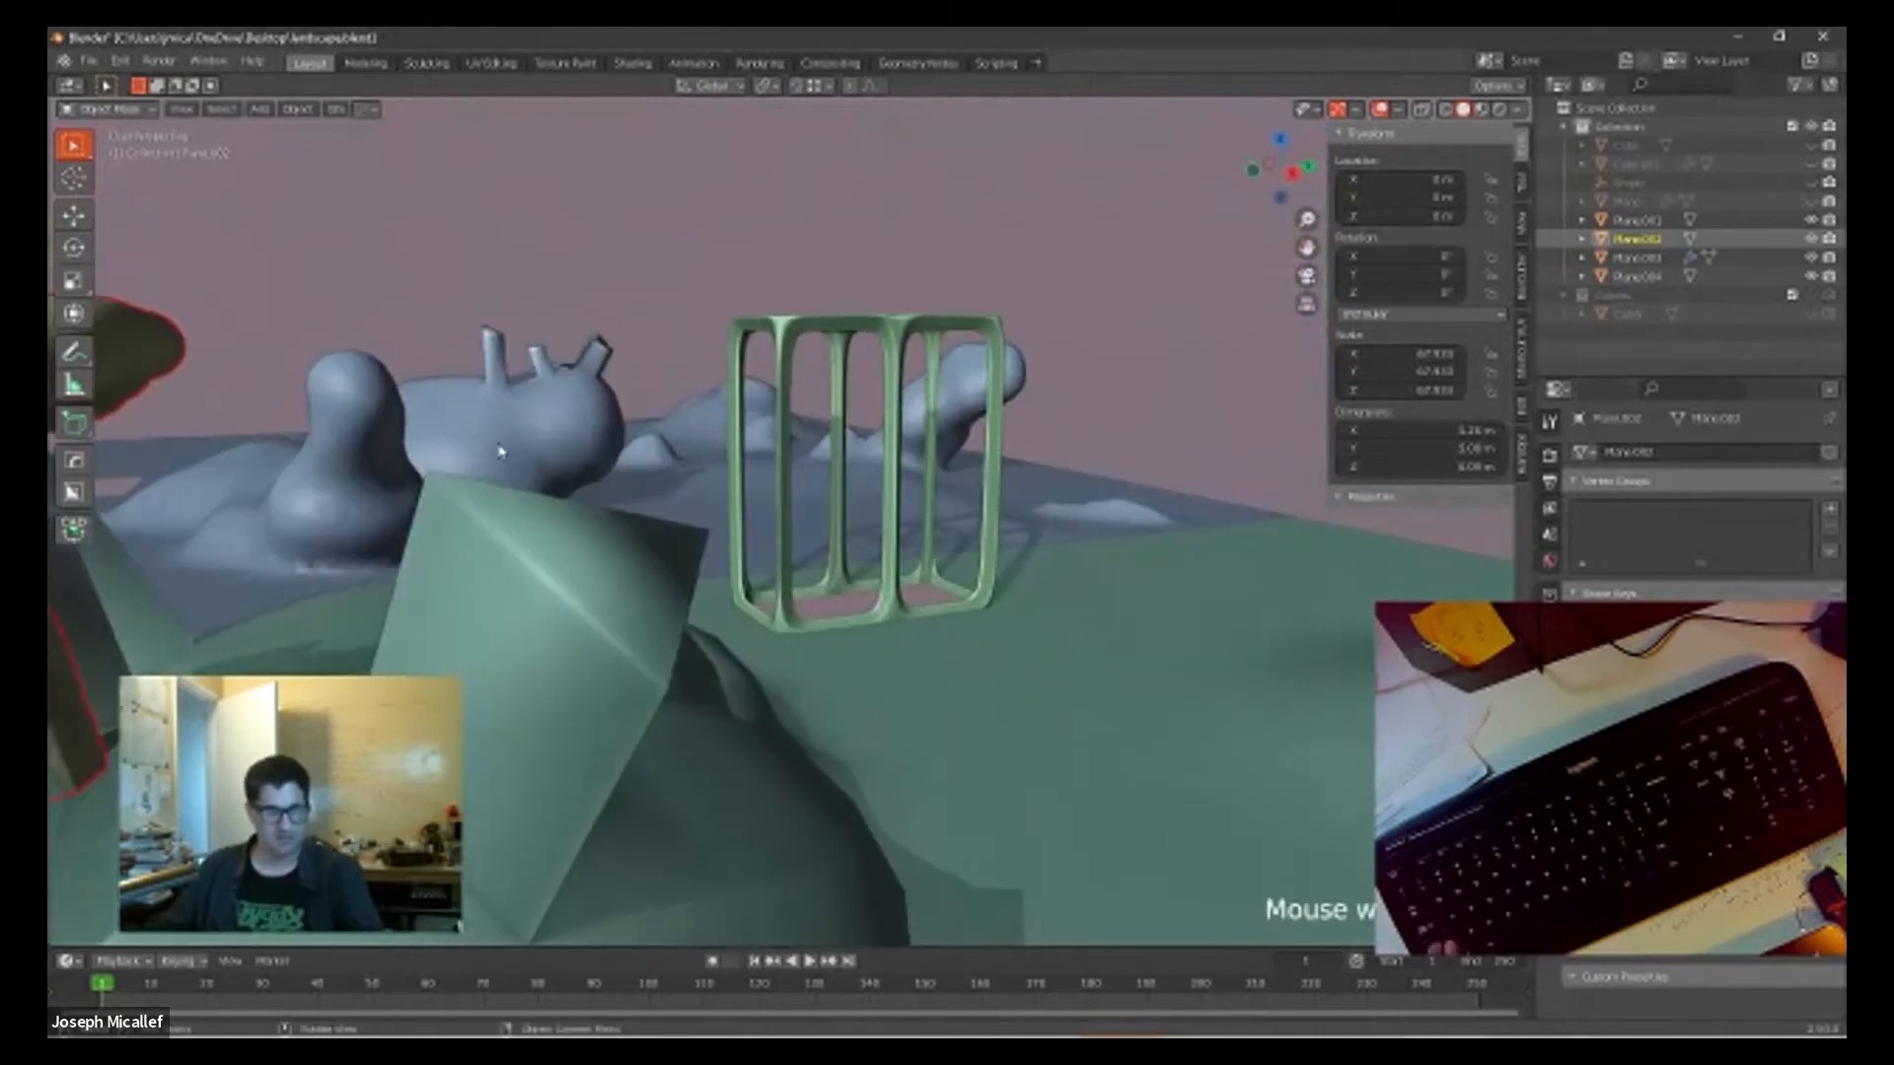
middle_drag(543, 446, 1285, 480)
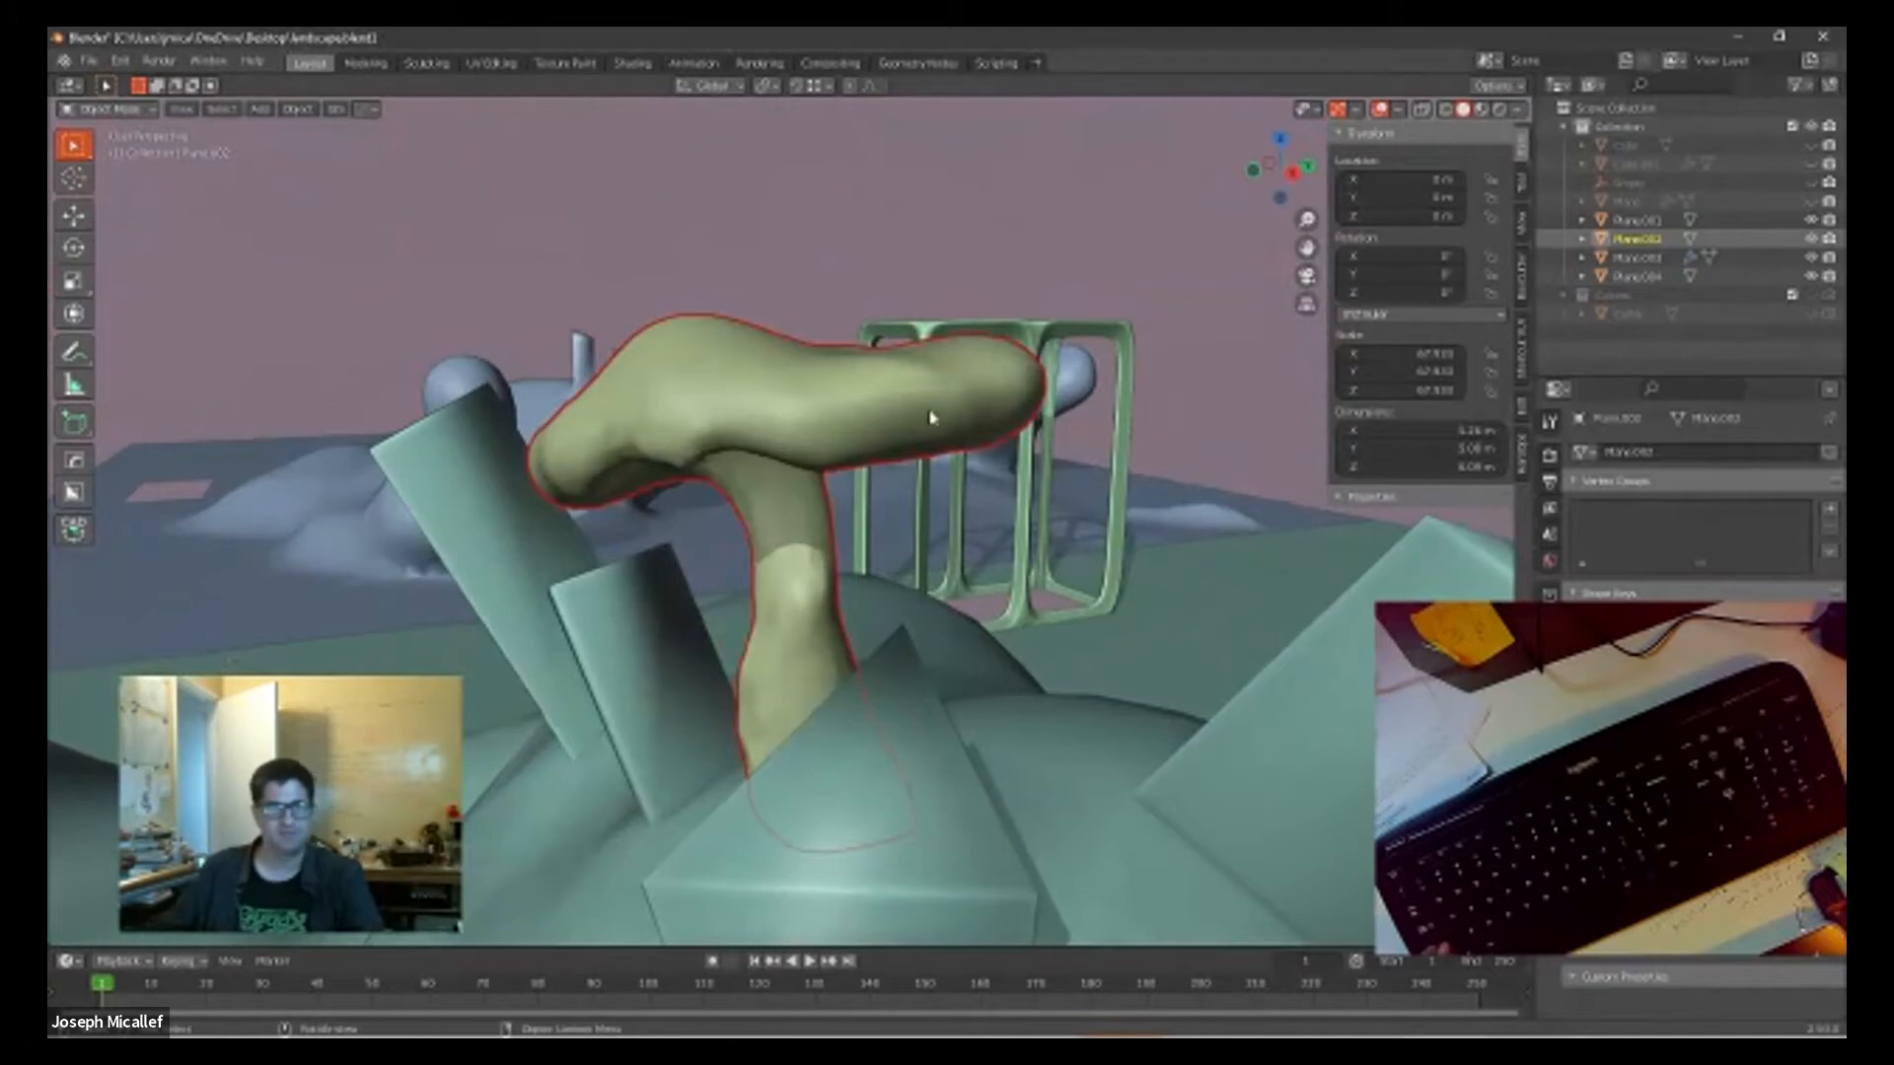
middle_drag(755, 490, 781, 406)
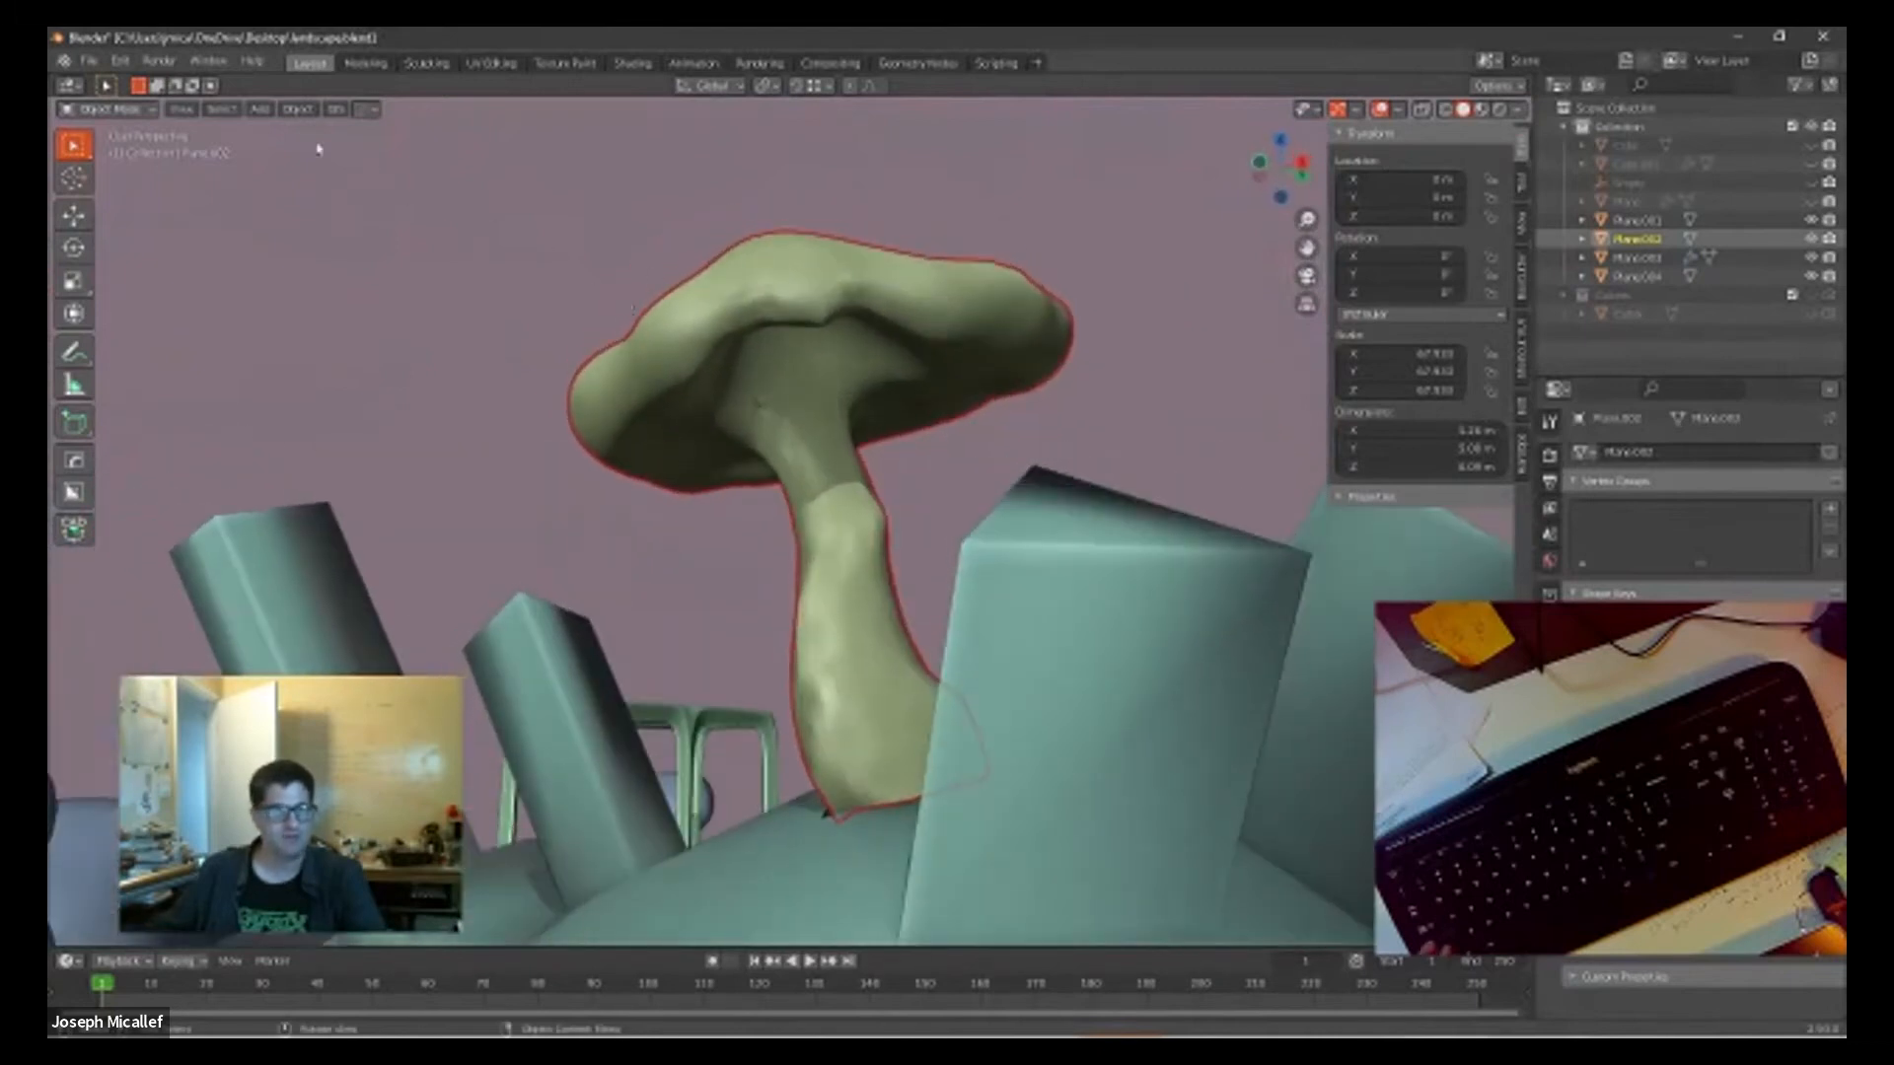
click(103, 110)
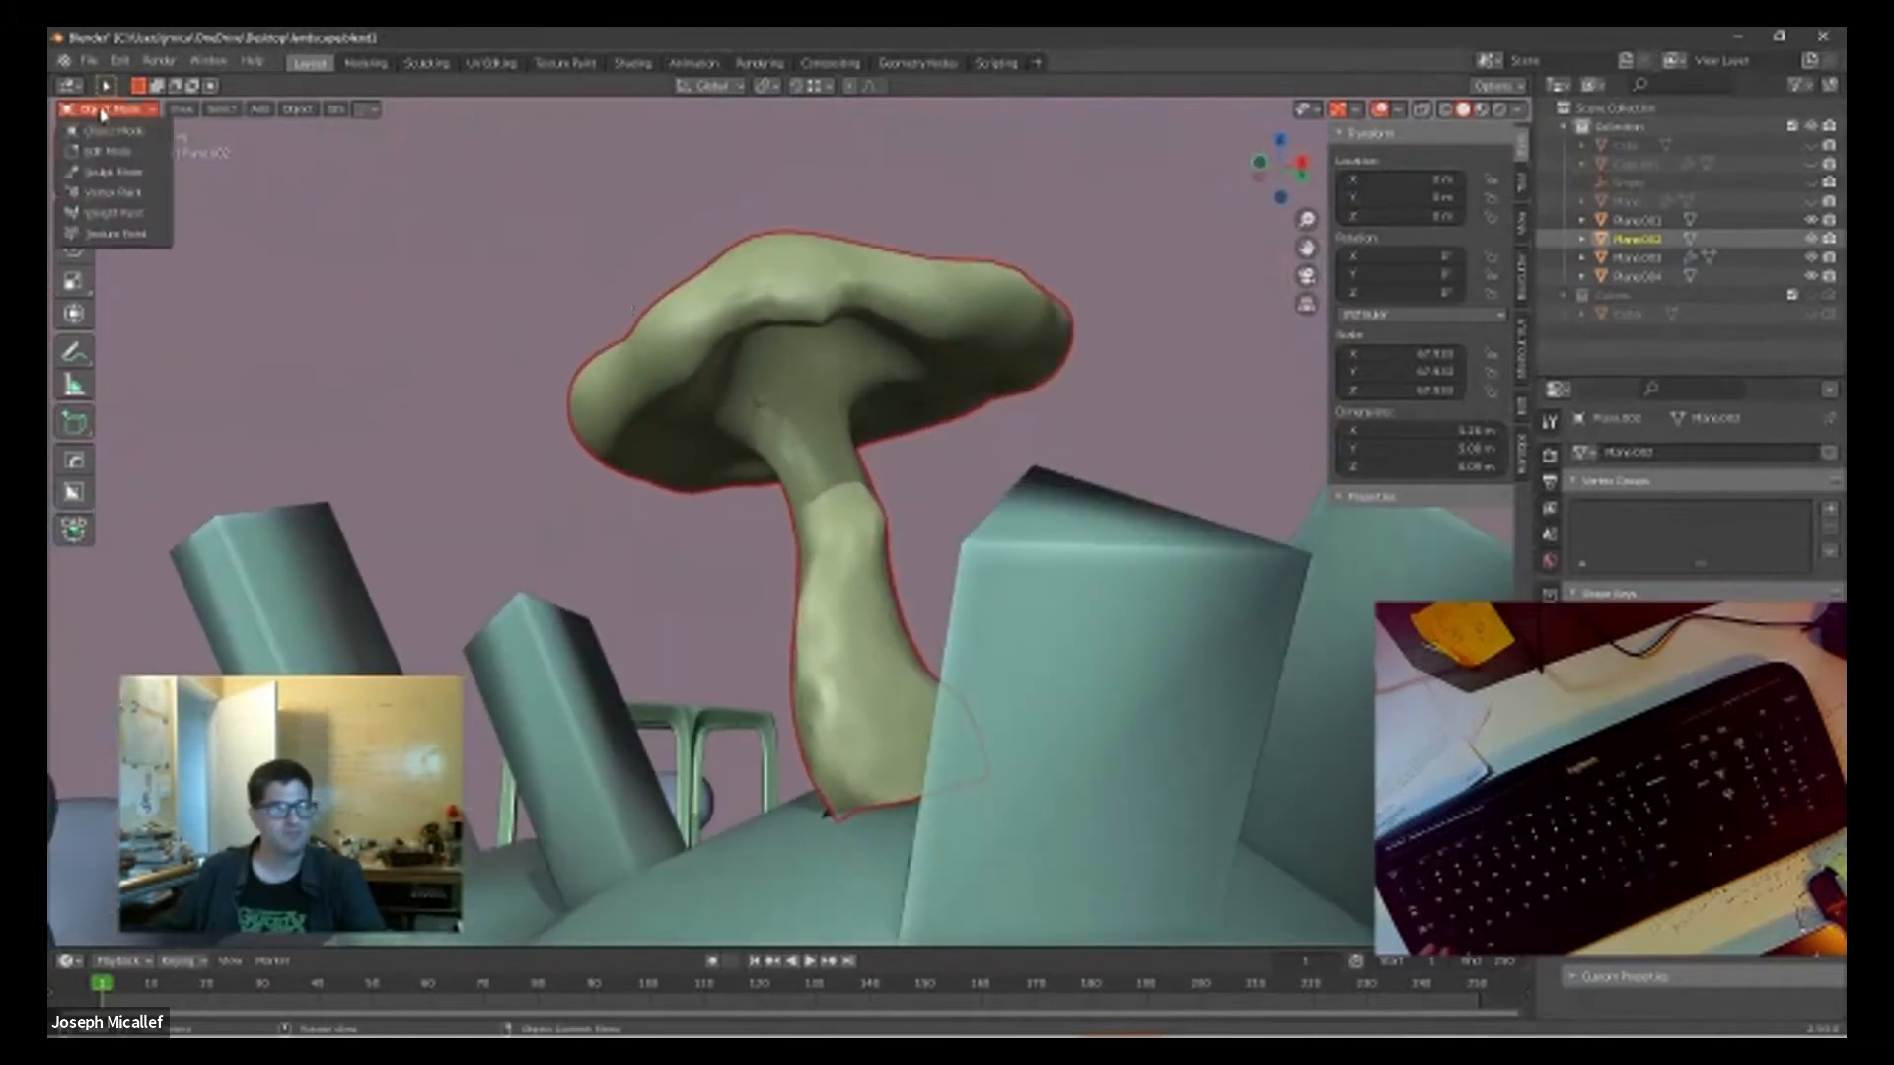
click(114, 173)
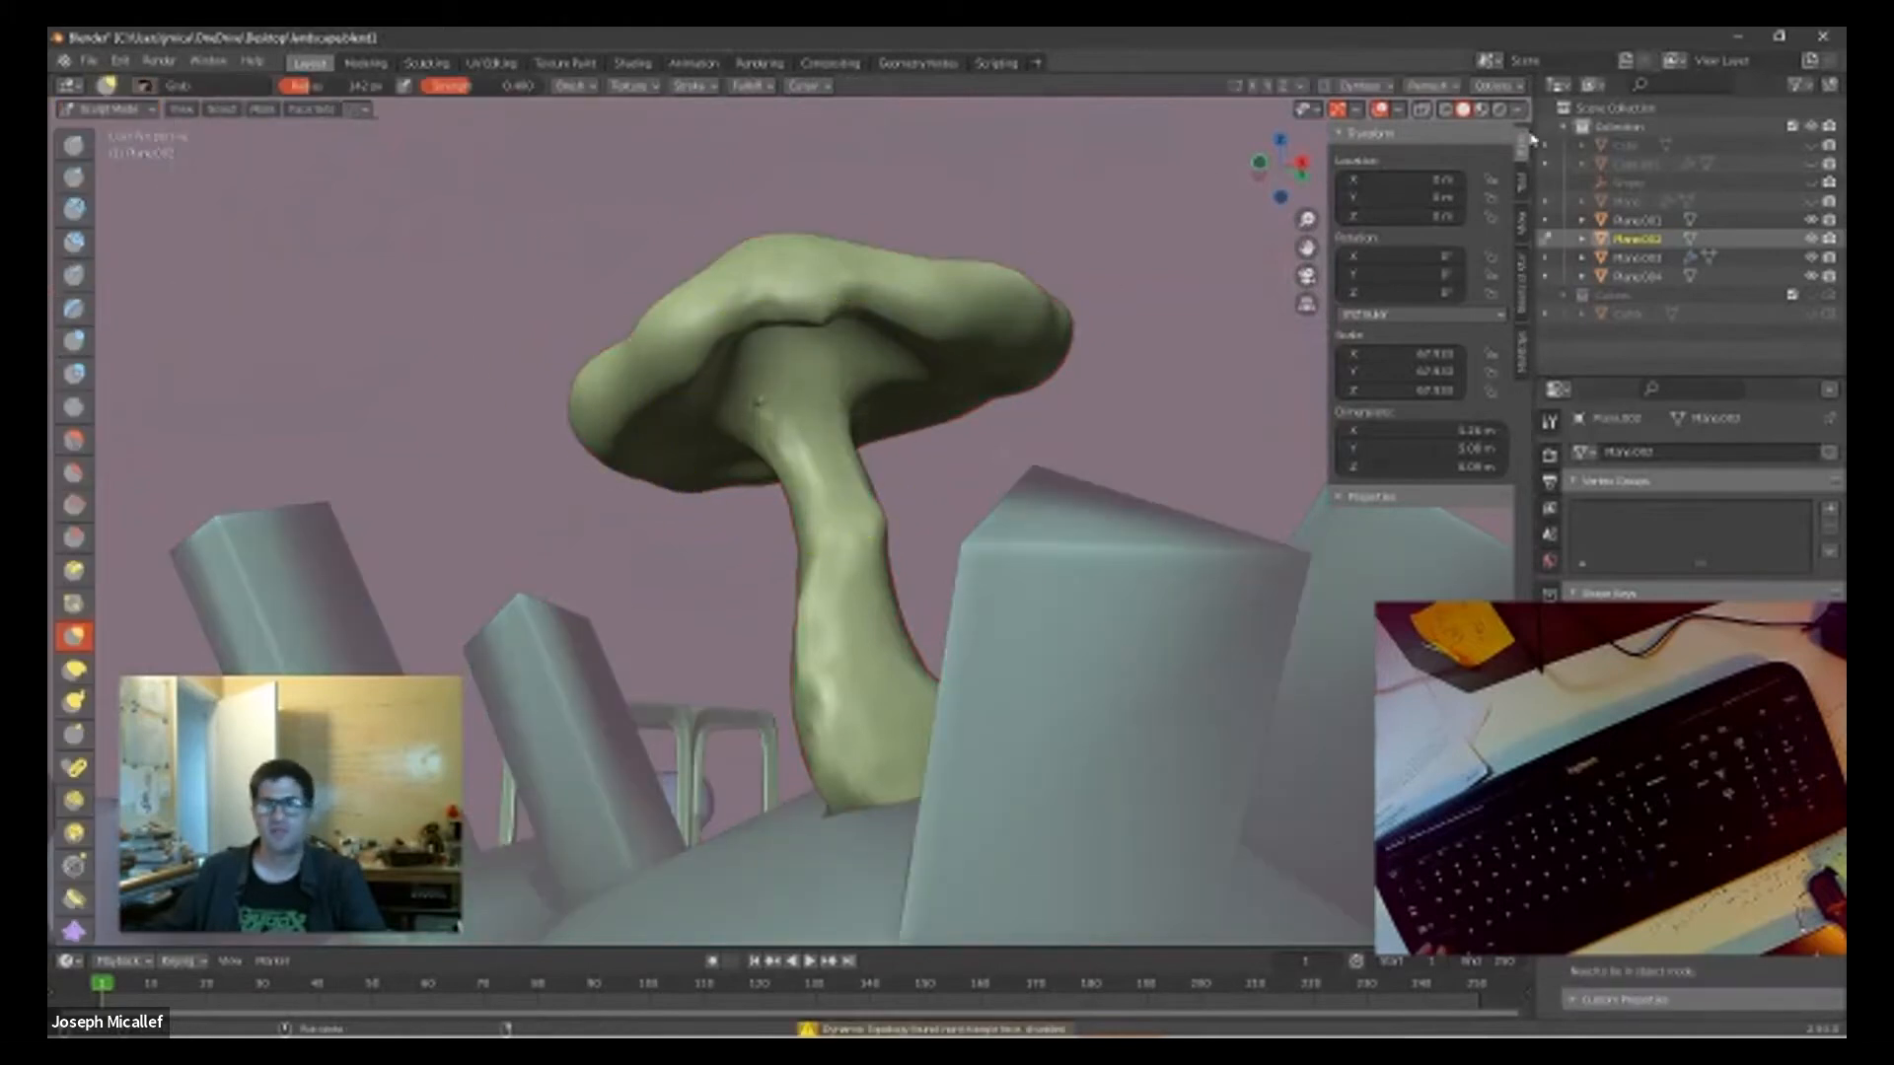
Step: Smooth the mushroom's stem below the cap with the Smooth brush, then activate the Grab brush
key(shift+s)
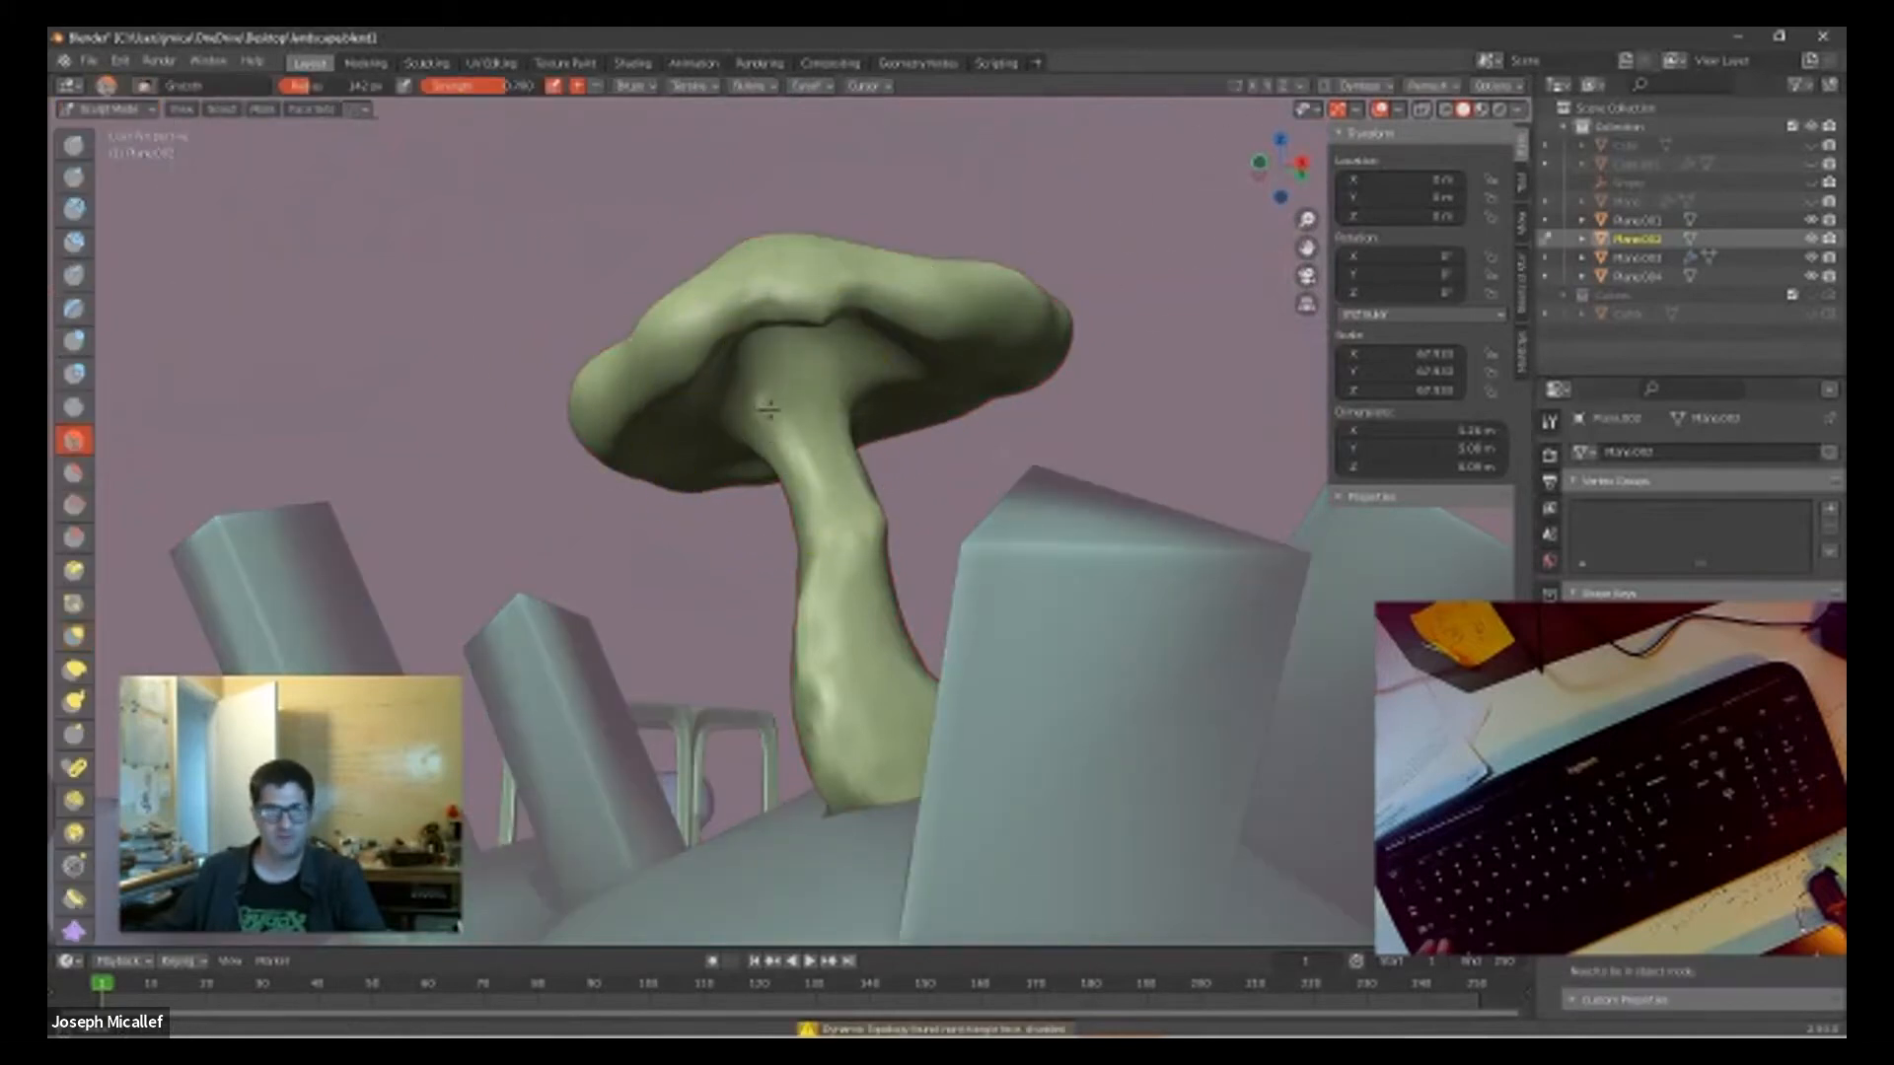
shift+drag(822, 469, 839, 447)
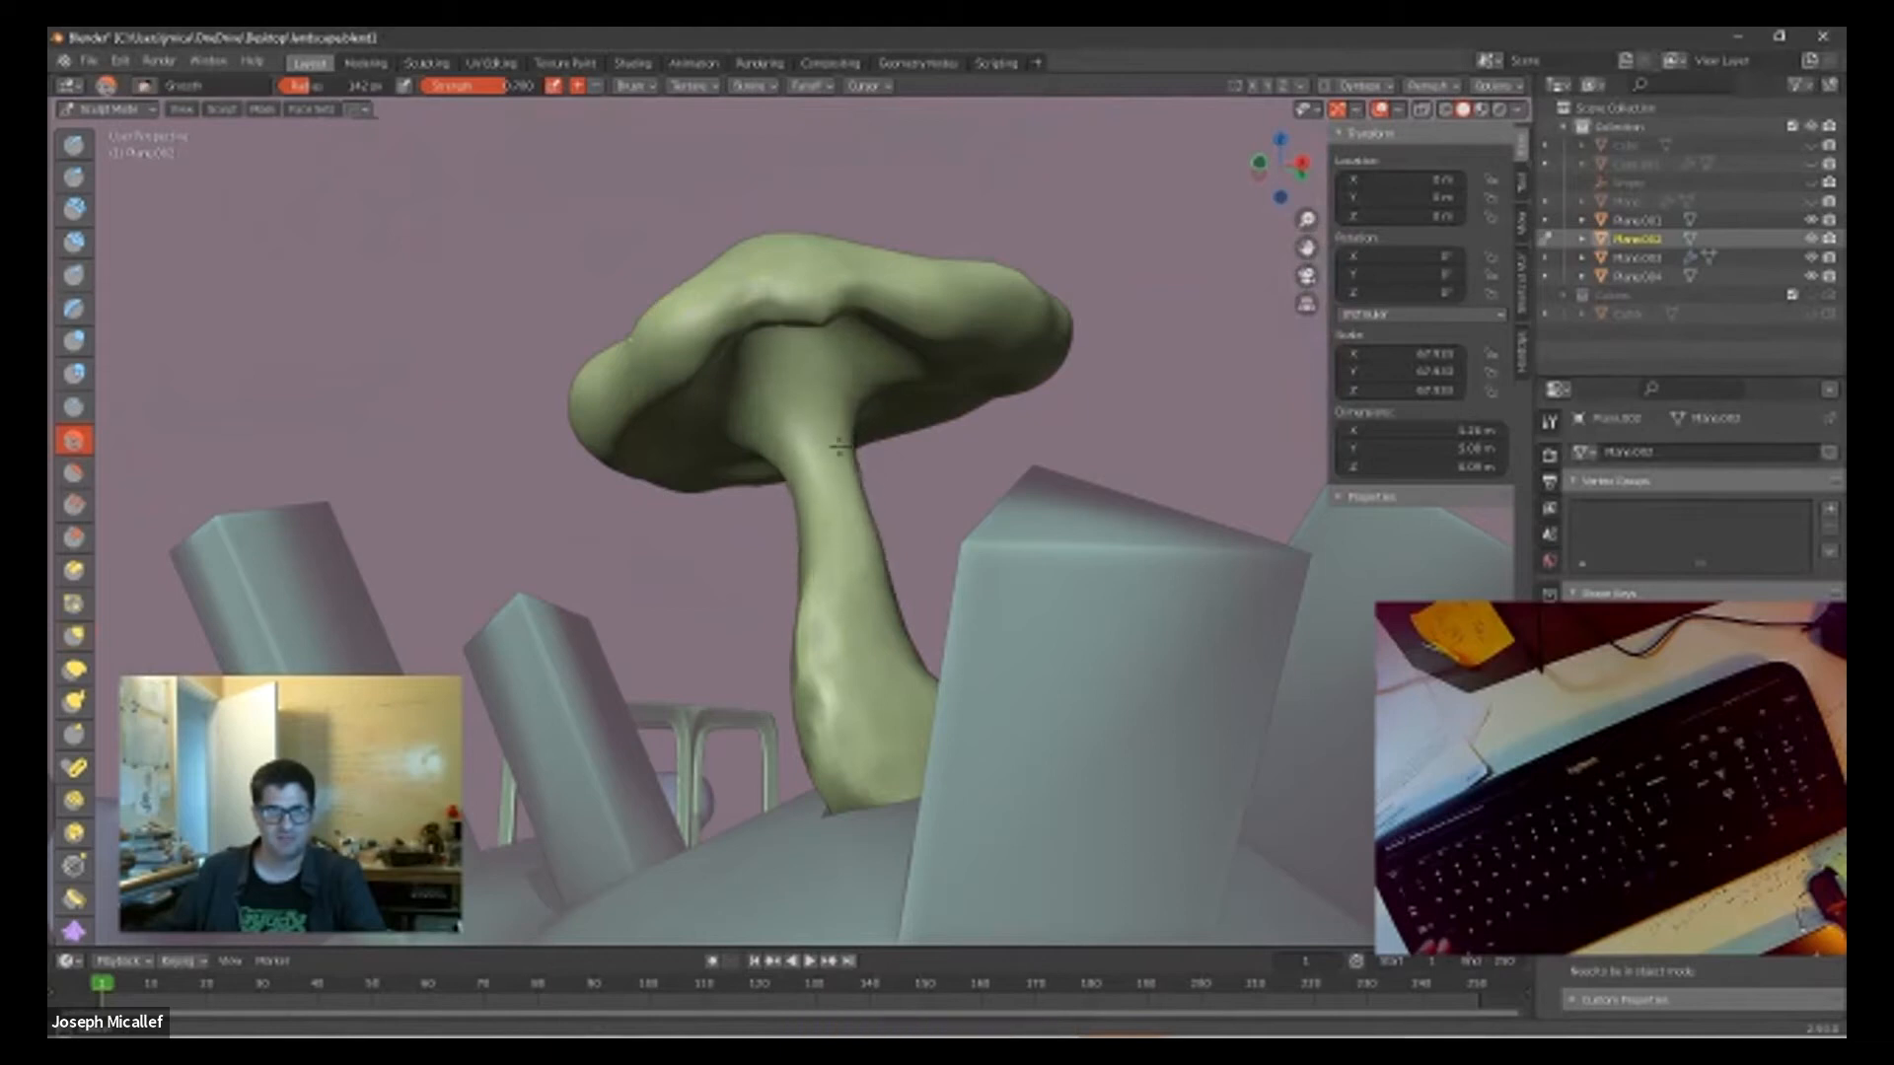
key(g)
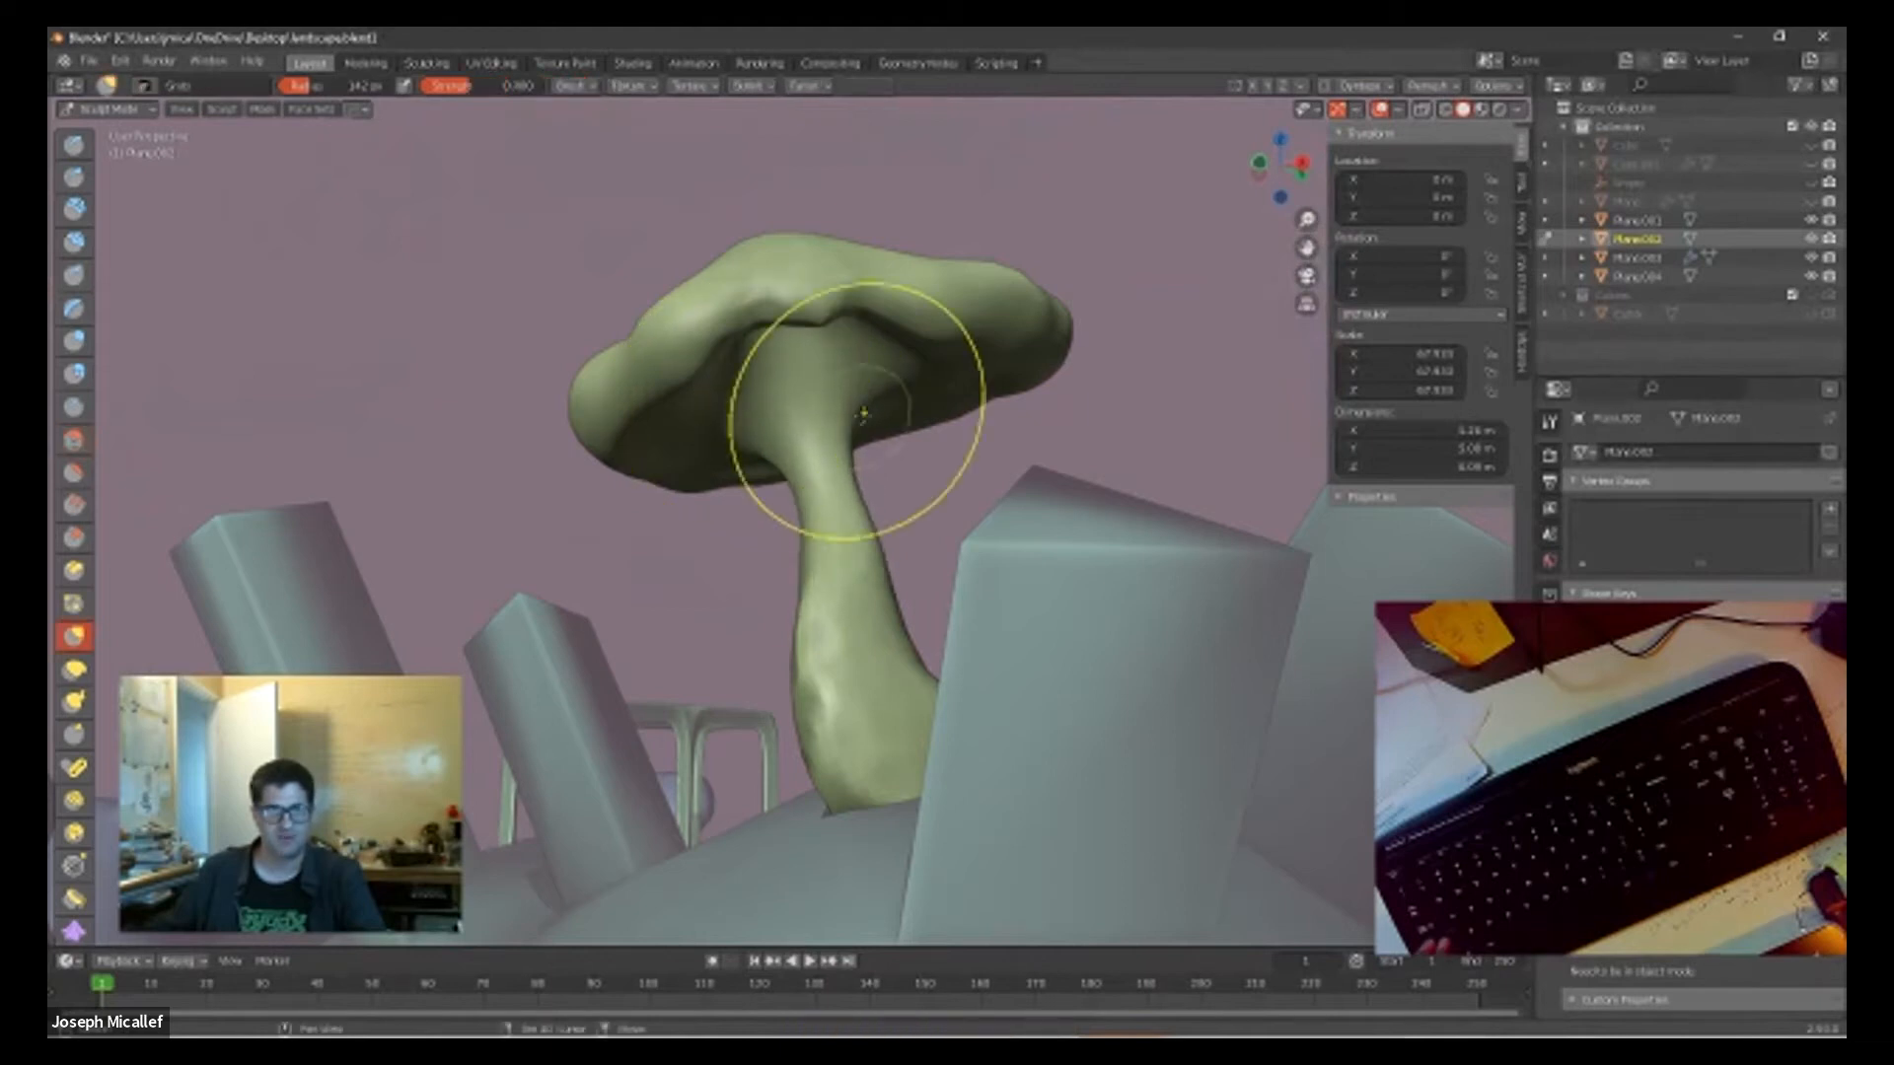
middle_drag(1112, 368, 1370, 785)
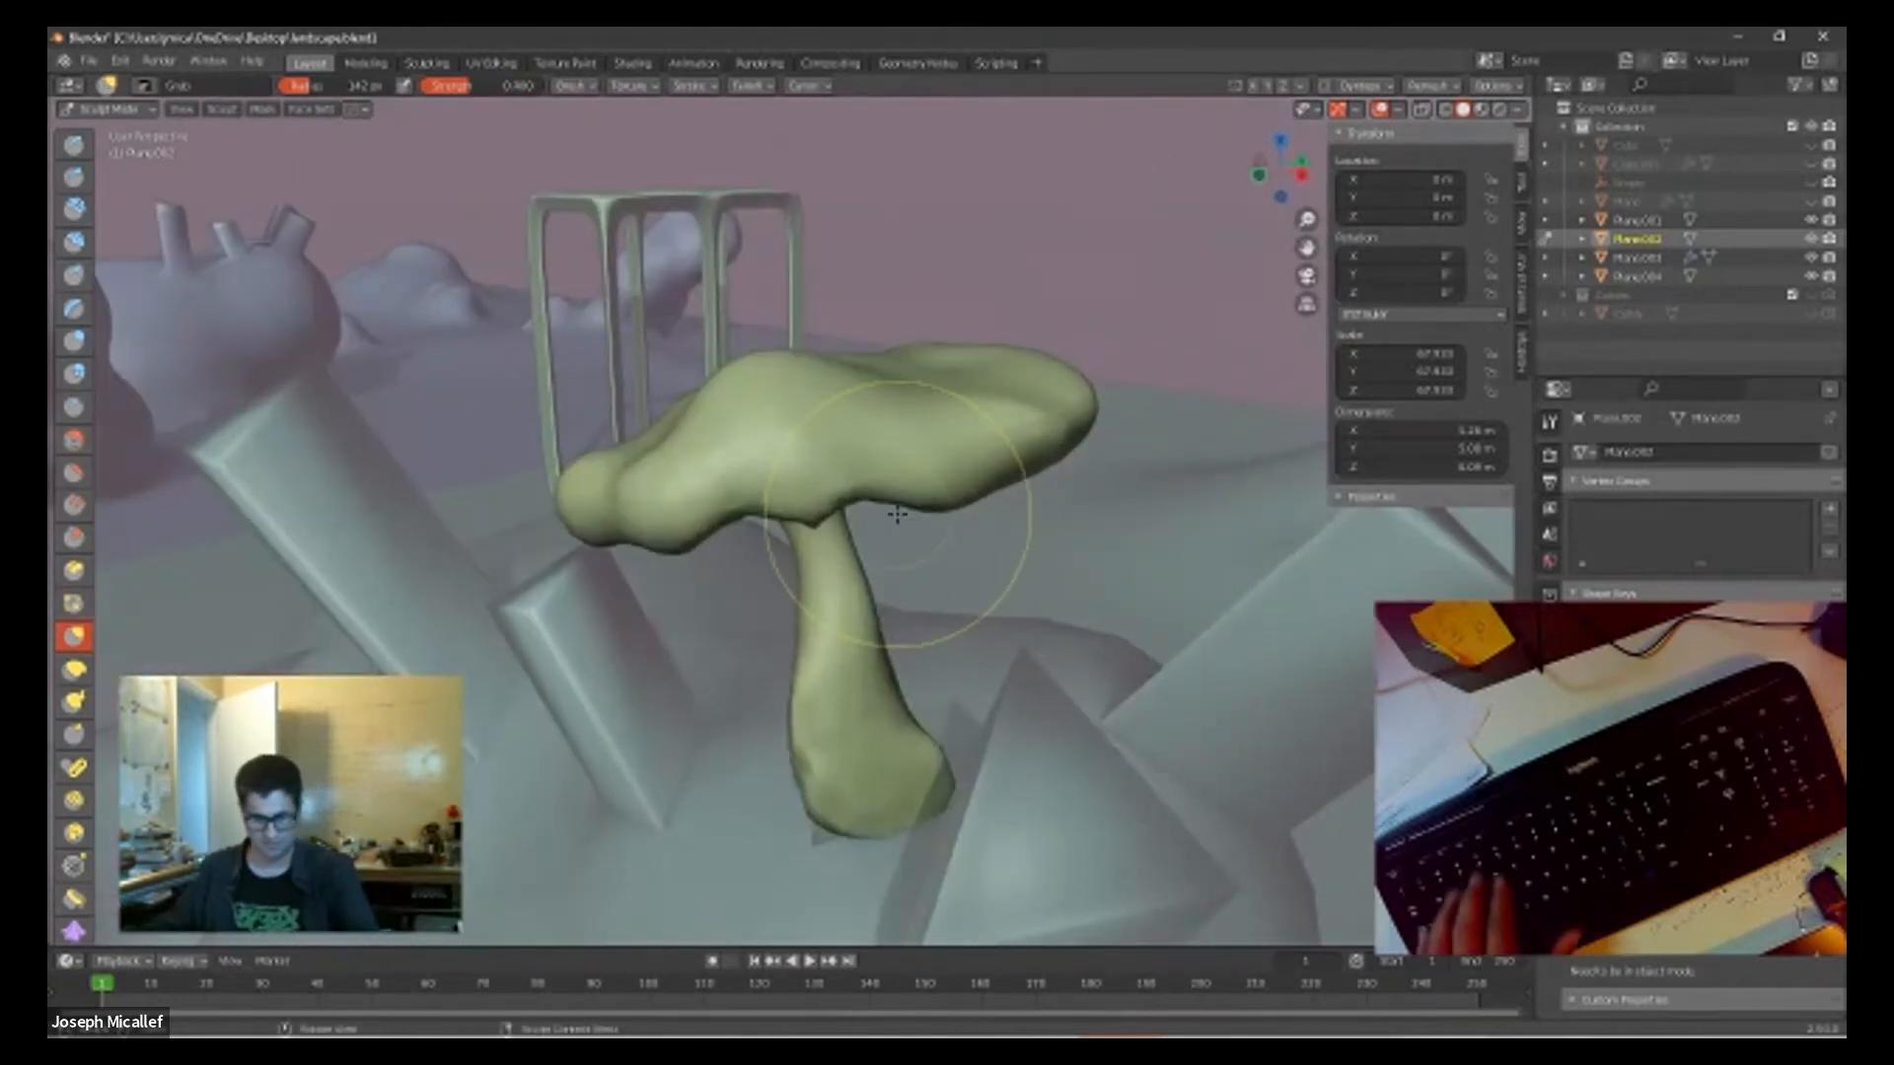
Step: Show the wireframe overlay and examine the mushroom's mesh from several sides, keeping the Grab brush active
key(shift+z)
middle_drag(908, 422, 789, 503)
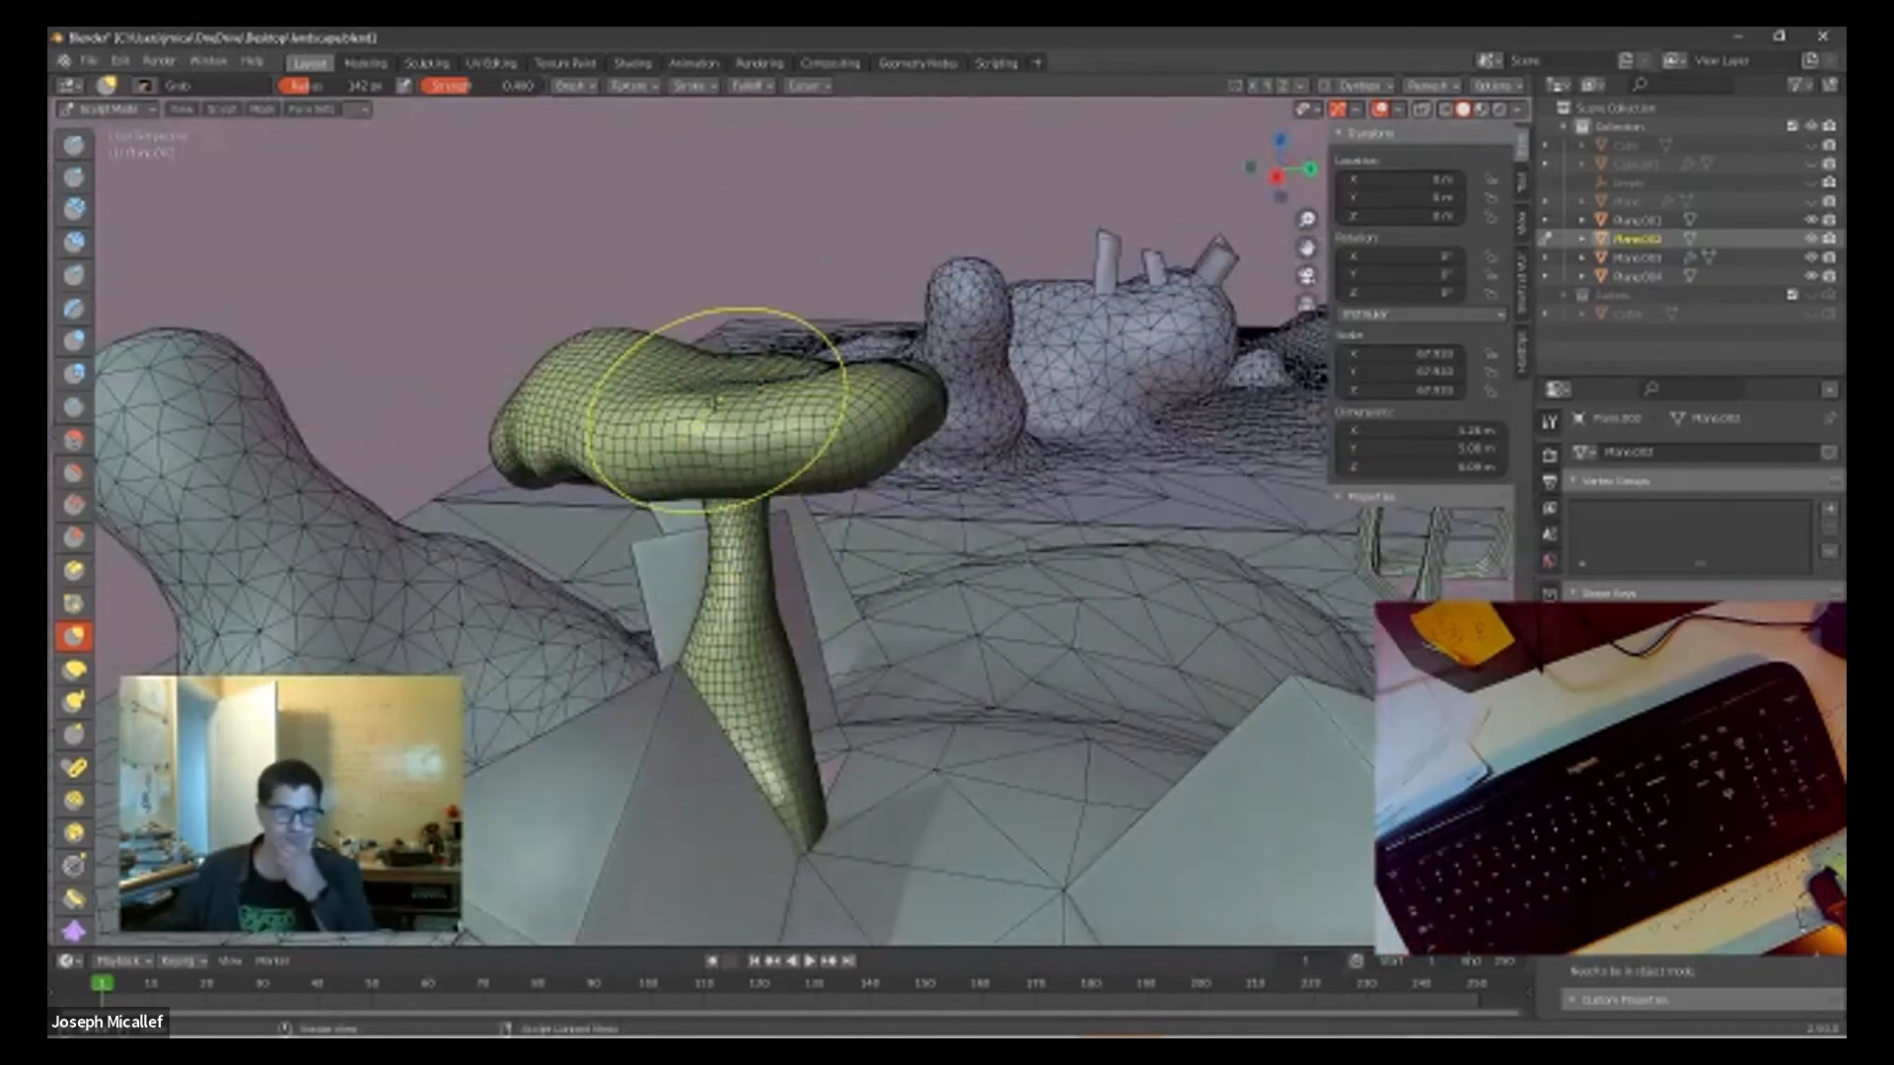
scroll(716, 404, down, 3)
scroll(715, 404, up, 3)
scroll(715, 405, down, 3)
scroll(715, 405, up, 3)
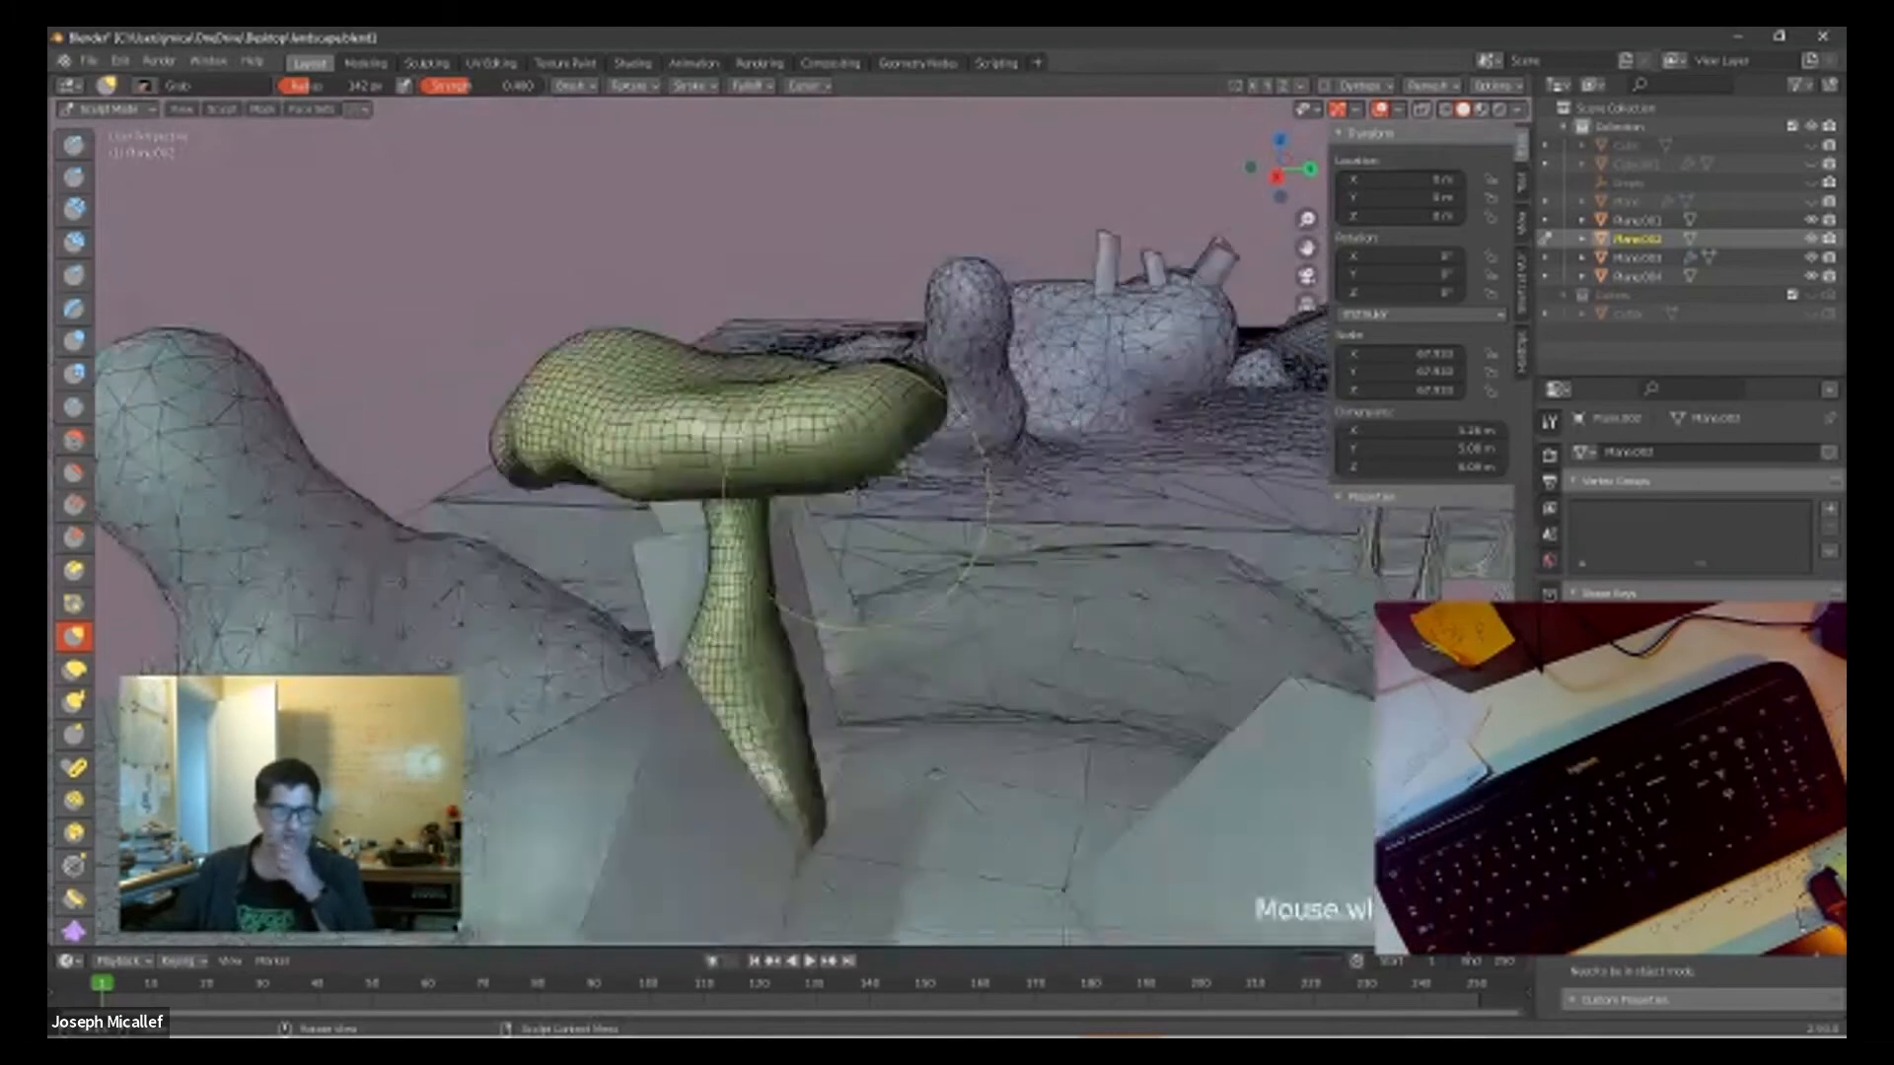
scroll(856, 498, up, 1)
mouse_move(740, 508)
middle_down()
mouse_move(922, 490)
mouse_move(799, 459)
mouse_move(567, 523)
mouse_move(447, 456)
middle_up()
key(shift+s)
key(g)
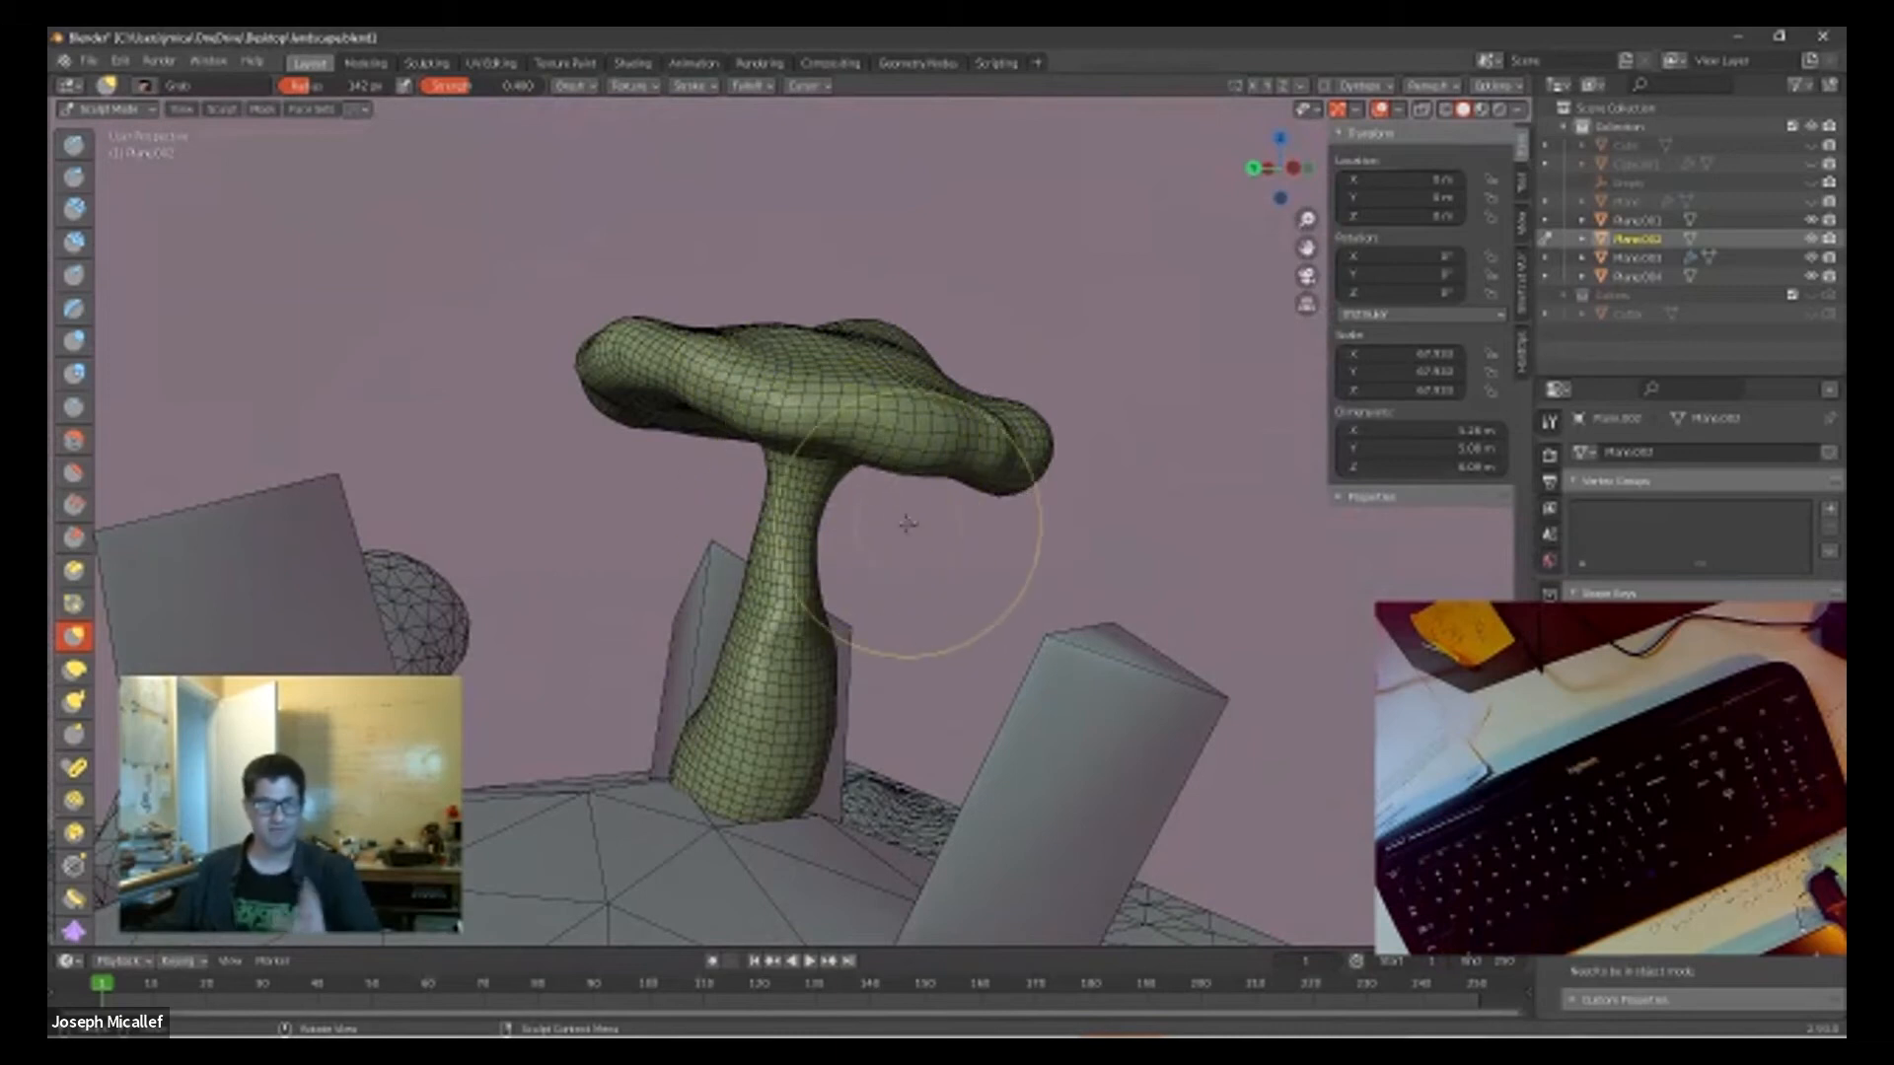
middle_drag(917, 532, 1032, 554)
scroll(710, 538, down, 4)
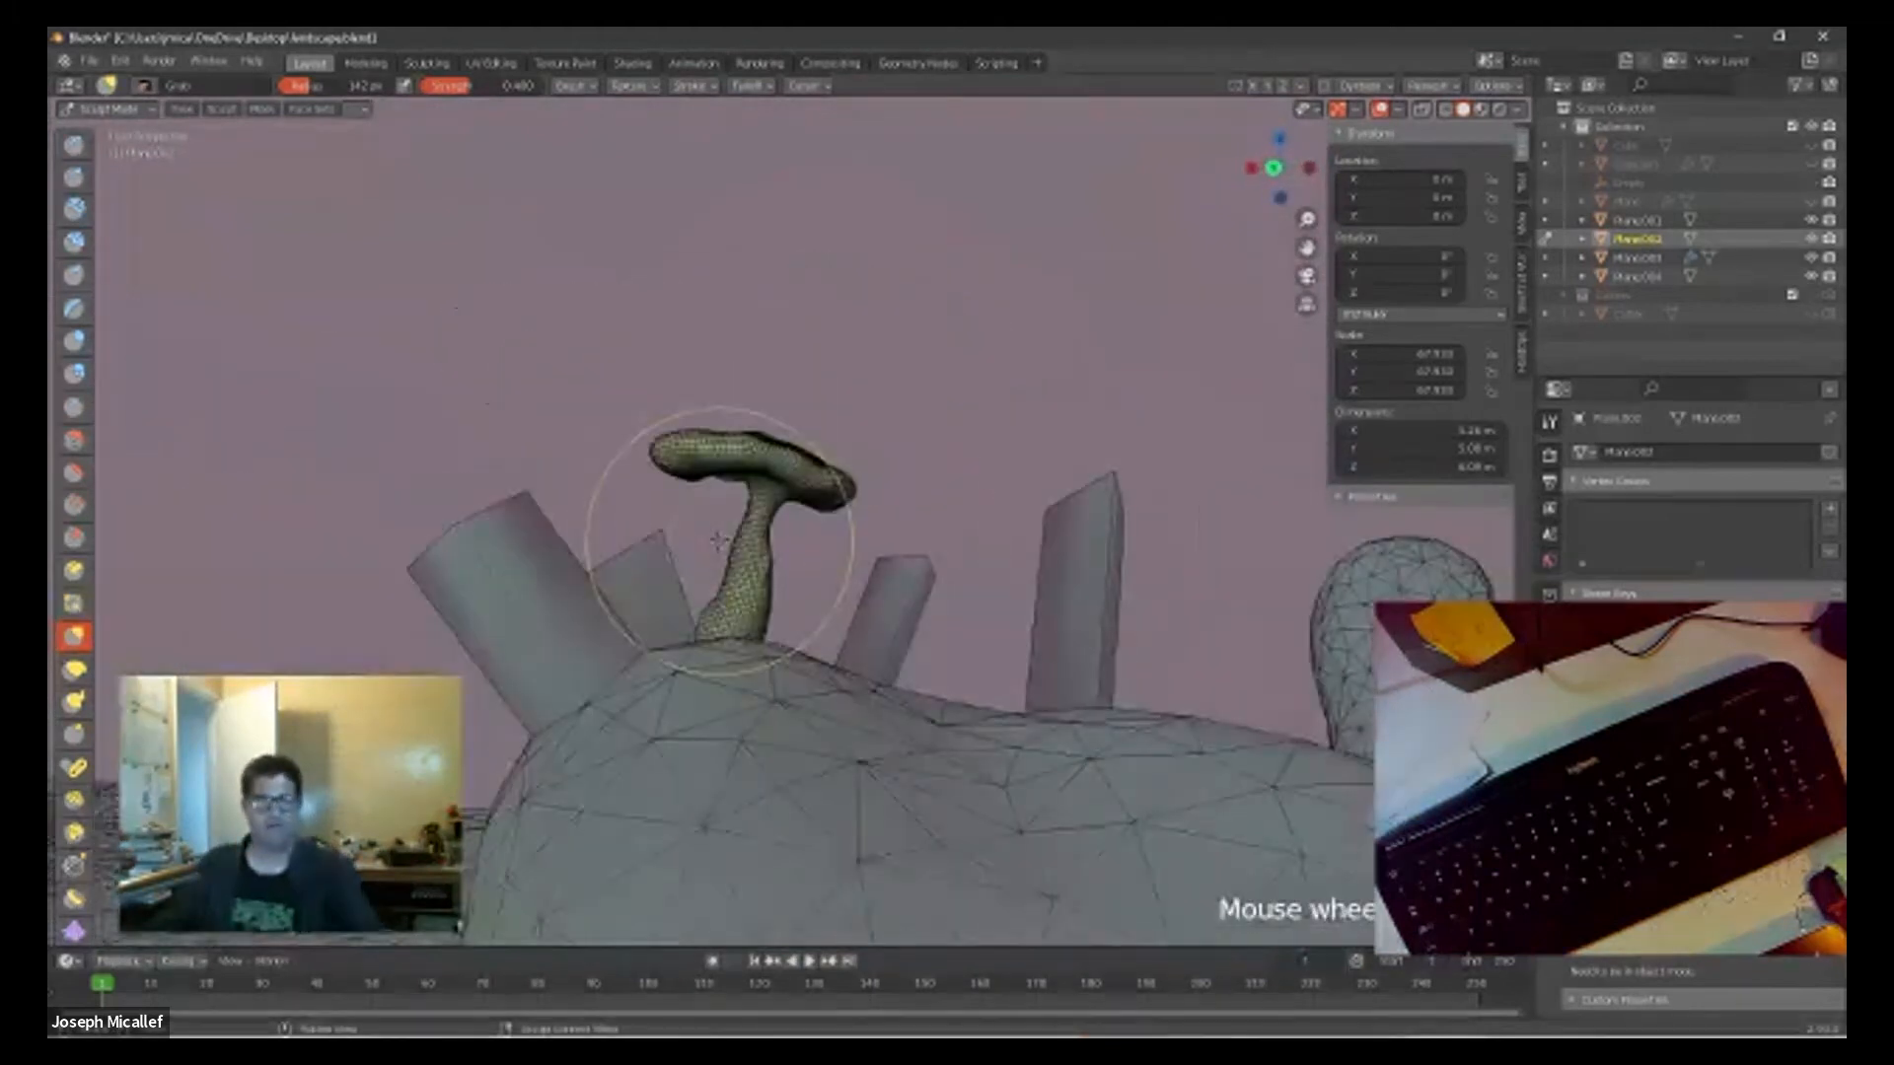
scroll(749, 549, up, 6)
scroll(749, 549, down, 5)
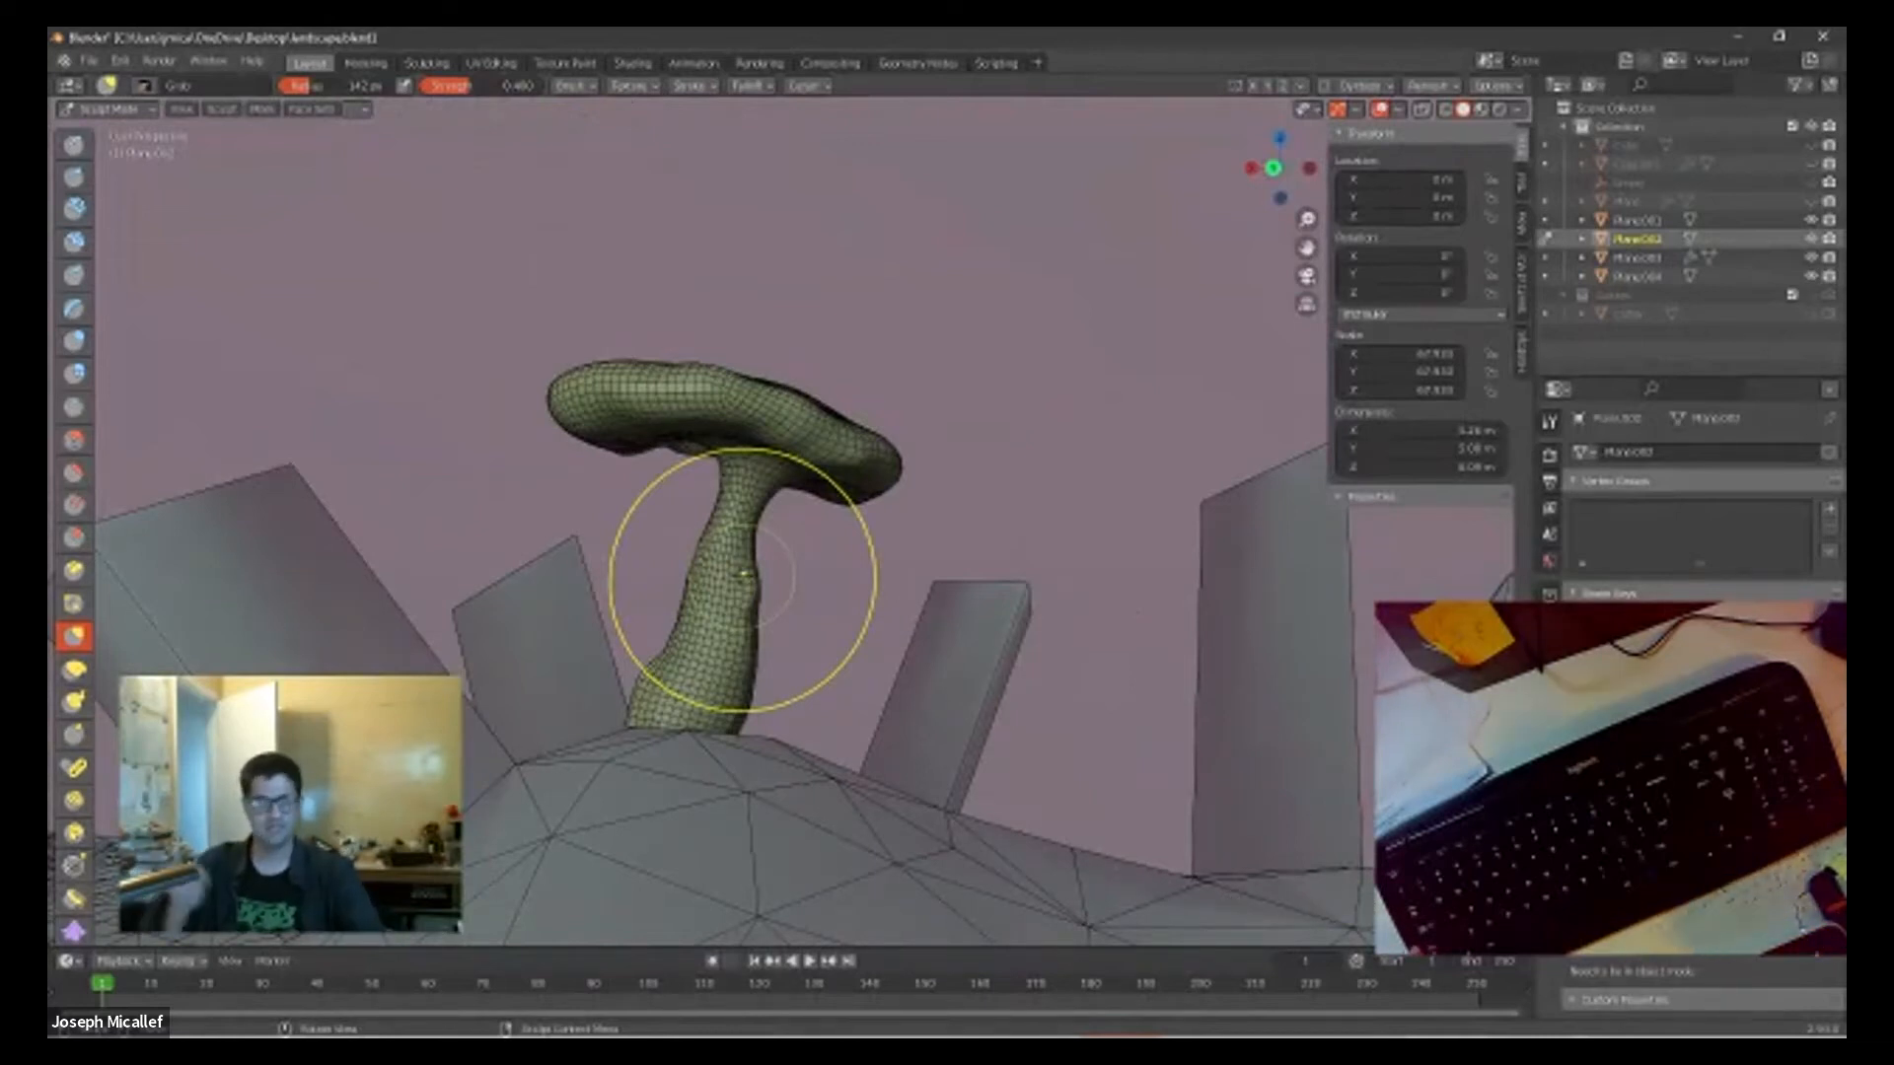
scroll(865, 616, down, 5)
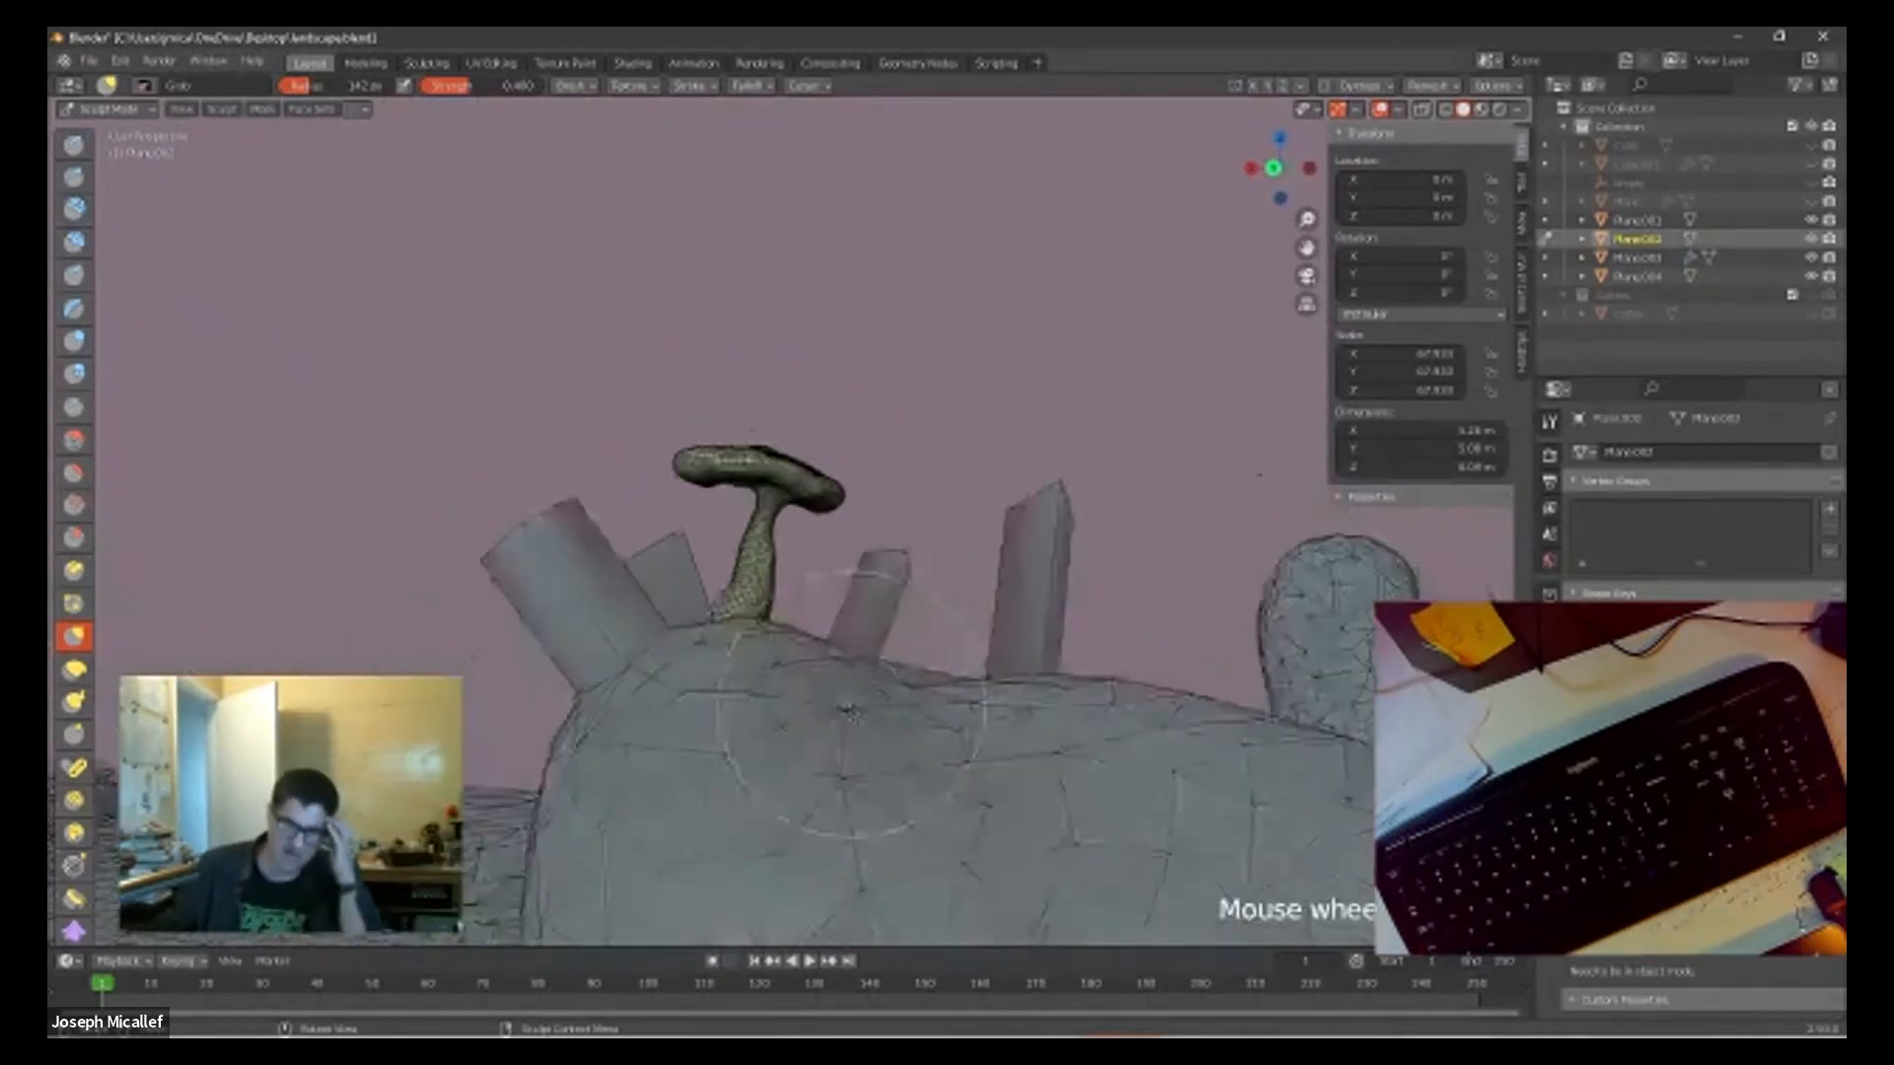
Step: Examine the landscape's mesh density around the small ridge near the plane's far corner
middle_drag(1013, 733, 474, 326)
scroll(500, 266, up, 6)
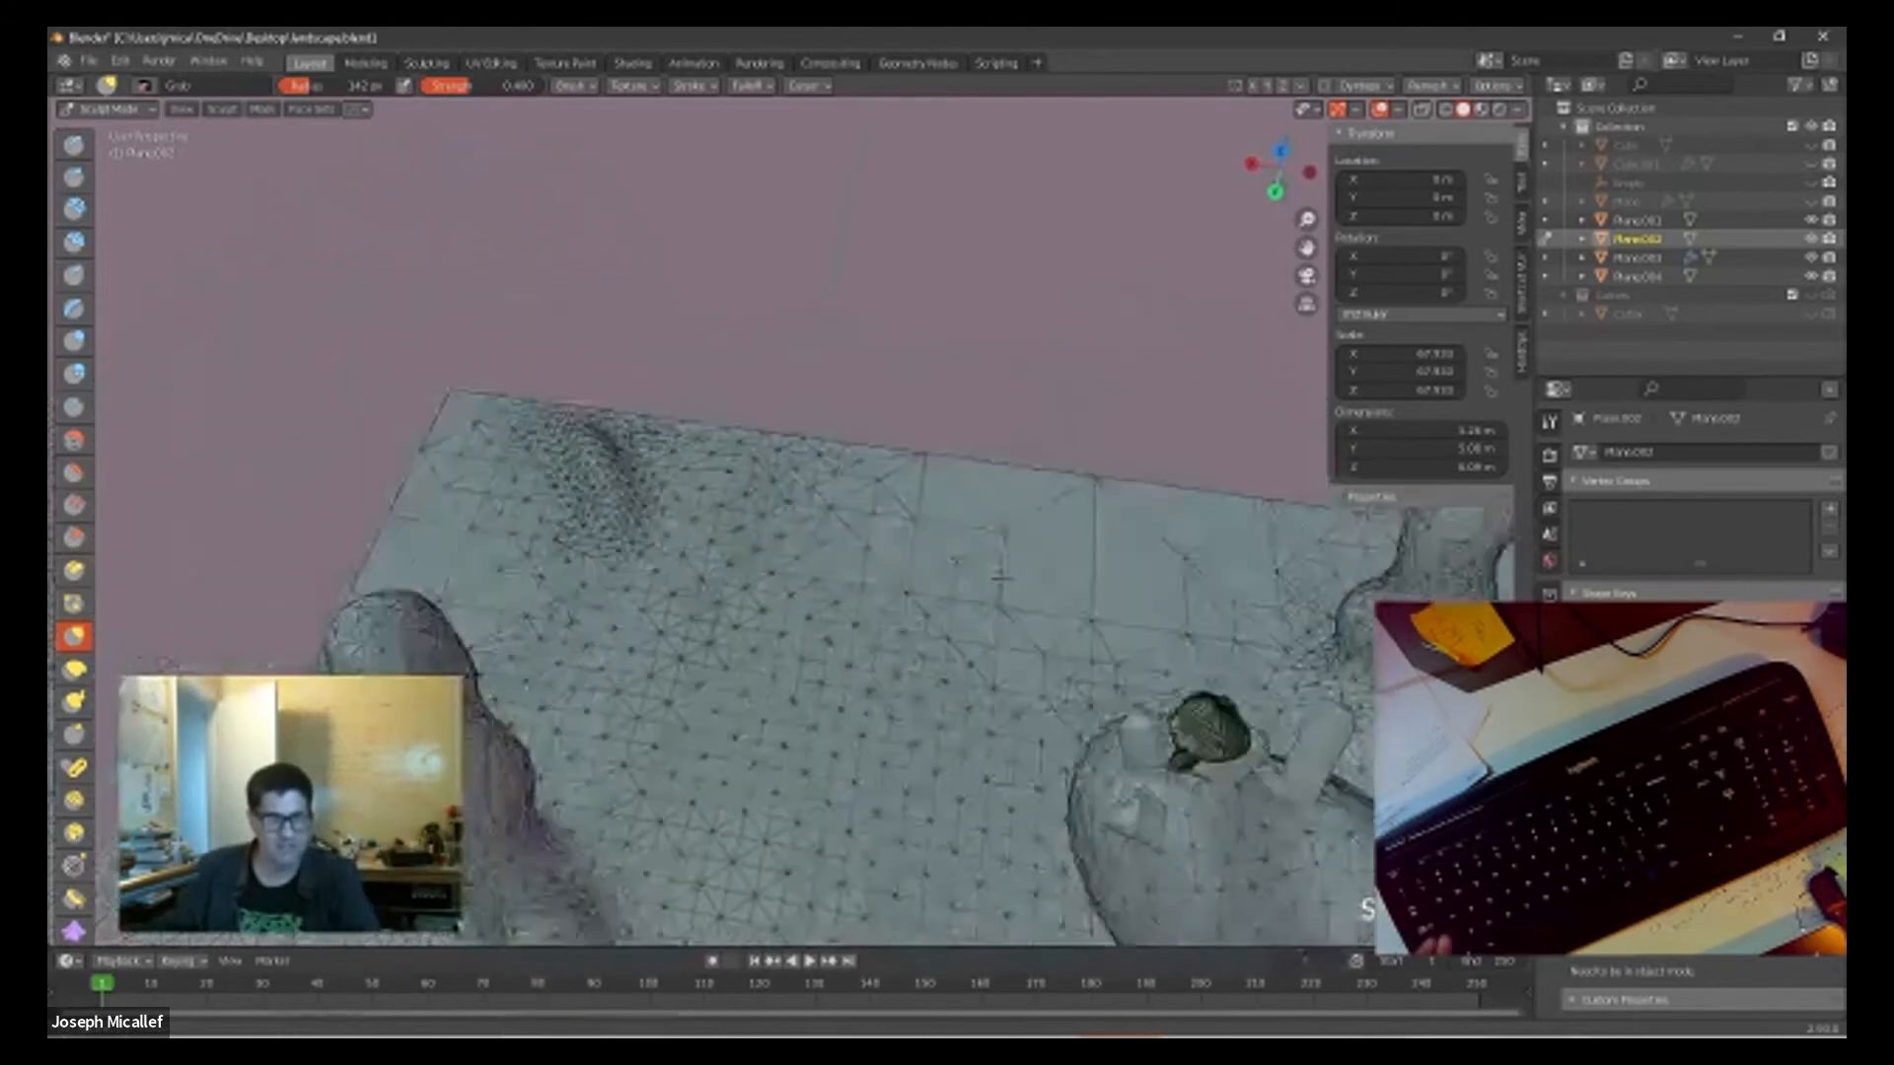
scroll(555, 579, up, 1)
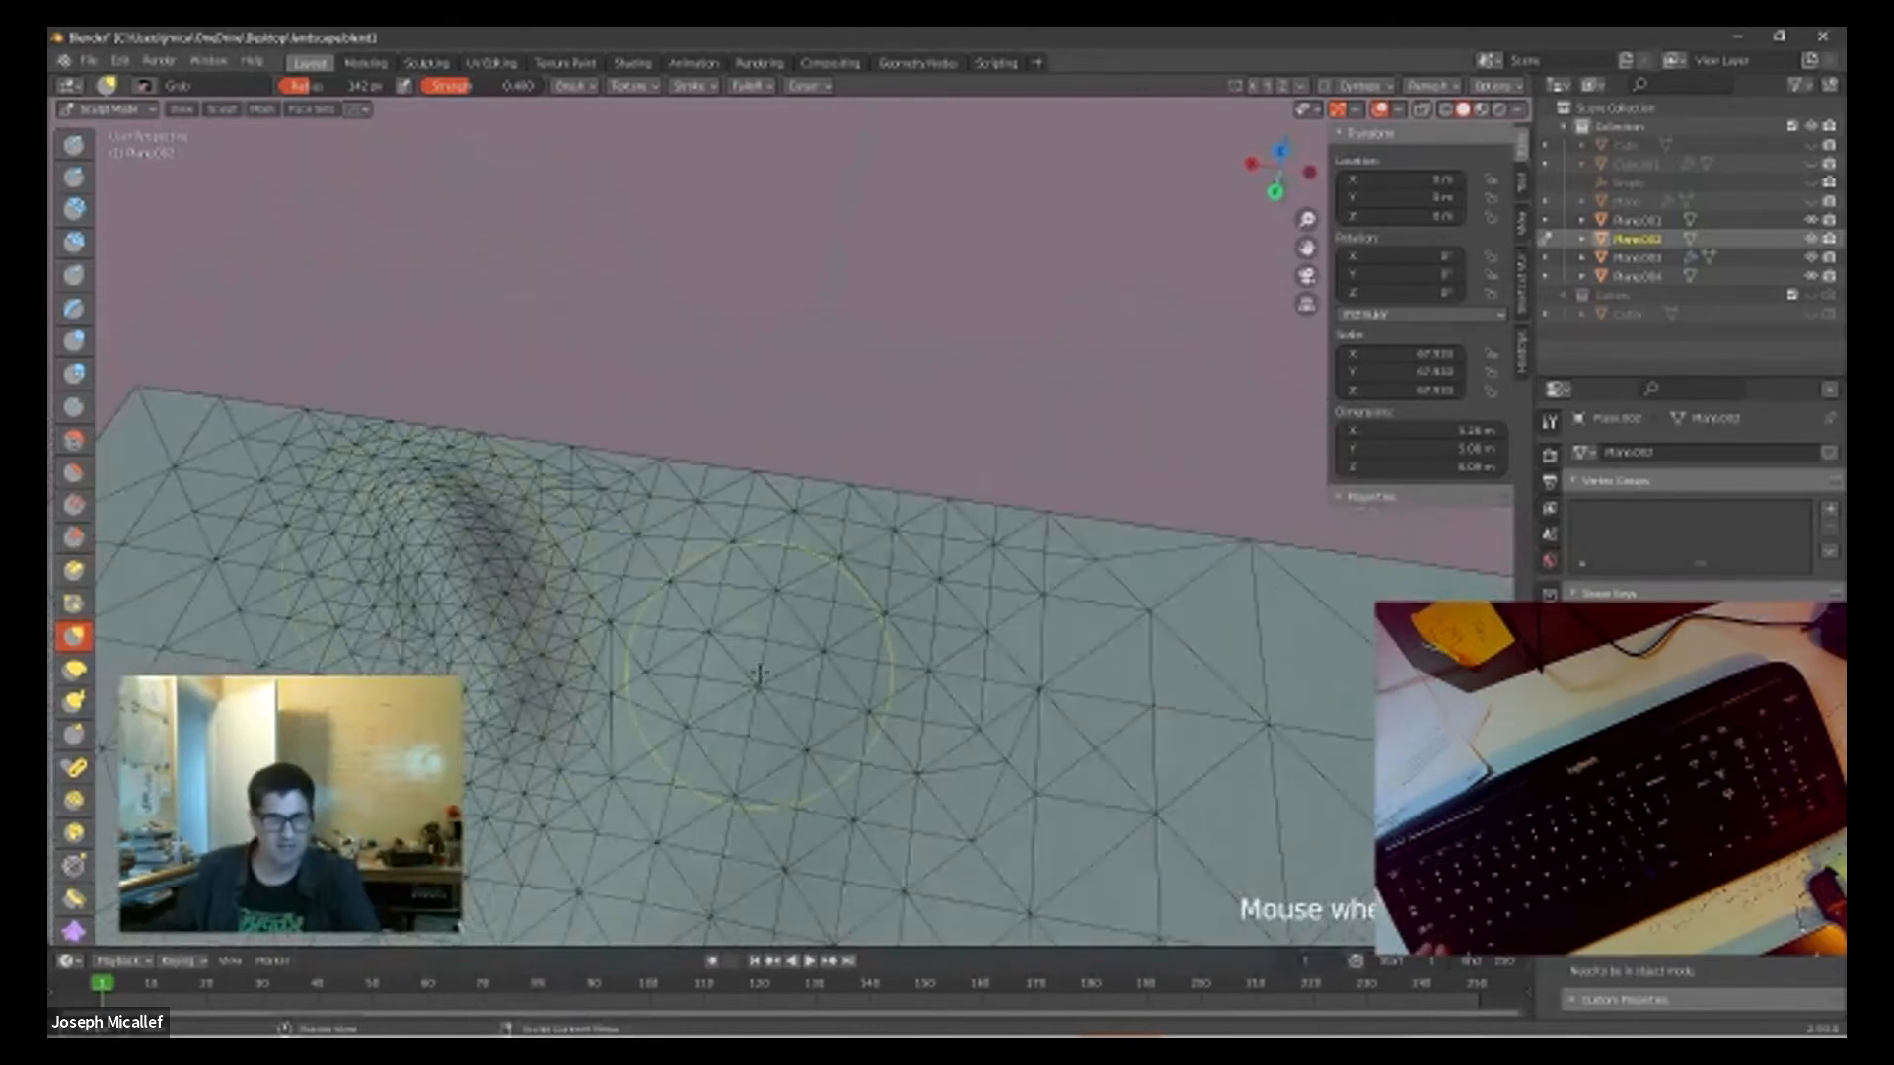
scroll(758, 676, down, 5)
middle_drag(758, 676, 409, 213)
drag(424, 232, 477, 254)
mouse_move(477, 254)
shift+middle_down()
mouse_move(795, 500)
mouse_move(756, 449)
shift+middle_up()
scroll(1157, 613, up, 4)
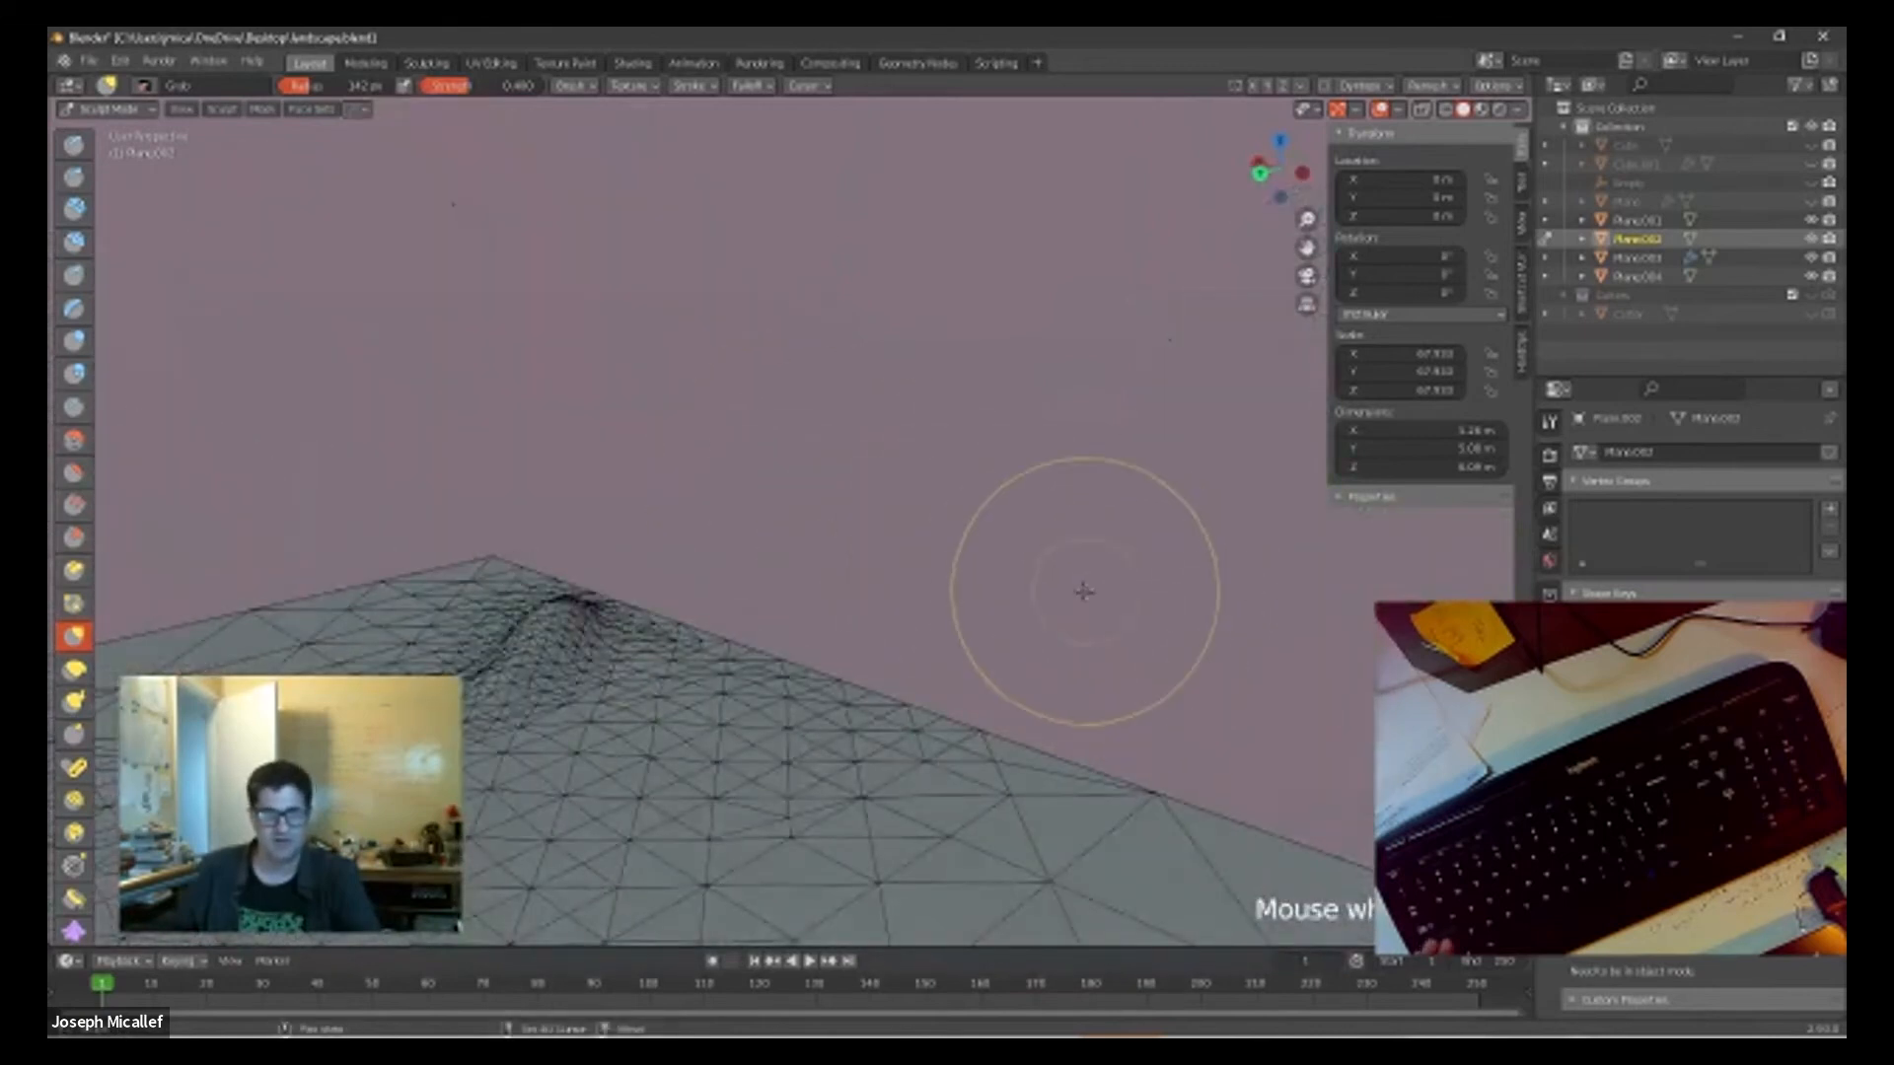
scroll(1124, 598, down, 4)
scroll(1115, 612, up, 4)
shift+middle_drag(1150, 596, 913, 522)
scroll(589, 478, down, 4)
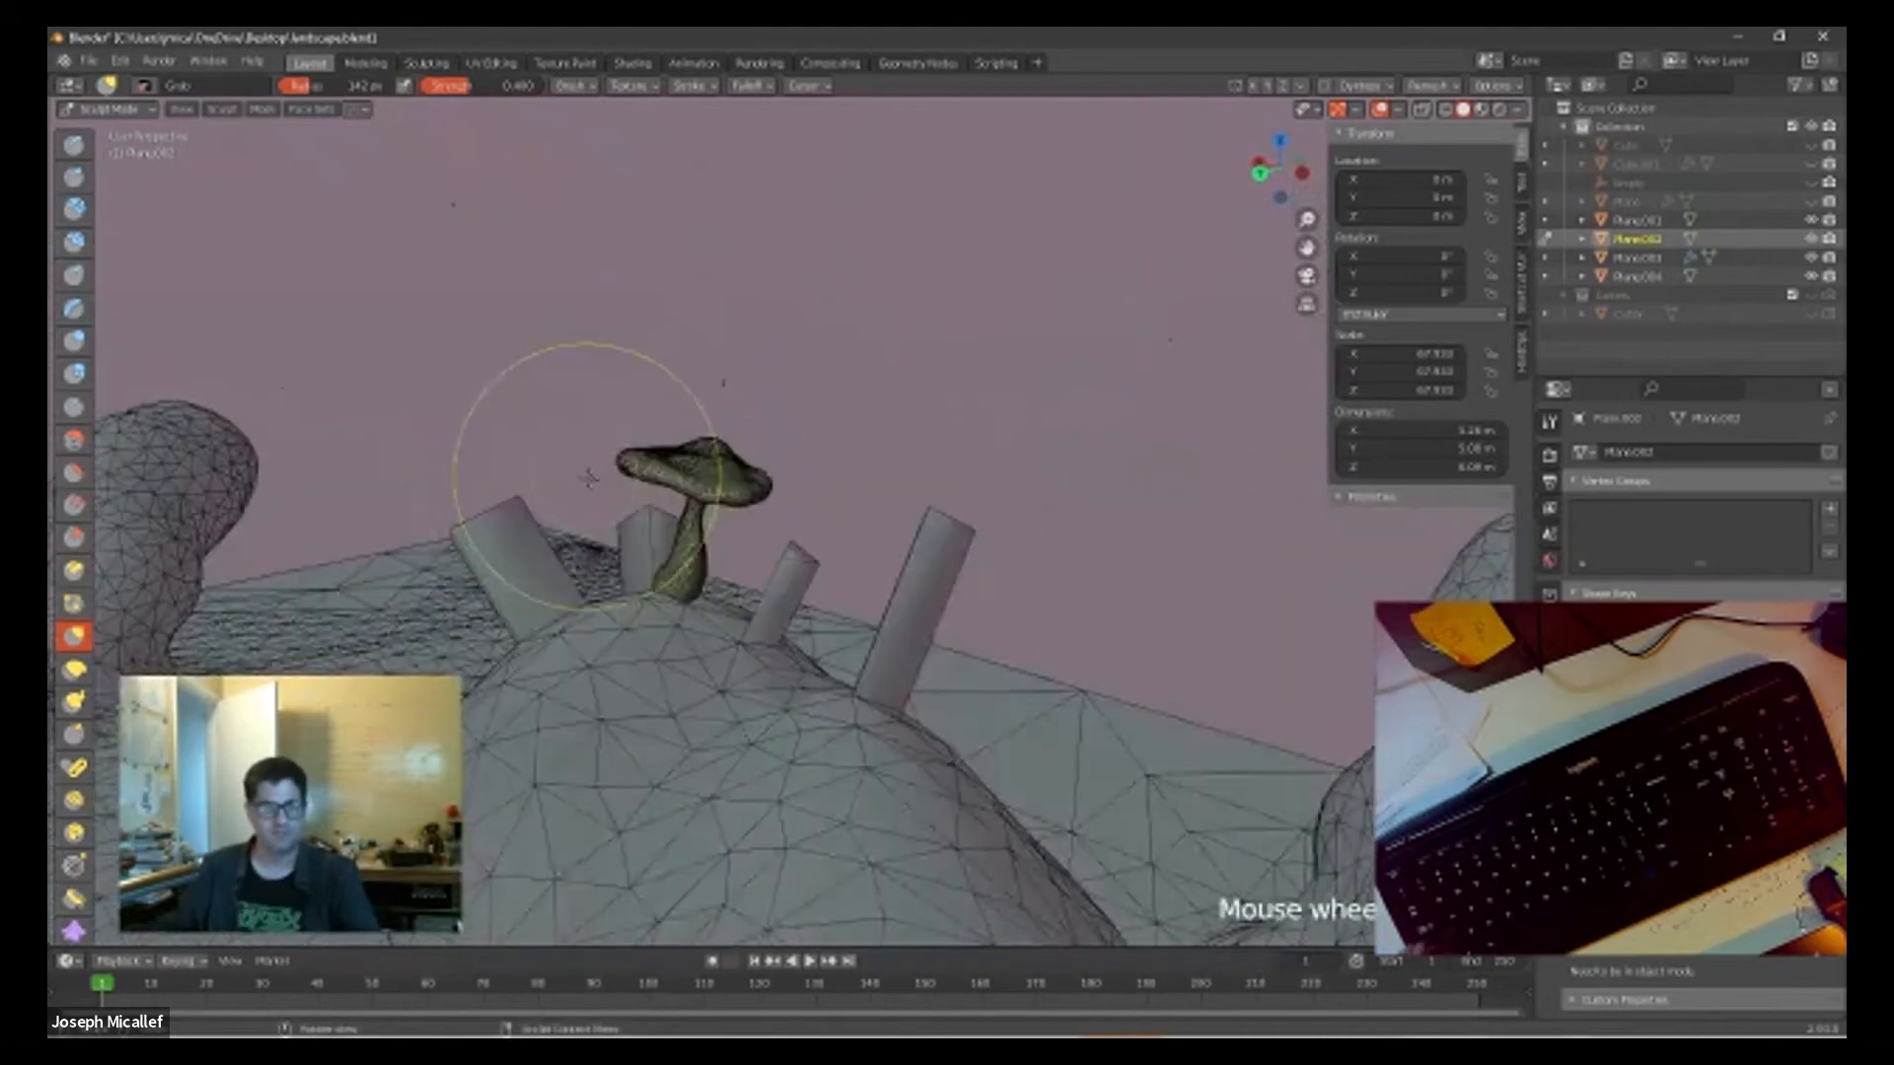
Step: Inspect the wireframe of the whole landscape and of the large mound carrying the mushroom and columns
scroll(588, 478, down, 2)
scroll(691, 505, up, 4)
scroll(740, 572, down, 9)
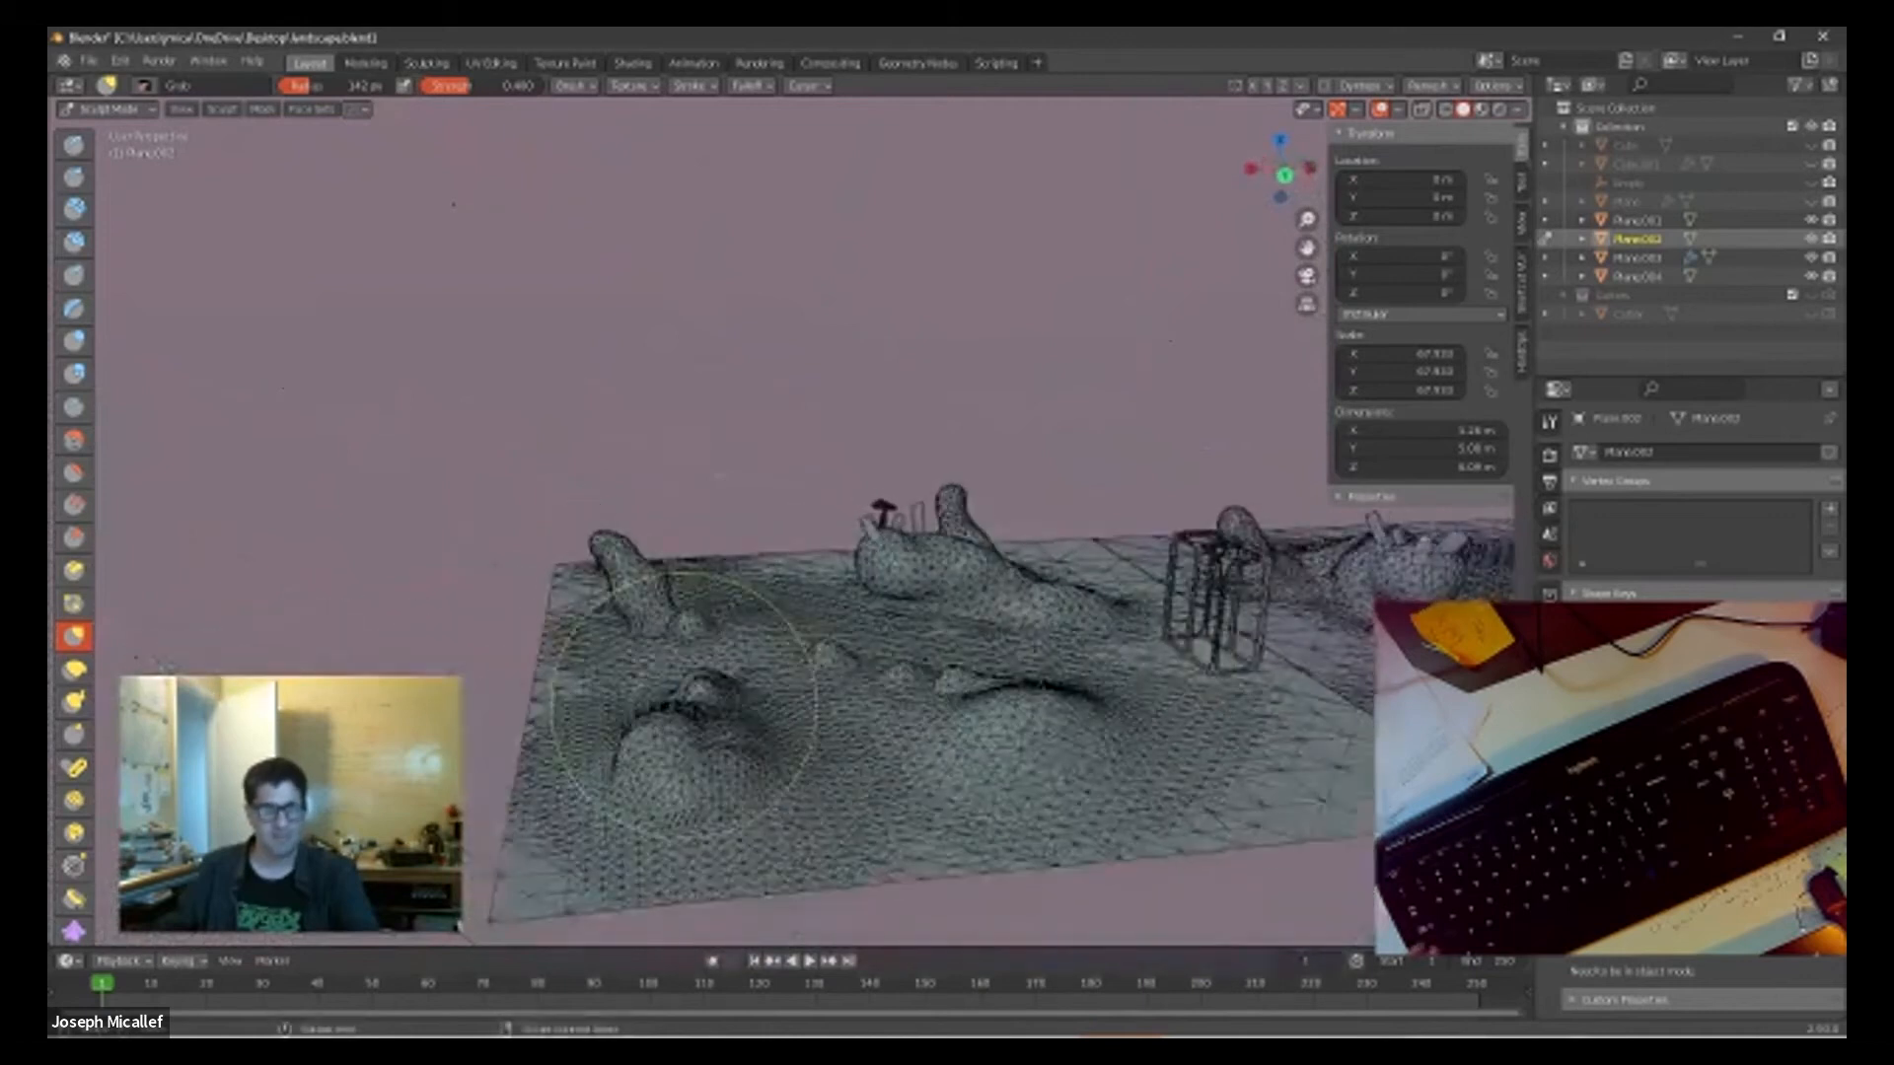
scroll(720, 710, up, 6)
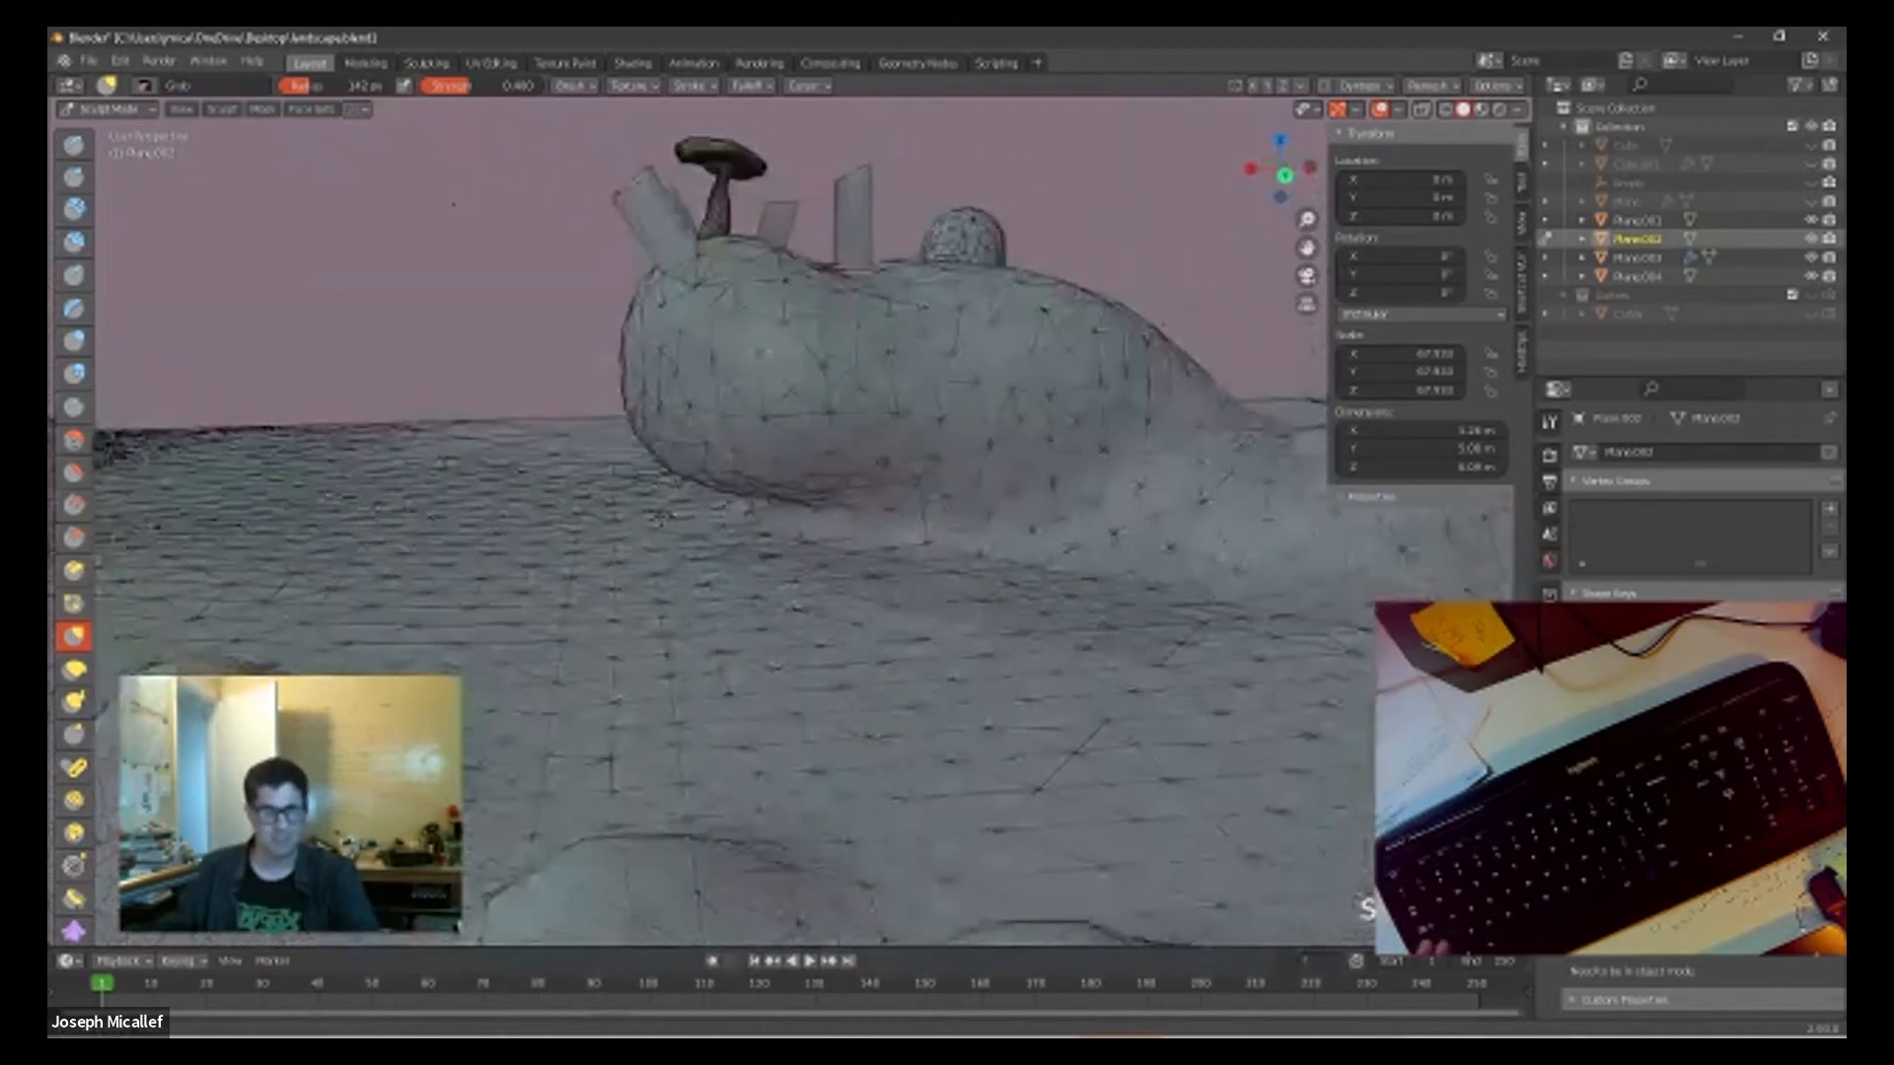
scroll(740, 587, up, 3)
scroll(782, 464, down, 5)
scroll(867, 549, up, 4)
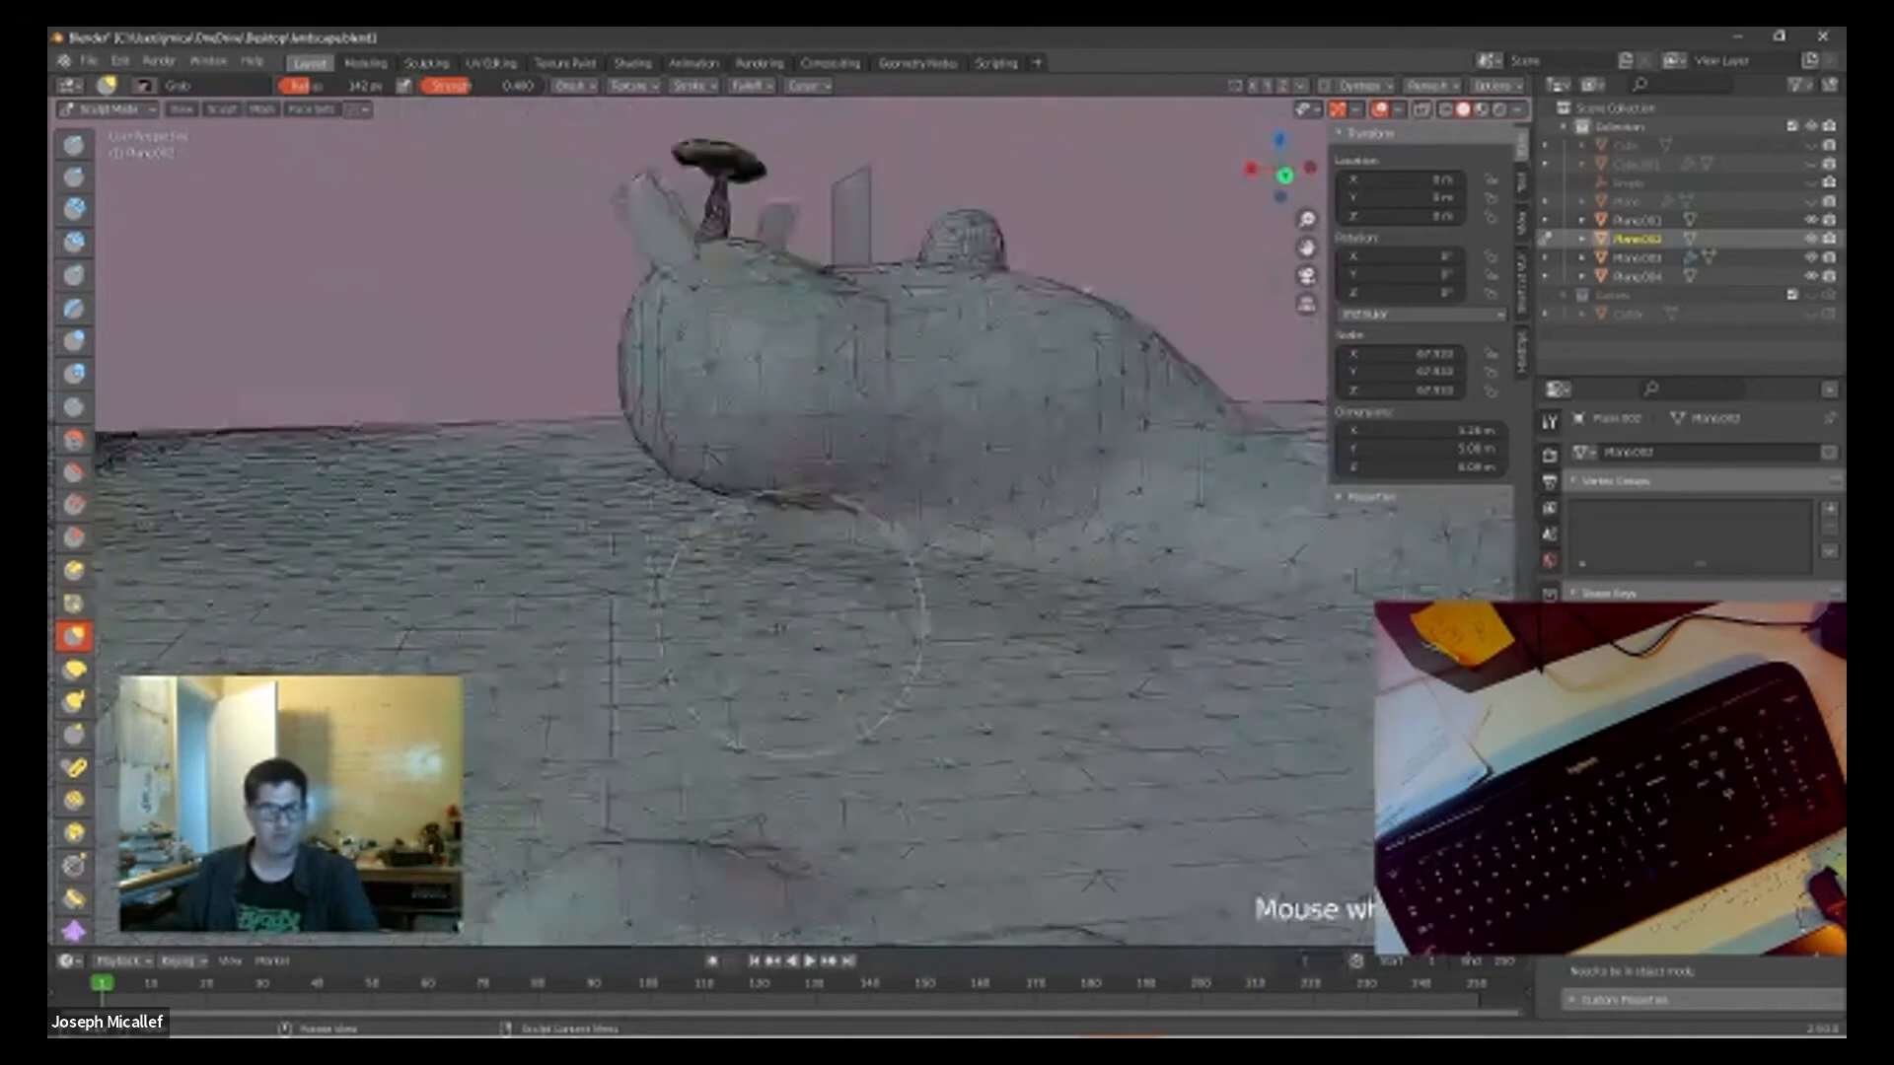
scroll(814, 599, down, 4)
scroll(834, 592, up, 4)
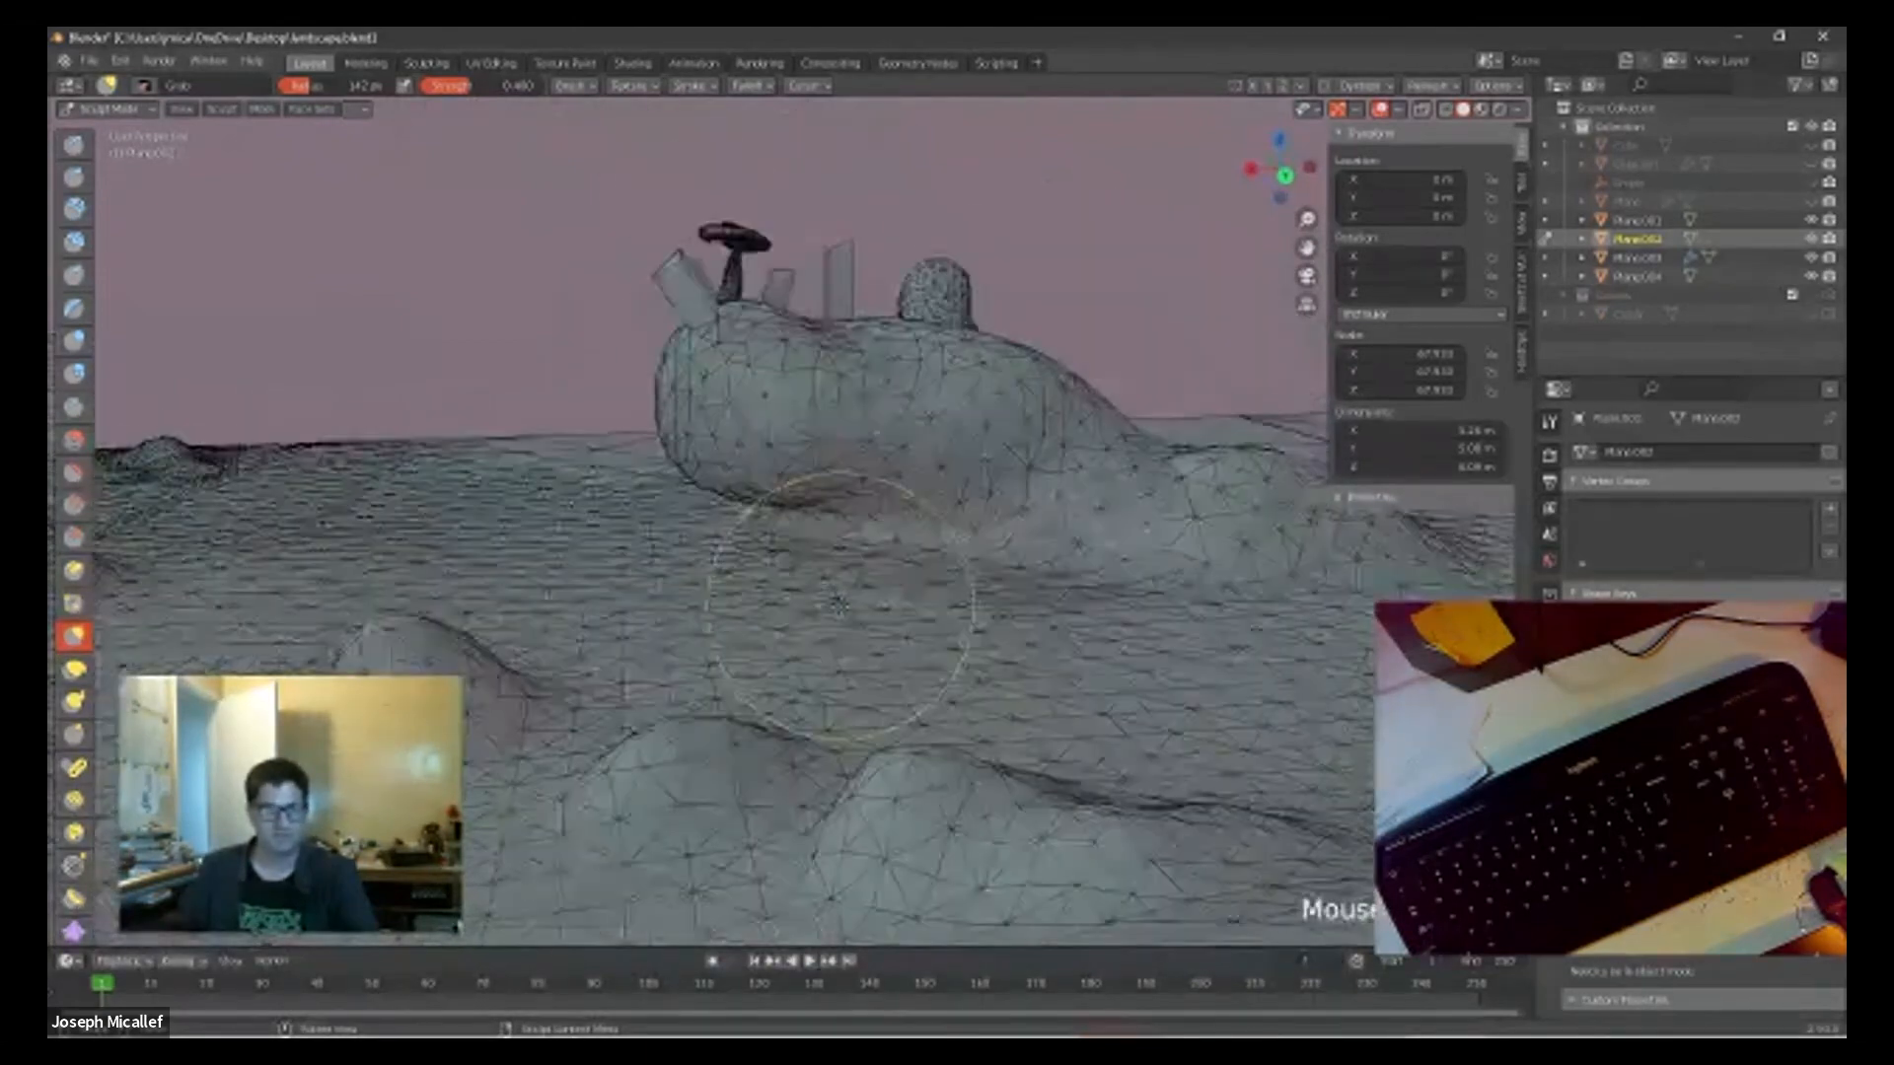
middle_drag(852, 586, 789, 629)
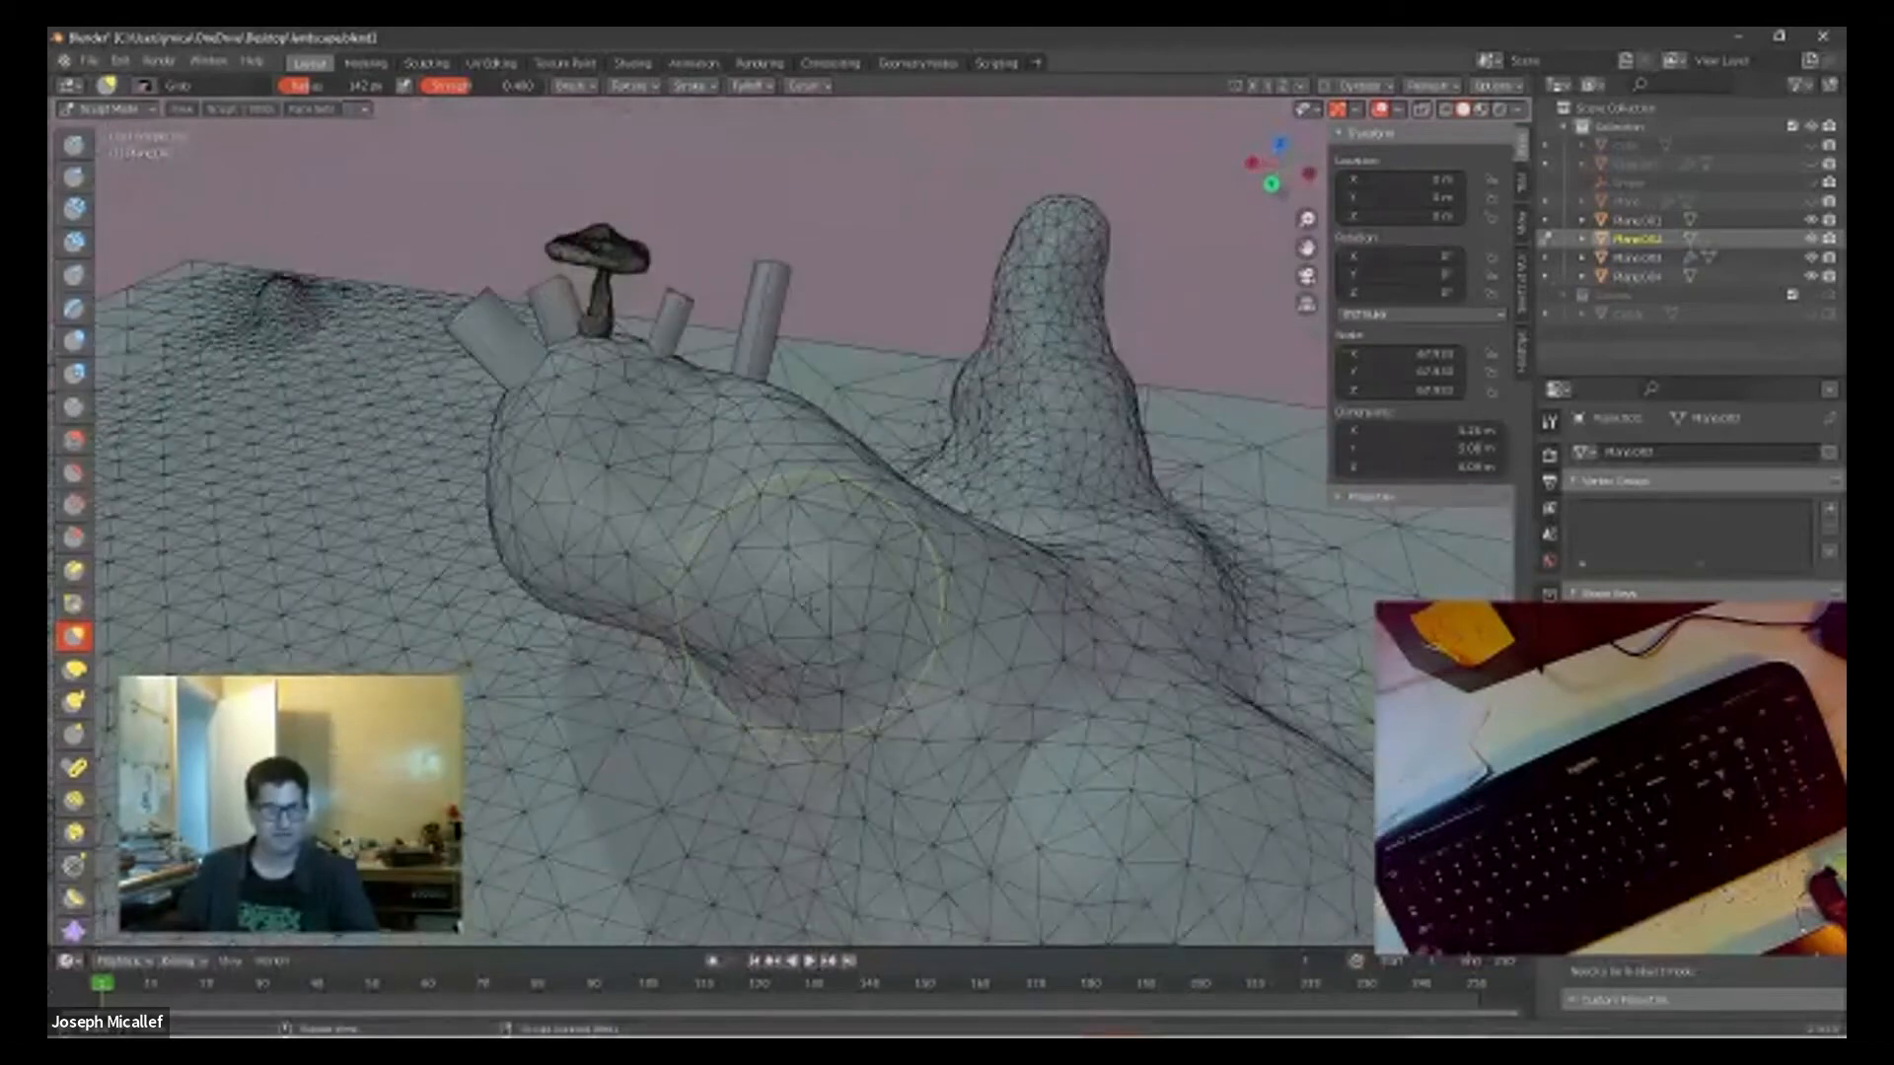
scroll(760, 465, up, 2)
scroll(755, 473, down, 5)
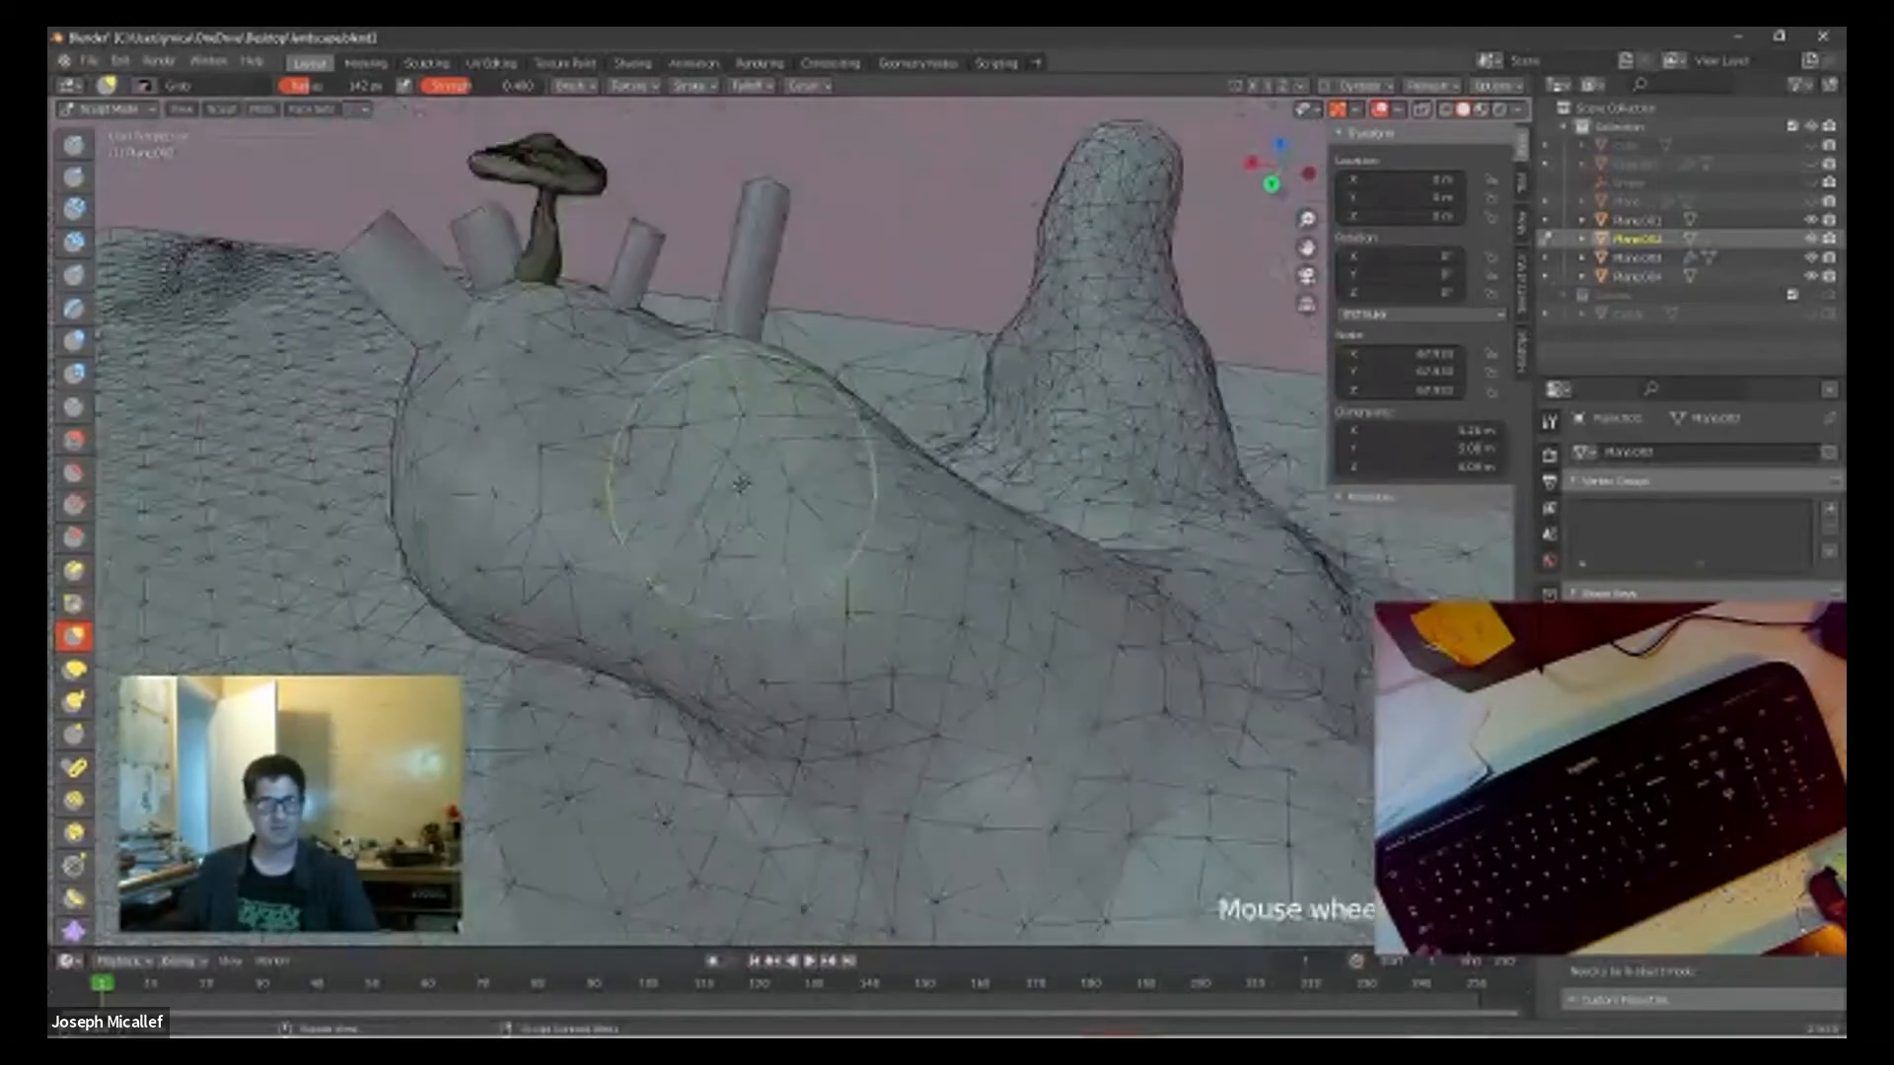
Step: Switch the viewport to Material Preview shading and hide the wireframe overlay across the landscape
scroll(742, 488, up, 3)
scroll(741, 483, up, 2)
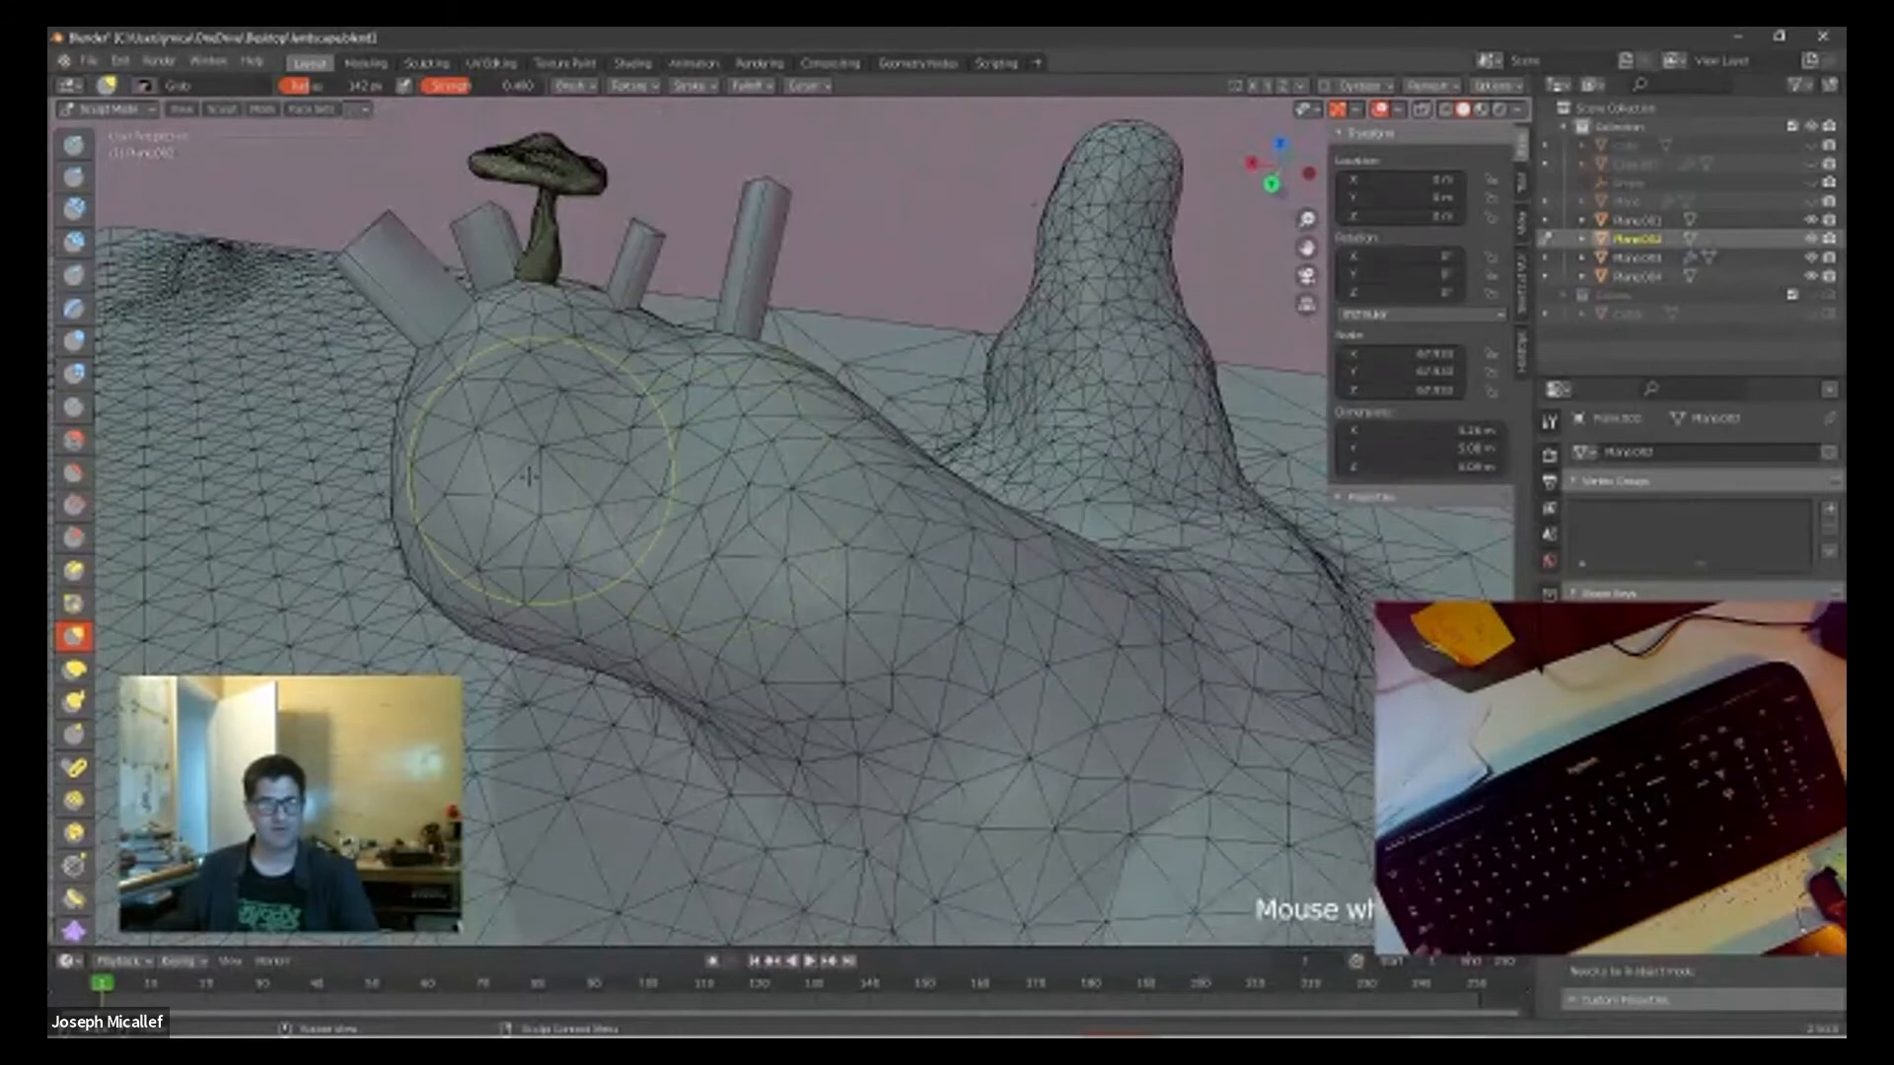
scroll(523, 478, up, 2)
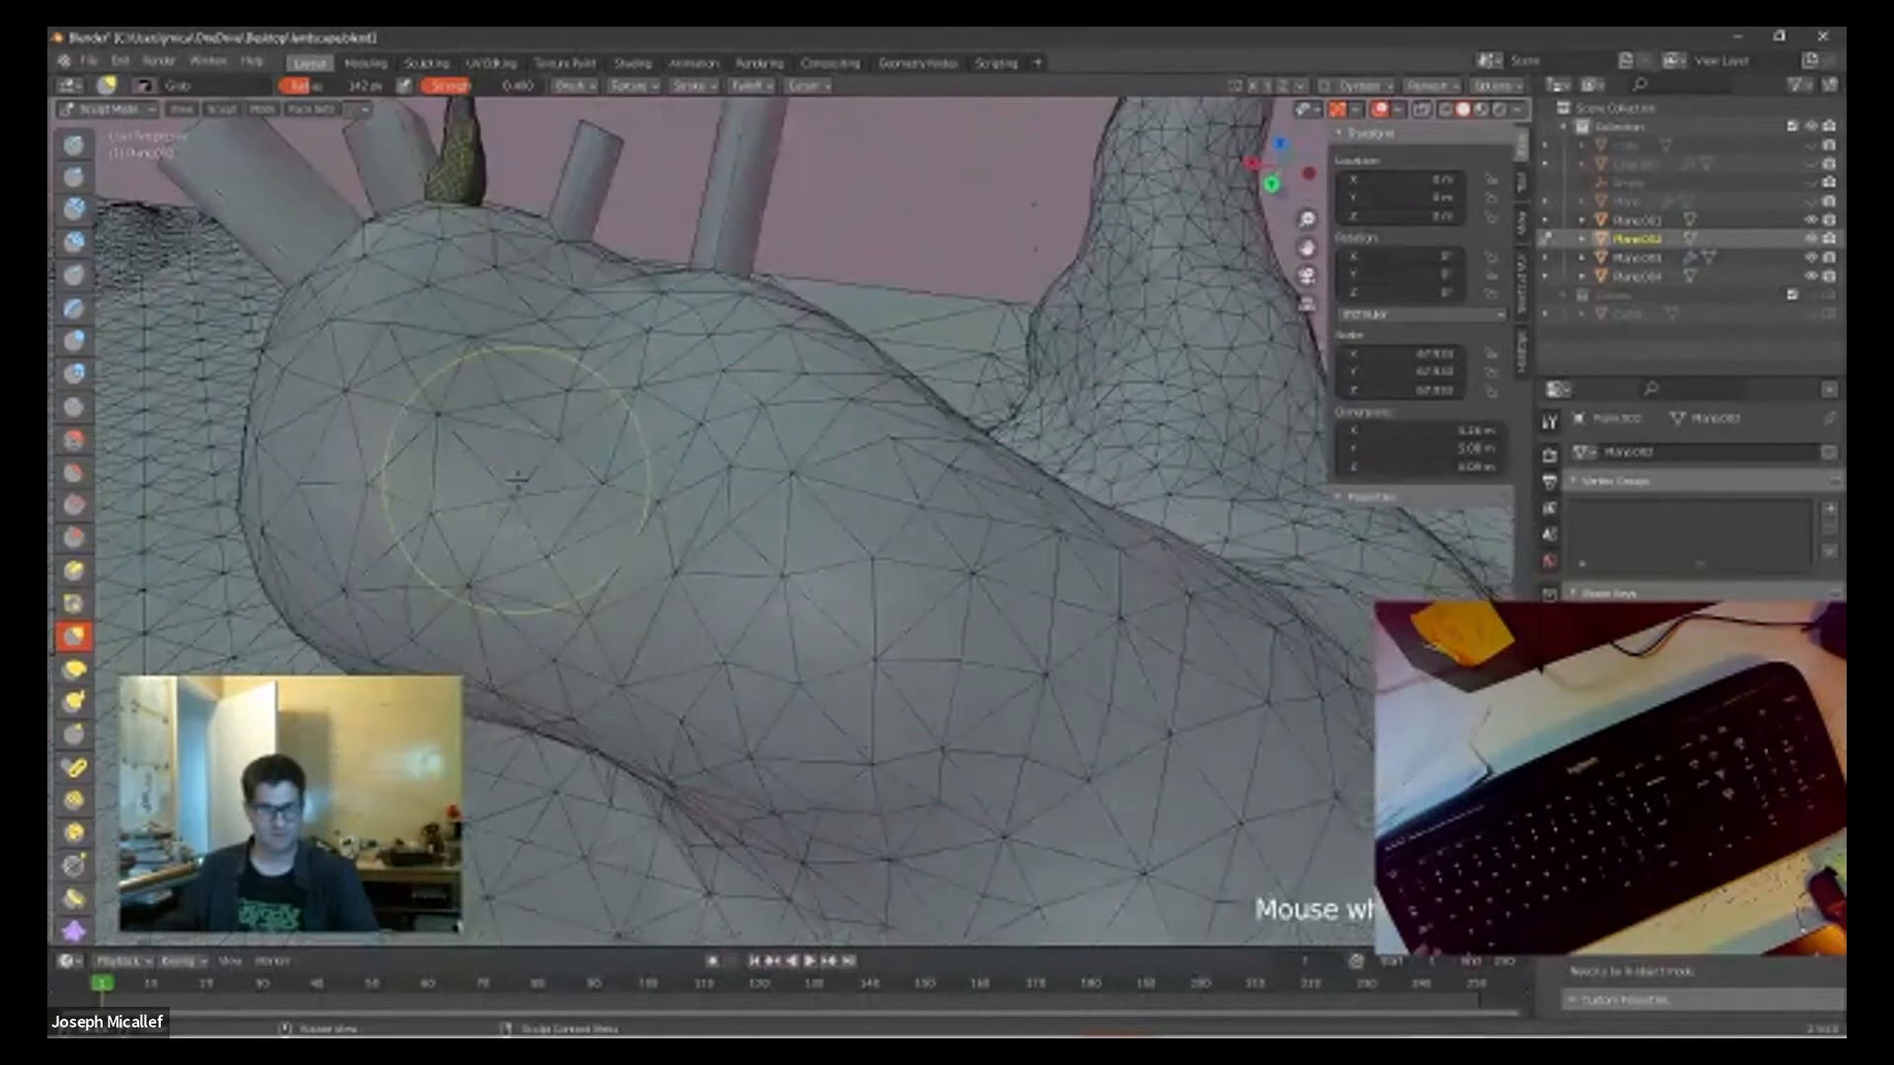
click(1482, 108)
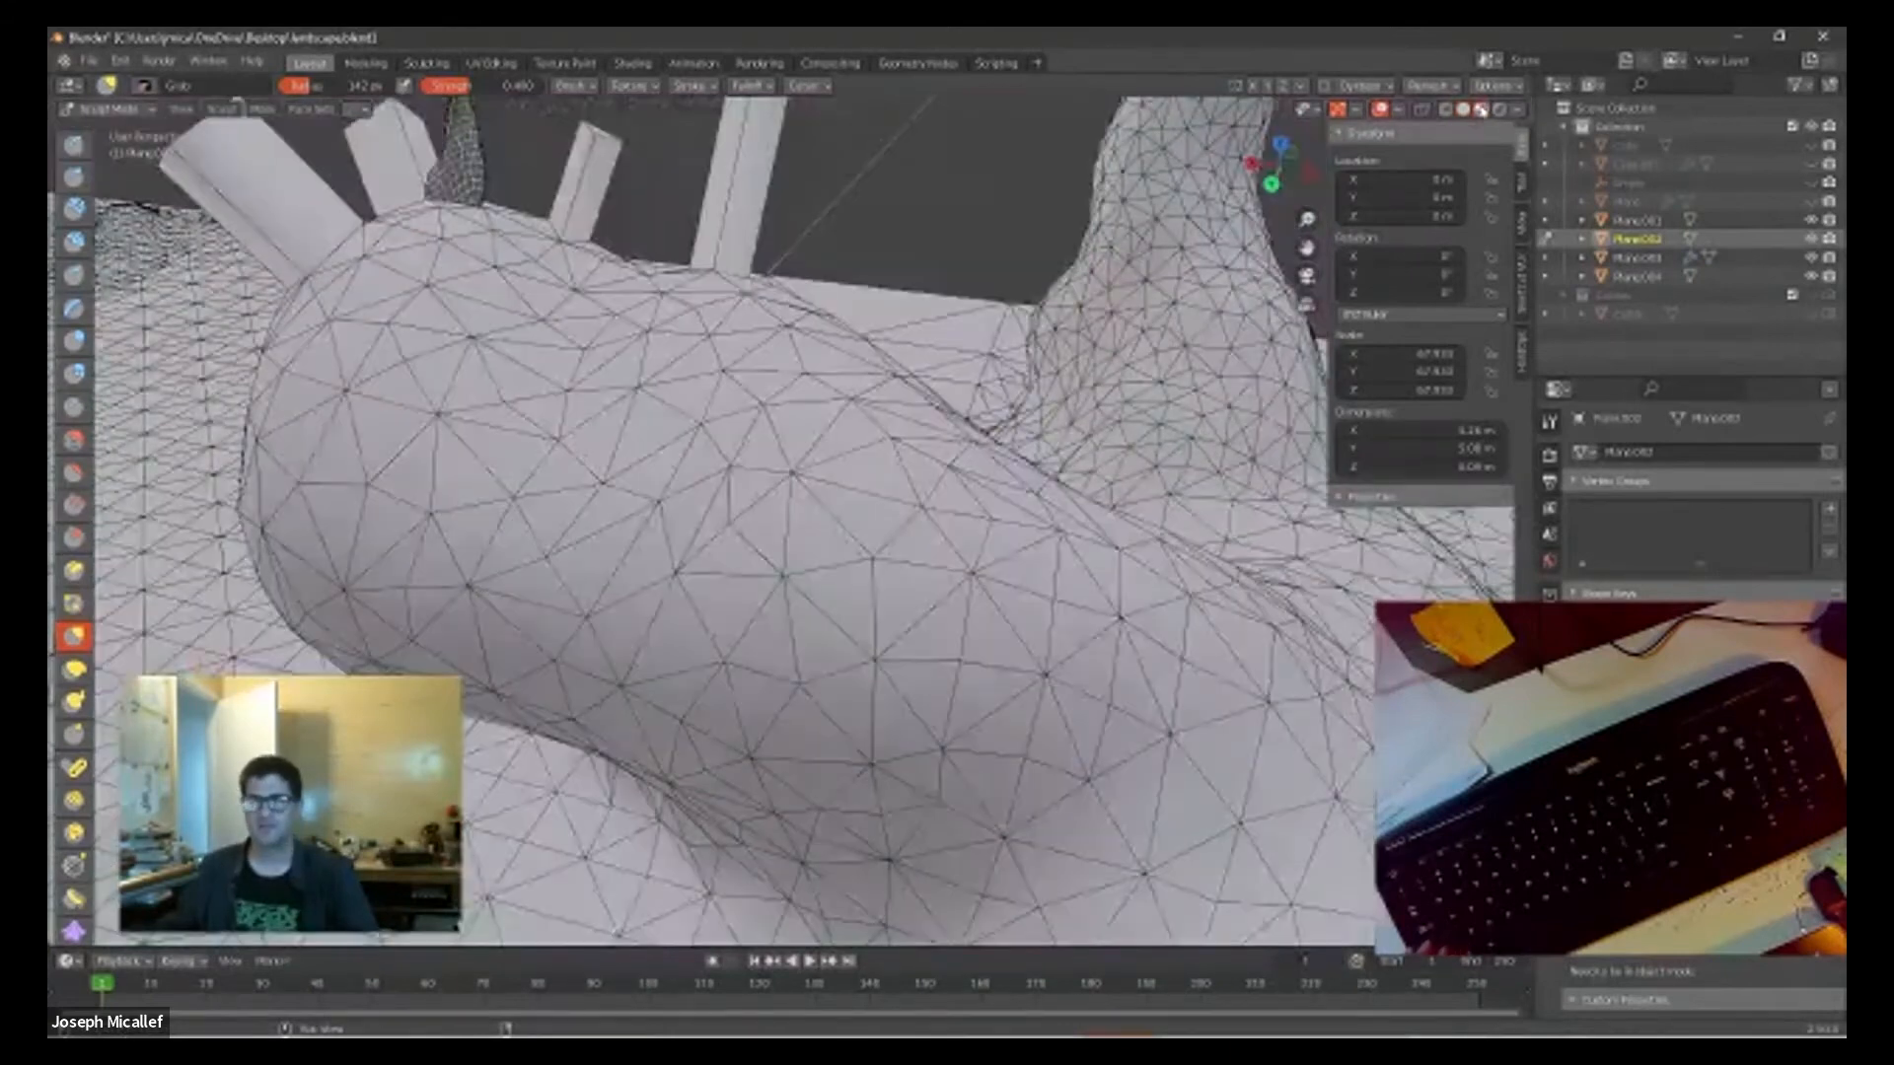
click(1447, 111)
scroll(1064, 410, down, 4)
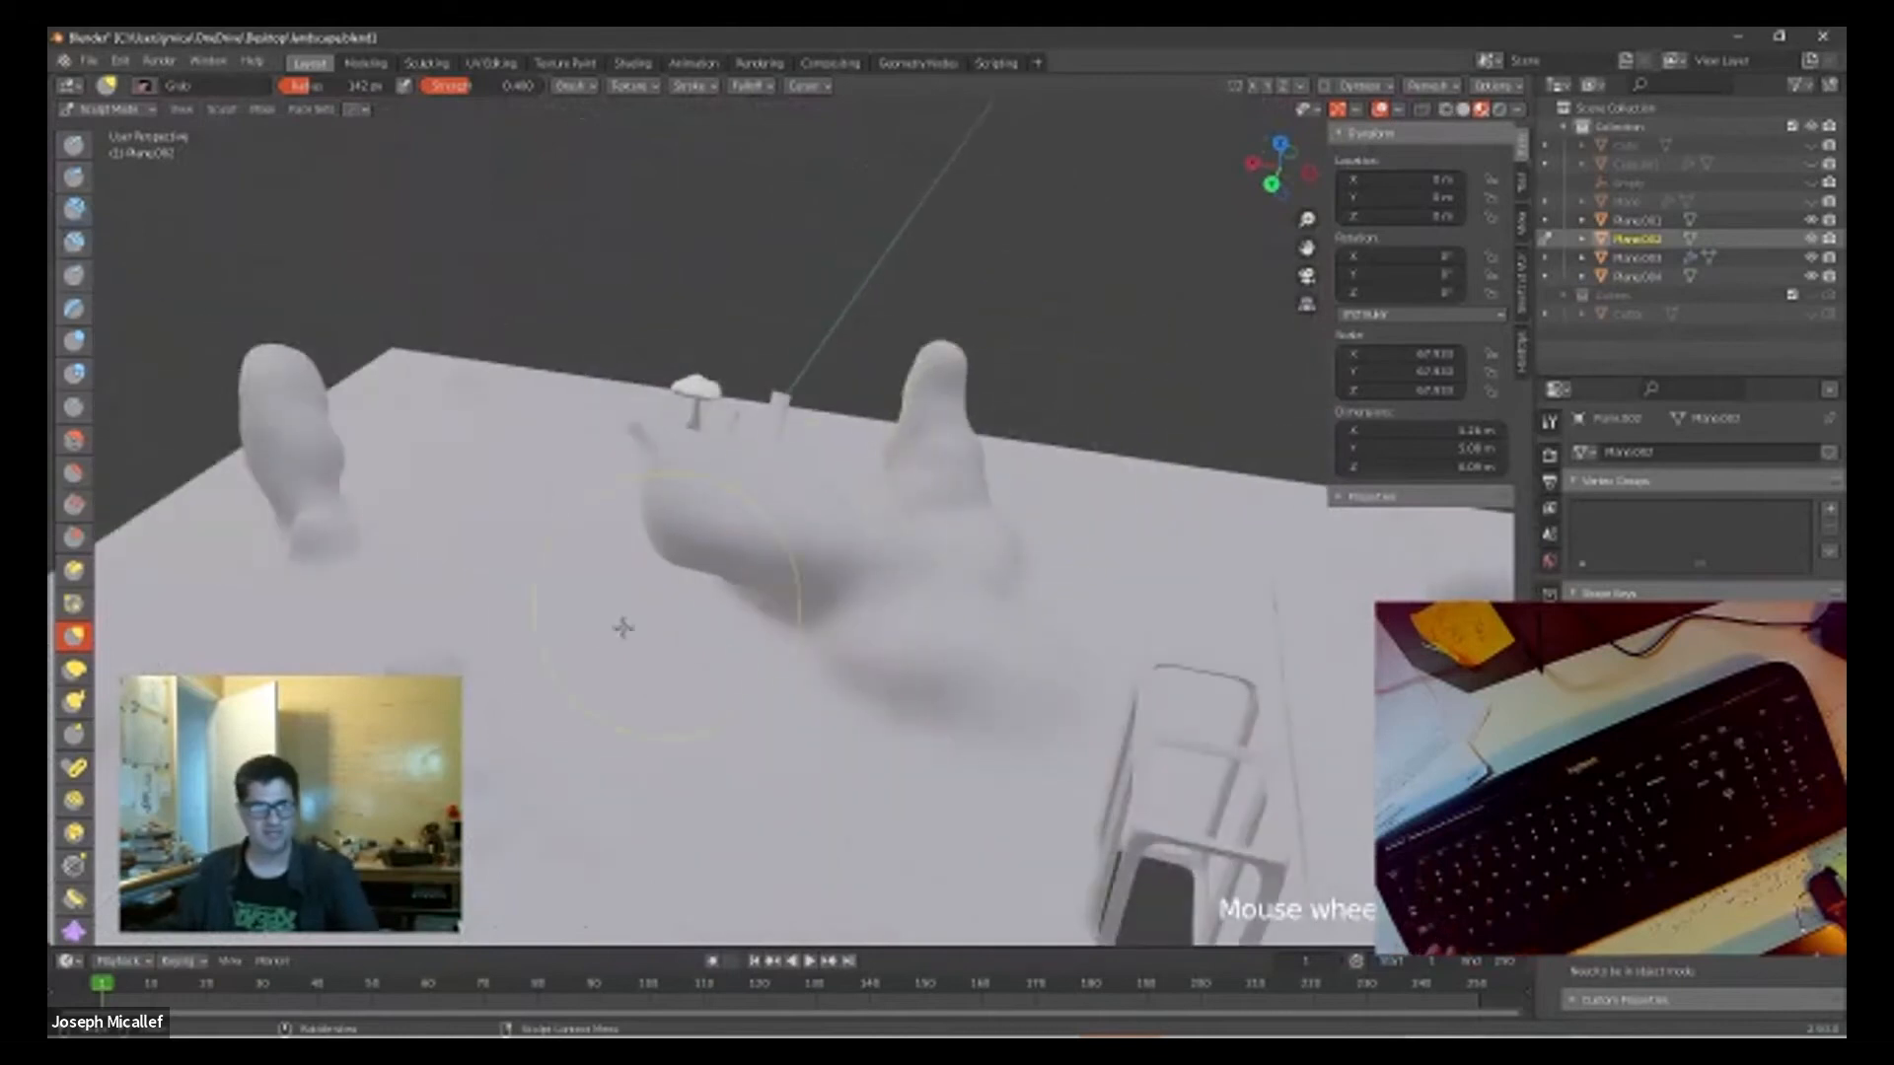
Step: Examine the preview-shaded landscape from several sides, including the mushroom, columns and frame
middle_drag(825, 647, 668, 444)
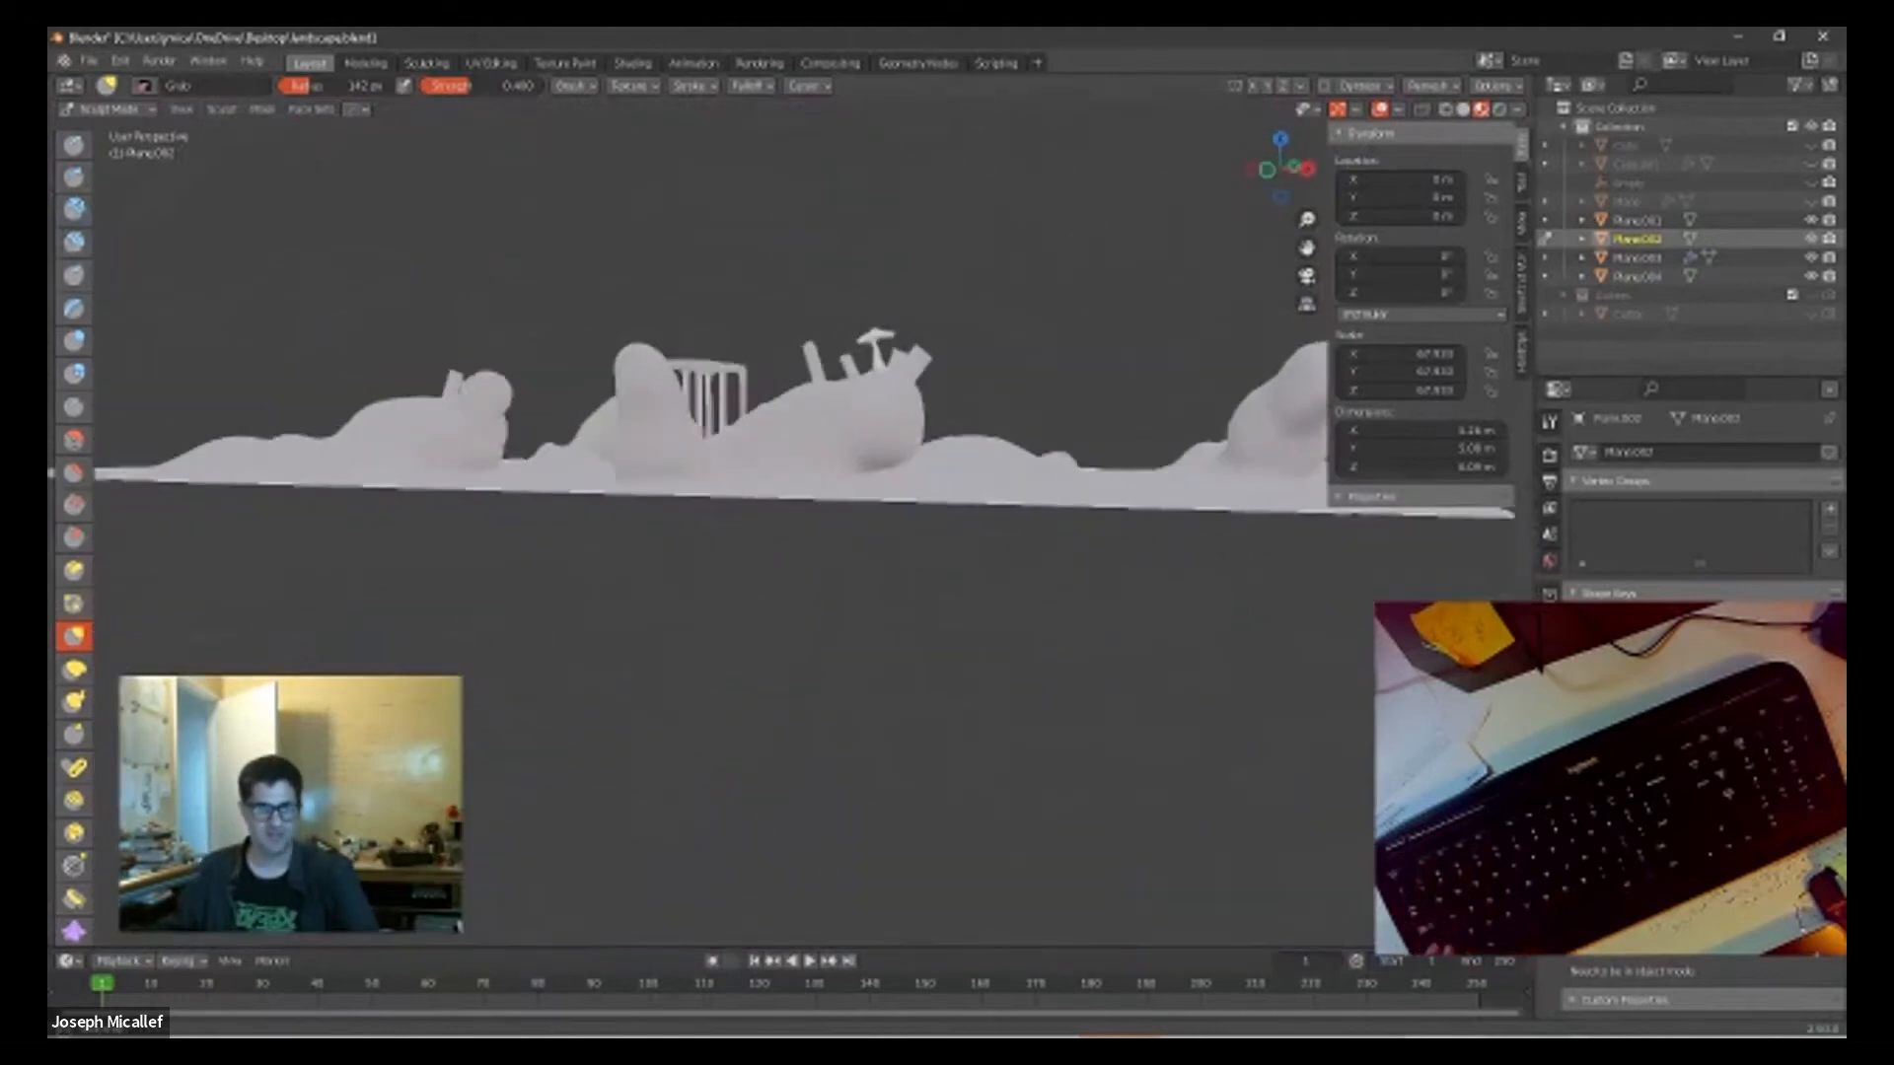
scroll(668, 444, up, 5)
middle_drag(917, 388, 813, 589)
mouse_move(1068, 591)
middle_down()
mouse_move(981, 605)
mouse_move(841, 575)
mouse_move(918, 460)
mouse_move(710, 621)
middle_up()
scroll(757, 591, up, 5)
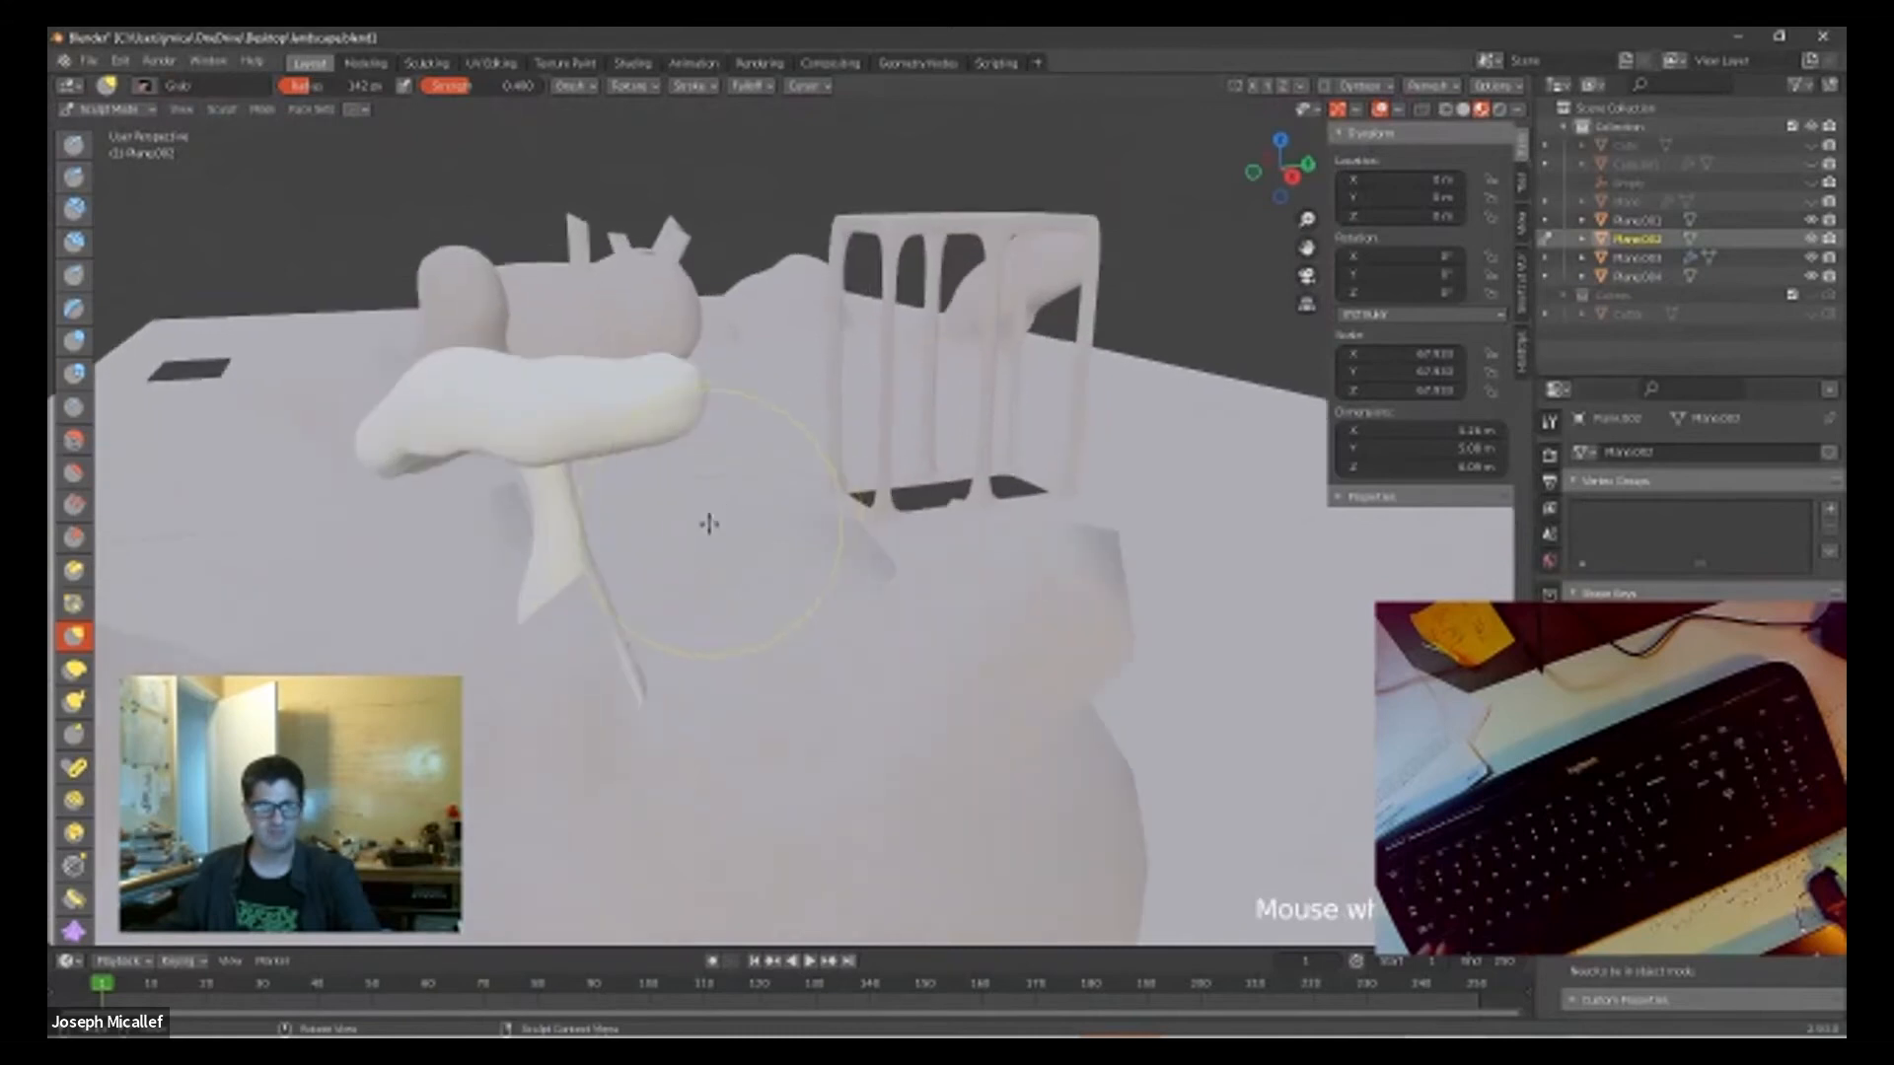
middle_drag(643, 537, 809, 484)
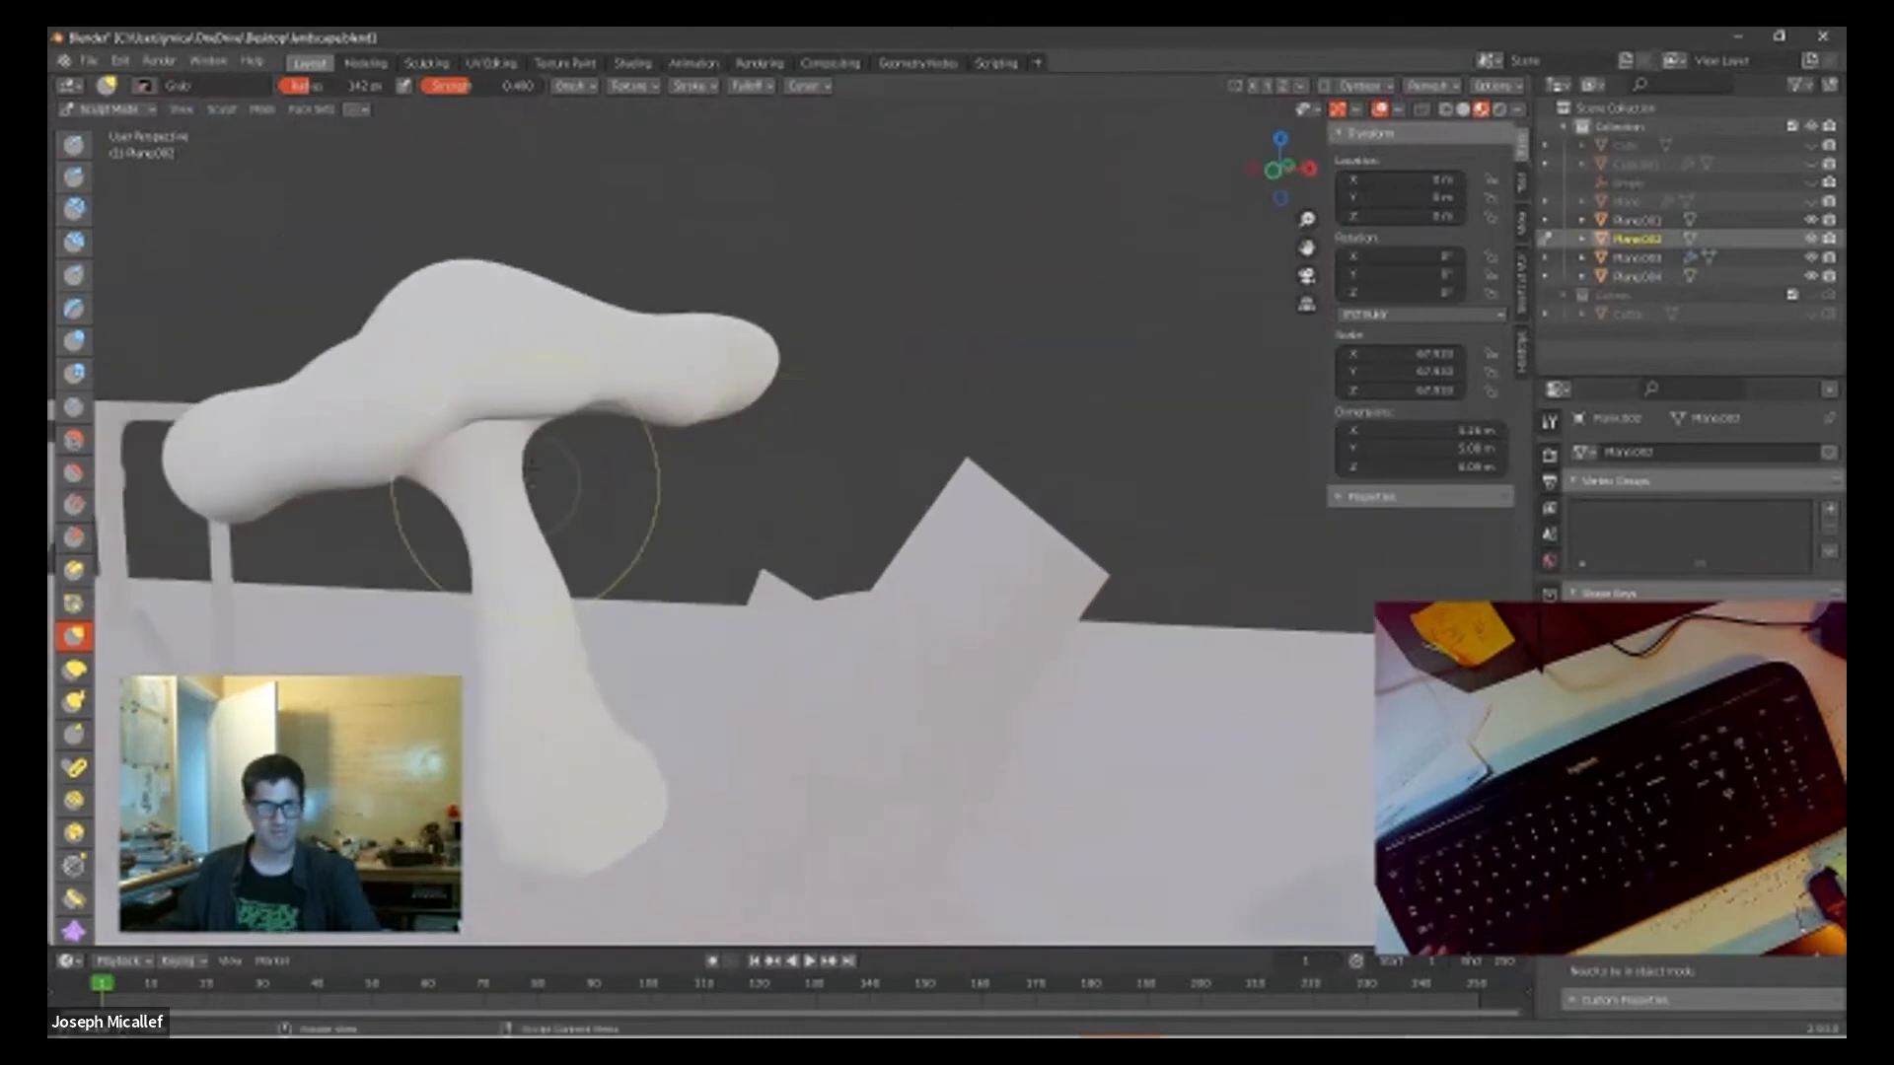
scroll(631, 745, down, 3)
mouse_move(668, 744)
middle_down()
mouse_move(680, 711)
mouse_move(757, 723)
mouse_move(767, 785)
mouse_move(667, 770)
mouse_move(592, 697)
mouse_move(677, 727)
middle_up()
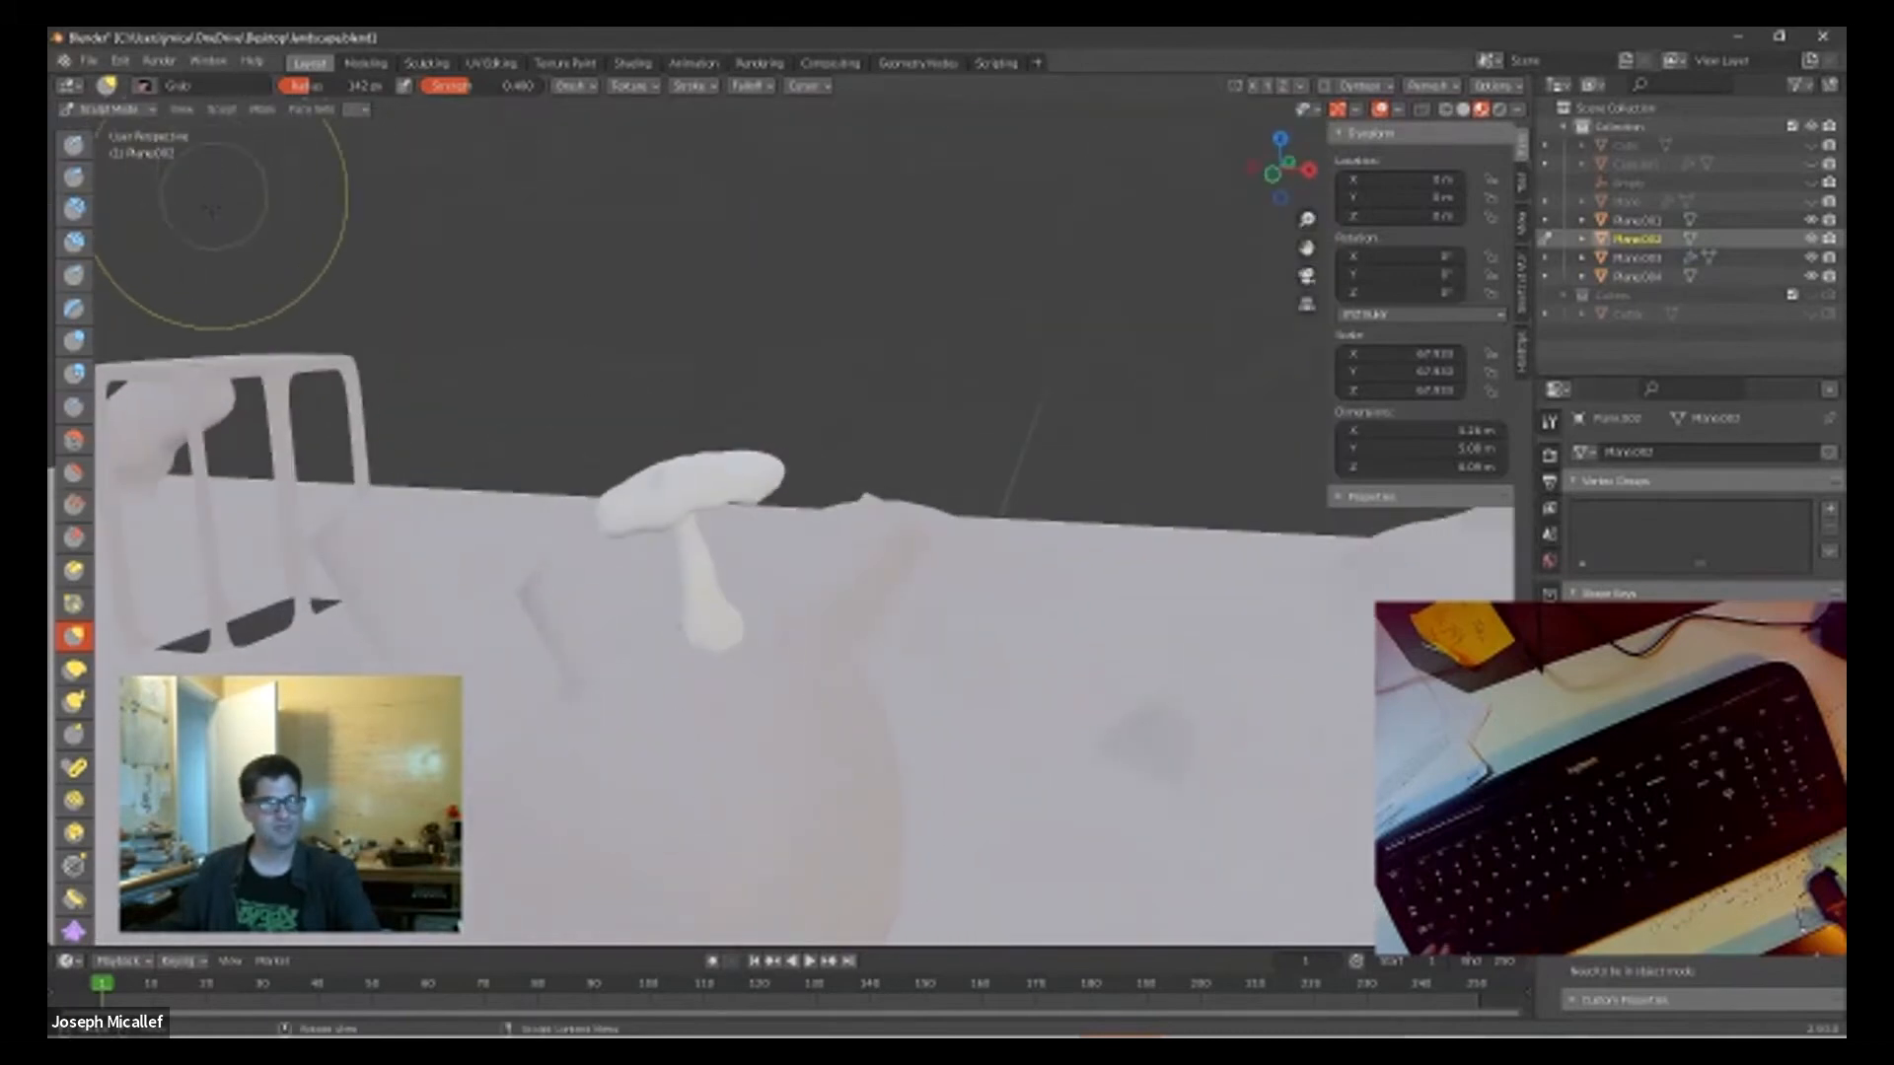
scroll(871, 567, down, 4)
mouse_move(871, 569)
middle_down()
mouse_move(897, 558)
mouse_move(814, 624)
middle_up()
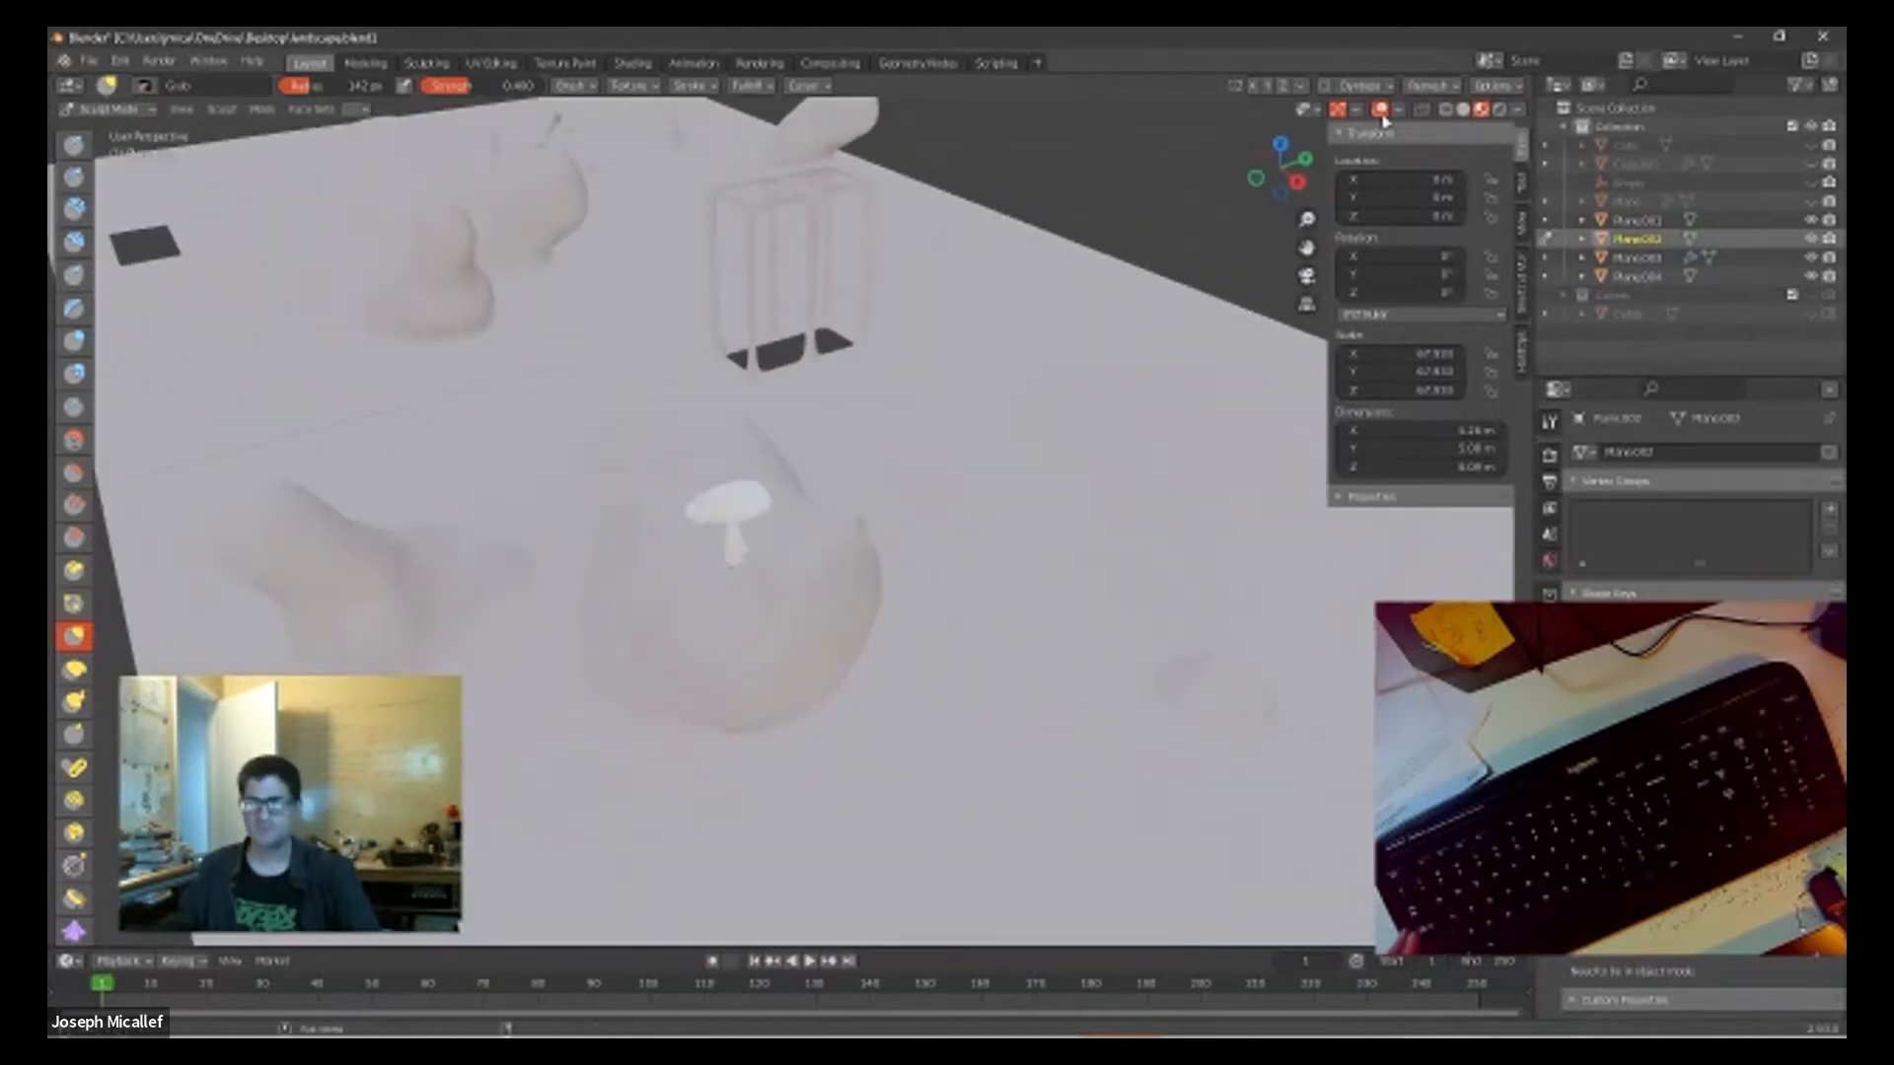
Step: Return to Object Mode, select the main landscape plane and switch the viewport to solid shading
key(Tab)
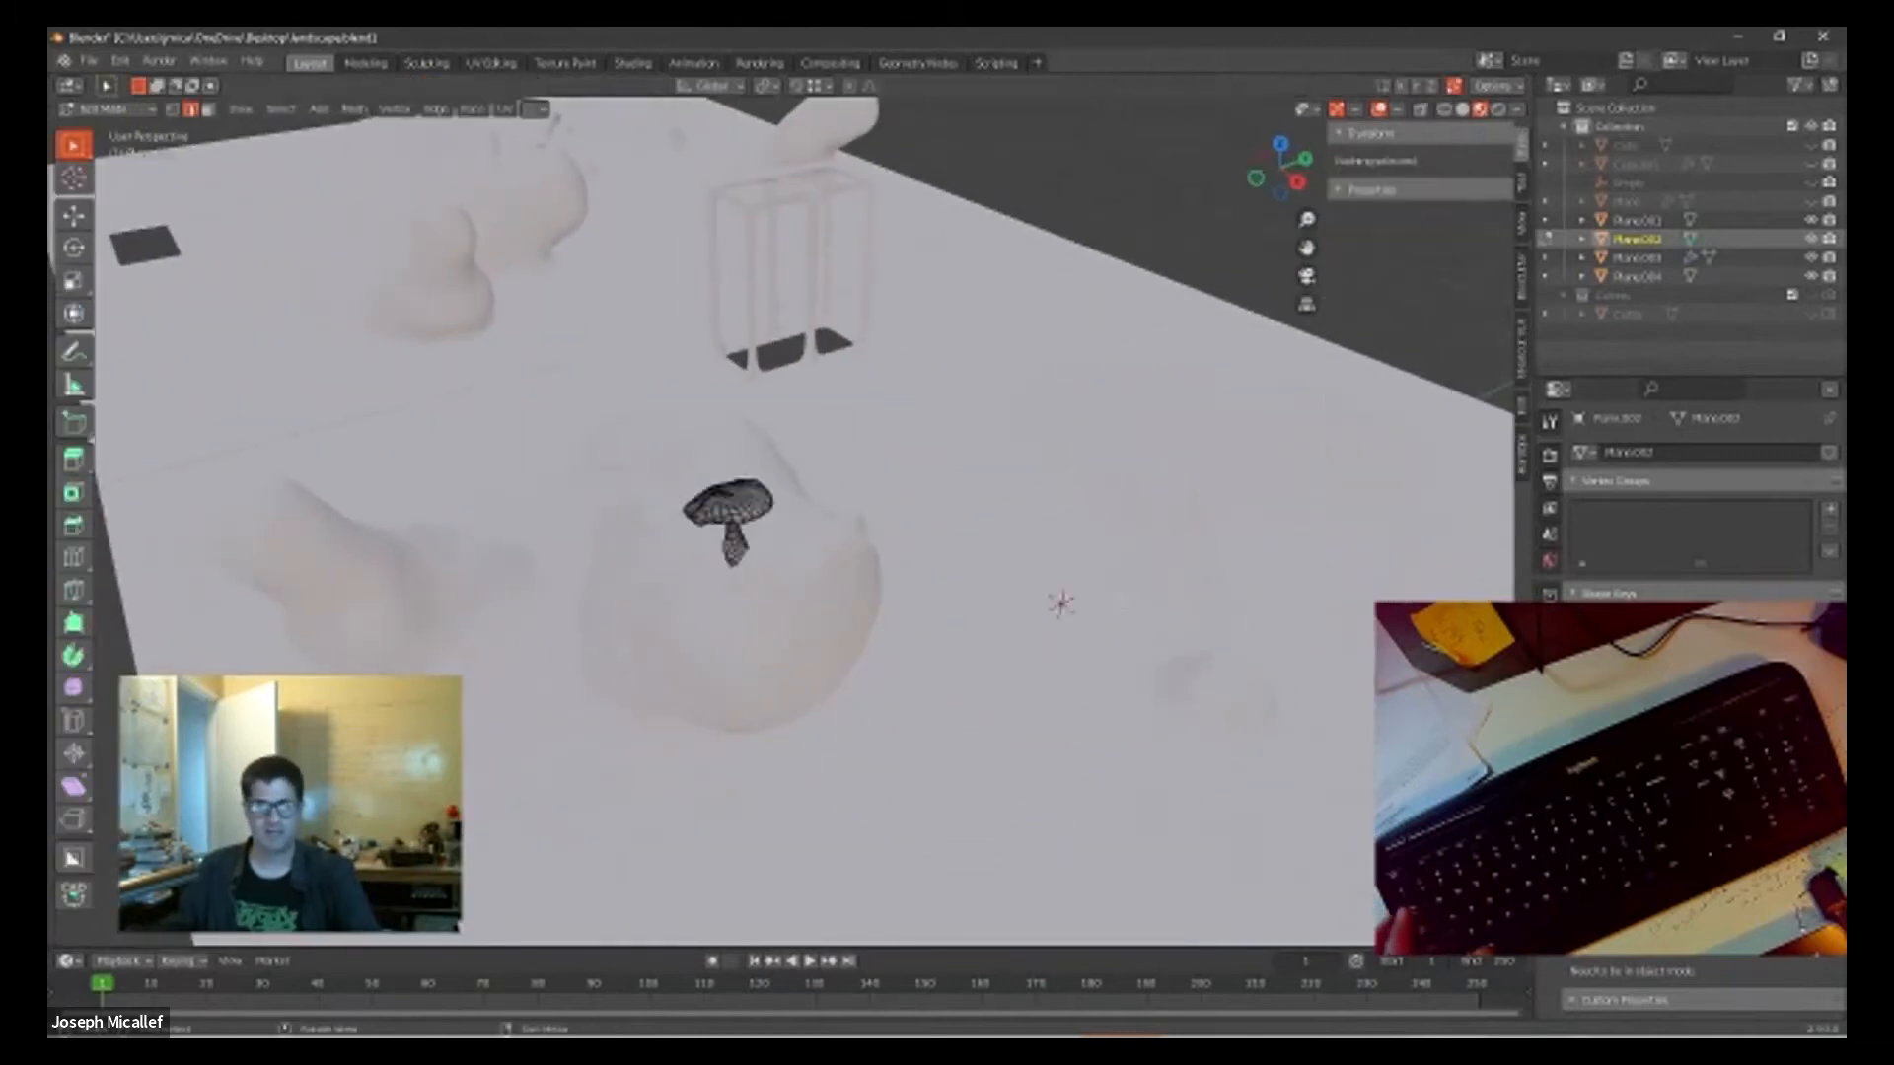
key(Tab)
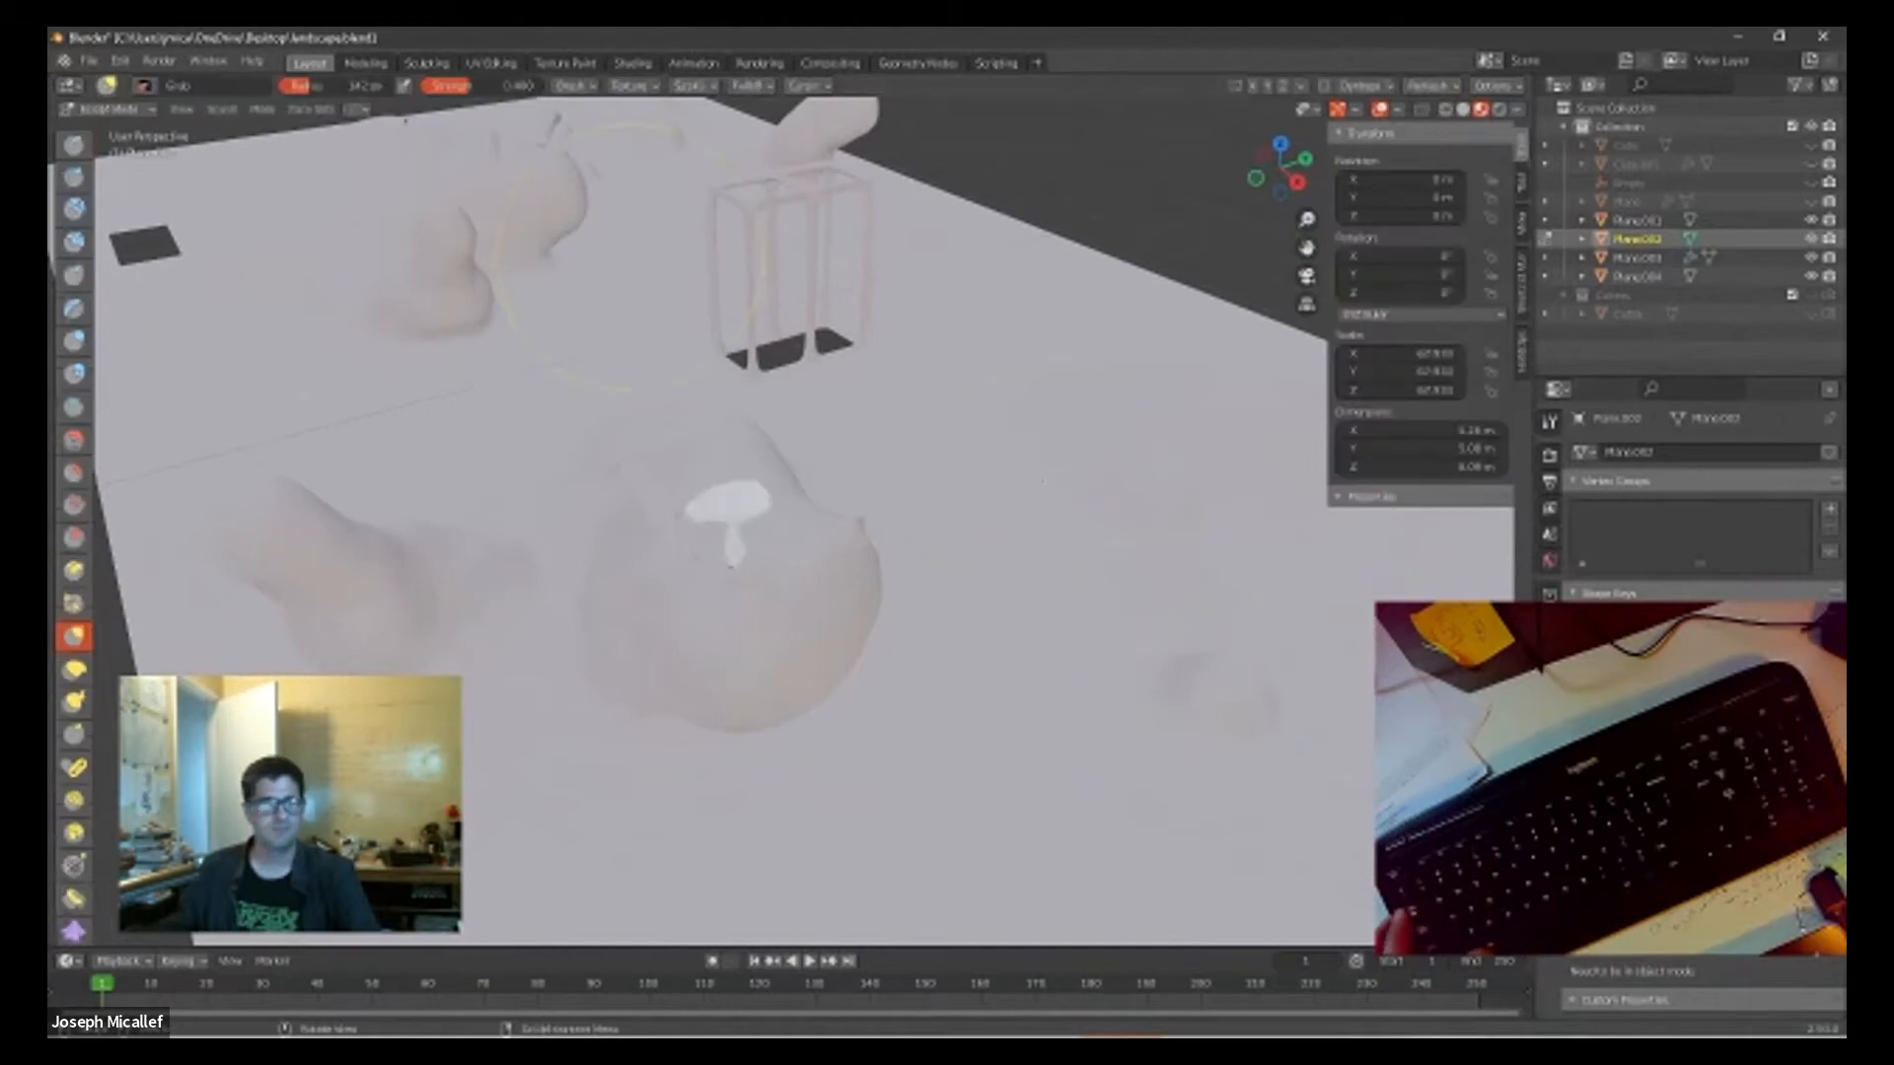
click(91, 110)
click(99, 131)
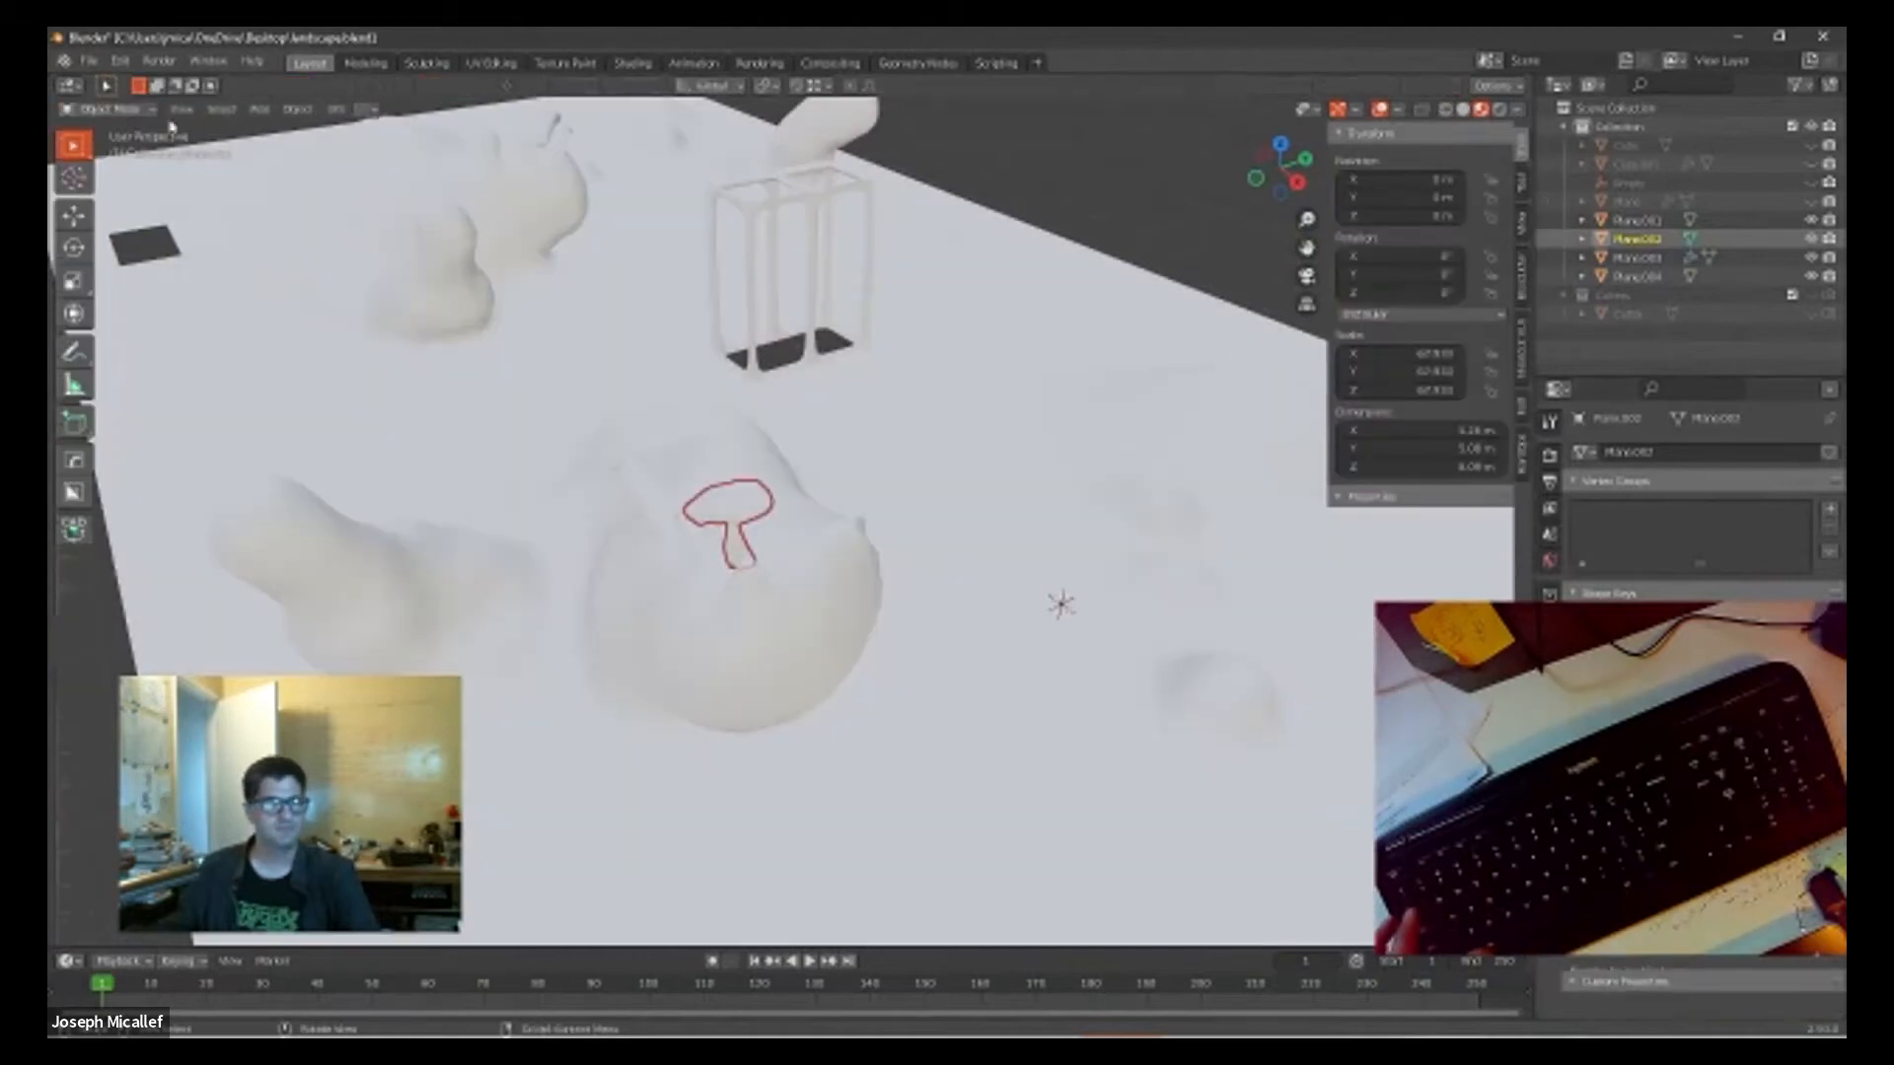
click(962, 572)
click(1464, 109)
Step: Examine the mushroom's base, the surrounding columns and the ground opening beneath the frame
middle_drag(969, 456, 769, 414)
scroll(1022, 707, up, 4)
scroll(1022, 707, up, 2)
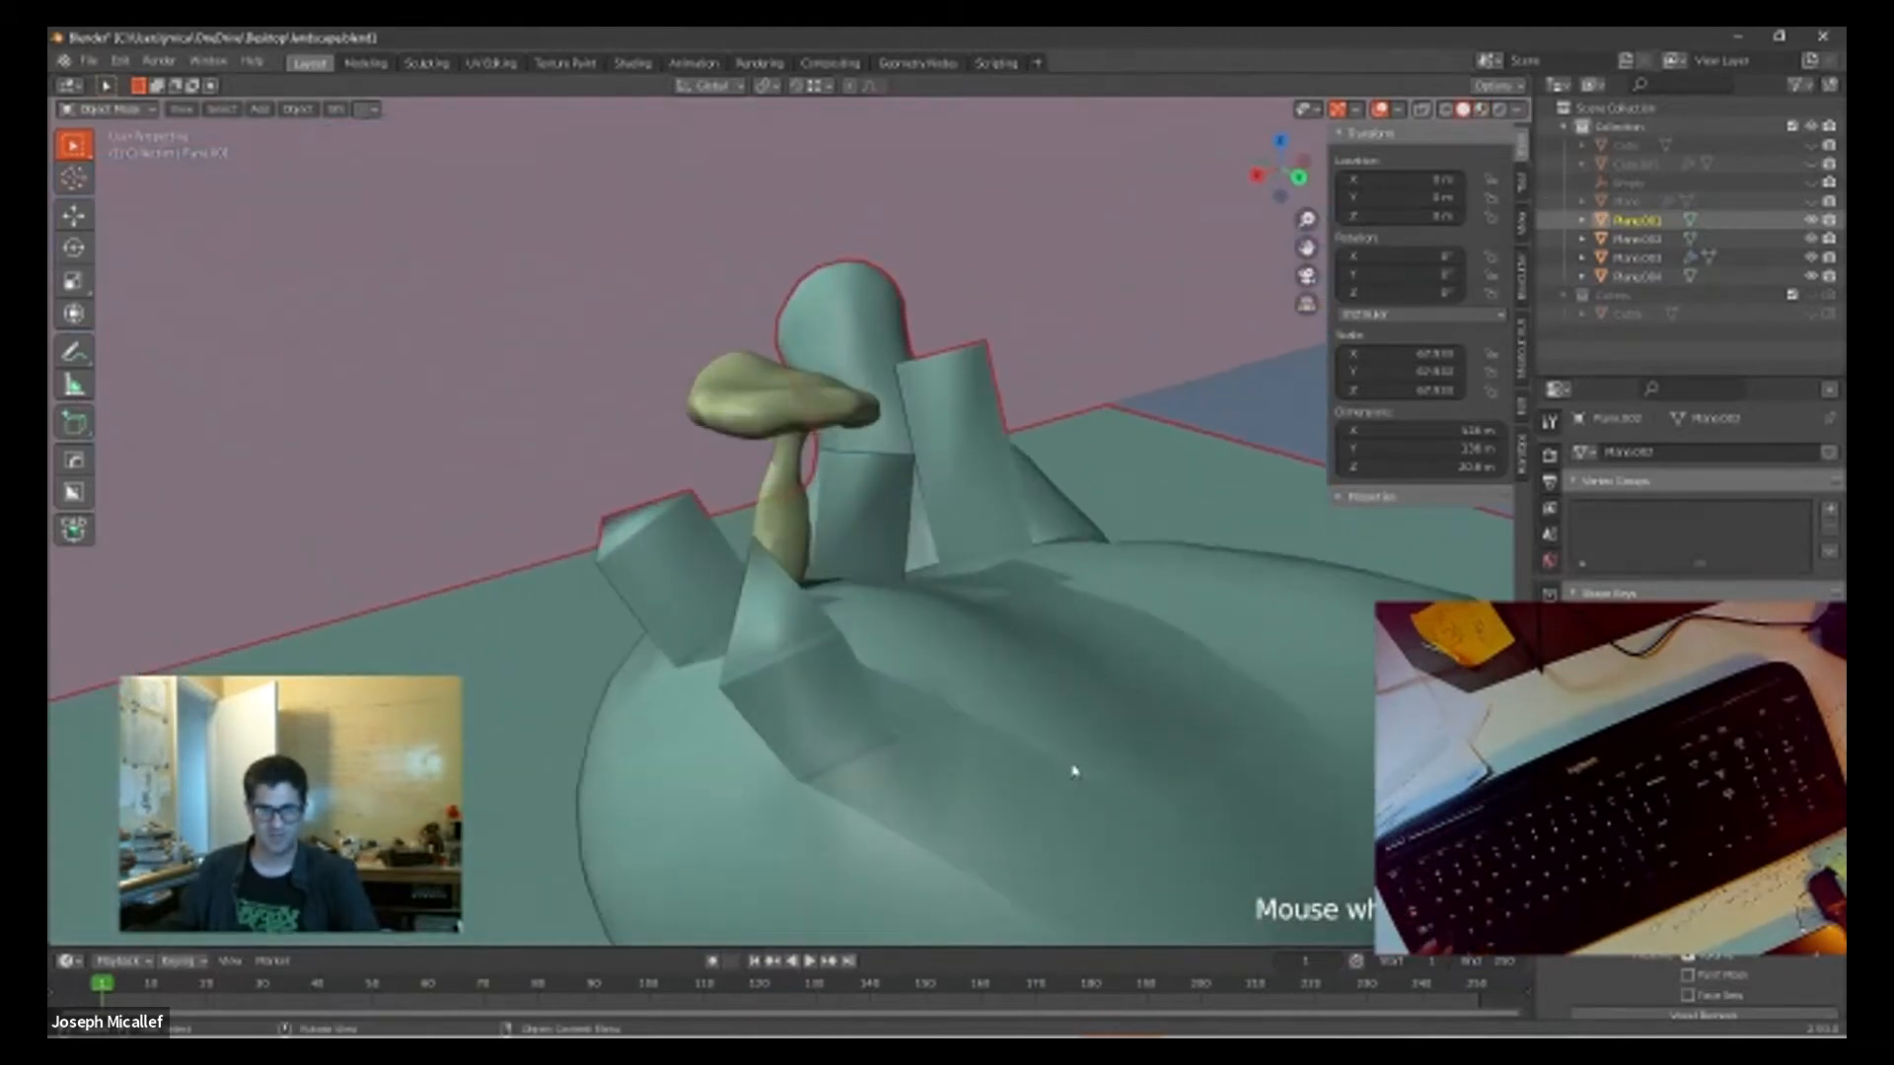
middle_drag(1074, 769, 1075, 736)
scroll(904, 626, up, 4)
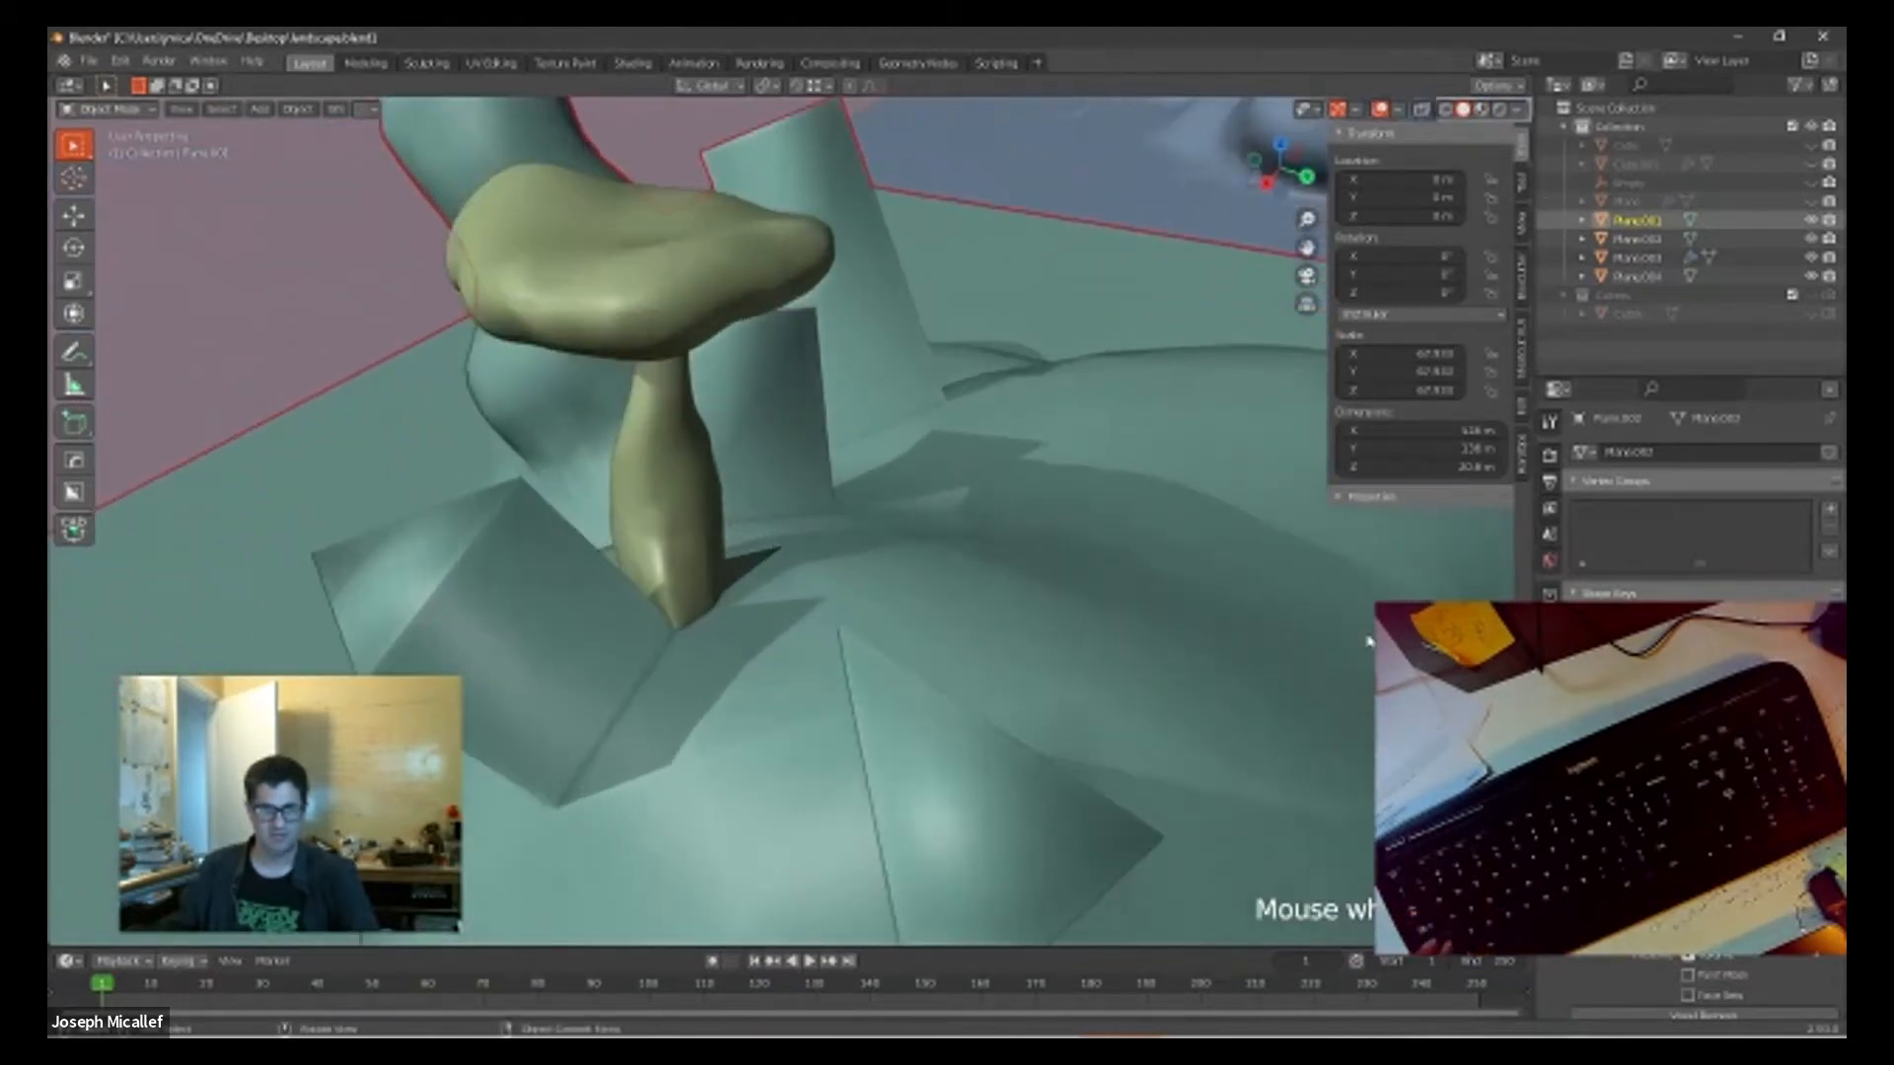
shift+middle_drag(1154, 681, 533, 671)
shift+middle_drag(1138, 588, 523, 592)
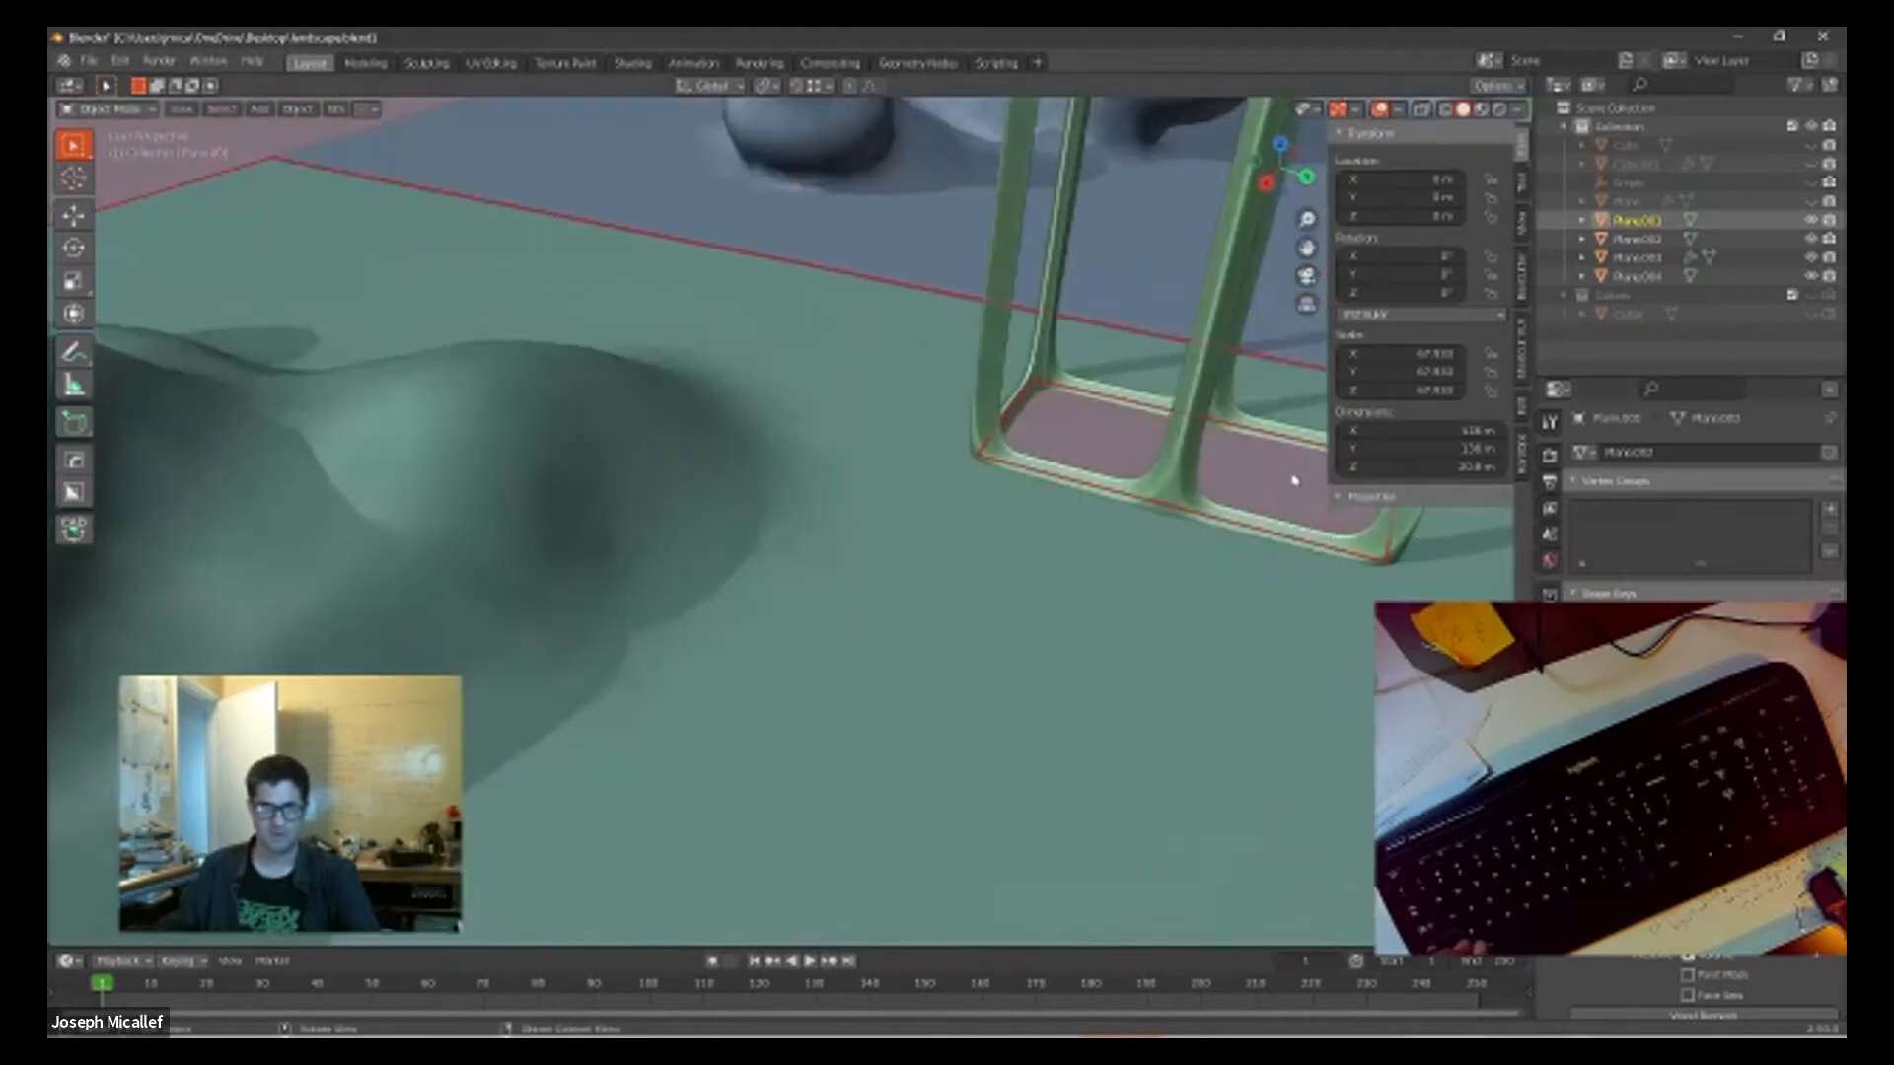
Step: Check the landscape's mesh around the frame's ground opening in Edit Mode, then return to Object Mode
key(Tab)
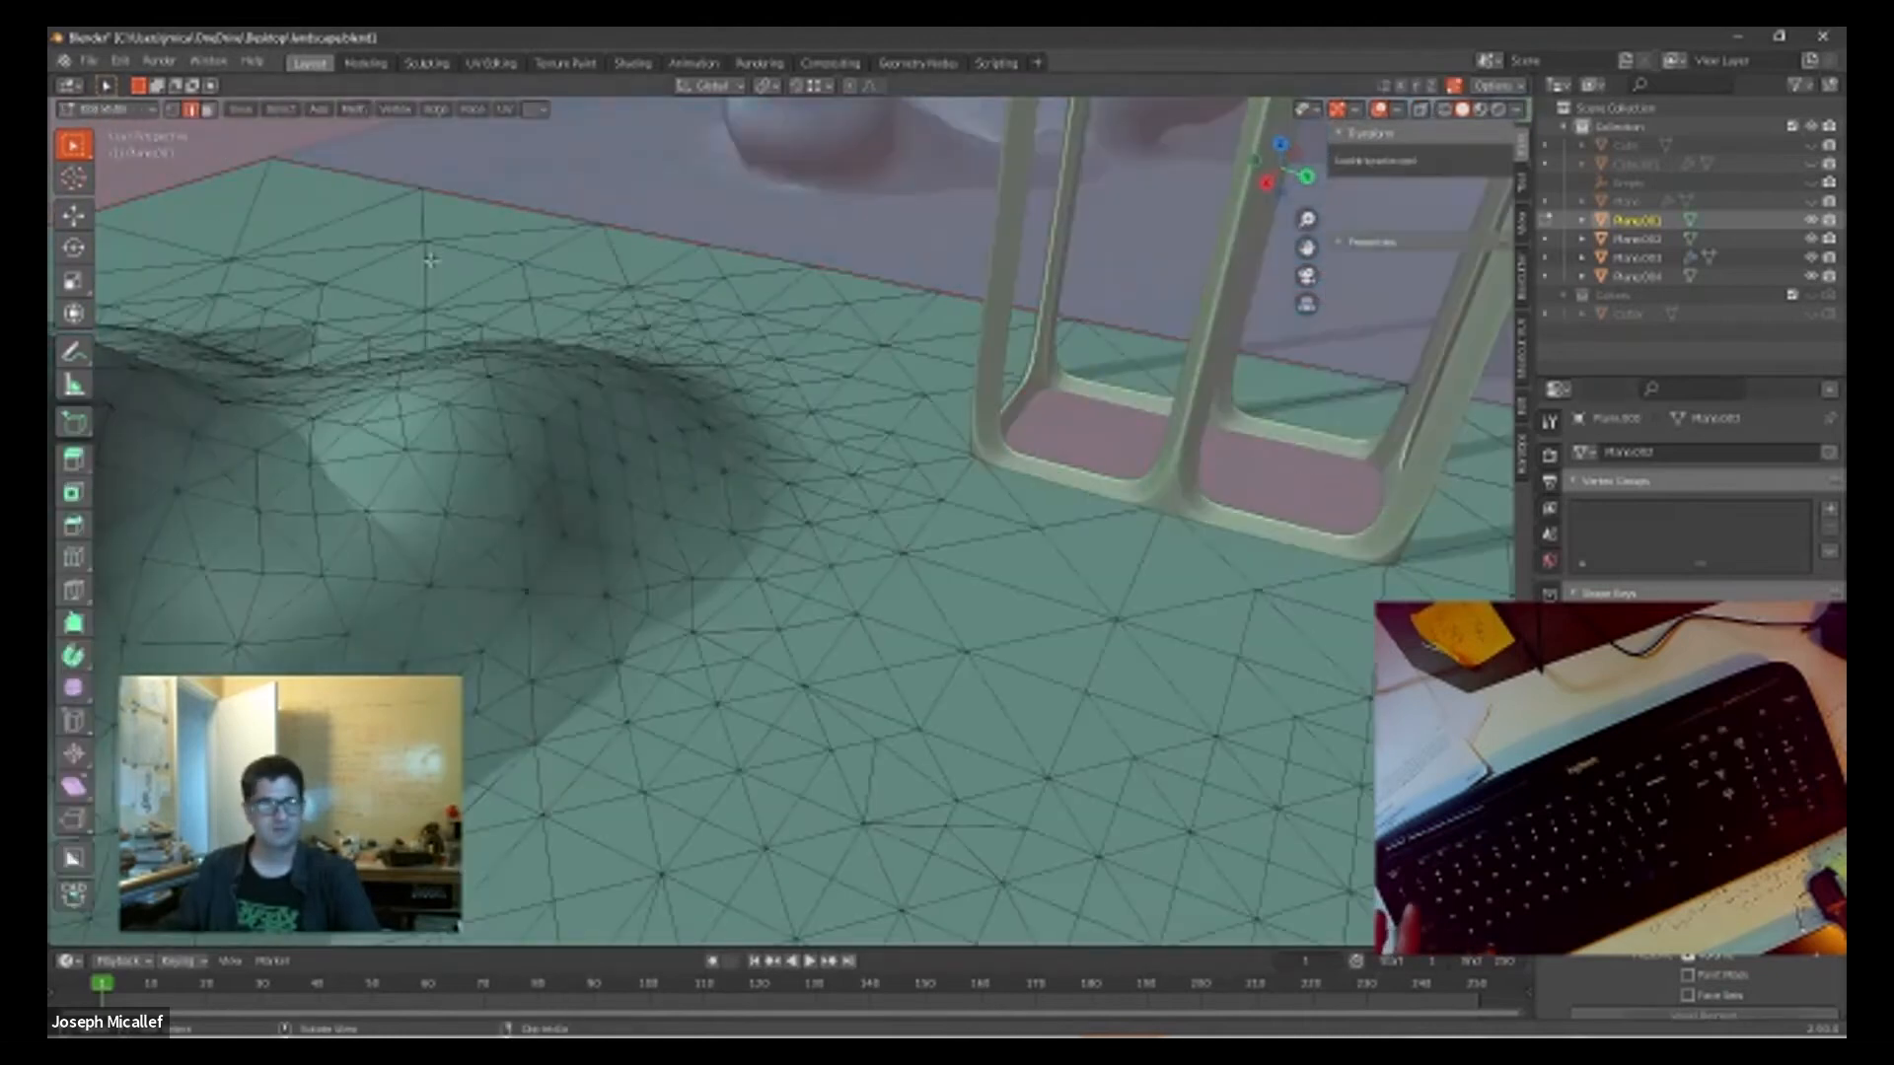
click(1103, 416)
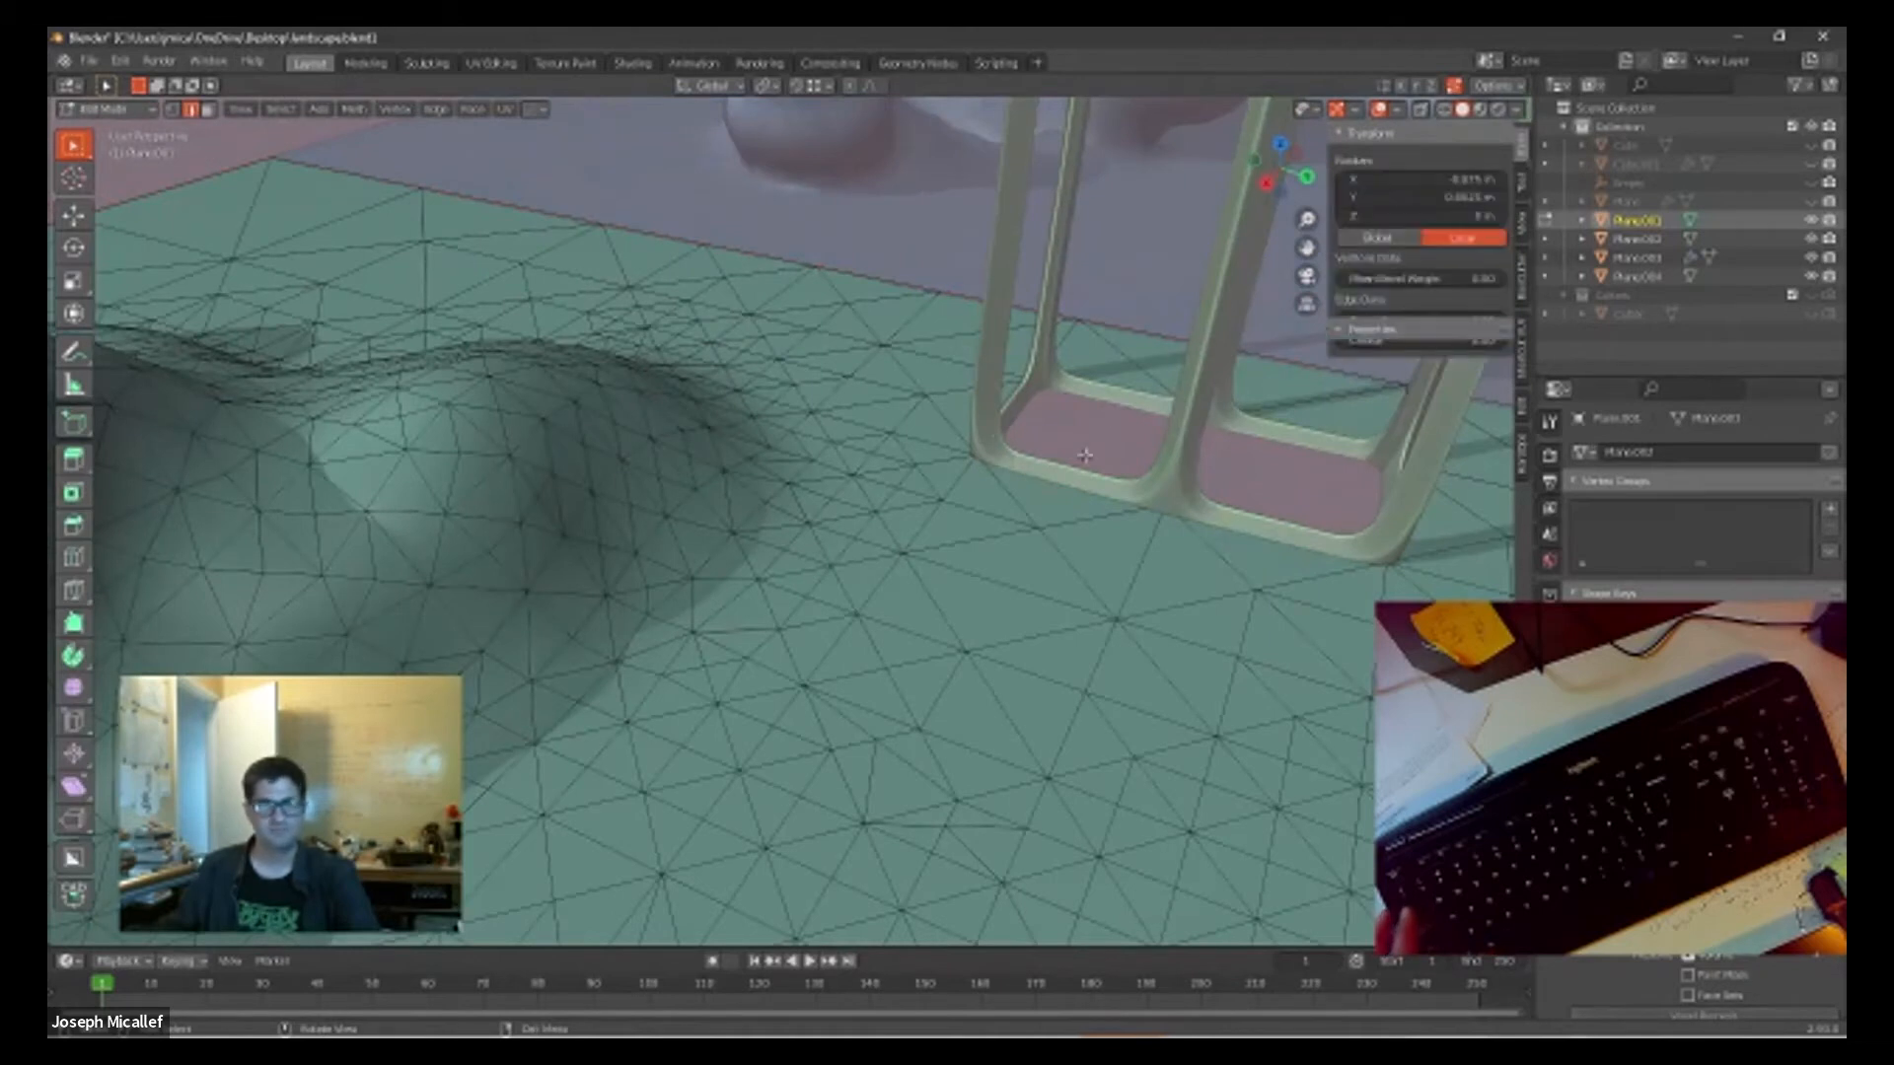
click(104, 108)
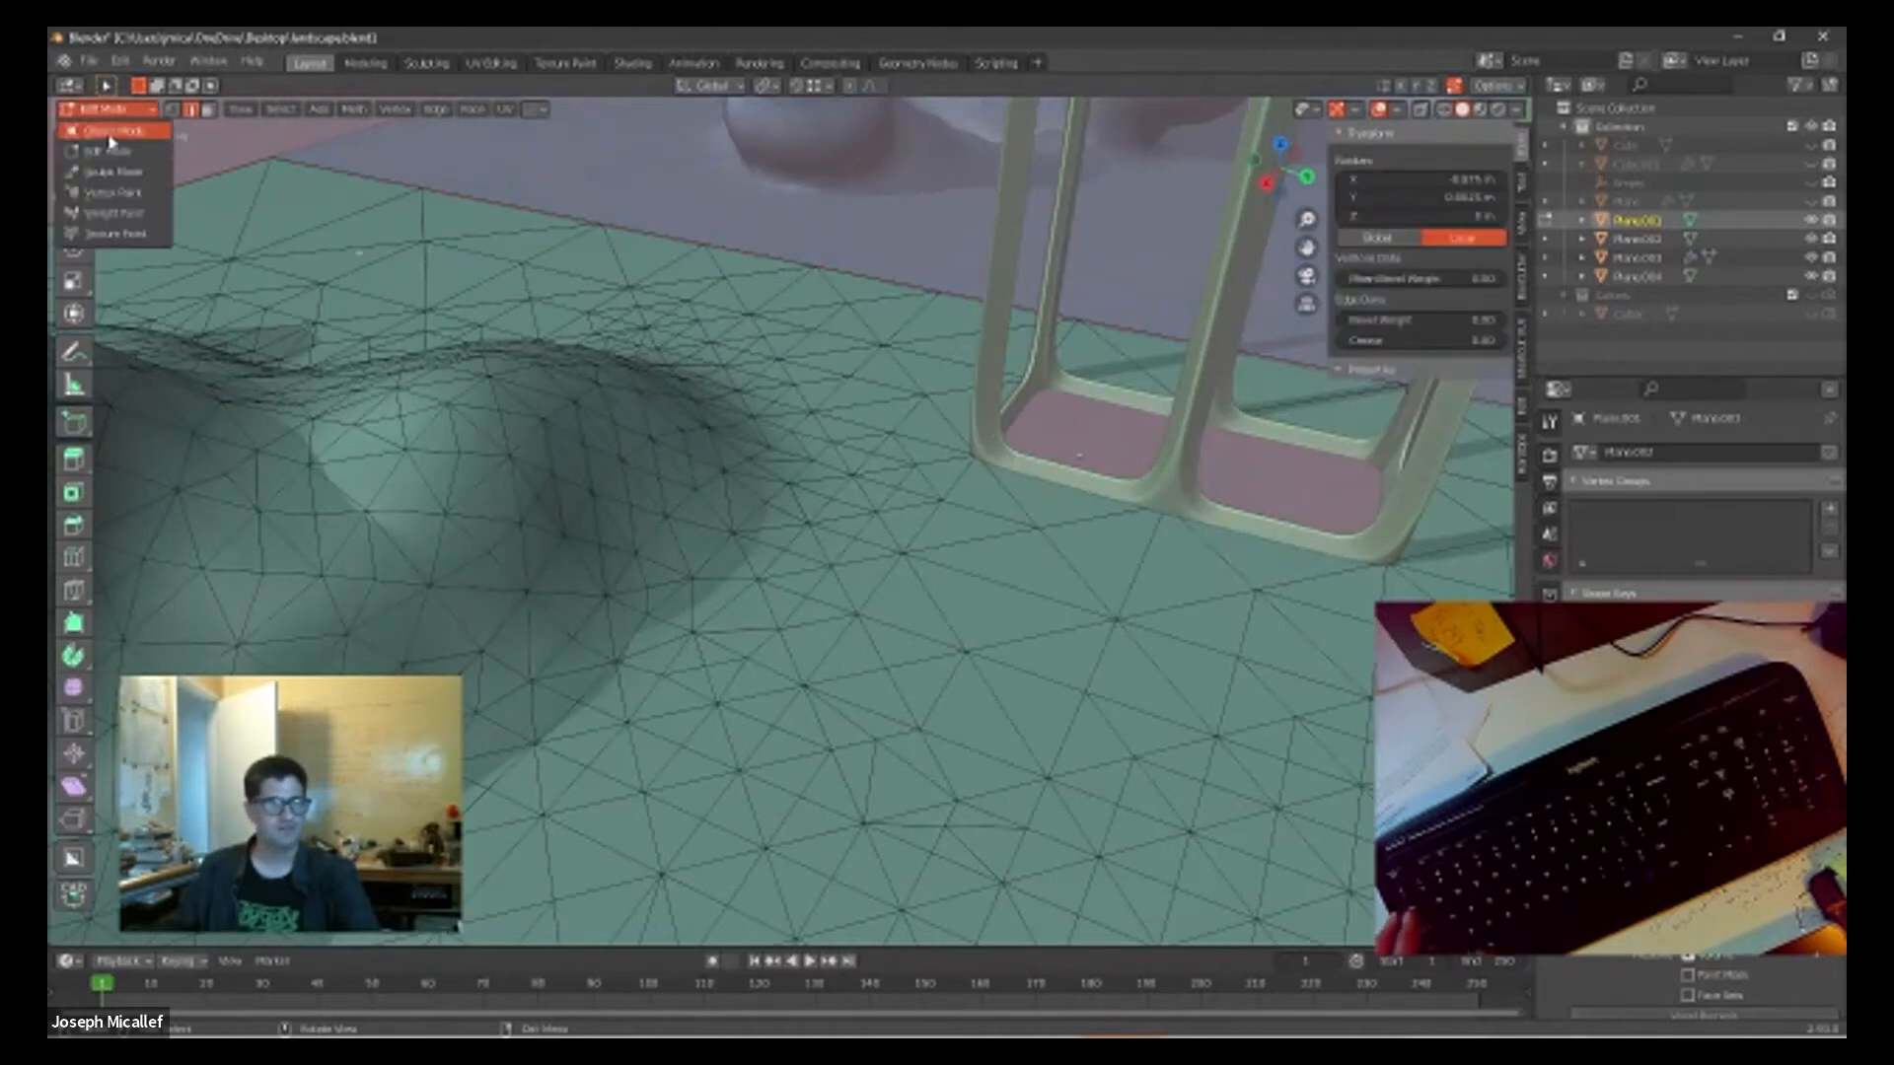
click(109, 128)
Step: Isolate the landscape plane in Local View and enter Edit Mode on it
scroll(1086, 592, down, 1)
scroll(1103, 602, down, 6)
middle_drag(955, 612, 799, 564)
scroll(799, 564, up, 8)
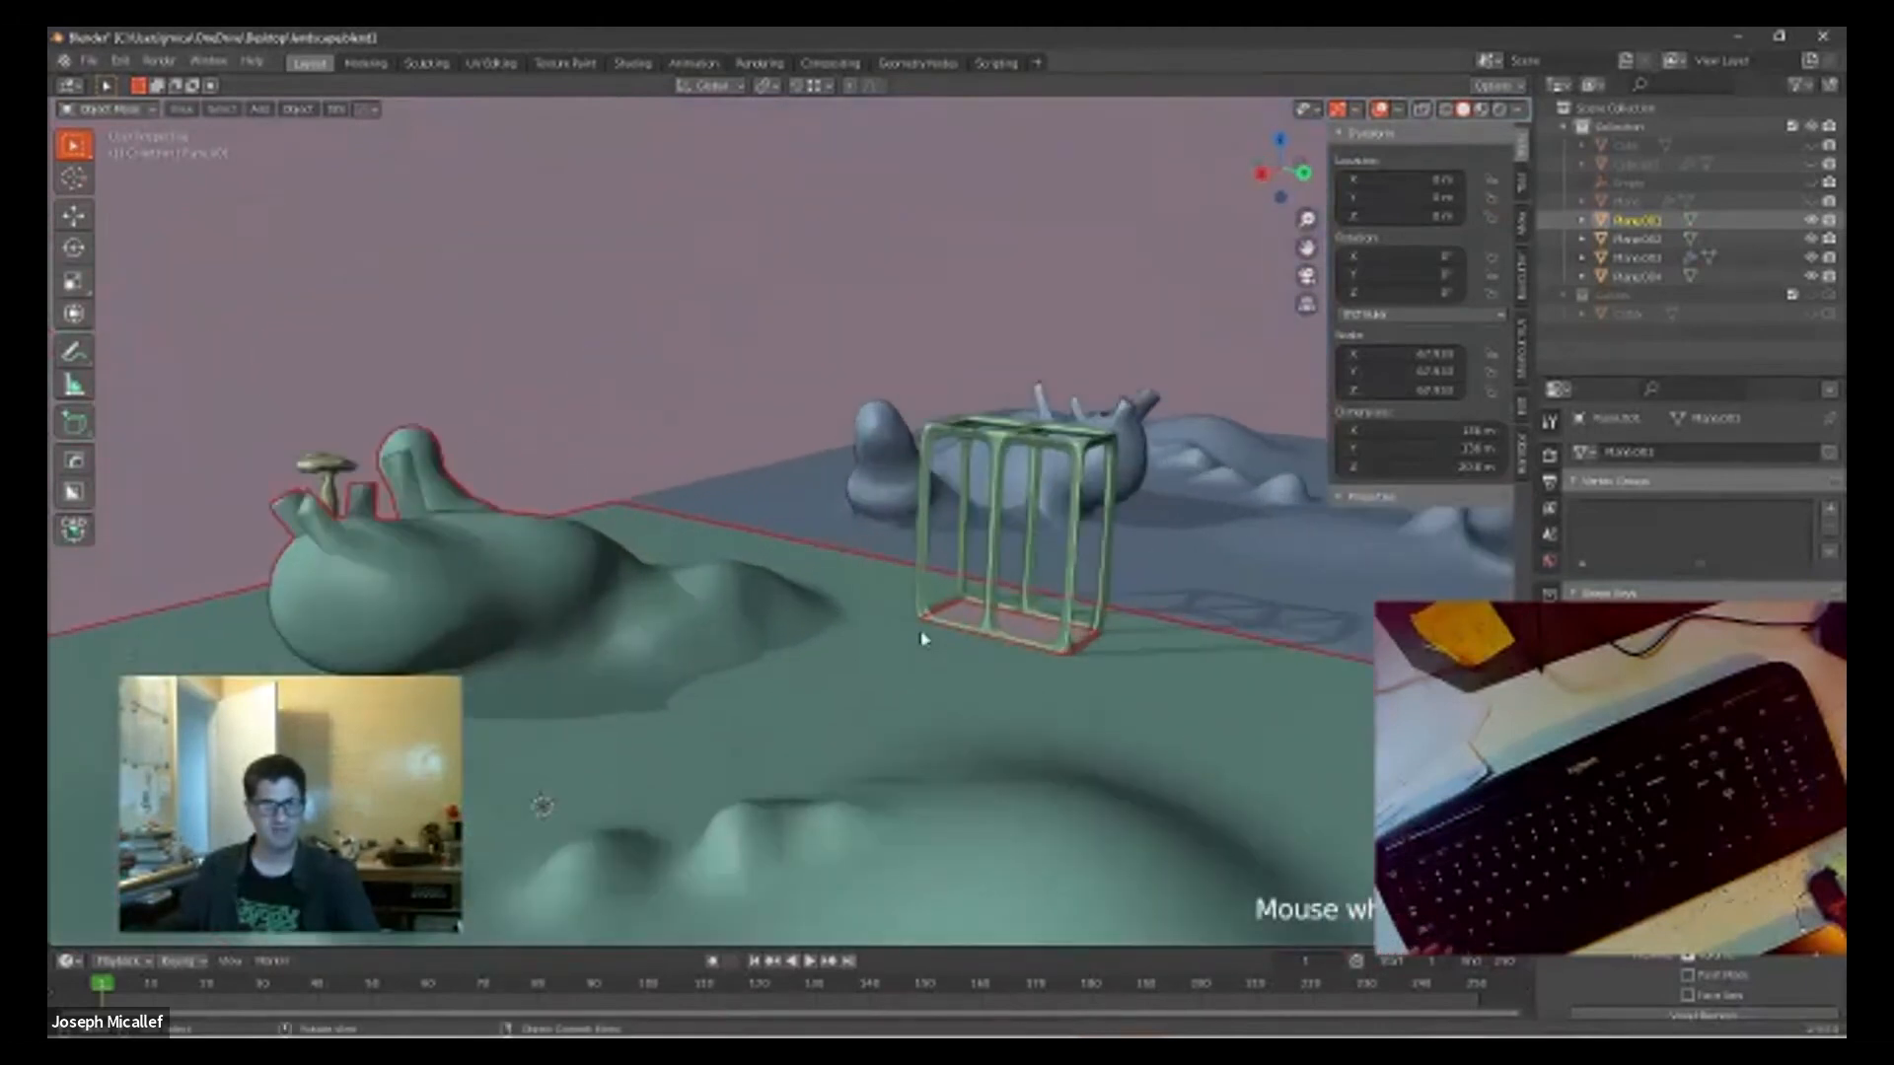
scroll(891, 669, down, 4)
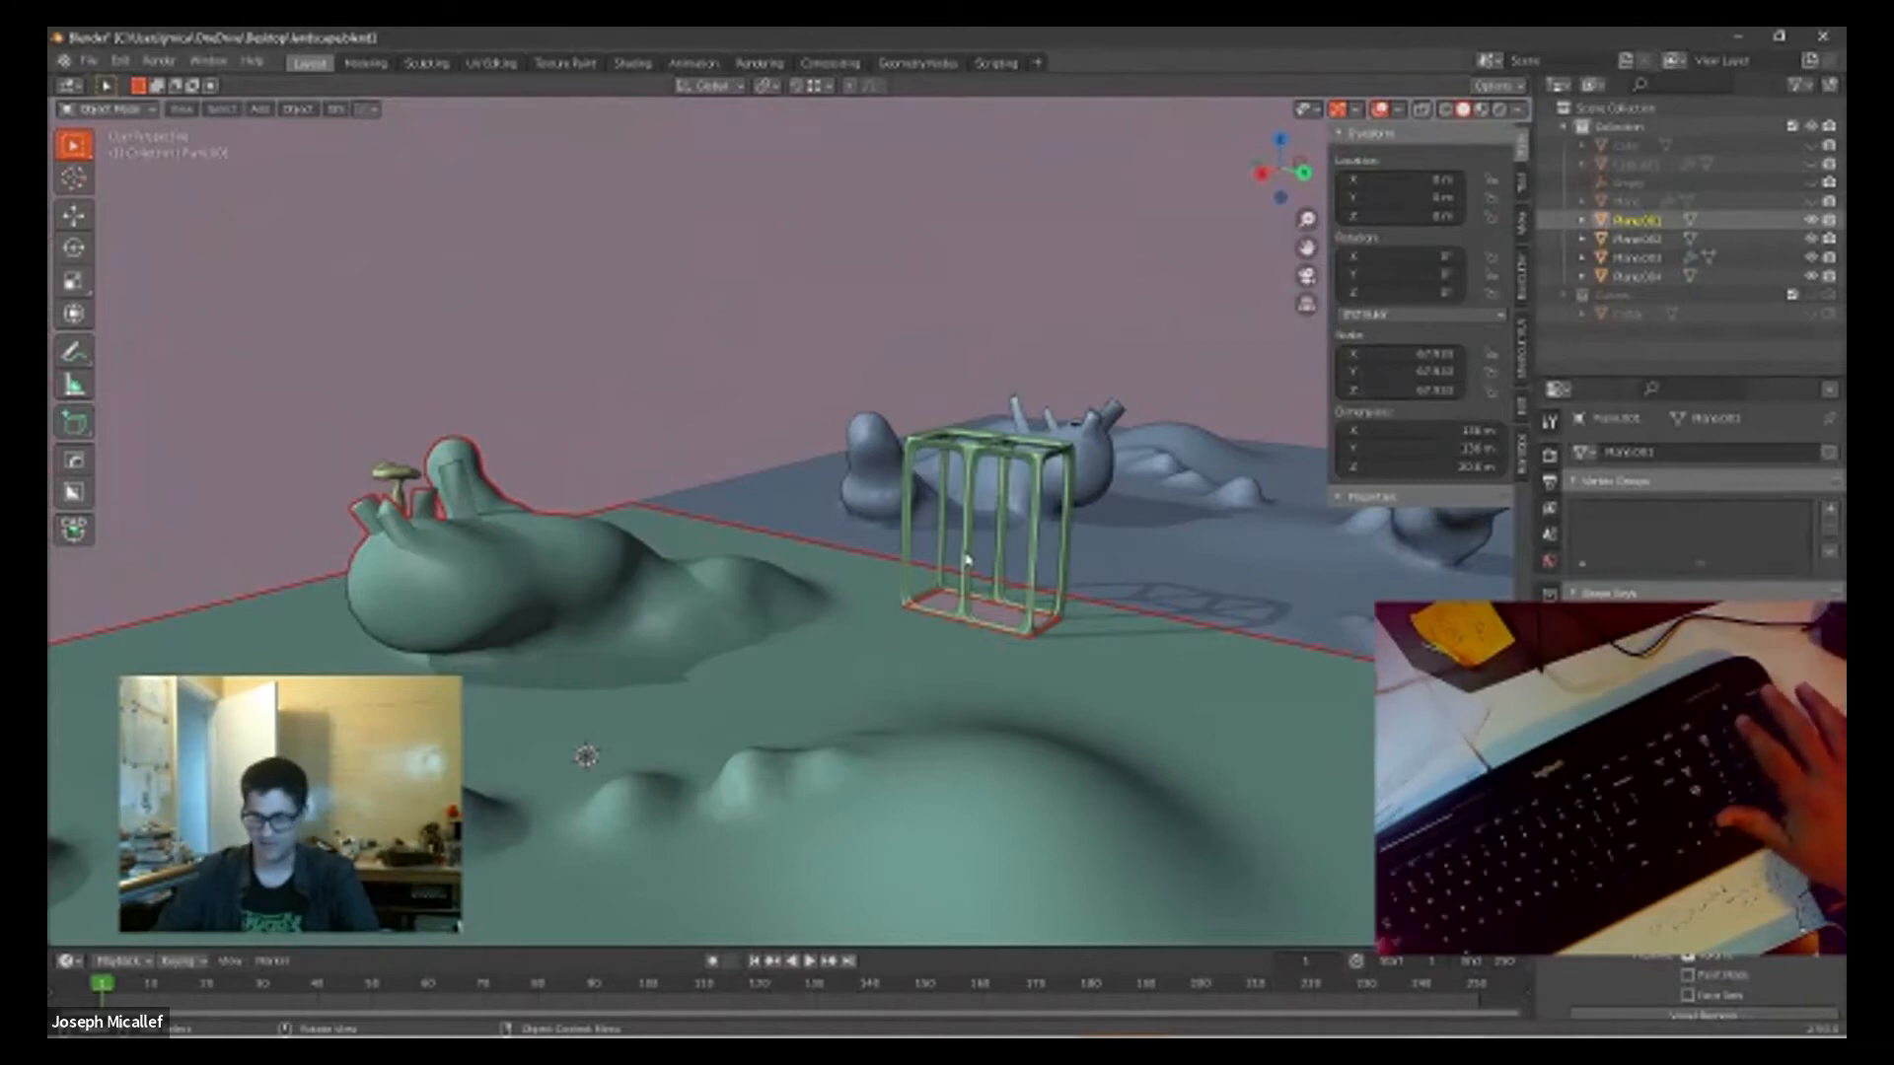
key(KP_Divide)
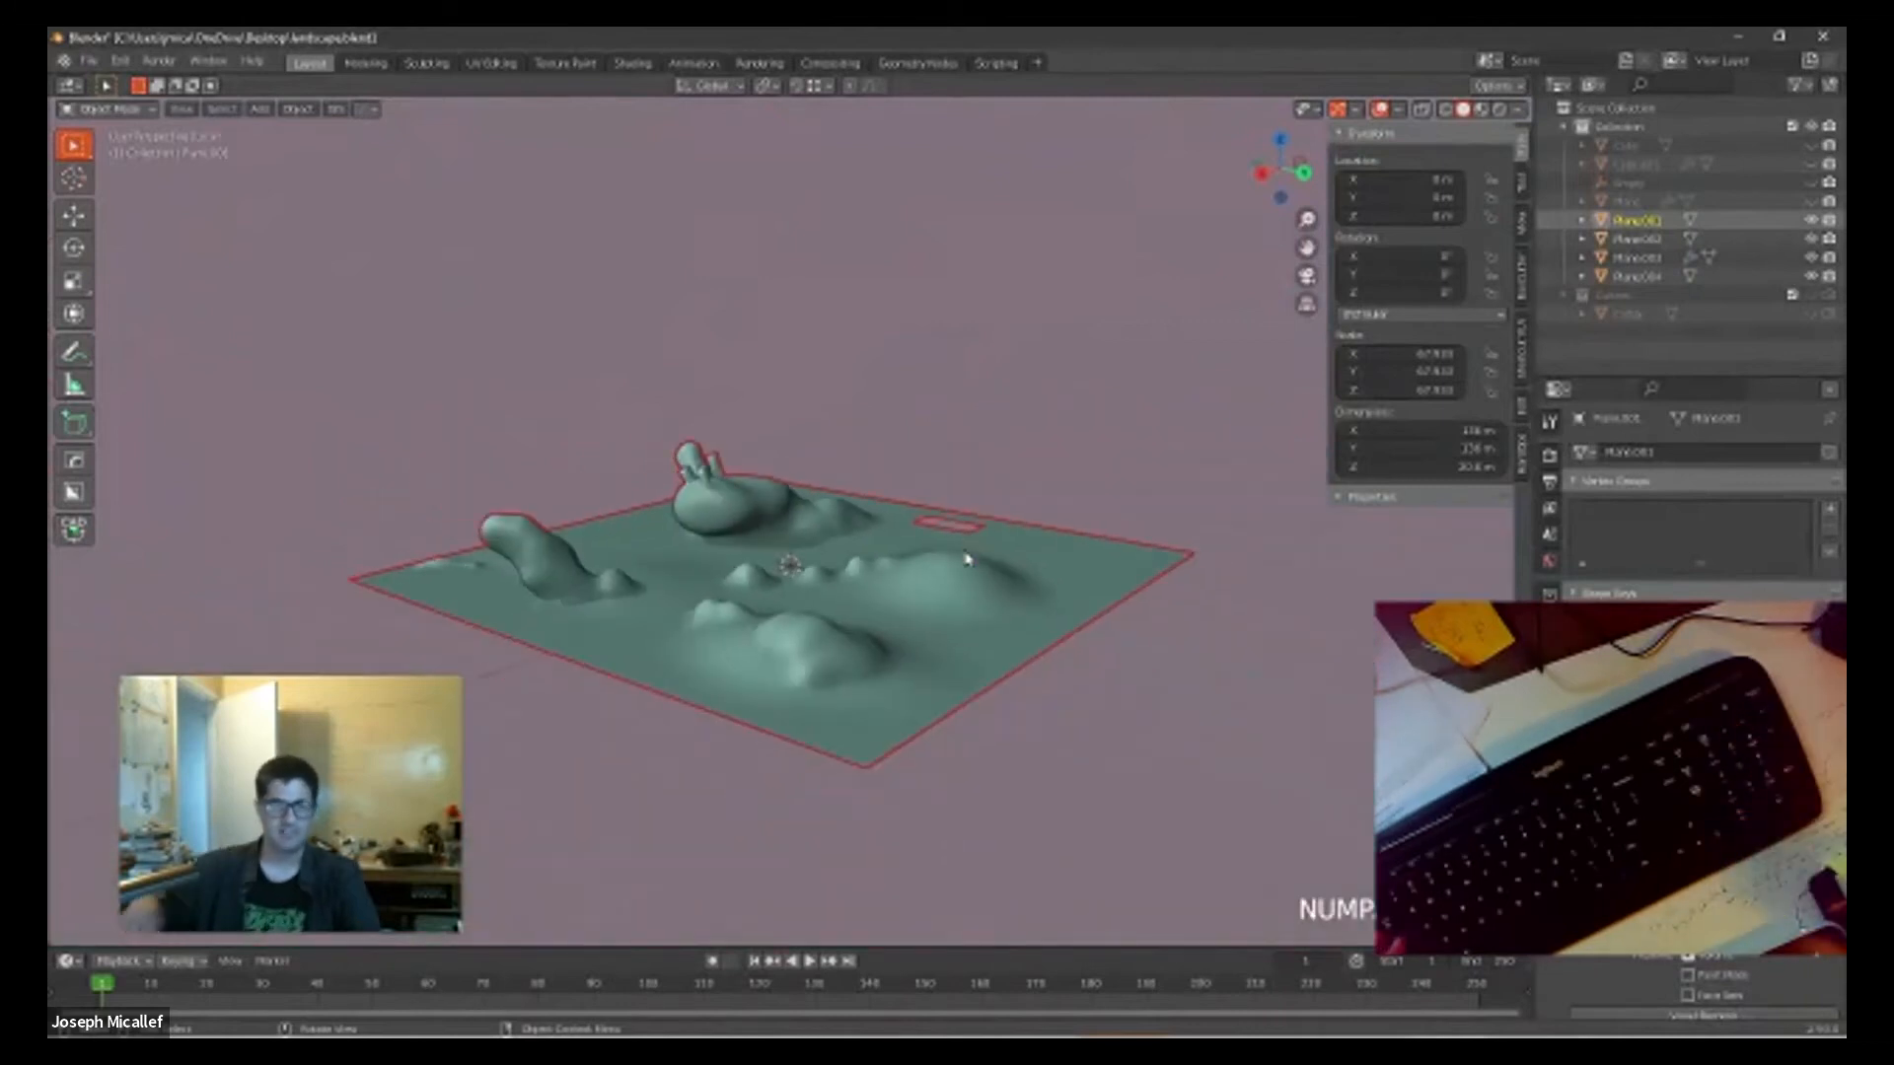
scroll(966, 582, up, 5)
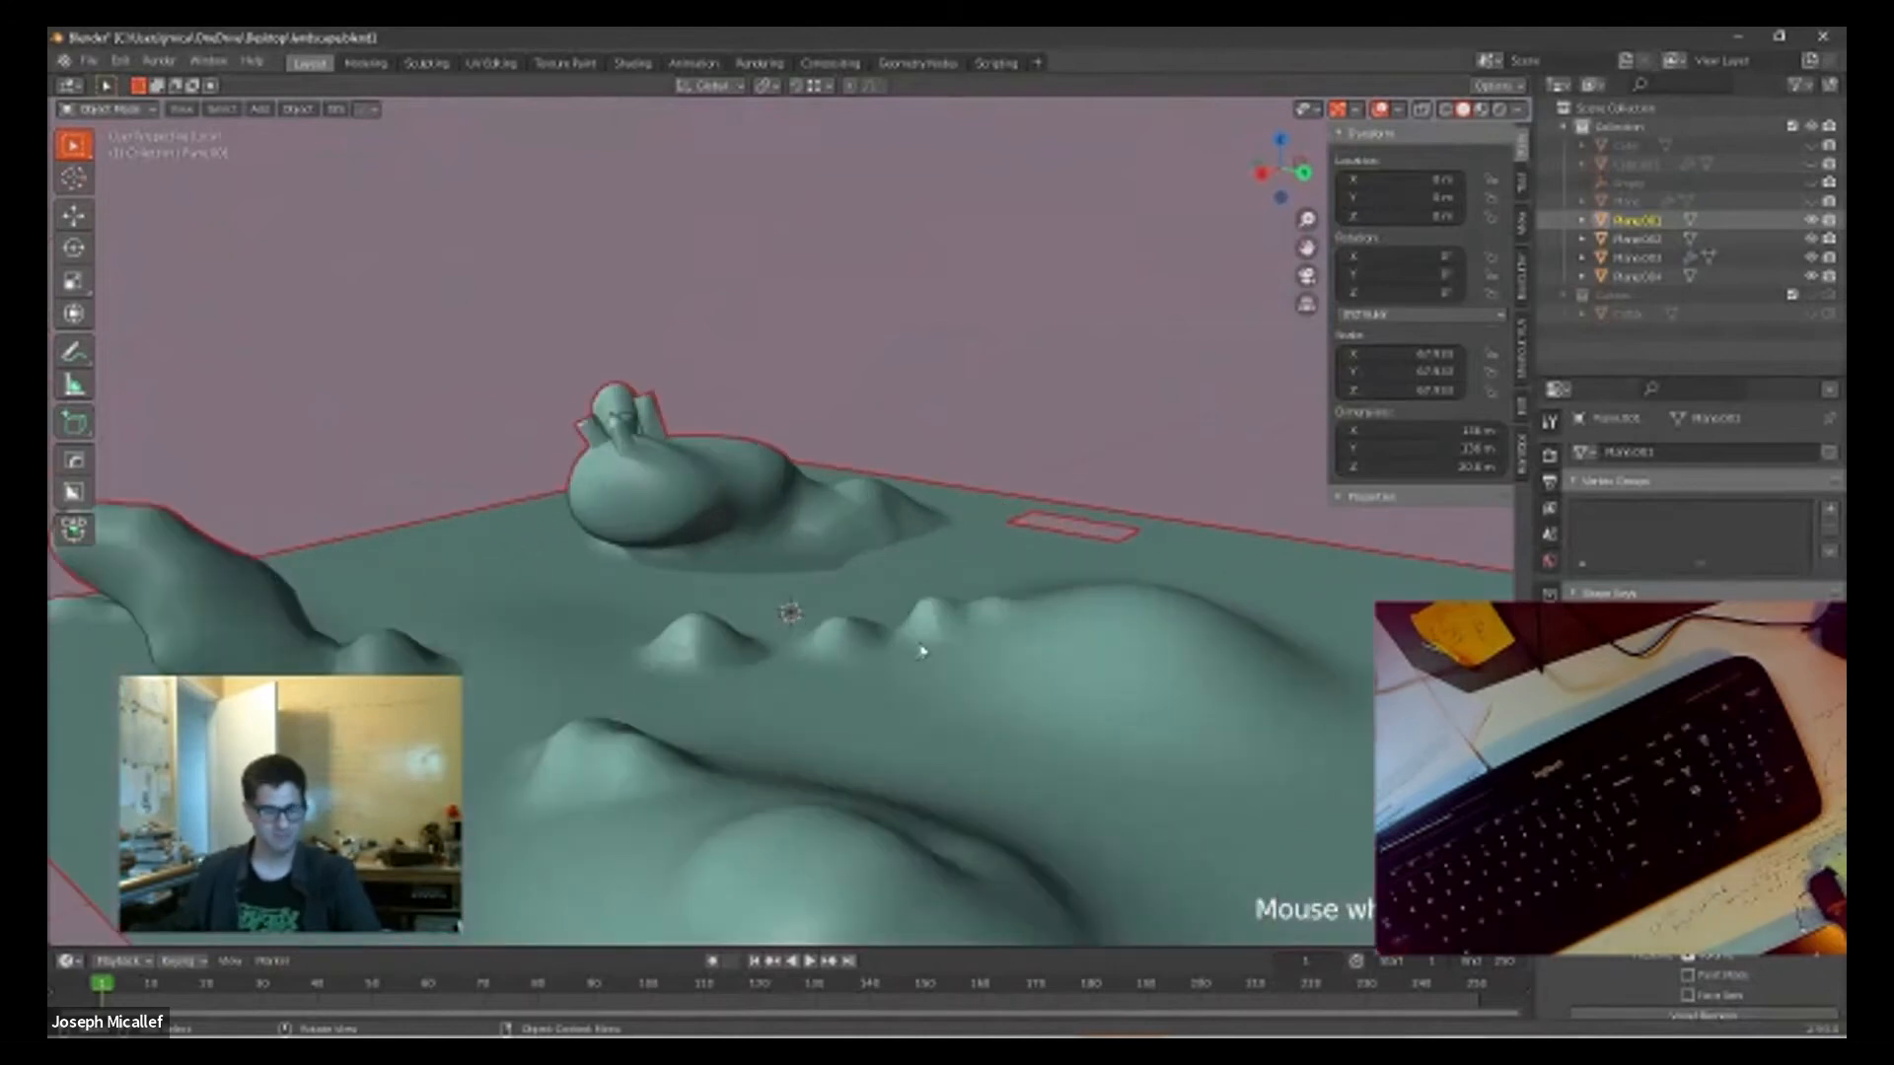
click(116, 109)
click(102, 150)
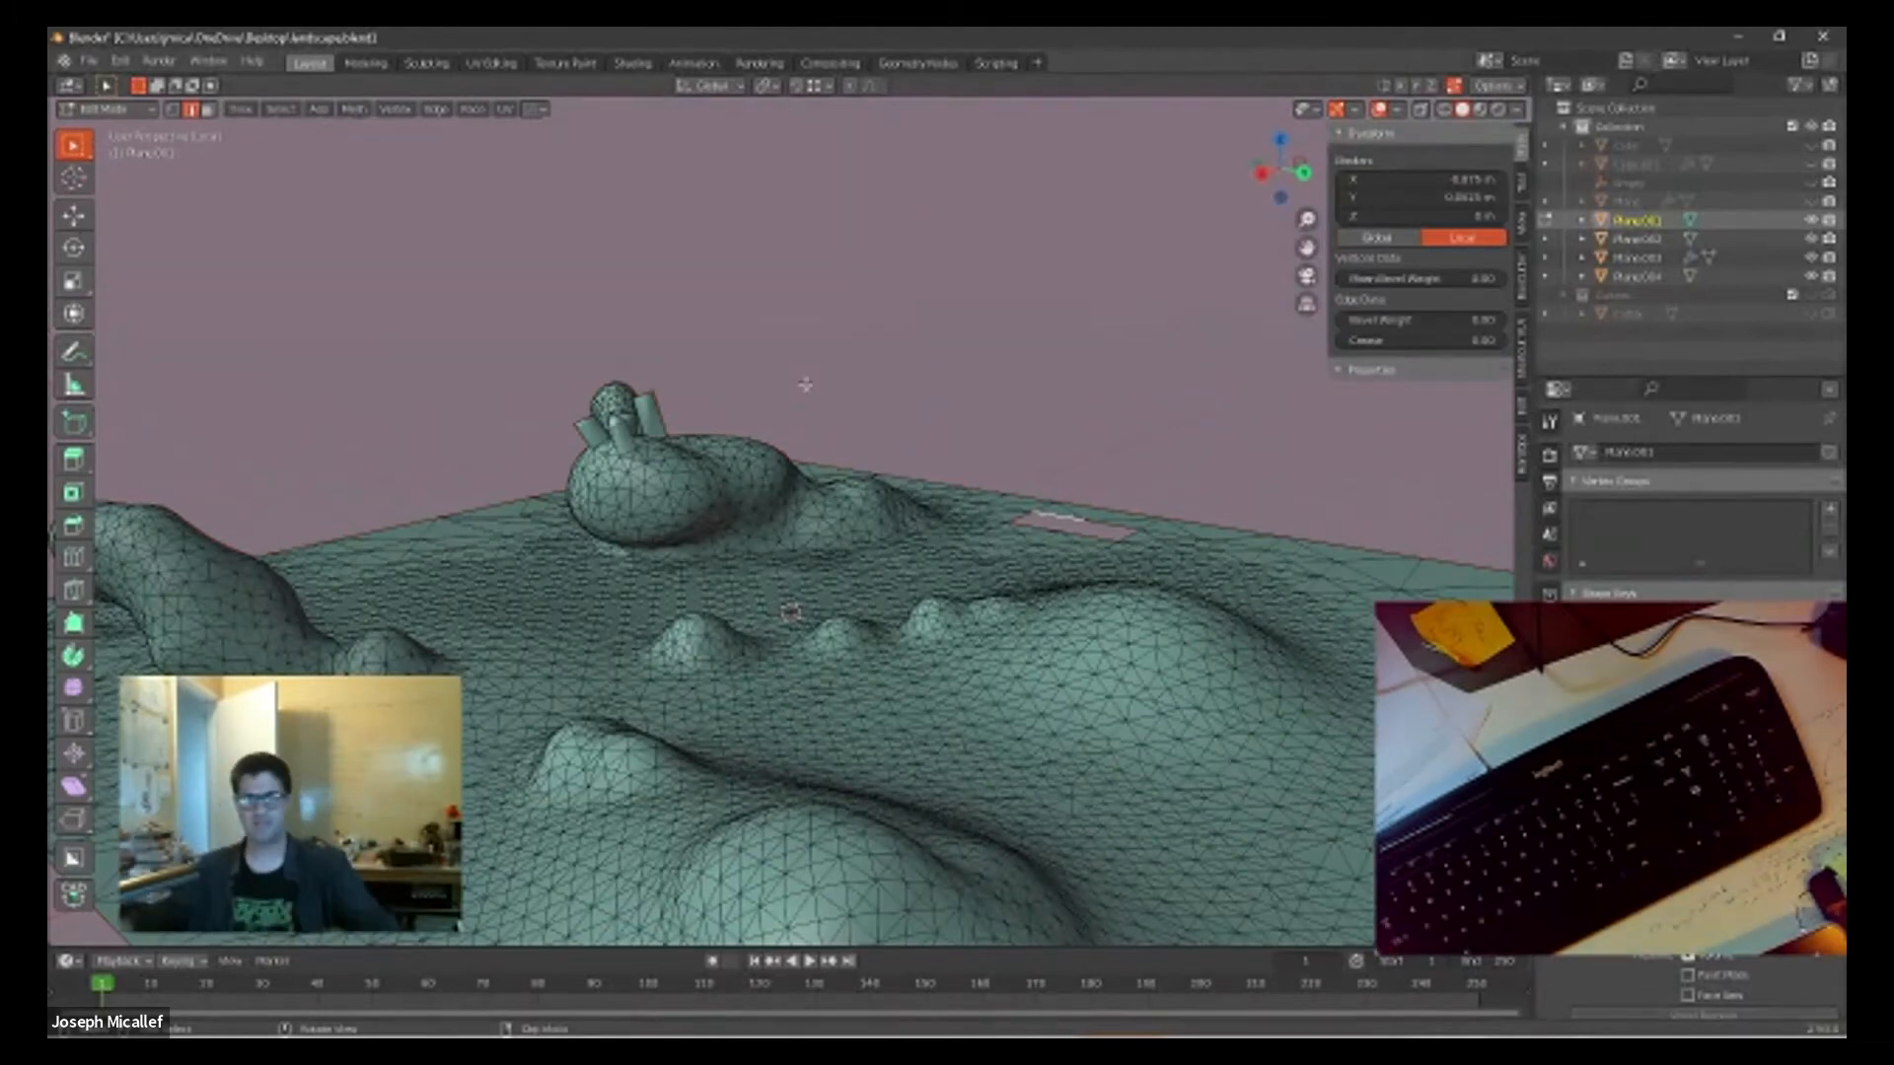
Step: Select the boundary edges of the rectangular hole near the plane's border and fill it with a face
middle_drag(896, 486, 1034, 619)
scroll(1067, 671, up, 4)
shift+middle_drag(1296, 656, 844, 402)
scroll(843, 402, up, 2)
click(969, 523)
shift+click(870, 664)
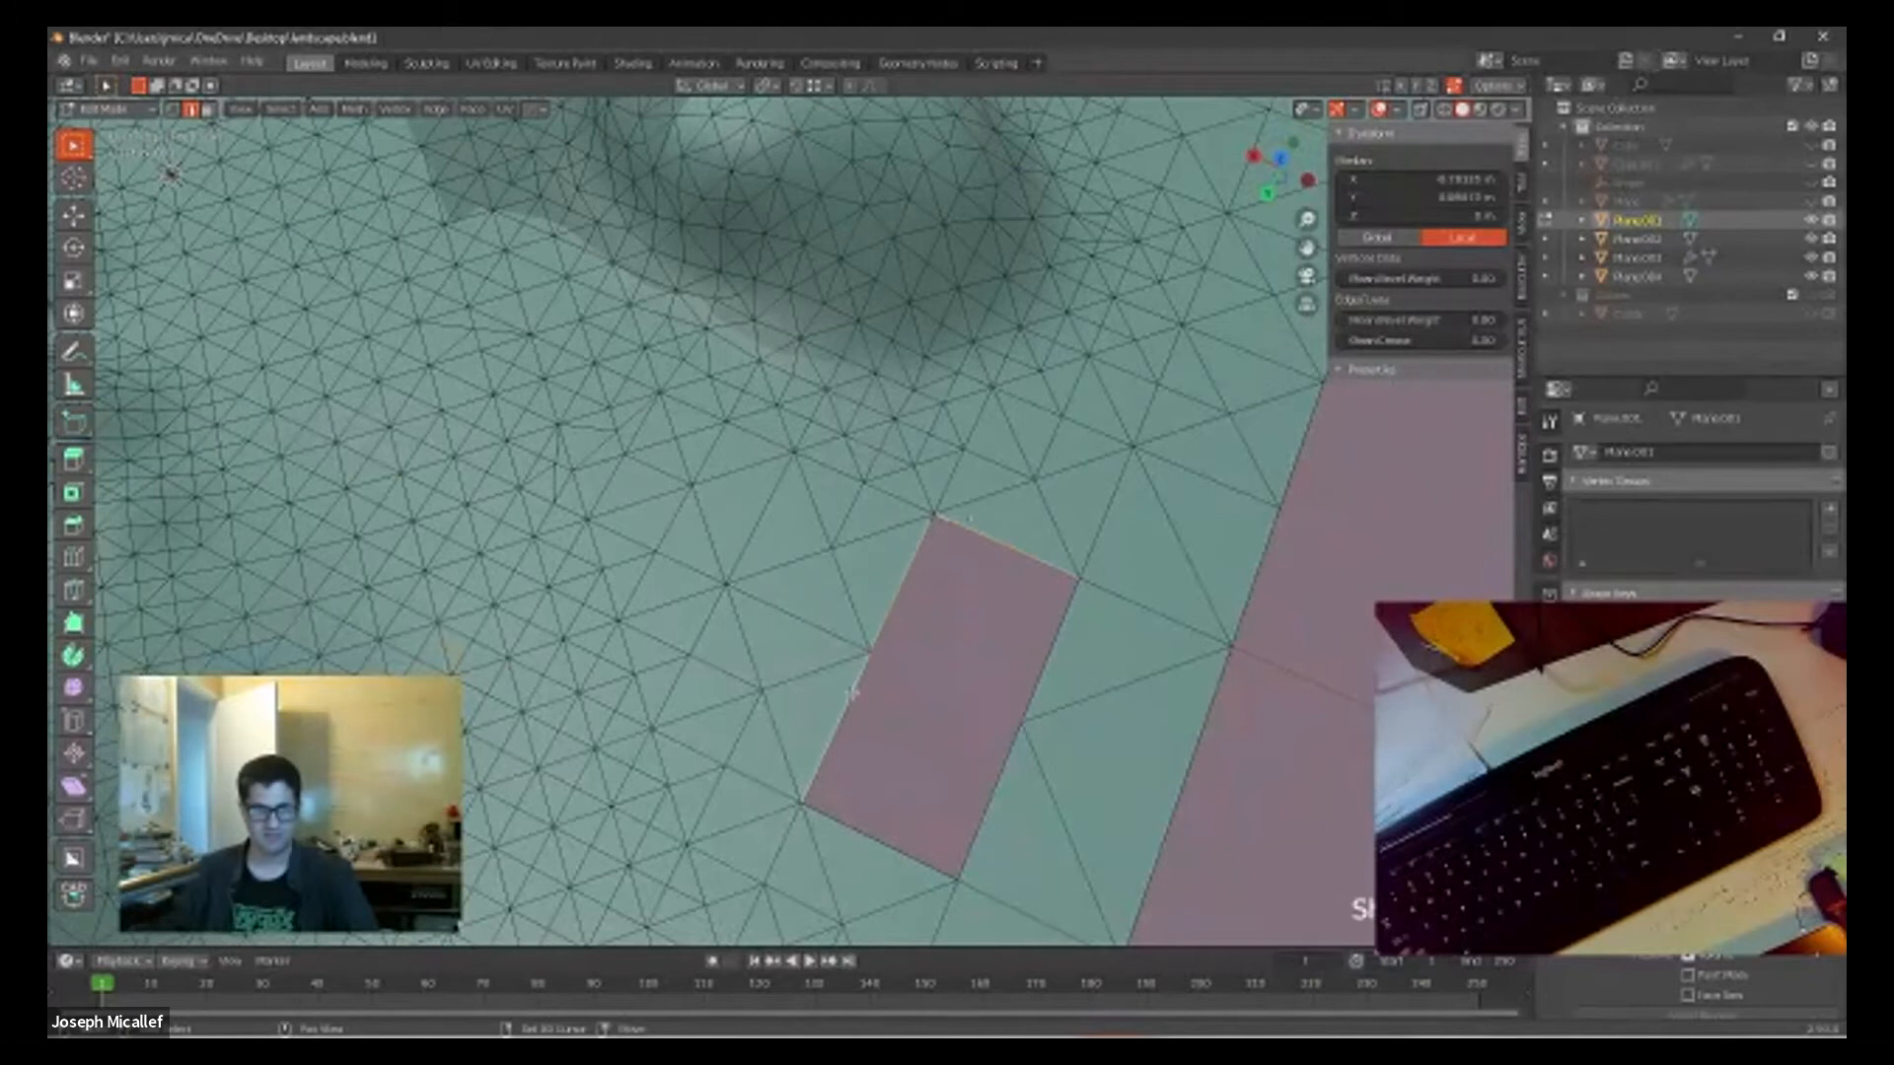
shift+click(1042, 673)
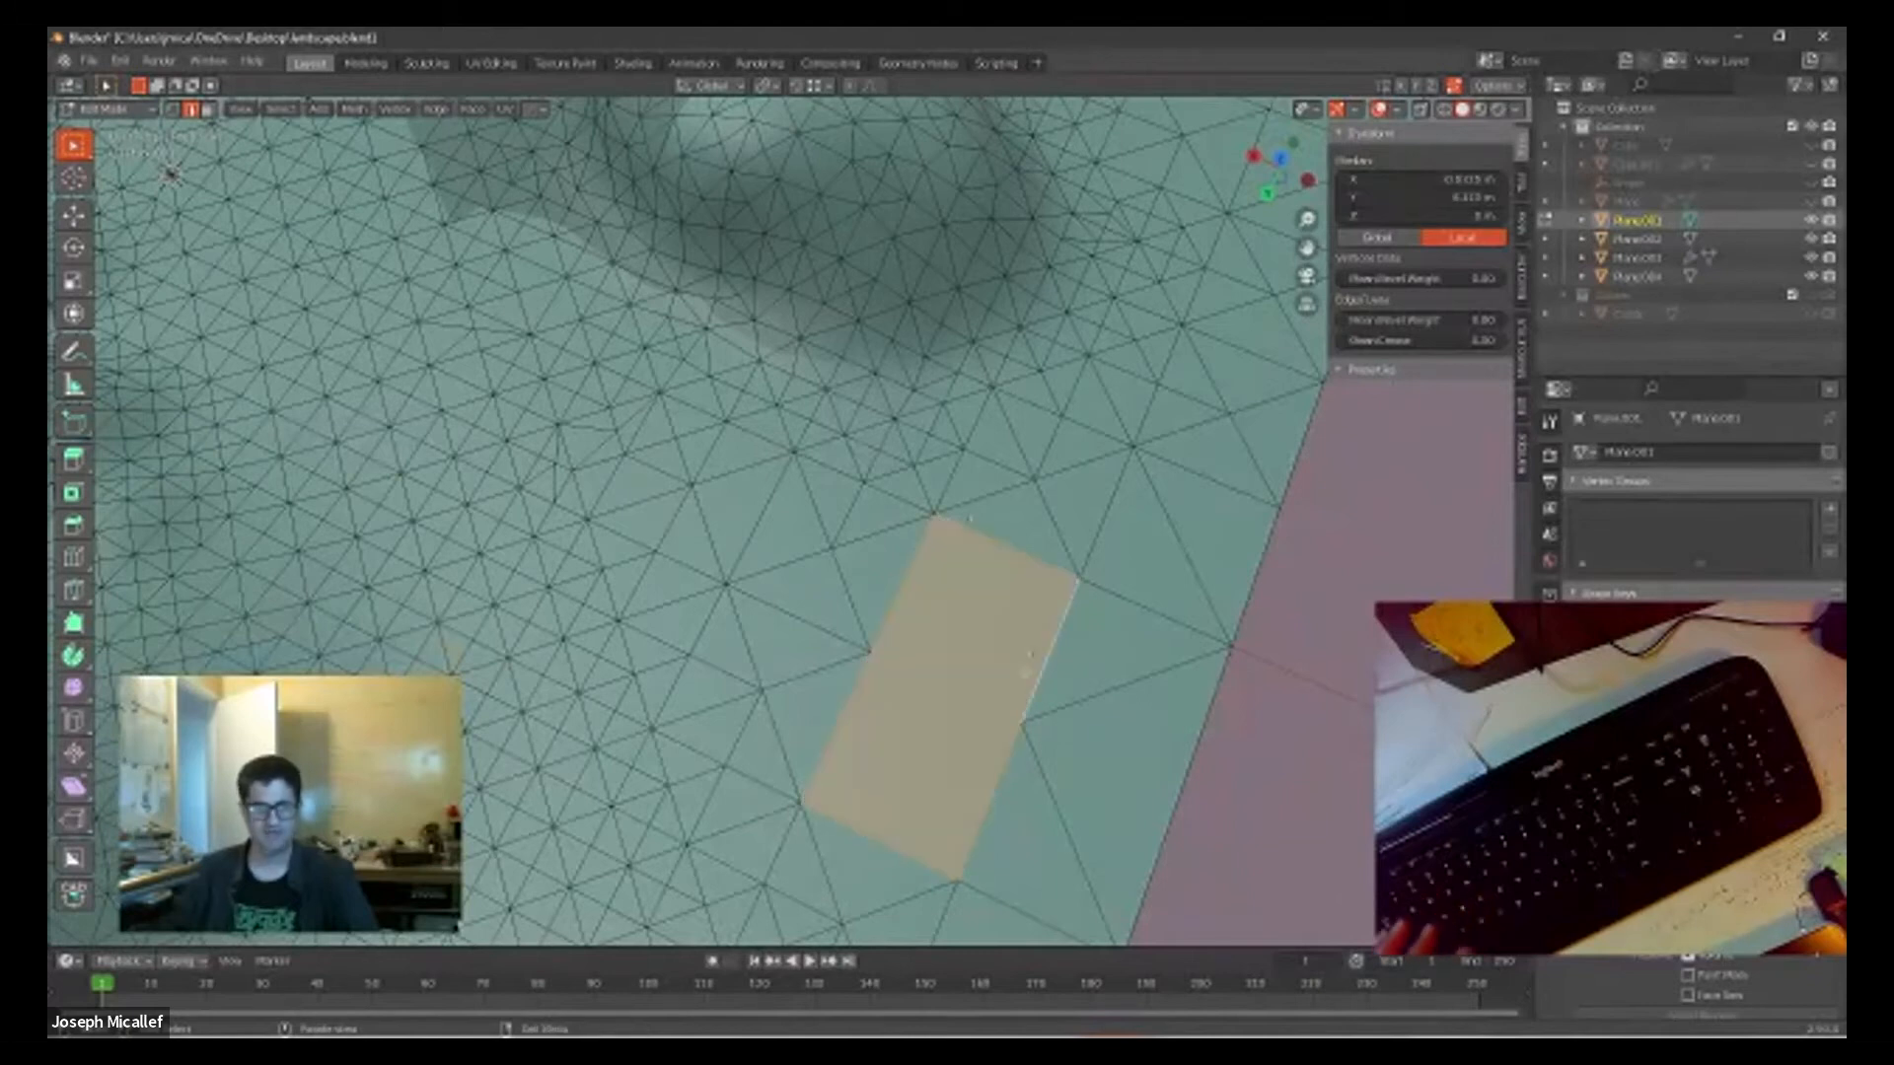
scroll(1016, 674, down, 2)
scroll(1016, 674, down, 3)
middle_drag(1016, 674, 817, 533)
scroll(817, 533, up, 4)
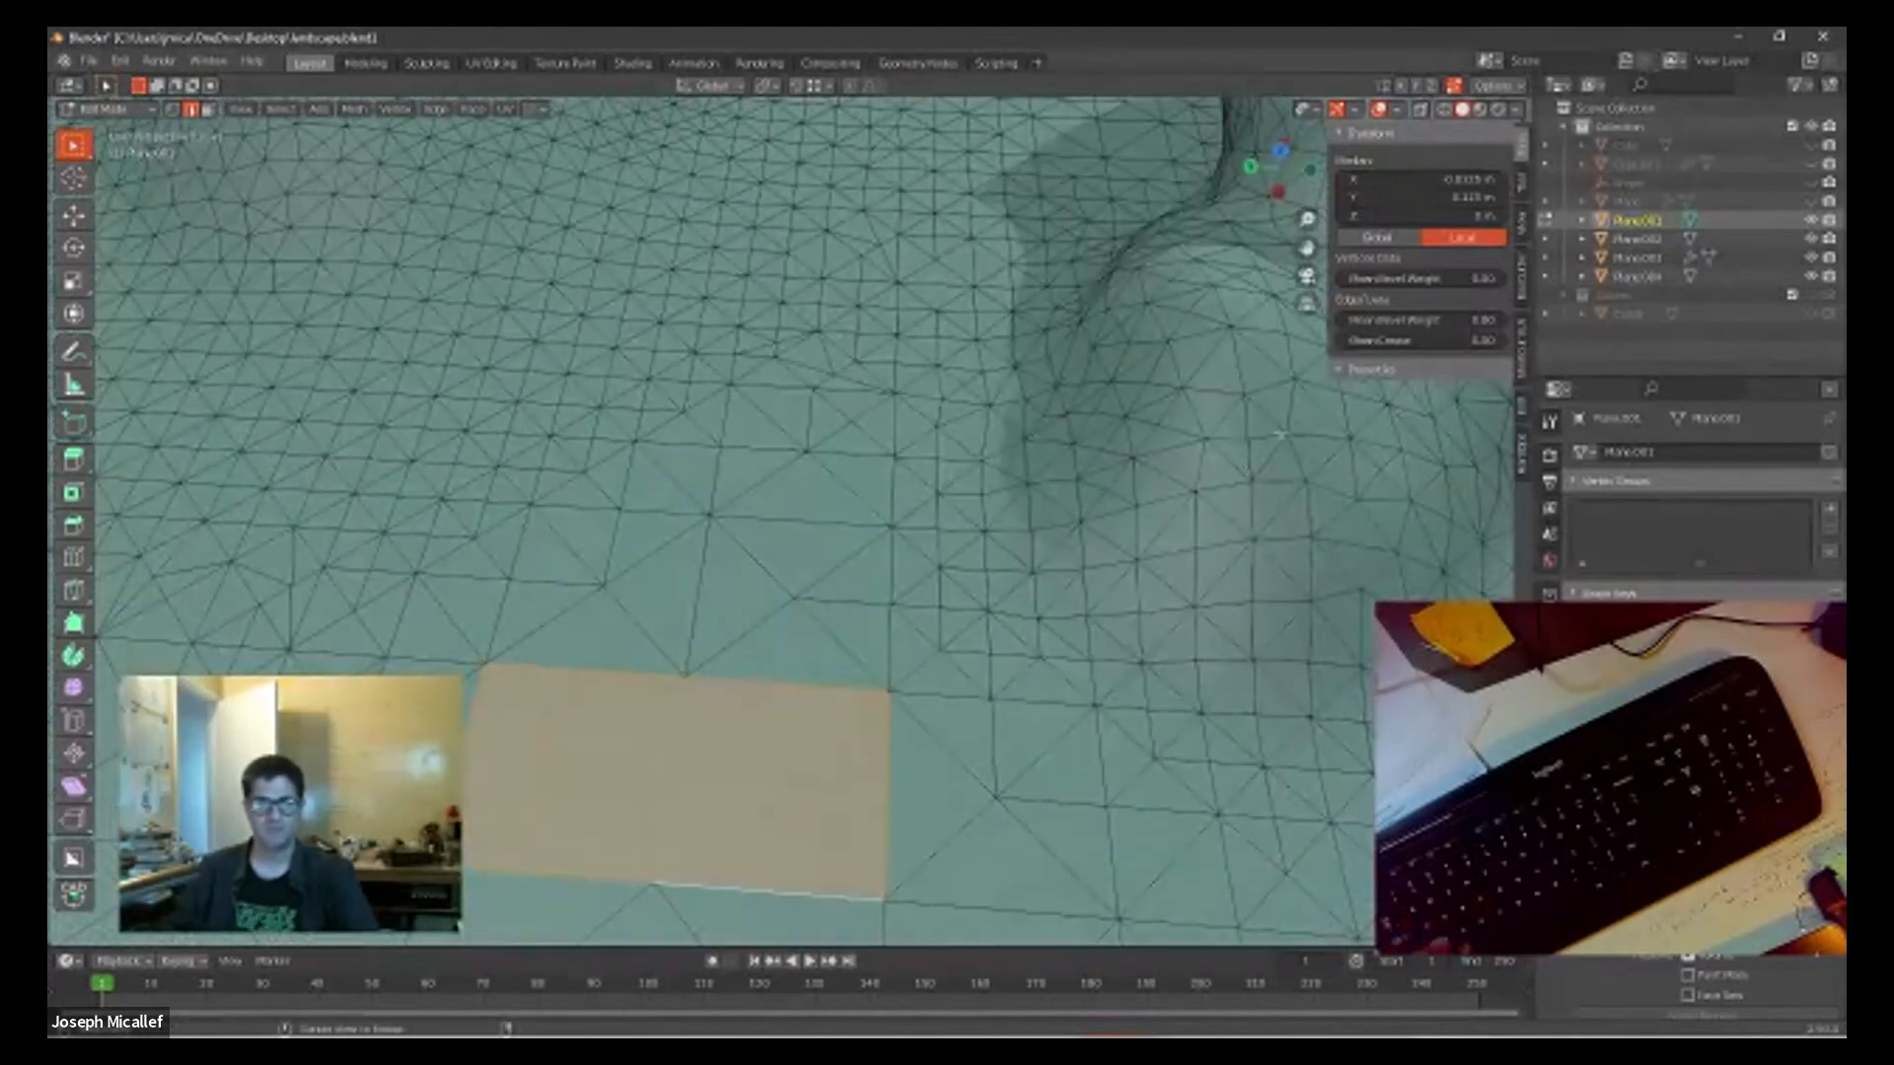
click(1054, 470)
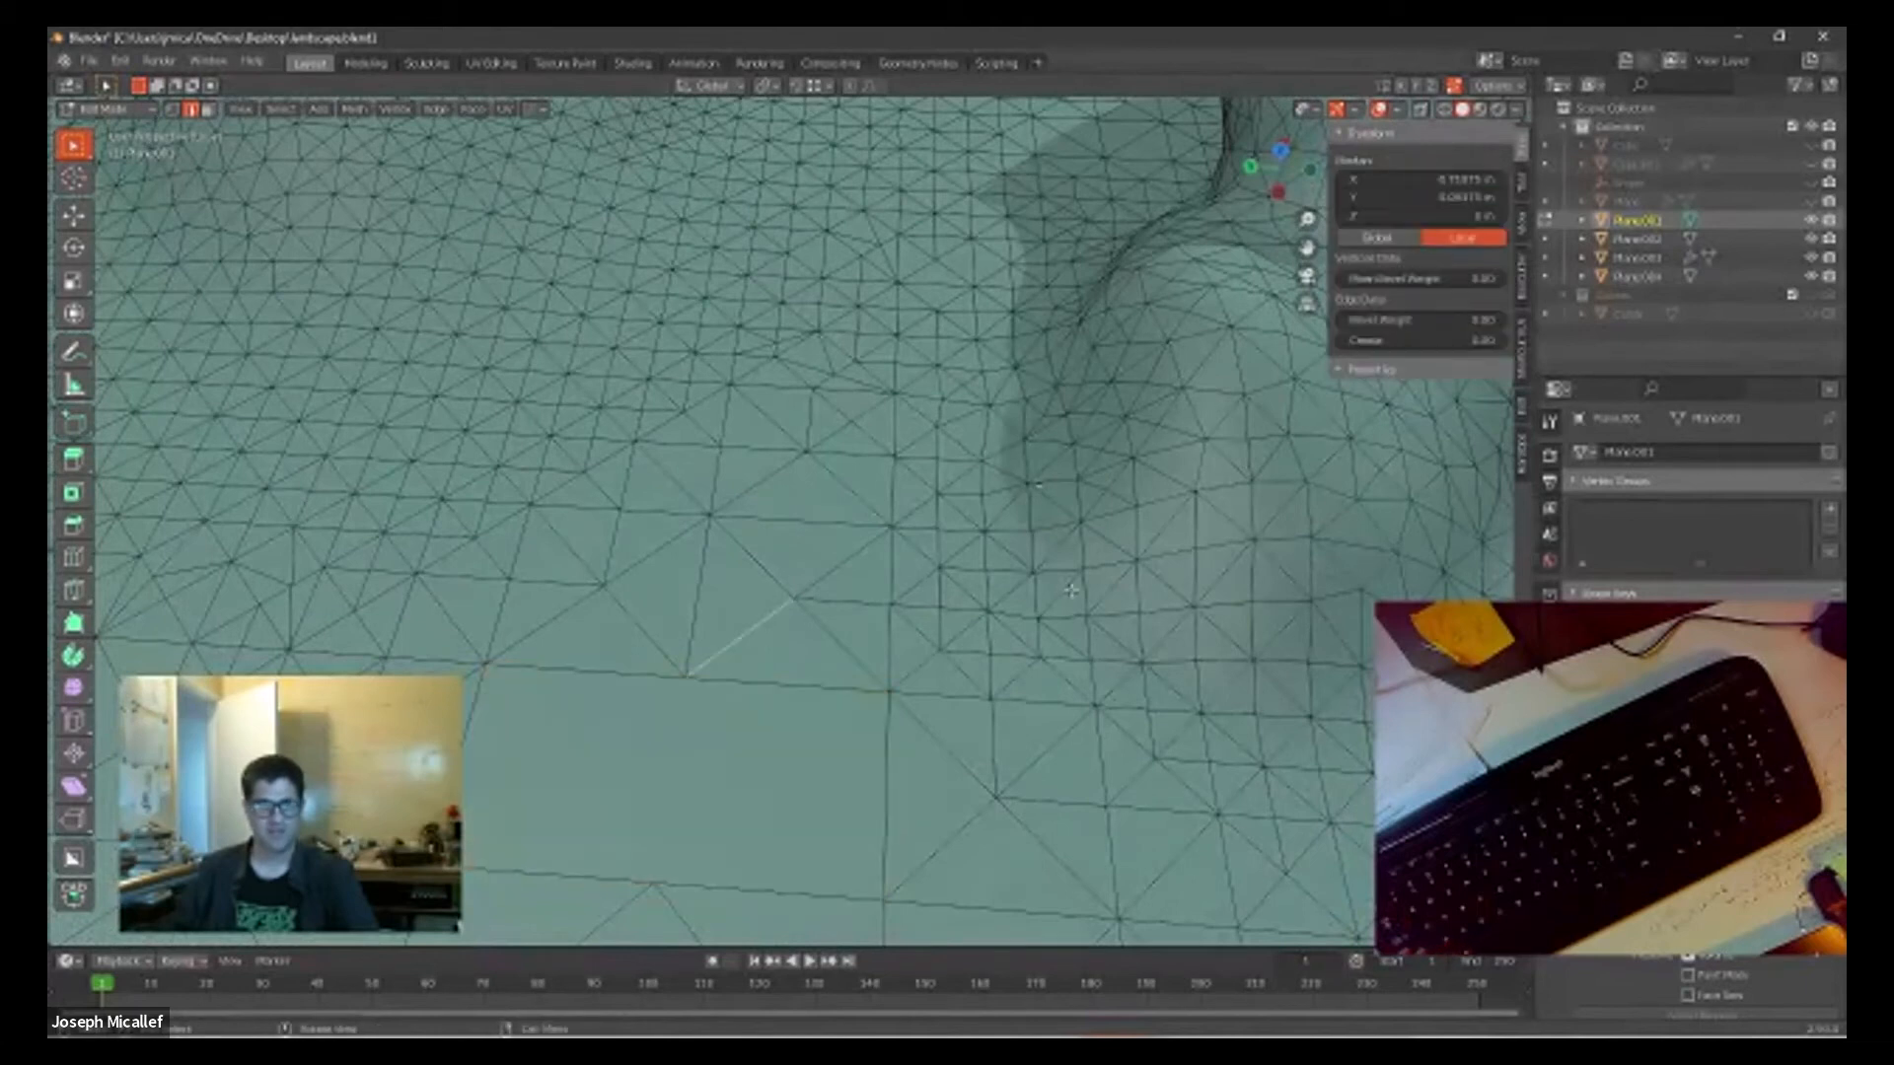
Step: Select the edges of the triangular hole between the columns on the large mound and fill it with a face
scroll(1055, 471, down, 5)
middle_drag(1091, 572, 820, 401)
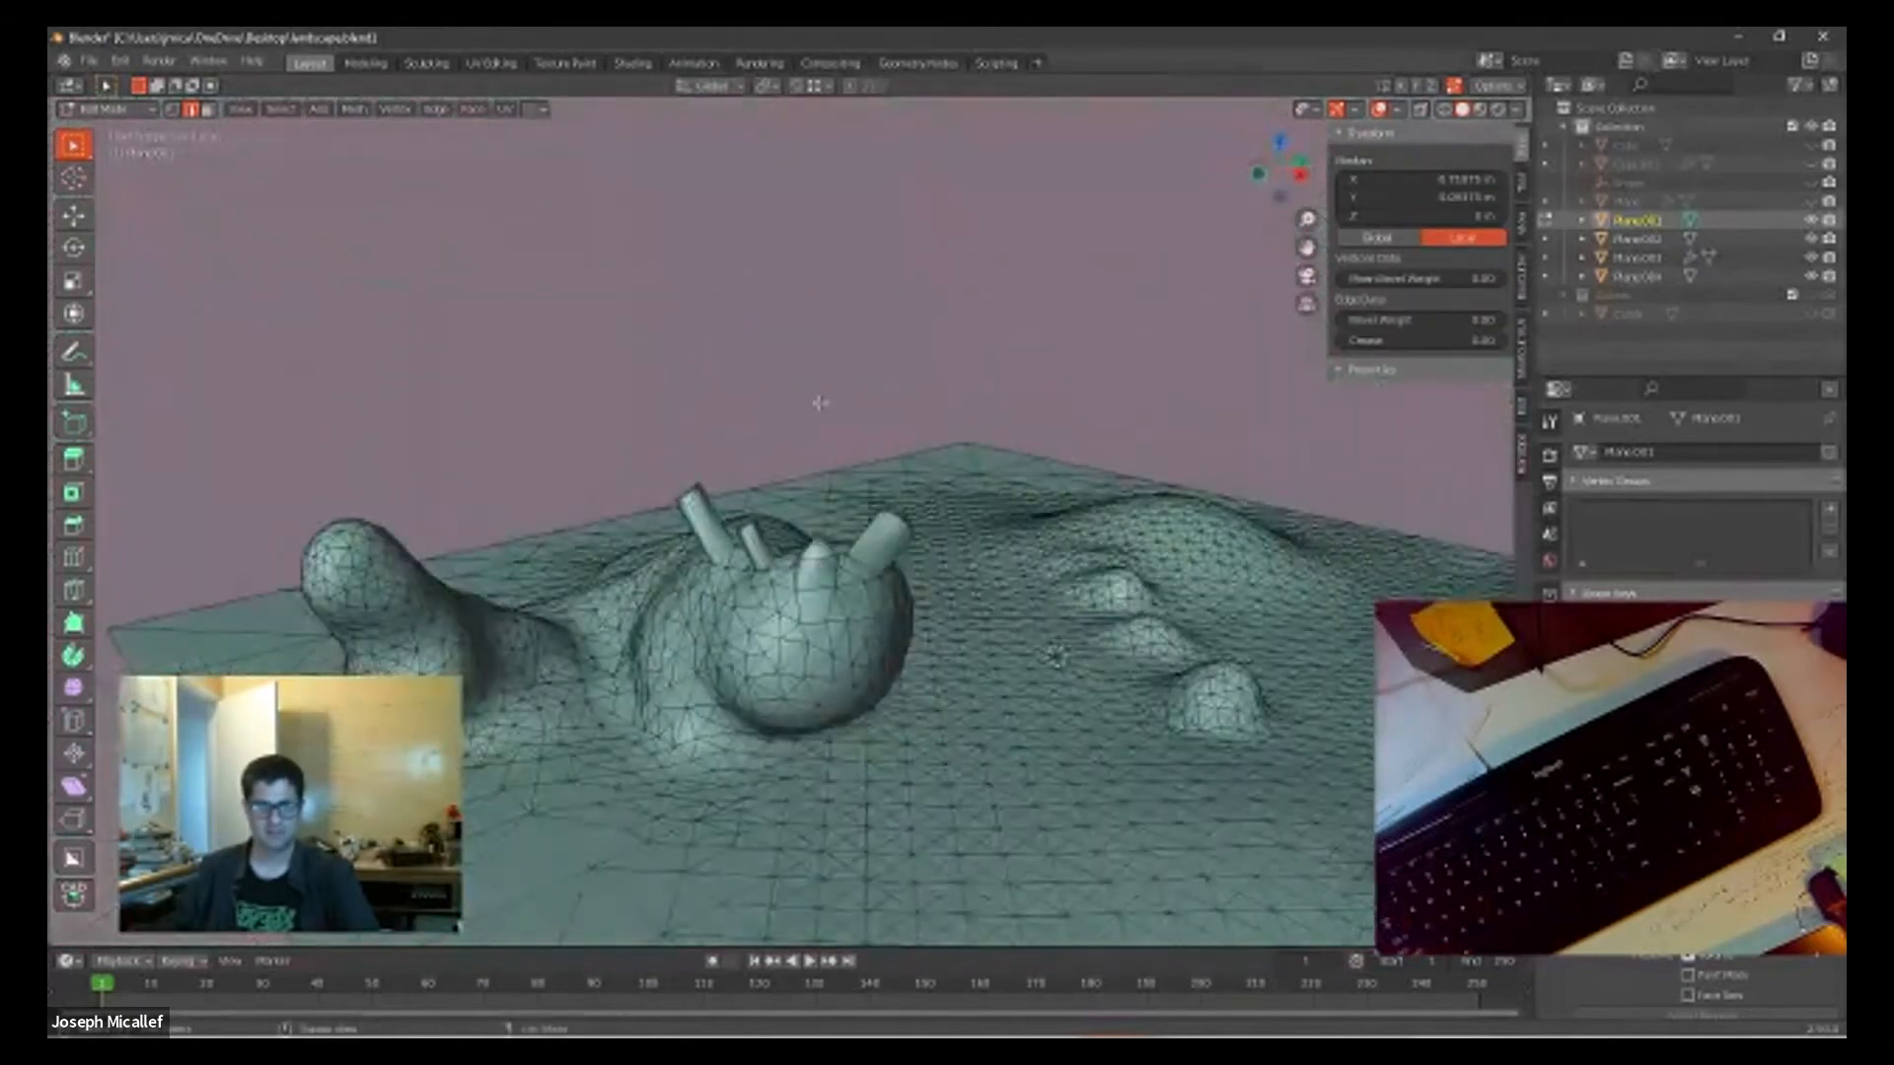
scroll(728, 635, up, 4)
middle_drag(728, 635, 769, 530)
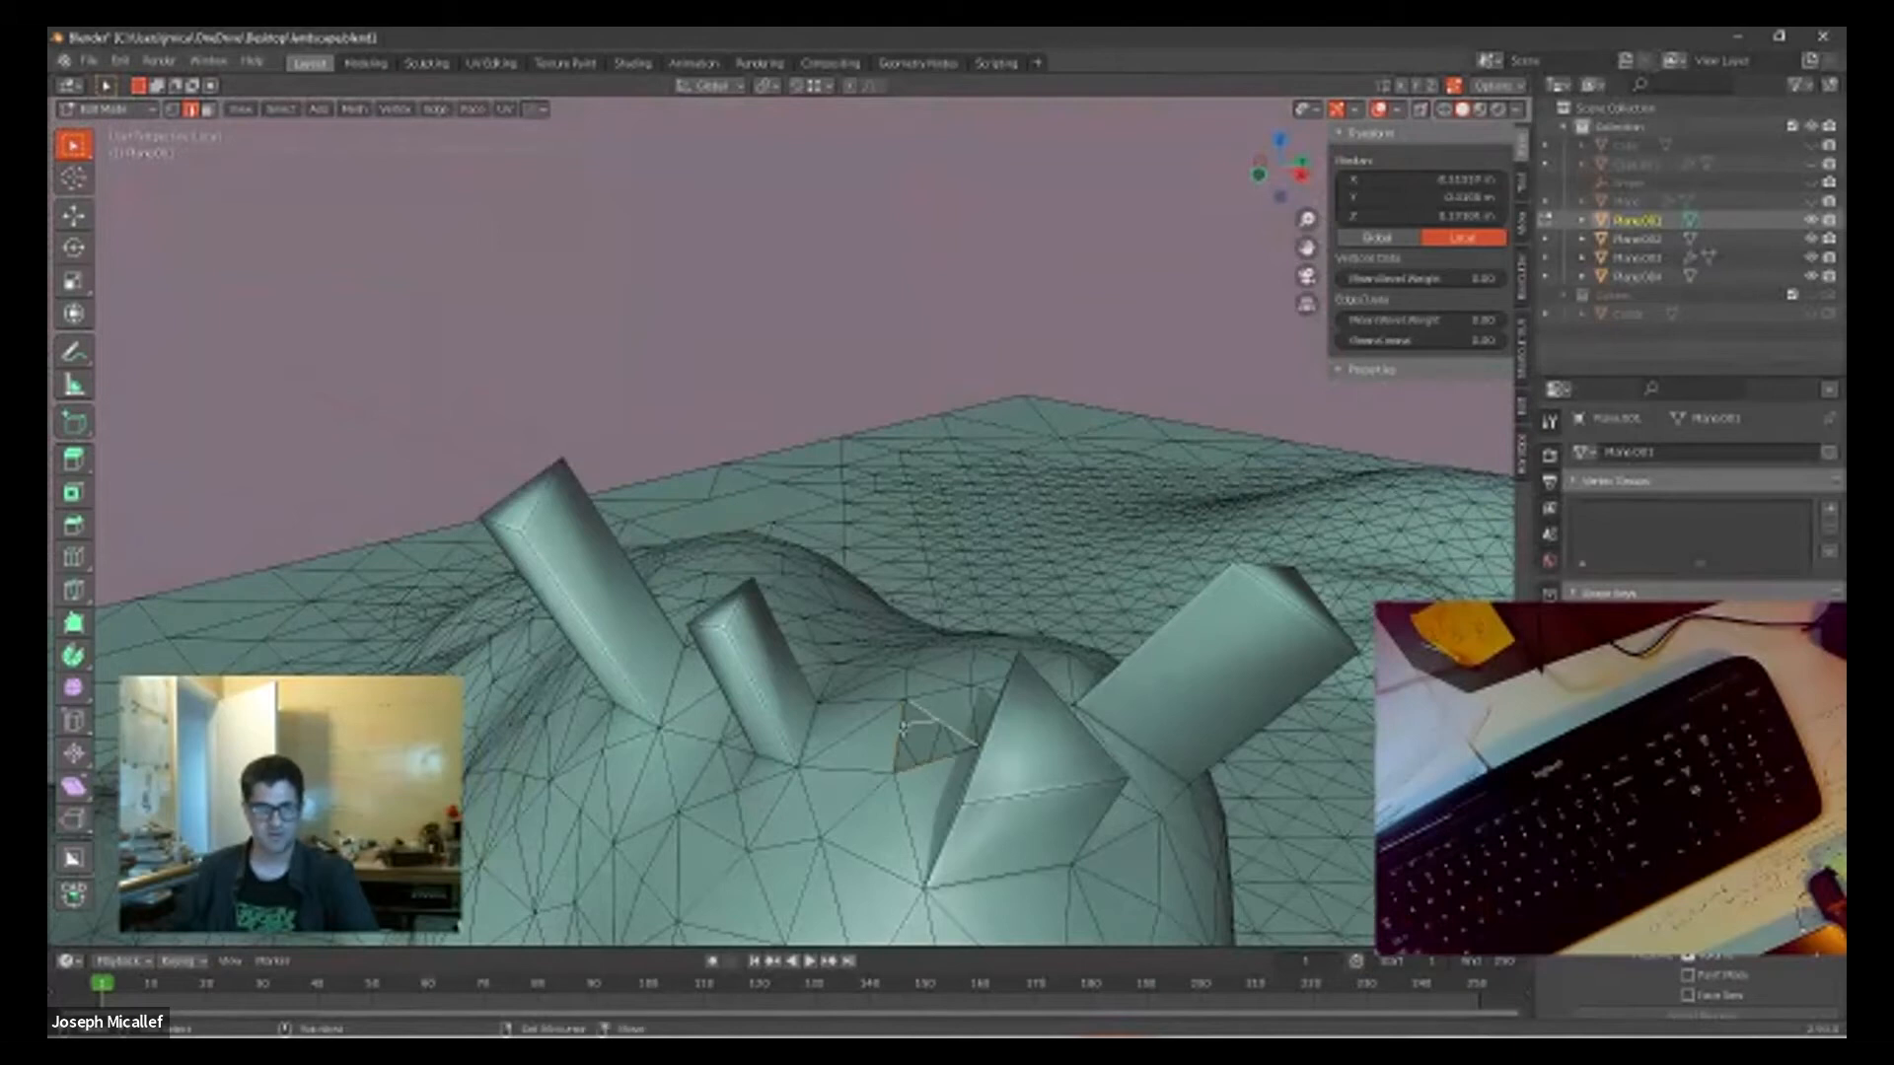
scroll(962, 745, up, 3)
shift+middle_drag(993, 749, 886, 443)
scroll(1268, 699, down, 5)
scroll(972, 658, down, 4)
scroll(981, 731, up, 4)
scroll(1064, 671, up, 4)
shift+middle_drag(1064, 671, 1004, 581)
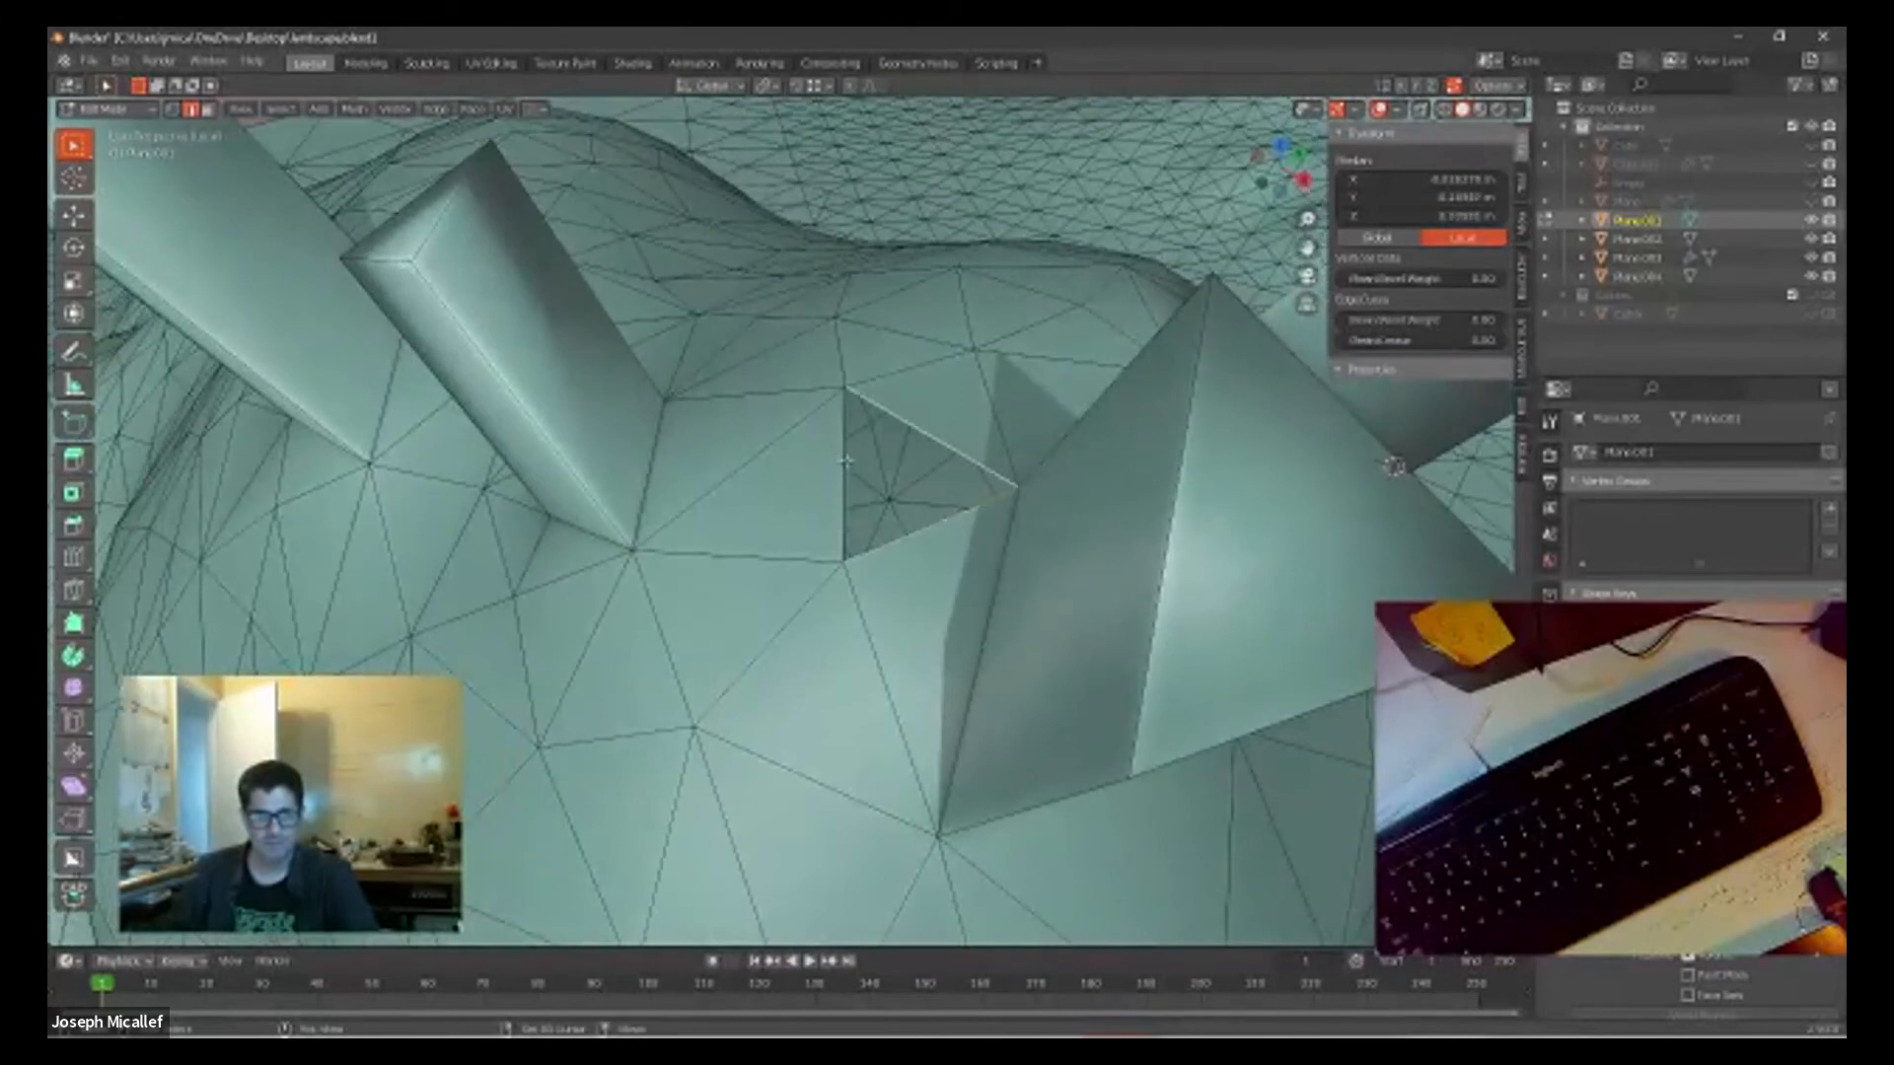
click(888, 474)
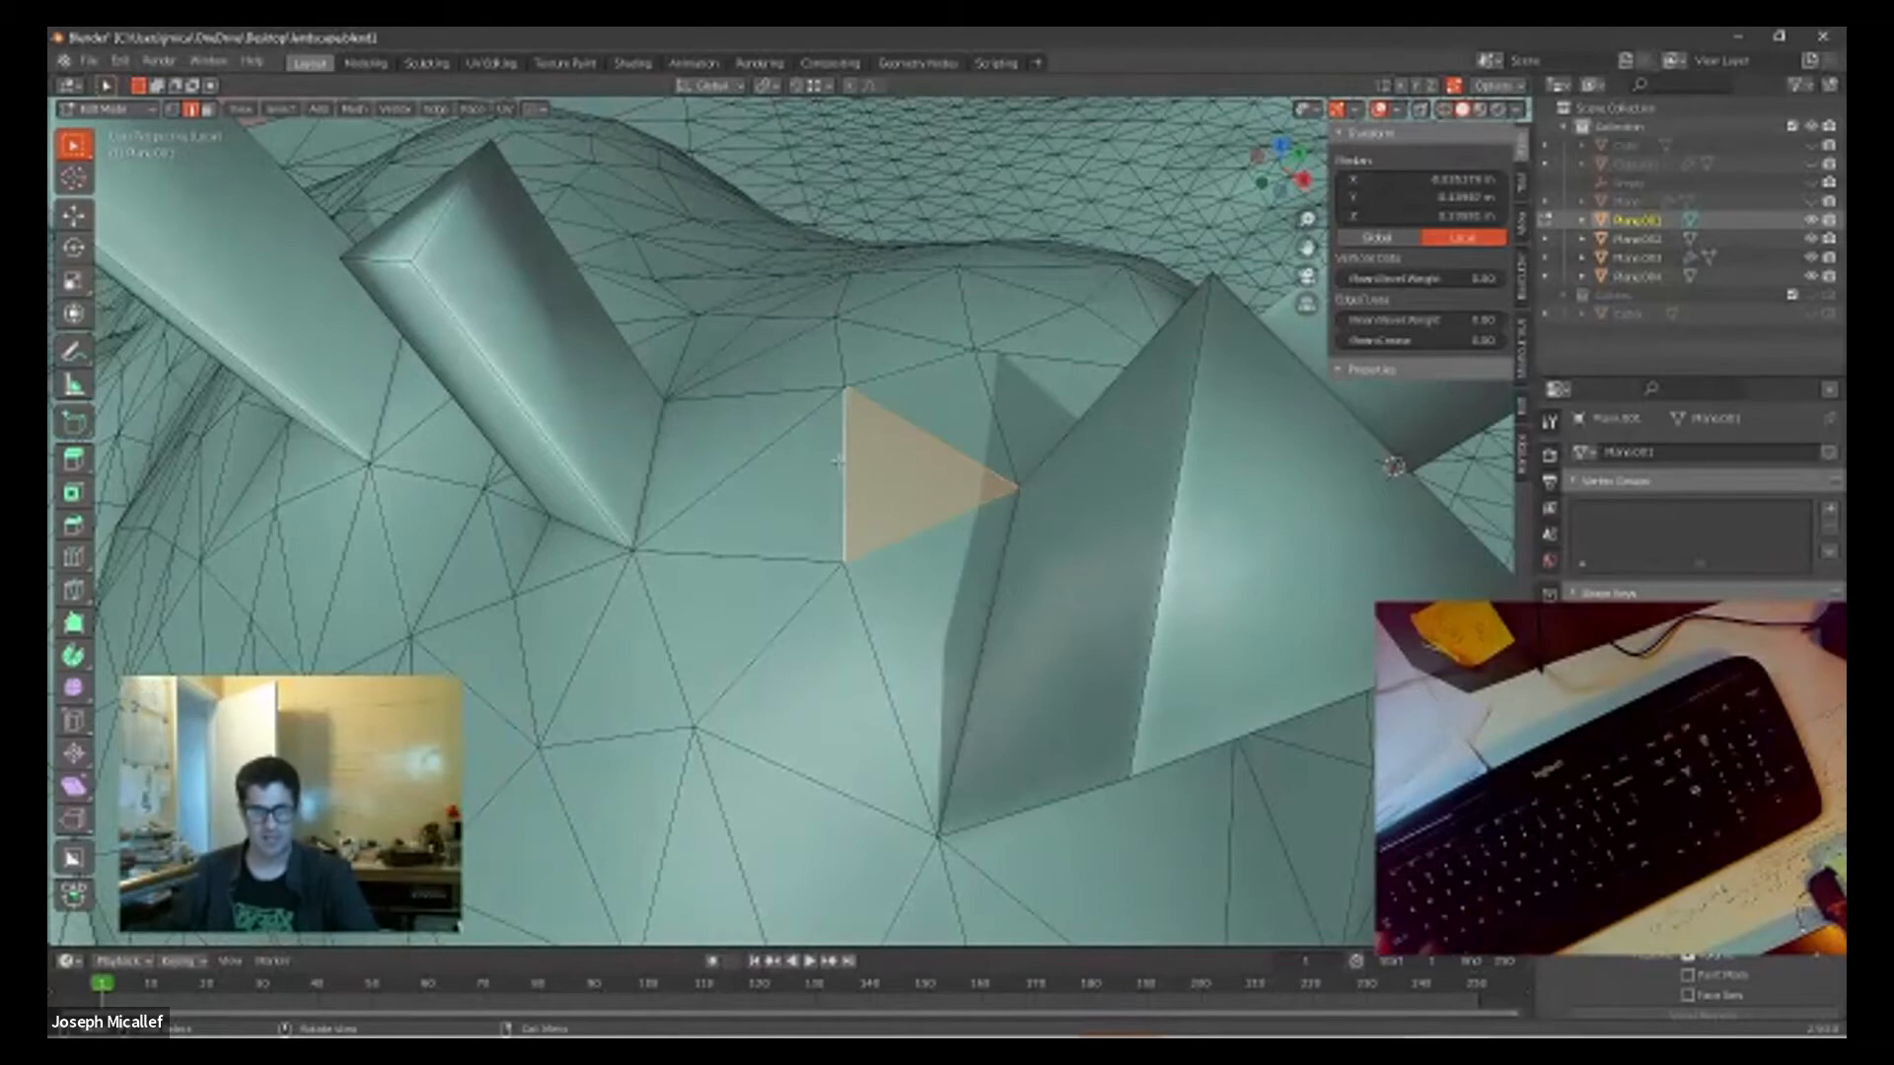
Step: Inspect the landscape's mesh for gaps around the mounds and ridges and along the plane's outer corner
scroll(916, 522, down, 8)
middle_drag(917, 522, 700, 527)
scroll(700, 527, down, 5)
scroll(699, 527, up, 10)
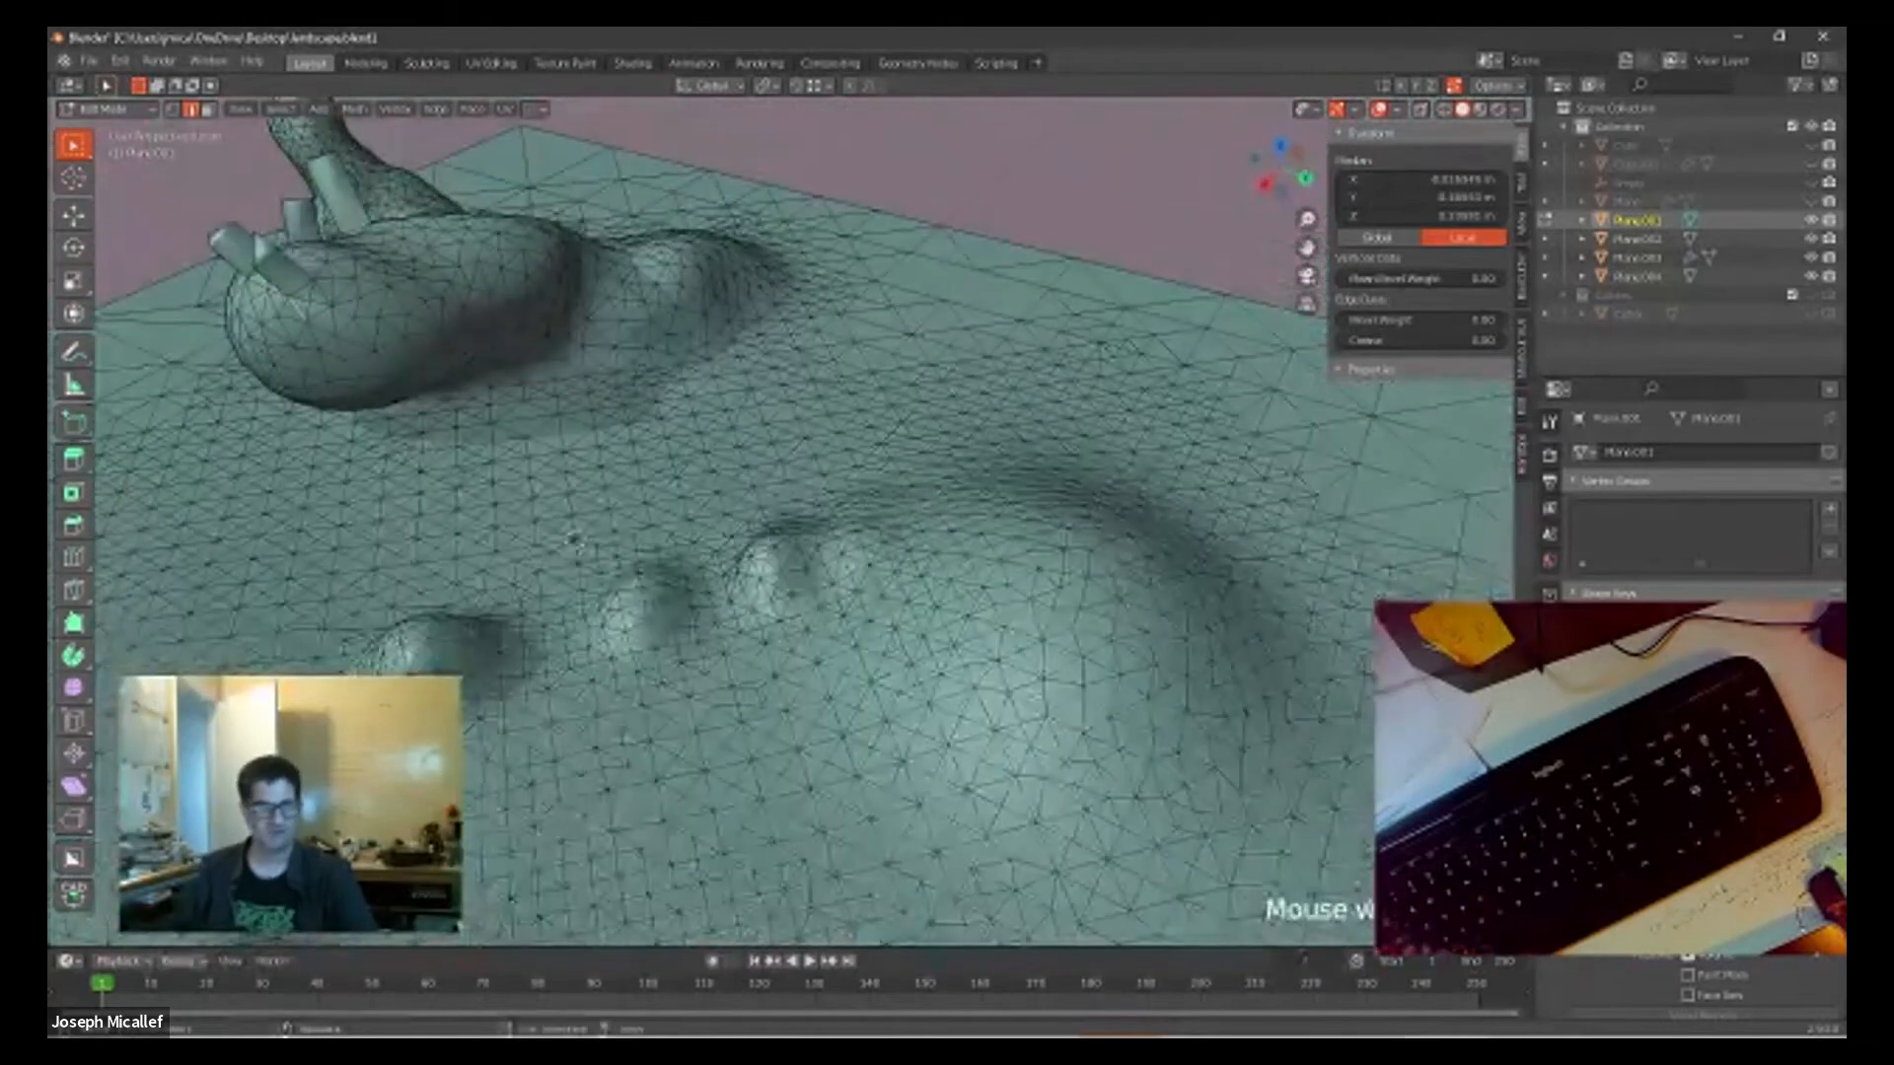
scroll(989, 434, down, 8)
middle_drag(998, 380, 1199, 484)
scroll(672, 344, up, 10)
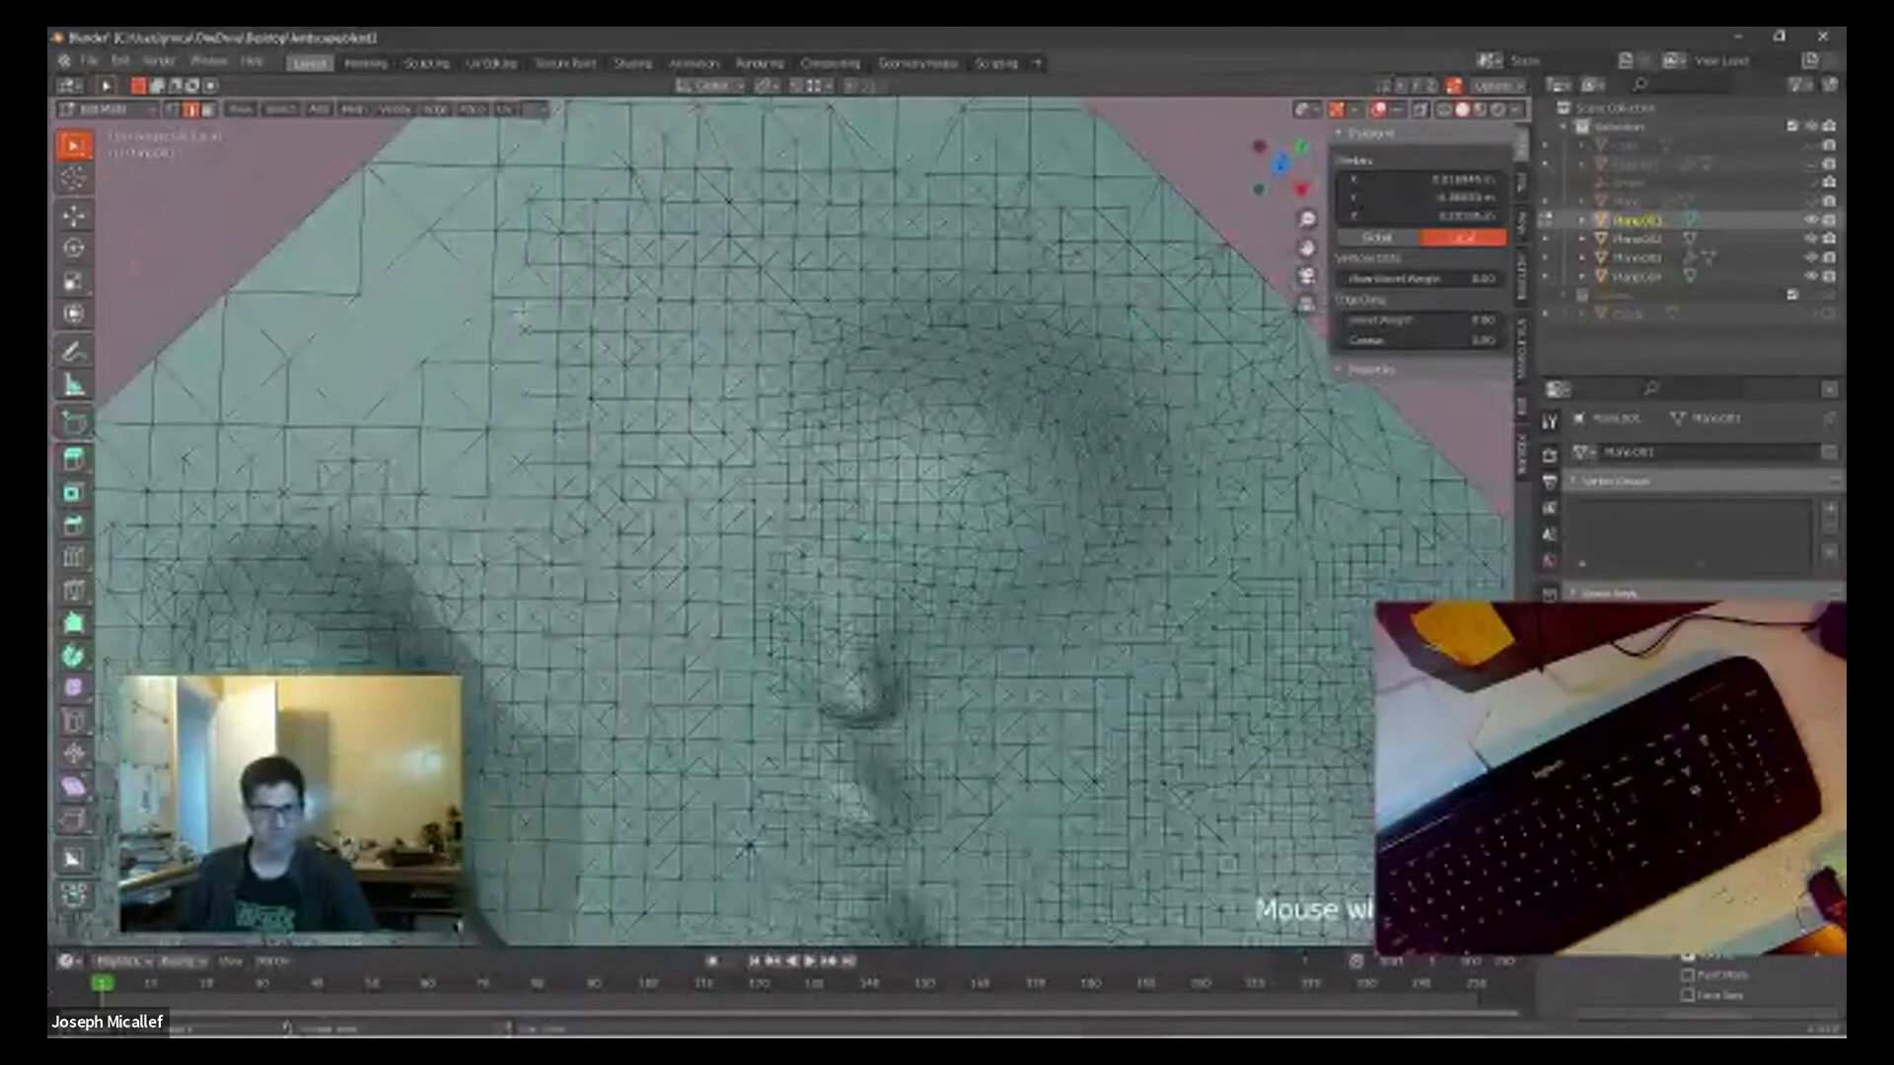
scroll(671, 344, up, 5)
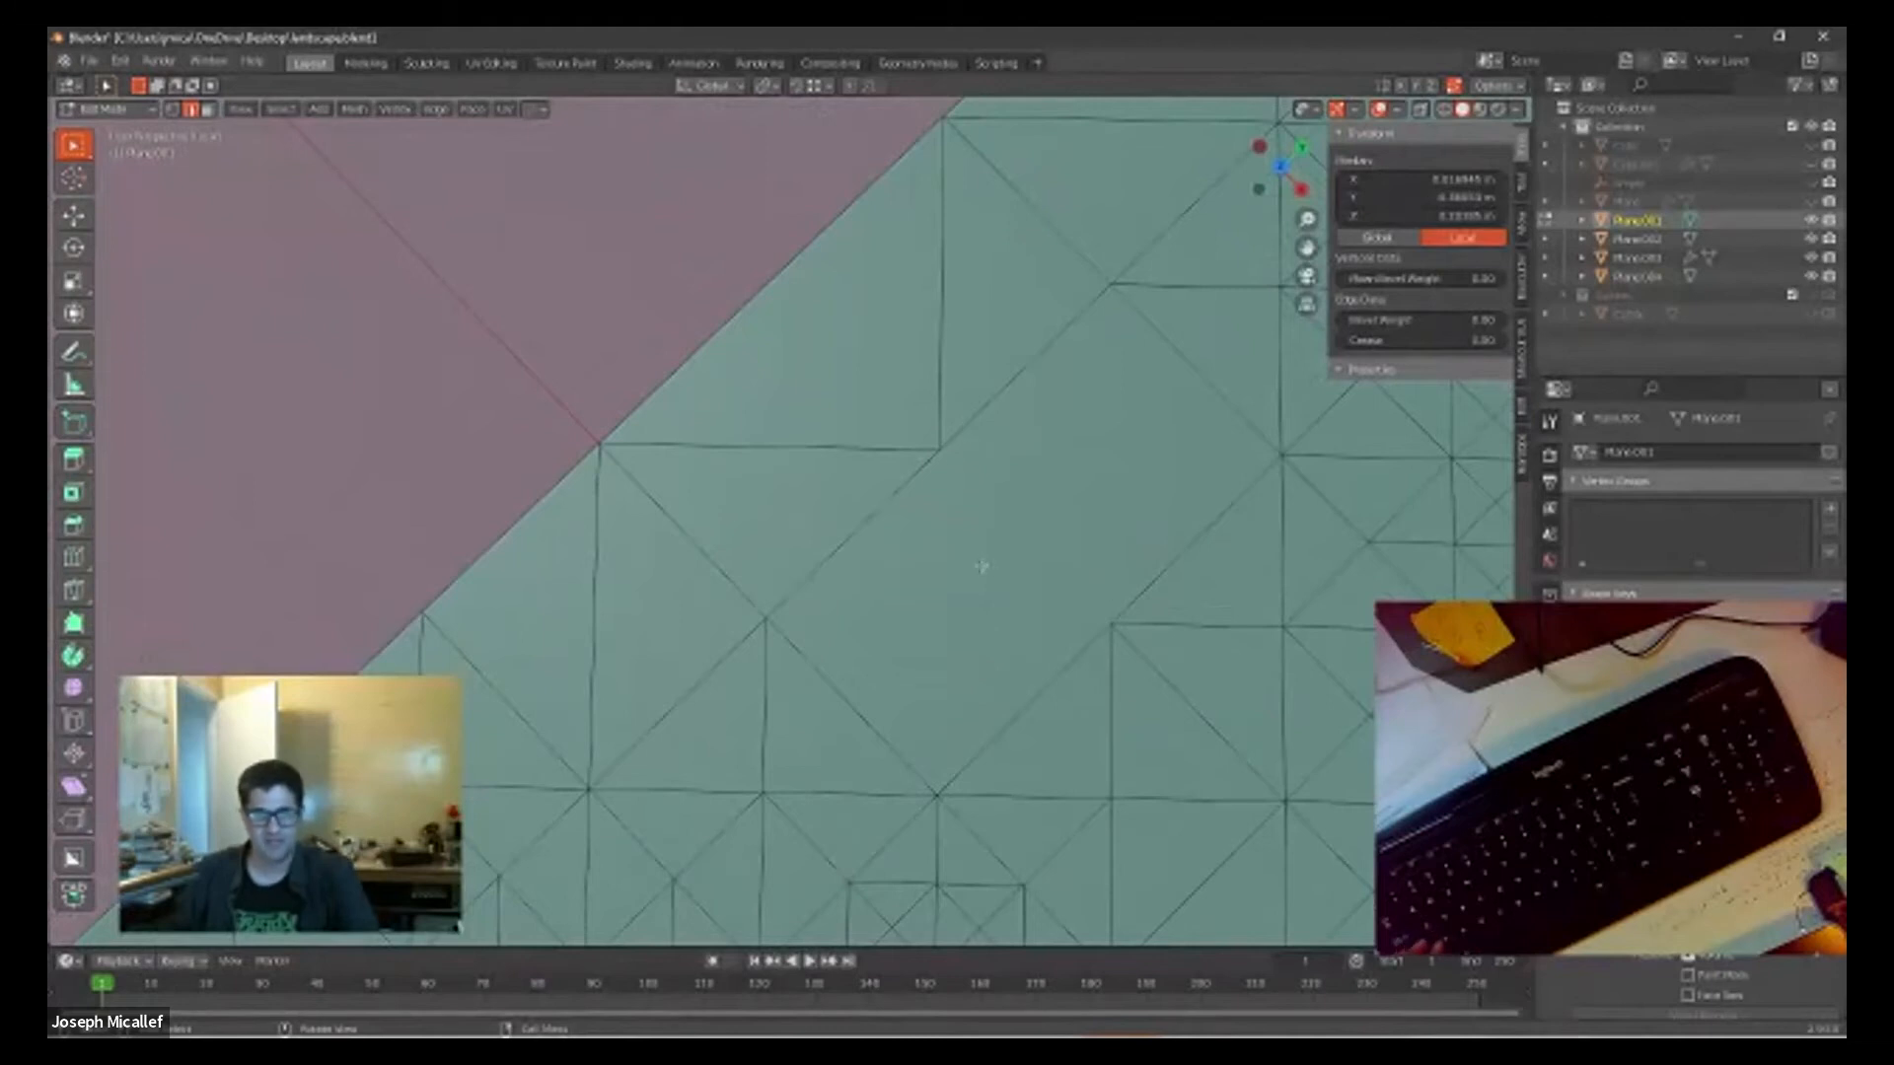
scroll(982, 566, down, 5)
scroll(915, 552, up, 3)
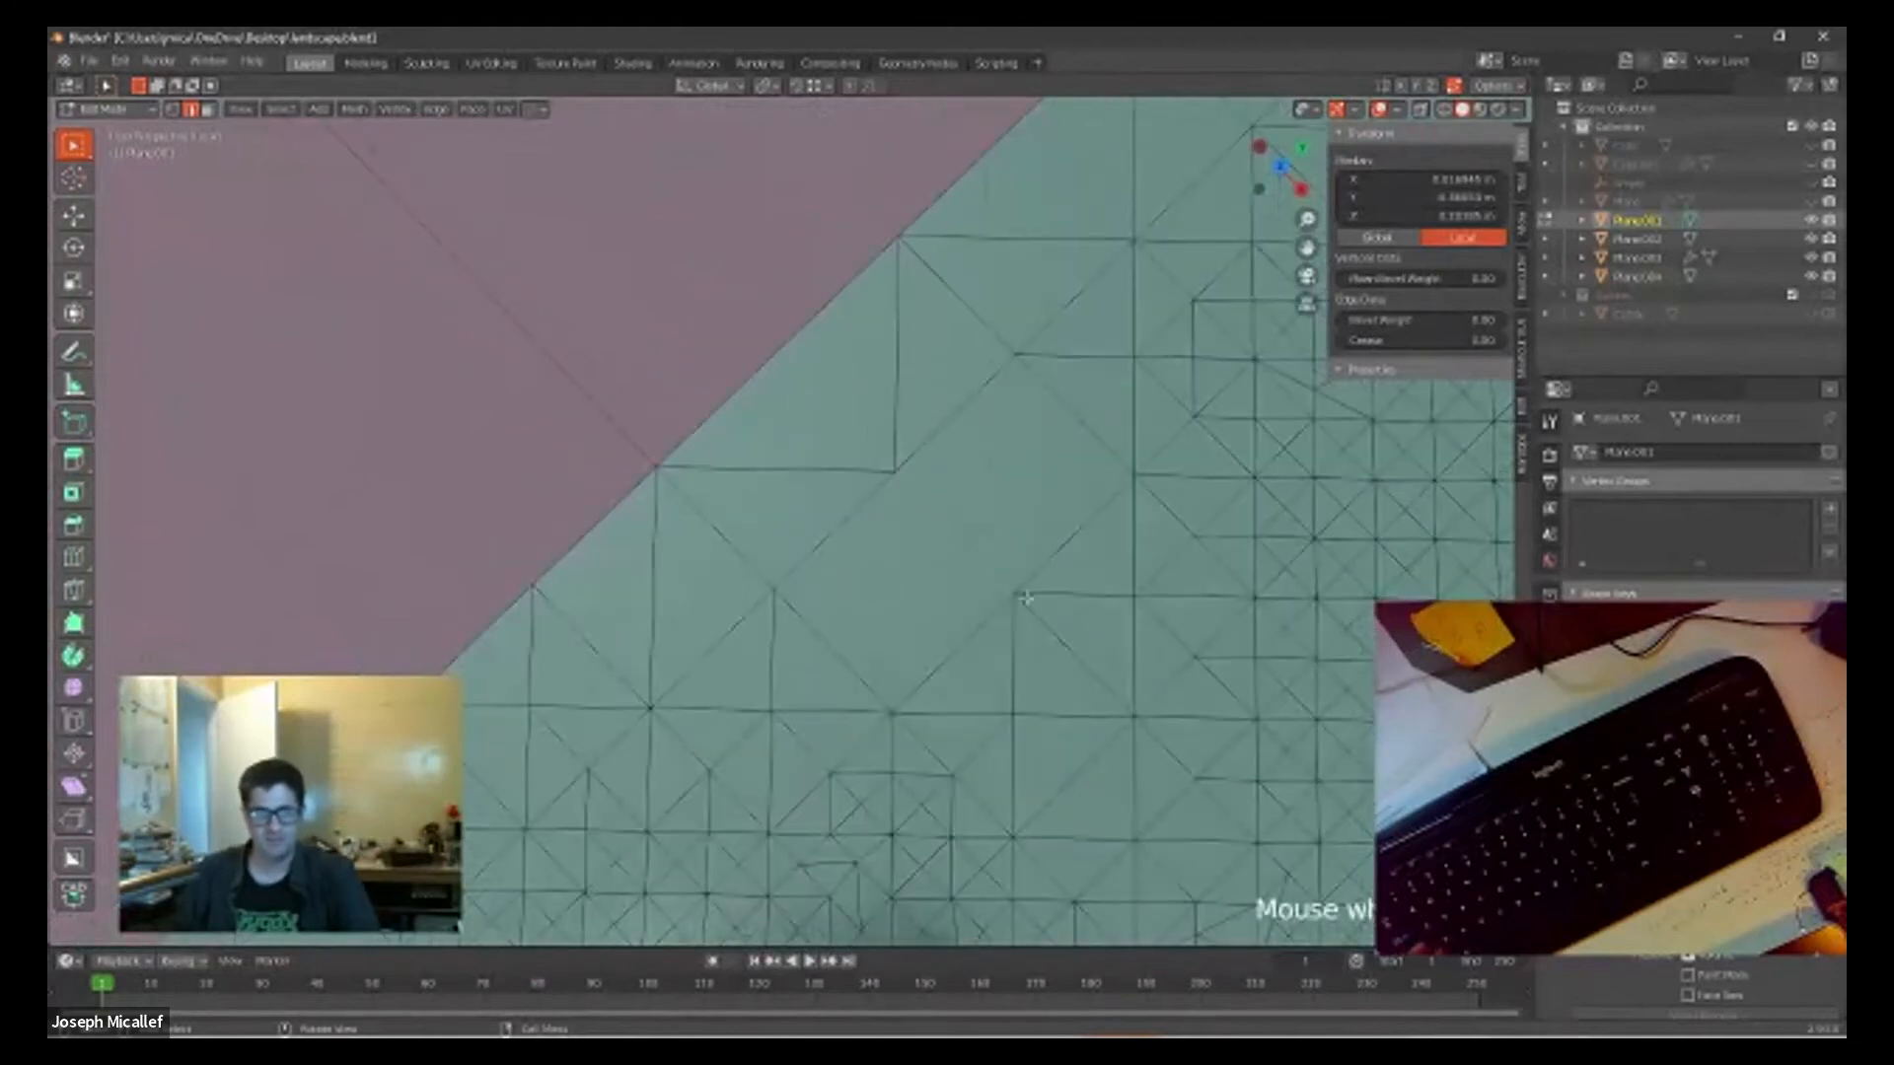
Step: Switch to vertex selection and connect two opposite vertices across the large open face near the plane's border with an edge
scroll(899, 501, up, 1)
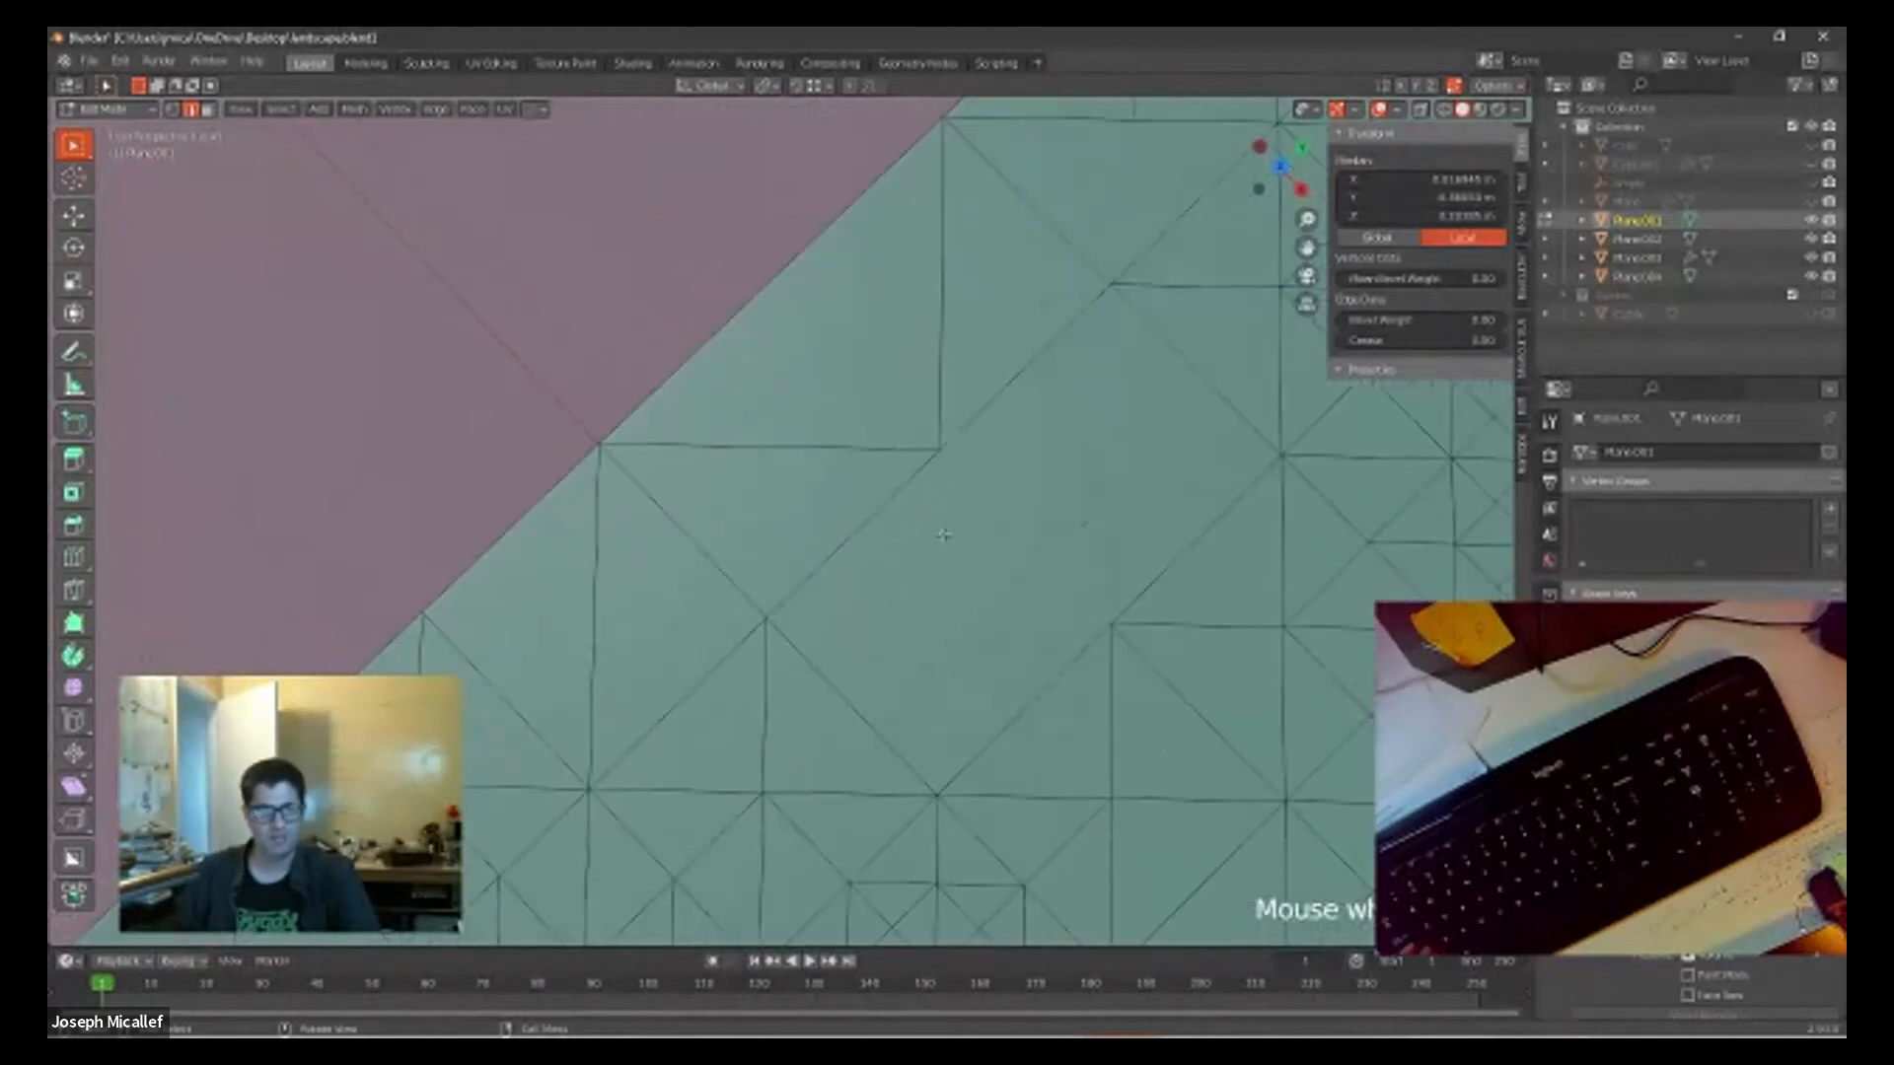
shift+middle_drag(1052, 494, 729, 544)
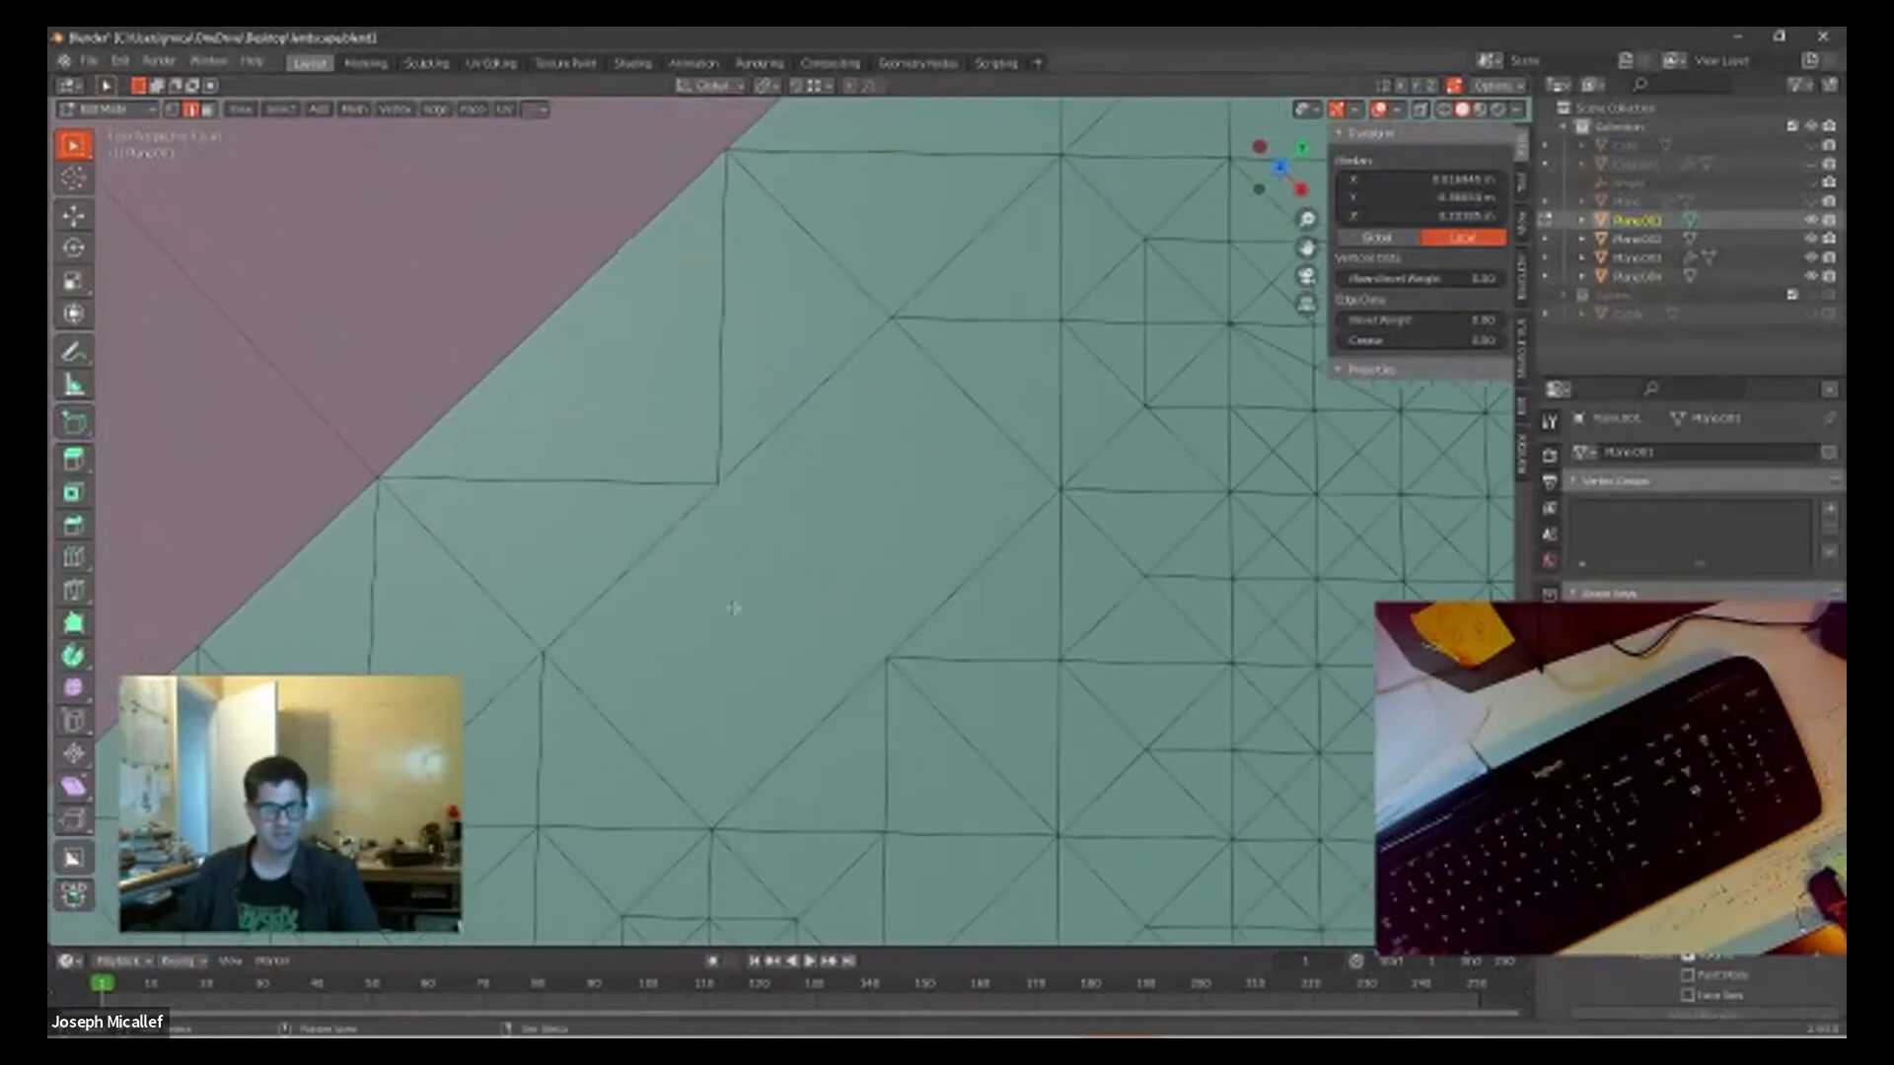
key(1)
click(718, 483)
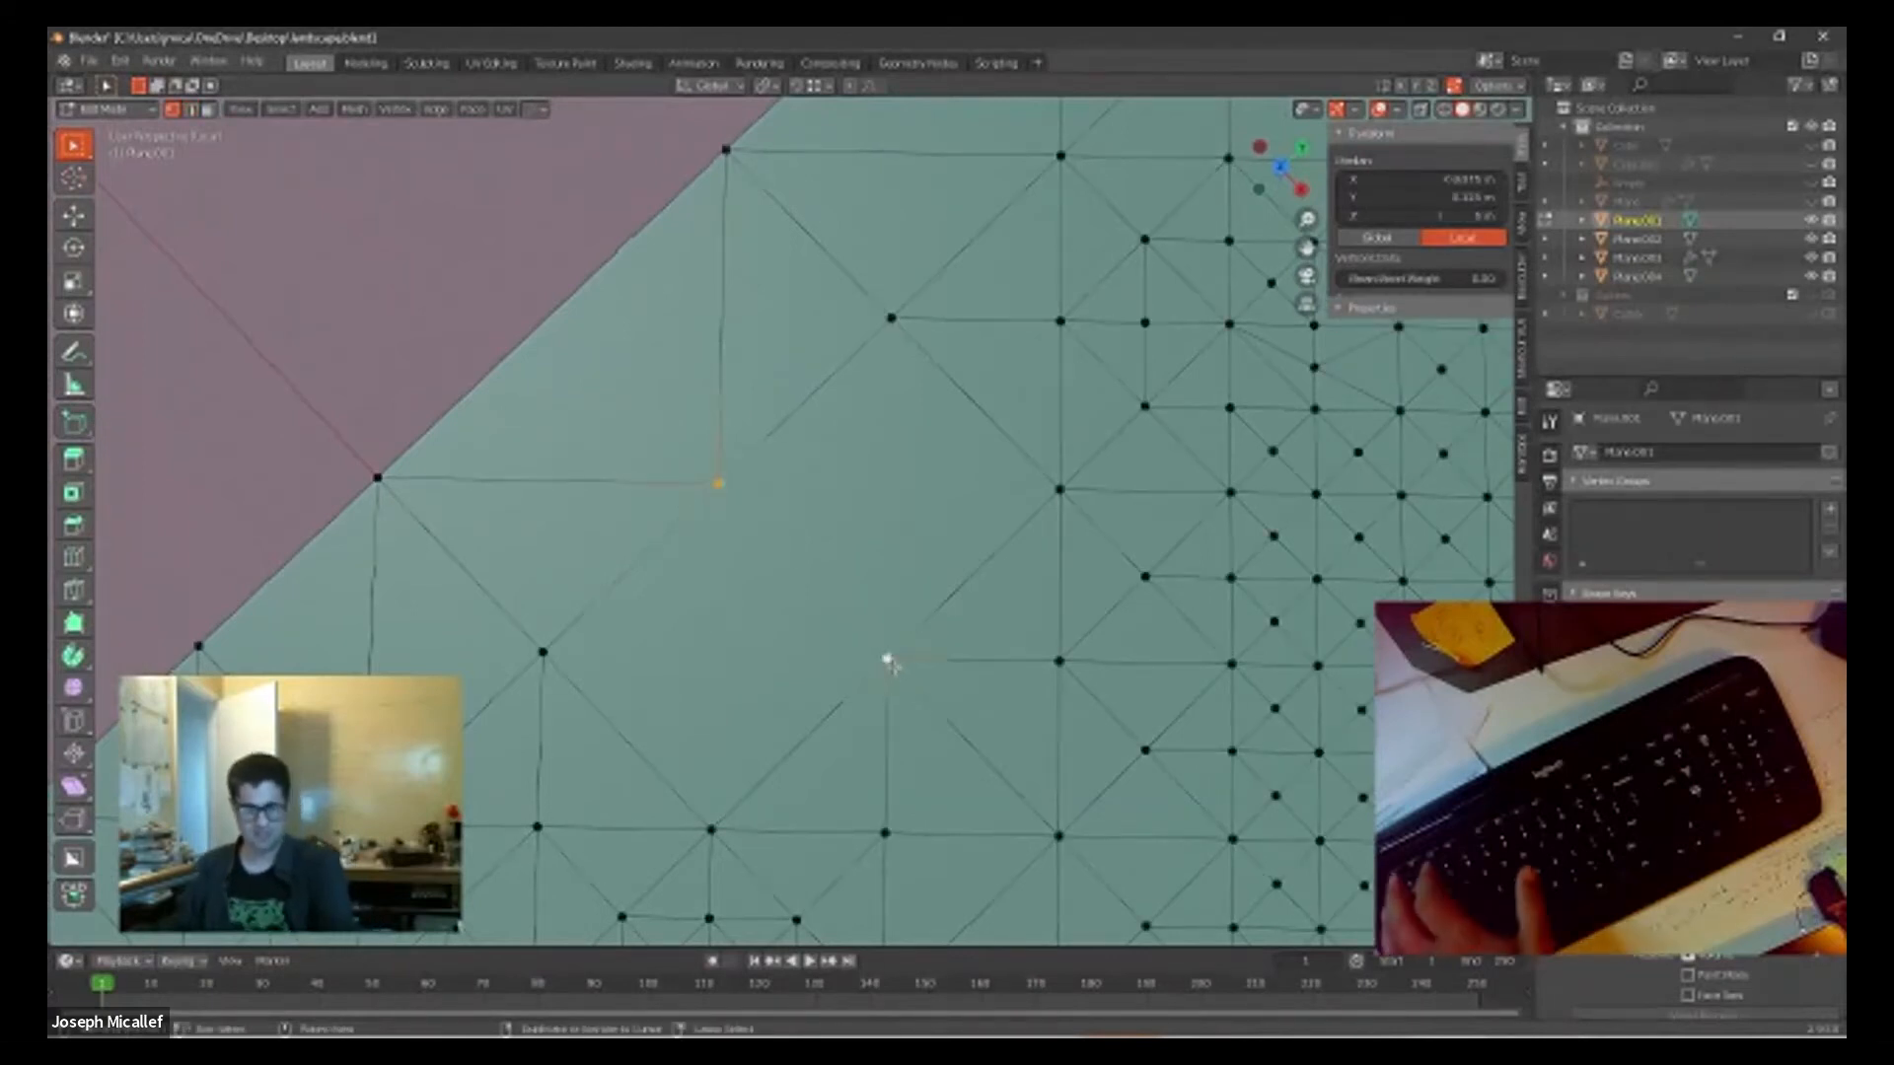
shift+click(888, 659)
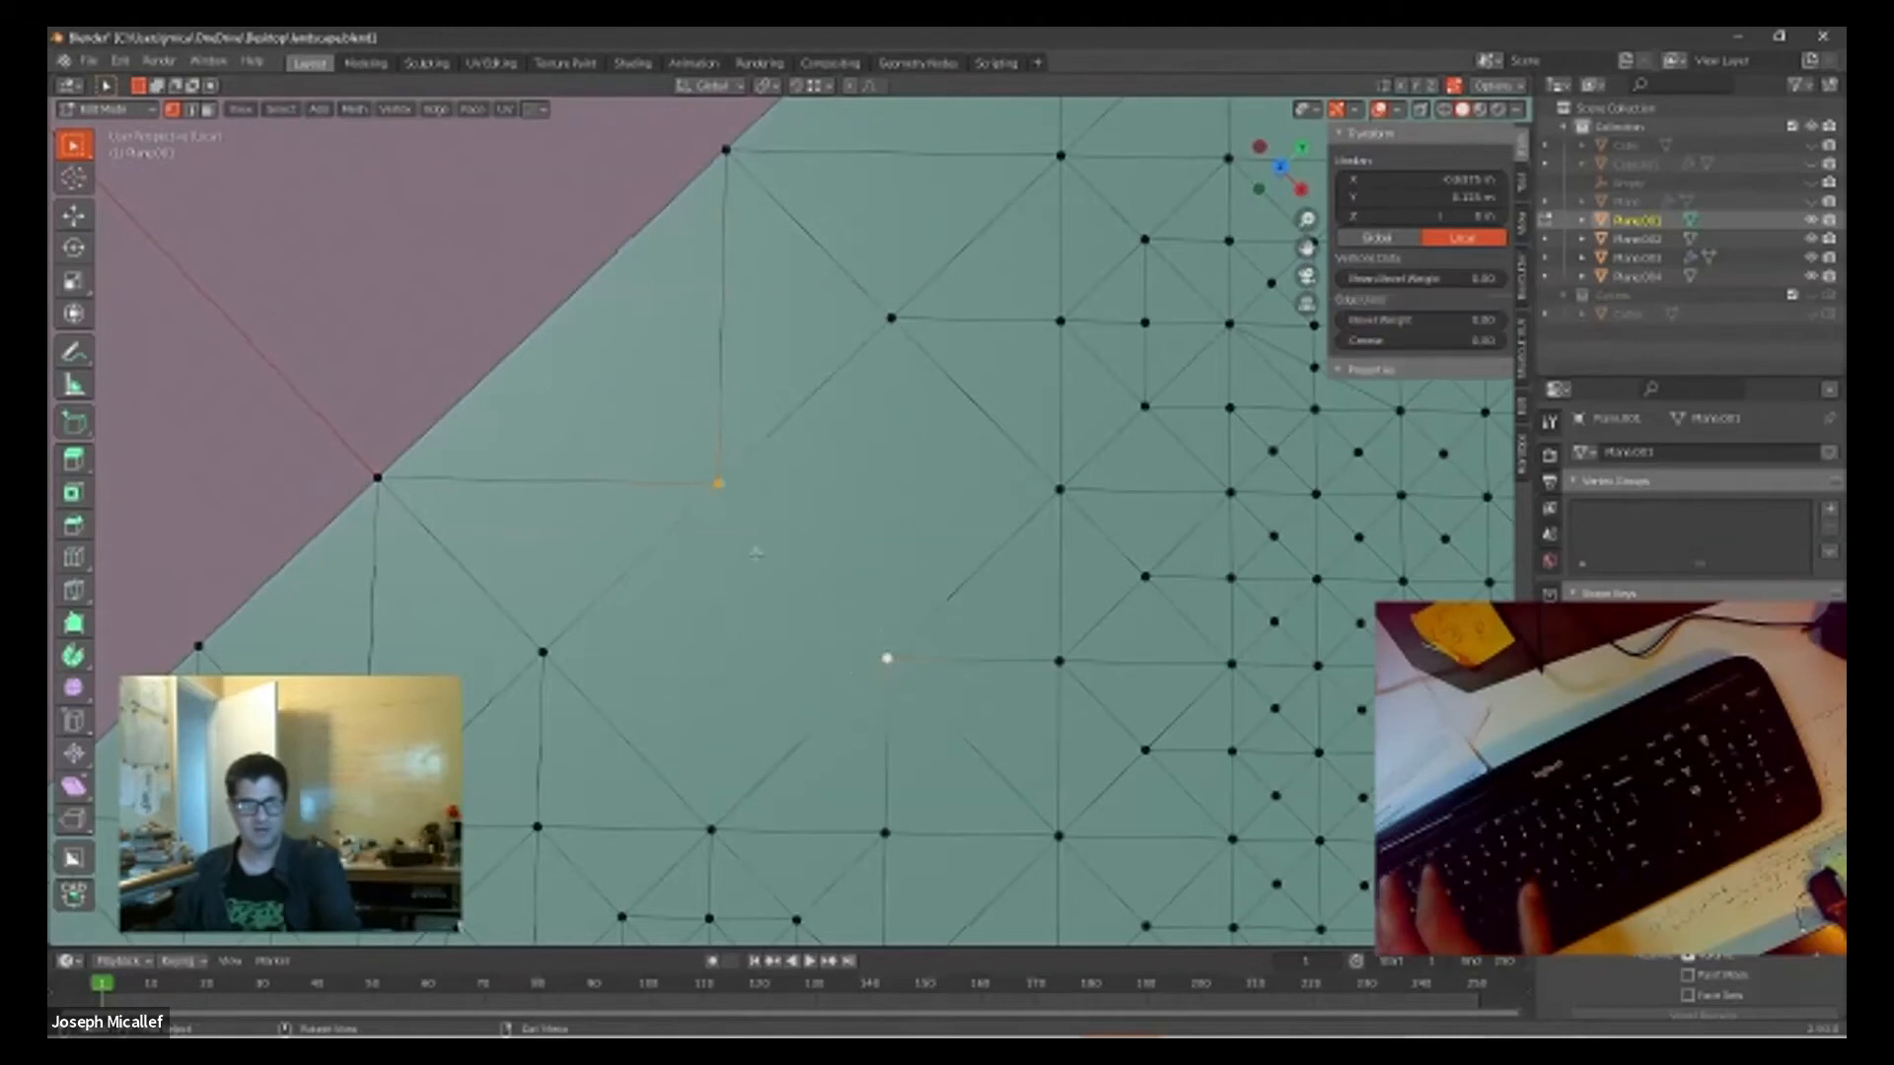
click(759, 662)
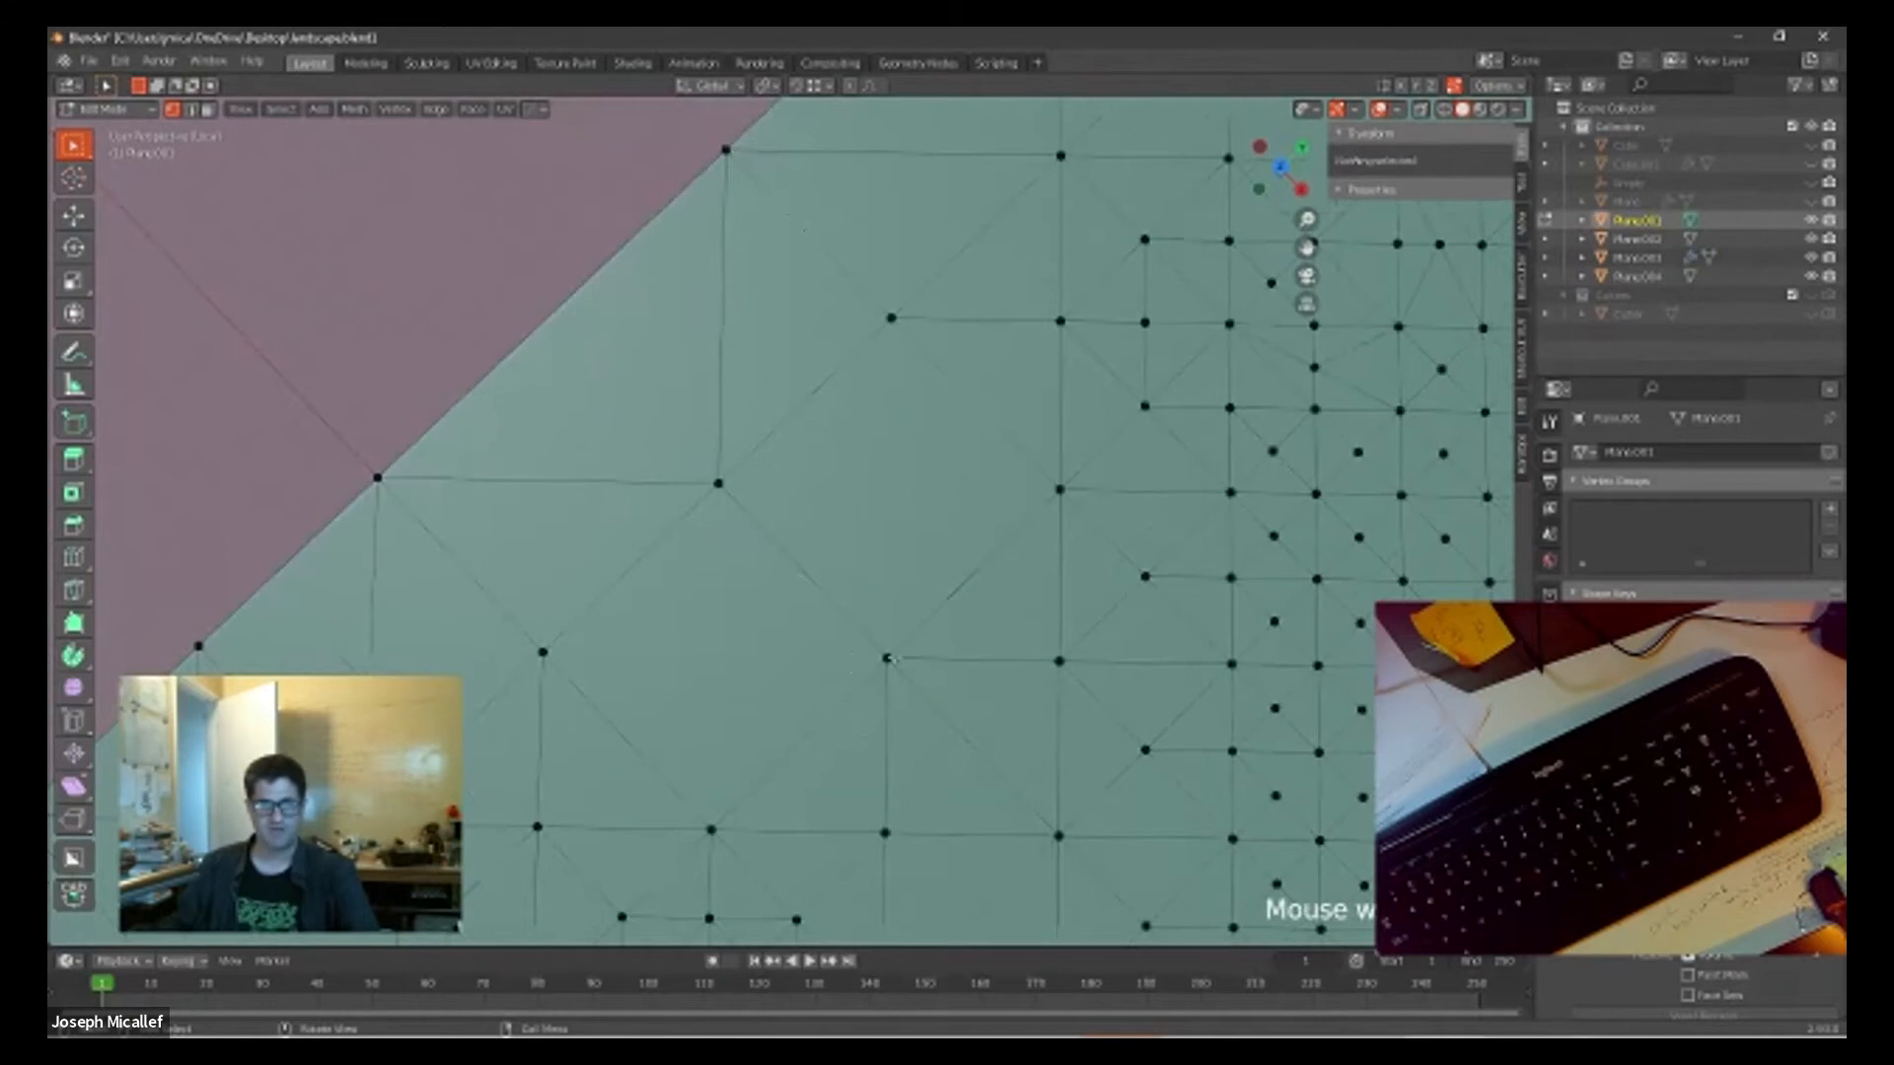
Step: Connect the same inner vertex near the border to the facing vertex beside the dense mesh with another edge
scroll(891, 658, down, 2)
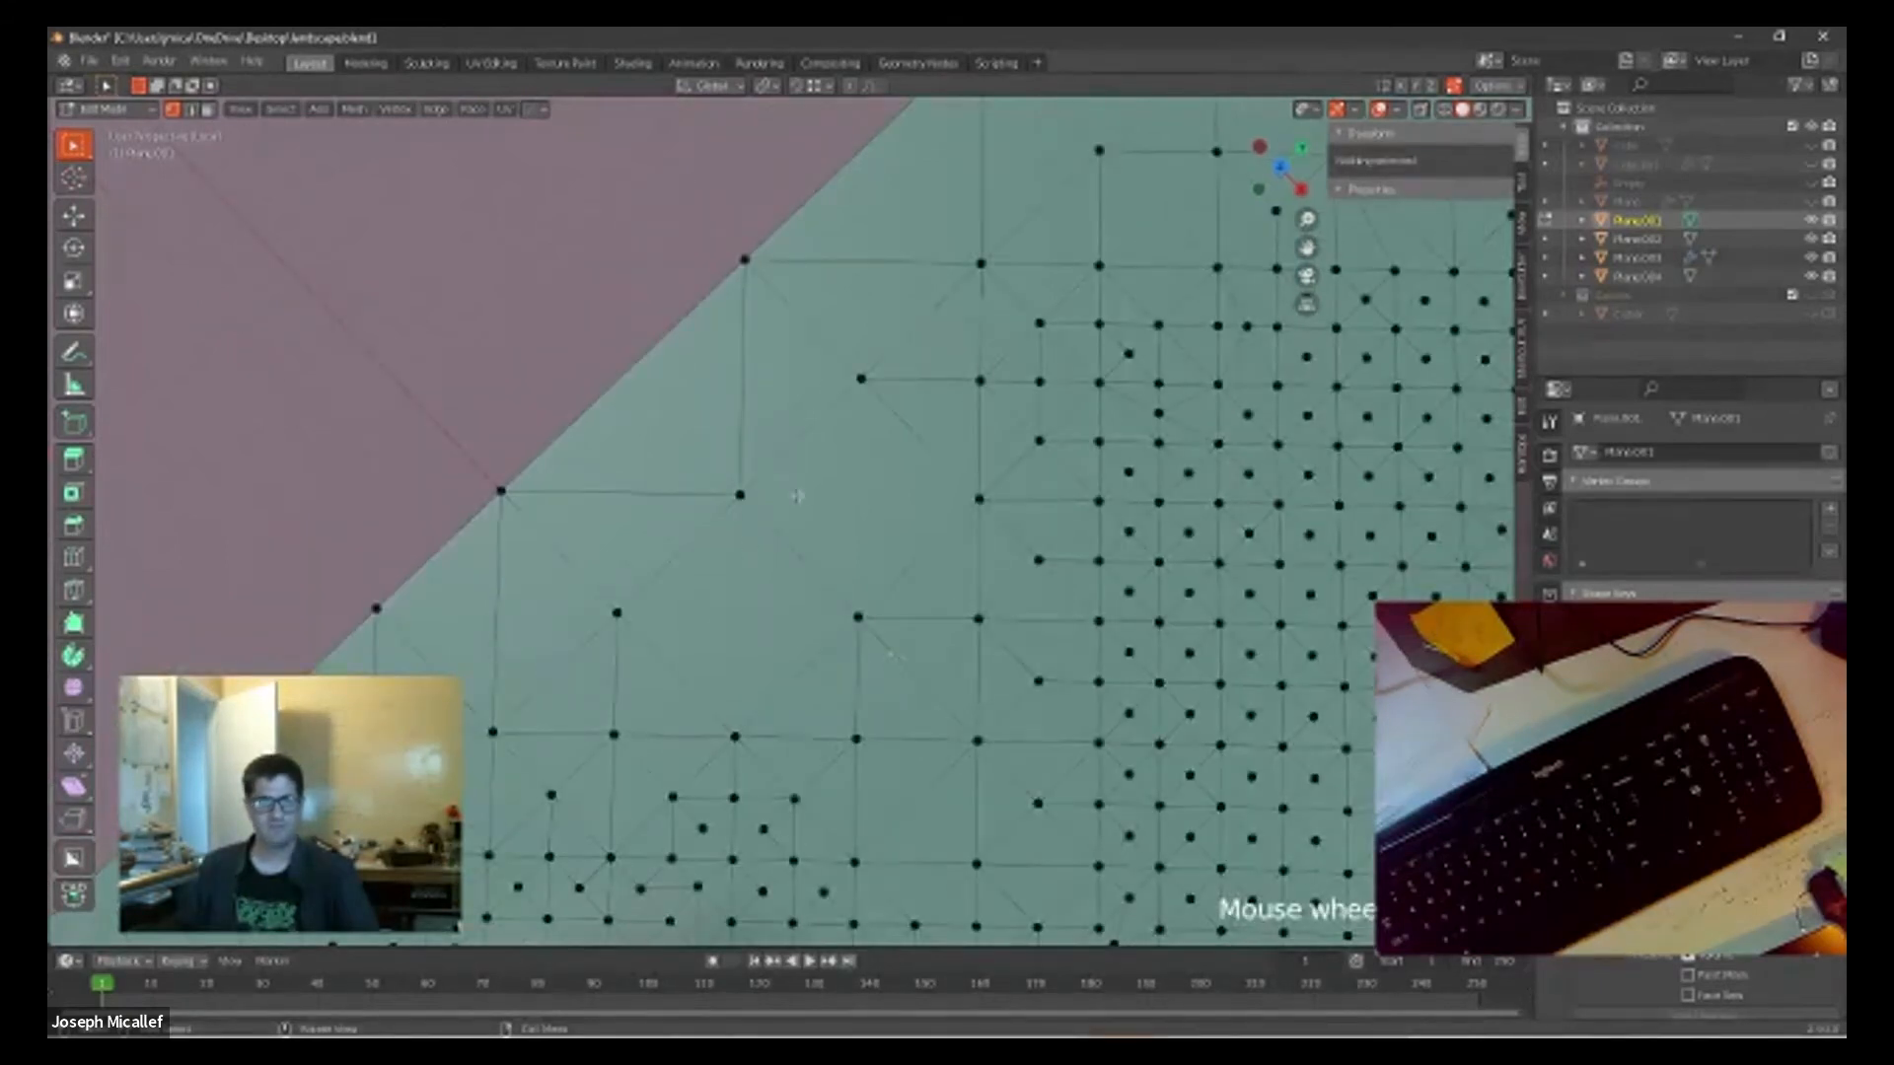
scroll(912, 548, down, 2)
scroll(900, 558, up, 2)
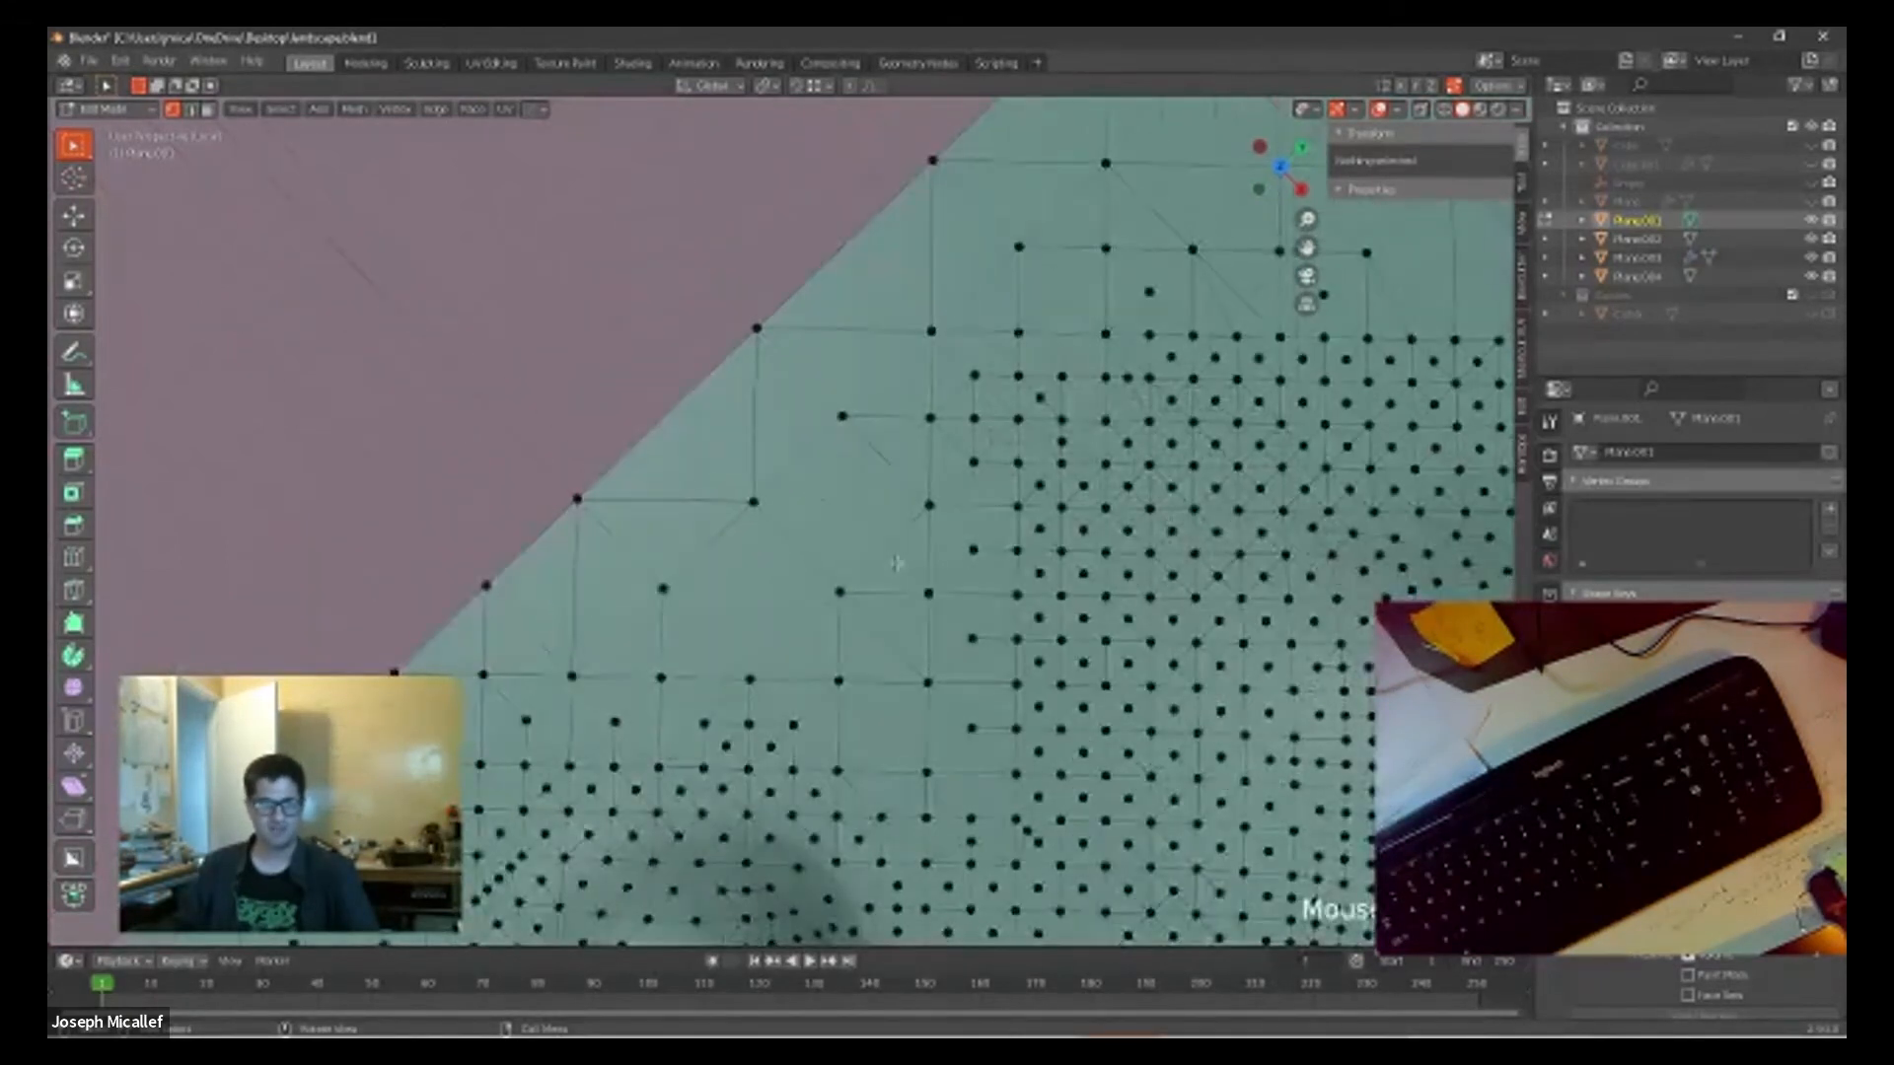
scroll(895, 568, down, 2)
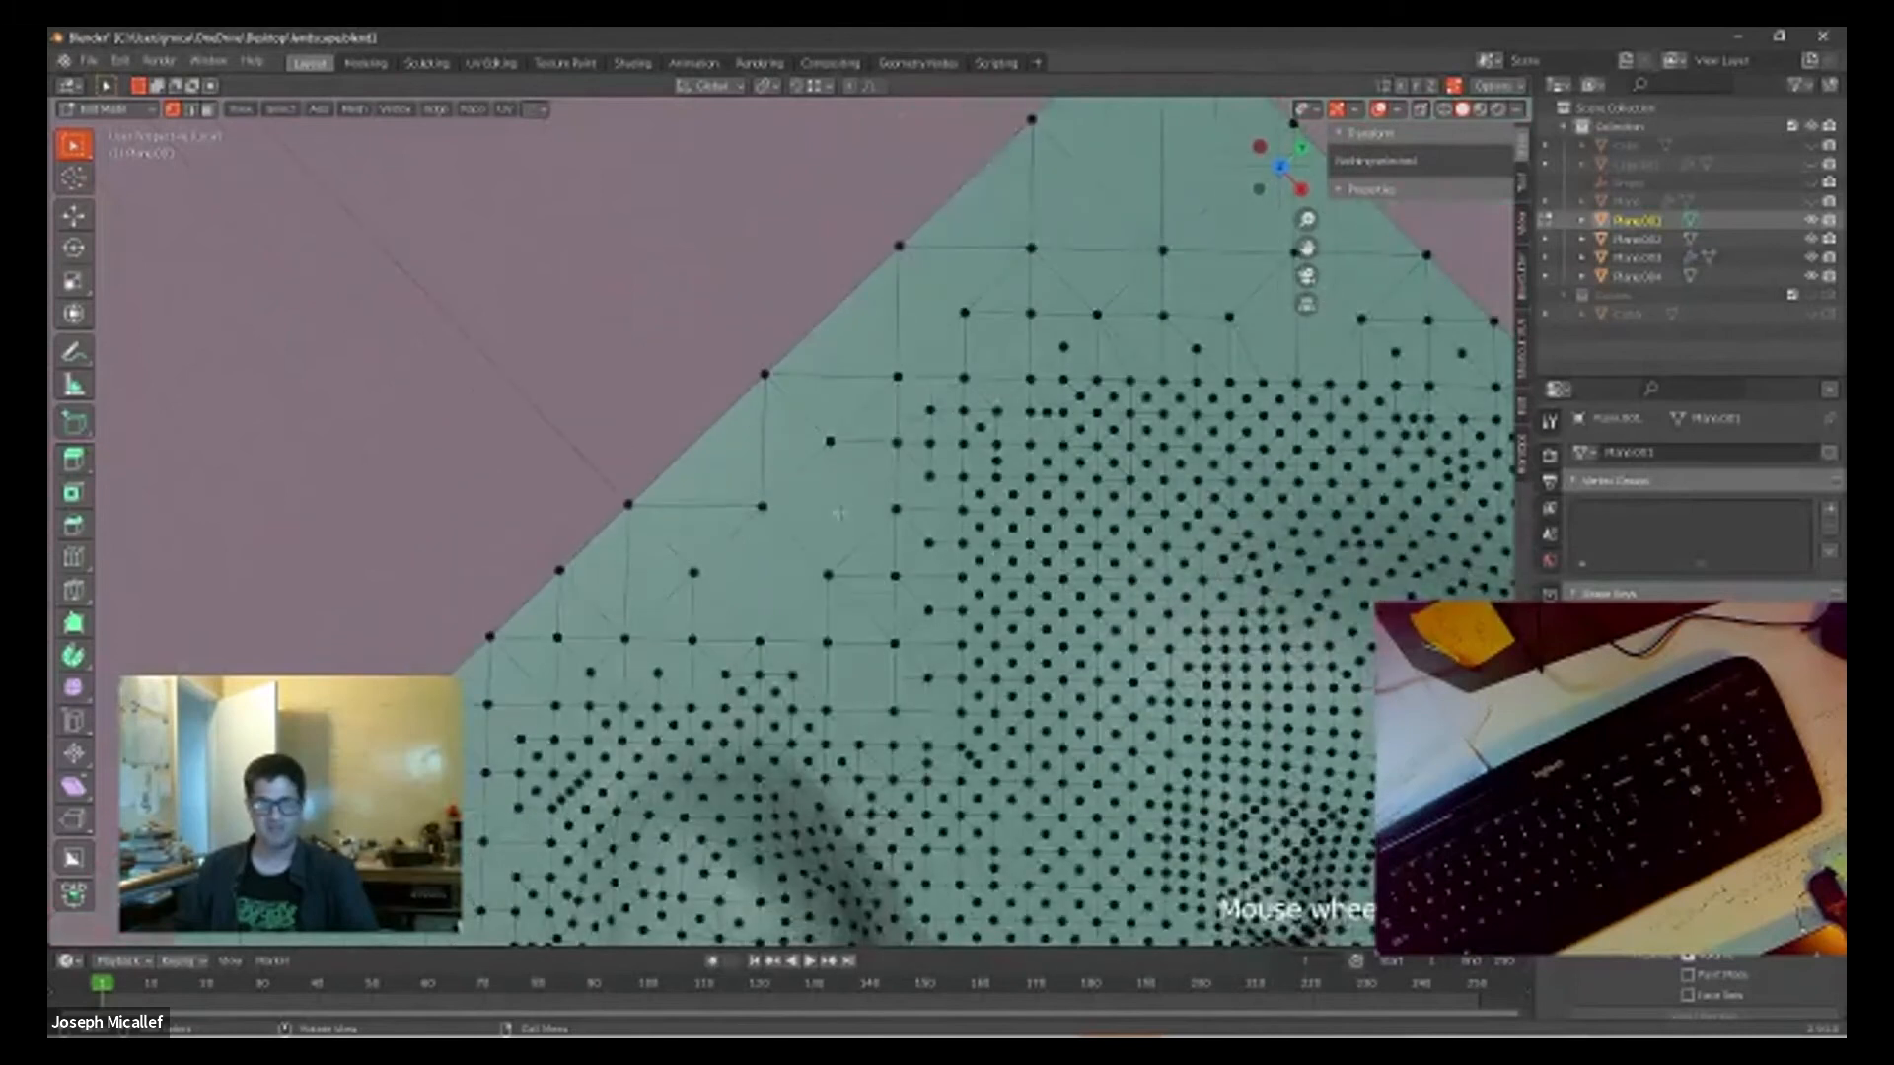
click(837, 514)
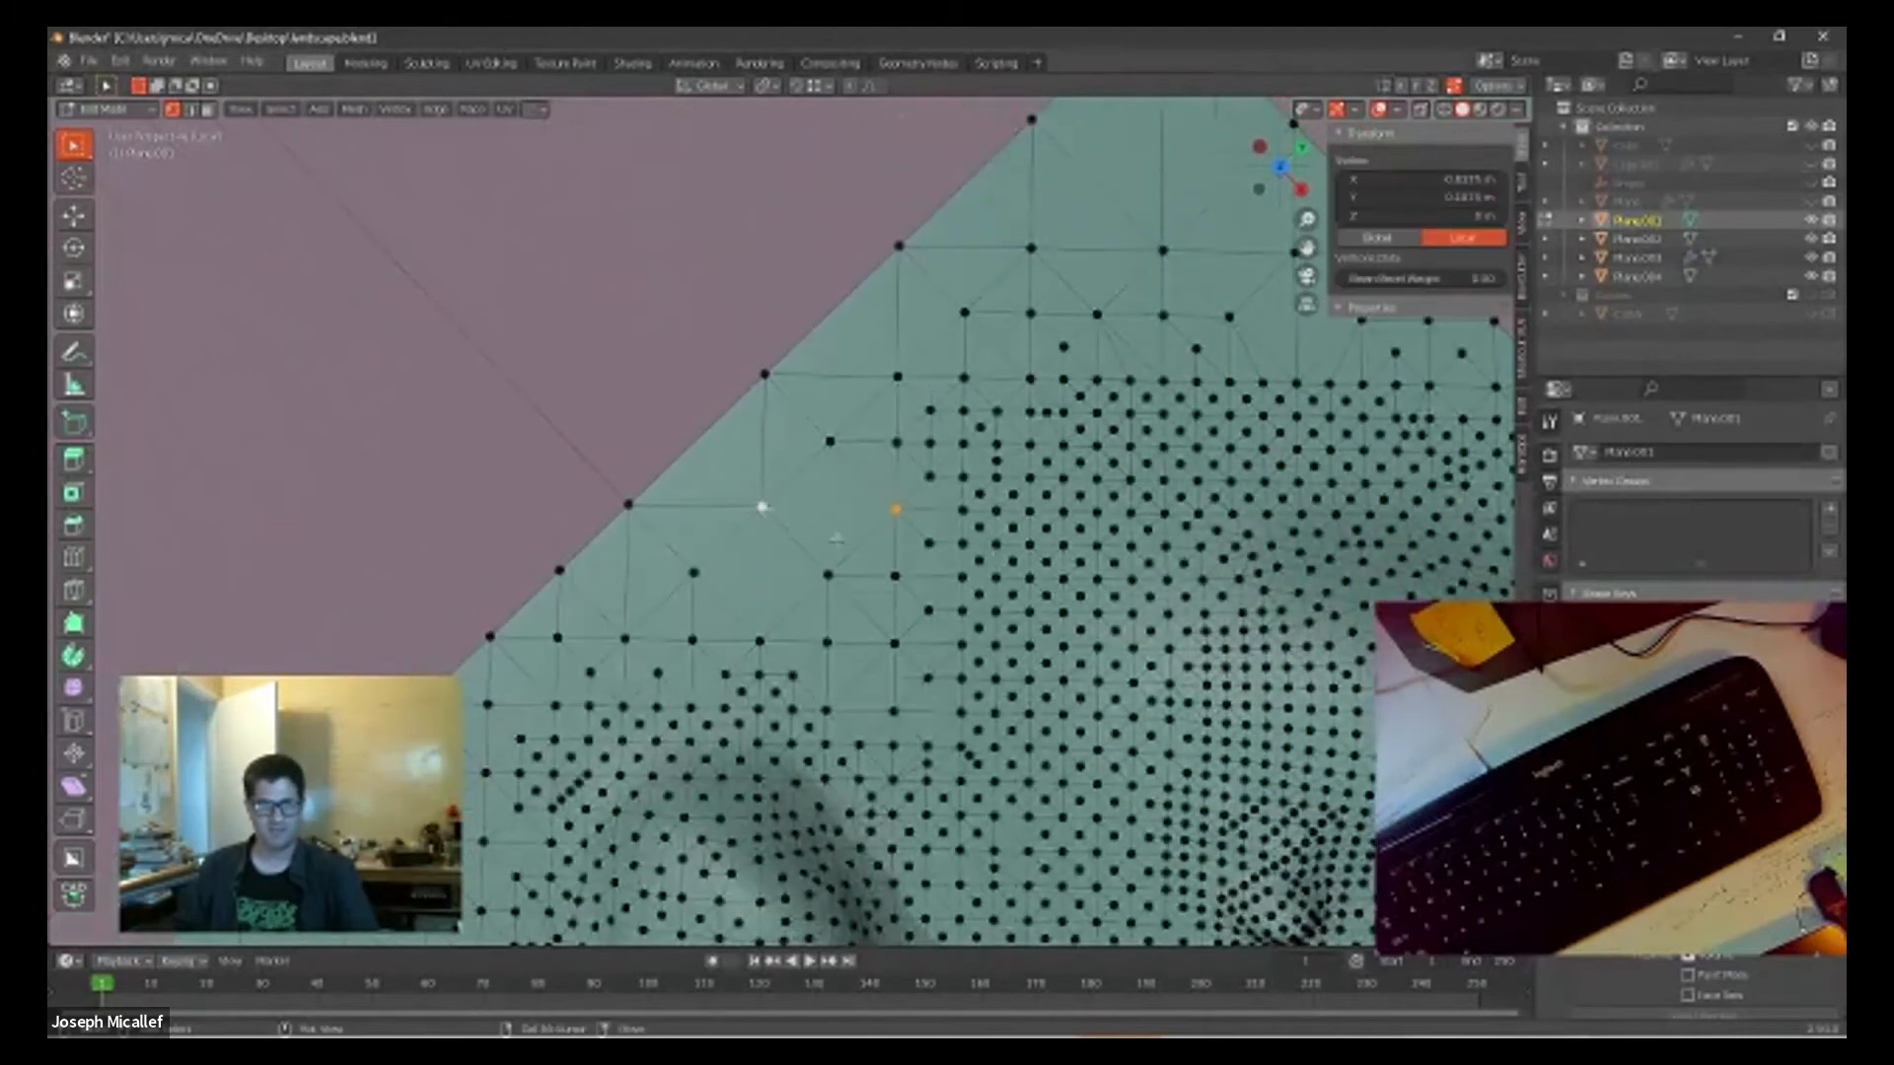
scroll(901, 530, up, 1)
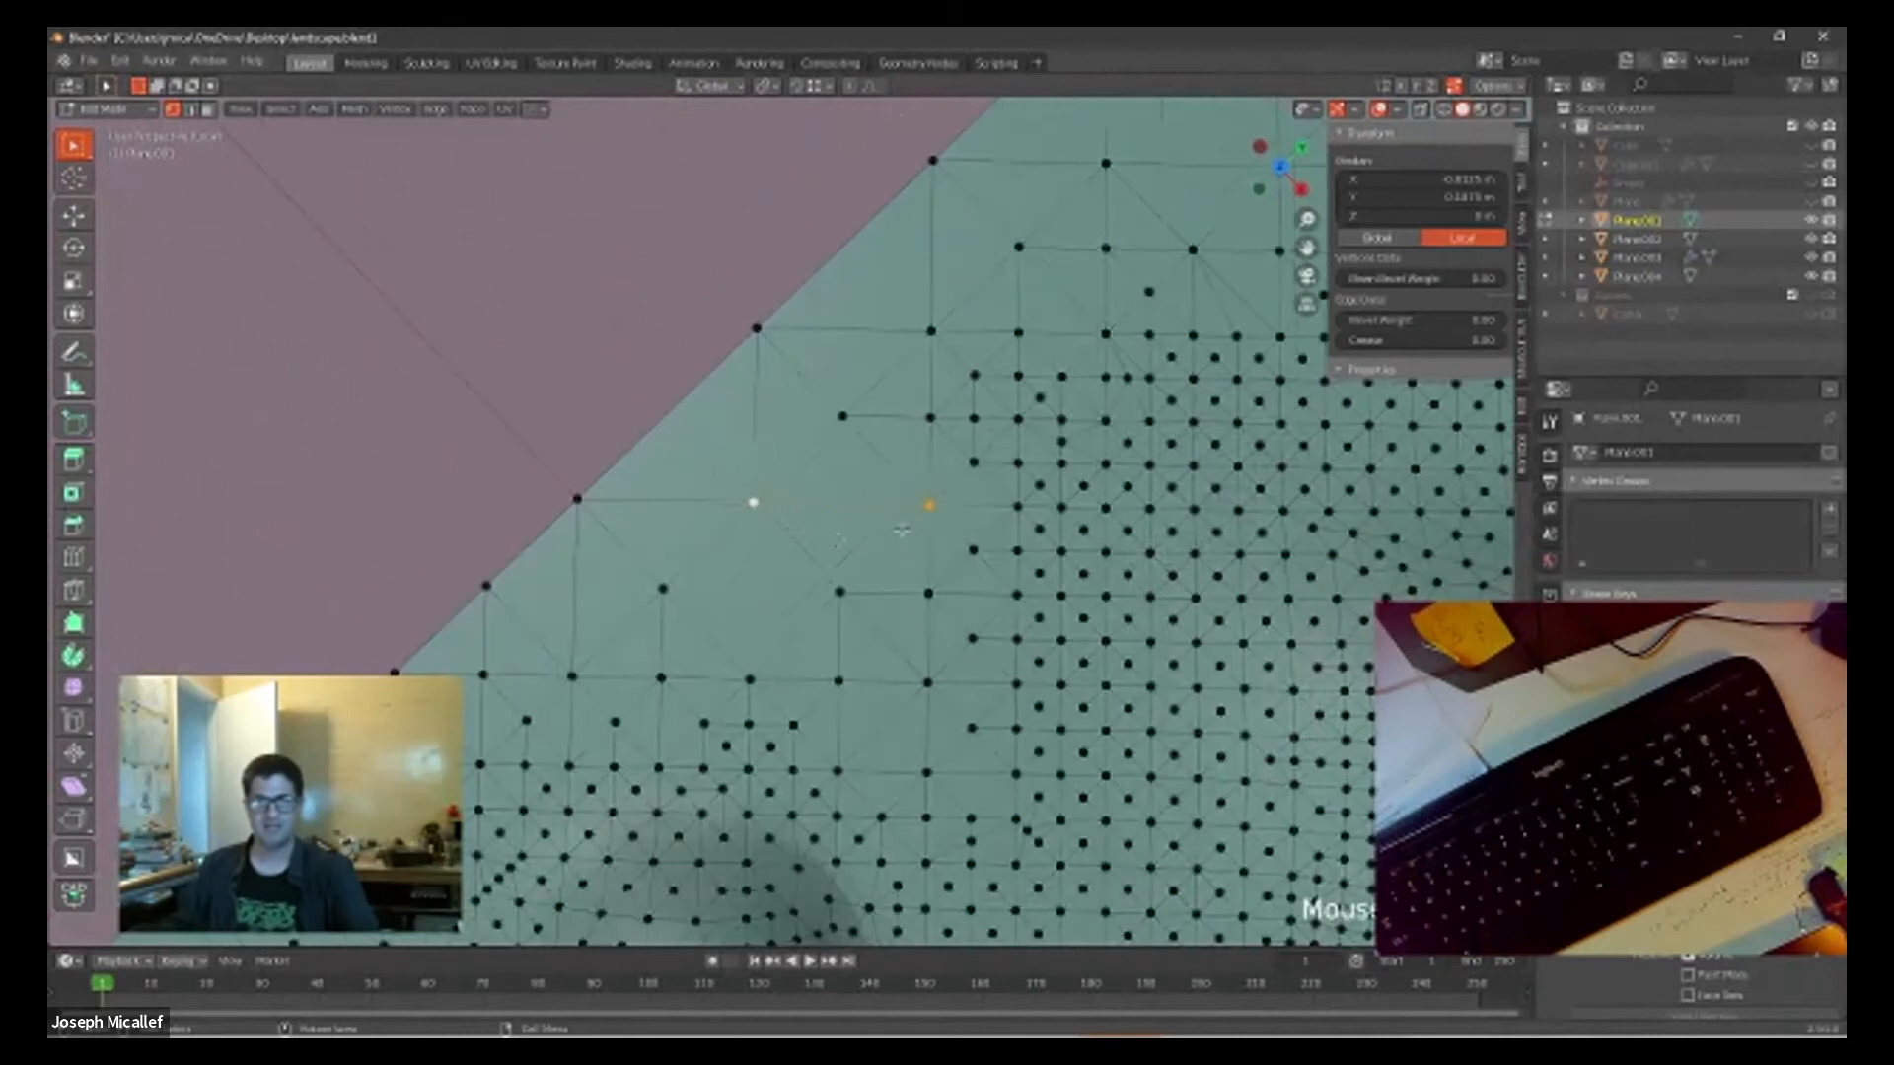
click(845, 585)
Step: Switch to face selection and examine the landscape's faces around the columns, mounds and flat border from several angles
middle_drag(987, 604, 588, 457)
scroll(893, 491, down, 6)
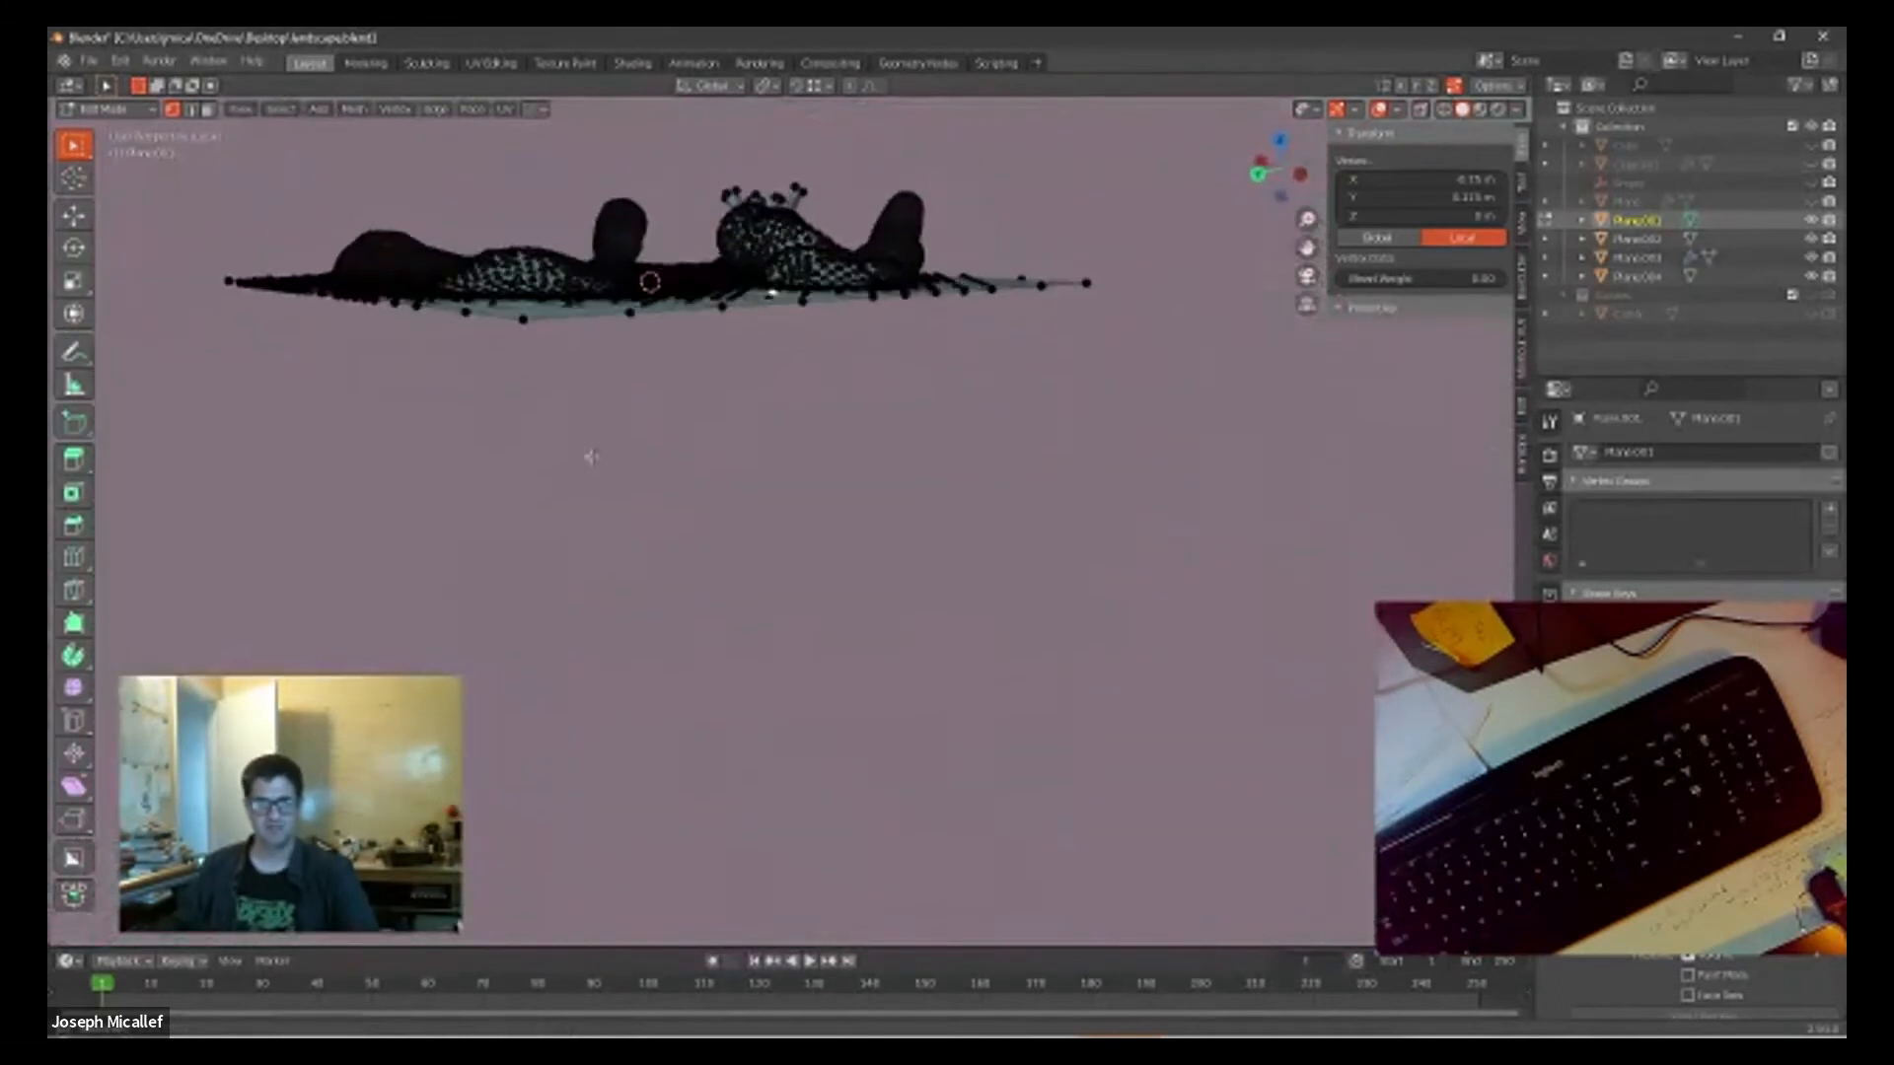
middle_drag(774, 326, 750, 272)
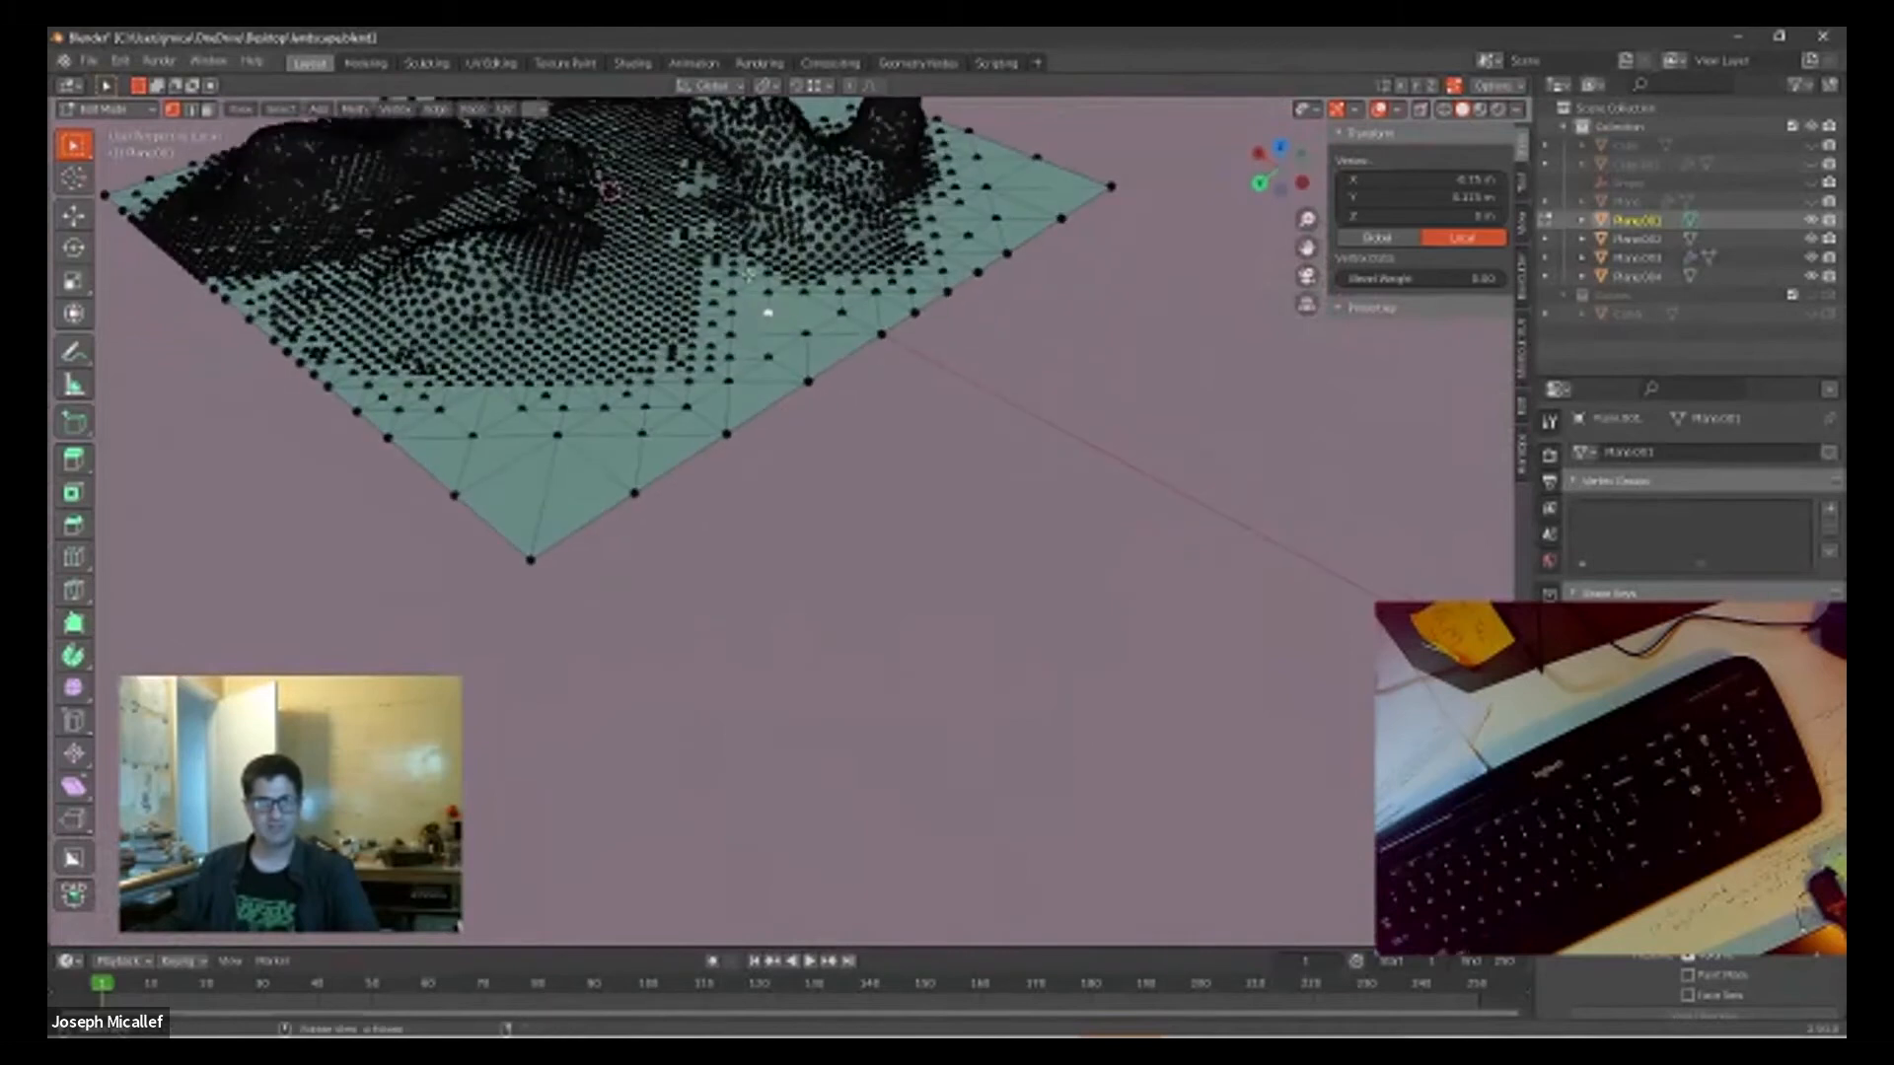
shift+middle_drag(883, 389, 1085, 779)
scroll(1085, 779, up, 8)
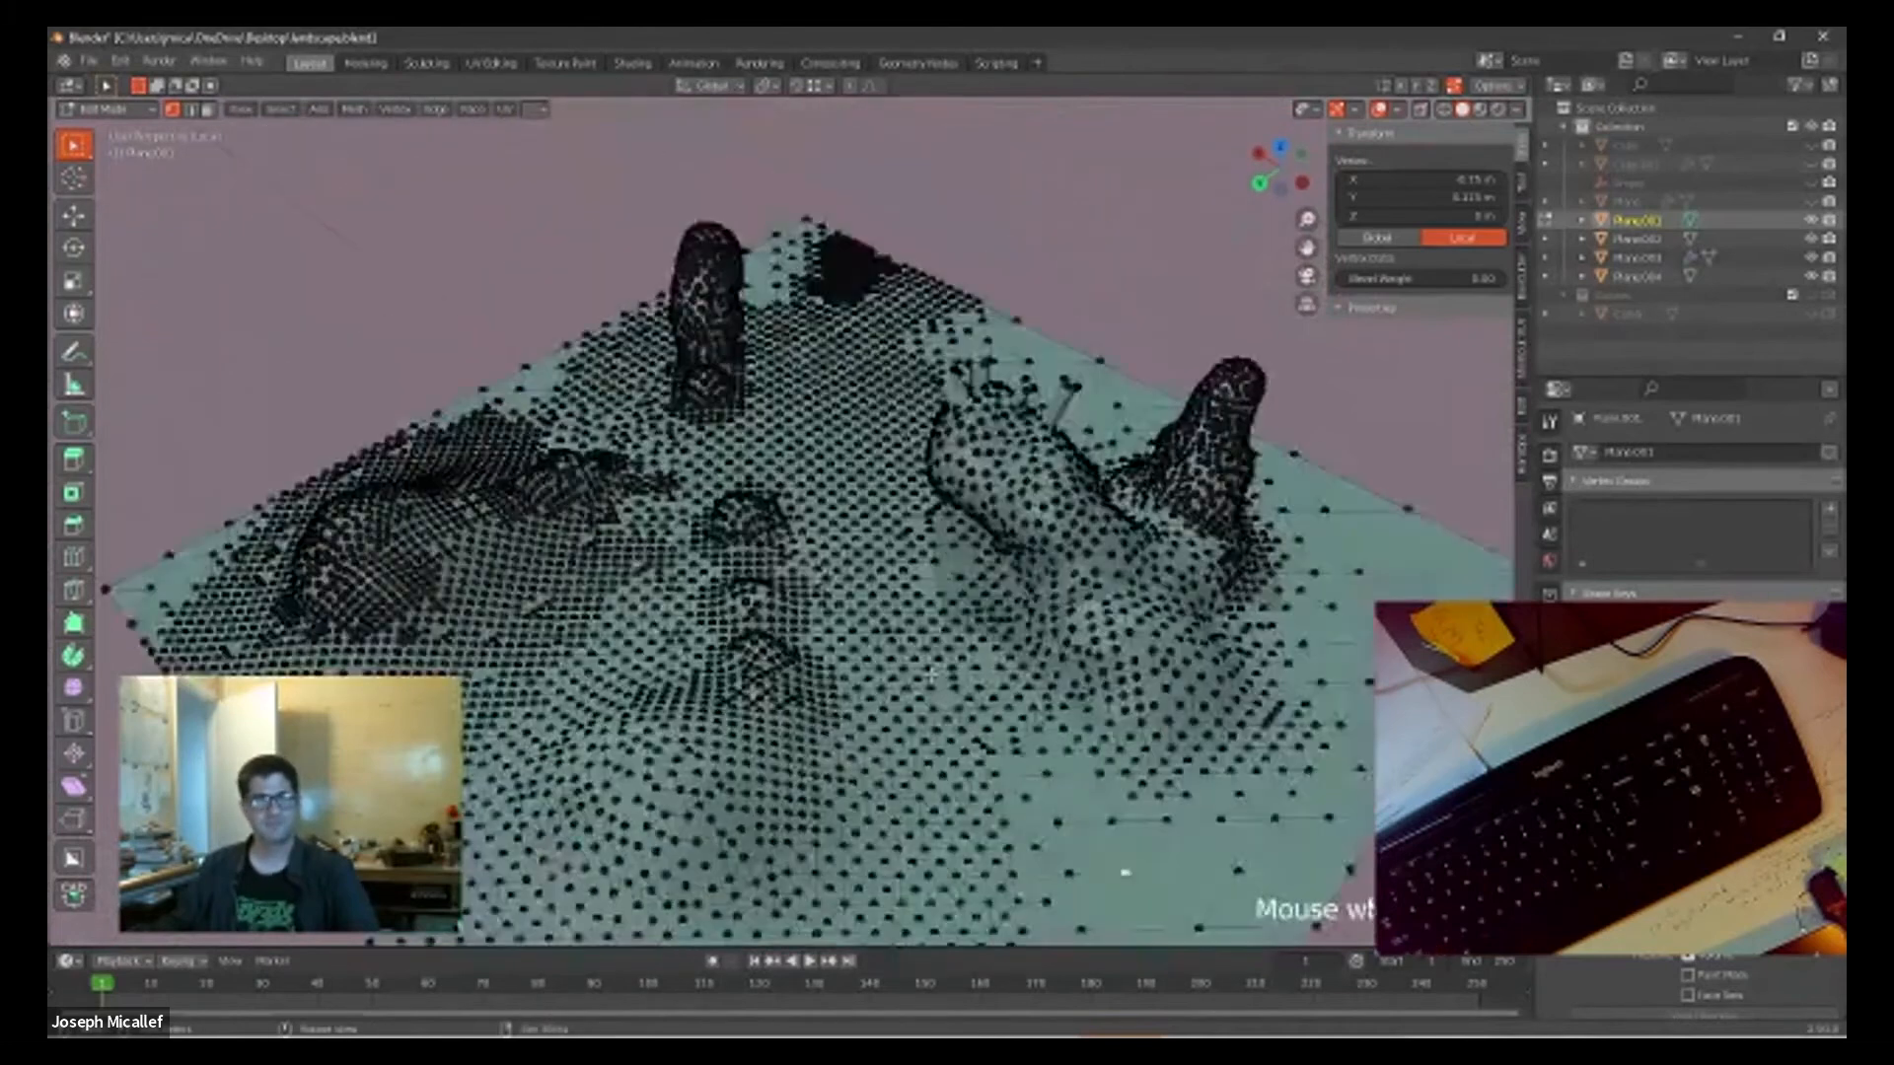
scroll(1086, 780, down, 5)
middle_drag(1085, 779, 1325, 465)
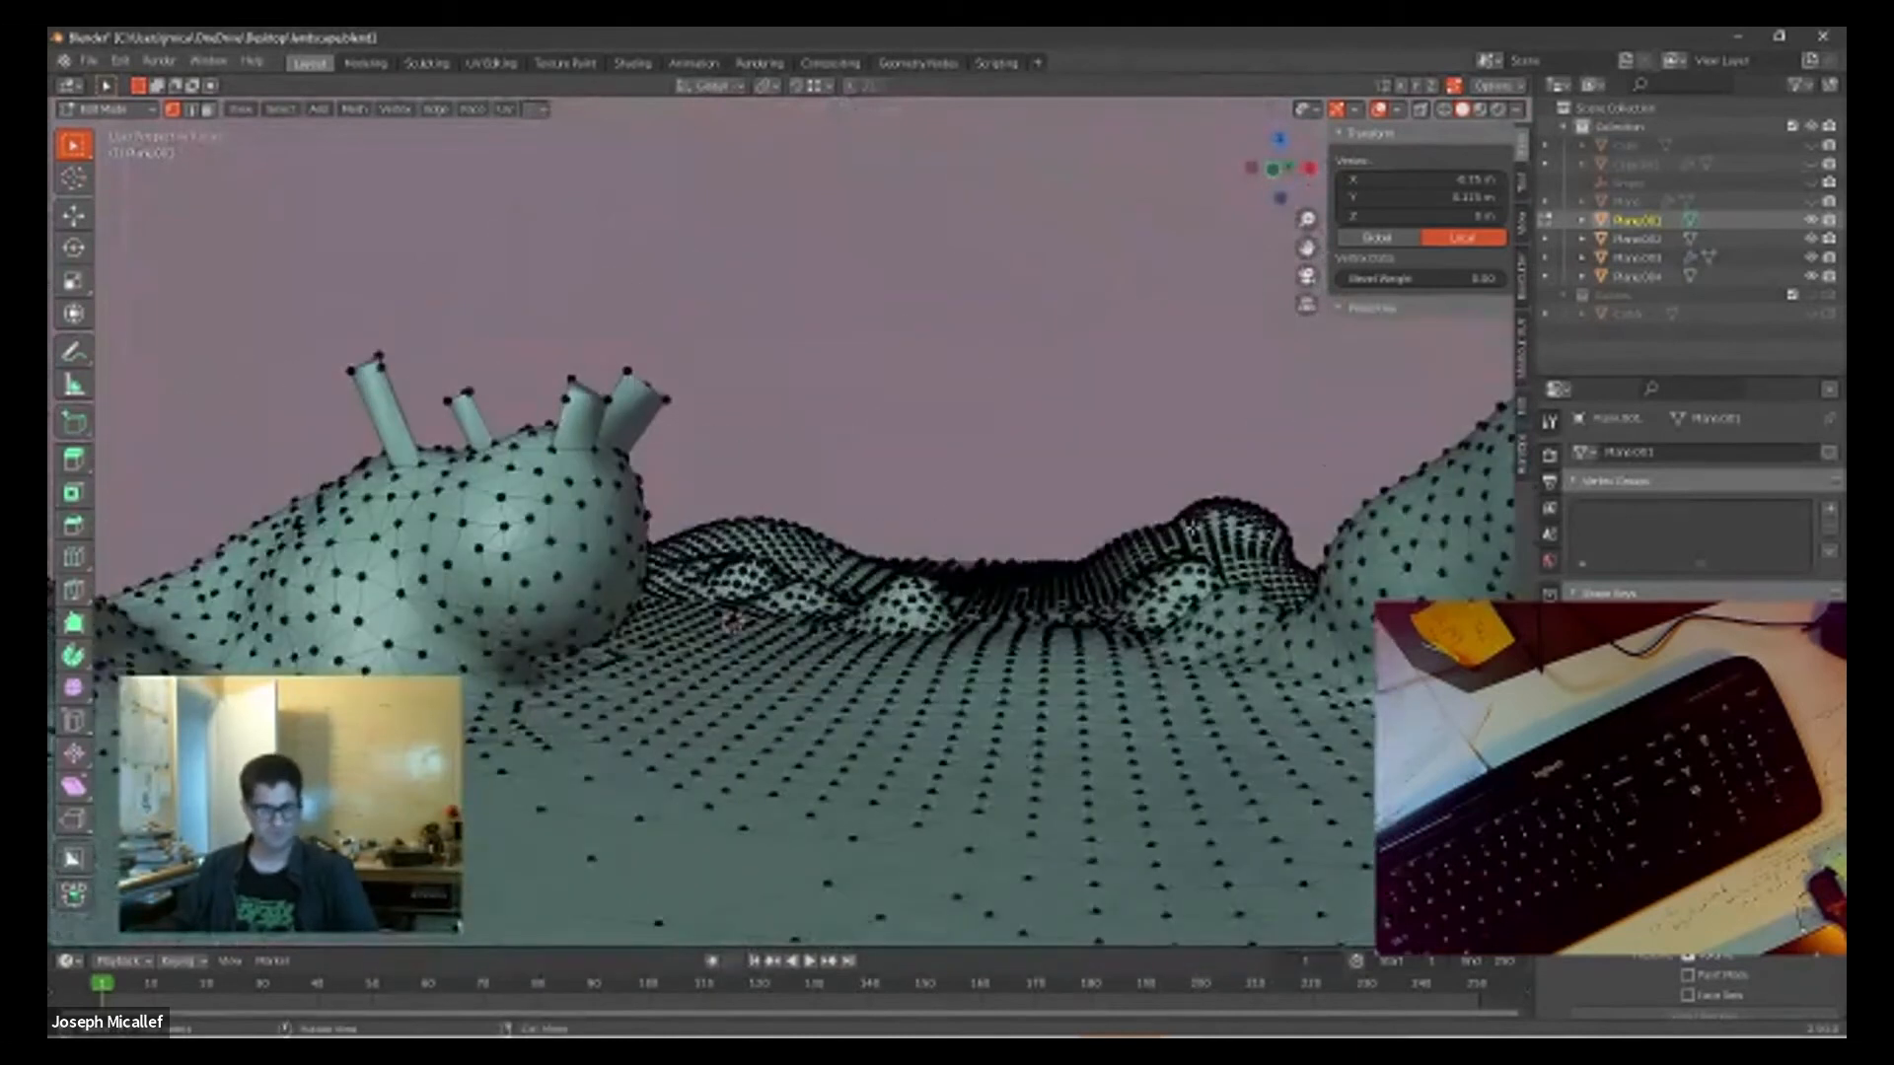
key(3)
scroll(897, 441, down, 5)
scroll(897, 441, up, 5)
middle_drag(896, 441, 829, 546)
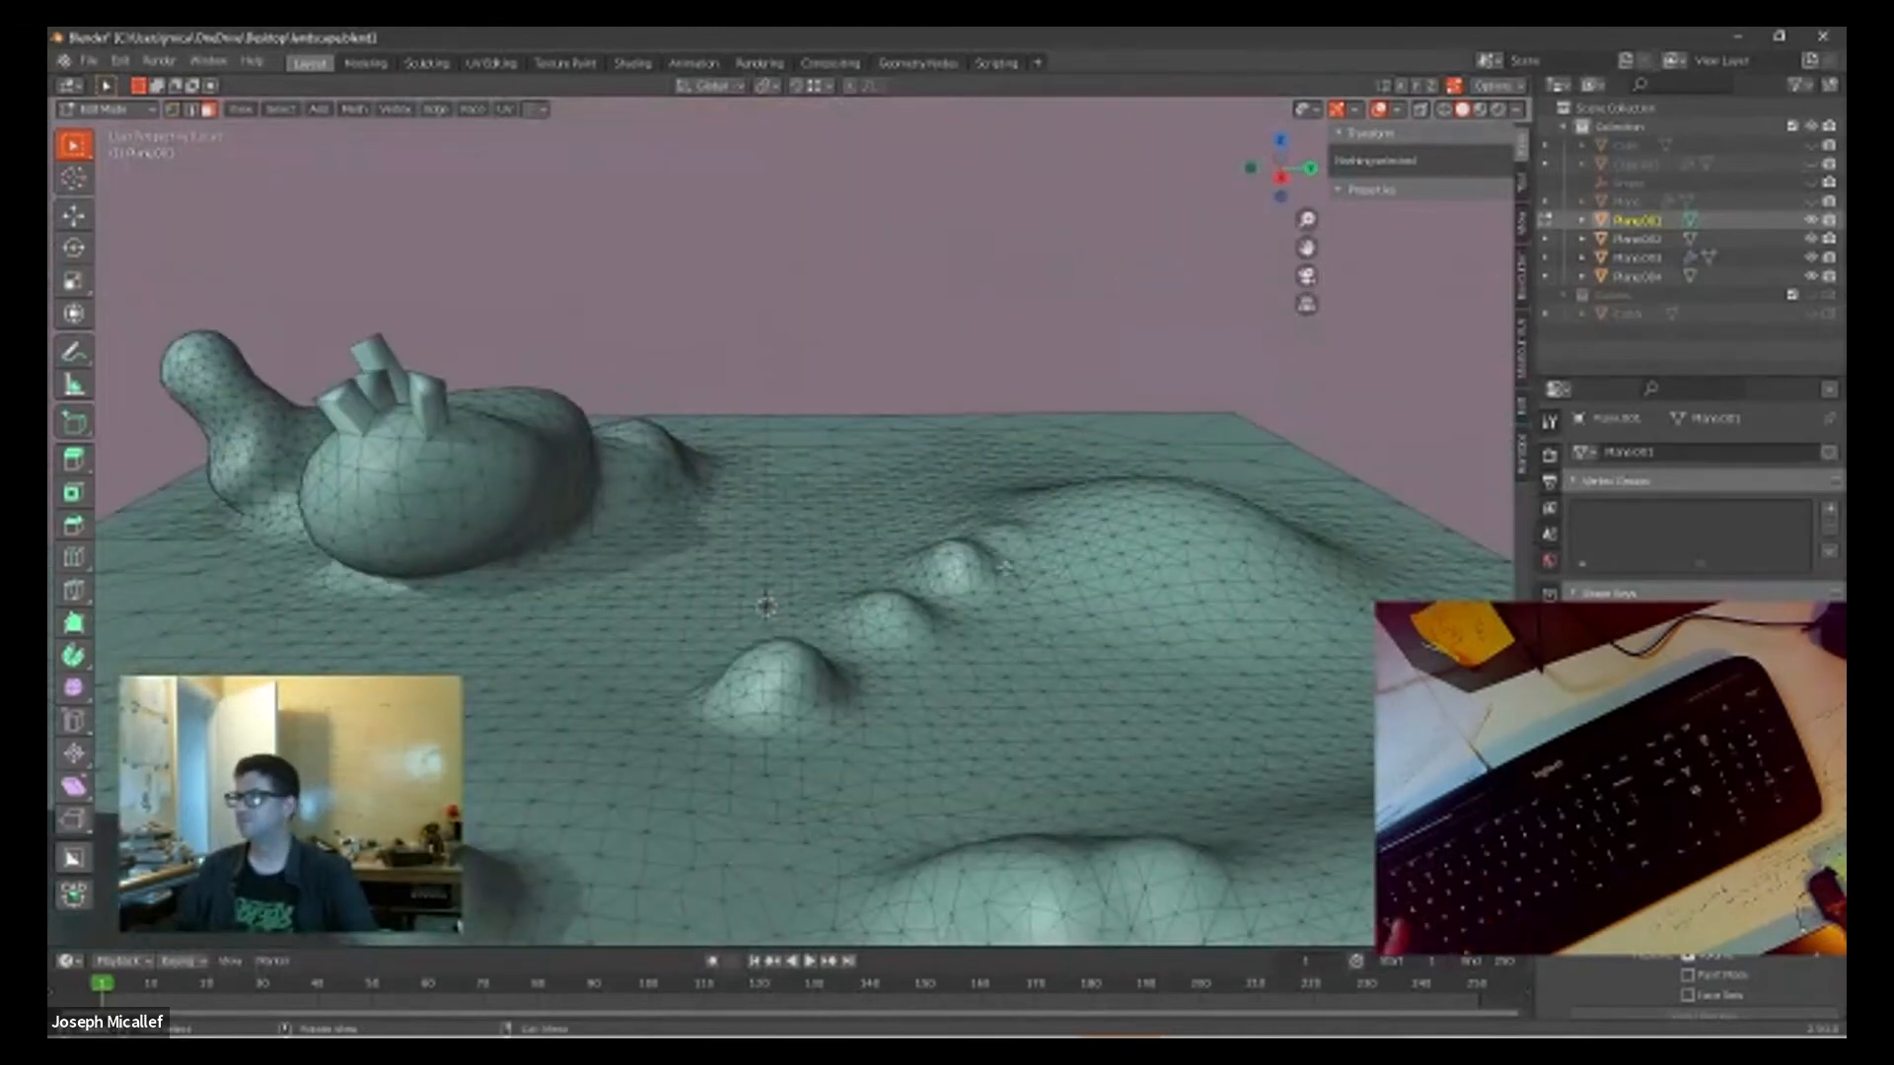
scroll(812, 544, down, 3)
scroll(753, 541, up, 3)
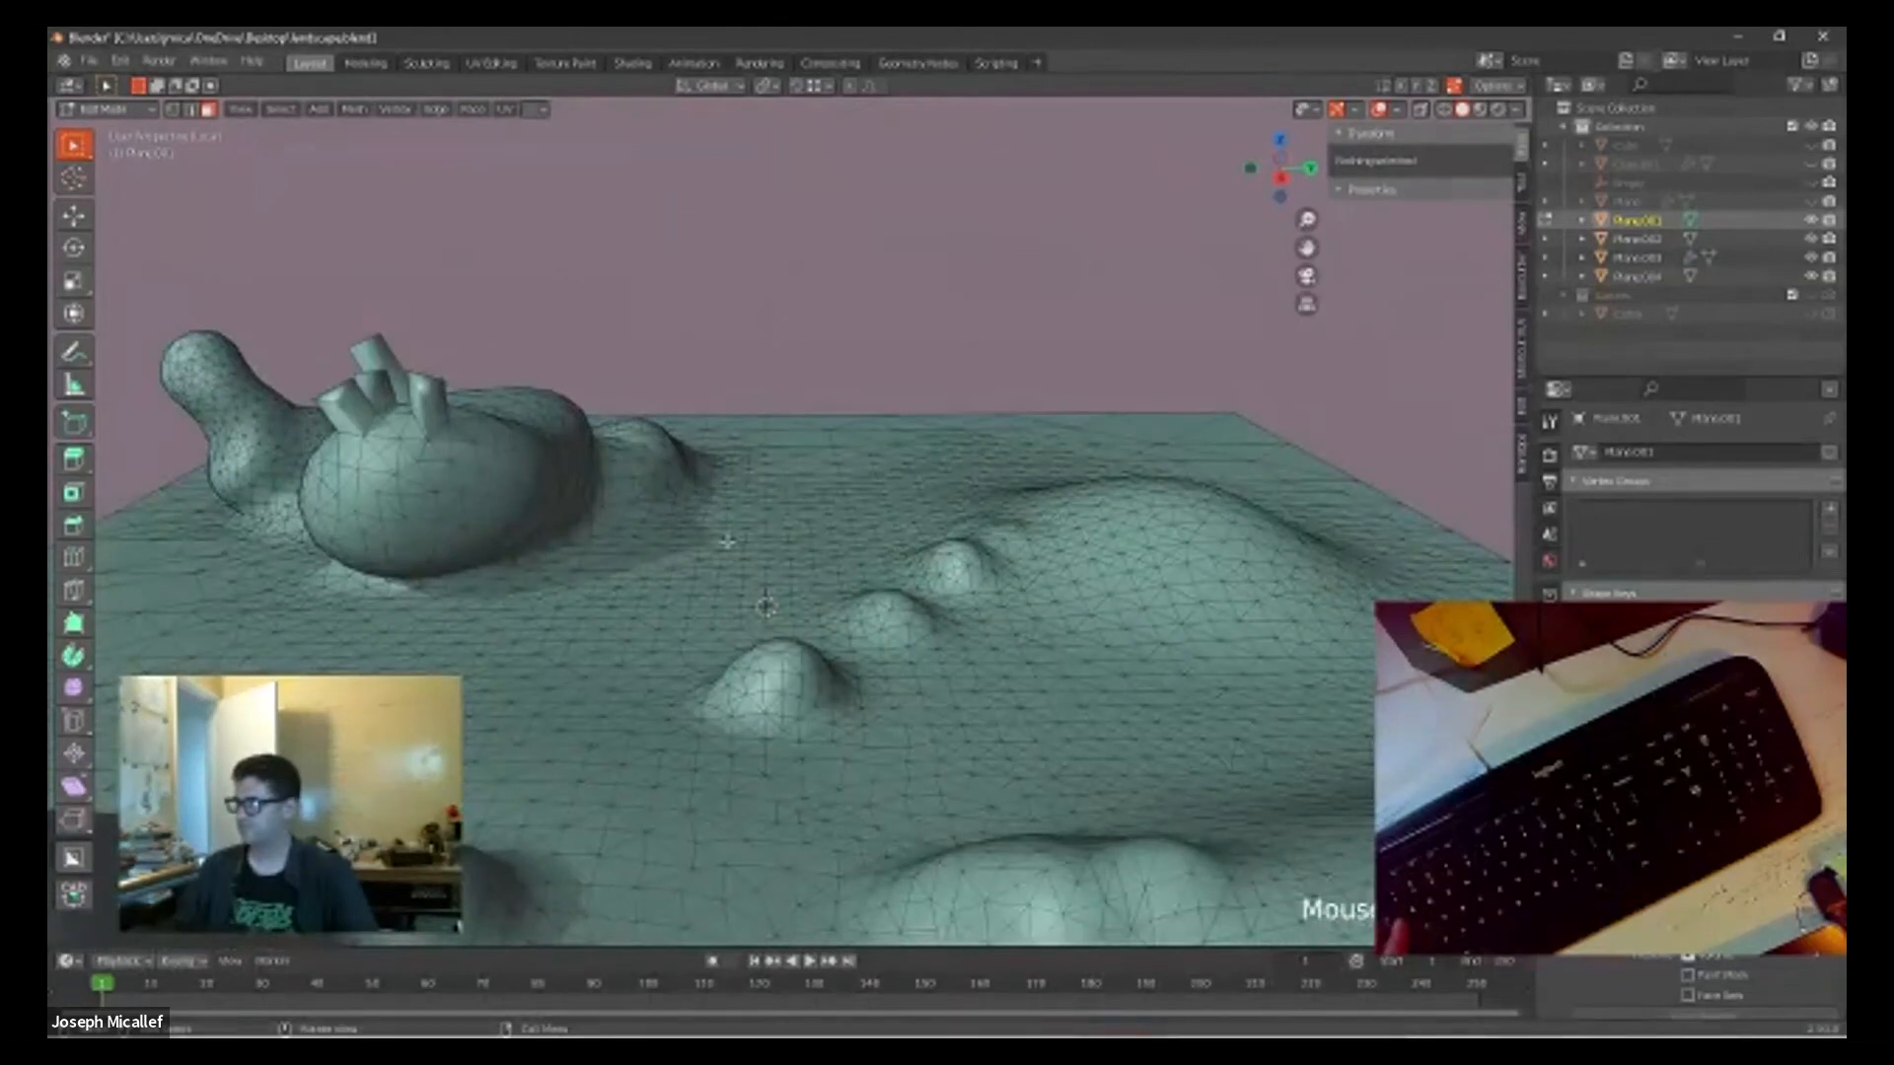
scroll(727, 541, up, 3)
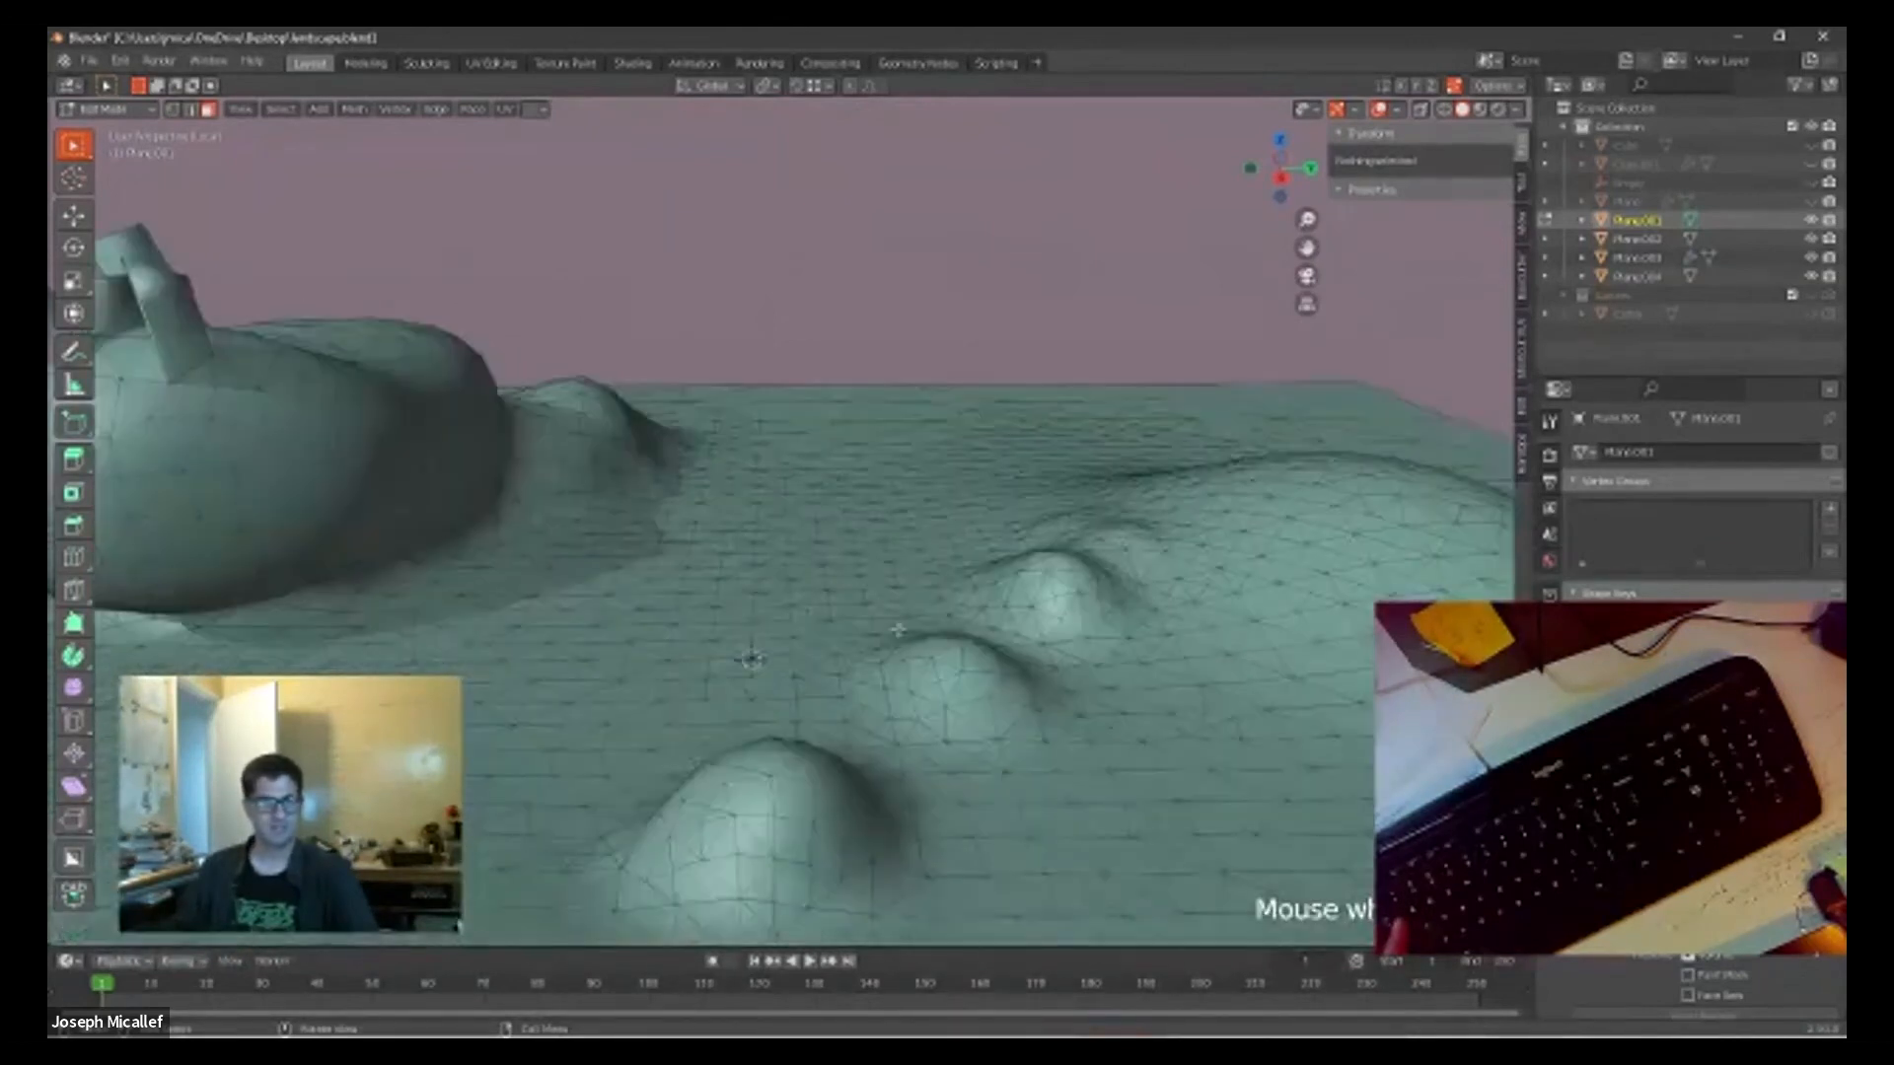
scroll(898, 628, down, 5)
scroll(899, 629, up, 4)
middle_drag(762, 620, 1018, 557)
middle_drag(1056, 426, 1075, 509)
click(1035, 514)
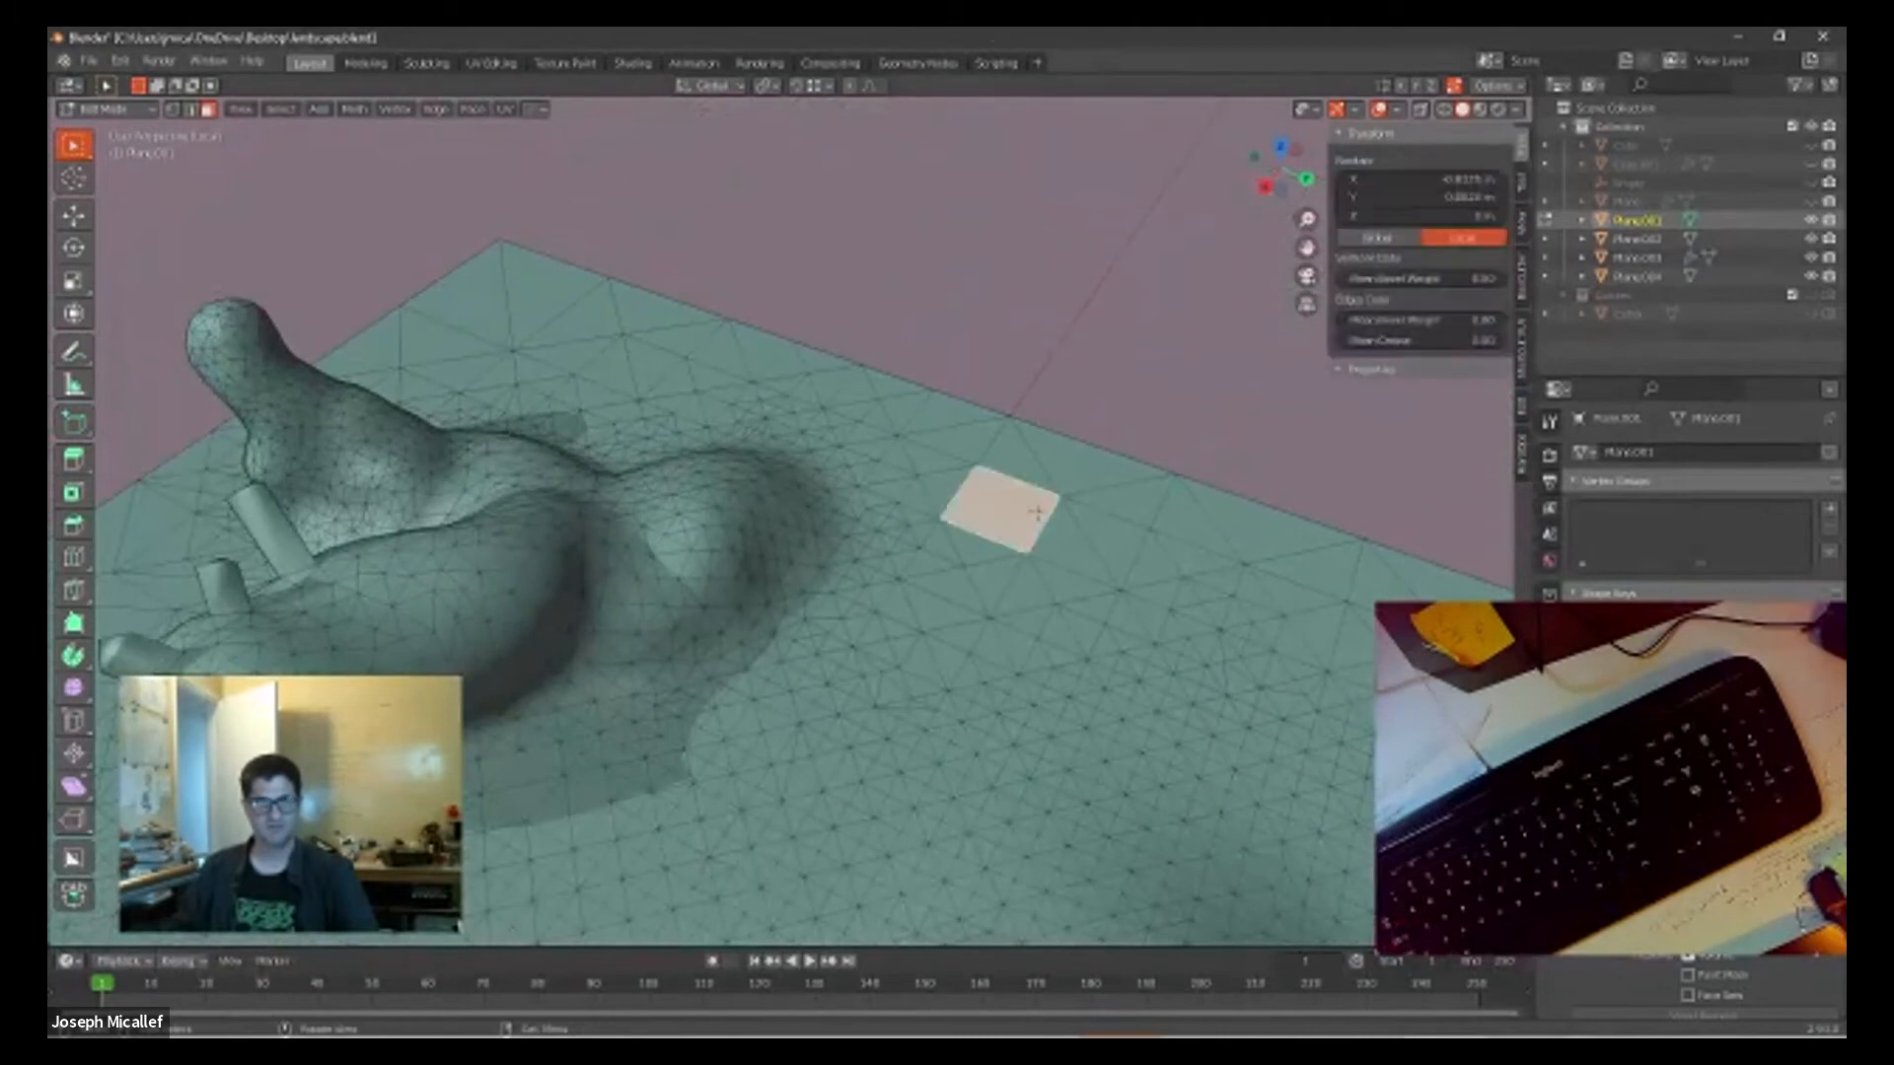
Step: Select a connected cluster of faces at the outer corner of the plane beyond the smooth mound
scroll(1062, 537, down, 3)
shift+middle_drag(1153, 598, 814, 394)
click(962, 439)
shift+click(992, 489)
shift+click(873, 508)
shift+click(888, 548)
shift+click(881, 577)
shift+click(865, 588)
shift+click(920, 605)
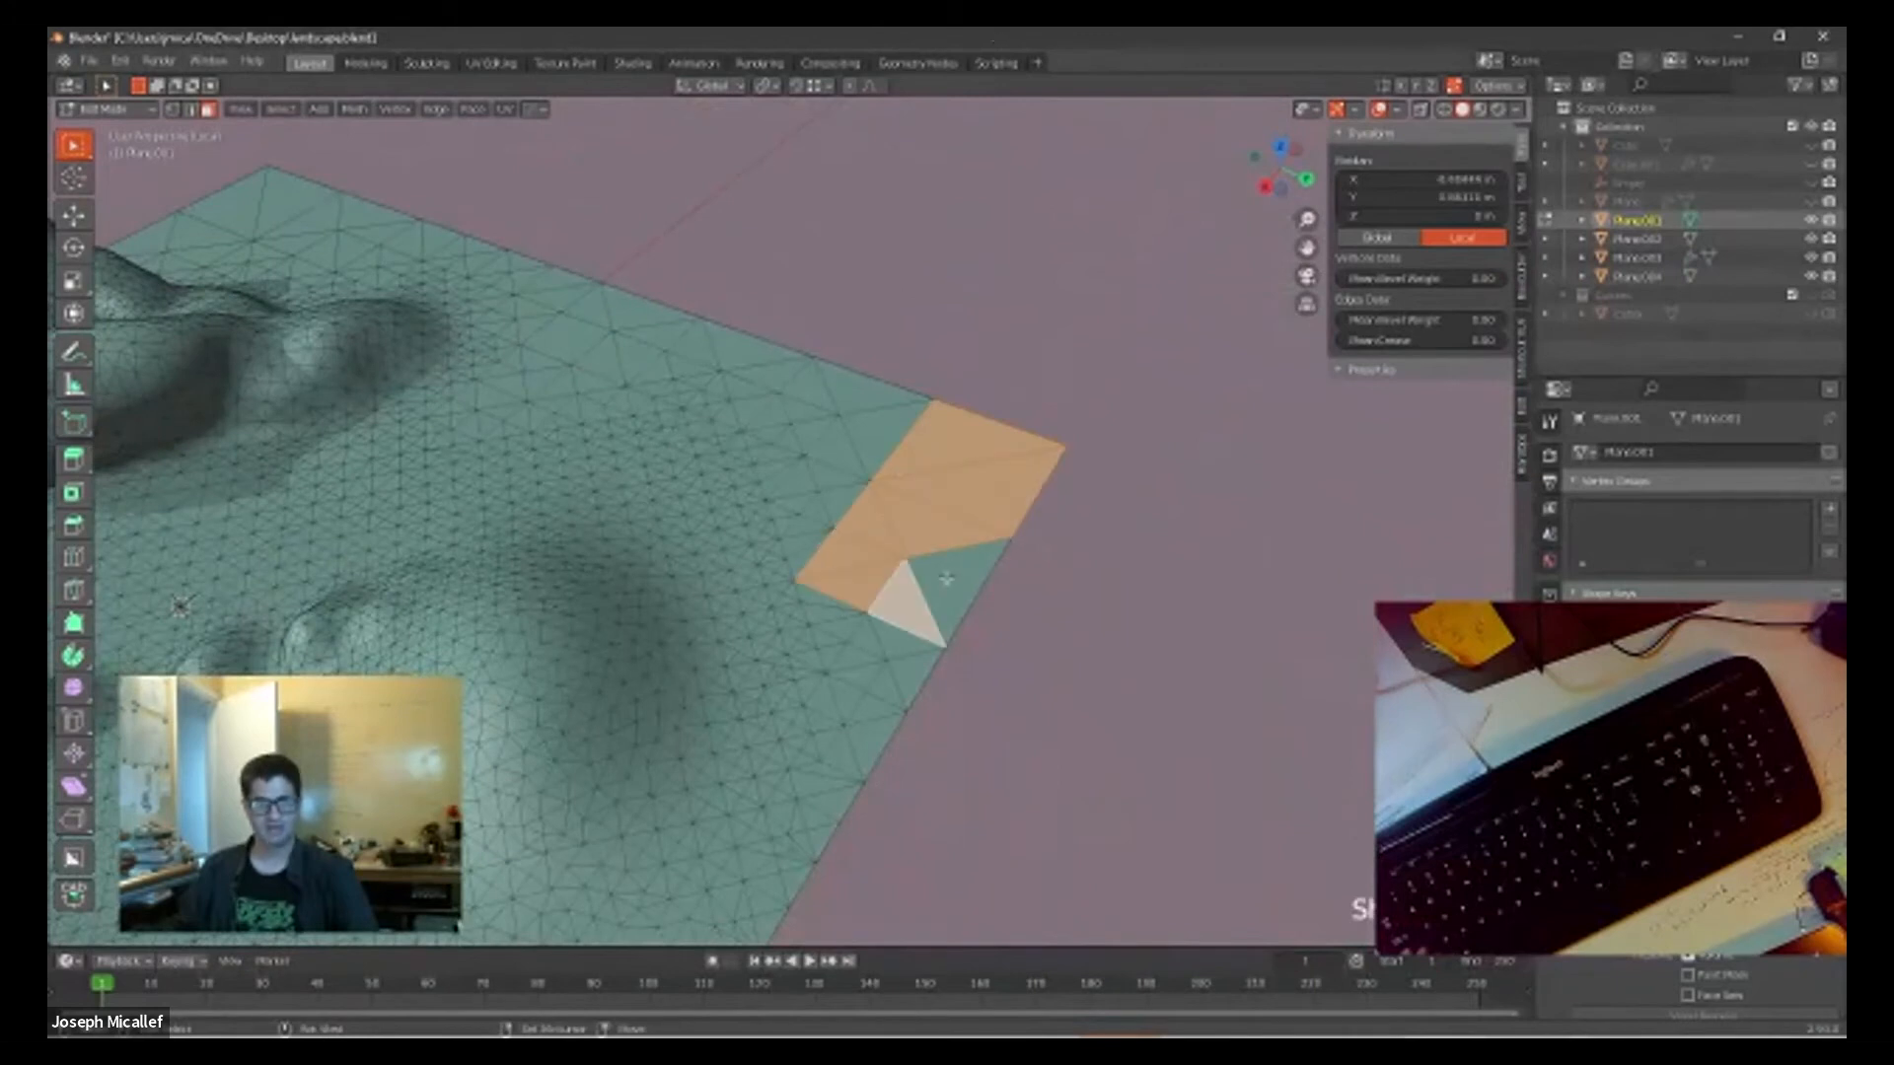
shift+click(952, 580)
shift+click(843, 505)
shift+click(824, 464)
shift+click(839, 444)
shift+click(870, 459)
Step: Extrude the selected corner faces upward into a block about 21 m tall
middle_drag(966, 490, 989, 580)
scroll(990, 580, up, 3)
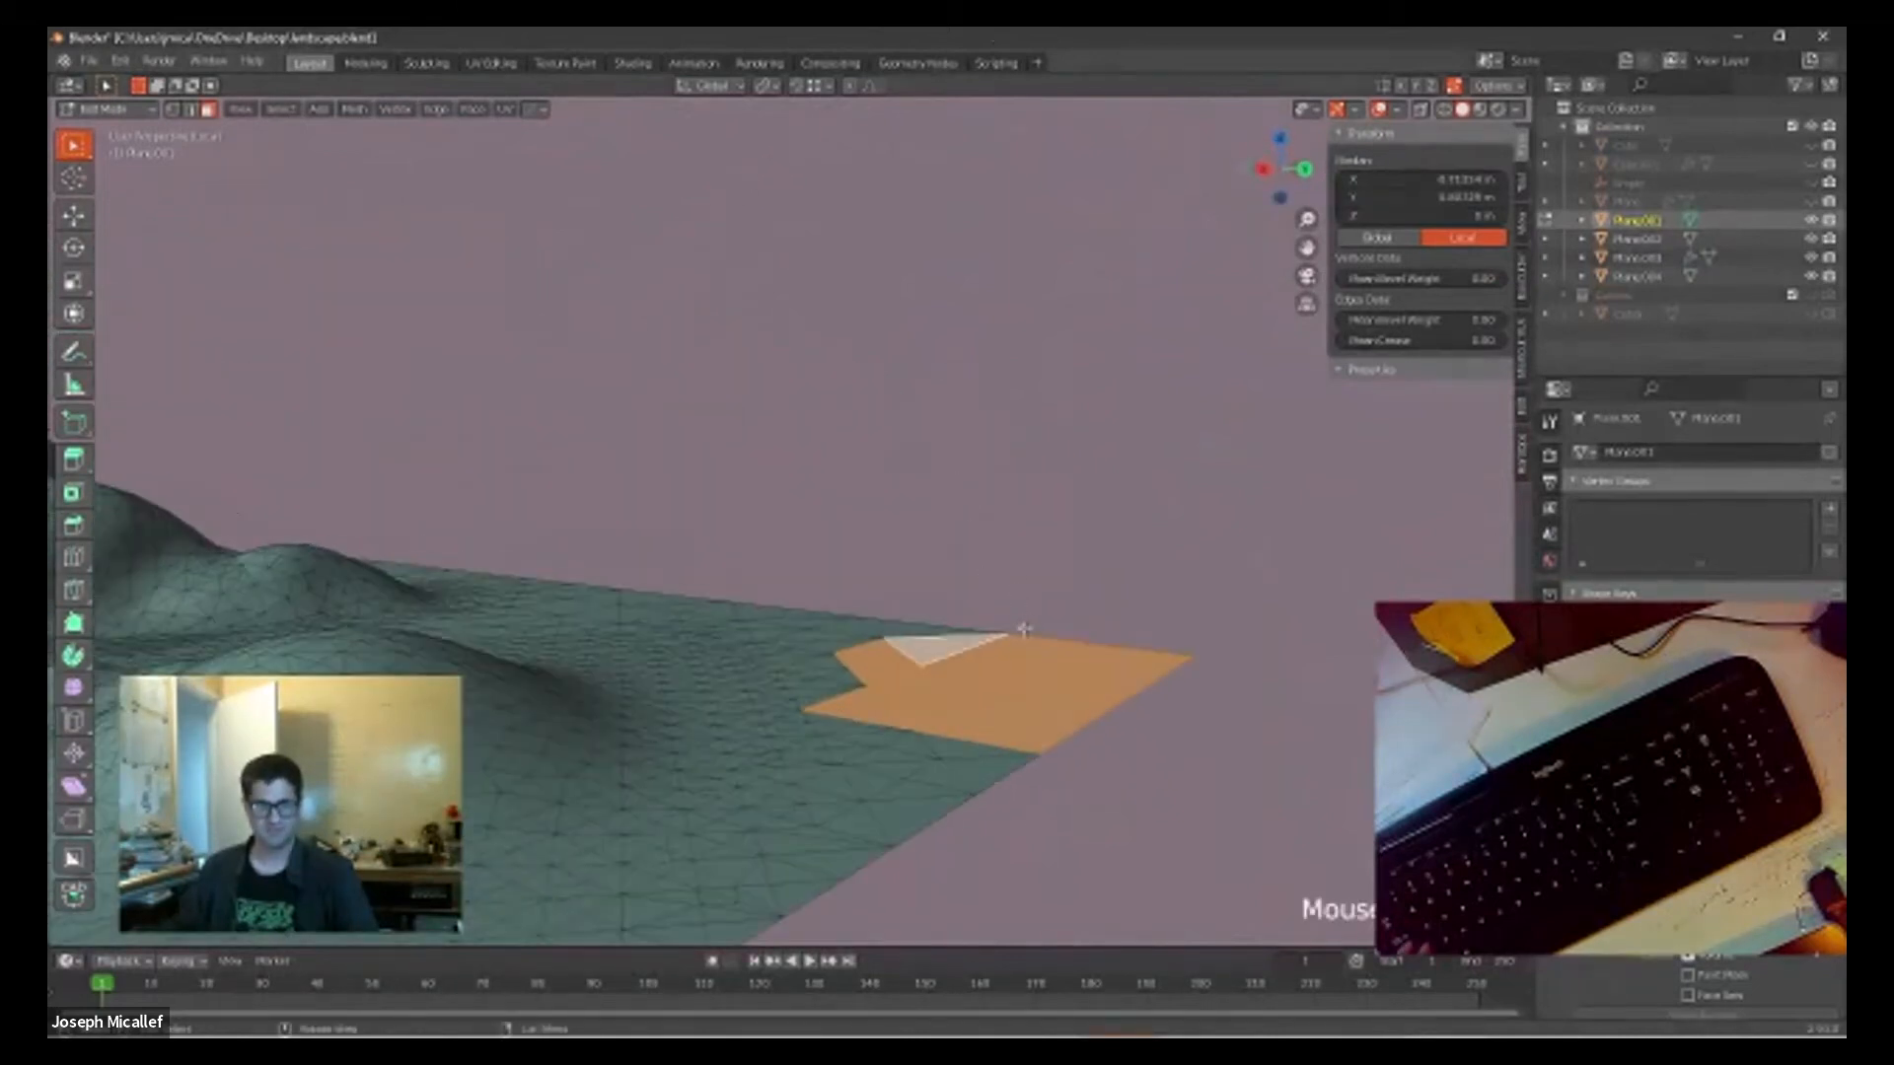
key(e)
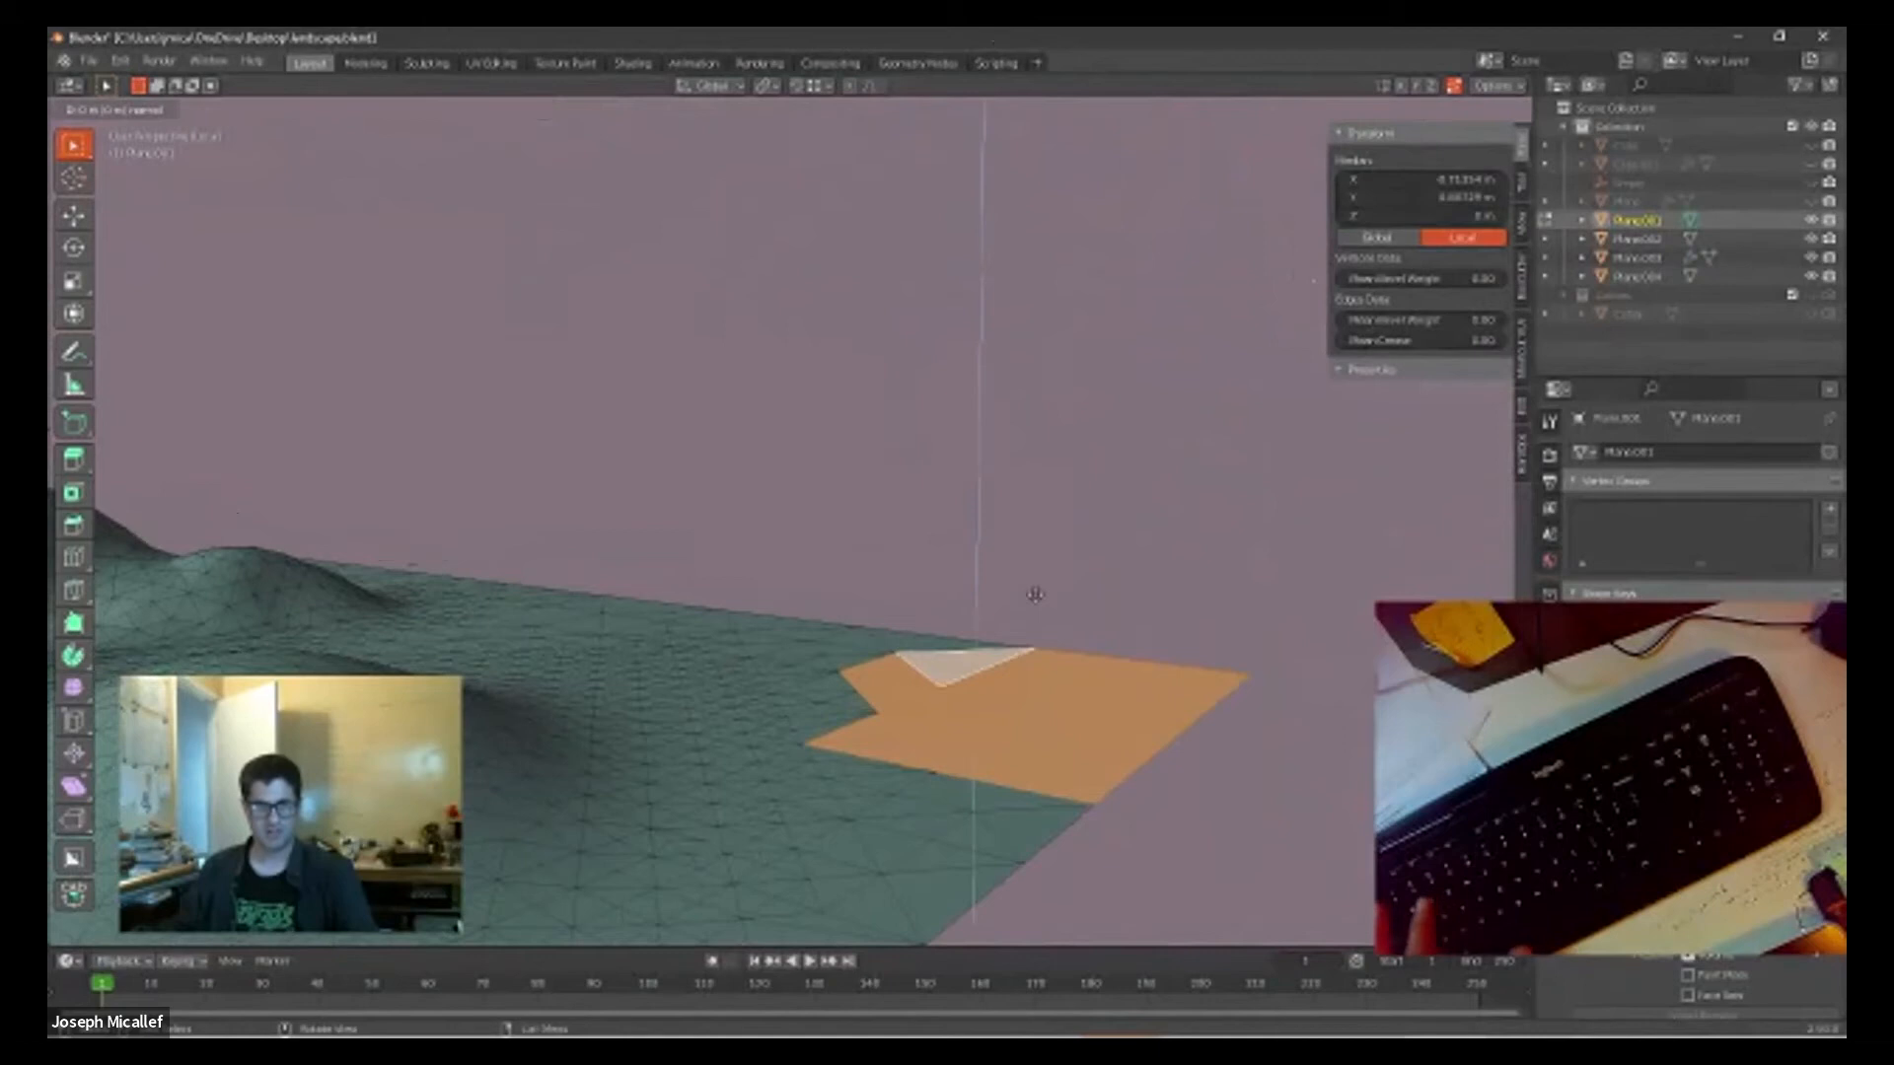
click(1003, 938)
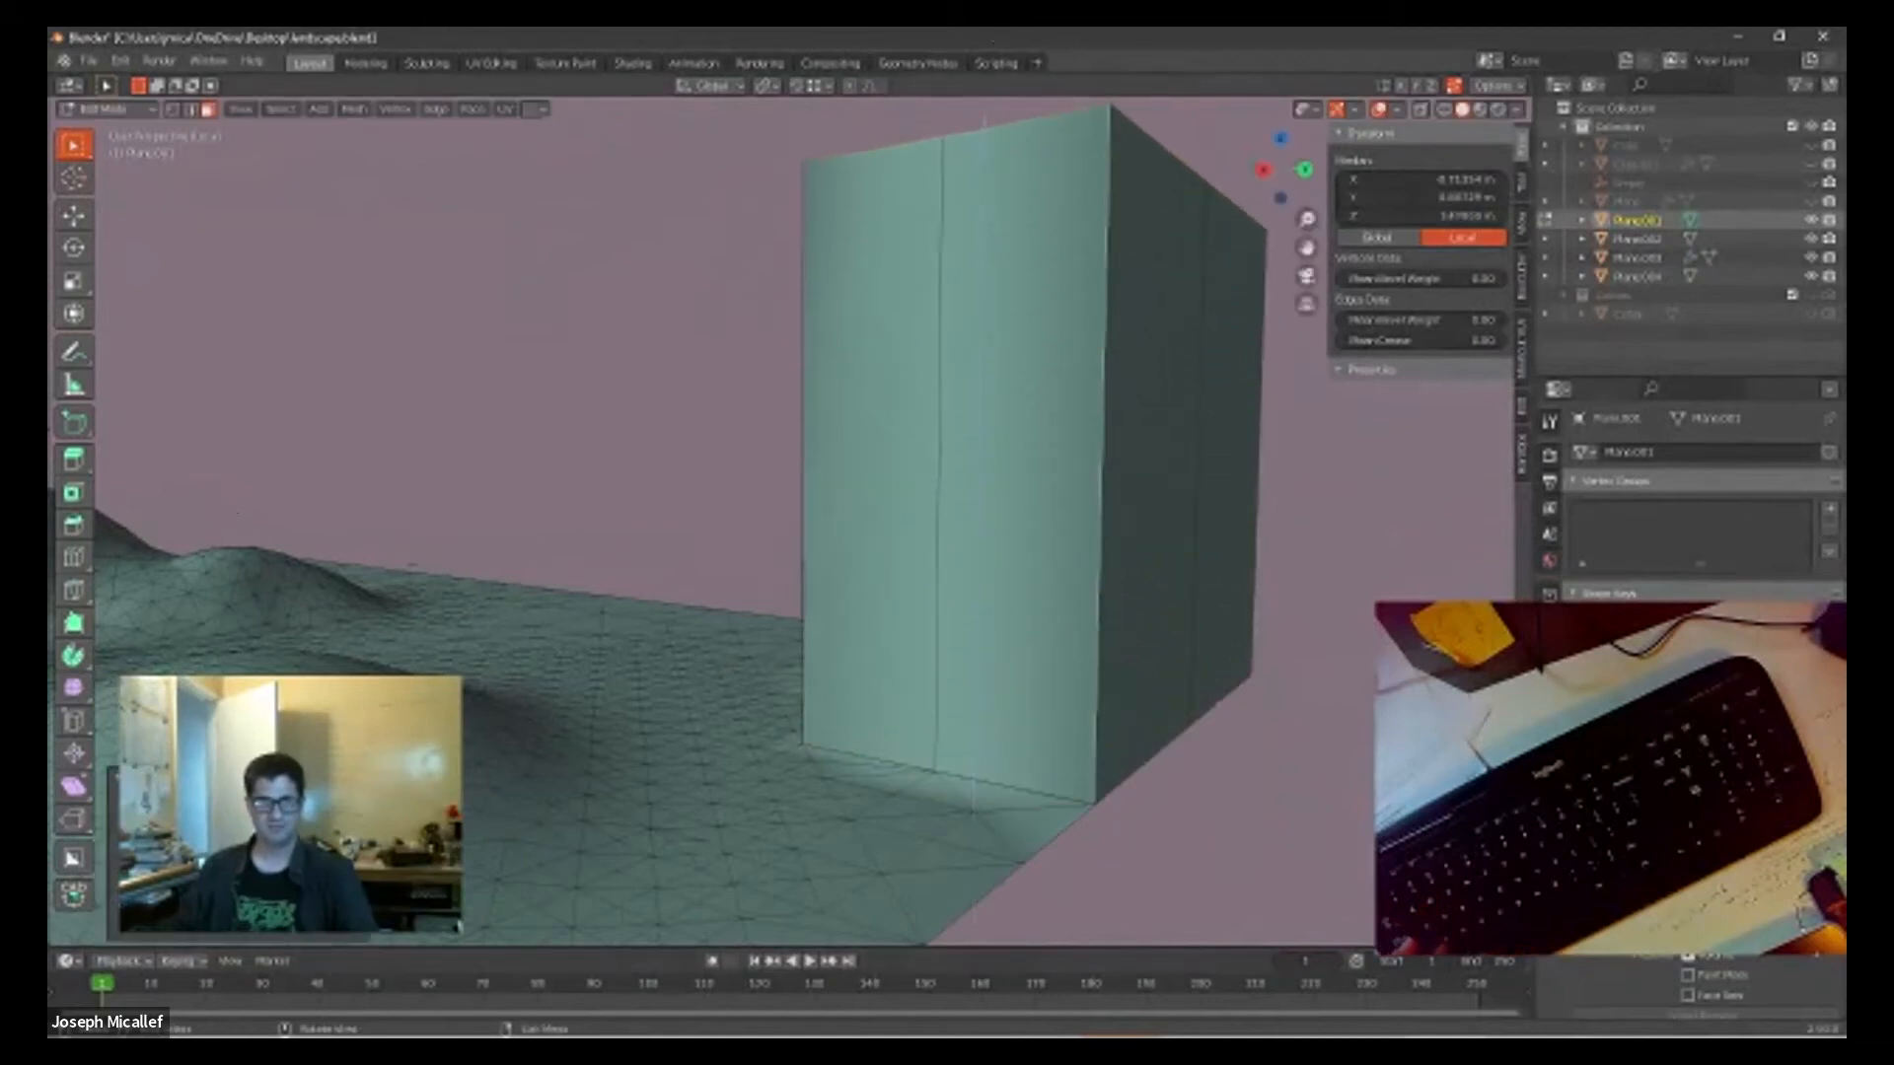
scroll(811, 671, down, 3)
middle_drag(811, 672, 975, 712)
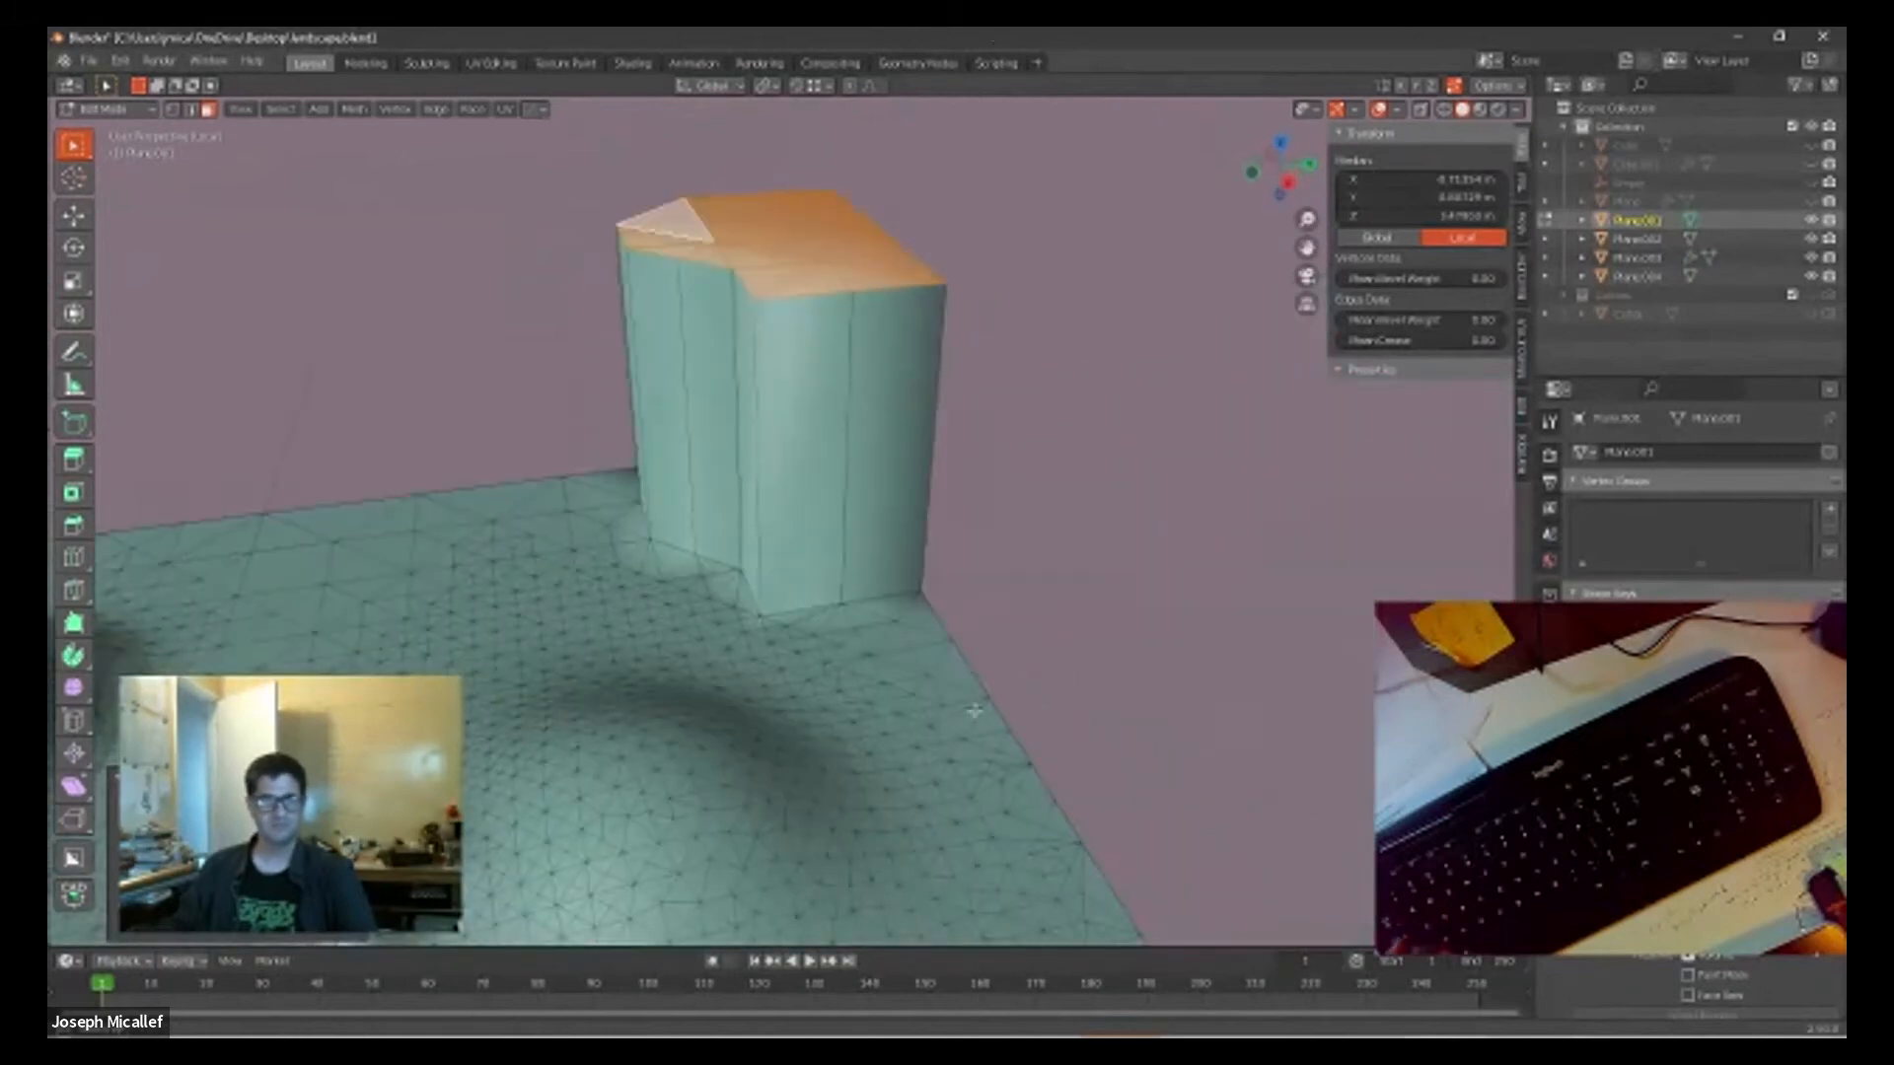
Step: Select all faces of the extruded corner block with X-ray enabled and separate the selection into its own object
click(798, 451)
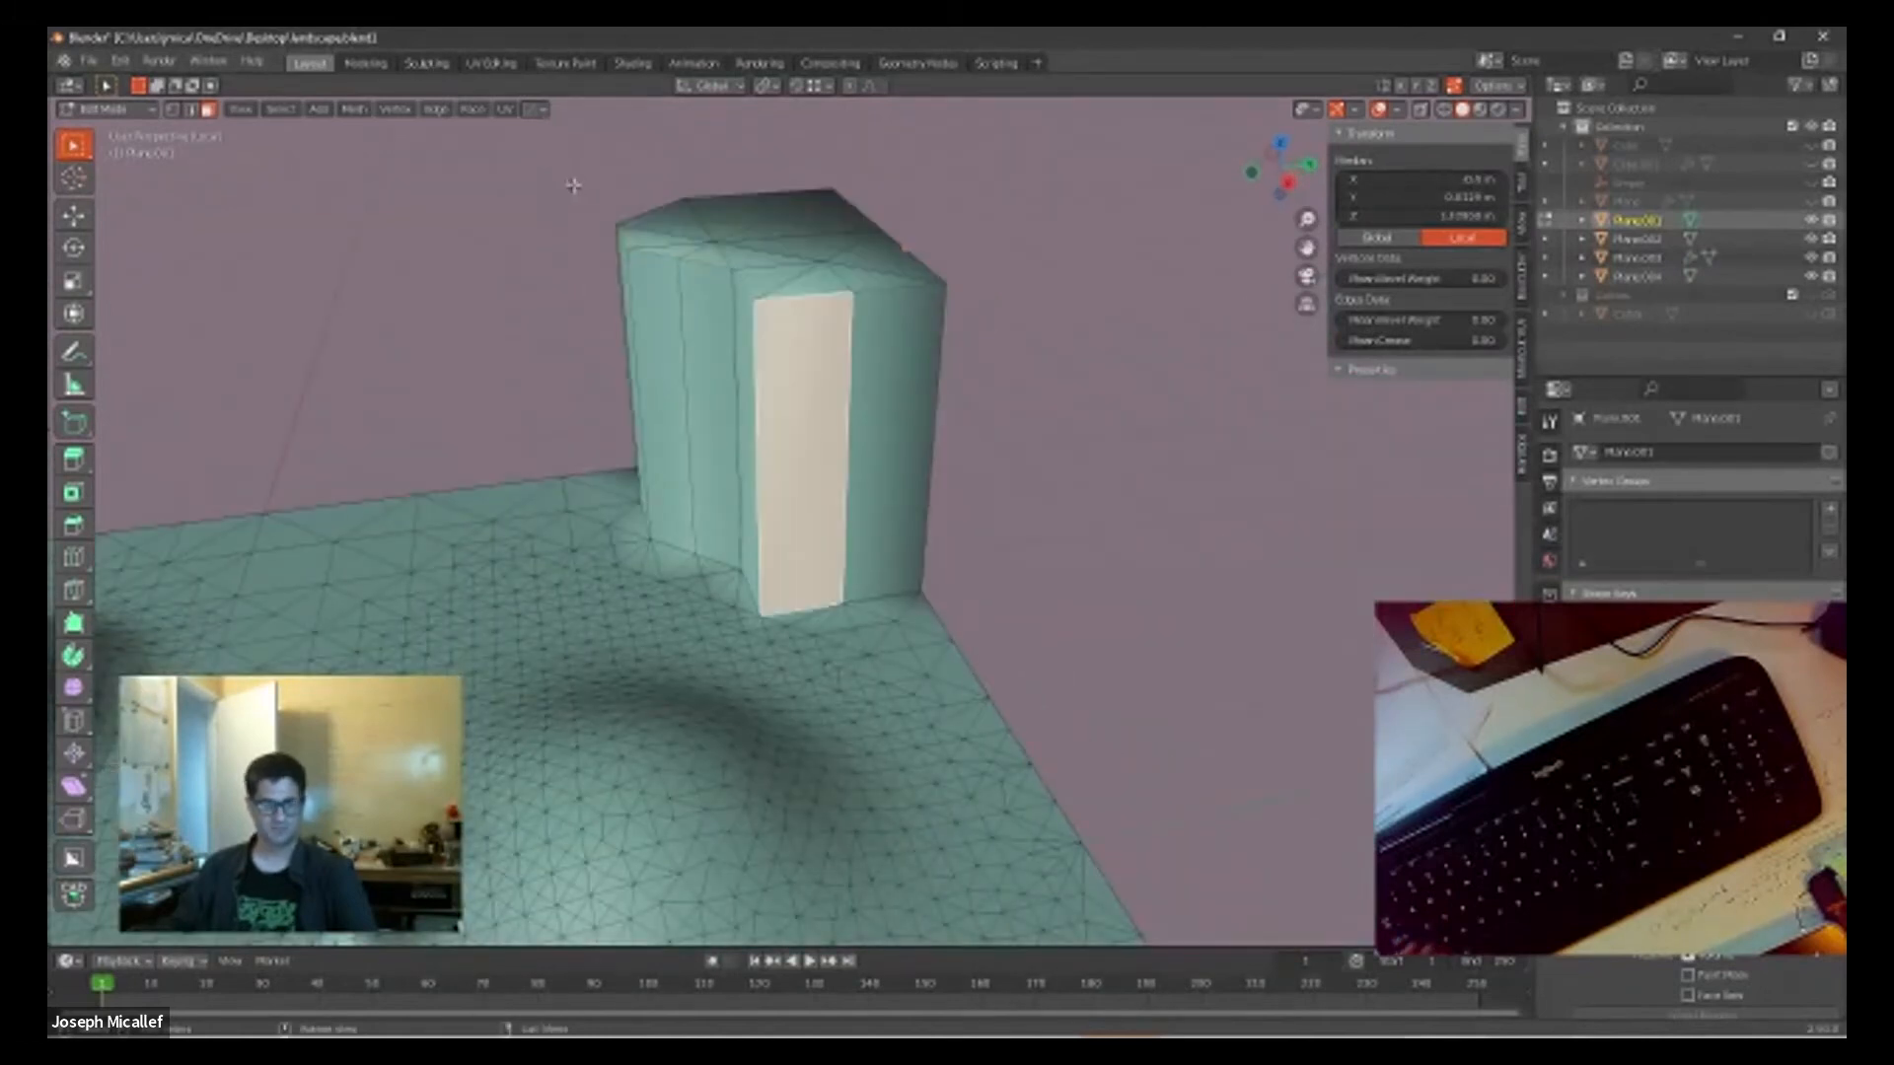
key(alt+z)
drag(571, 184, 985, 404)
middle_drag(968, 395, 981, 322)
click(991, 414)
drag(524, 241, 987, 510)
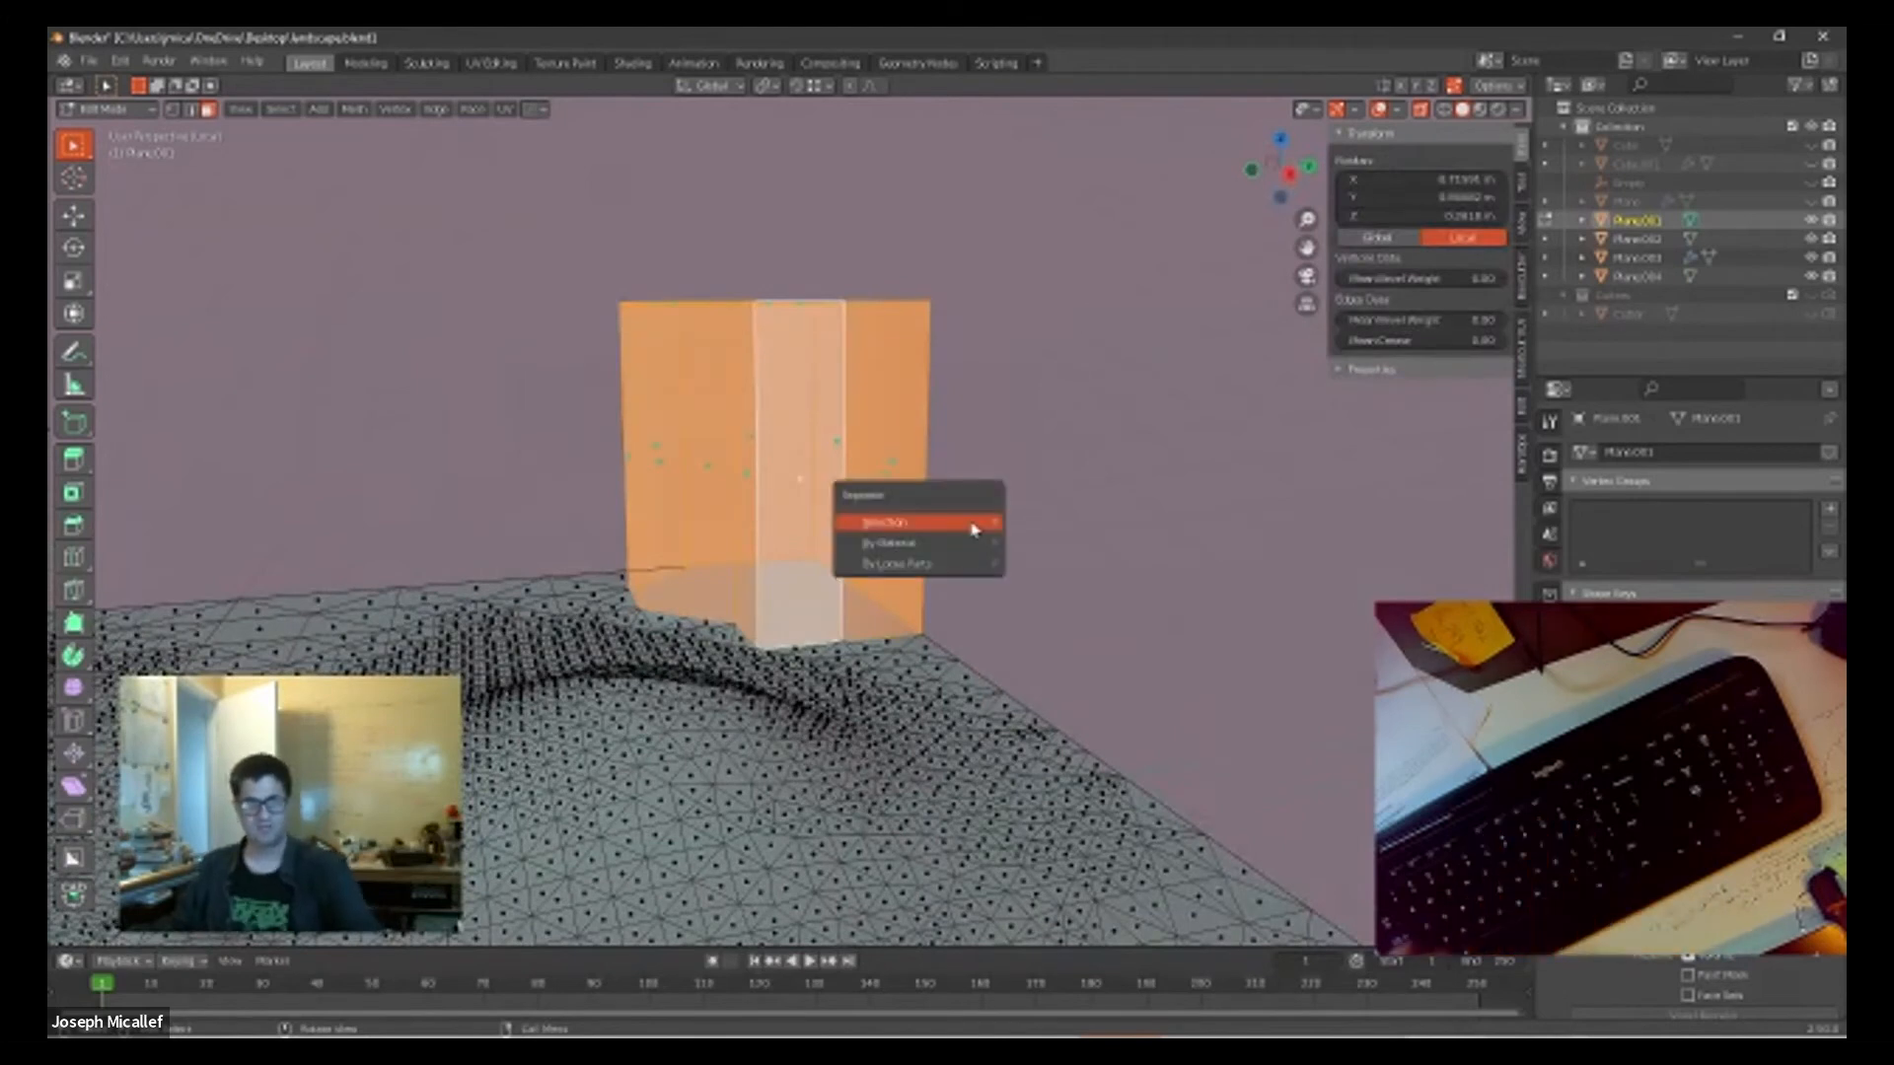
click(972, 529)
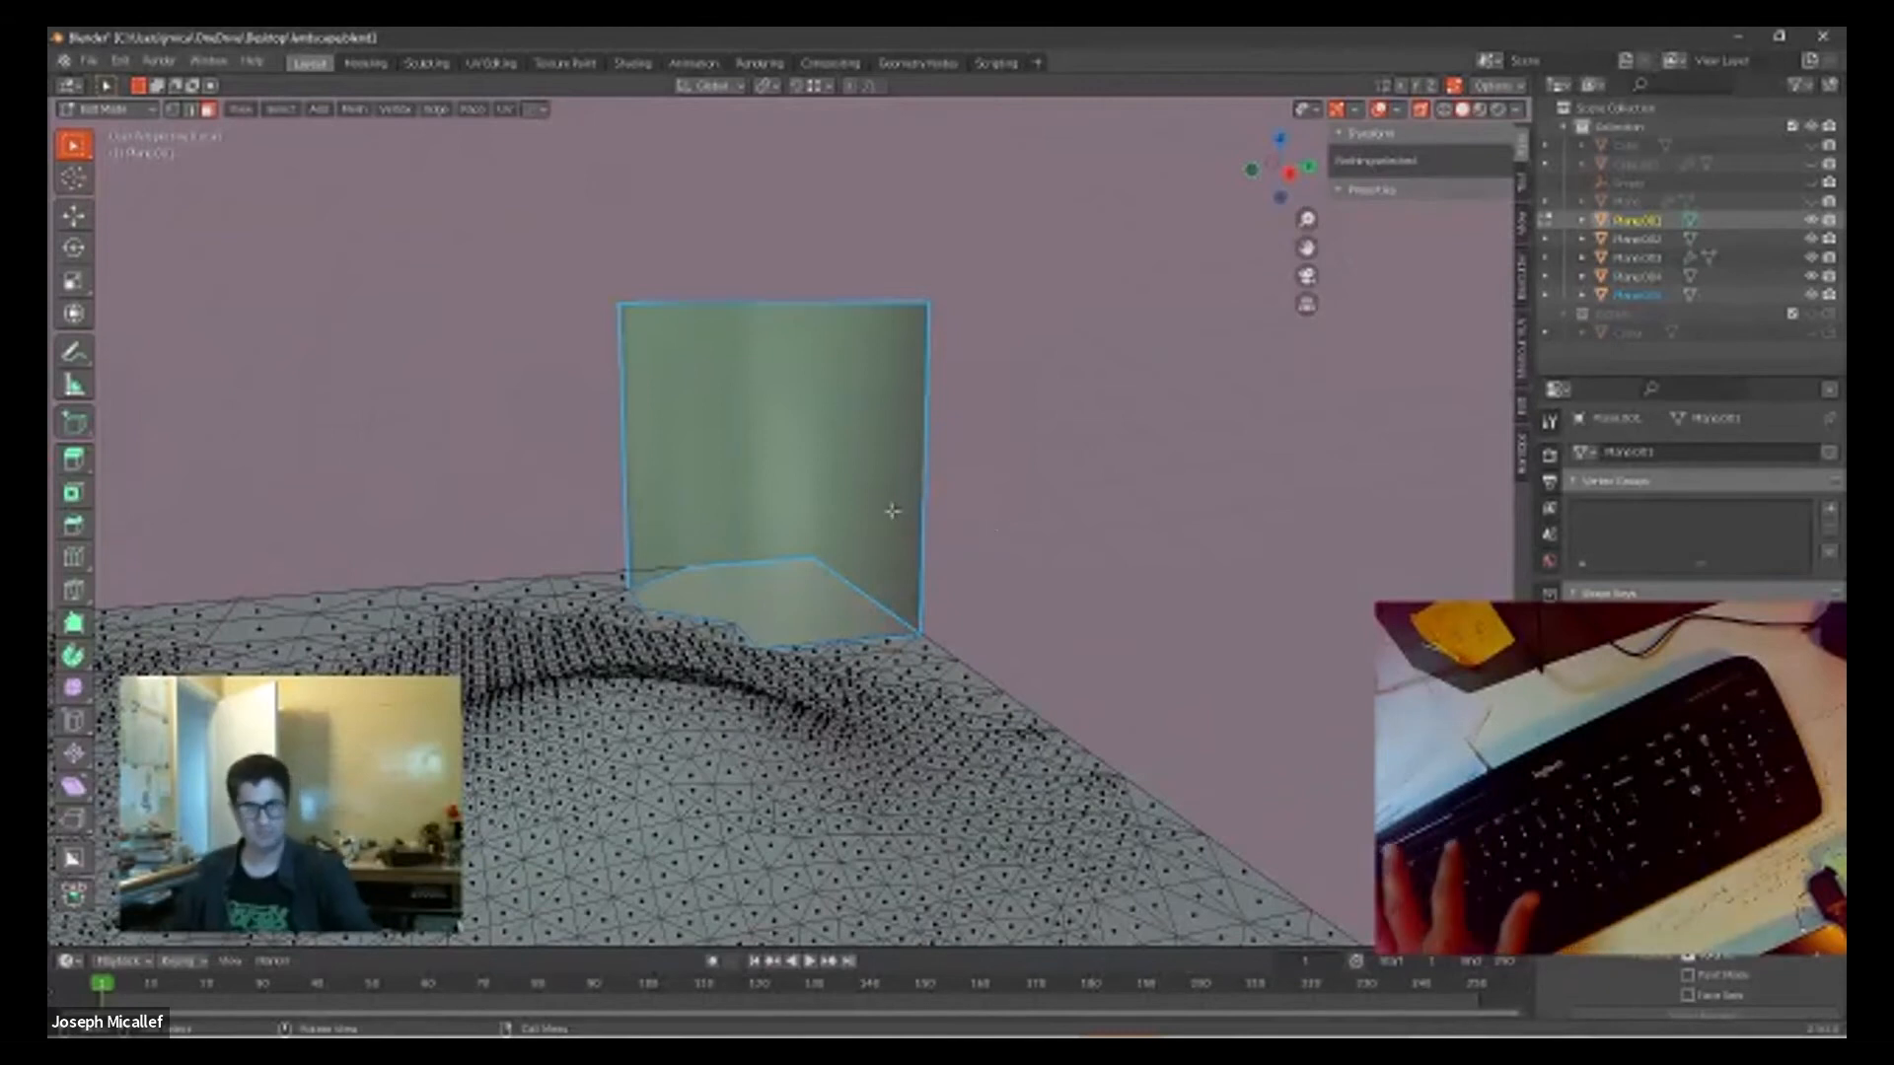
Step: Return to Object Mode with X-ray off, duplicate the separated corner block and place the copy beside the original
key(Tab)
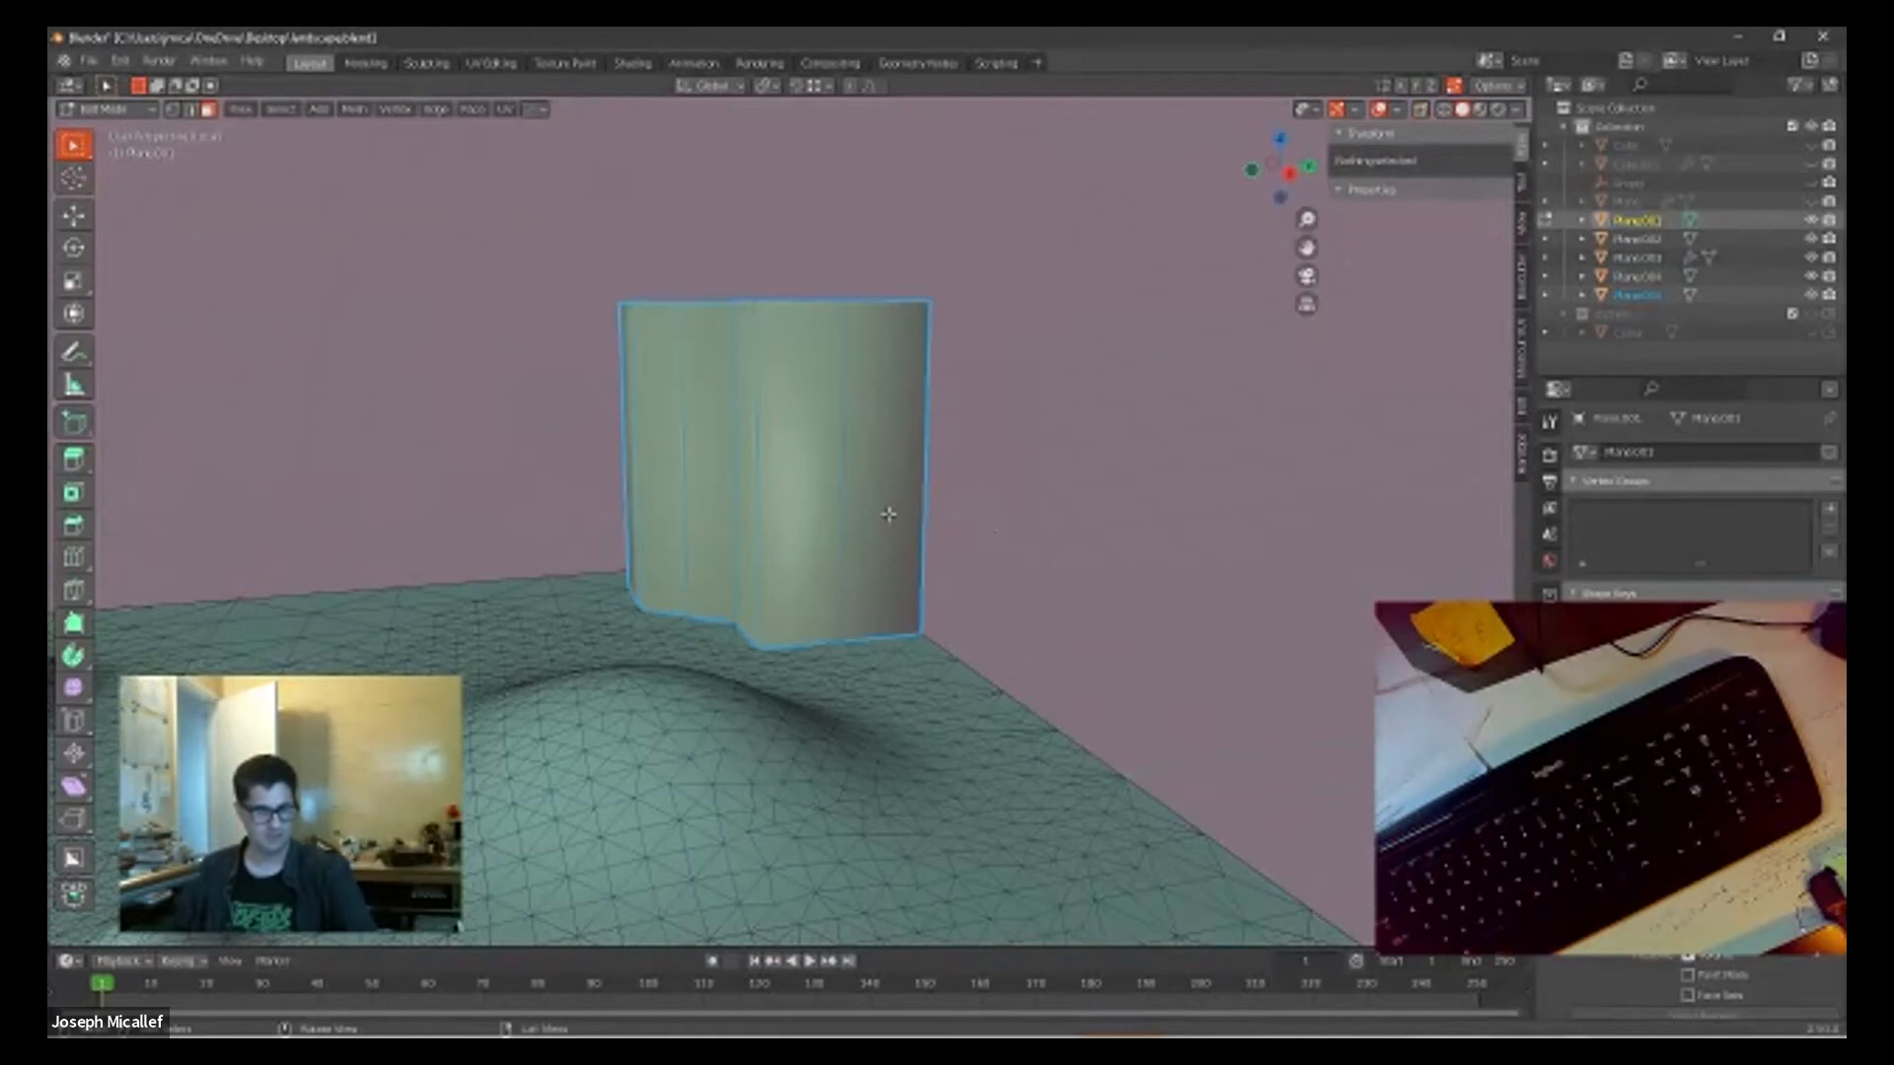
key(Tab)
click(872, 499)
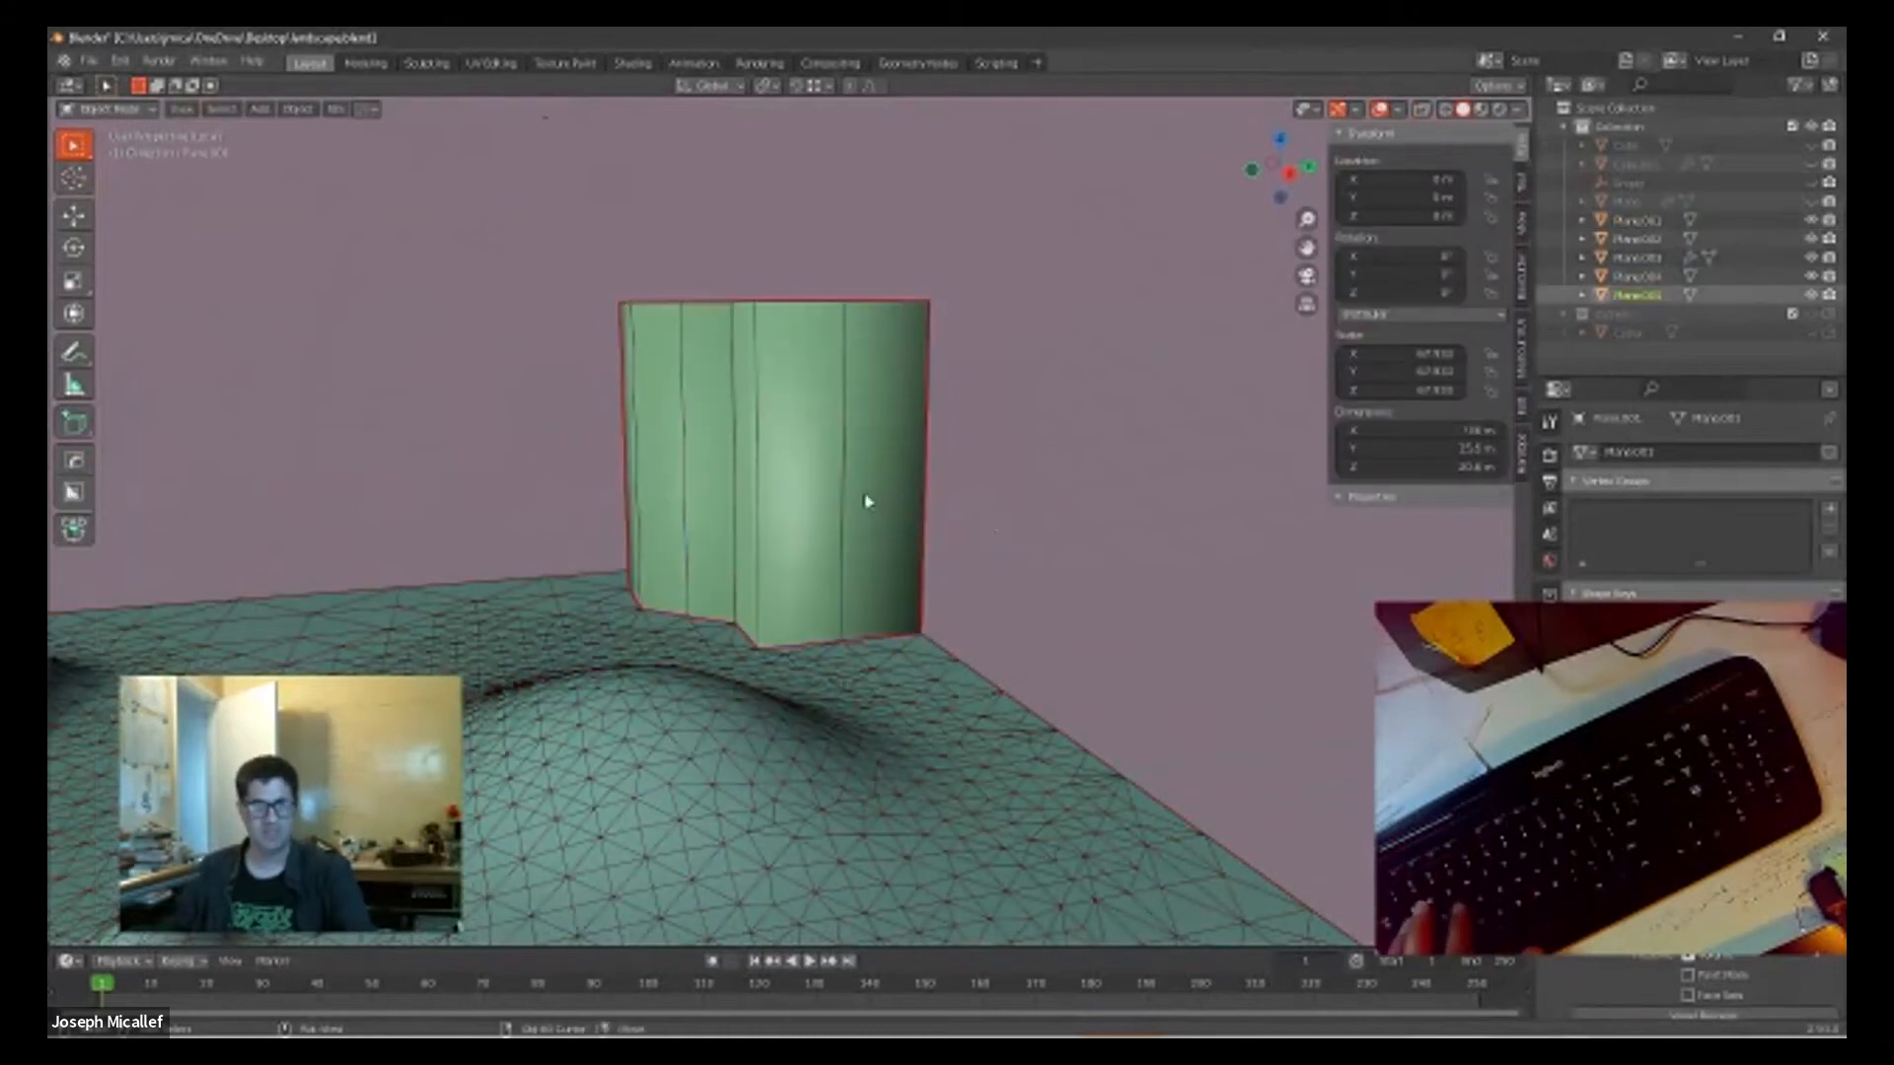
key(shift+d)
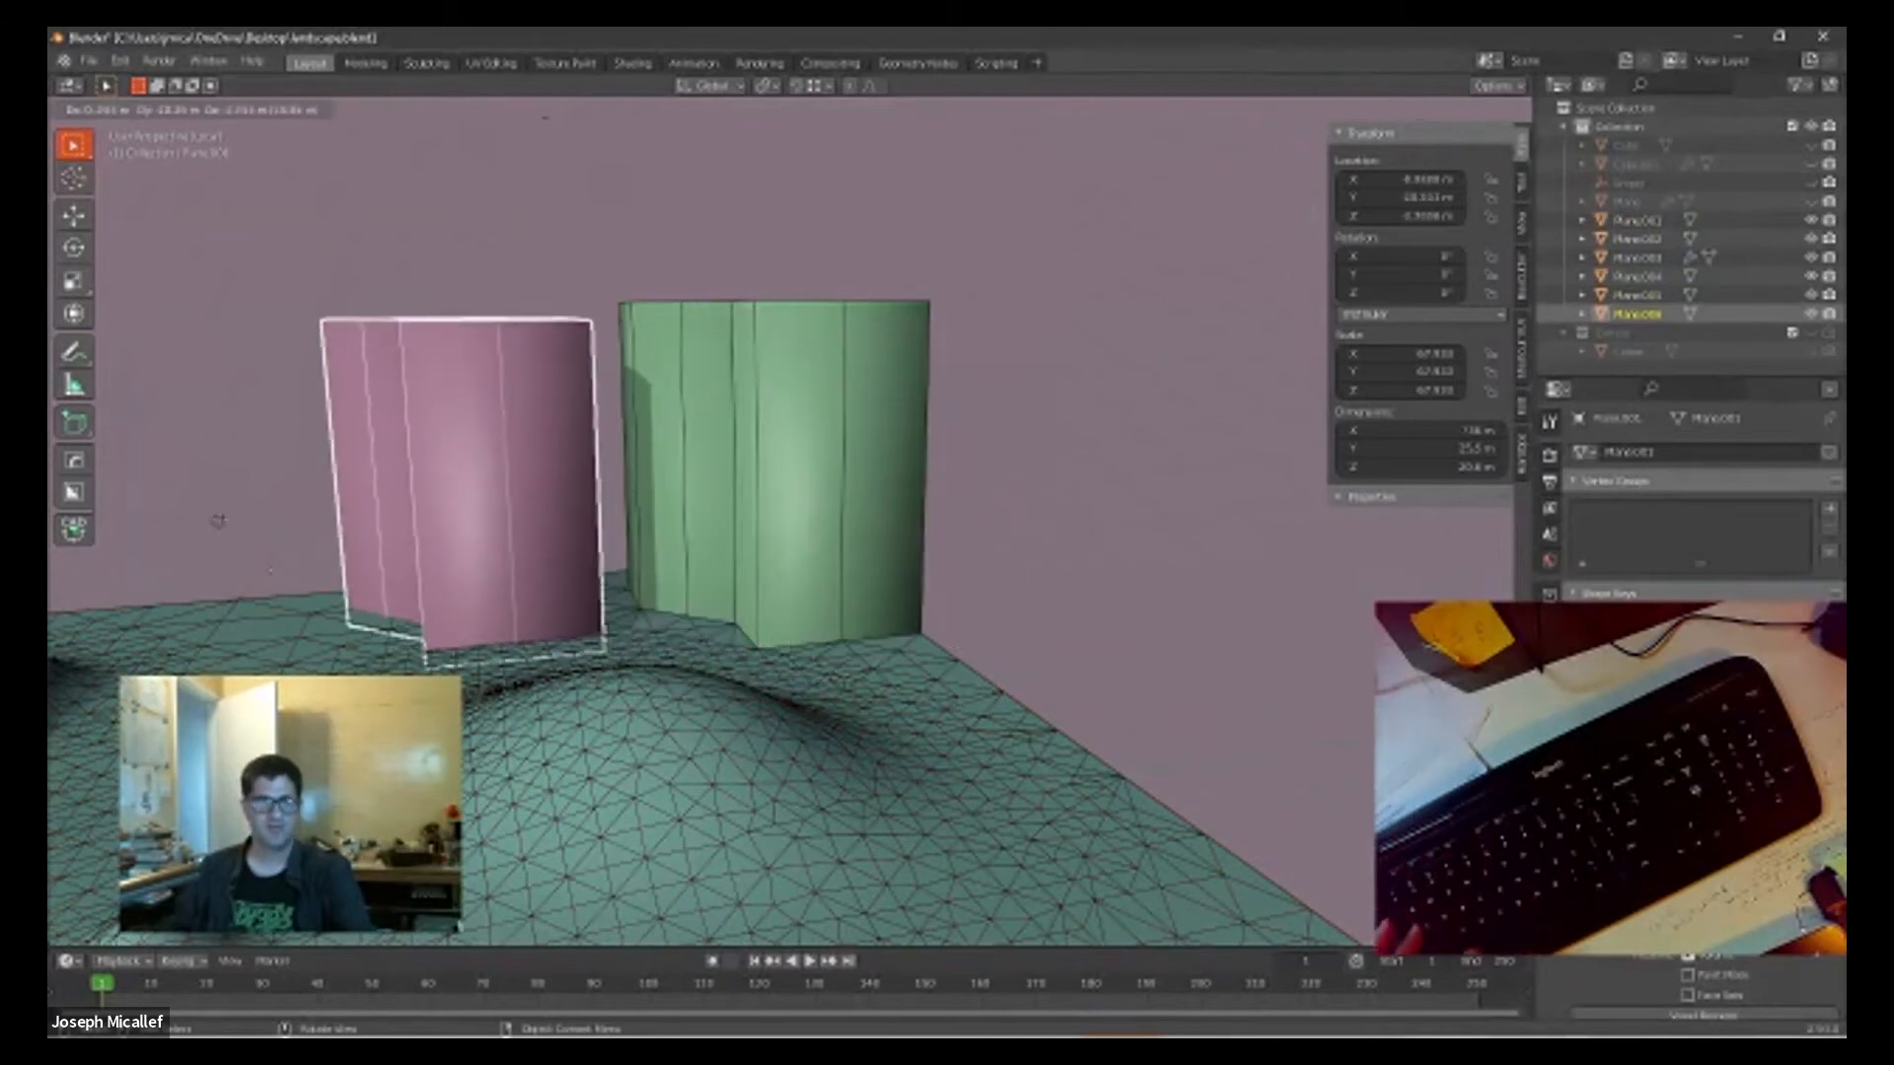
click(115, 479)
middle_drag(115, 478, 667, 505)
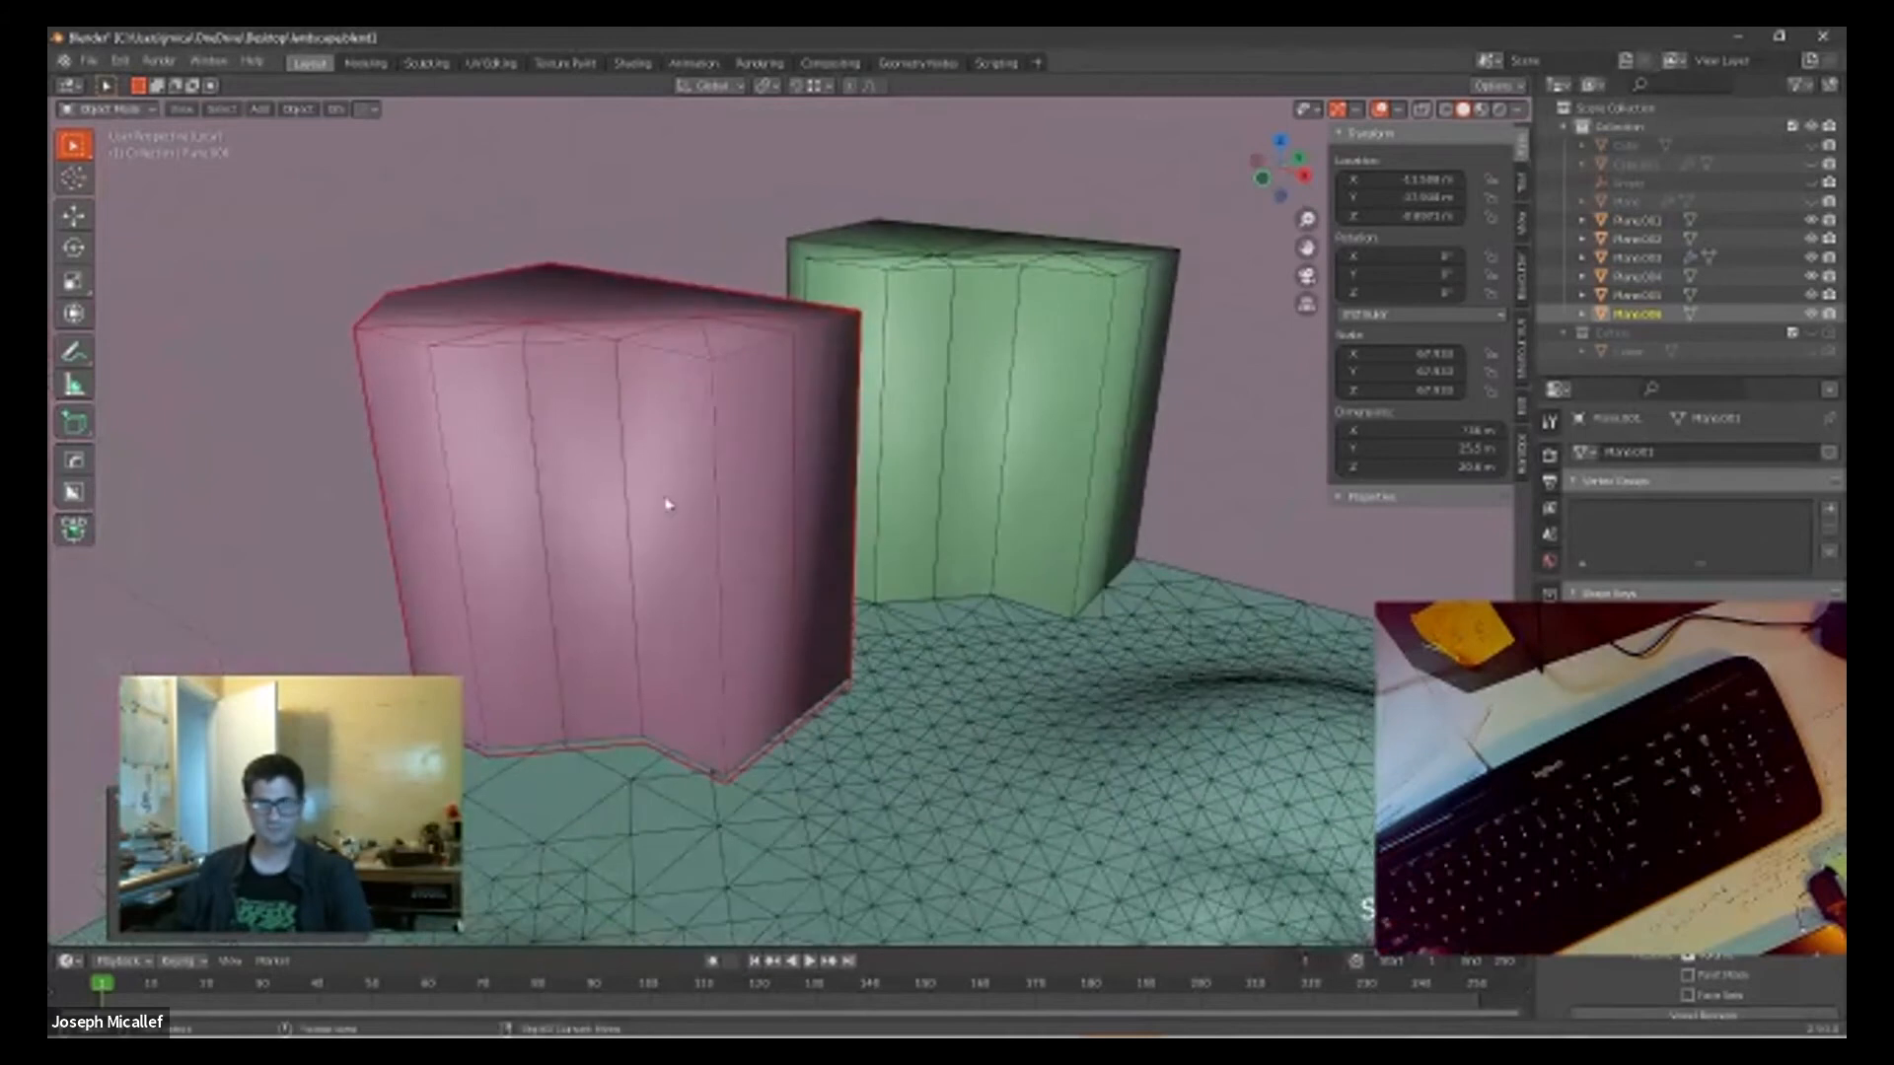
scroll(666, 504, down, 2)
middle_drag(938, 549, 770, 580)
scroll(720, 516, down, 4)
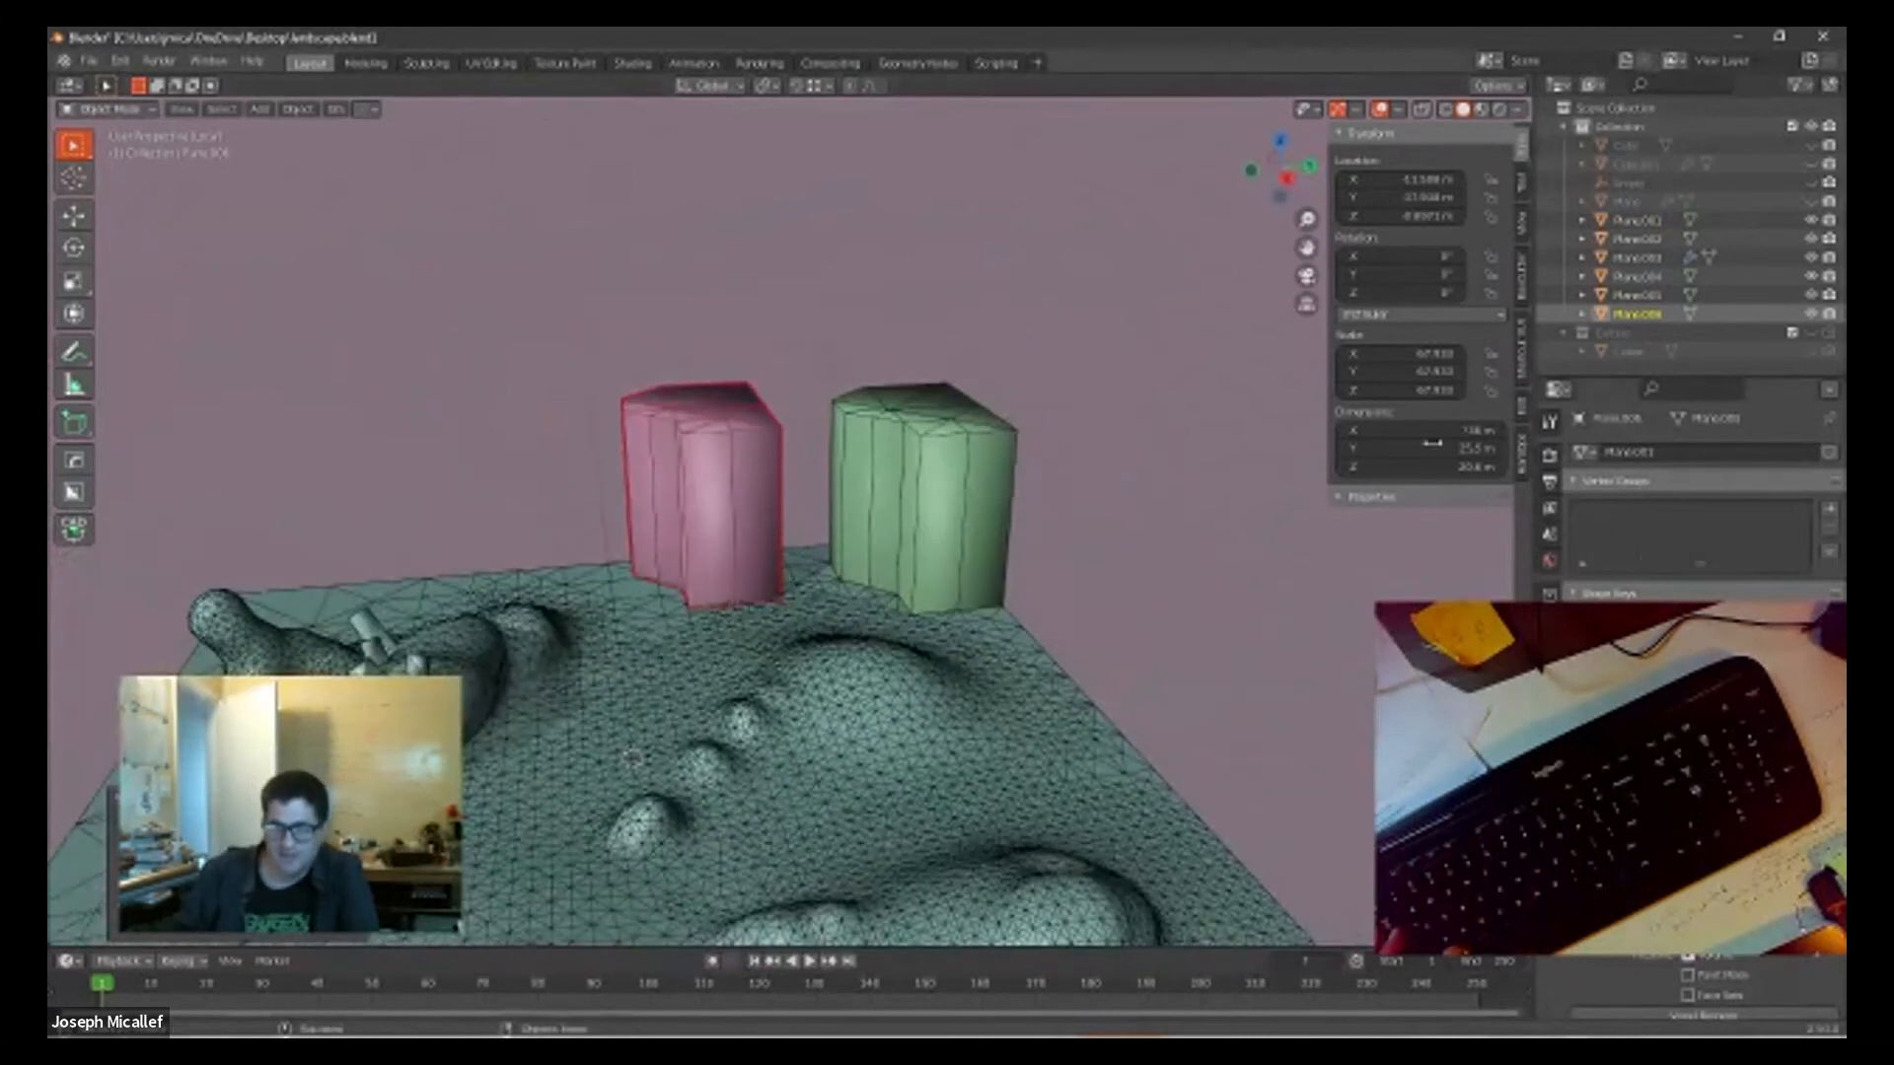
Step: Add a Remesh modifier to the duplicated block and set its mode to Blocks
click(1550, 653)
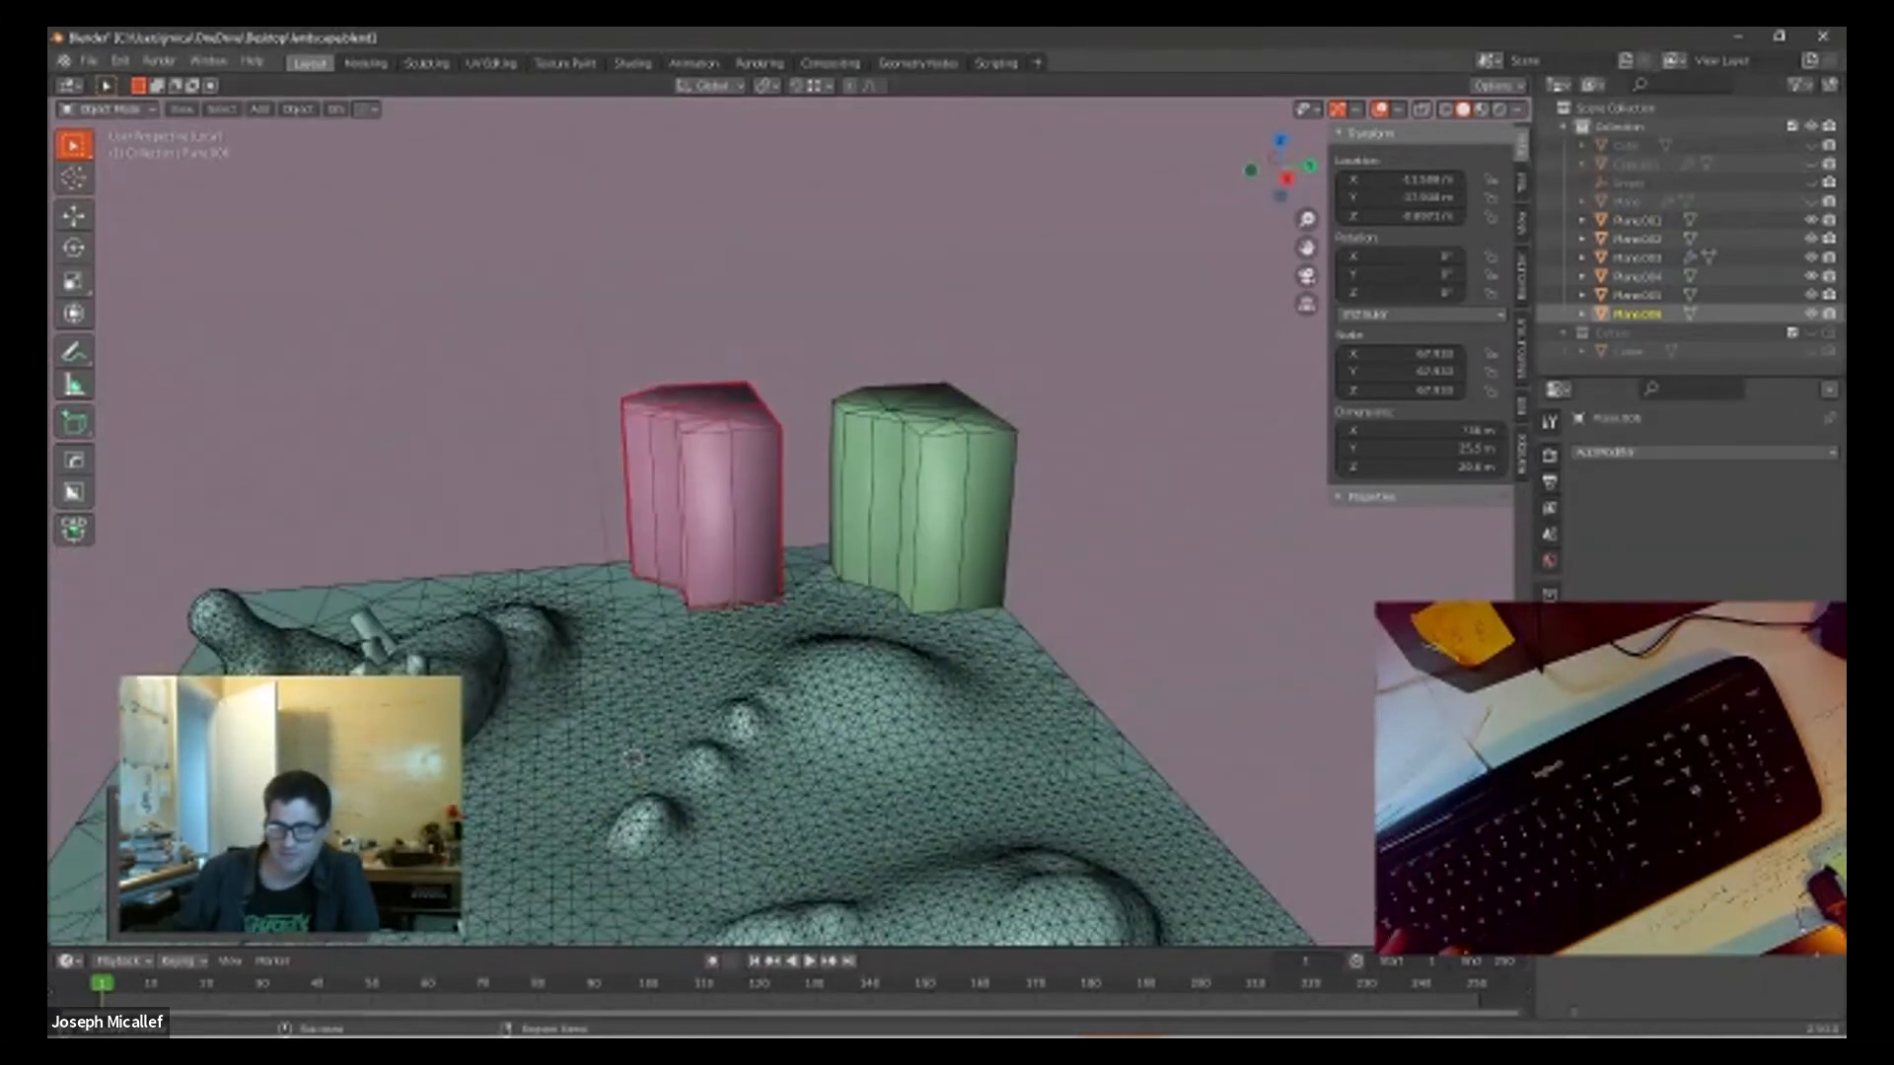
click(1608, 456)
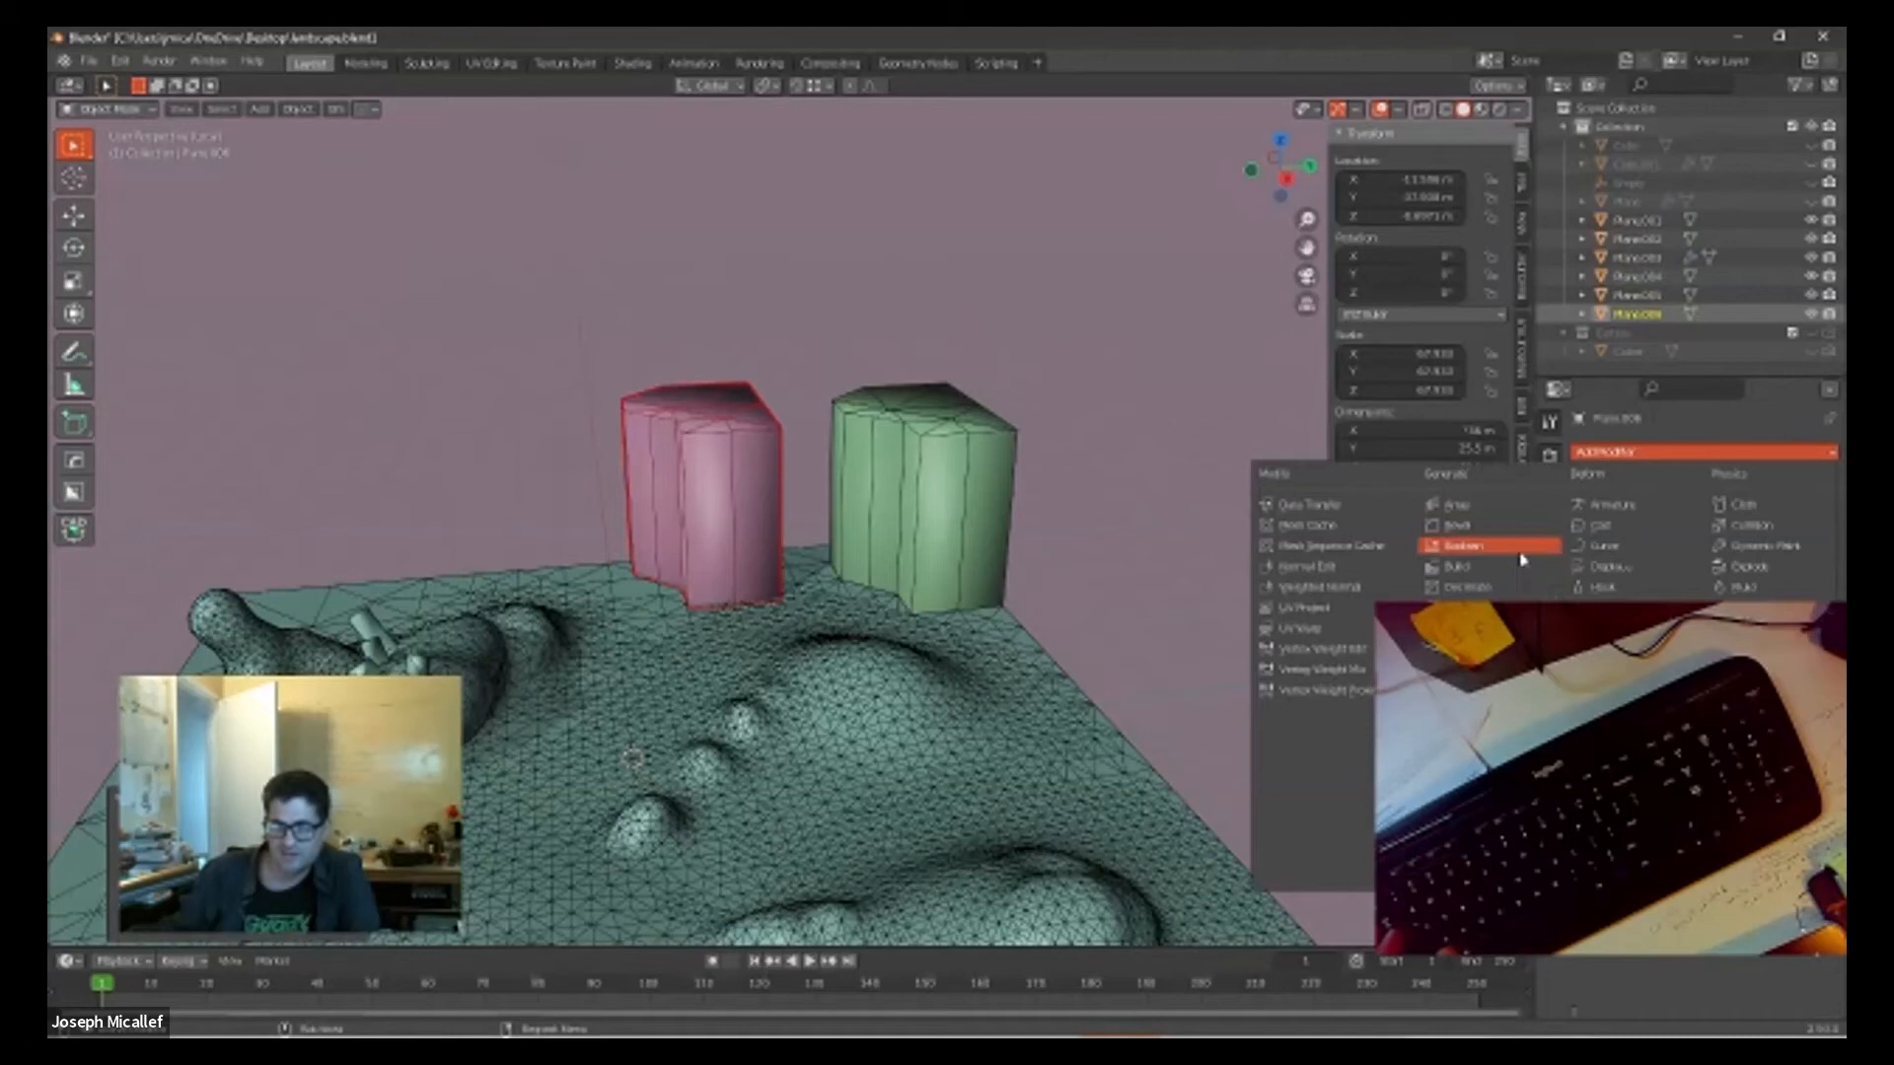
click(1460, 711)
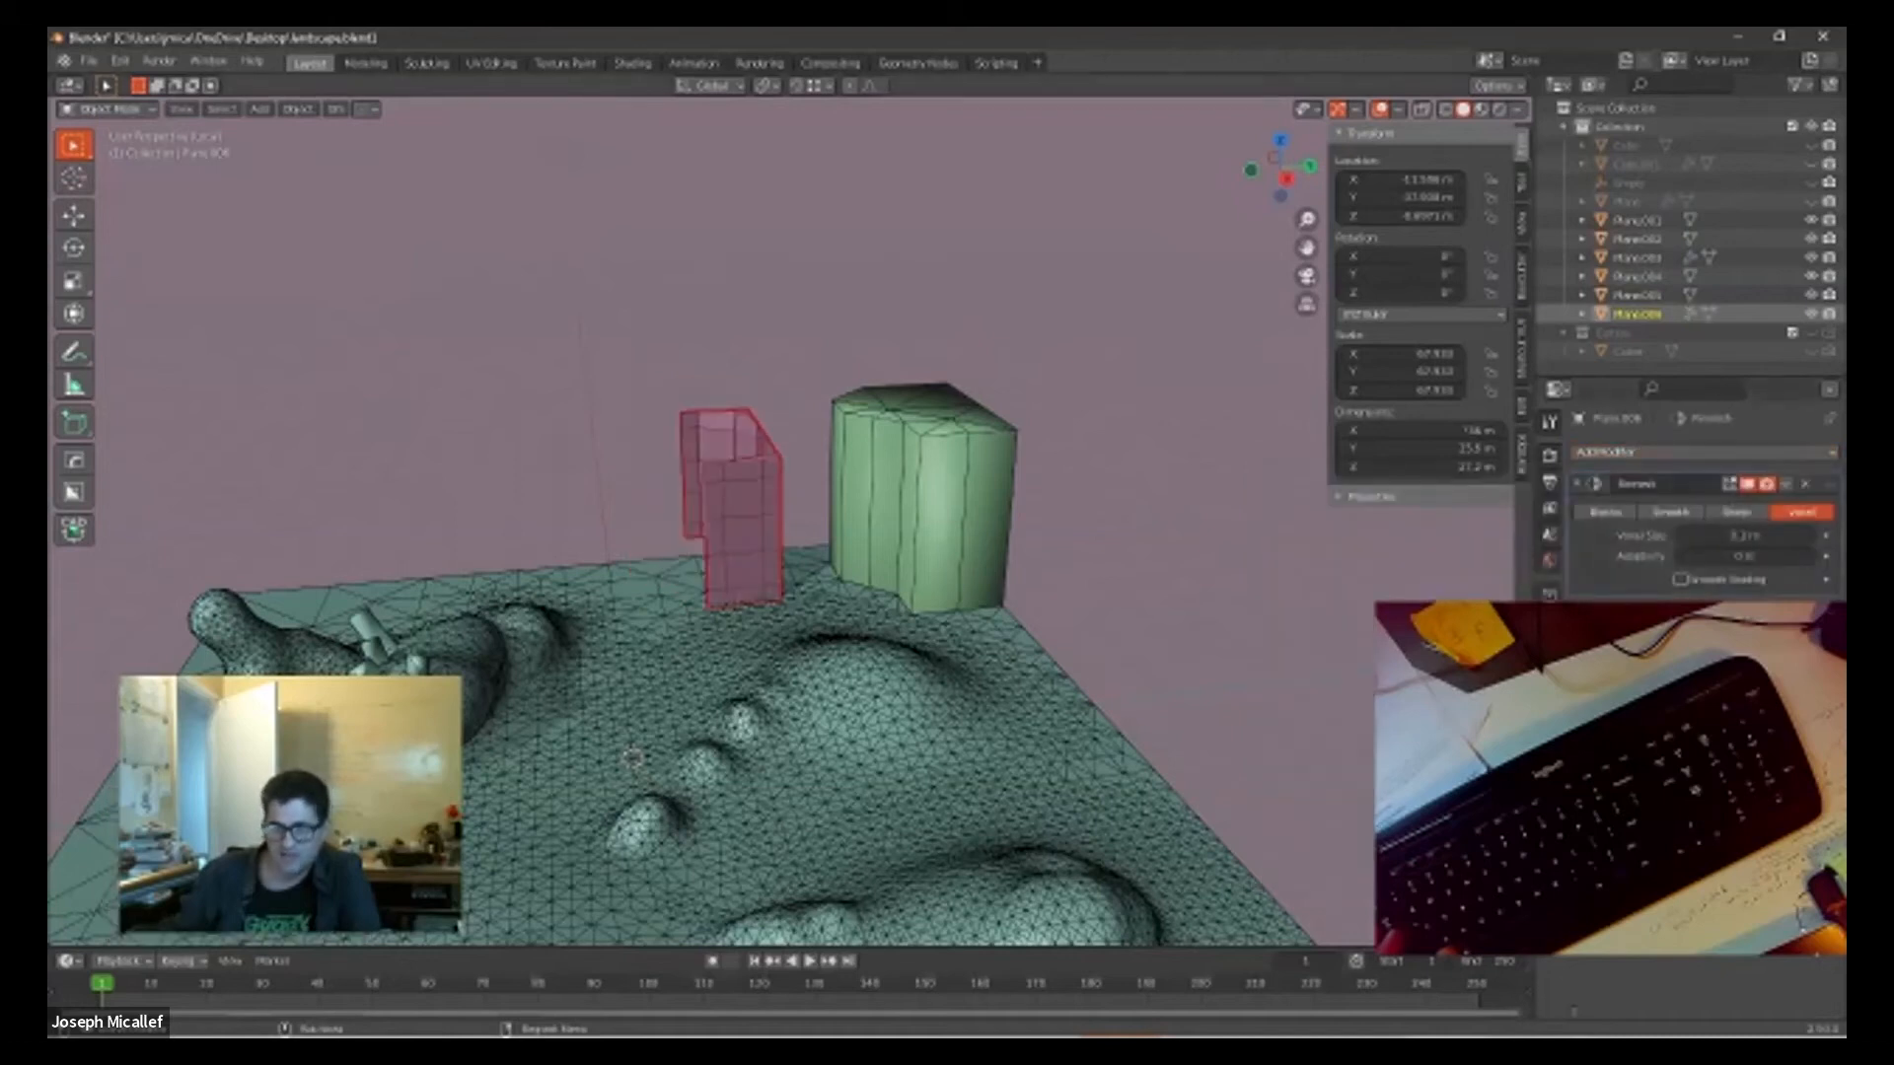
middle_drag(936, 520, 980, 504)
click(1619, 514)
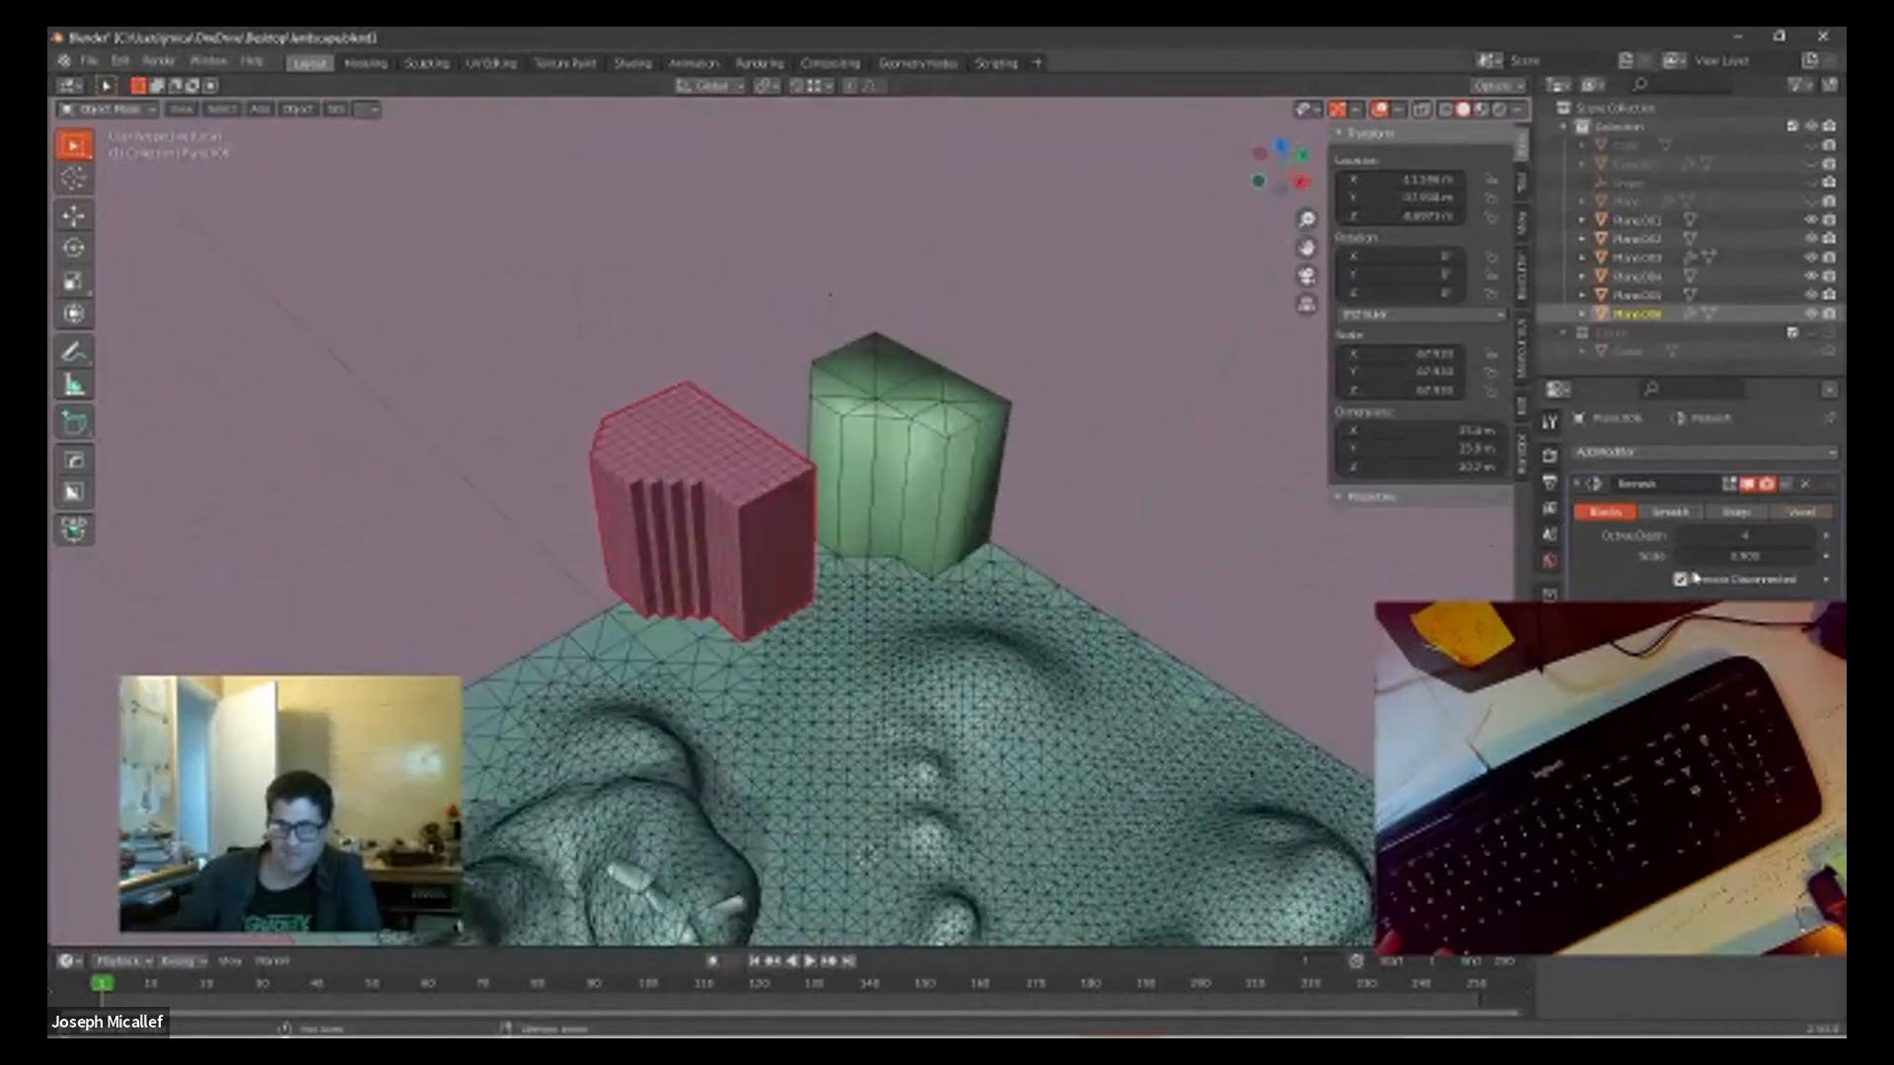
Step: Set the Remesh octree depth to 3 on the duplicated block and apply the modifier
drag(1744, 534, 1730, 535)
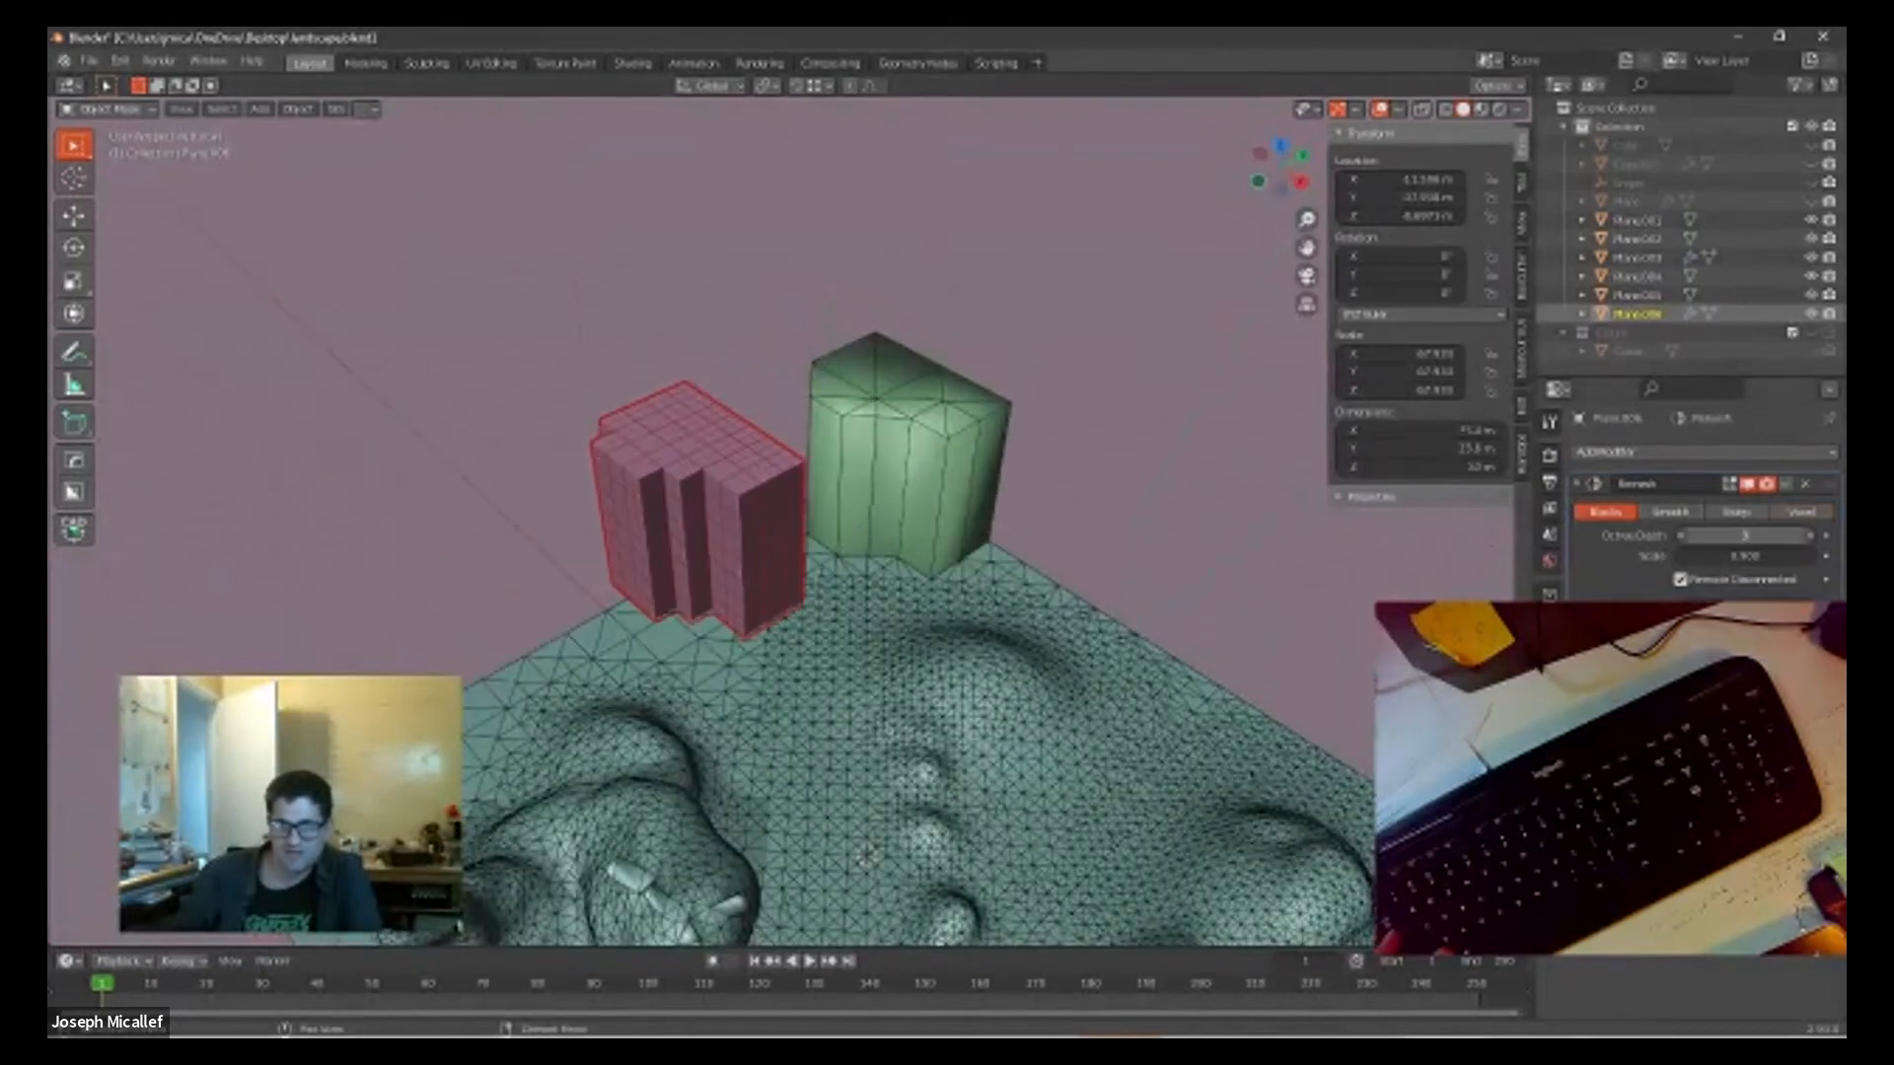
scroll(815, 456, up, 6)
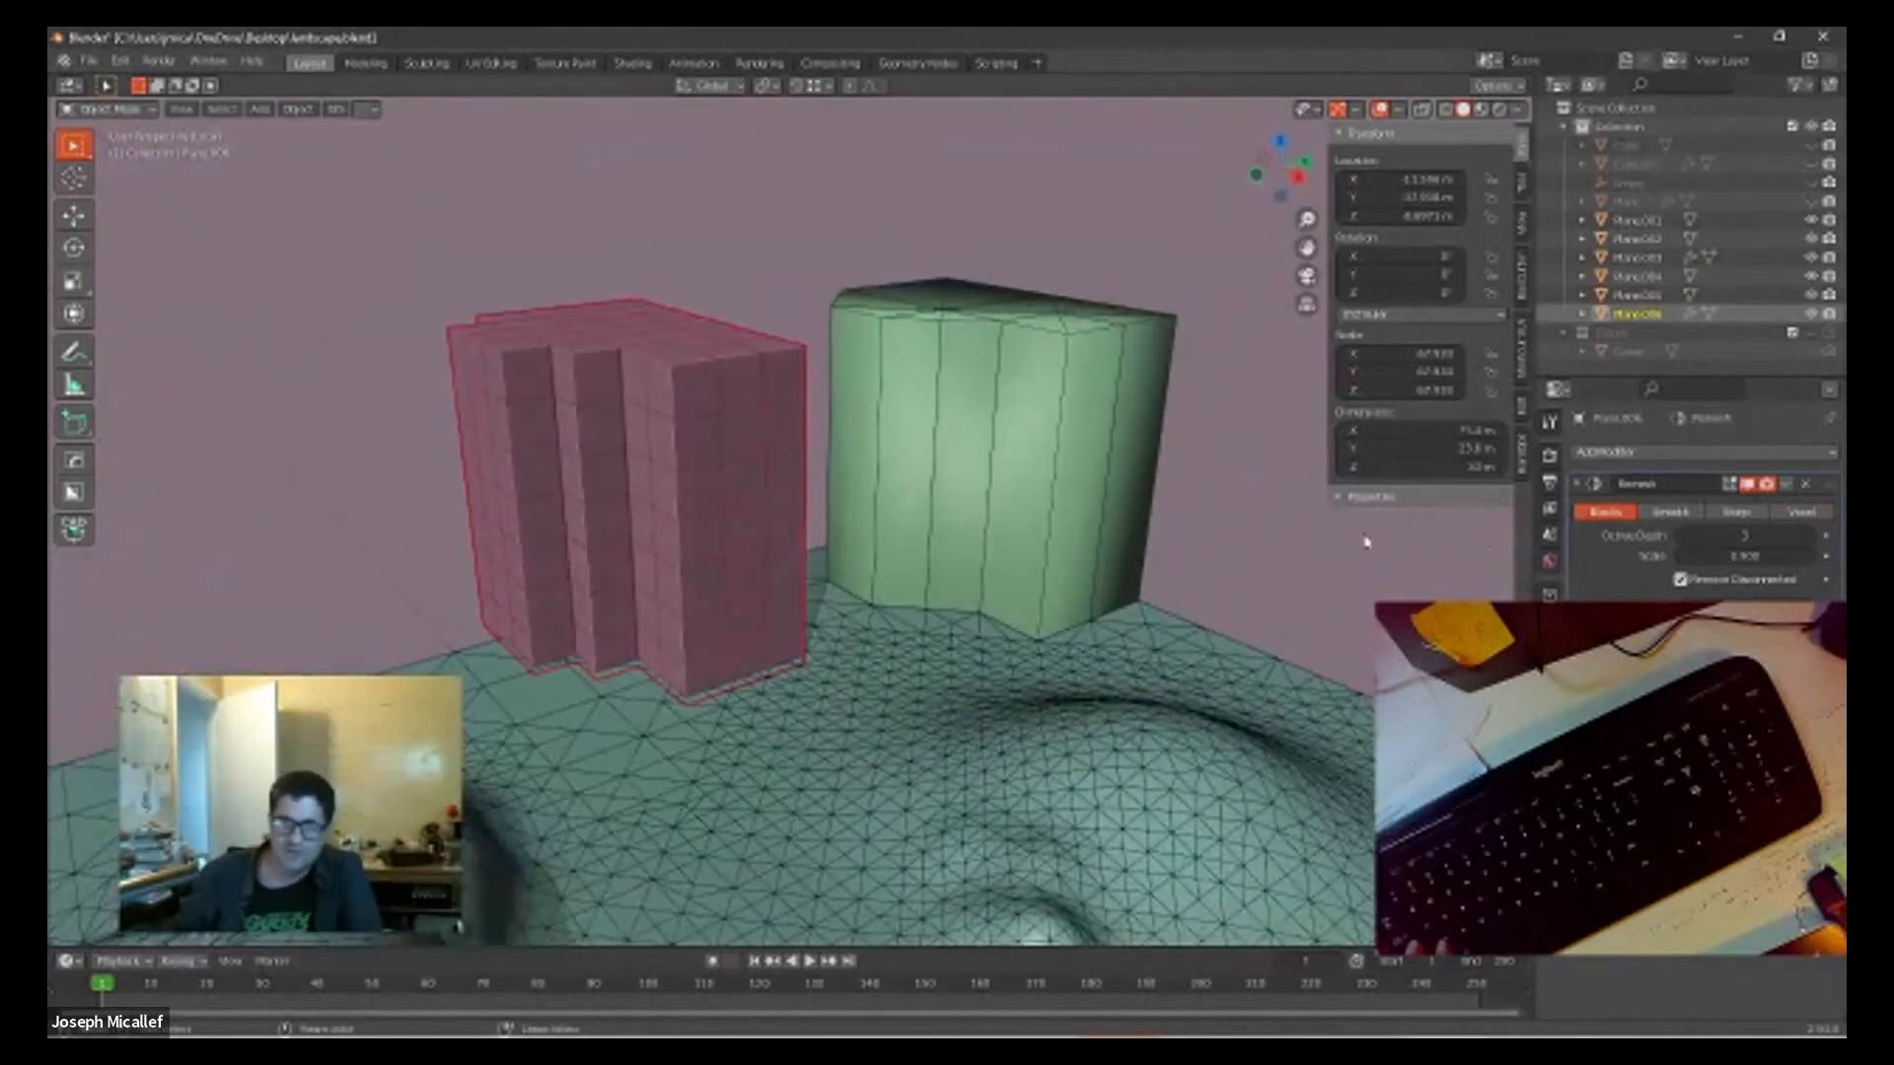
click(1809, 487)
Step: Switch the blocky copy to Sculpt Mode with Dyntopo enabled and pull its upper front area using the Grab brush
middle_drag(481, 320, 165, 234)
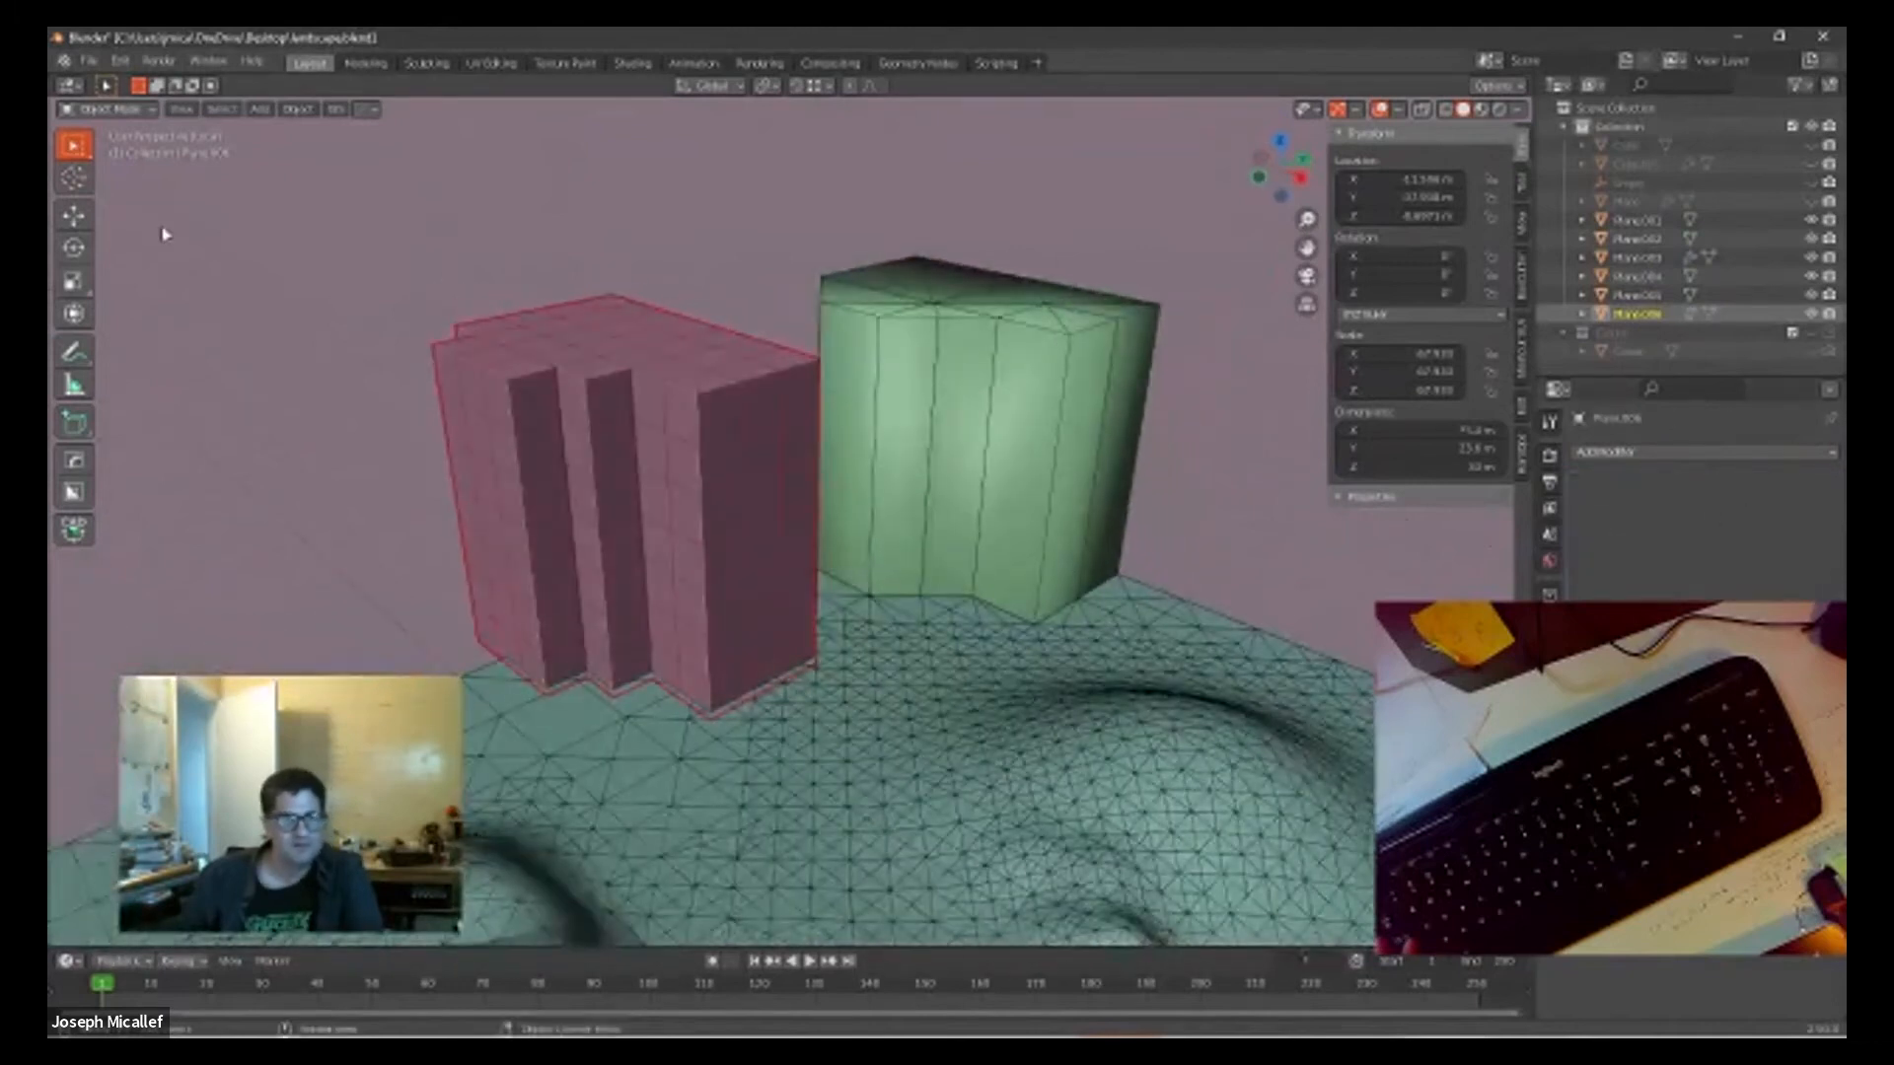
click(103, 110)
click(114, 176)
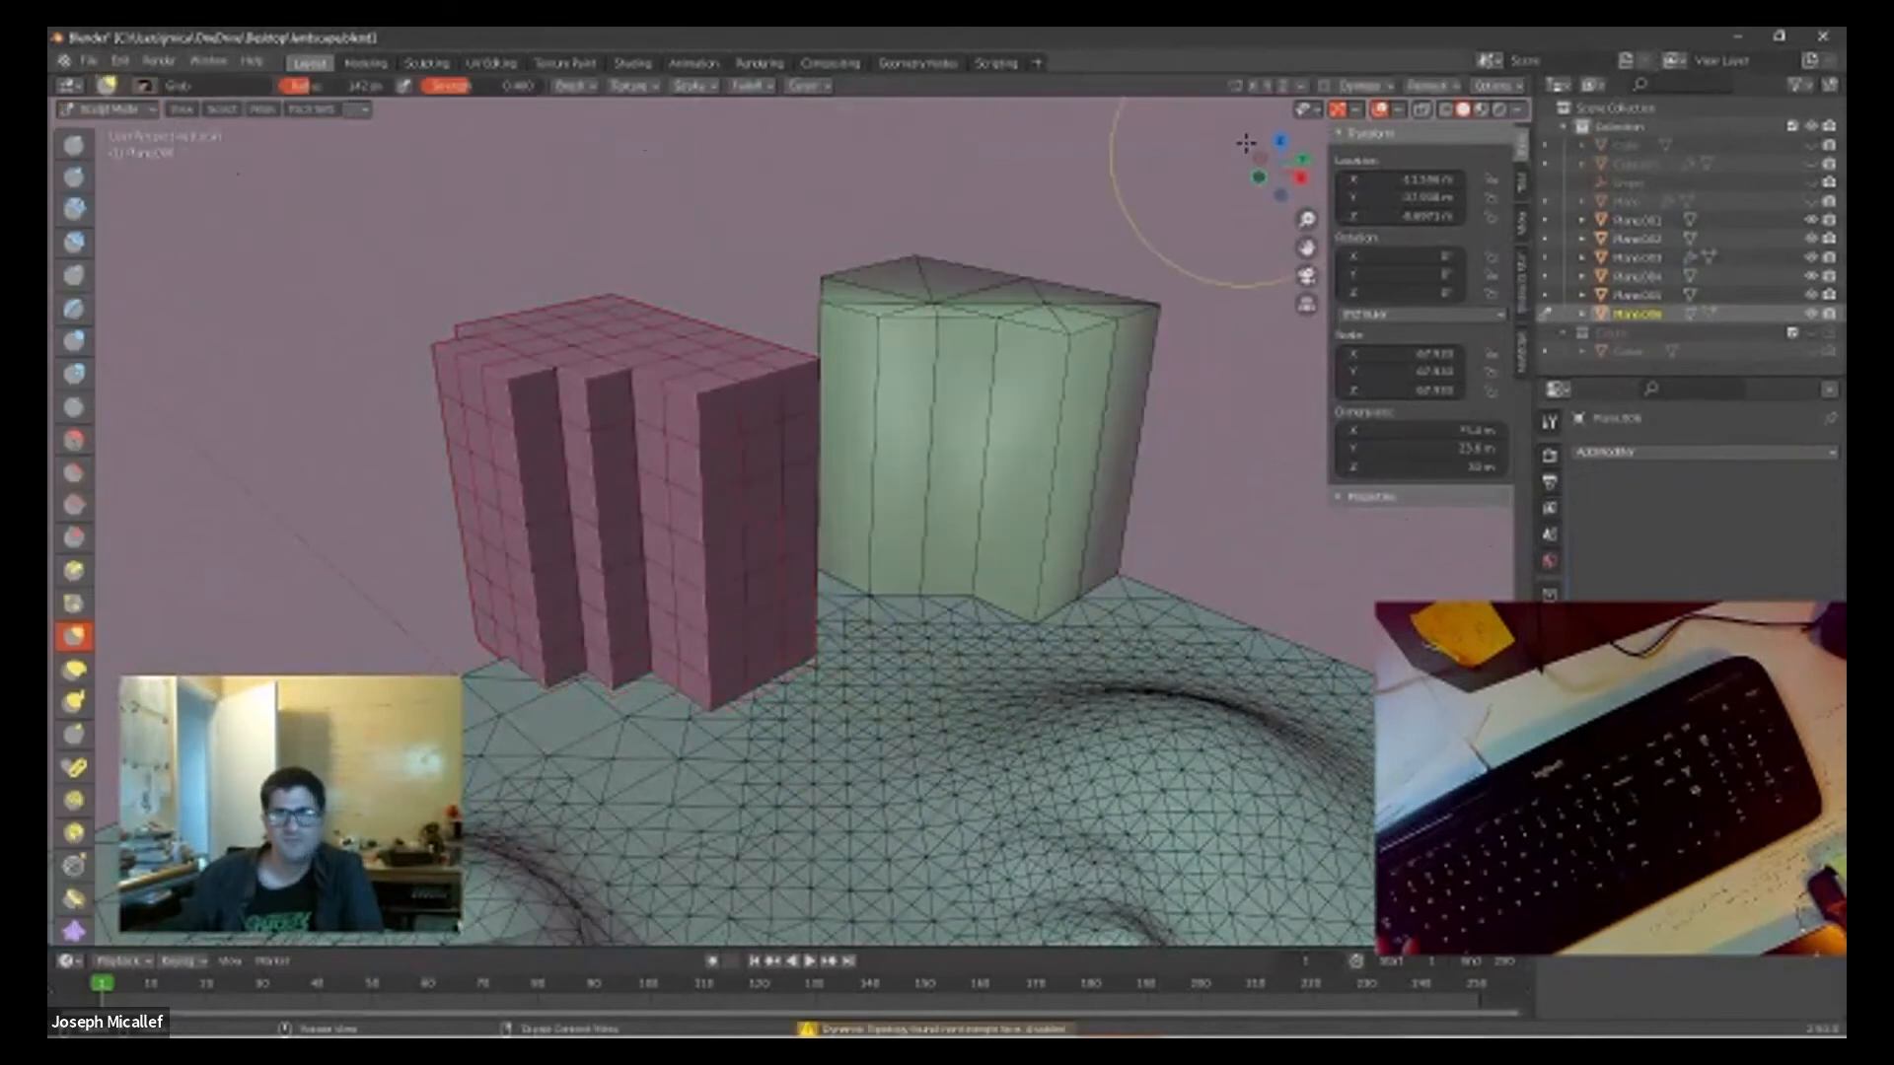
click(1325, 86)
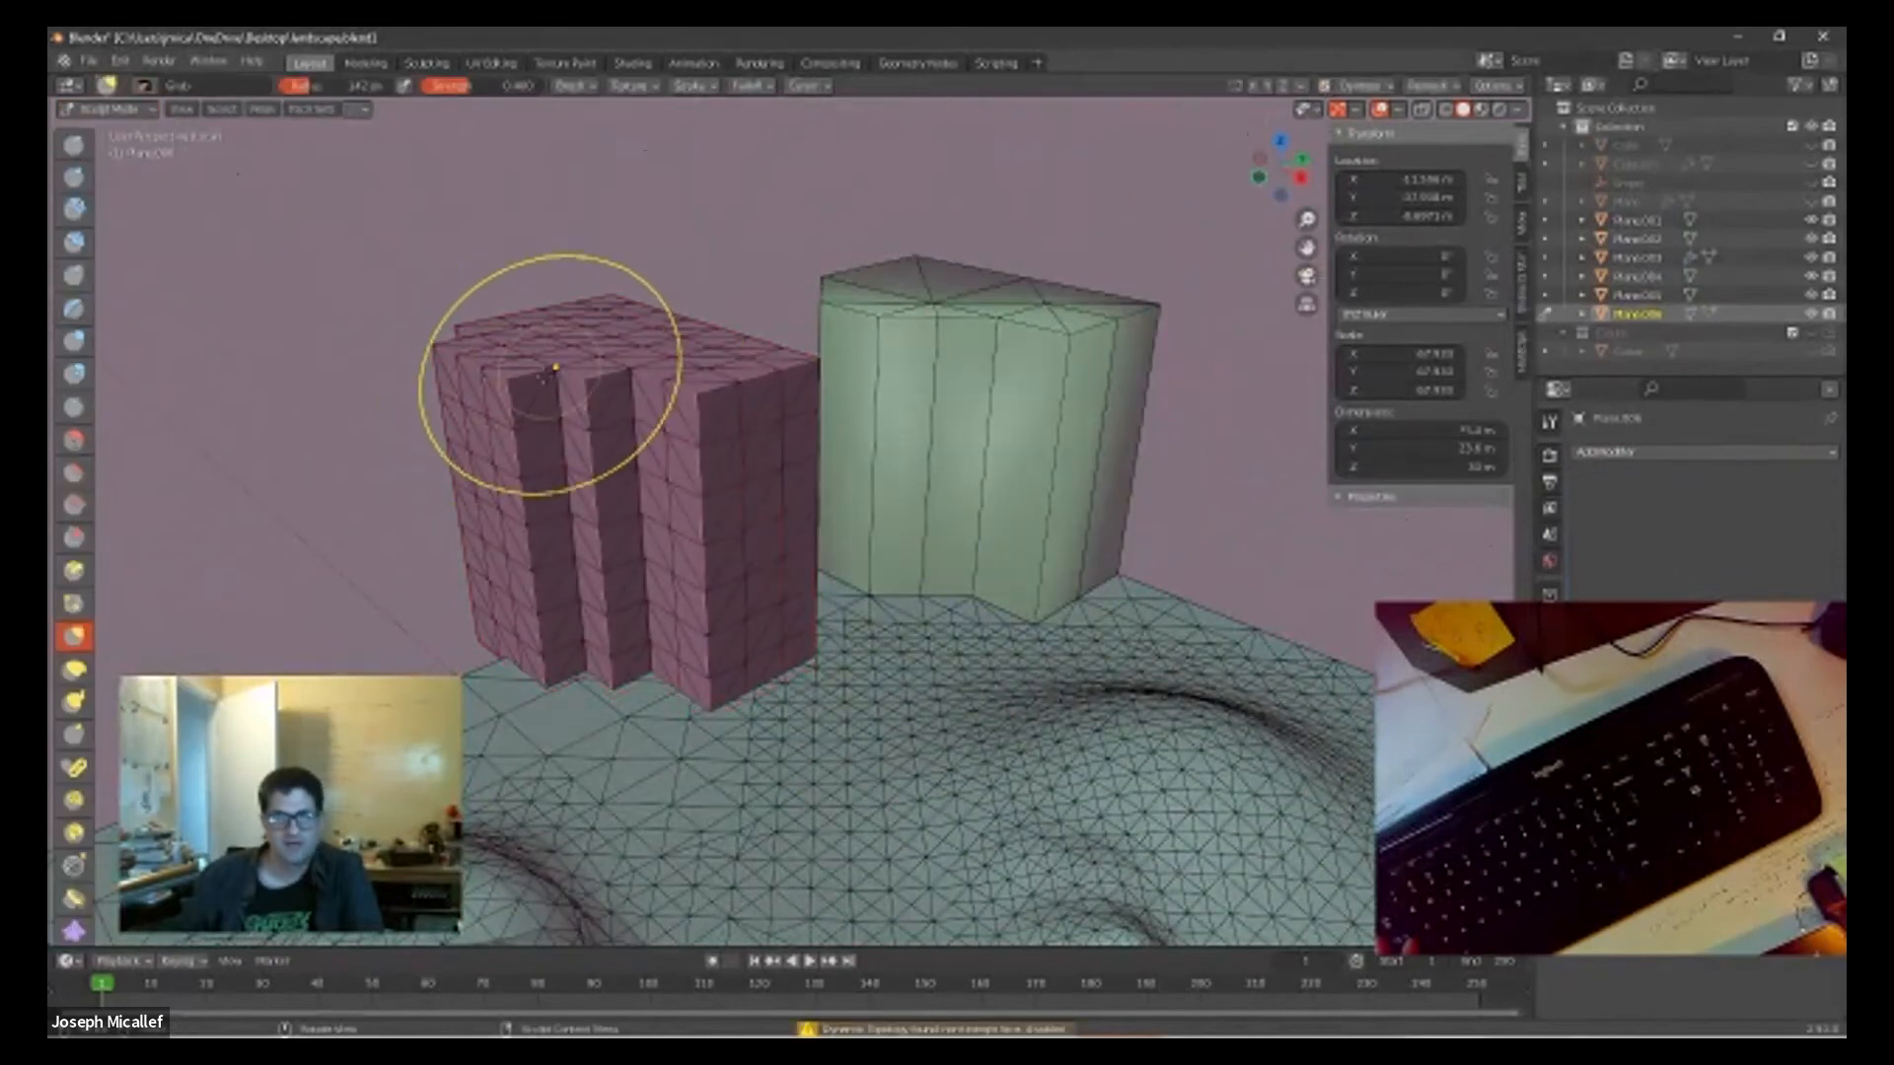
mouse_move(549, 383)
mouse_down()
mouse_move(498, 409)
mouse_move(569, 441)
mouse_up()
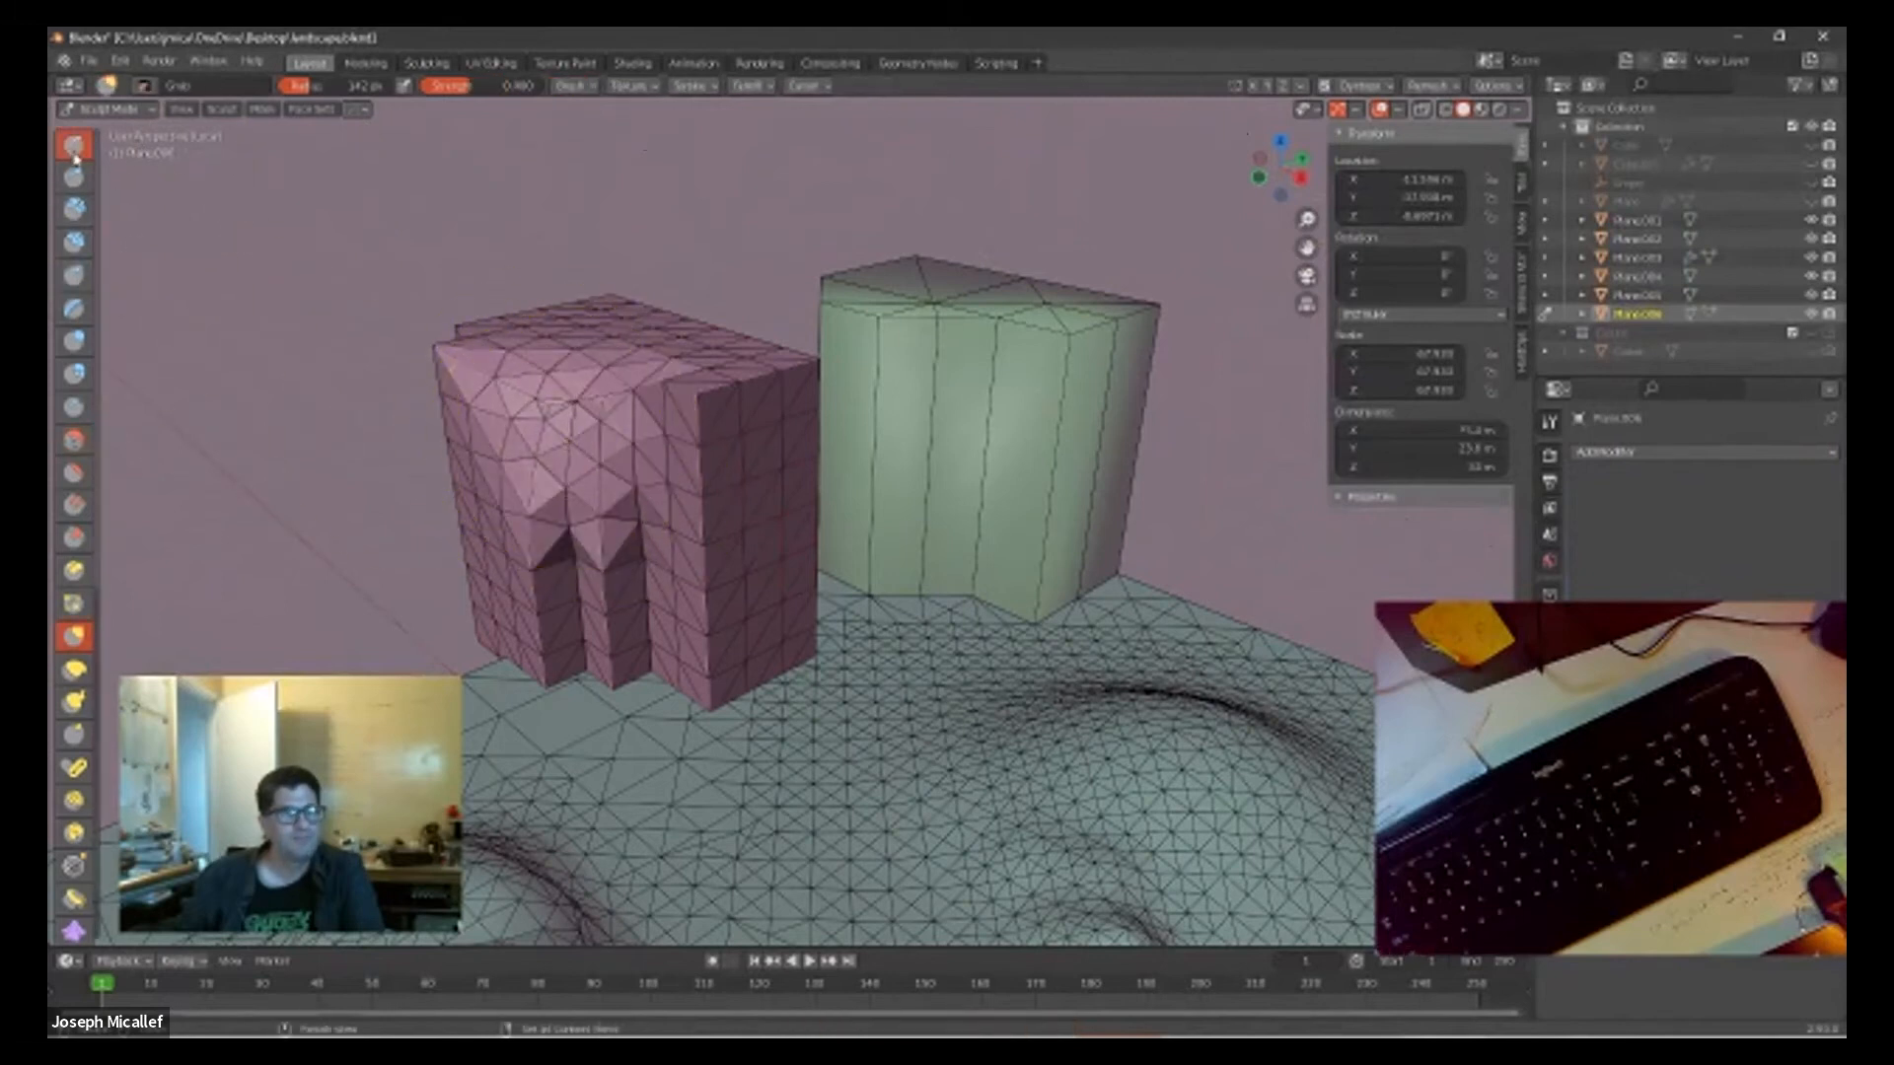
Step: Build up thick bulges on the upper part of the blocky copy with the Layer brush at strength 1.000
click(74, 176)
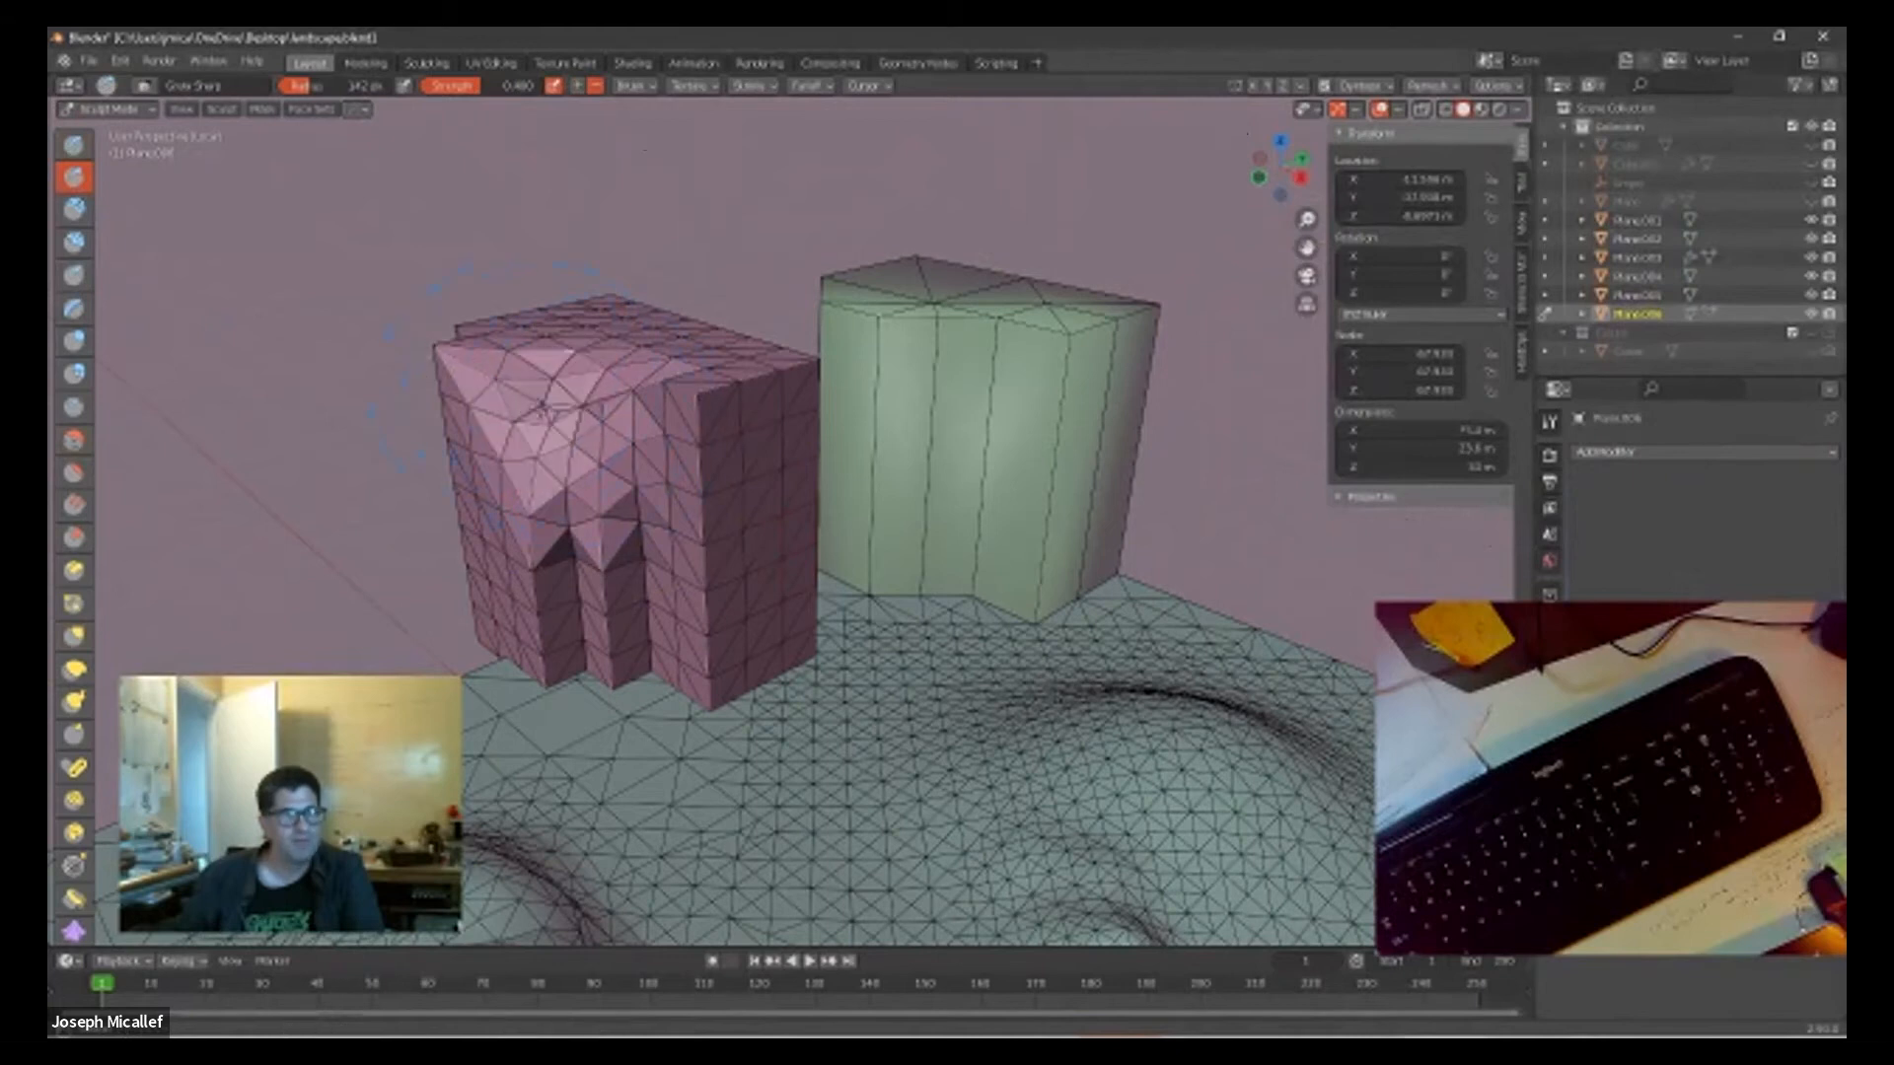
click(74, 308)
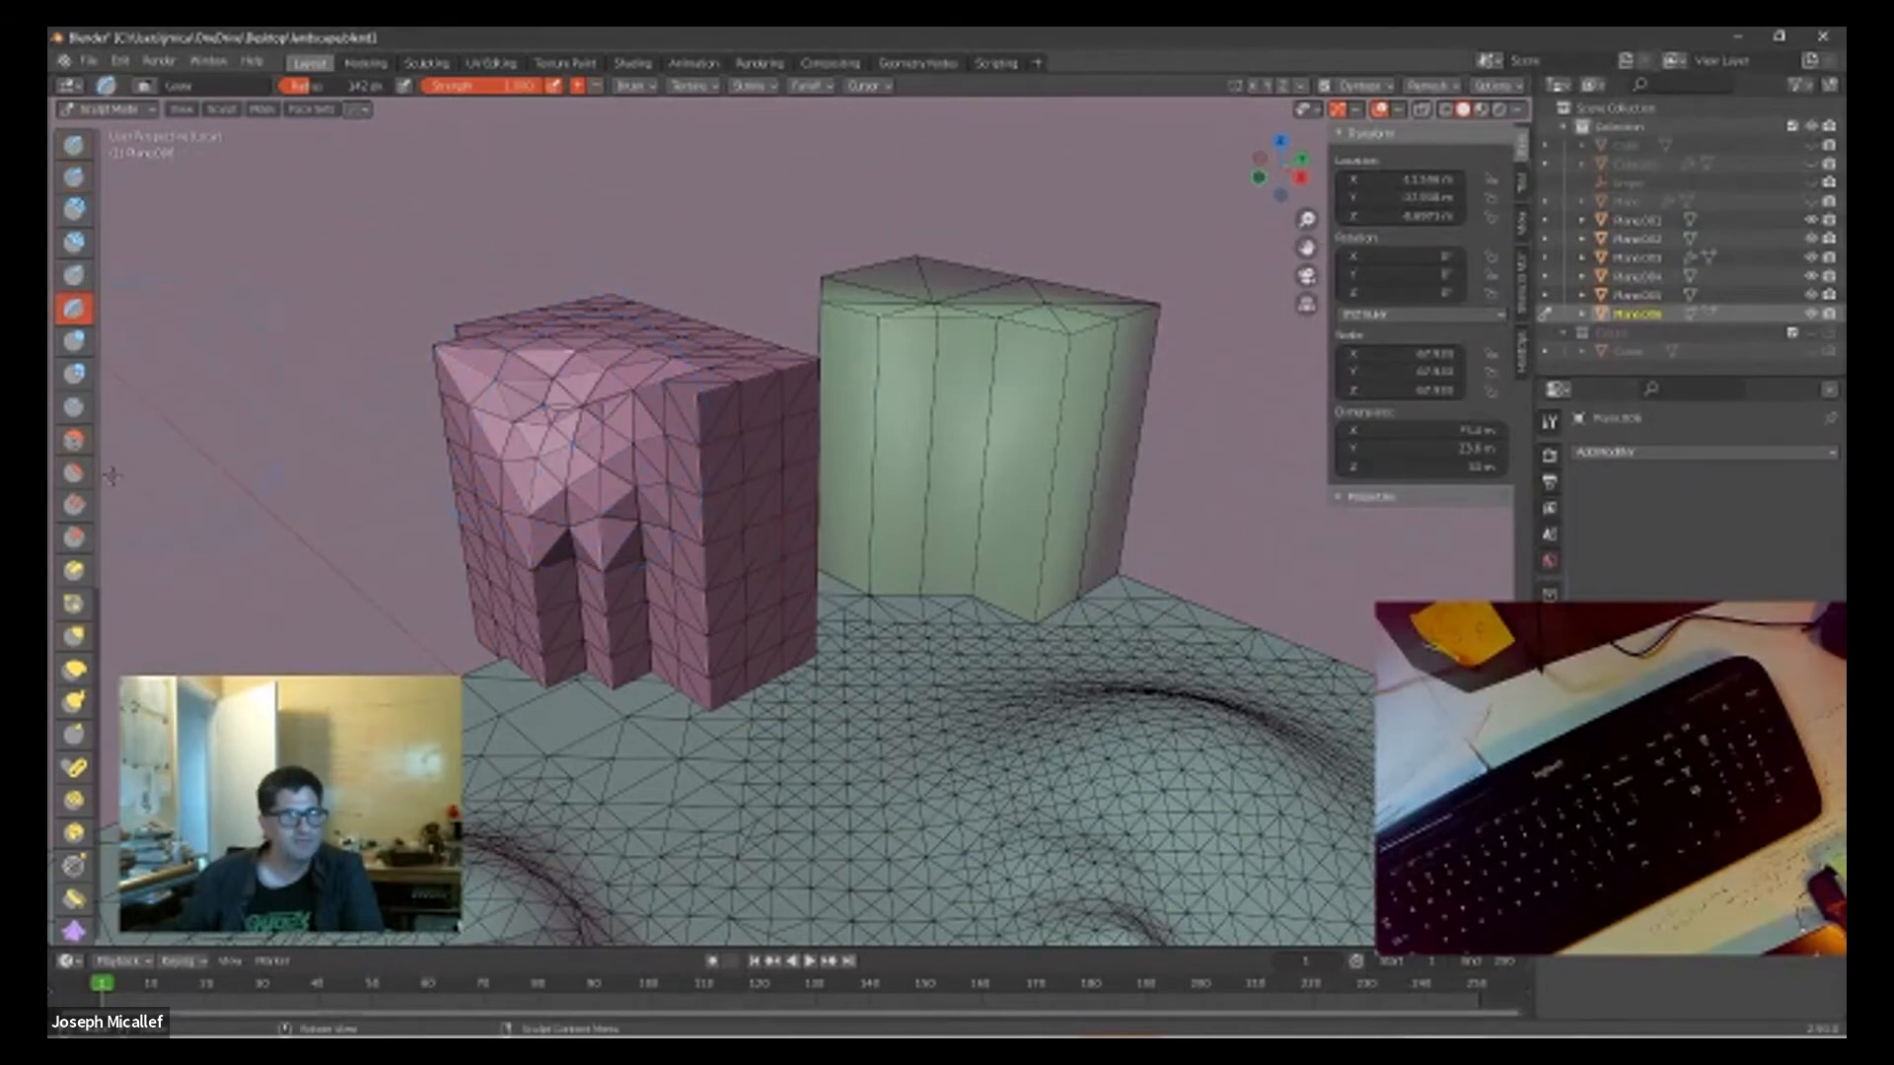
drag(534, 434, 542, 418)
drag(590, 406, 605, 405)
drag(659, 439, 665, 428)
middle_drag(693, 233, 1016, 254)
mouse_move(850, 501)
mouse_down()
mouse_move(793, 473)
mouse_move(783, 523)
mouse_move(793, 480)
mouse_up()
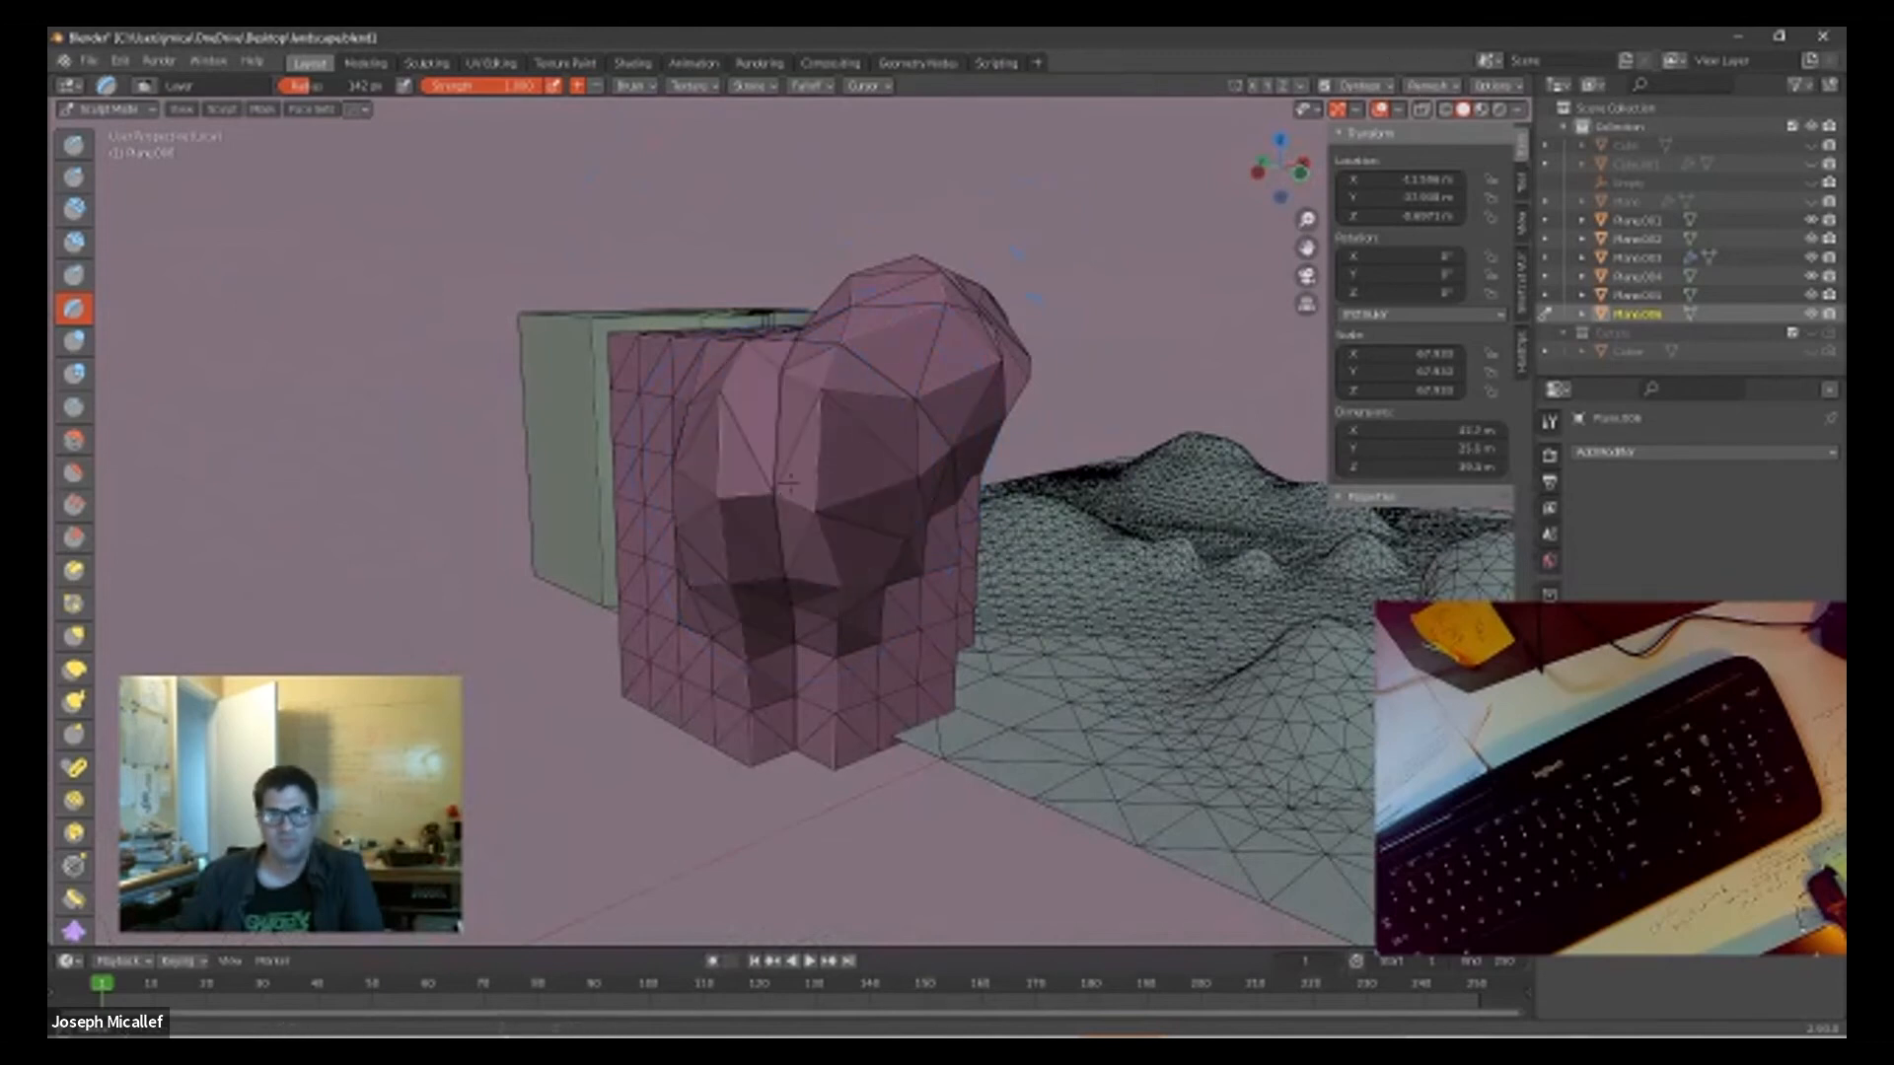
Step: Sculpt the copy further with Draw Sharp and Draw strokes, swelling it into a large rounded overhang
click(74, 176)
mouse_move(769, 597)
mouse_down()
mouse_move(749, 513)
mouse_move(770, 478)
mouse_move(868, 449)
mouse_move(725, 456)
mouse_move(801, 469)
mouse_move(752, 492)
mouse_move(755, 567)
mouse_move(795, 656)
mouse_up()
click(74, 144)
middle_drag(805, 606, 700, 323)
mouse_move(701, 323)
shift+mouse_down()
mouse_move(641, 355)
mouse_move(587, 464)
shift+mouse_up()
mouse_move(690, 367)
mouse_down()
mouse_move(747, 350)
mouse_move(720, 410)
mouse_move(681, 424)
mouse_up()
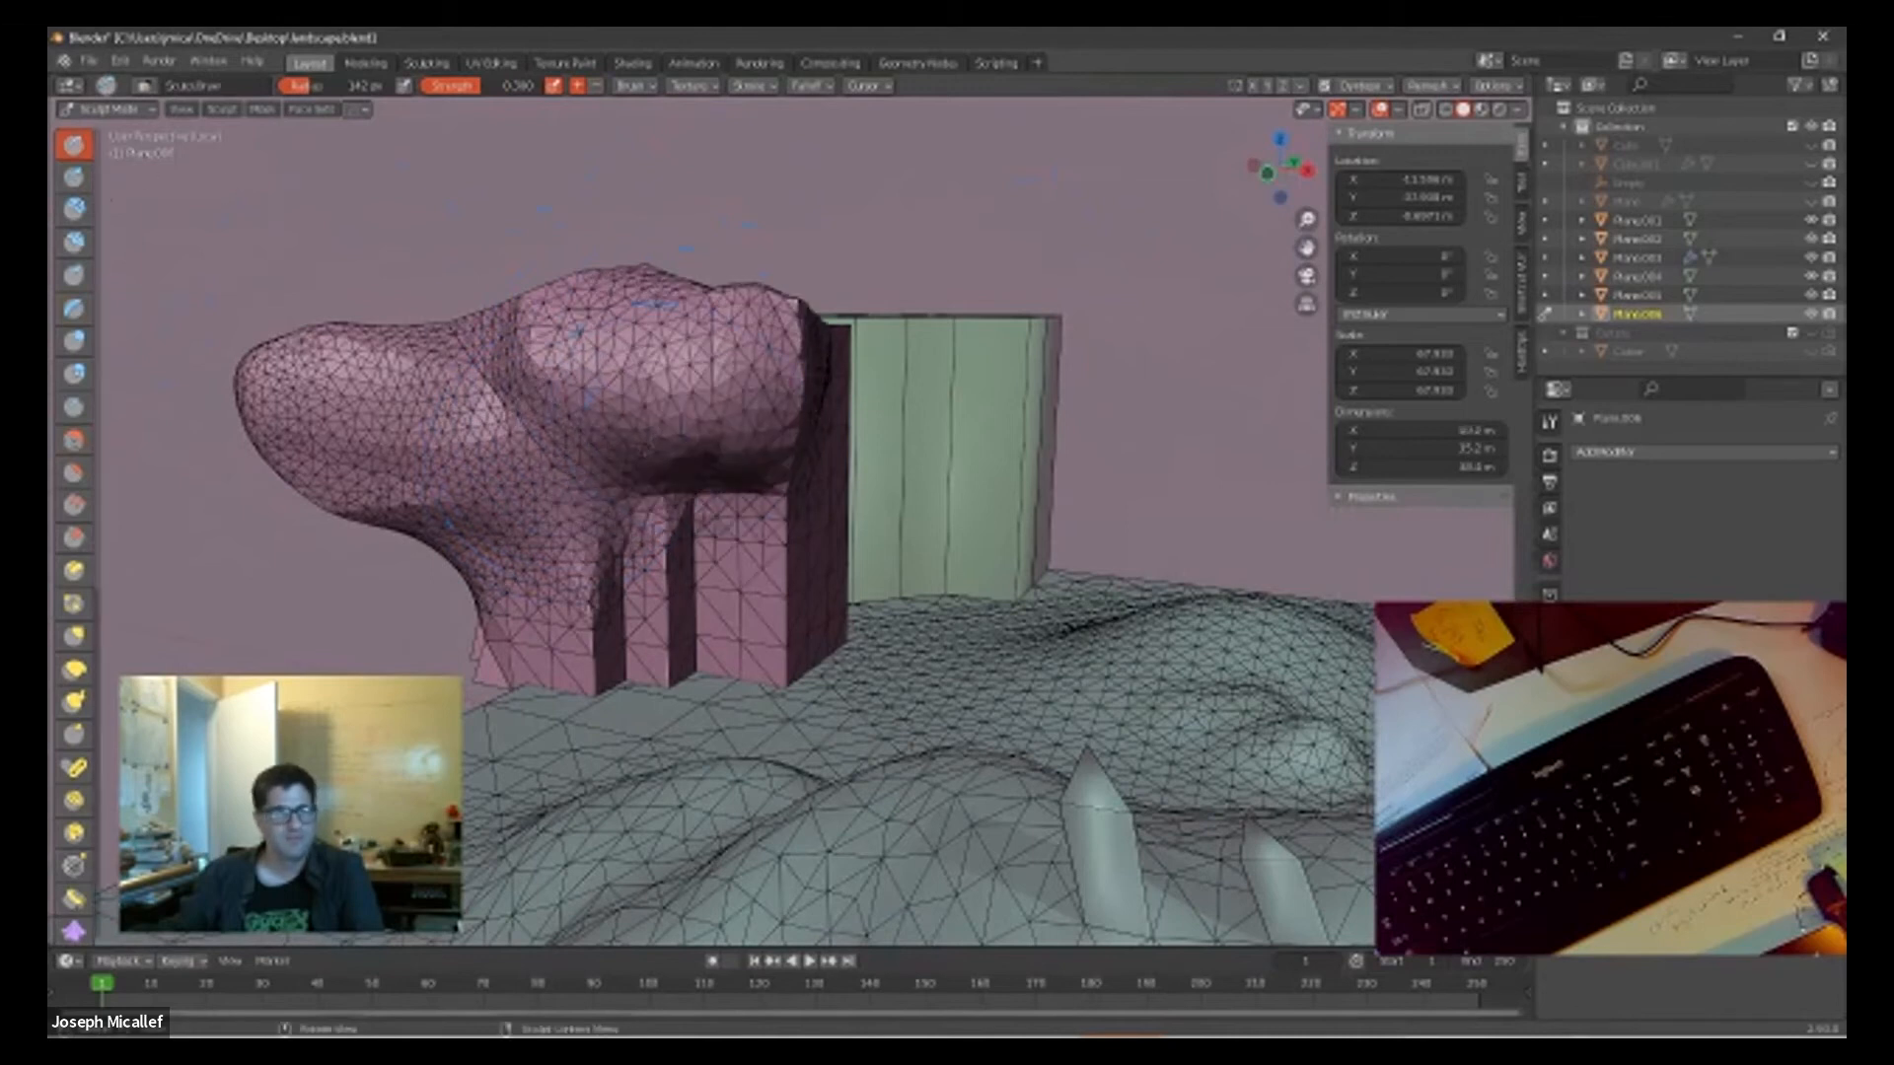
Step: Return to Object Mode and add a Remesh modifier to the sculpted block
click(111, 110)
click(108, 125)
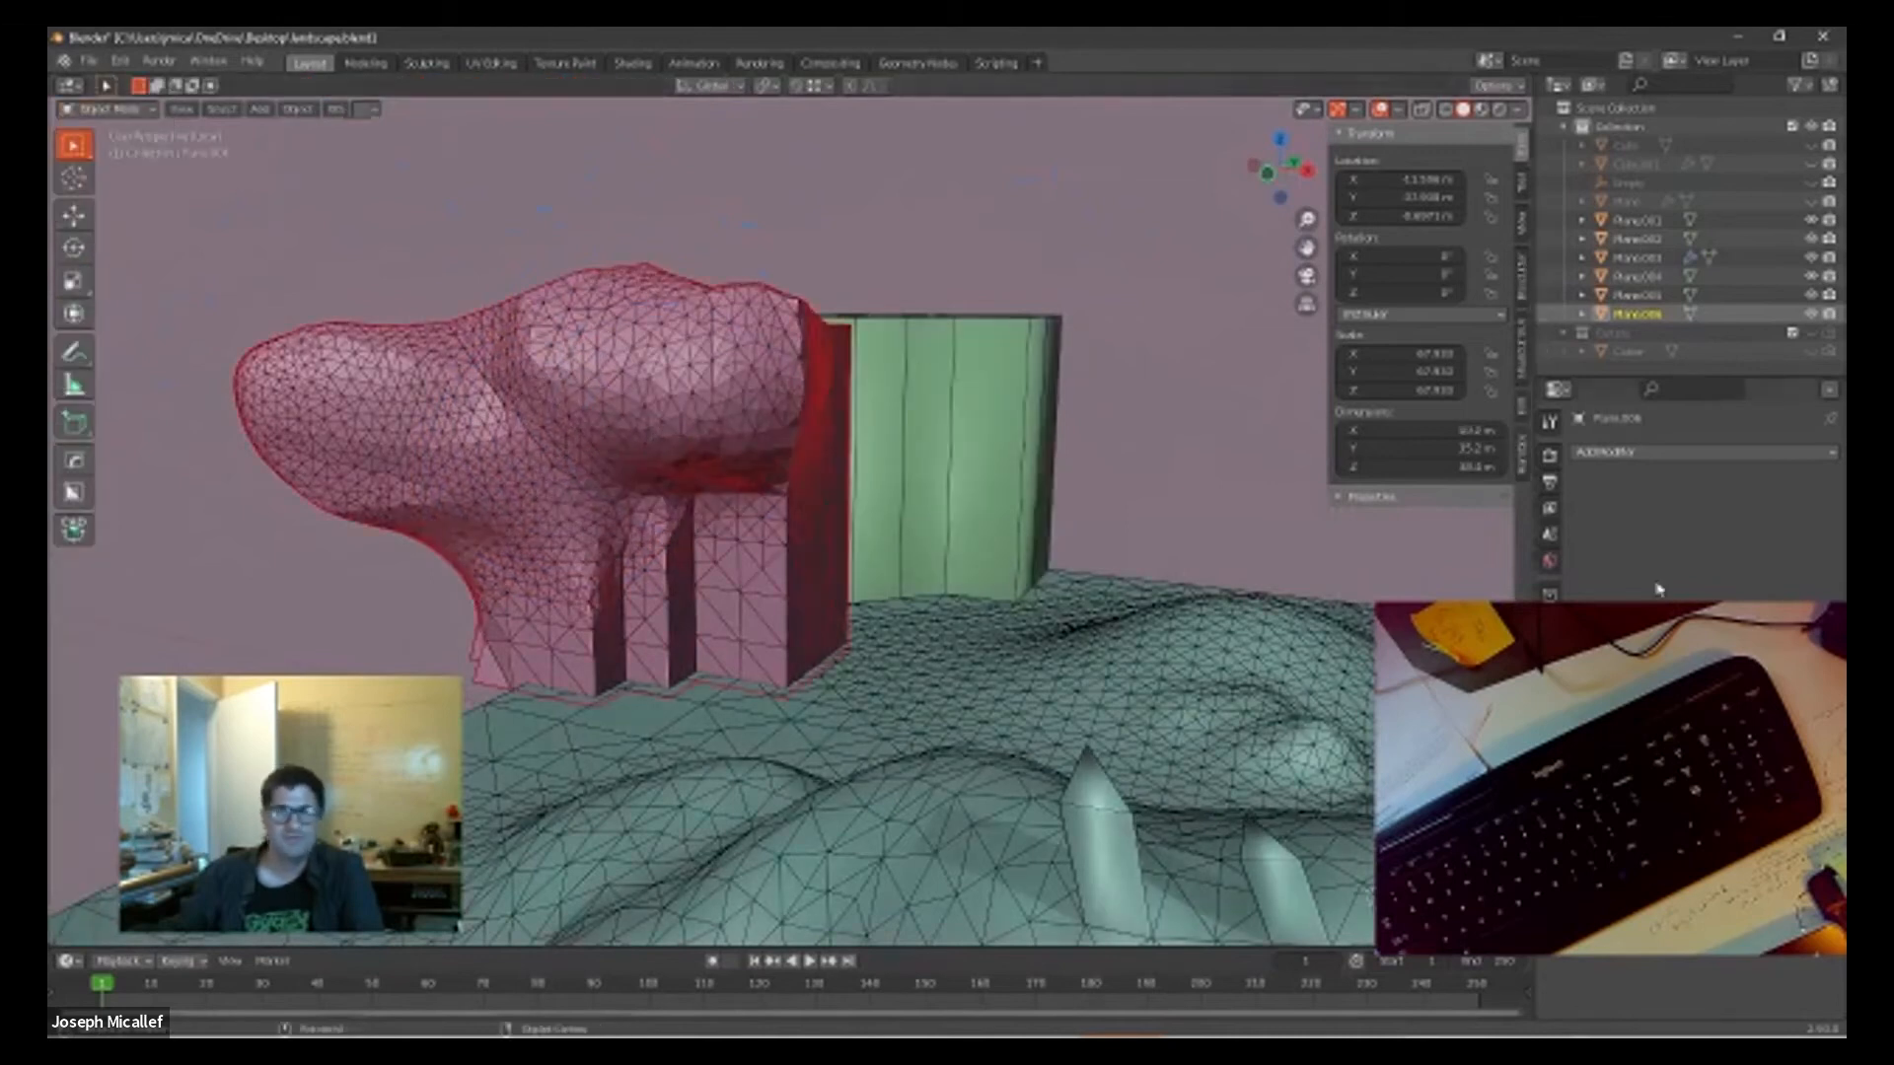
click(1618, 454)
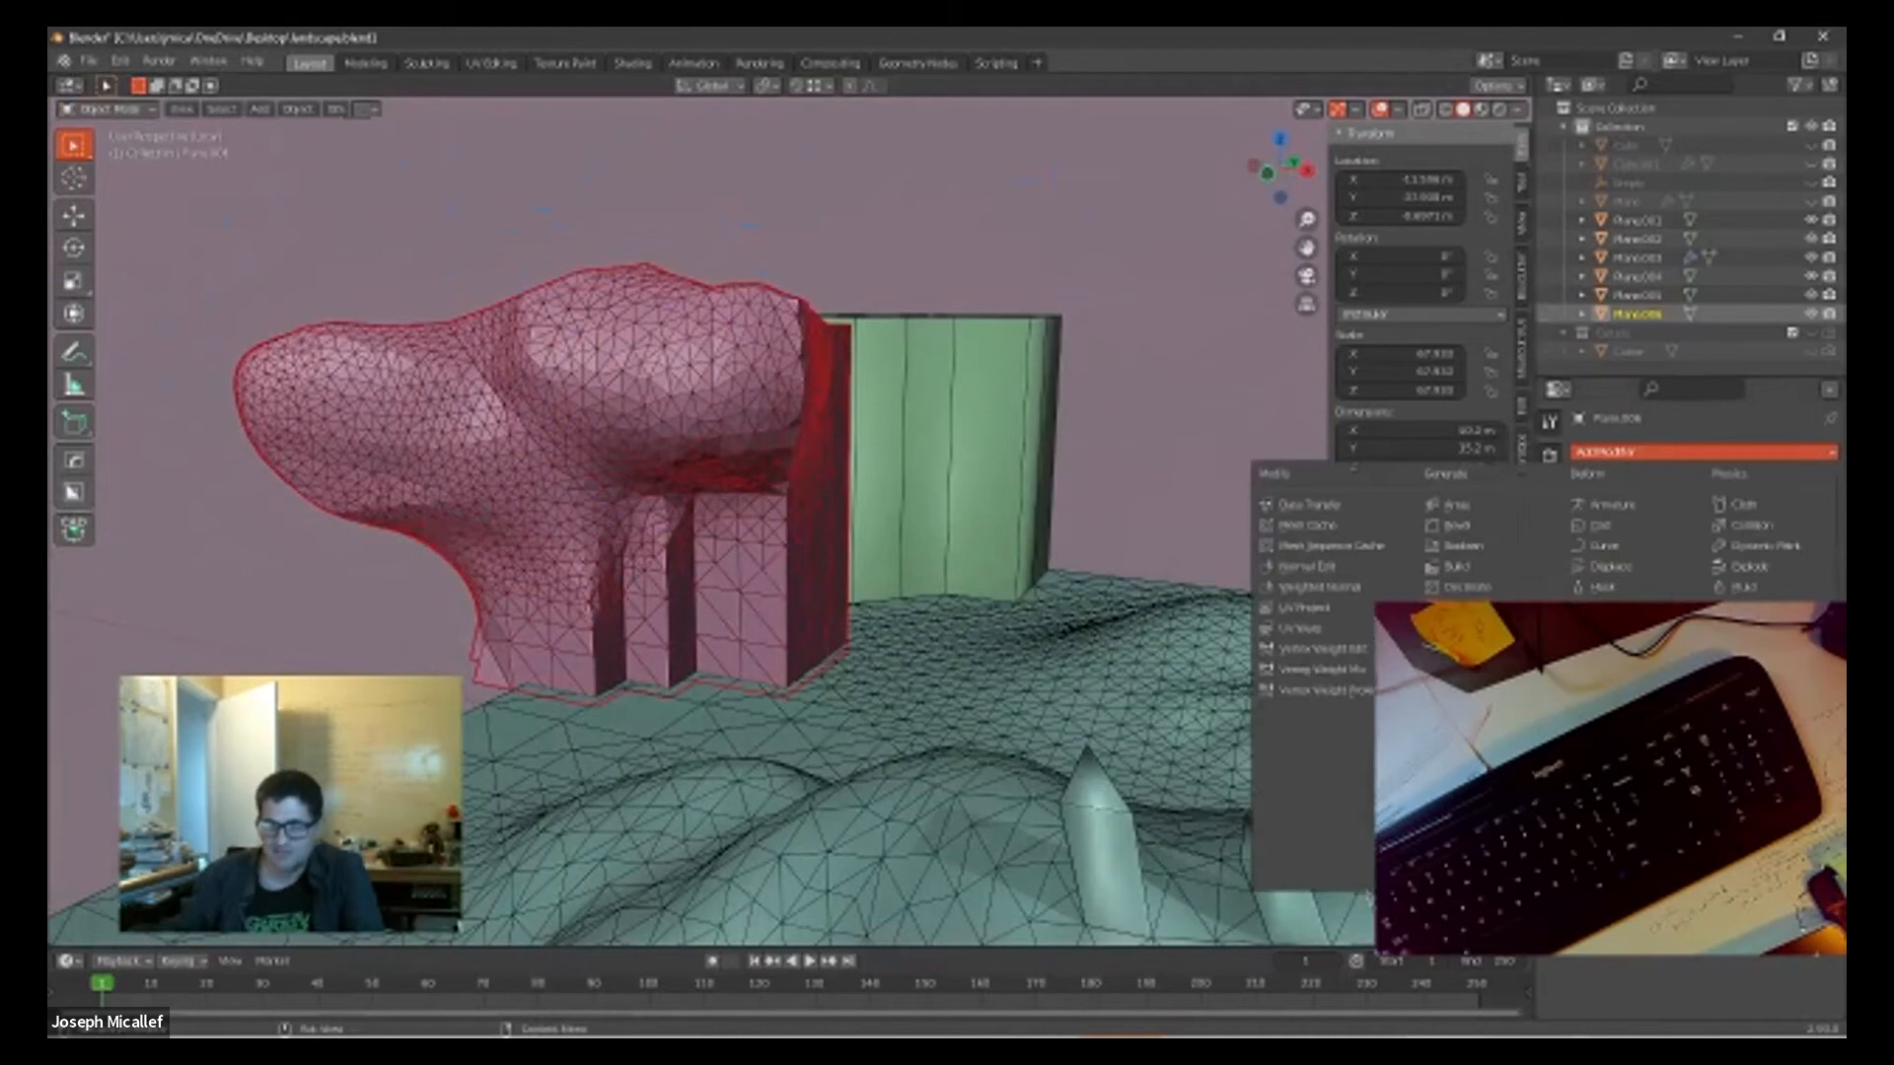
click(1460, 711)
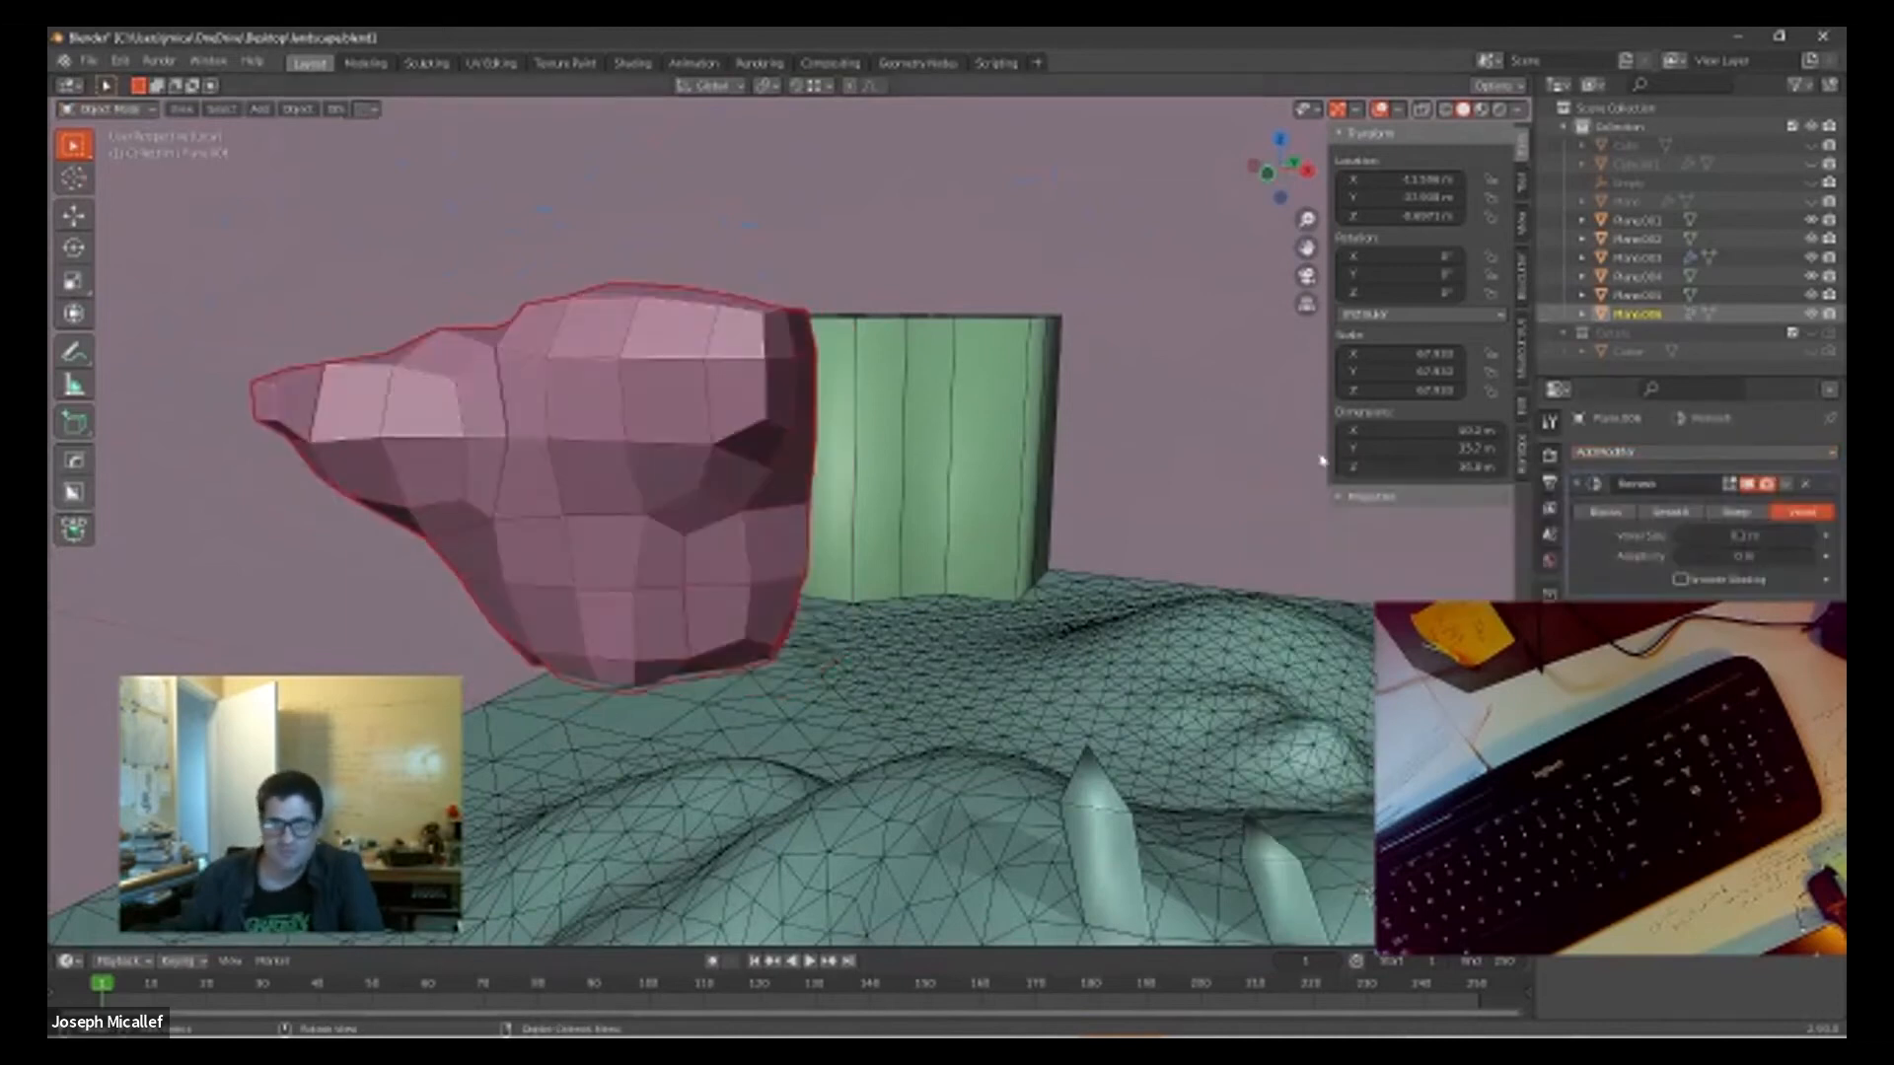
Step: Set the sculpted block's Remesh mode to Blocks with octree depth 3 and apply the modifier
click(1605, 514)
middle_drag(1141, 453, 799, 351)
mouse_move(1745, 536)
mouse_down()
mouse_move(1722, 535)
mouse_move(1793, 535)
mouse_move(1710, 534)
mouse_move(1757, 535)
mouse_move(1710, 535)
mouse_move(1733, 535)
mouse_up()
middle_drag(892, 434, 834, 412)
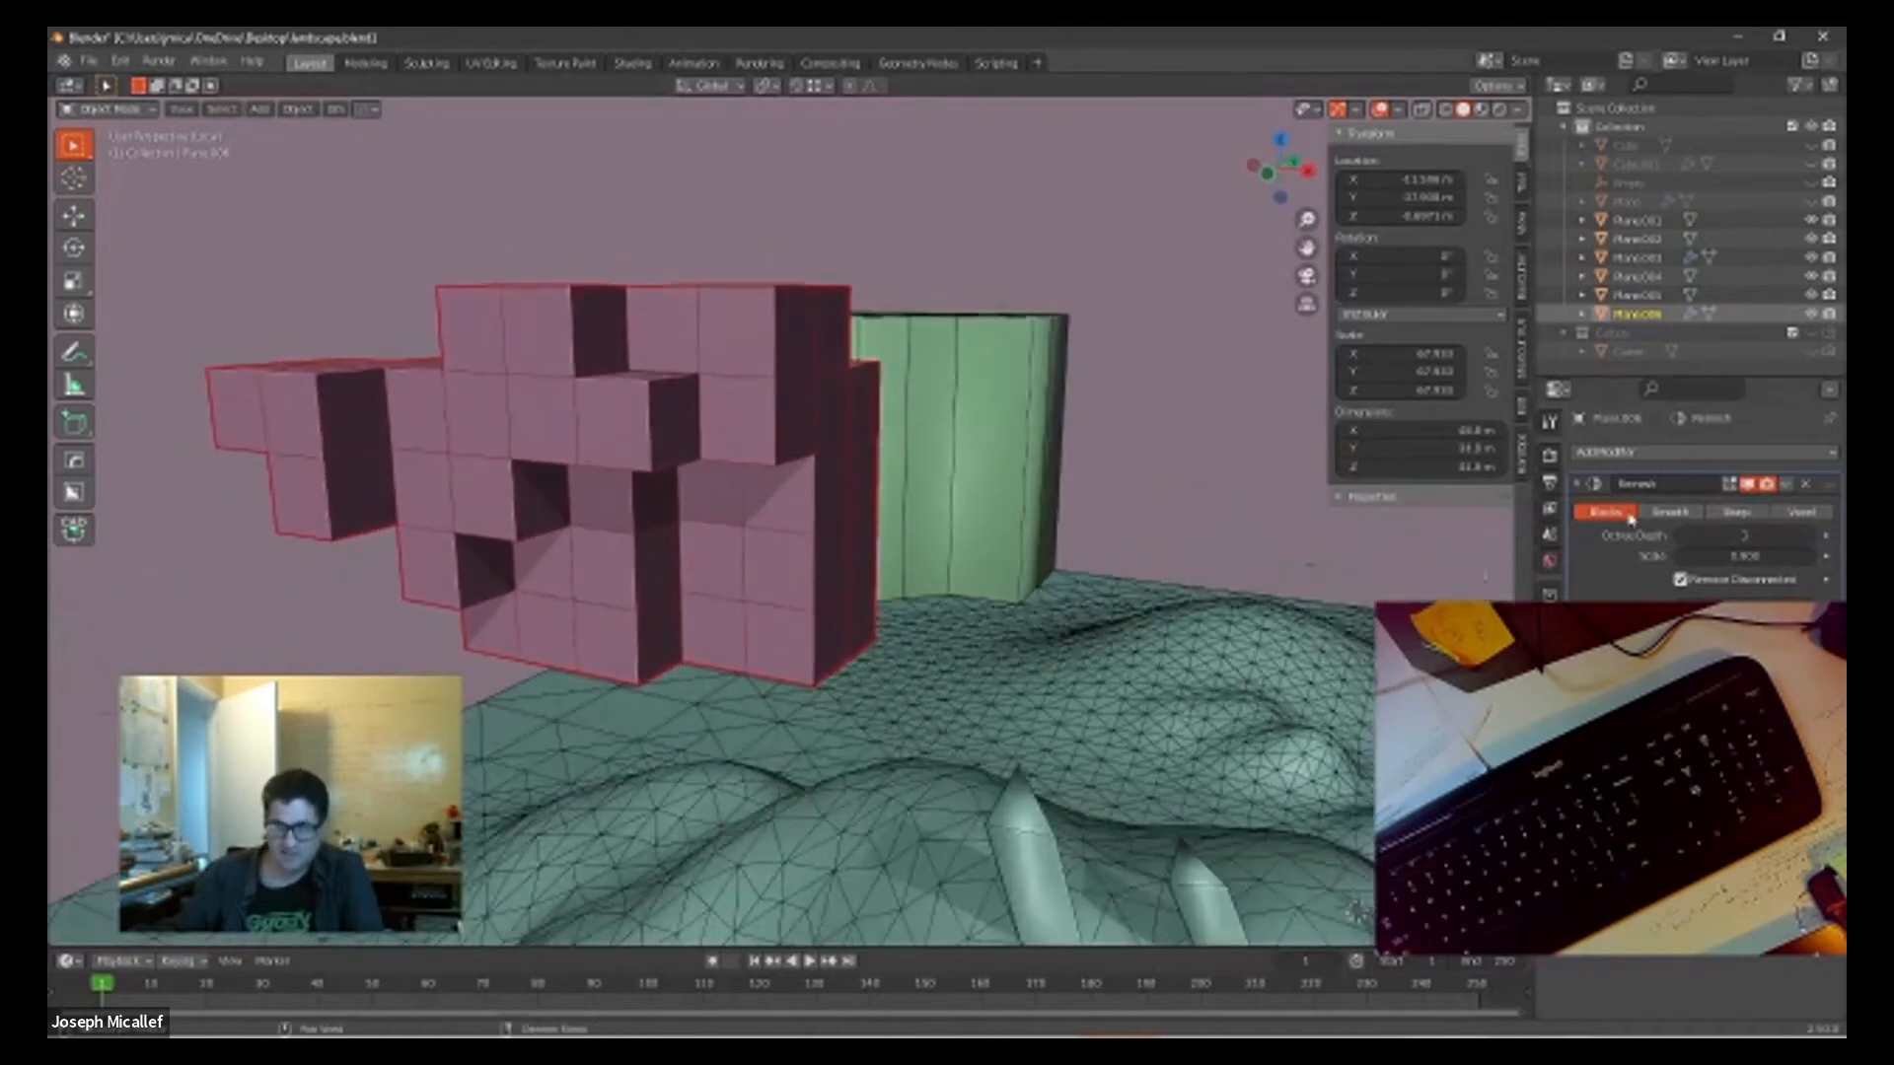
click(1804, 484)
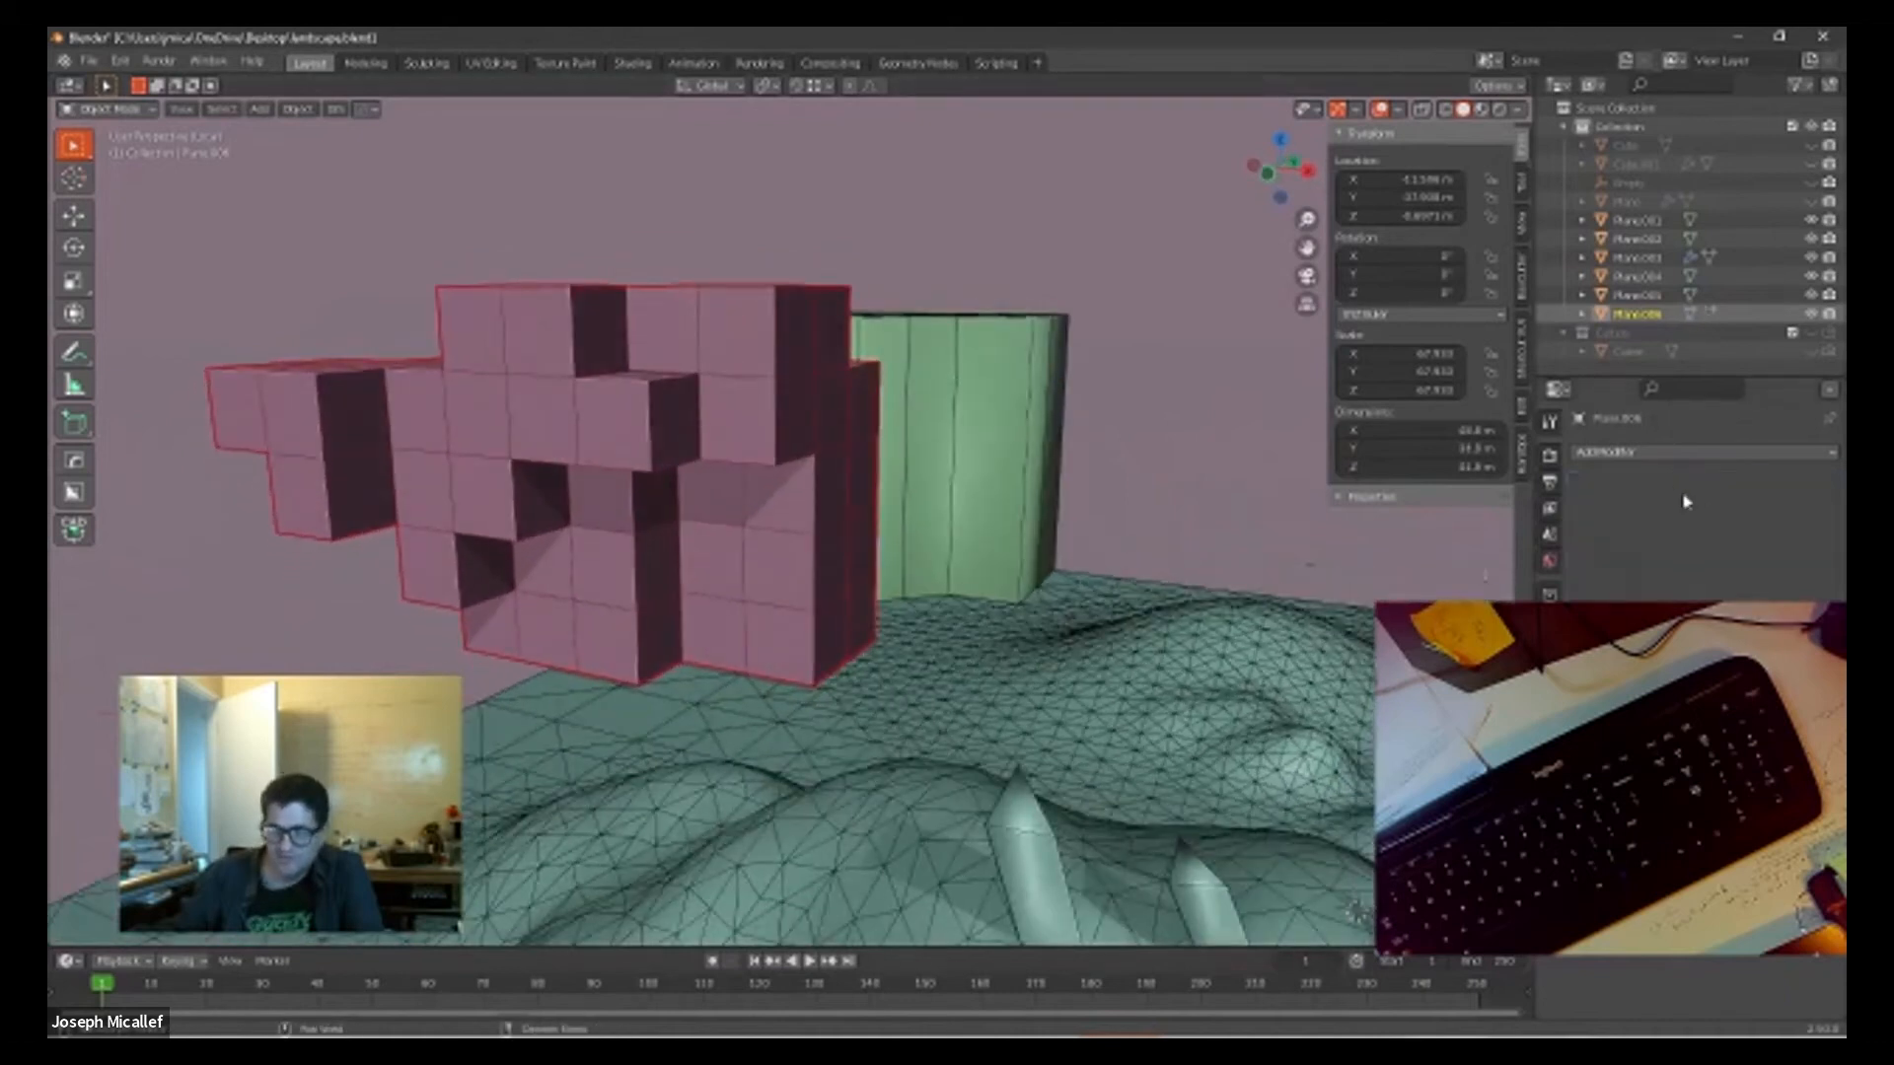
Step: Add a Wireframe modifier to the blocky sculpted object and adjust its frame thickness
click(1629, 453)
click(1468, 877)
mouse_move(680, 400)
middle_down()
mouse_move(773, 392)
mouse_move(702, 383)
middle_up()
drag(1744, 512, 1733, 512)
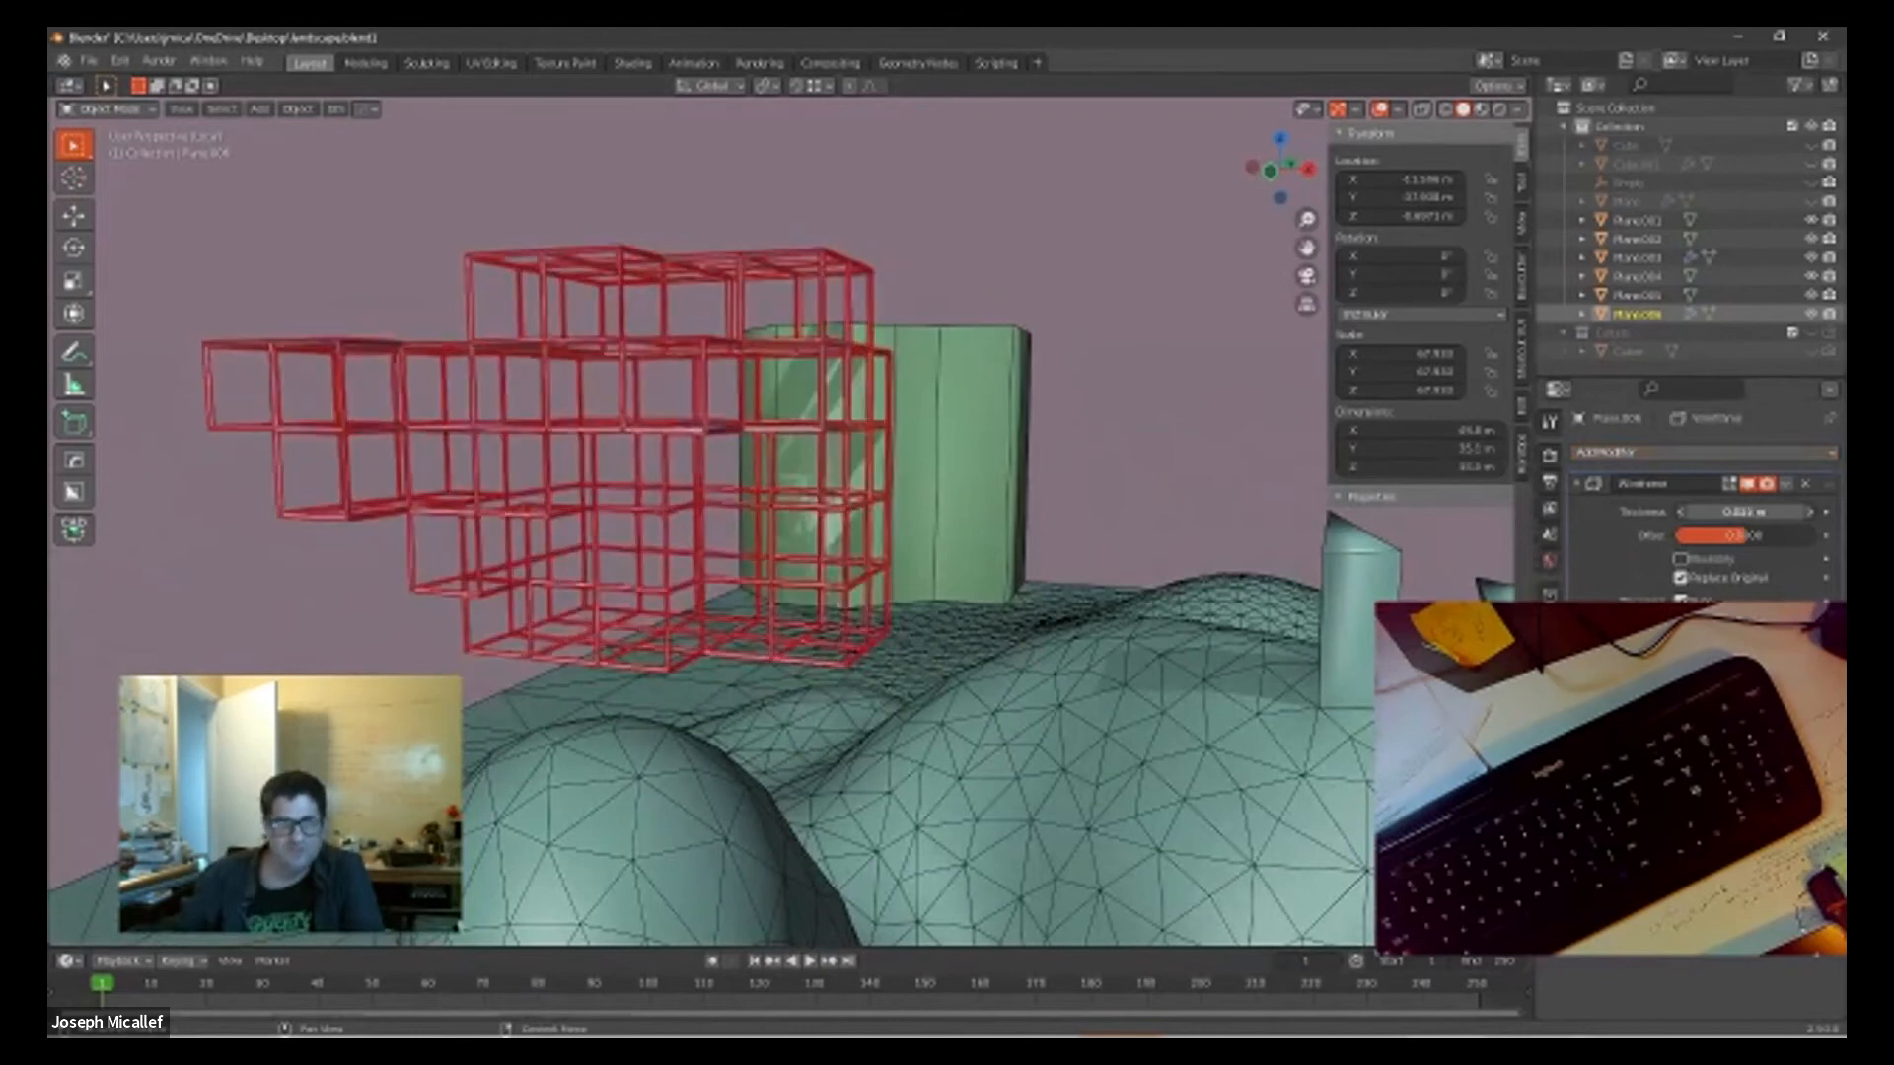
middle_drag(1217, 424, 1074, 423)
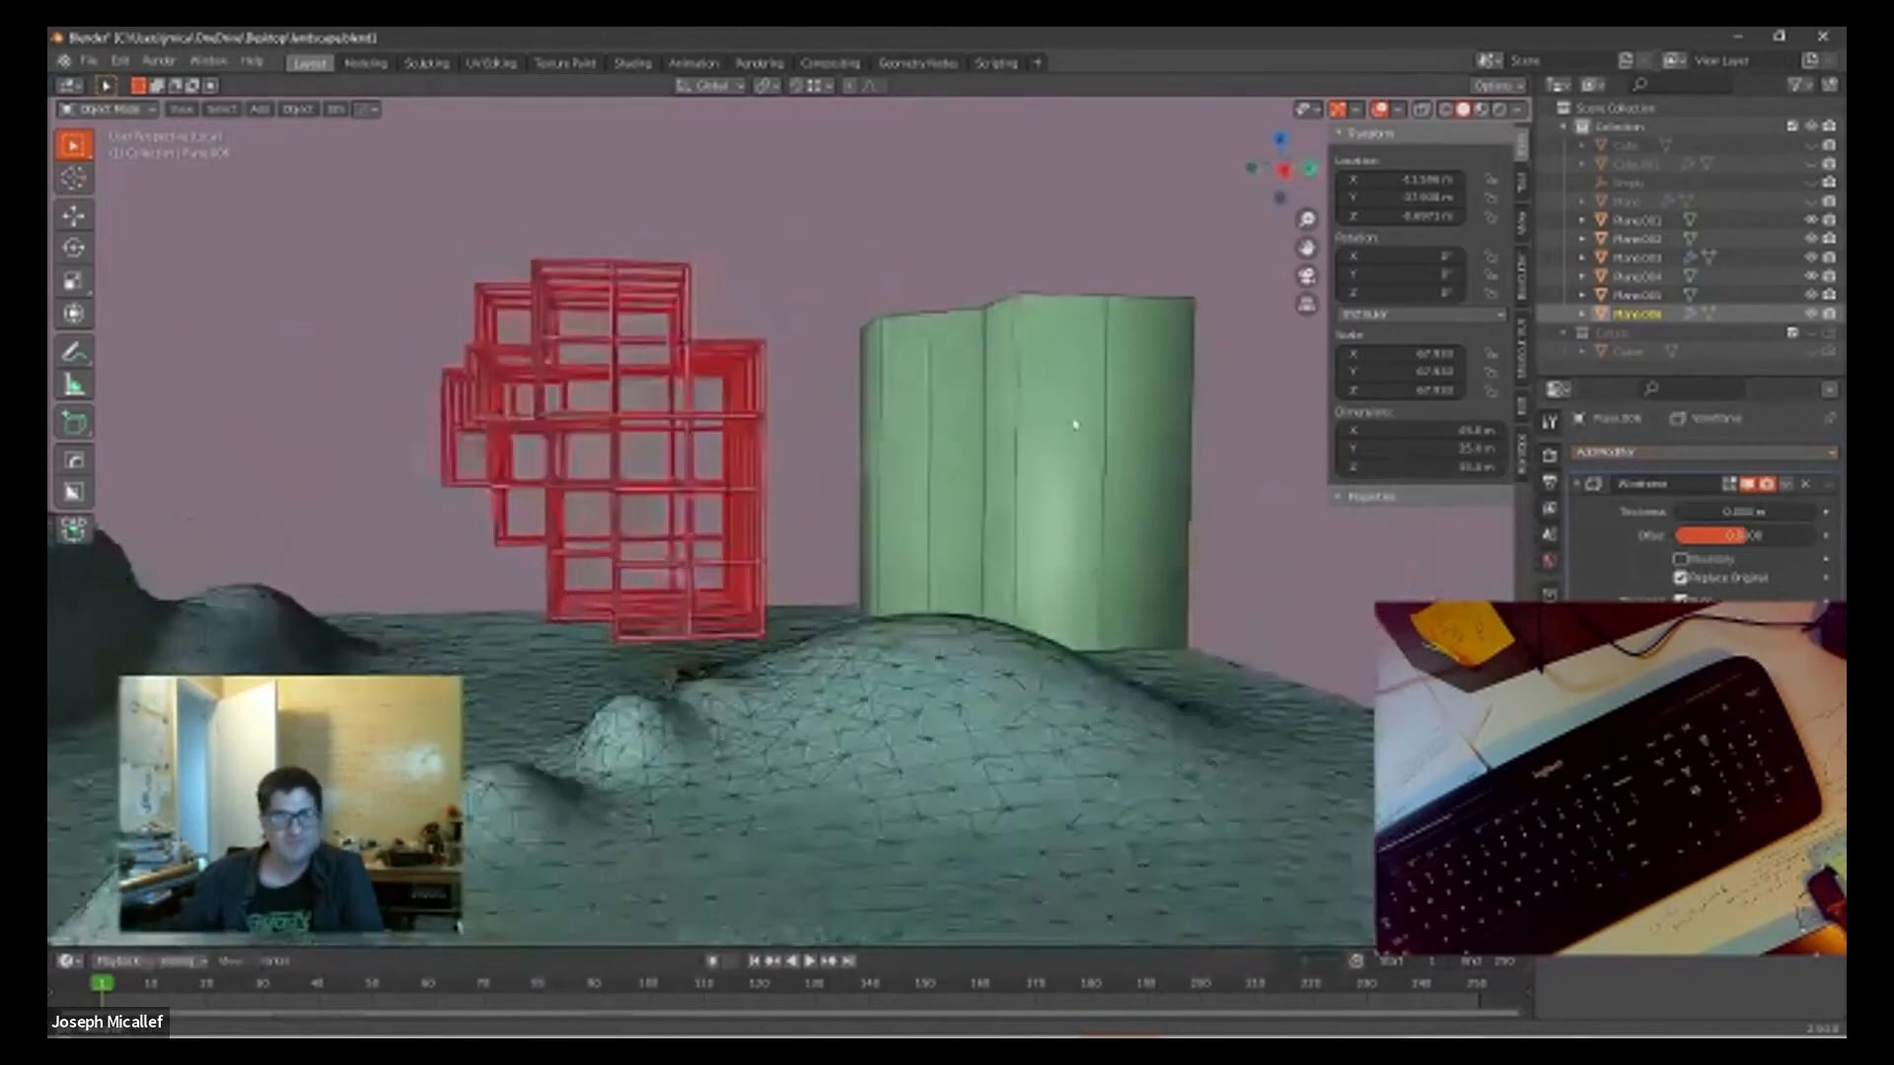
Step: Duplicate the original corner block in place and add a Wireframe modifier to the copy
click(1097, 410)
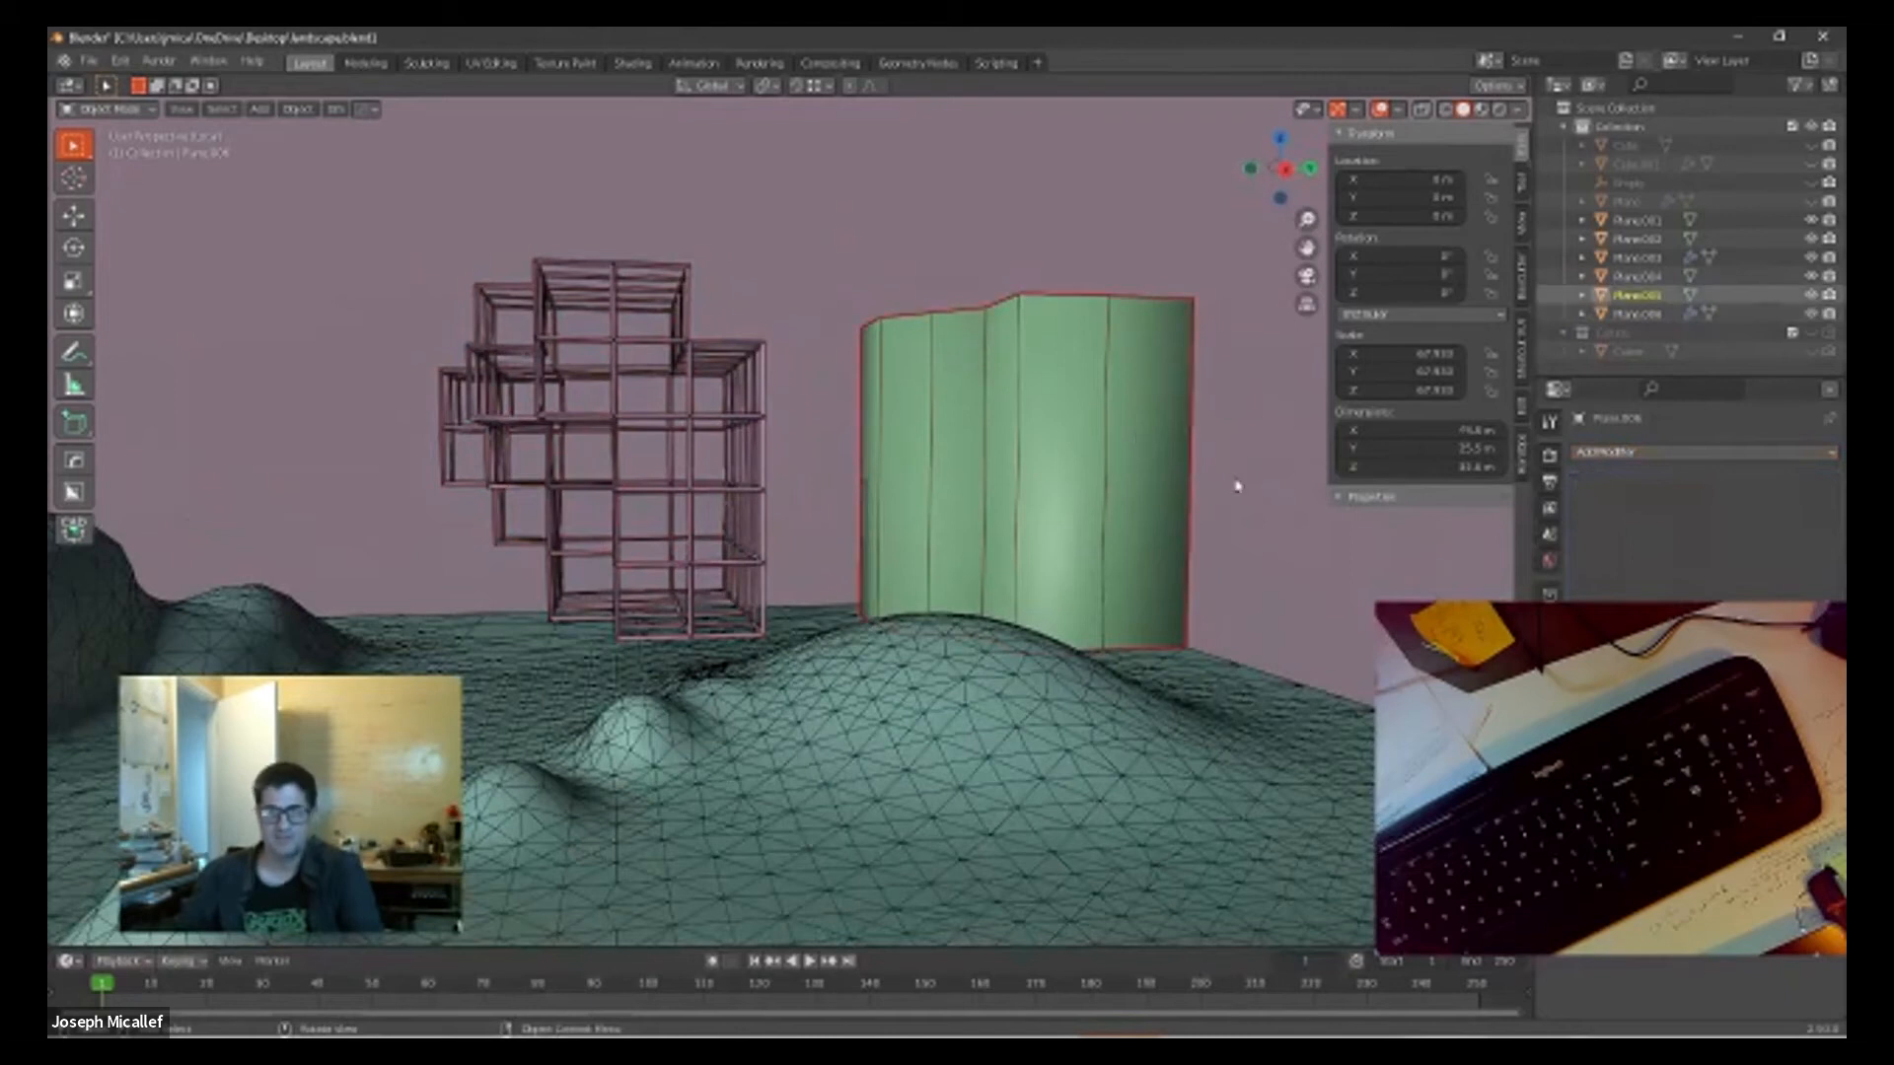
middle_drag(1236, 485, 1217, 507)
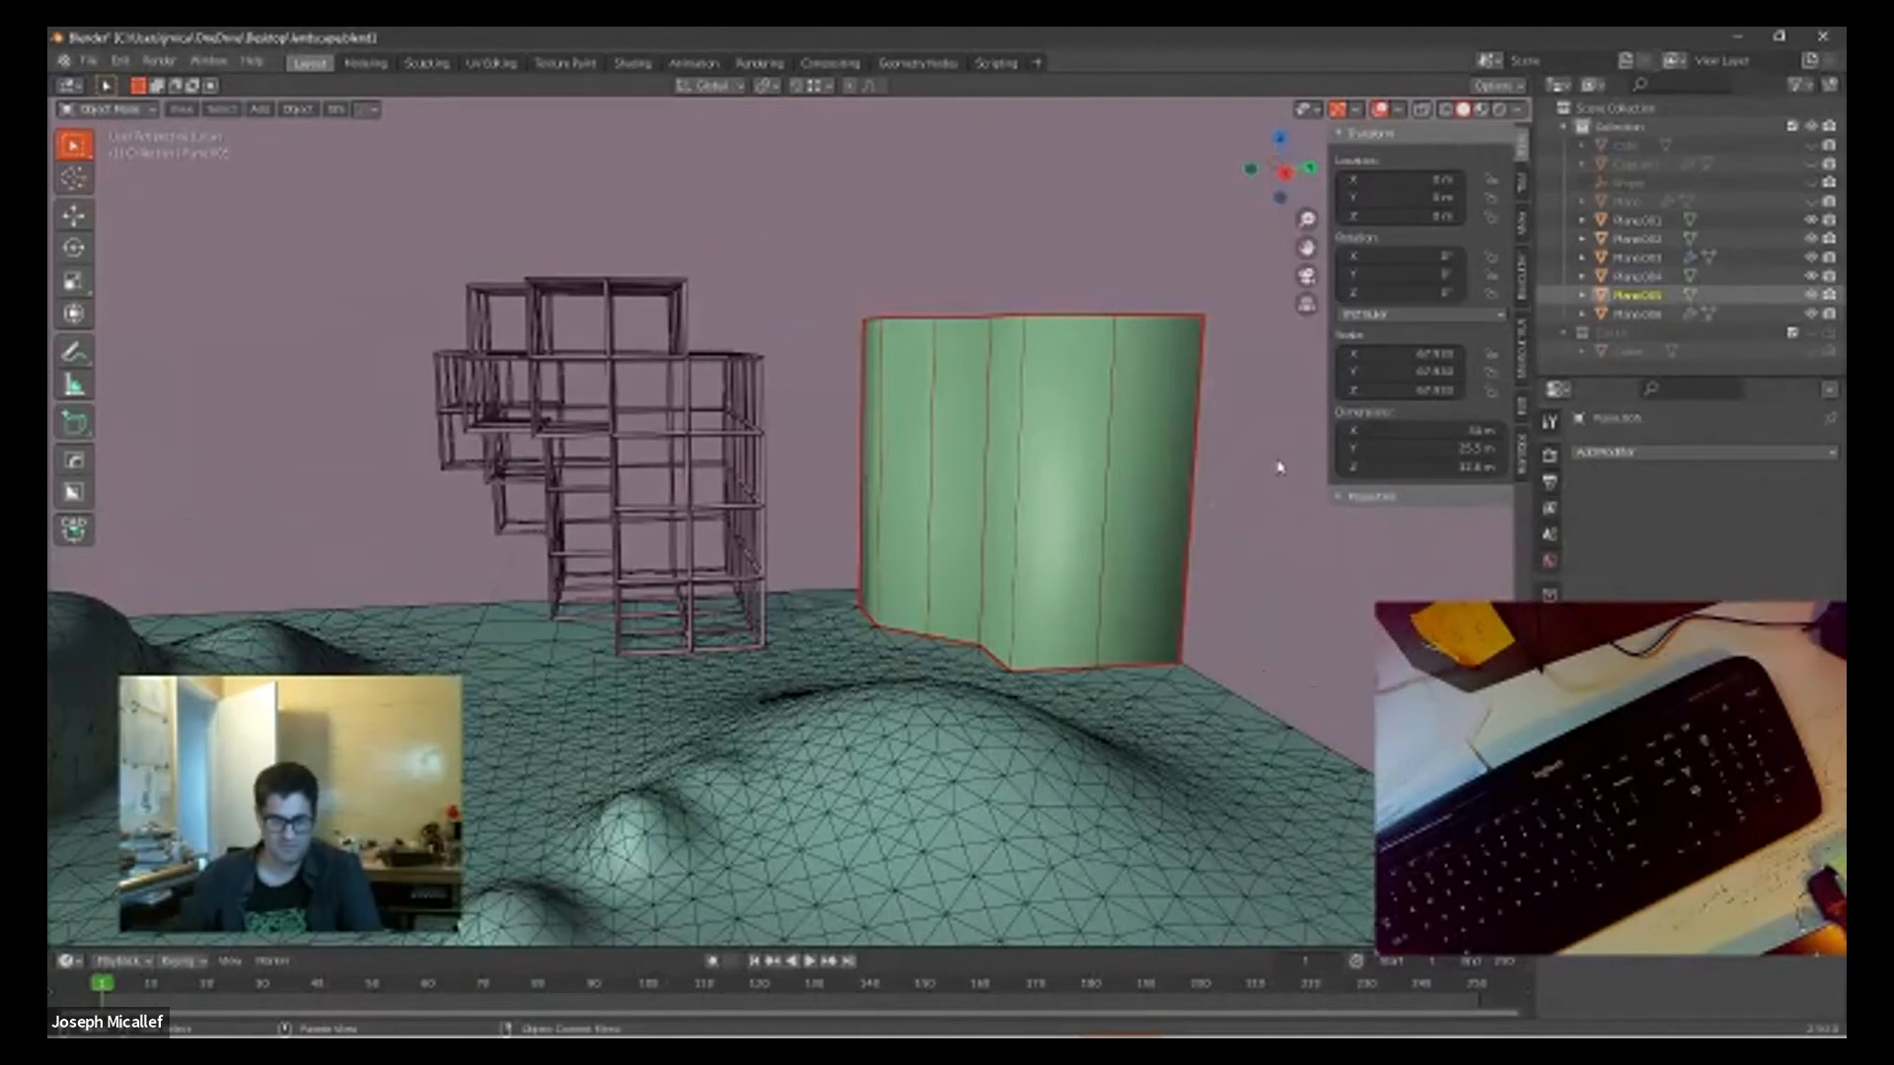
key(shift+d)
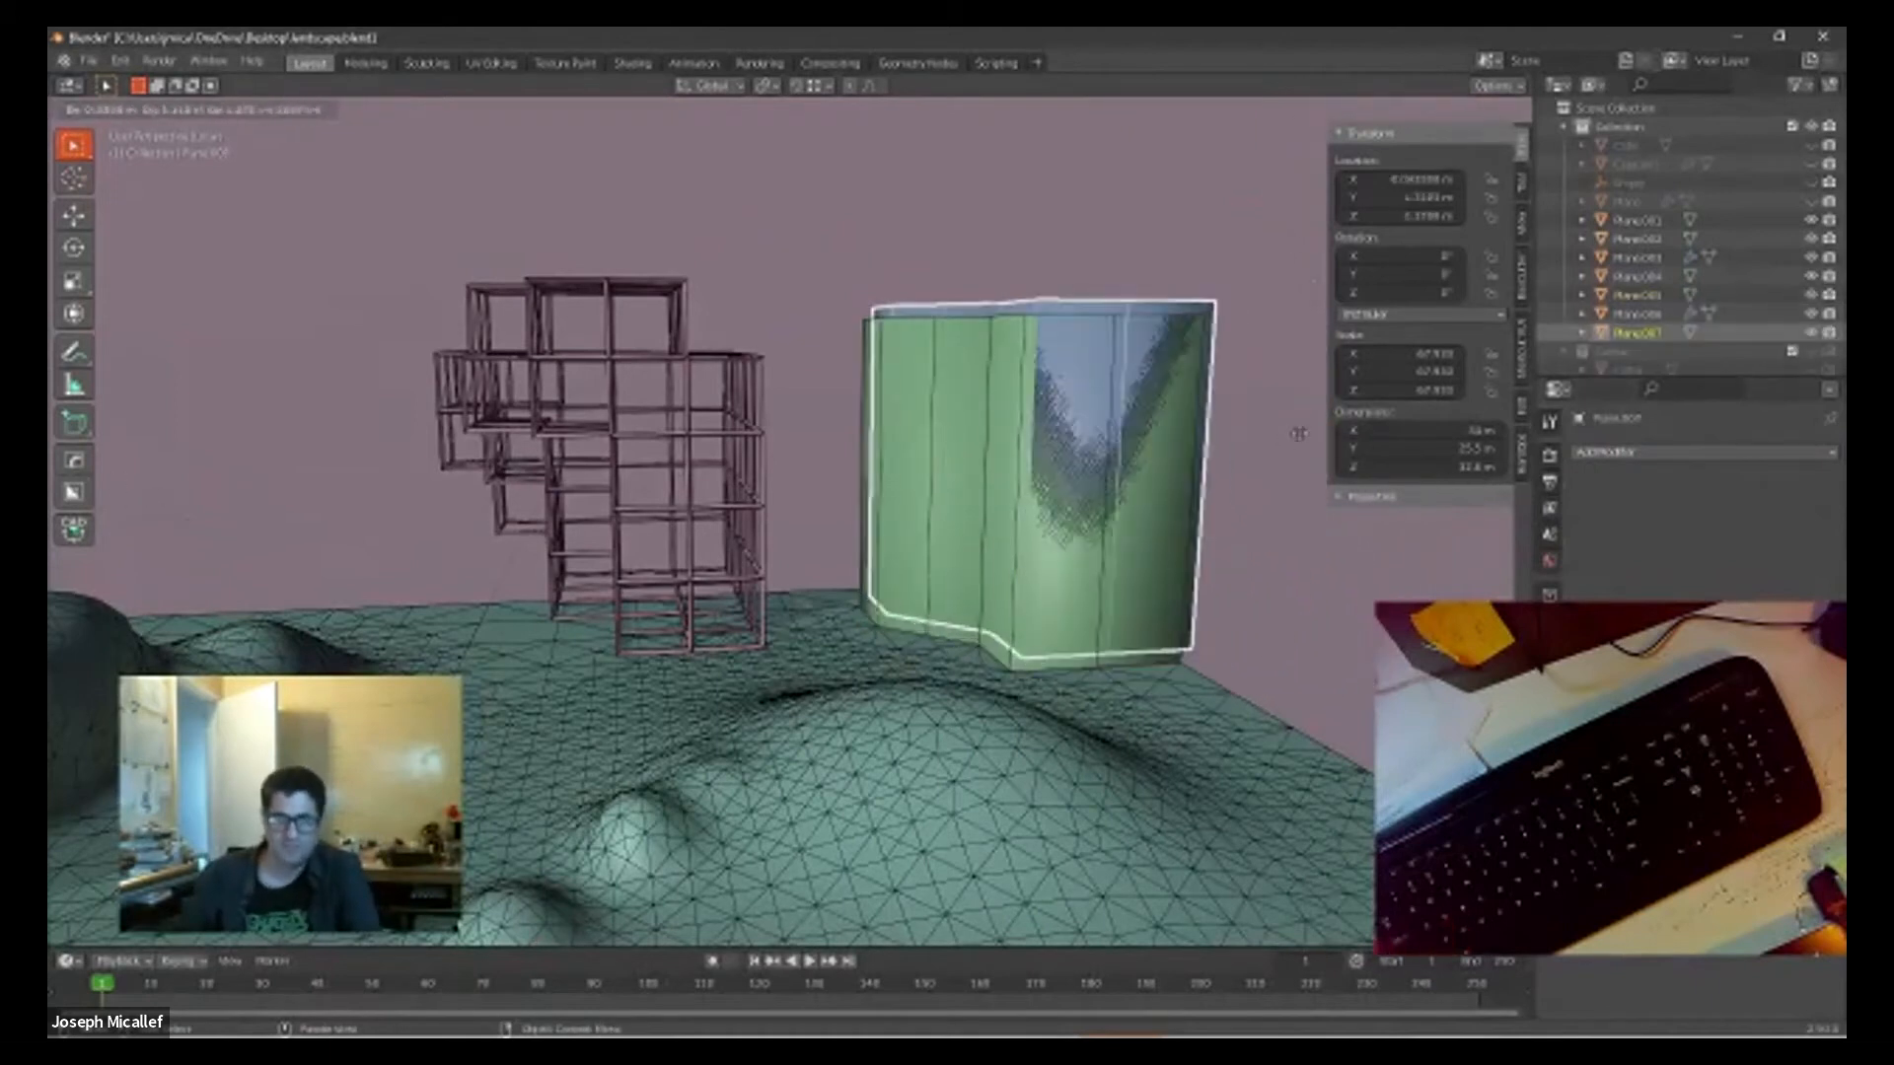
right_click(1300, 436)
click(1672, 453)
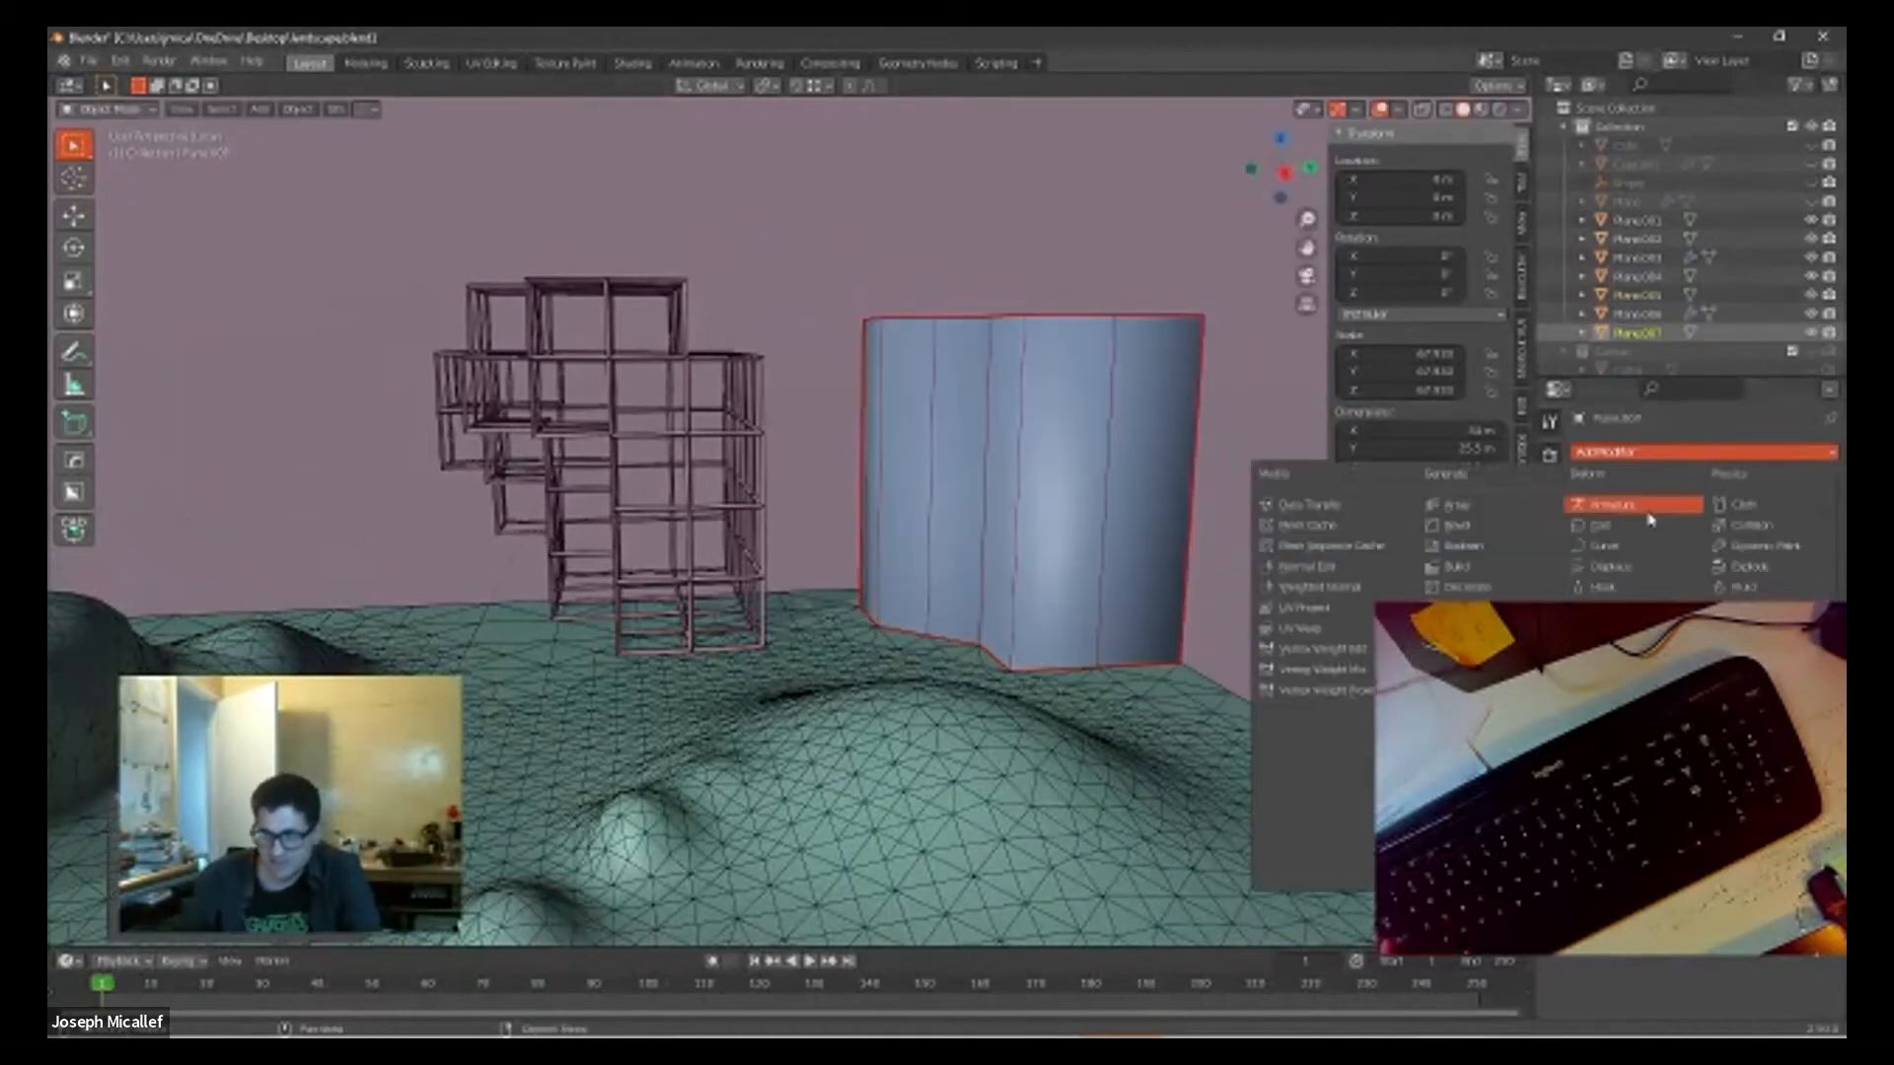
click(1468, 877)
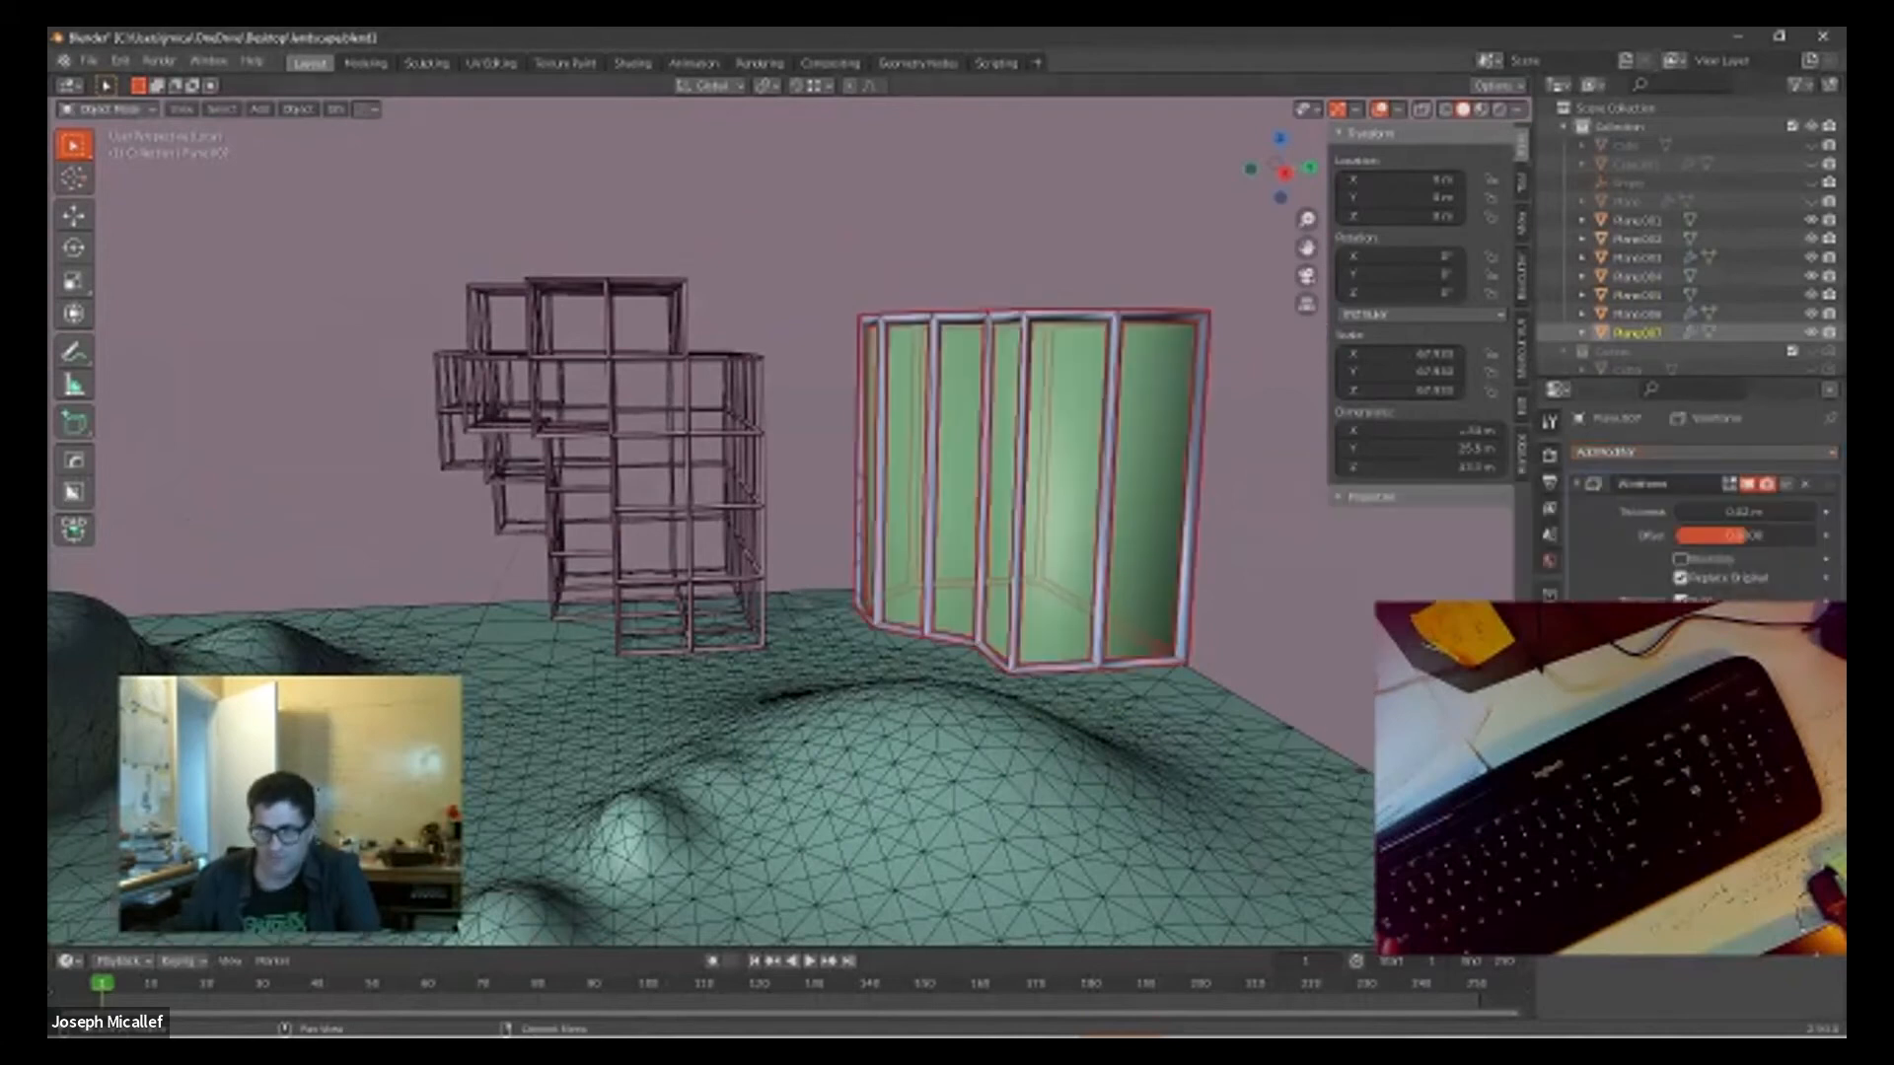
Step: Examine how the wireframe copy frames the original corner block, selecting the frame and the block inside it
middle_drag(1264, 532, 994, 414)
click(1286, 548)
scroll(1086, 505, up, 3)
scroll(1221, 523, down, 3)
scroll(1197, 516, up, 1)
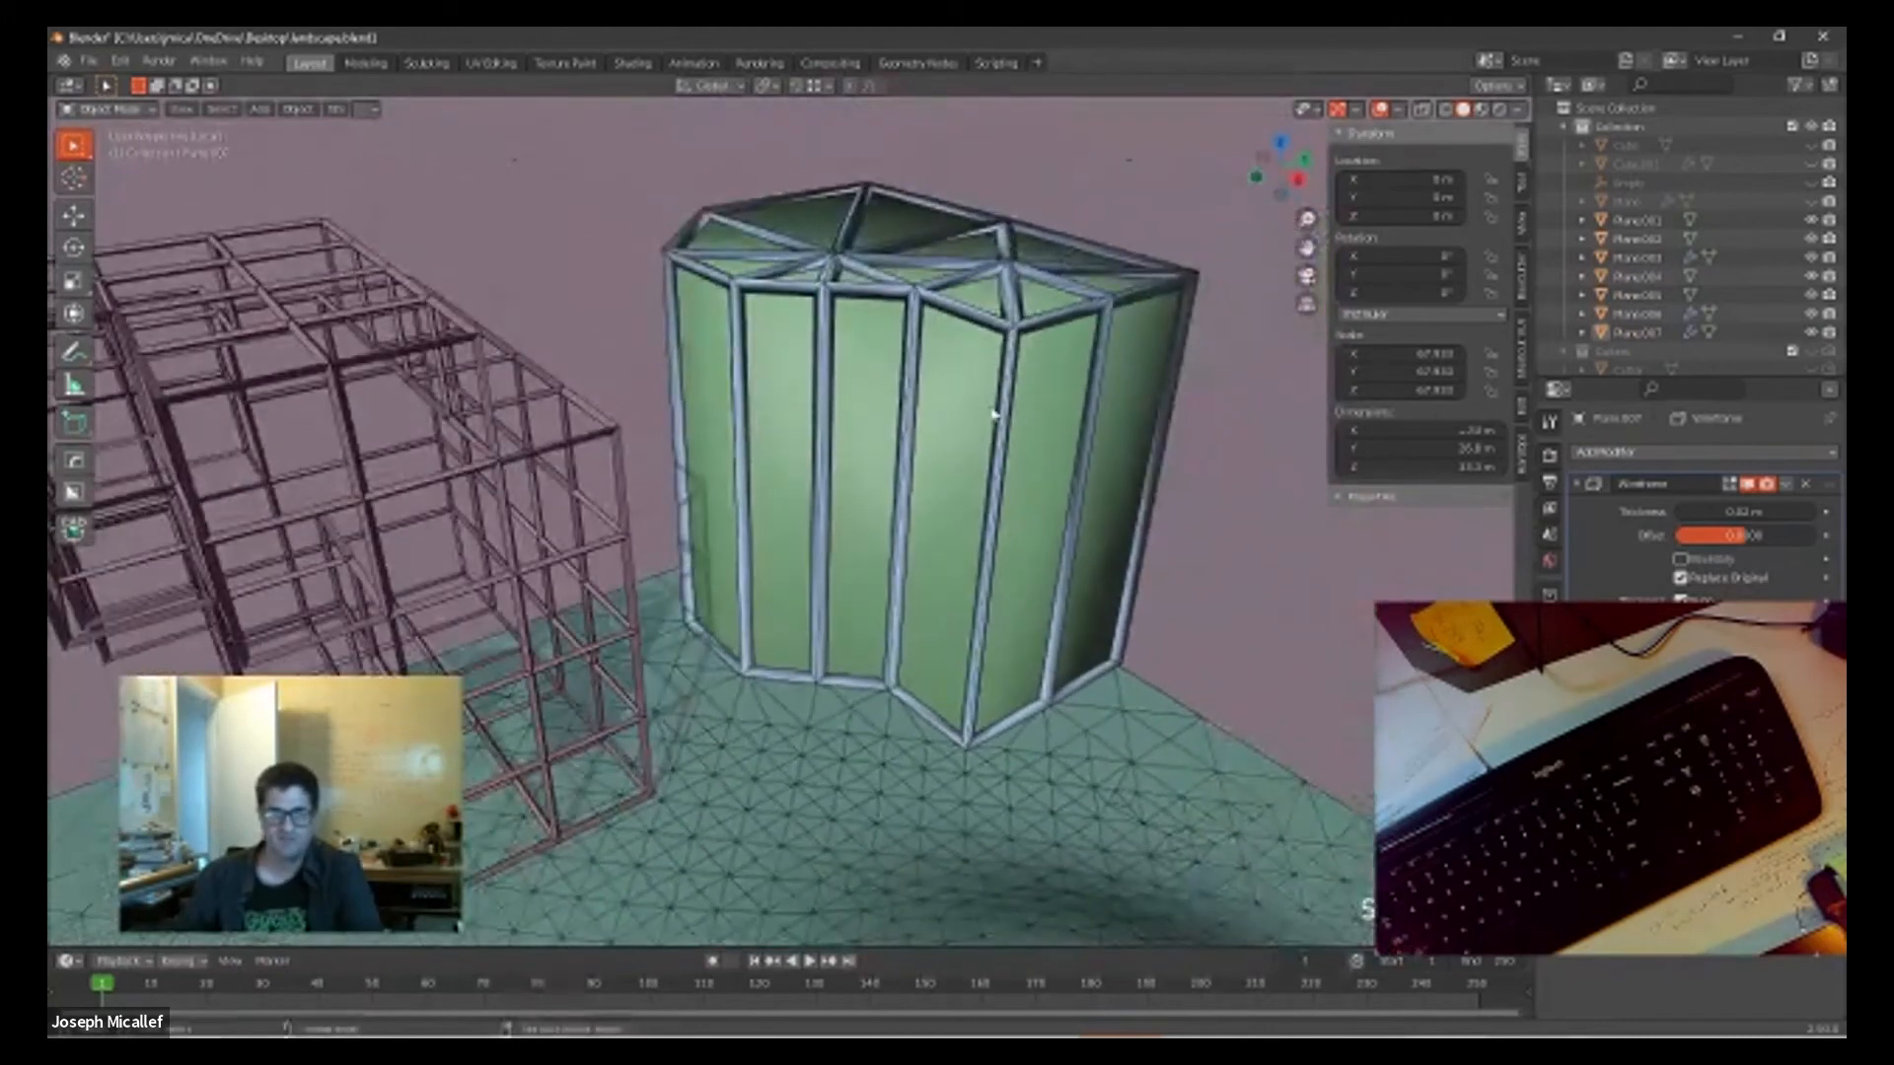
click(1063, 326)
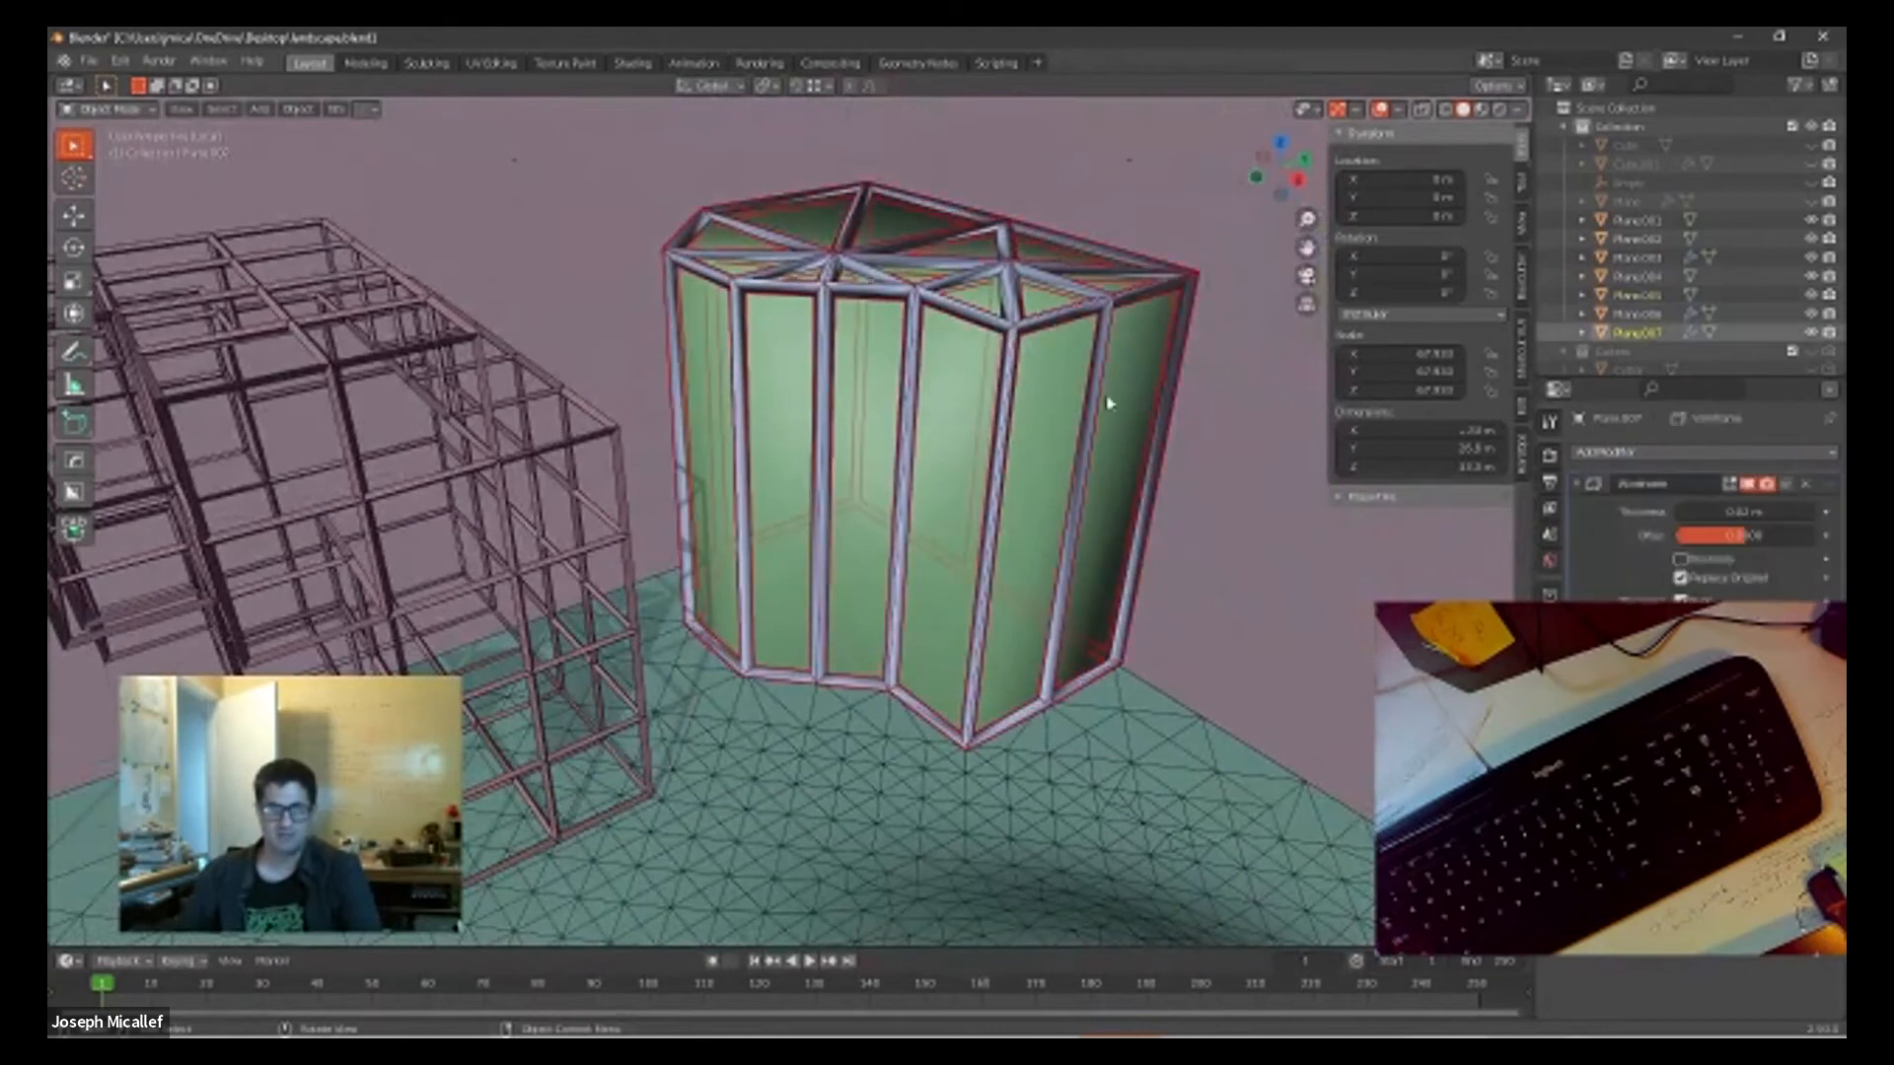
middle_drag(1118, 407, 1061, 399)
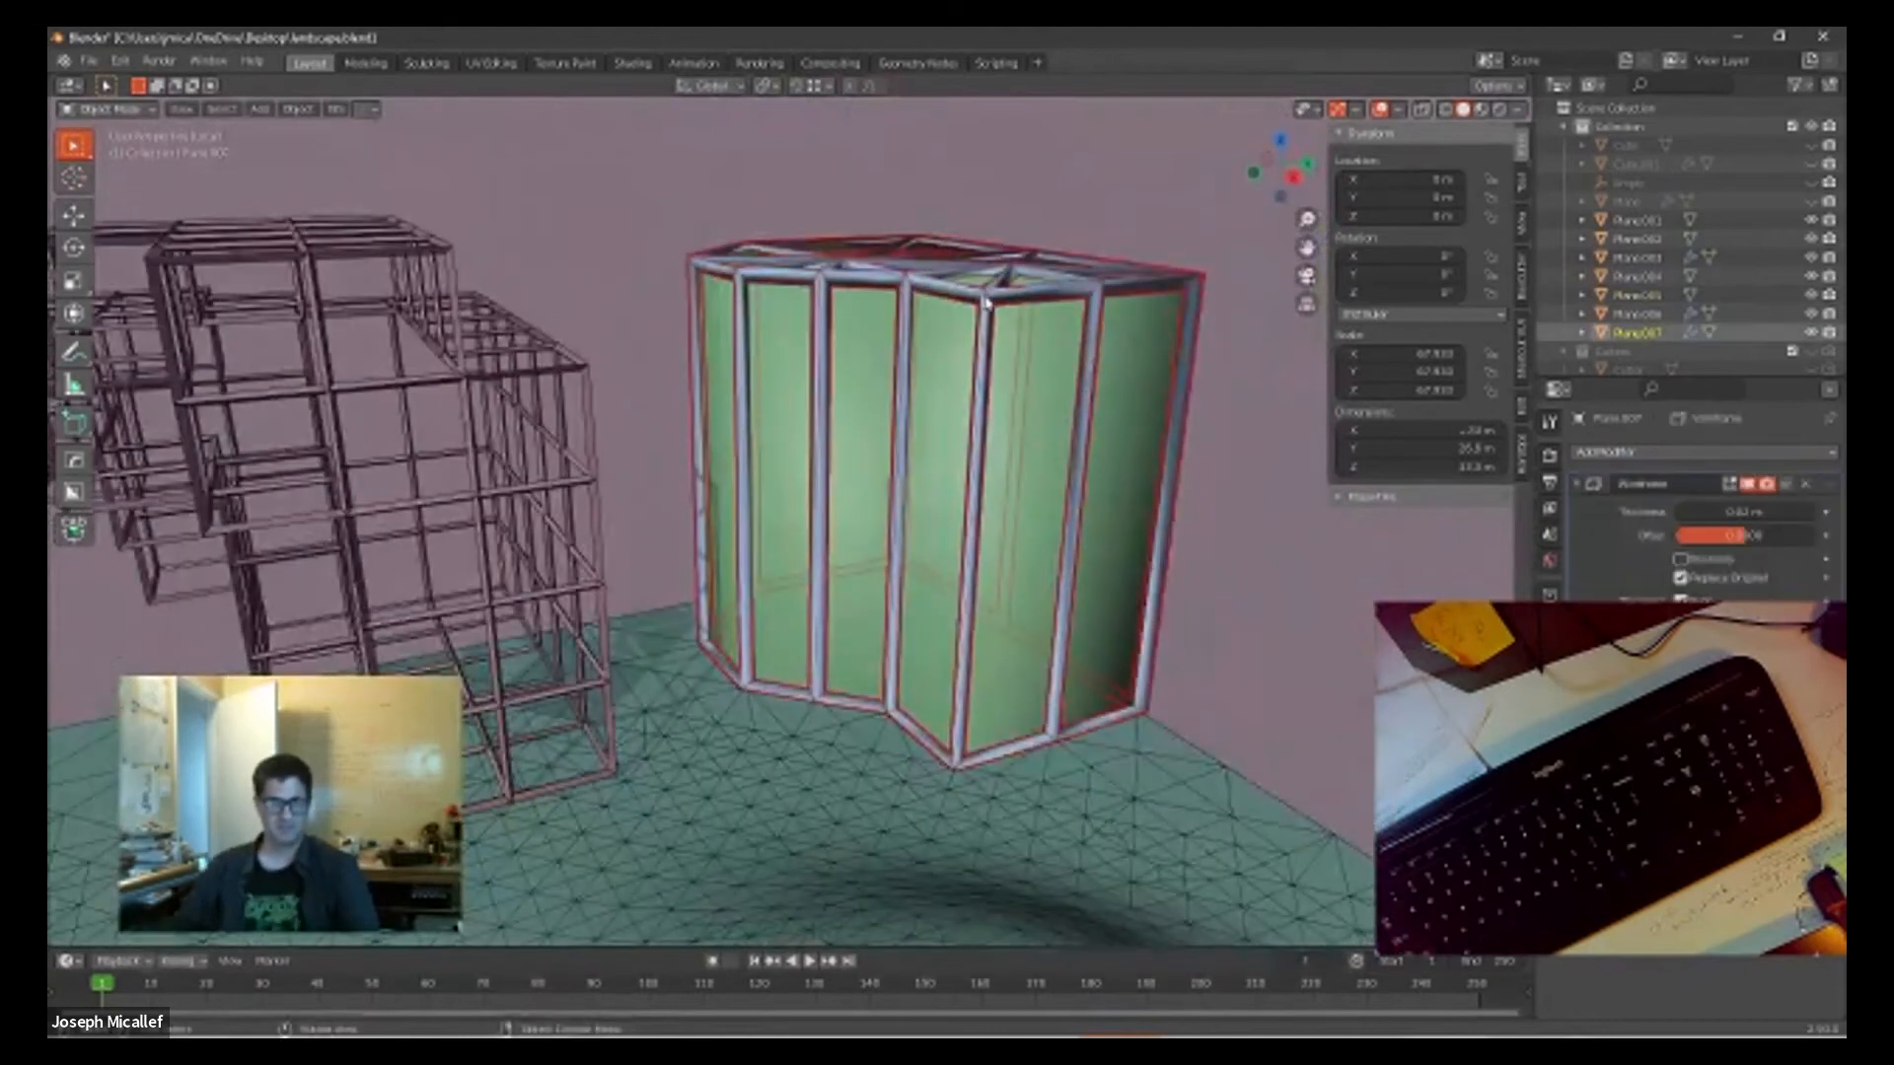
click(991, 328)
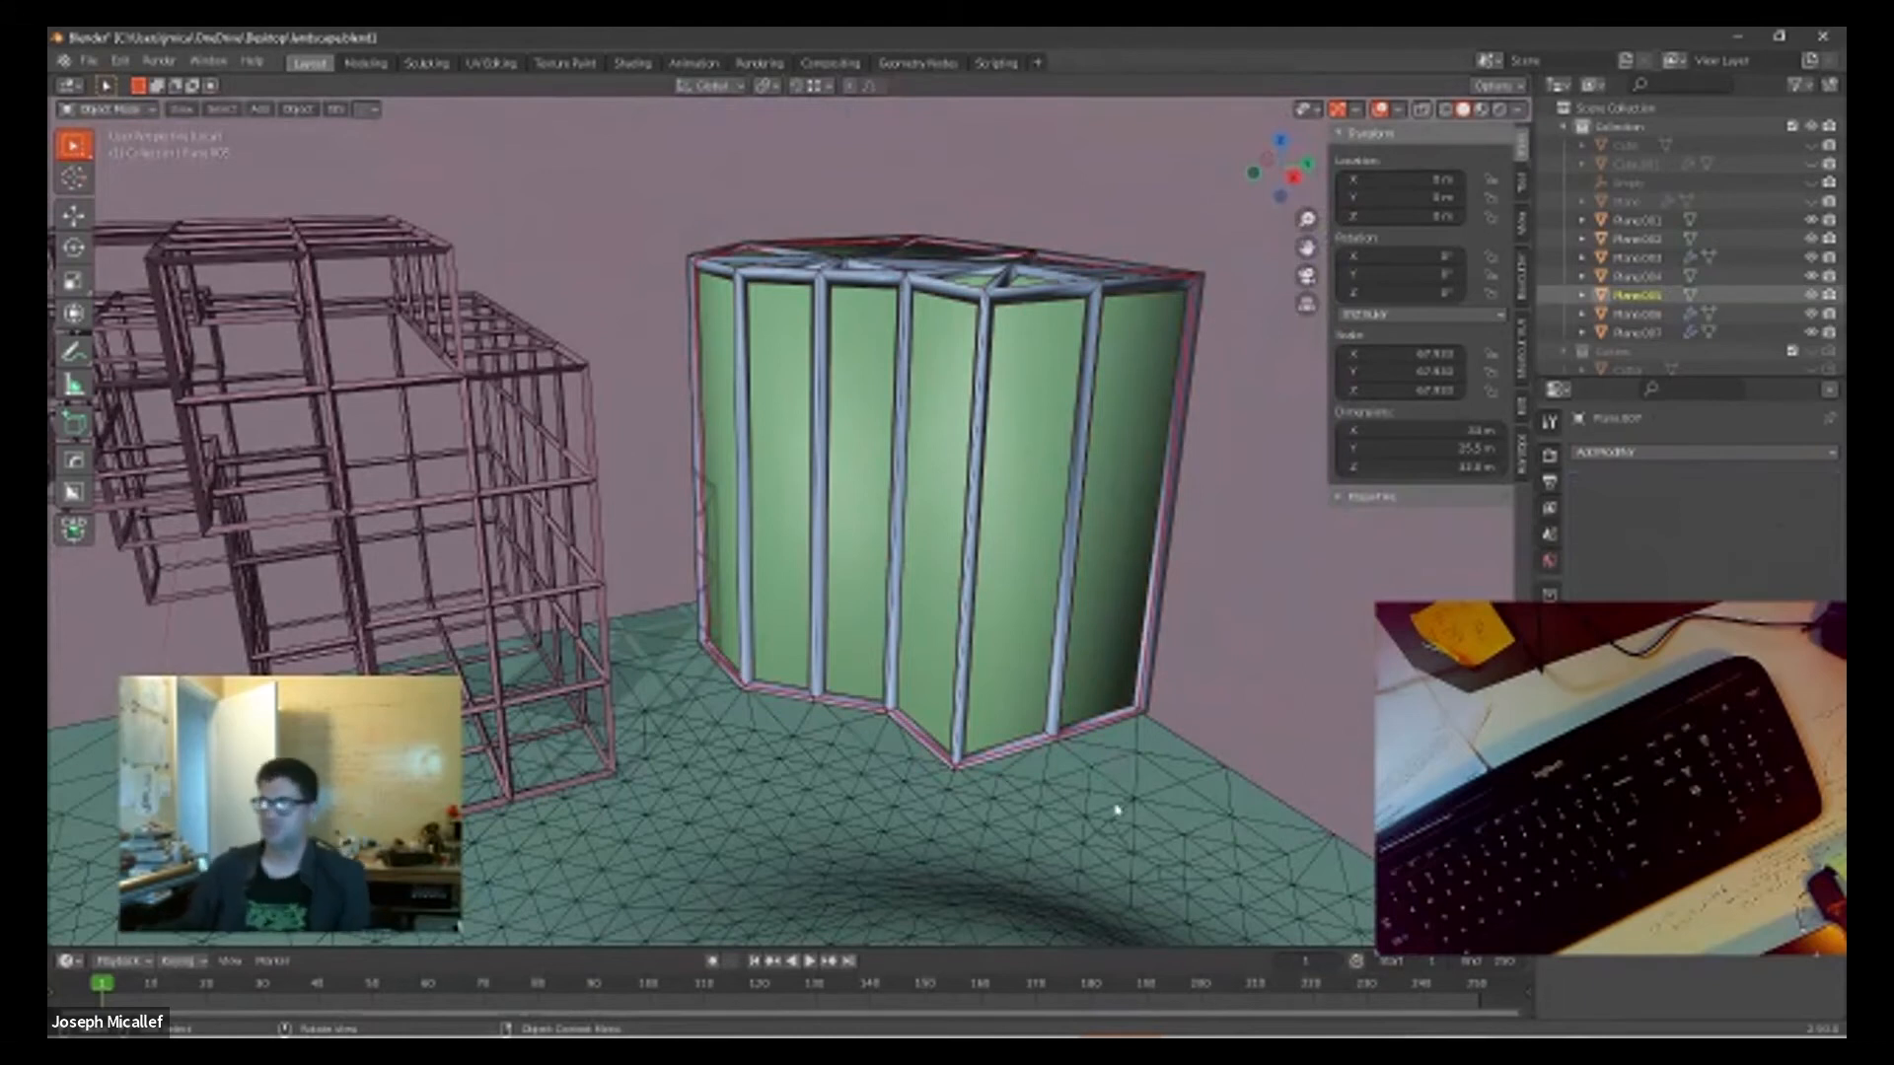
Step: Examine the whole landscape with the wireframe structure and the framed block from several angles
scroll(1017, 784, down, 3)
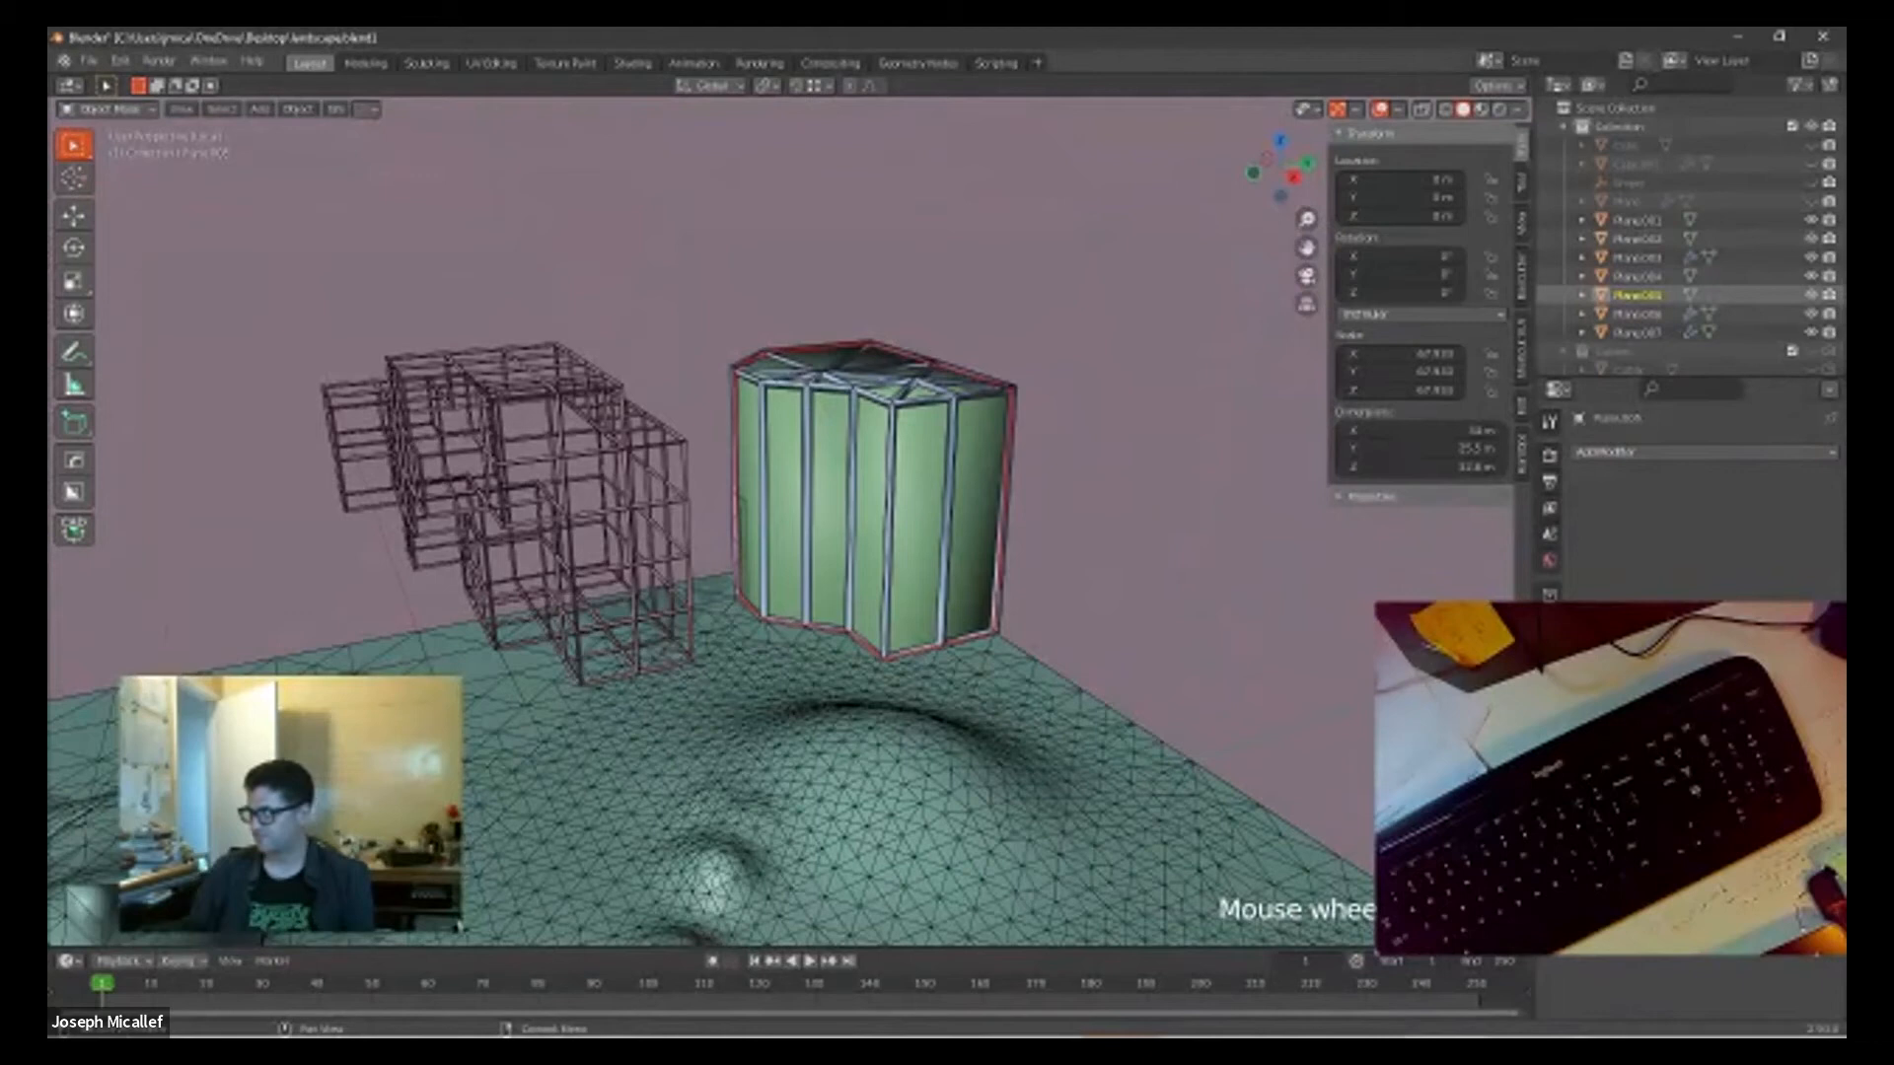
scroll(986, 750, down, 4)
middle_drag(986, 750, 952, 712)
scroll(952, 712, up, 1)
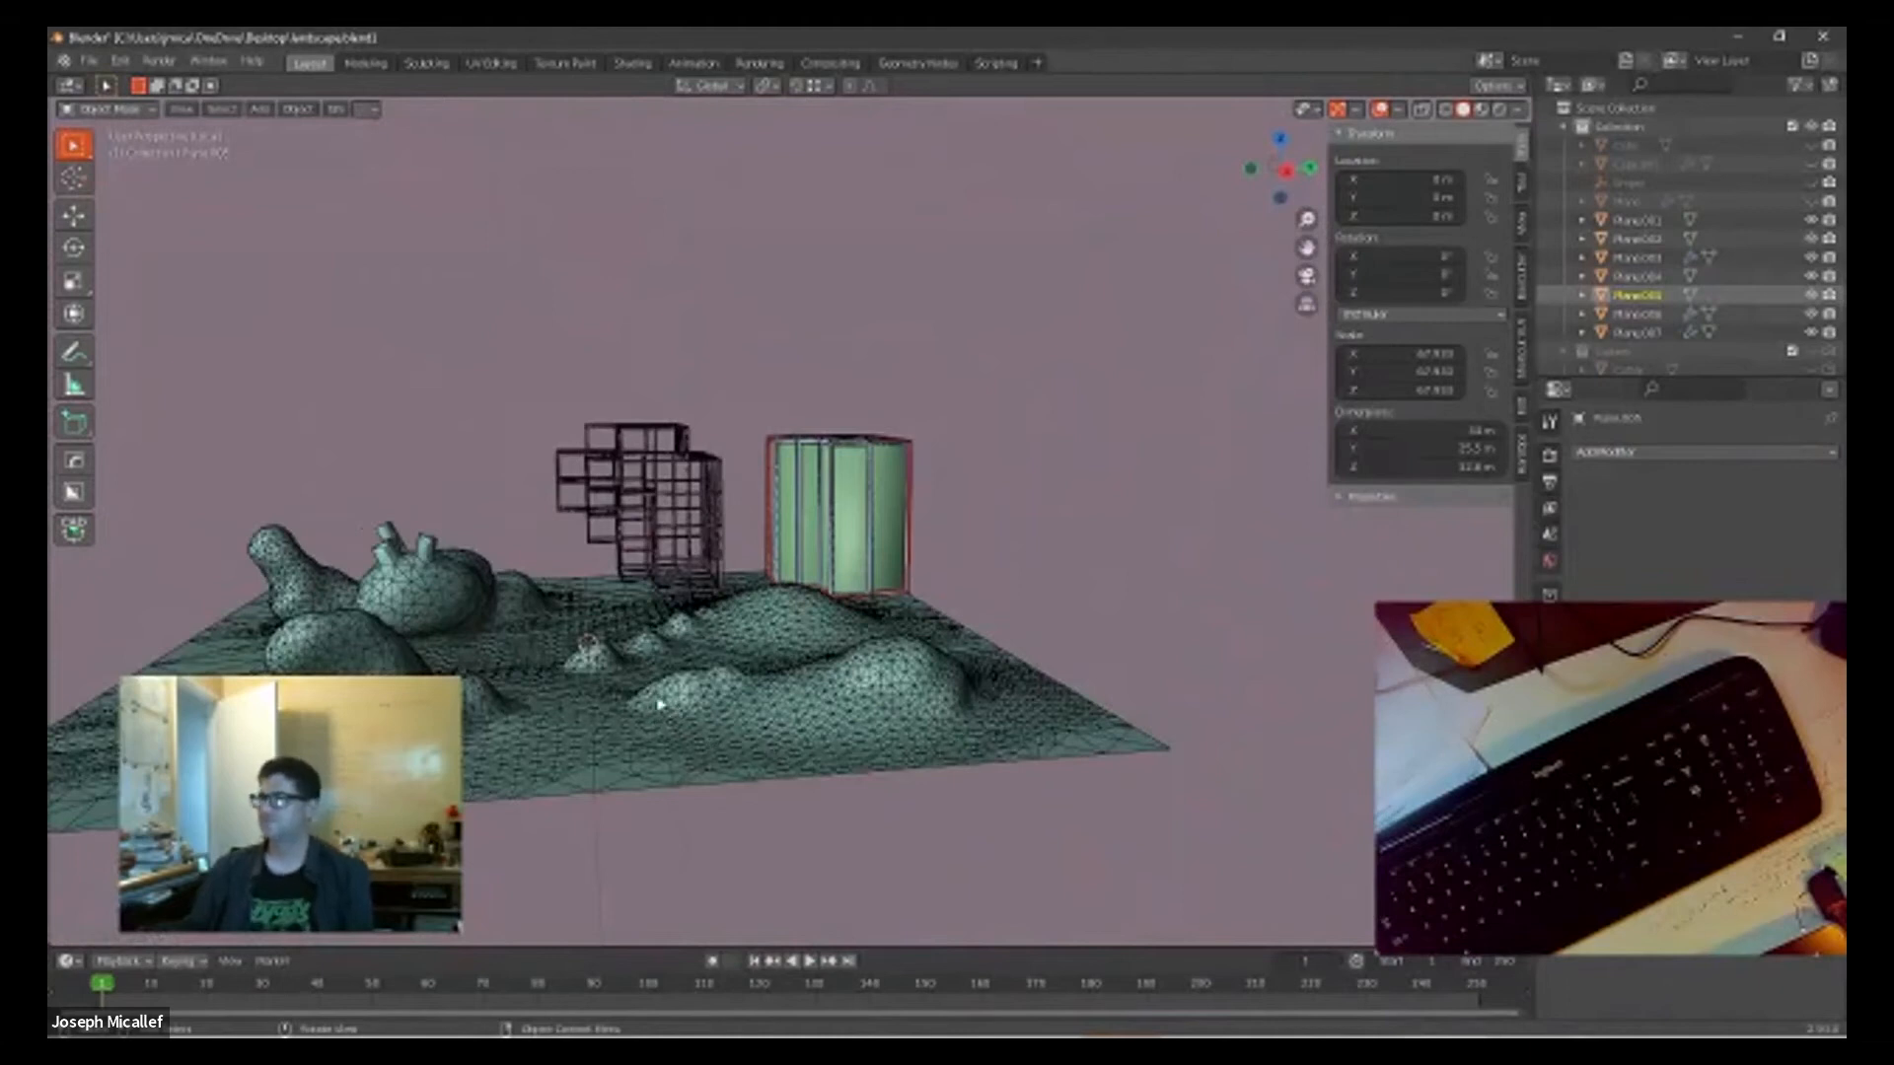
middle_drag(502, 672, 521, 708)
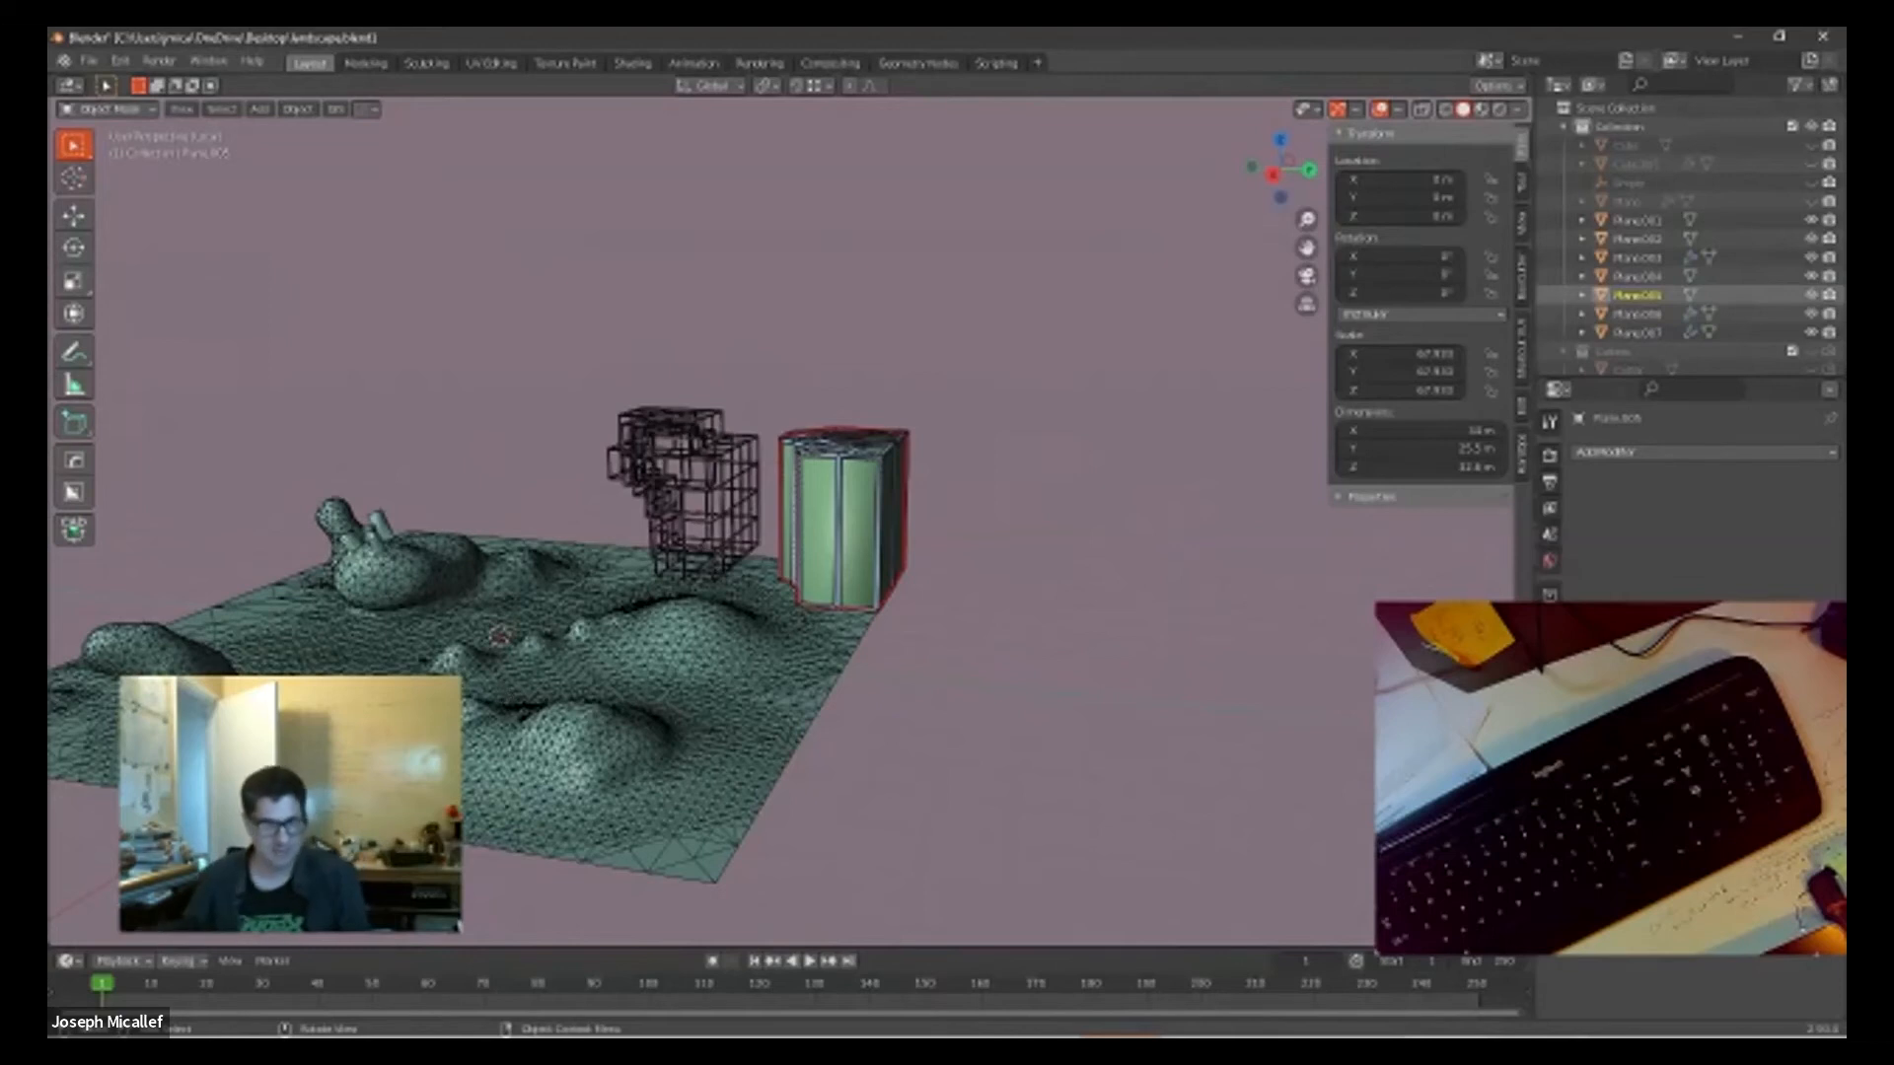
scroll(541, 636, up, 4)
shift+middle_drag(624, 623, 918, 533)
middle_drag(813, 603, 798, 686)
scroll(1057, 594, down, 2)
scroll(1085, 606, up, 2)
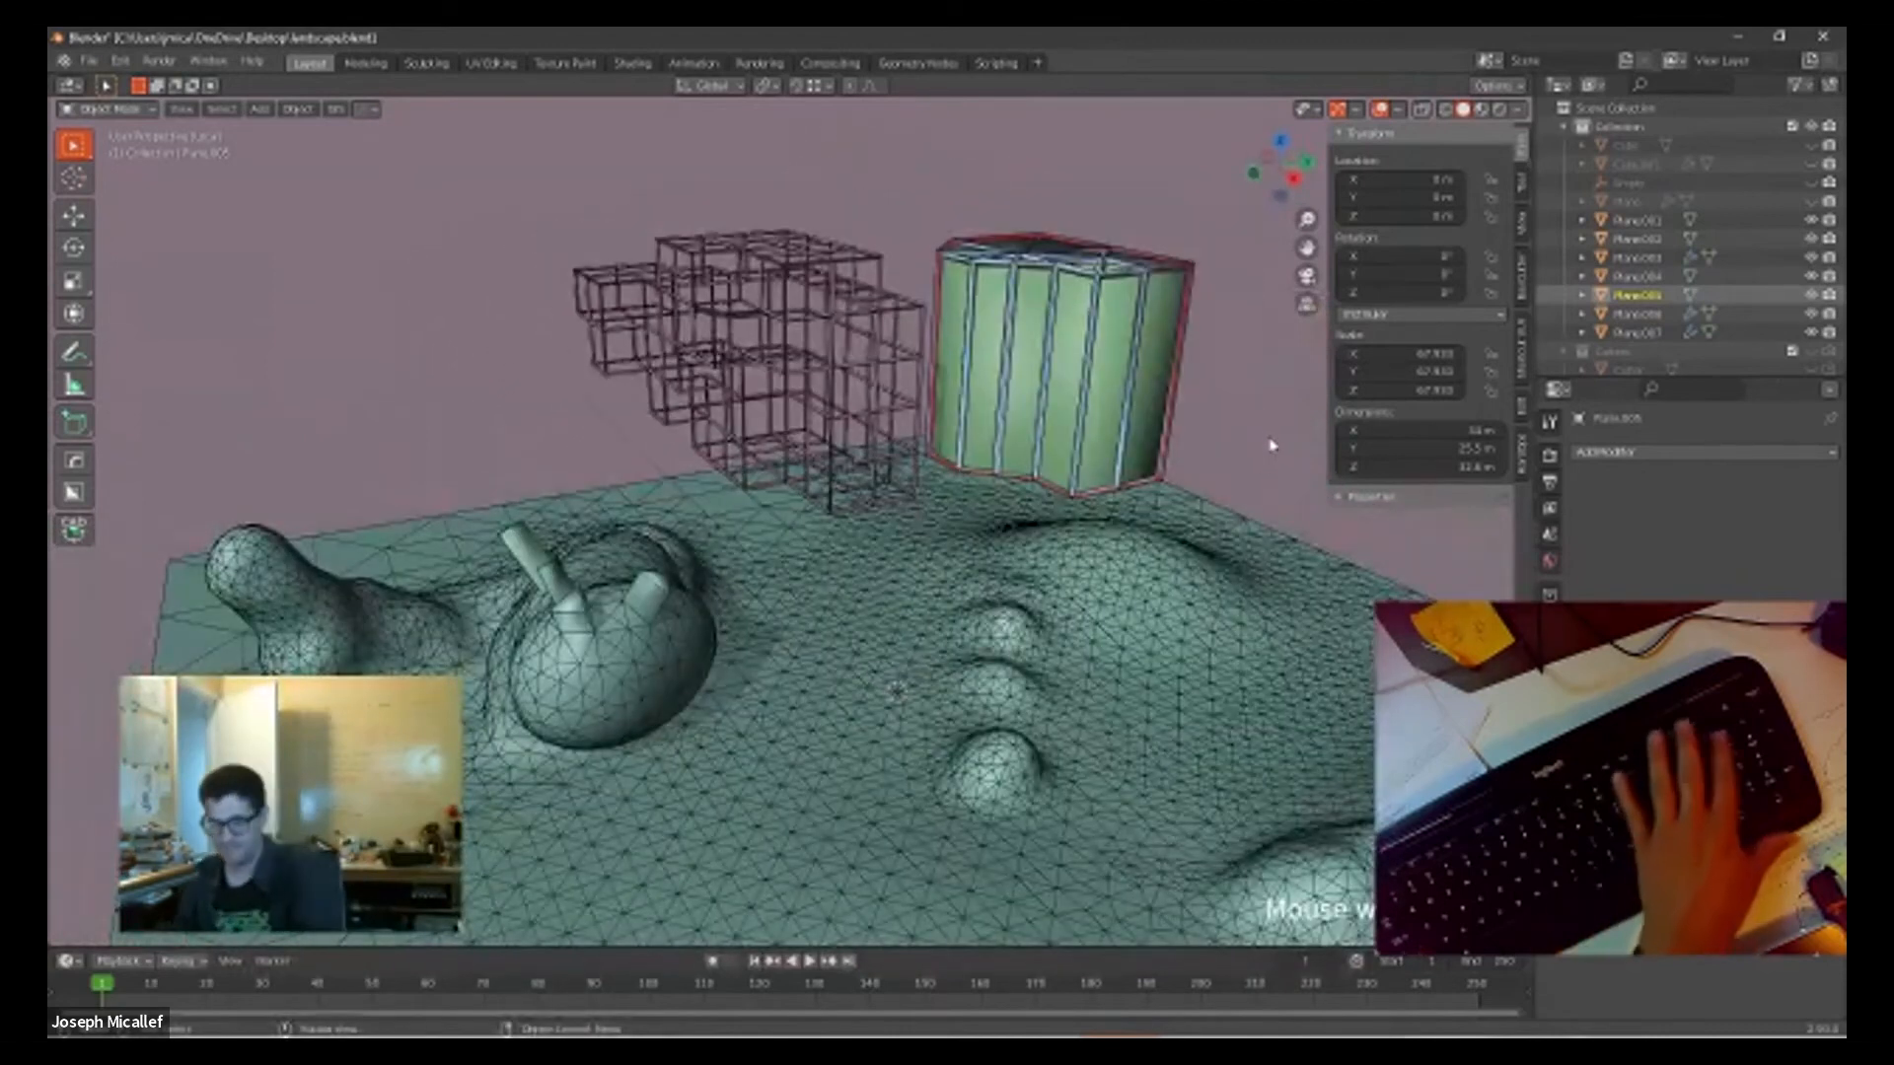
Step: Exit local view to show all scene objects and select the small mushroom between the columns
key(KP_Divide)
middle_drag(649, 562, 816, 631)
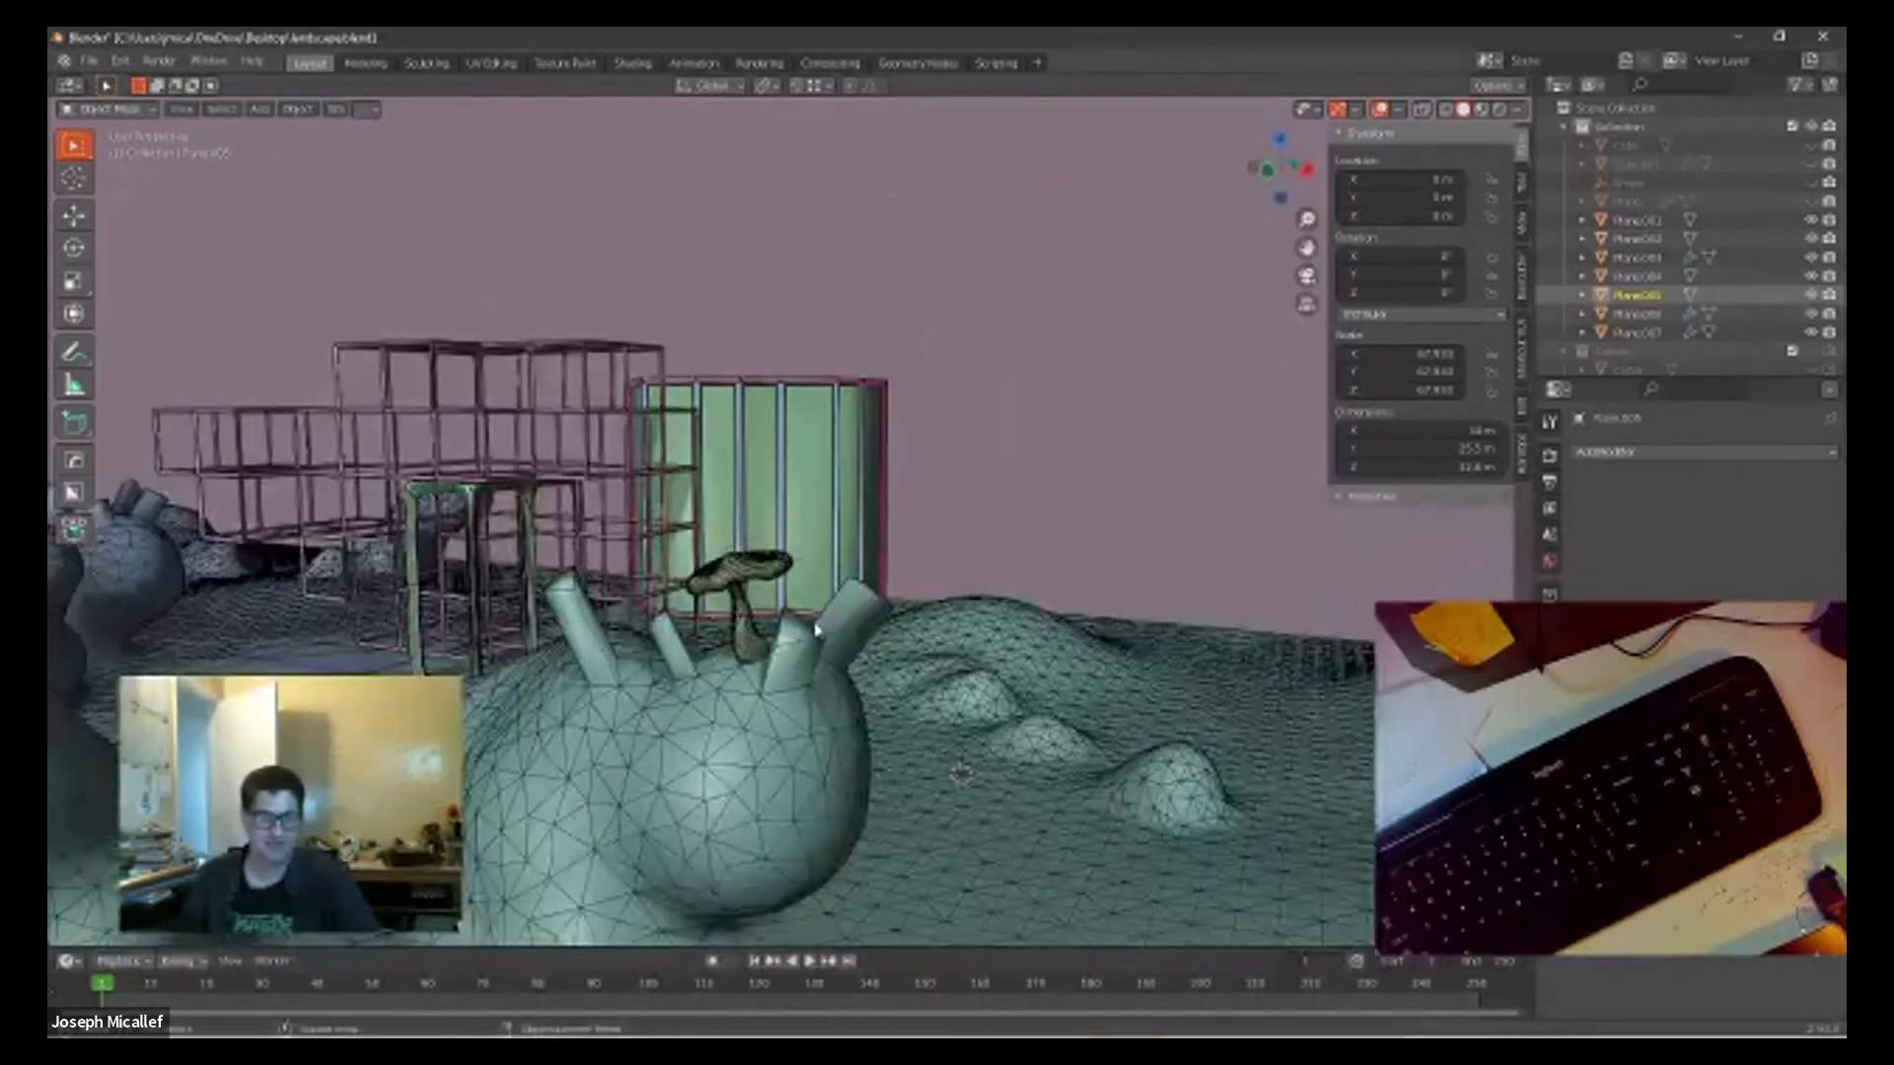
click(748, 651)
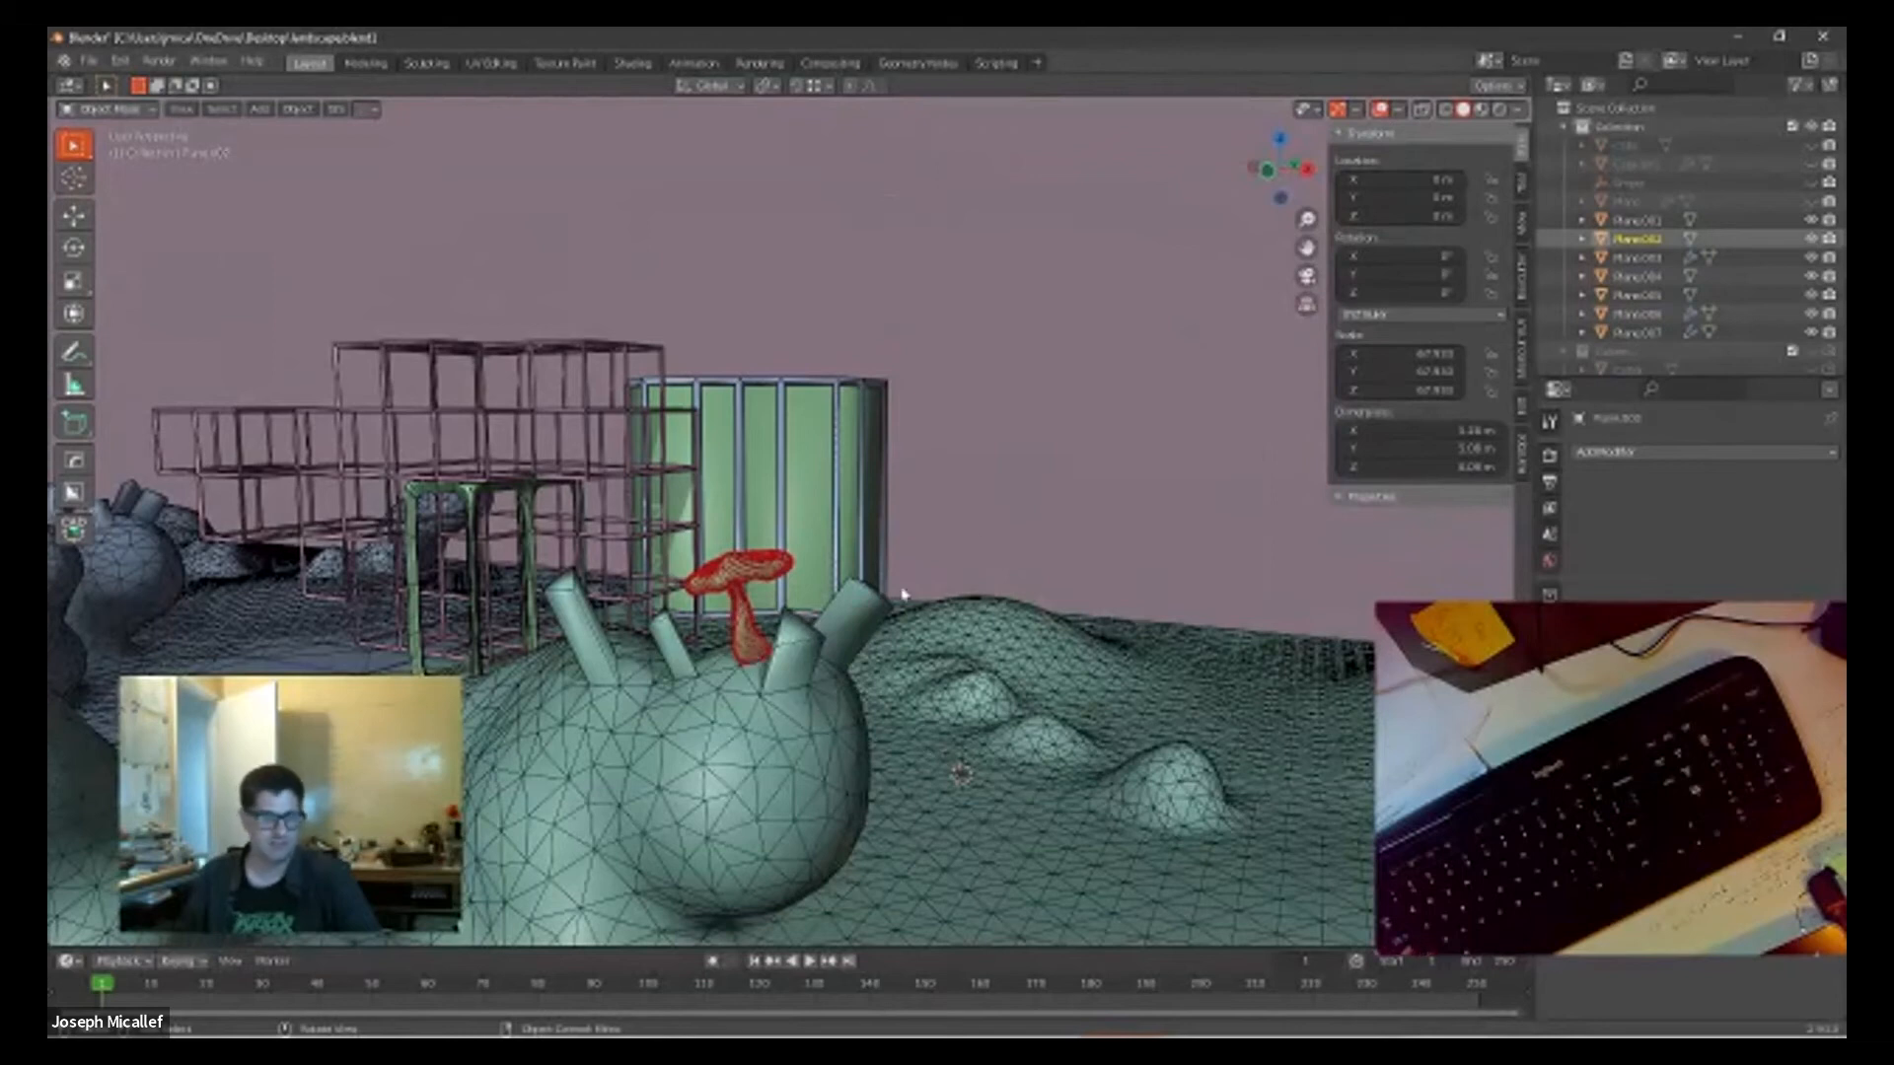
Step: Select the landscape mesh and examine its terrain around the small mounds and columns
scroll(1113, 657, down, 6)
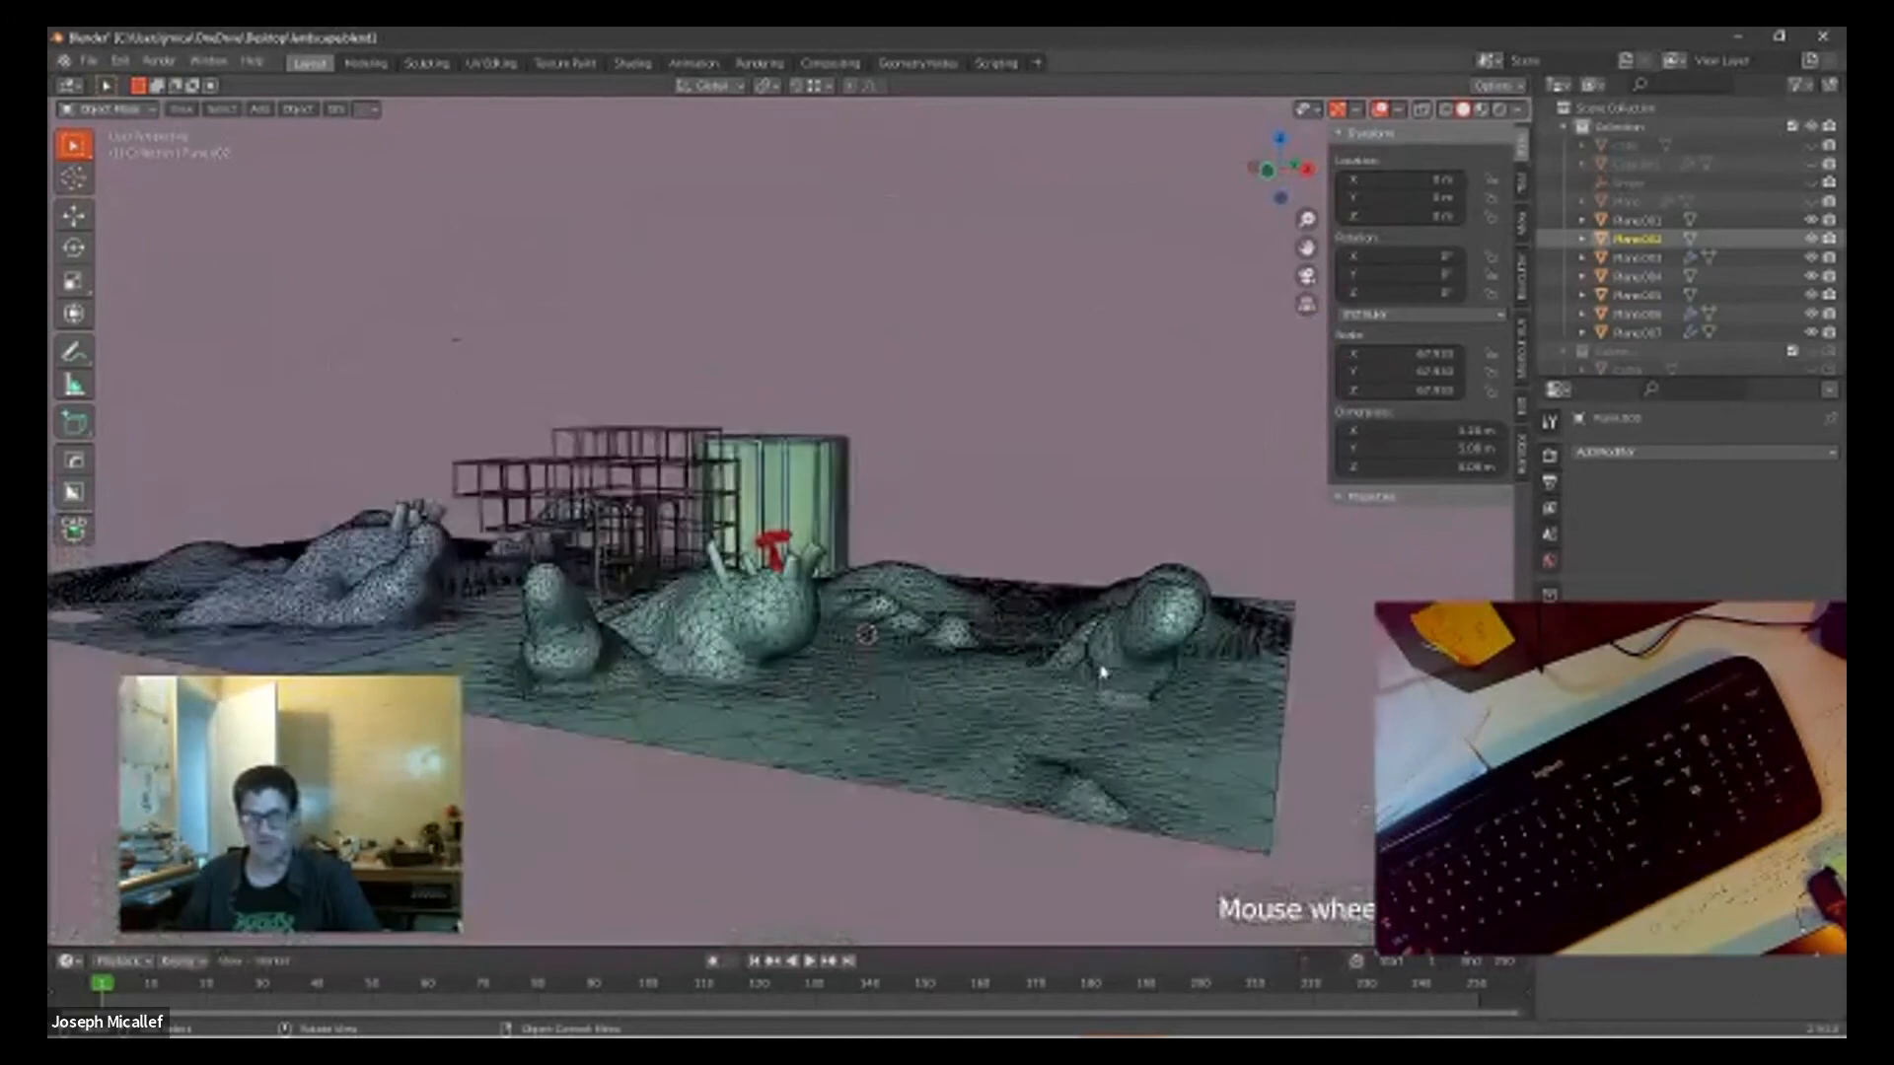
scroll(955, 681, up, 3)
middle_drag(1035, 782, 690, 730)
click(888, 821)
middle_drag(700, 677, 828, 649)
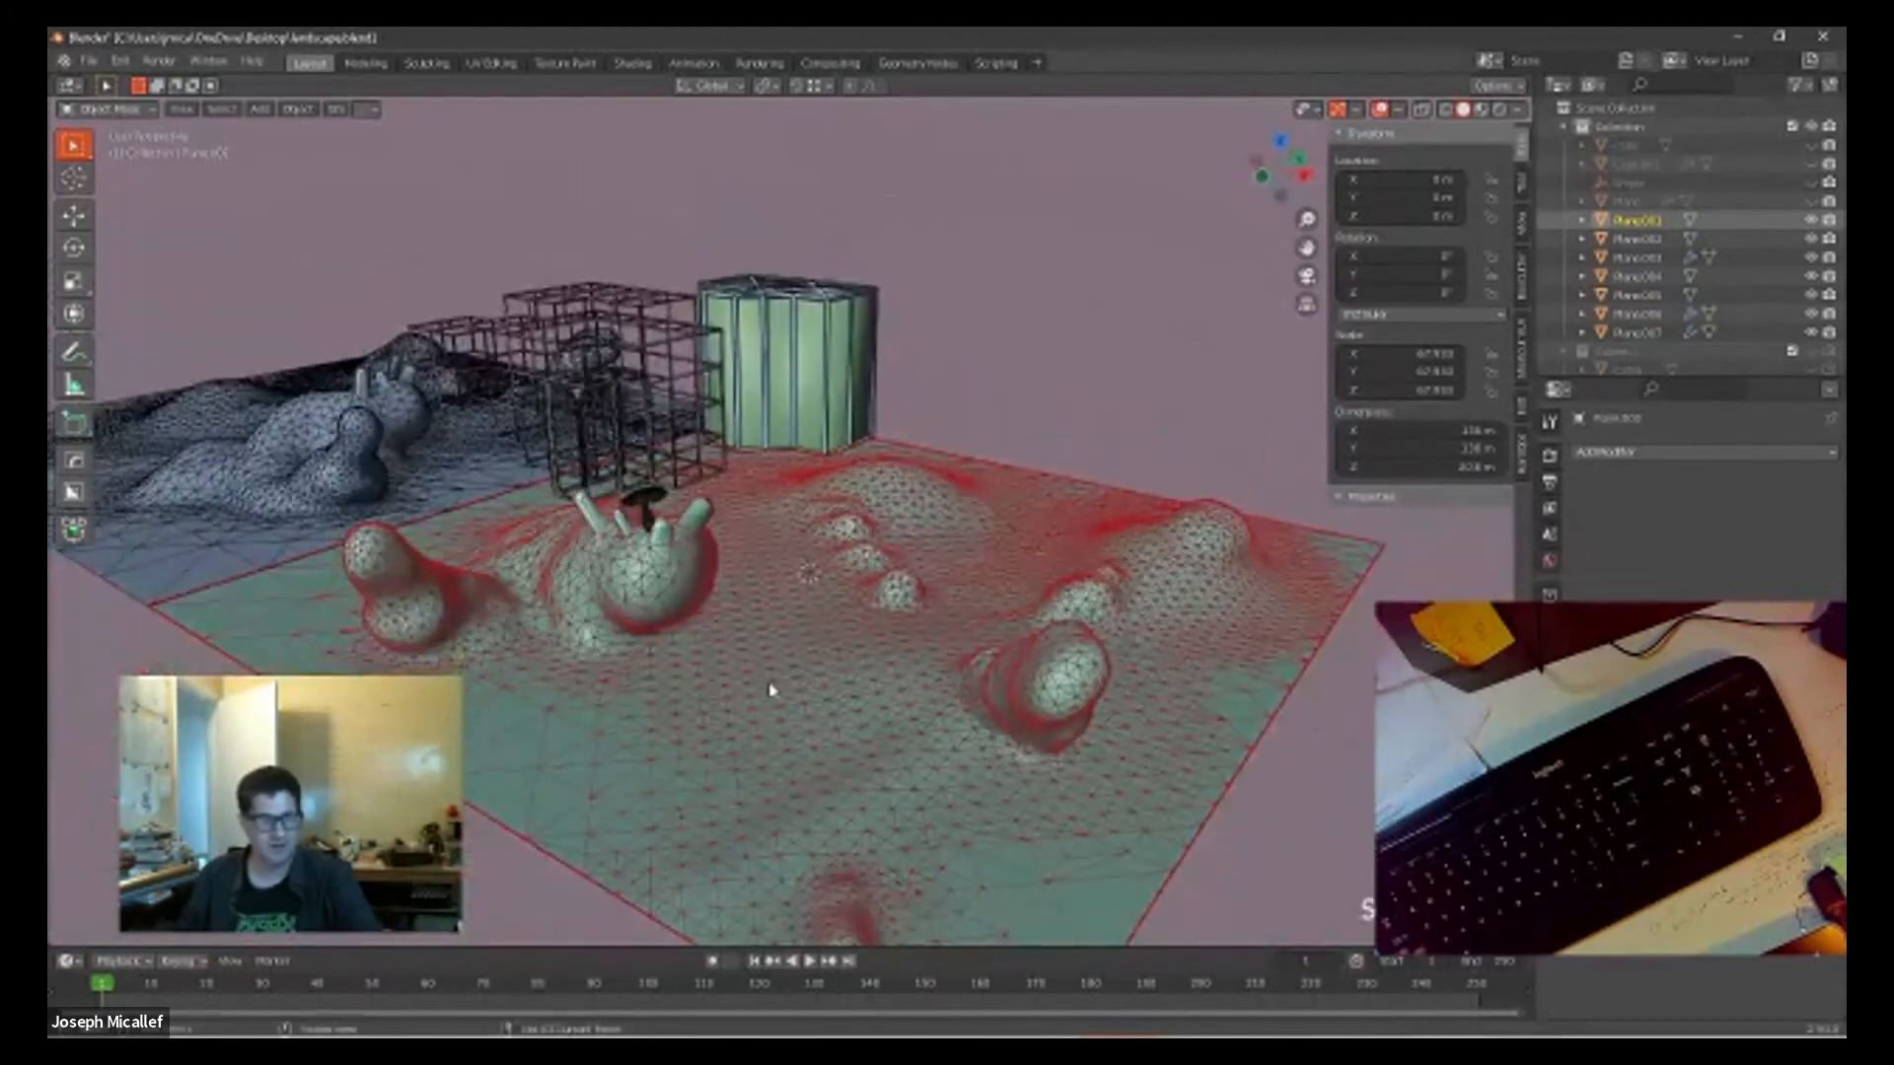
scroll(760, 690, up, 3)
scroll(757, 691, up, 2)
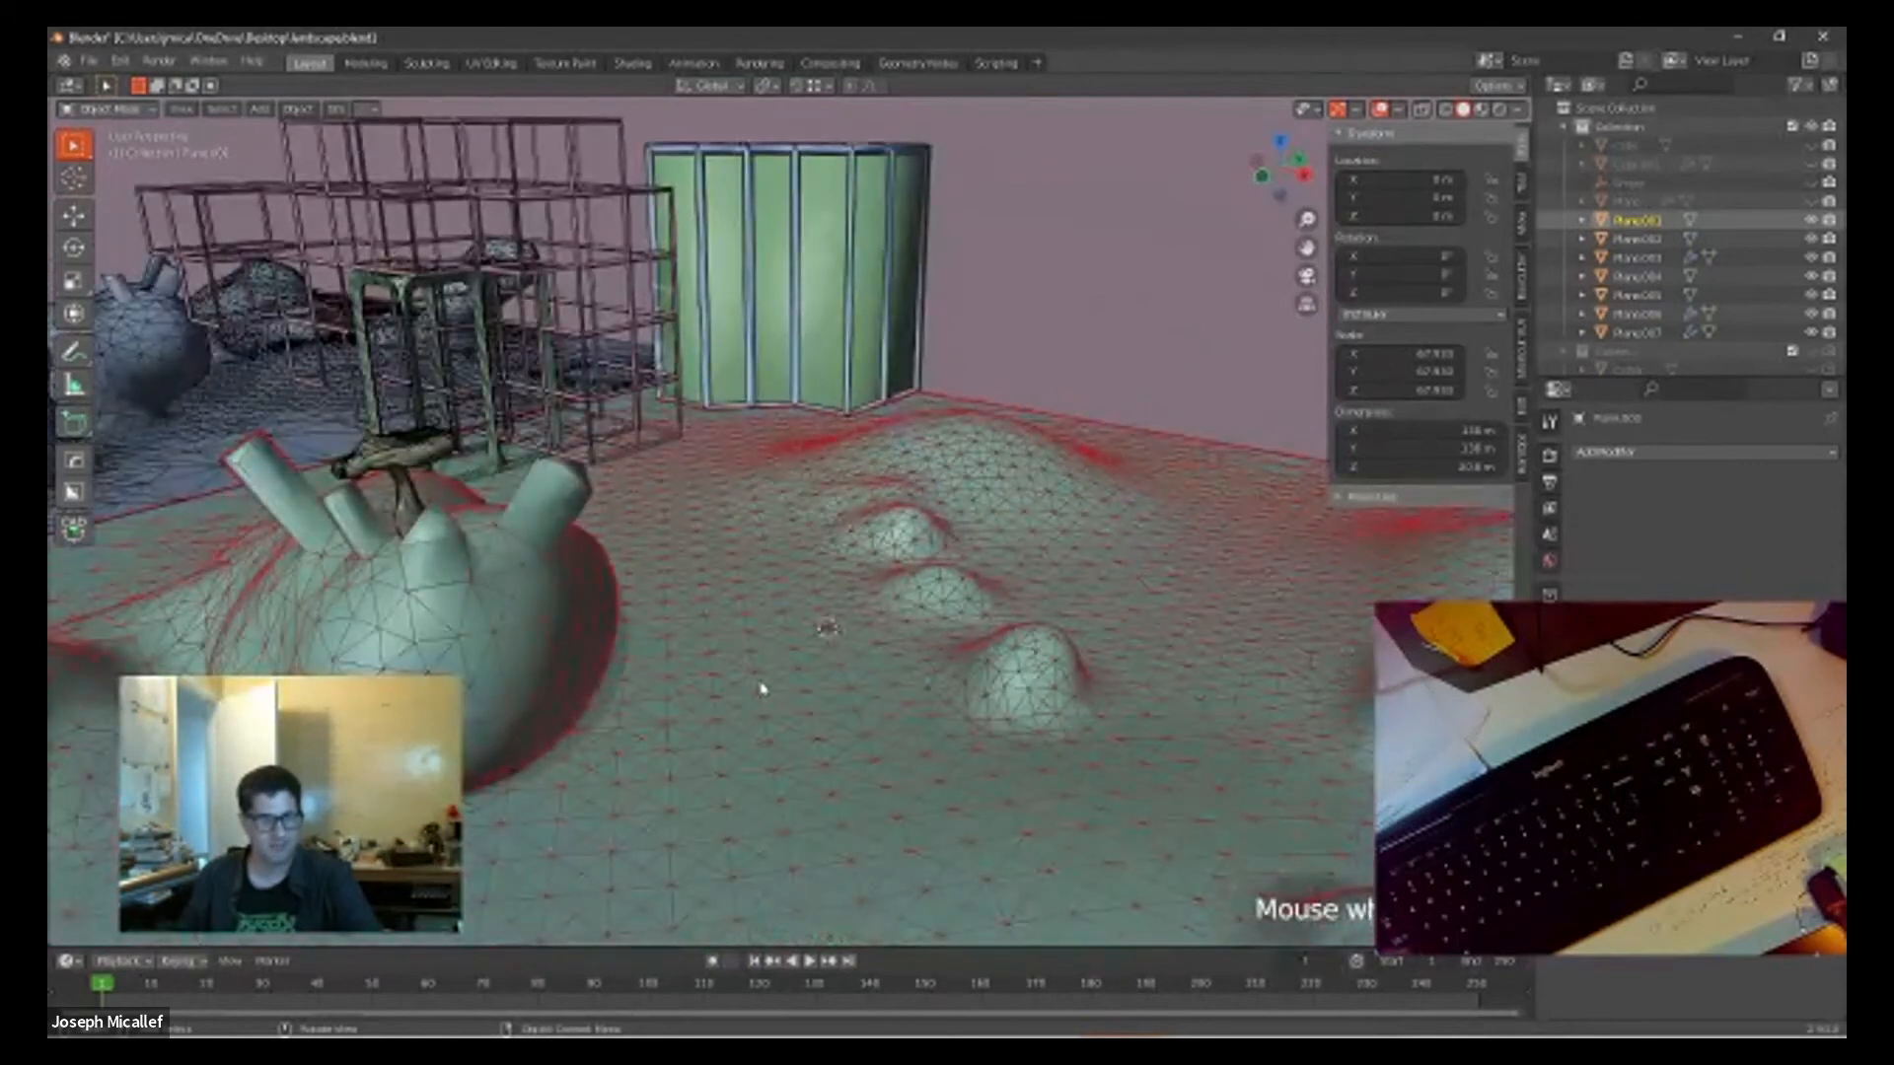
Step: Enter edit mode on the landscape, select one vertex on the flat ground, and enable proportional editing with its falloff options open
key(Tab)
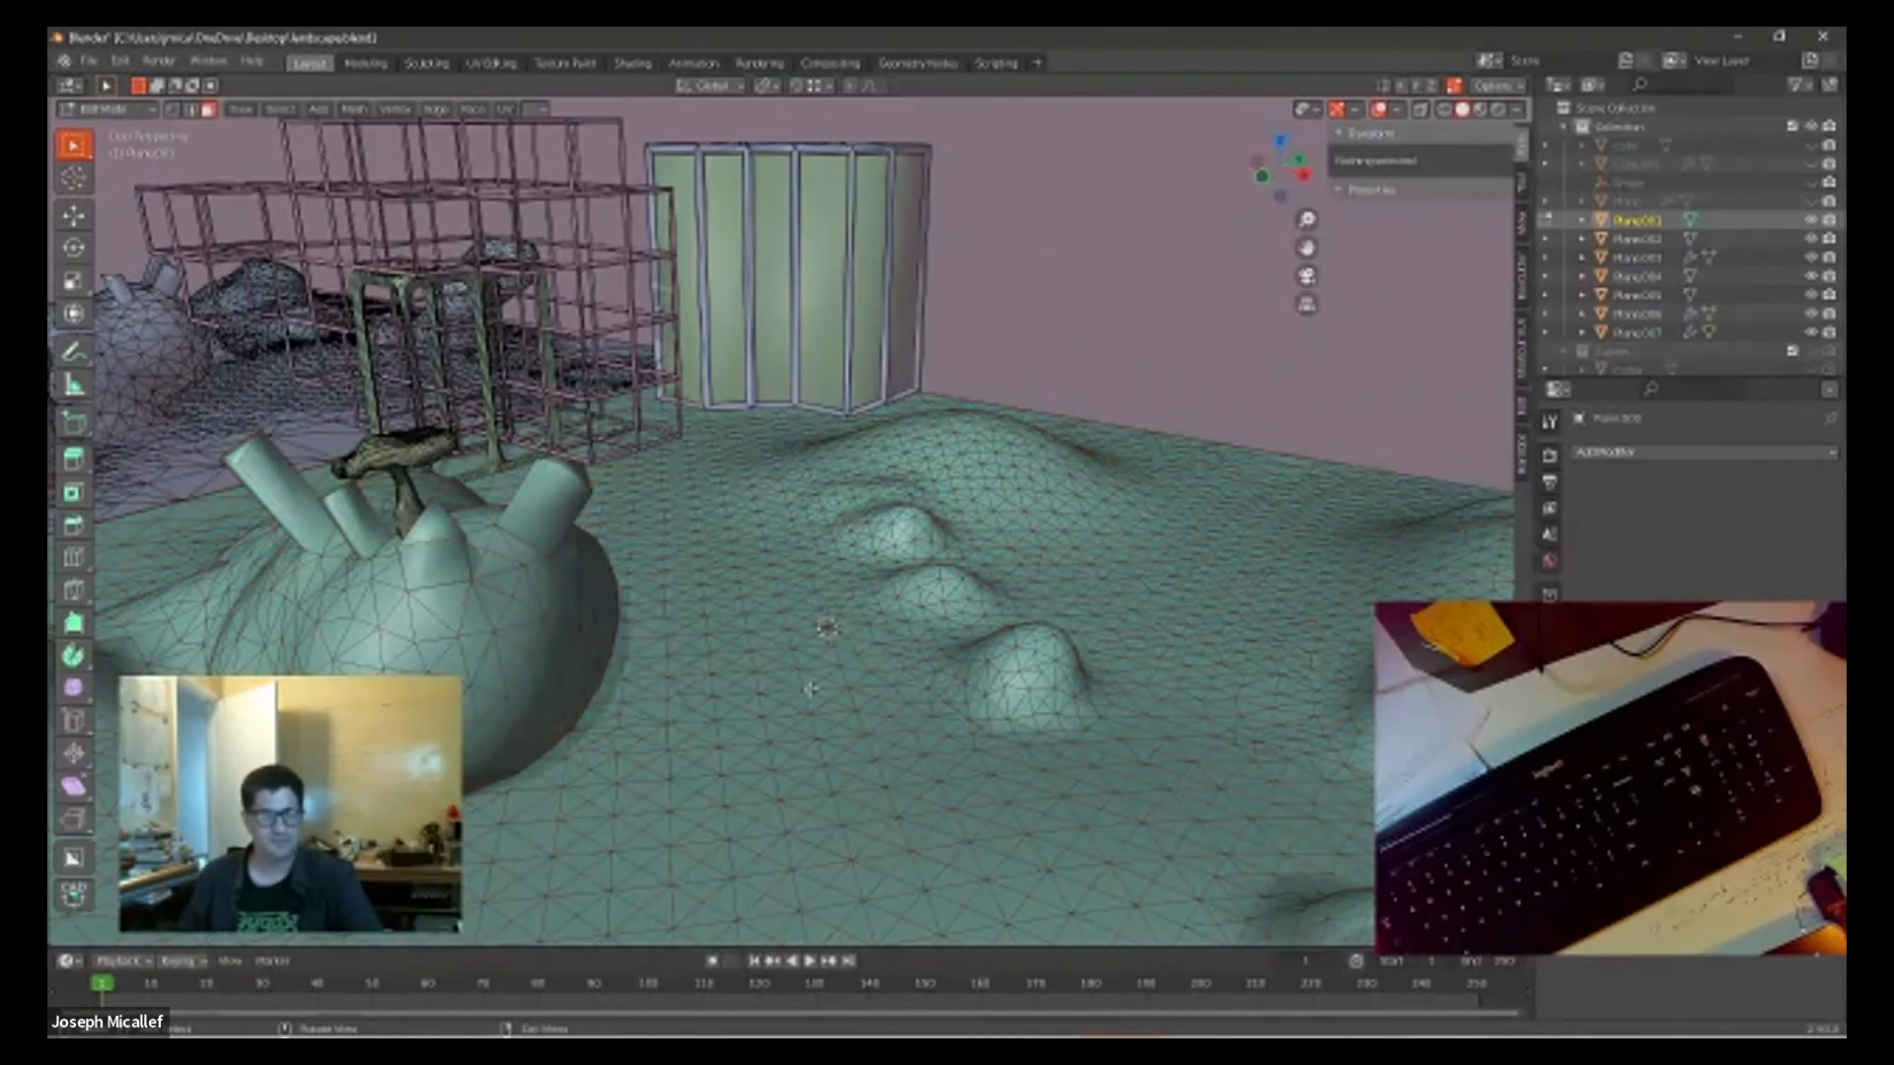
scroll(829, 626, down, 2)
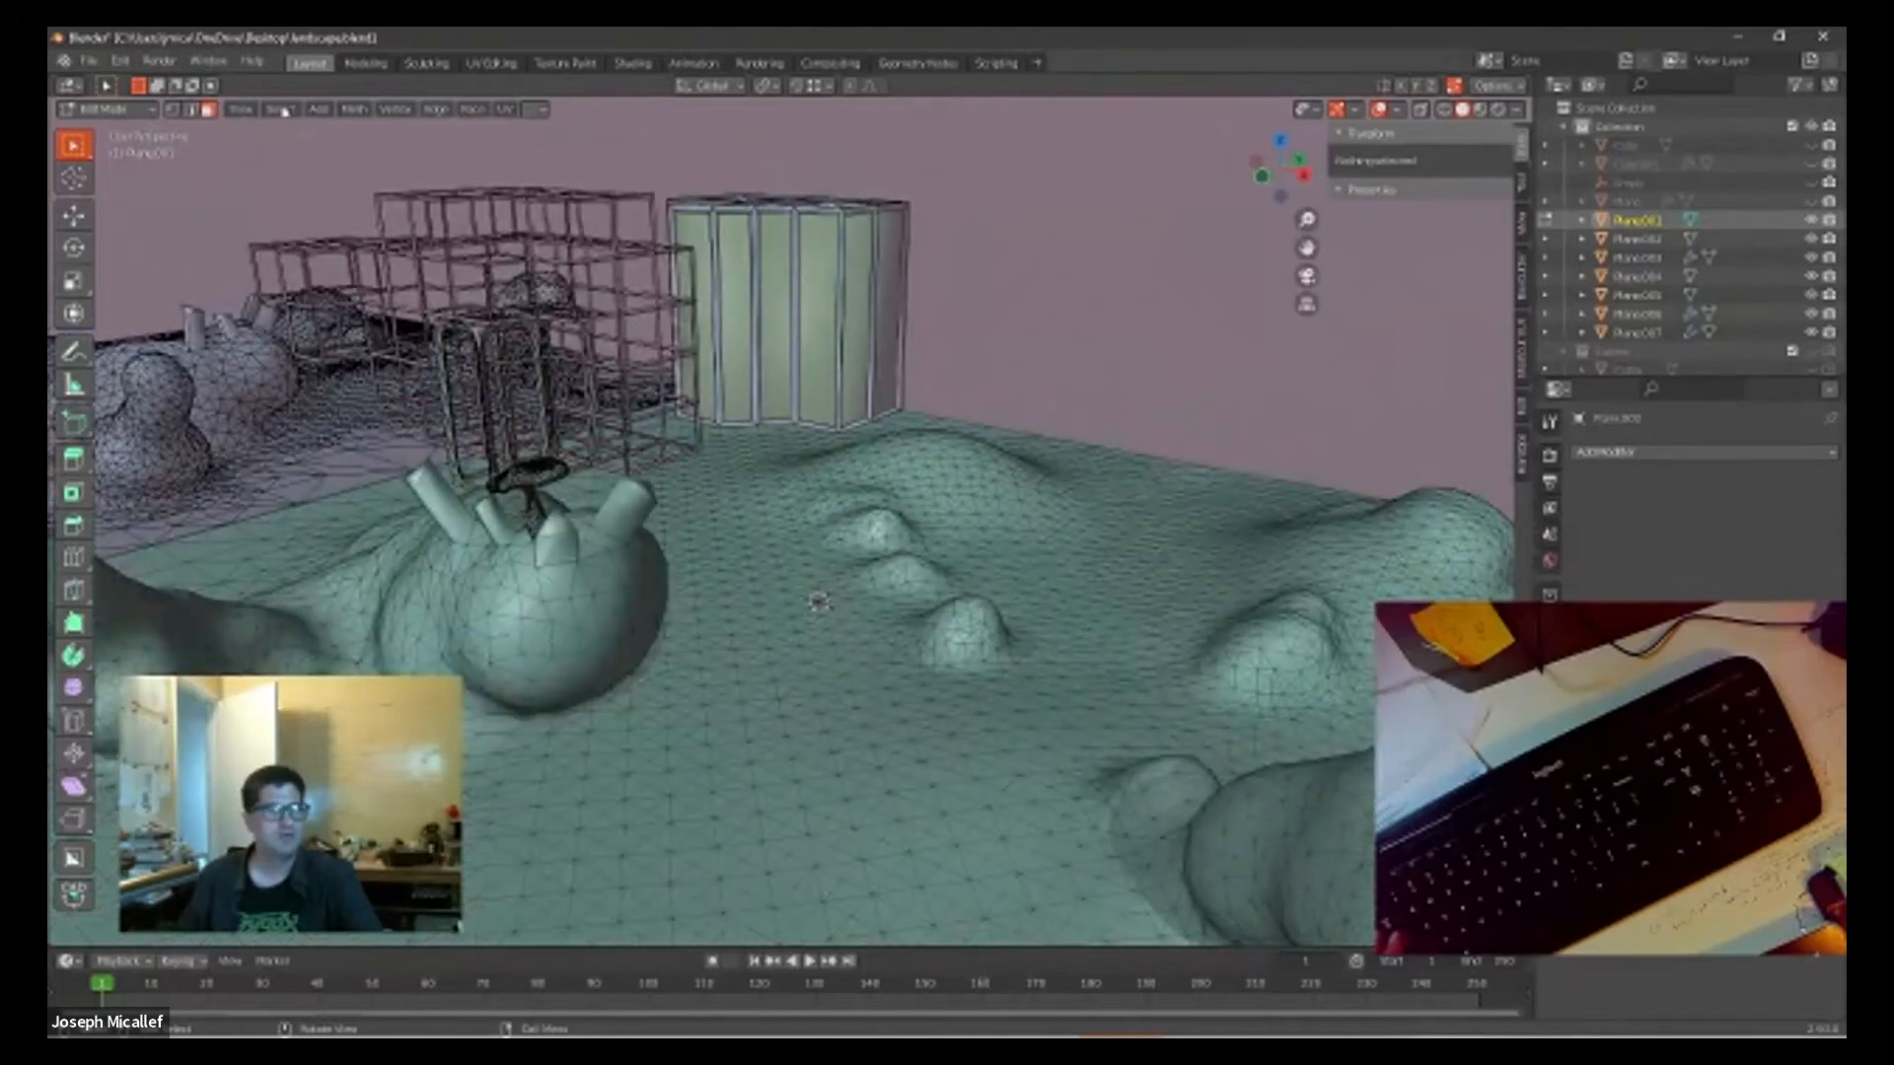
key(1)
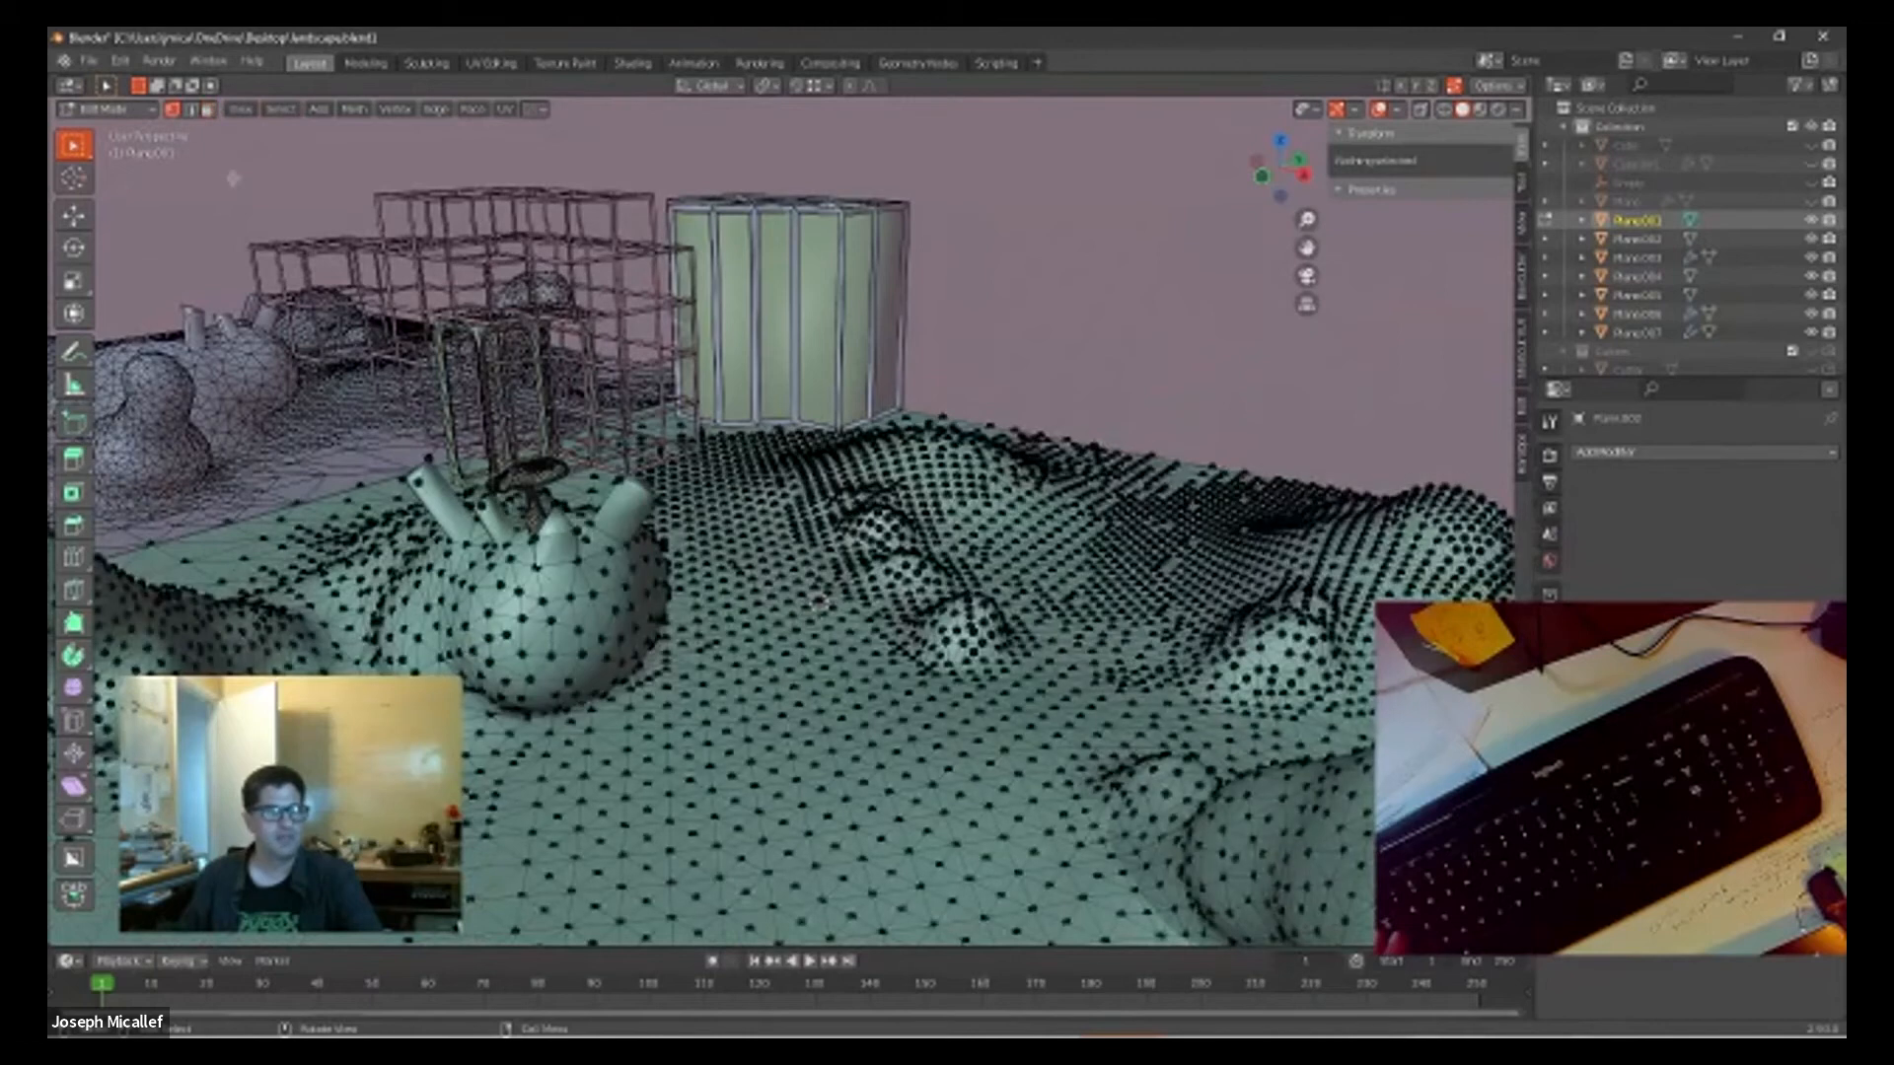
click(770, 748)
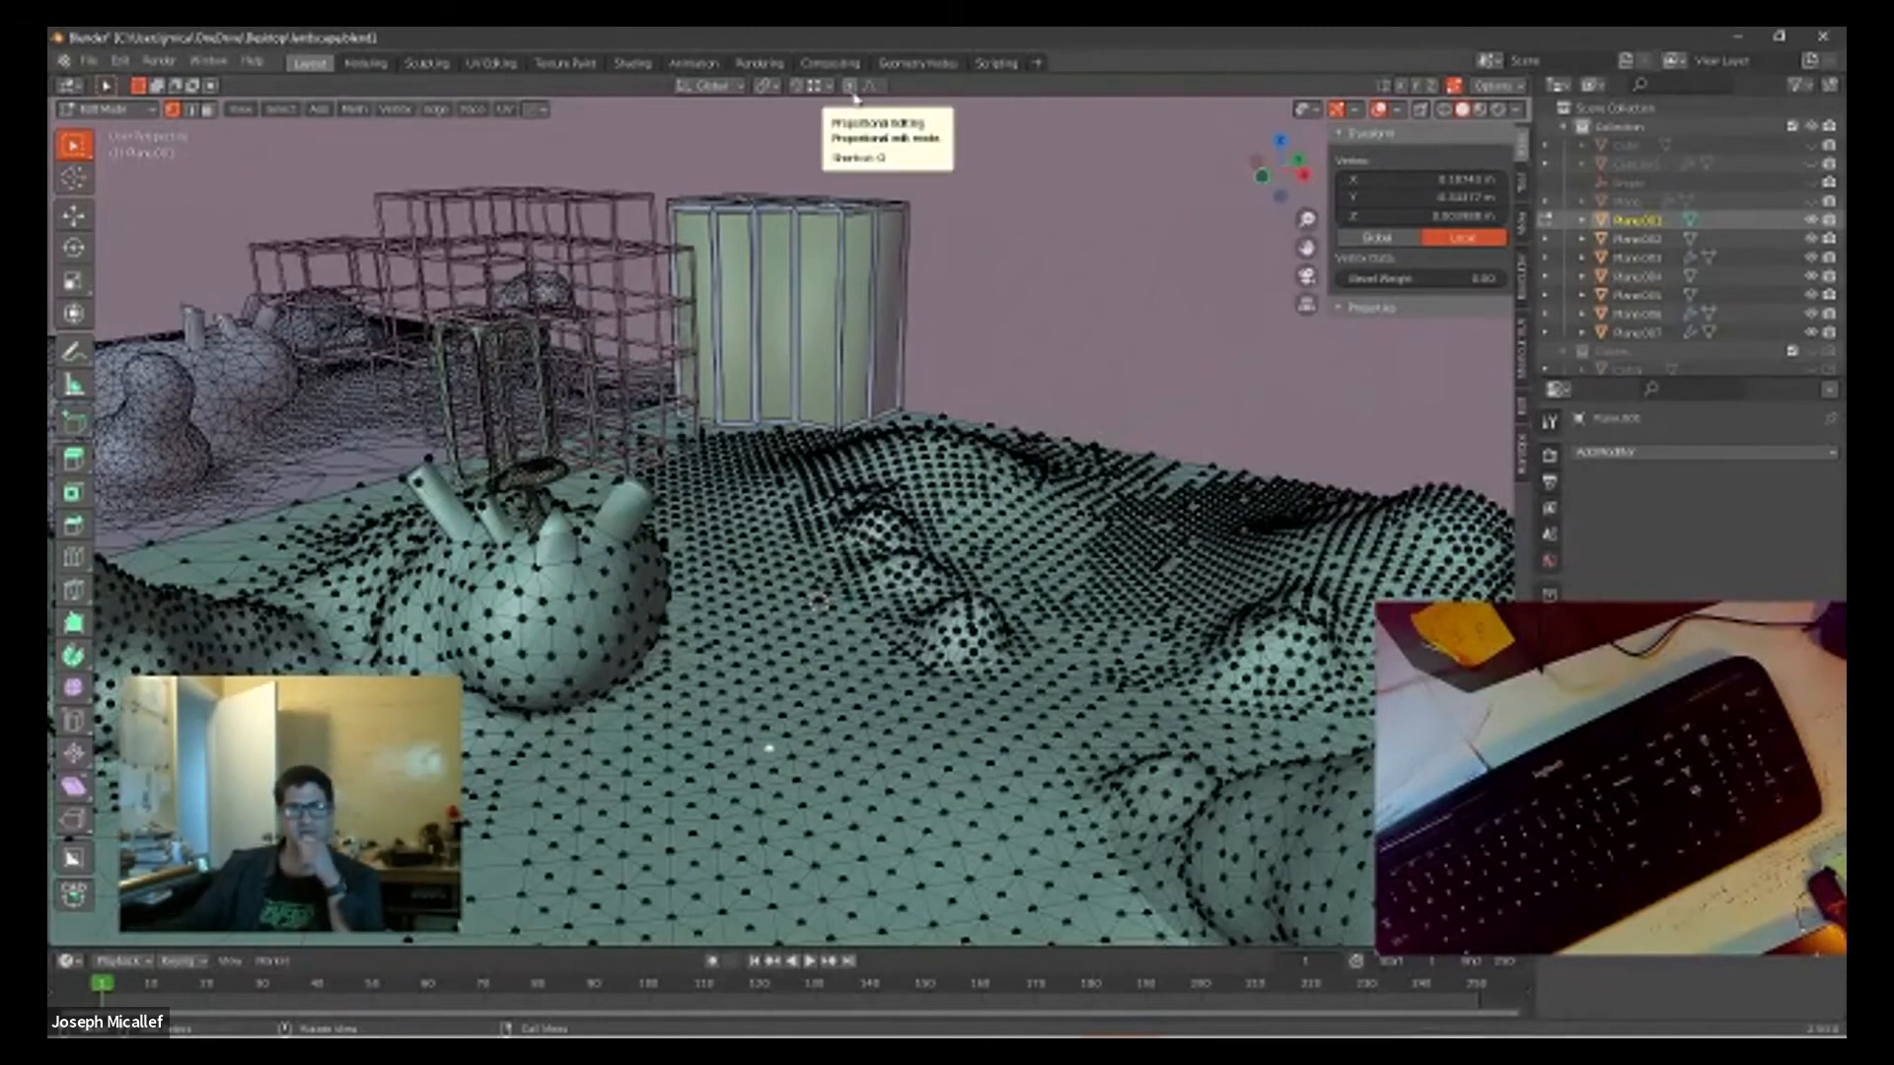
click(849, 85)
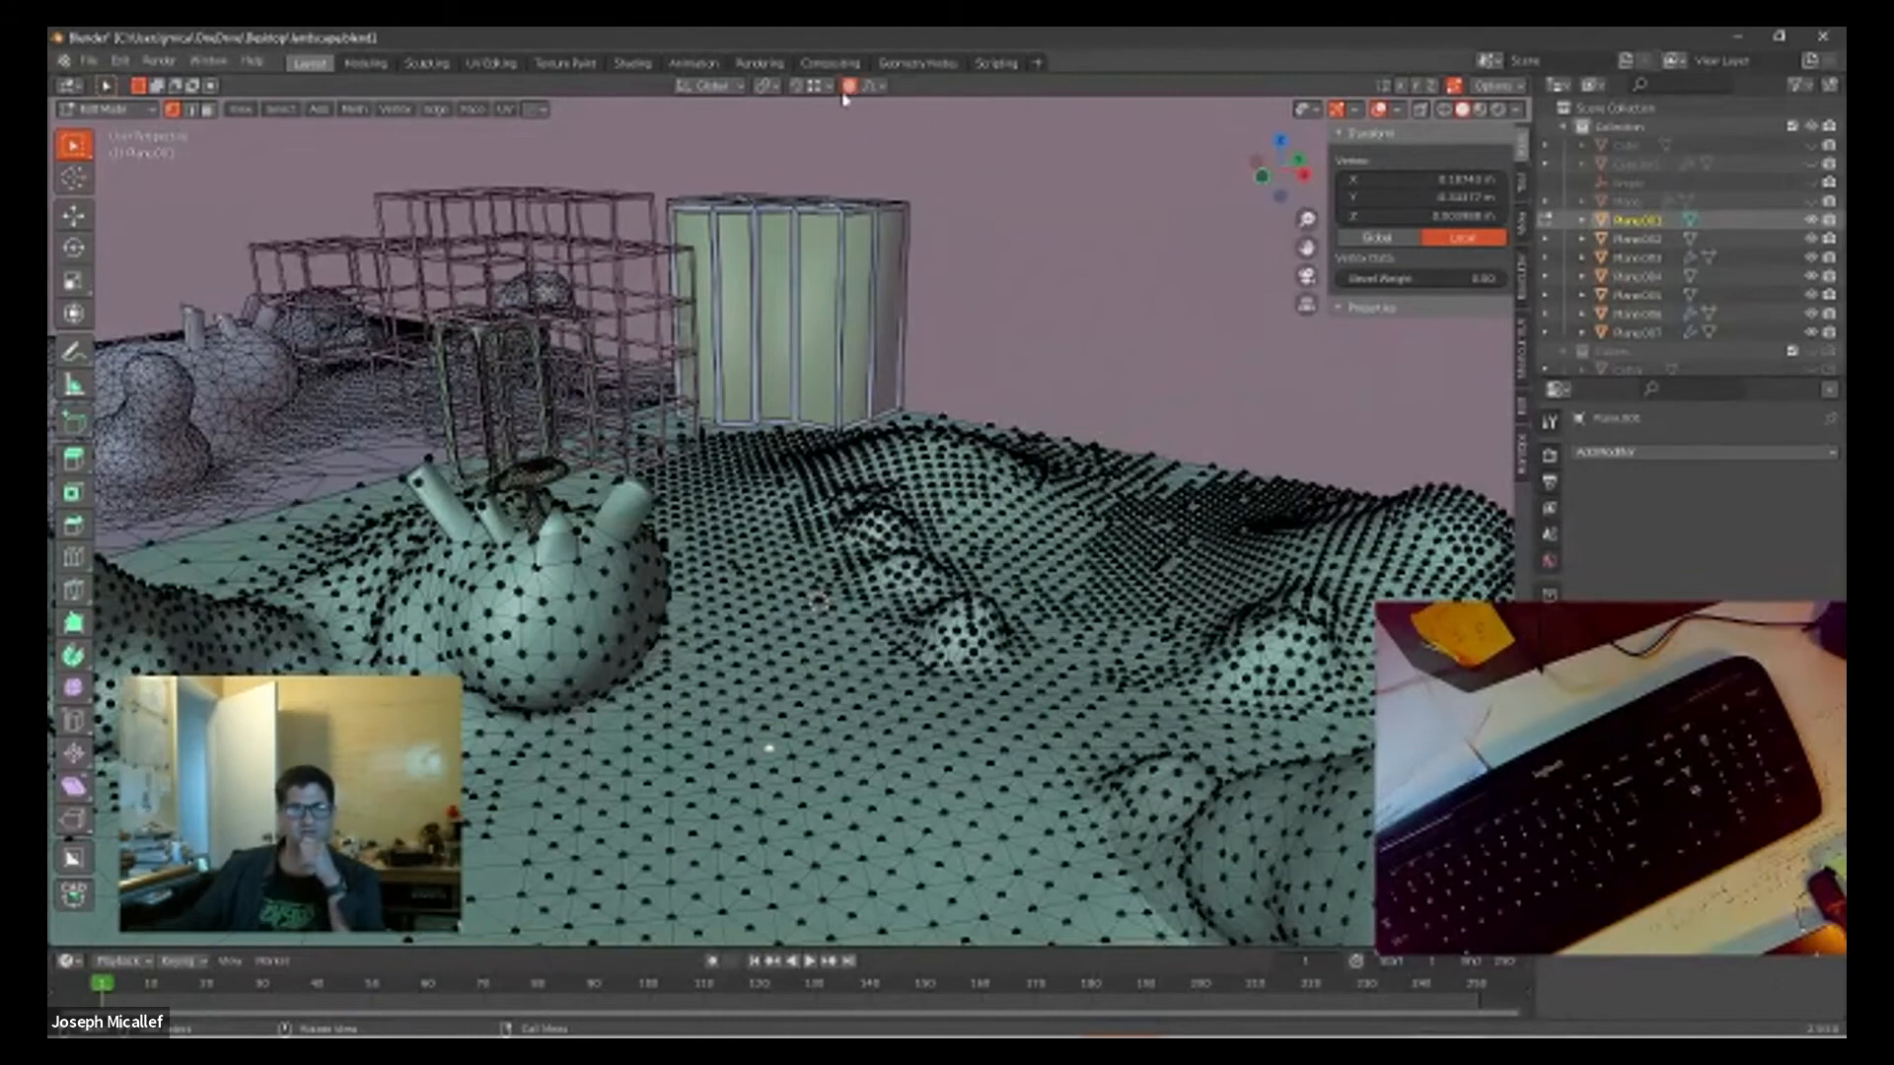
click(879, 87)
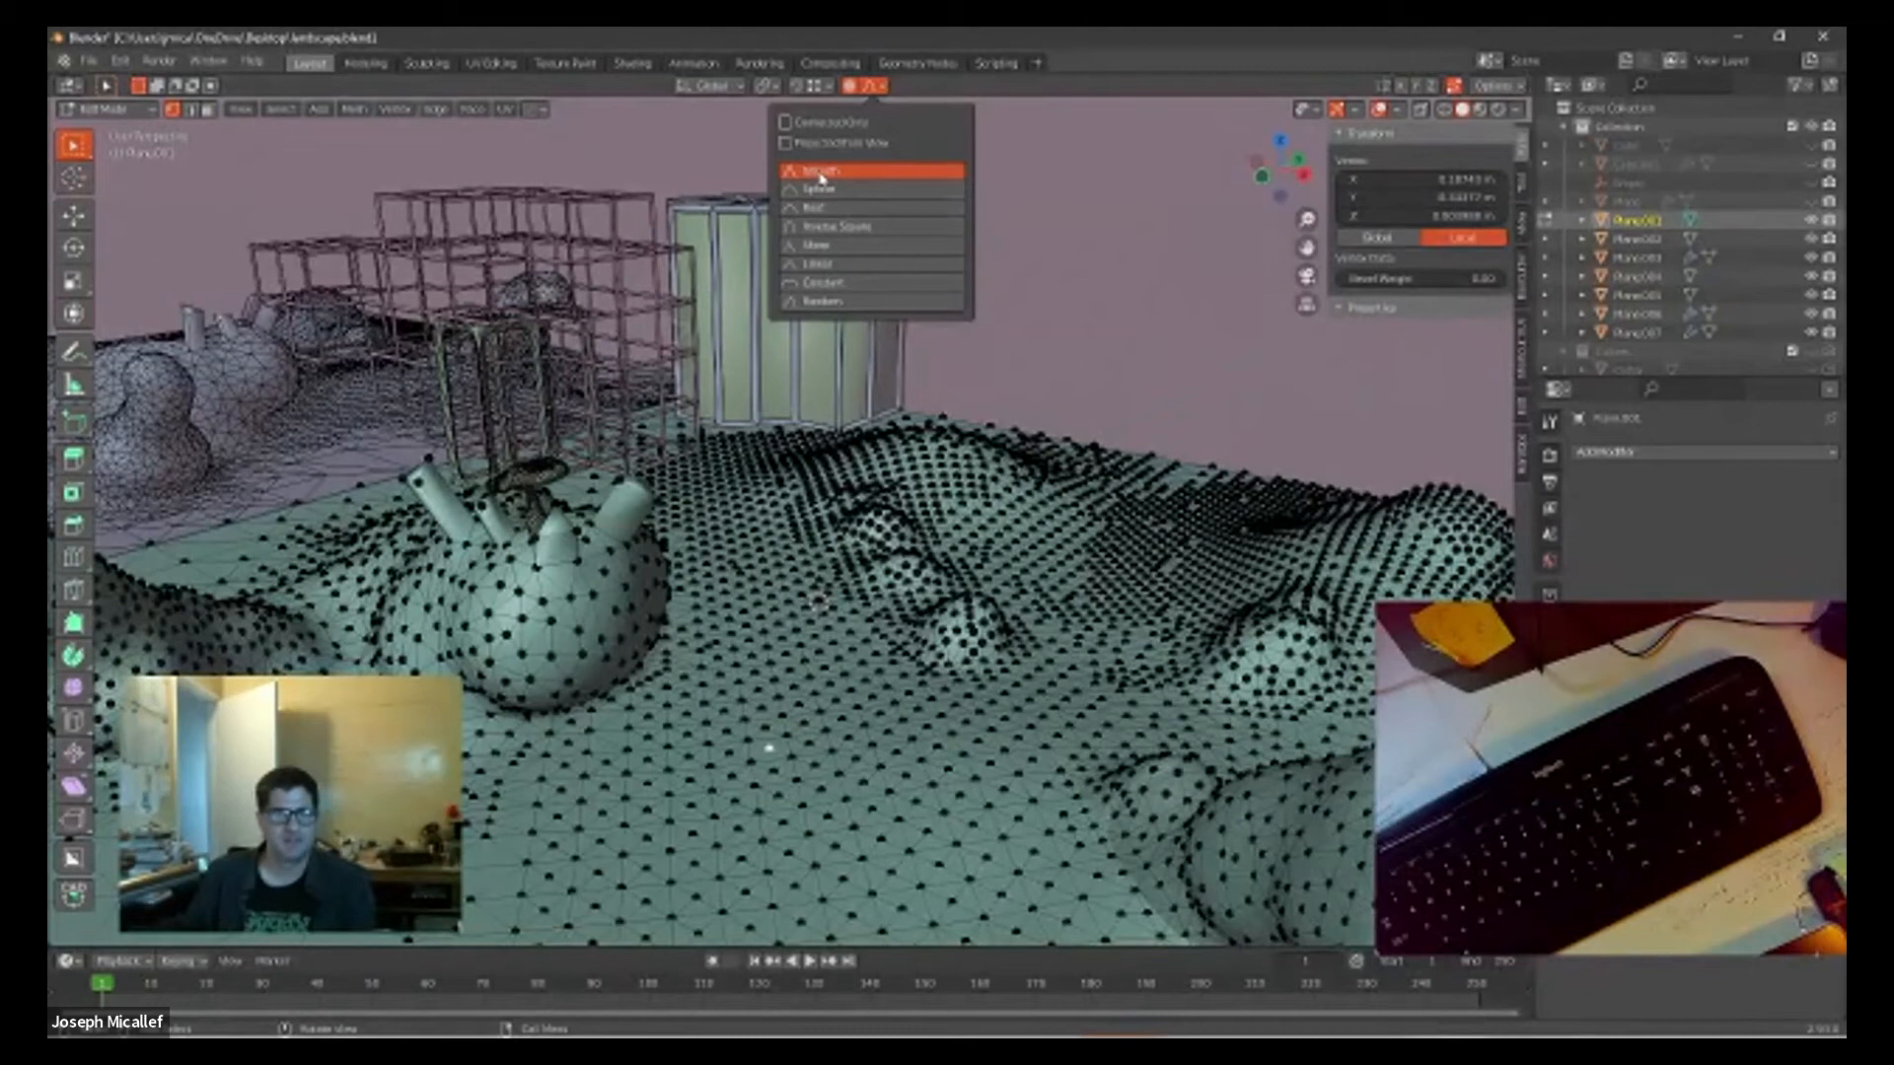
Step: Try raising the single ground vertex along Z into a spike with proportional editing, and undo the move
middle_drag(795, 720, 811, 638)
key(g)
key(z)
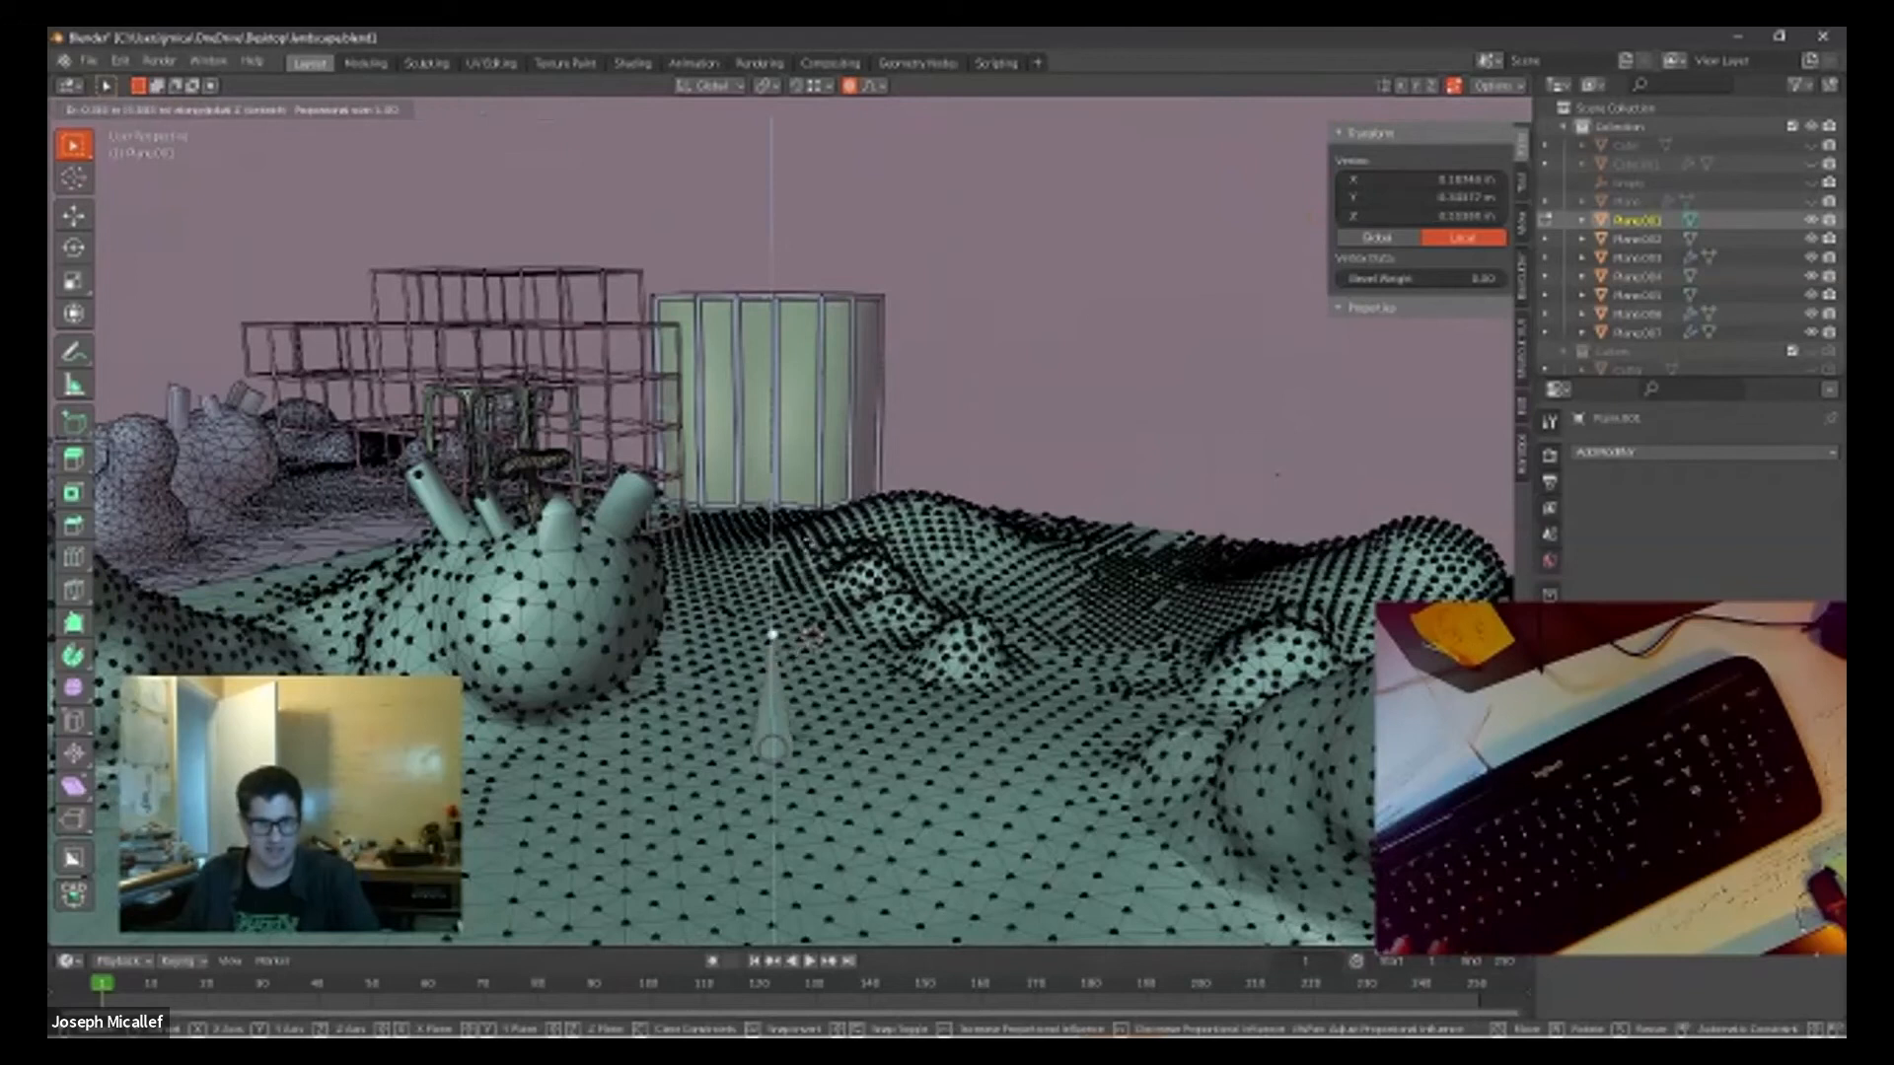
click(810, 556)
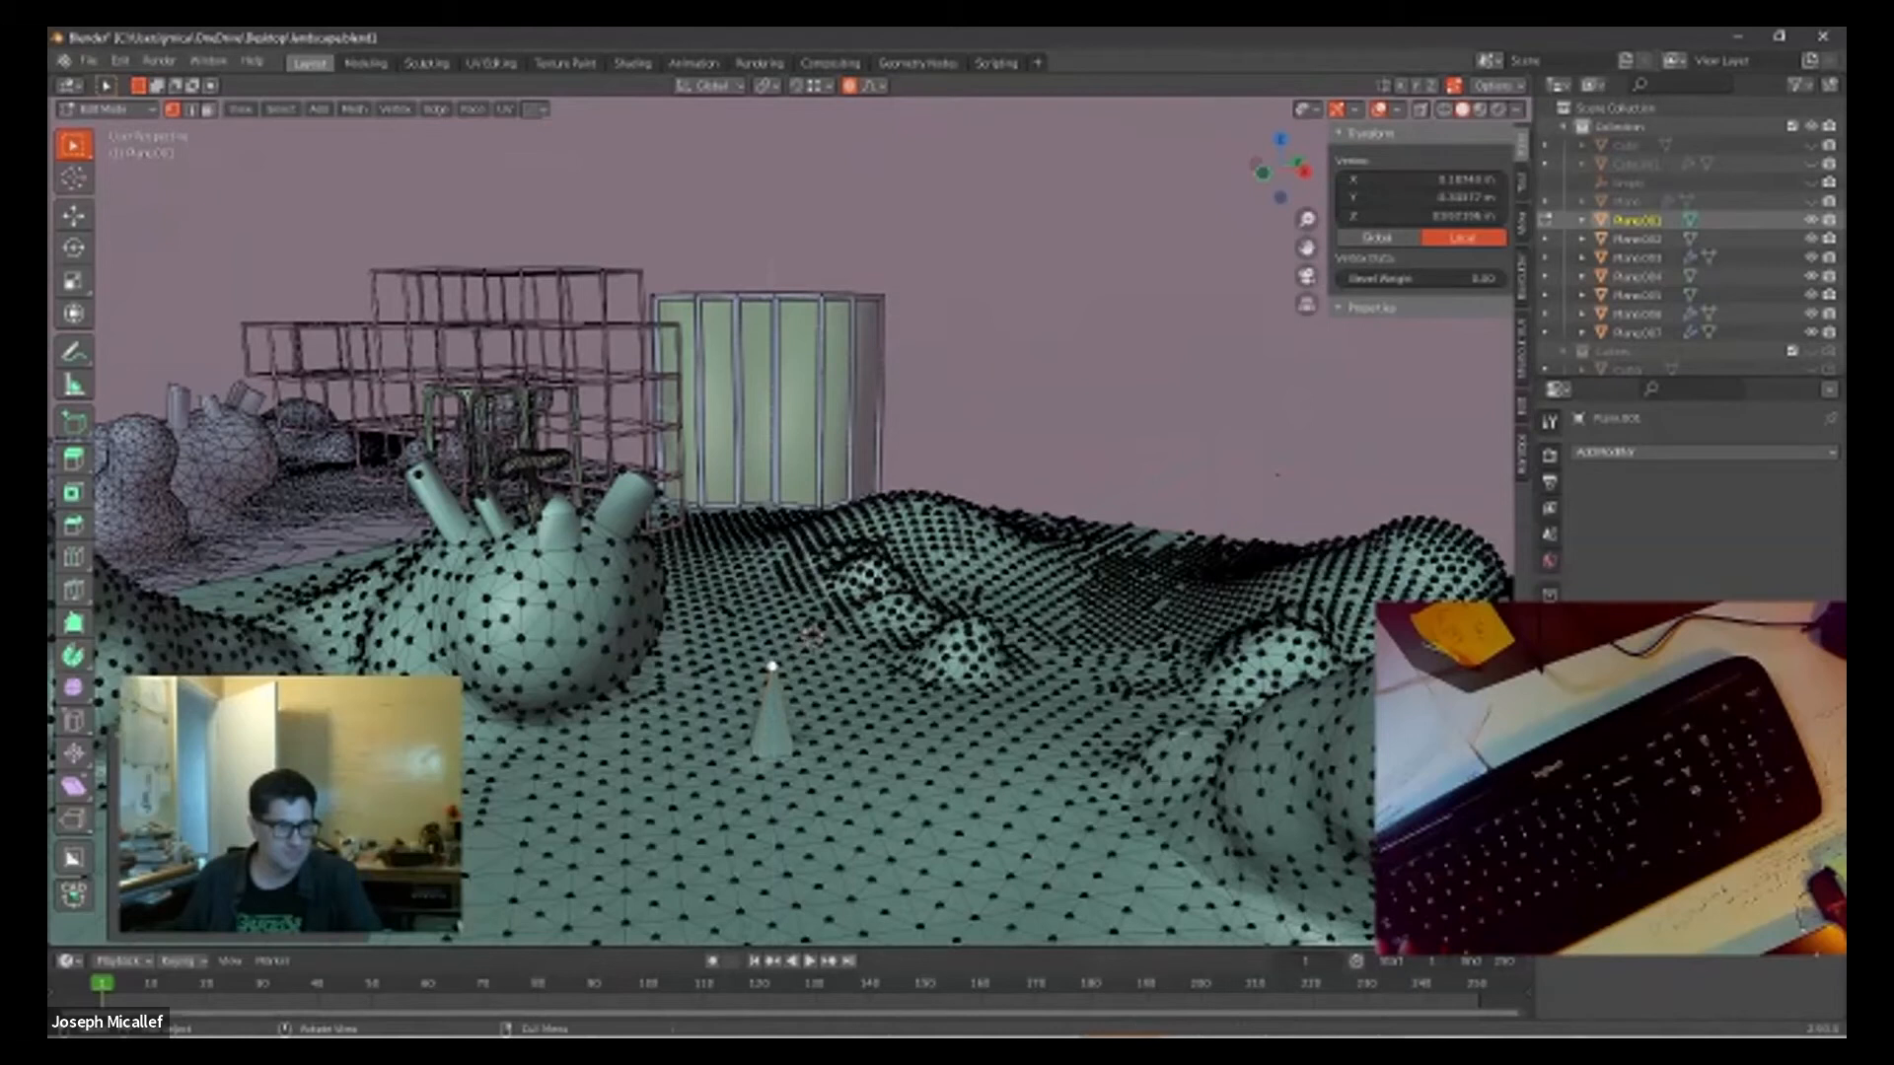
click(939, 456)
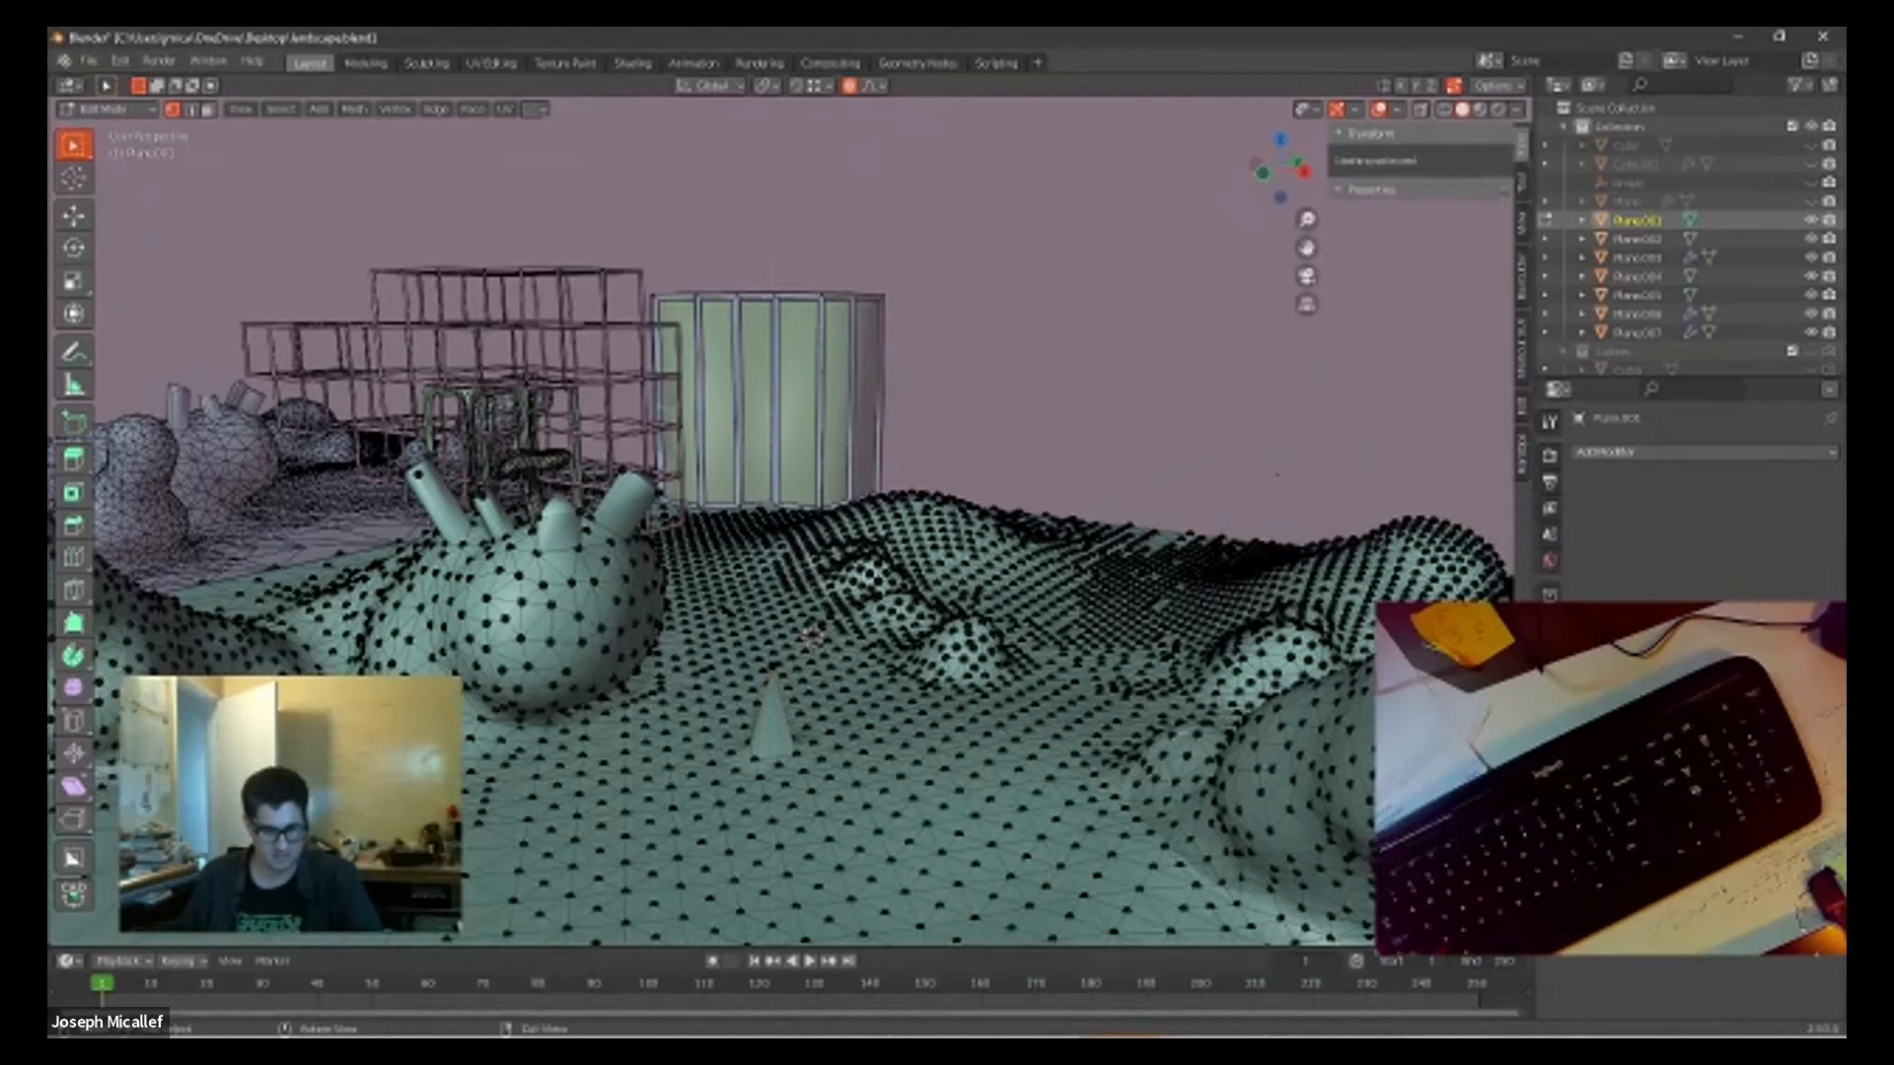
key(ctrl+z)
key(ctrl+z)
Step: Select a small patch of ground vertices and raise it slightly along Z using the Root proportional falloff
click(874, 86)
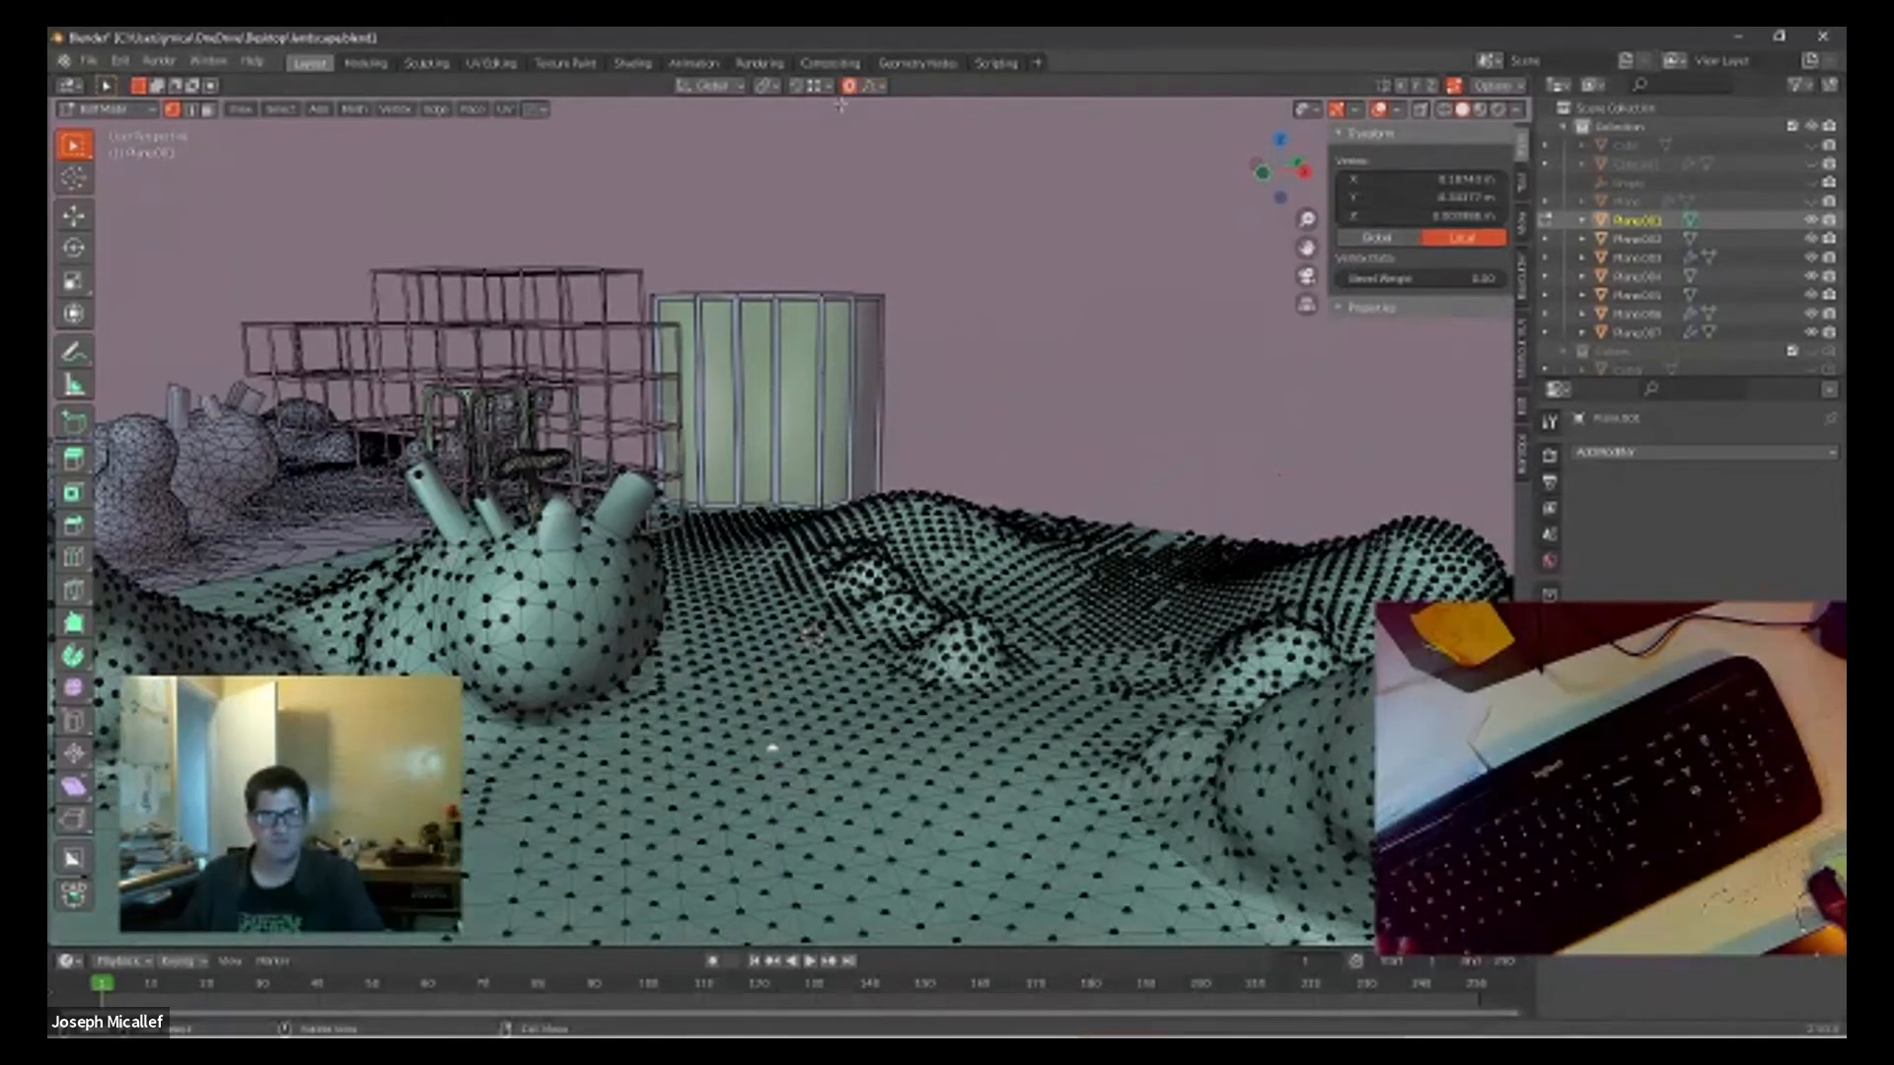
drag(742, 728, 834, 792)
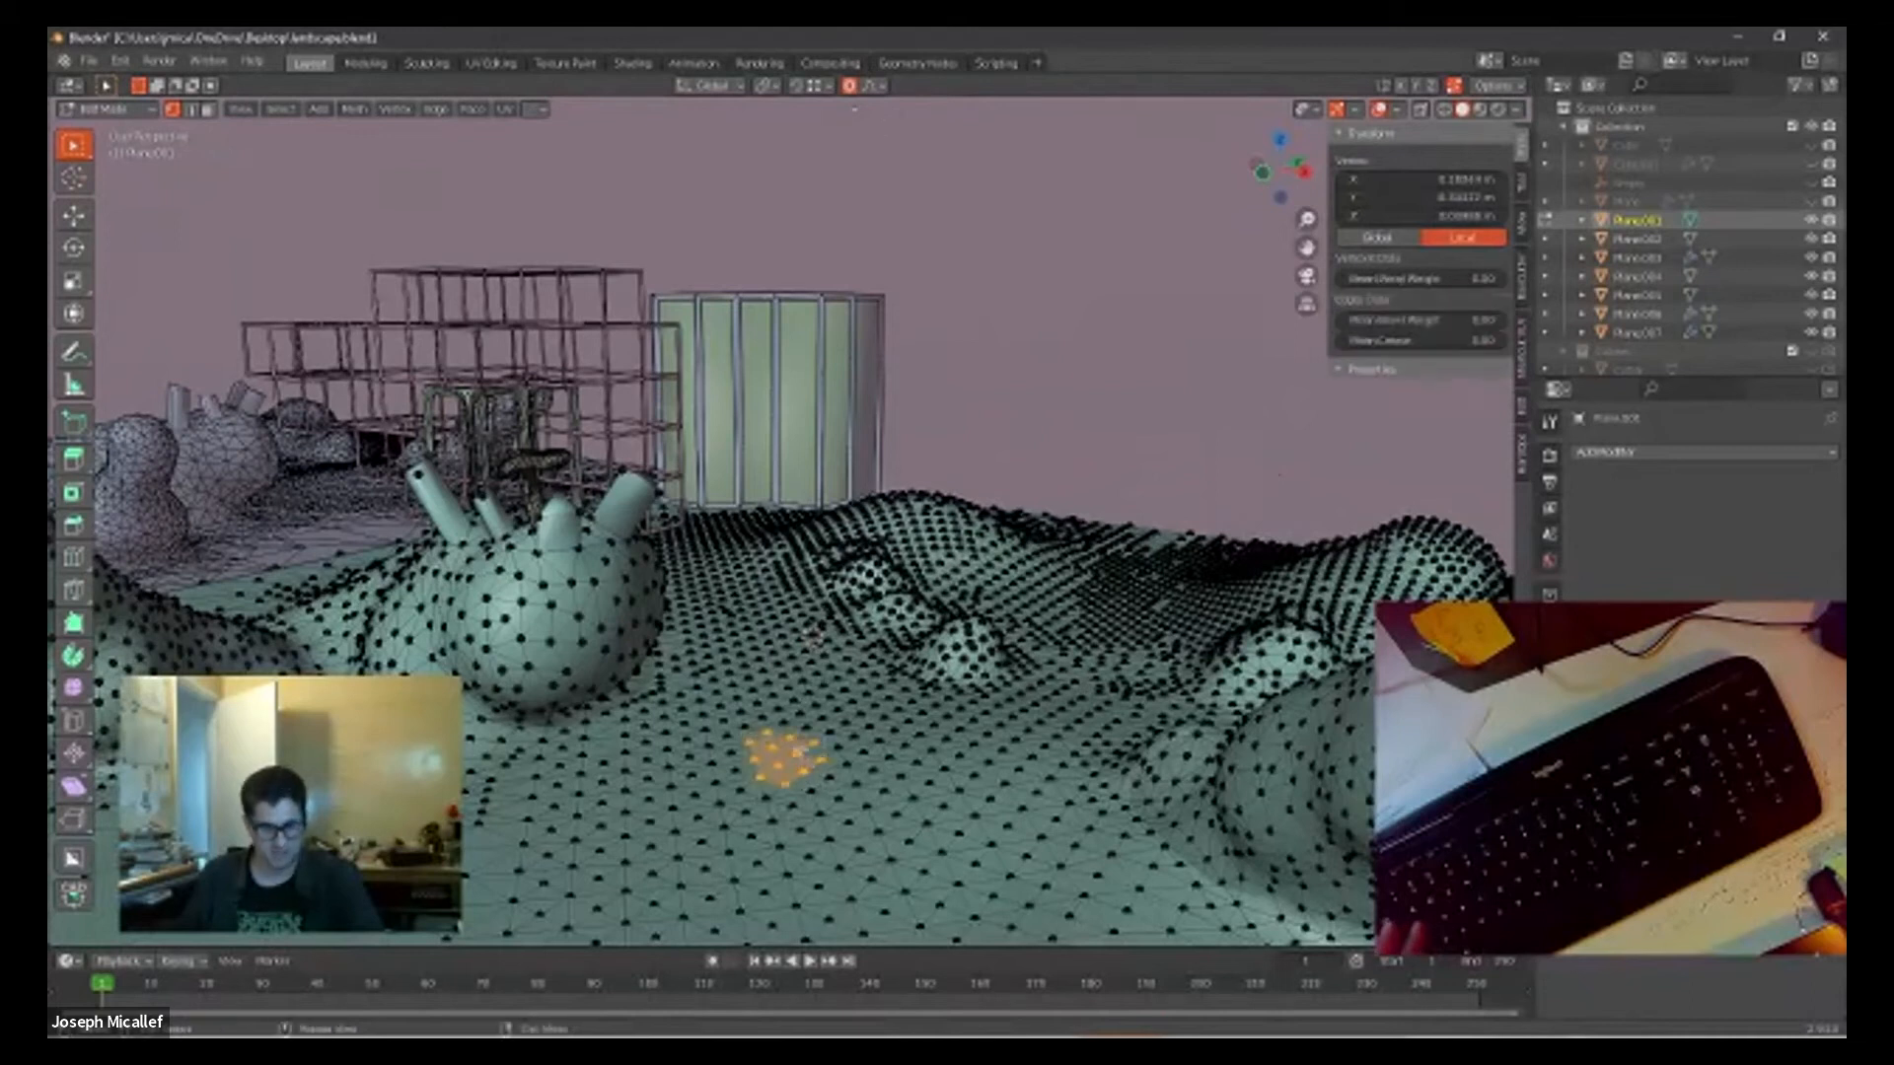
key(g)
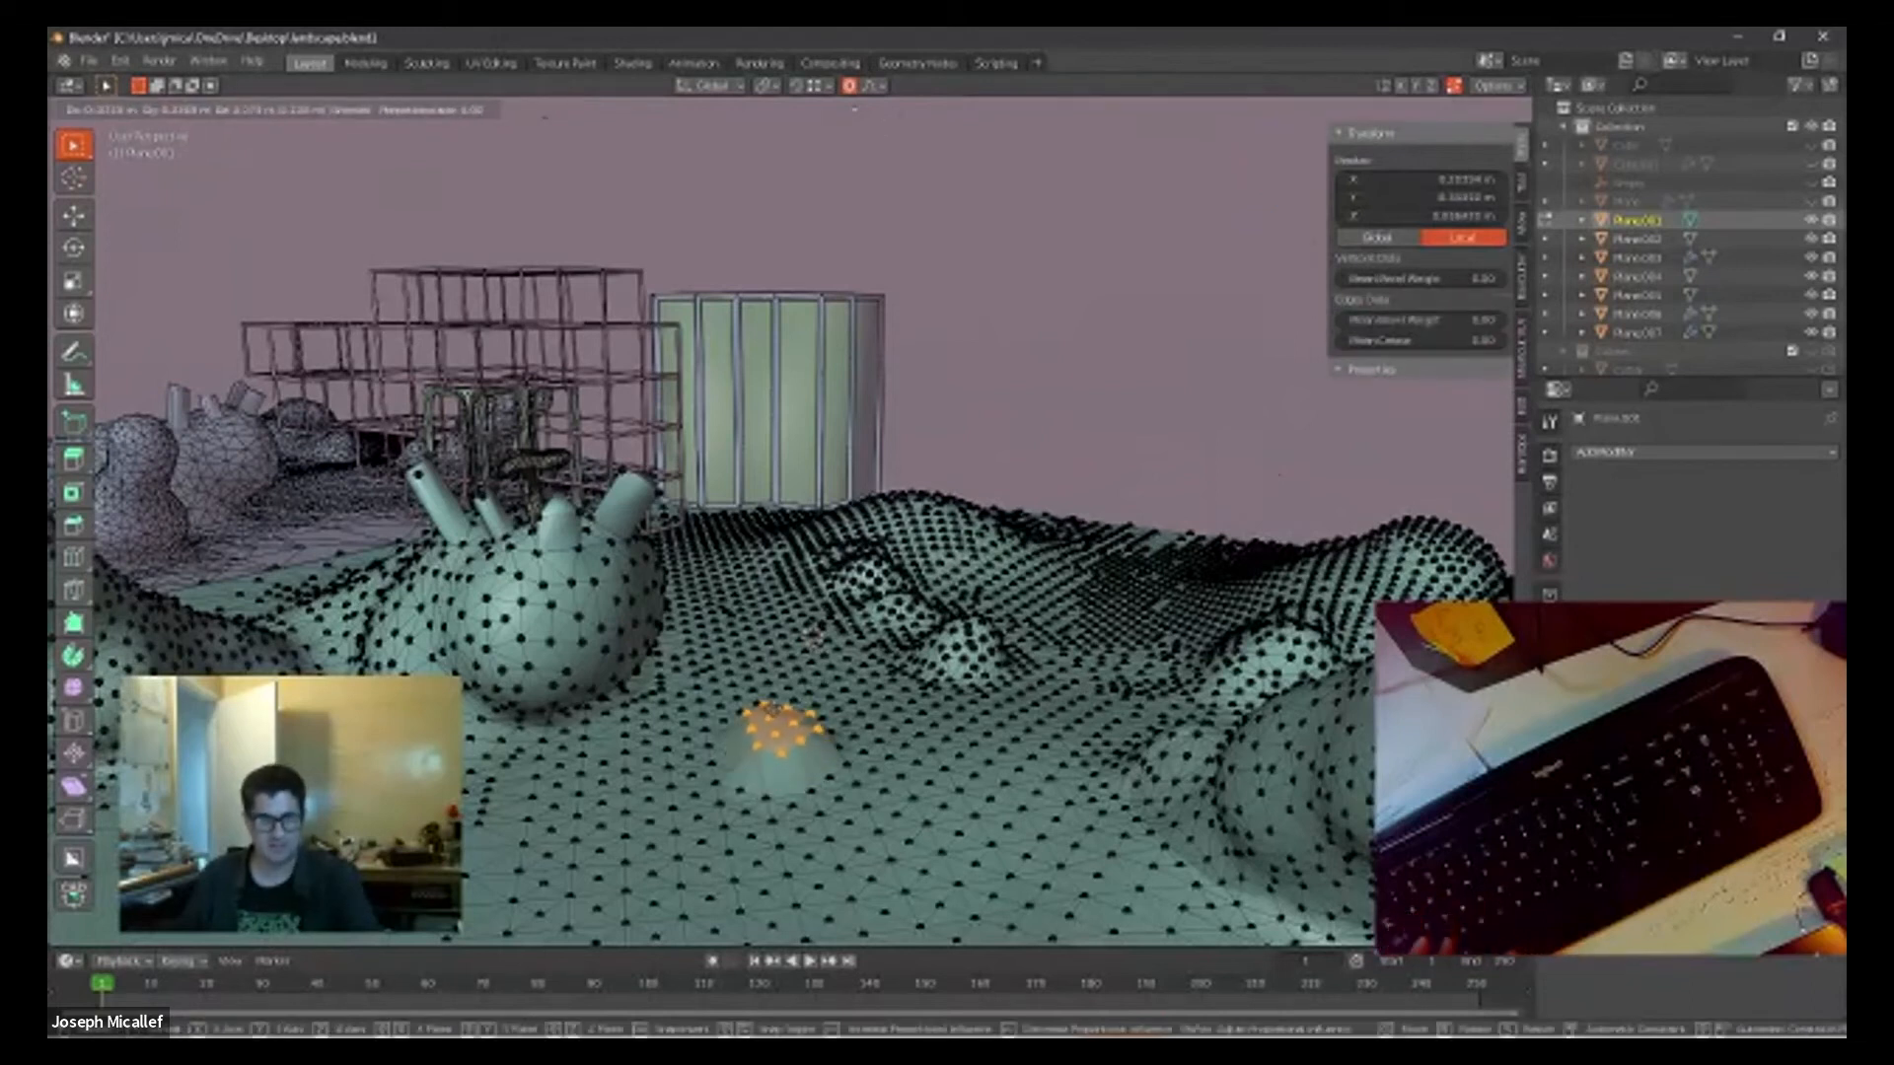
key(Escape)
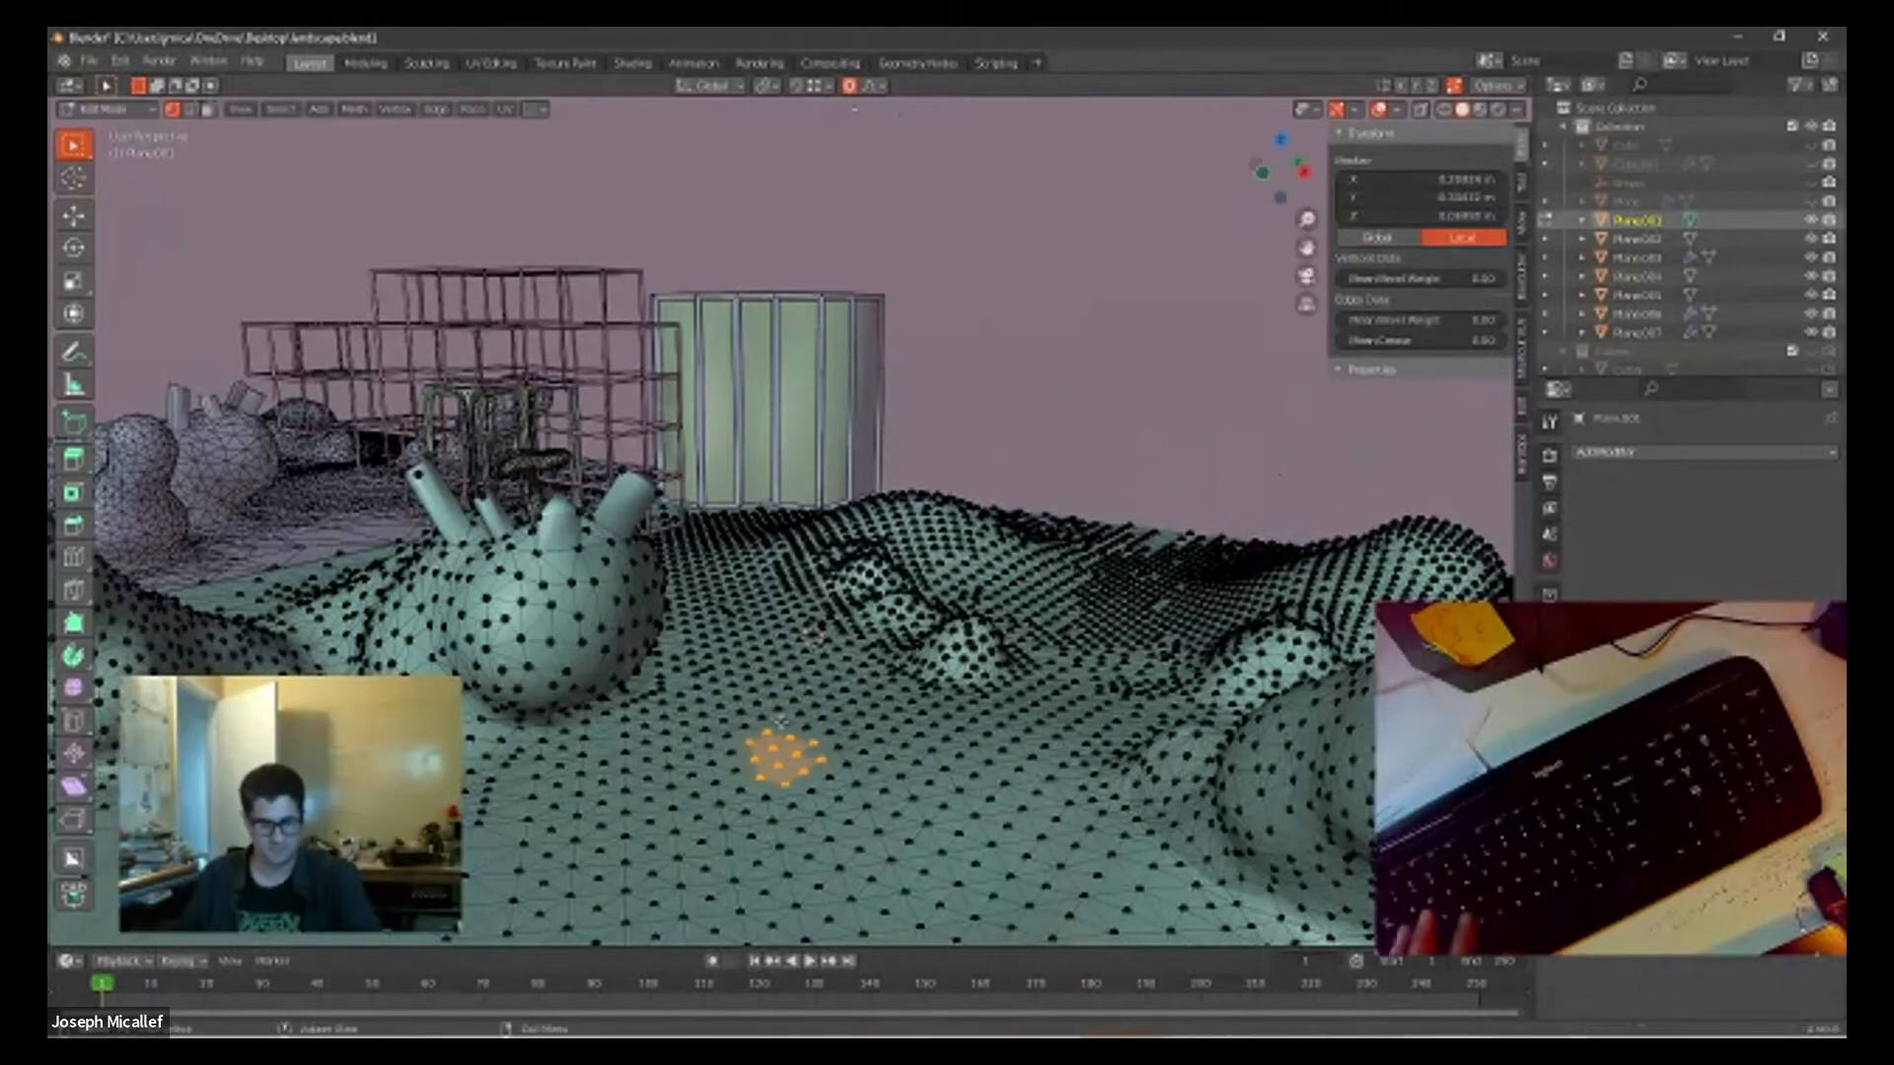
key(g)
key(z)
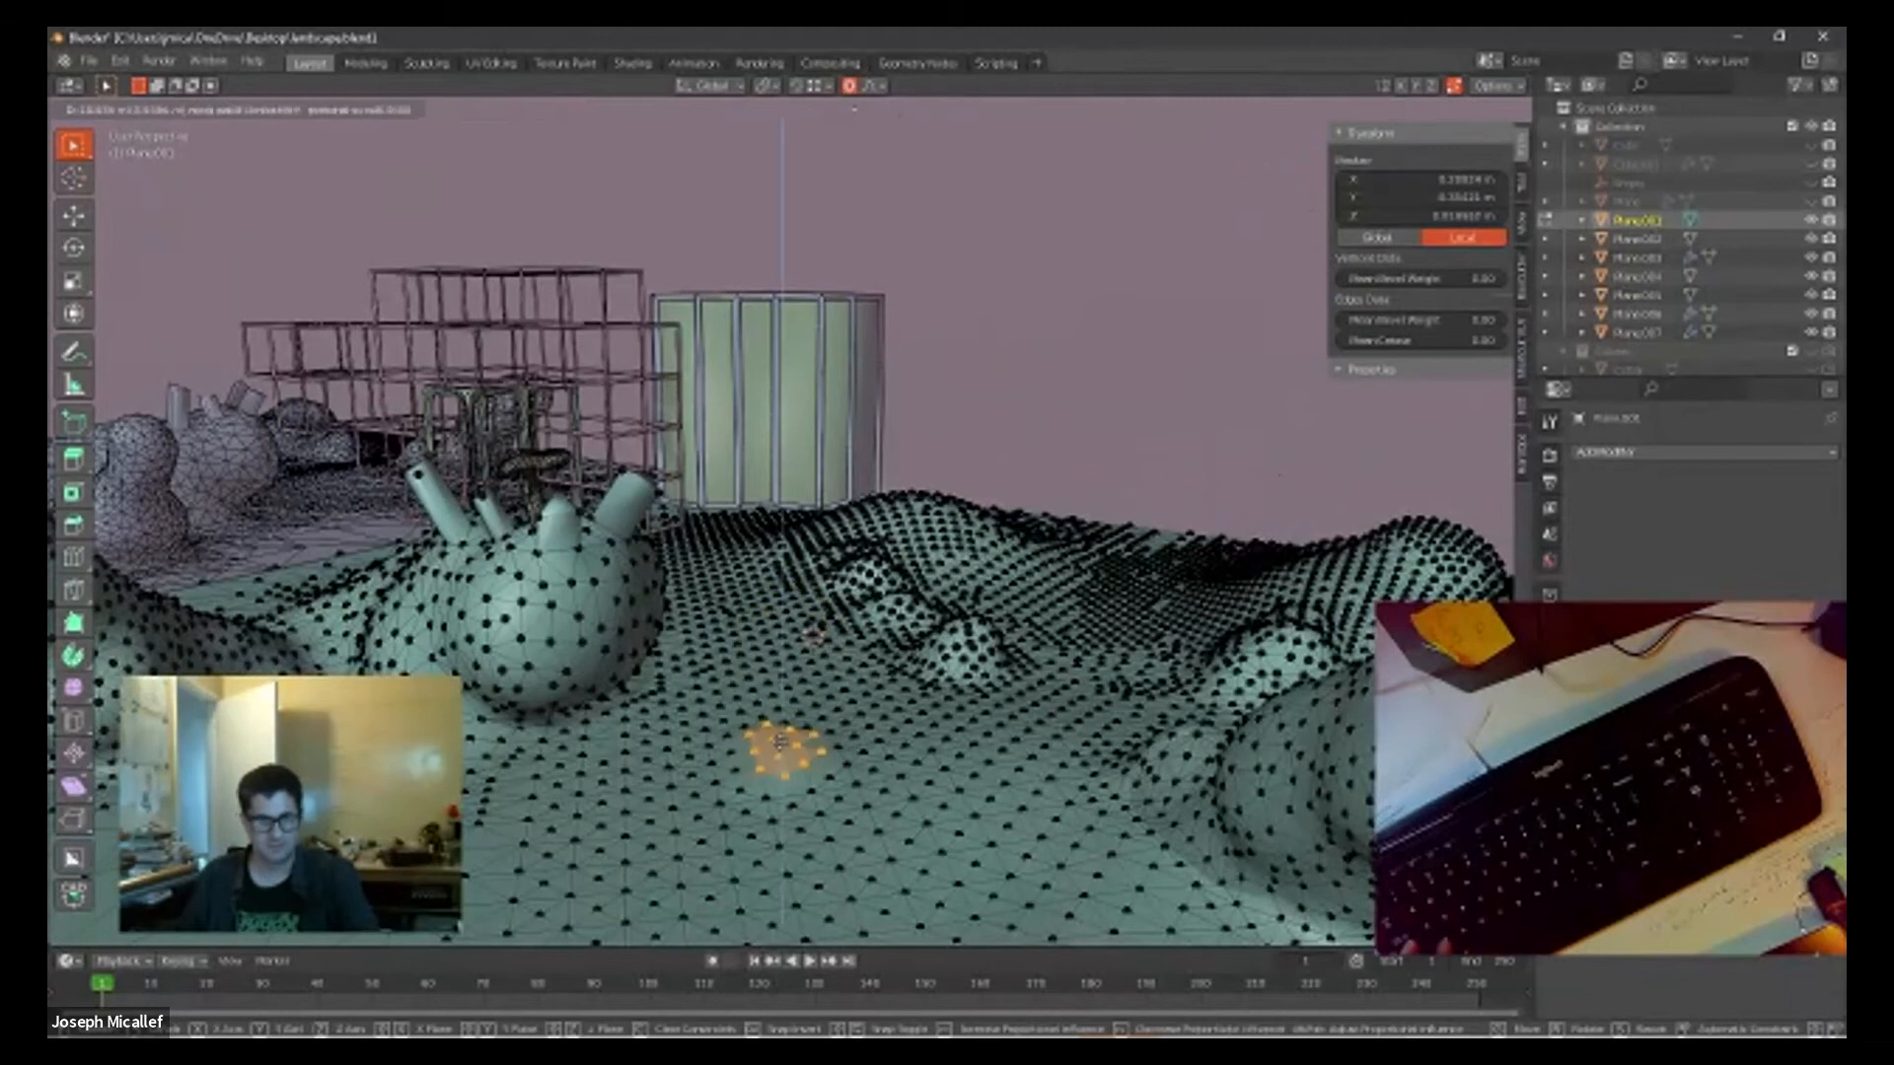
click(783, 717)
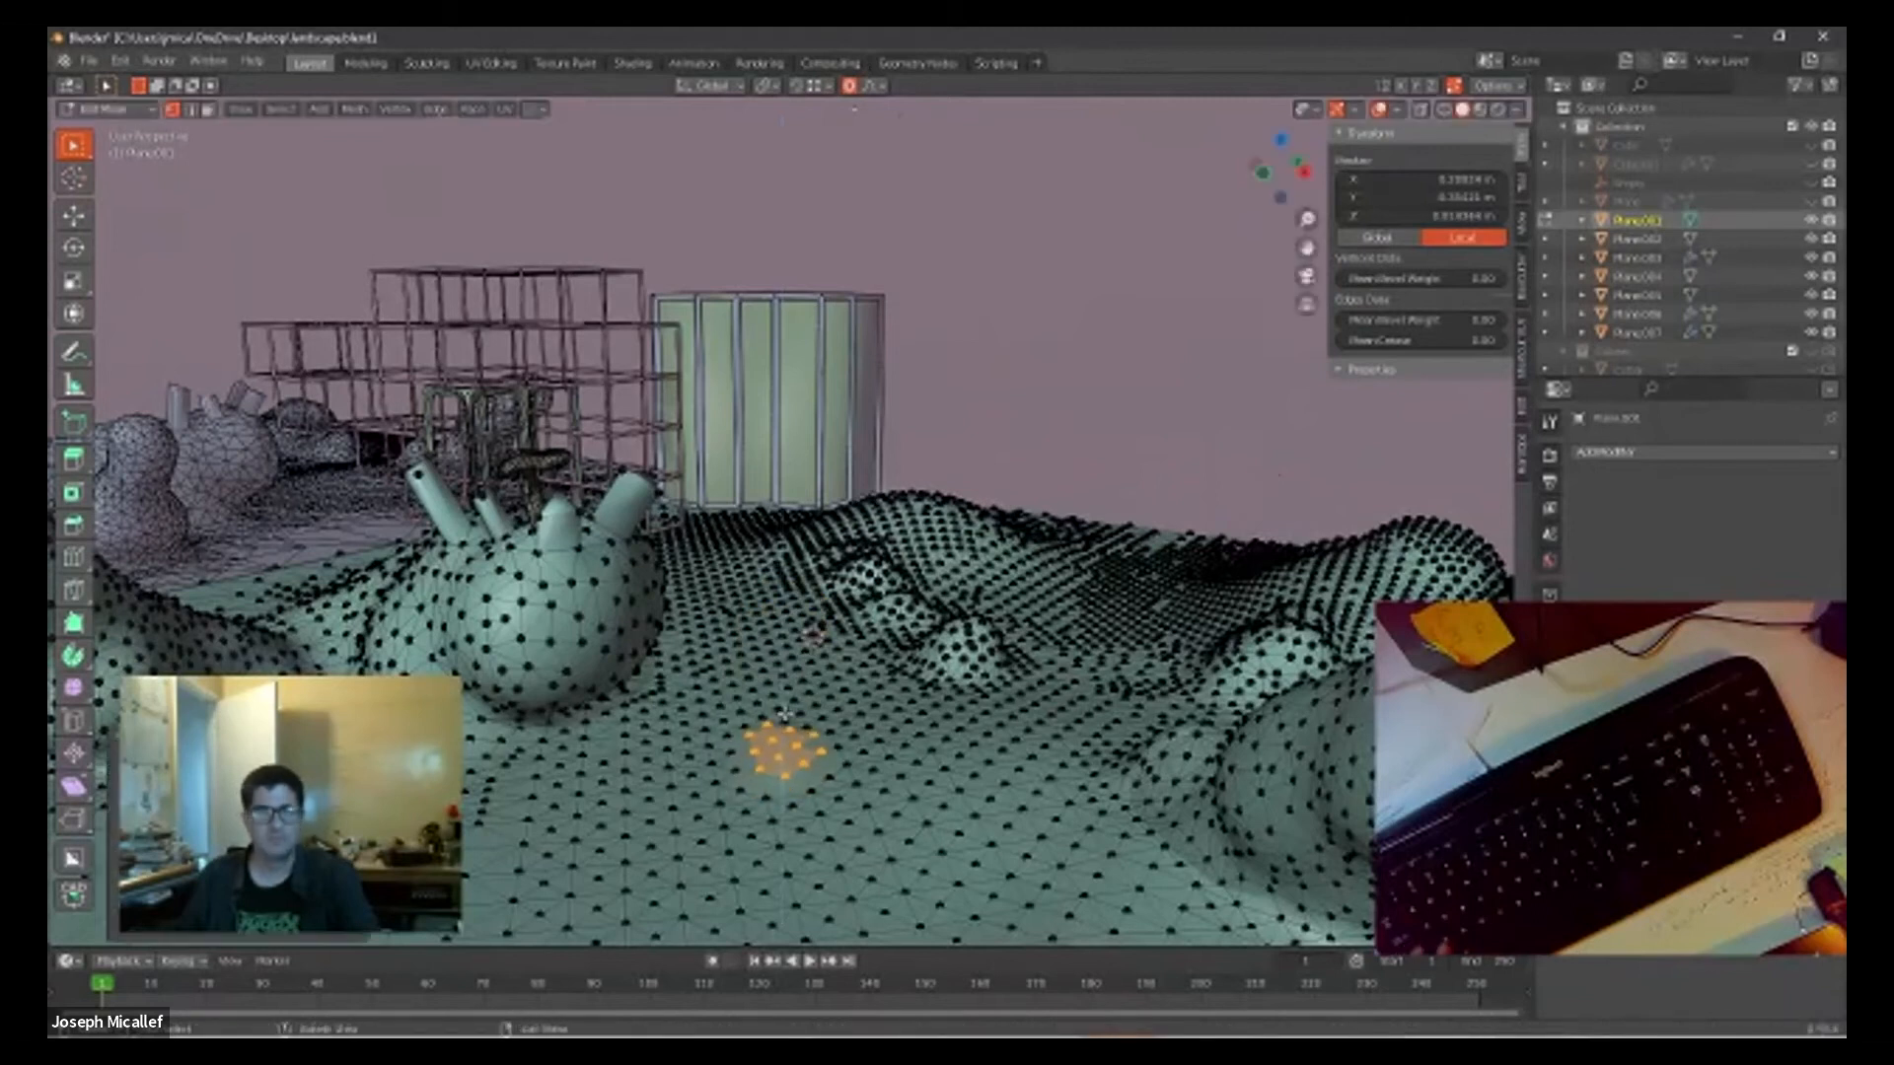
Step: Switch the proportional falloff to Sphere, pull the selected patch up into a mound, and widen the move's influence
click(880, 86)
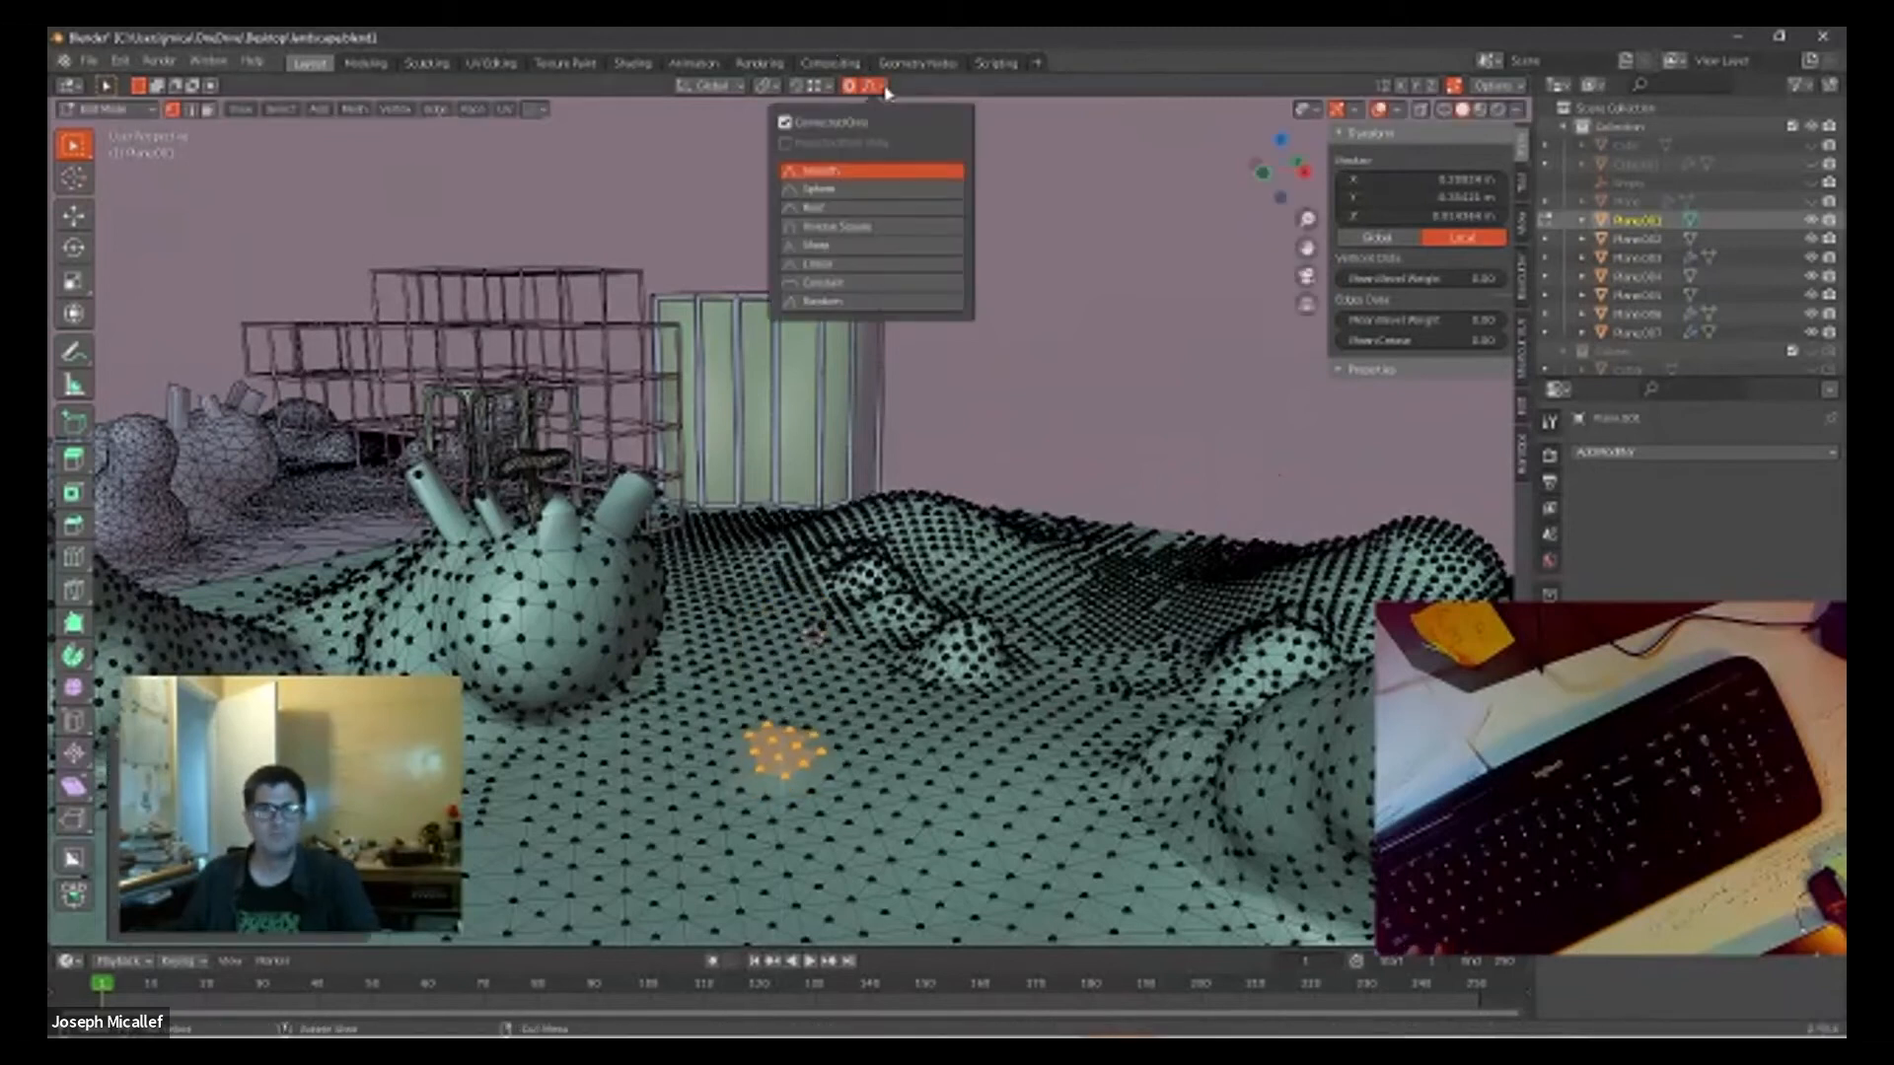
click(824, 188)
key(g)
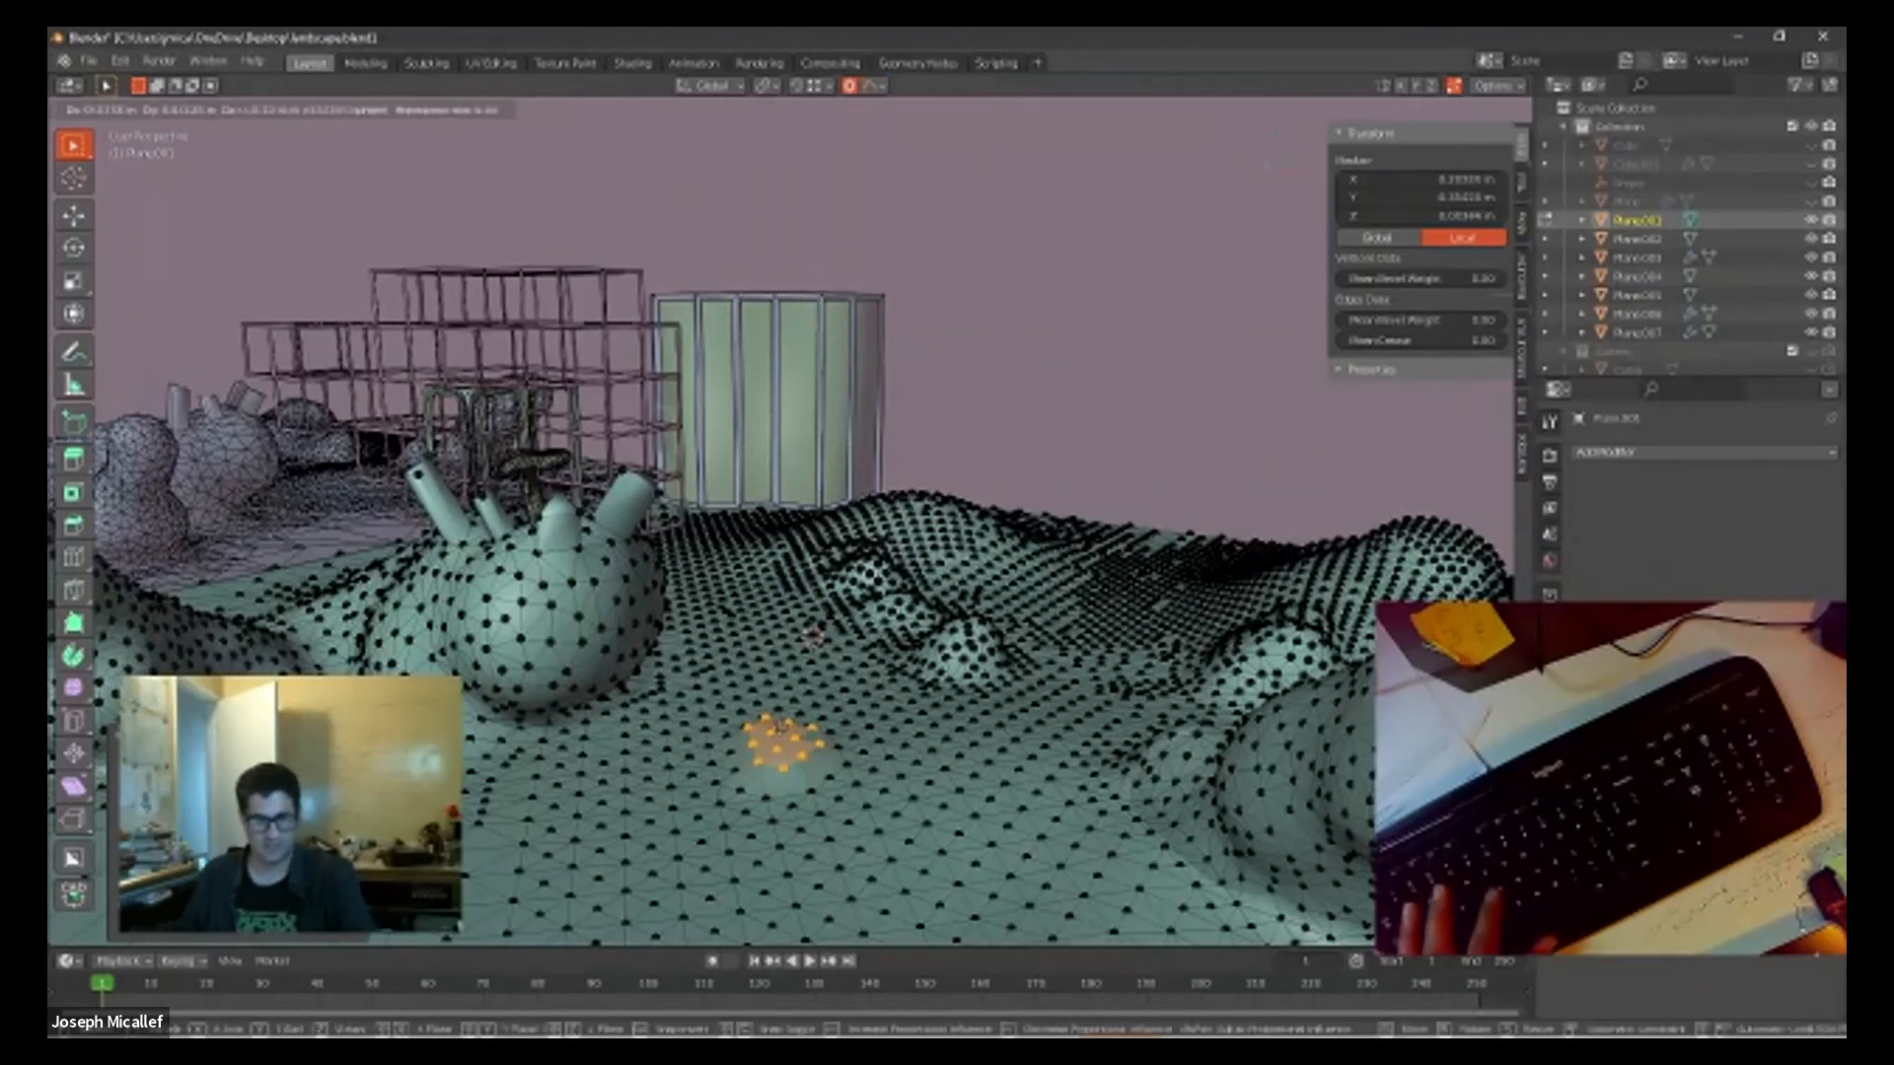
click(791, 750)
key(ctrl+z)
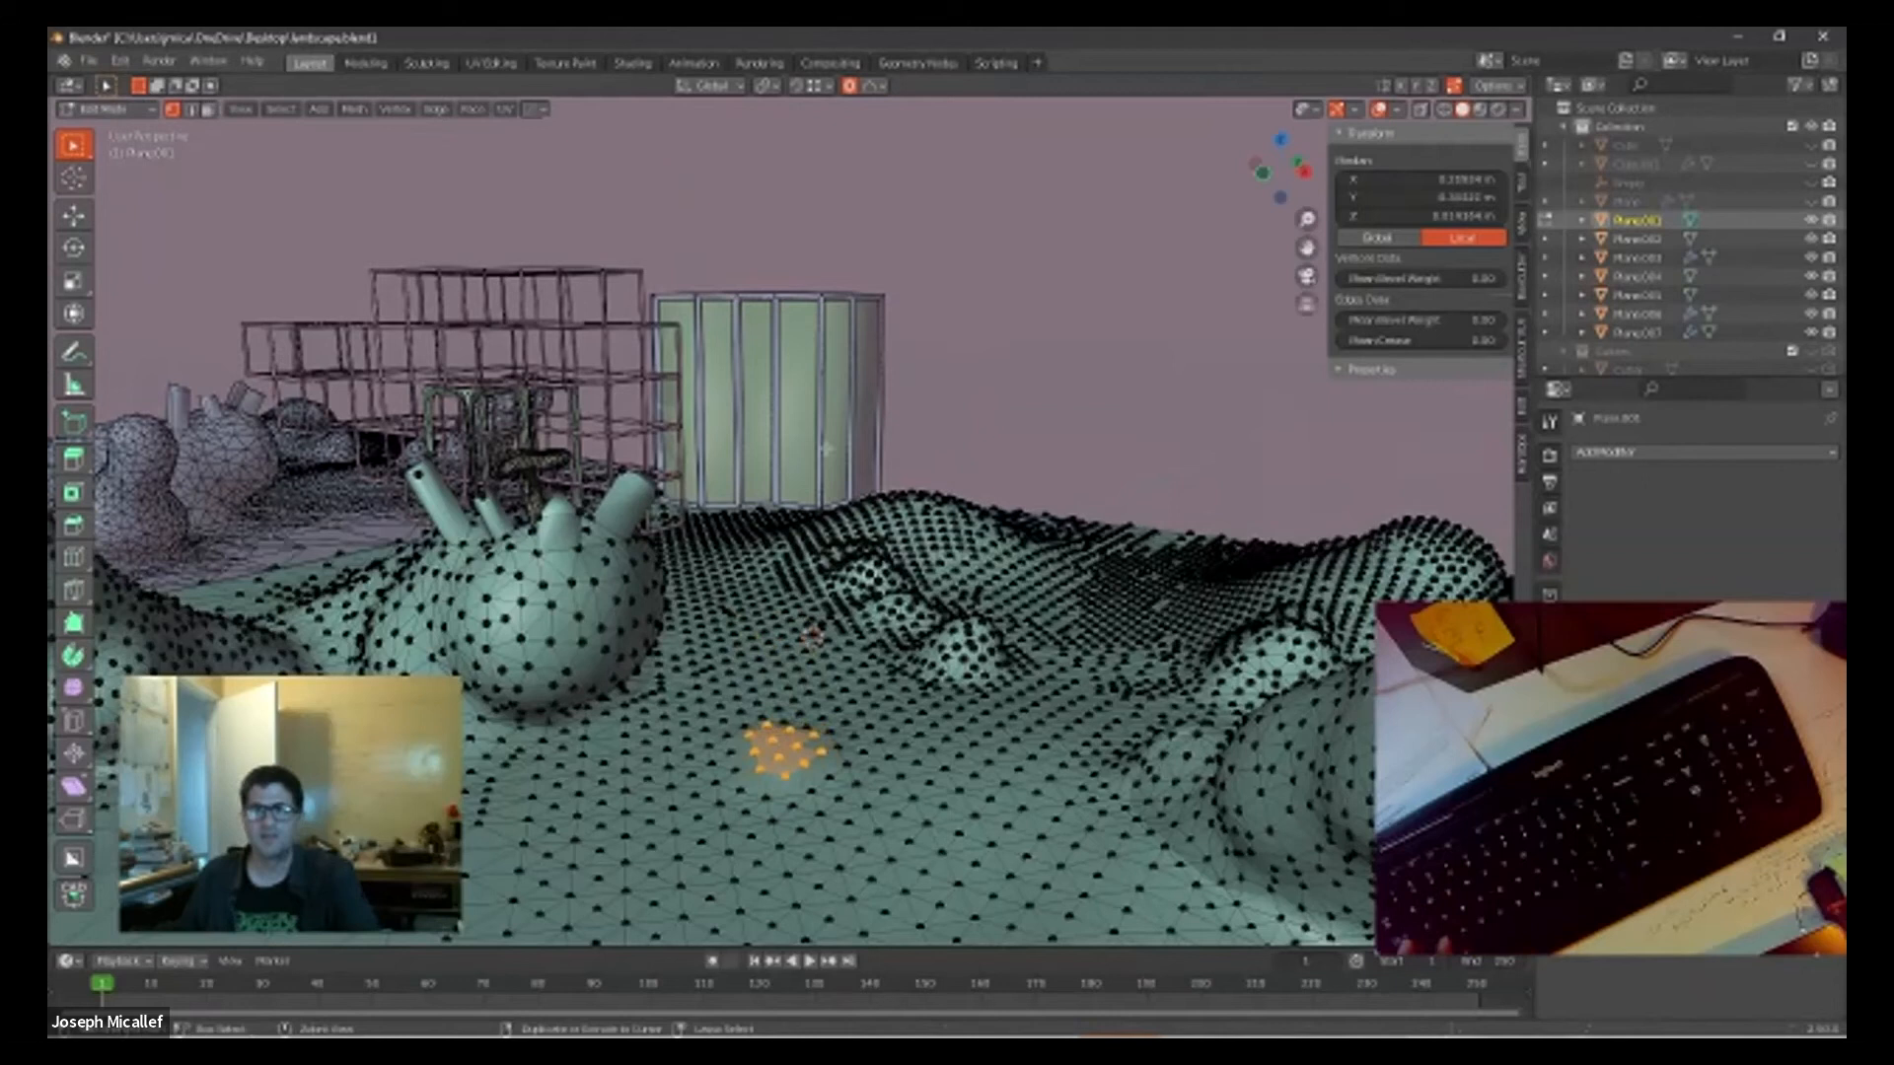
key(g)
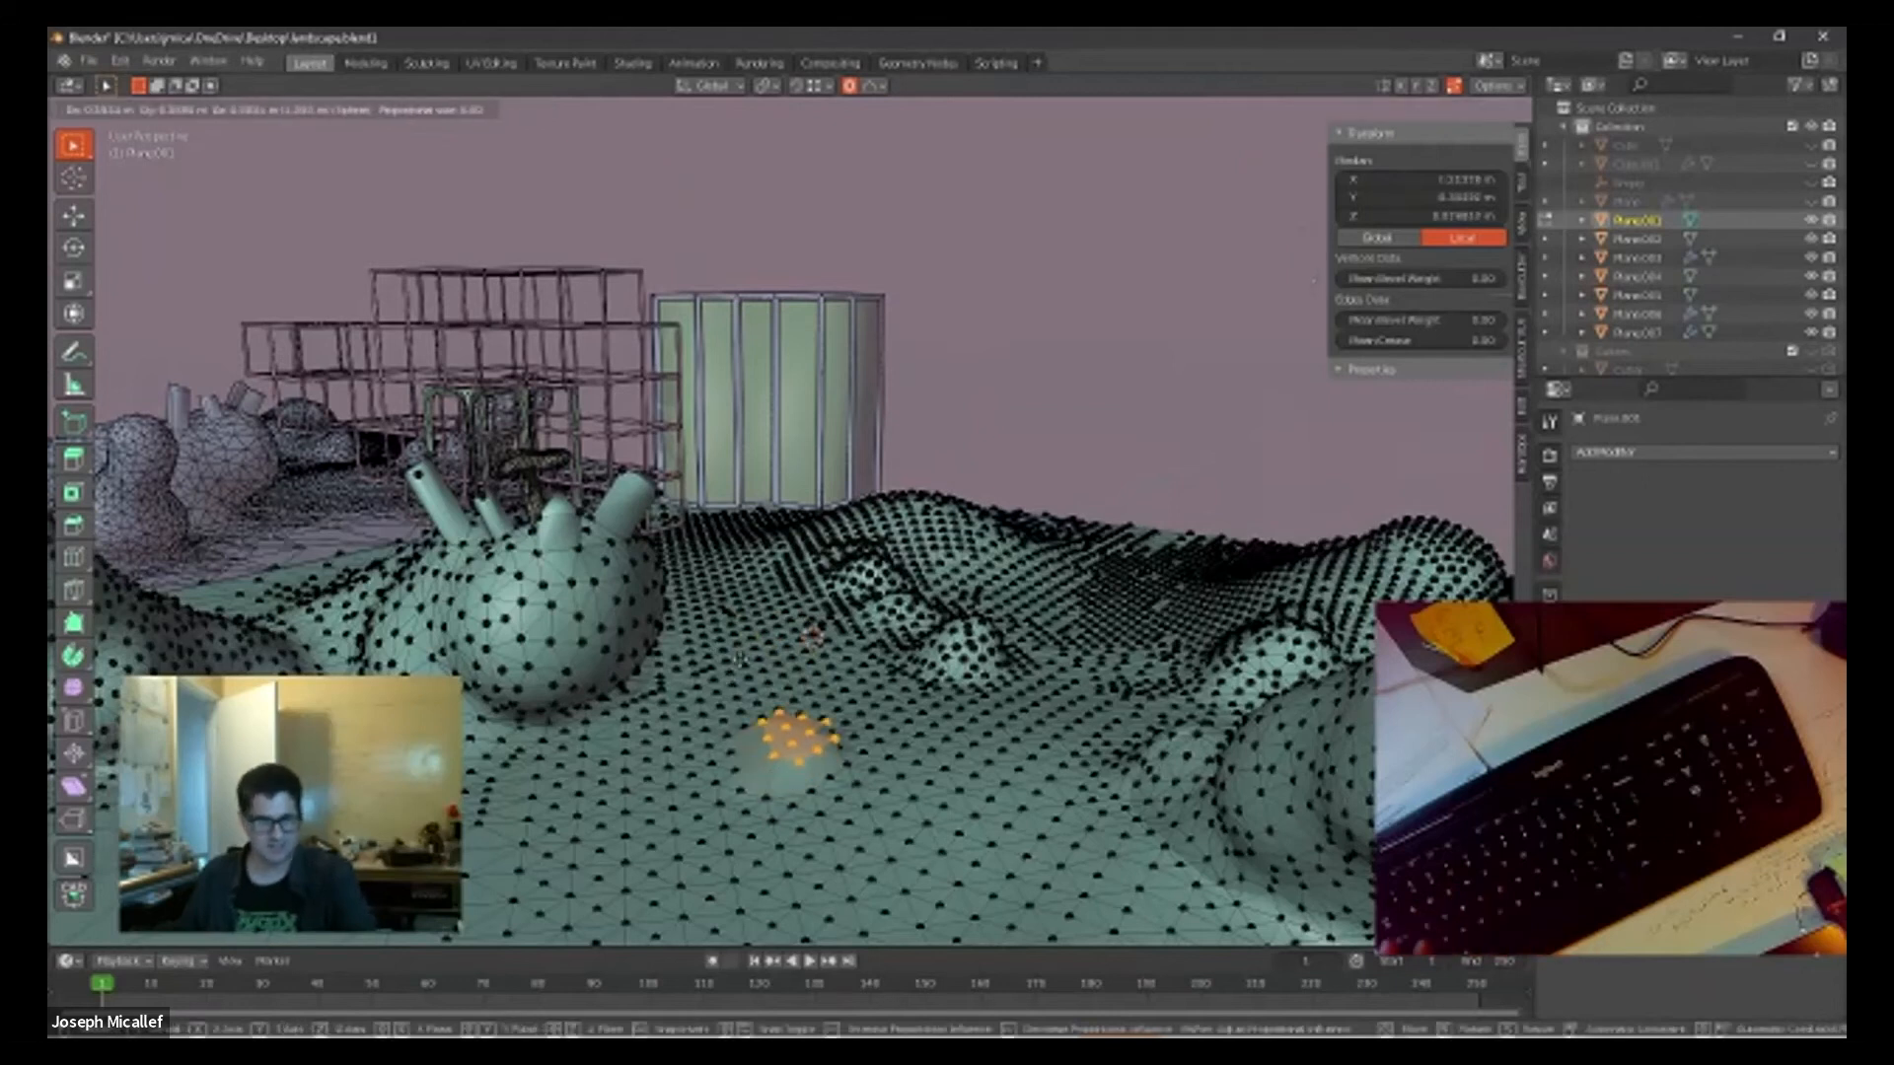
click(516, 888)
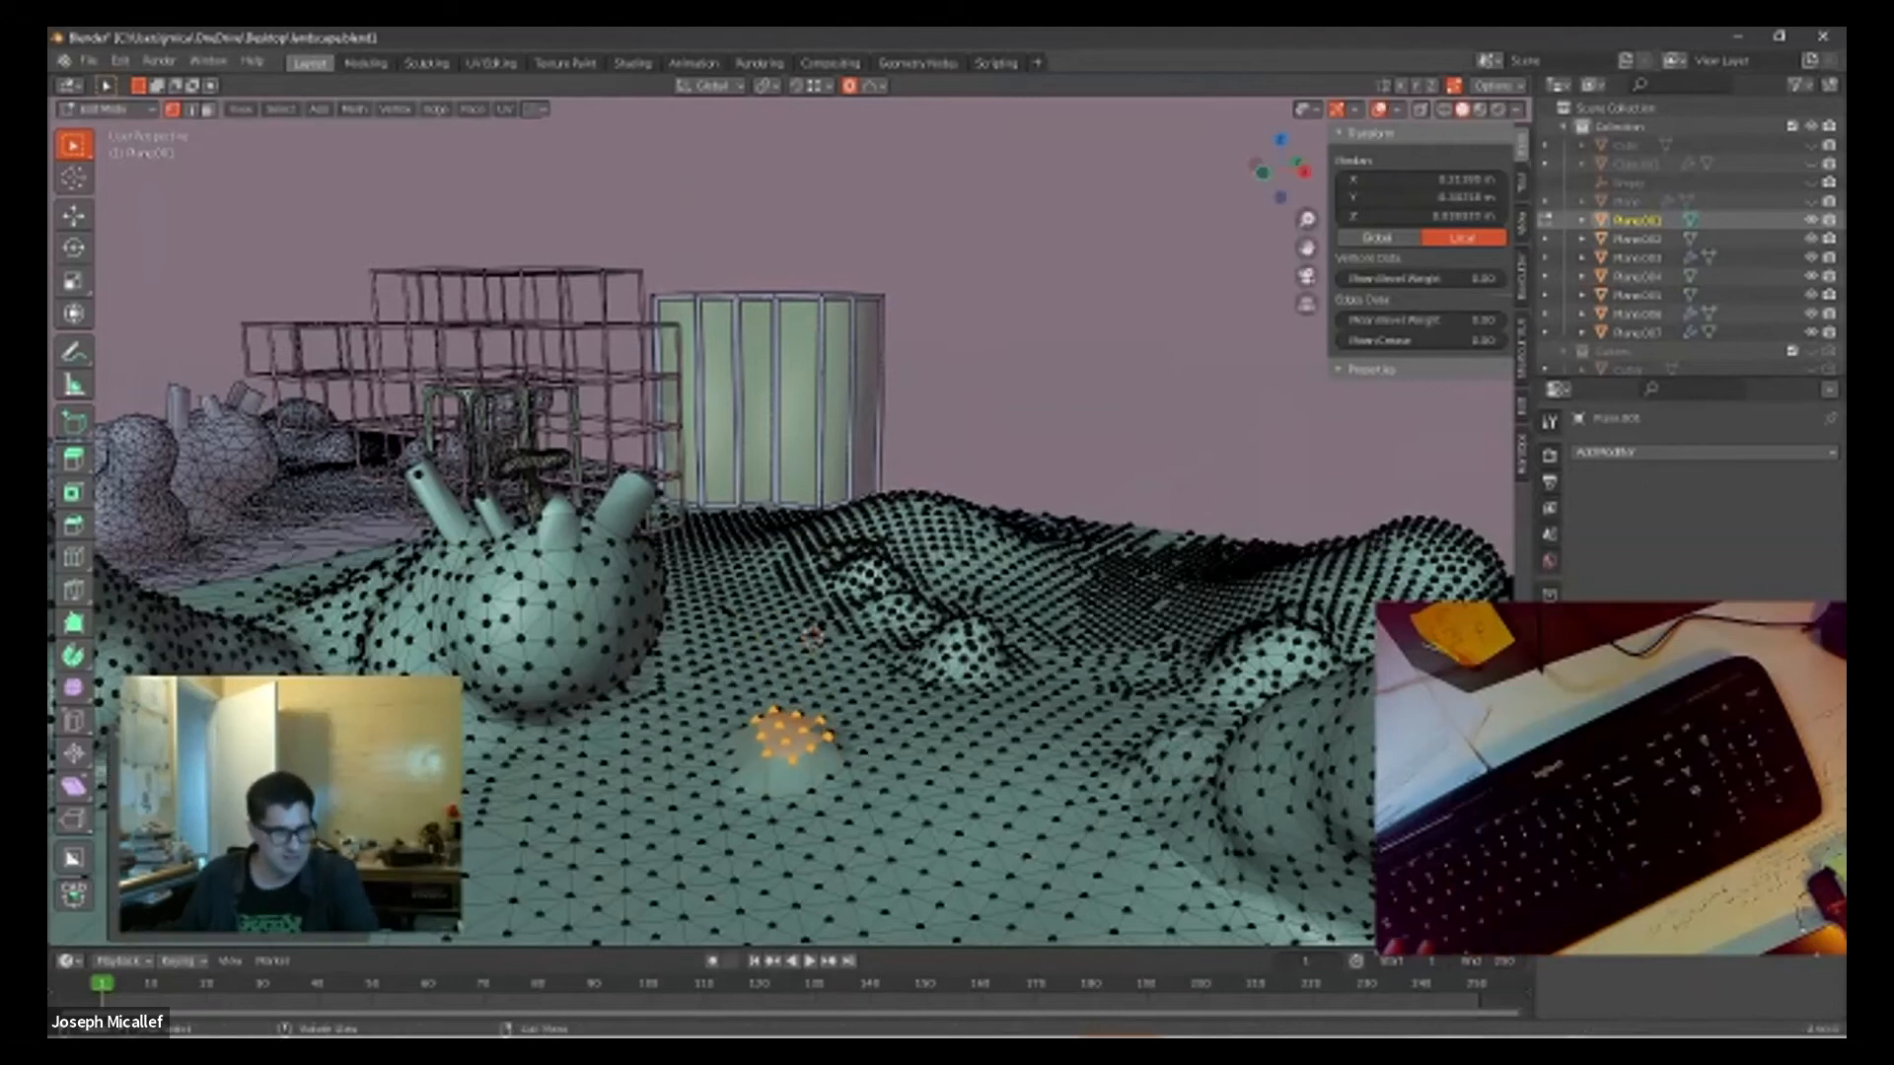
drag(286, 883, 320, 883)
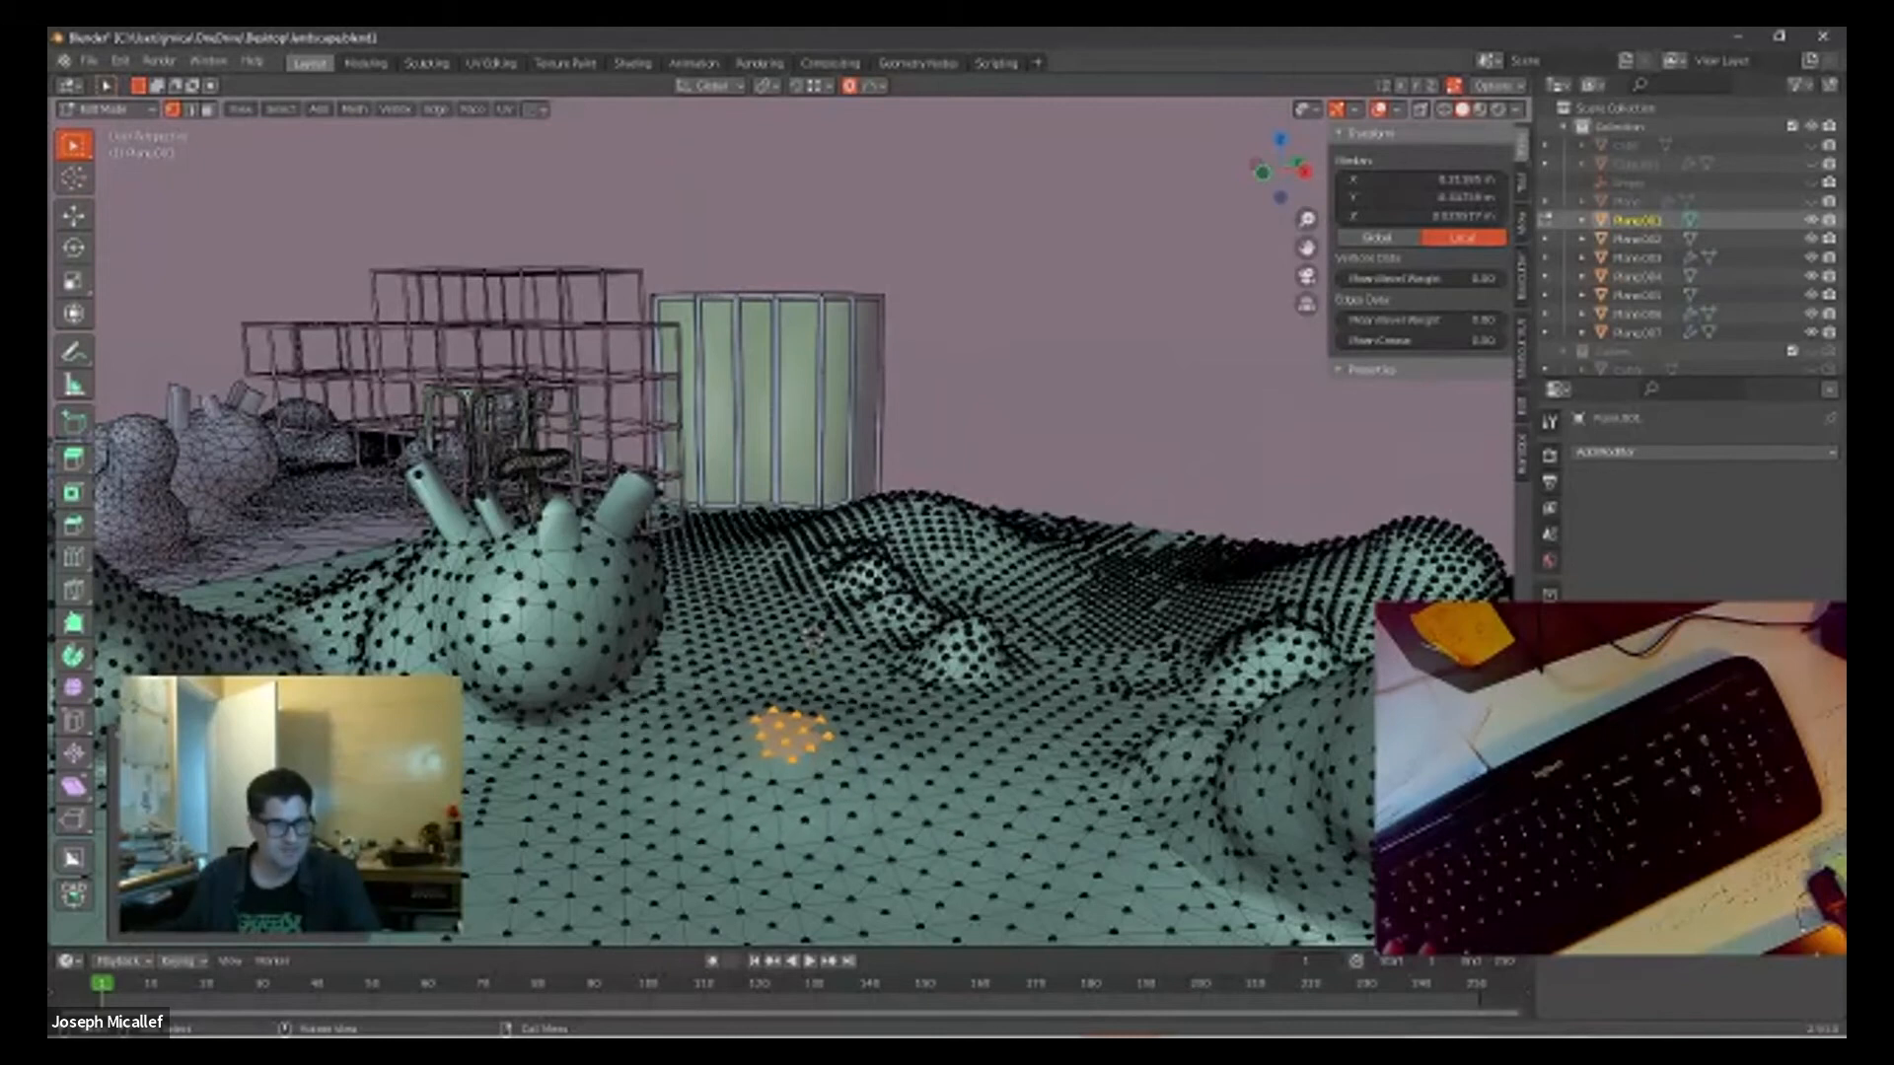
click(296, 853)
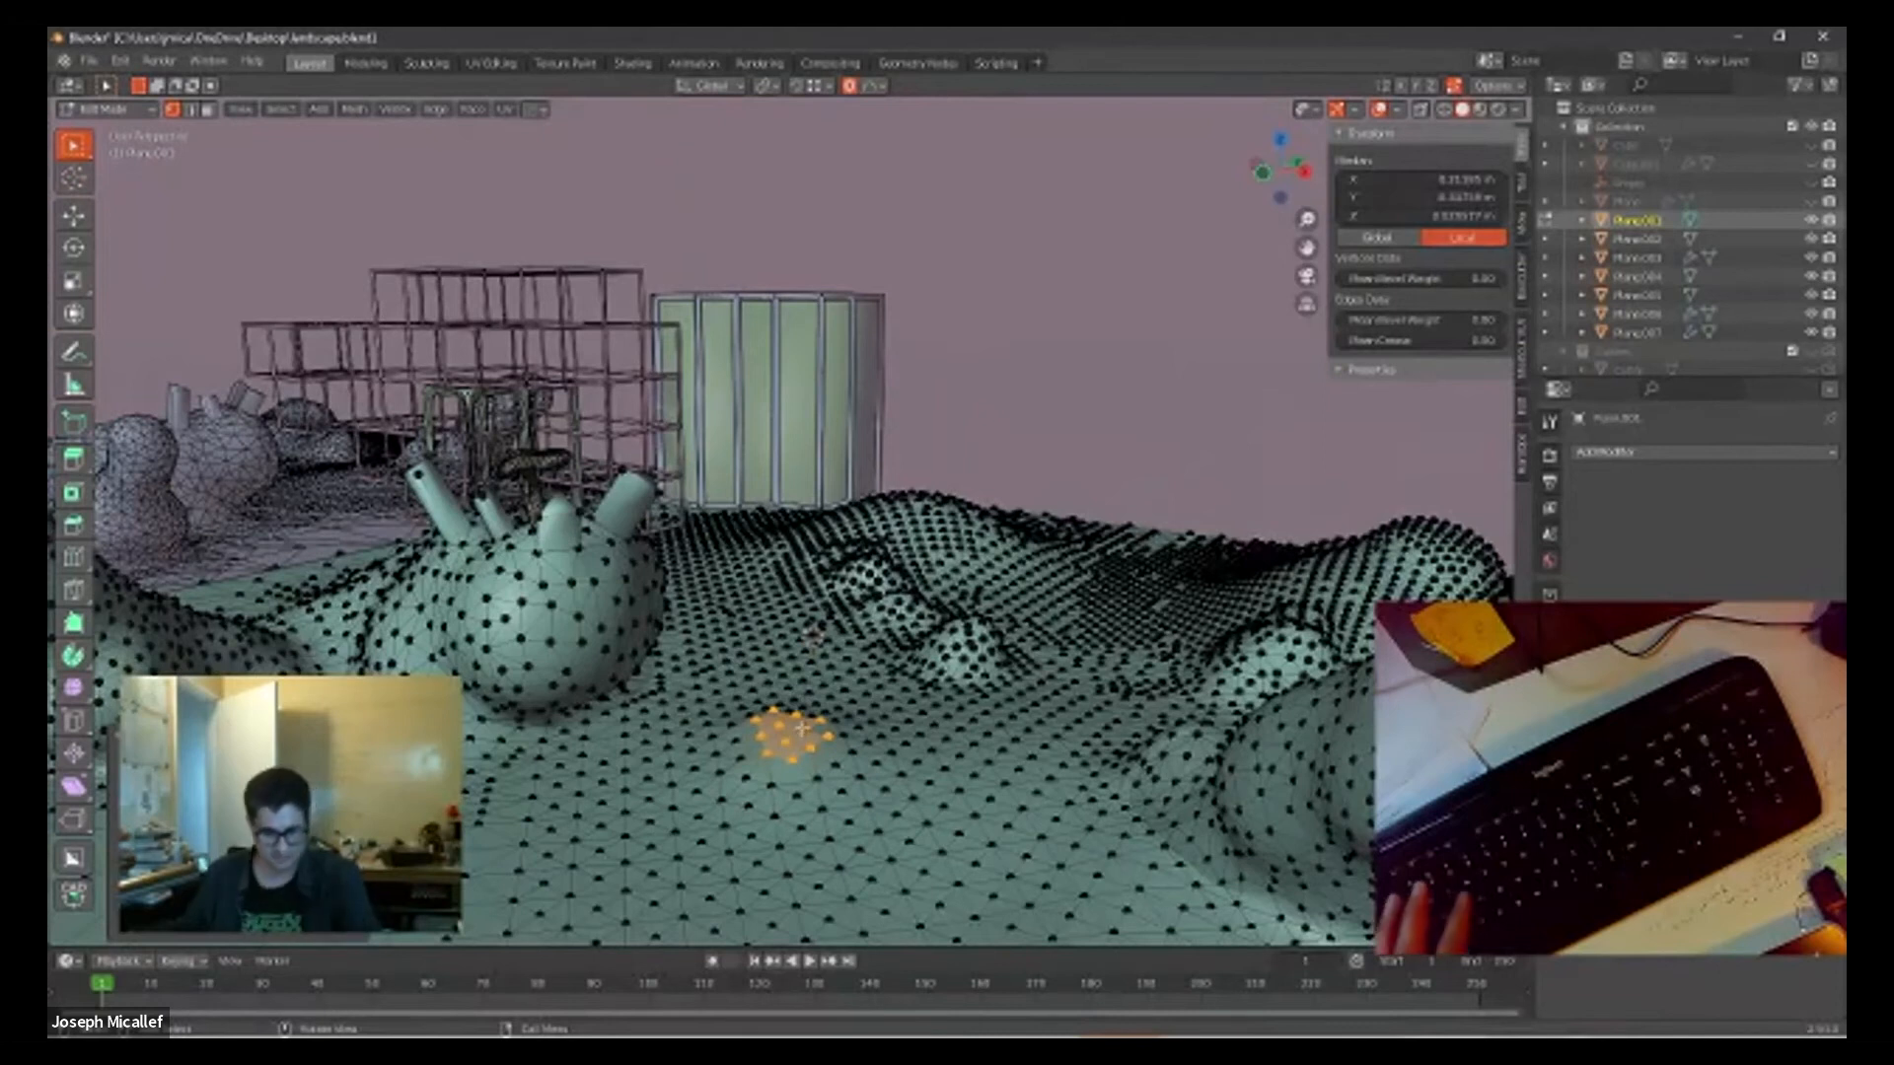
Step: Raise the patch further with the wider proportional influence and change the move's falloff for a steeper mound
key(g)
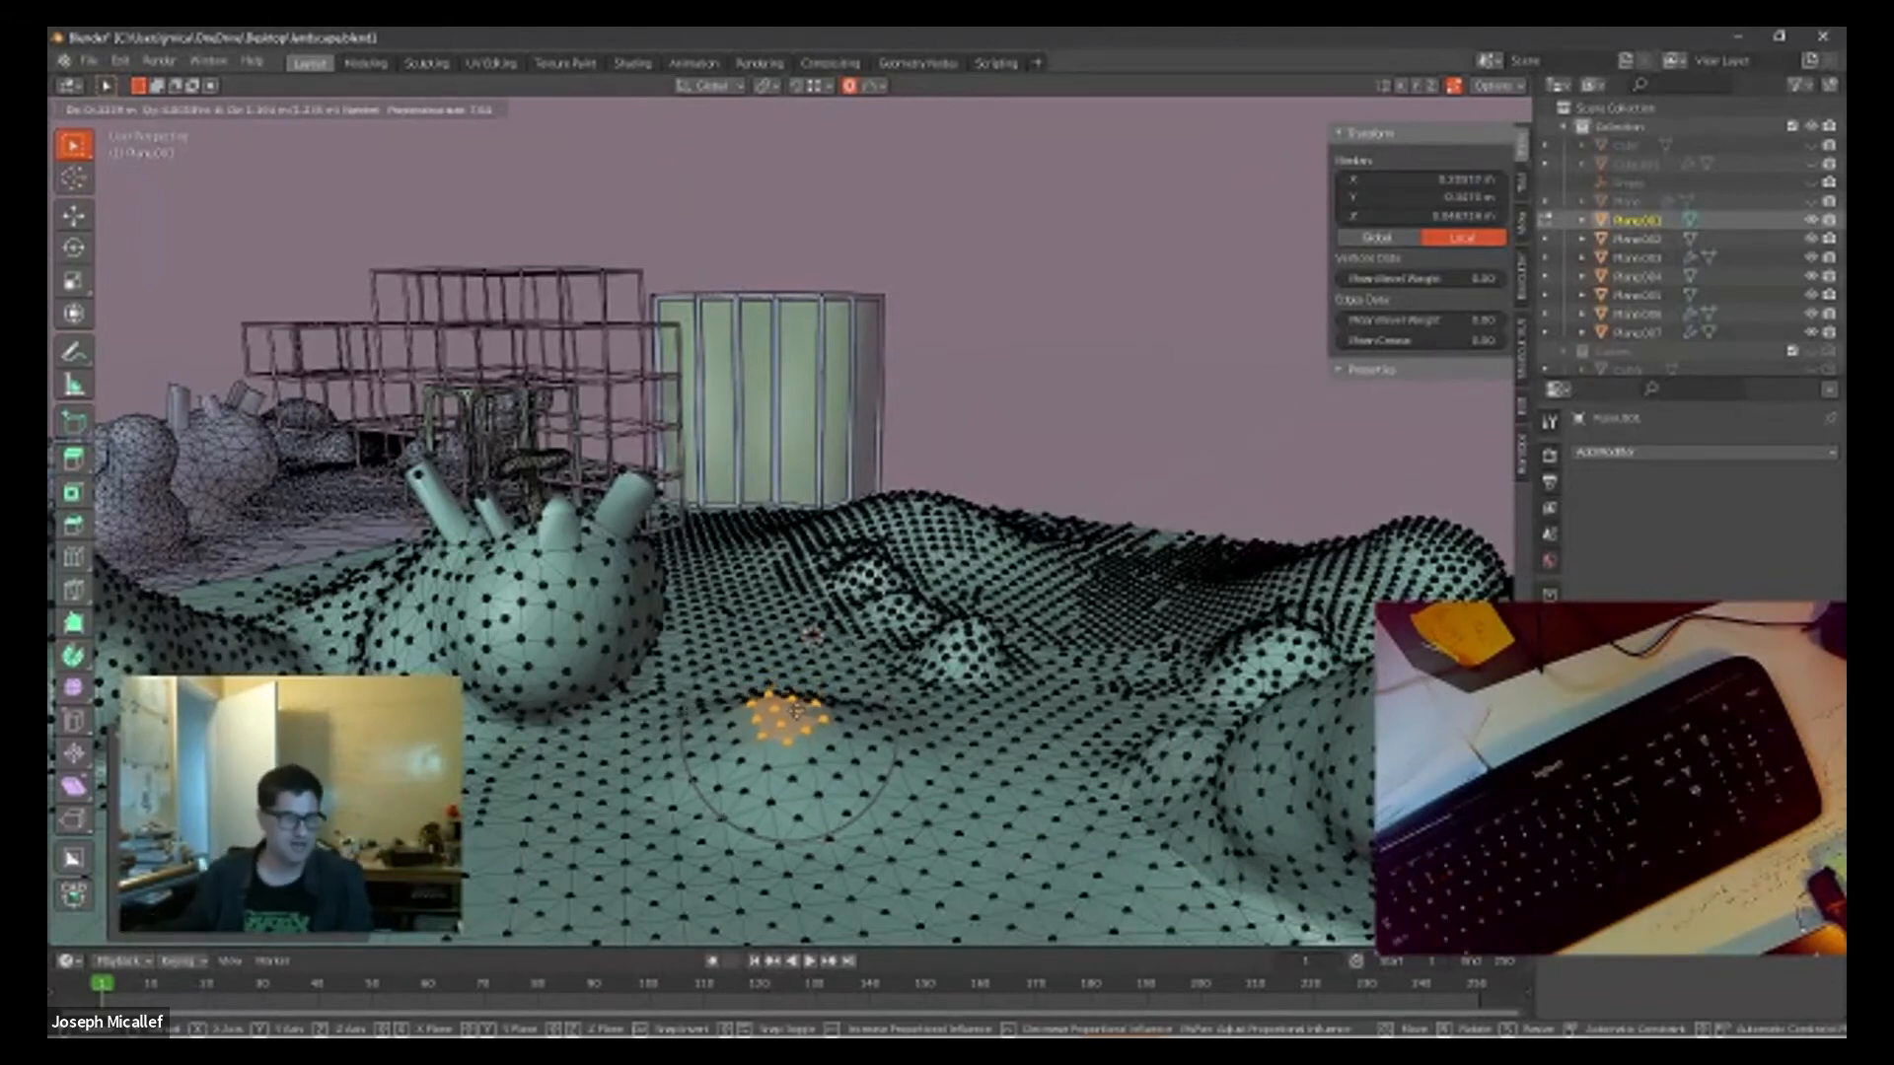
click(794, 711)
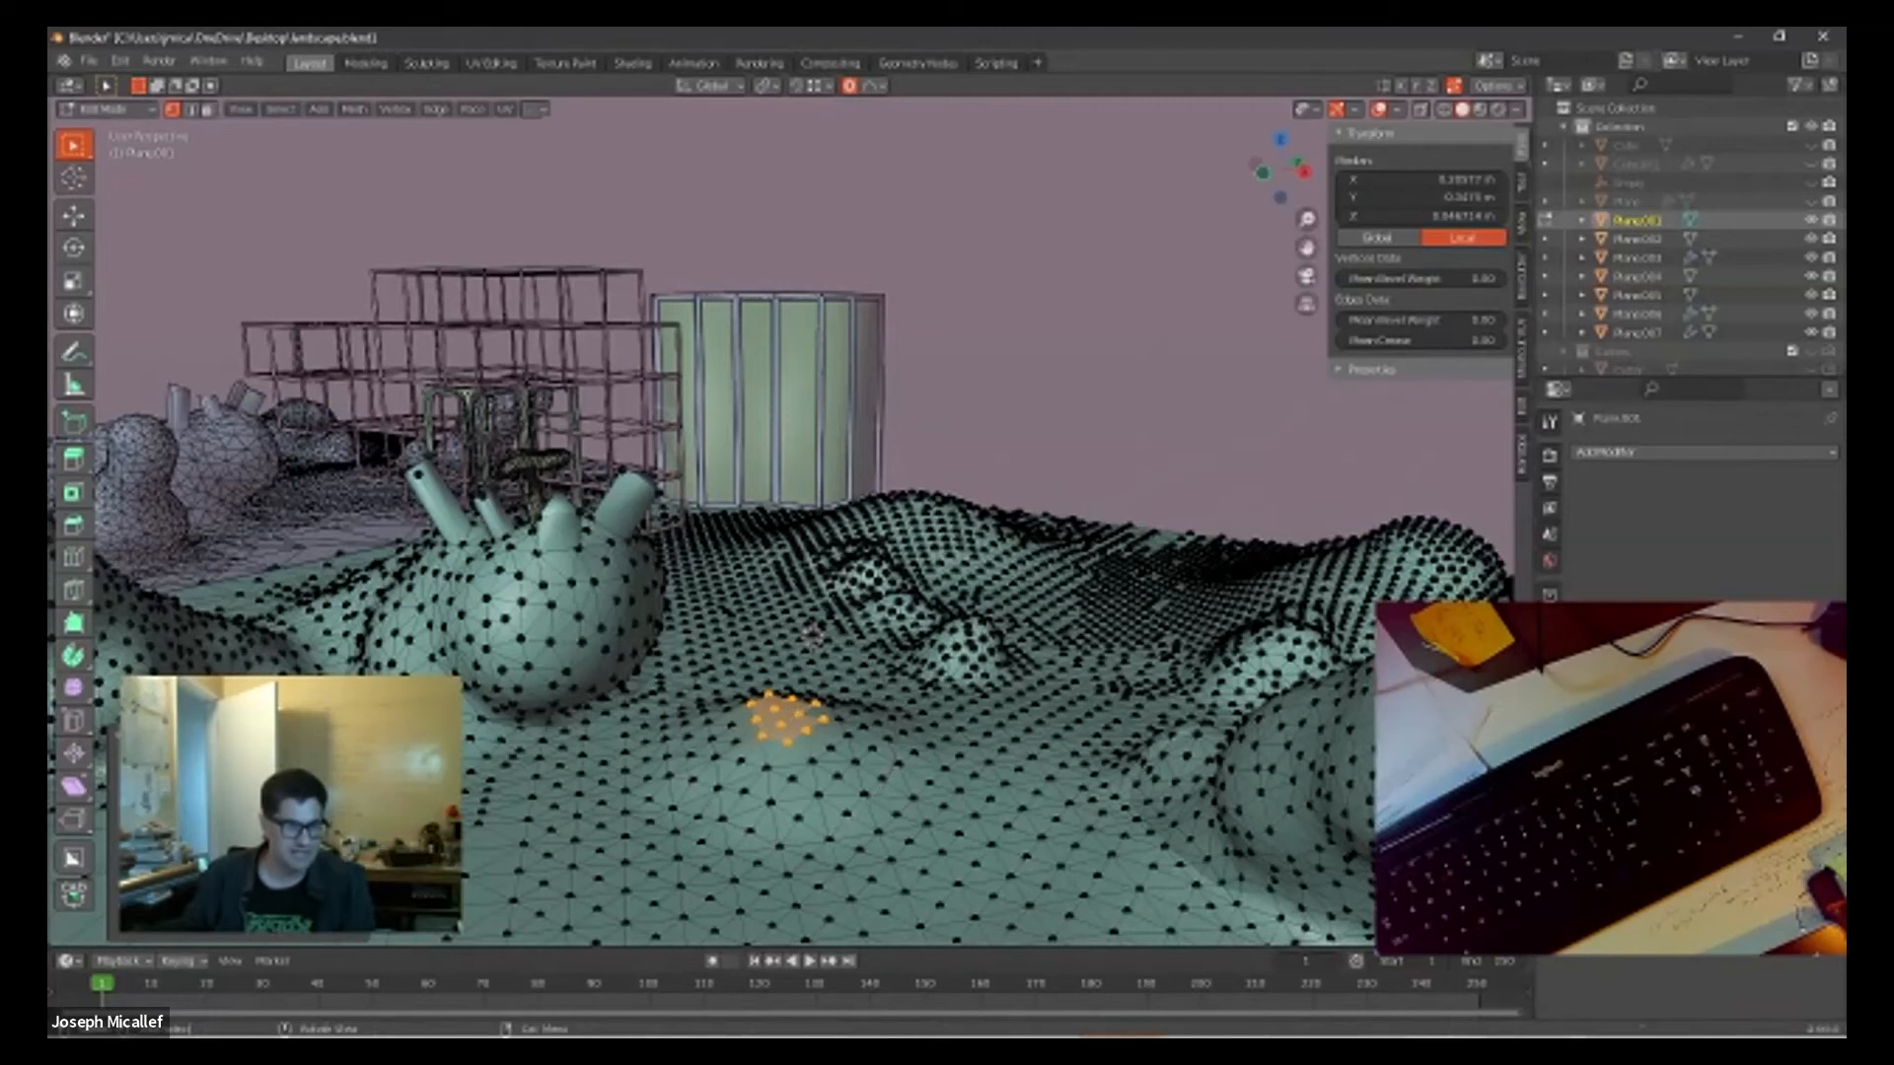
click(276, 769)
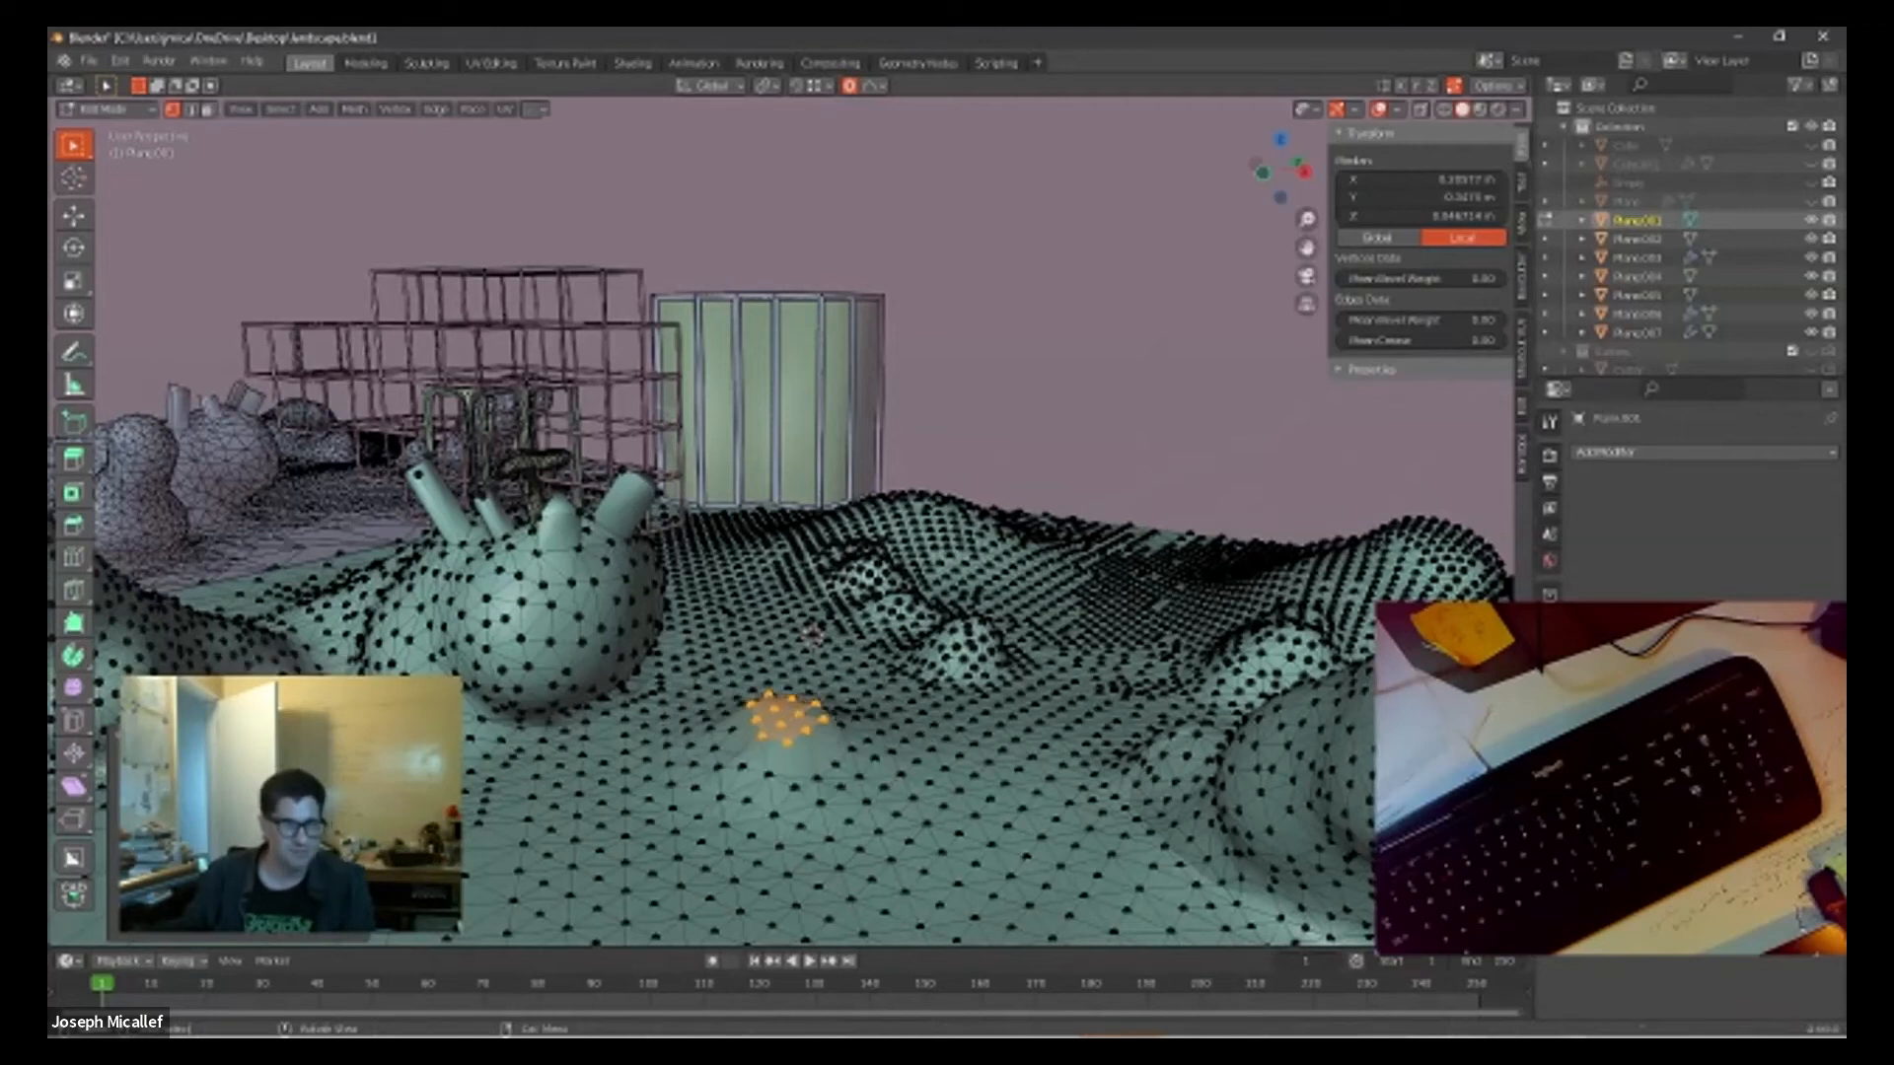
Step: Pull the patch higher out of the ground and compare different proportional falloff shapes on the resulting mound
key(g)
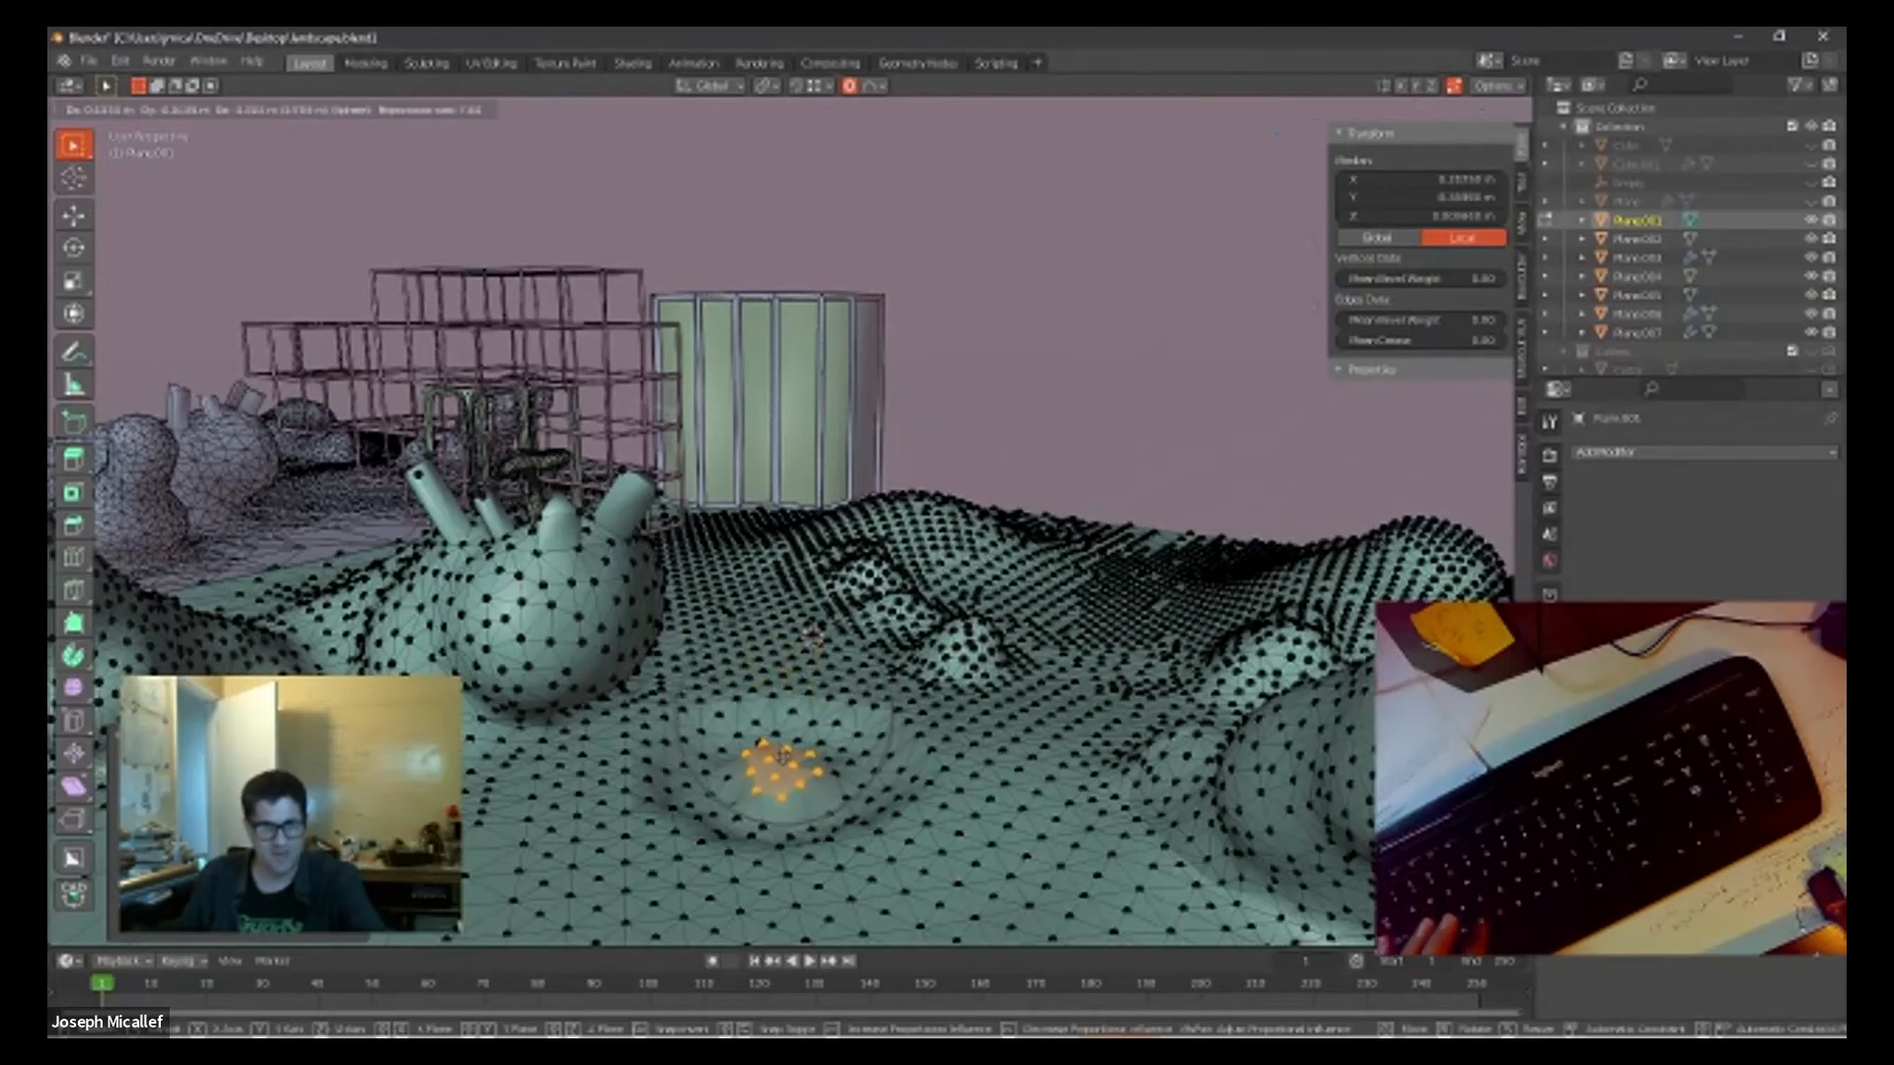
click(779, 682)
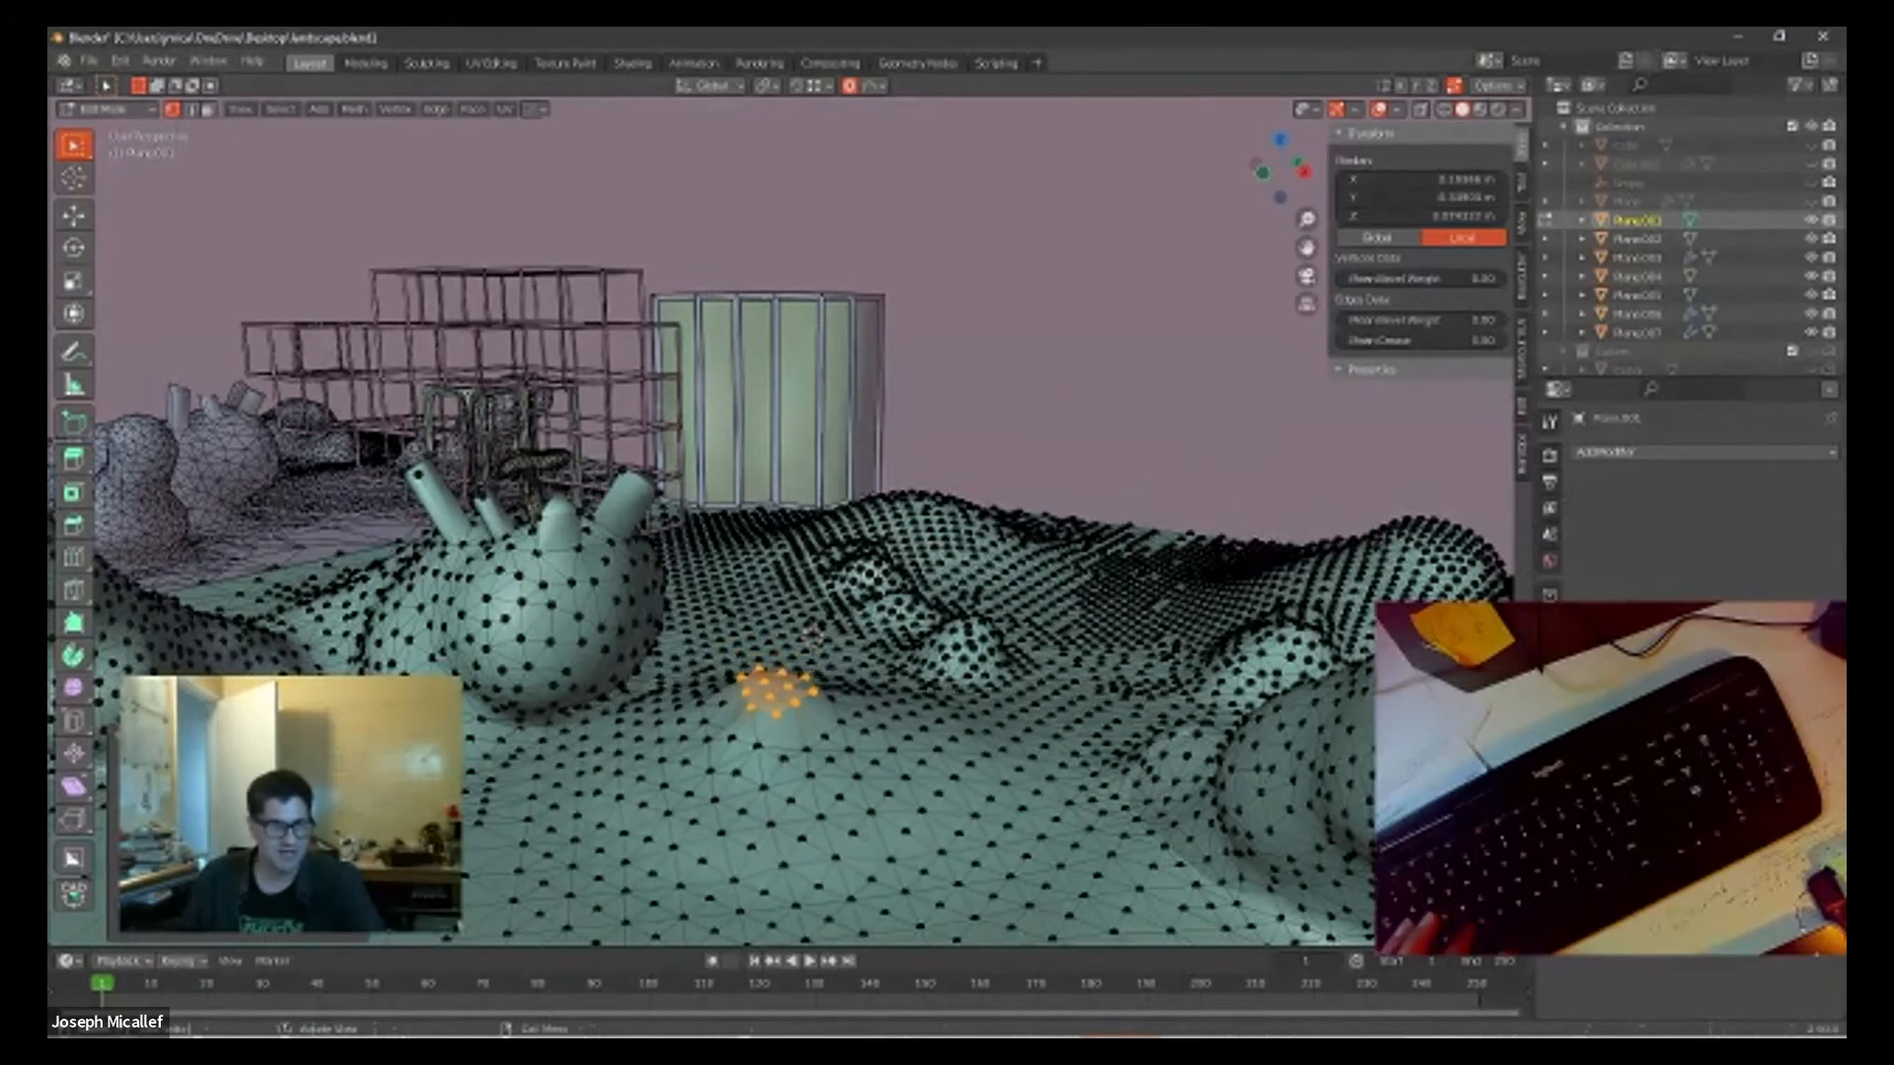
click(294, 850)
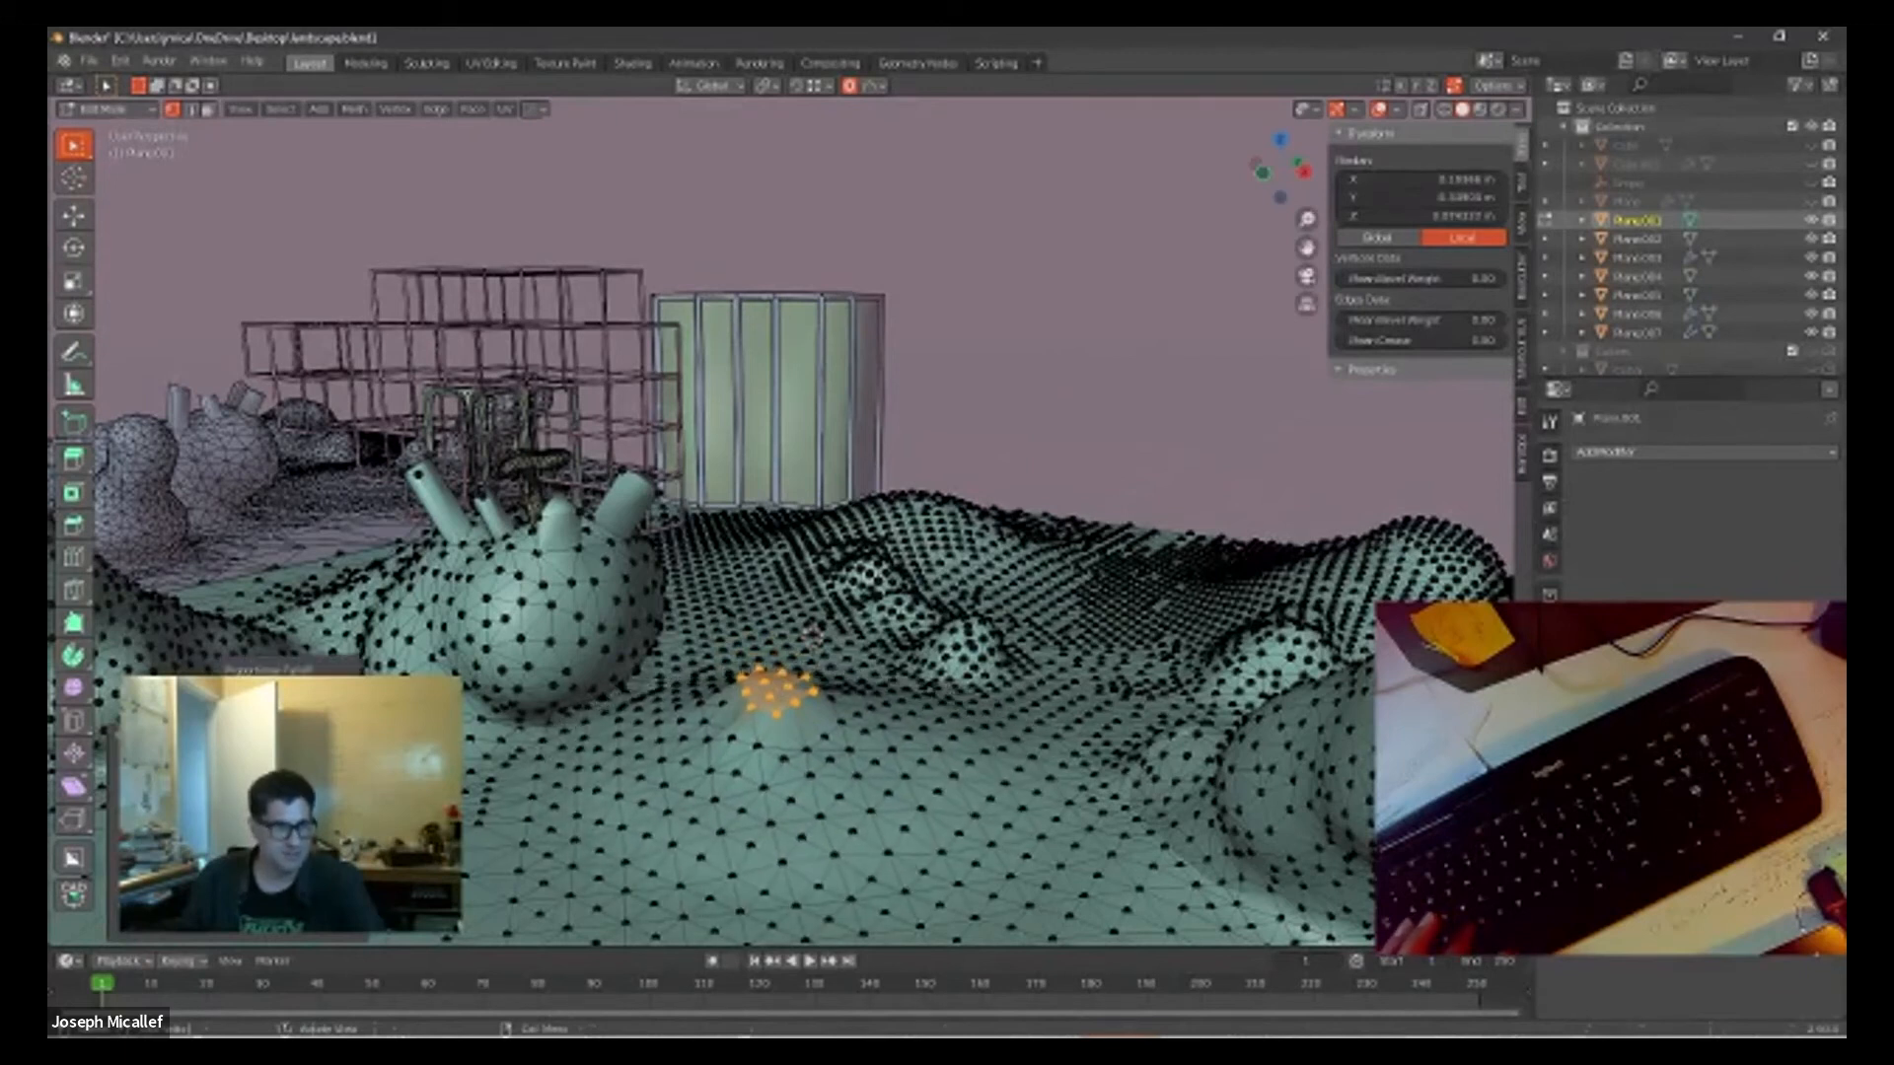
click(294, 759)
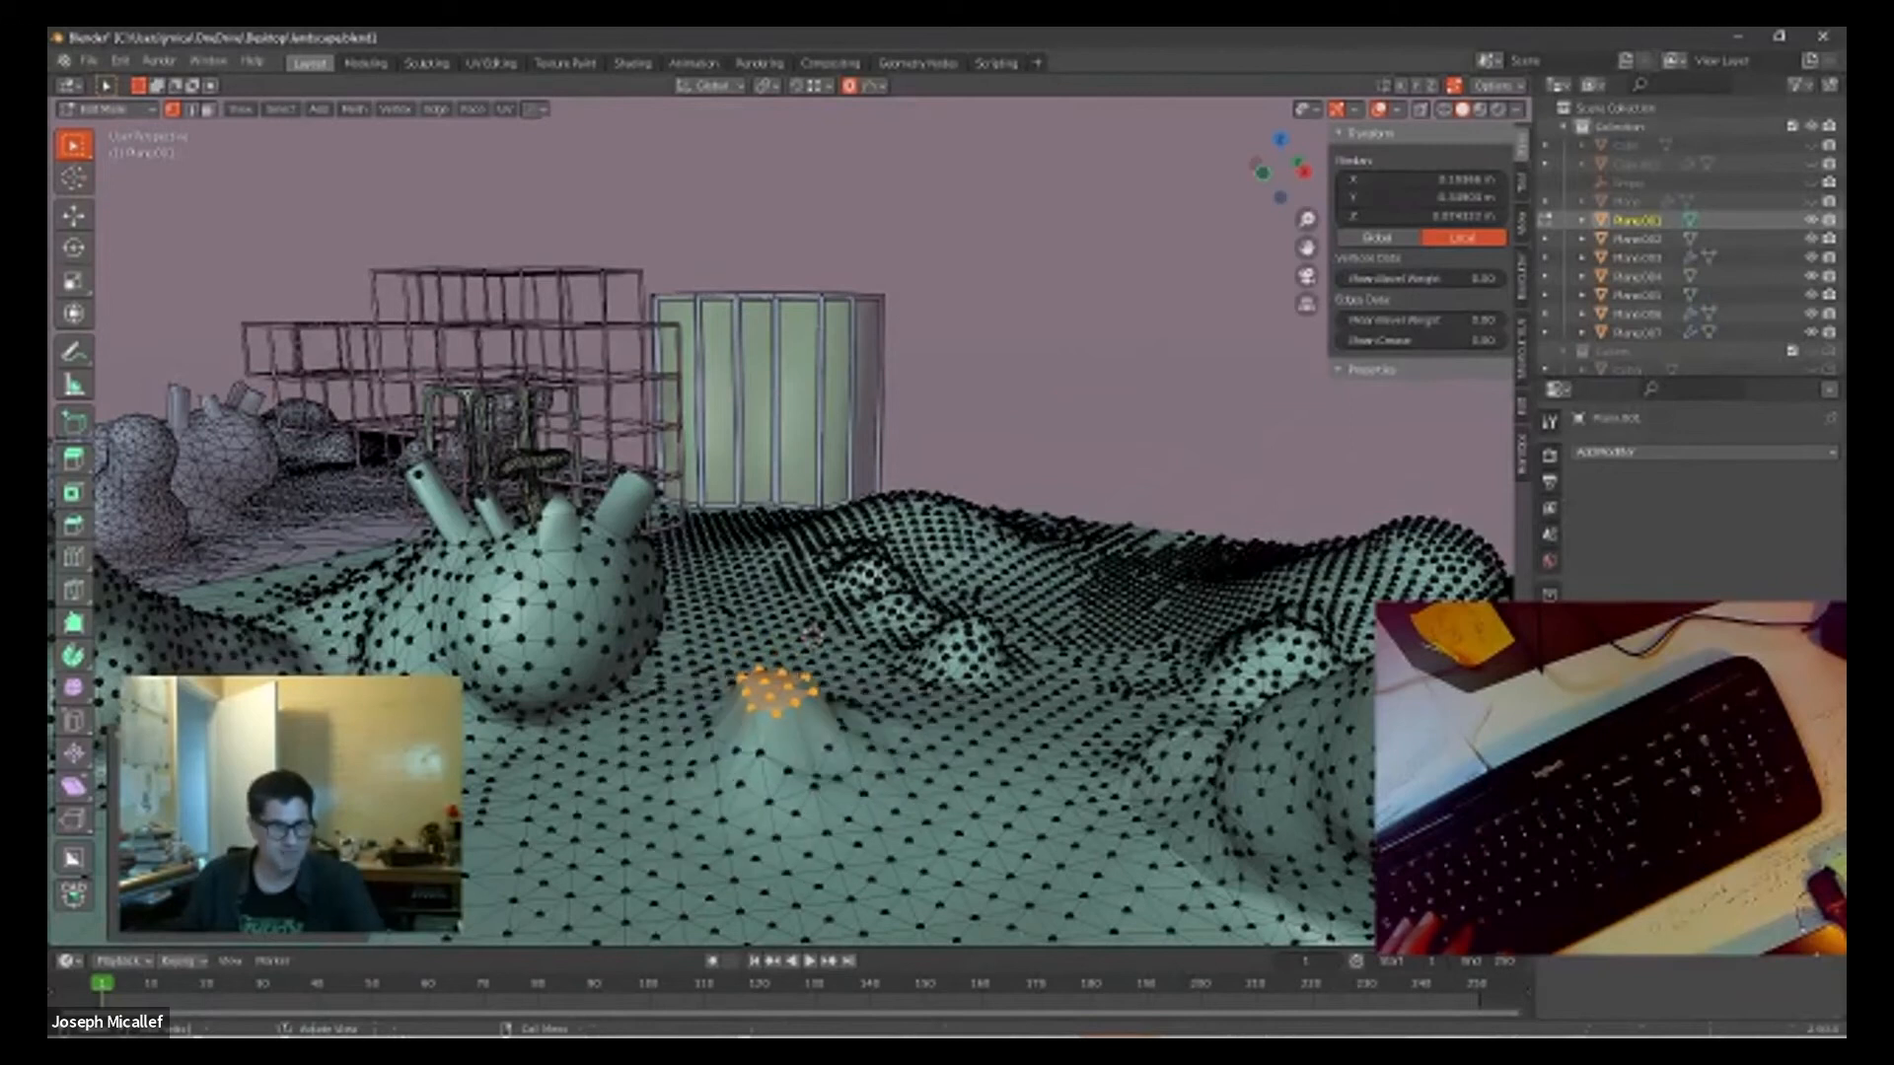
drag(294, 870, 314, 870)
click(355, 870)
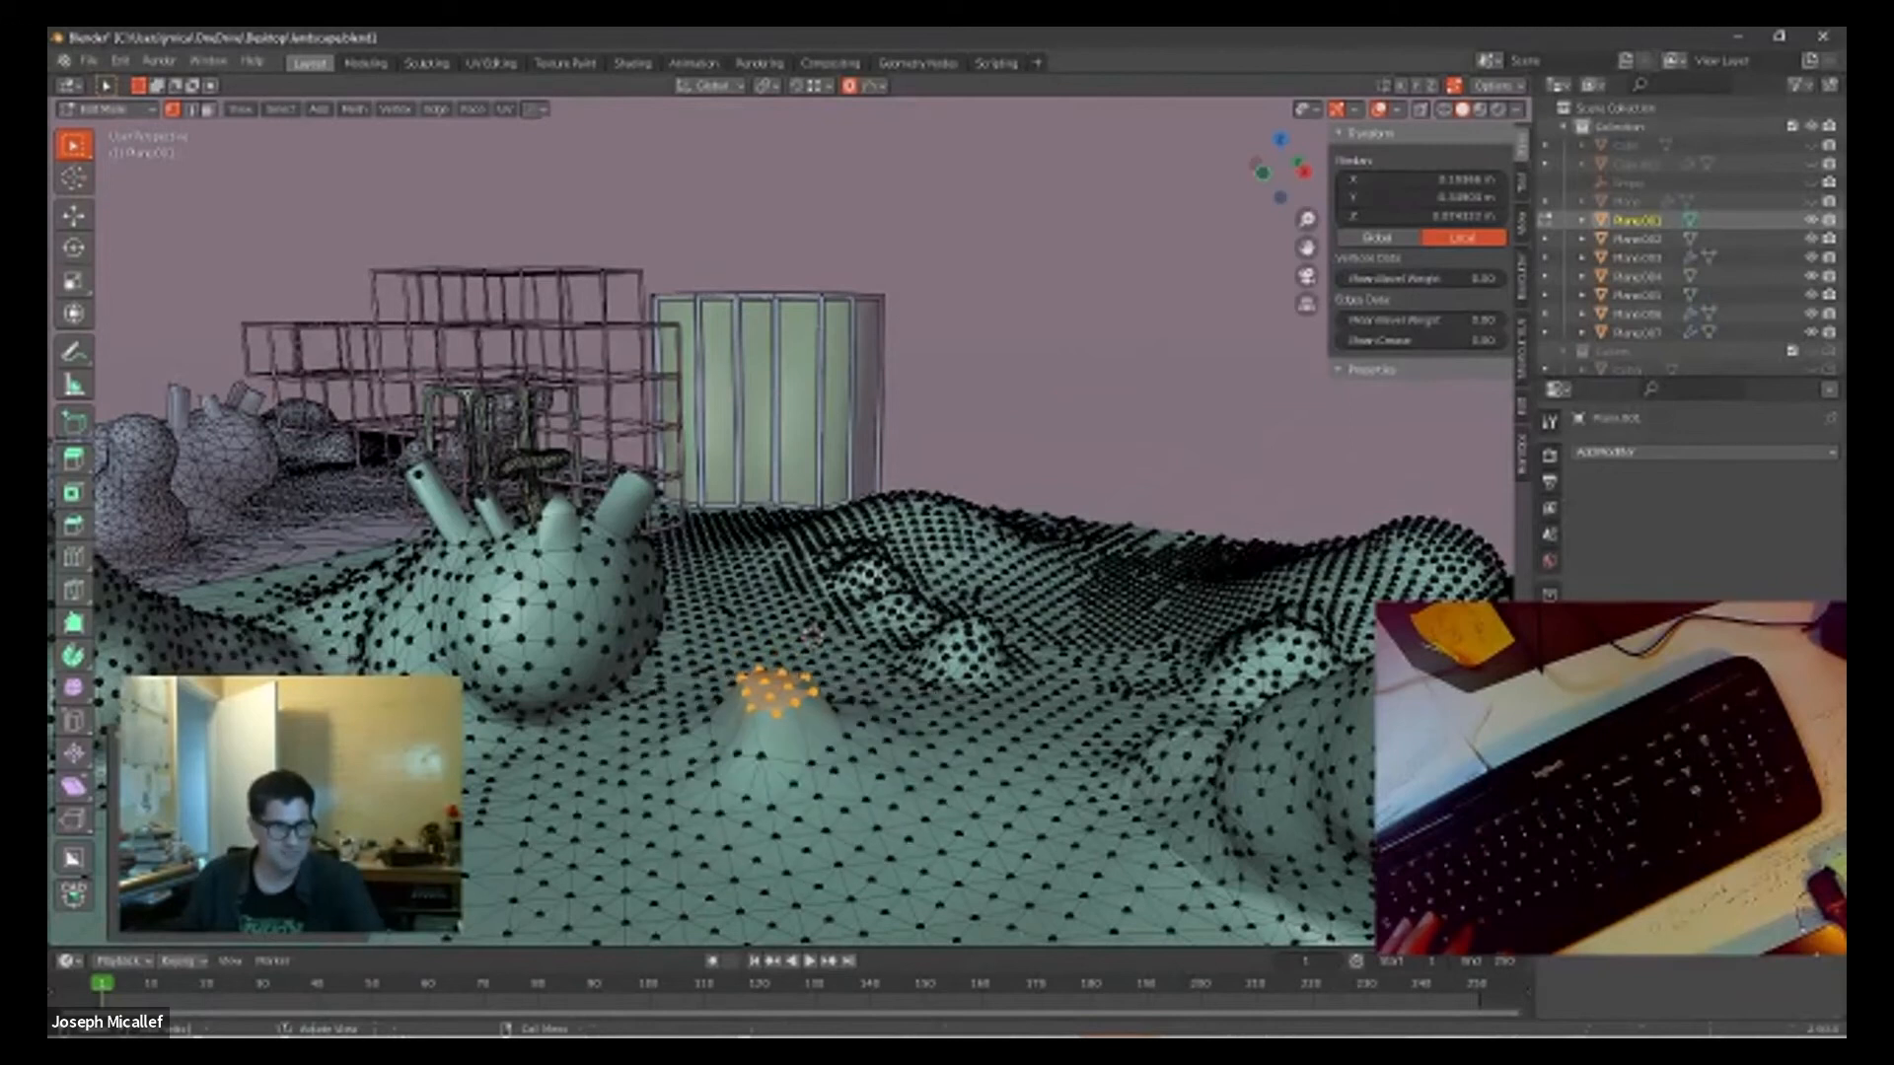
click(355, 870)
click(355, 870)
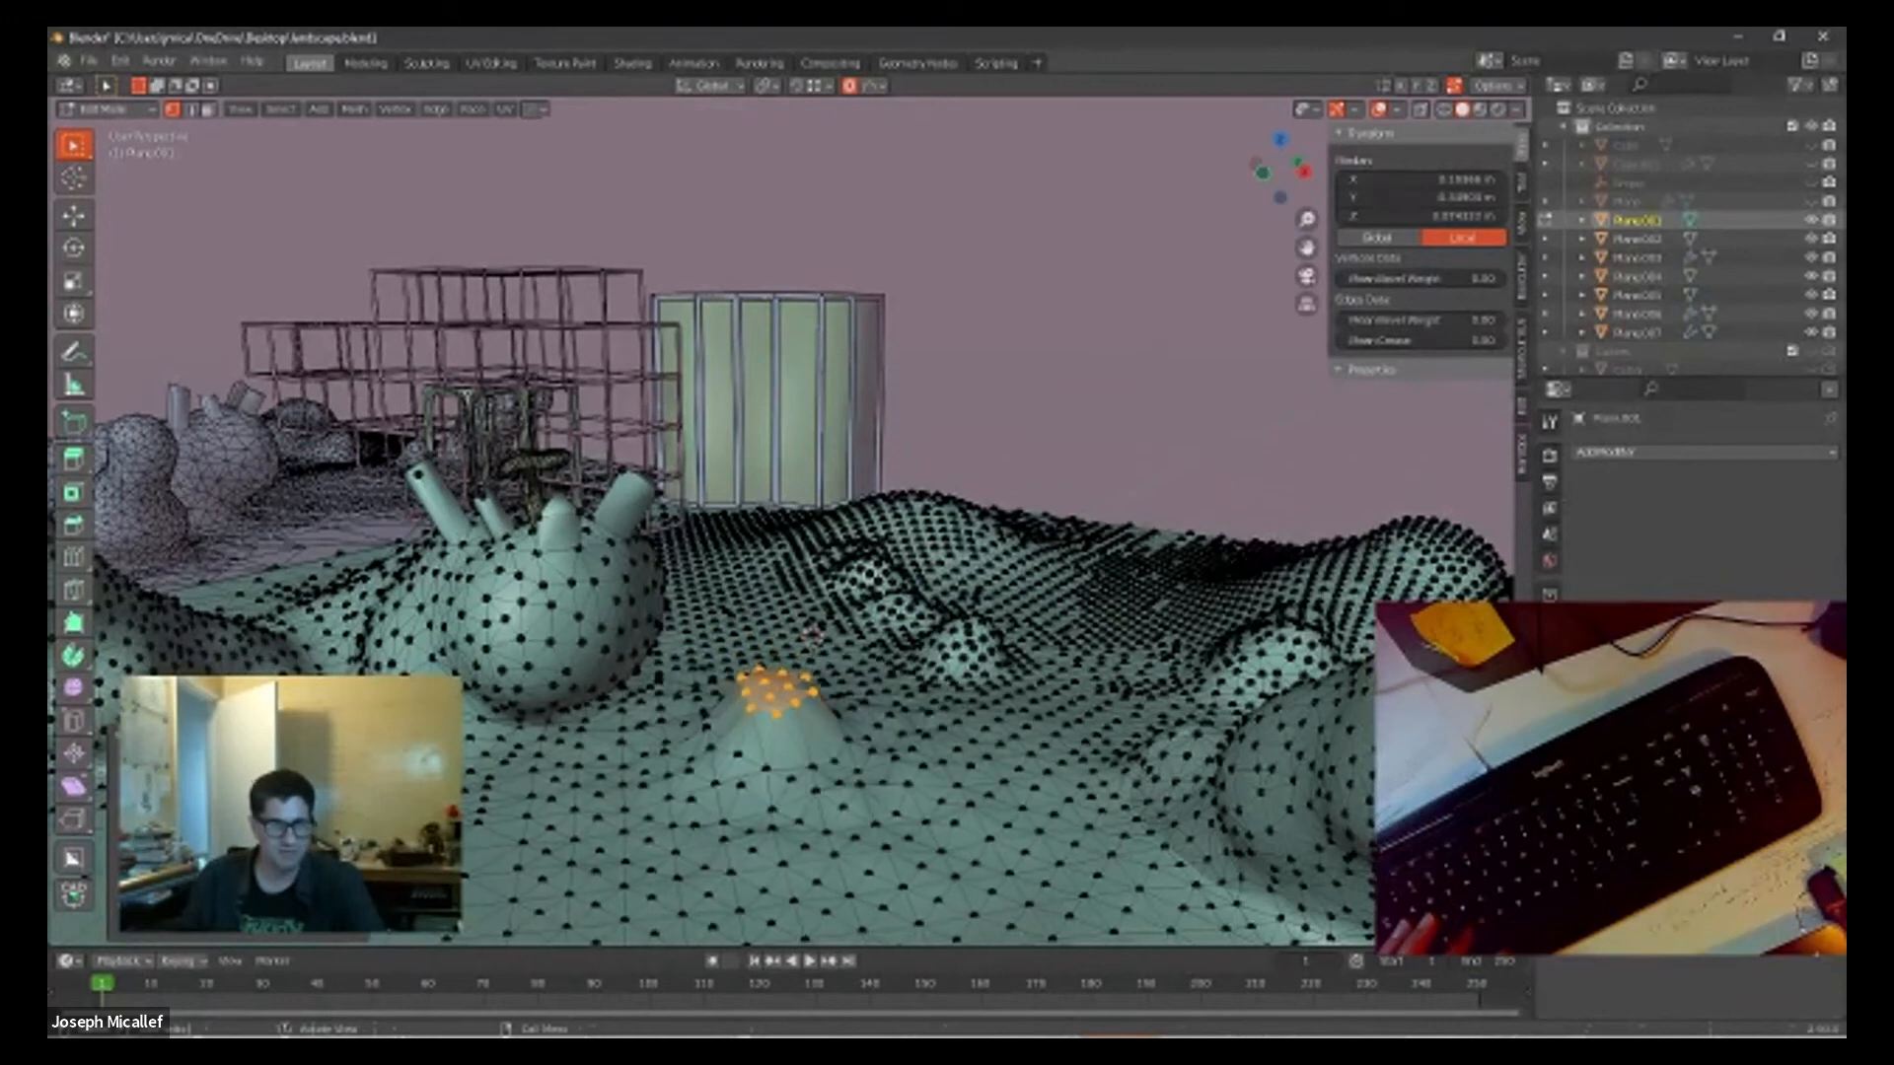
click(355, 871)
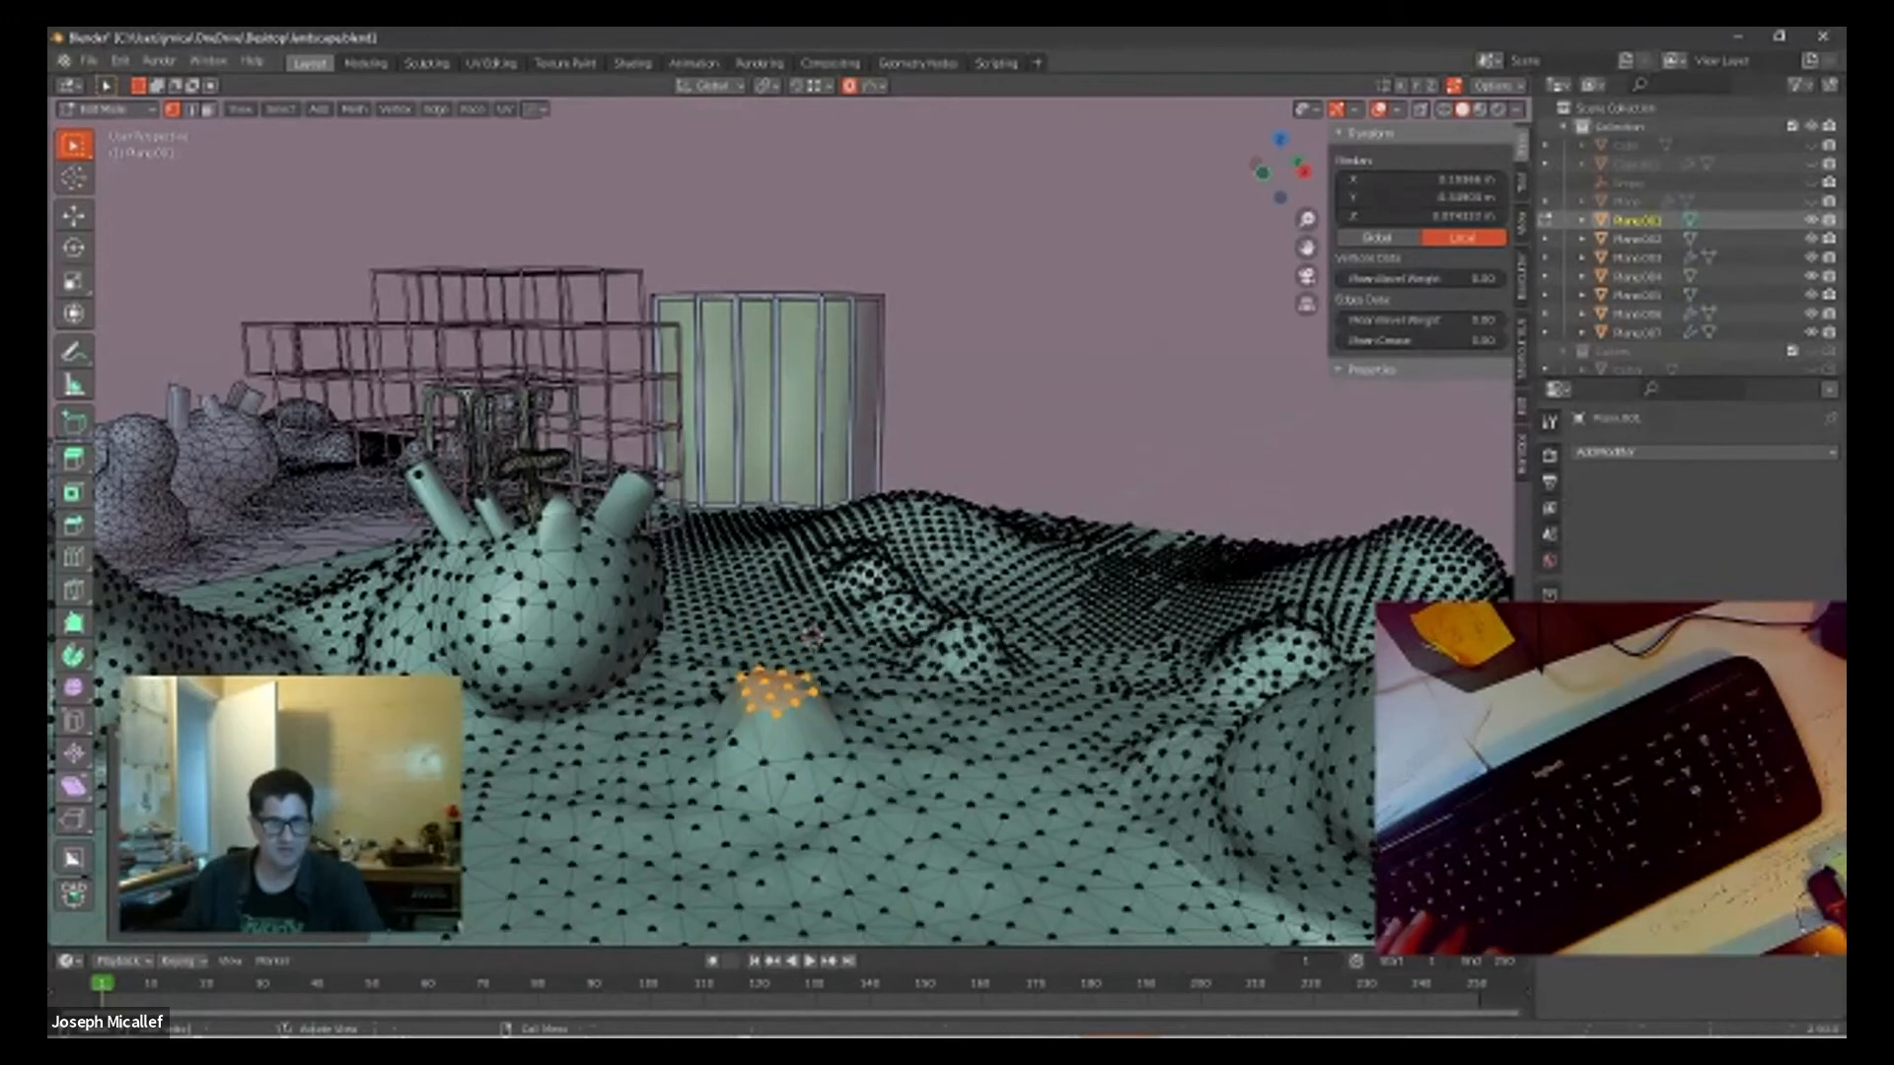
Step: Shift the mound's selected peak sideways with a much larger proportional influence and inspect the reshaped surrounding terrain
key(g)
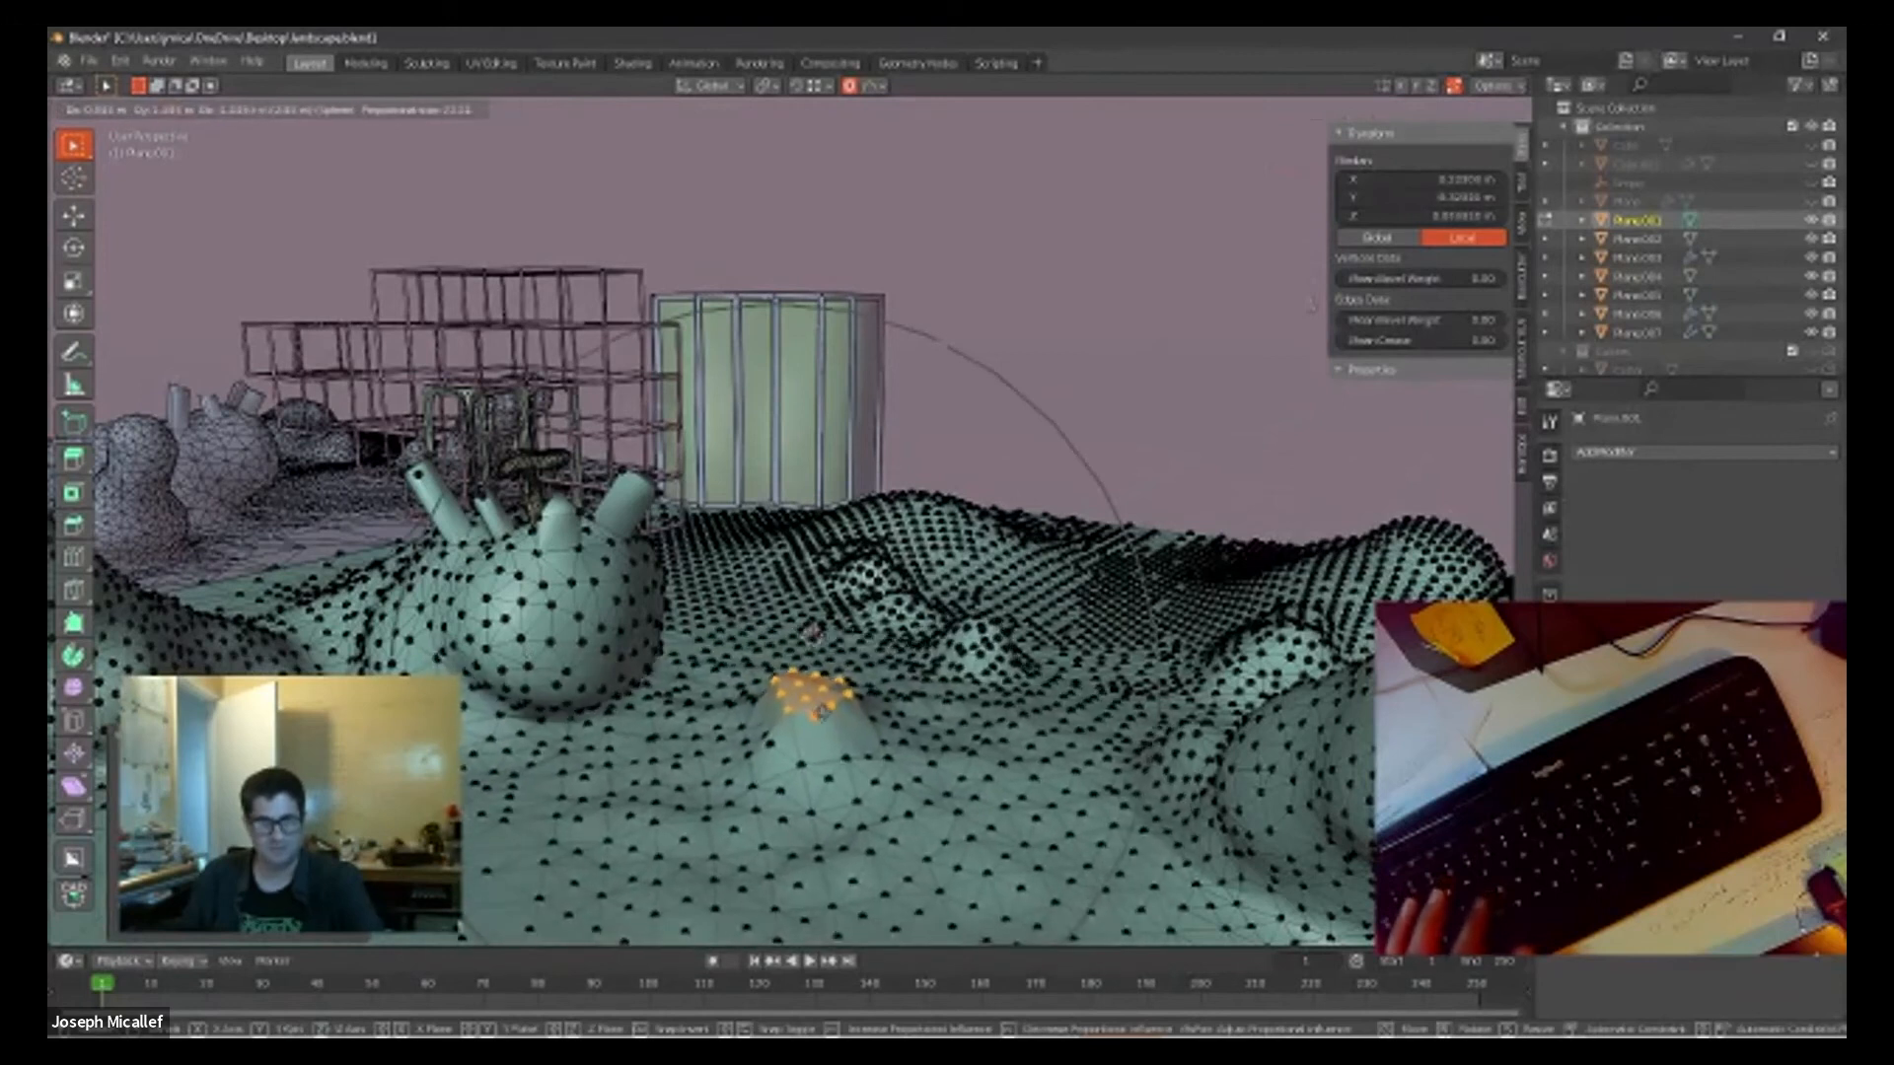
click(822, 712)
scroll(852, 776, down, 4)
middle_drag(852, 779, 960, 800)
scroll(960, 800, up, 4)
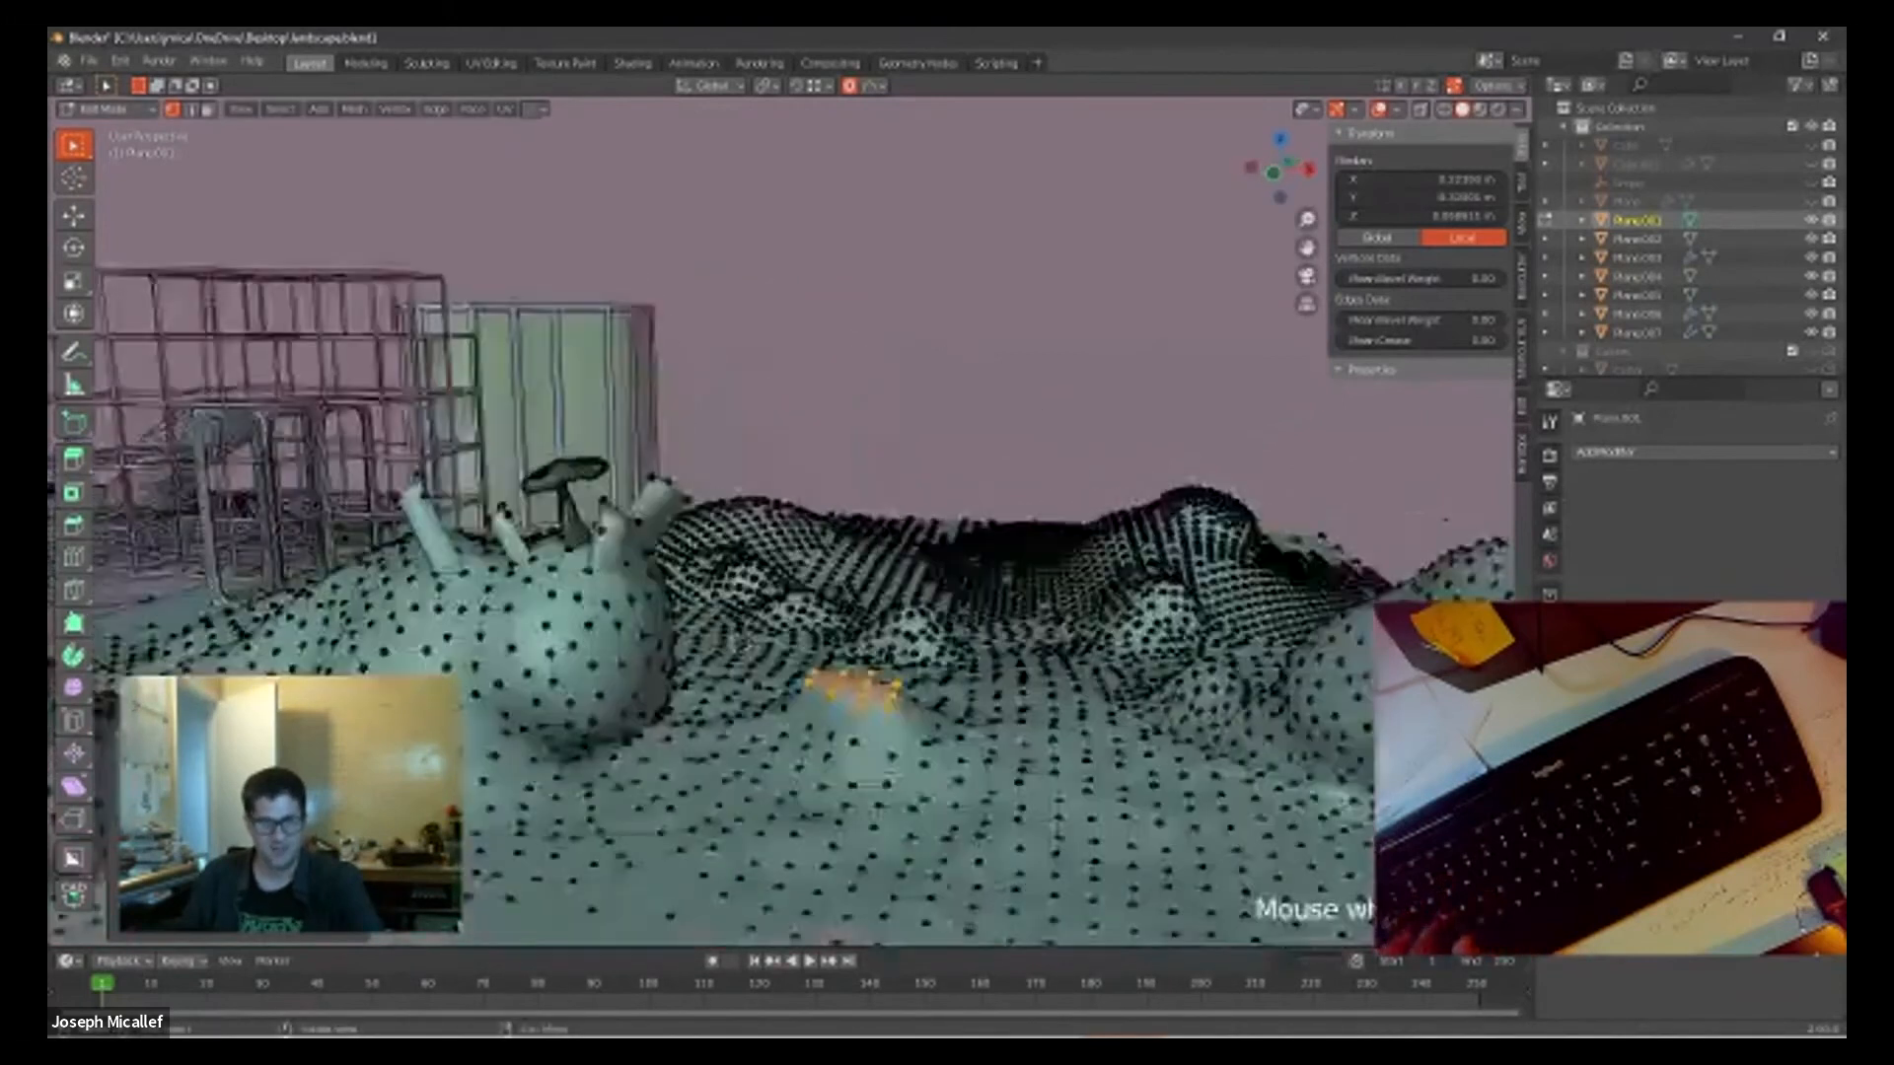
scroll(959, 800, down, 1)
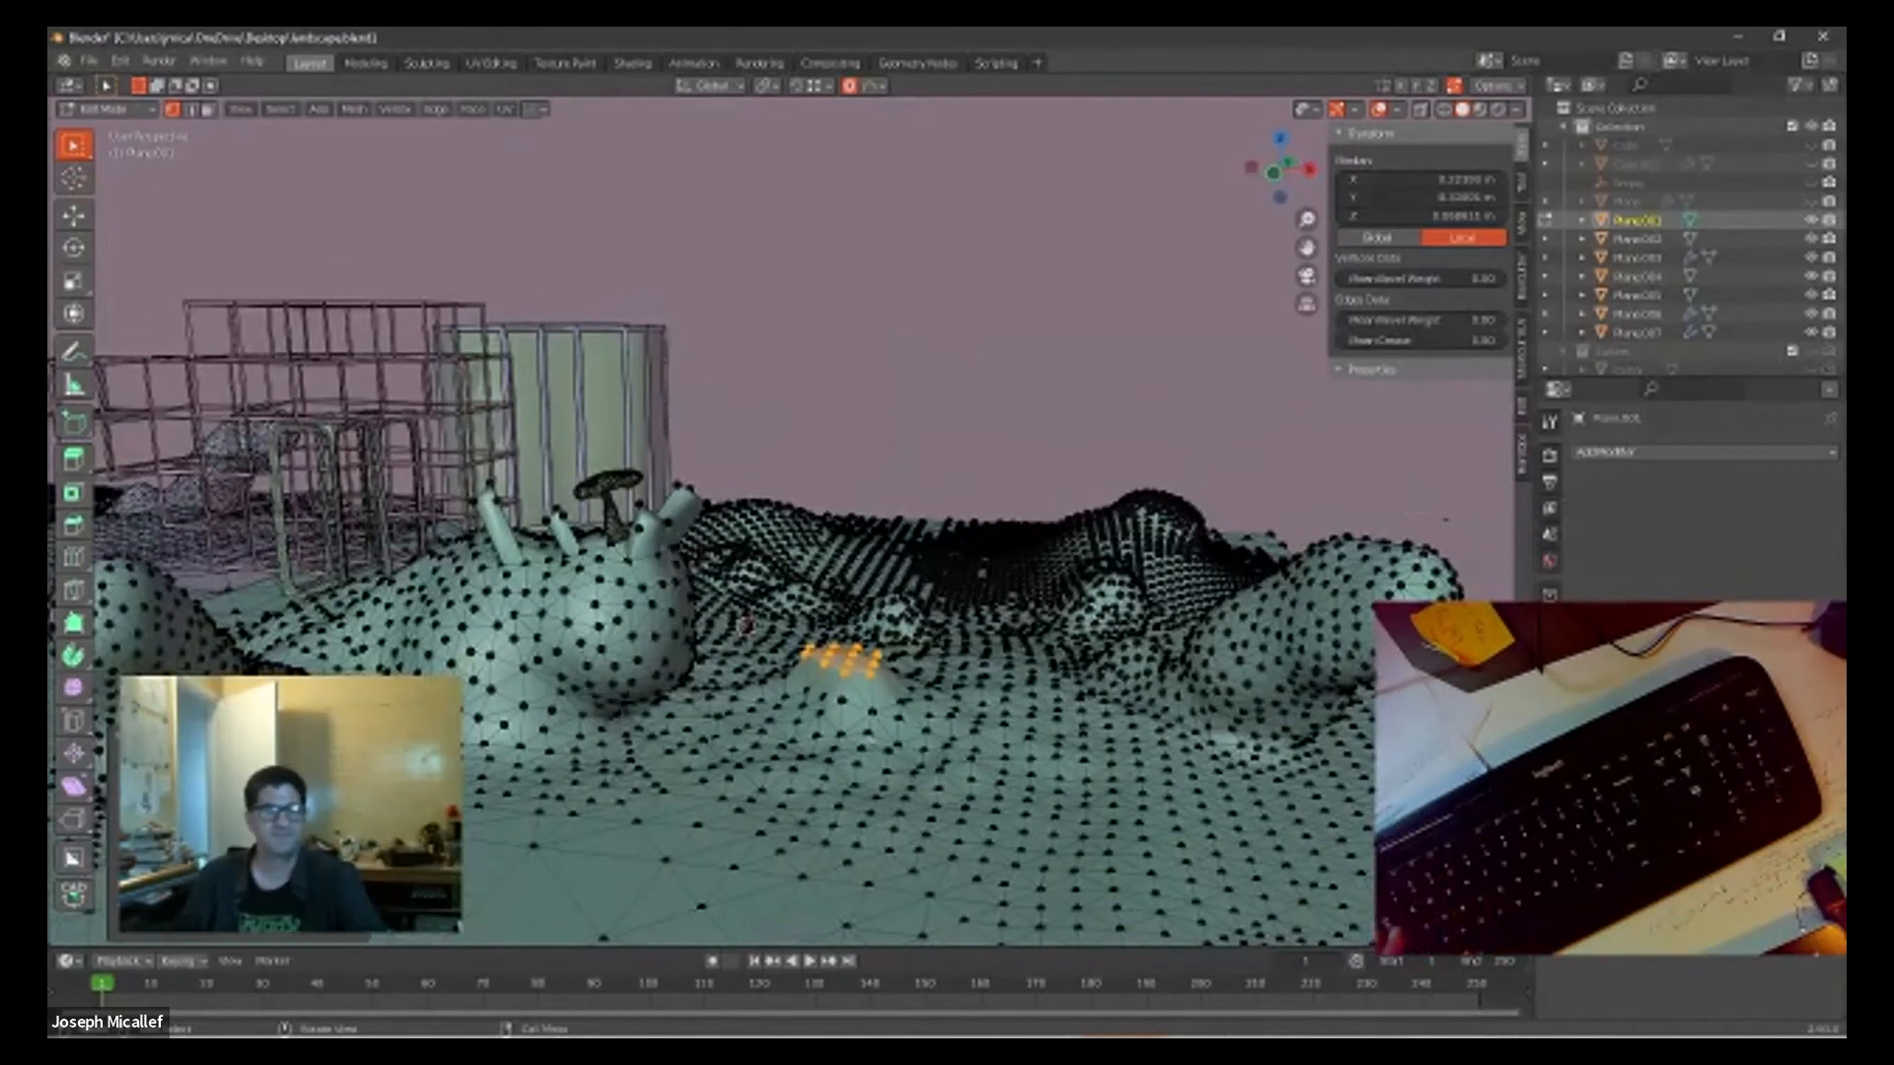
Step: Clear the vertex selection, return the terrain to Object Mode, and shade it smooth
key(alt+a)
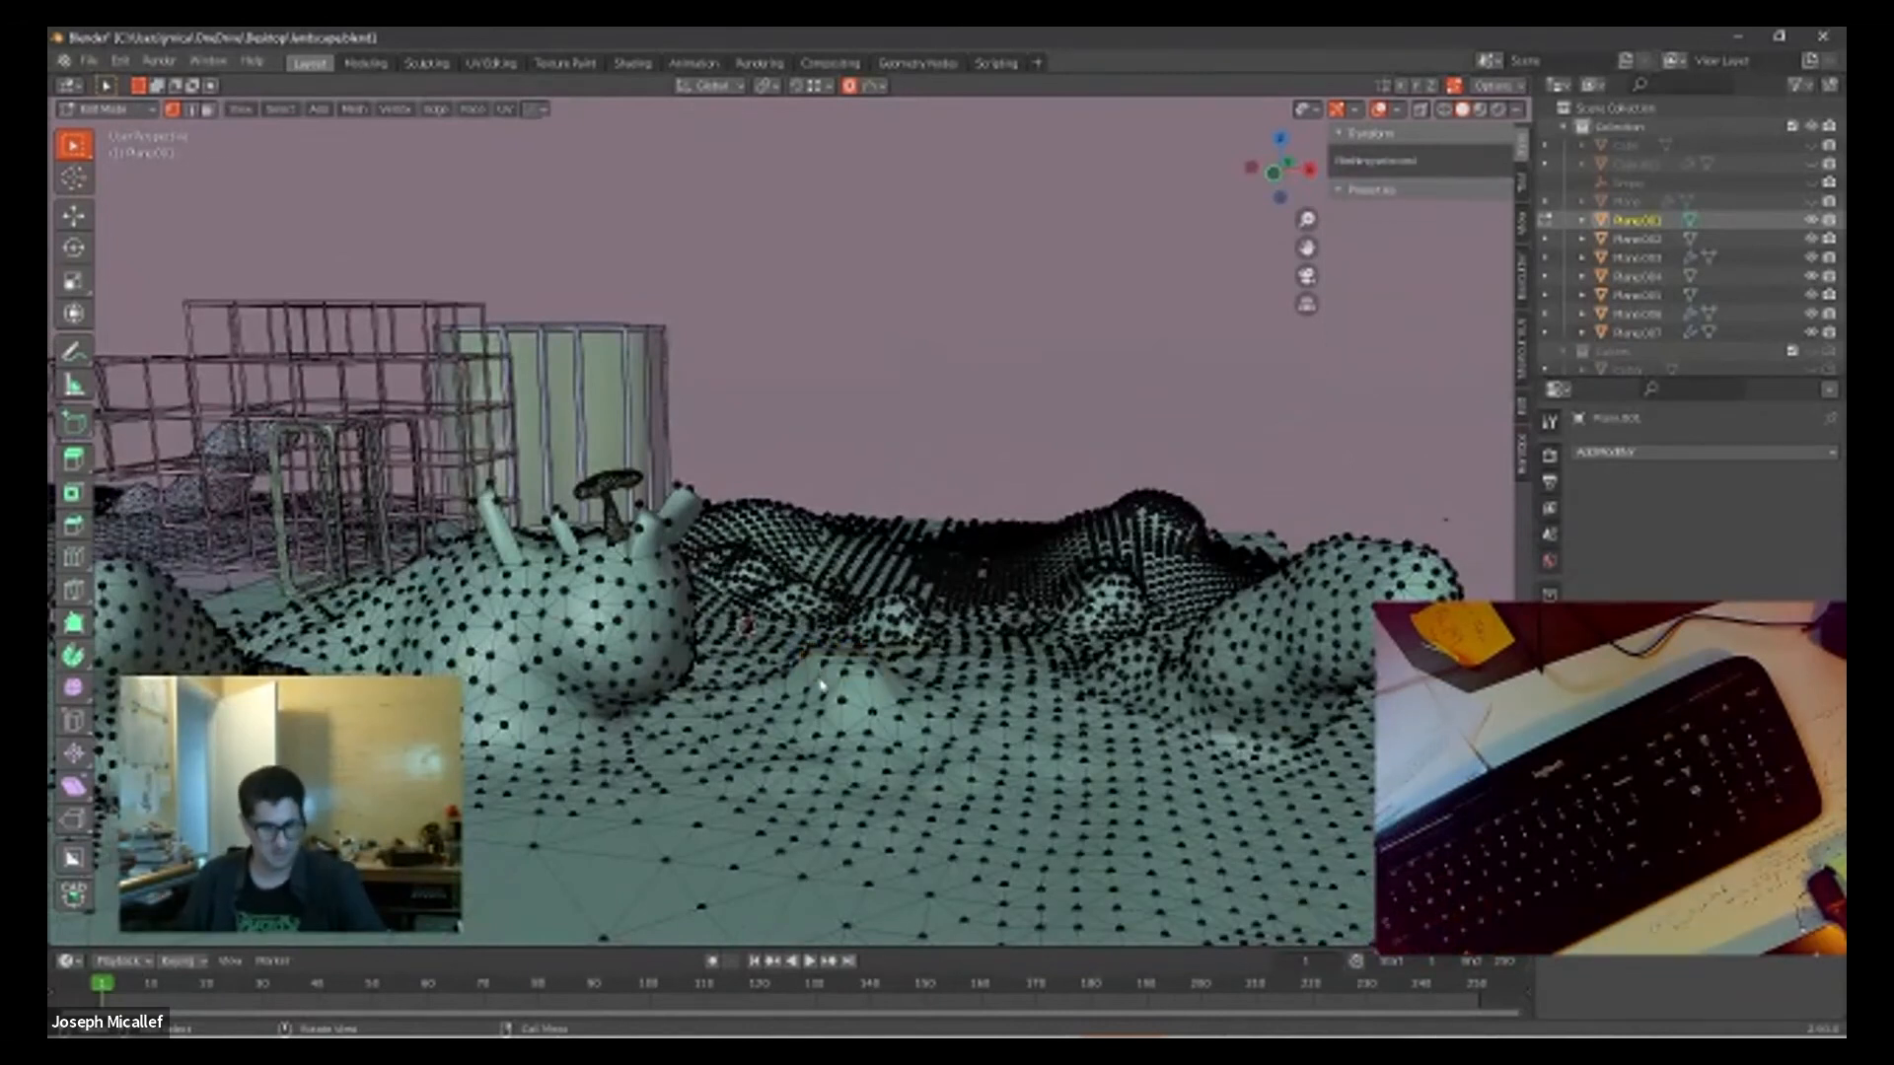
key(Tab)
key(shift+w)
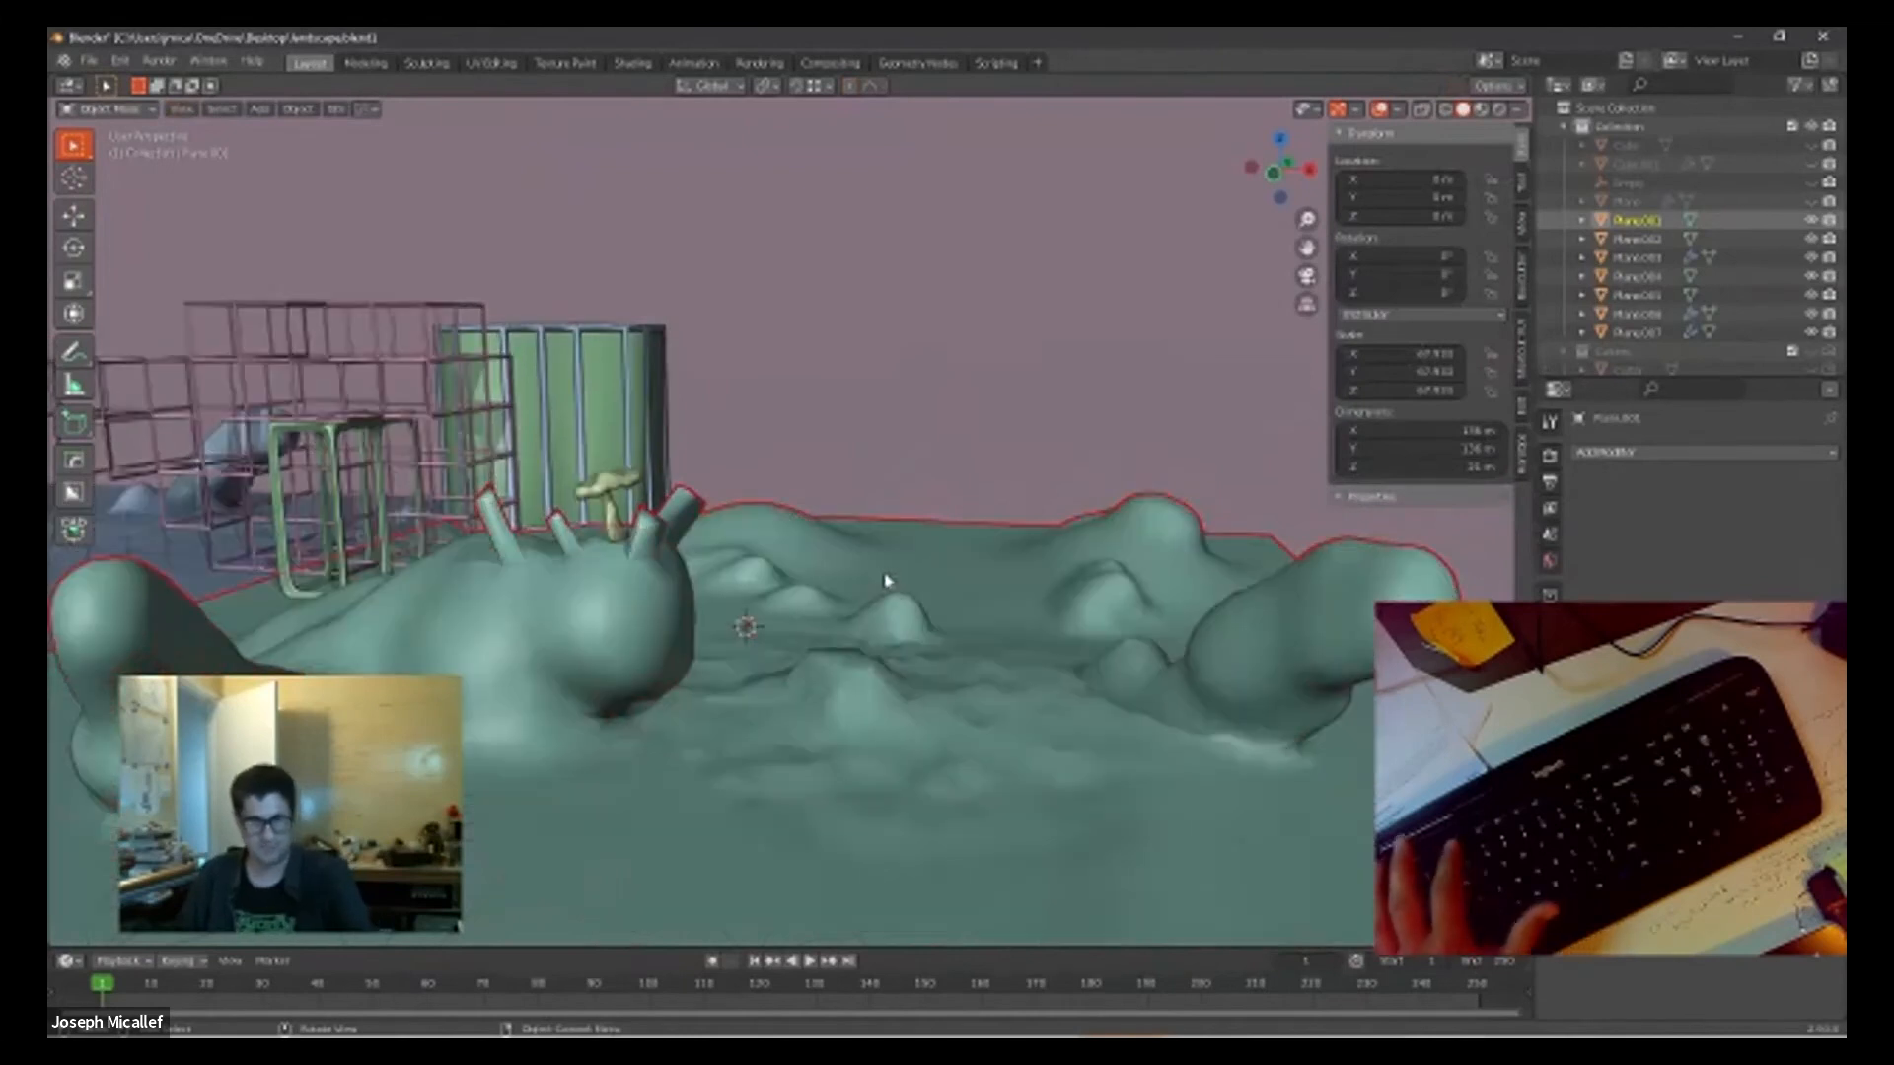
middle_drag(931, 831, 955, 707)
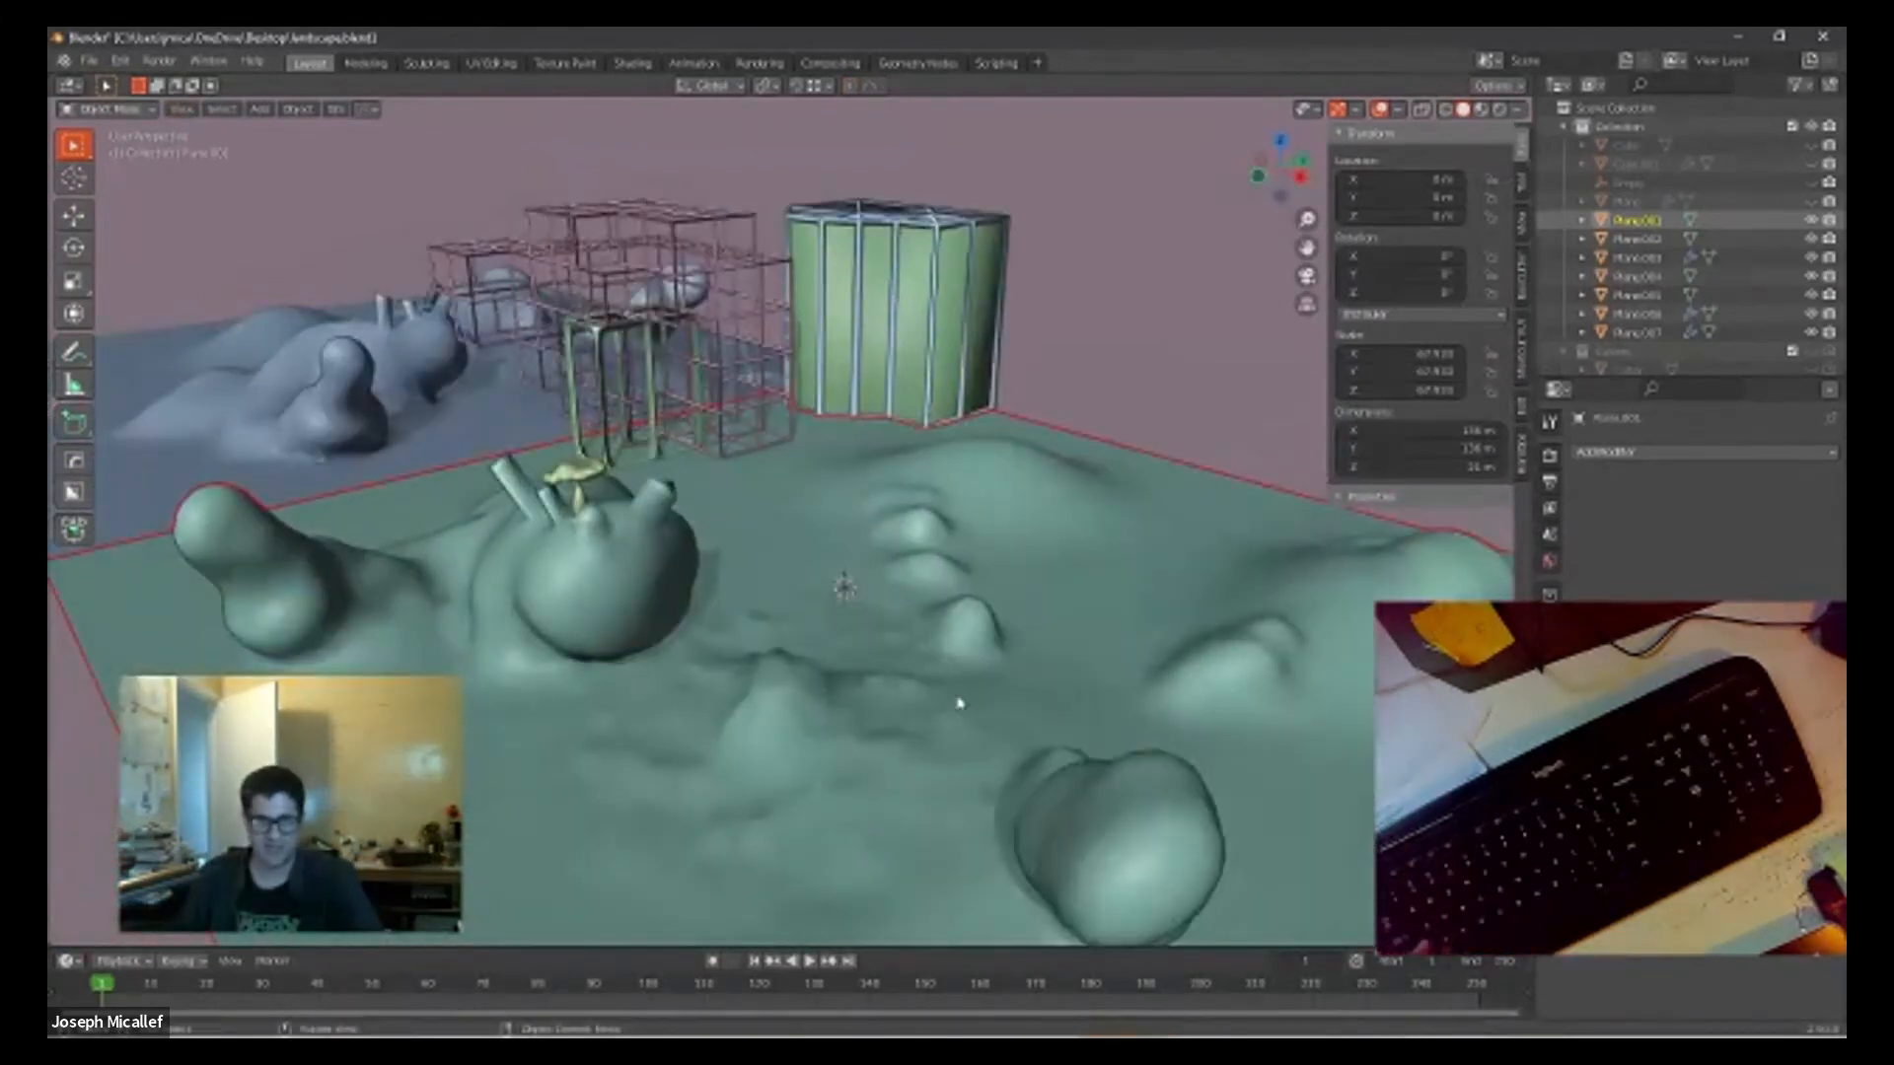
scroll(810, 868, up, 2)
shift+middle_drag(1014, 858, 869, 691)
right_click(869, 690)
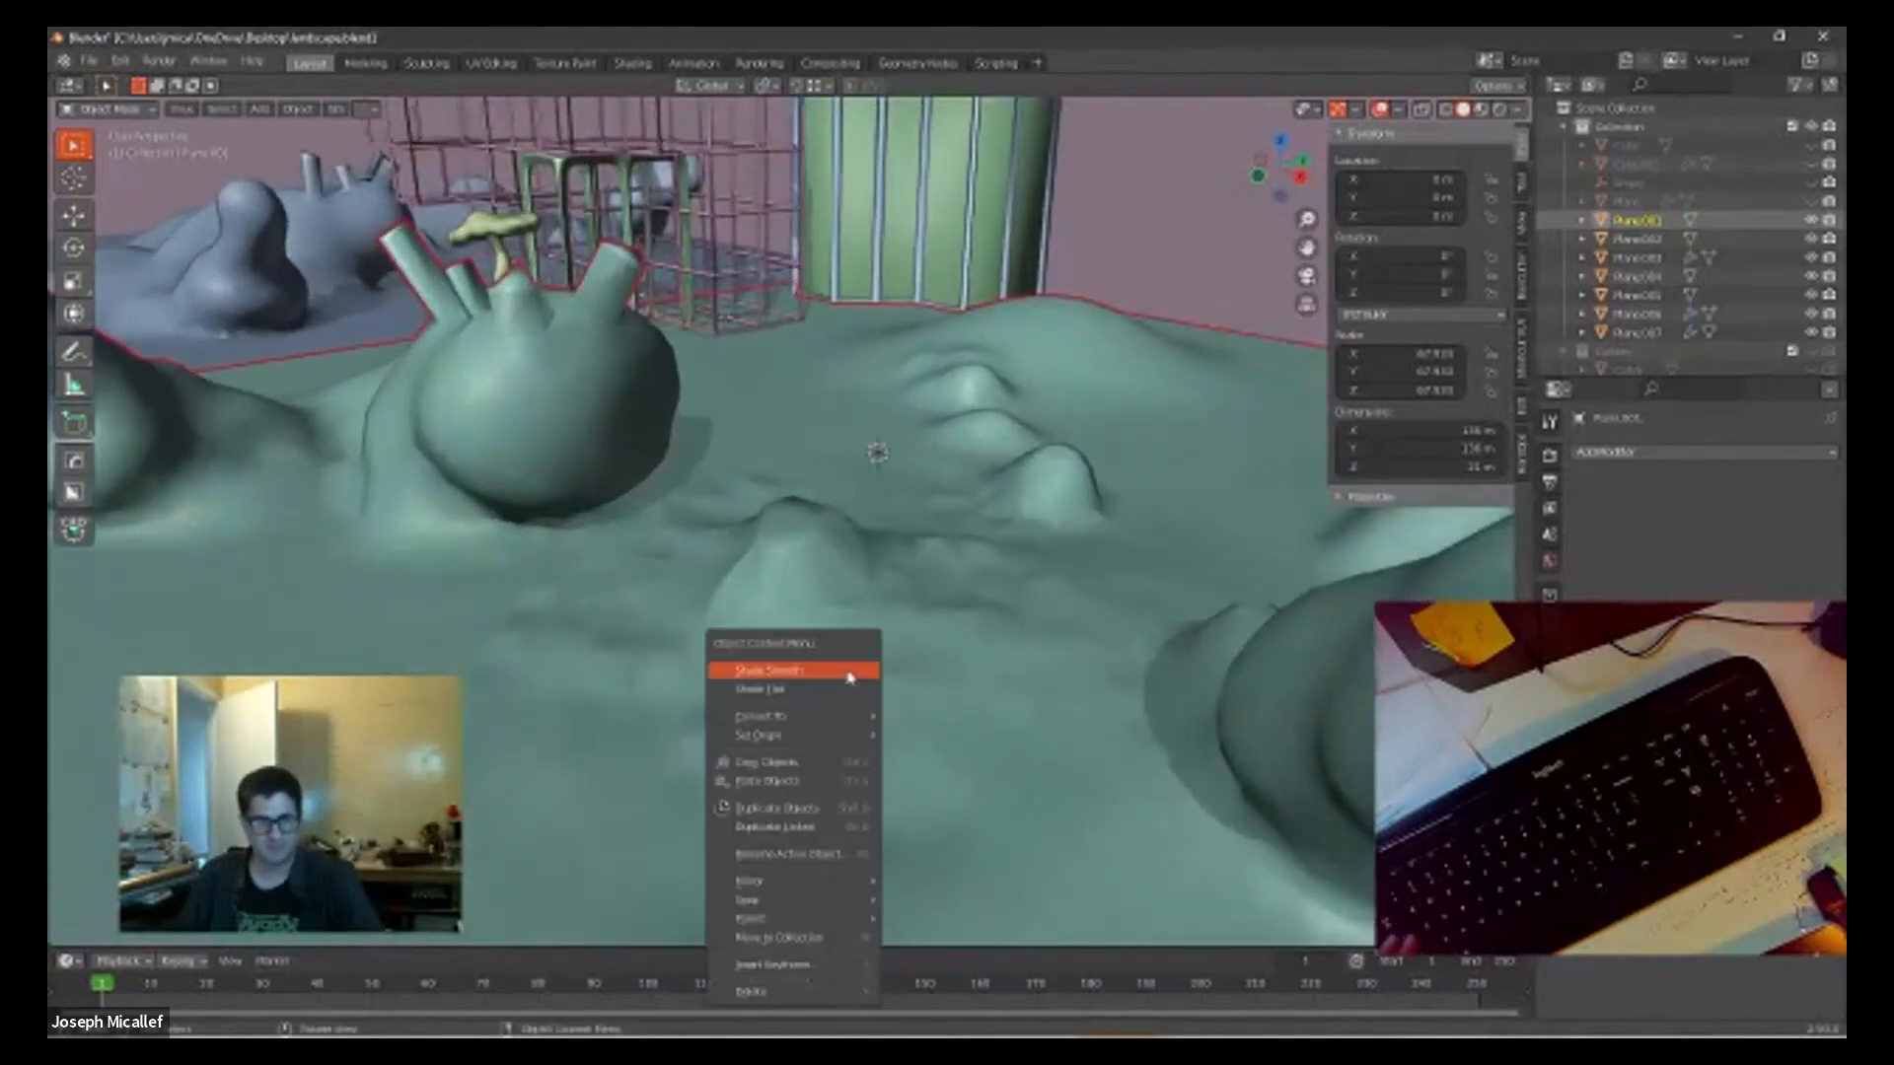
click(849, 677)
scroll(881, 661, up, 2)
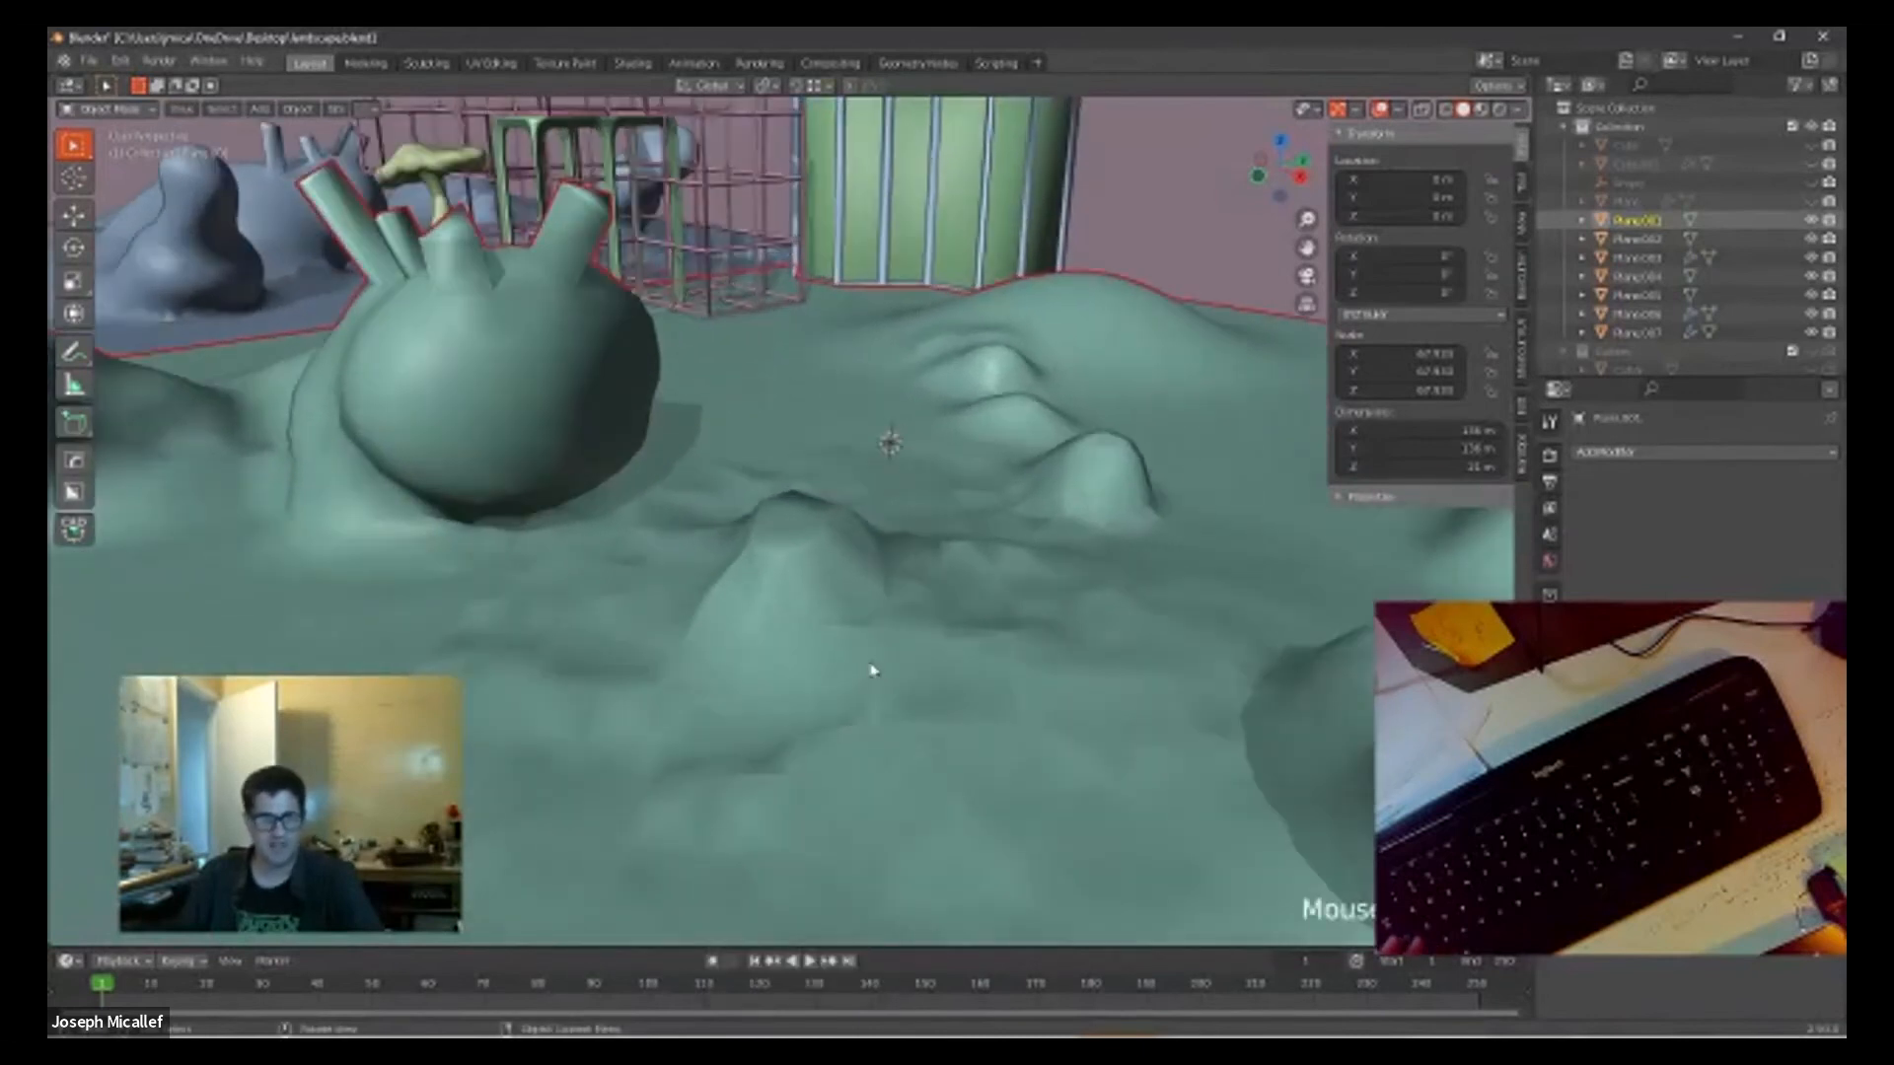
Step: Edit the terrain mesh and select a random set of its vertices
key(Tab)
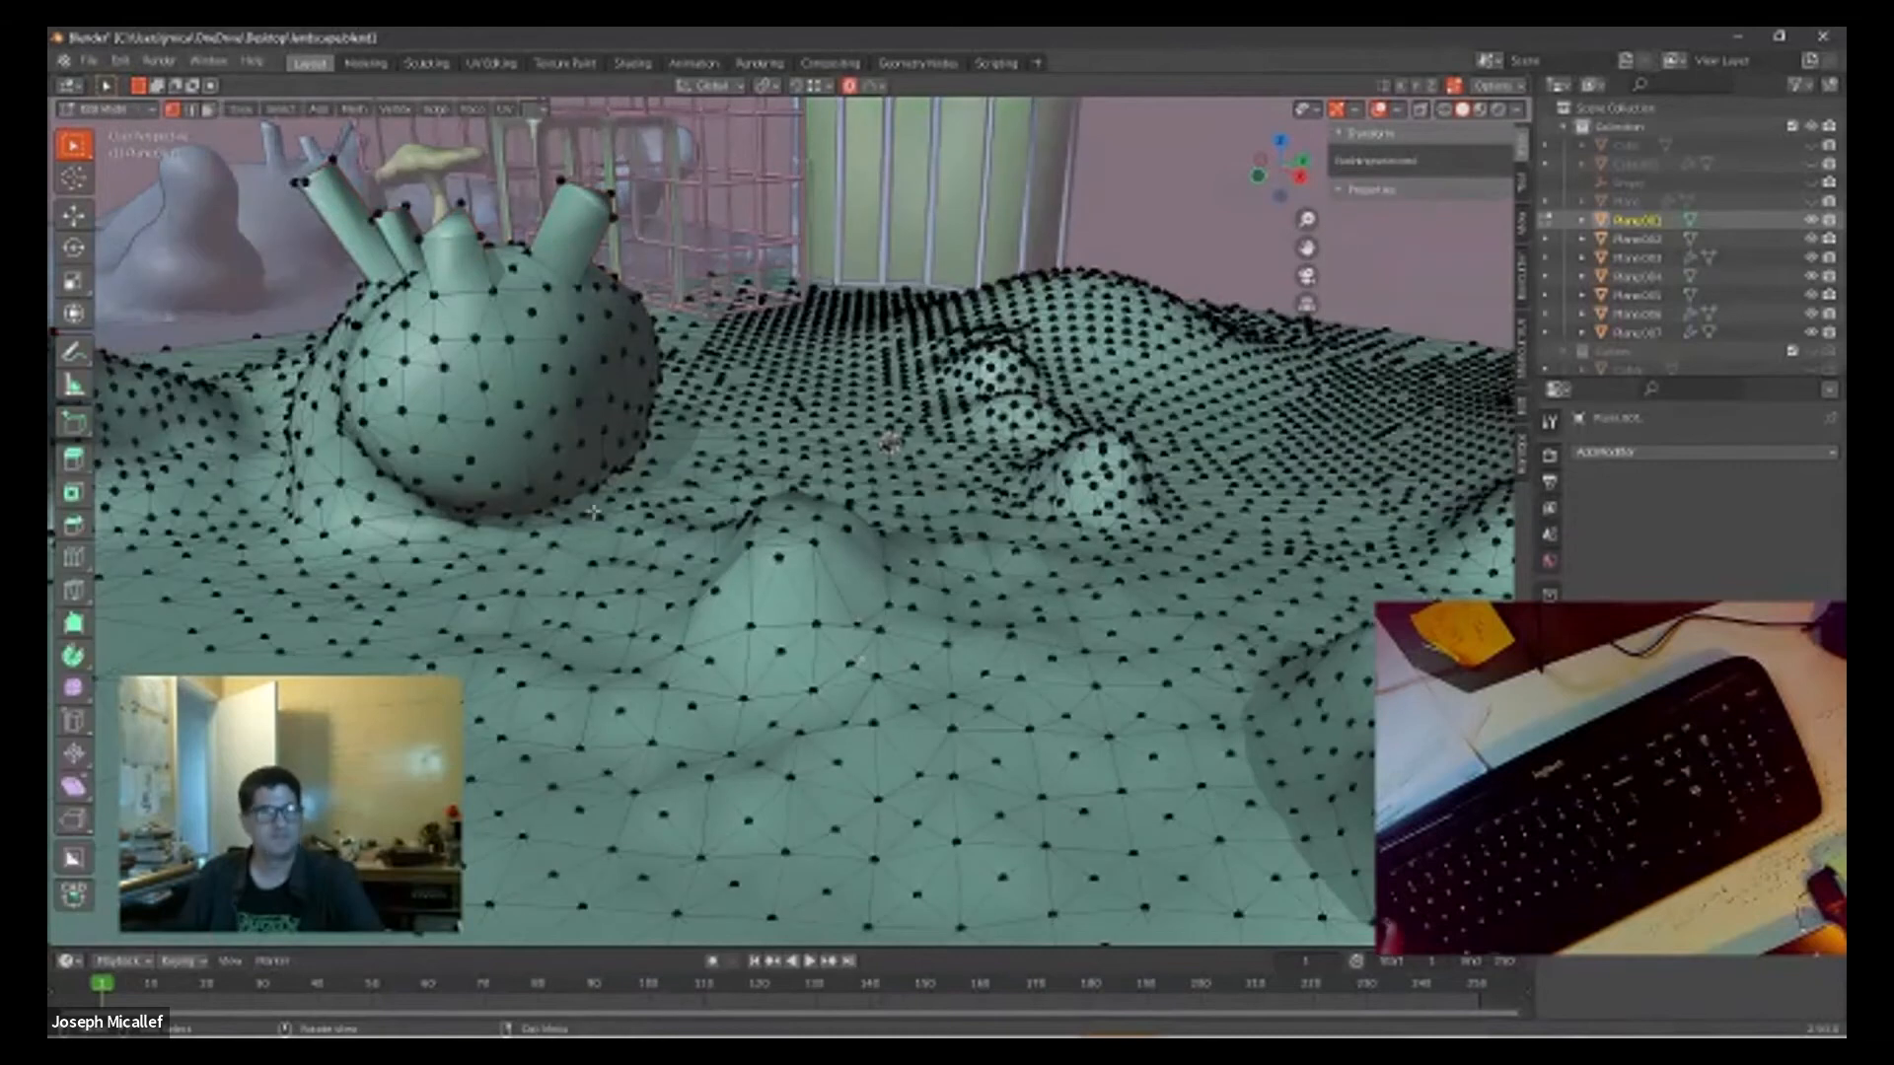
click(281, 110)
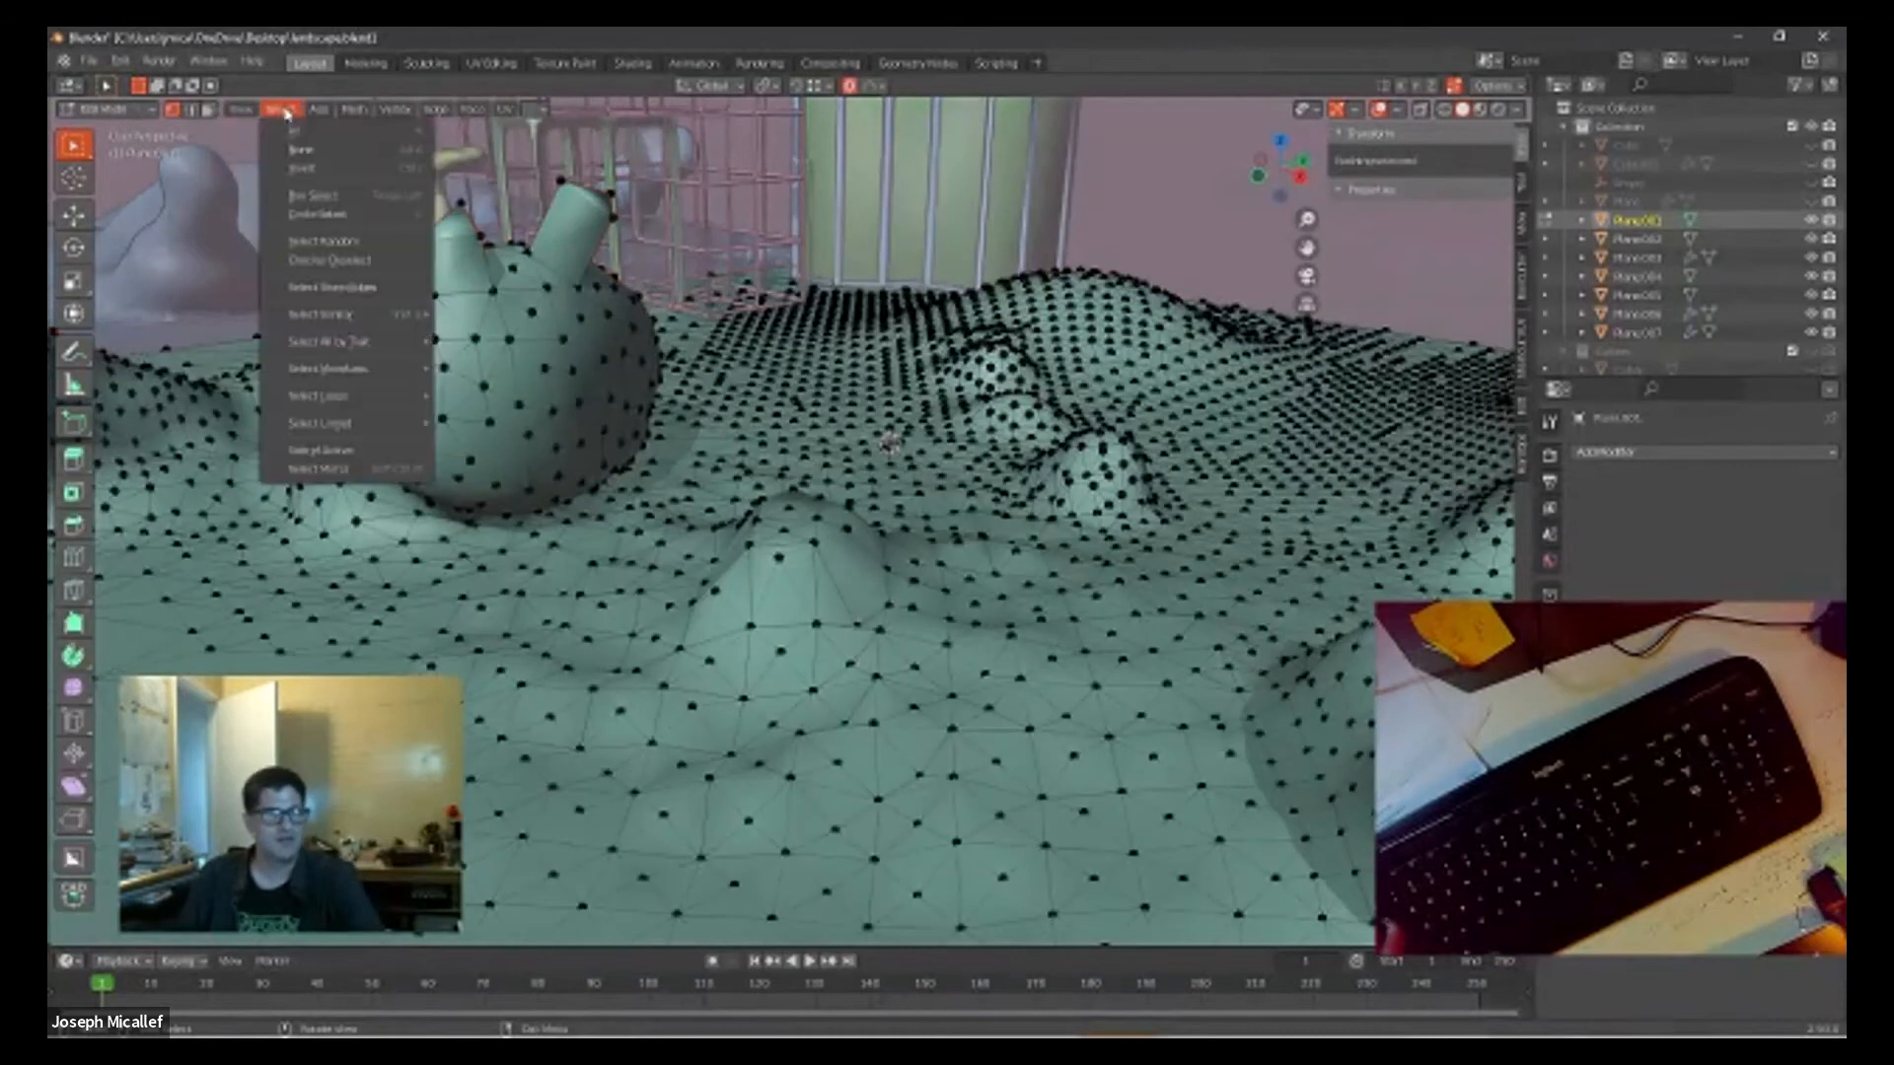
click(329, 245)
scroll(725, 646, down, 3)
middle_drag(727, 684, 636, 695)
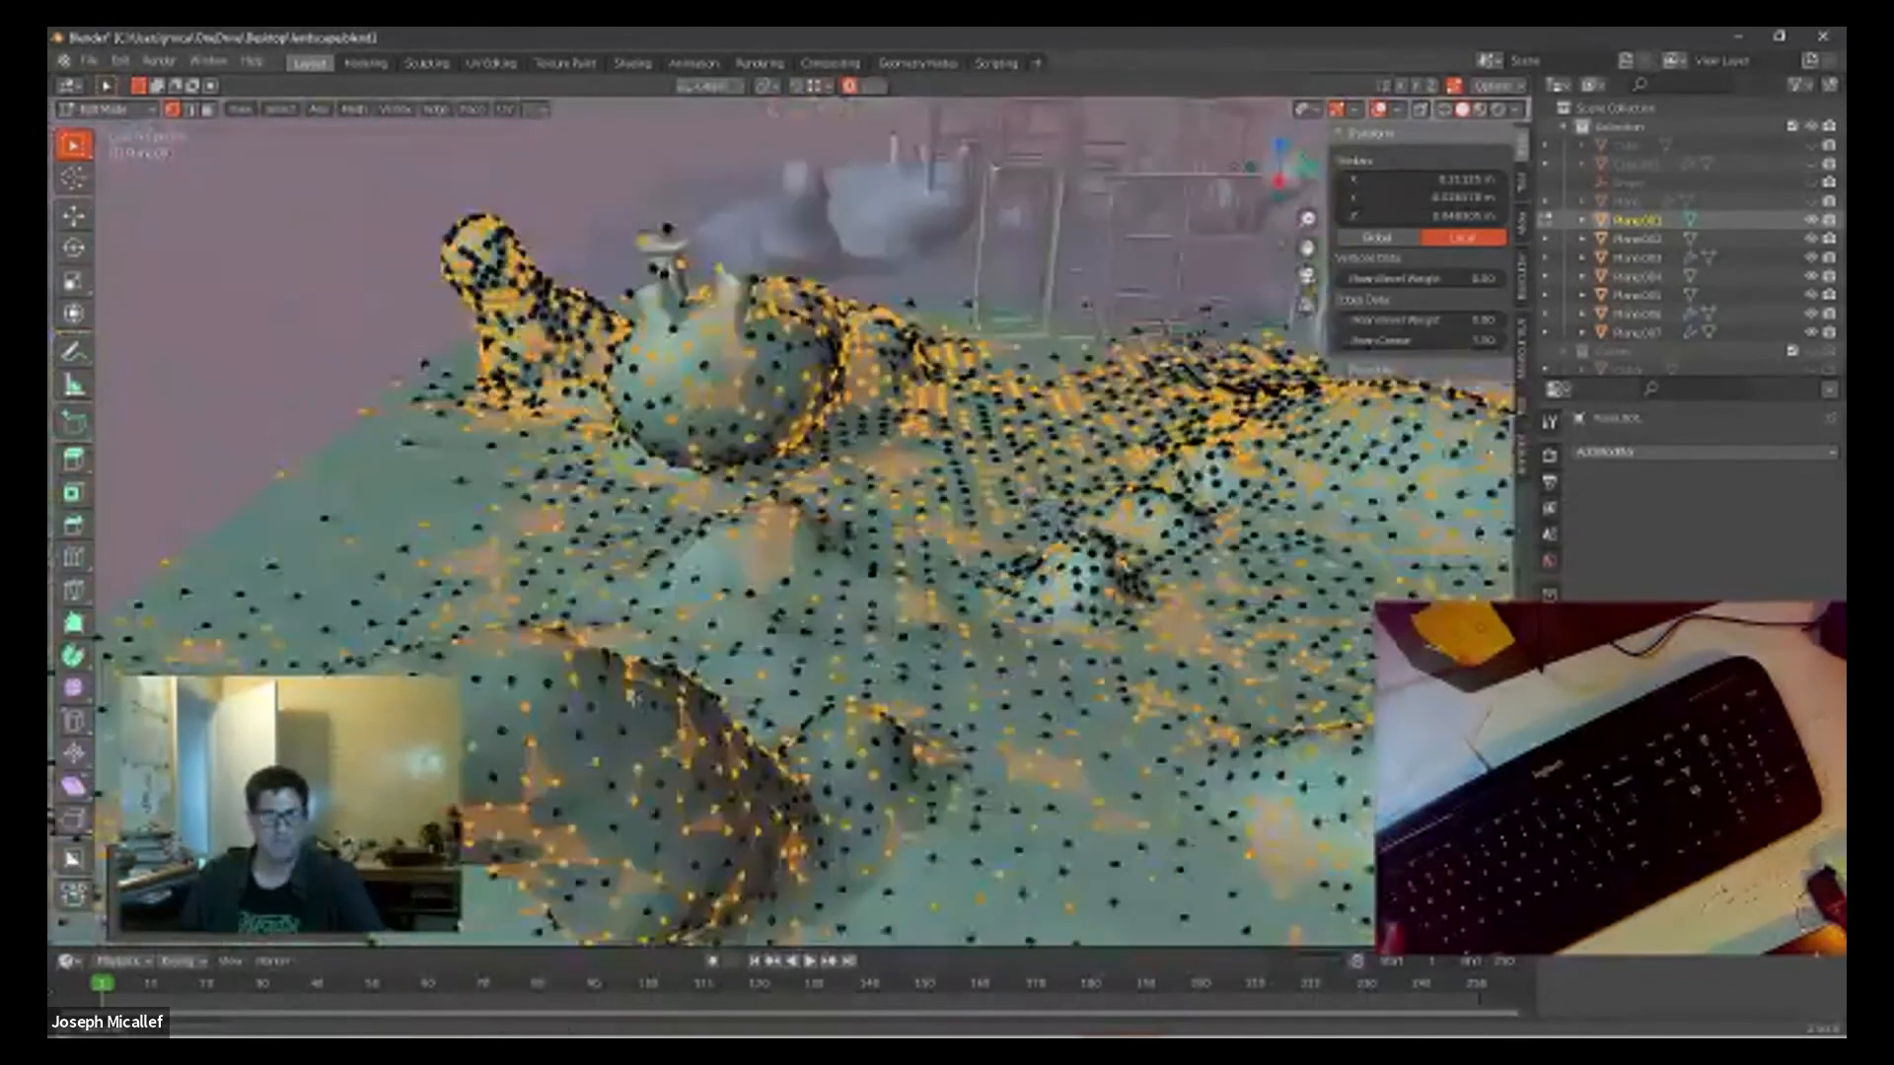
middle_drag(858, 649, 837, 618)
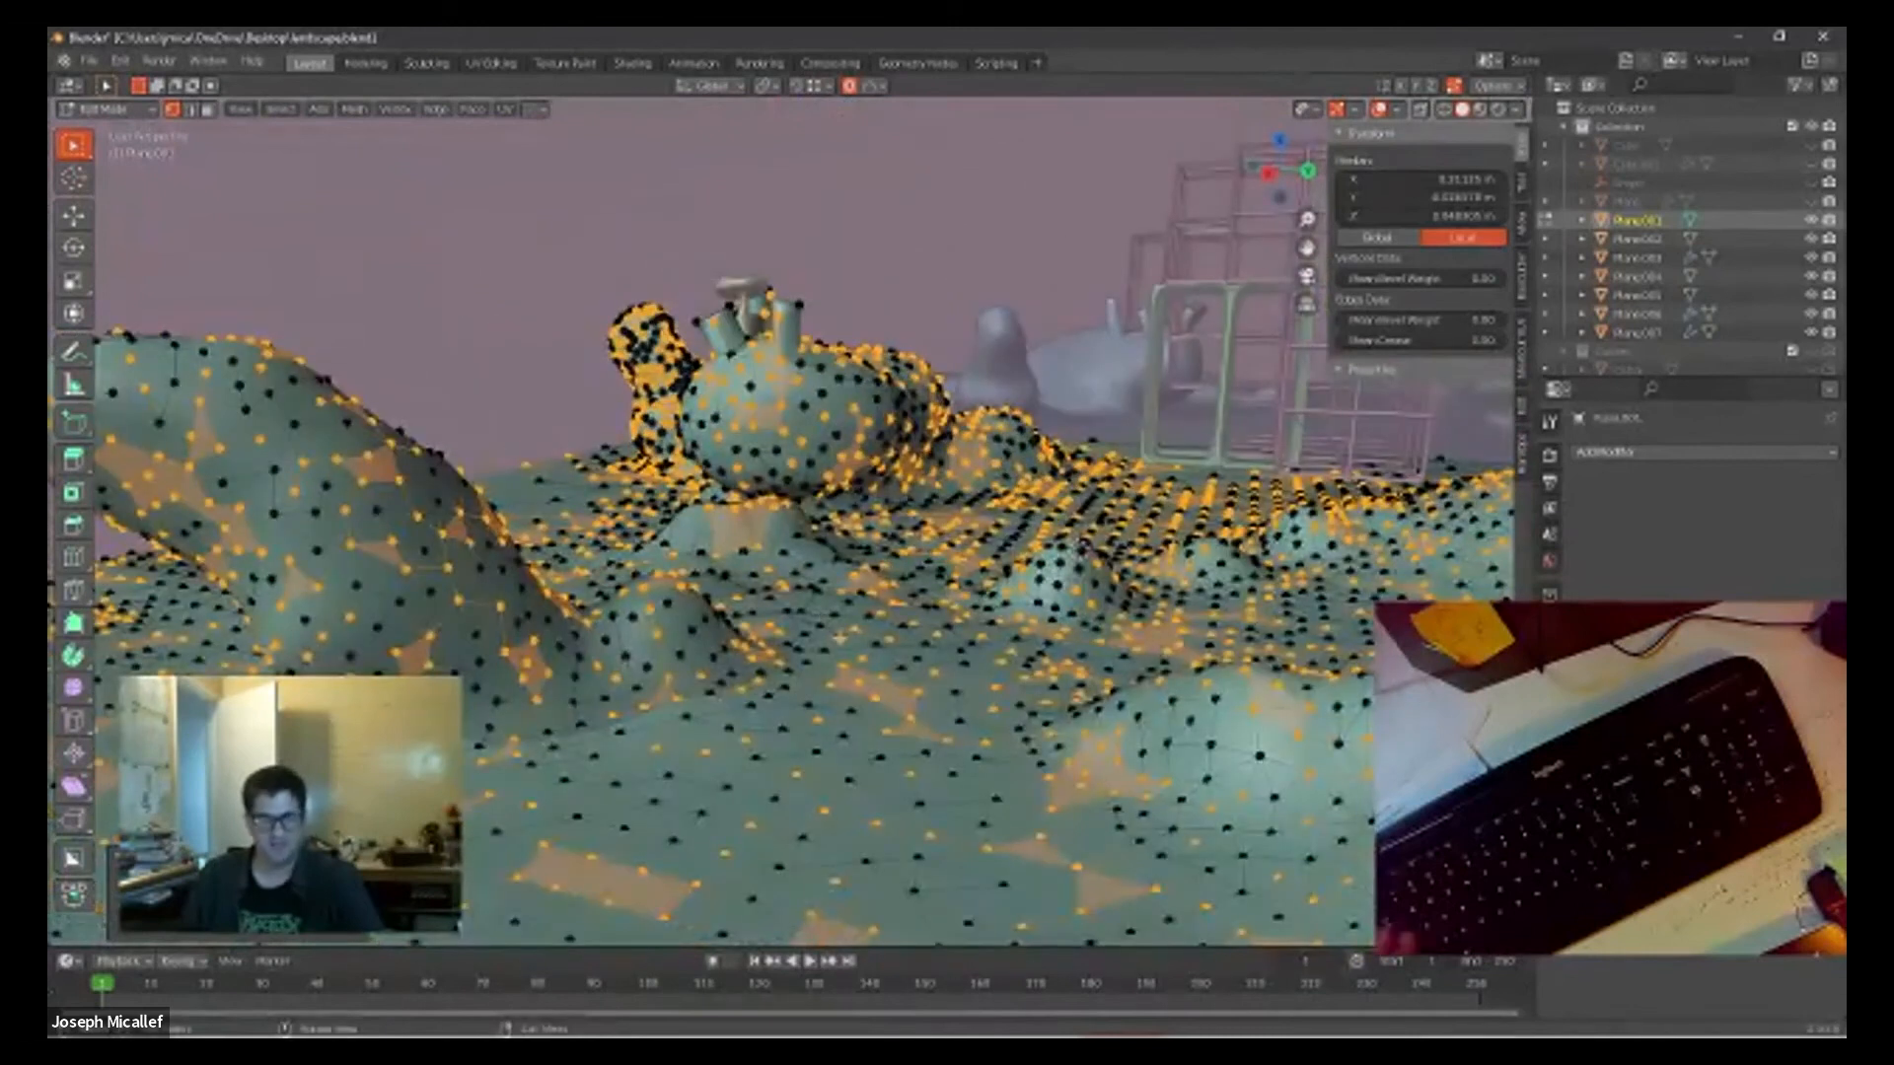
Step: Set the proportional falloff to Random and raise the randomly selected vertices slightly along Z
click(868, 86)
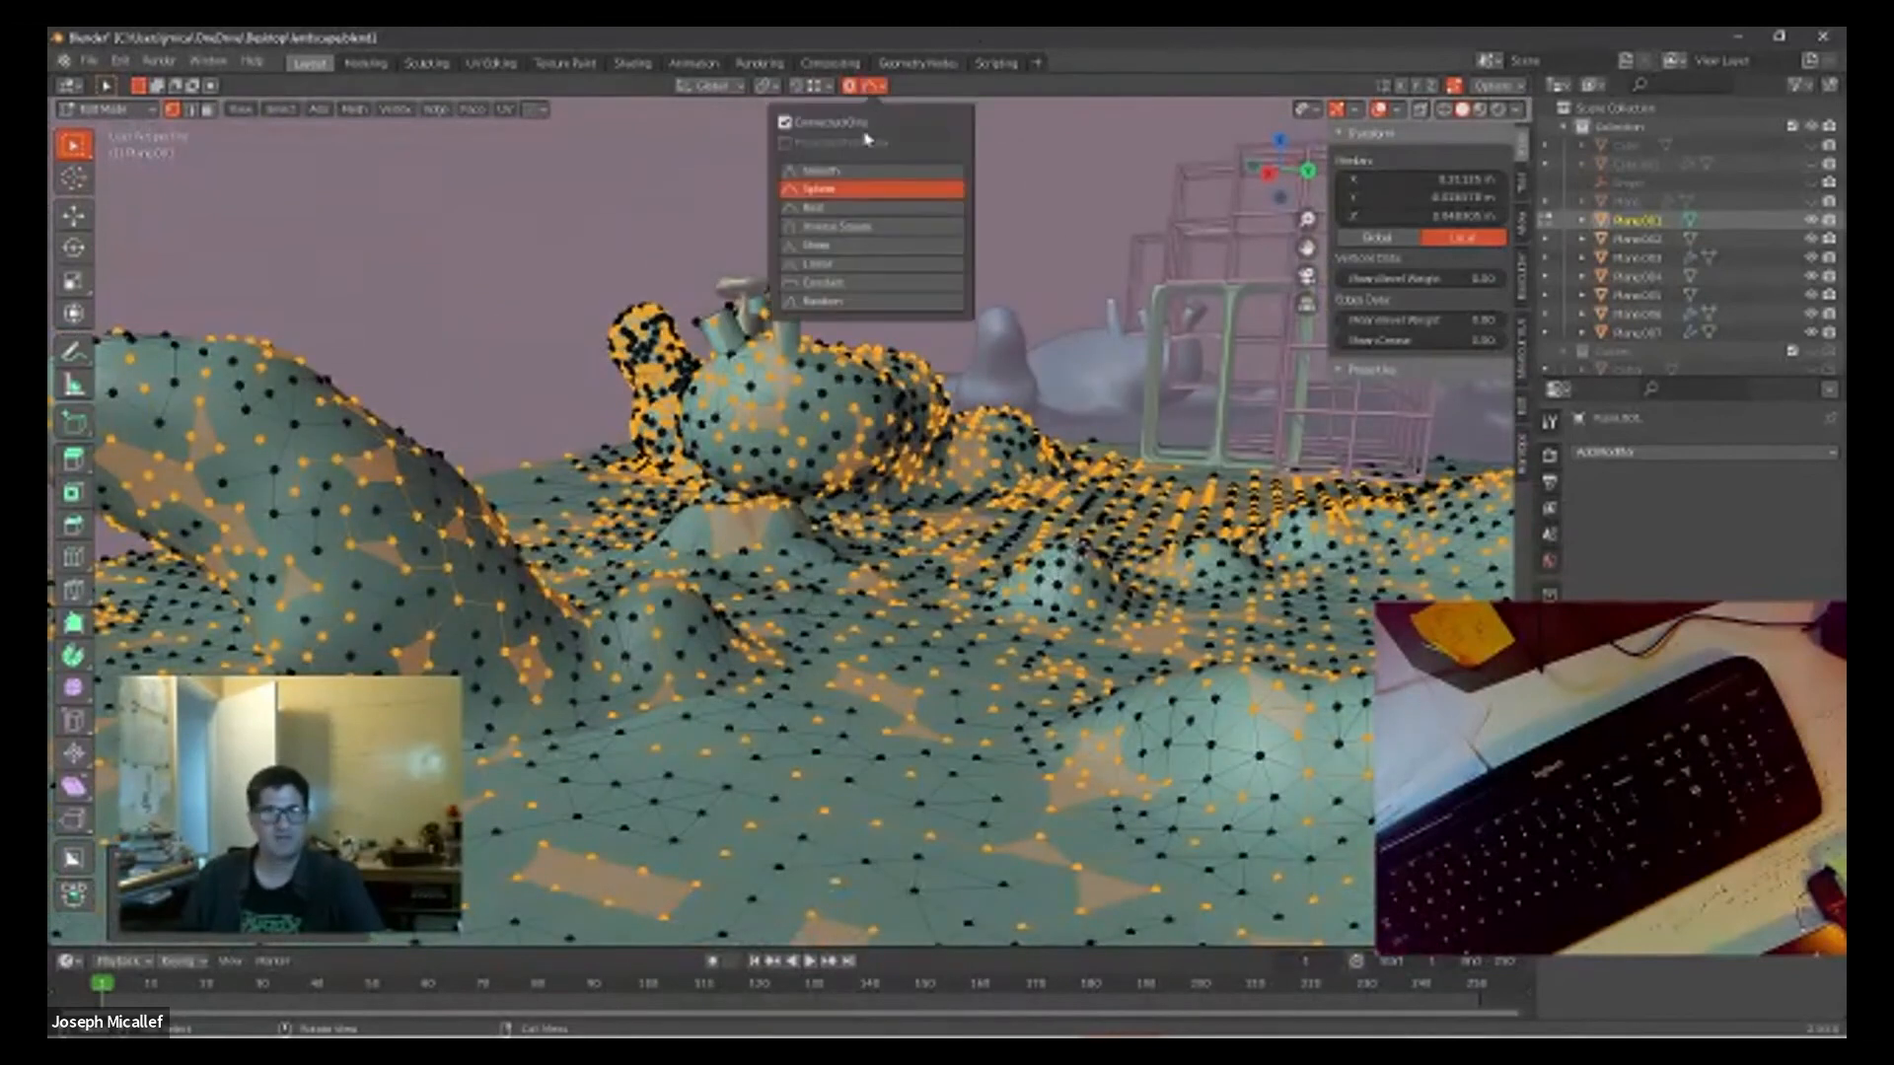
click(832, 302)
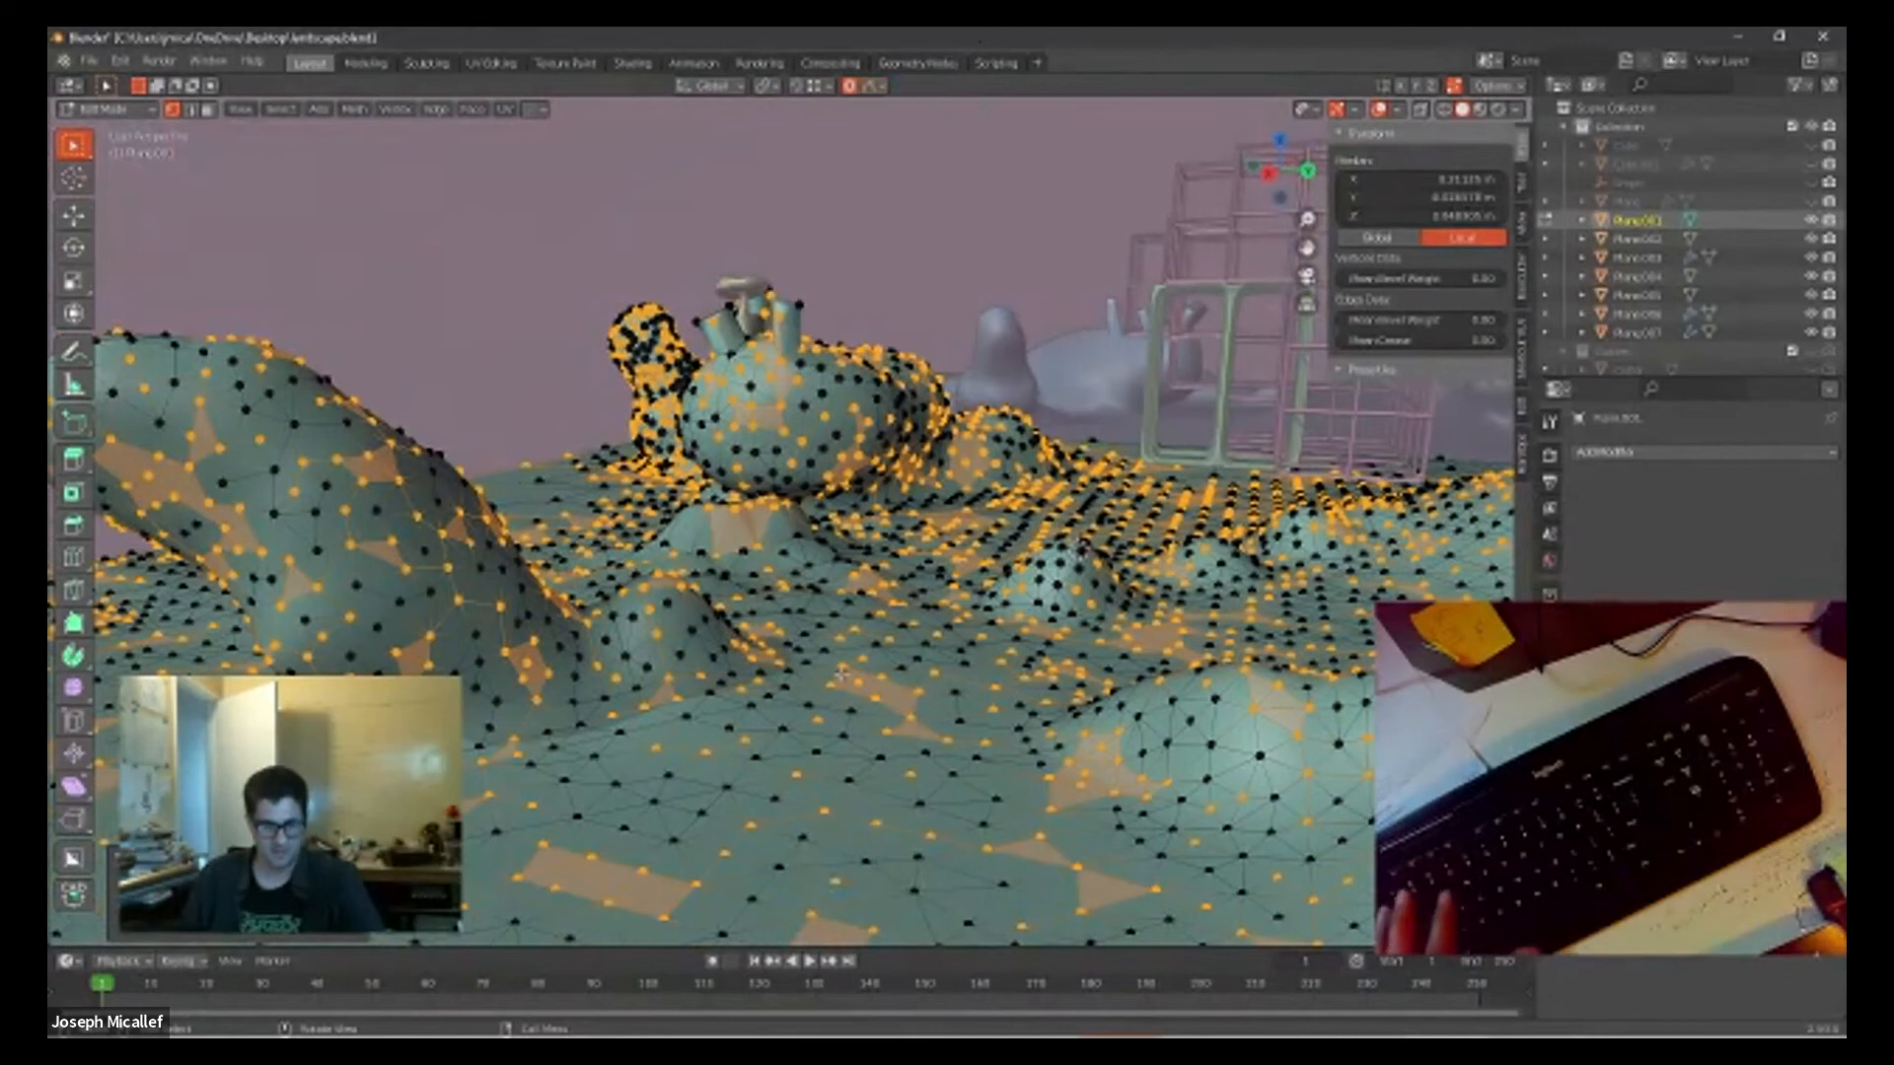
key(g)
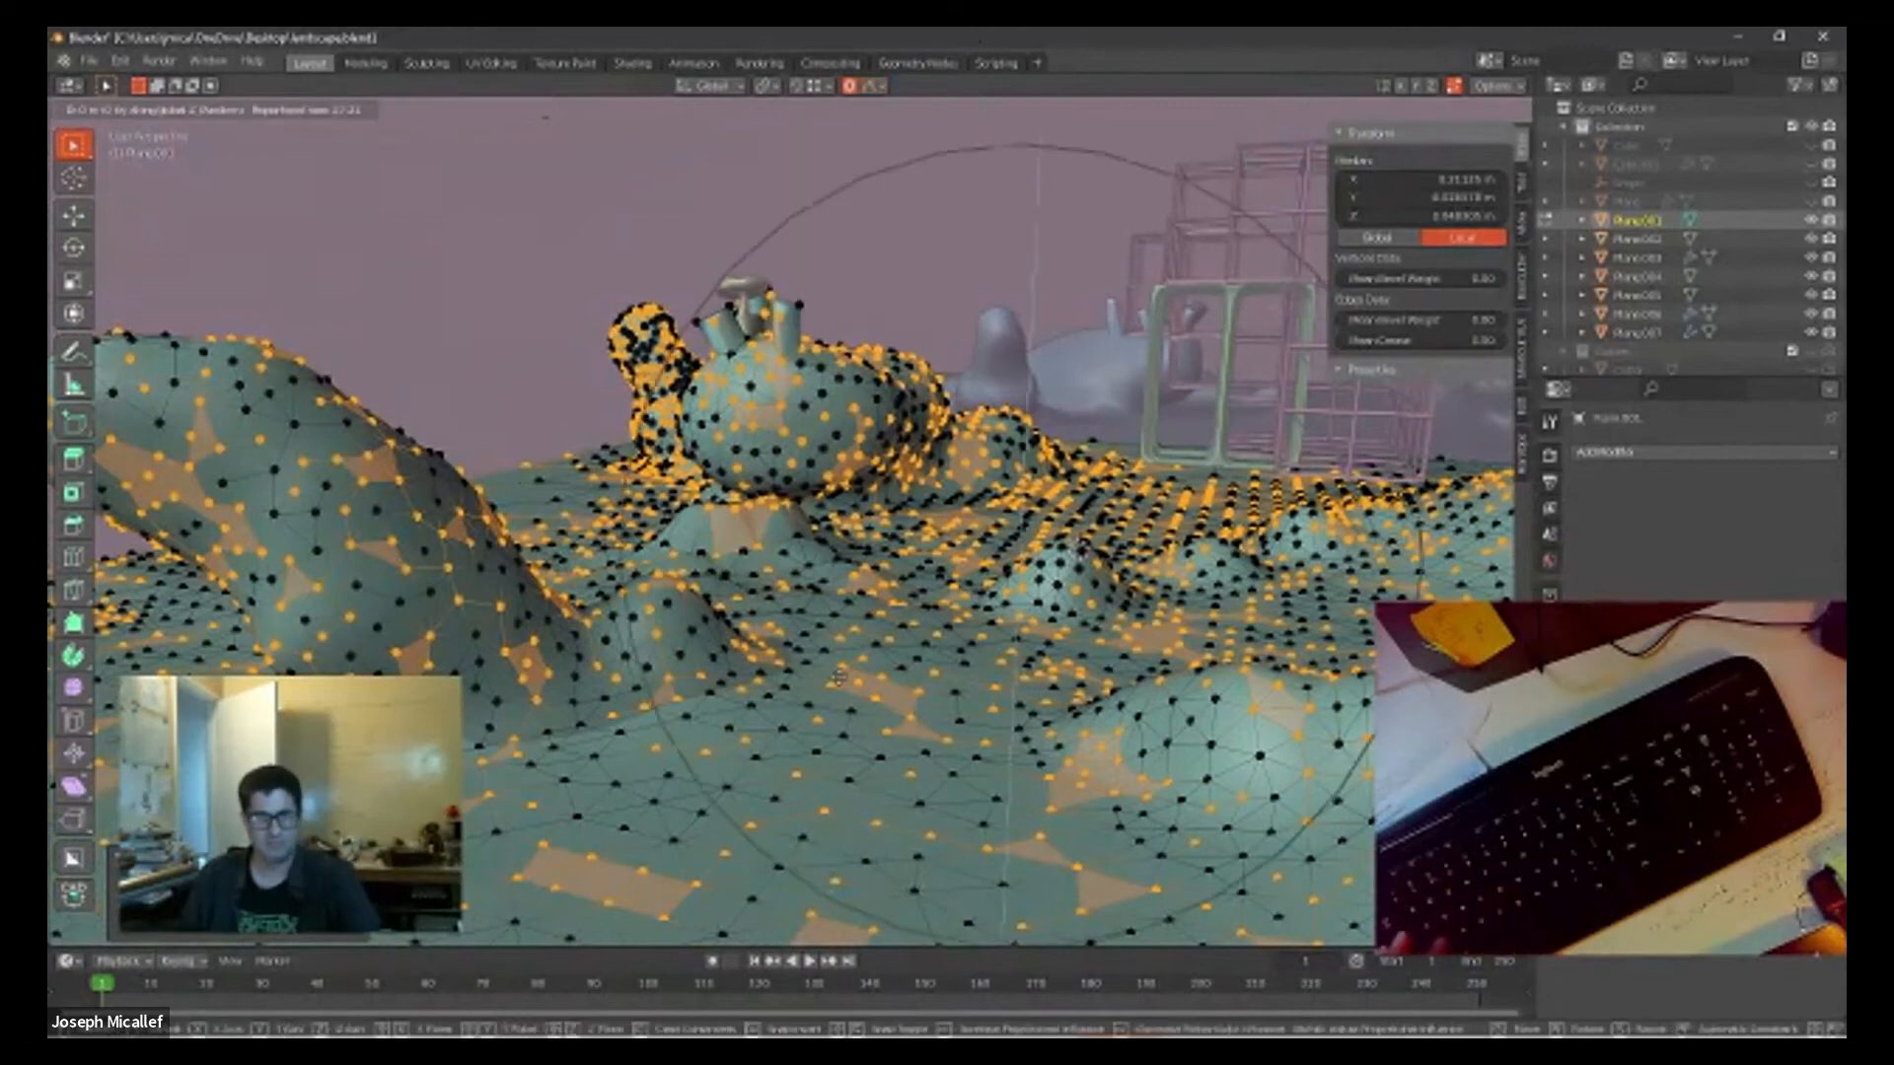
key(z)
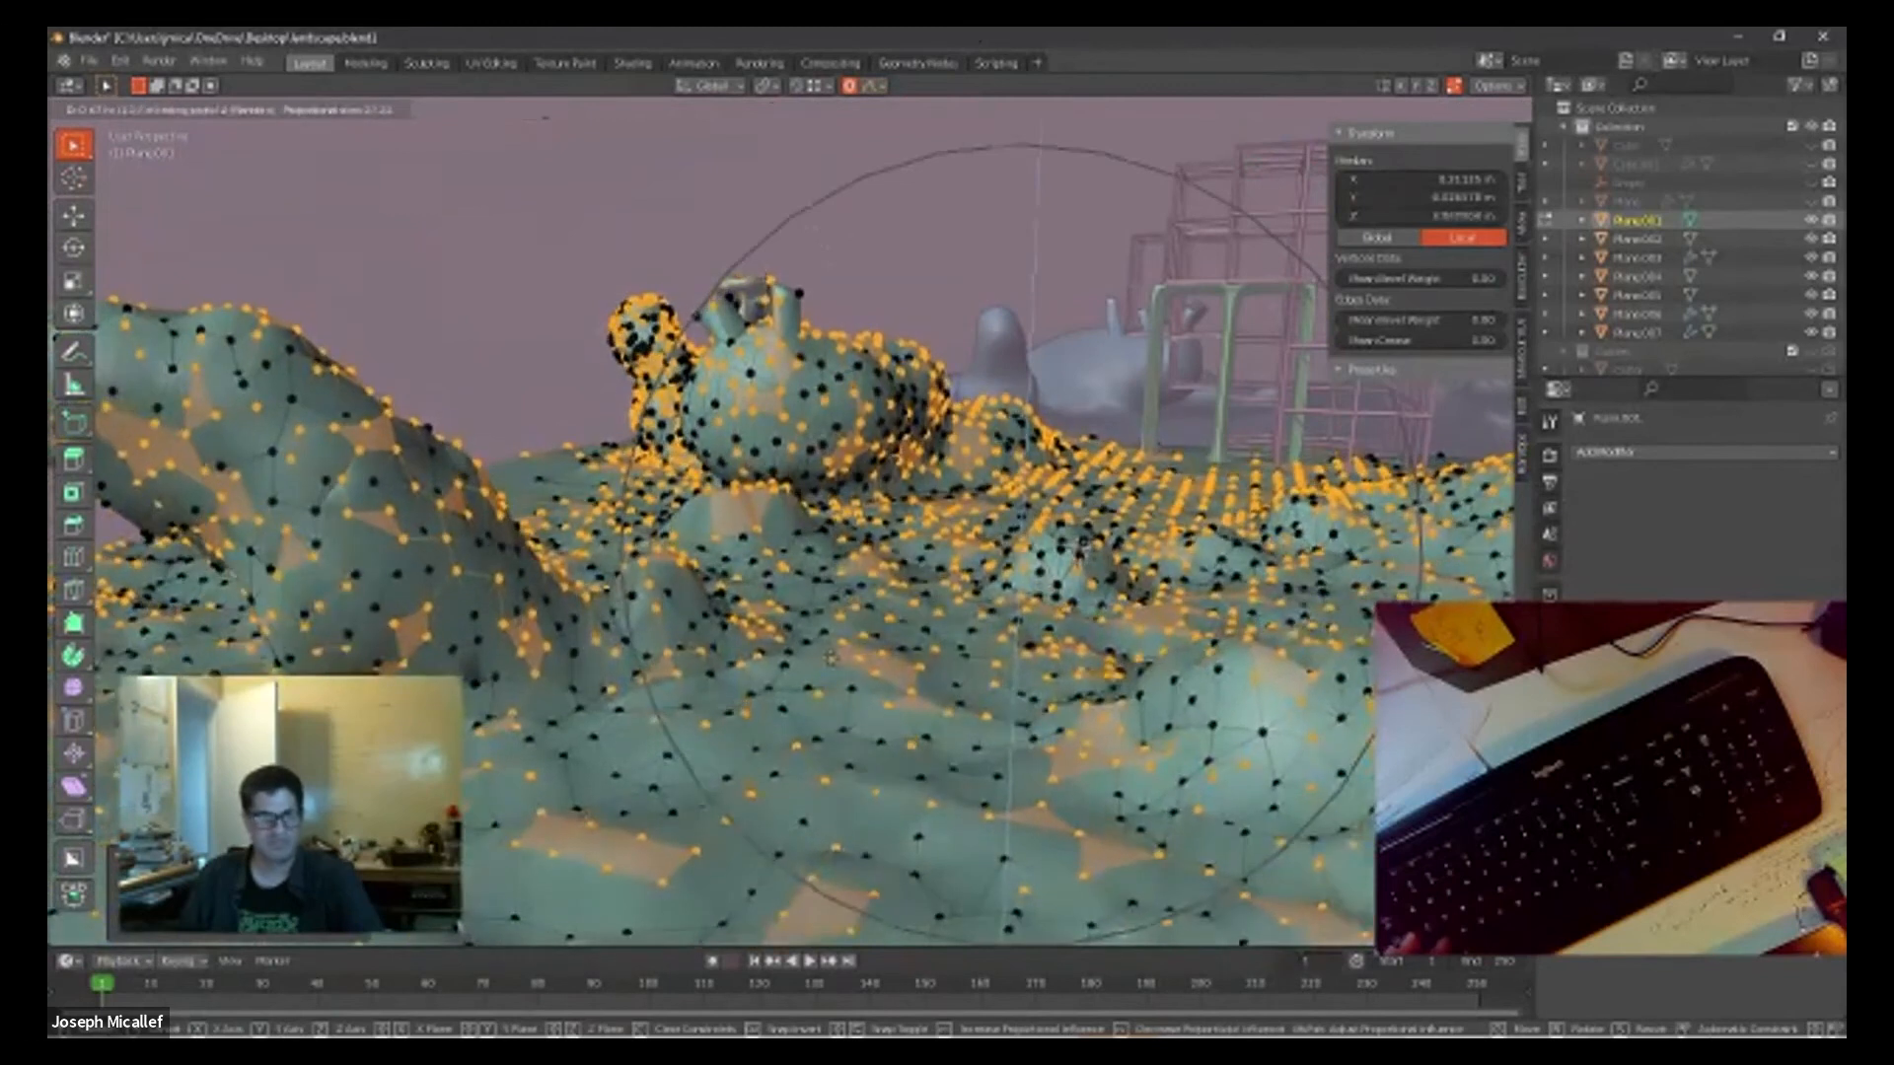
click(829, 669)
Step: Scale the random vertex selection slightly with the Random falloff and return to Object Mode
key(s)
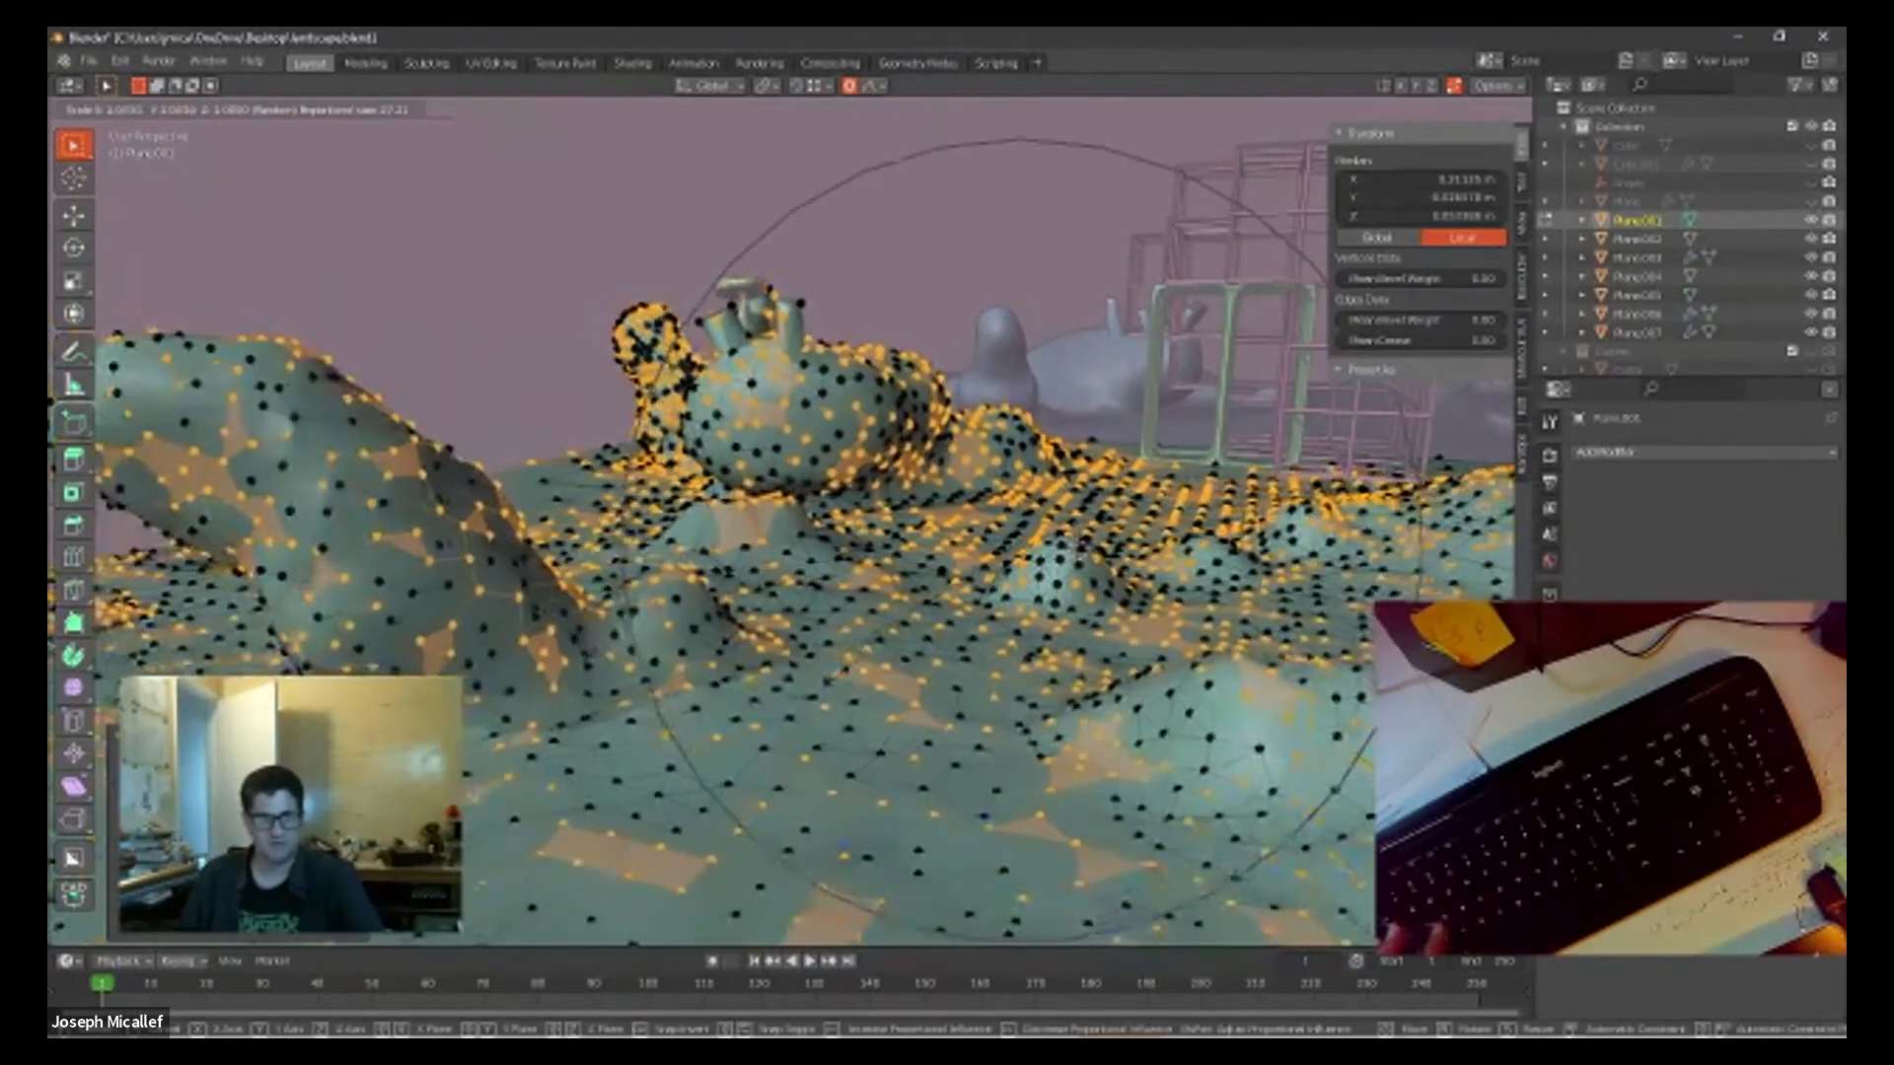
click(841, 670)
middle_drag(747, 654, 986, 651)
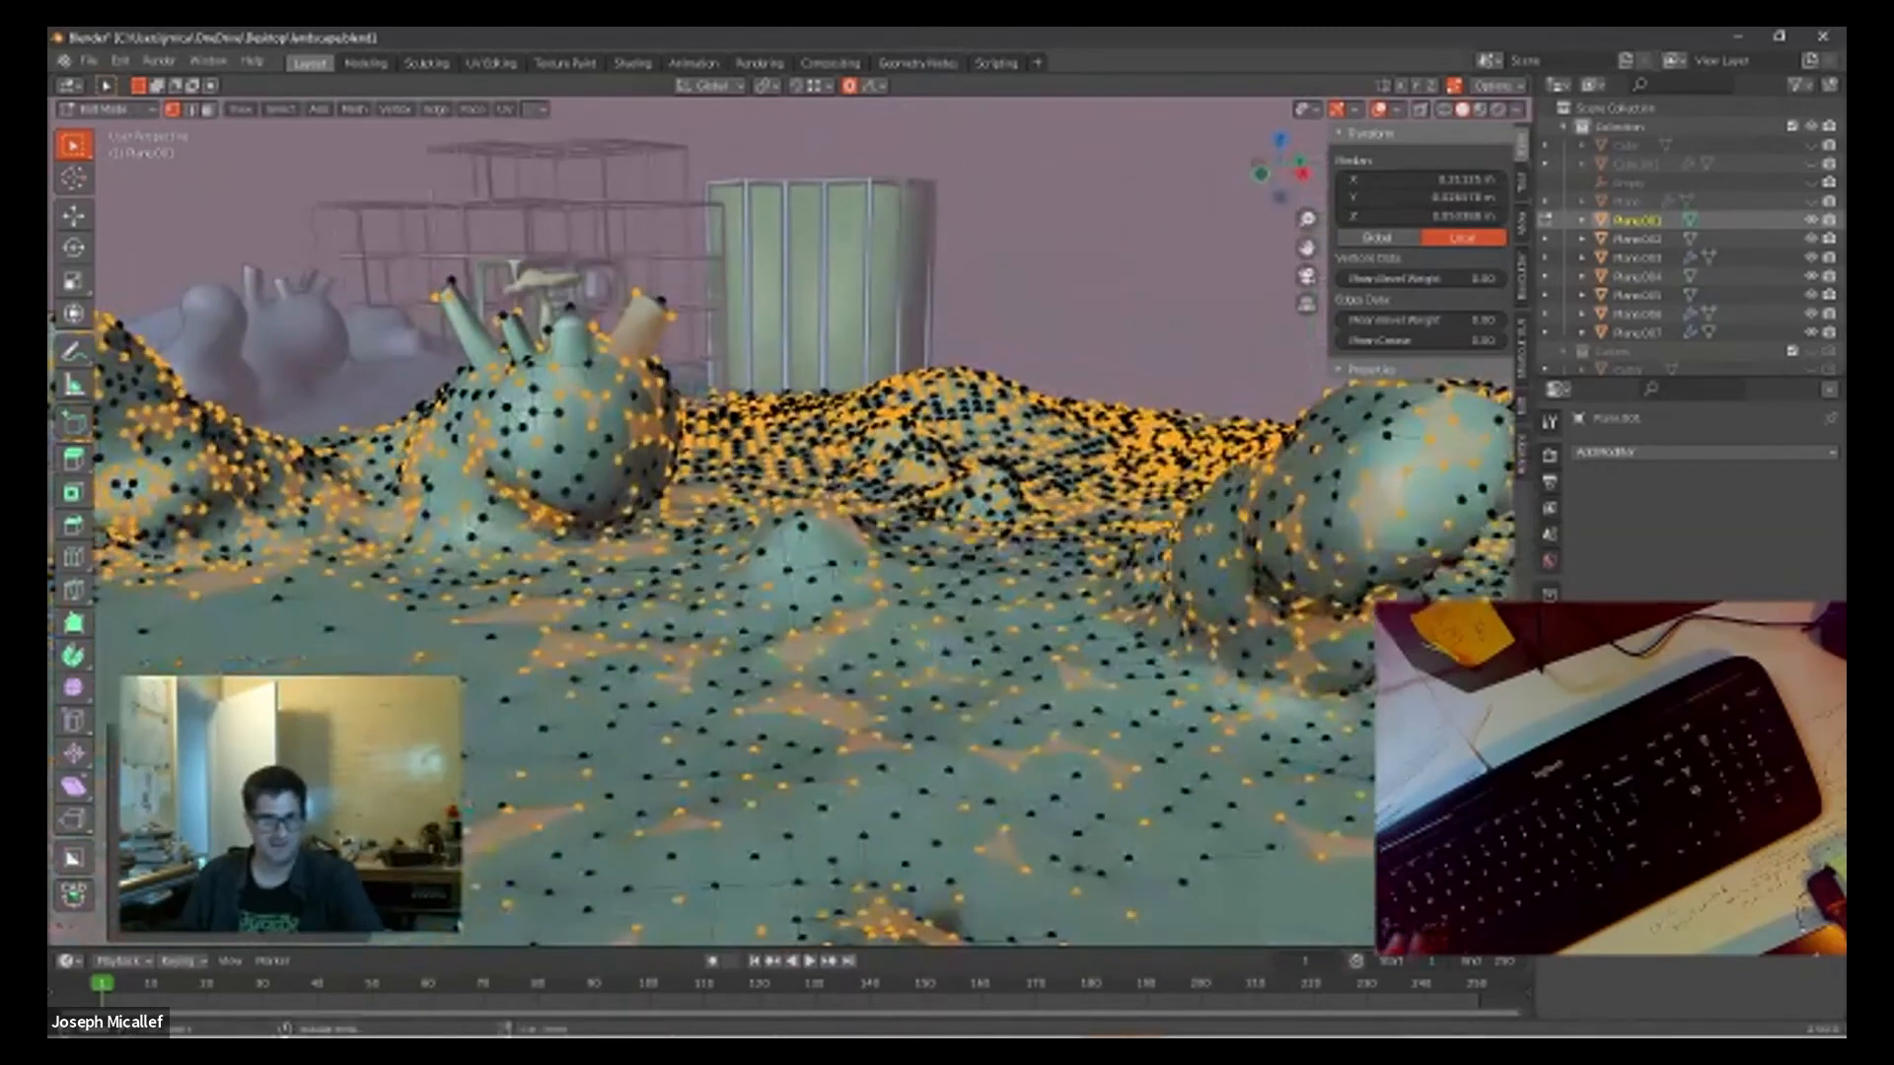
key(Tab)
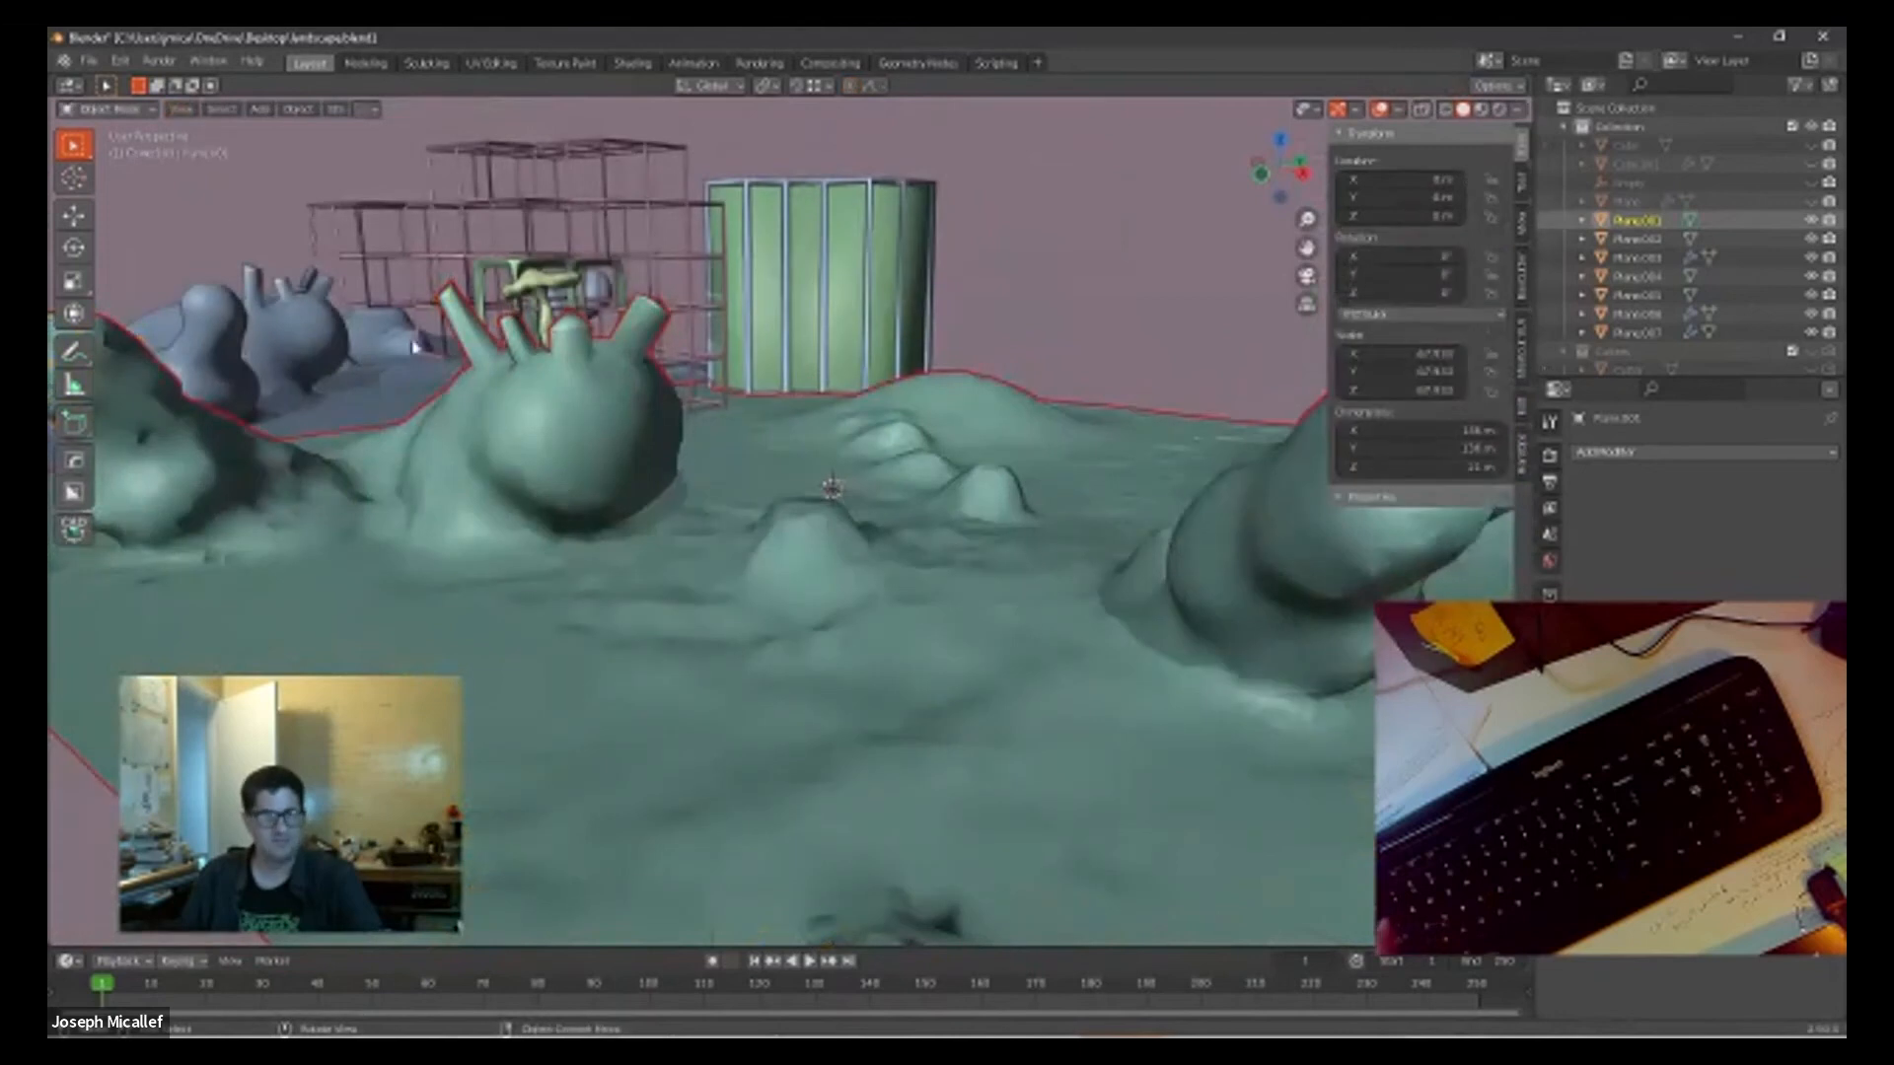
Step: Inspect the roughened terrain surface, mounds and edges from several angles and distances
scroll(752, 544, up, 4)
middle_drag(760, 567, 1028, 641)
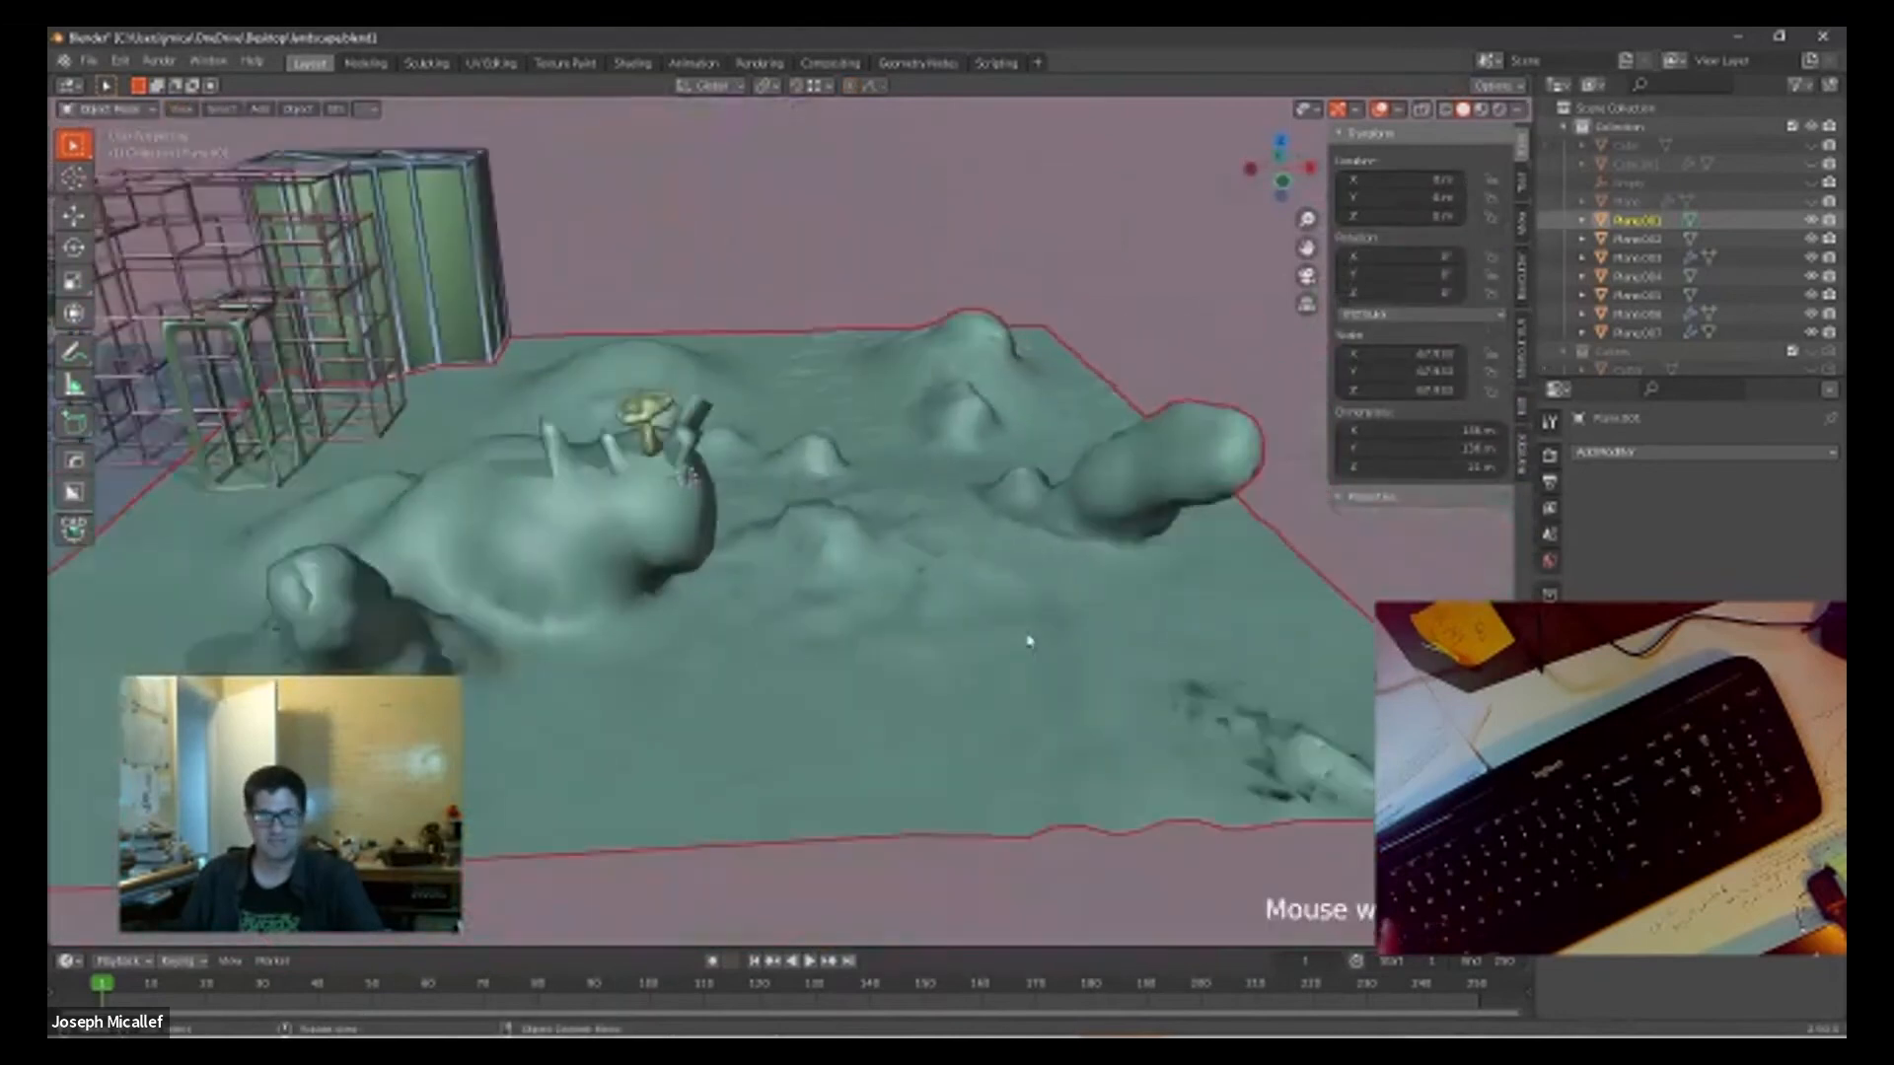
middle_drag(845, 677, 550, 668)
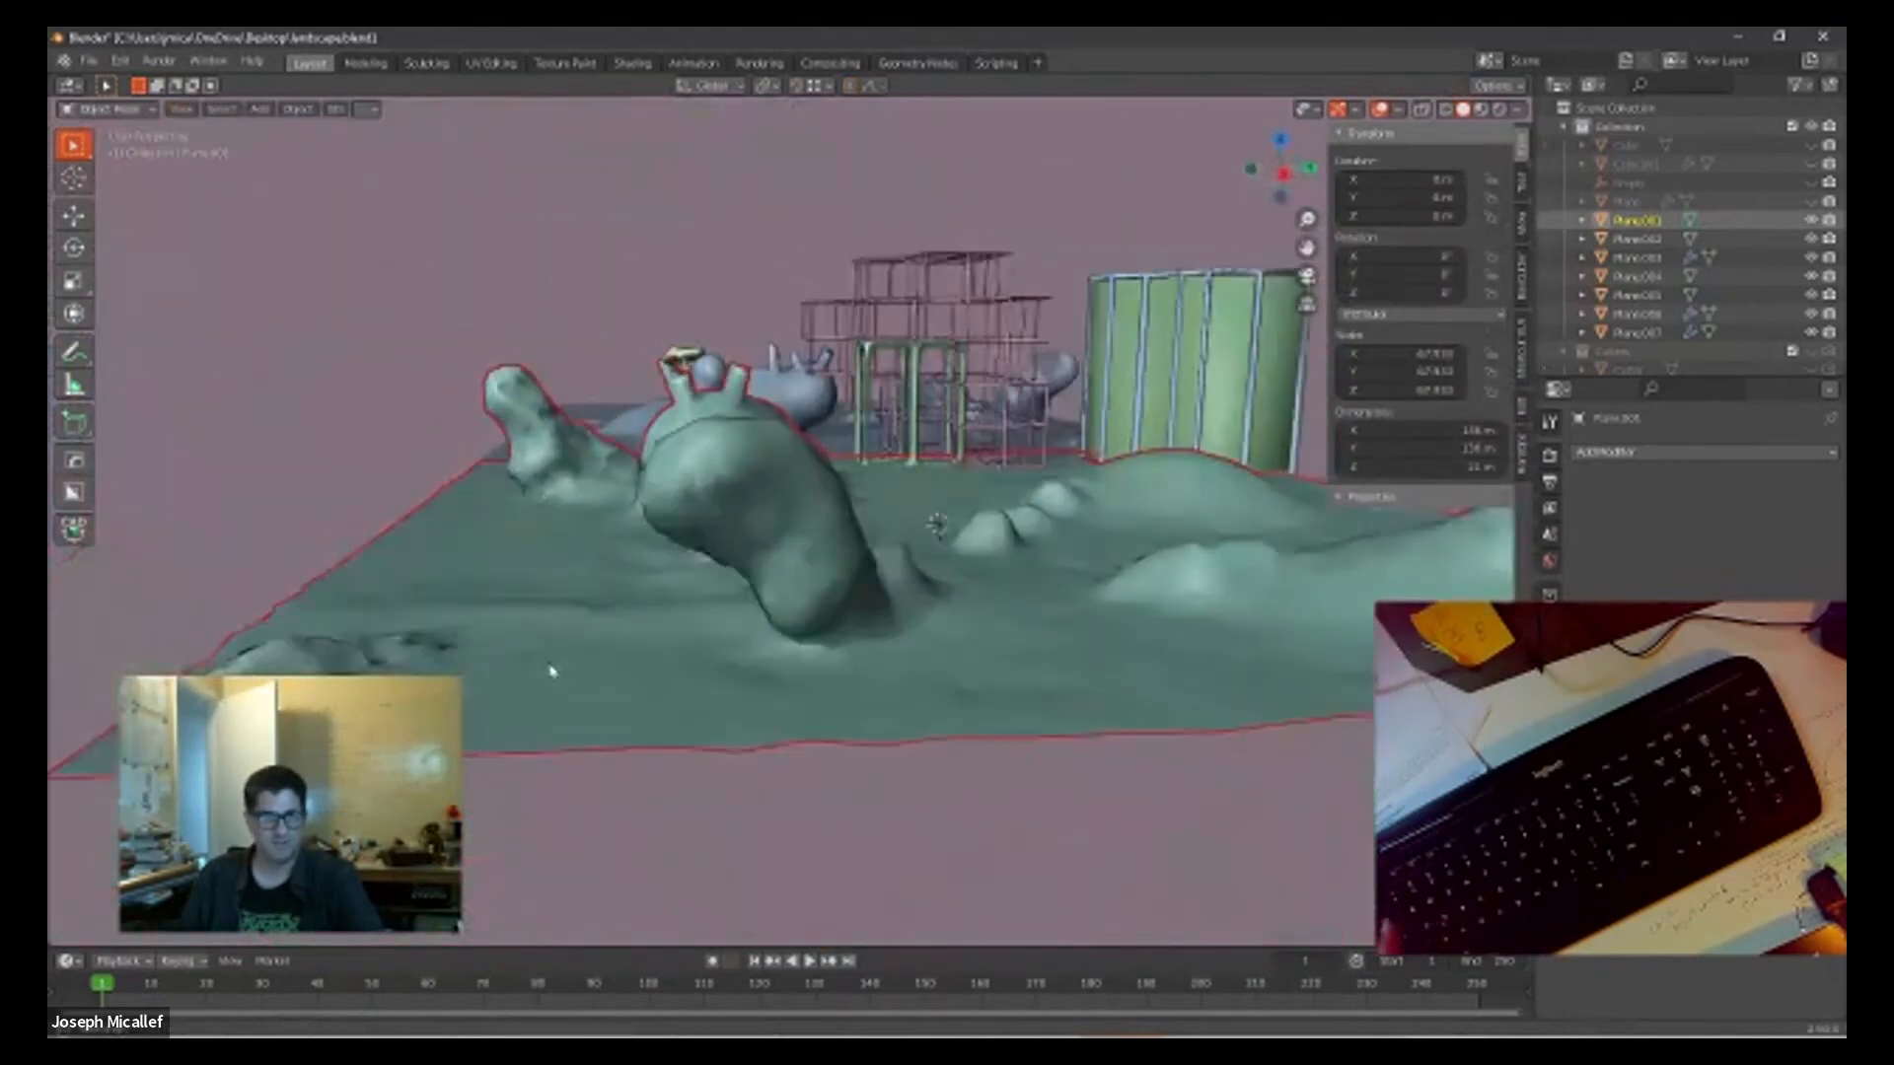
middle_drag(703, 734, 624, 728)
scroll(677, 570, up, 3)
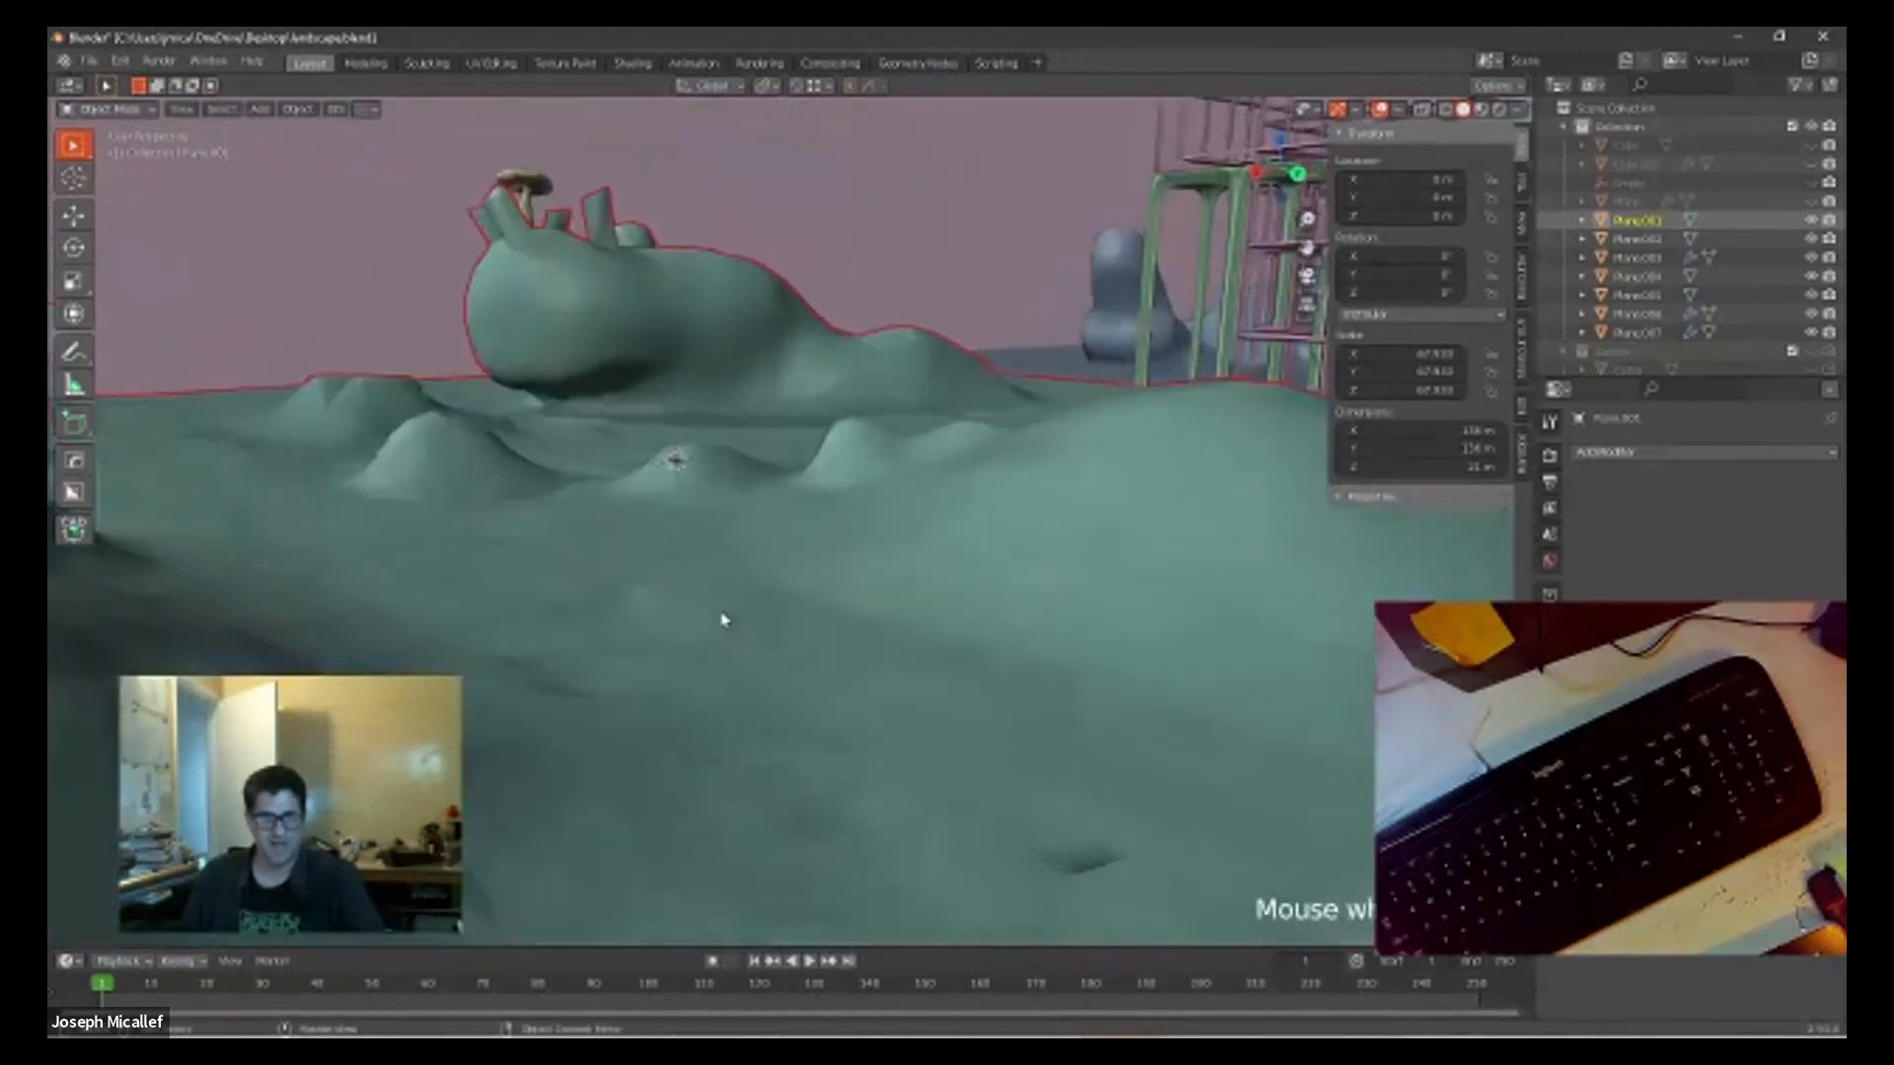
scroll(723, 619, up, 6)
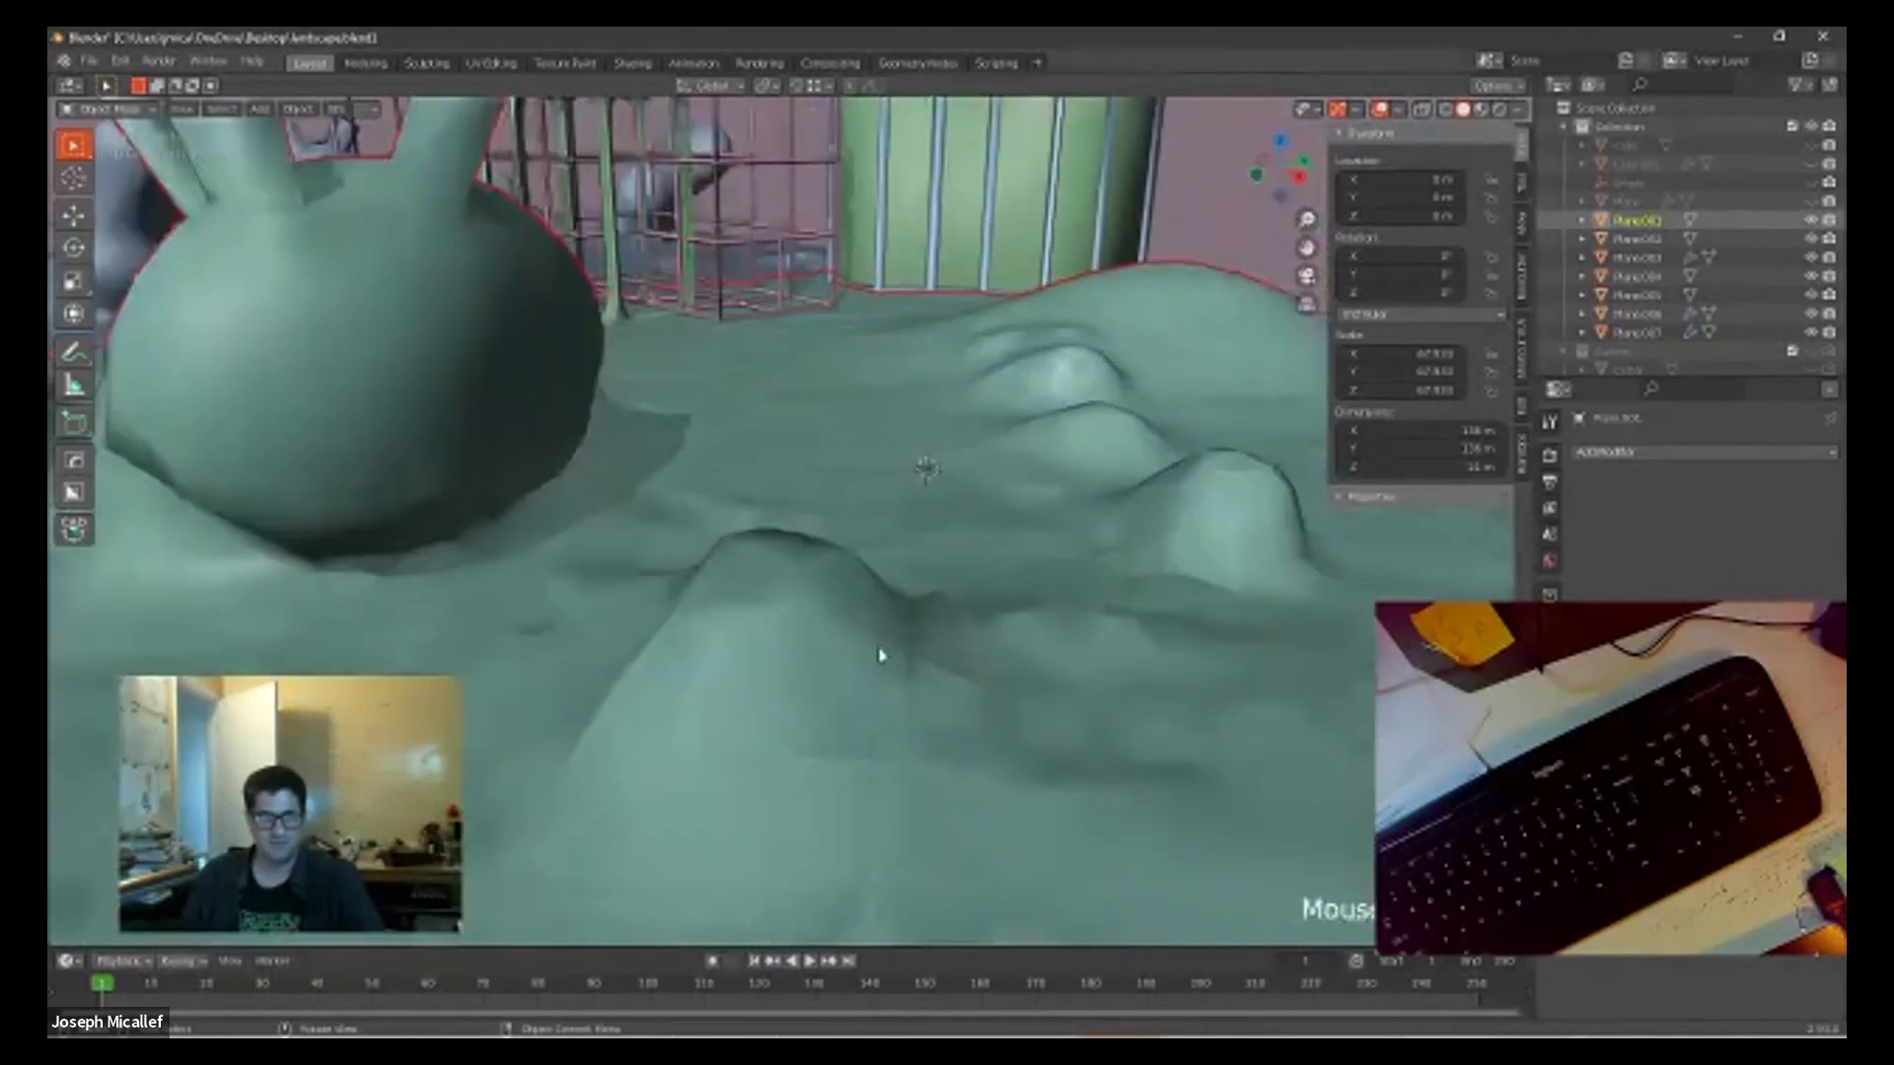
scroll(789, 681, down, 5)
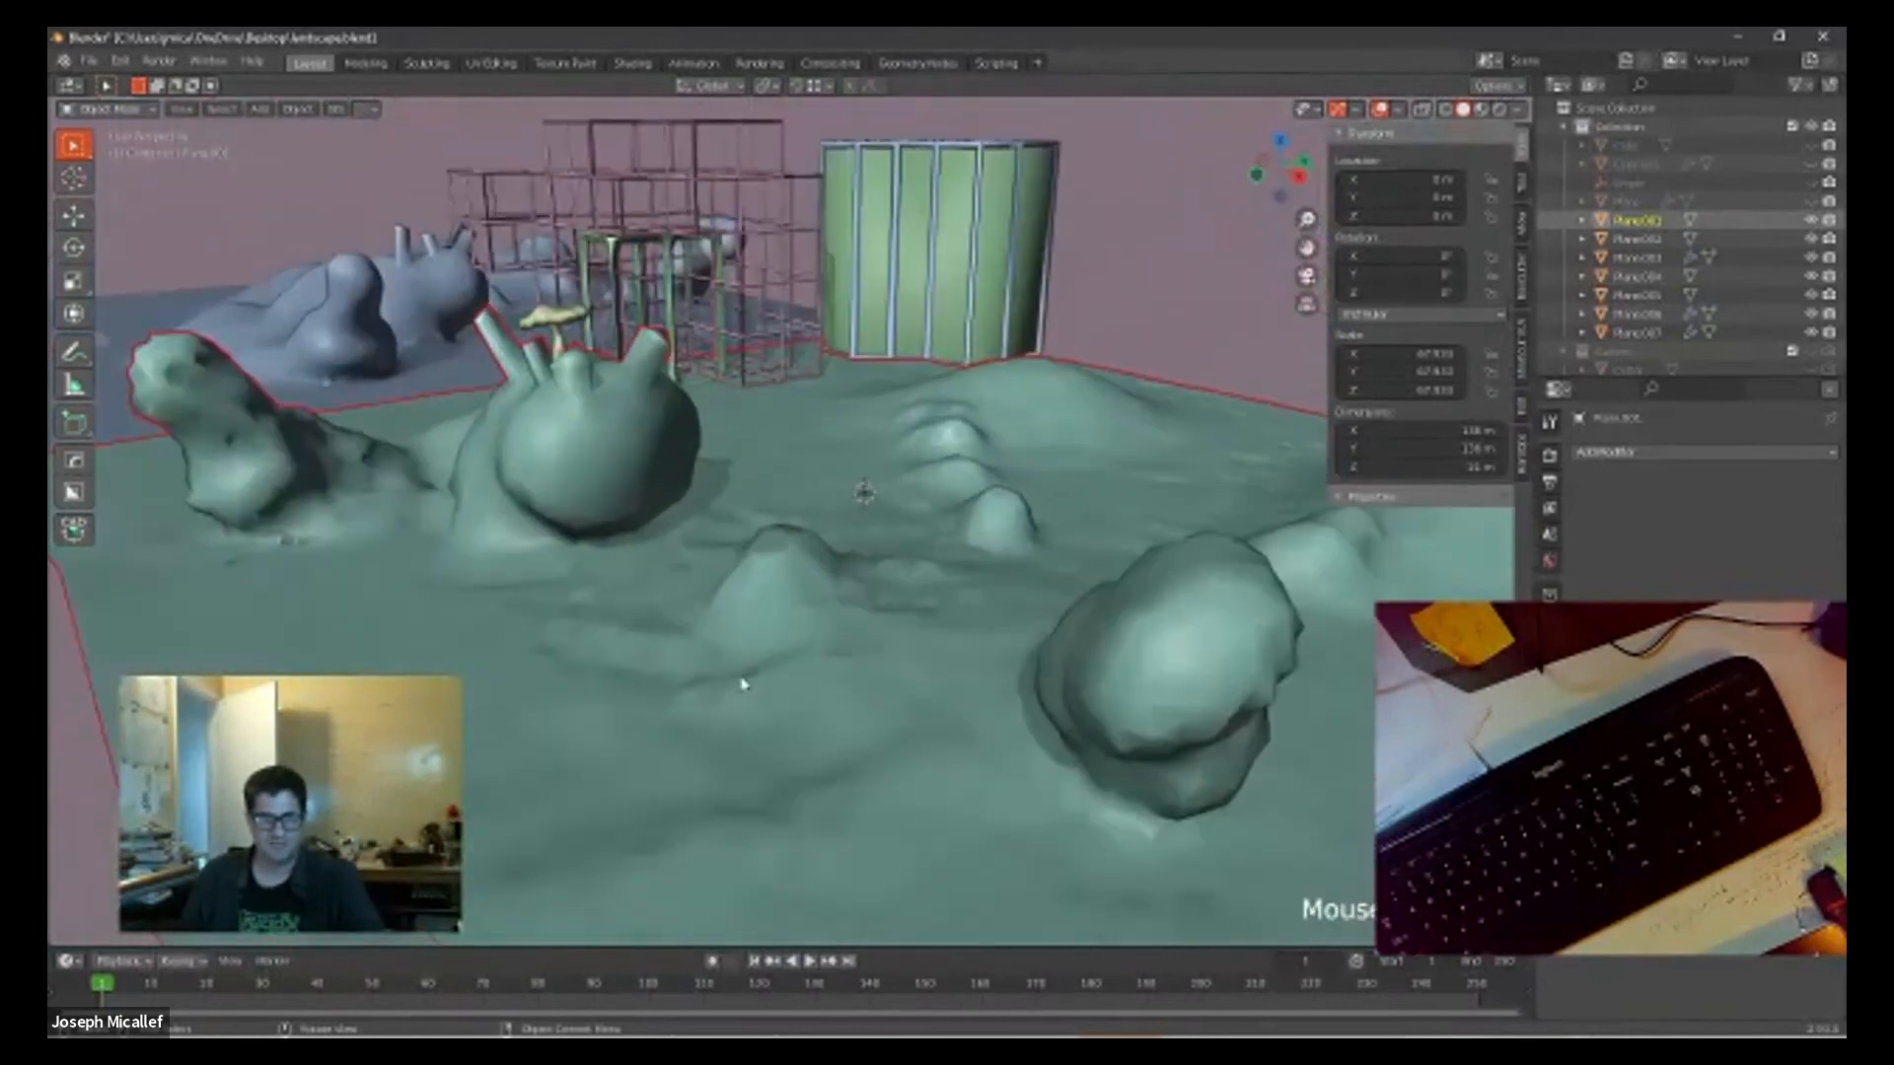
scroll(740, 681, up, 5)
scroll(819, 750, down, 5)
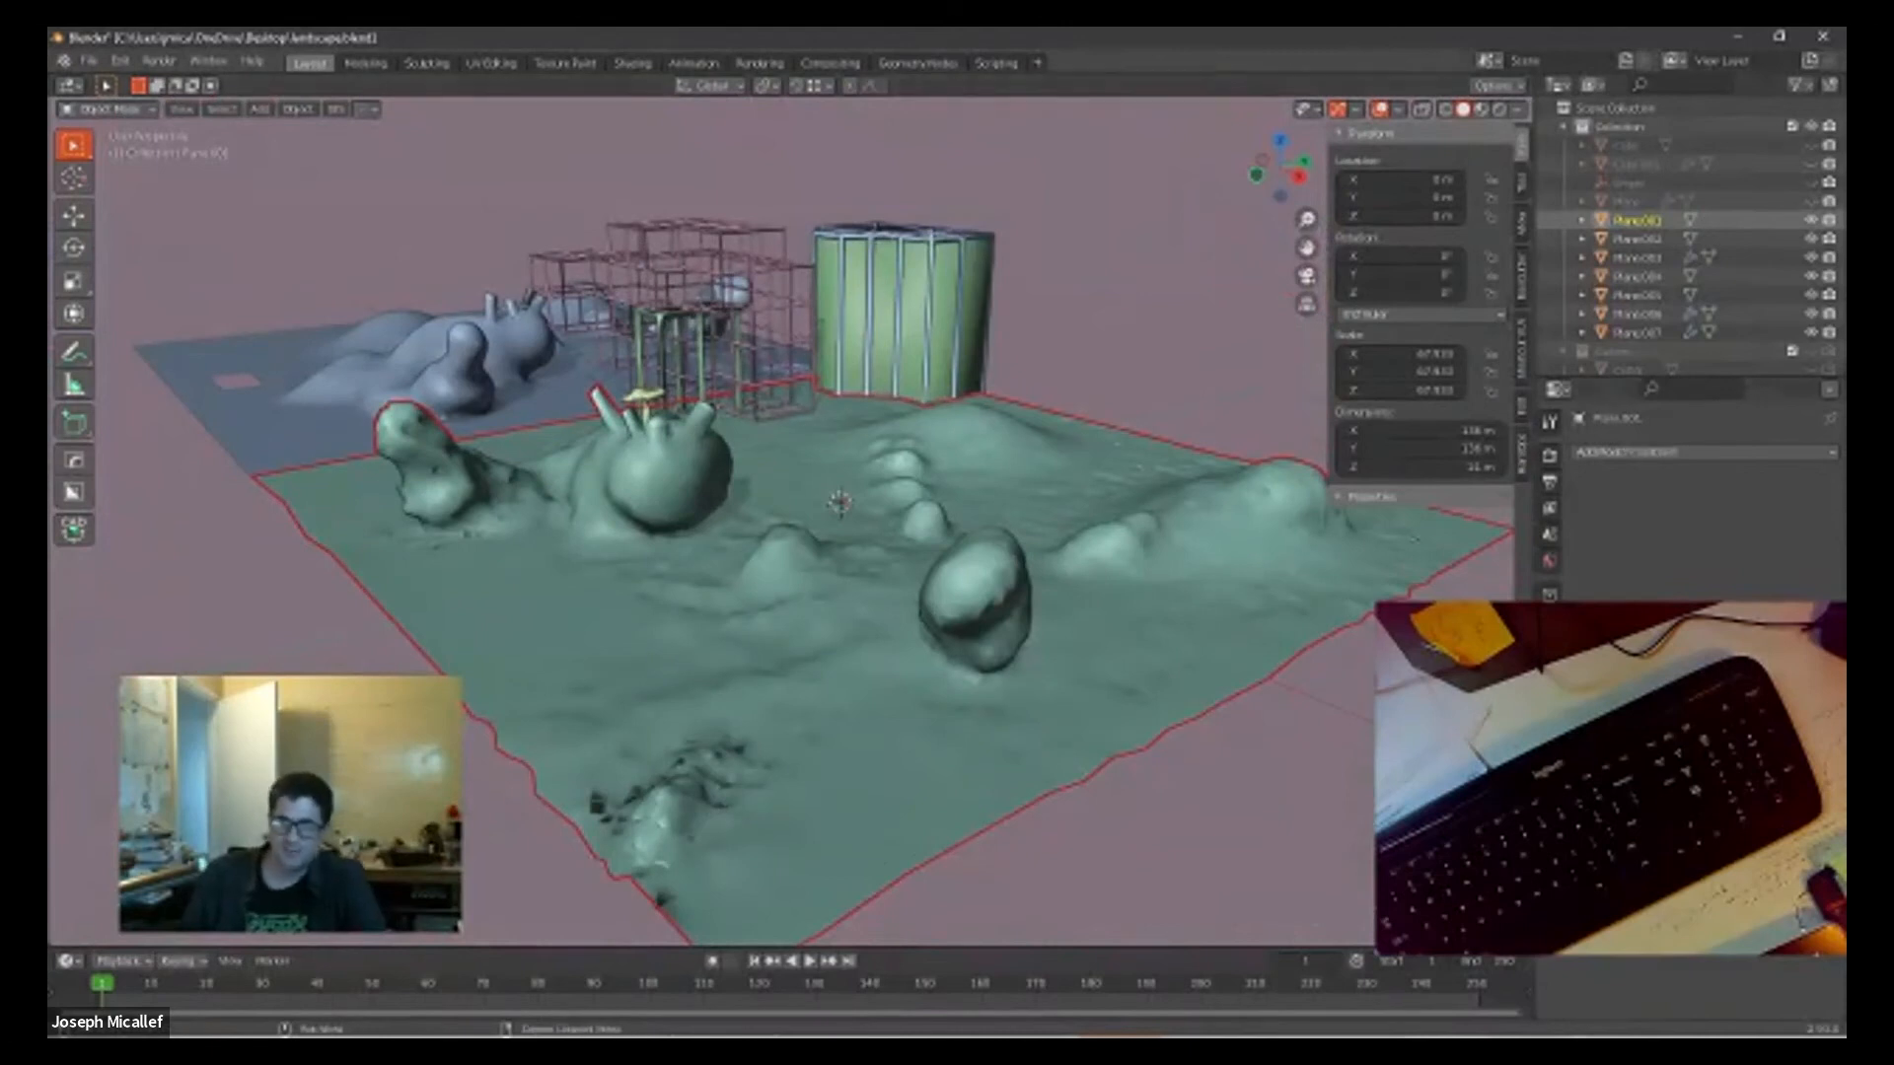
Step: Remesh the terrain with QuadriFlow at 4000 faces and shade the resulting mesh smooth
click(1549, 760)
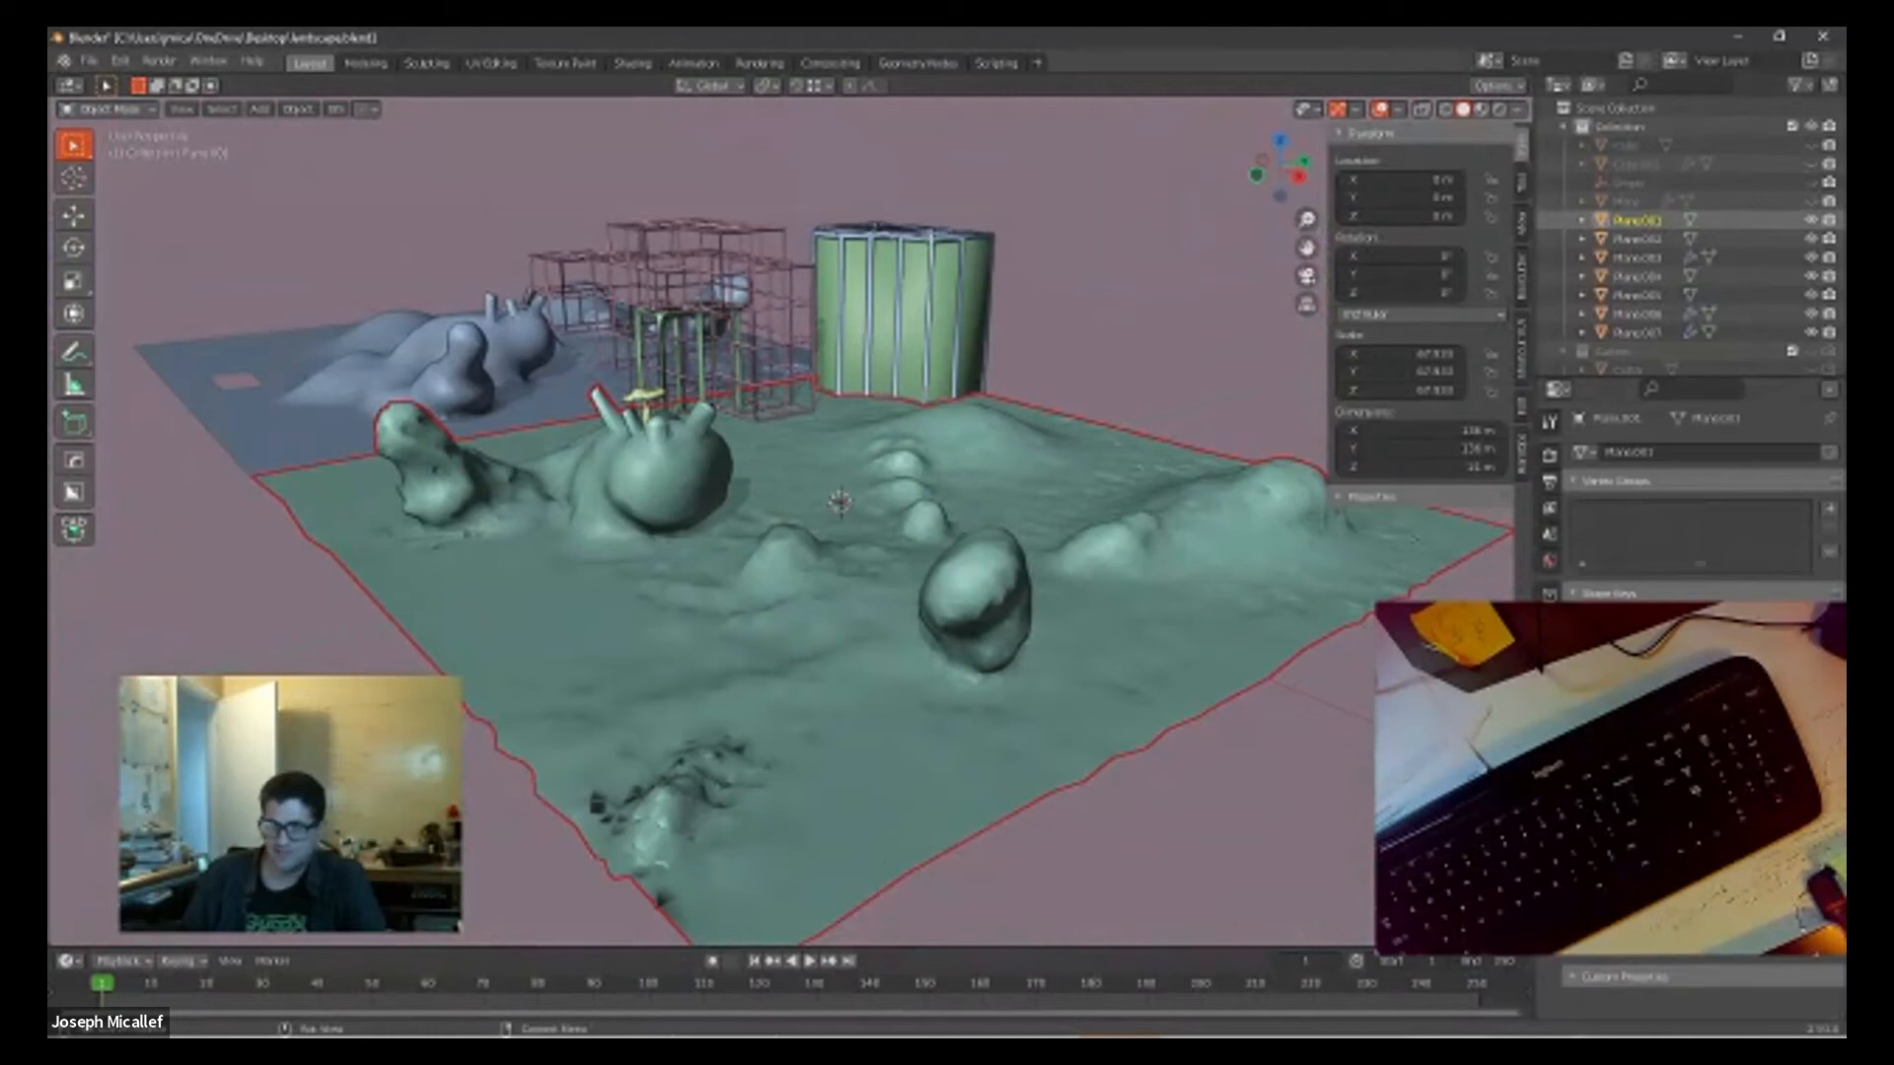
click(1693, 1016)
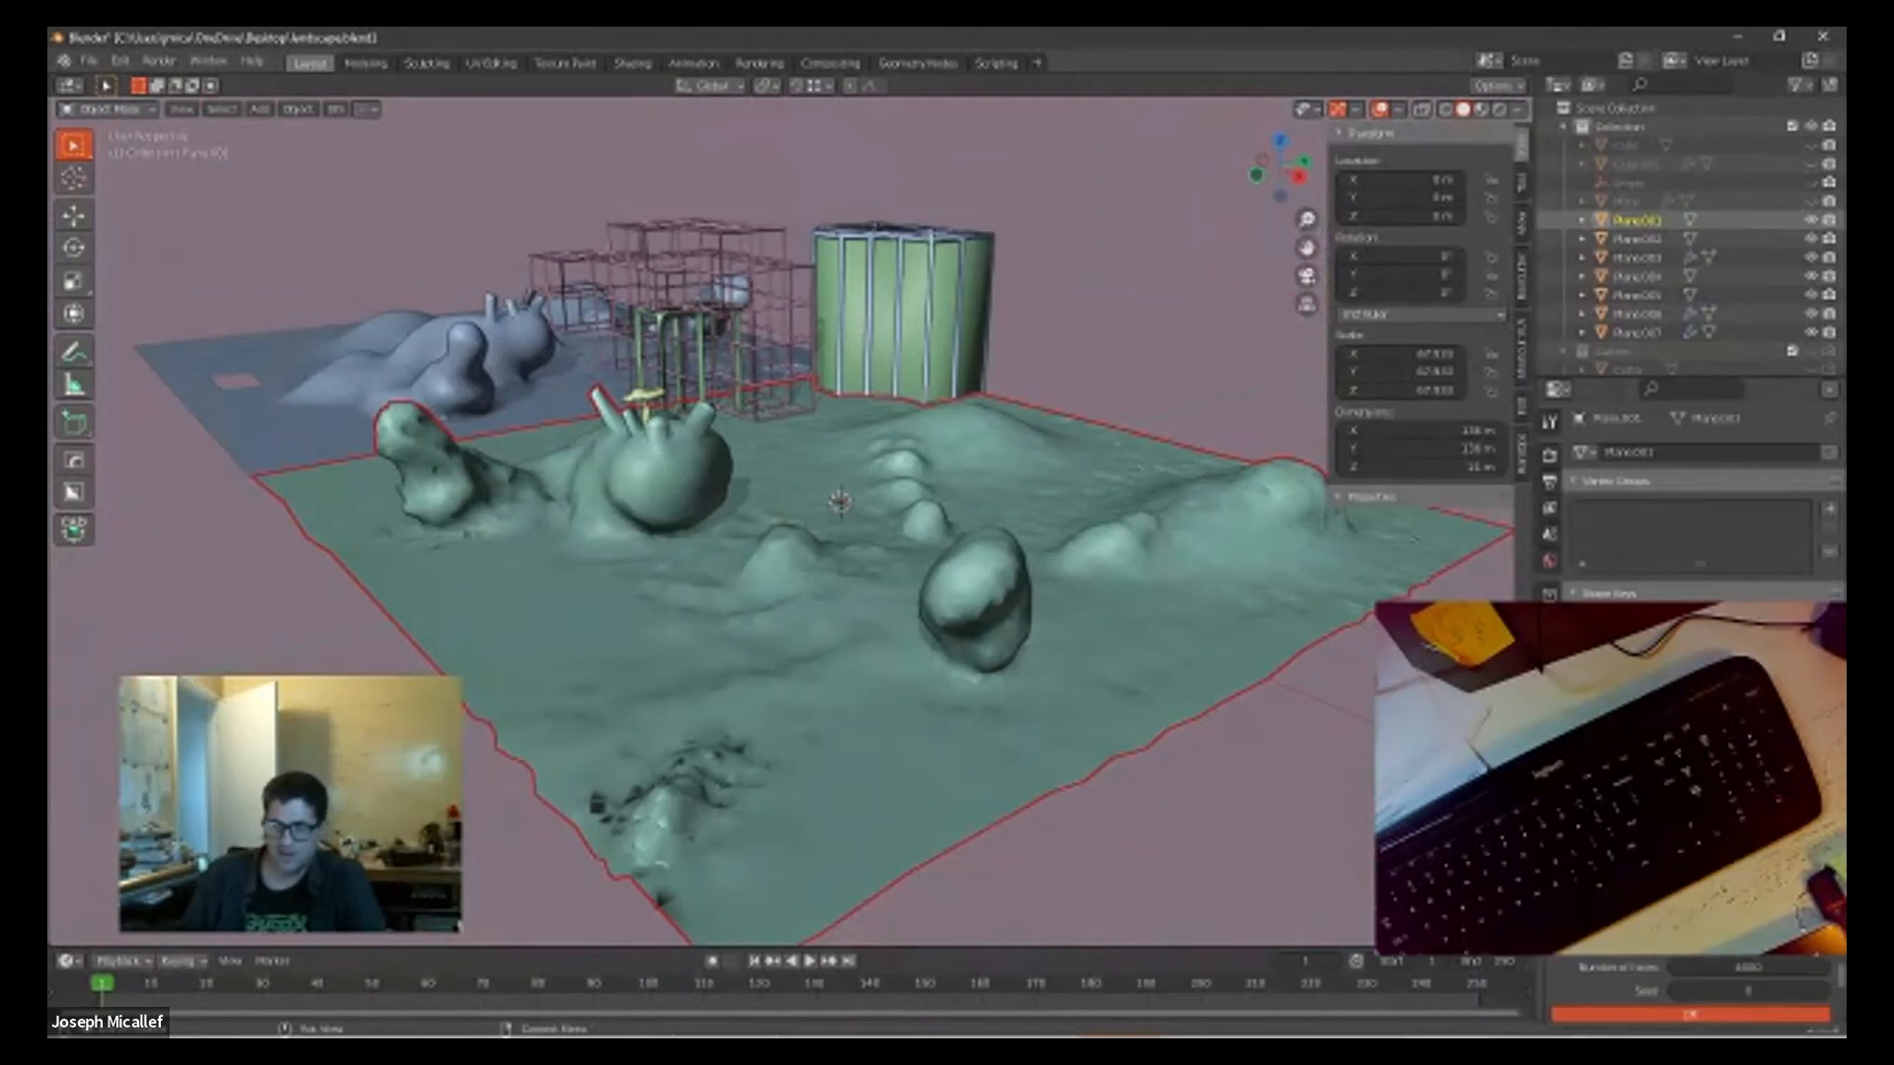
click(1693, 1017)
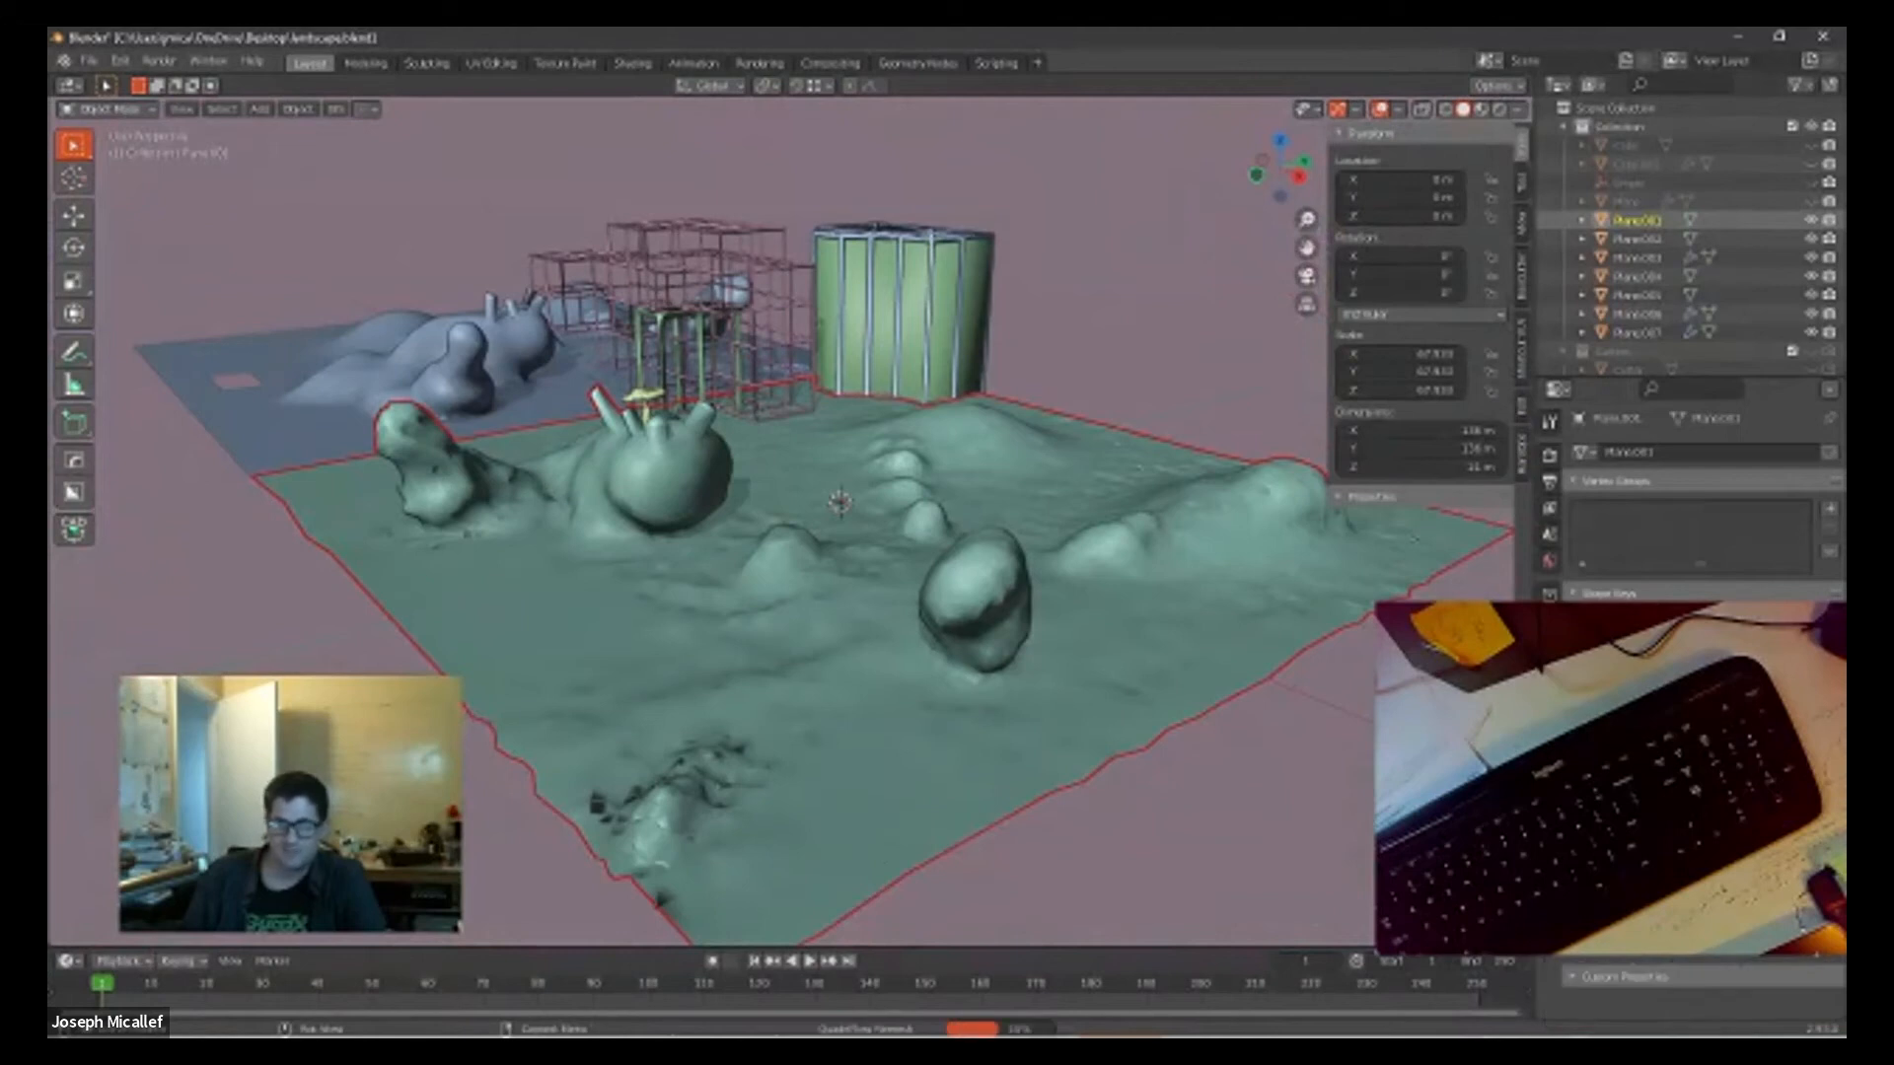
click(1107, 692)
right_click(1031, 636)
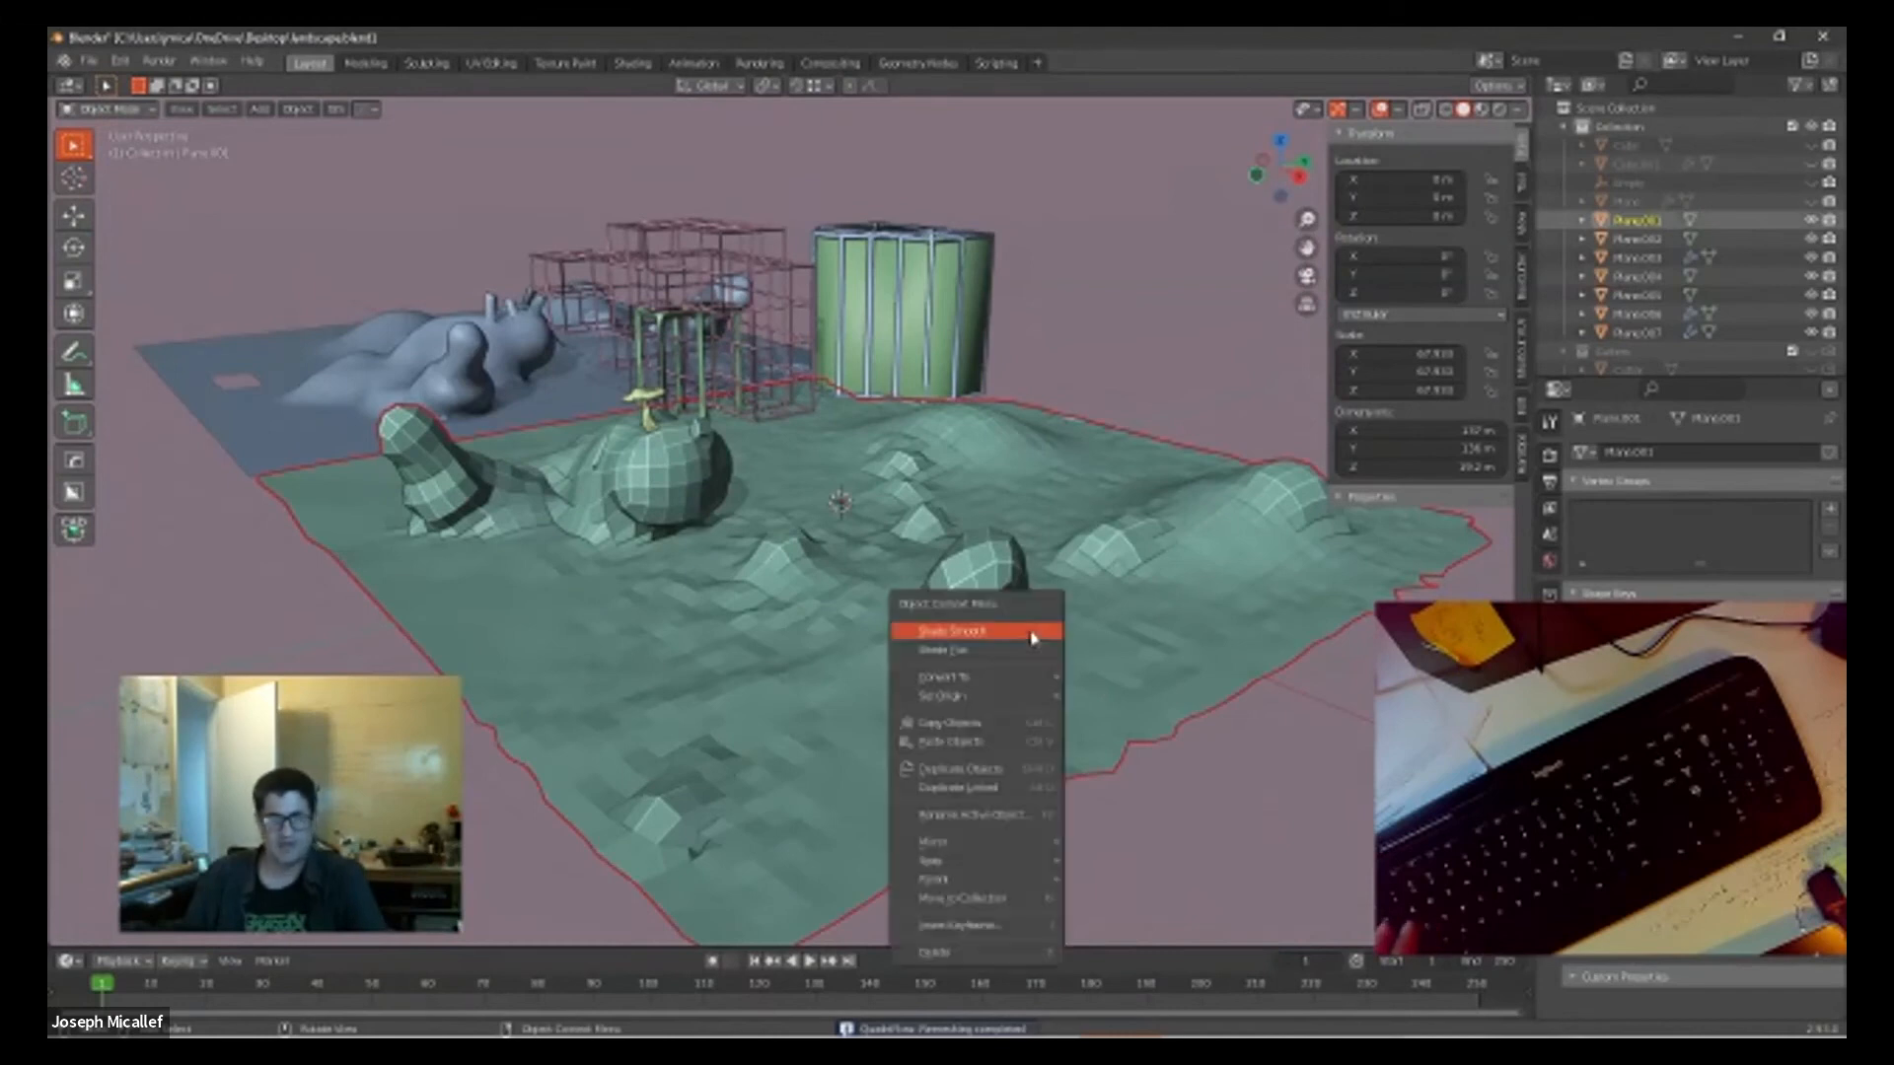
click(1031, 636)
Step: Examine the remeshed terrain's mounds, protrusions and border from different sides, close up and from afar
middle_drag(1061, 733, 1142, 769)
scroll(1057, 727, up, 4)
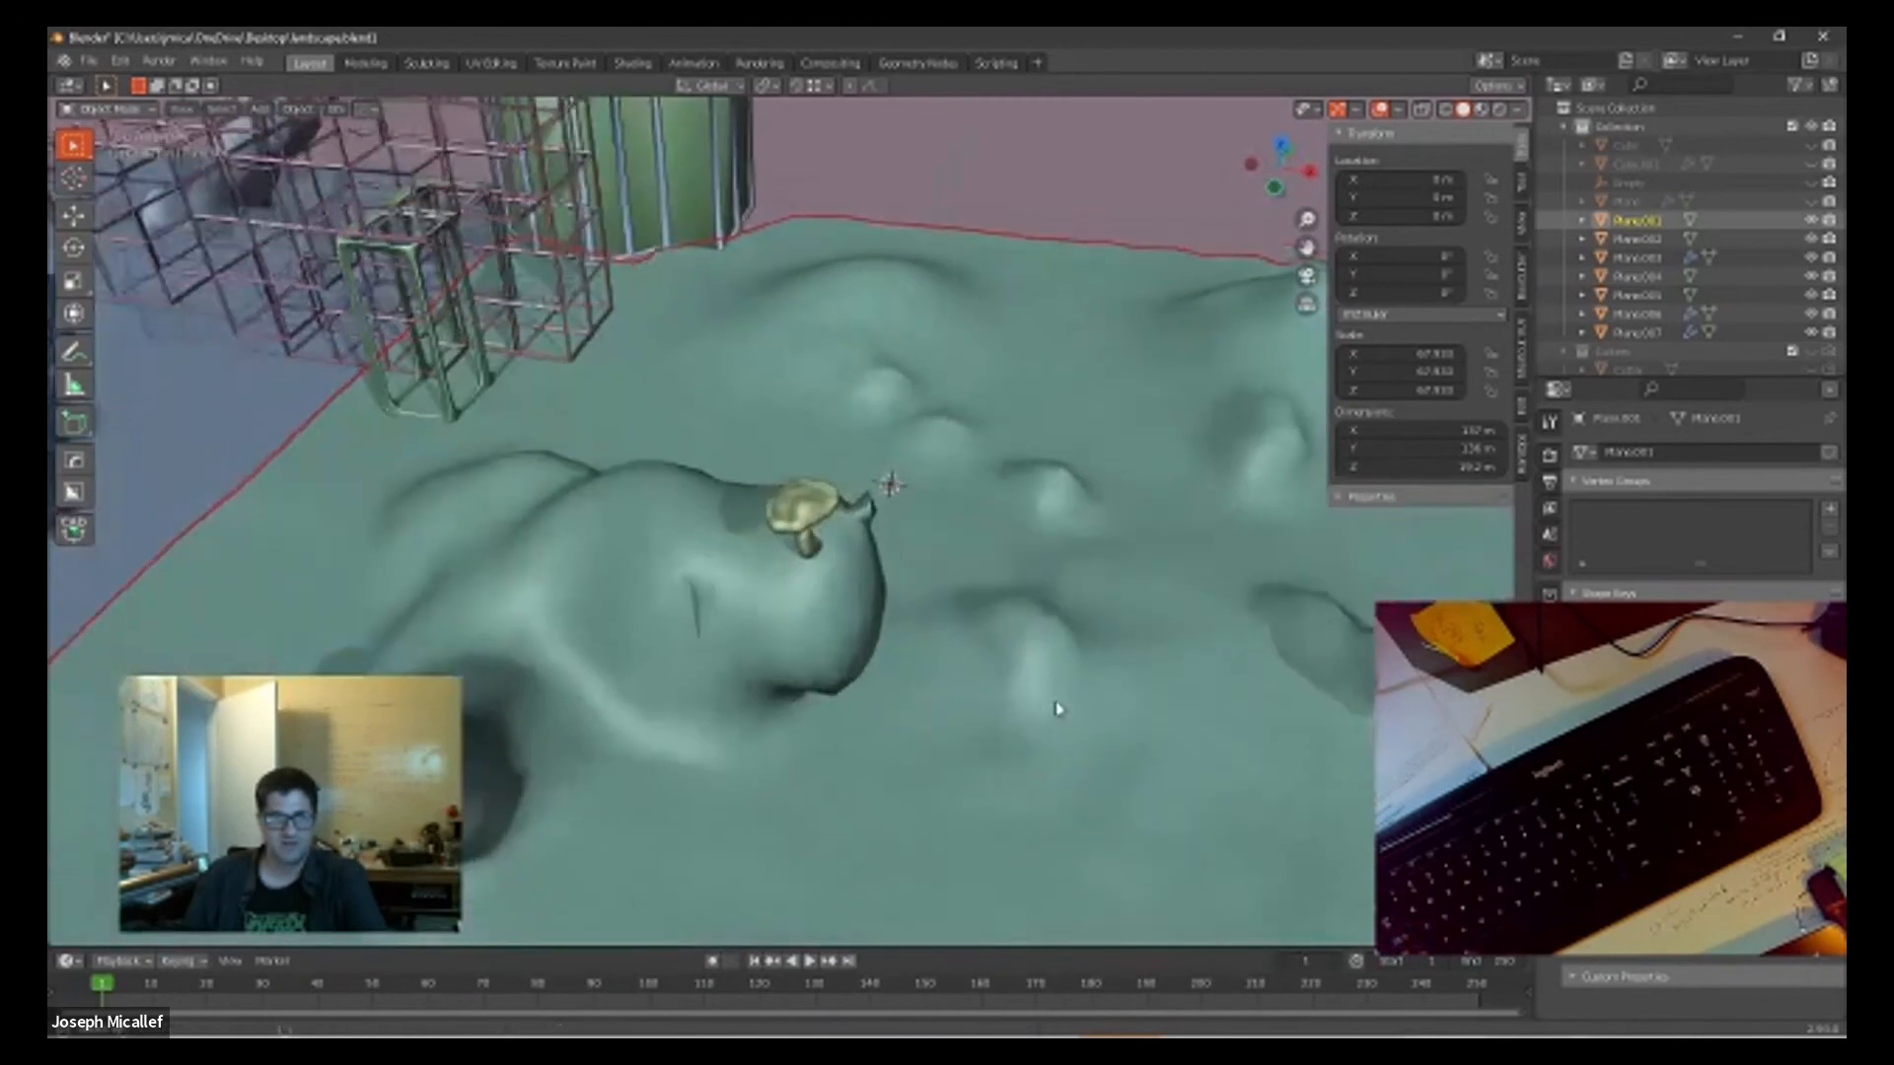
scroll(1056, 709, down, 4)
scroll(1197, 647, down, 3)
middle_drag(1210, 642, 892, 648)
scroll(1132, 712, down, 2)
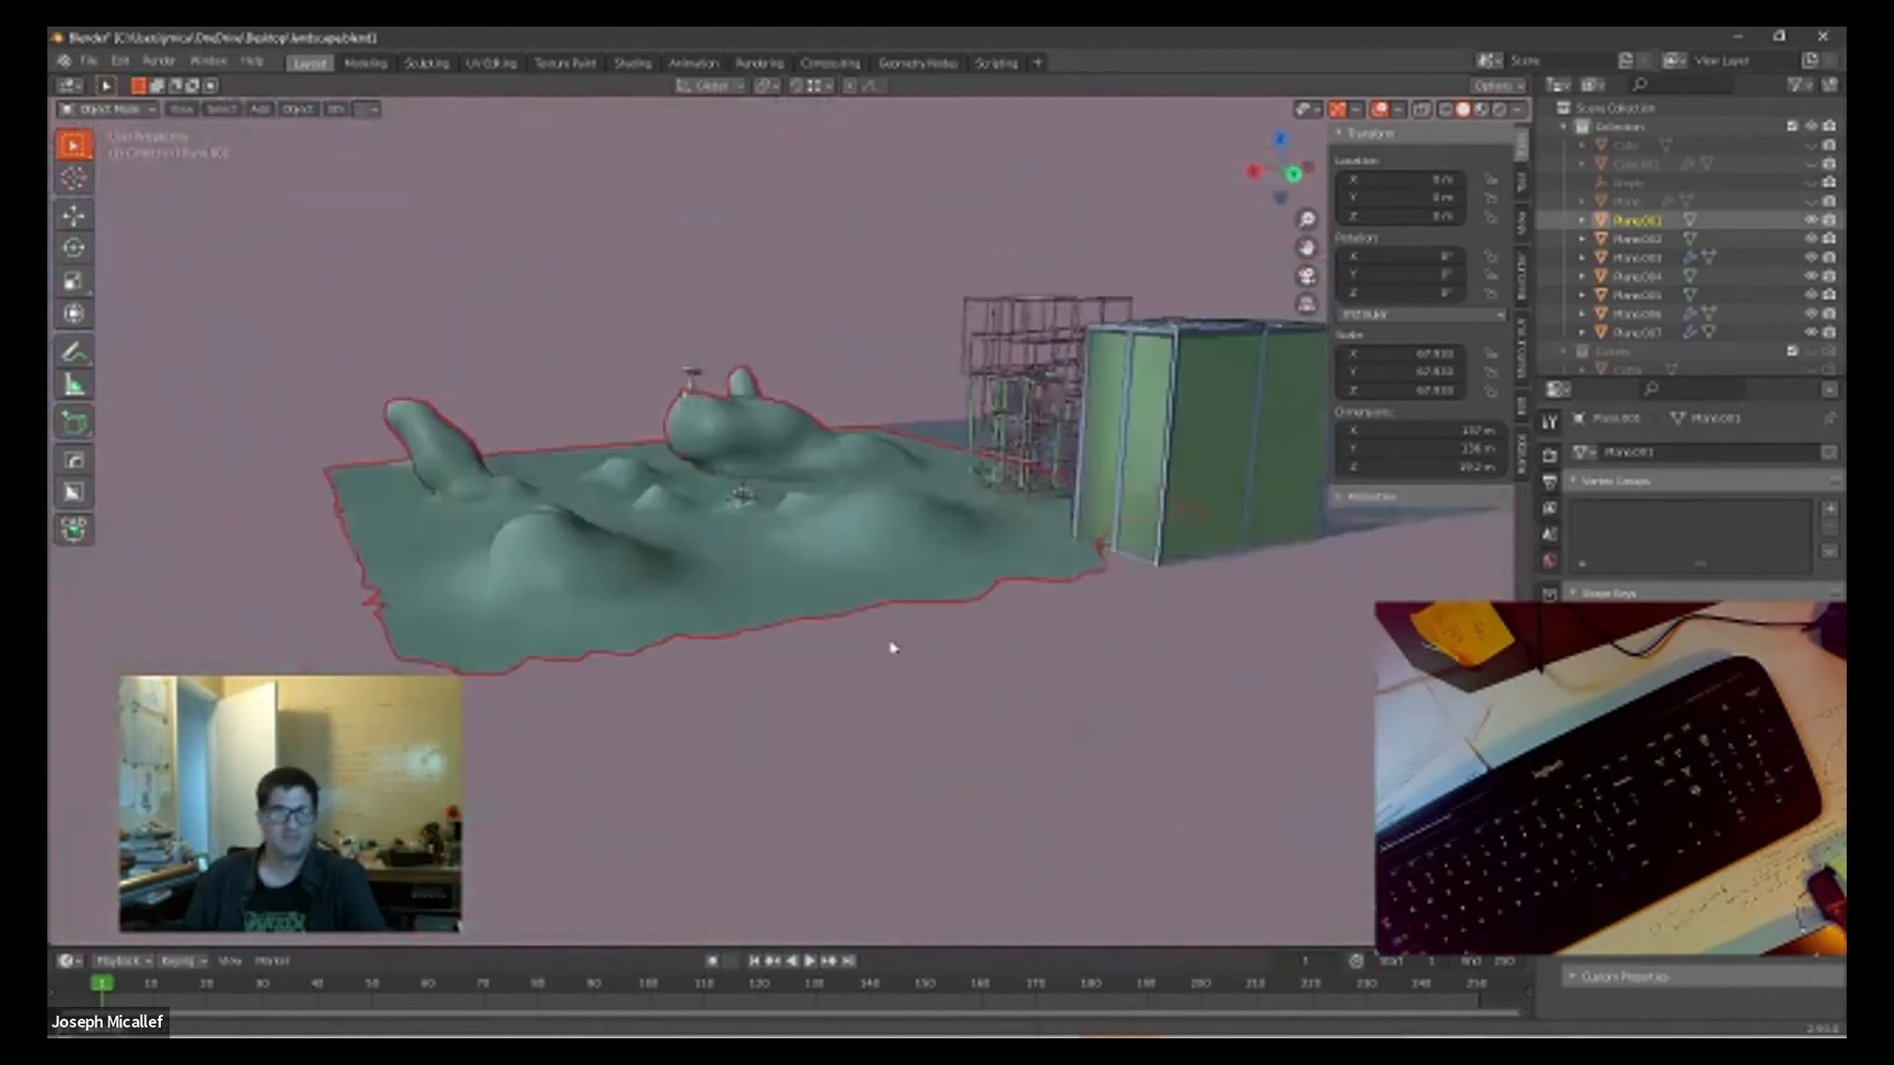
scroll(973, 642, up, 6)
scroll(866, 626, up, 3)
middle_drag(838, 677, 977, 703)
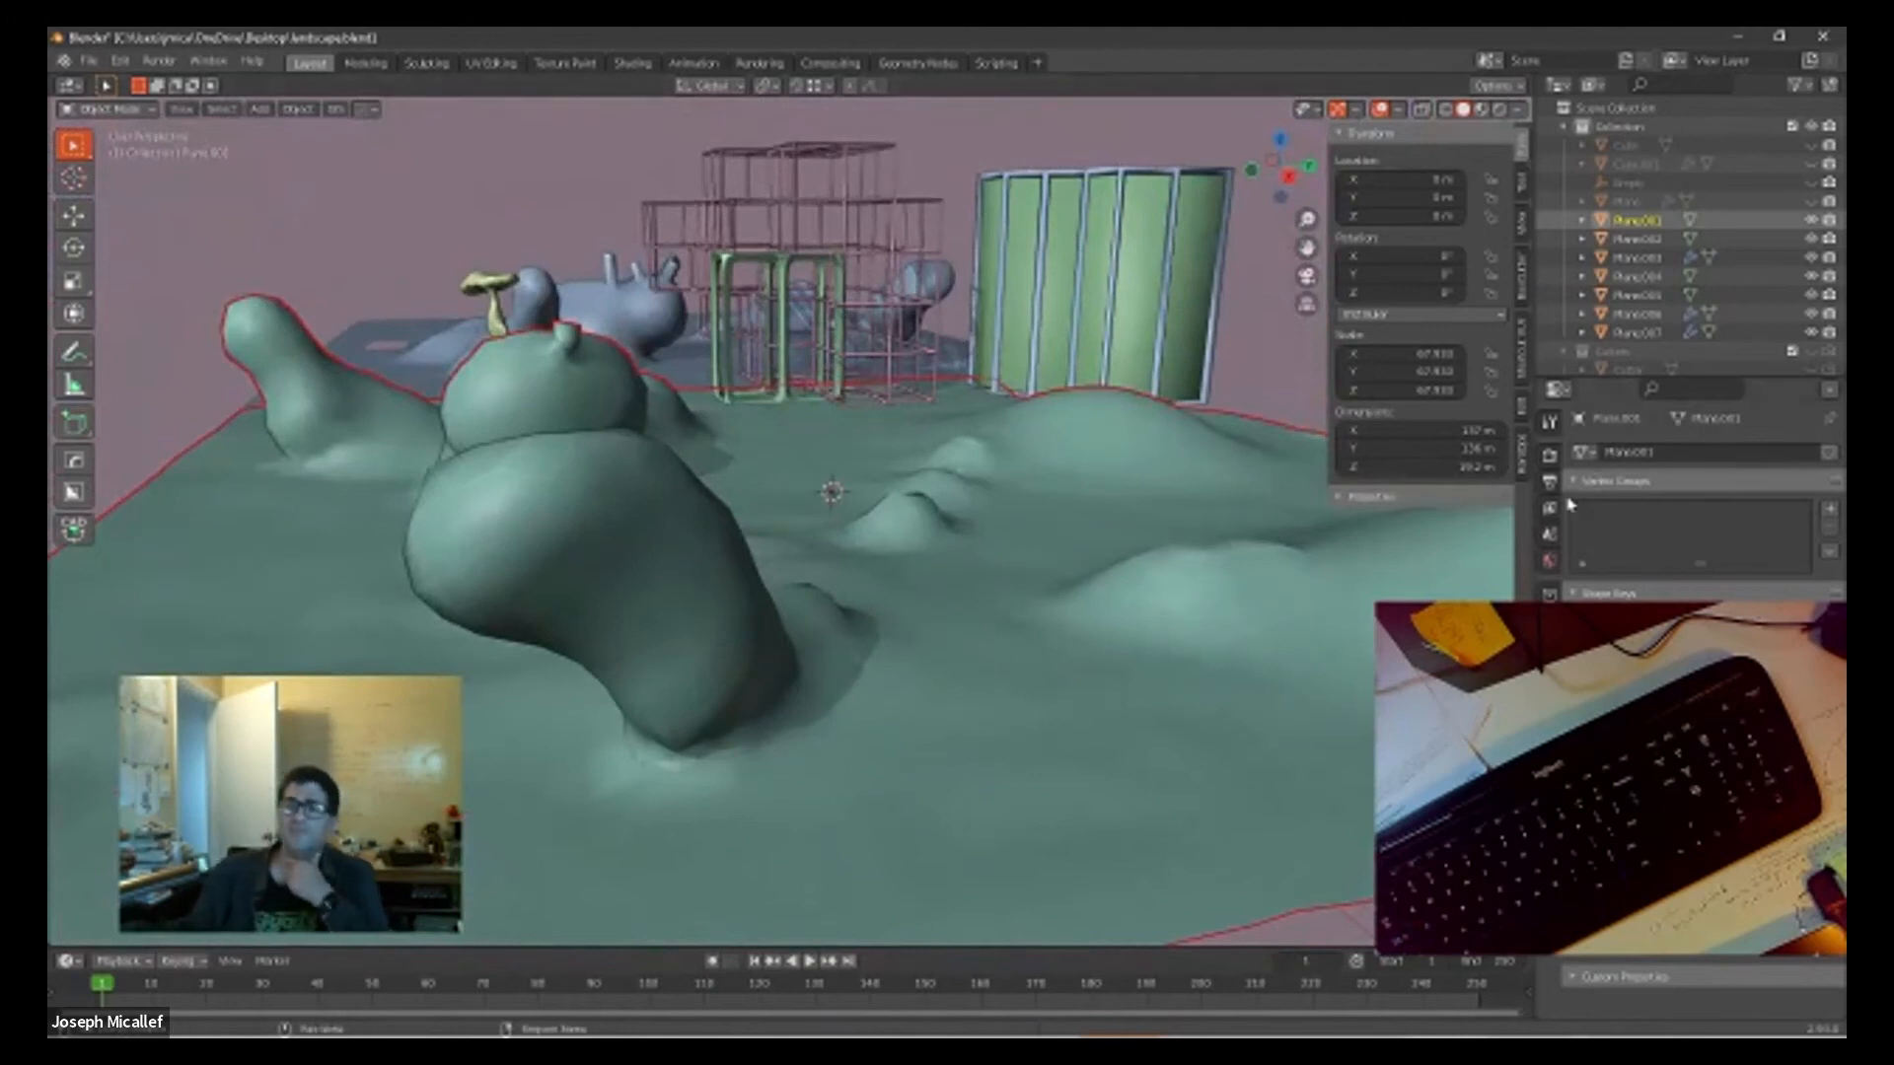
Step: Add a Remesh modifier to the terrain, set its mode to Smooth, and raise the octree depth
click(1549, 593)
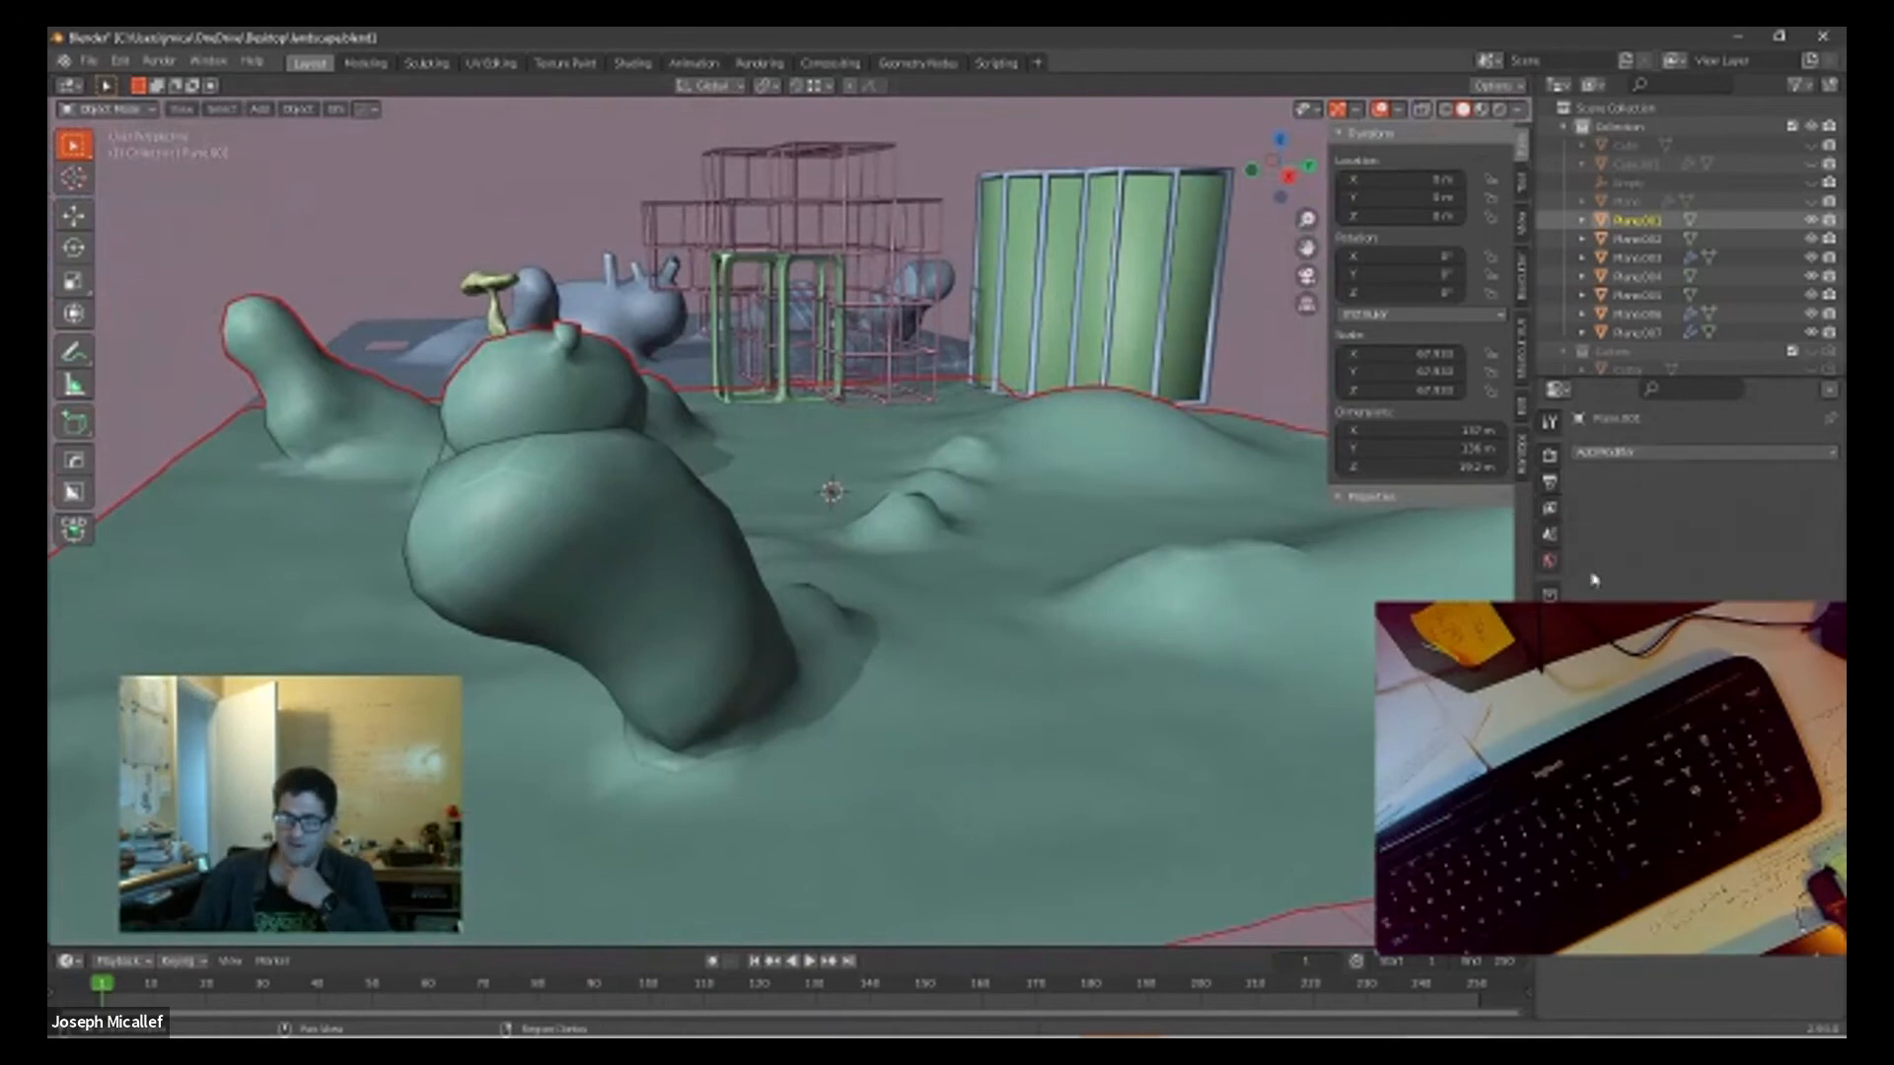
click(1628, 454)
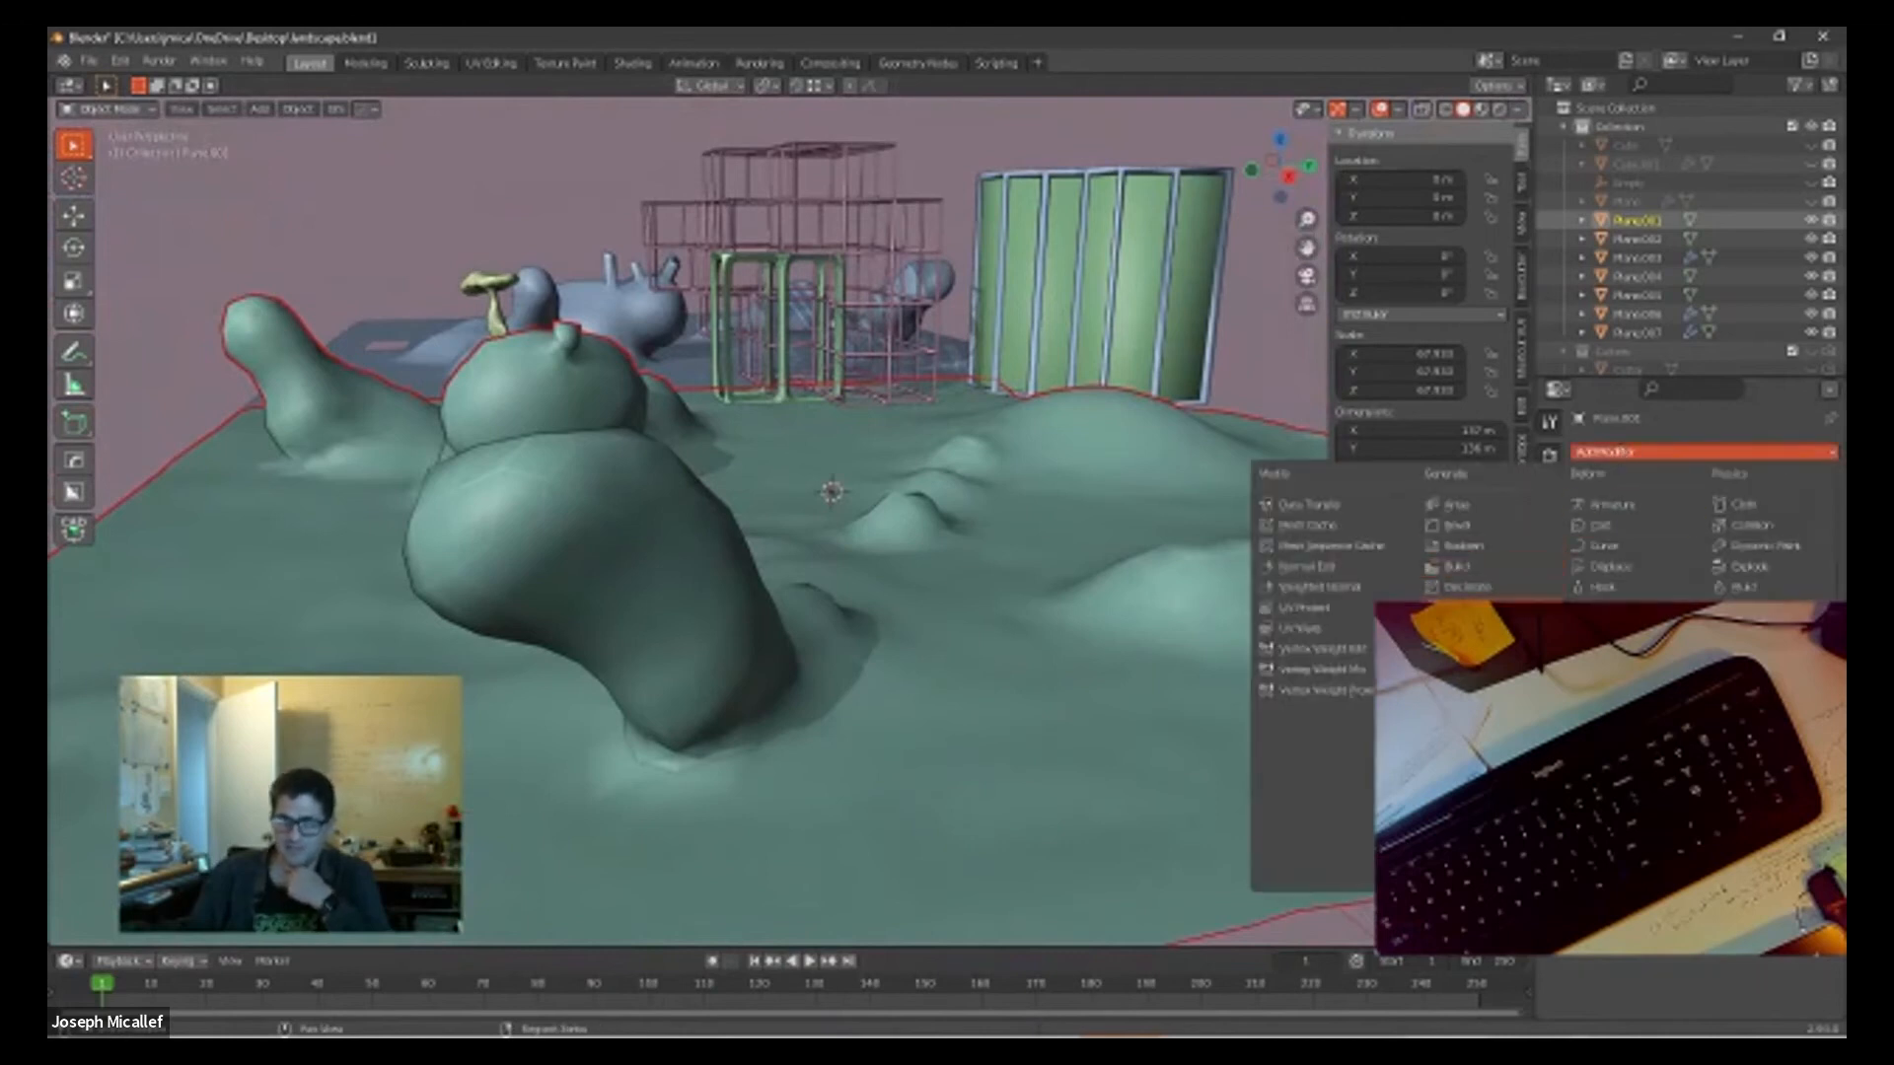
click(1460, 711)
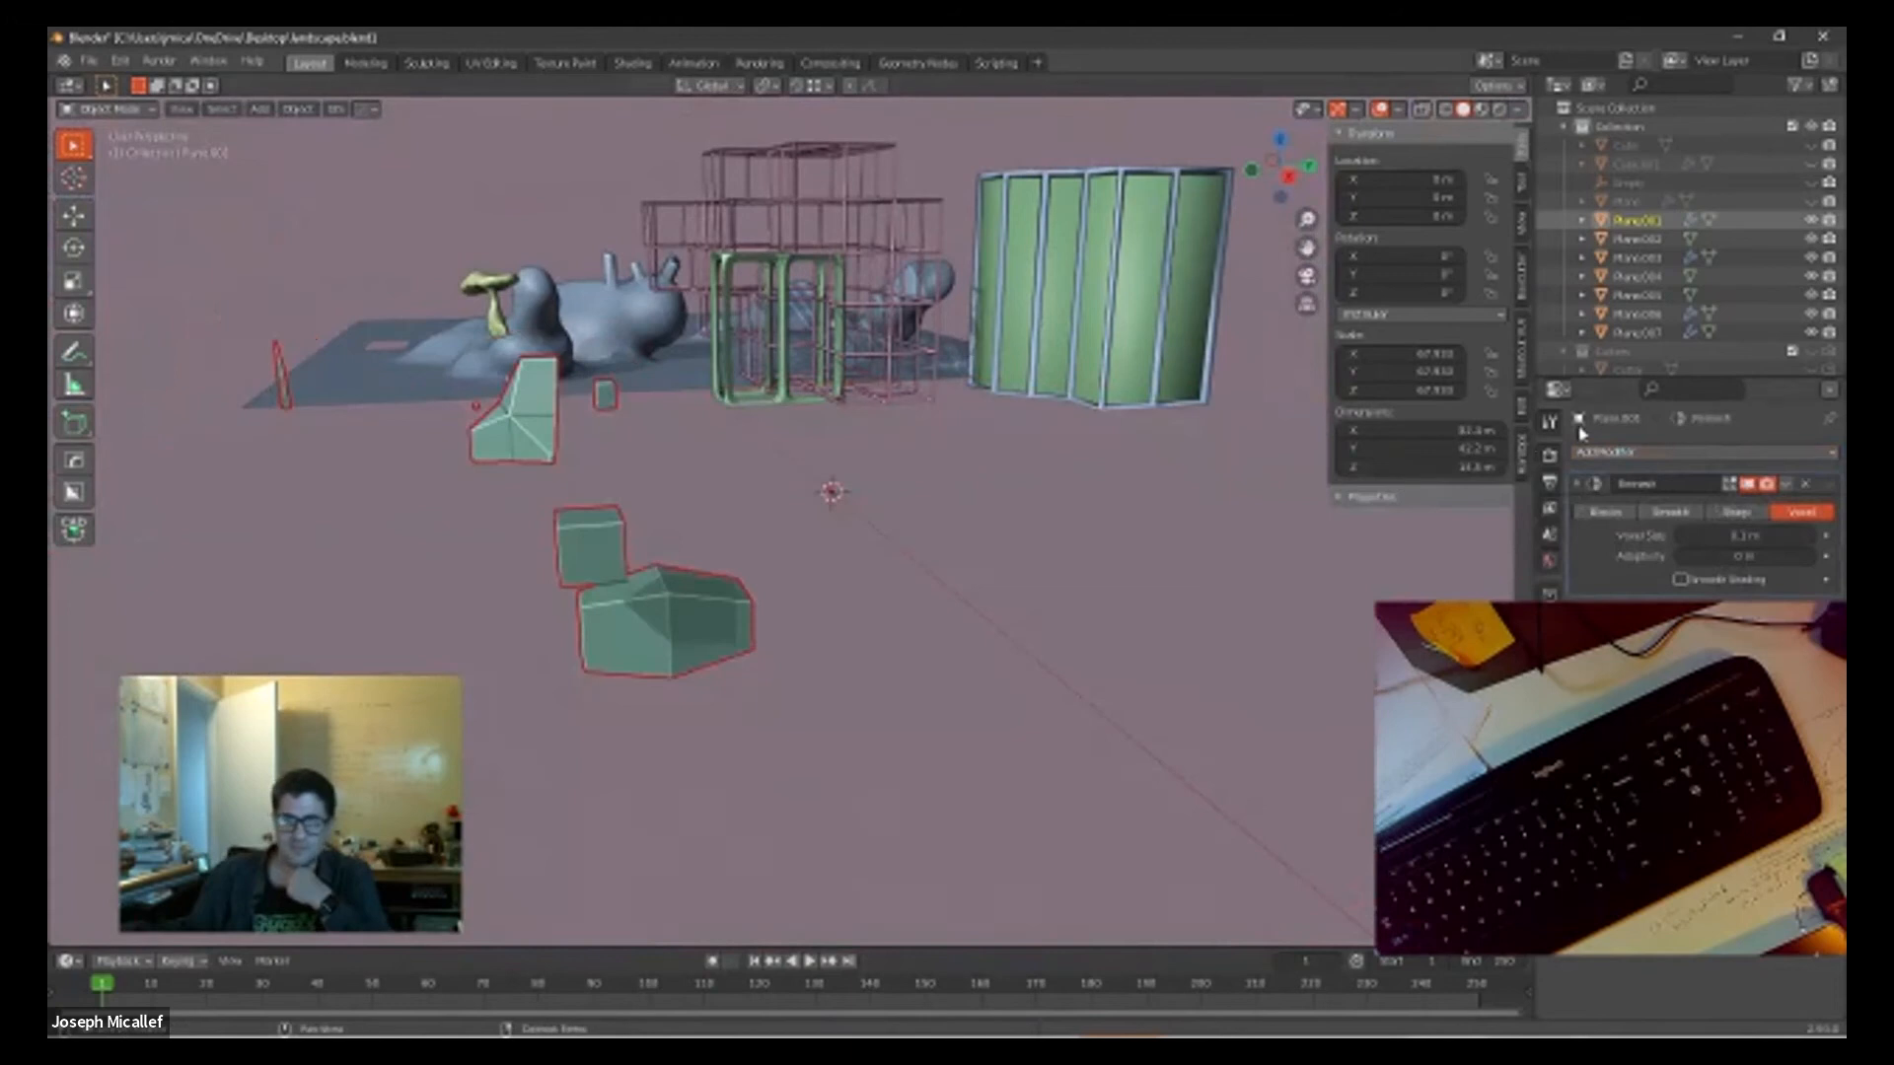
click(1734, 512)
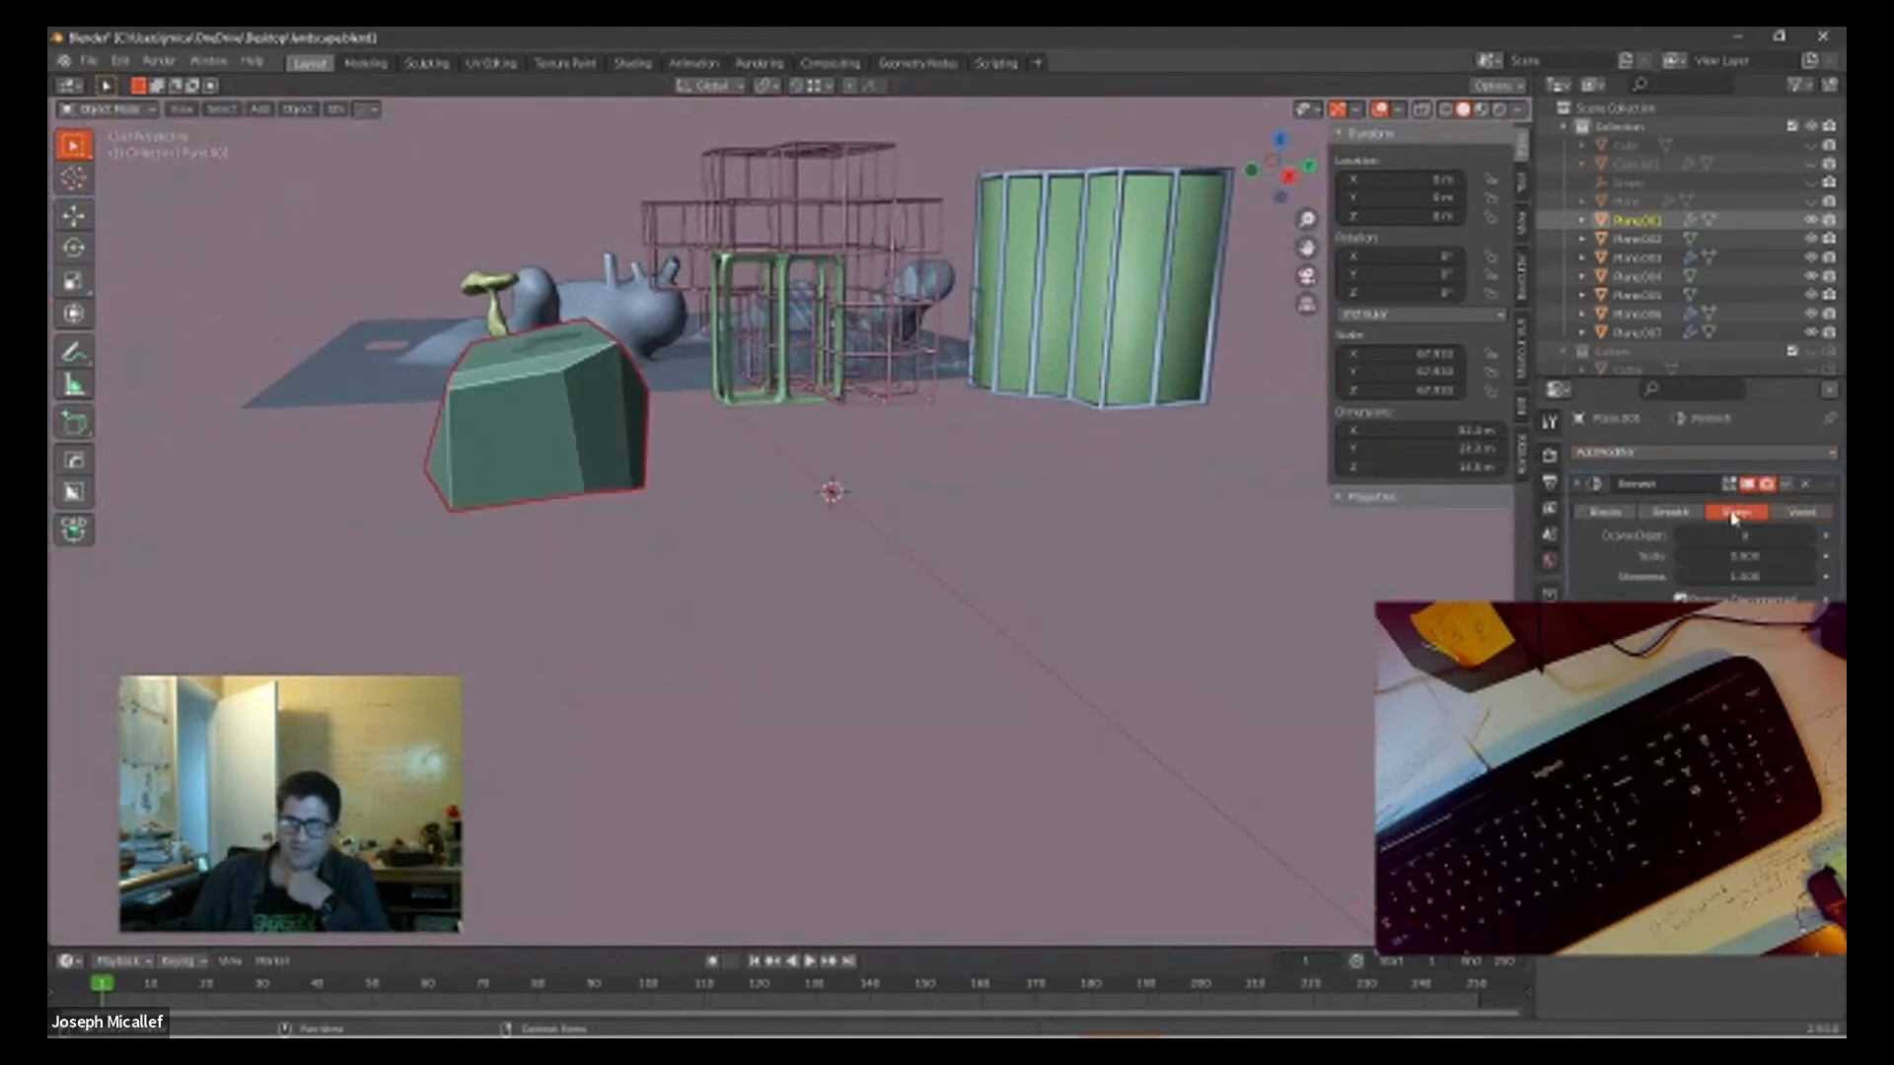
click(1670, 512)
drag(1742, 534, 1788, 534)
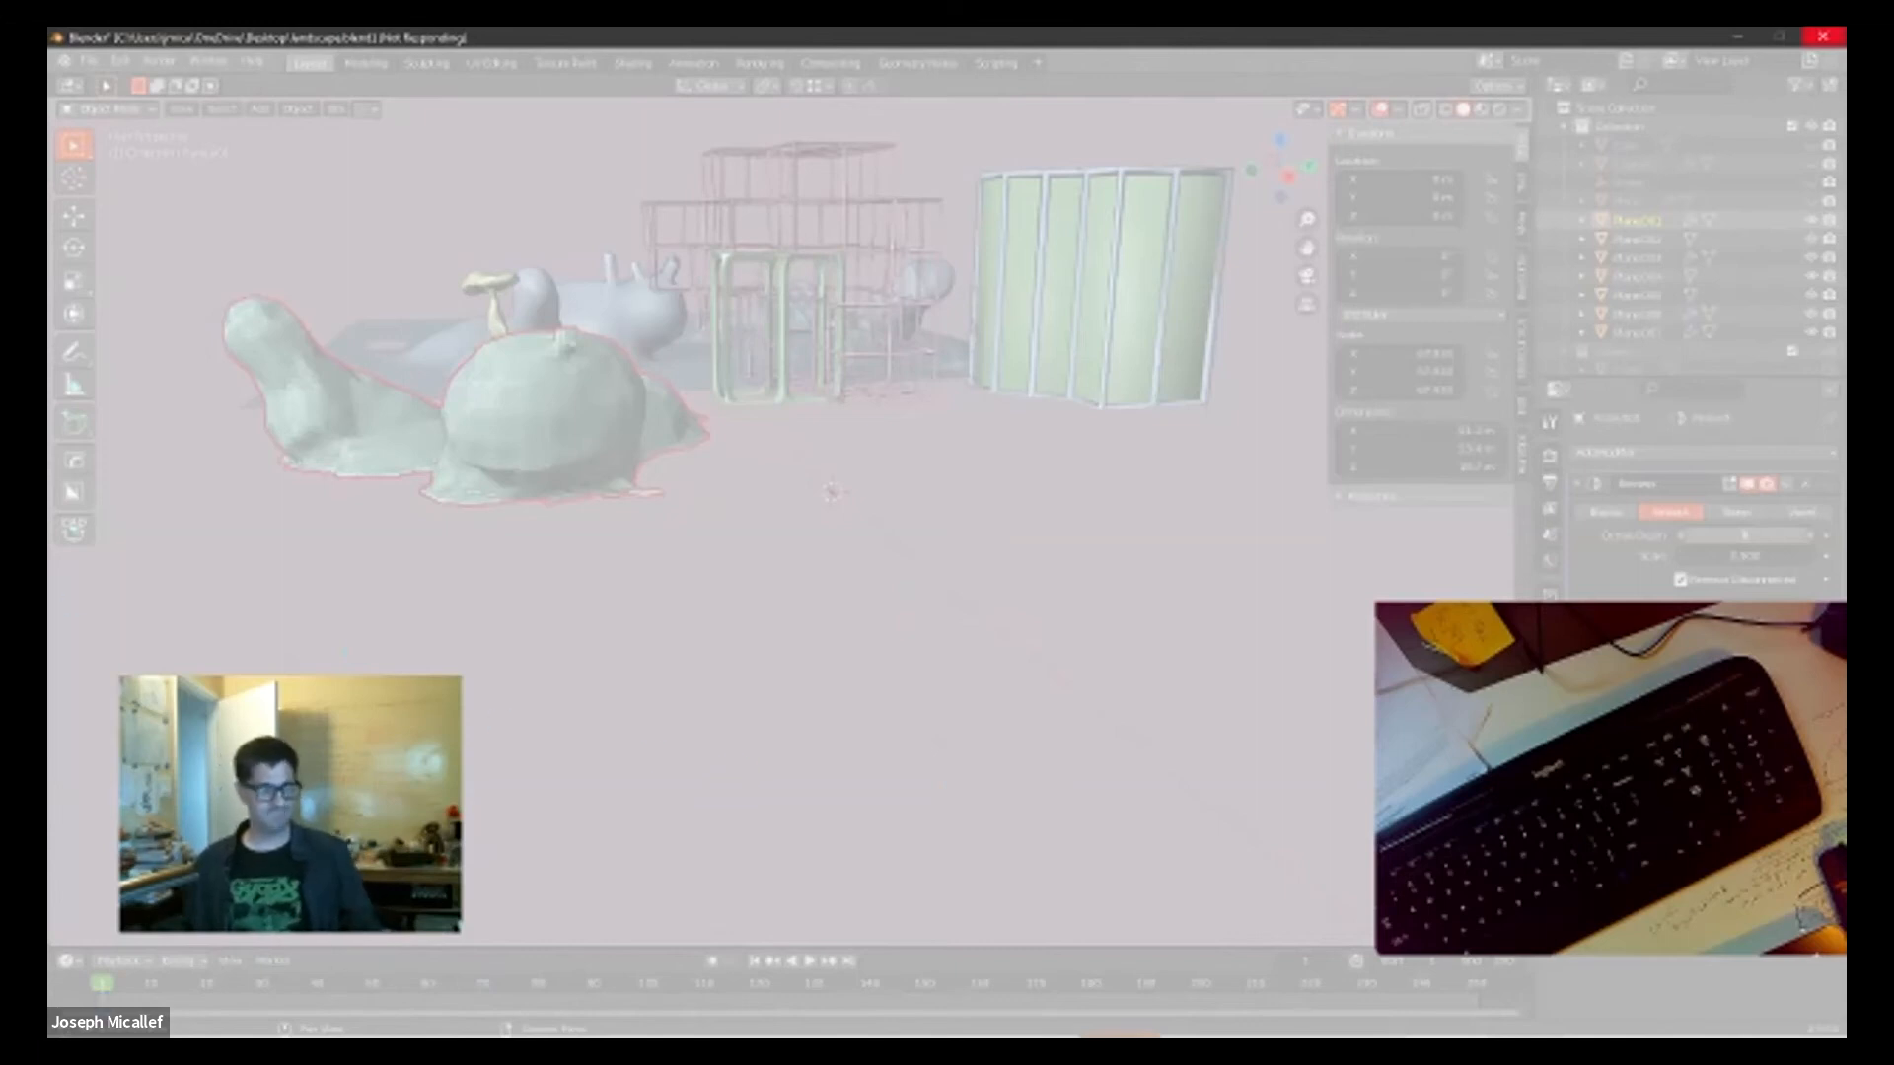
key(super)
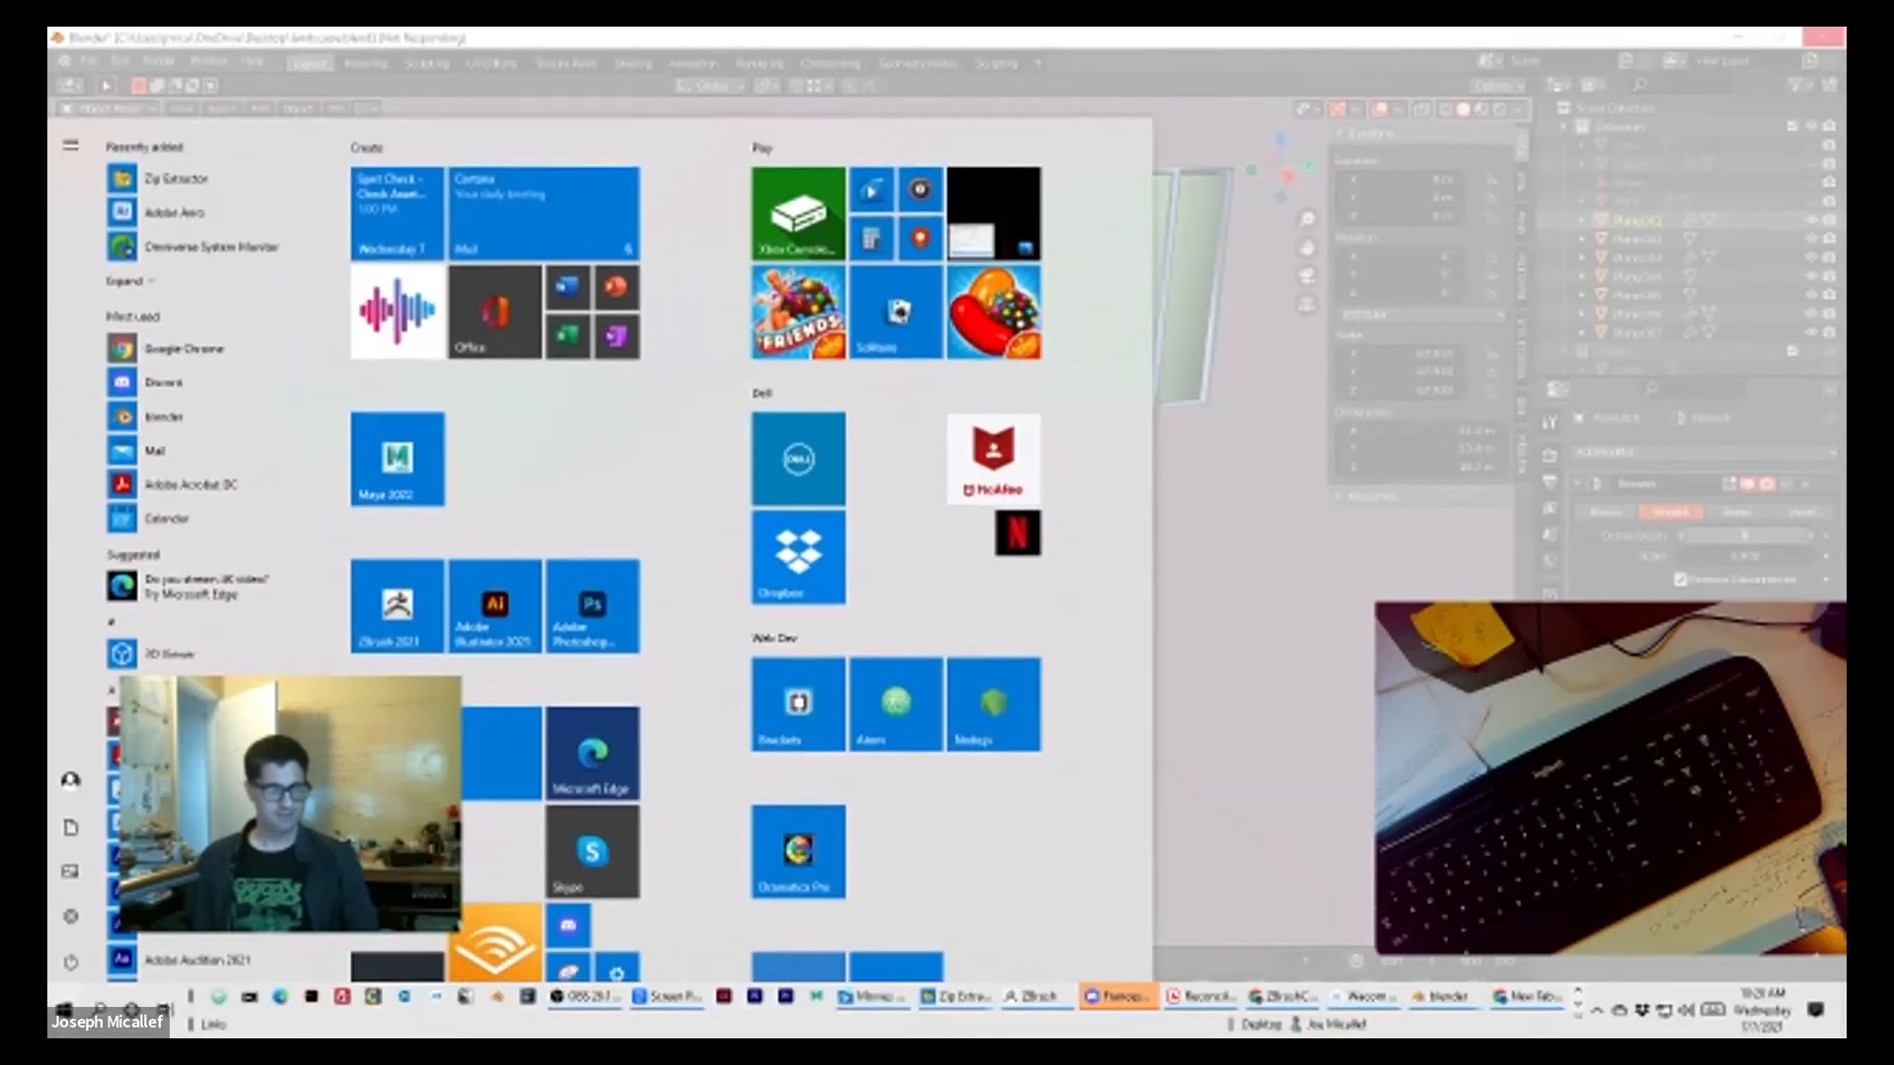
click(1274, 652)
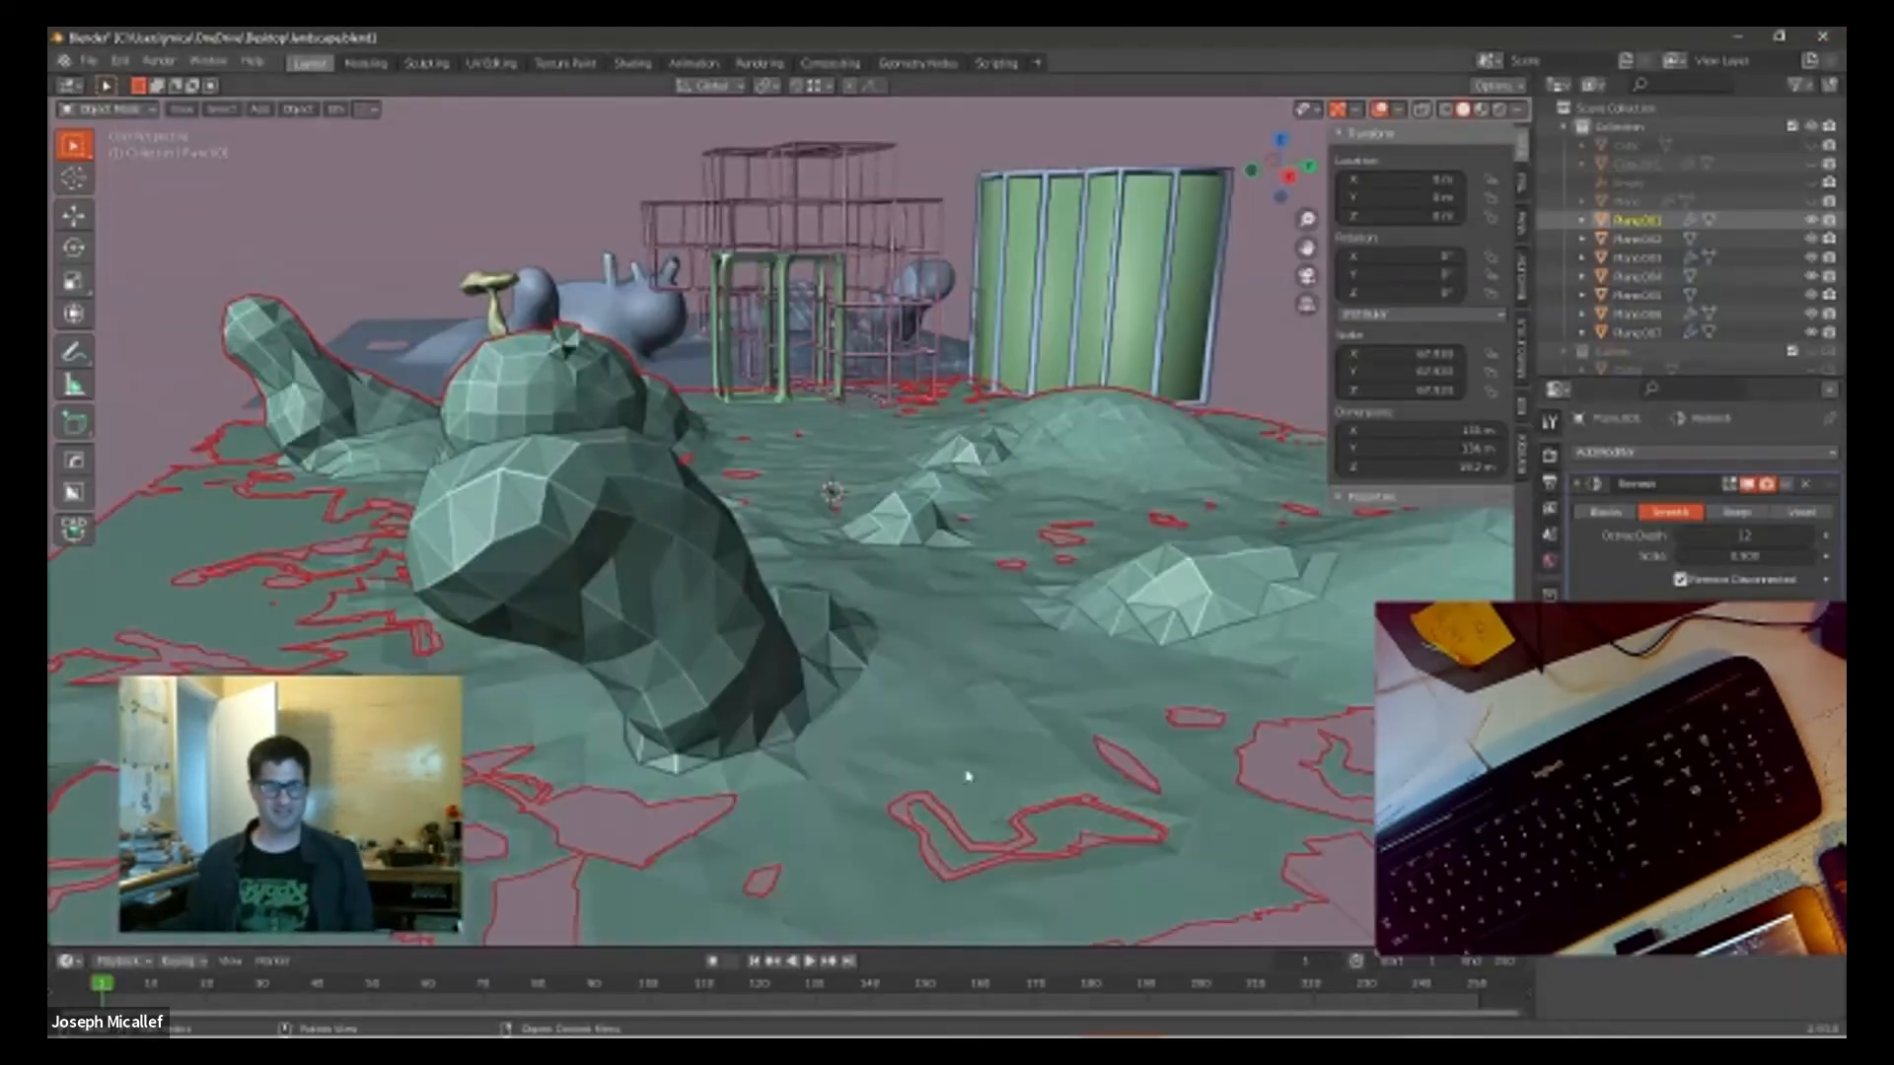
Step: Switch the terrain's Remesh modifier from Smooth to Blocks mode and set its octree depth to 10
scroll(968, 776, down, 2)
middle_drag(1023, 740, 963, 781)
scroll(1090, 796, up, 3)
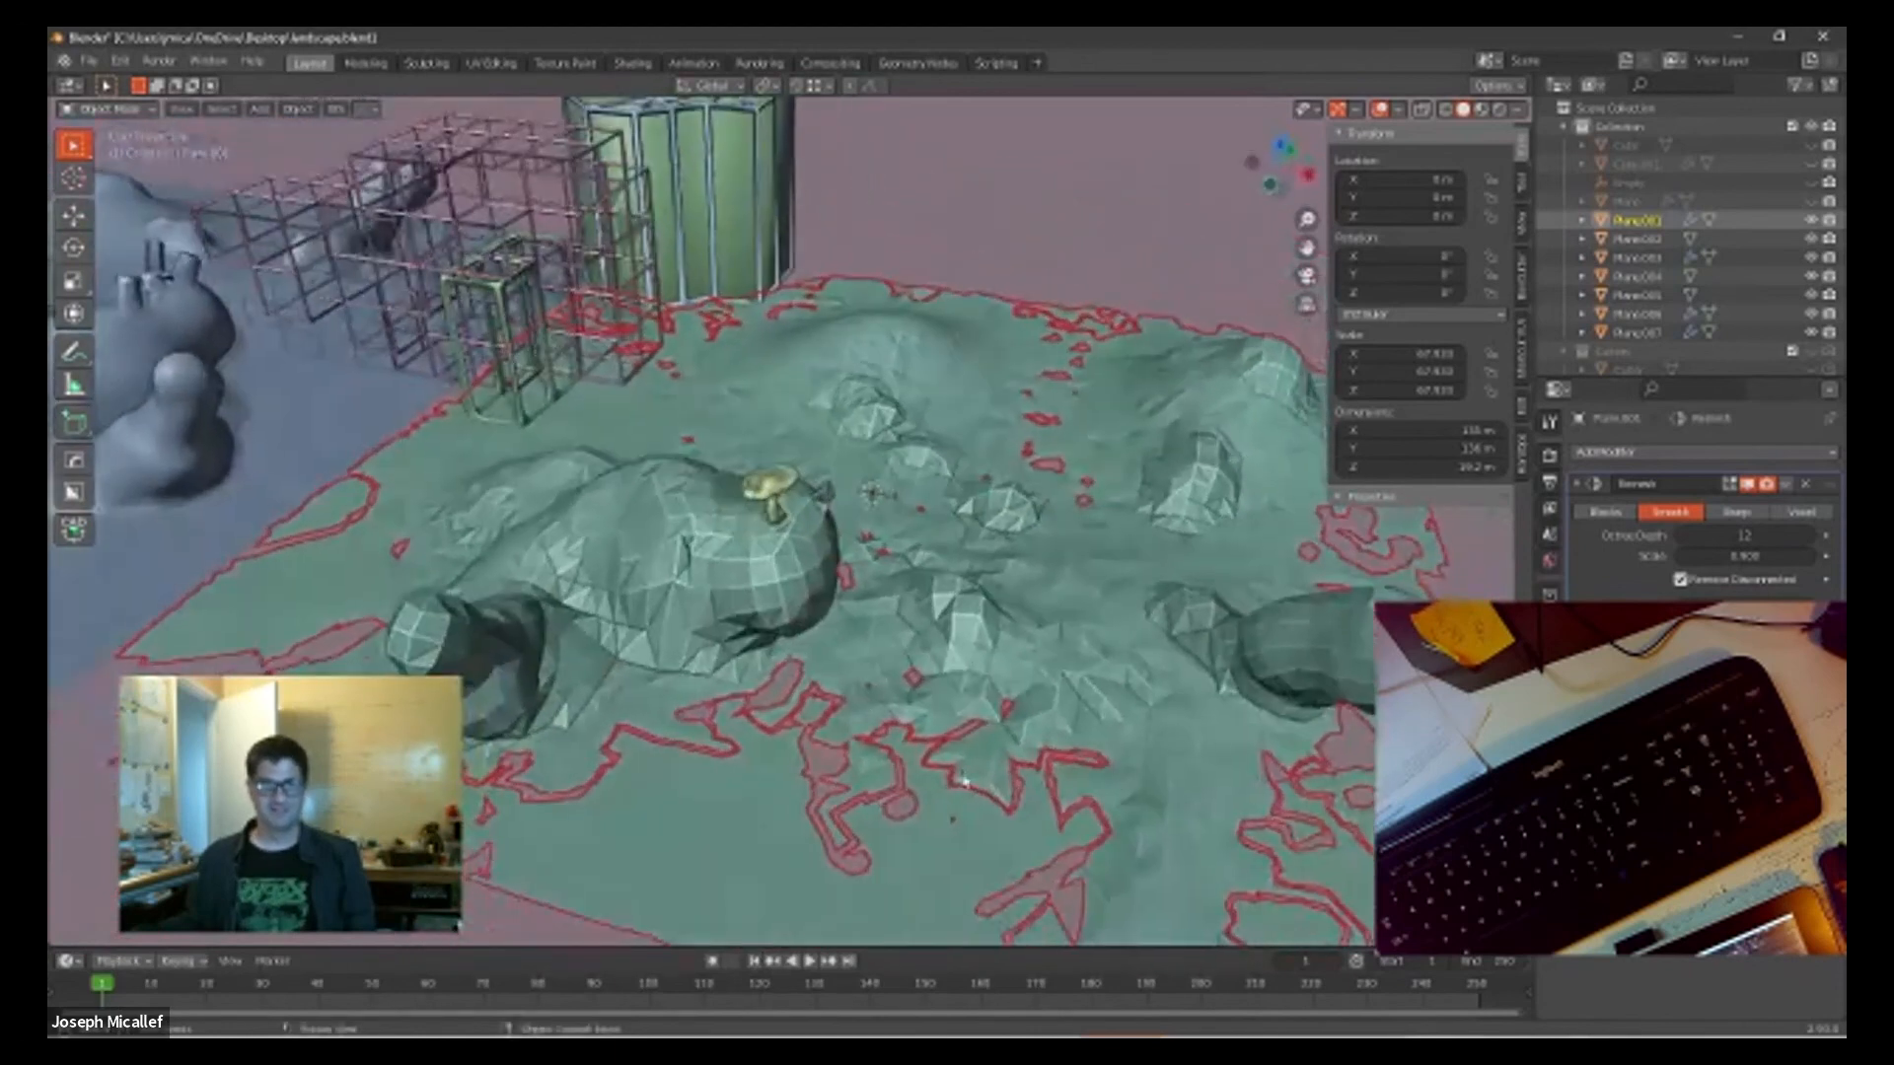
scroll(963, 782, up, 2)
middle_drag(1246, 667, 1086, 711)
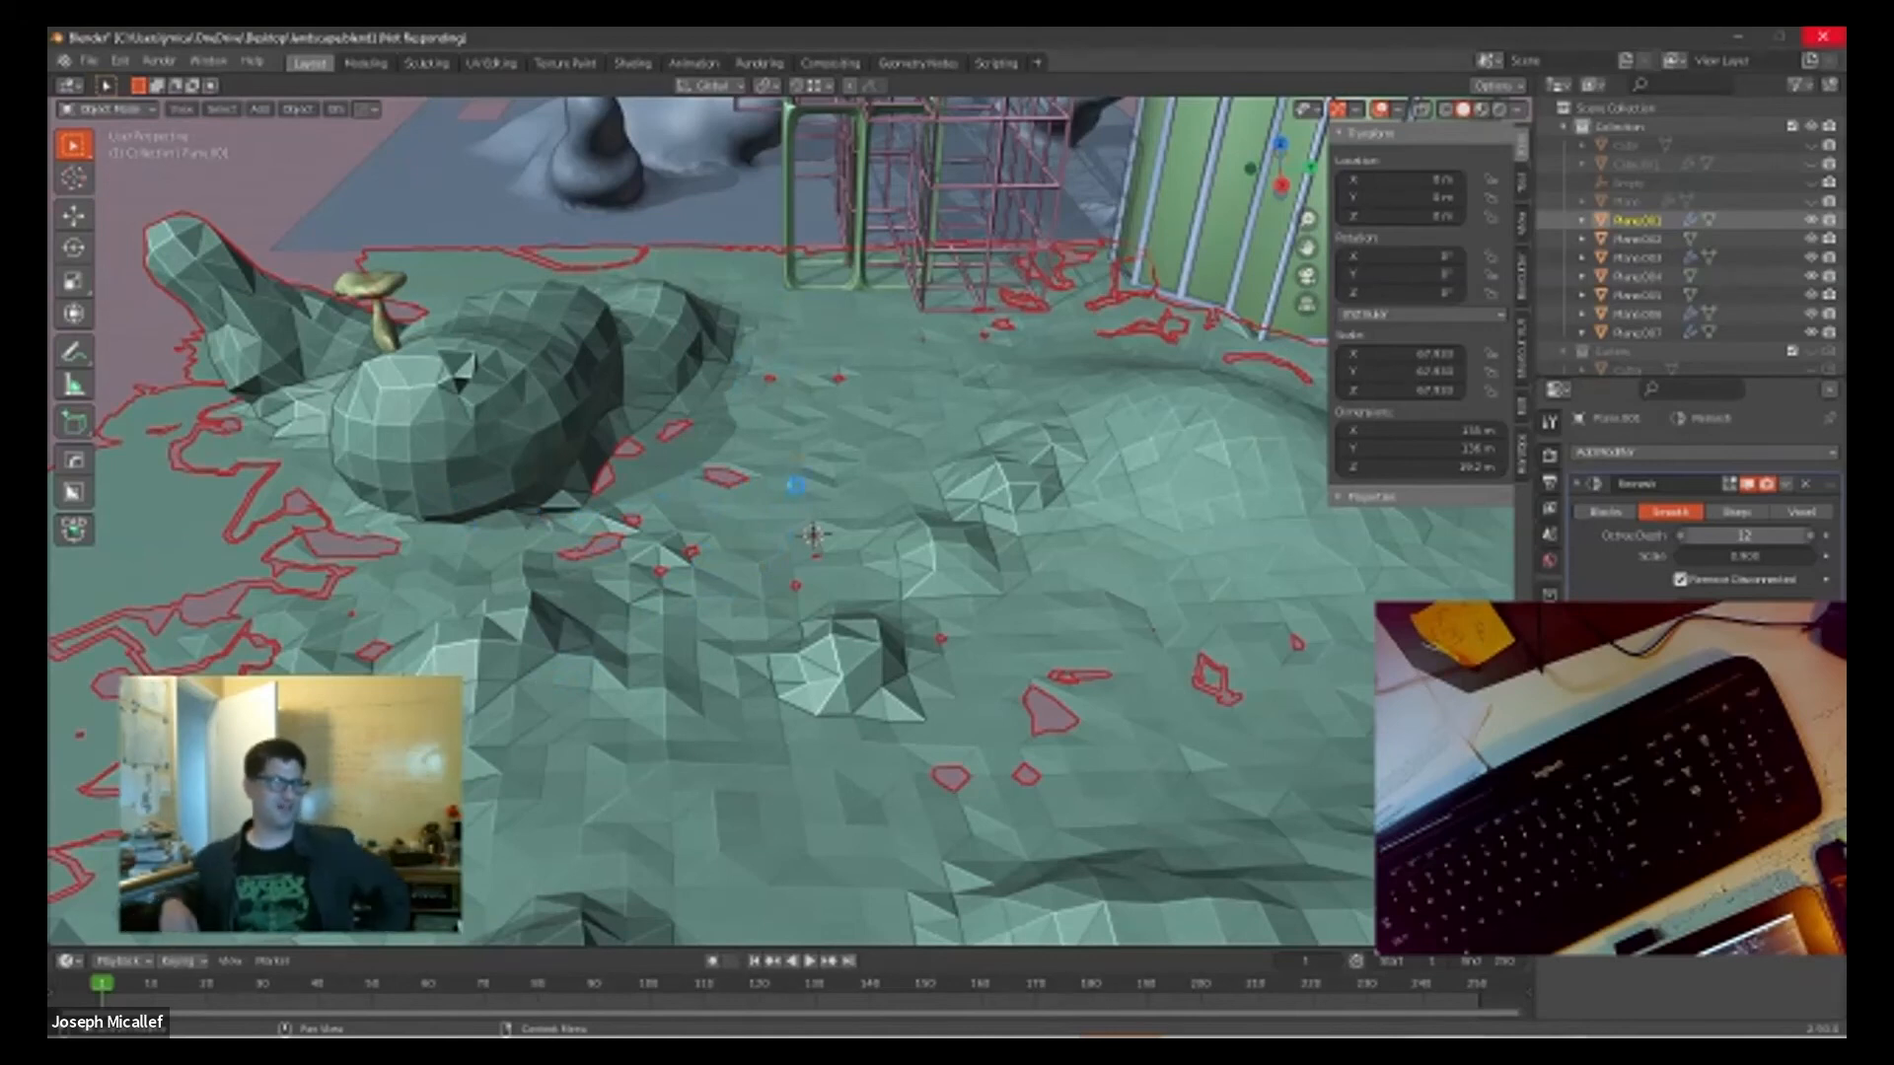
drag(1753, 541, 1678, 542)
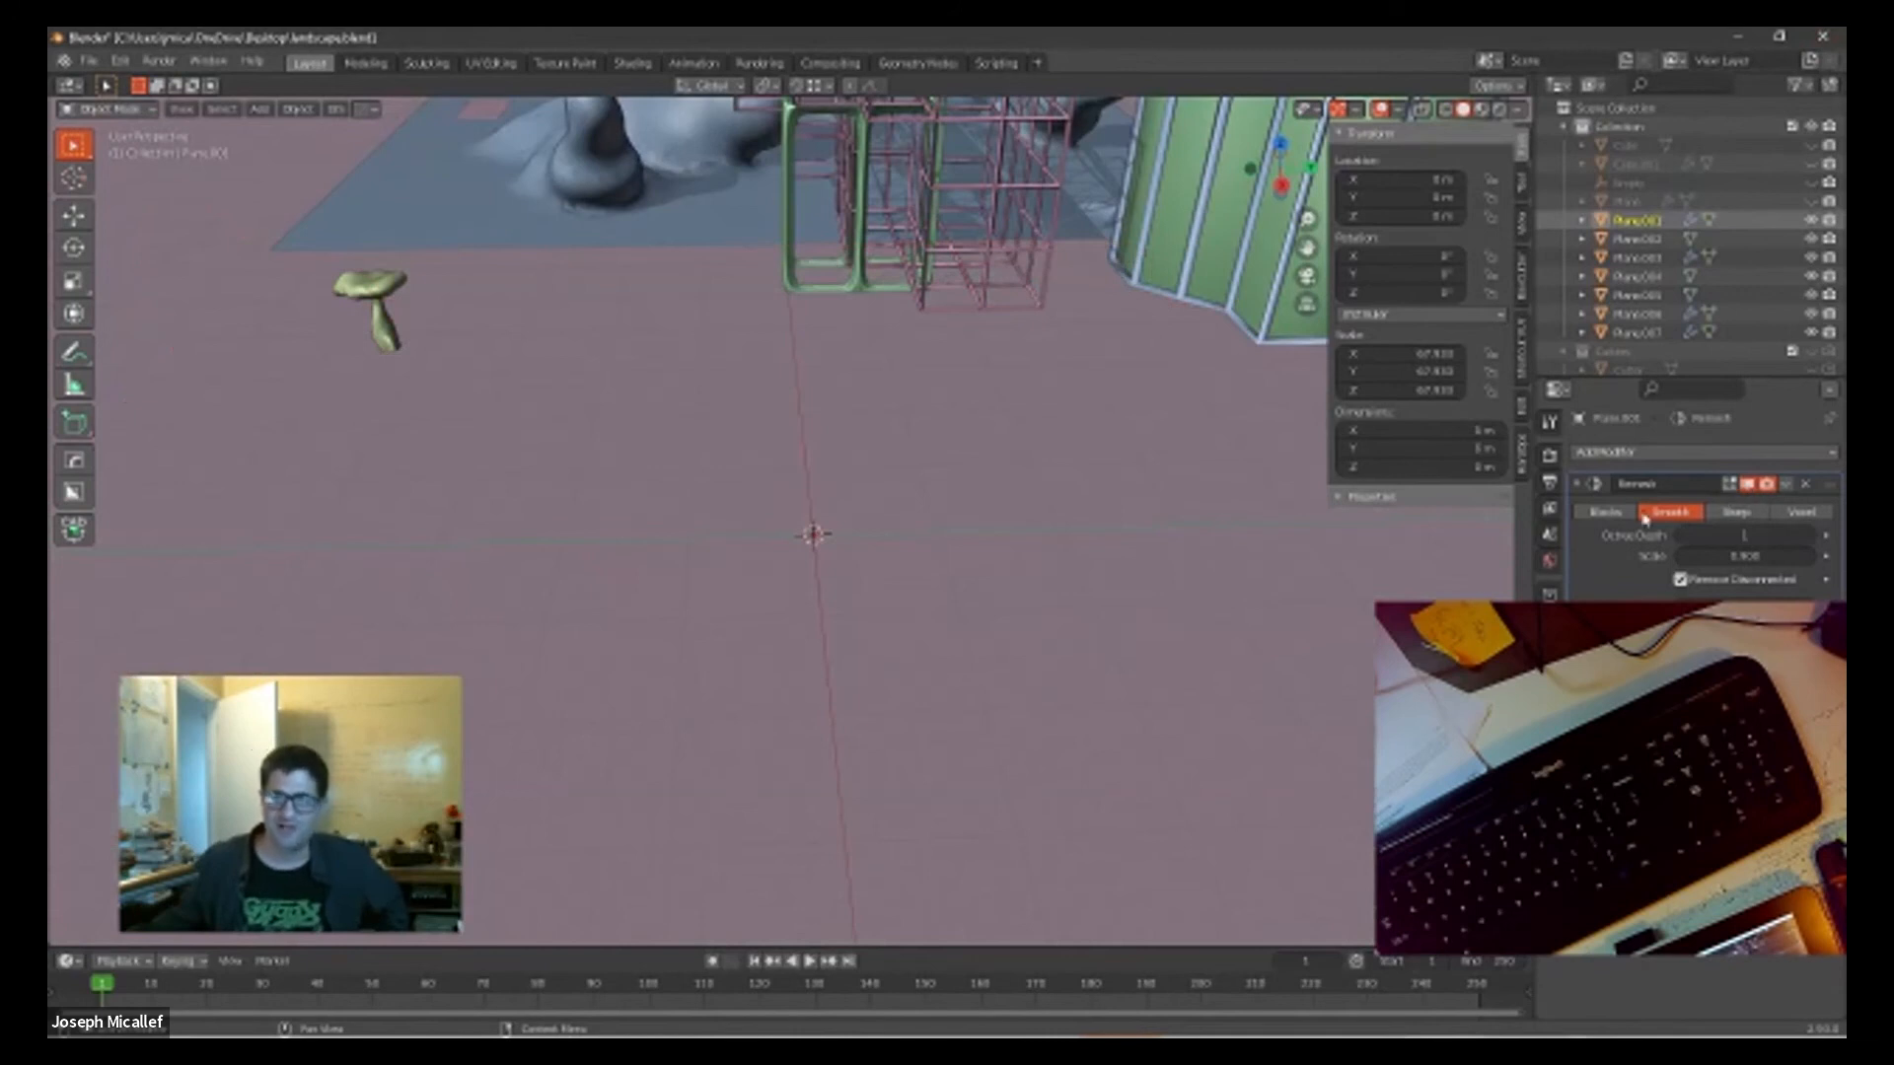
click(1607, 513)
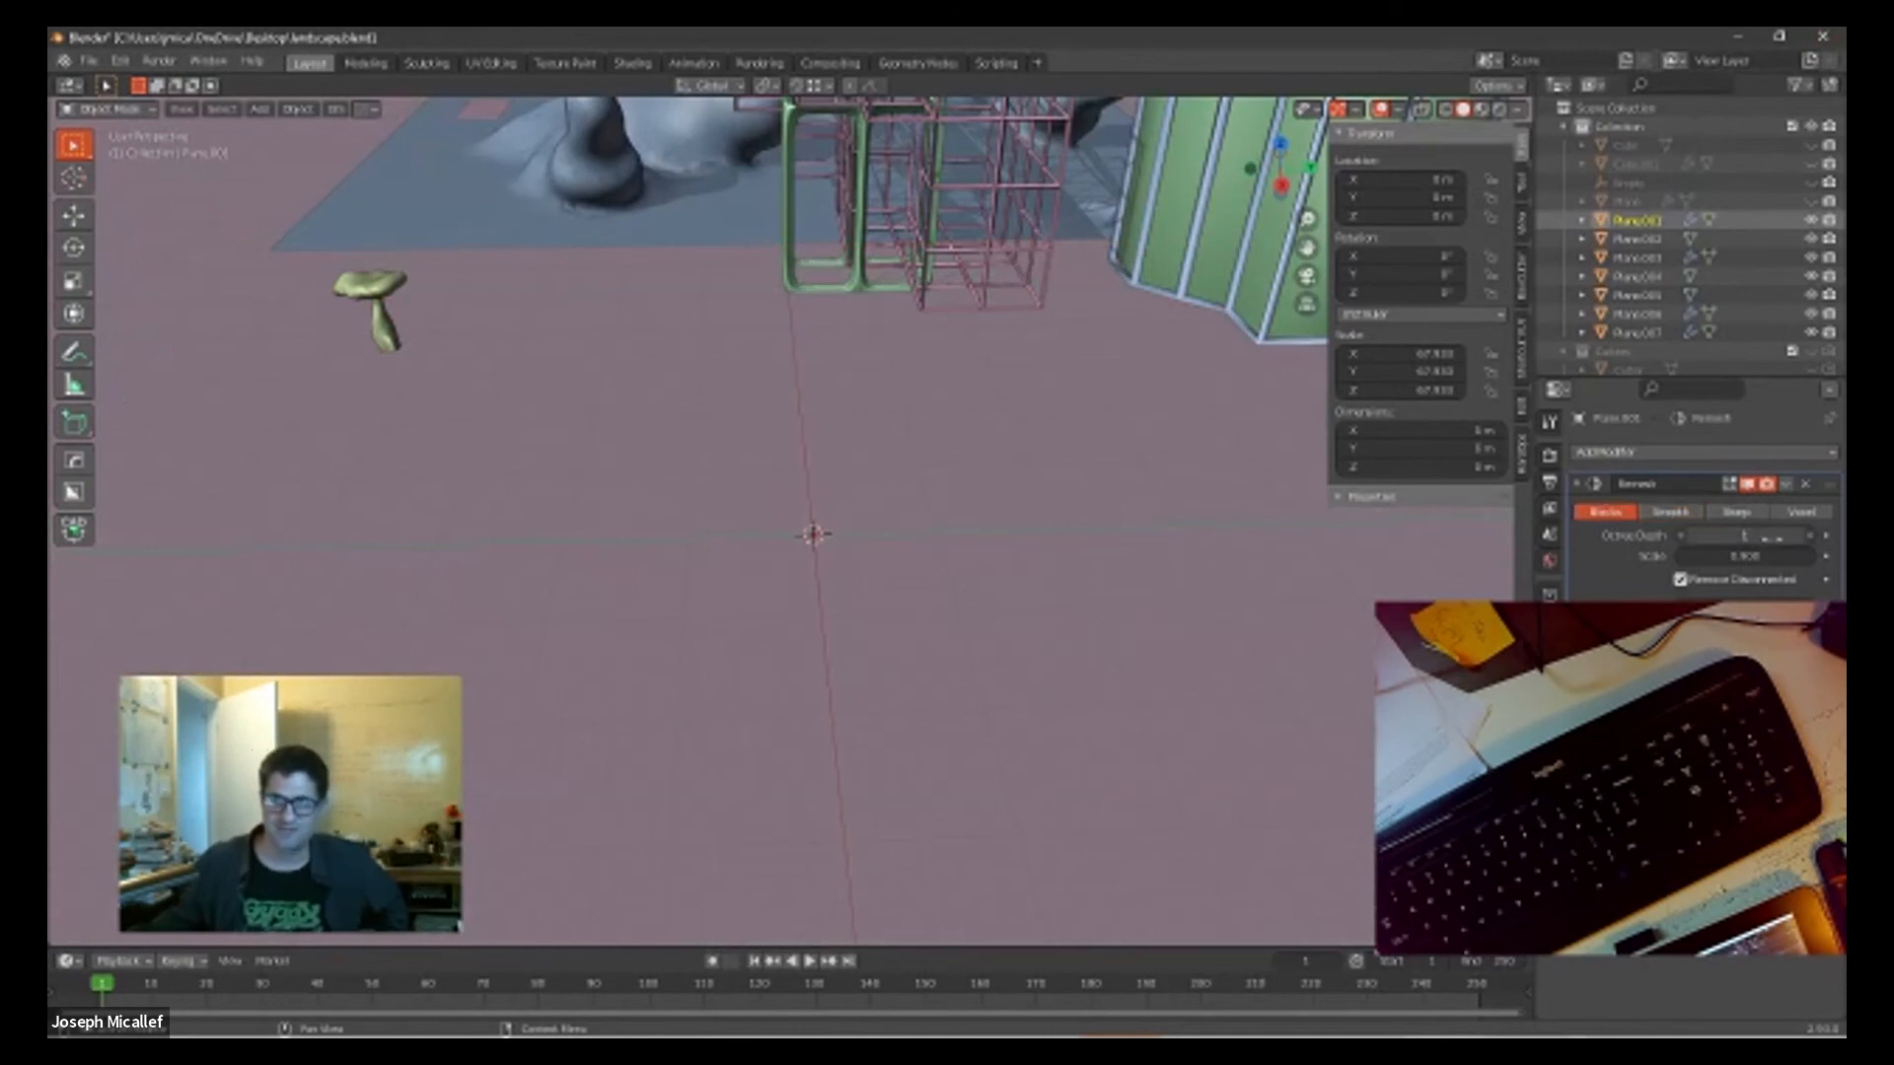
drag(1743, 535, 1796, 536)
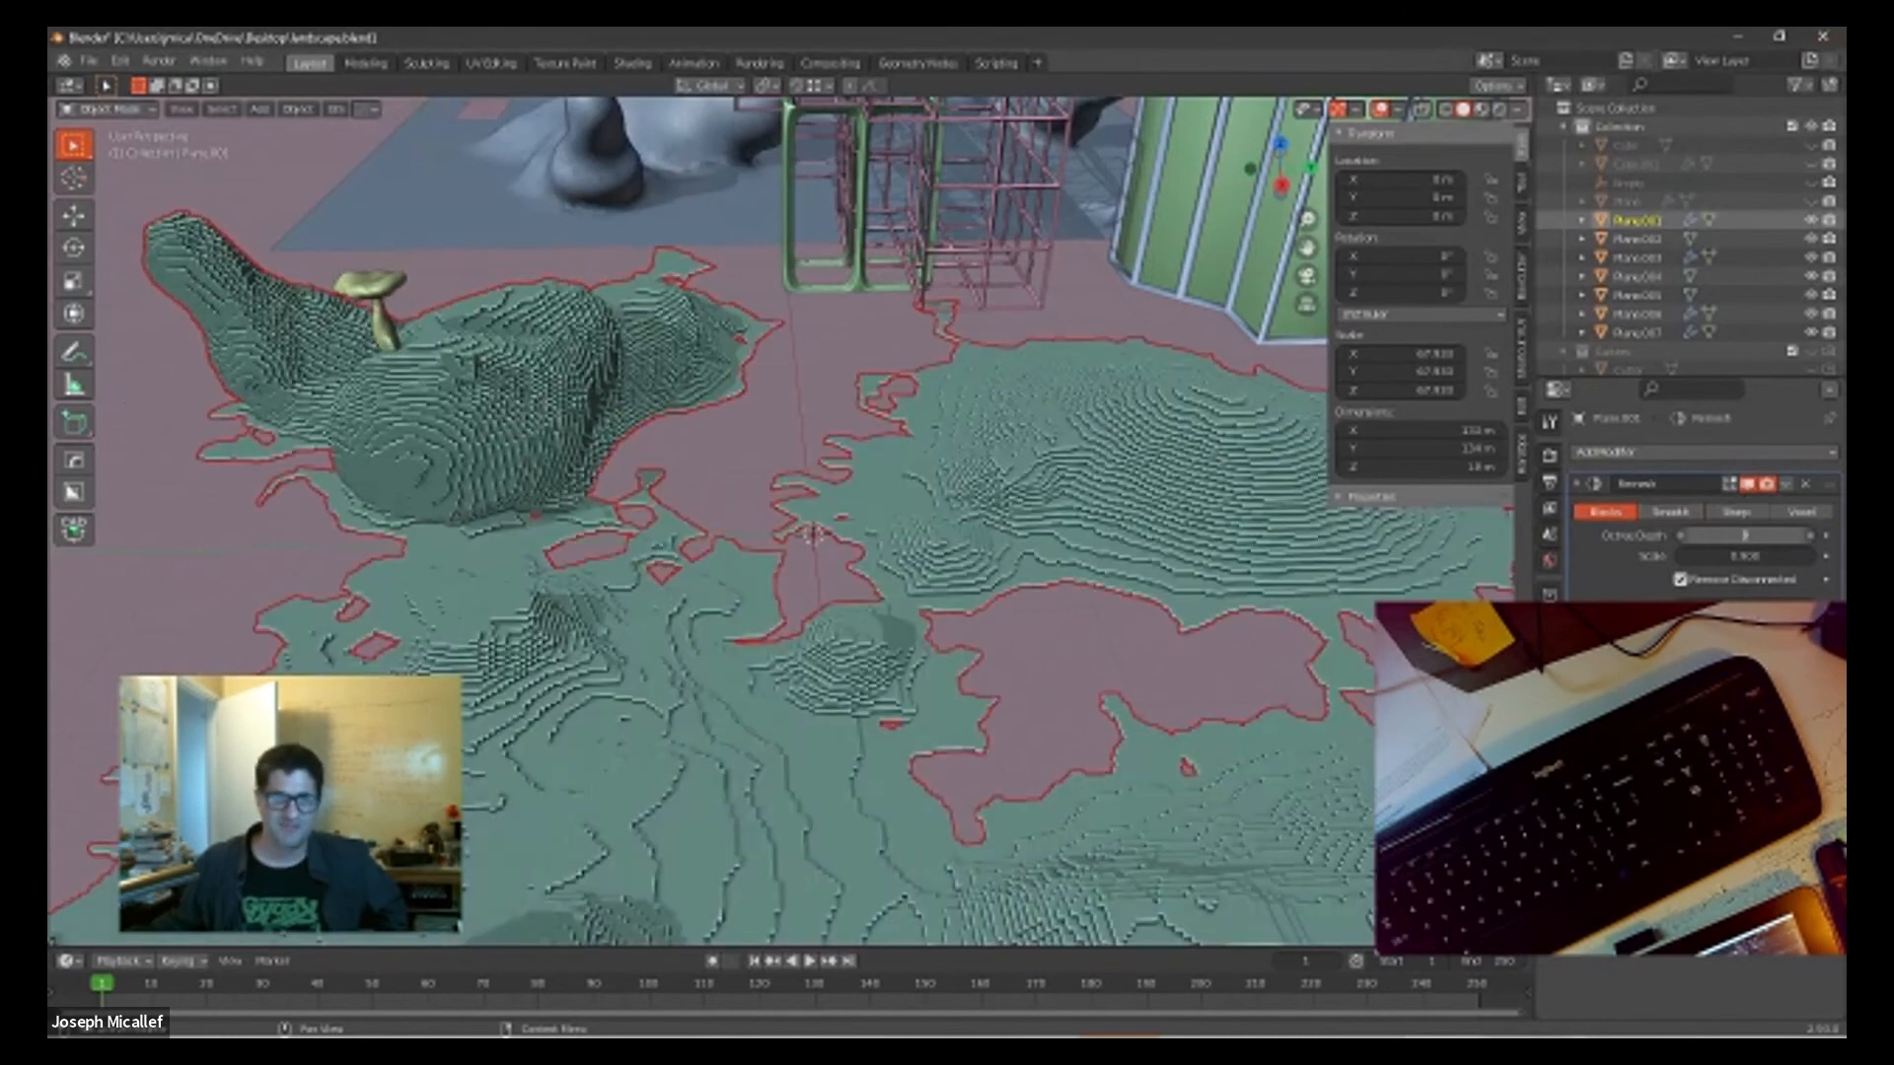
click(1809, 536)
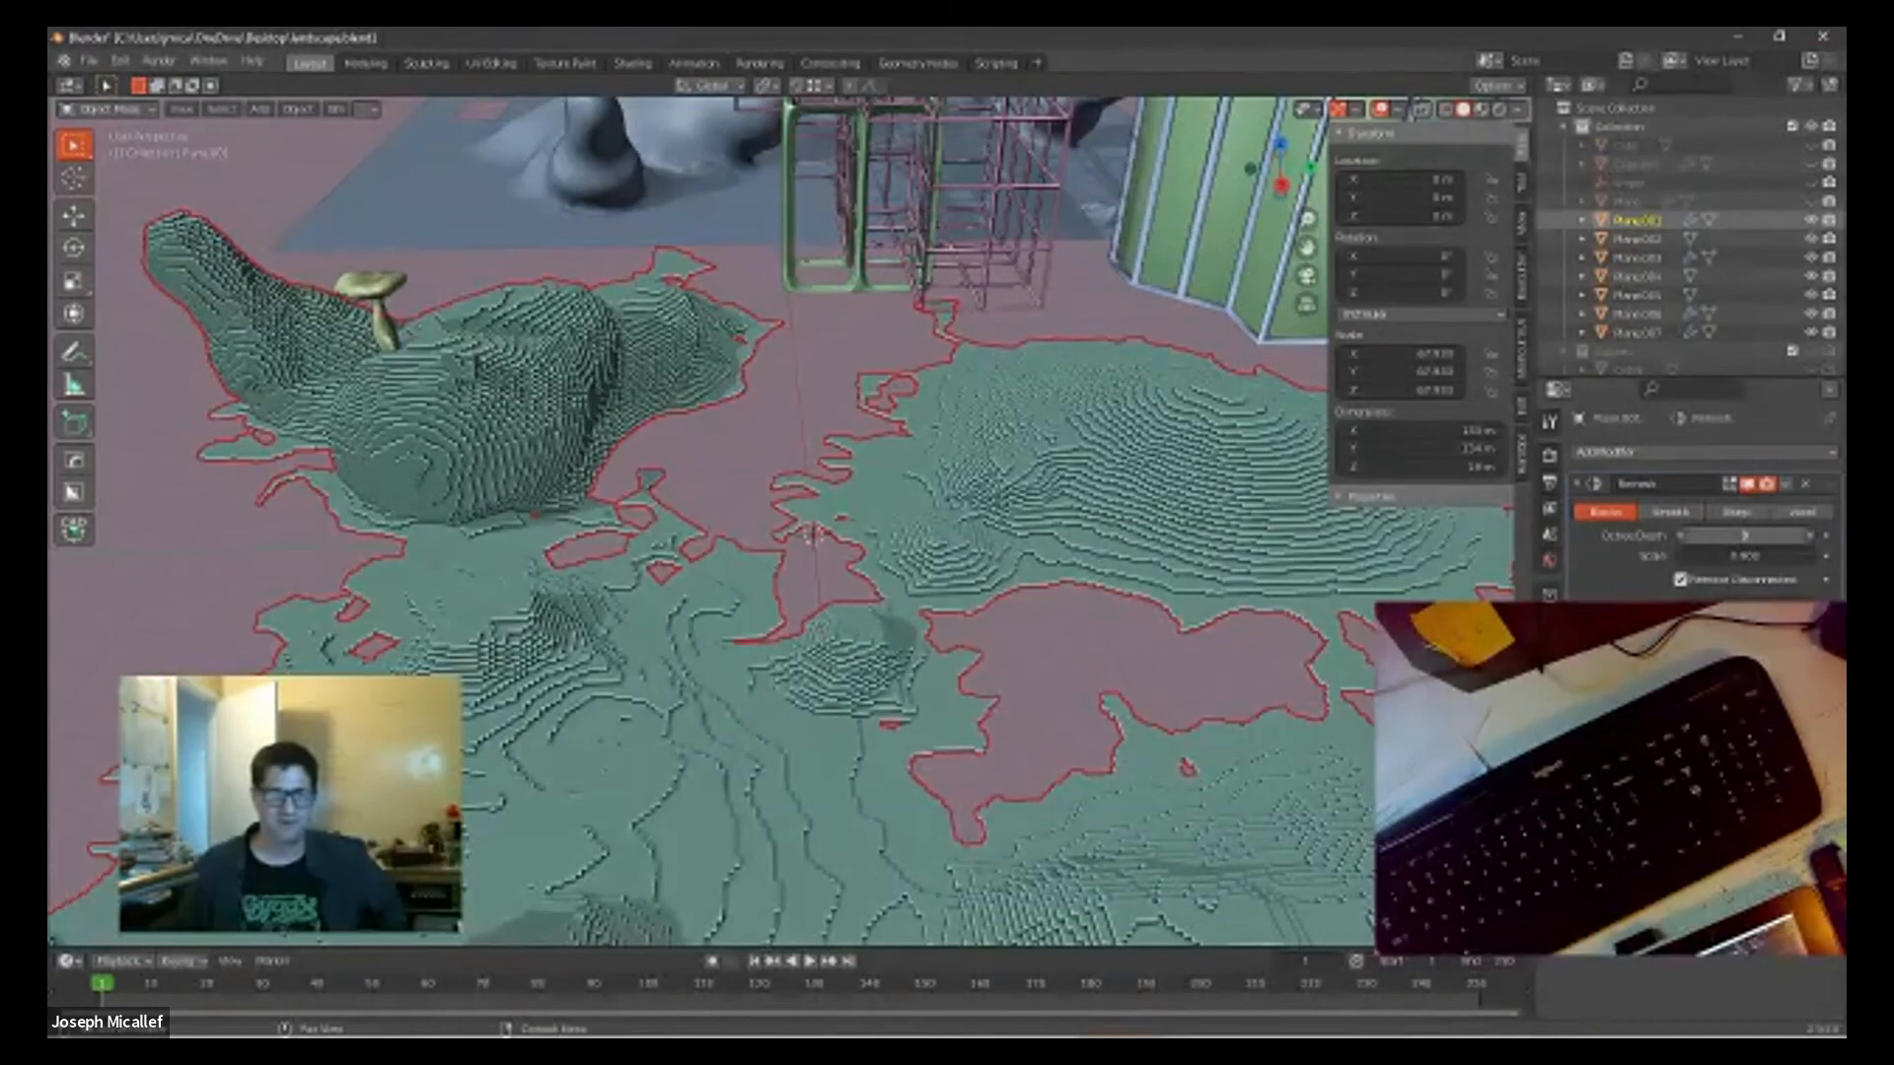
Step: Inspect the blocky terrain surface and its borders close up and from the side
middle_drag(753, 716, 1111, 680)
scroll(1112, 681, up, 5)
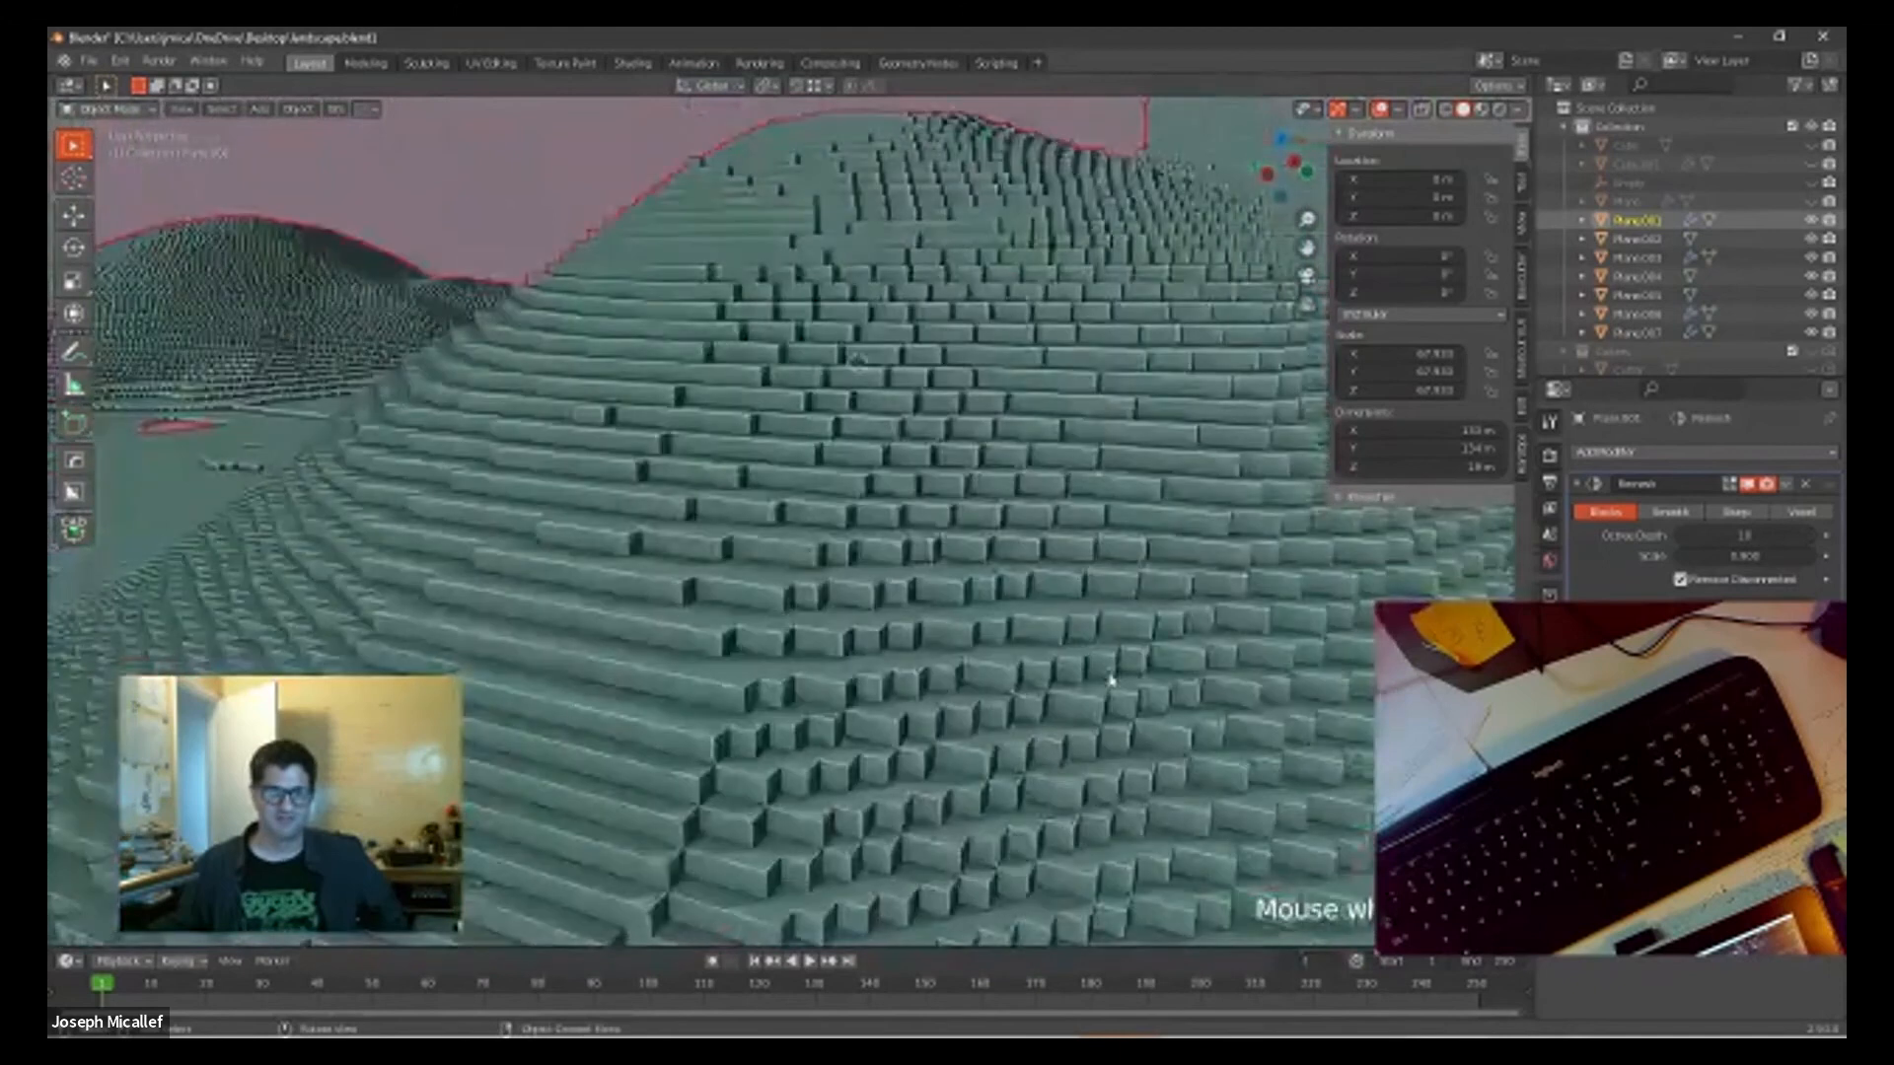
scroll(1112, 681, down, 8)
mouse_move(1006, 689)
middle_down()
mouse_move(846, 668)
mouse_move(895, 681)
mouse_move(1006, 655)
middle_up()
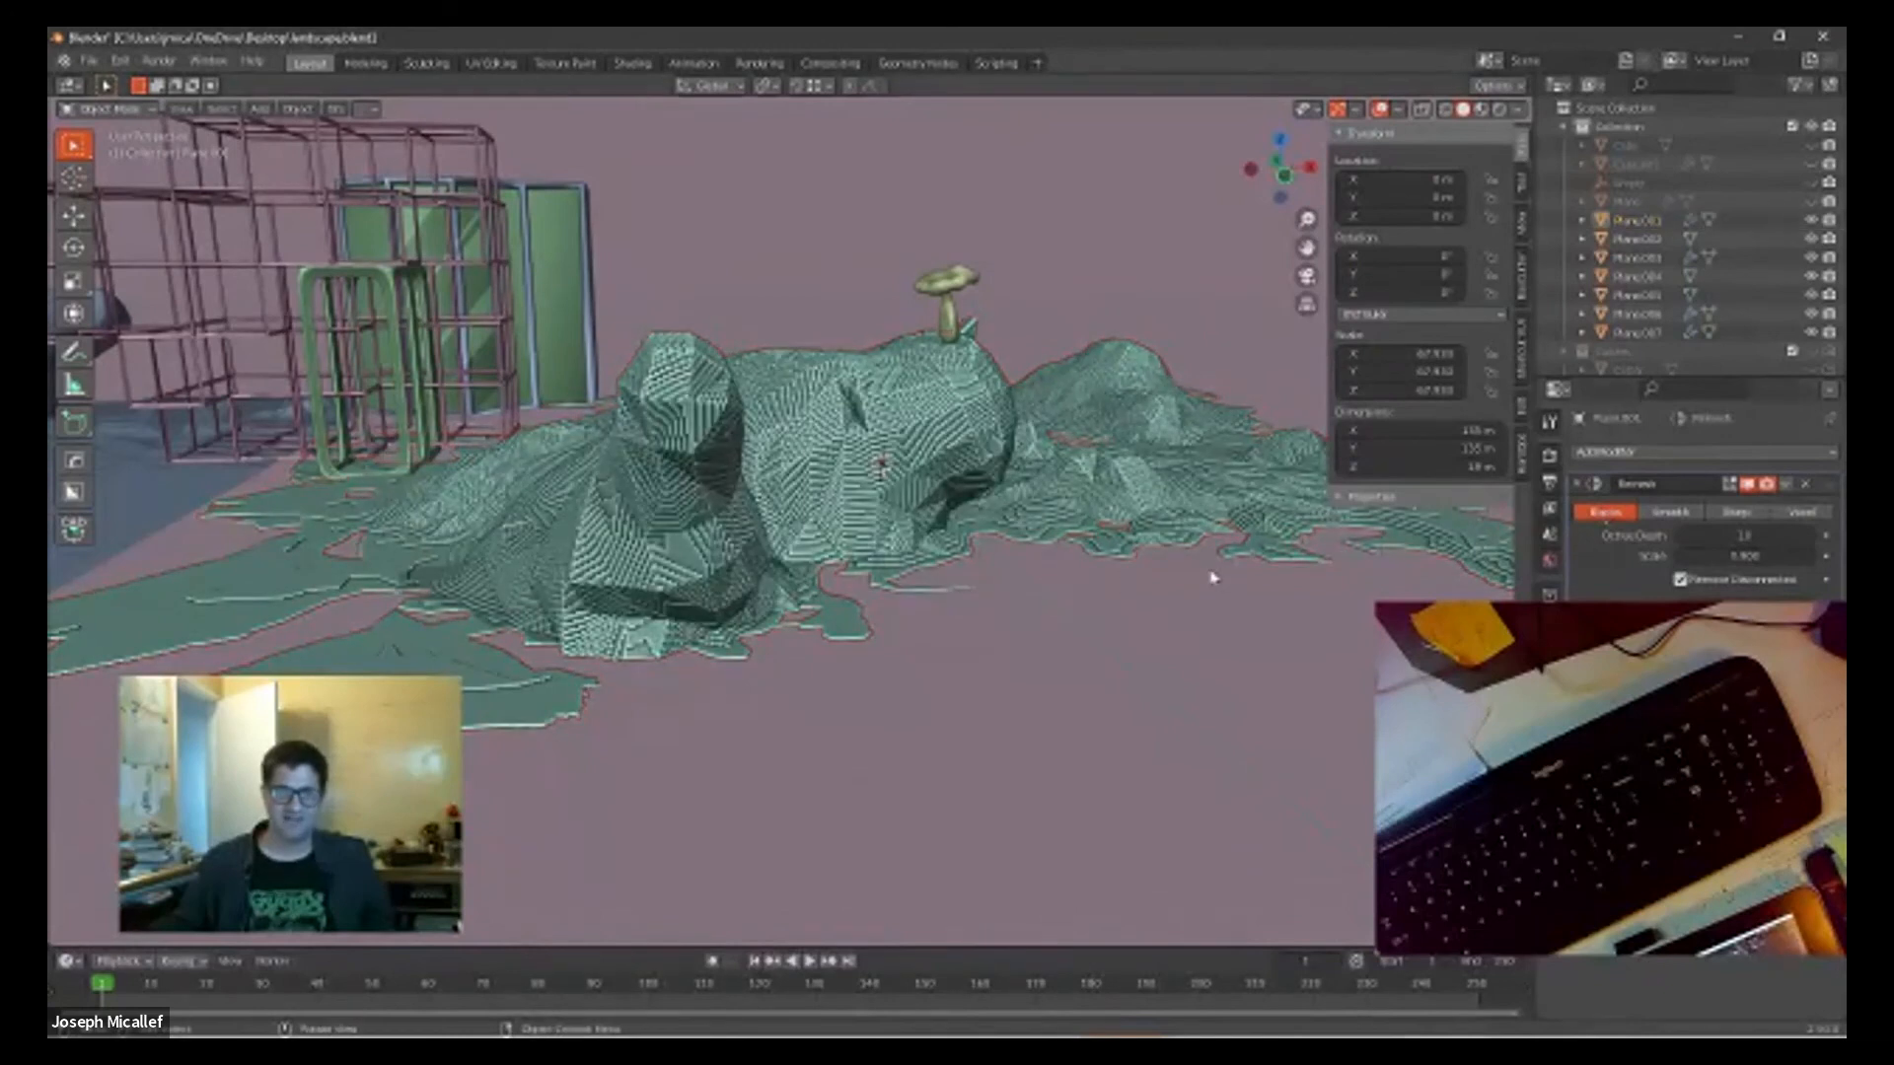
middle_drag(1219, 604, 1166, 631)
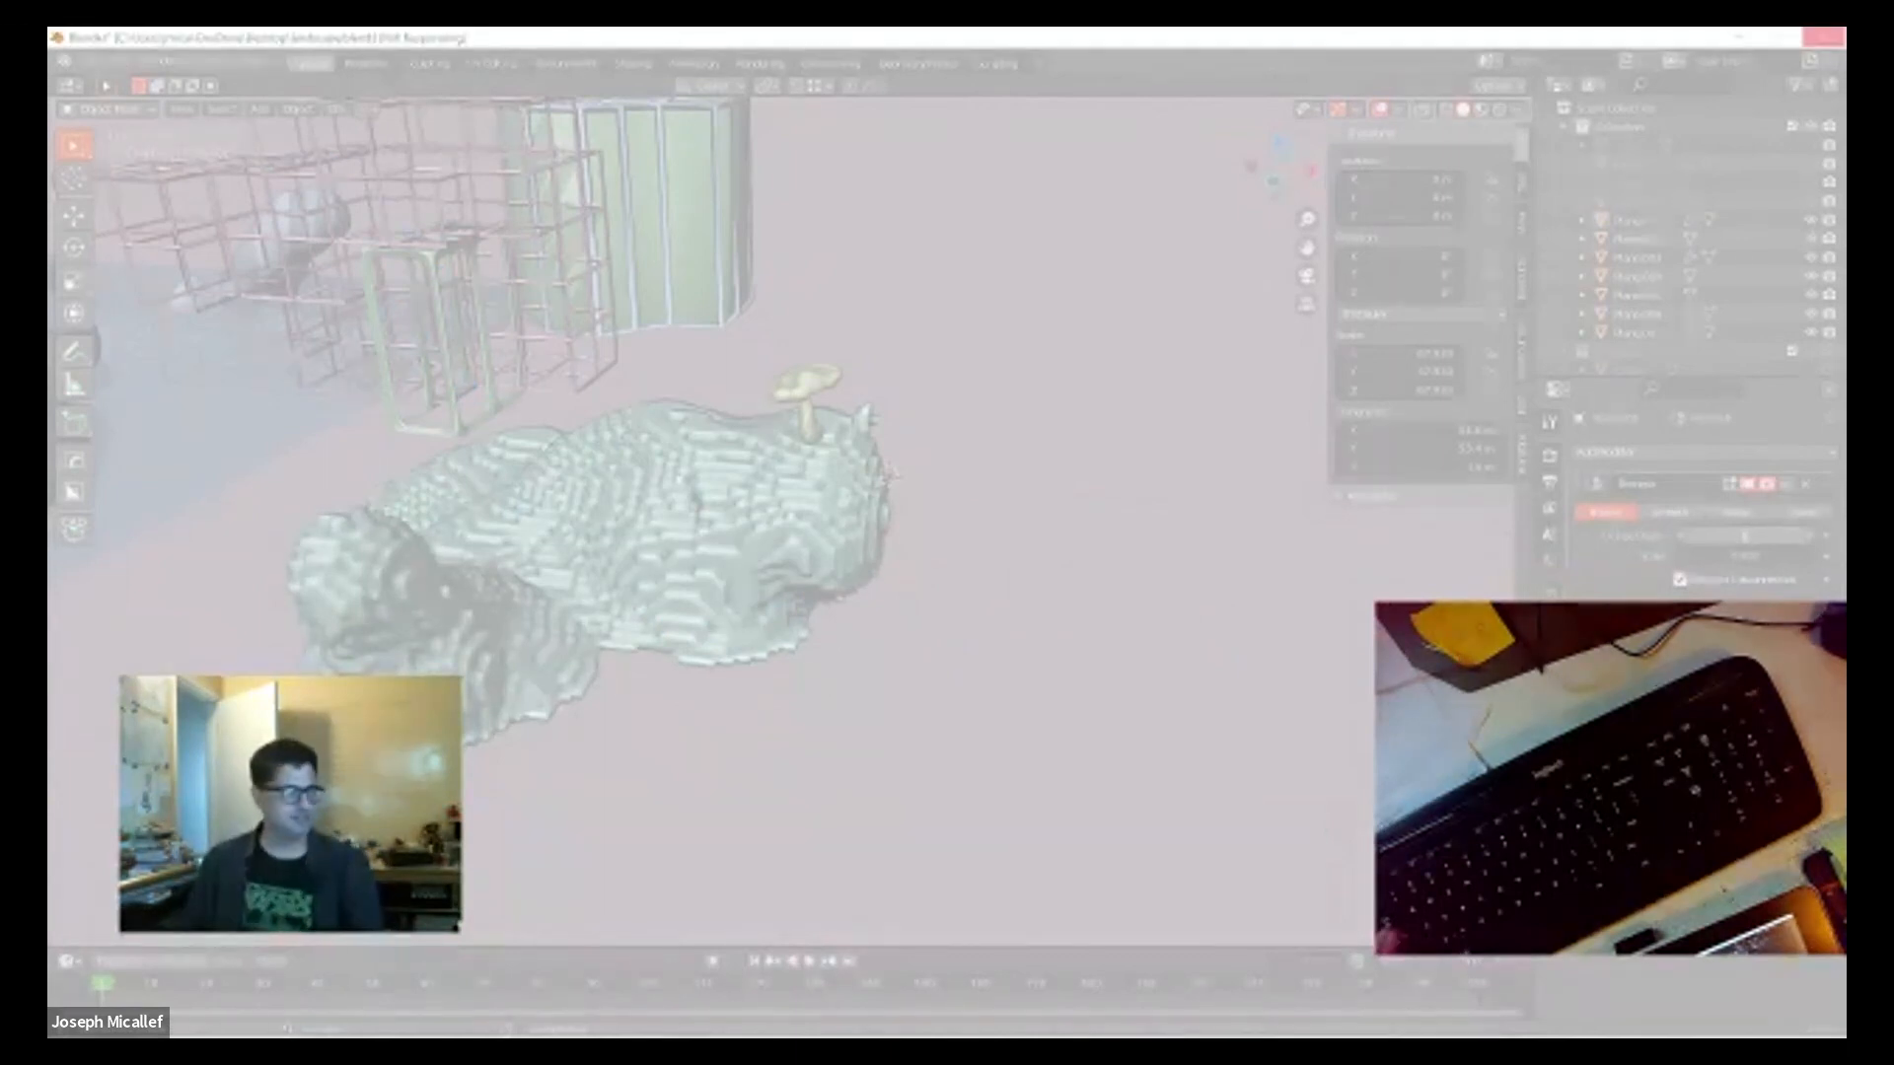
key(alt+Tab)
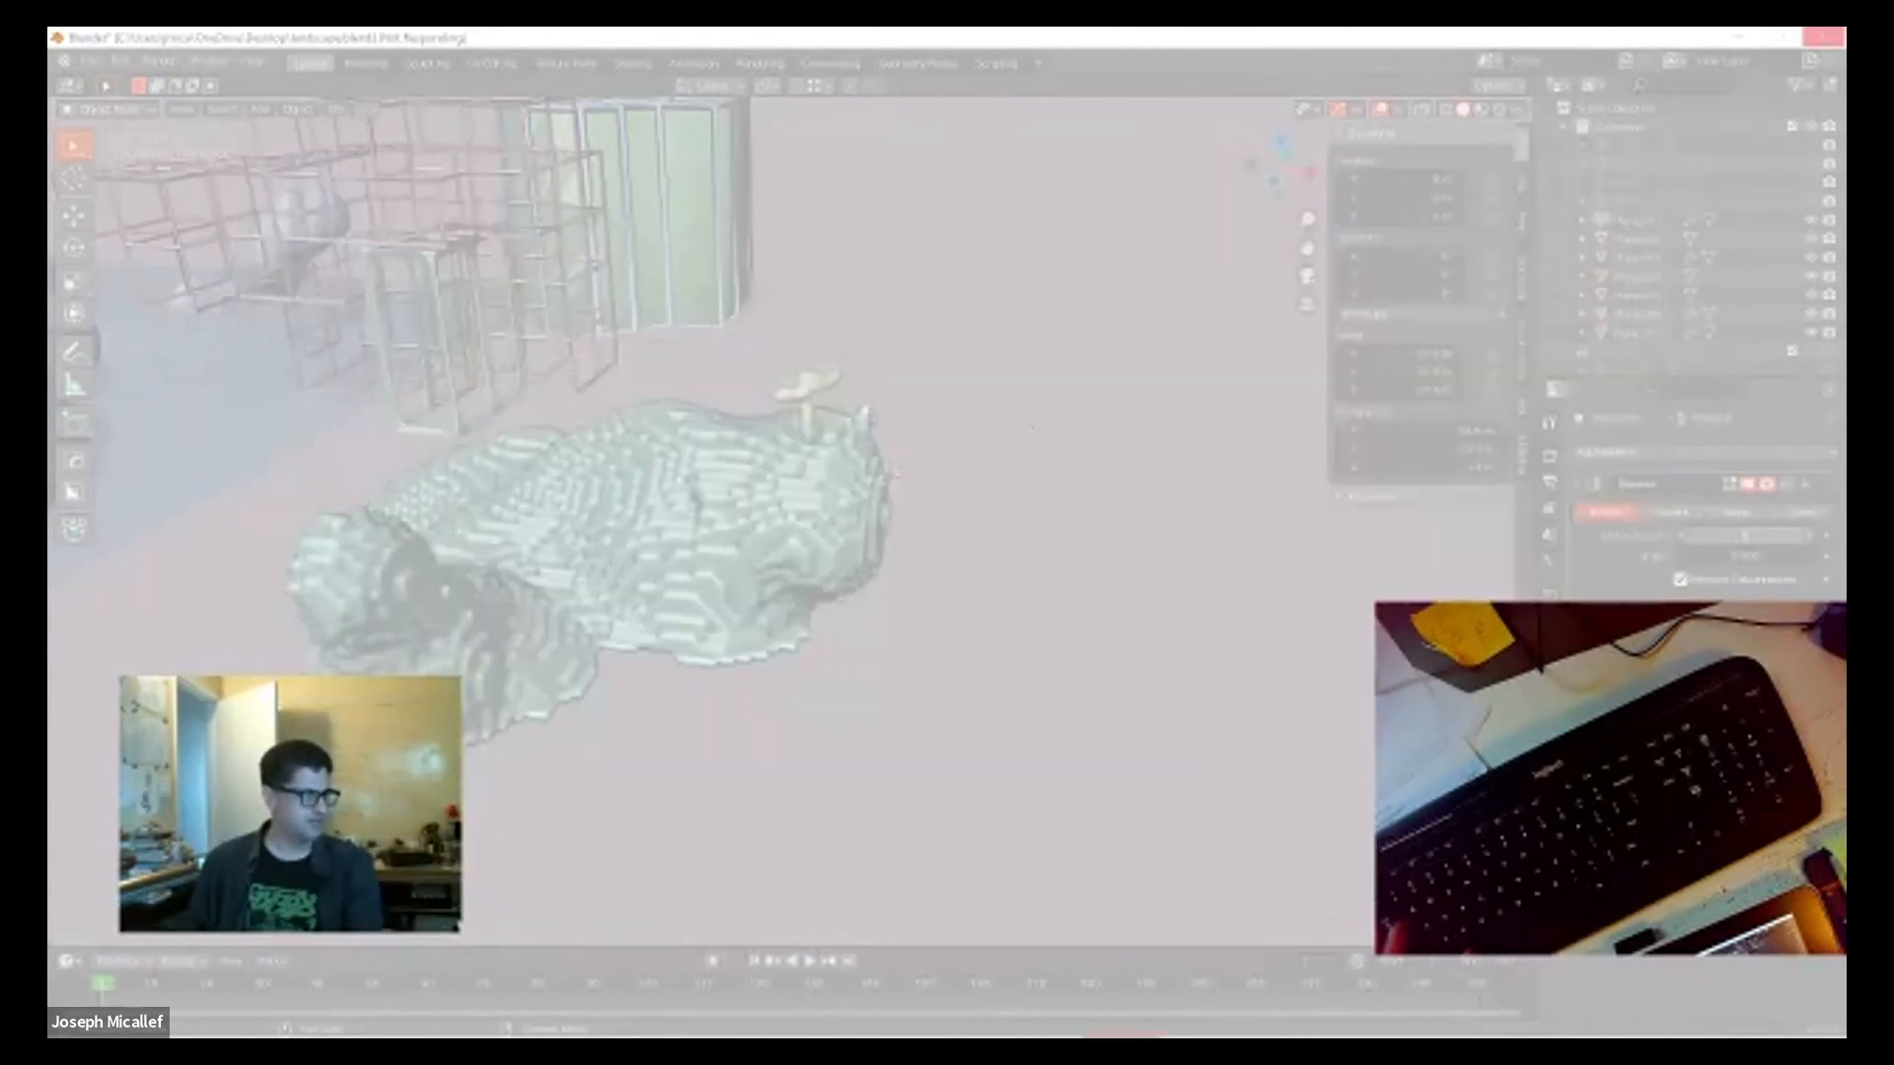
key(alt+Tab)
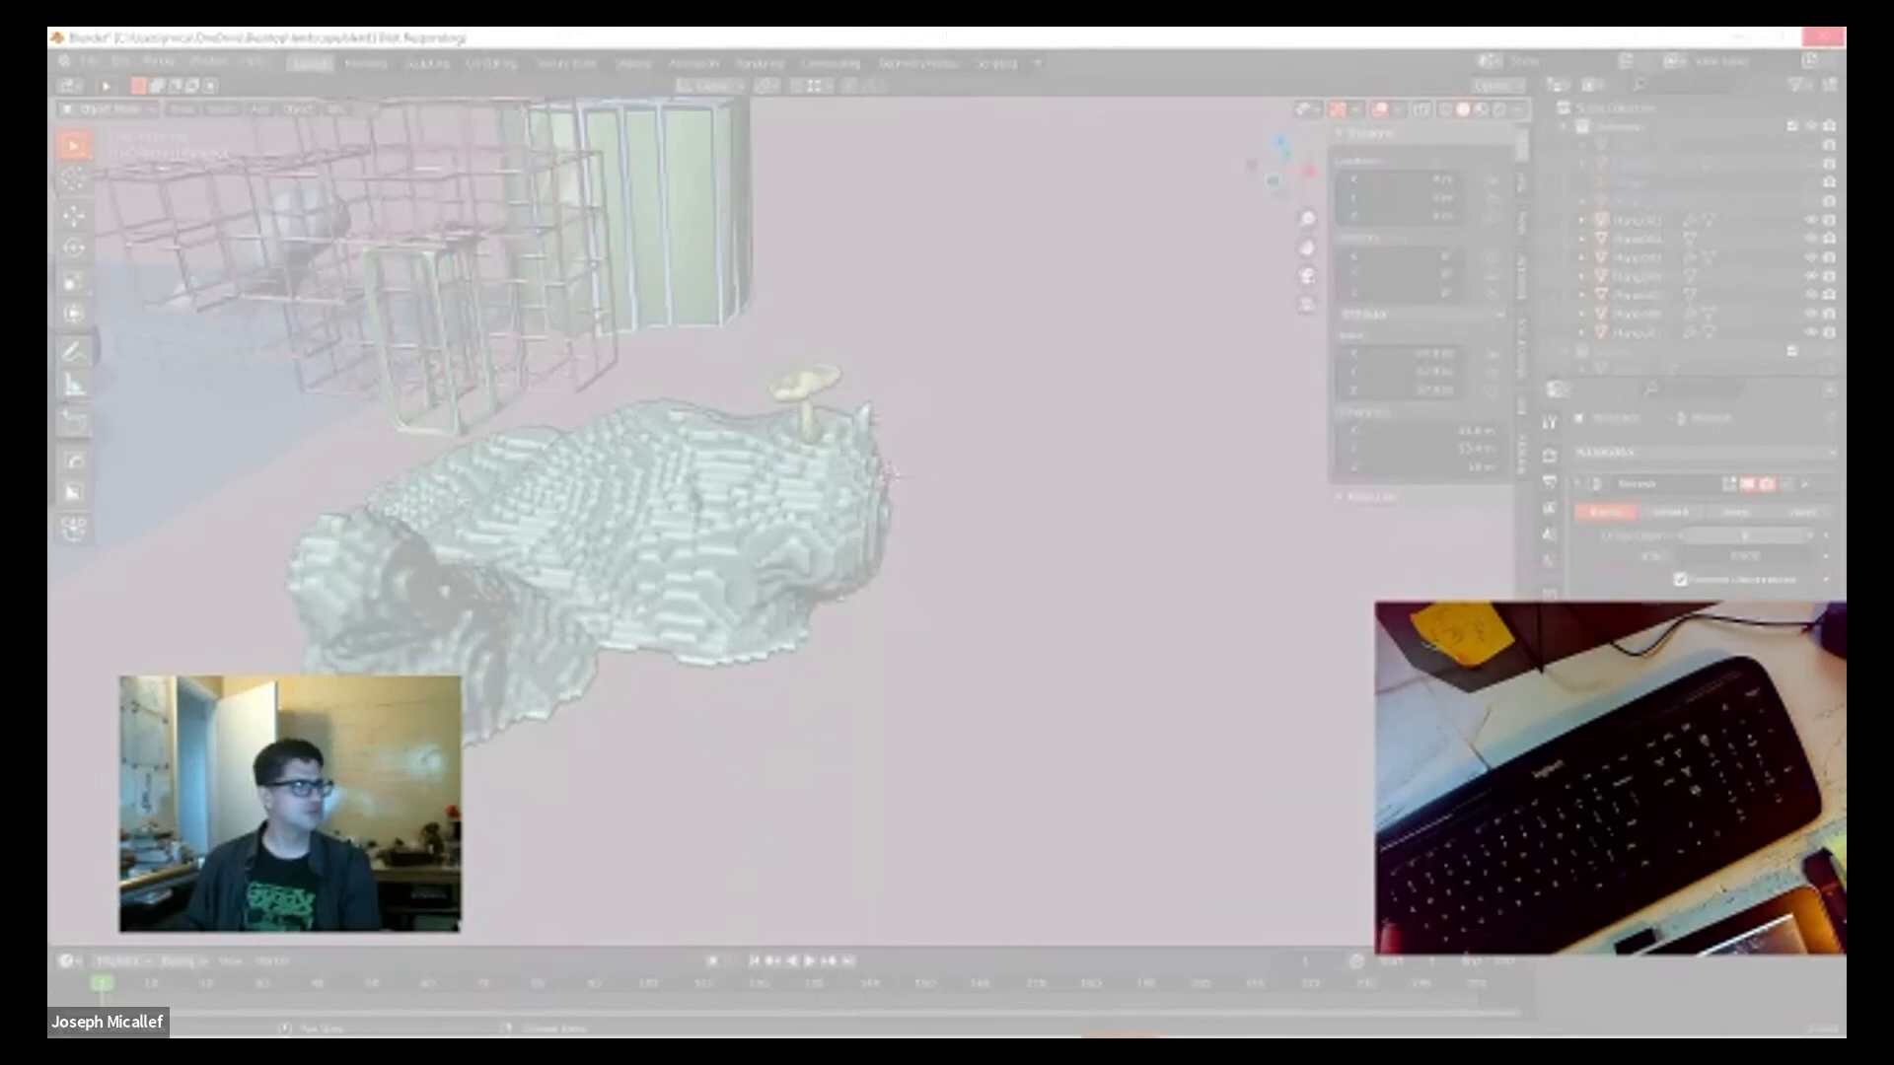
key(alt+Tab)
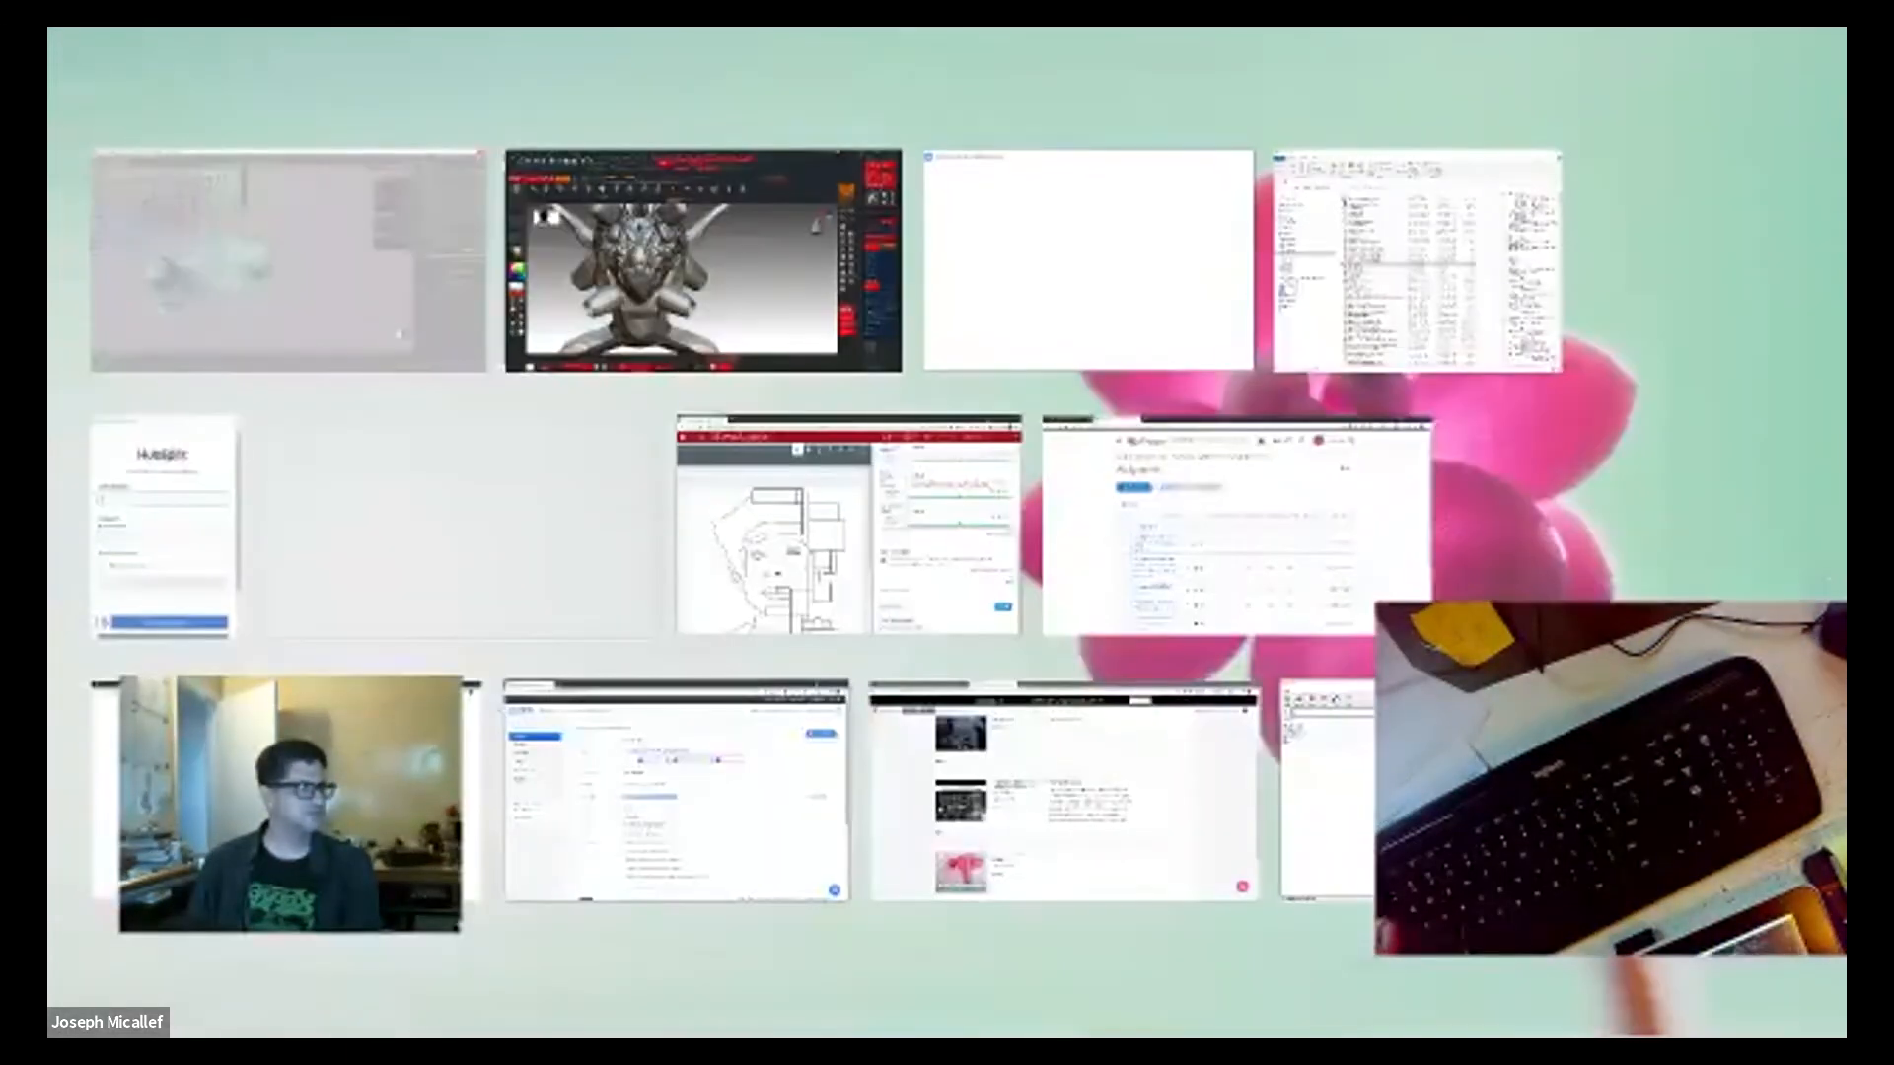
key(super+Tab)
key(super+Tab)
key(super+Tab)
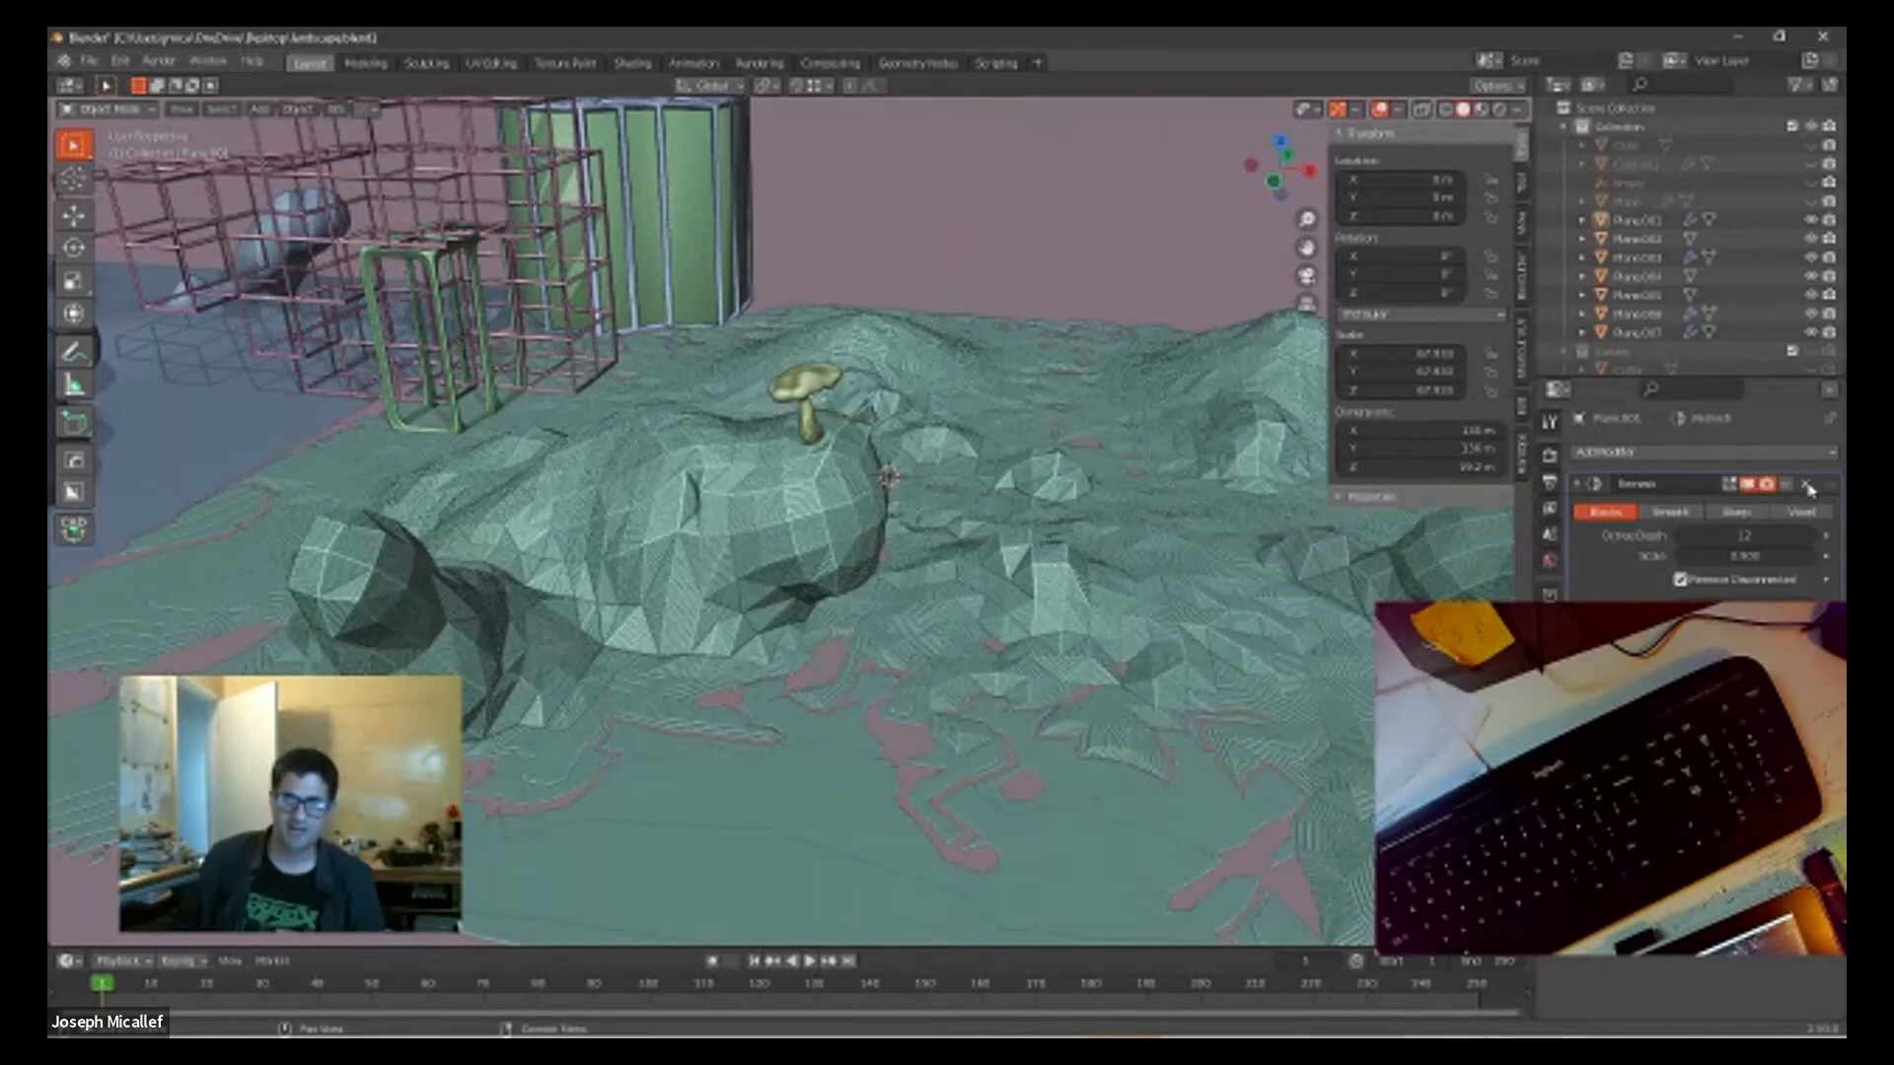
Step: Remove the Remesh modifier from the terrain and check its original smooth surface
click(1807, 486)
middle_drag(843, 553, 937, 523)
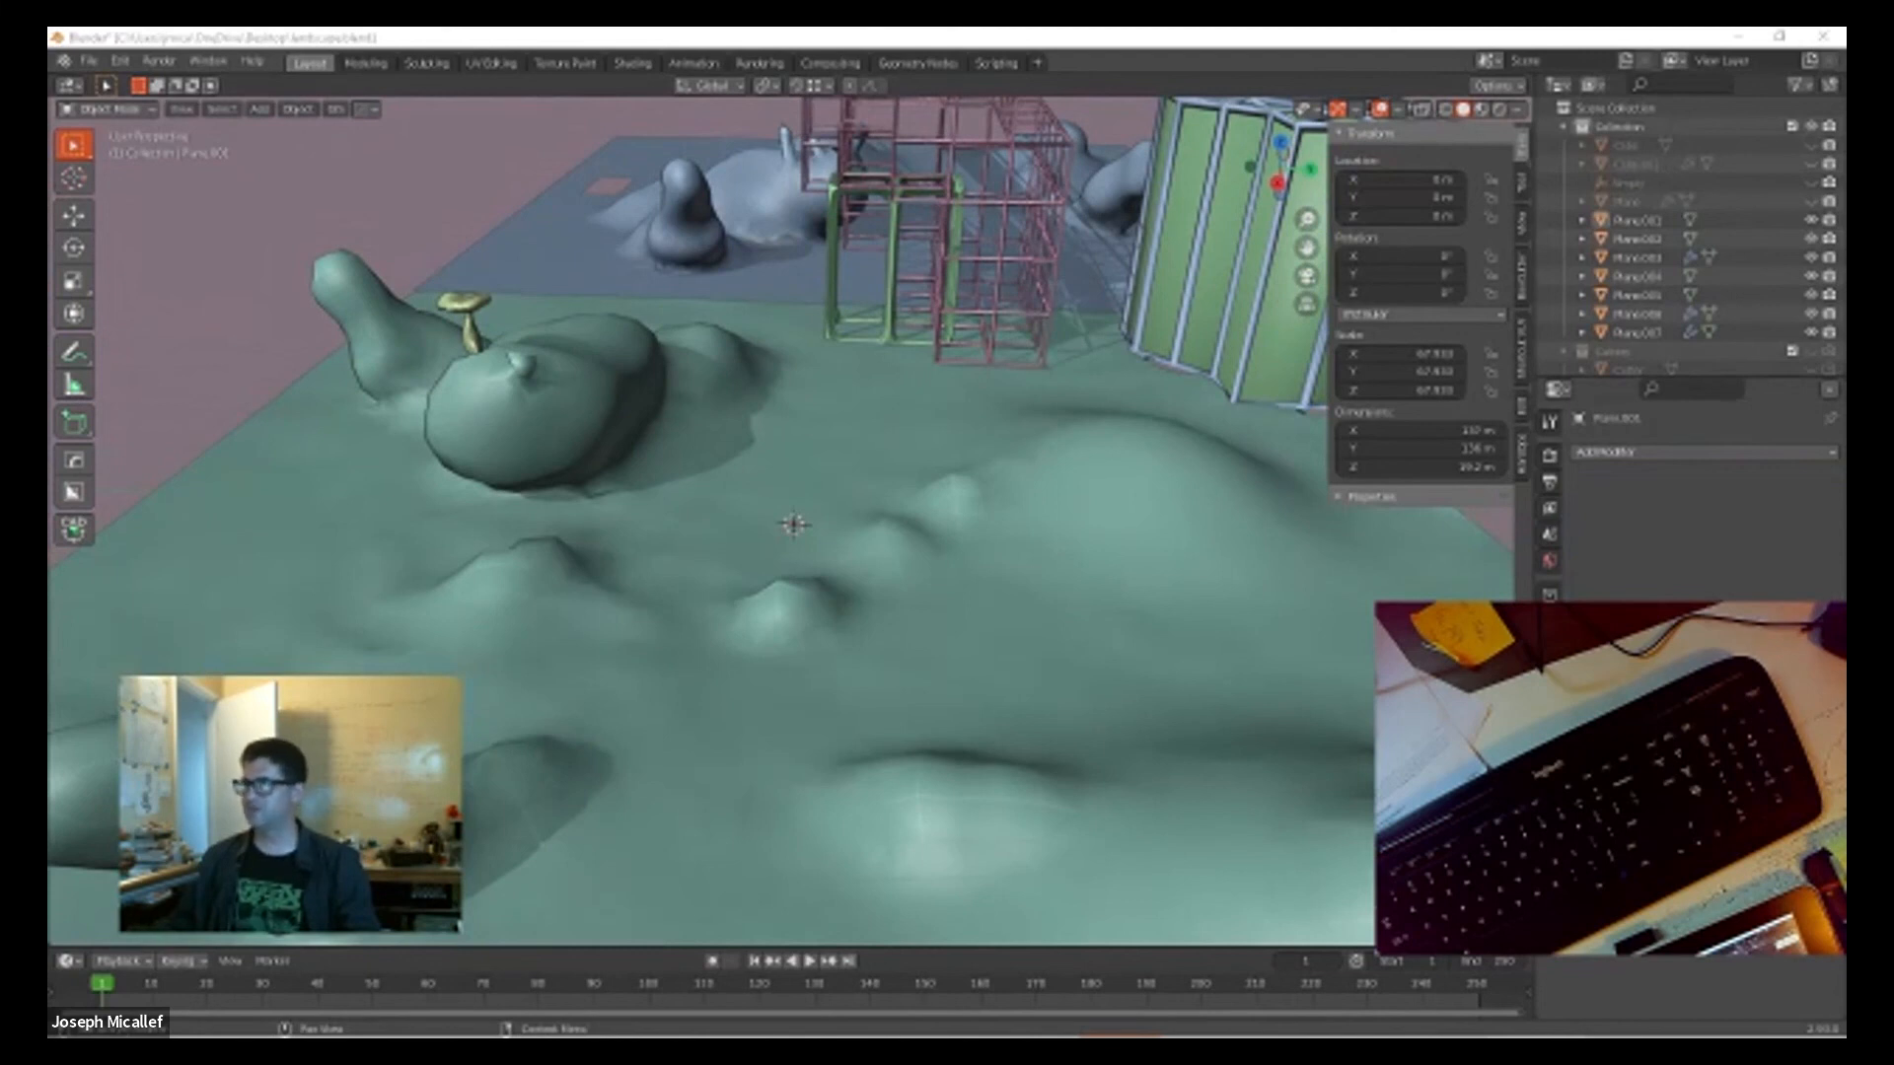
Step: Switch to the browser showing HDRI Haven and browse through the All HDRIs library
drag(1842, 474, 750, 30)
scroll(1106, 602, down, 4)
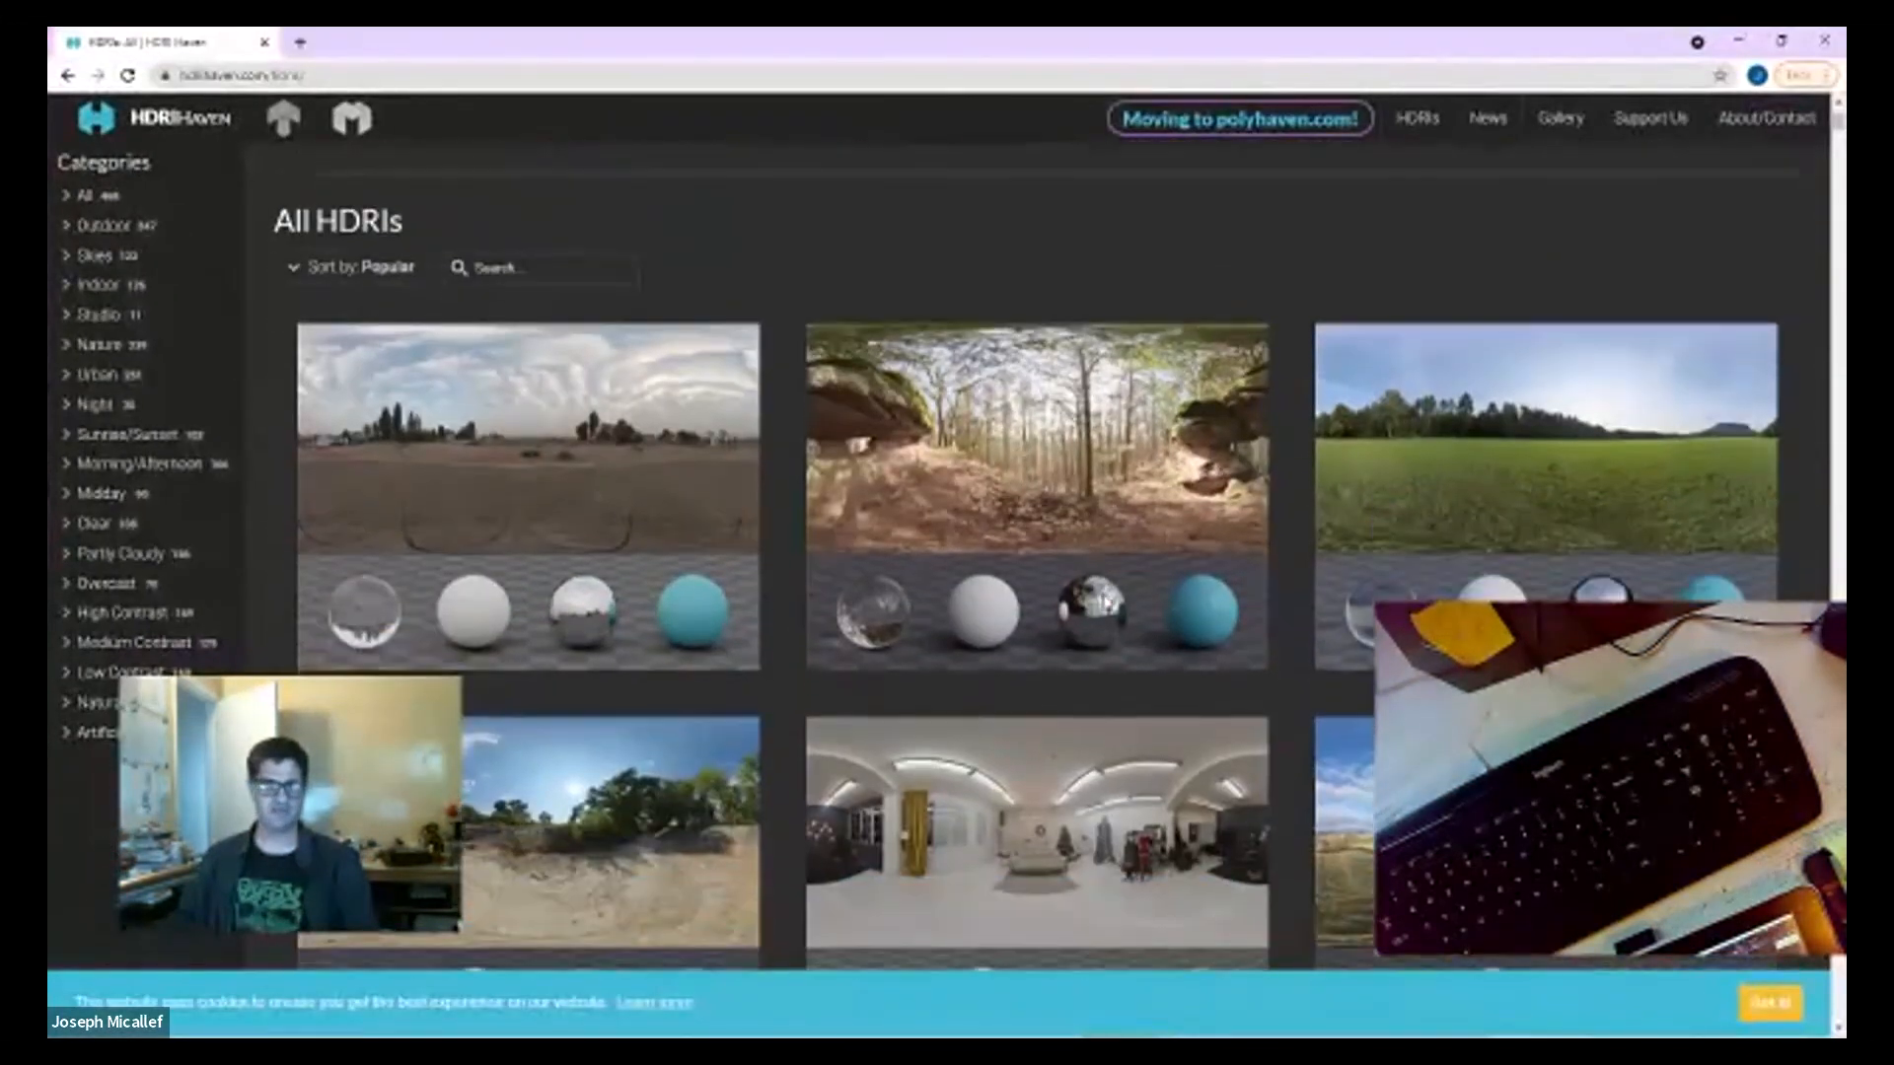
scroll(1135, 591, down, 2)
scroll(1139, 592, up, 4)
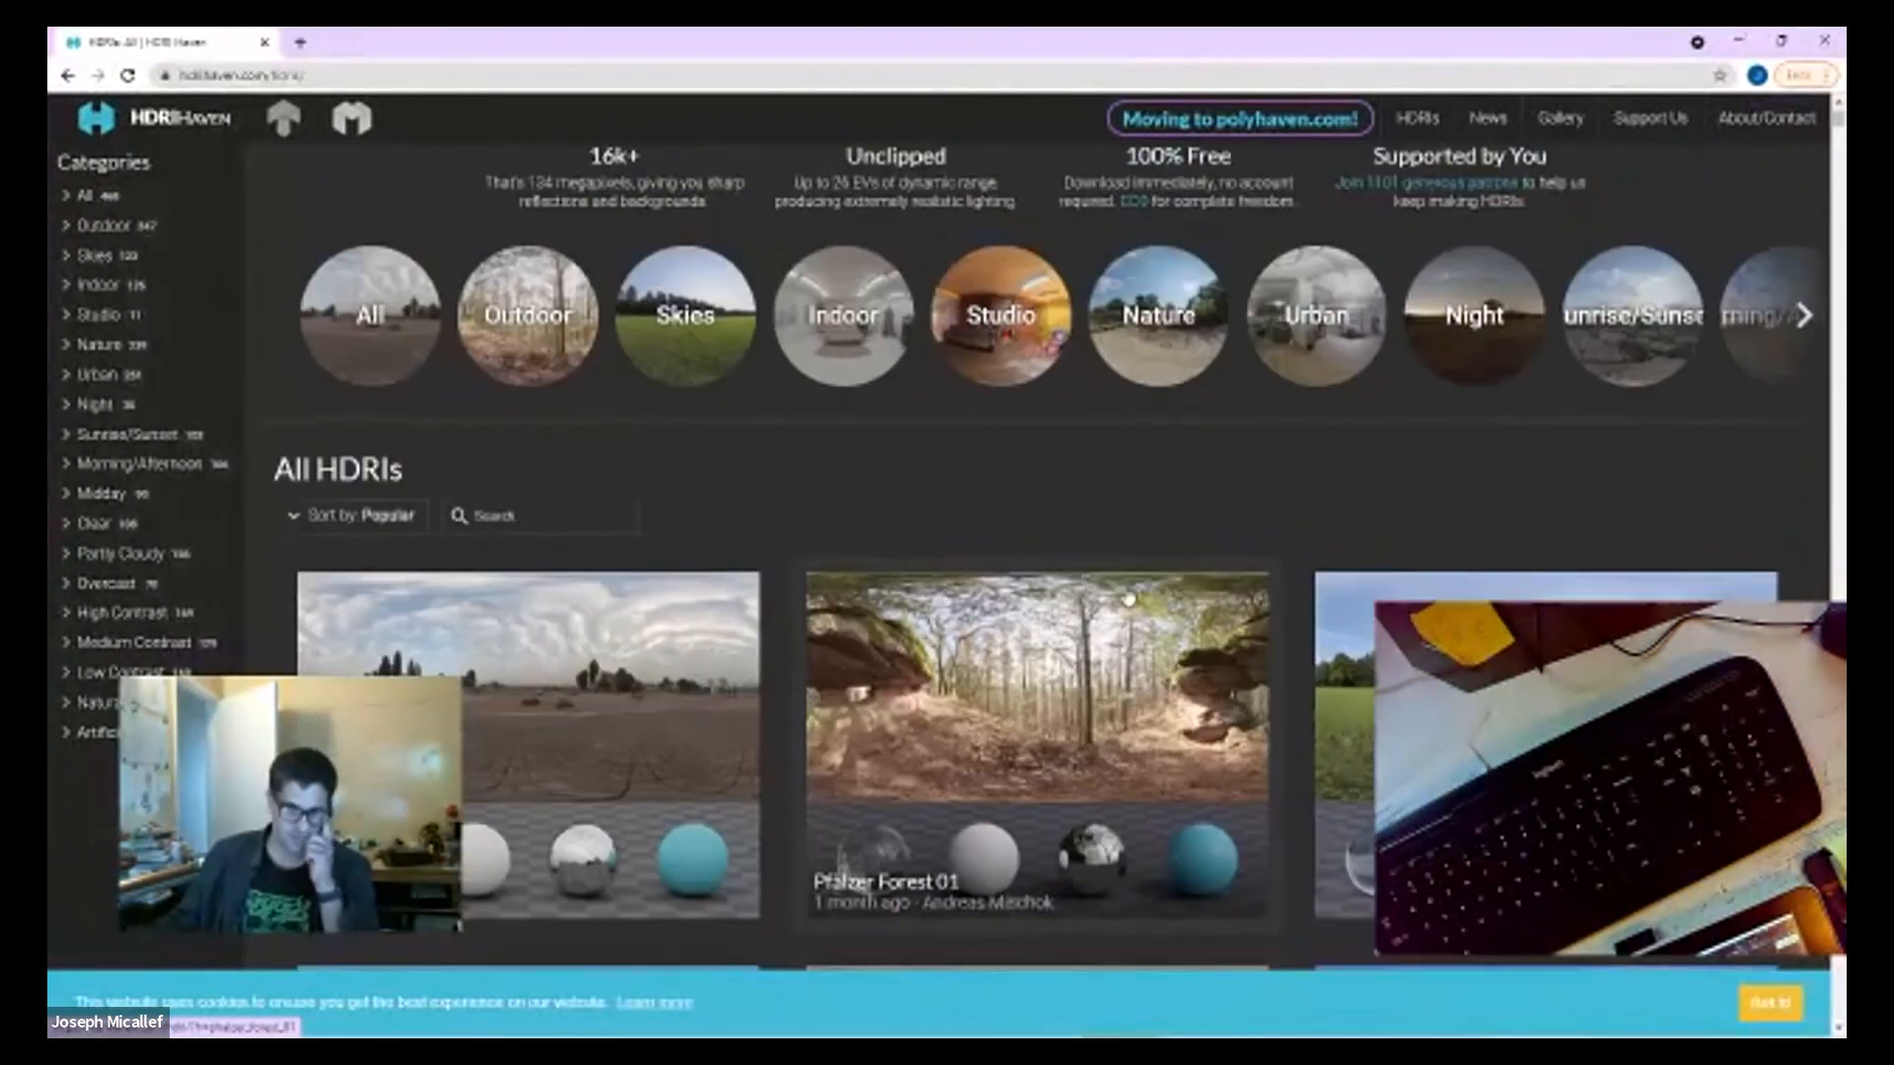
scroll(602, 548, down, 3)
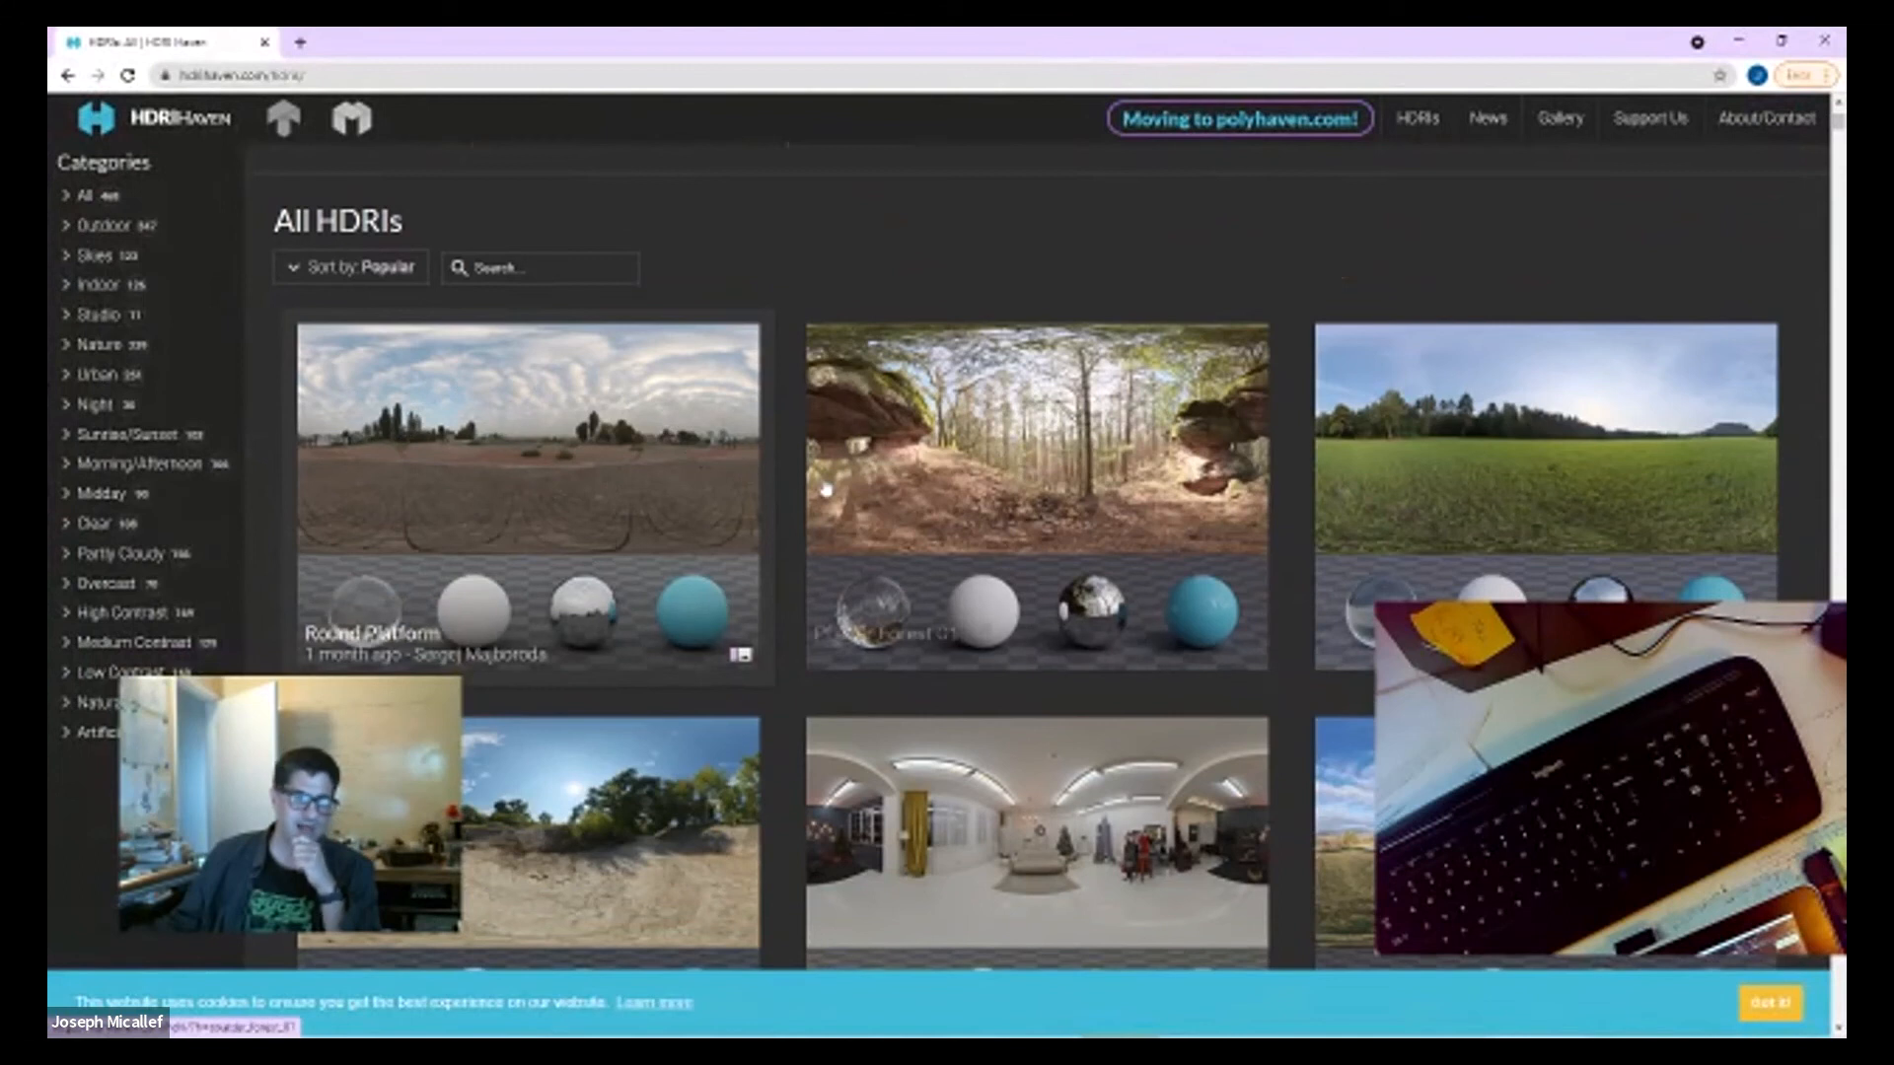
scroll(979, 587, down, 3)
scroll(979, 587, down, 10)
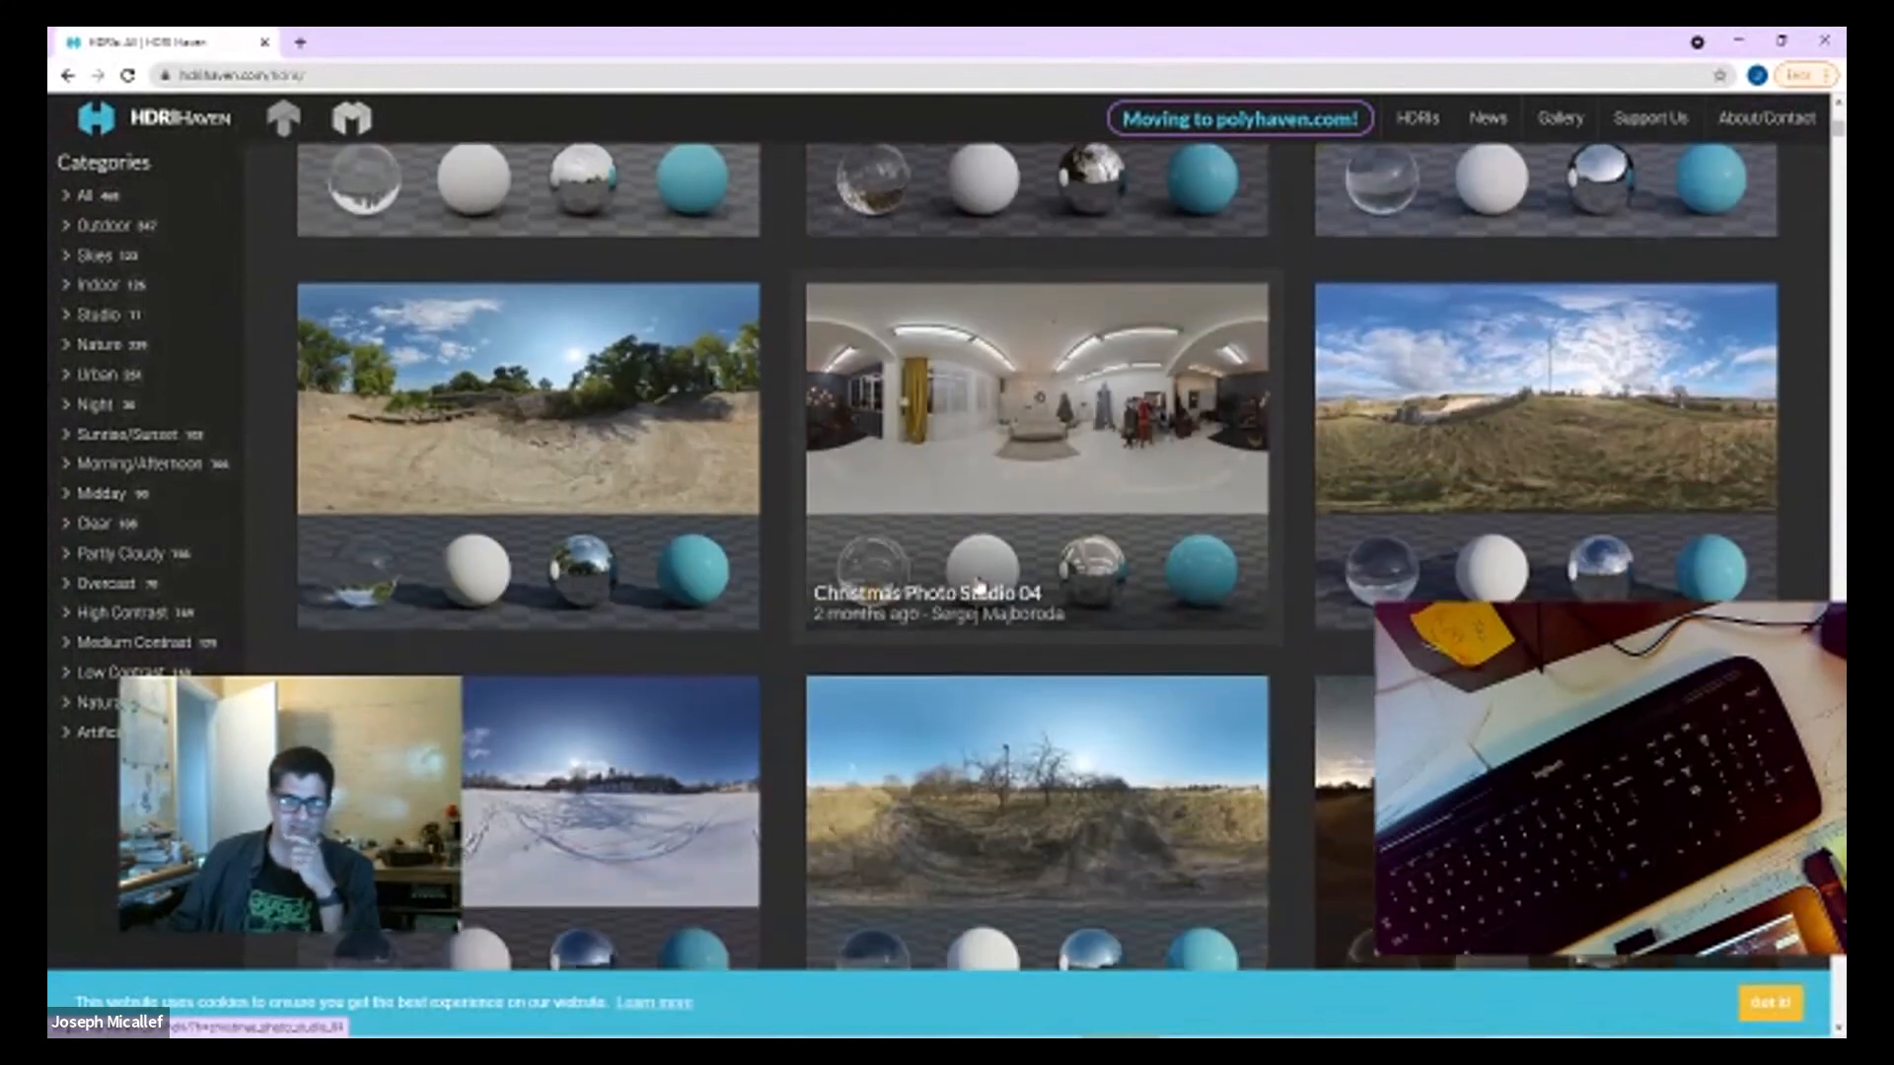
scroll(905, 636, down, 11)
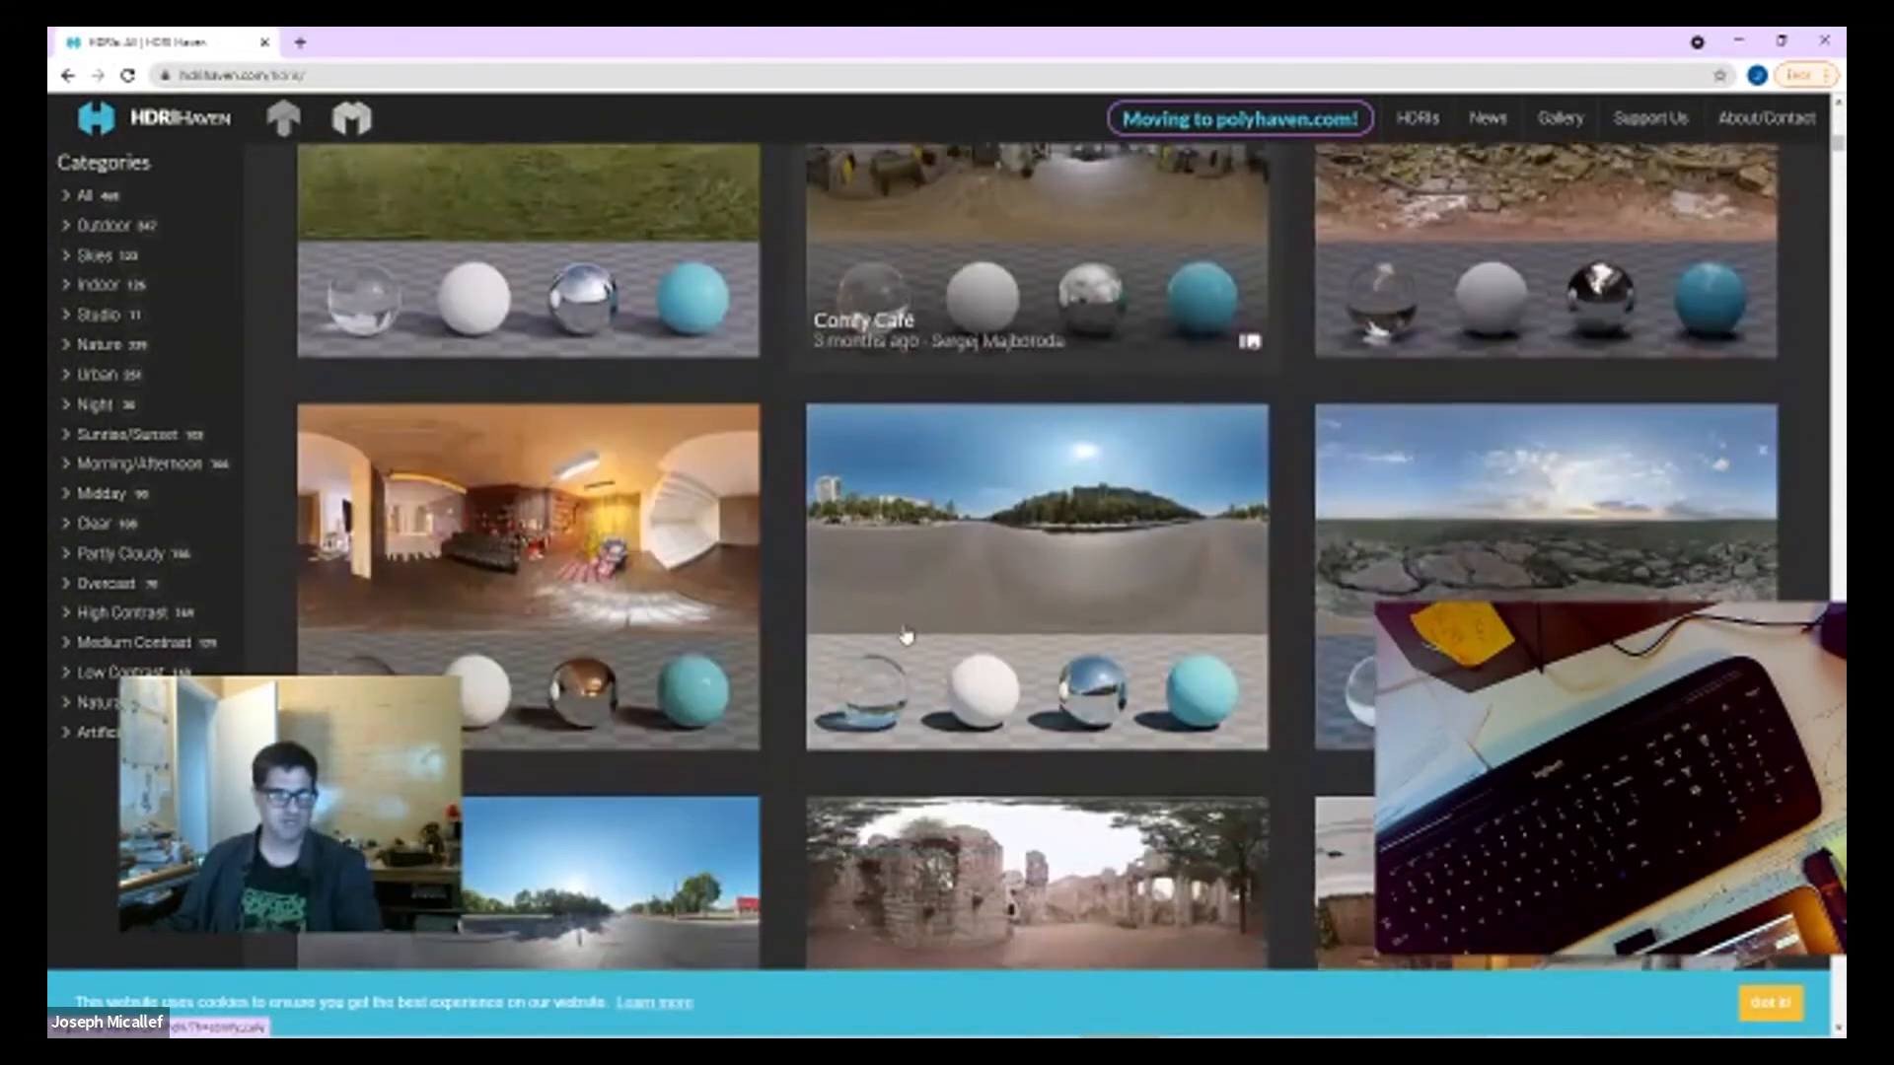
scroll(906, 635, down, 3)
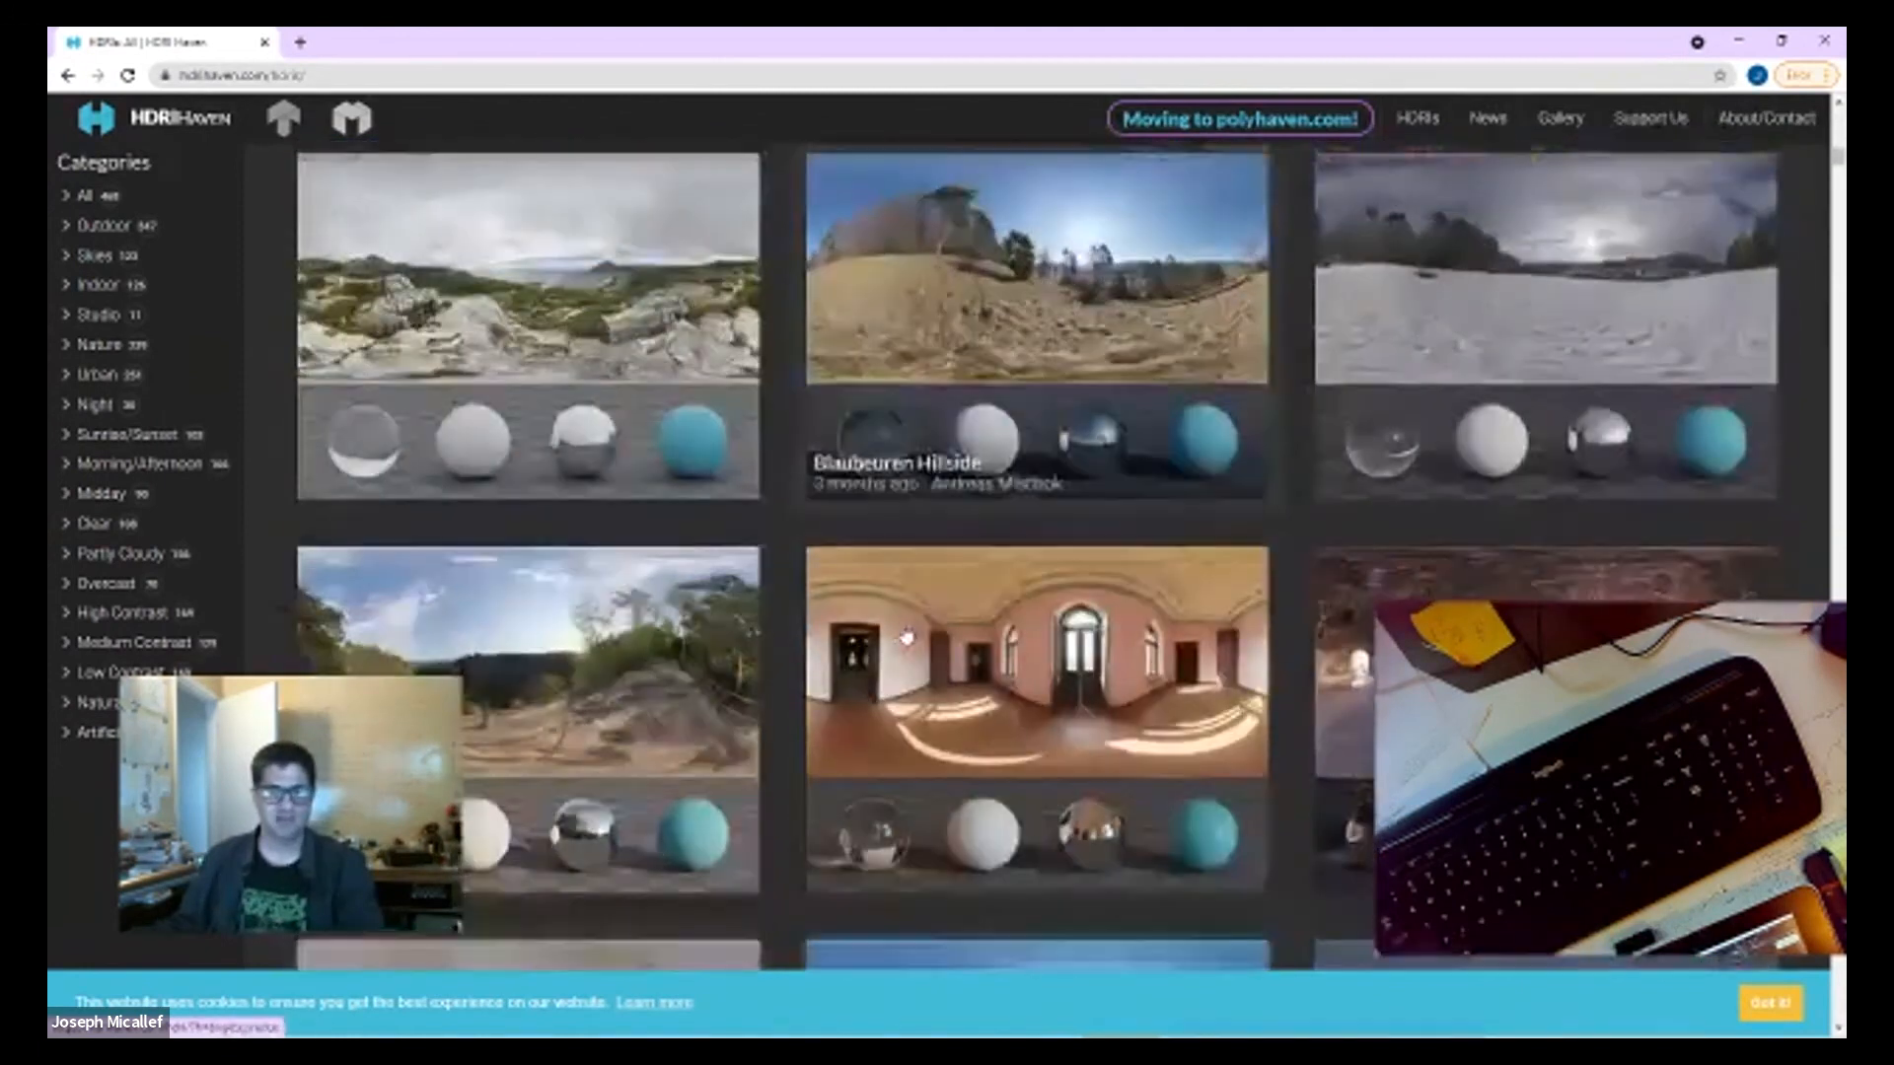
scroll(905, 635, down, 2)
Step: Filter the HDRIs by the Midday category and view the Immenstädter Horn and Symmetrical Garden environments
click(101, 493)
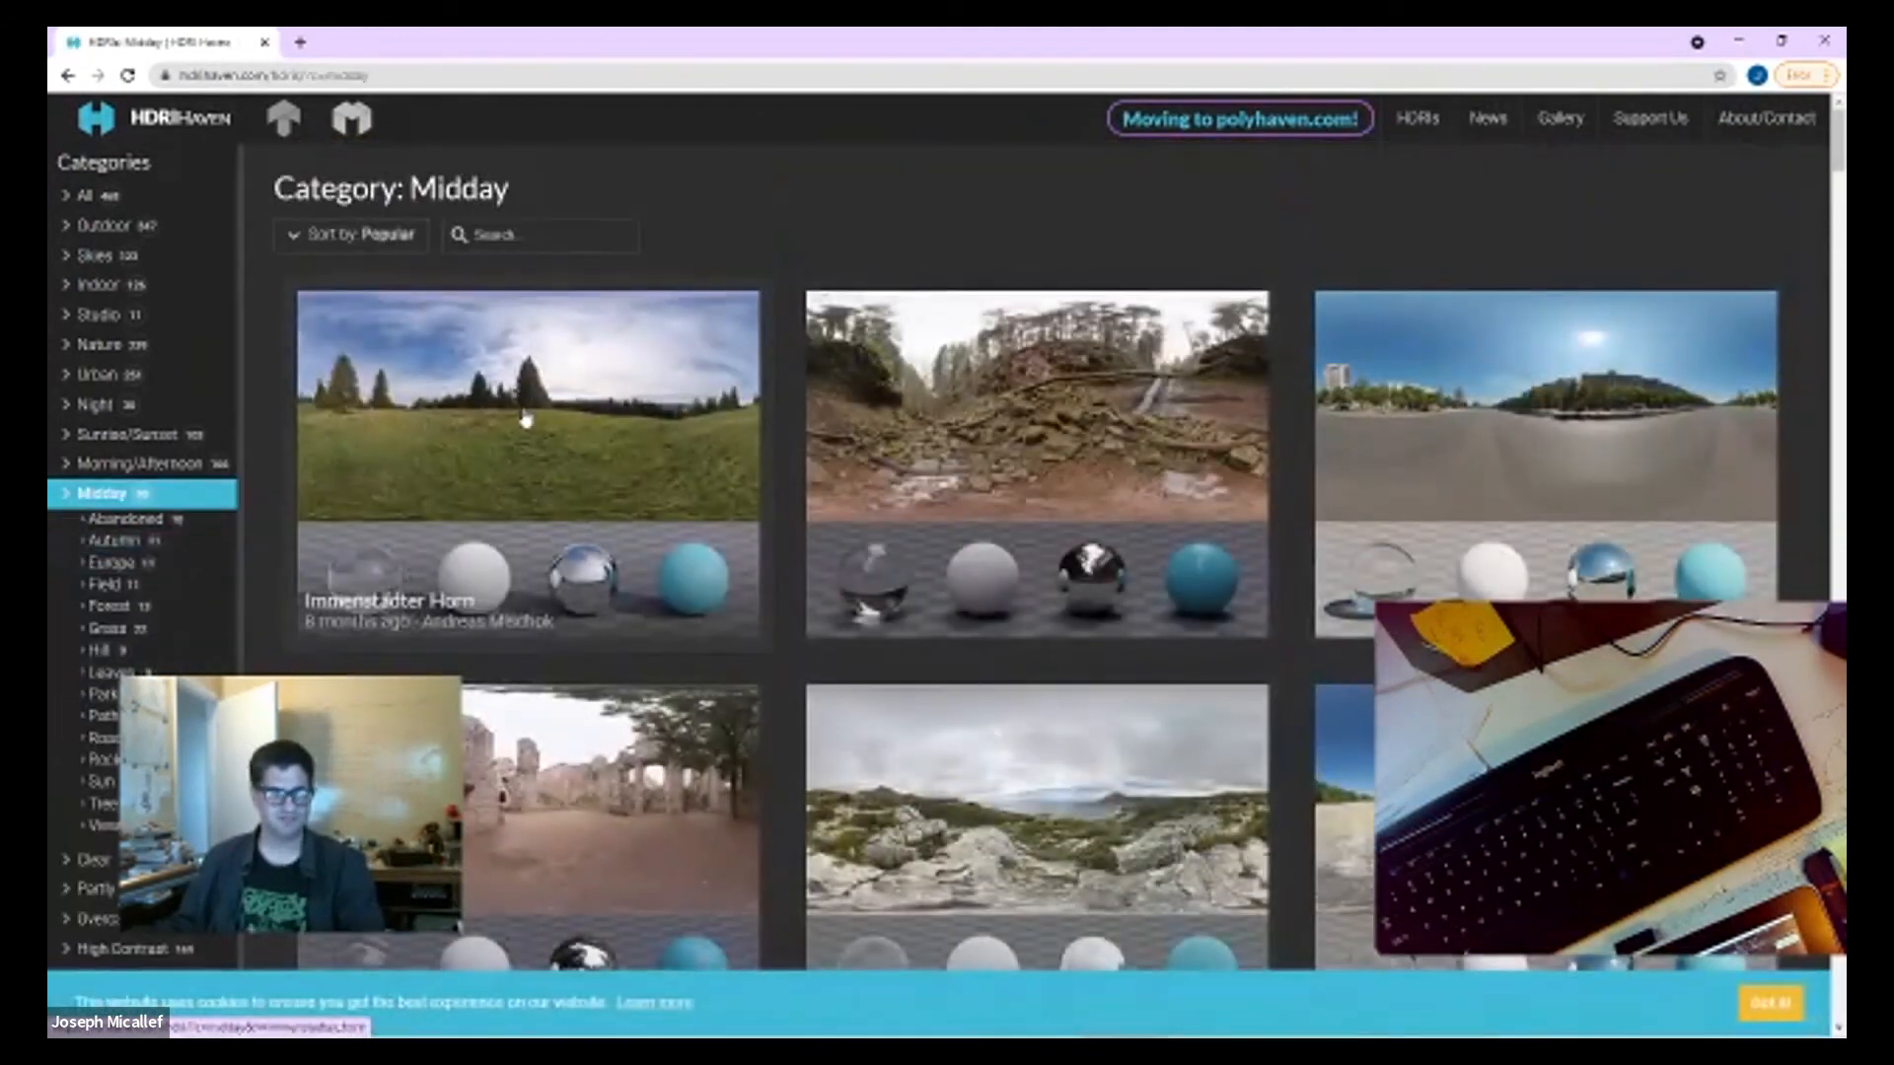
click(526, 419)
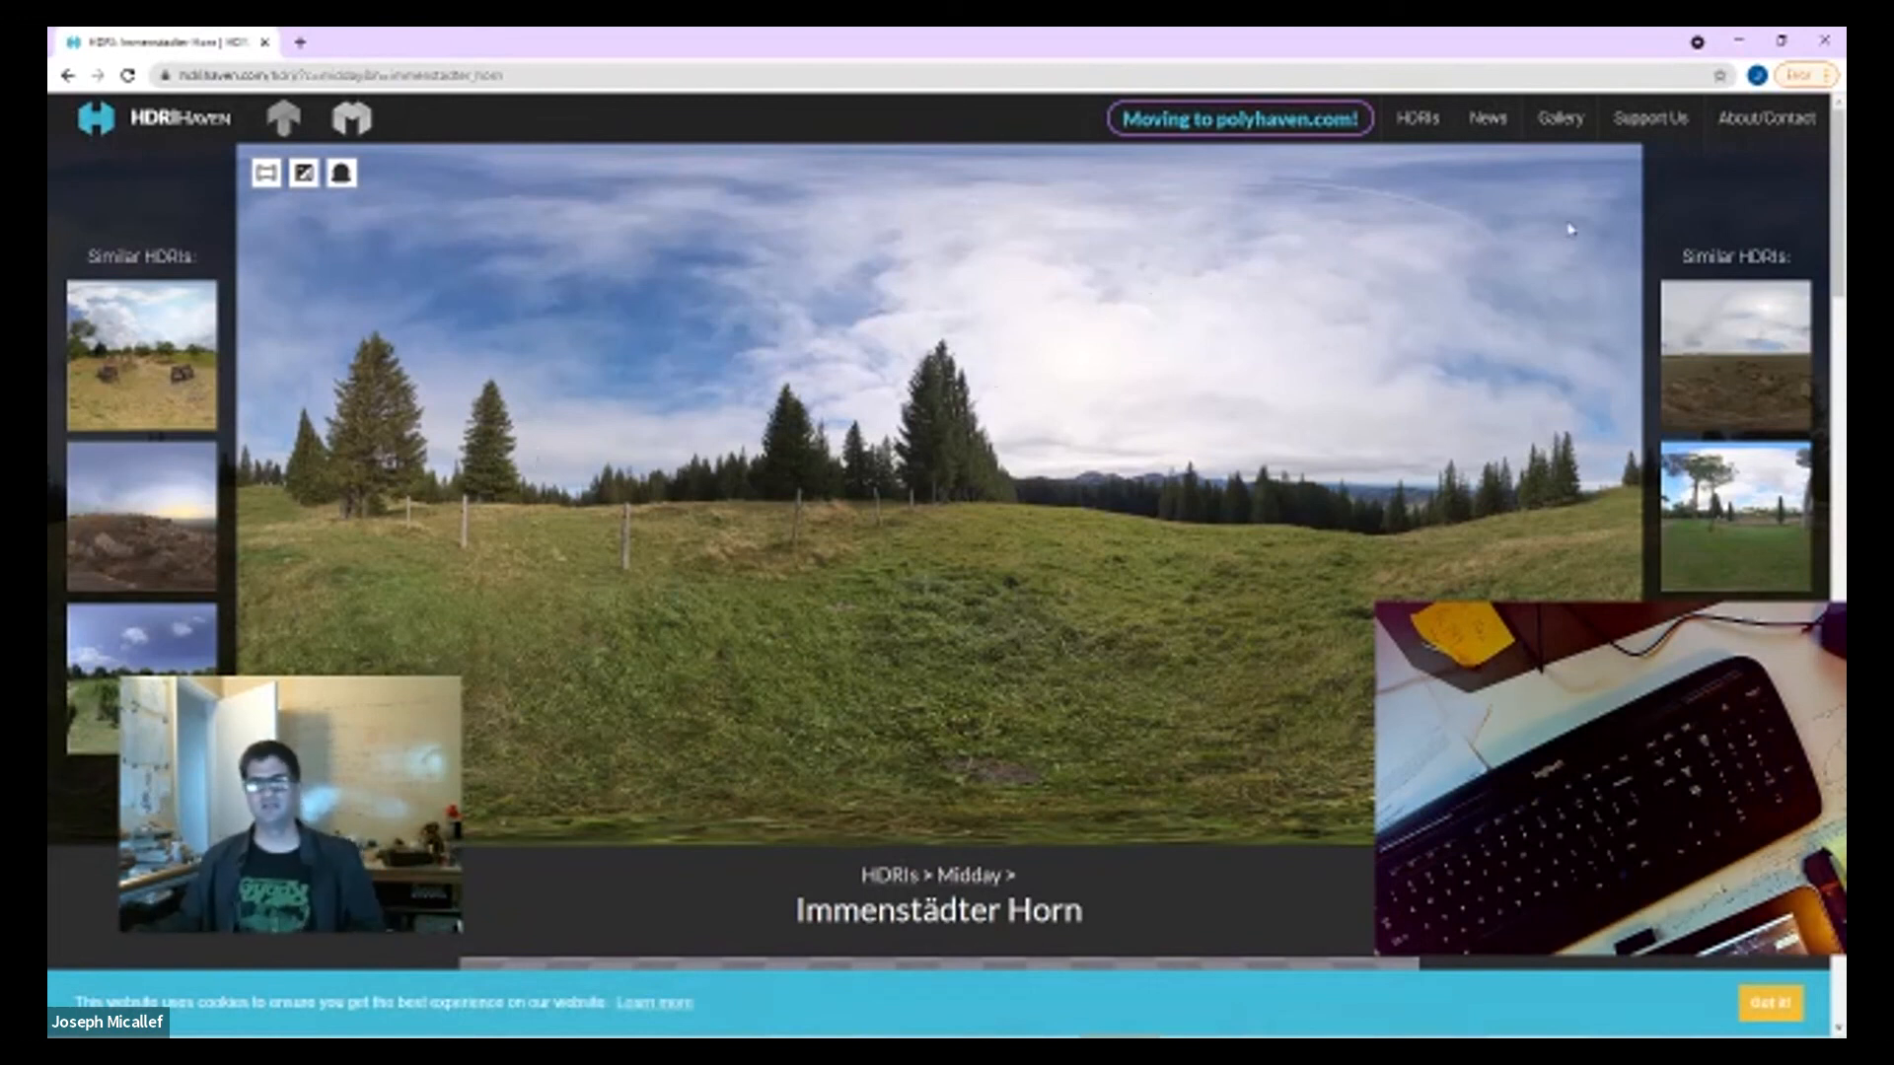
click(141, 639)
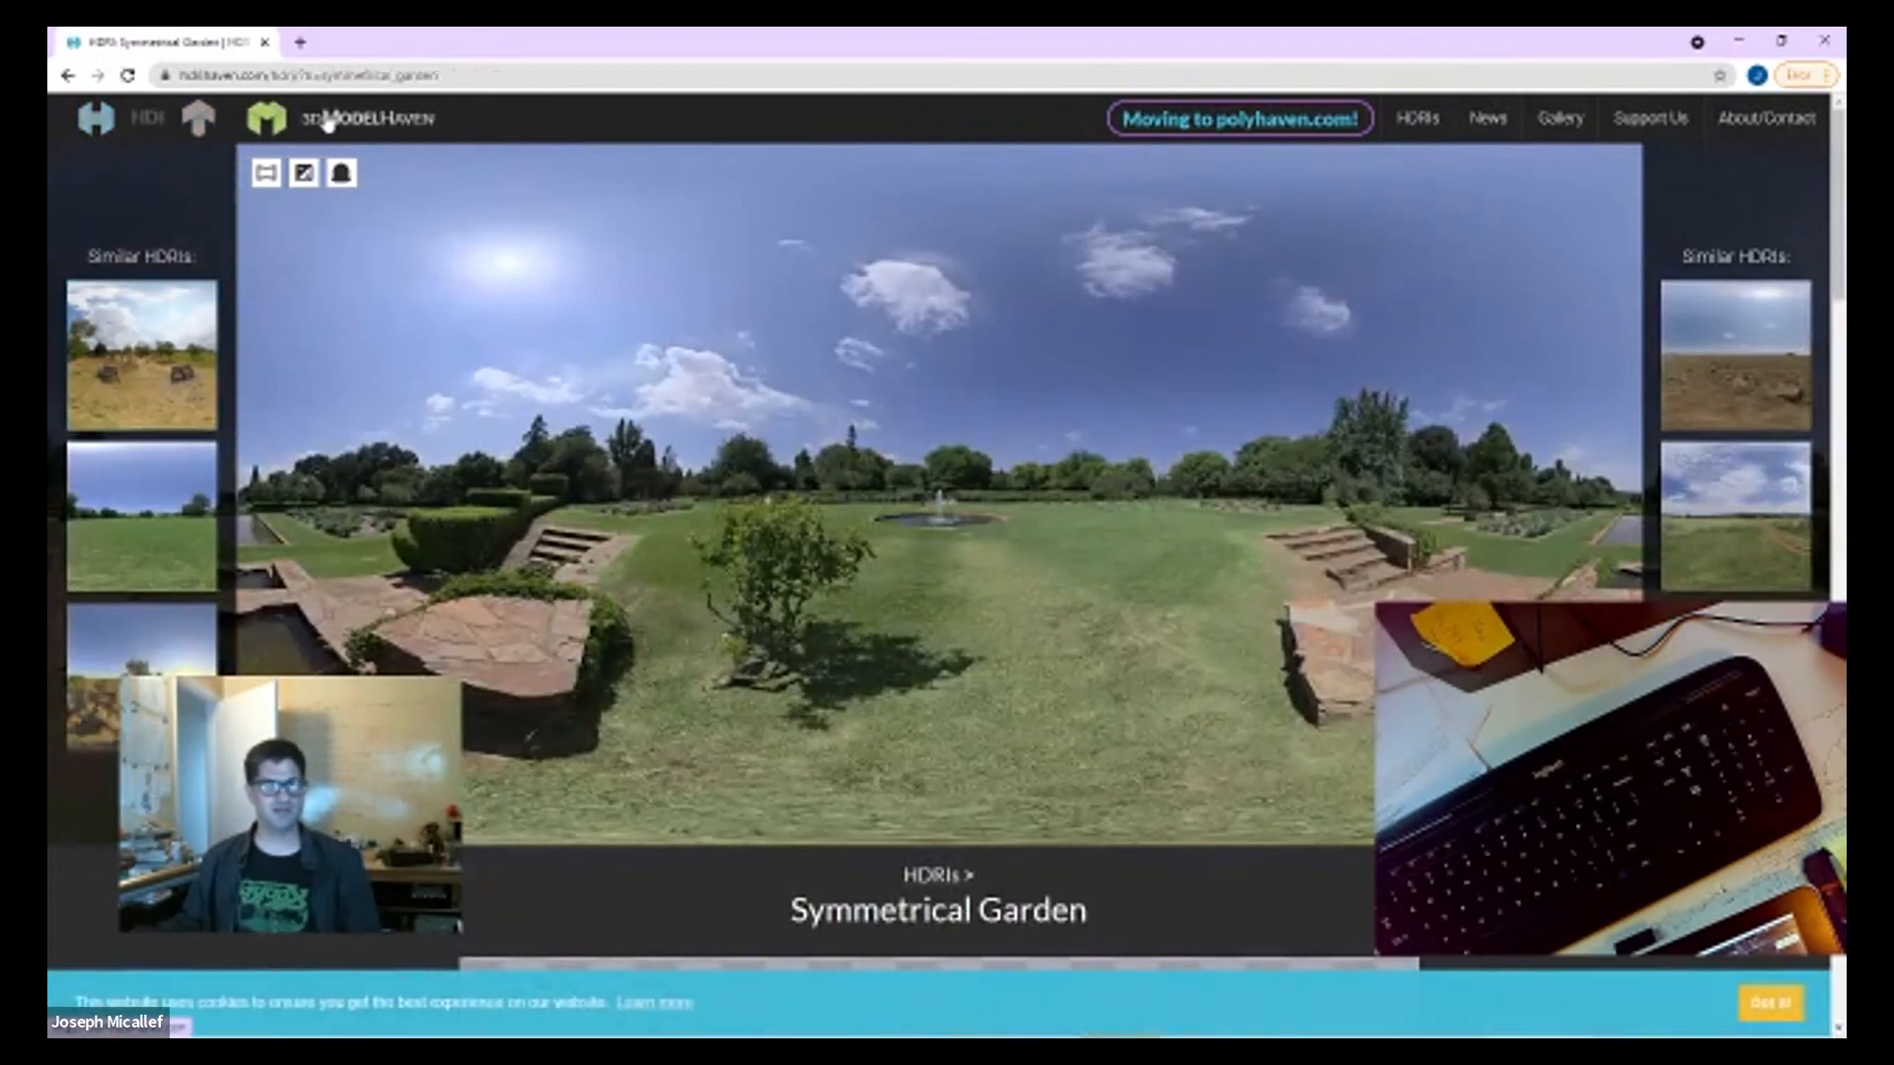
Step: Open the 3D Model Haven site and look over its home page
click(240, 125)
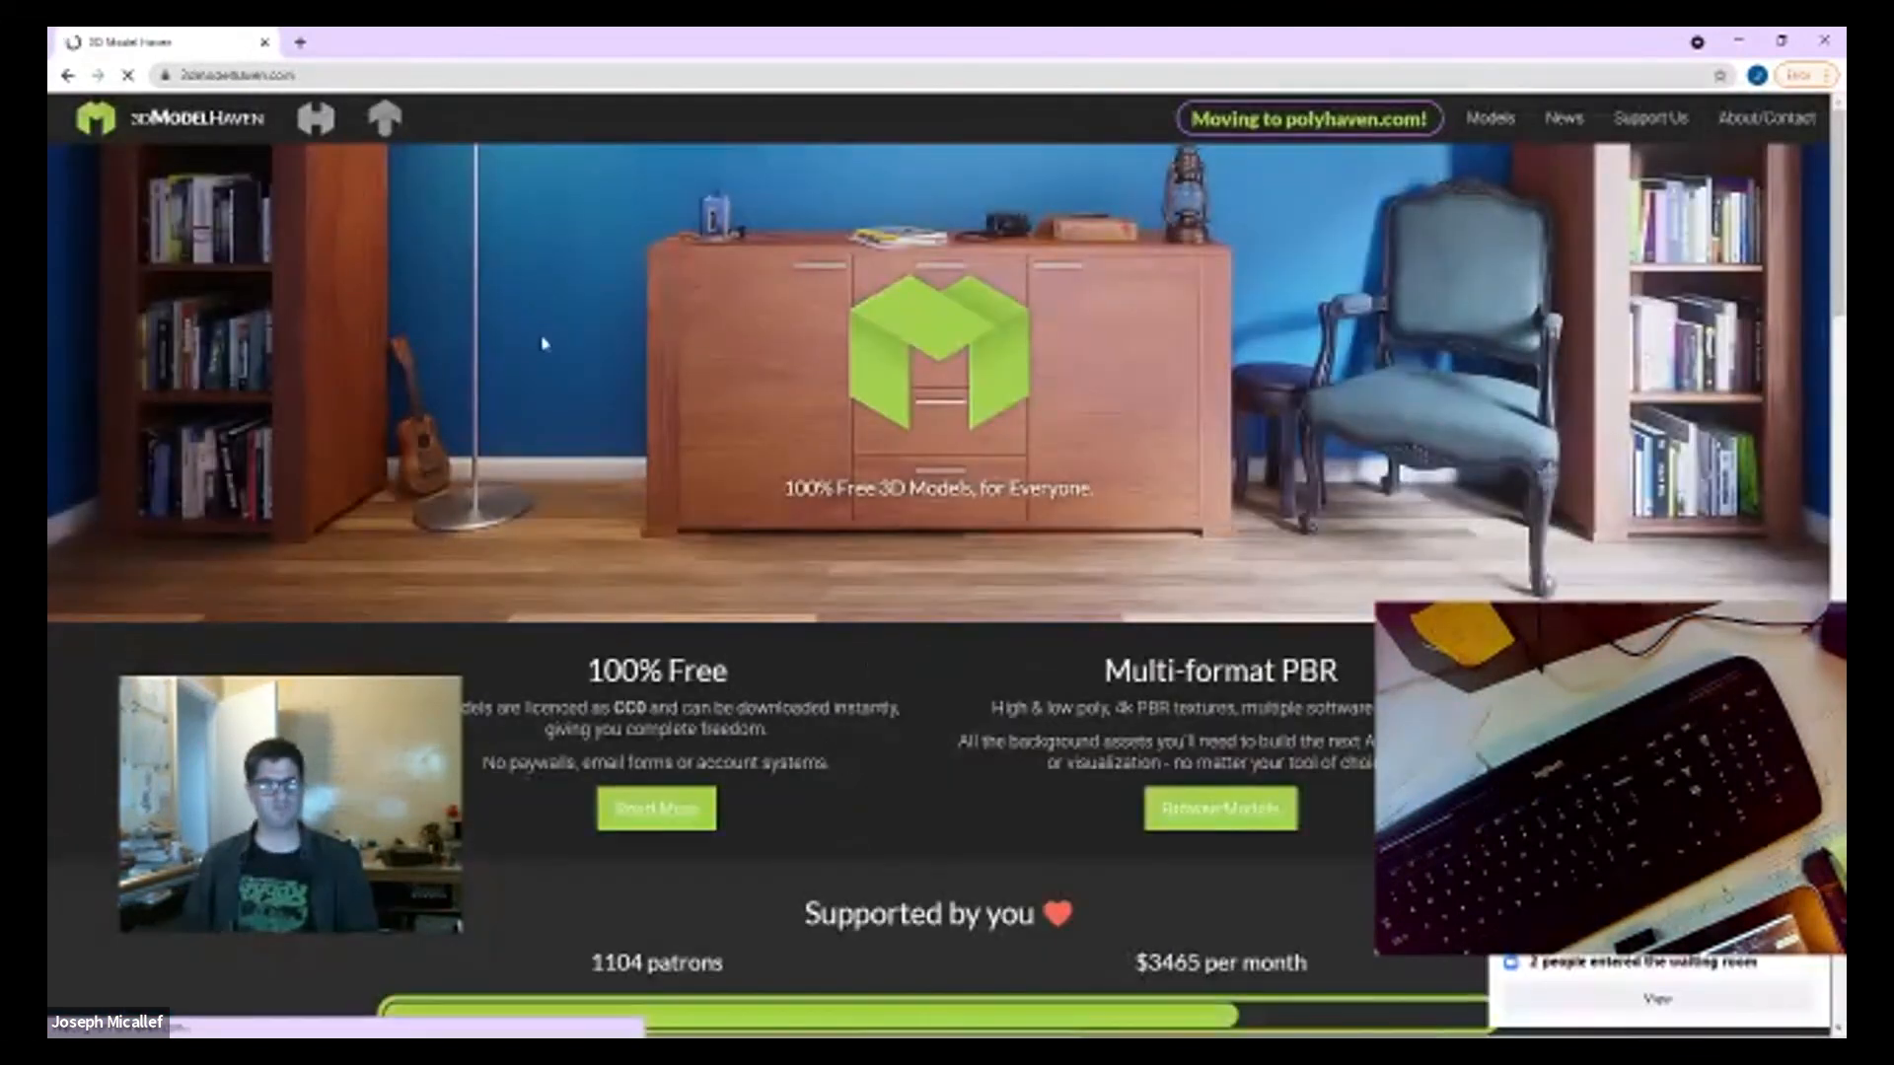
scroll(604, 402, down, 14)
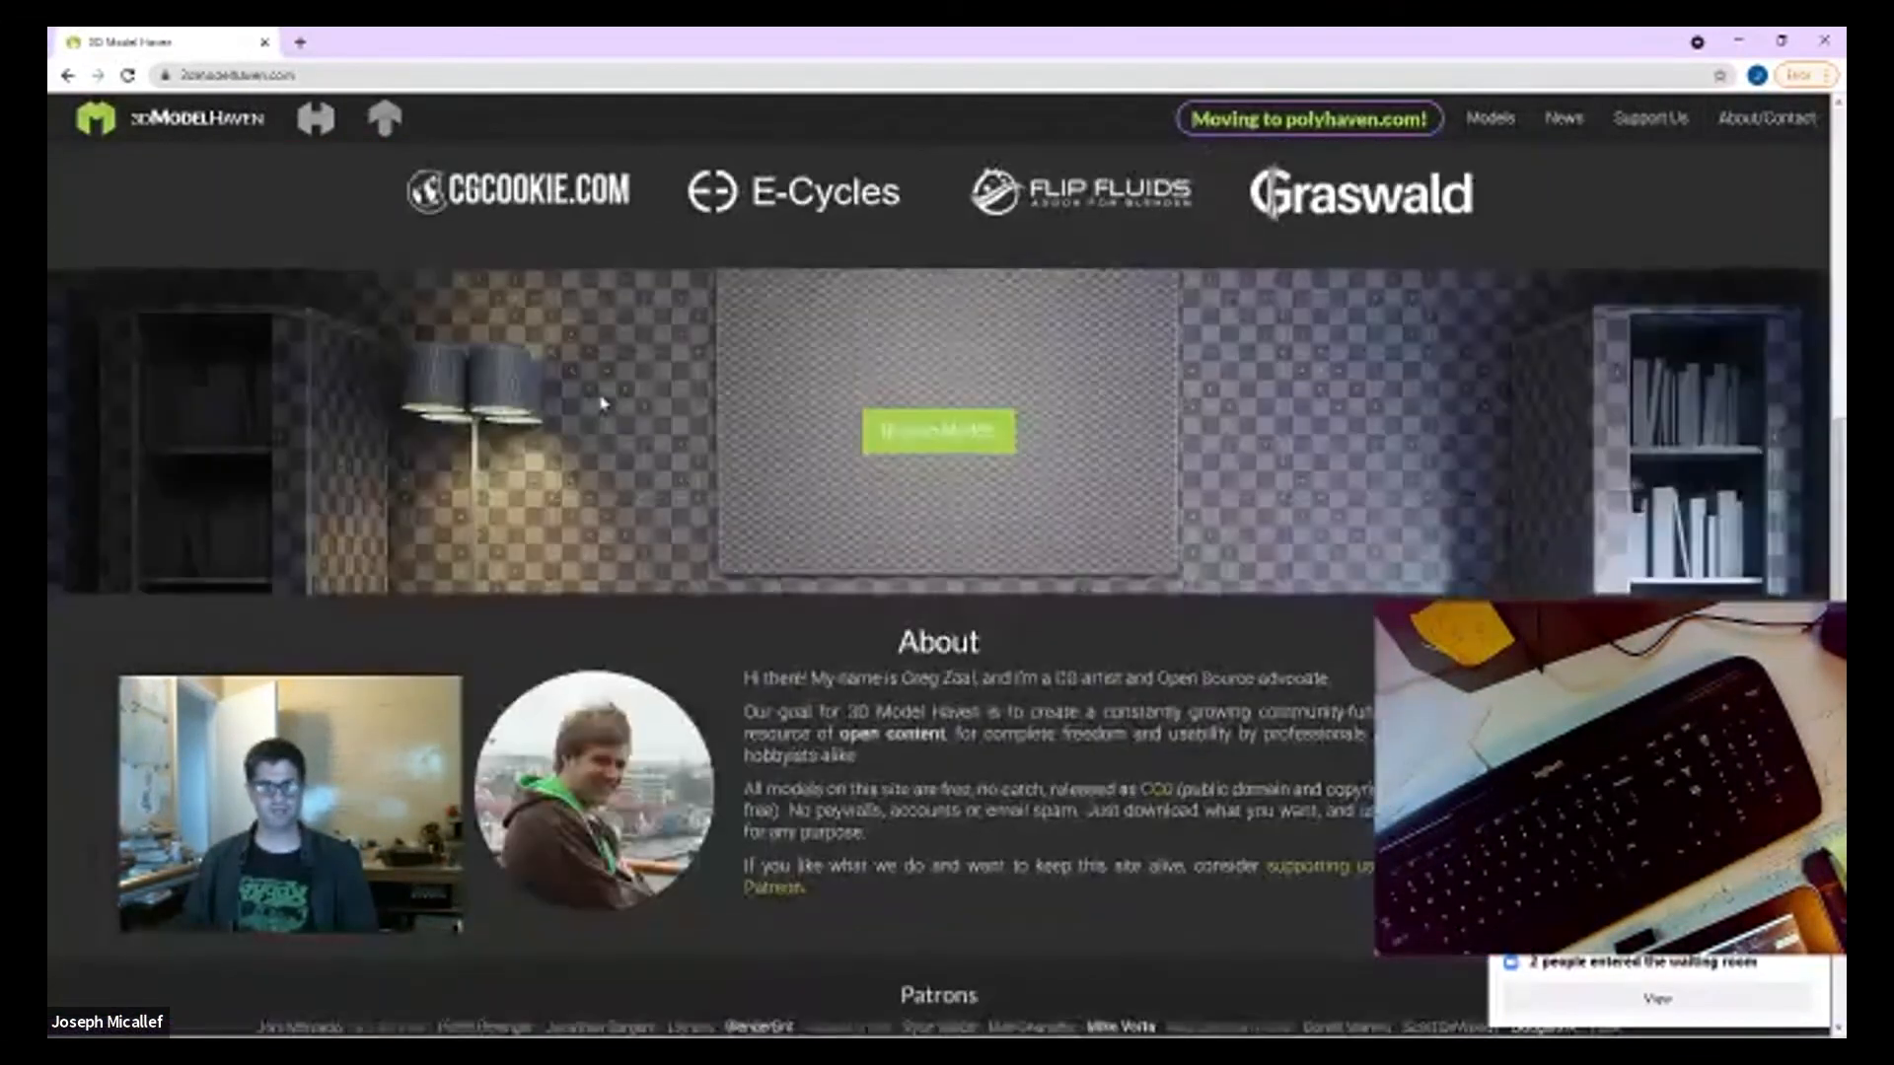
scroll(604, 402, down, 8)
scroll(602, 399, up, 15)
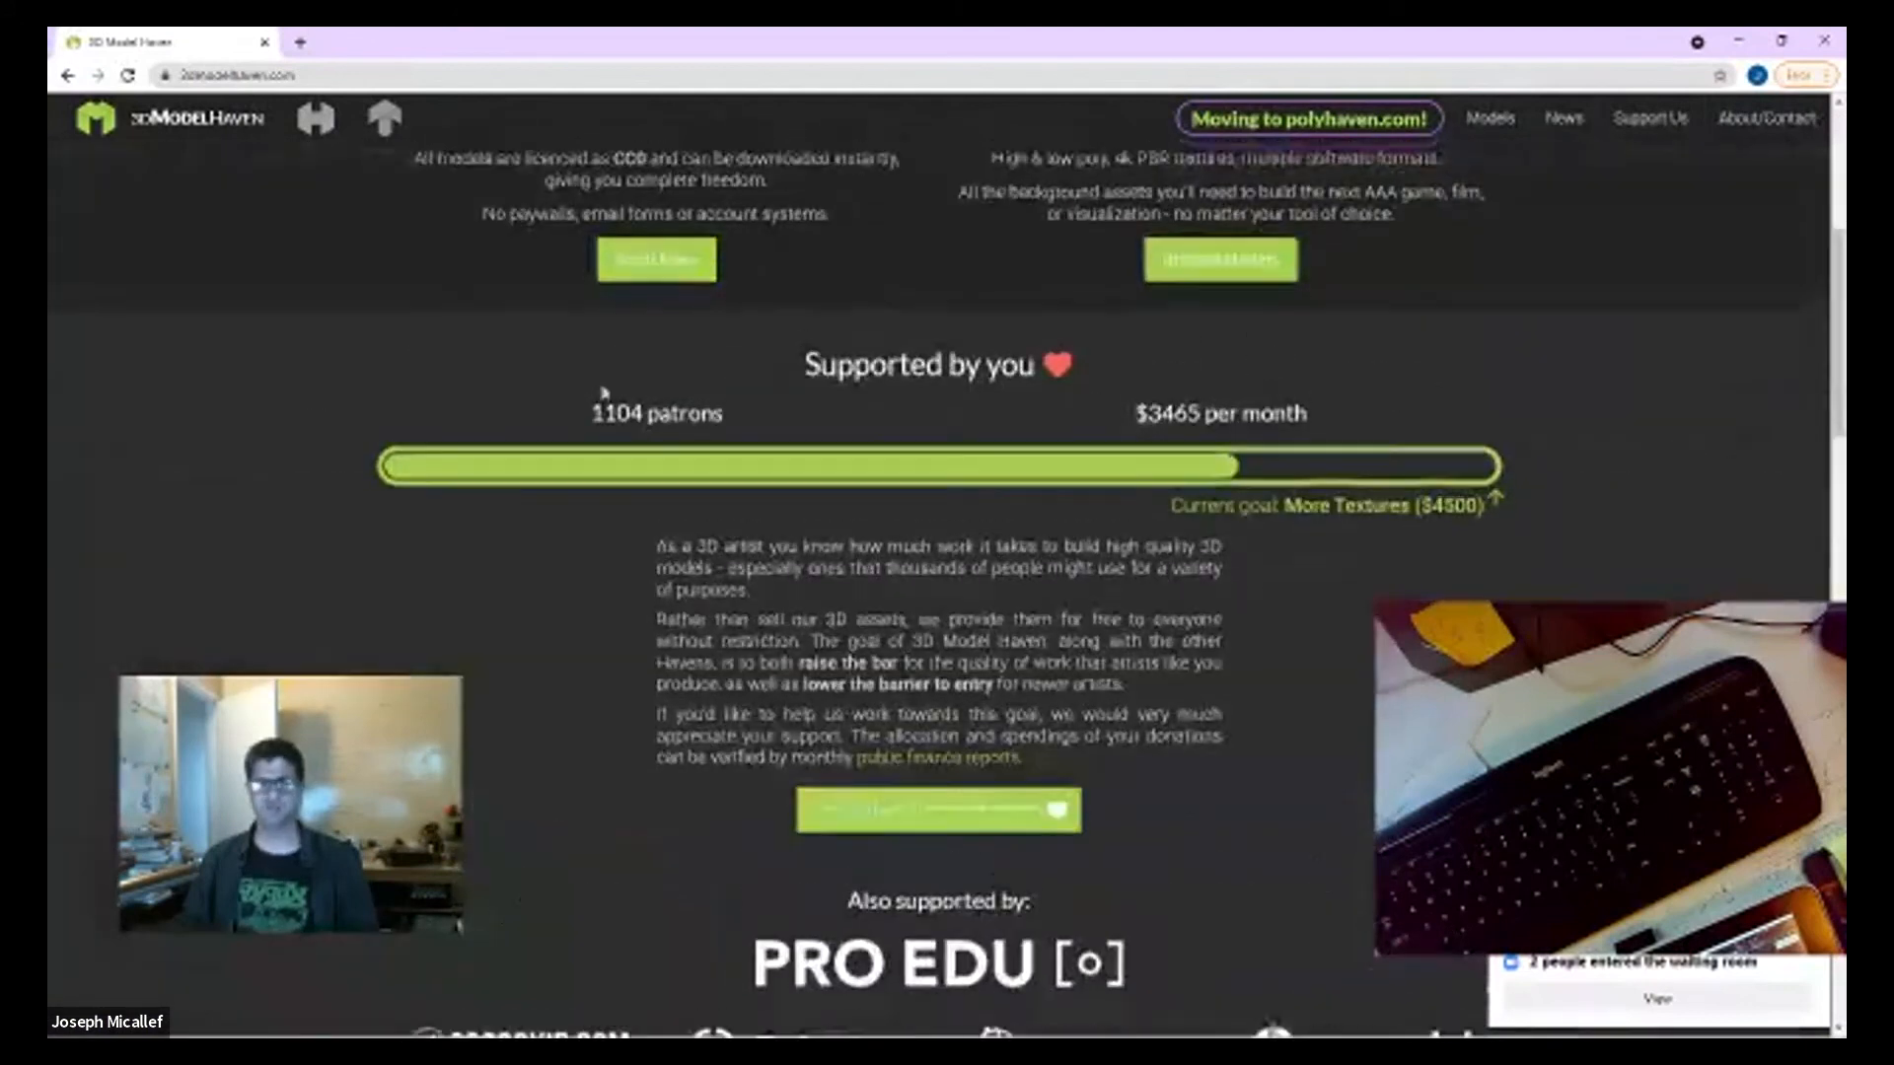
scroll(604, 393, up, 5)
Step: Go through HDRI Haven to the Texture Haven site and look over its home page
click(316, 121)
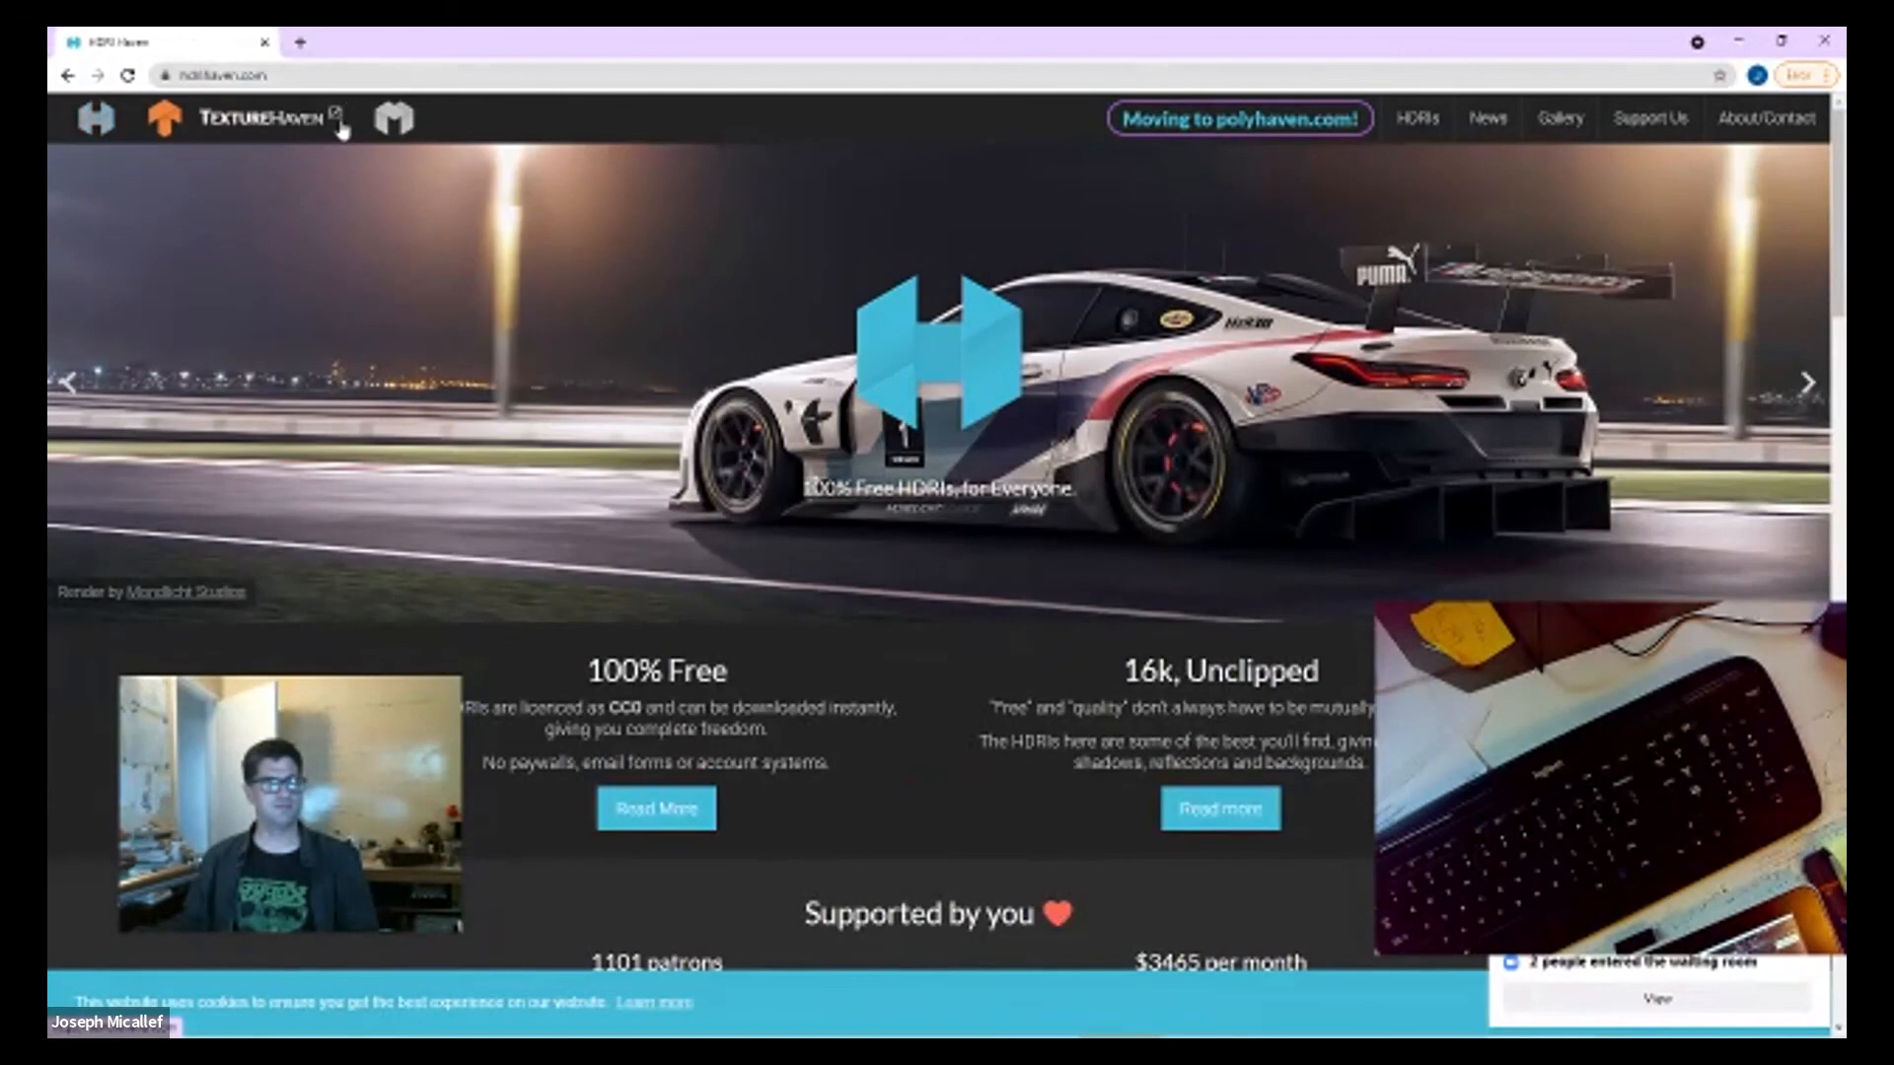
click(331, 122)
scroll(681, 550, down, 6)
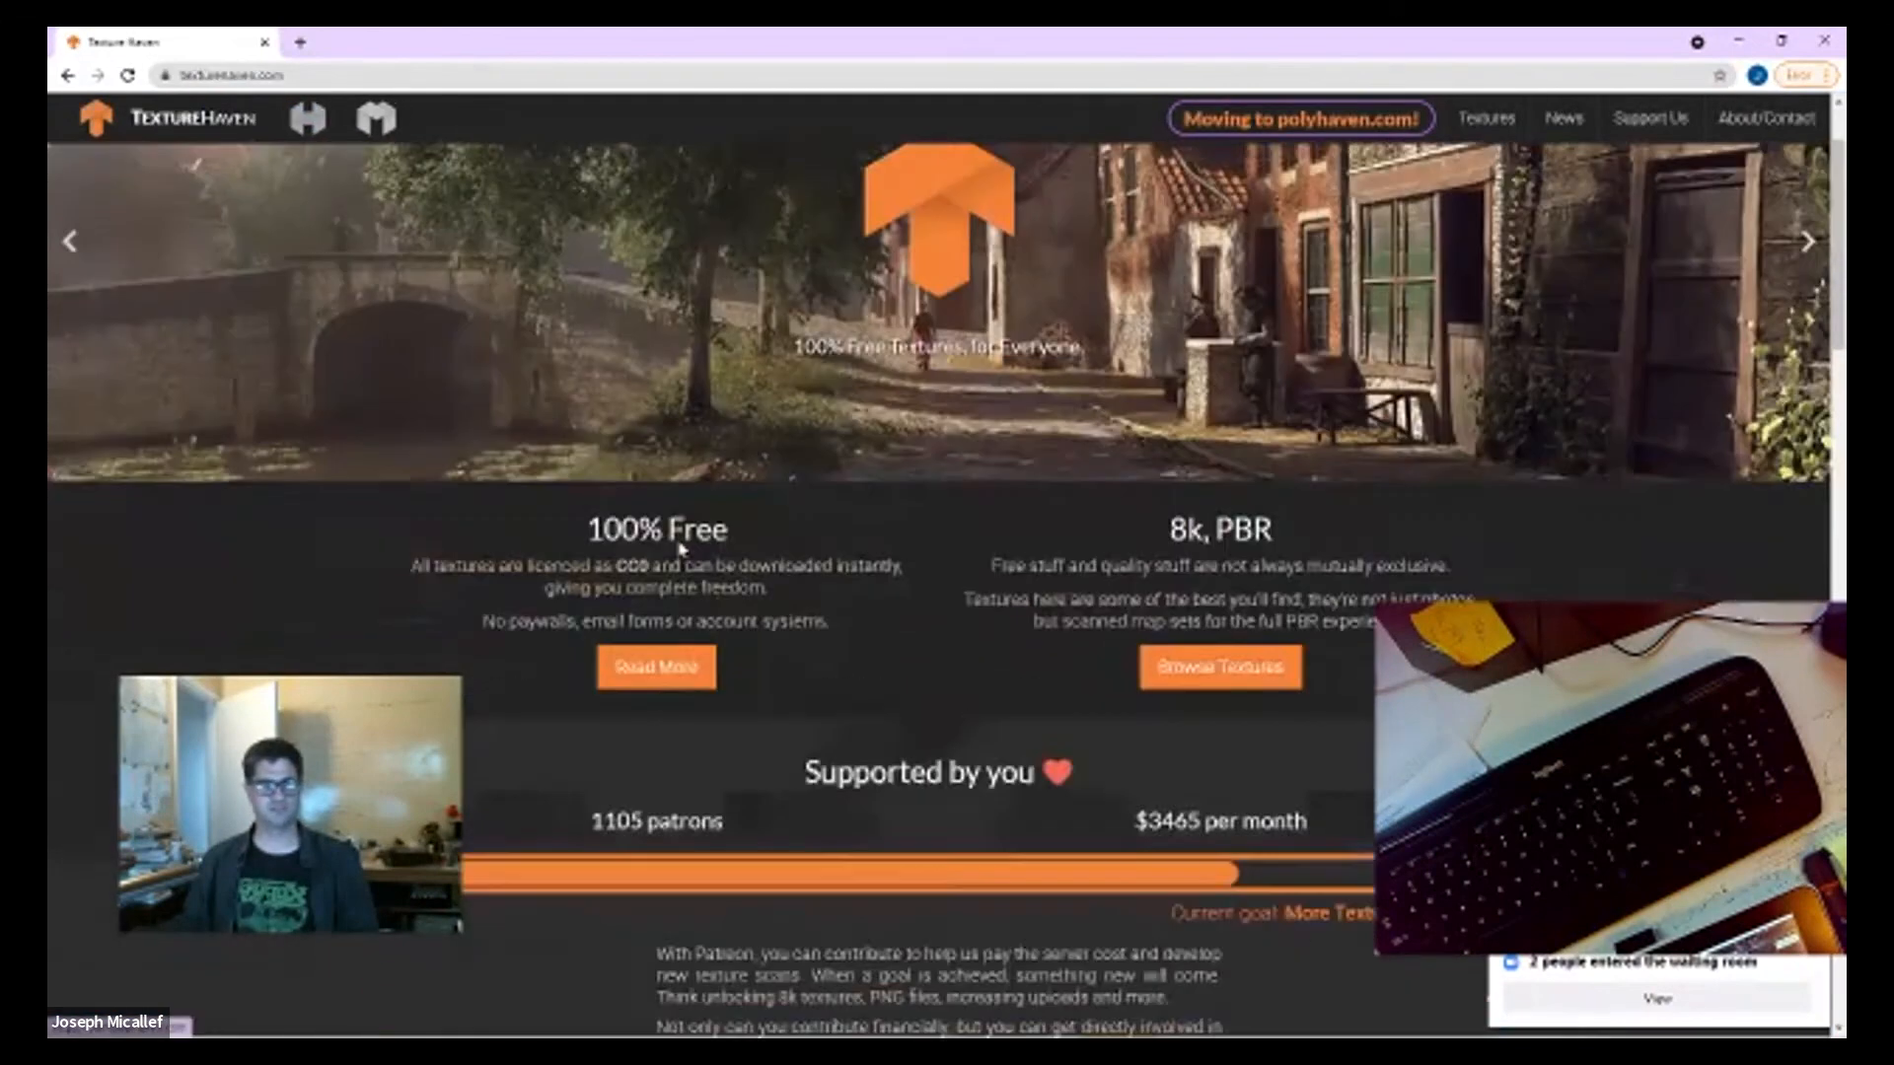
scroll(681, 549, down, 8)
scroll(682, 545, up, 10)
scroll(687, 538, down, 7)
scroll(686, 538, down, 10)
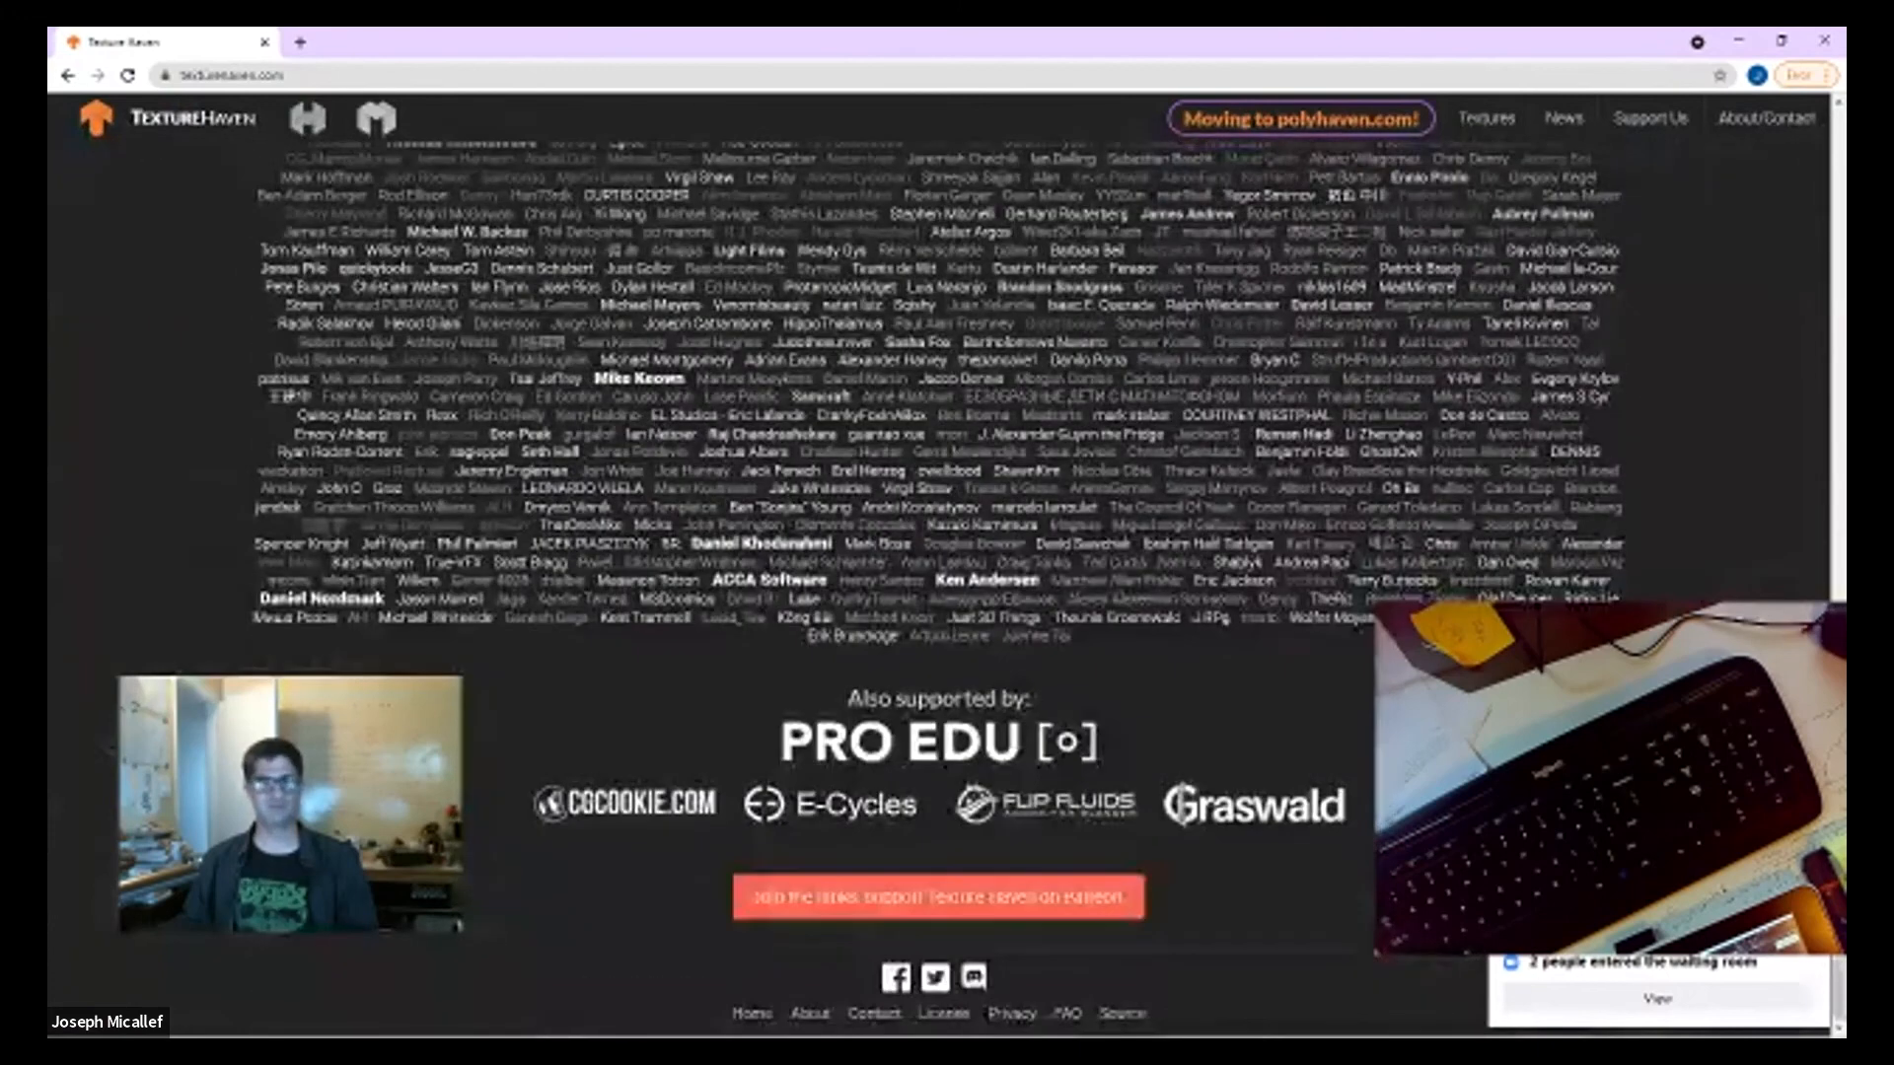
click(128, 76)
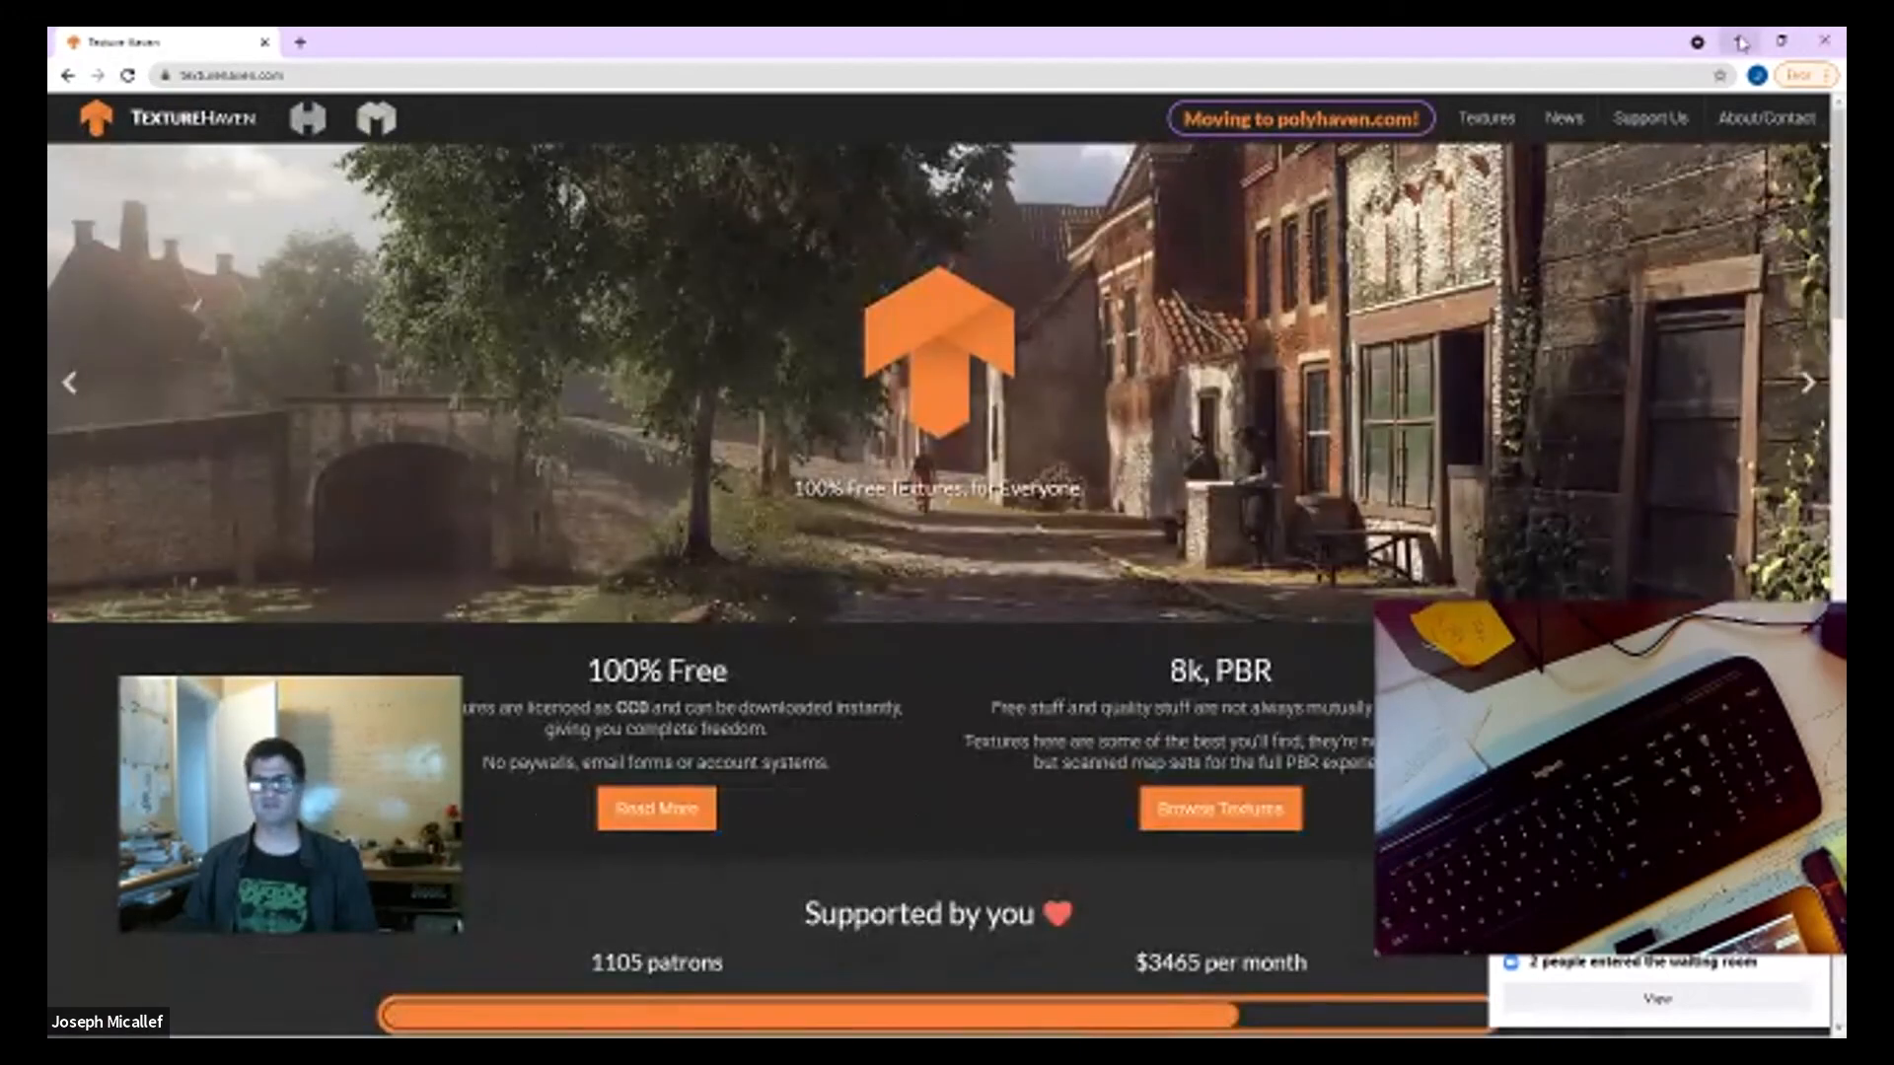
Step: Switch back to Blender, turn on the rendered view with Scene World disabled, and raise the world opacity to reveal the HDRI background
click(1738, 41)
middle_drag(968, 411, 922, 144)
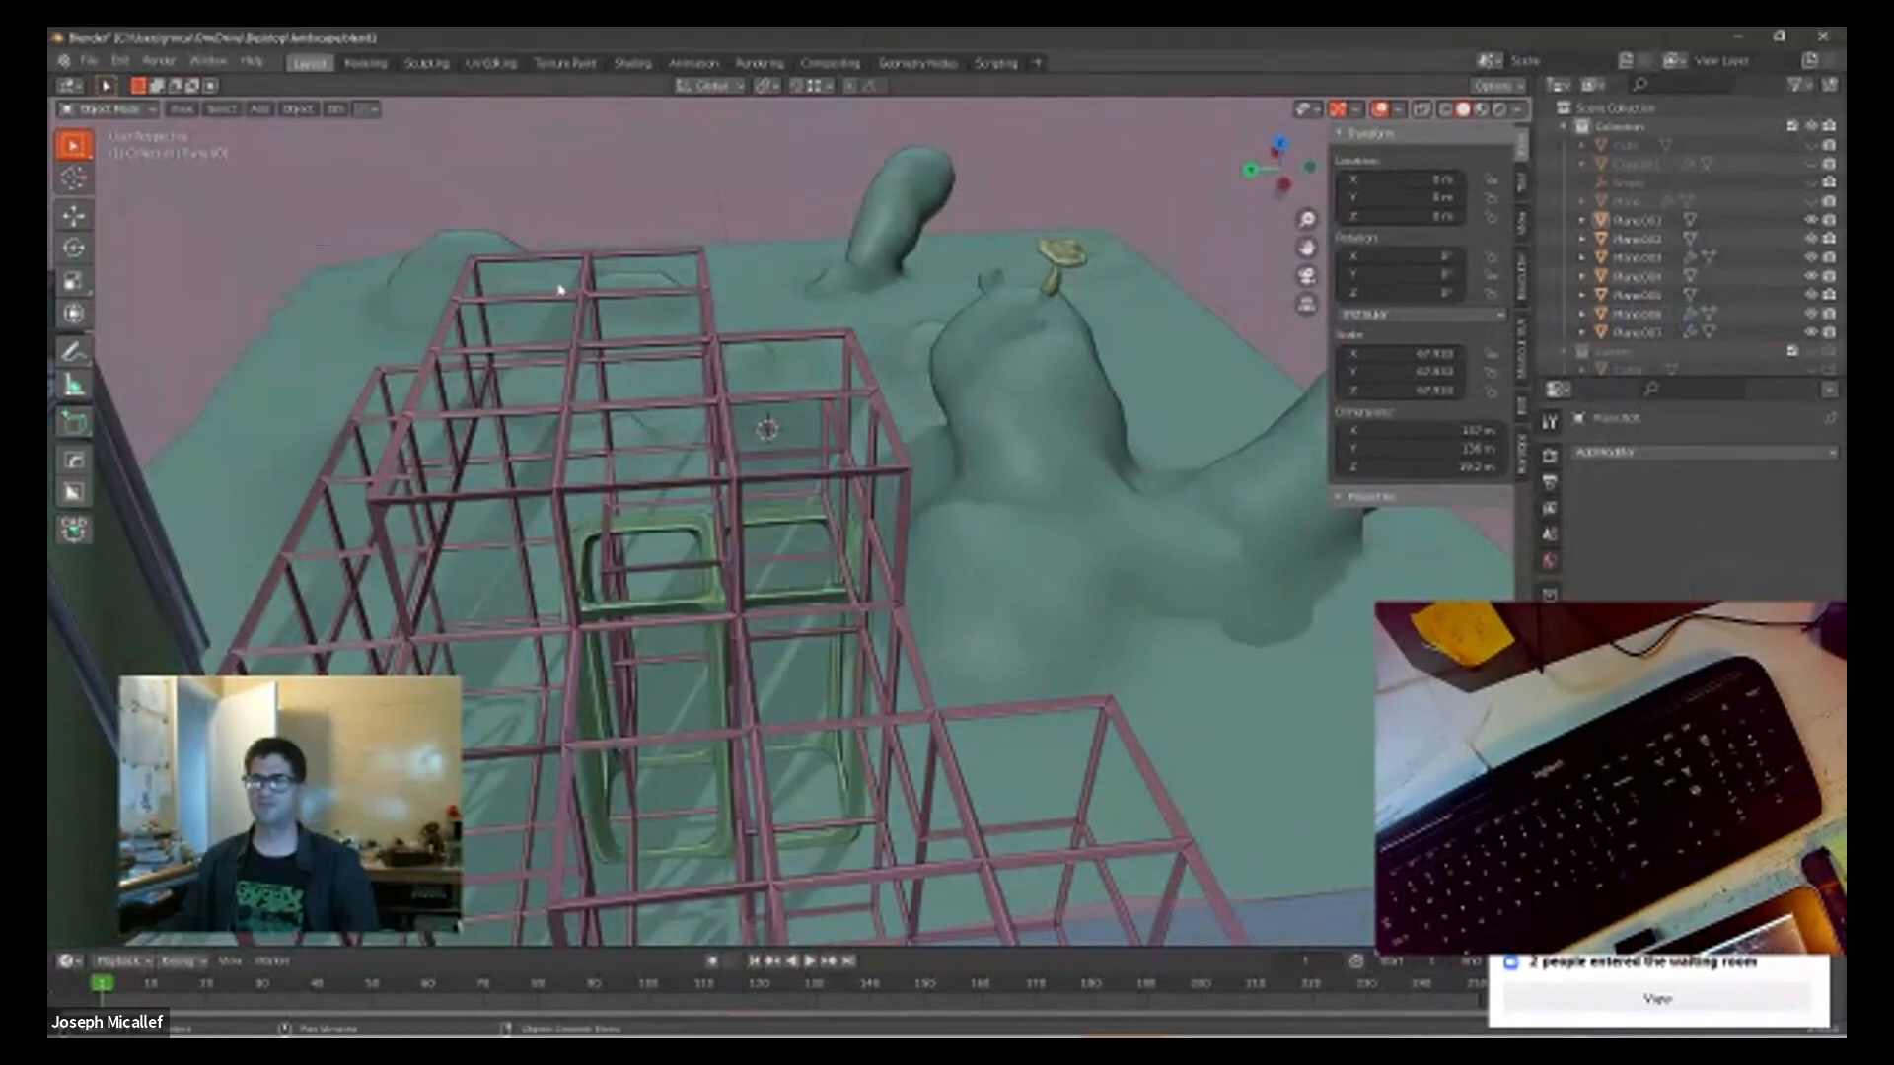
click(1499, 110)
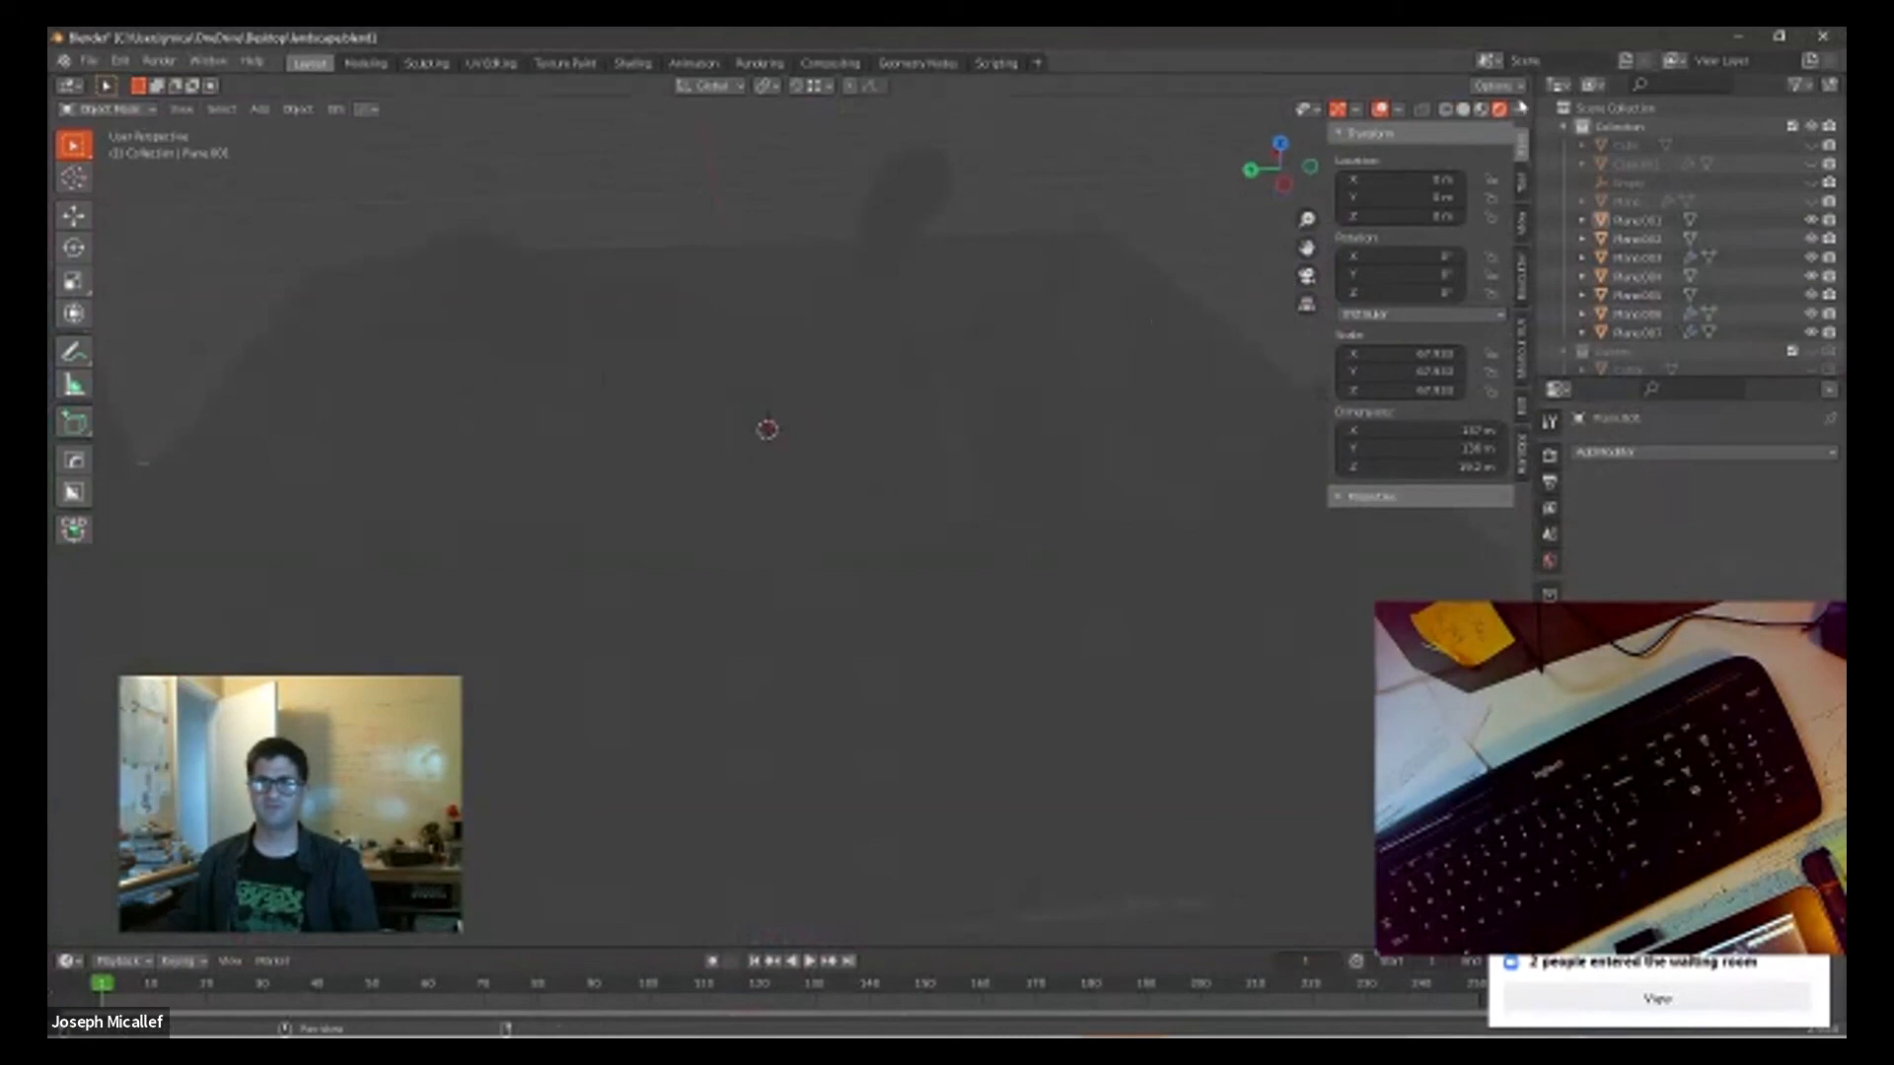
click(1520, 110)
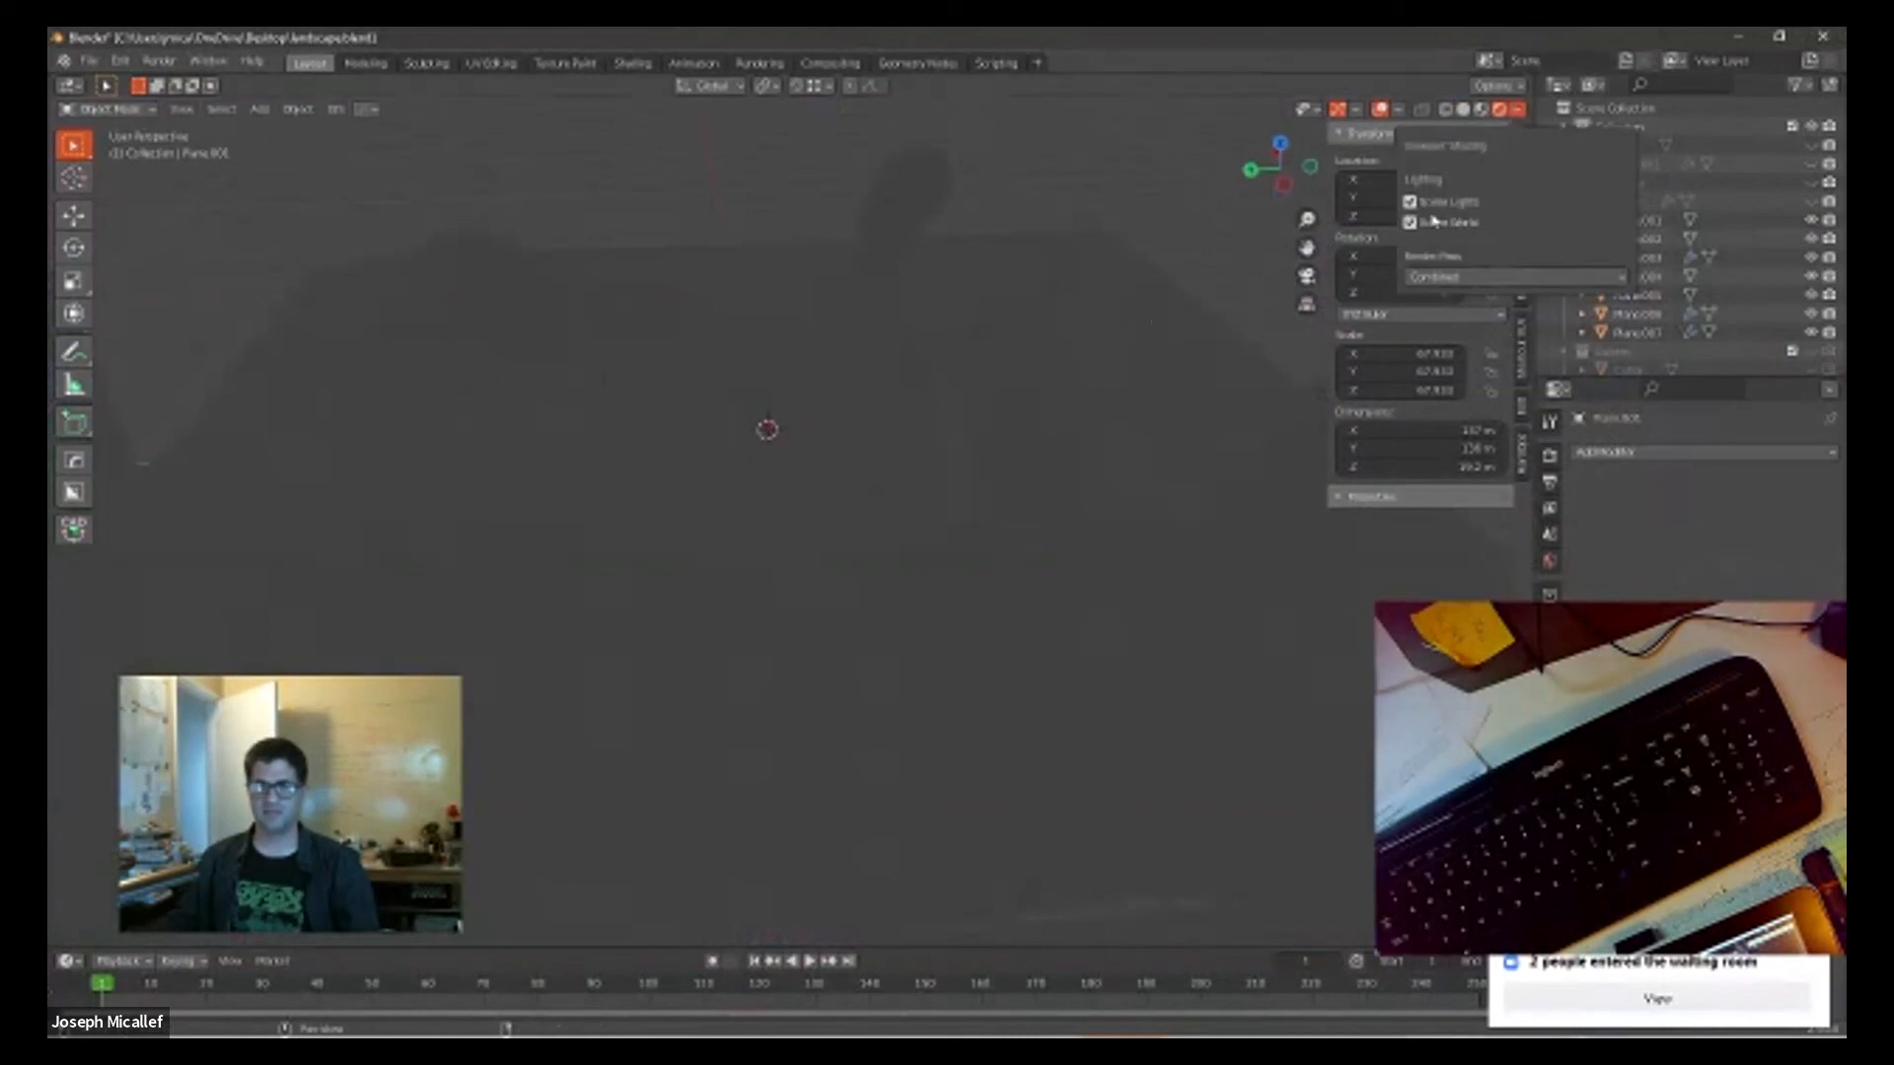
click(1412, 223)
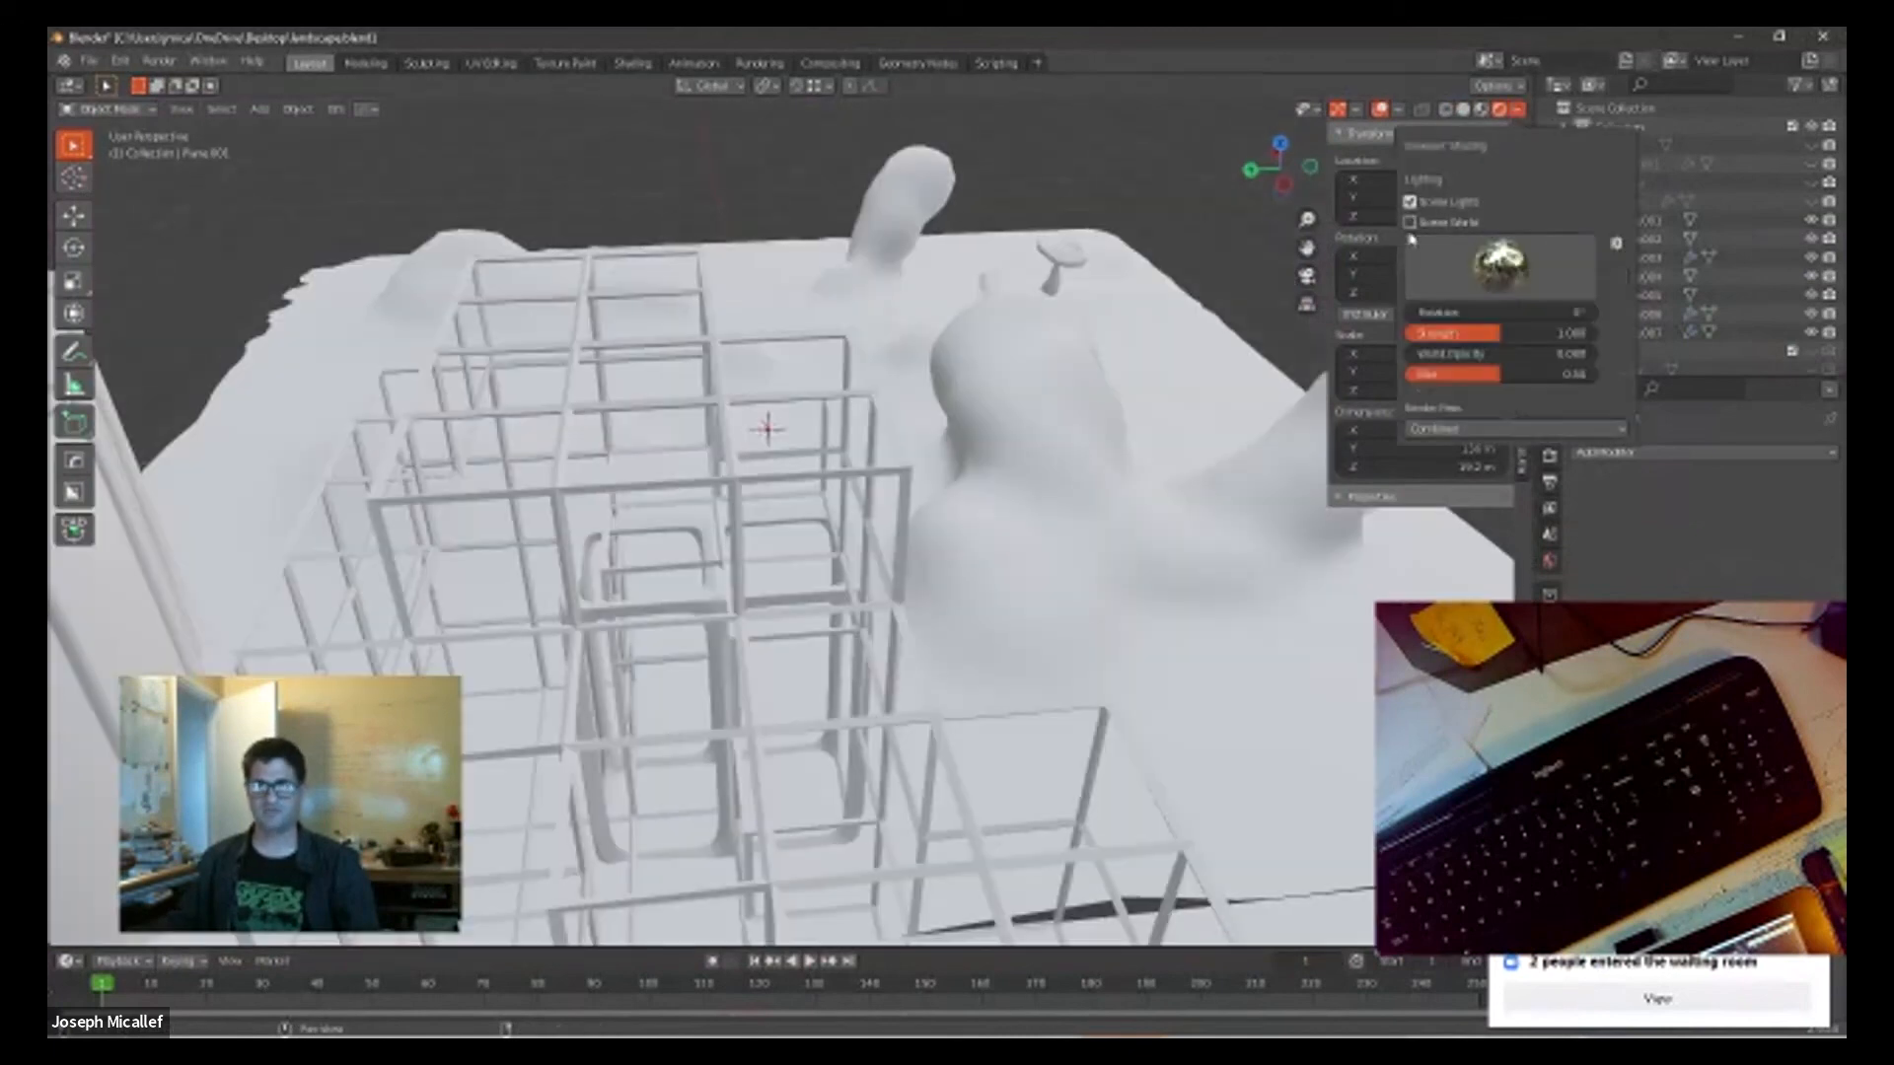
mouse_move(1426, 355)
mouse_down()
mouse_move(1574, 353)
mouse_move(1568, 335)
mouse_move(1428, 375)
mouse_up()
Step: Examine the landscape, mushroom and wireframe structures against the HDRI background from several angles
middle_drag(1164, 403, 727, 453)
scroll(727, 453, down, 8)
mouse_move(987, 439)
middle_down()
mouse_move(1033, 409)
mouse_move(928, 347)
middle_up()
scroll(925, 345, up, 4)
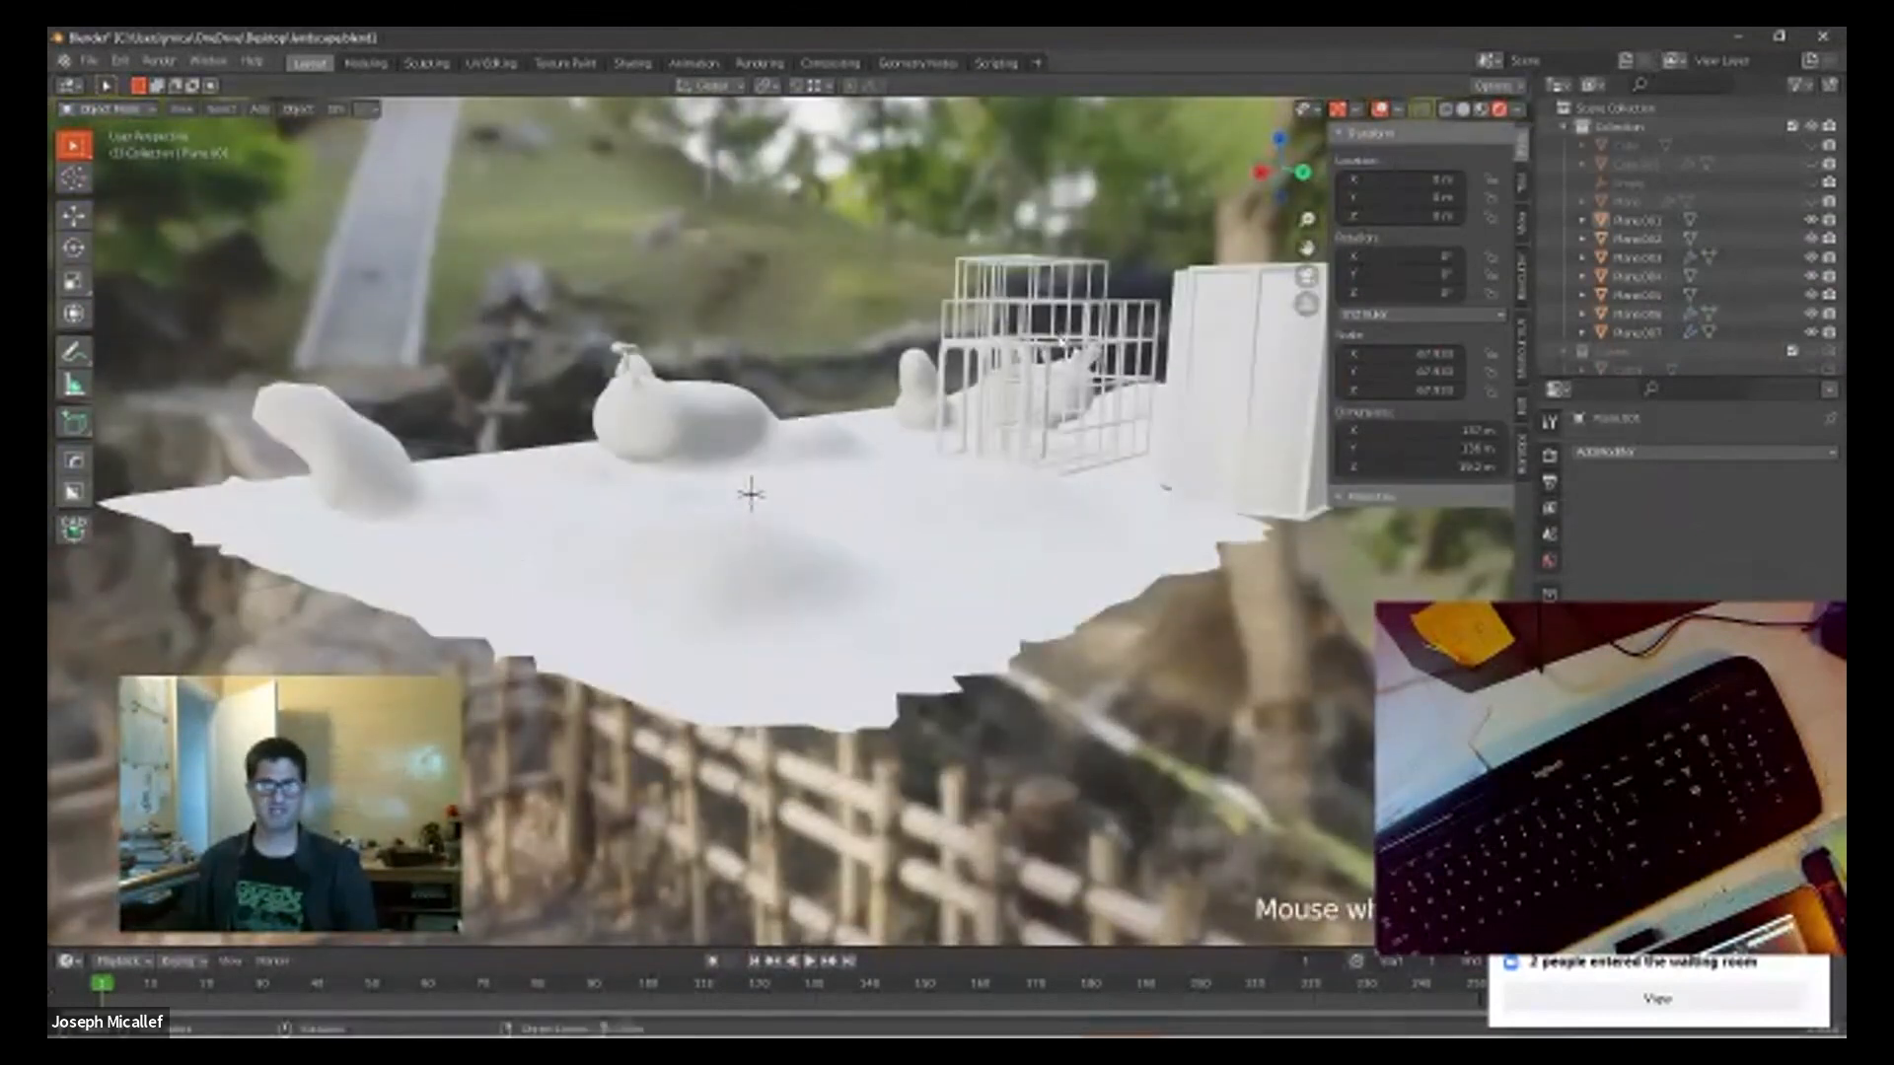
scroll(751, 493, up, 6)
middle_drag(1034, 453, 1328, 433)
scroll(963, 460, down, 2)
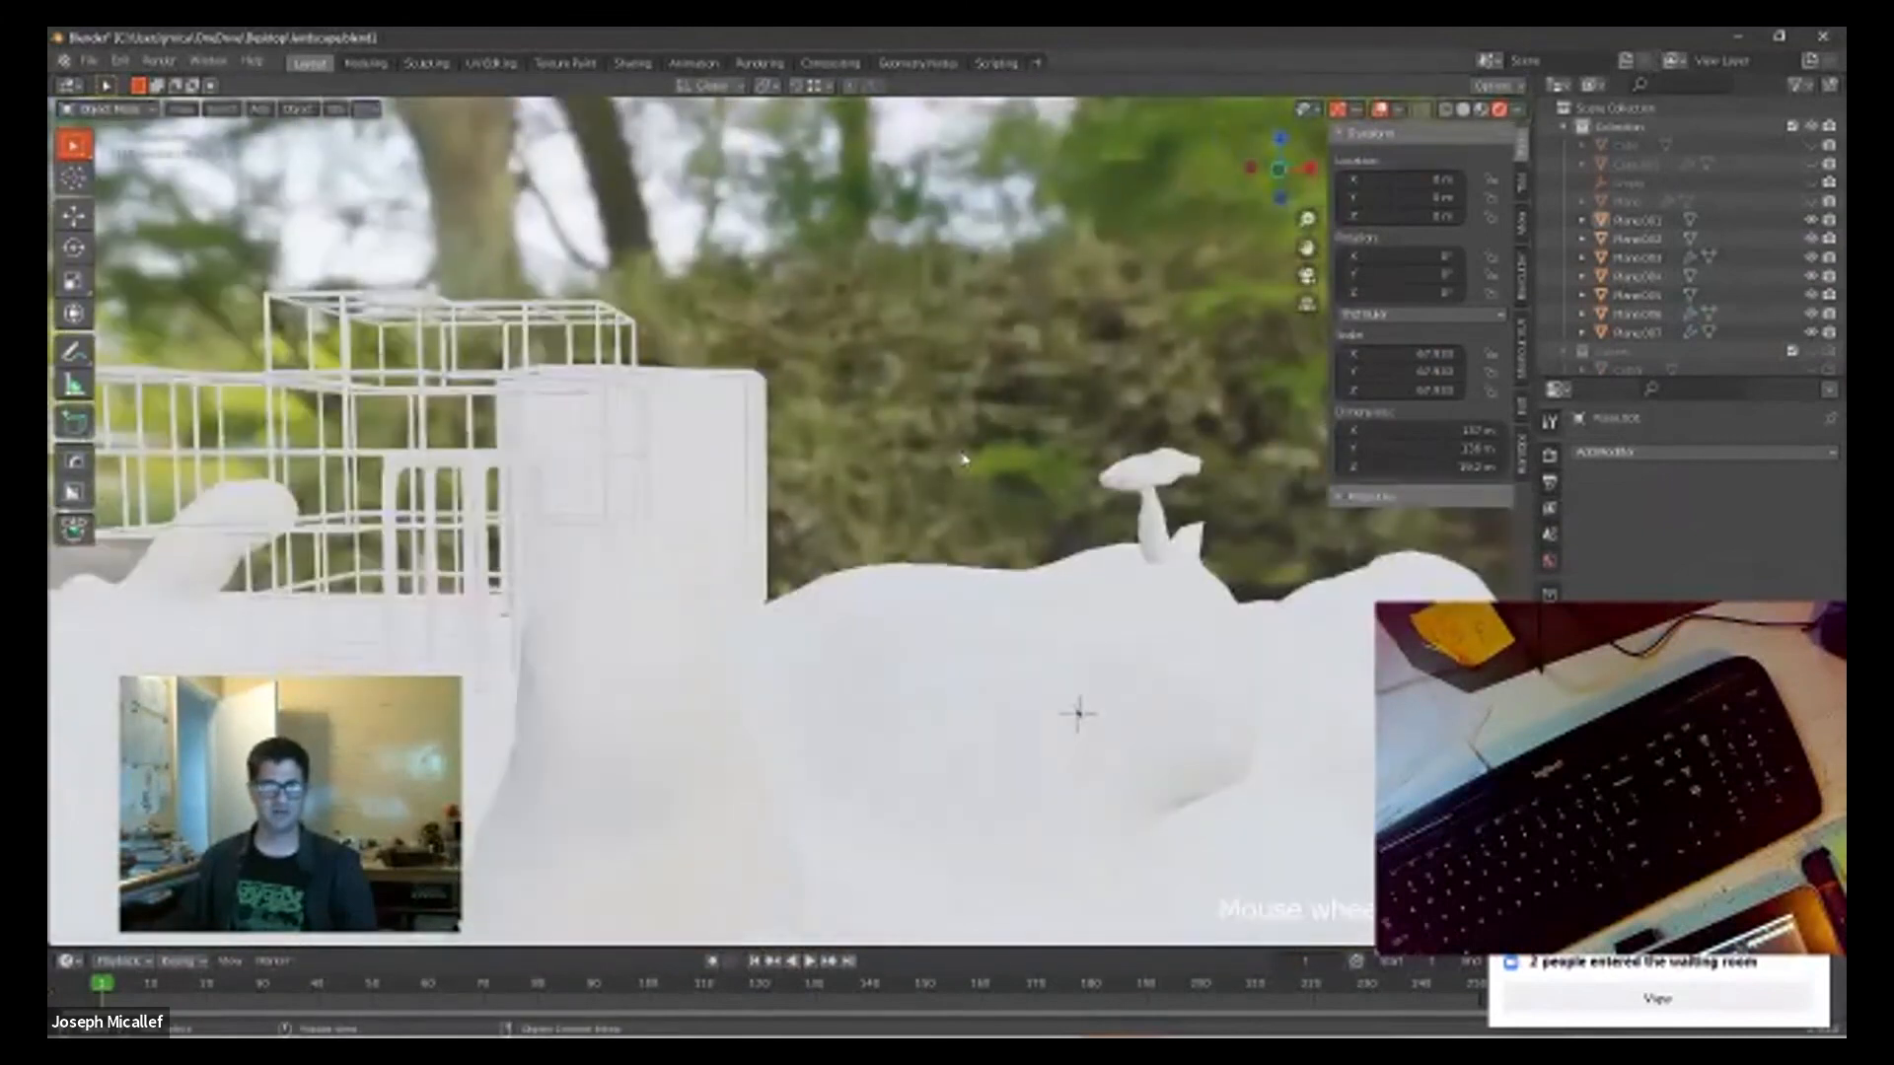
scroll(958, 458, down, 3)
scroll(937, 467, up, 6)
middle_drag(930, 470, 774, 454)
scroll(617, 664, down, 4)
scroll(617, 664, up, 5)
scroll(1078, 416, down, 1)
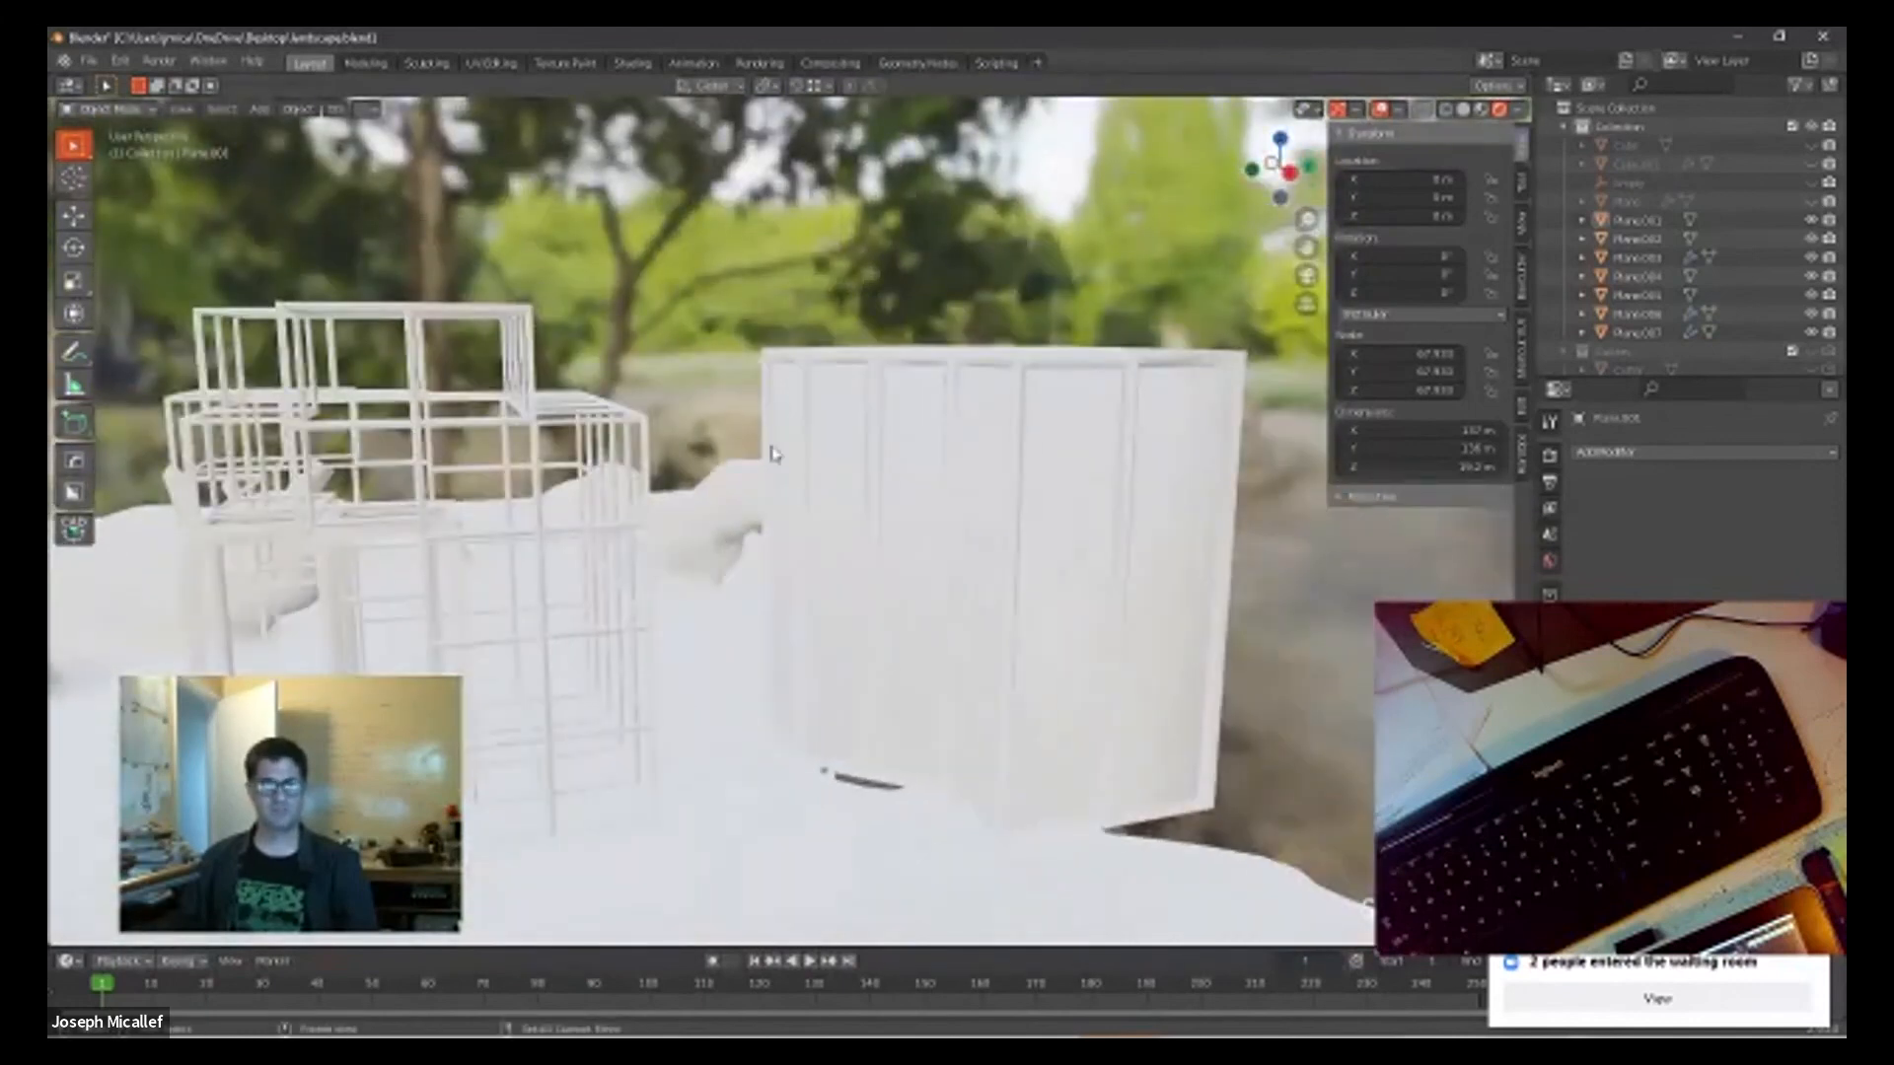
Step: Give the wireframe around the angular column block a new material with a purple base color
click(881, 395)
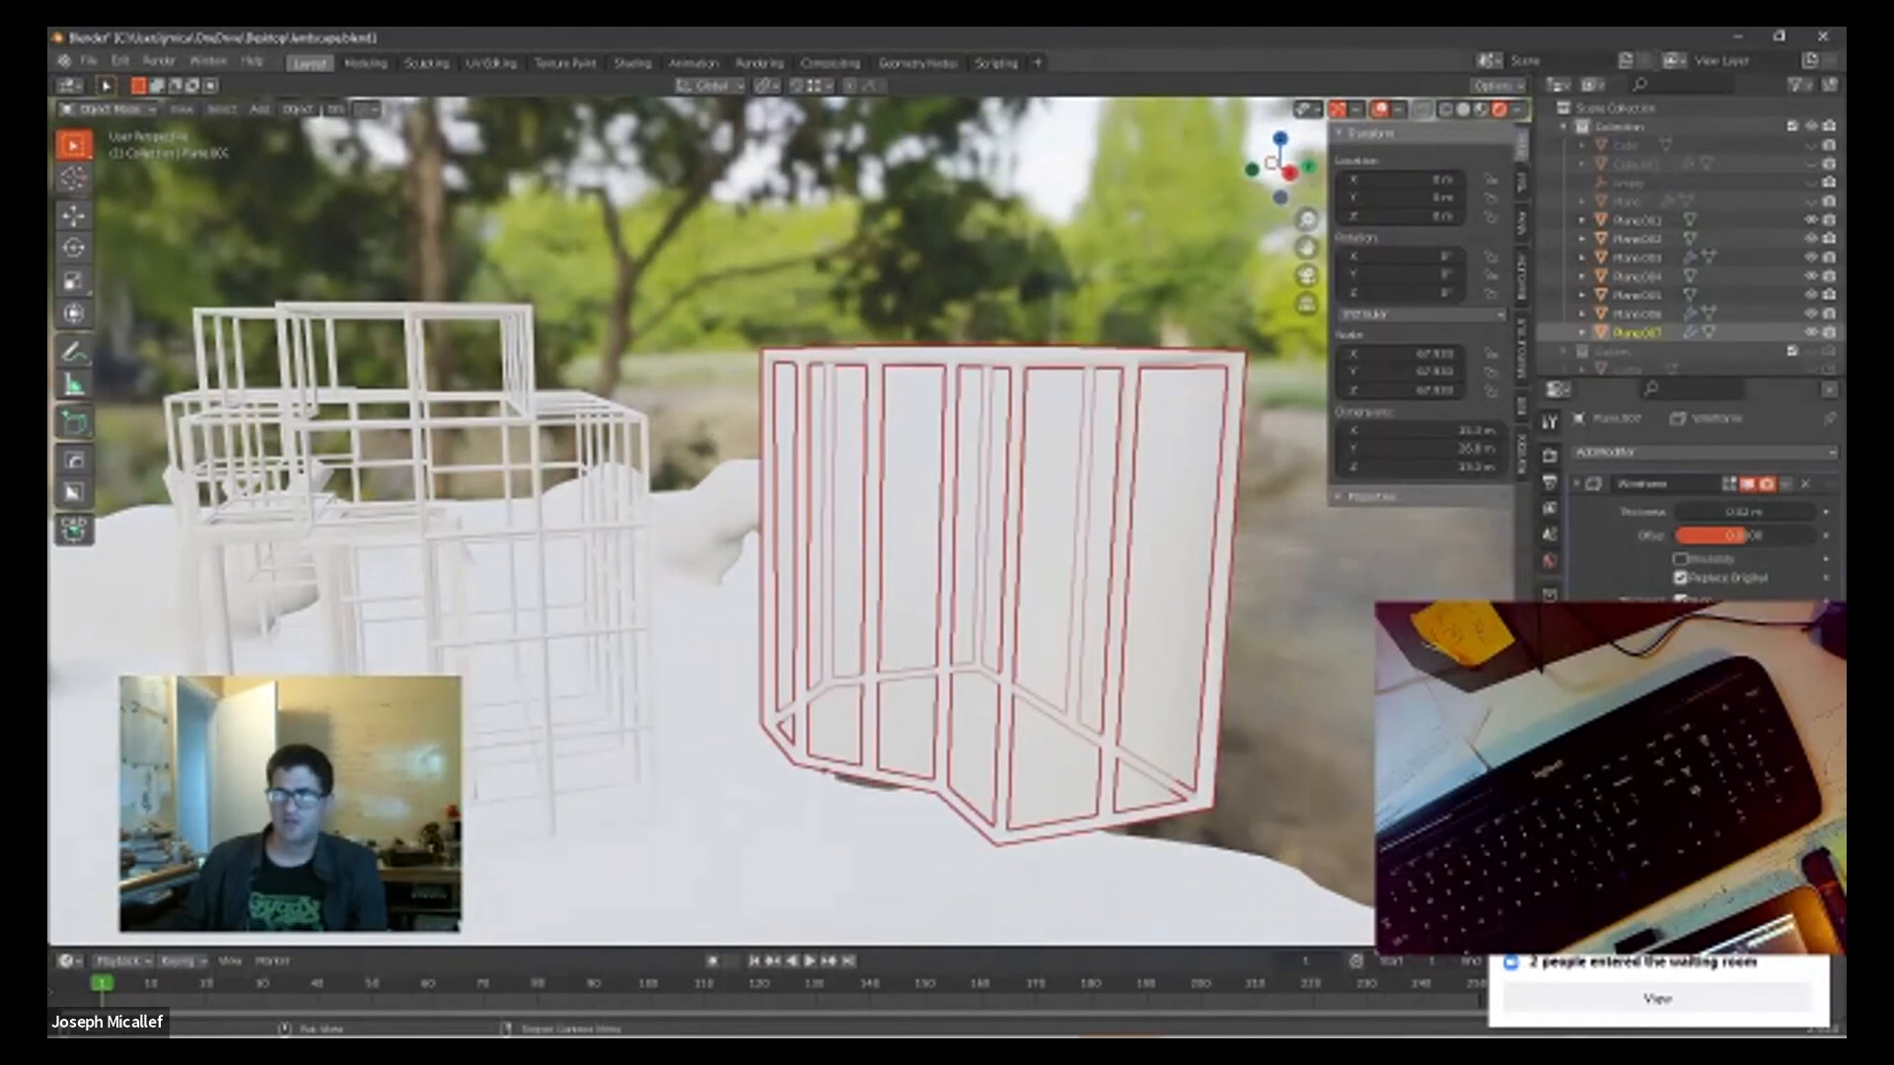
click(1550, 786)
click(1681, 534)
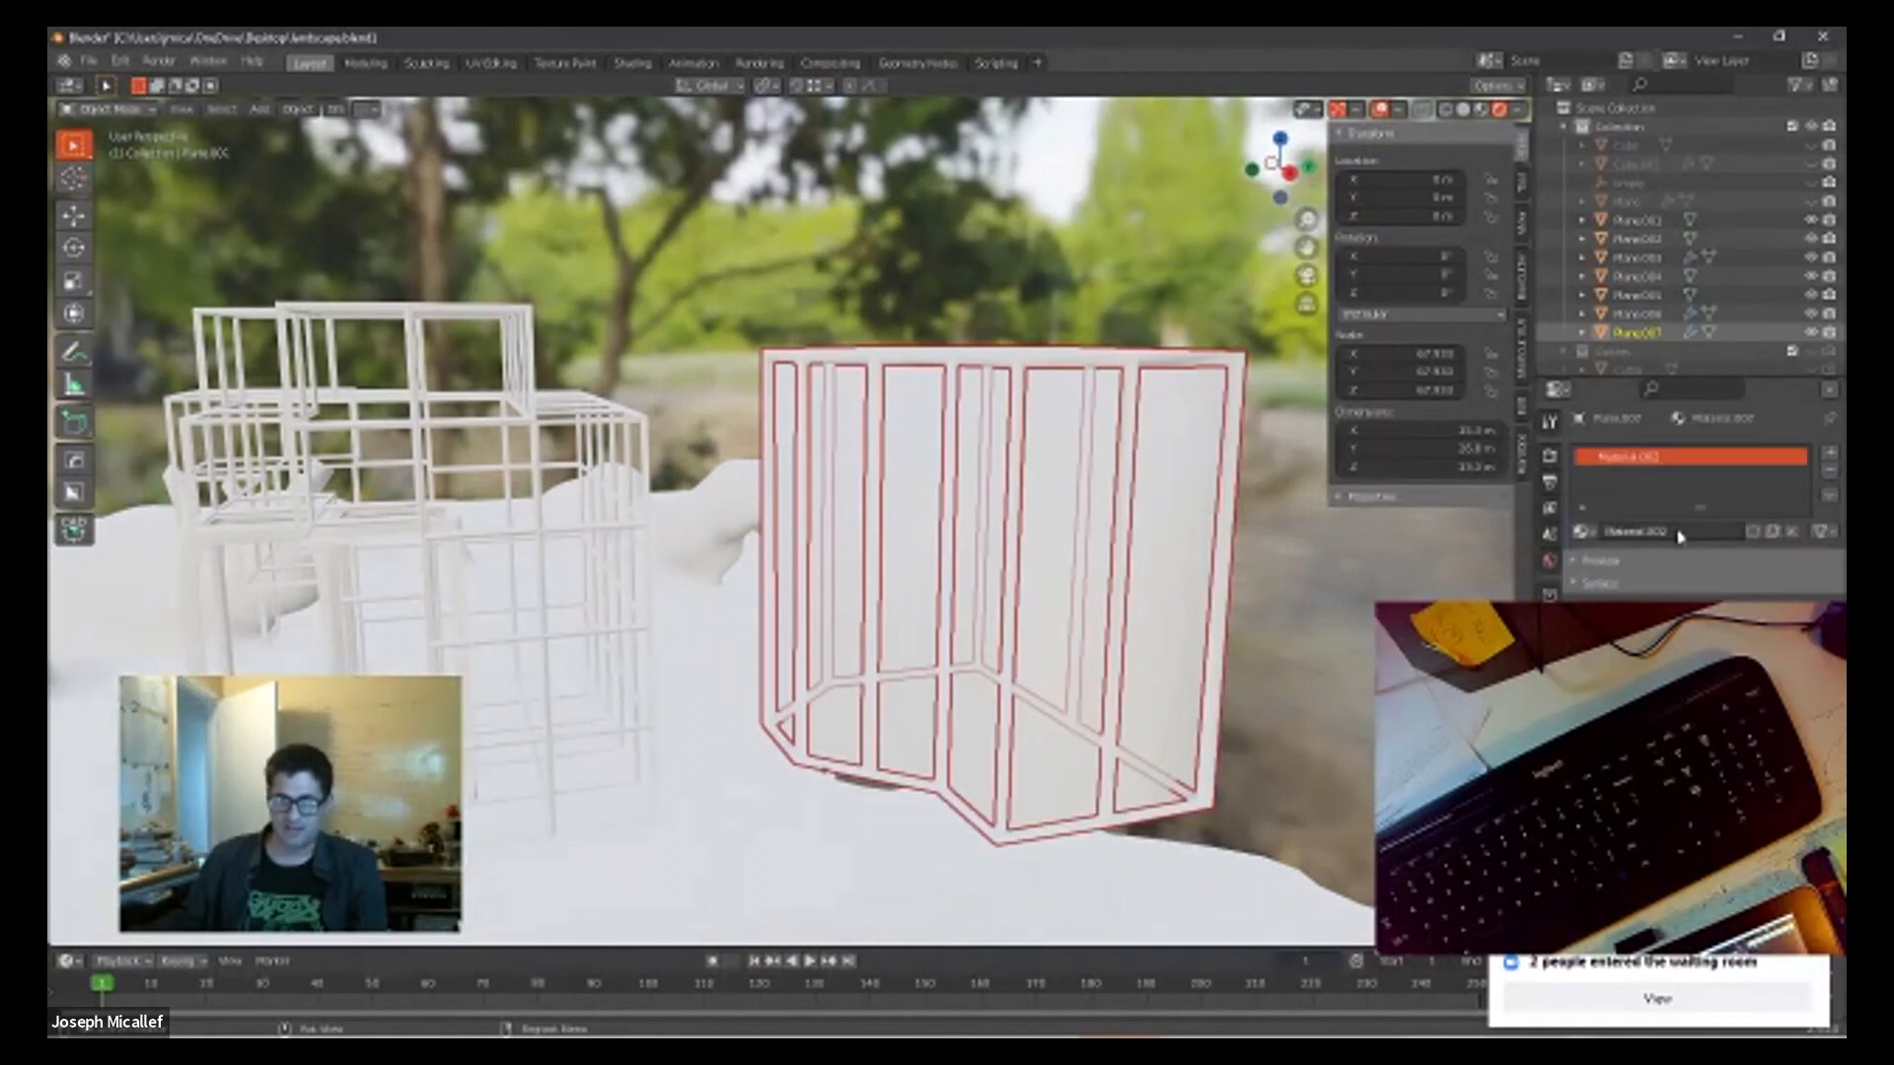
click(1739, 704)
mouse_move(1722, 524)
mouse_down()
mouse_move(1712, 500)
mouse_move(1740, 538)
mouse_move(1718, 503)
mouse_up()
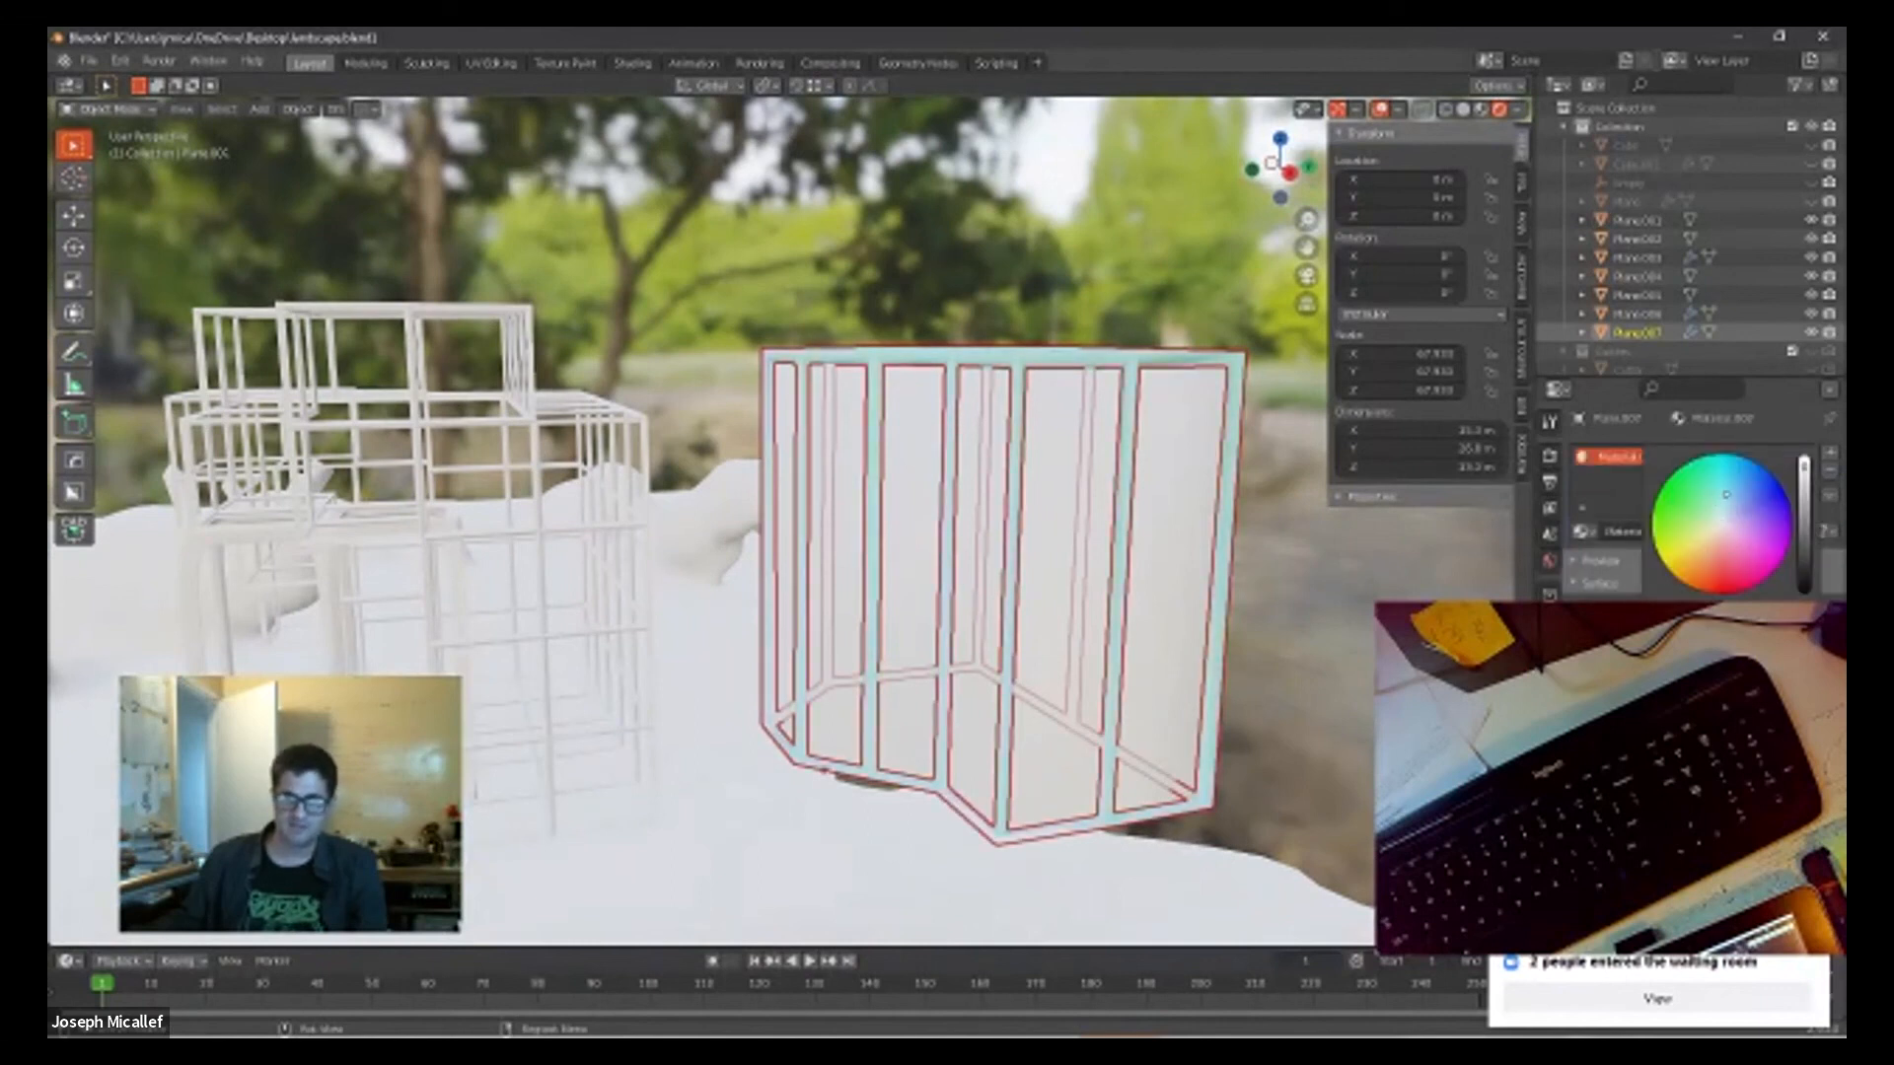
click(1768, 516)
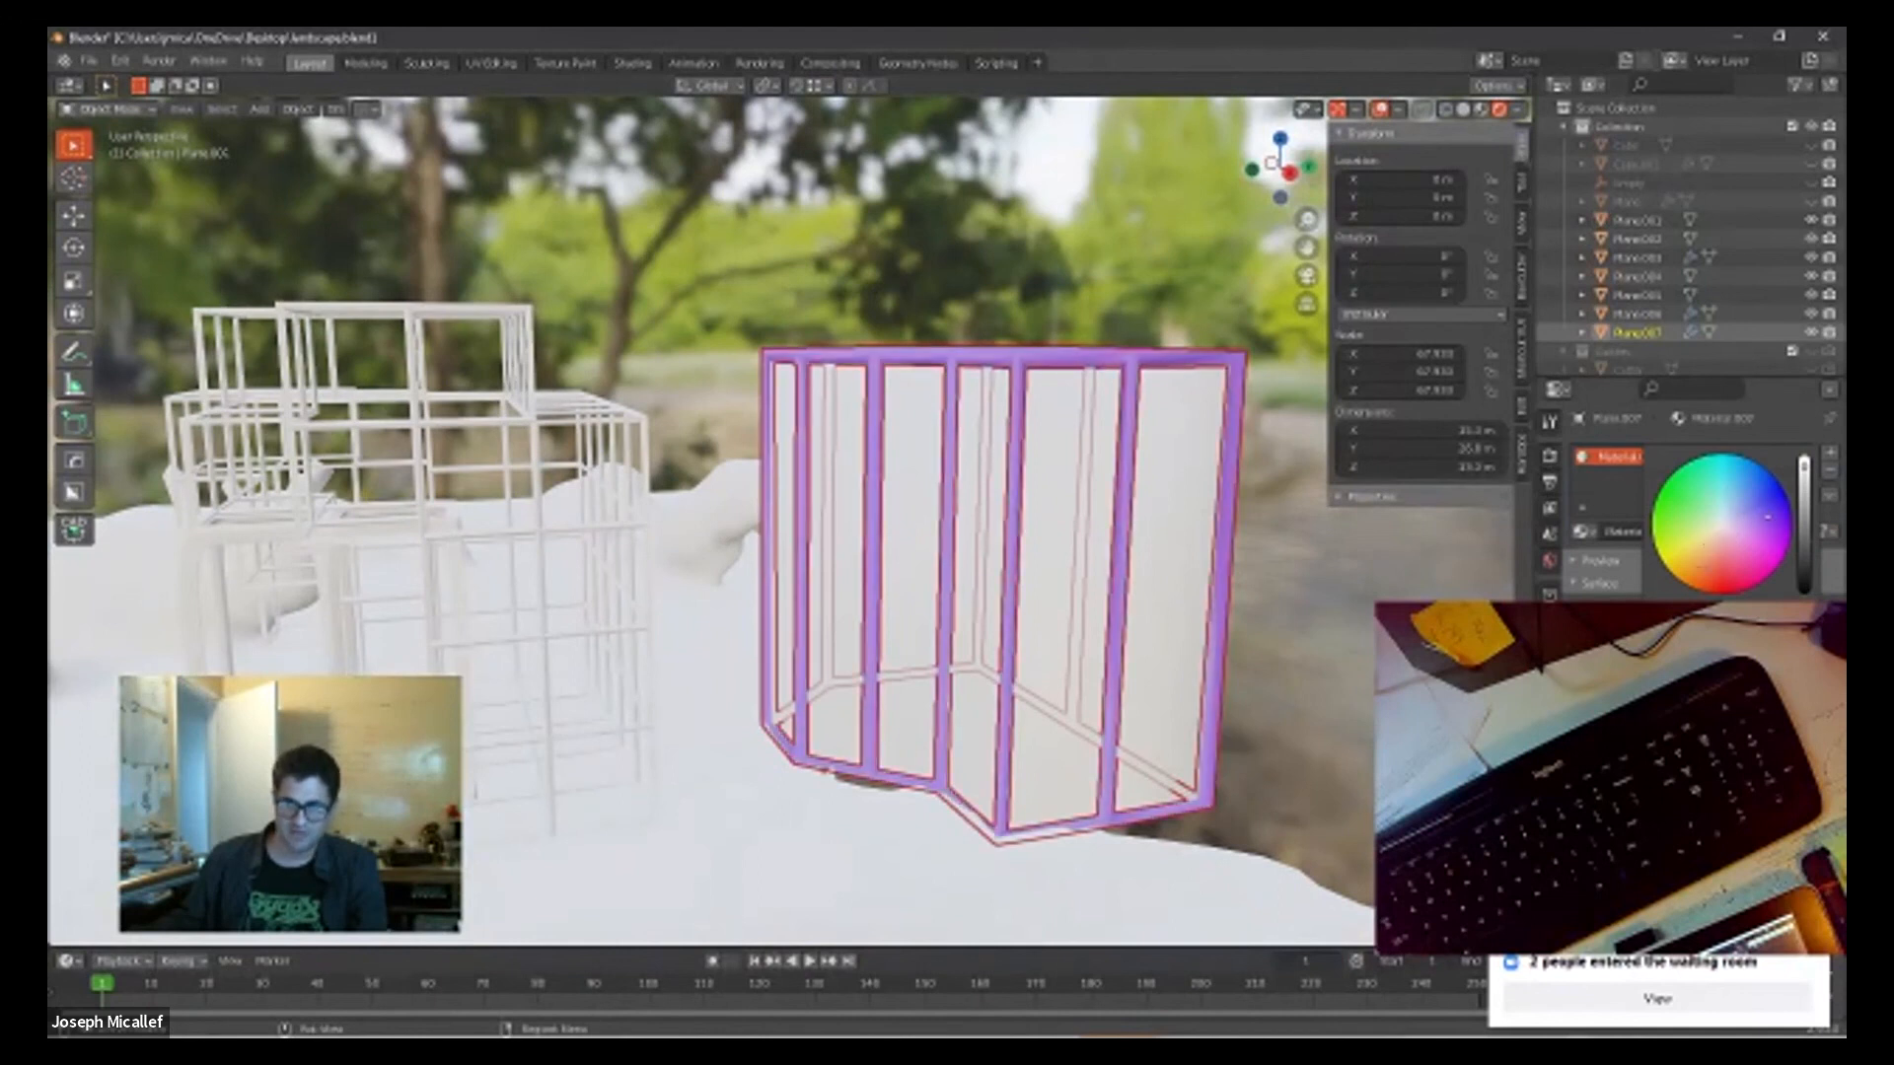
Step: Raise the purple frame material's metallic value, lower its roughness, and set its subsurface to 0.412
scroll(1692, 493, down, 3)
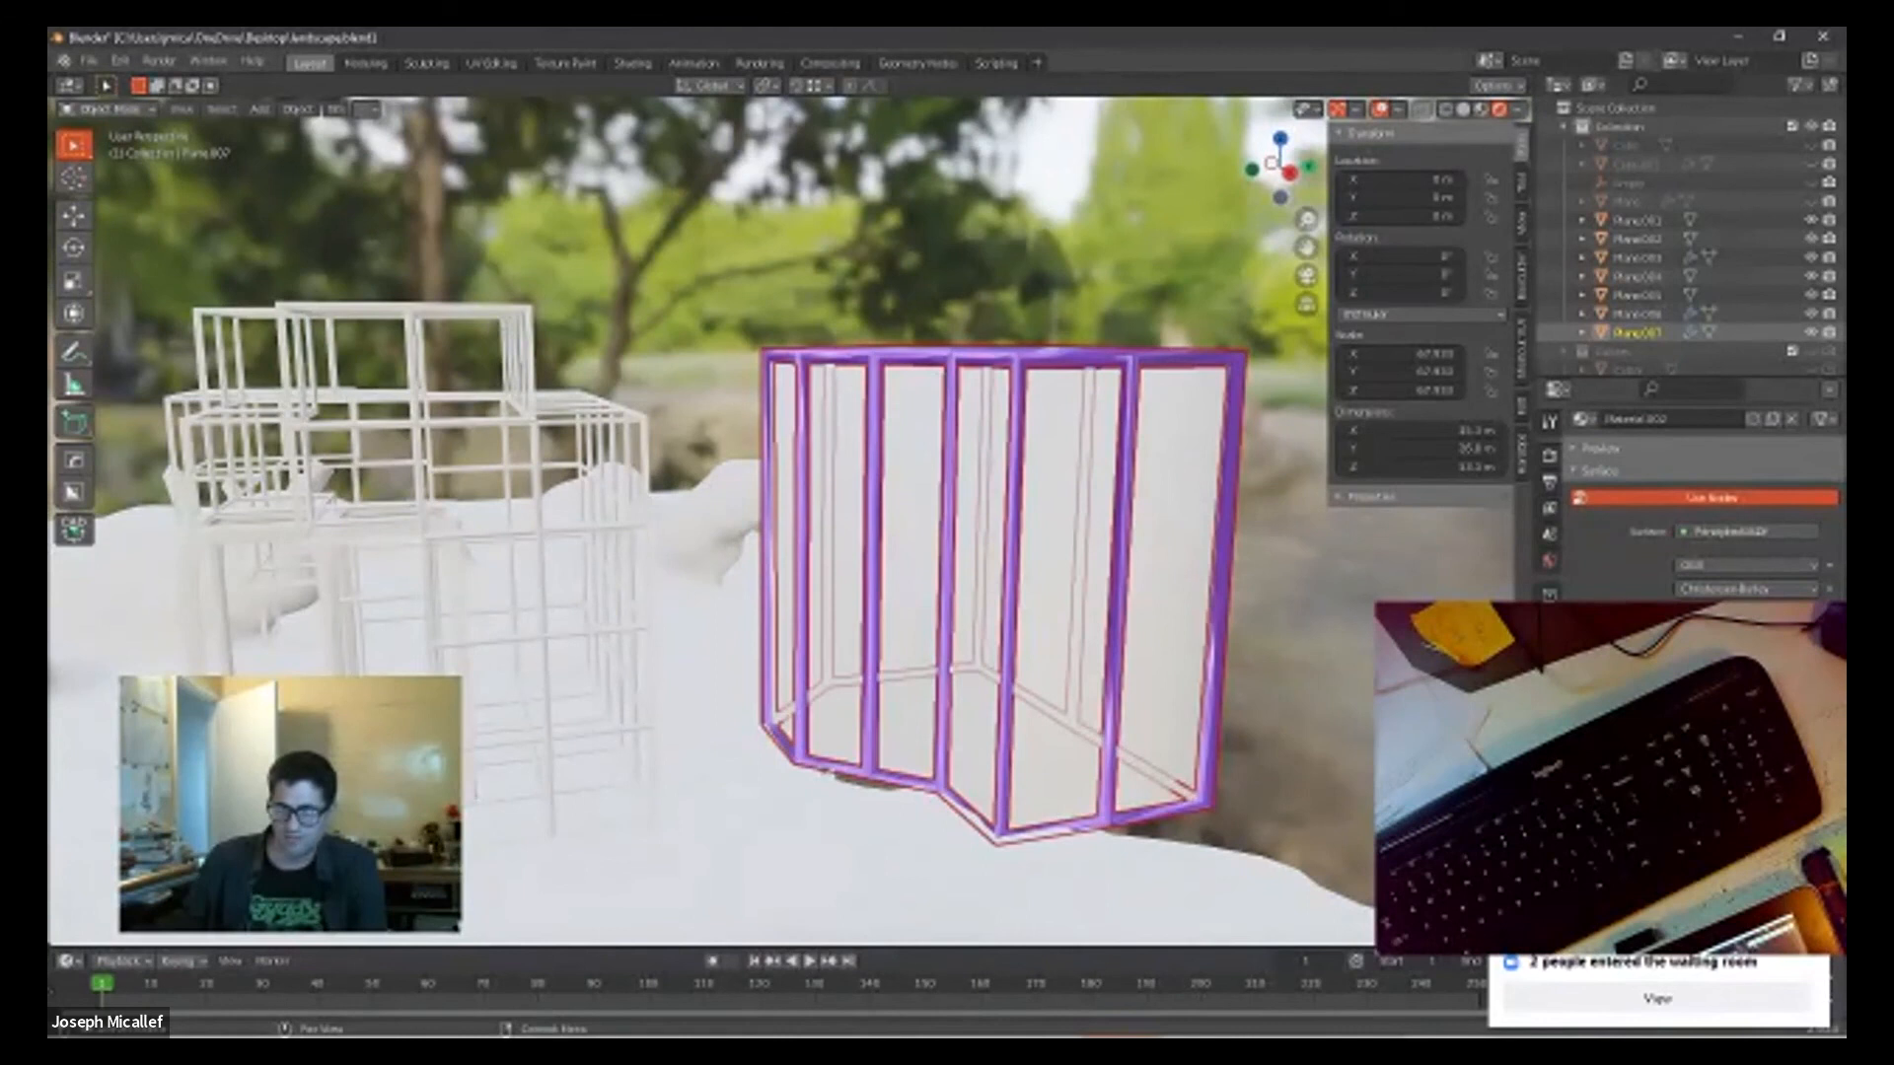
scroll(1697, 494, down, 8)
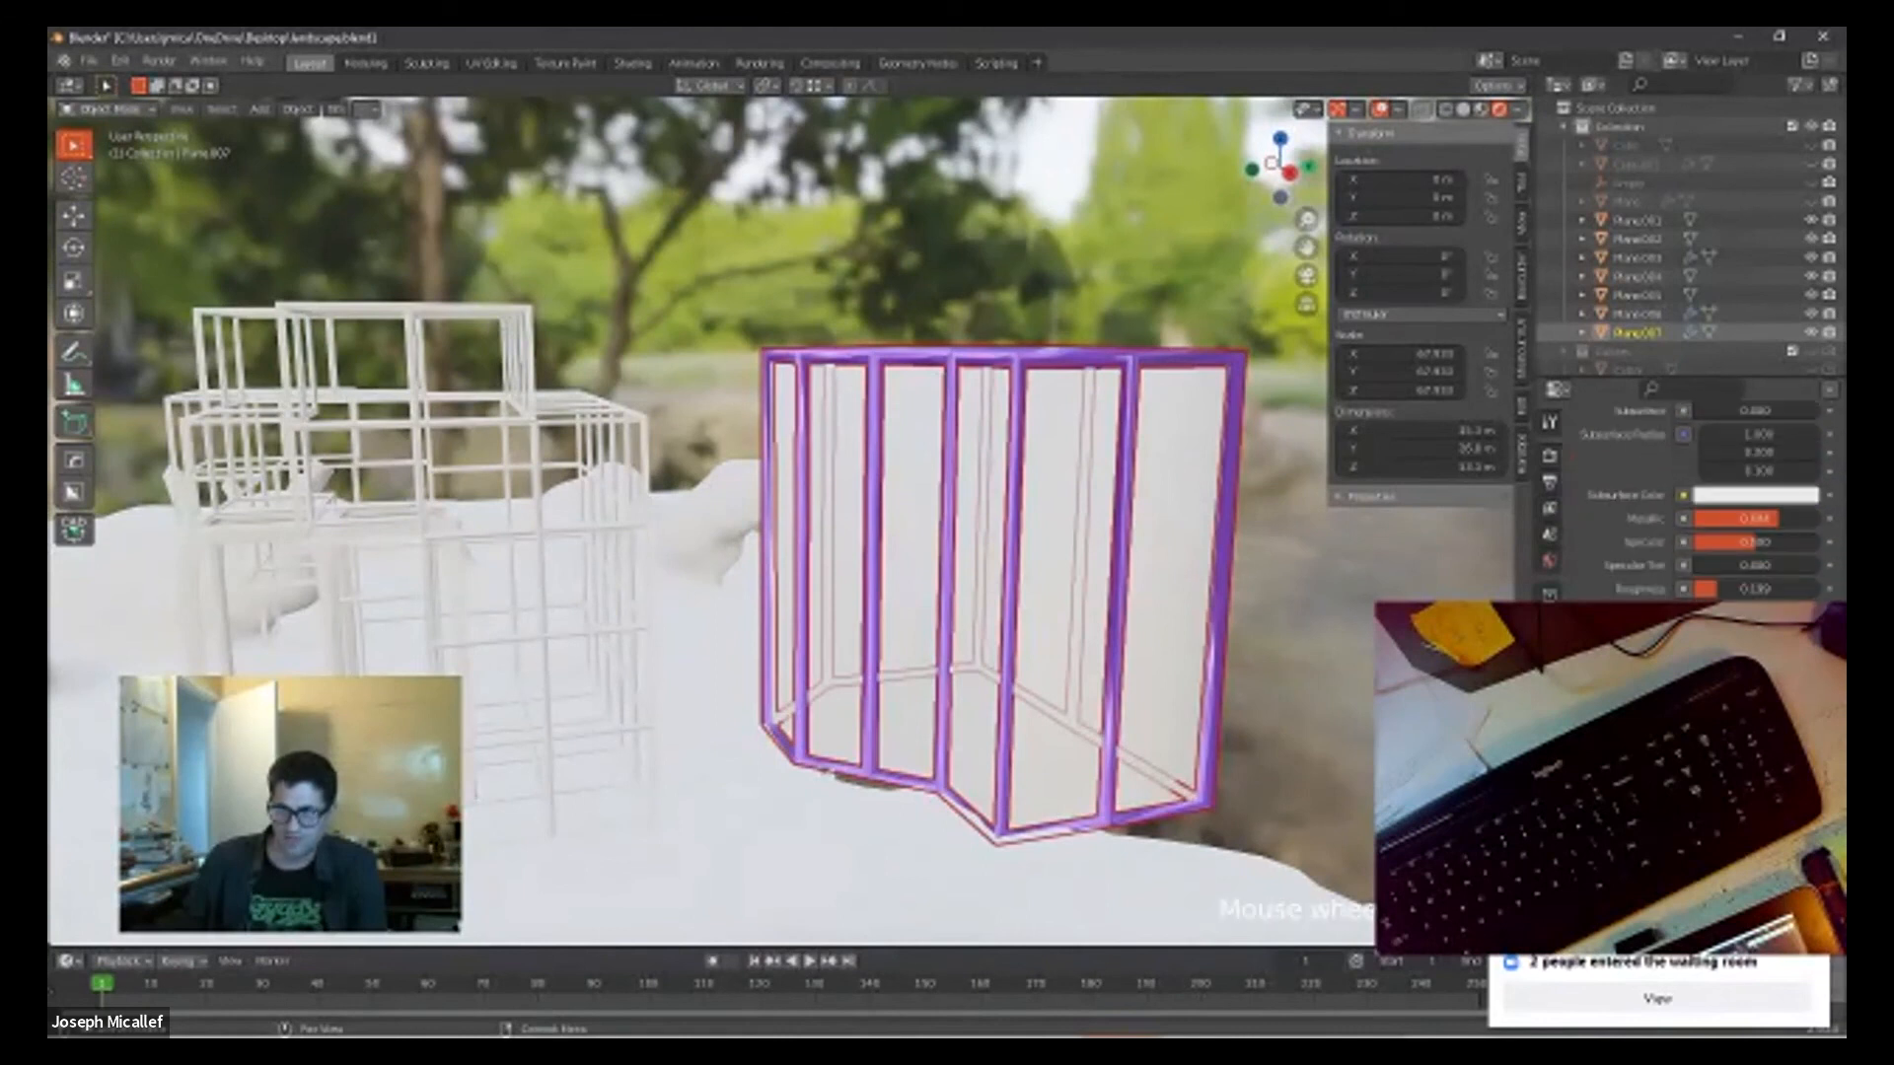
scroll(1697, 493, down, 3)
scroll(1696, 493, up, 5)
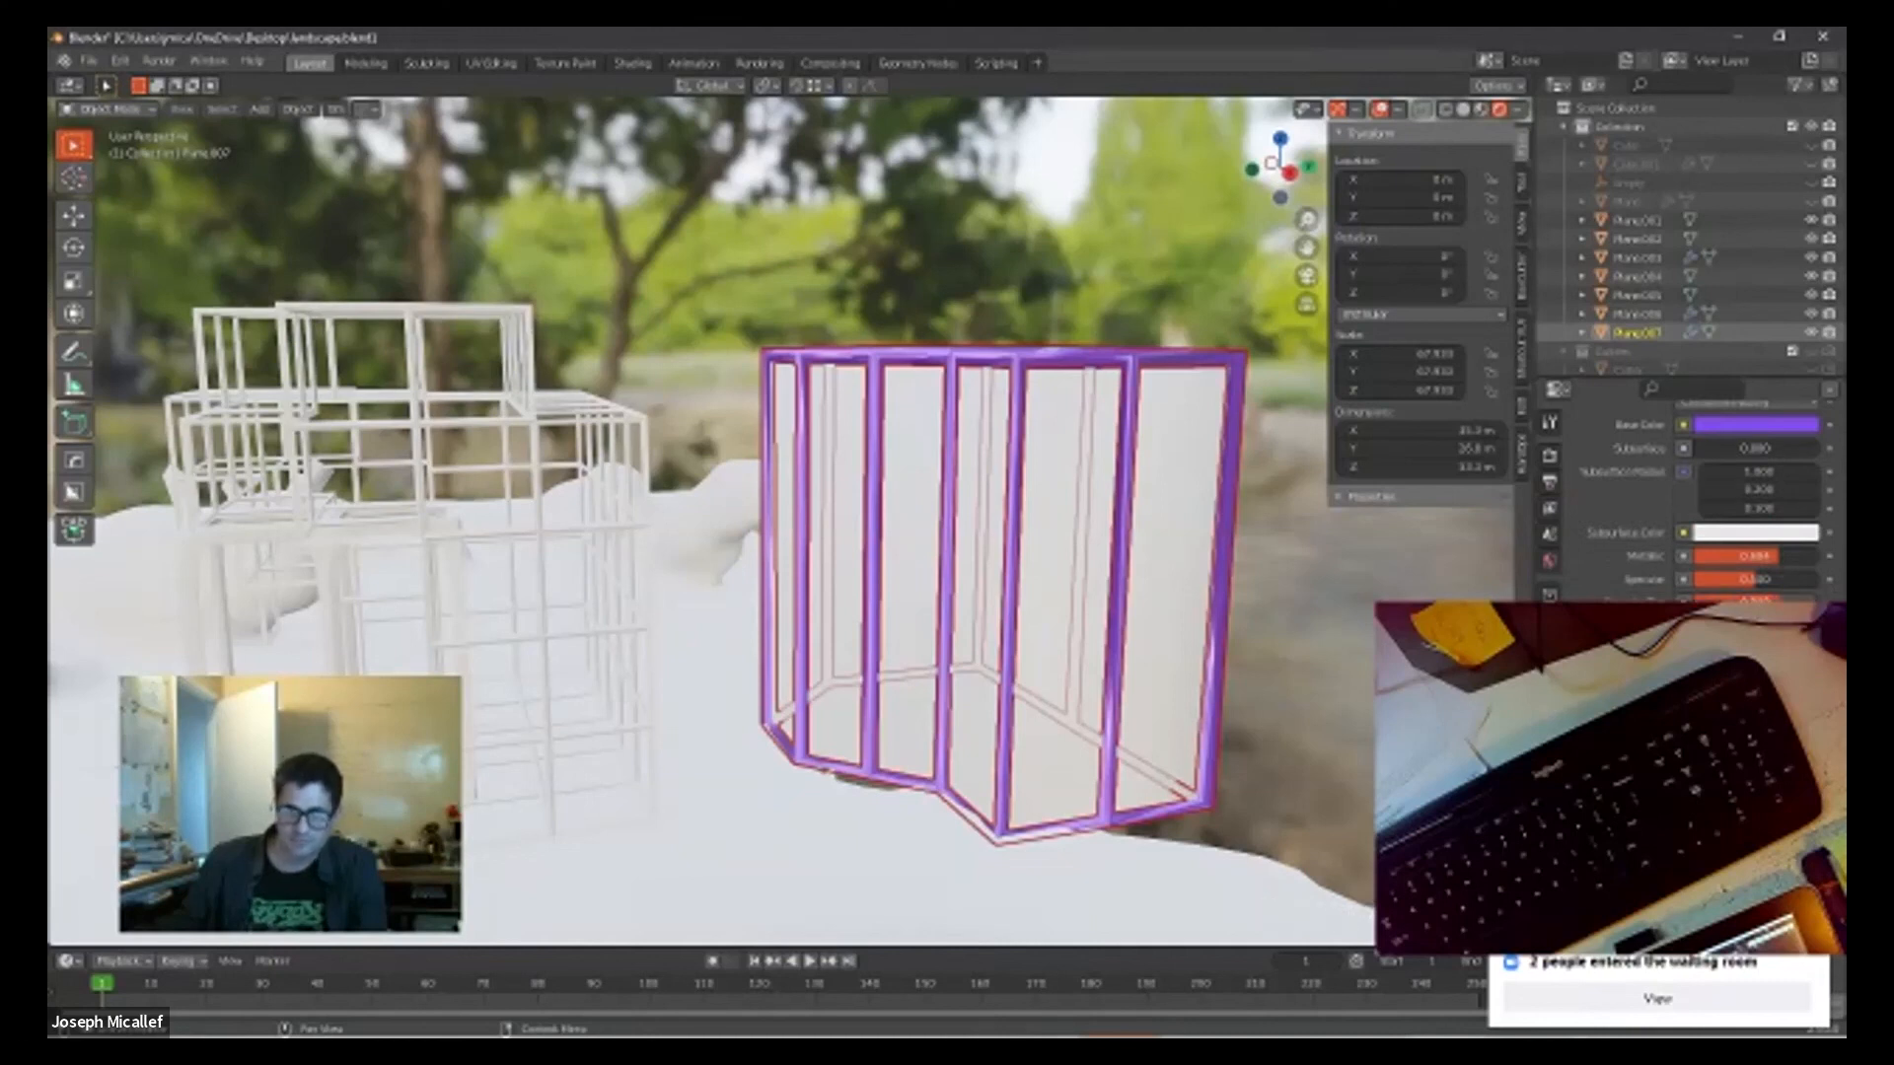
drag(1728, 448, 1743, 448)
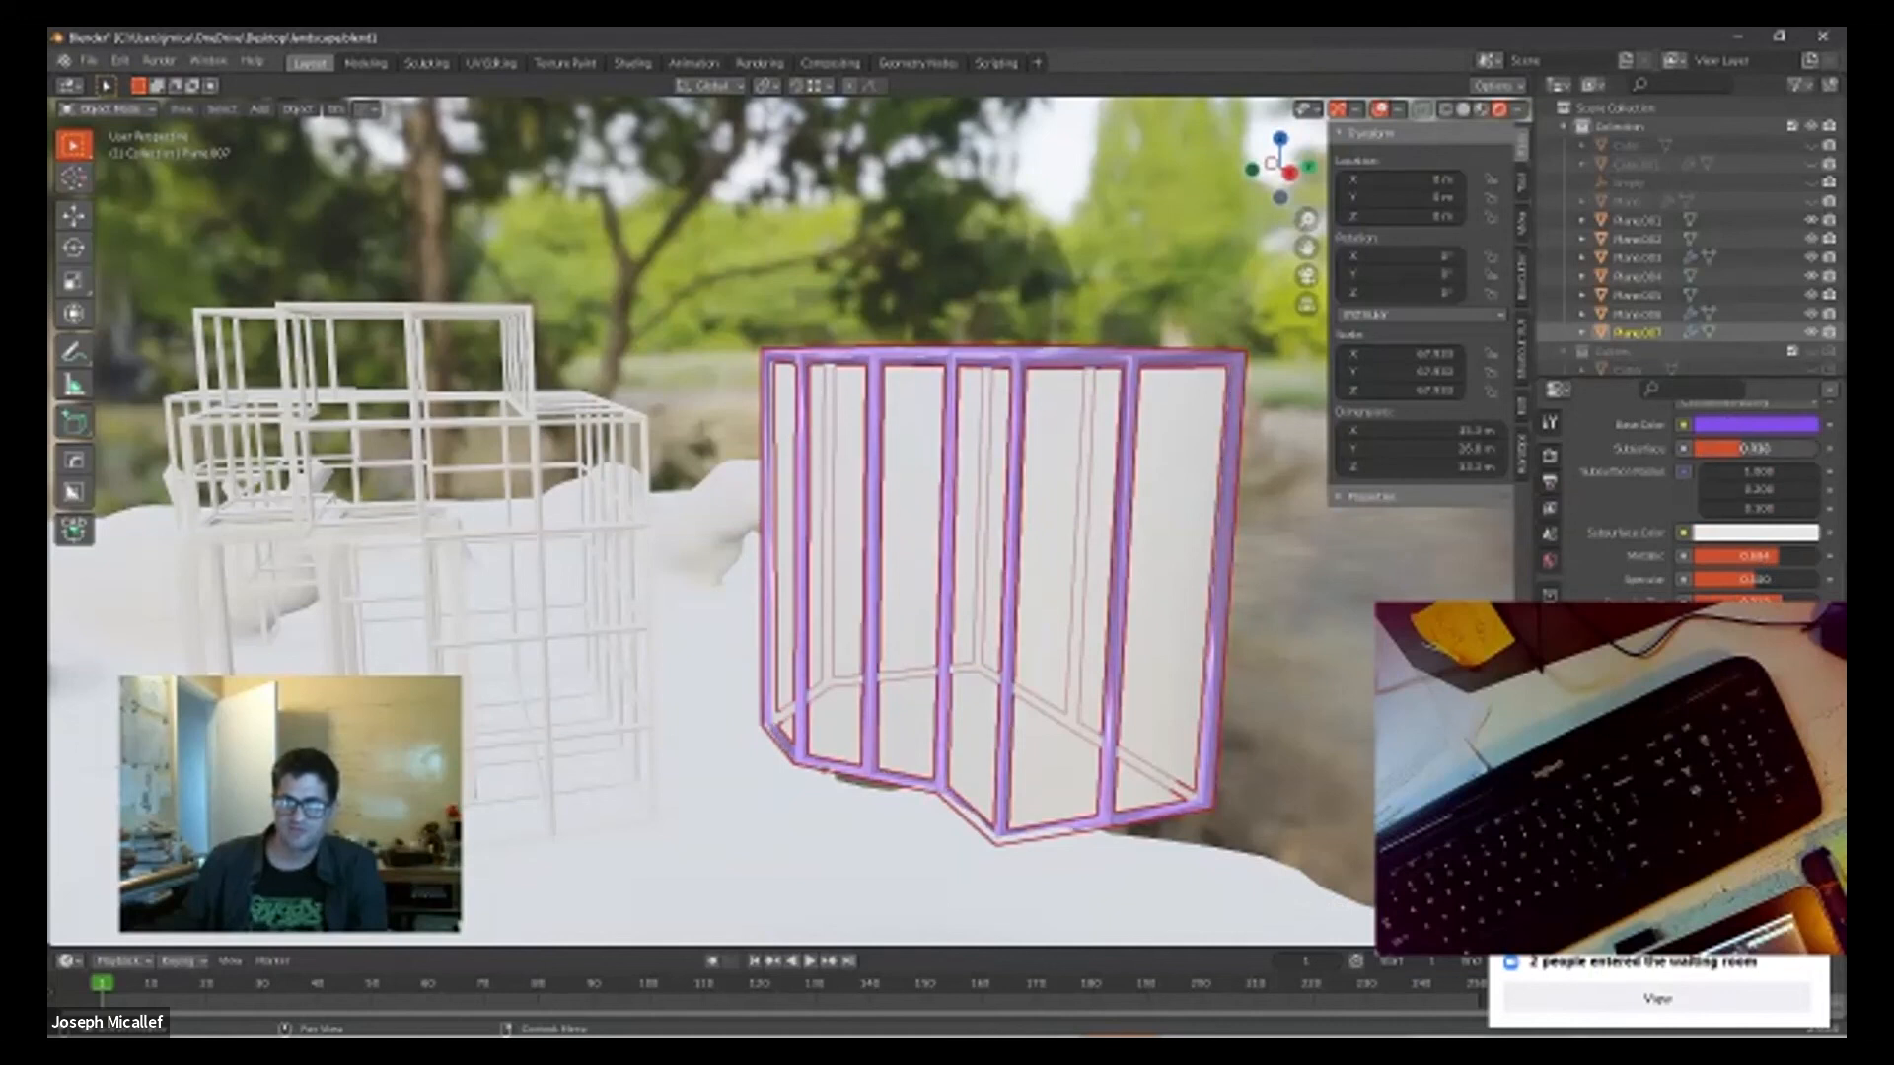
Step: Give the solid column block inside the purple frame a new cyan, mirror-like metallic material
middle_drag(1049, 487, 1248, 656)
scroll(689, 447, up, 3)
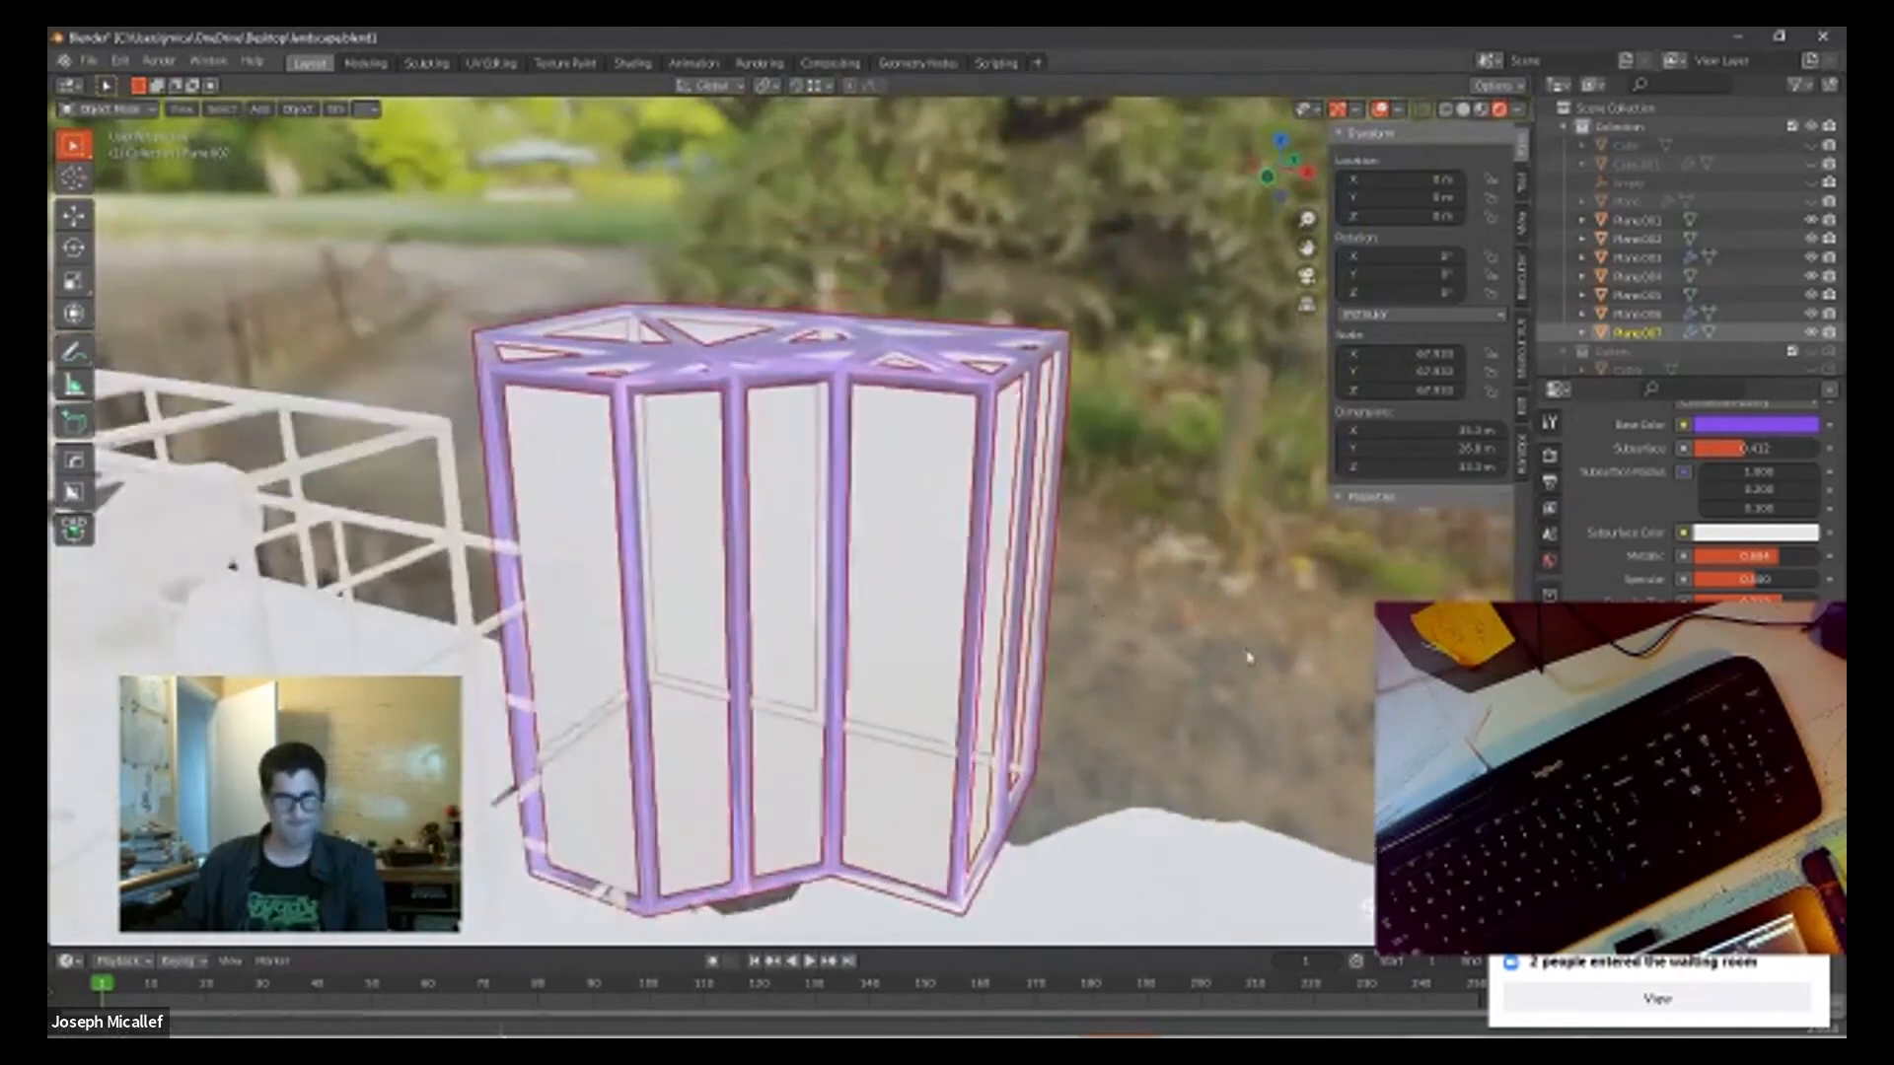
scroll(987, 552, up, 2)
scroll(968, 555, up, 2)
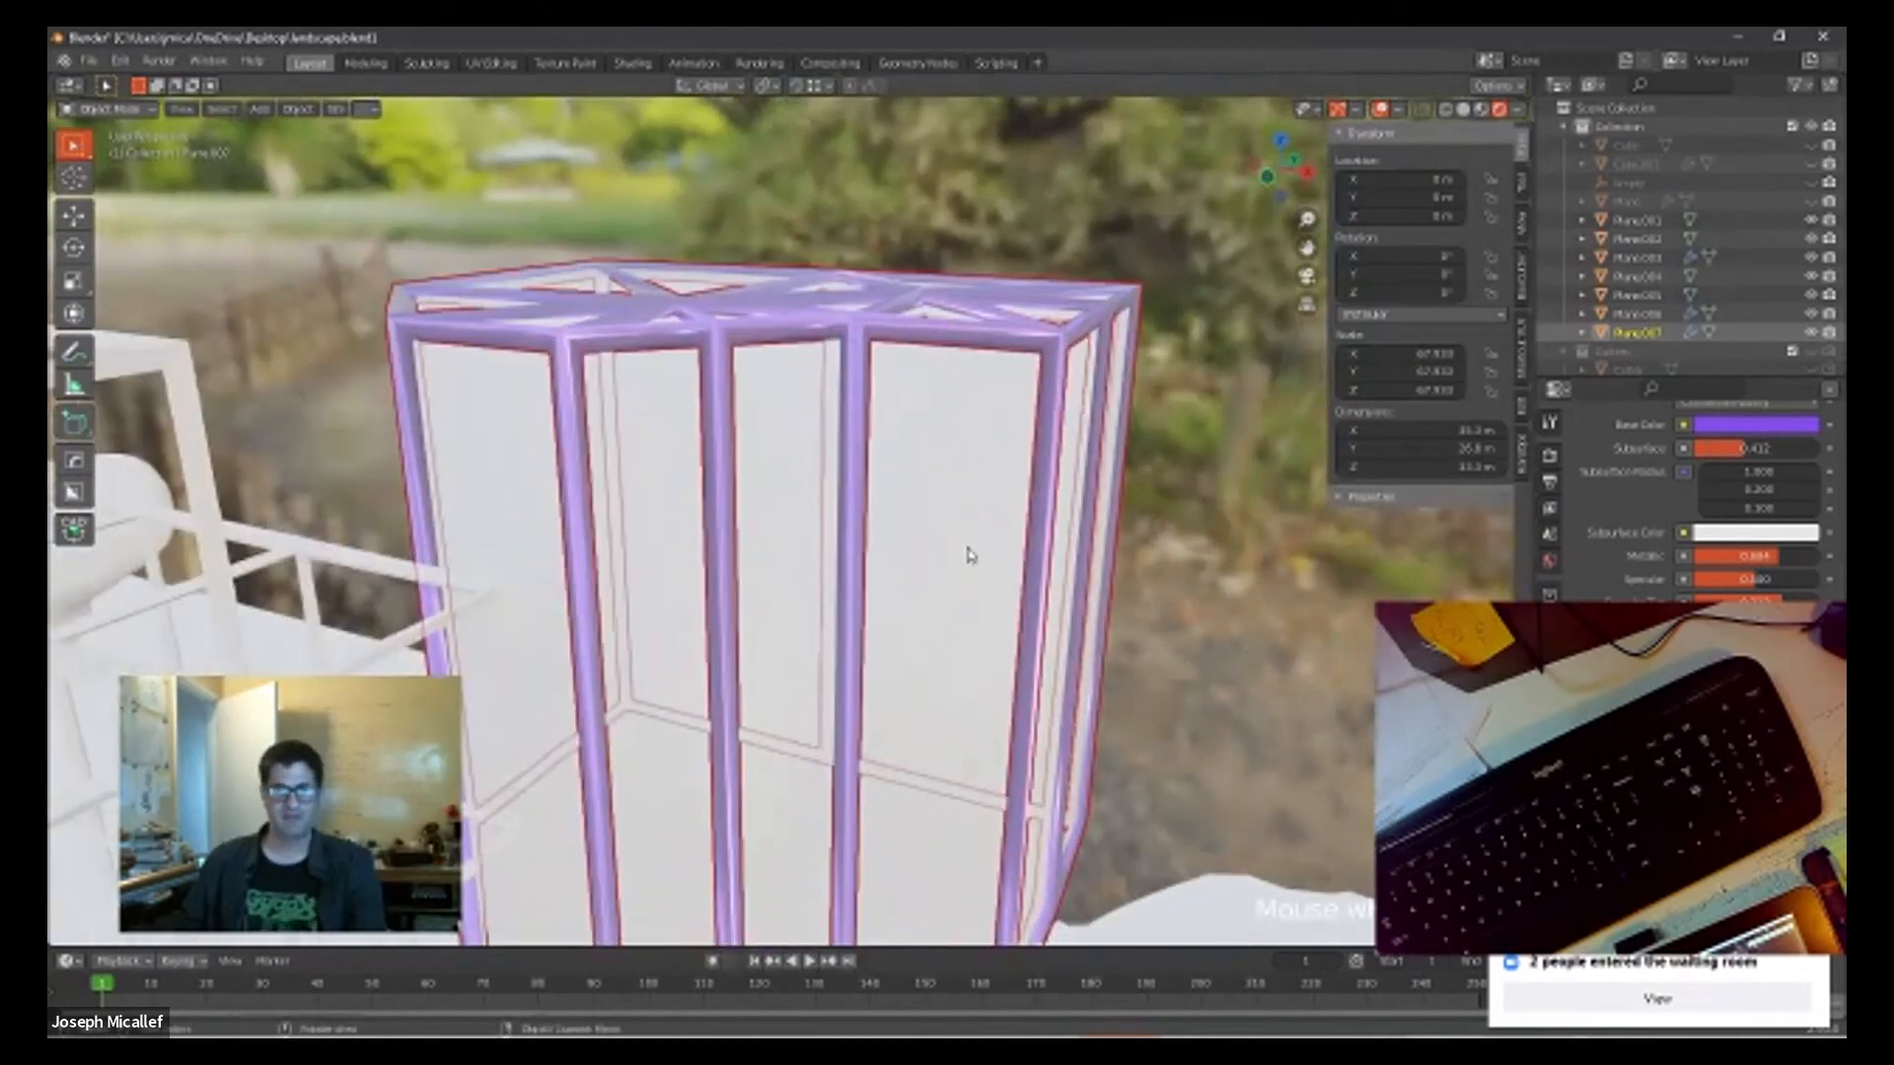
click(921, 550)
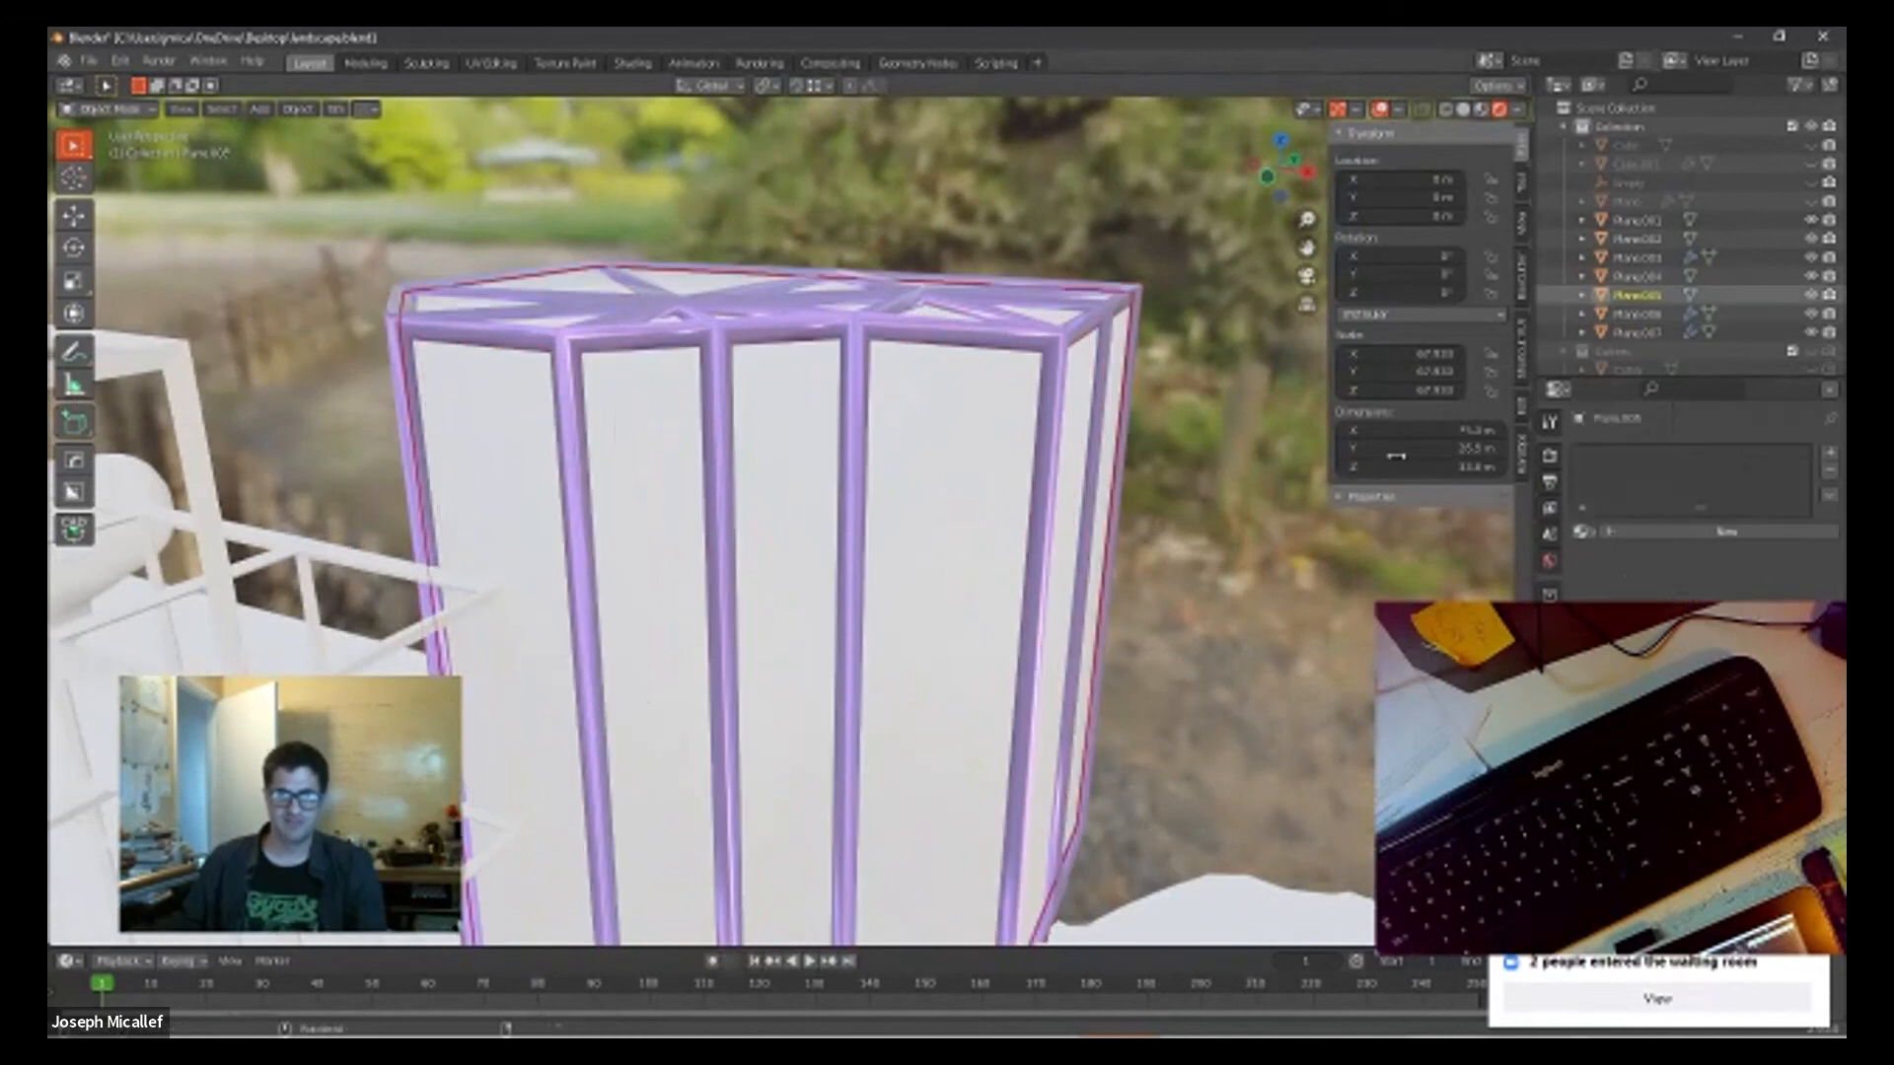
click(1713, 536)
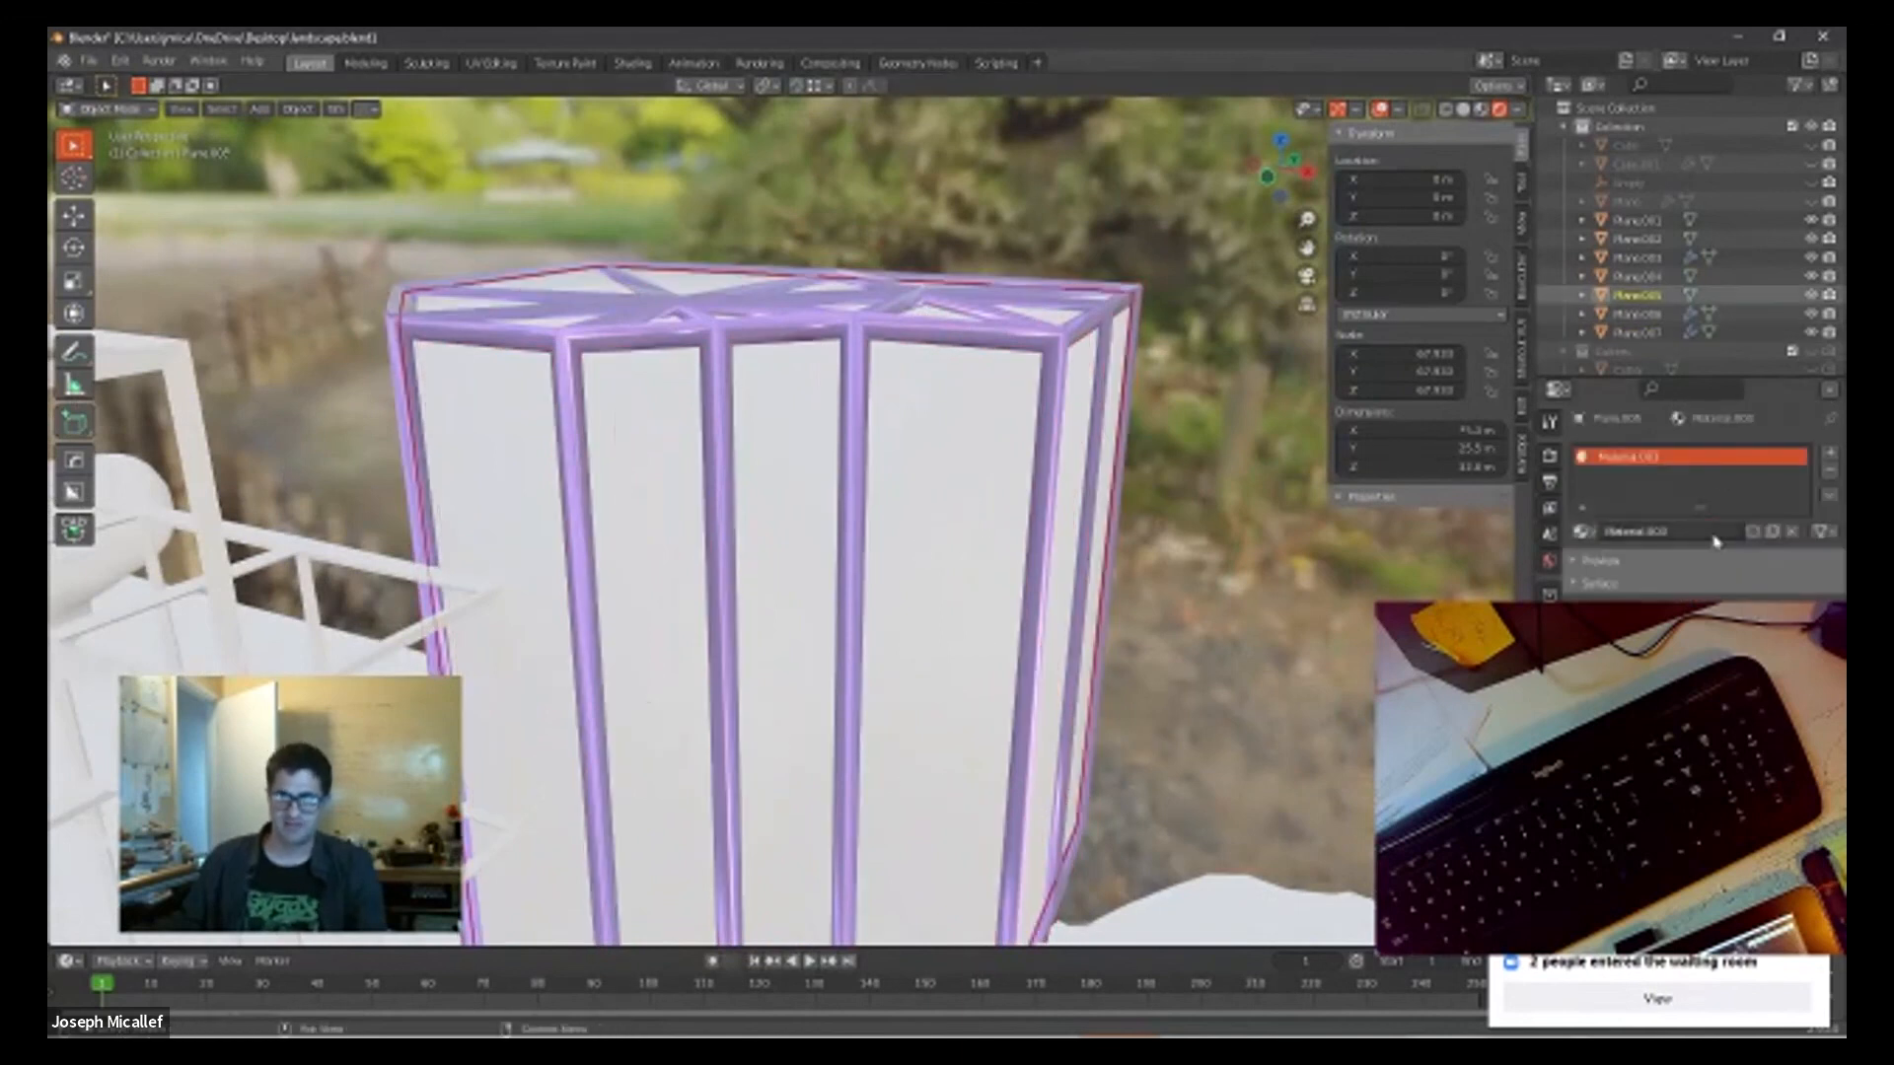
click(1731, 690)
drag(1679, 541, 1721, 462)
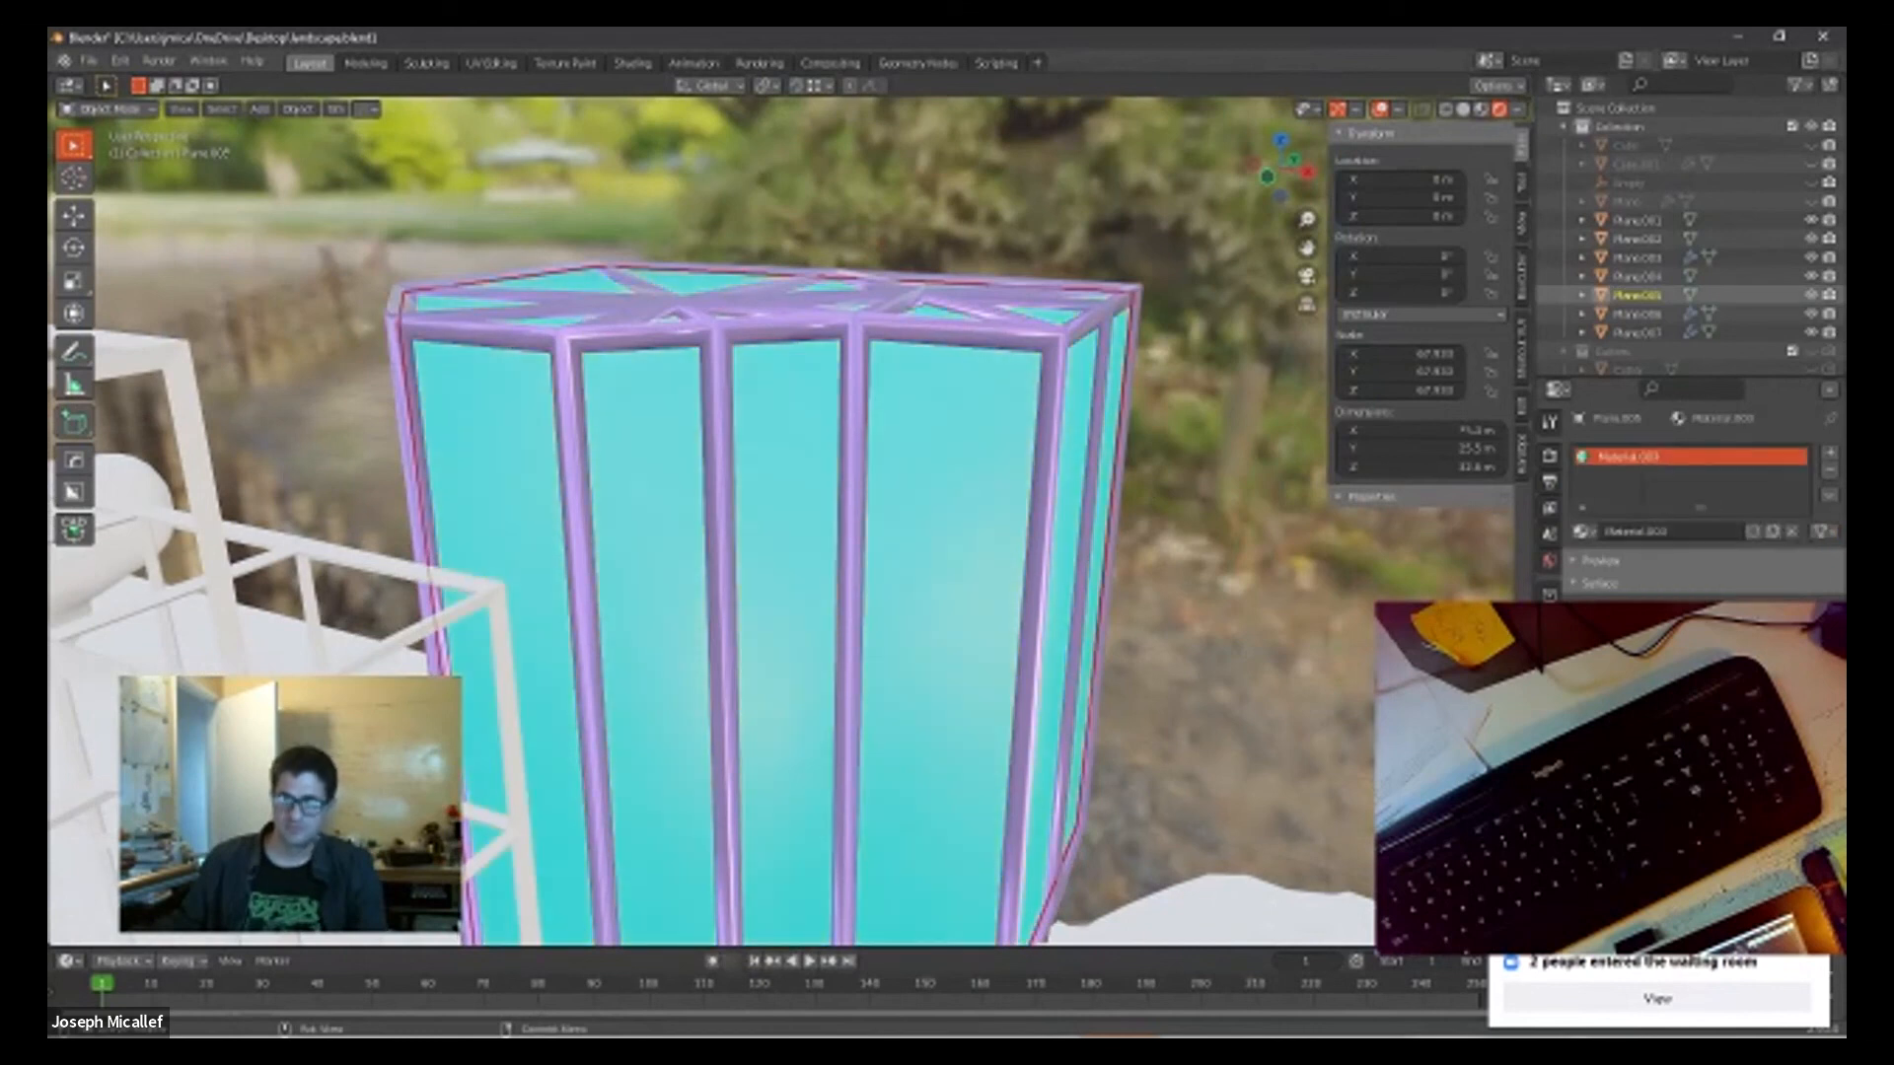
scroll(1696, 493, down, 3)
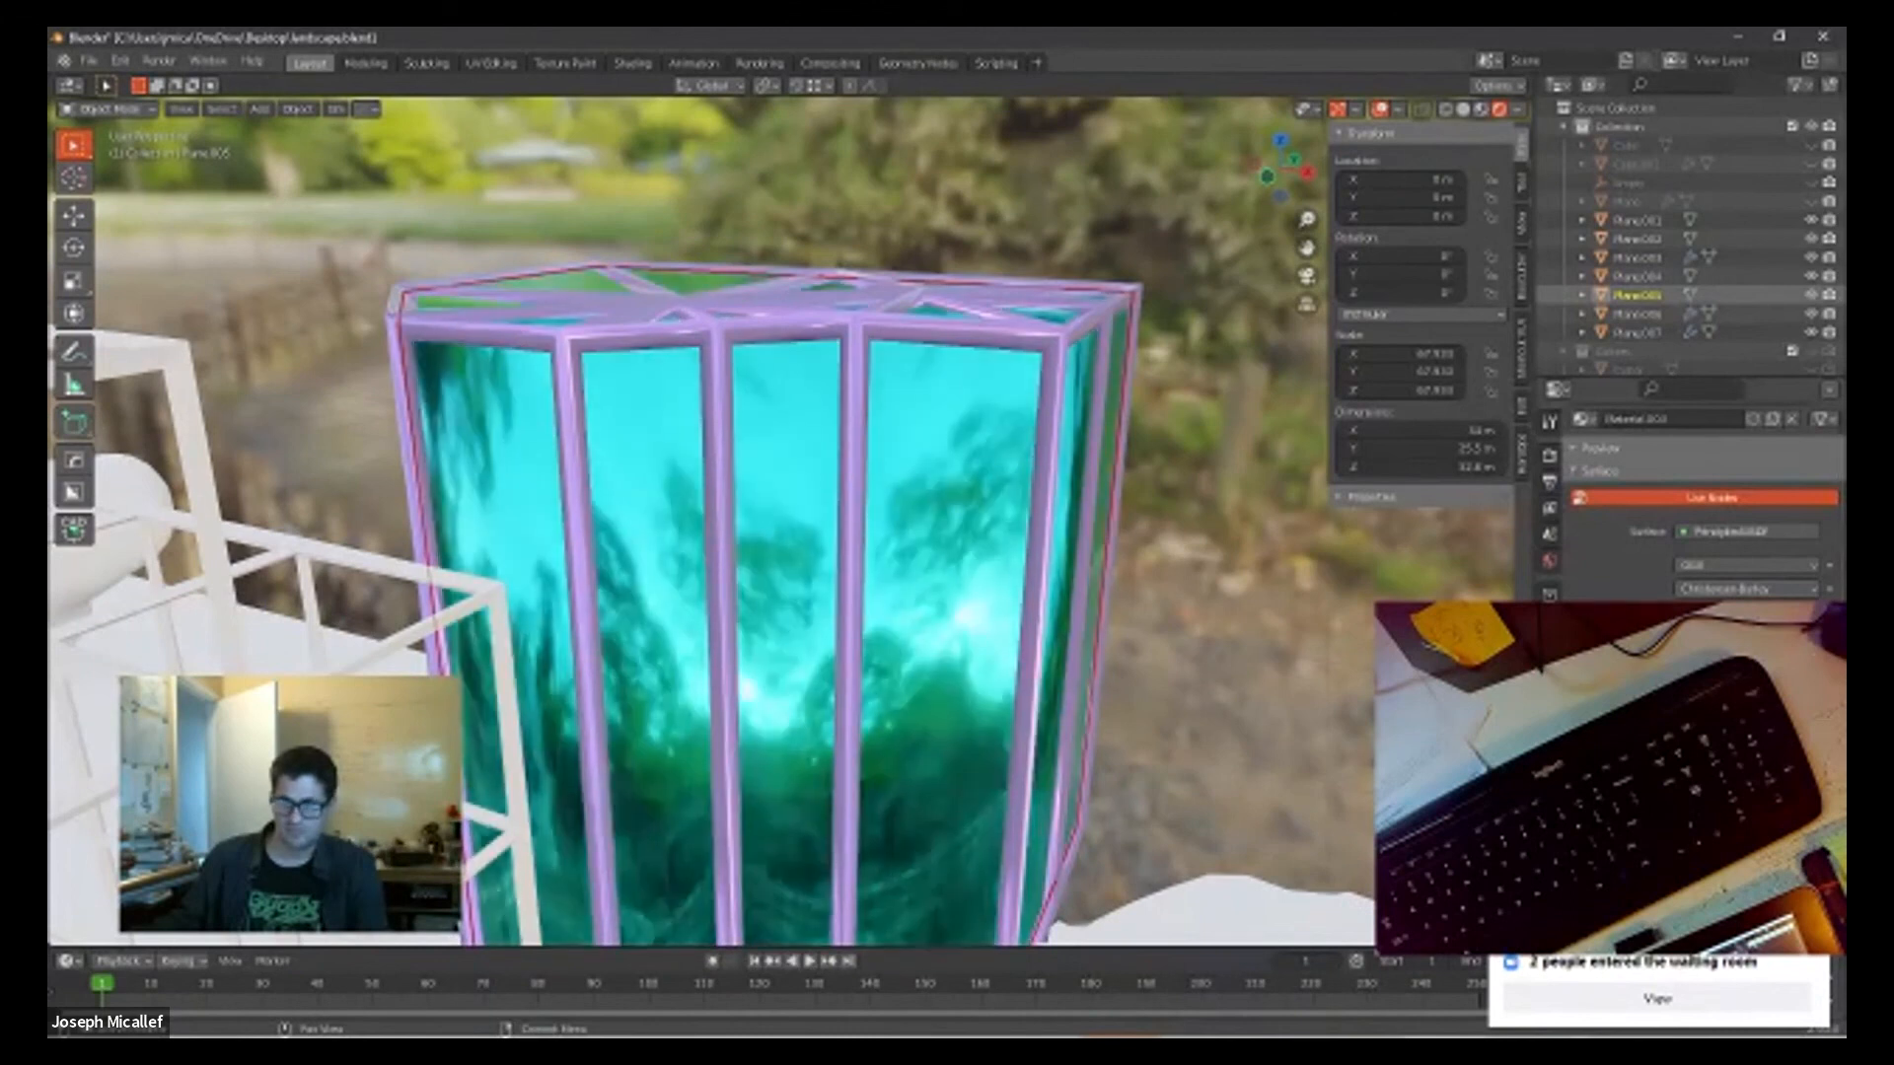
scroll(1141, 711, down, 2)
Step: Assign the existing Material.003 to the cubic grid wireframe beside the column block
middle_drag(1097, 670, 971, 644)
scroll(1124, 647, down, 4)
scroll(1126, 645, down, 1)
middle_drag(1146, 635, 855, 524)
scroll(831, 599, down, 2)
middle_drag(835, 597, 78, 664)
middle_drag(493, 544, 444, 582)
middle_drag(601, 663, 544, 636)
click(613, 397)
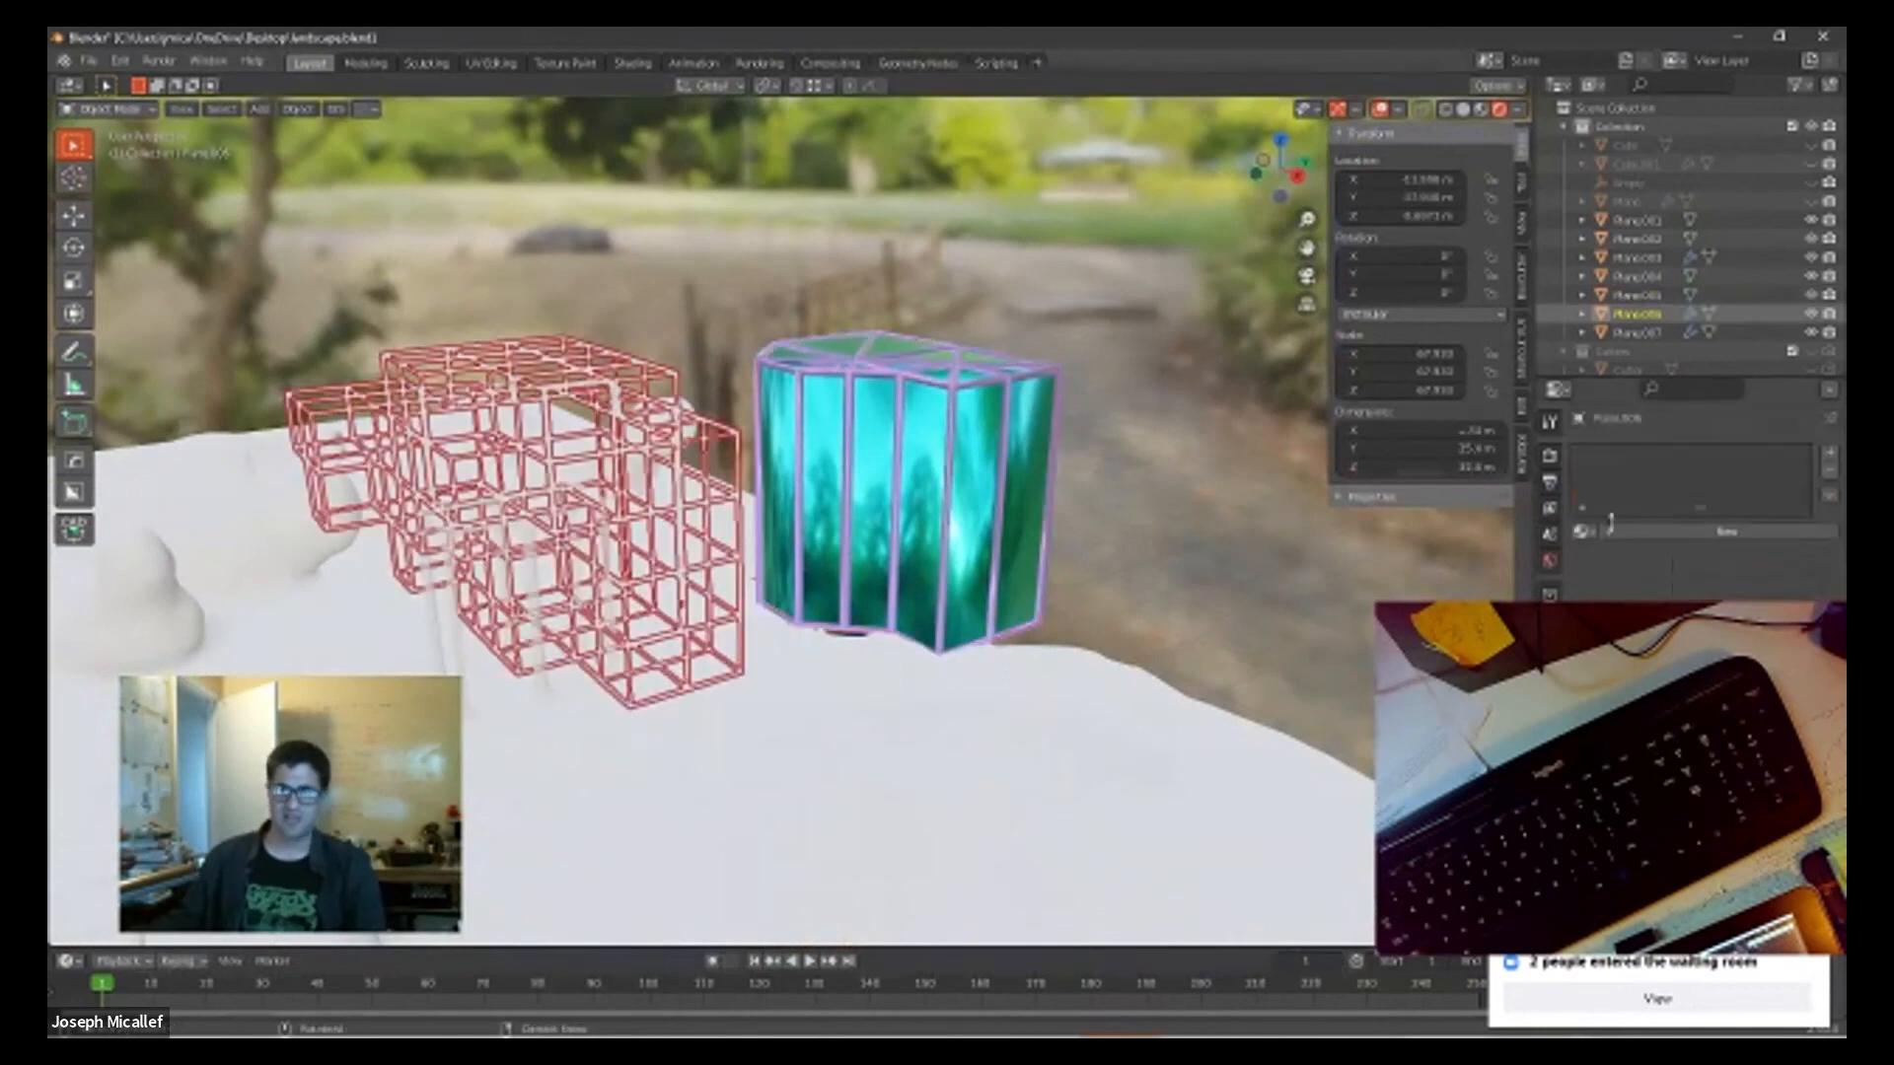
click(1580, 534)
click(1618, 617)
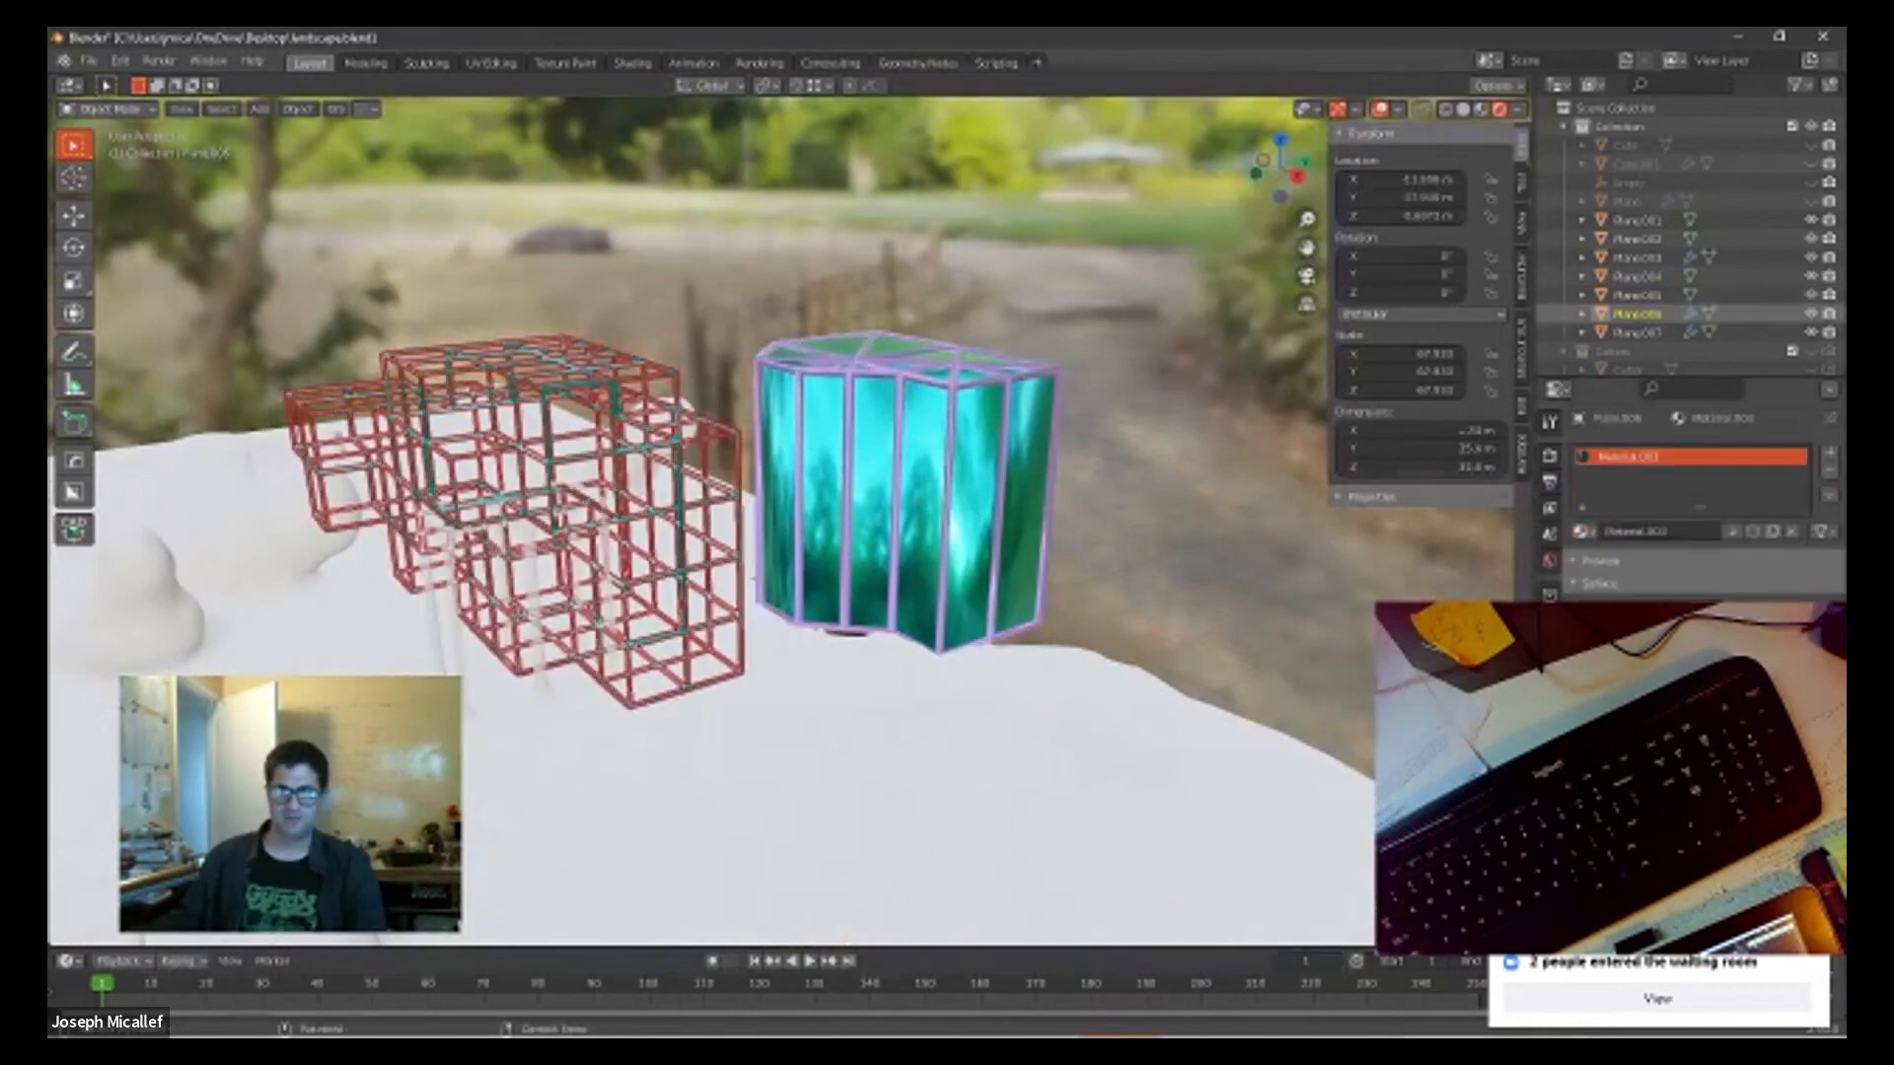
Step: Select the terrain and examine the newly coloured structures from several angles around the landscape
click(801, 683)
middle_drag(803, 684, 1271, 582)
middle_drag(1144, 639, 462, 632)
scroll(766, 774, down, 10)
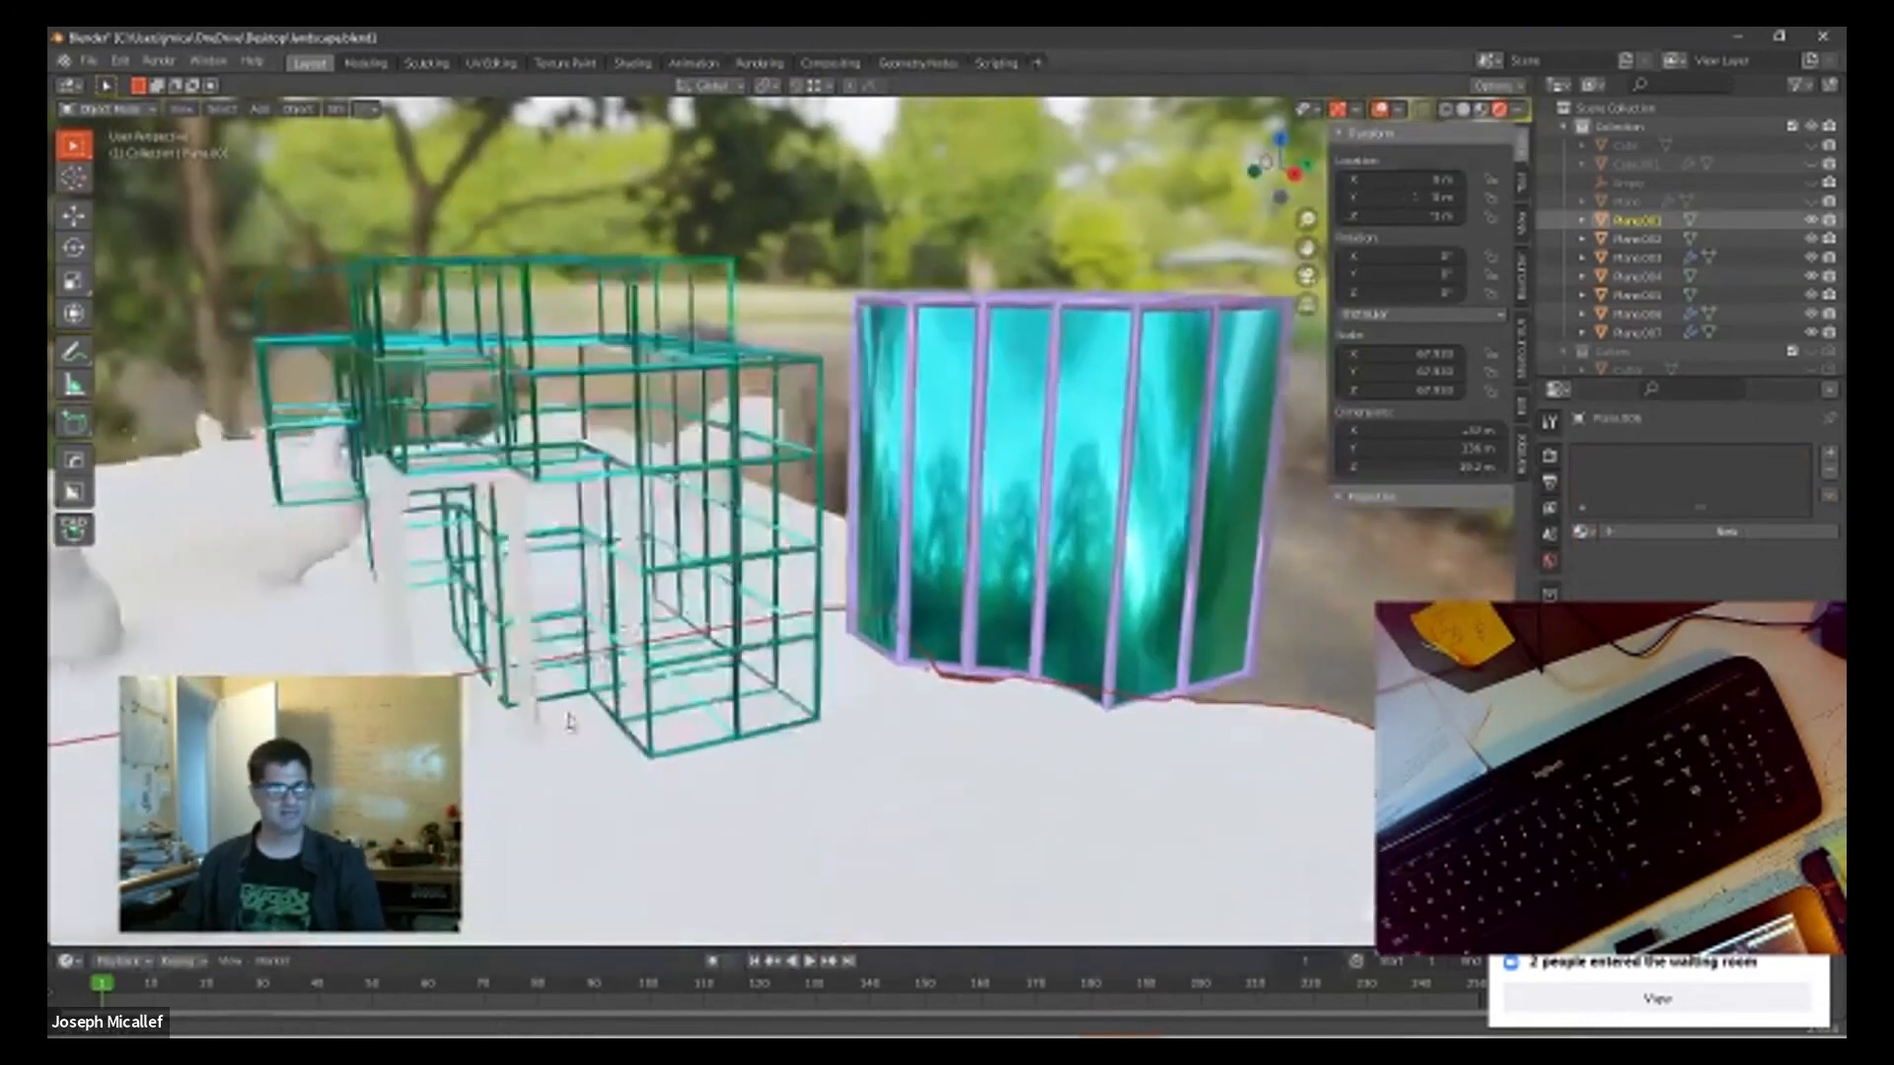
scroll(741, 782, down, 2)
middle_drag(741, 782, 1002, 689)
scroll(602, 767, up, 5)
scroll(653, 730, up, 6)
scroll(906, 700, up, 2)
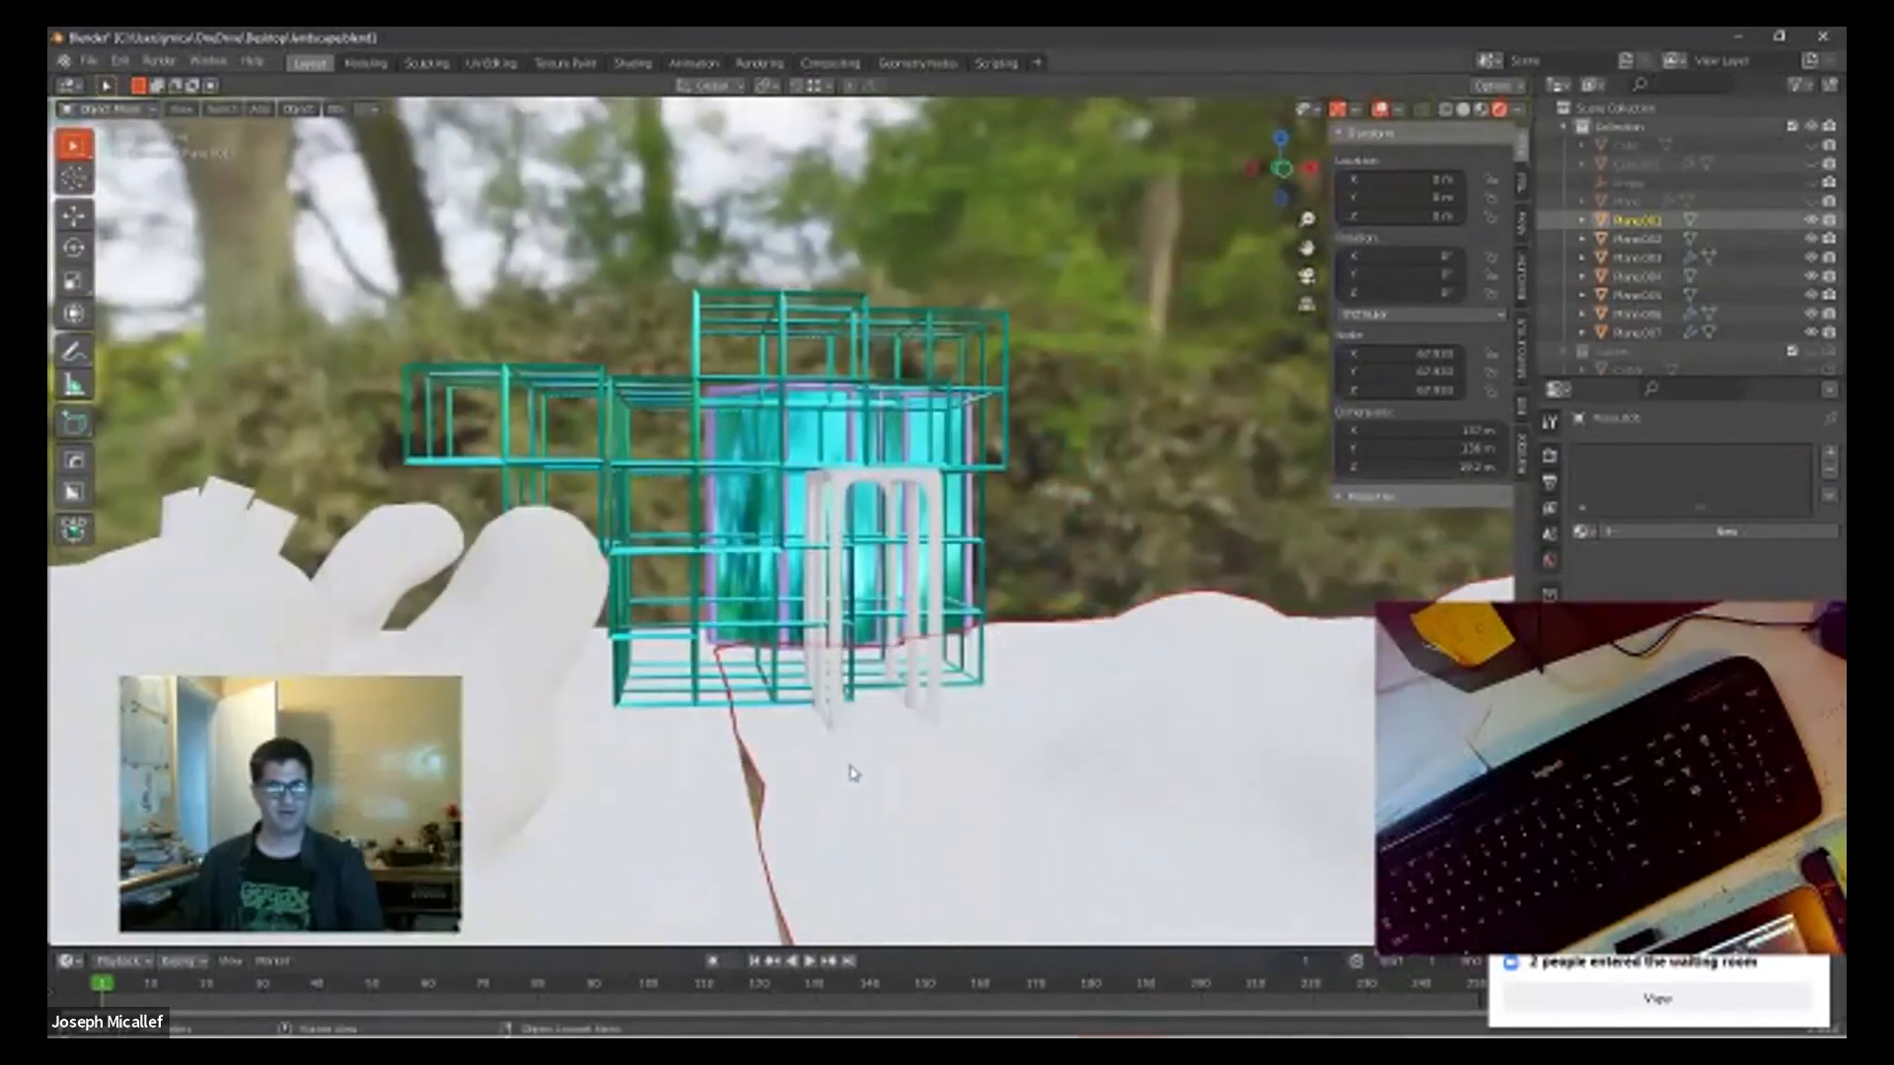
middle_drag(896, 734, 845, 771)
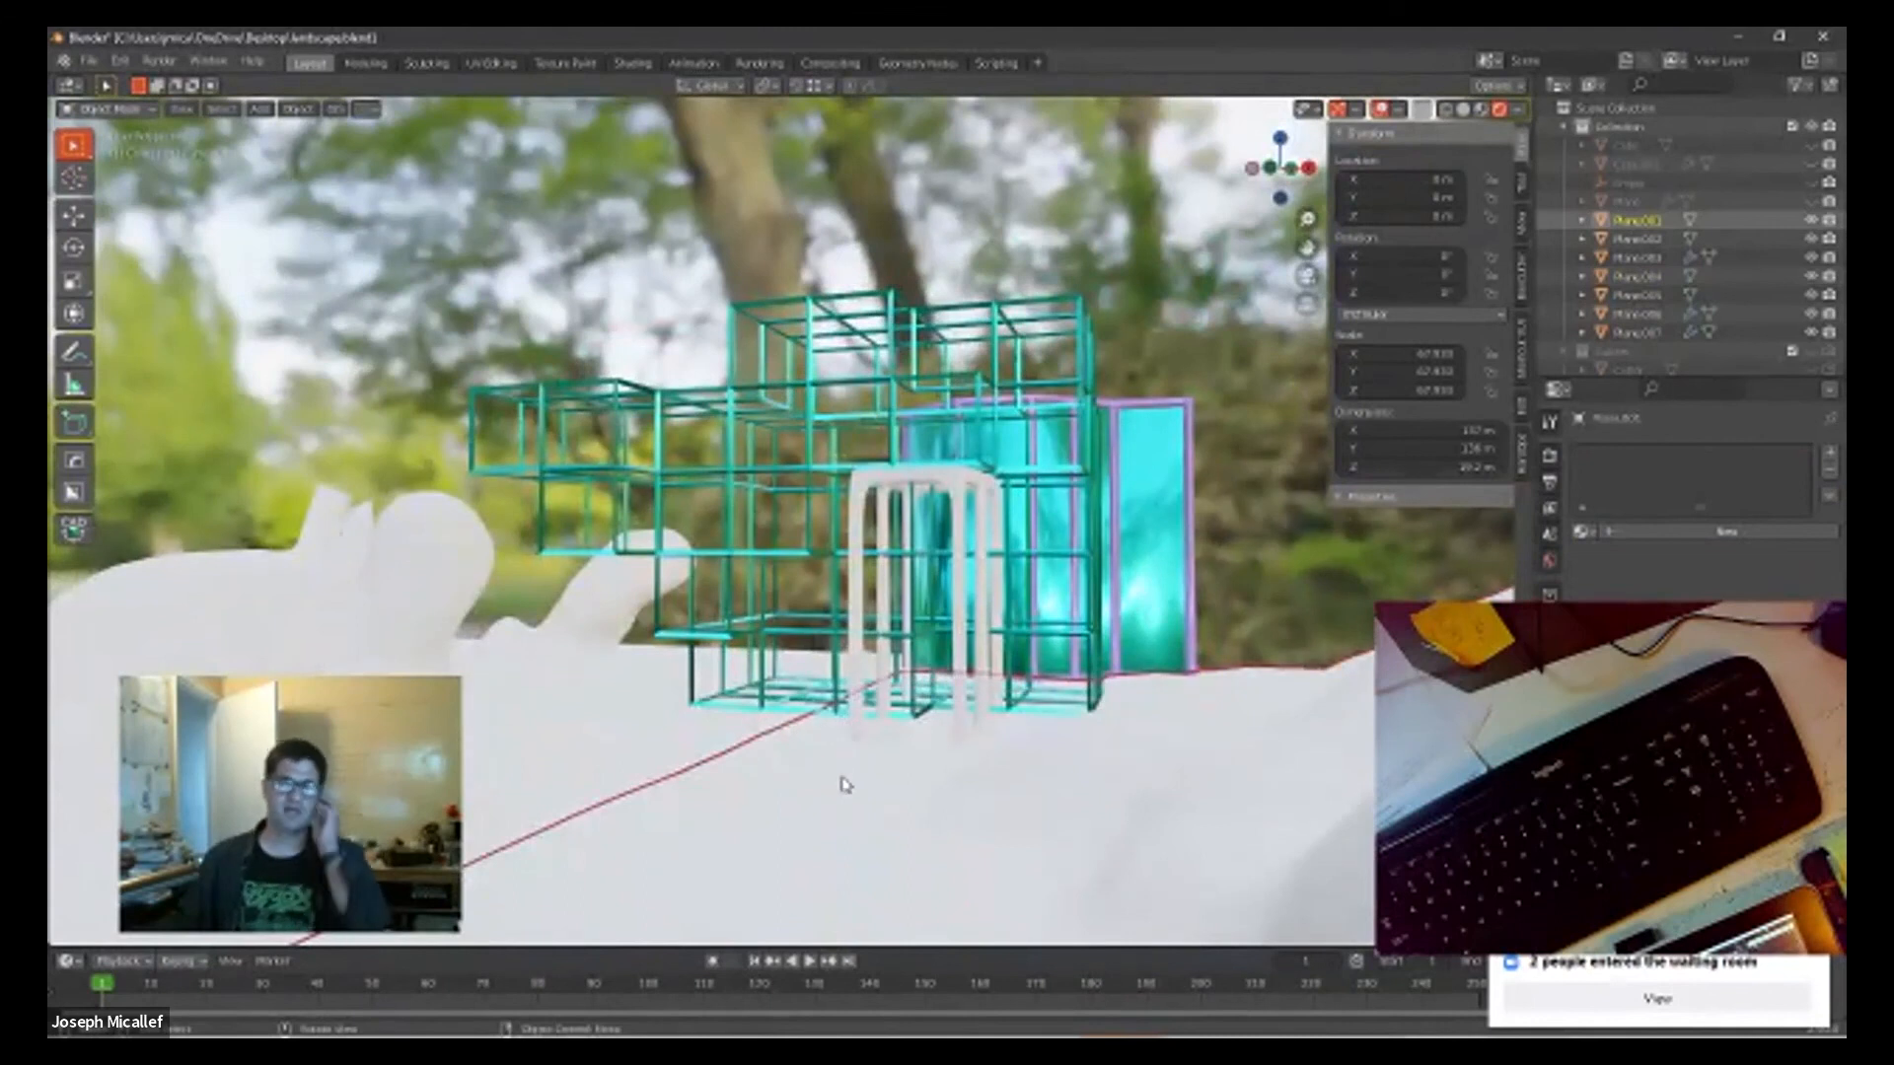